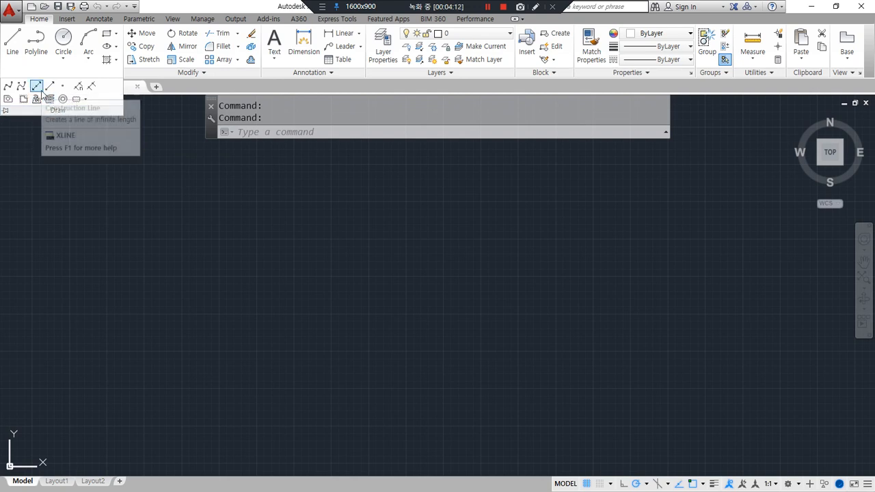
{"action": "key", "text": "ctrl+alt+d"}
{"action": "left_click_drag", "start_coordinate": [81, 143], "coordinate": [46, 145]}
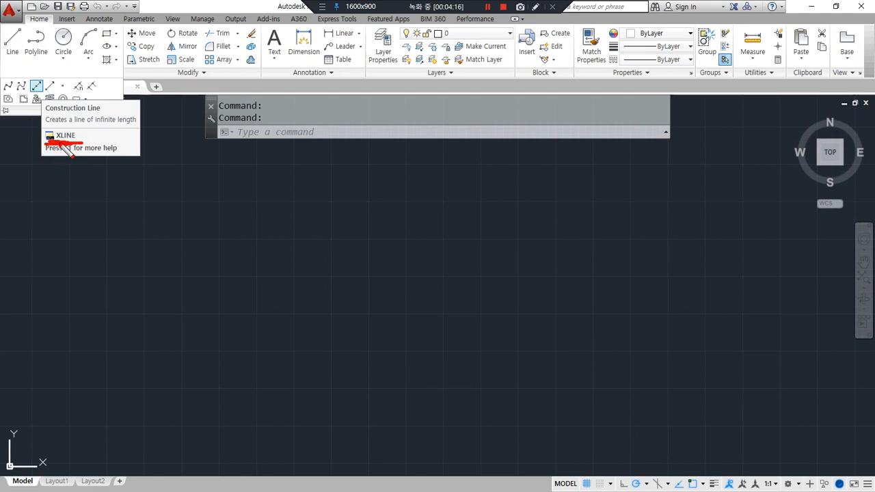
{"action": "left_click_drag", "start_coordinate": [25, 91], "coordinate": [60, 87]}
{"action": "key", "text": "Delete"}
{"action": "key", "text": "Escape"}
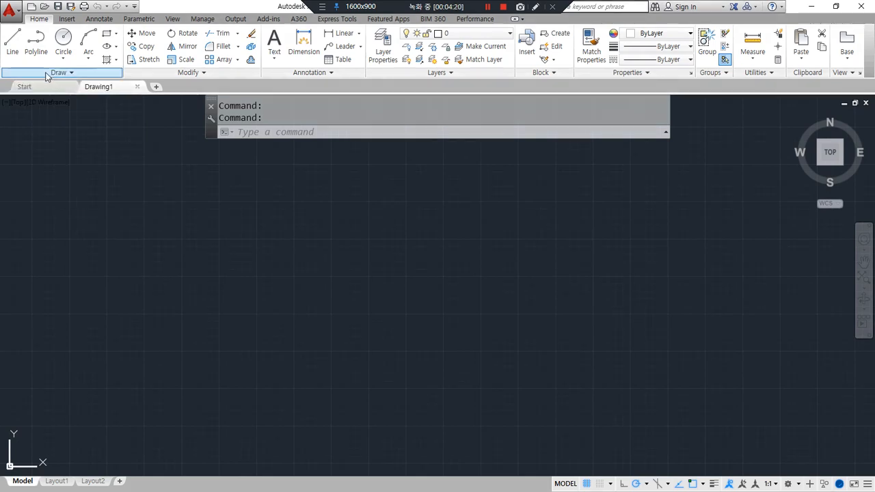
{"action": "left_click", "coordinate": [44, 72]}
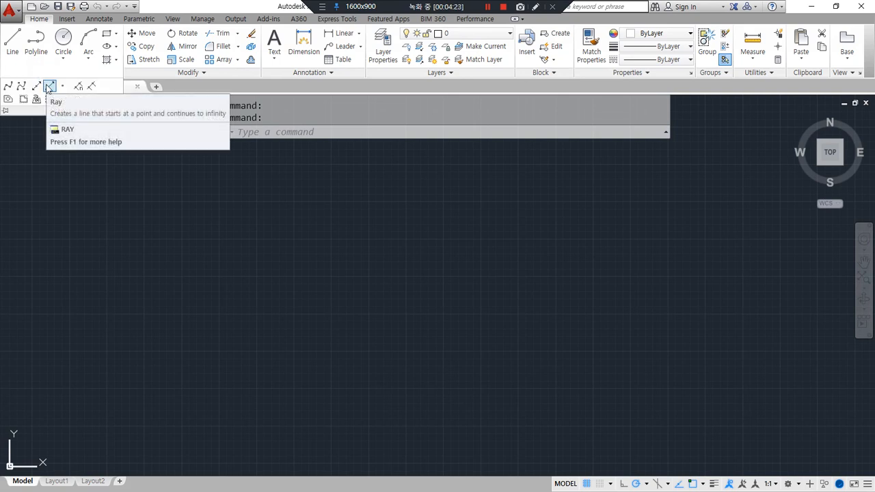
Draw a horizontal, a vertical and two diagonal construction lines through one common point, with lineweight display turned on.
{"action": "type", "text": "xl"}
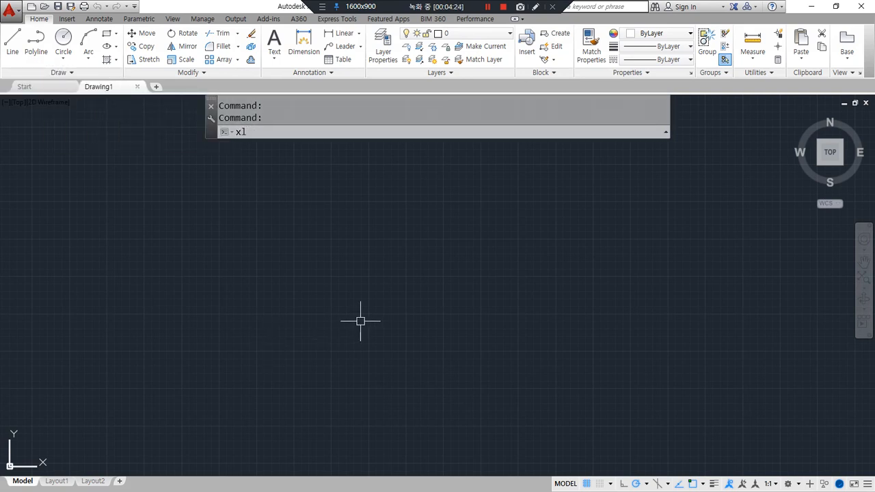
{"action": "key", "text": "Return"}
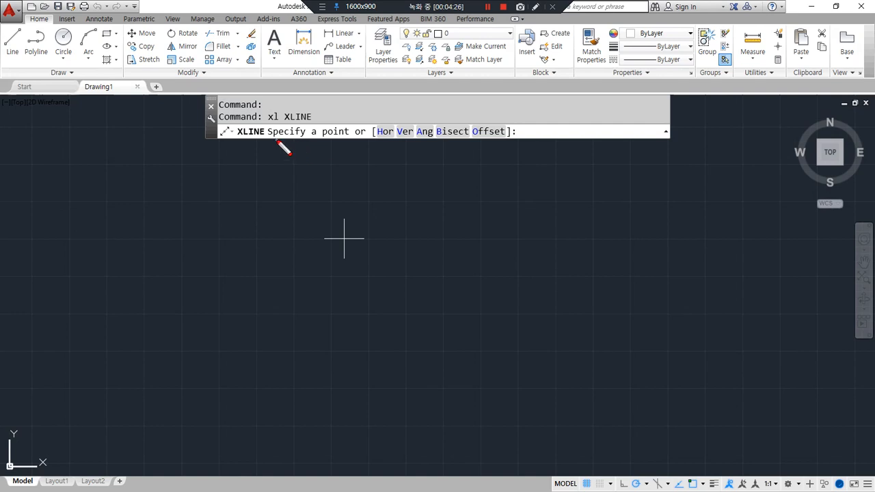
{"action": "mouse_move", "coordinate": [276, 141]}
{"action": "left_mouse_down"}
{"action": "mouse_move", "coordinate": [359, 141]}
{"action": "mouse_move", "coordinate": [308, 143]}
{"action": "left_mouse_up"}
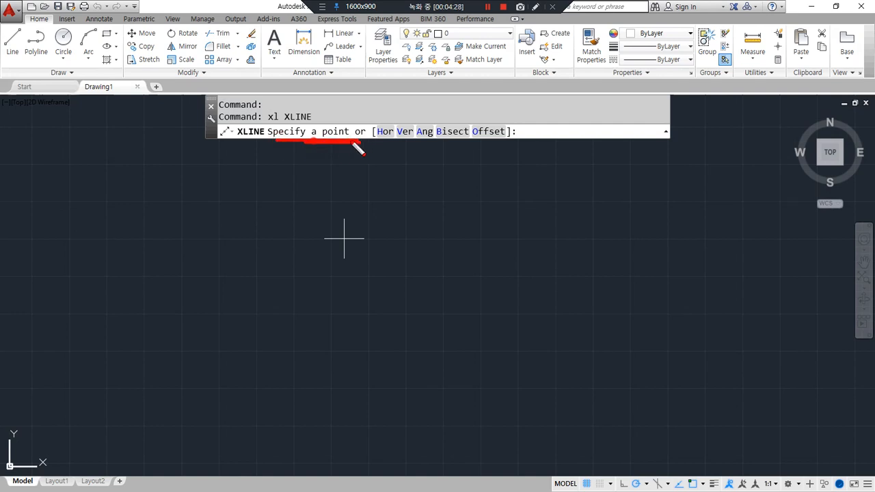
{"action": "key", "text": "Escape"}
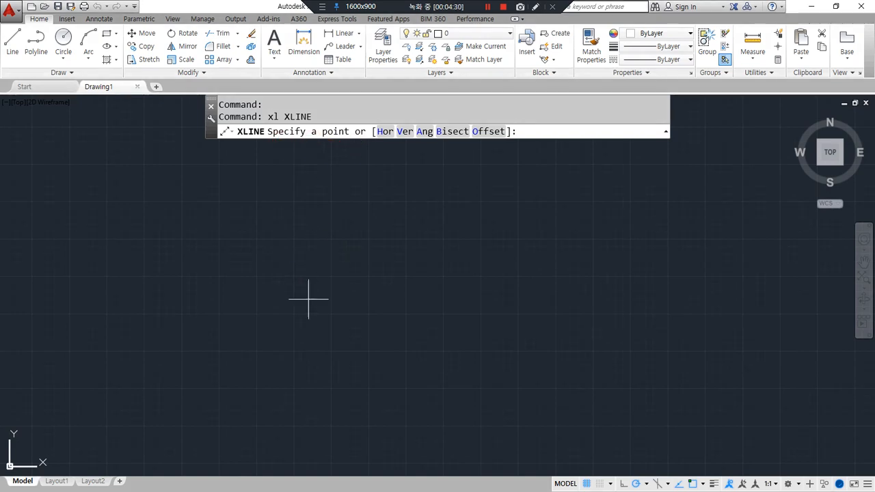
{"action": "left_click", "coordinate": [363, 270]}
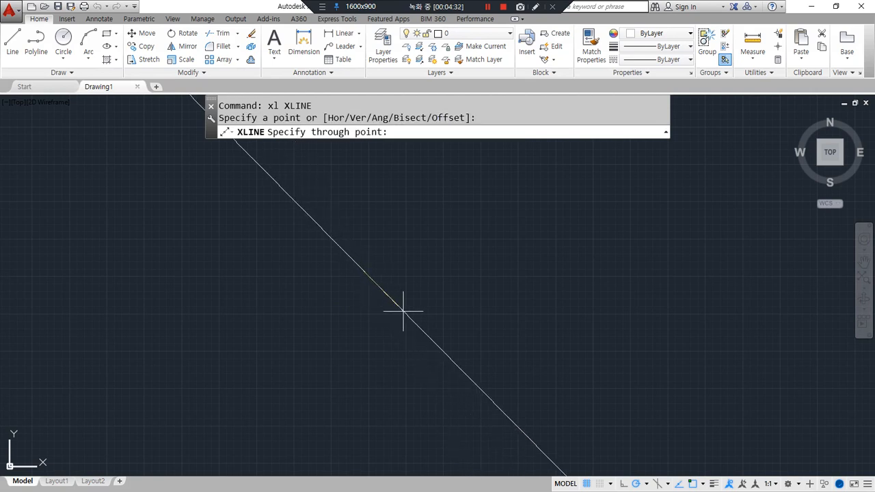
{"action": "left_click", "coordinate": [714, 484]}
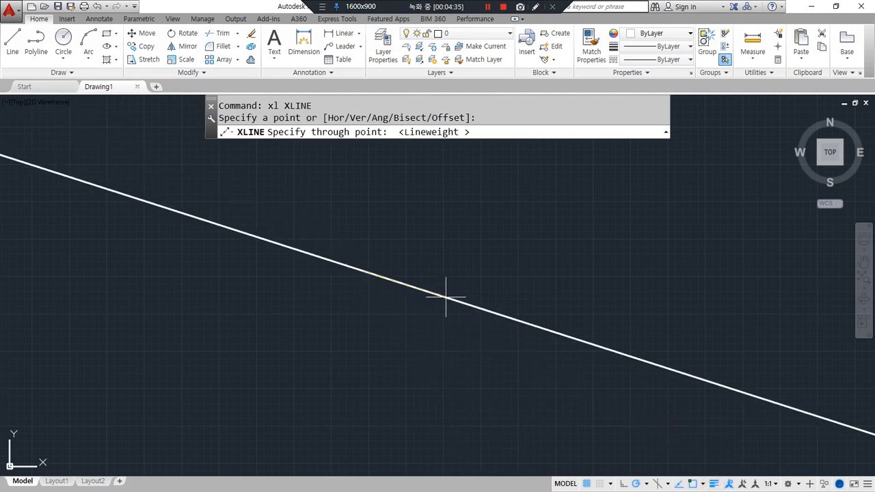
{"action": "left_click", "coordinate": [497, 265]}
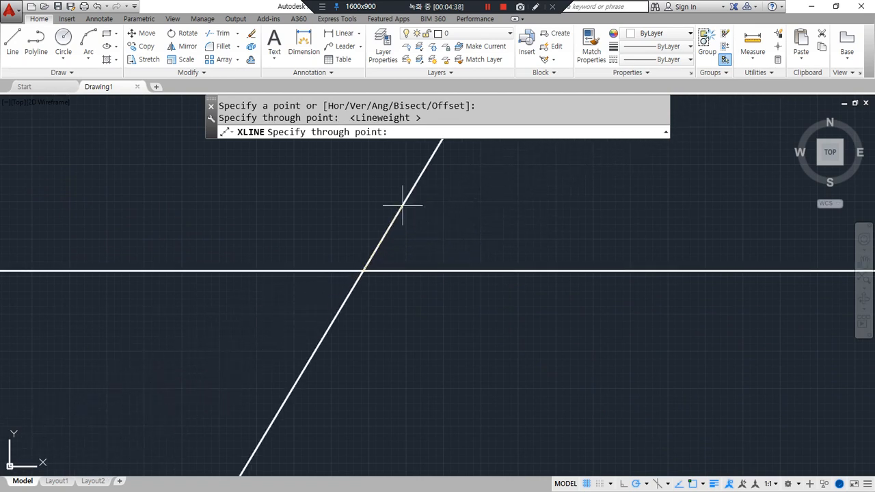
{"action": "left_click", "coordinate": [363, 203]}
{"action": "left_click", "coordinate": [319, 220]}
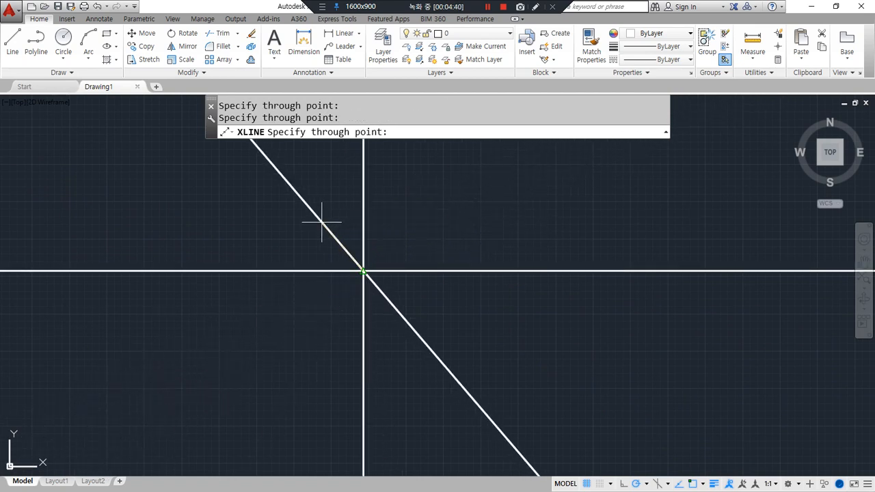
{"action": "left_click", "coordinate": [306, 315]}
{"action": "key", "text": "Escape"}
Erase the four crossing construction lines.
{"action": "mouse_move", "coordinate": [67, 484]}
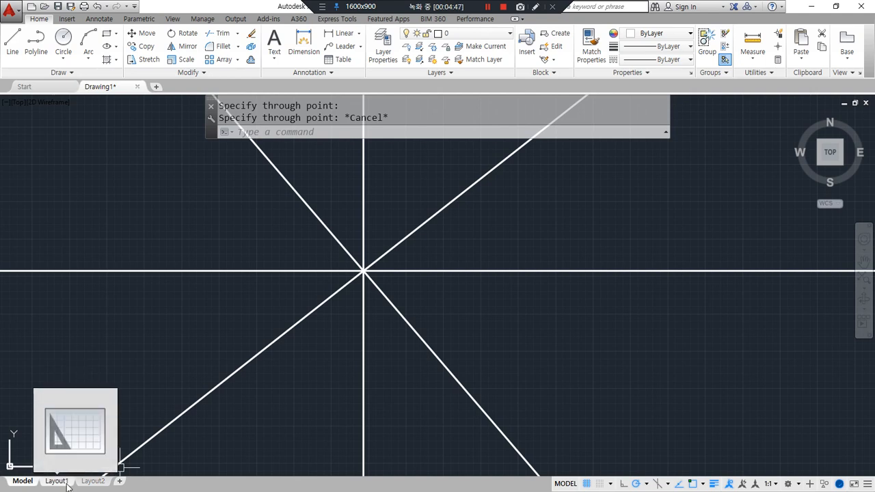
{"action": "scroll", "coordinate": [316, 362], "scroll_direction": "down", "scroll_amount": 3}
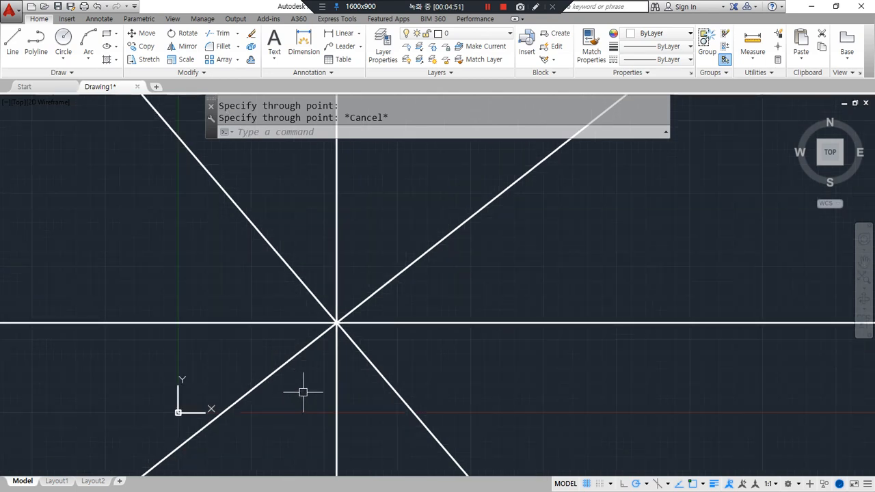
{"action": "left_click", "coordinate": [371, 401]}
{"action": "left_click", "coordinate": [283, 277]}
{"action": "type", "text": "e"}
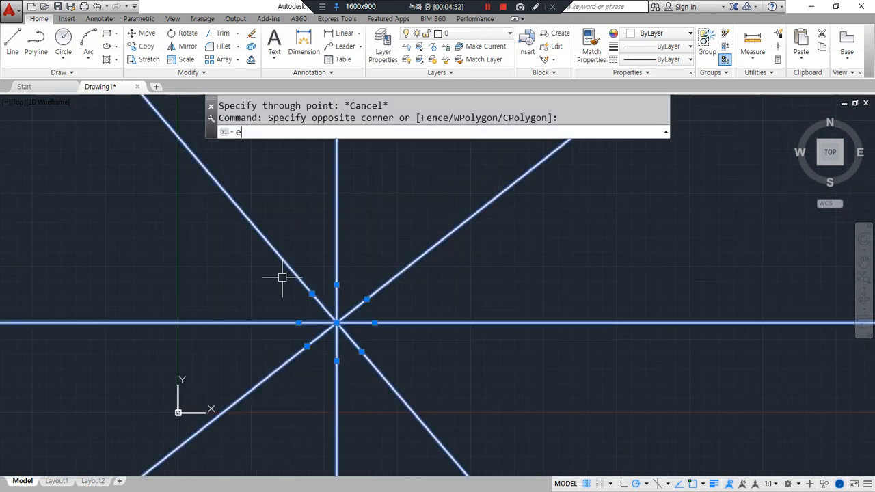
{"action": "key", "text": "Return"}
Draw a horizontal, a diagonal and a vertical ray from one common start point.
{"action": "type", "text": "ray Specify start point:"}
{"action": "key", "text": "Return"}
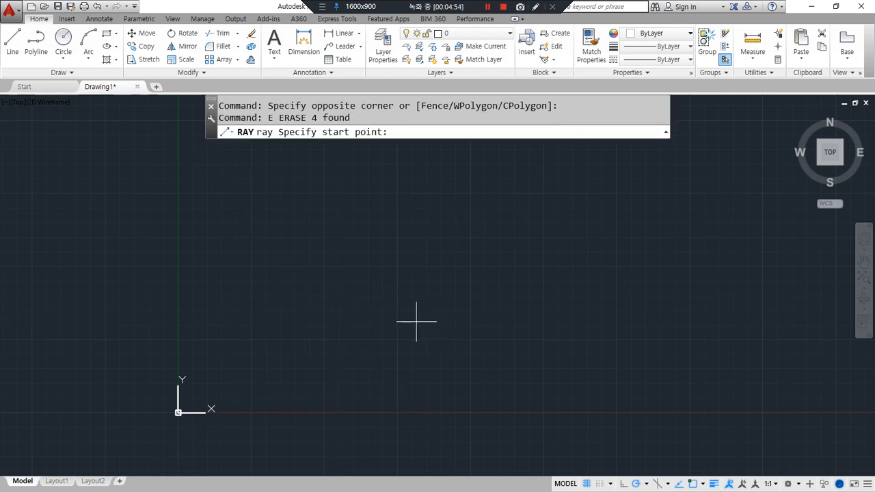
{"action": "left_click", "coordinate": [416, 317]}
{"action": "left_click", "coordinate": [502, 317]}
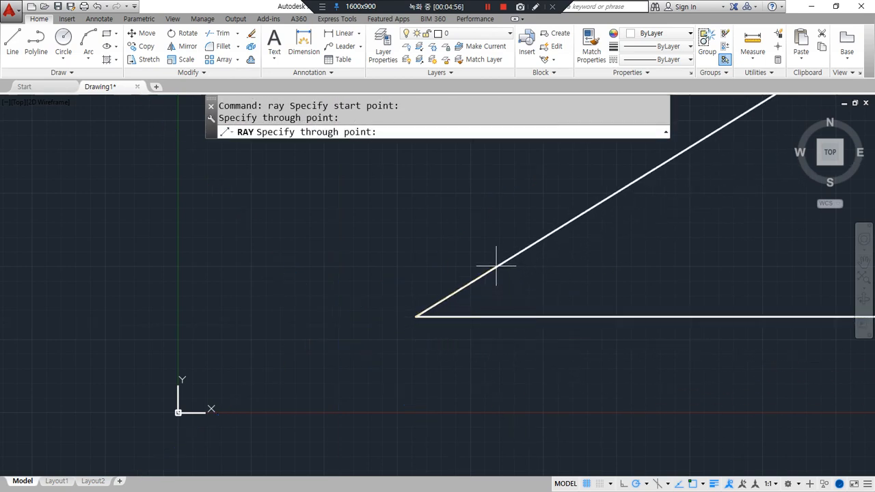
{"action": "left_click", "coordinate": [495, 257]}
{"action": "left_click", "coordinate": [414, 238]}
{"action": "key", "text": "Return"}
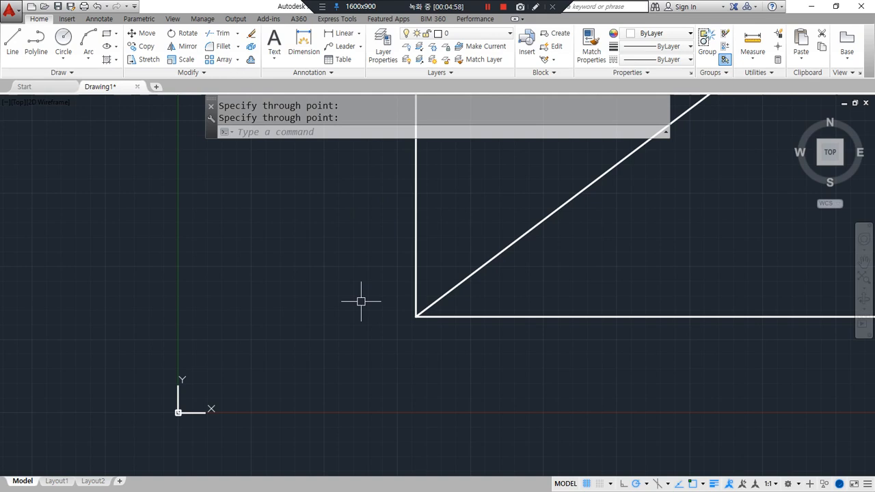
Erase the three rays.
{"action": "left_click", "coordinate": [471, 348]}
{"action": "left_click", "coordinate": [289, 228]}
{"action": "type", "text": "e"}
{"action": "key", "text": "Return"}
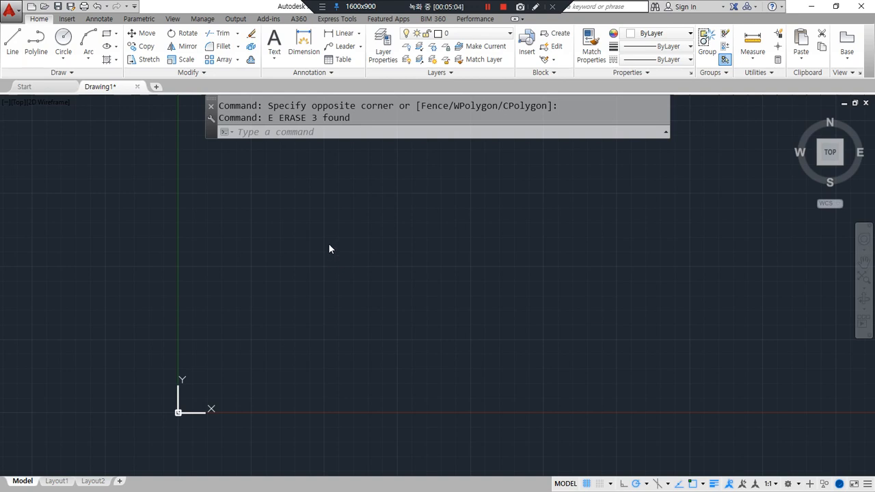
Set polar tracking to 30° increments and draw six construction lines through one point, from 0° to 150° at 30° spacing.
{"action": "type", "text": "x"}
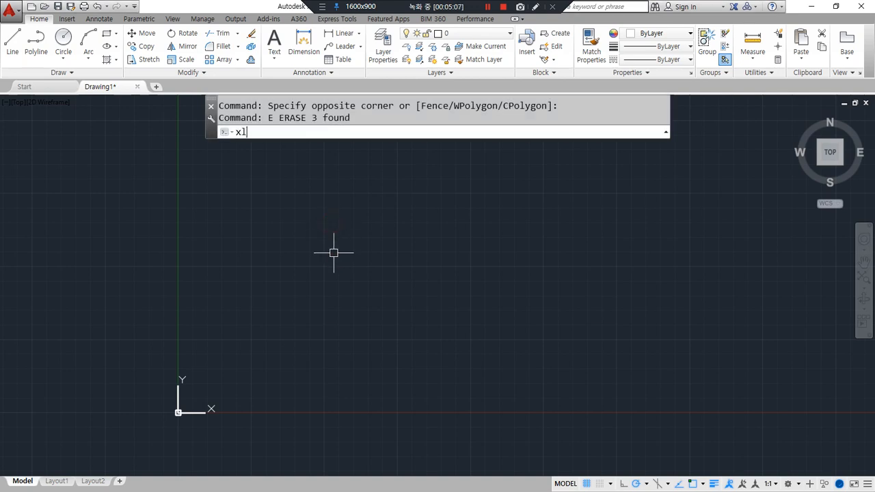
{"action": "type", "text": "l"}
{"action": "key", "text": "Return"}
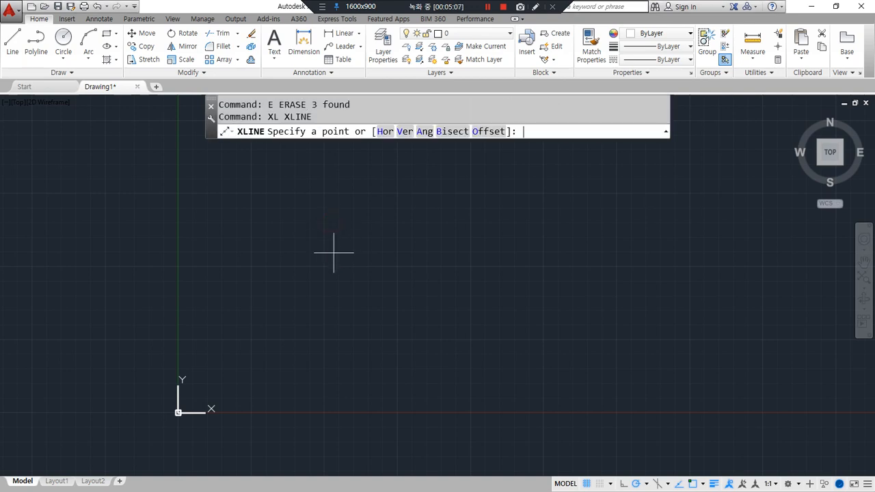
{"action": "left_click", "coordinate": [647, 485]}
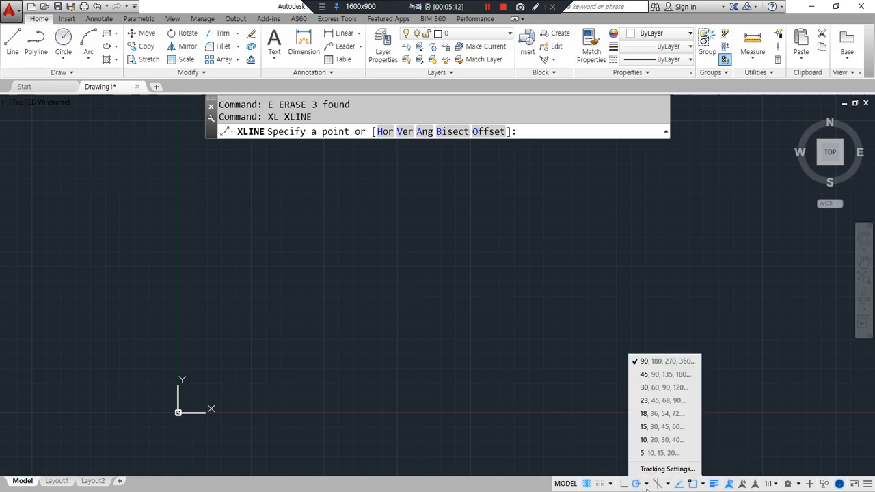
{"action": "left_click", "coordinate": [667, 388]}
{"action": "left_click", "coordinate": [406, 299]}
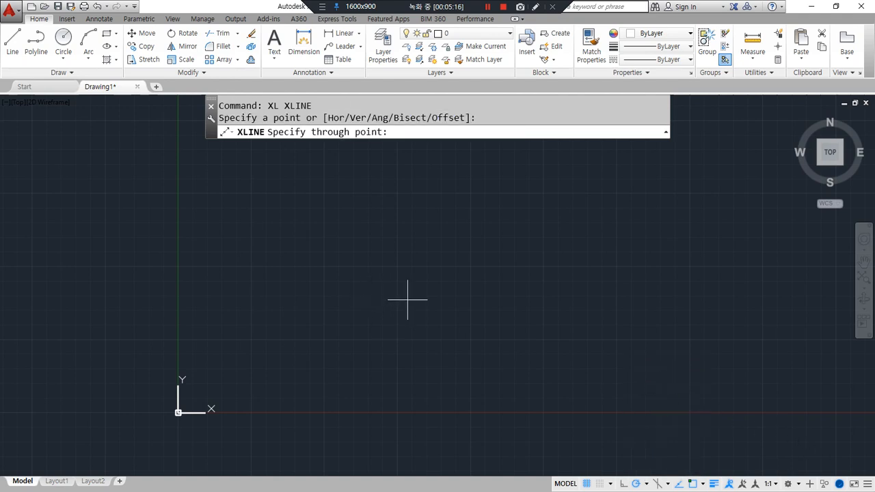
{"action": "left_click", "coordinate": [477, 299]}
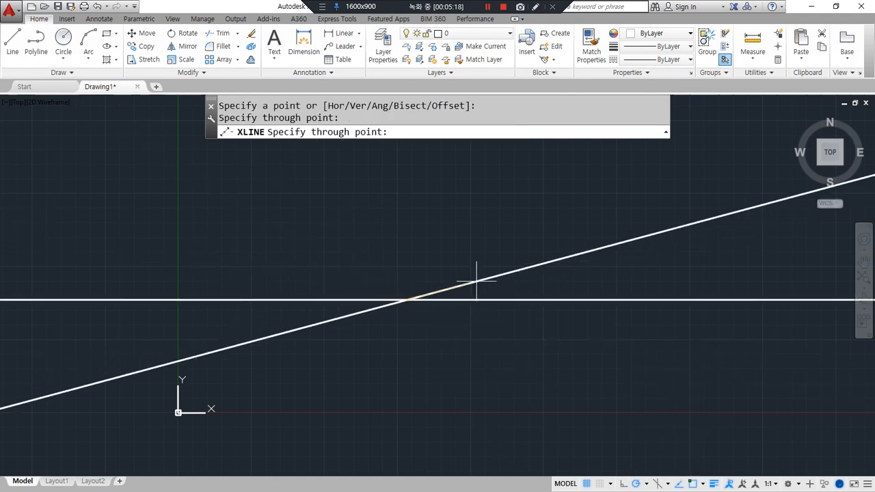
{"action": "left_click", "coordinate": [463, 264]}
{"action": "left_click", "coordinate": [436, 250]}
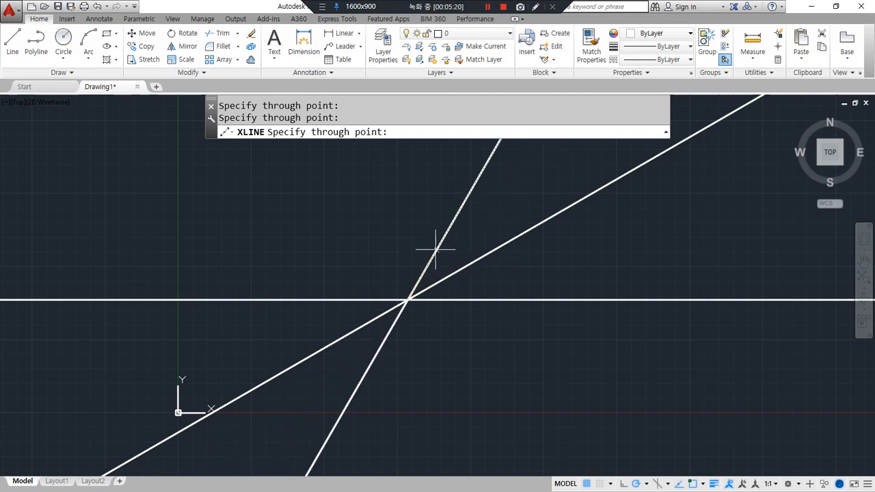
{"action": "left_click", "coordinate": [406, 253]}
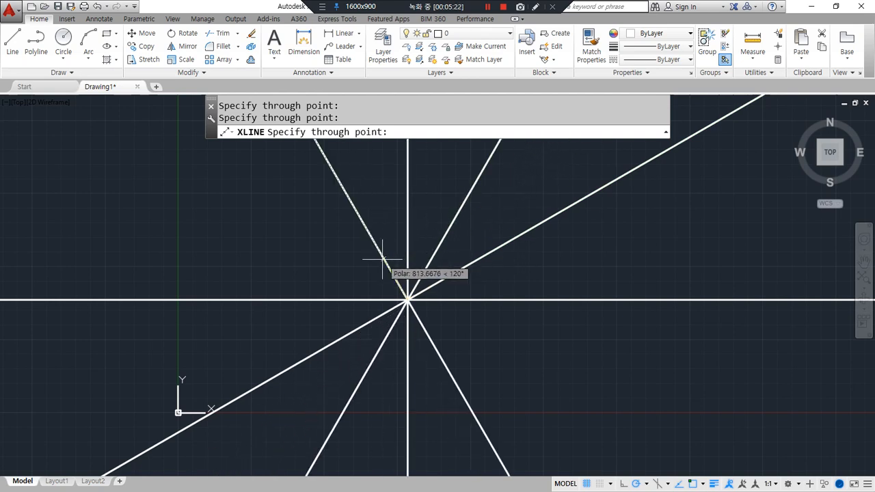
{"action": "left_click", "coordinate": [381, 260]}
{"action": "left_click", "coordinate": [360, 275]}
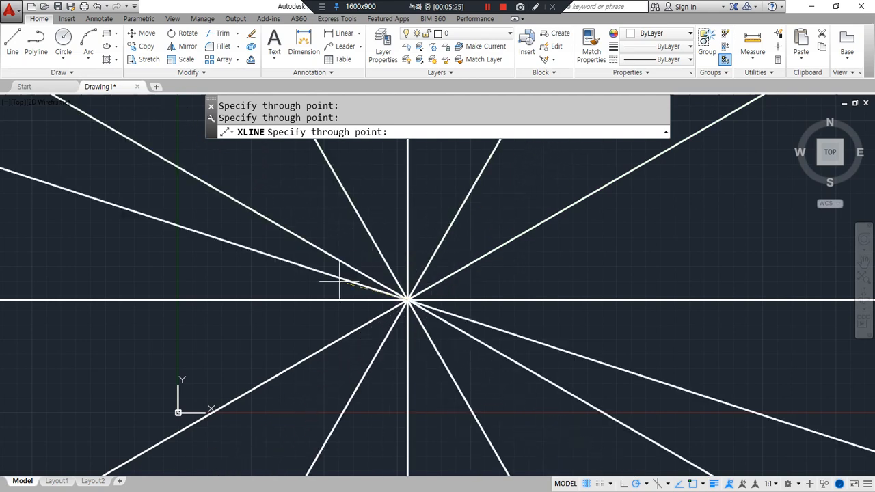
{"action": "key", "text": "Escape"}
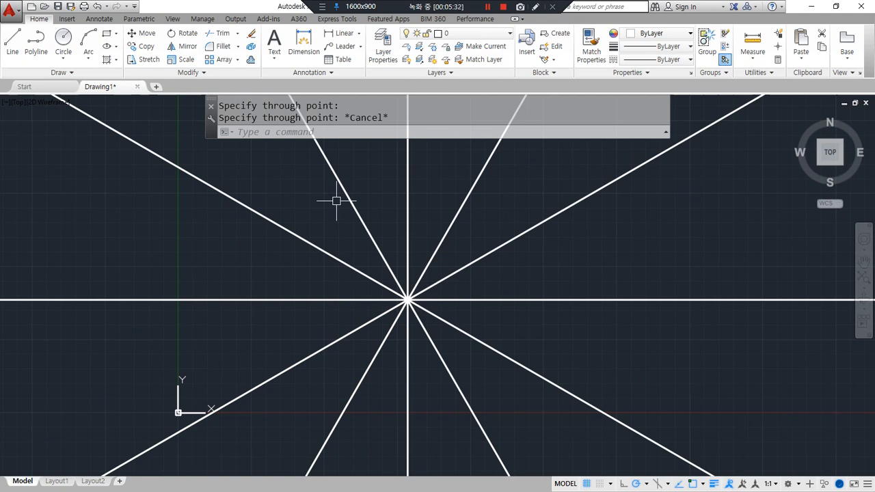
{"action": "key", "text": "Escape"}
Erase all six construction lines spaced at 30°.
{"action": "left_click", "coordinate": [482, 366]}
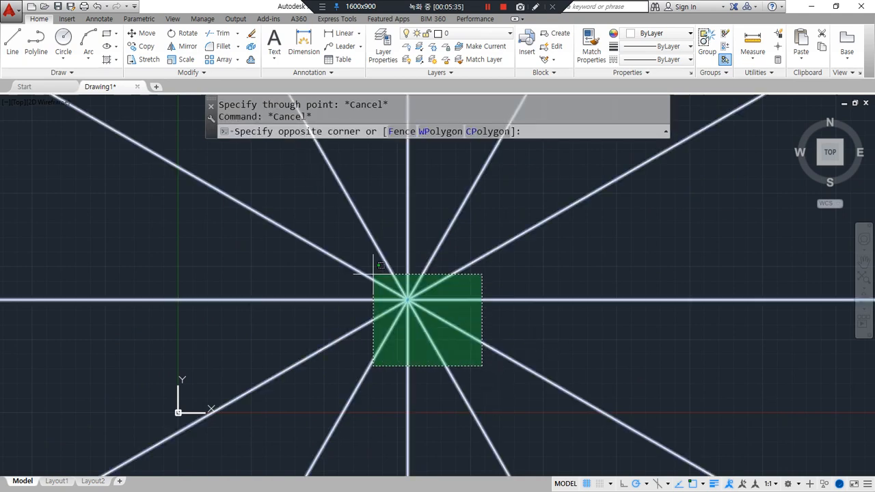
{"action": "left_click", "coordinate": [373, 273]}
{"action": "key", "text": "Delete"}
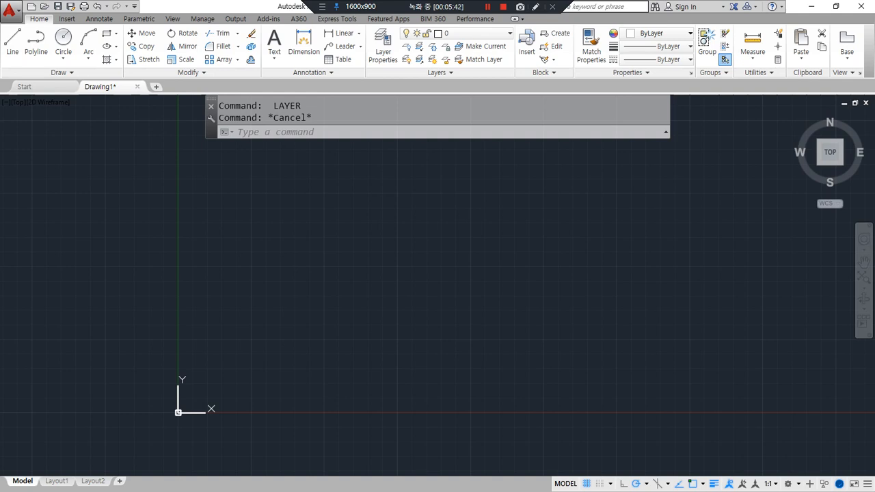
Switch to the browser and find the exercise drawings of the R55 round plate and the six-lobed plate on the cadcamp page.
{"action": "key", "text": "alt+Tab"}
{"action": "scroll", "coordinate": [469, 337], "scroll_direction": "up", "scroll_amount": 4}
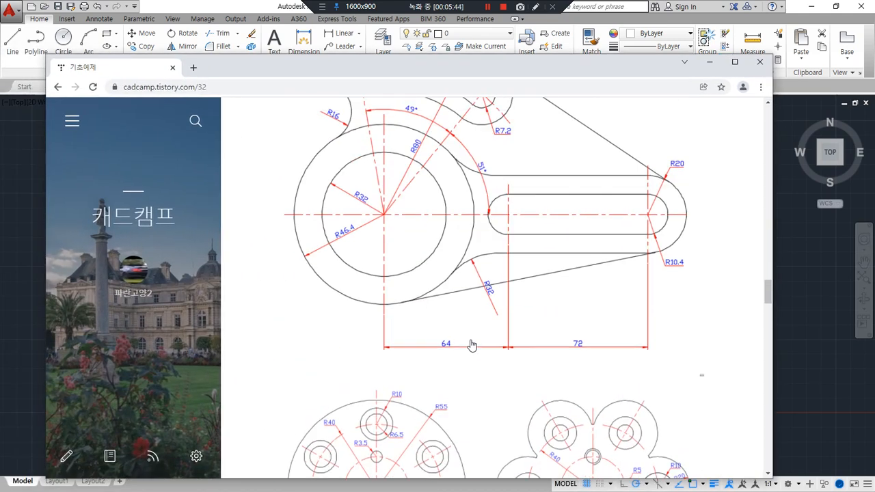
{"action": "scroll", "coordinate": [469, 338], "scroll_direction": "up", "scroll_amount": 1}
{"action": "scroll", "coordinate": [469, 338], "scroll_direction": "down", "scroll_amount": 4}
{"action": "scroll", "coordinate": [468, 335], "scroll_direction": "up", "scroll_amount": 6}
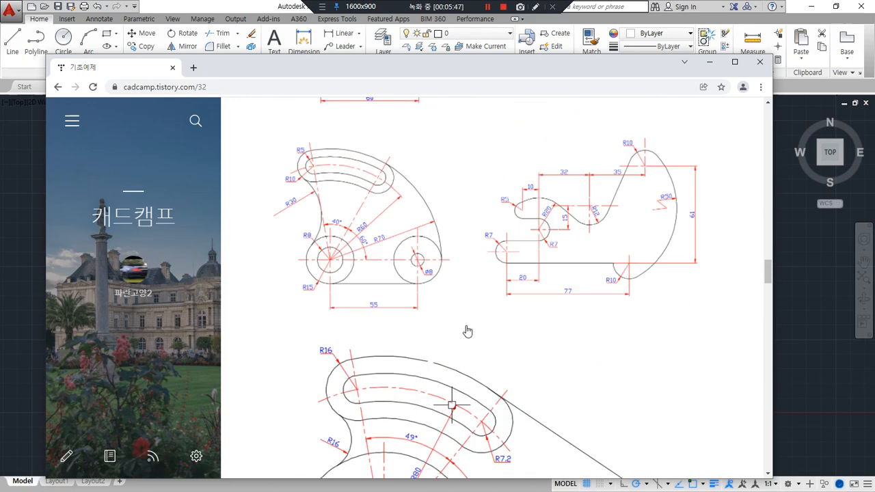
{"action": "scroll", "coordinate": [465, 323], "scroll_direction": "down", "scroll_amount": 4}
{"action": "scroll", "coordinate": [466, 323], "scroll_direction": "down", "scroll_amount": 5}
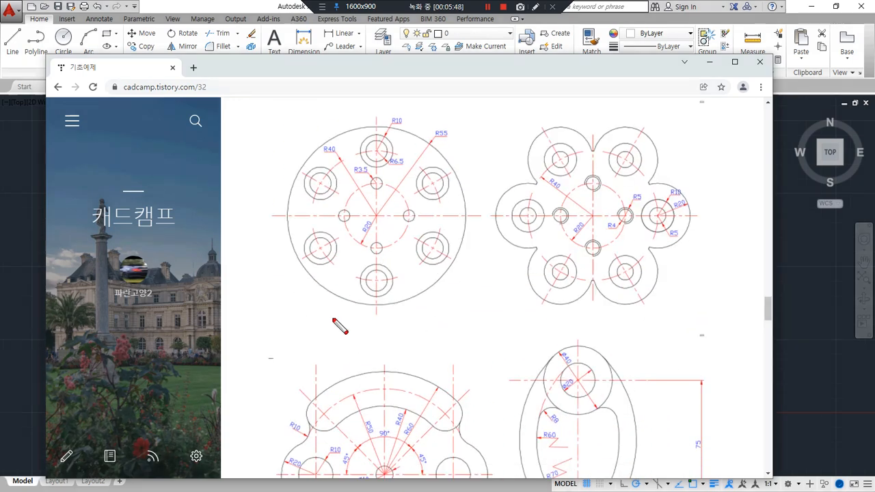
{"action": "left_click_drag", "start_coordinate": [280, 330], "coordinate": [728, 317]}
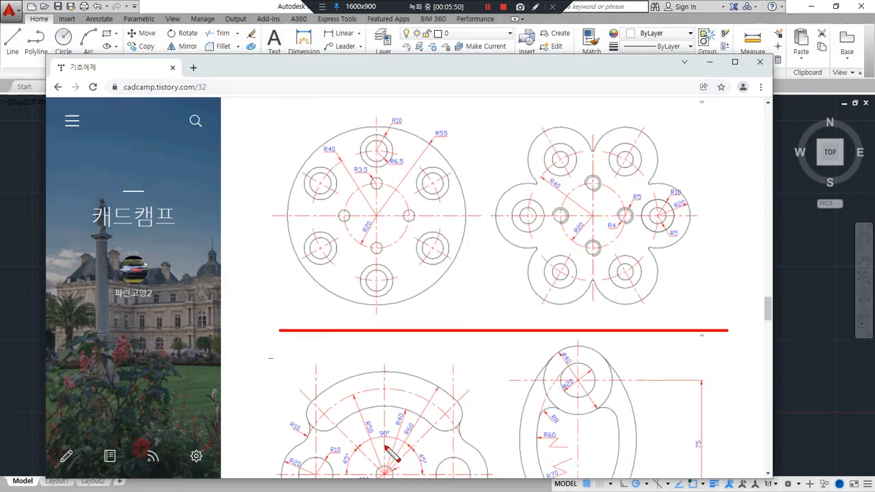
Reposition the browser window and open the image of the round plate and six-lobed plate exercises in a new tab.
{"action": "mouse_move", "coordinate": [437, 72]}
{"action": "left_mouse_down"}
{"action": "mouse_move", "coordinate": [118, 66]}
{"action": "mouse_move", "coordinate": [395, 97]}
{"action": "left_mouse_up"}
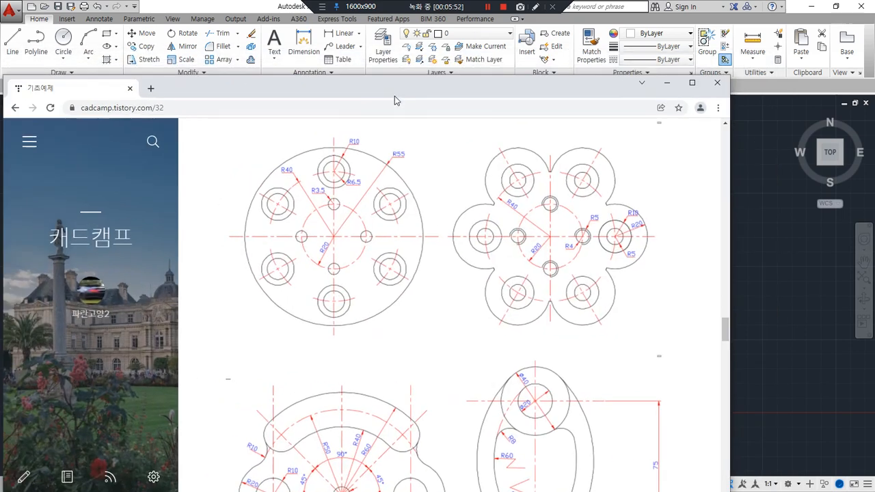
{"action": "mouse_move", "coordinate": [288, 76]}
{"action": "left_mouse_down"}
{"action": "mouse_move", "coordinate": [393, 354]}
{"action": "mouse_move", "coordinate": [254, 119]}
{"action": "mouse_move", "coordinate": [299, 111]}
{"action": "left_mouse_up"}
{"action": "right_click", "coordinate": [351, 203]}
{"action": "left_click", "coordinate": [375, 212]}
{"action": "left_click", "coordinate": [181, 89]}
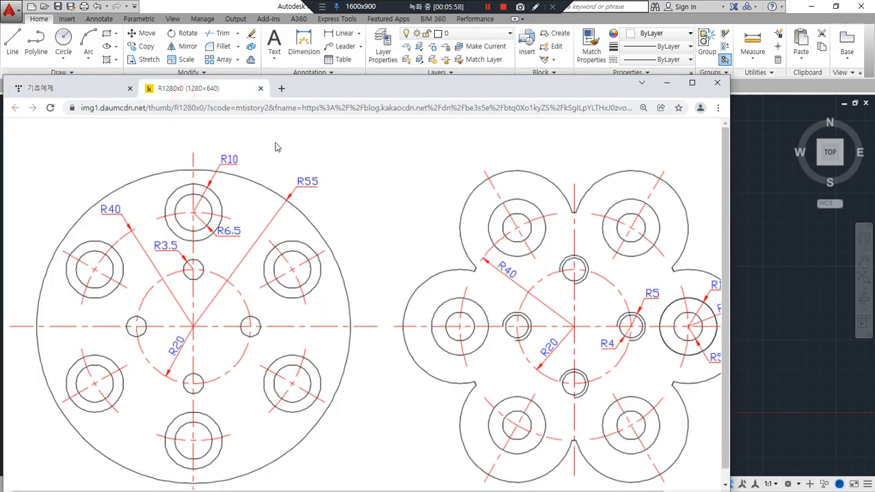
Examine the six equally spaced double-circle holes on the round plate drawing and work out their angular spacing by dividing 360 by 6.
{"action": "left_click_drag", "start_coordinate": [395, 95], "coordinate": [491, 71]}
{"action": "mouse_move", "coordinate": [333, 142]}
{"action": "left_mouse_down"}
{"action": "mouse_move", "coordinate": [313, 163]}
{"action": "mouse_move", "coordinate": [333, 165]}
{"action": "left_mouse_up"}
{"action": "mouse_move", "coordinate": [421, 196]}
{"action": "left_mouse_down"}
{"action": "mouse_move", "coordinate": [398, 222]}
{"action": "mouse_move", "coordinate": [411, 217]}
{"action": "left_mouse_up"}
{"action": "left_click_drag", "start_coordinate": [206, 195], "coordinate": [194, 220]}
{"action": "left_click_drag", "start_coordinate": [194, 210], "coordinate": [204, 216]}
{"action": "mouse_move", "coordinate": [130, 359]}
{"action": "left_mouse_down"}
{"action": "mouse_move", "coordinate": [169, 349]}
{"action": "mouse_move", "coordinate": [158, 362]}
{"action": "left_mouse_up"}
{"action": "left_click_drag", "start_coordinate": [217, 433], "coordinate": [250, 417]}
{"action": "mouse_move", "coordinate": [383, 389]}
{"action": "left_mouse_down"}
{"action": "mouse_move", "coordinate": [388, 409]}
{"action": "mouse_move", "coordinate": [375, 394]}
{"action": "mouse_move", "coordinate": [385, 389]}
{"action": "left_mouse_up"}
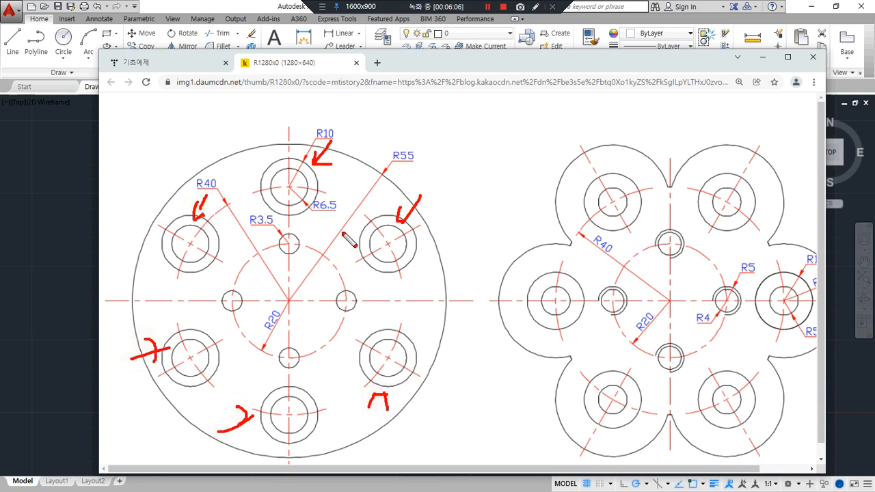
{"action": "key", "text": "Delete"}
{"action": "left_click_drag", "start_coordinate": [291, 162], "coordinate": [291, 234]}
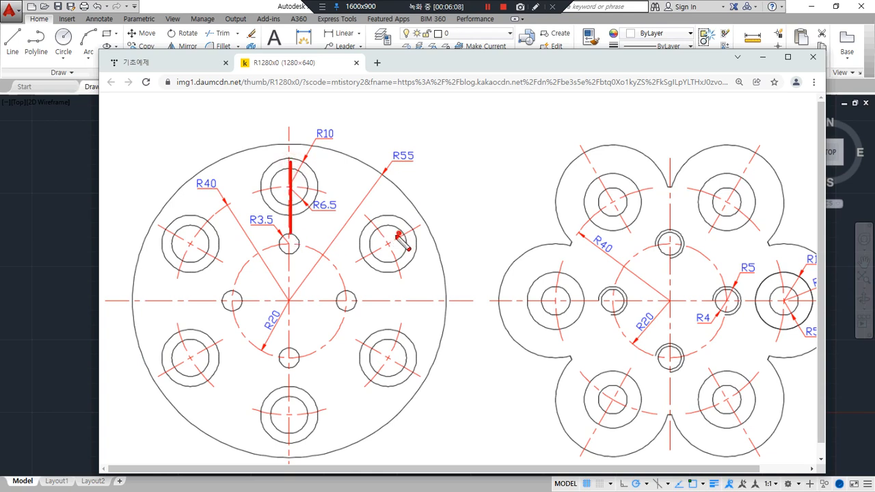
{"action": "left_click_drag", "start_coordinate": [400, 234], "coordinate": [345, 263]}
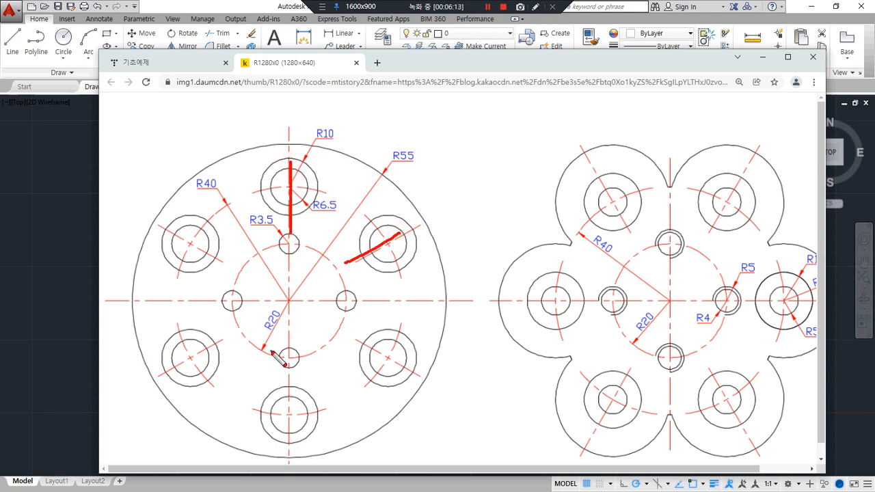
{"action": "key", "text": "Delete"}
{"action": "left_click_drag", "start_coordinate": [440, 106], "coordinate": [448, 136]}
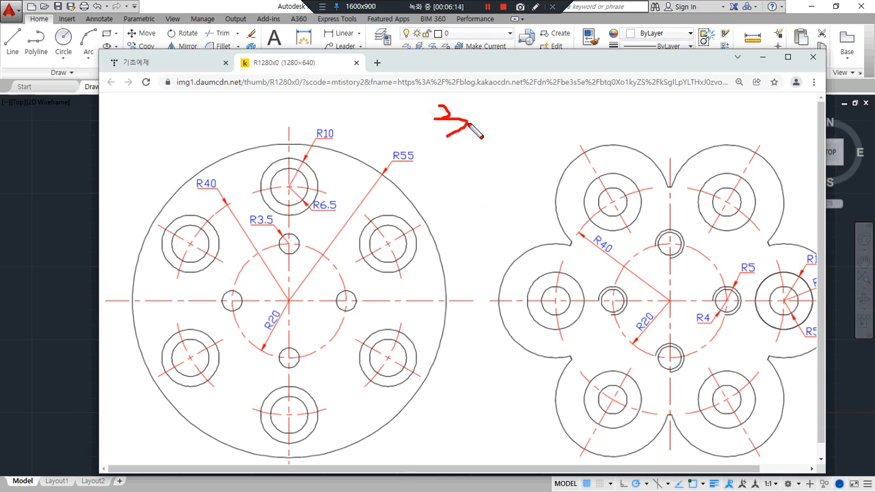
{"action": "mouse_move", "coordinate": [501, 90]}
{"action": "left_mouse_down"}
{"action": "mouse_move", "coordinate": [497, 120]}
{"action": "mouse_move", "coordinate": [552, 135]}
{"action": "mouse_move", "coordinate": [547, 108]}
{"action": "left_mouse_up"}
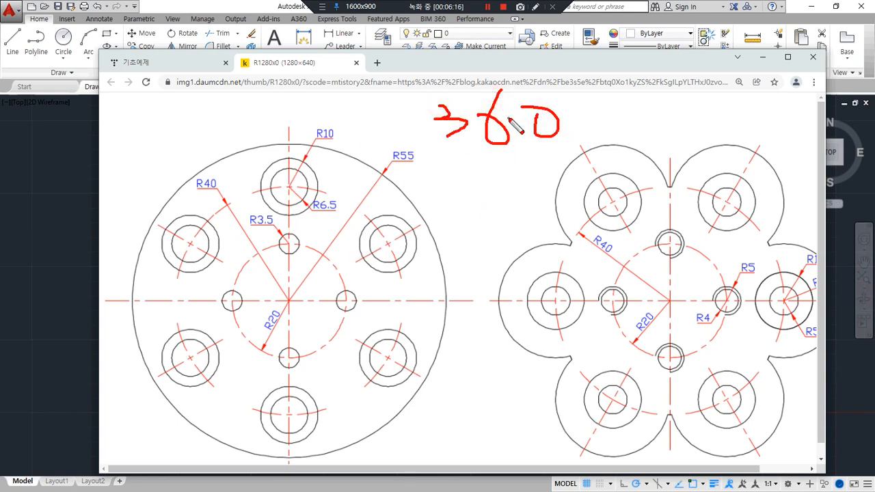
{"action": "mouse_move", "coordinate": [418, 99]}
{"action": "left_mouse_down"}
{"action": "mouse_move", "coordinate": [417, 111]}
{"action": "mouse_move", "coordinate": [598, 96]}
{"action": "left_mouse_up"}
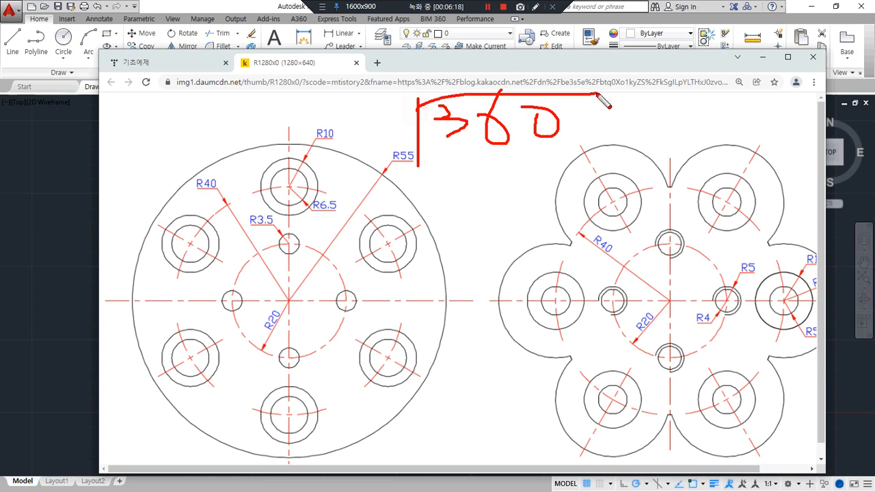
{"action": "mouse_move", "coordinate": [384, 94]}
{"action": "left_mouse_down"}
{"action": "mouse_move", "coordinate": [364, 140]}
{"action": "mouse_move", "coordinate": [354, 123]}
{"action": "left_mouse_up"}
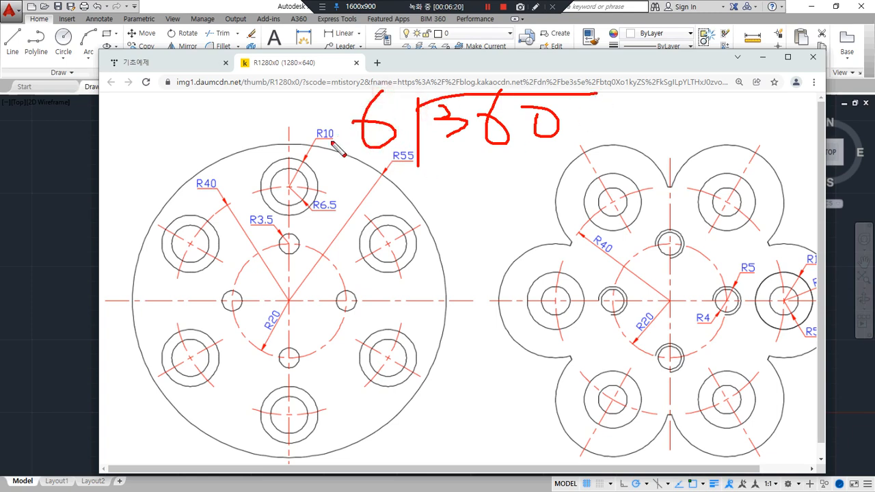
Examine the centre-line angles of the upper three R10 holes on the round plate and return to the AutoCAD drawing.
{"action": "left_click_drag", "start_coordinate": [288, 157], "coordinate": [288, 246]}
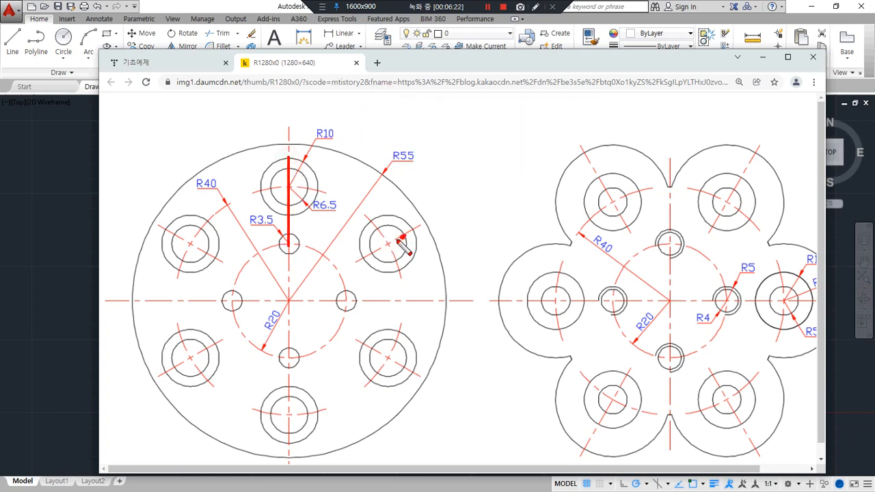
{"action": "left_click_drag", "start_coordinate": [402, 238], "coordinate": [364, 255]}
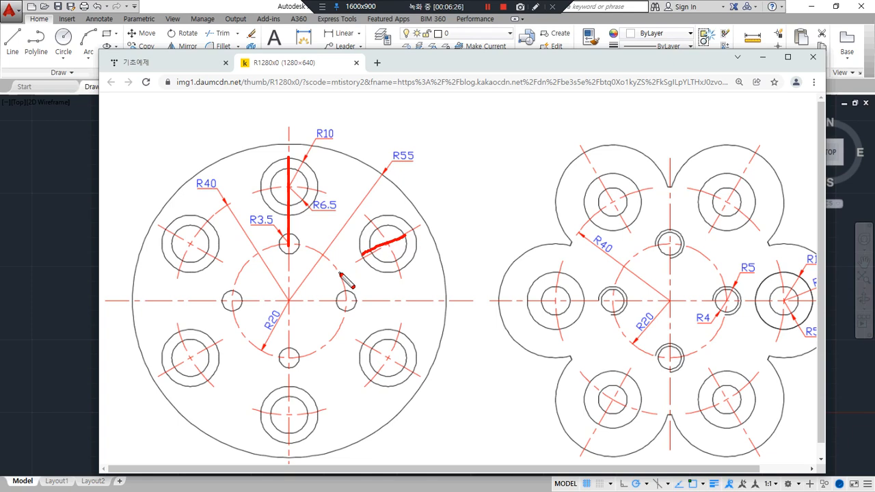
{"action": "left_click_drag", "start_coordinate": [417, 220], "coordinate": [380, 255]}
{"action": "mouse_move", "coordinate": [260, 113]}
{"action": "left_mouse_down"}
{"action": "mouse_move", "coordinate": [274, 127]}
{"action": "mouse_move", "coordinate": [296, 118]}
{"action": "left_mouse_up"}
{"action": "mouse_move", "coordinate": [418, 194]}
{"action": "left_mouse_down"}
{"action": "mouse_move", "coordinate": [434, 210]}
{"action": "mouse_move", "coordinate": [429, 220]}
{"action": "mouse_move", "coordinate": [458, 212]}
{"action": "left_mouse_up"}
{"action": "left_click_drag", "start_coordinate": [116, 198], "coordinate": [114, 222]}
{"action": "mouse_move", "coordinate": [146, 183]}
{"action": "left_mouse_down"}
{"action": "mouse_move", "coordinate": [141, 222]}
{"action": "mouse_move", "coordinate": [163, 204]}
{"action": "left_mouse_up"}
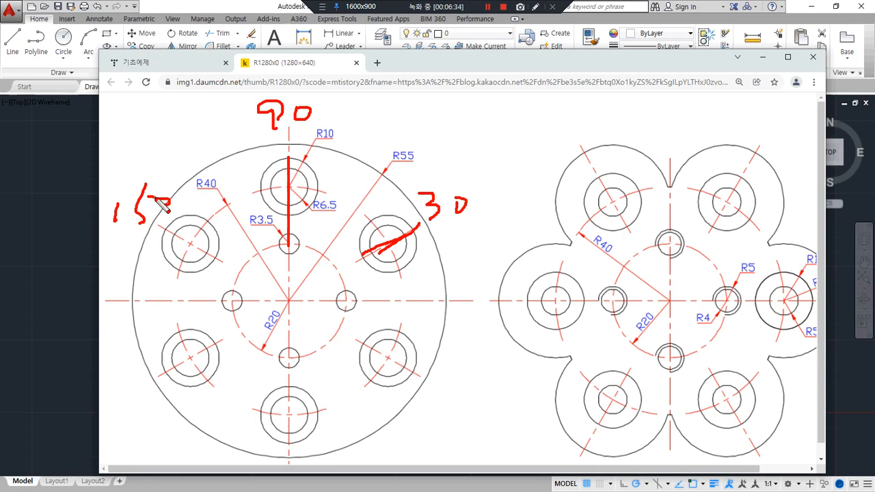
{"action": "key", "text": "Escape"}
{"action": "left_click", "coordinate": [67, 235]}
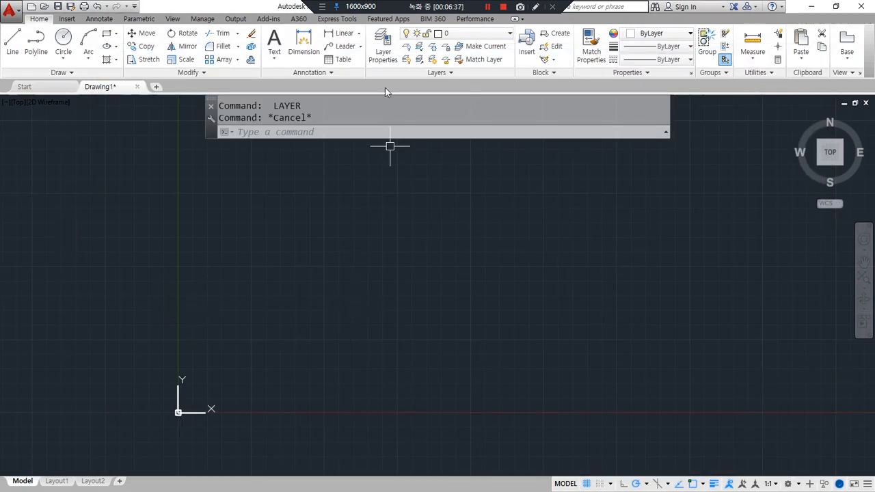
Create two new layers named cen and col.
{"action": "left_click", "coordinate": [383, 48]}
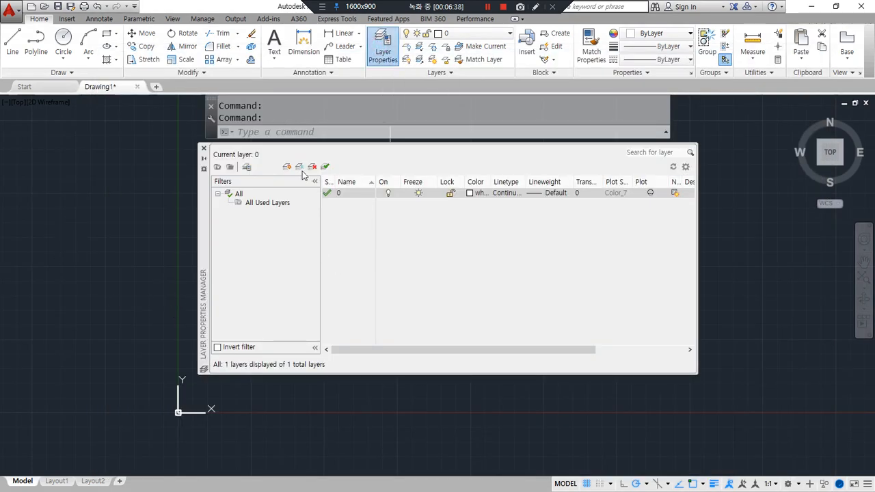
{"action": "left_click", "coordinate": [285, 169]}
{"action": "left_click", "coordinate": [284, 168]}
{"action": "left_click", "coordinate": [348, 203]}
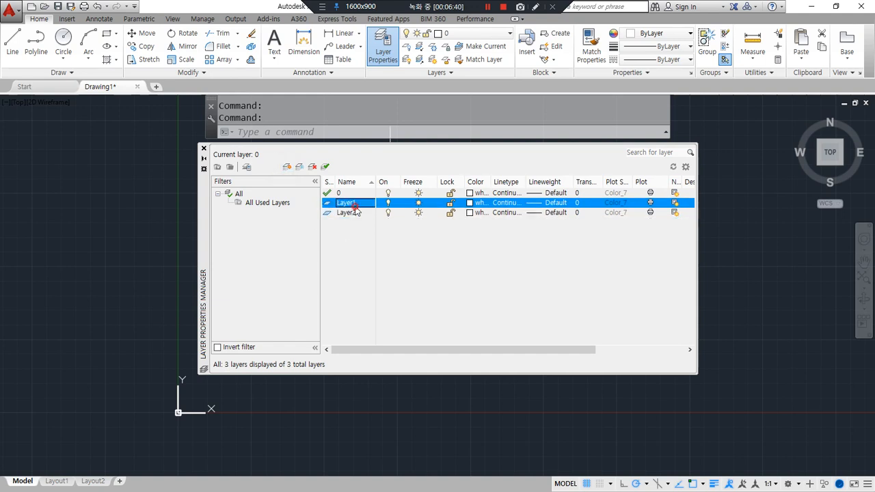
{"action": "left_click", "coordinate": [356, 204]}
{"action": "double_click", "coordinate": [349, 213]}
{"action": "type", "text": "col"}
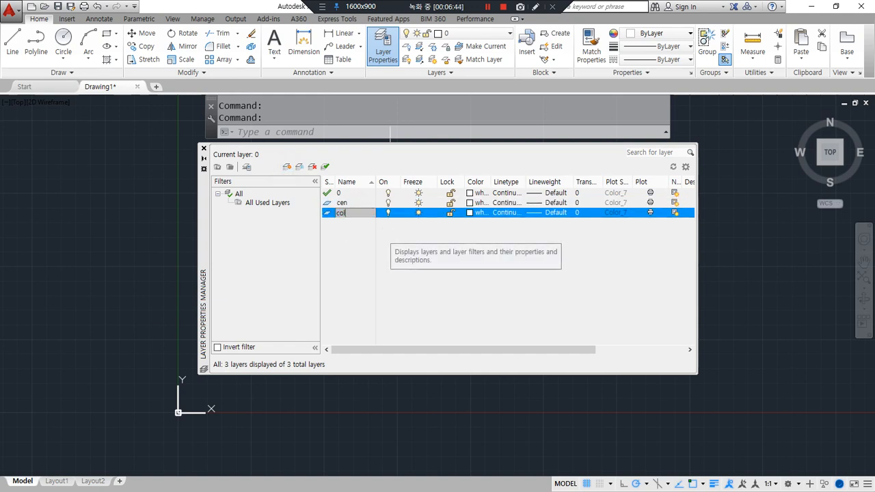
Set the cen layer's colour to red (1) and load and assign the CENTER linetype to it.
{"action": "left_click", "coordinate": [472, 205]}
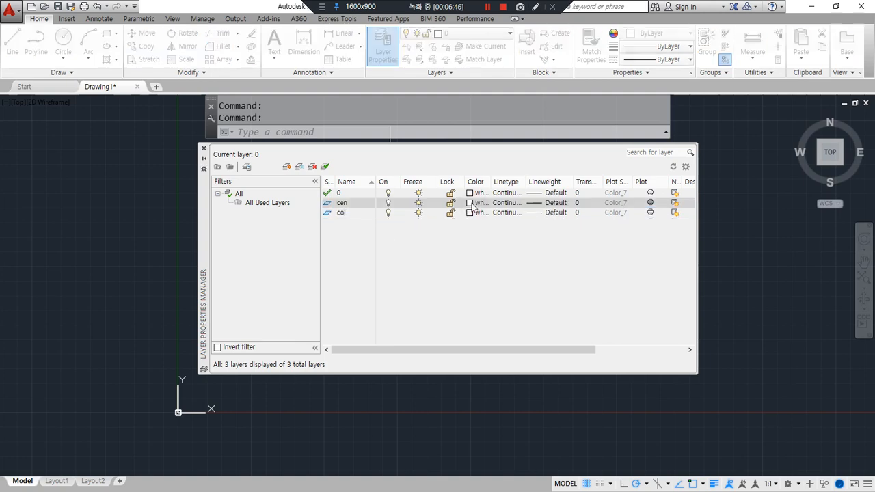
{"action": "type", "text": "1"}
{"action": "key", "text": "Return"}
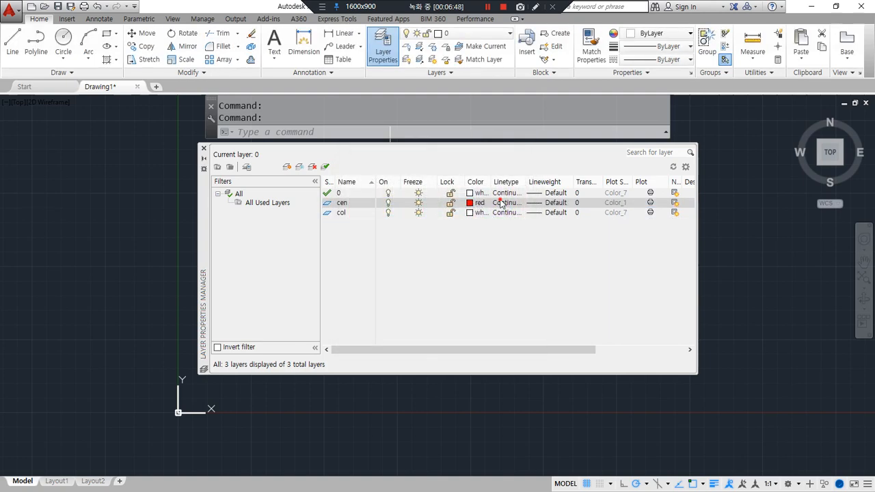
{"action": "left_click", "coordinate": [502, 203]}
{"action": "left_click", "coordinate": [463, 309]}
{"action": "key", "text": "c"}
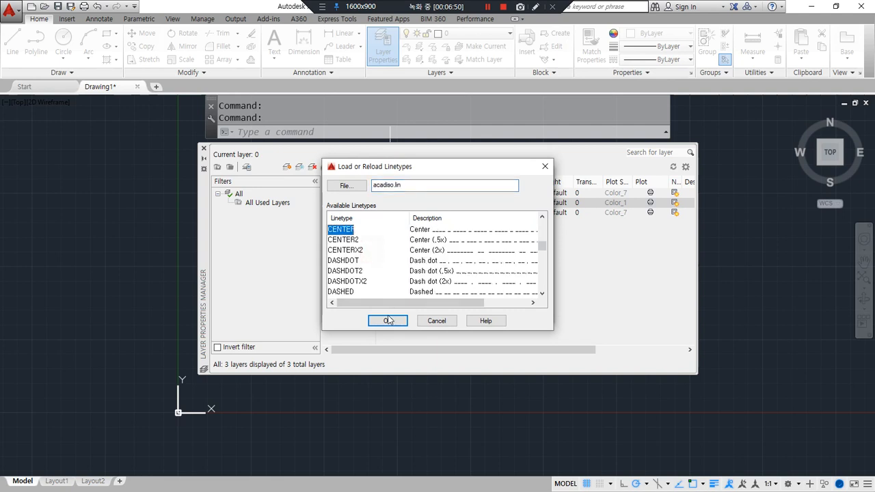
{"action": "left_click", "coordinate": [388, 321]}
{"action": "left_click", "coordinate": [336, 225]}
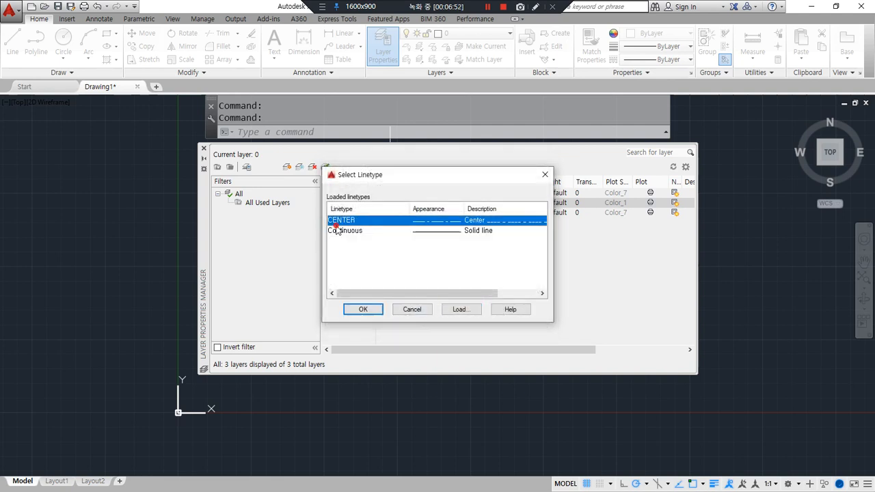
{"action": "left_click", "coordinate": [362, 311]}
Set the col layer's colour to yellow (2).
{"action": "left_click", "coordinate": [472, 213]}
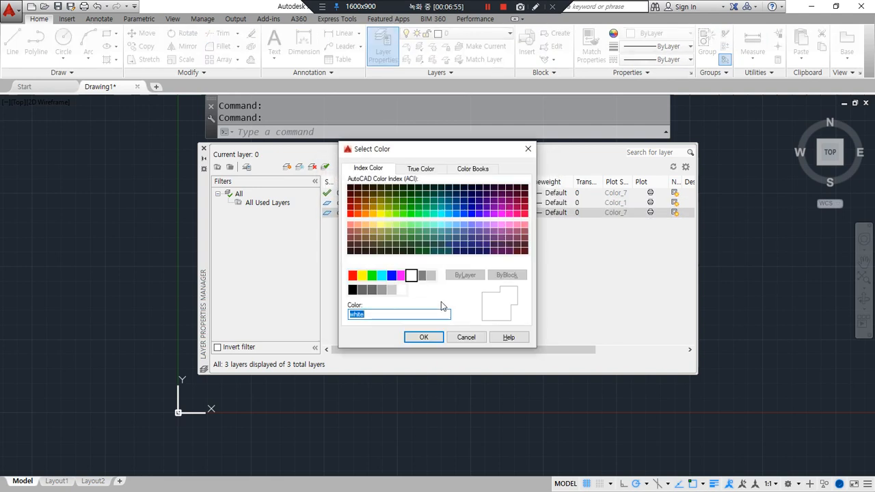
{"action": "type", "text": "2"}
{"action": "key", "text": "Return"}
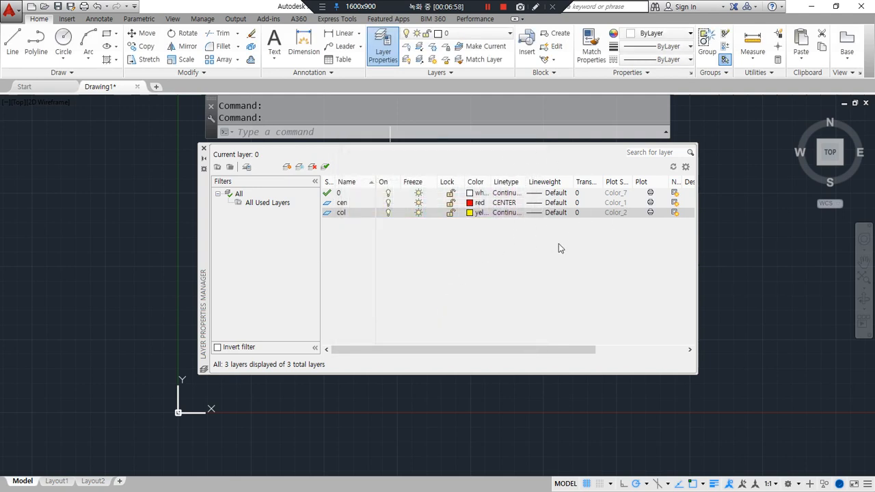
Set the lineweight to 0.09 mm for the cen layer and 0.30 mm for the col layer, and close the layer manager.
{"action": "mouse_move", "coordinate": [563, 230]}
{"action": "left_mouse_down"}
{"action": "mouse_move", "coordinate": [552, 179]}
{"action": "mouse_move", "coordinate": [560, 228]}
{"action": "left_mouse_up"}
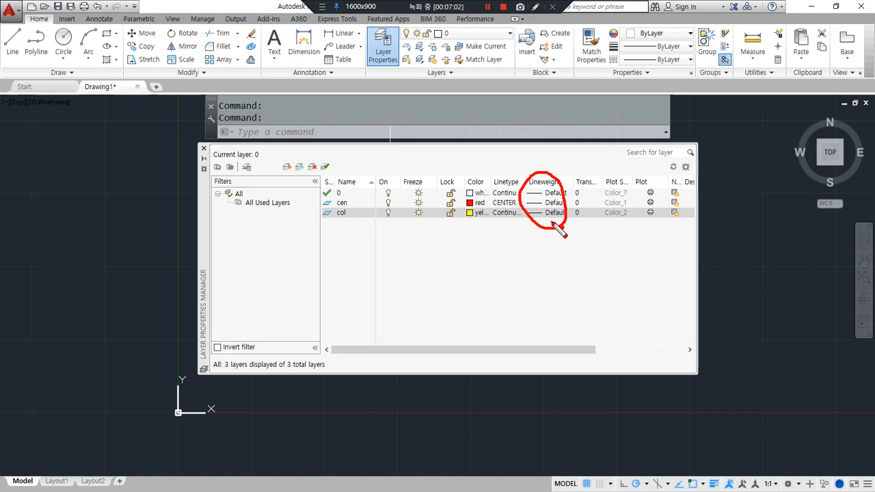
{"action": "key", "text": "Escape"}
{"action": "left_click", "coordinate": [555, 203]}
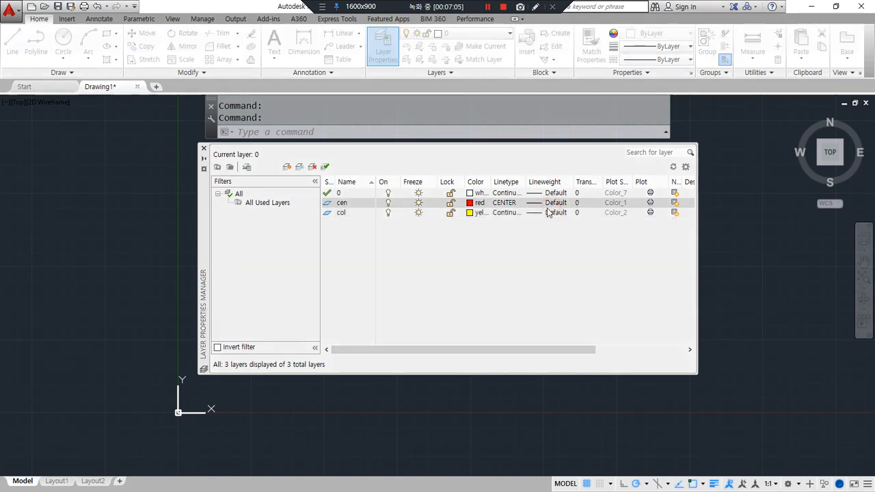
{"action": "double_click", "coordinate": [420, 212]}
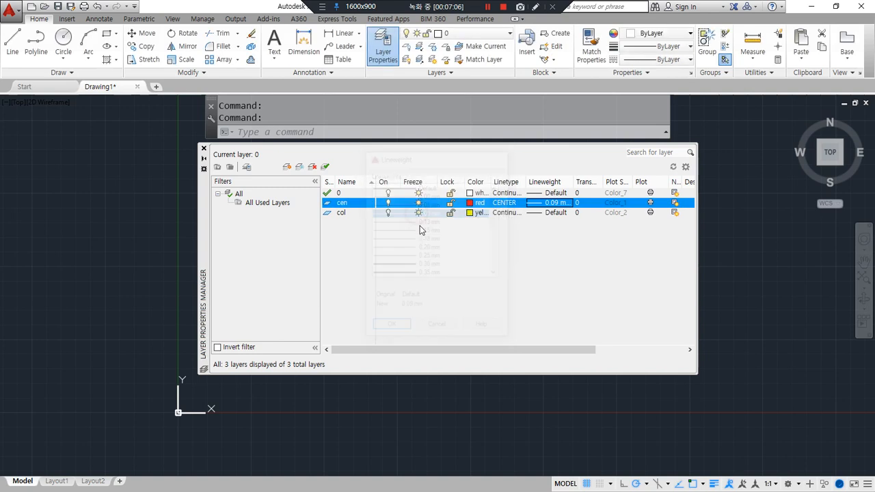
{"action": "left_click", "coordinate": [552, 214]}
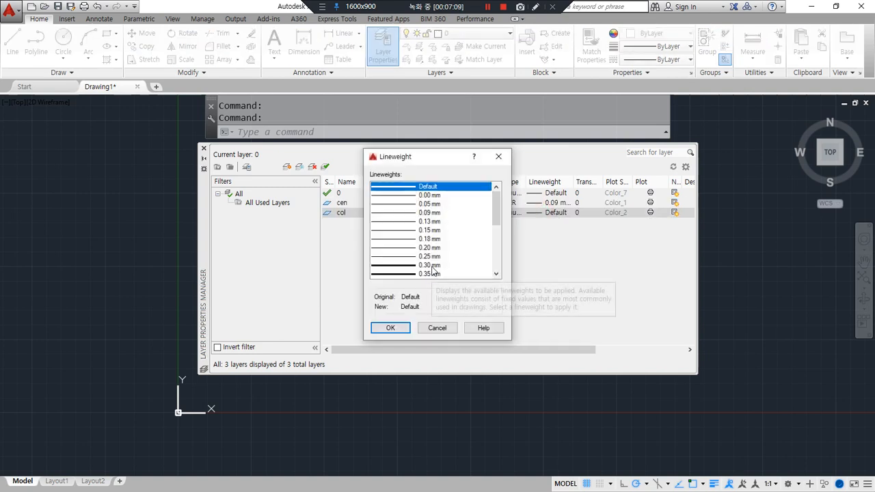
{"action": "double_click", "coordinate": [432, 266]}
{"action": "left_click", "coordinate": [203, 149]}
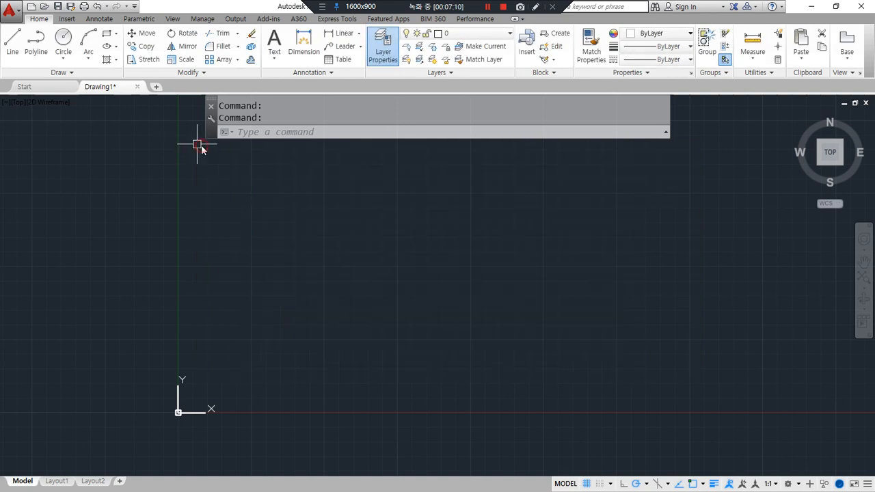
Draw four construction lines through one point, at 0°, 30°, 90° and 150°.
{"action": "type", "text": "xl"}
{"action": "key", "text": "Return"}
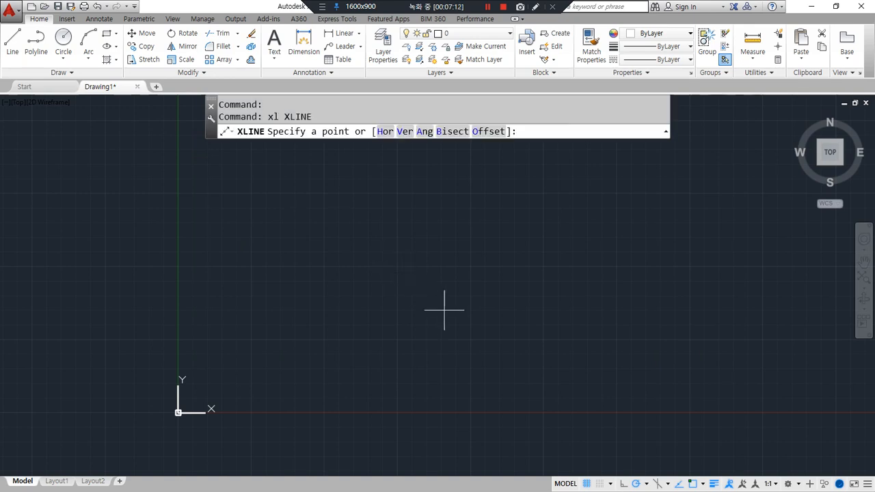
{"action": "left_click", "coordinate": [451, 282]}
{"action": "left_click", "coordinate": [524, 283]}
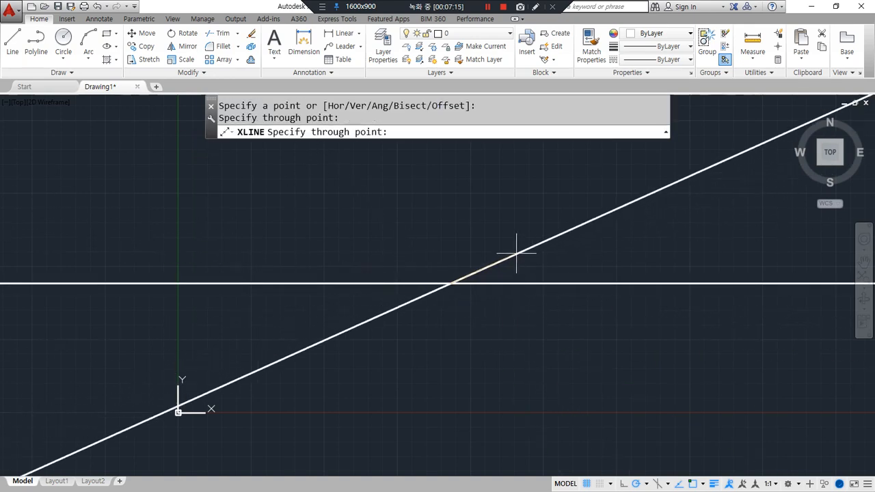
{"action": "left_click", "coordinate": [513, 244]}
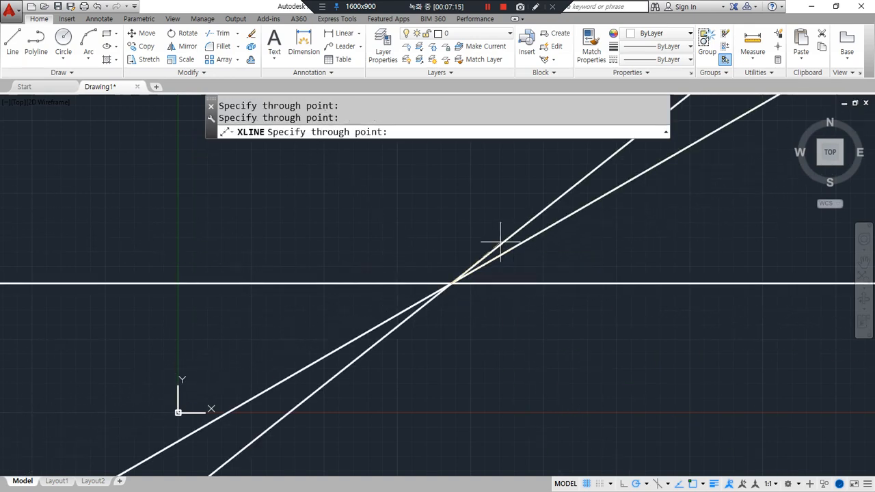
{"action": "left_click", "coordinate": [453, 240]}
{"action": "left_click", "coordinate": [415, 260]}
{"action": "key", "text": "Return"}
Move all four construction lines to the cen layer and clear the selection.
{"action": "left_click", "coordinate": [463, 303]}
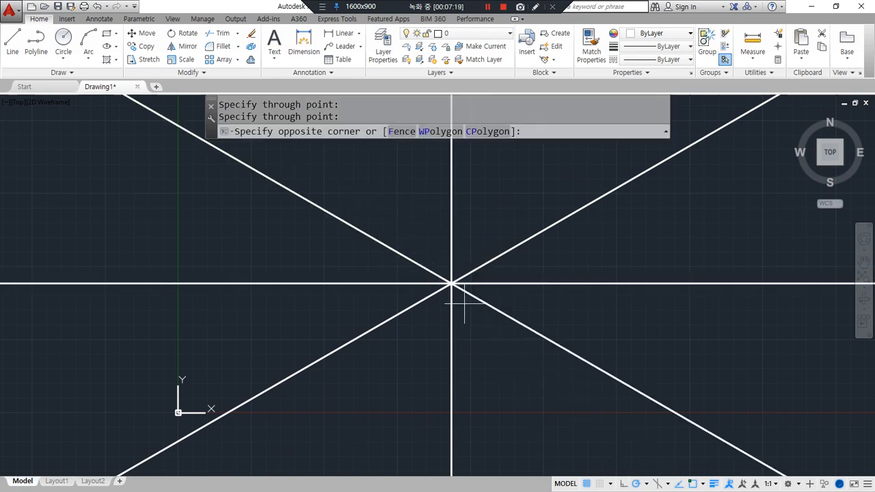
{"action": "left_click", "coordinate": [436, 265]}
{"action": "left_click", "coordinate": [478, 33]}
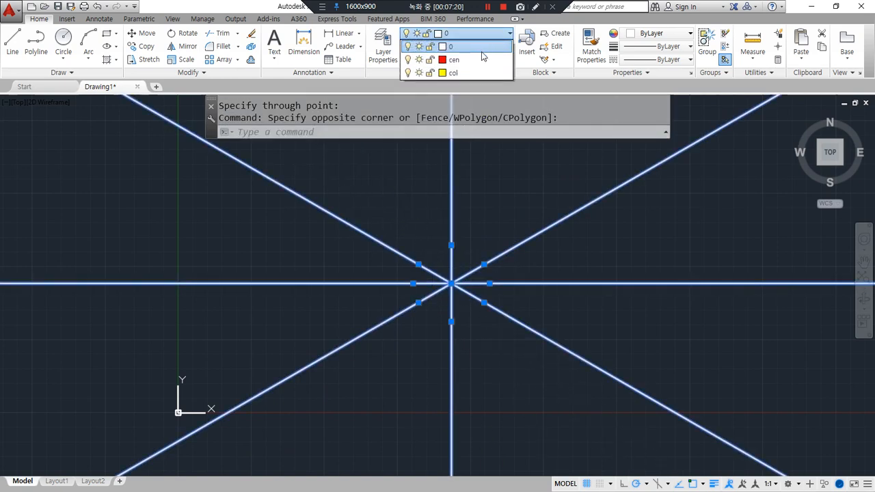
{"action": "left_click", "coordinate": [478, 59]}
{"action": "key", "text": "Escape"}
{"action": "key", "text": "Escape"}
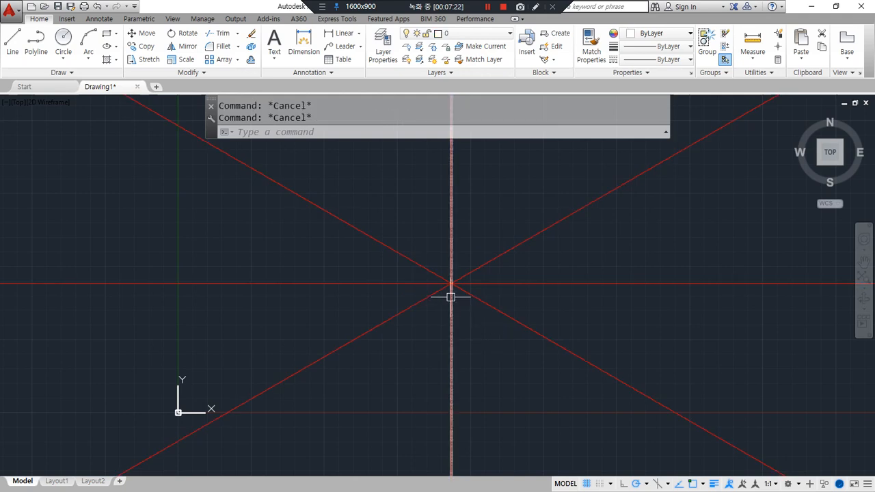
Set the current lineweight to 0.30 mm in the lineweight settings.
{"action": "middle_click_drag", "start_coordinate": [453, 297], "coordinate": [436, 305]}
{"action": "scroll", "coordinate": [435, 294], "scroll_direction": "up", "scroll_amount": 1}
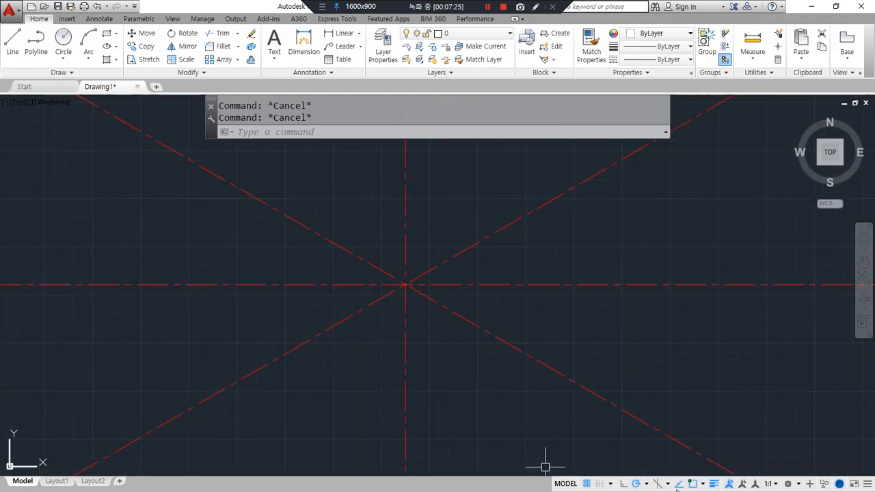
{"action": "right_click", "coordinate": [713, 485]}
{"action": "left_click", "coordinate": [722, 471]}
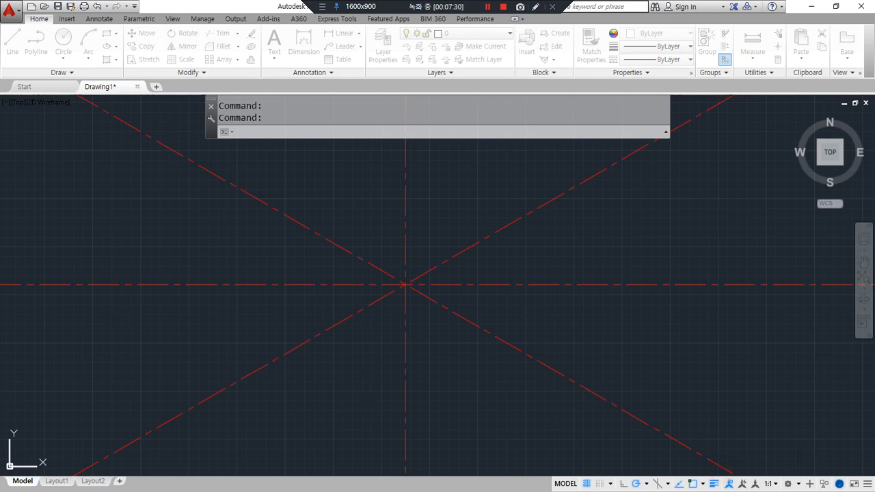
{"action": "left_click", "coordinate": [652, 471]}
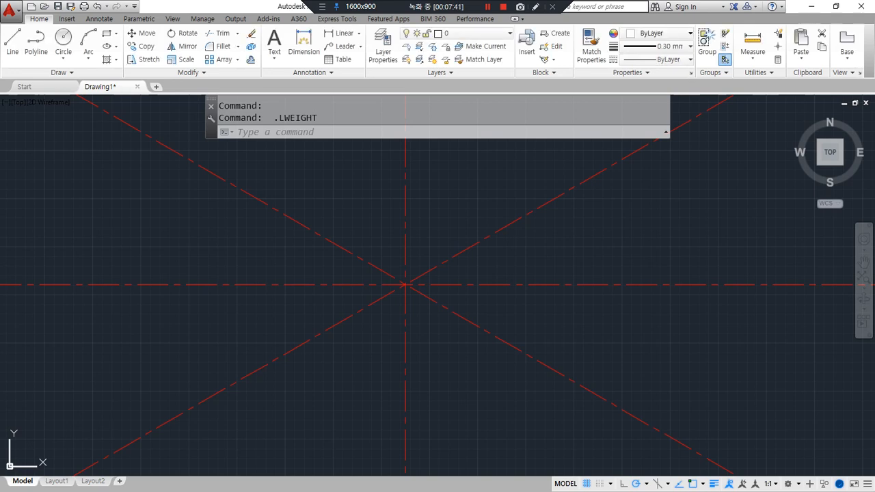
Set the lineweight of the cen and col layers to Default and close the layer manager.
{"action": "mouse_move", "coordinate": [426, 377]}
{"action": "left_mouse_down"}
{"action": "mouse_move", "coordinate": [373, 240]}
{"action": "mouse_move", "coordinate": [402, 380]}
{"action": "left_mouse_up"}
{"action": "left_click", "coordinate": [382, 43]}
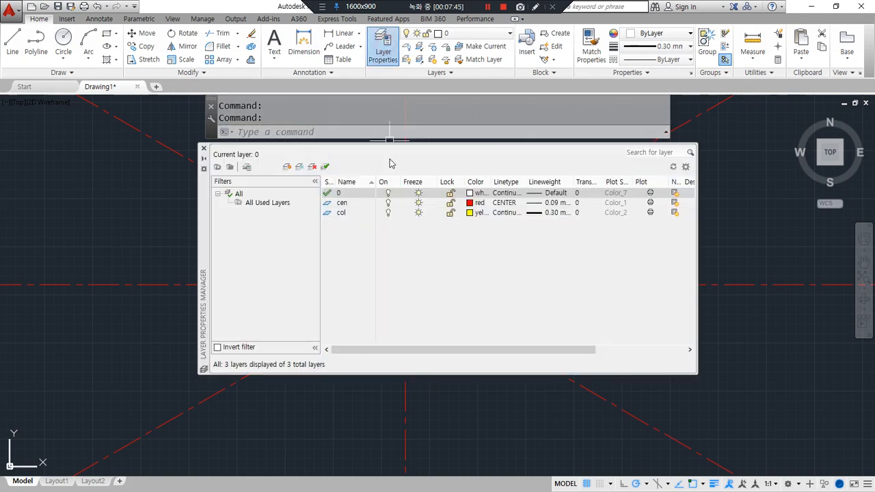
{"action": "left_click", "coordinate": [555, 203]}
{"action": "left_click", "coordinate": [424, 186]}
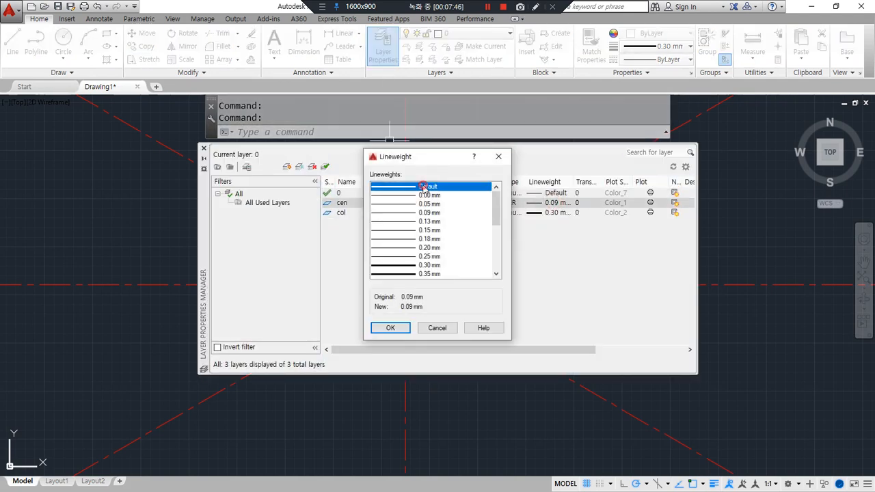
{"action": "left_click", "coordinate": [391, 326]}
{"action": "left_click", "coordinate": [555, 212]}
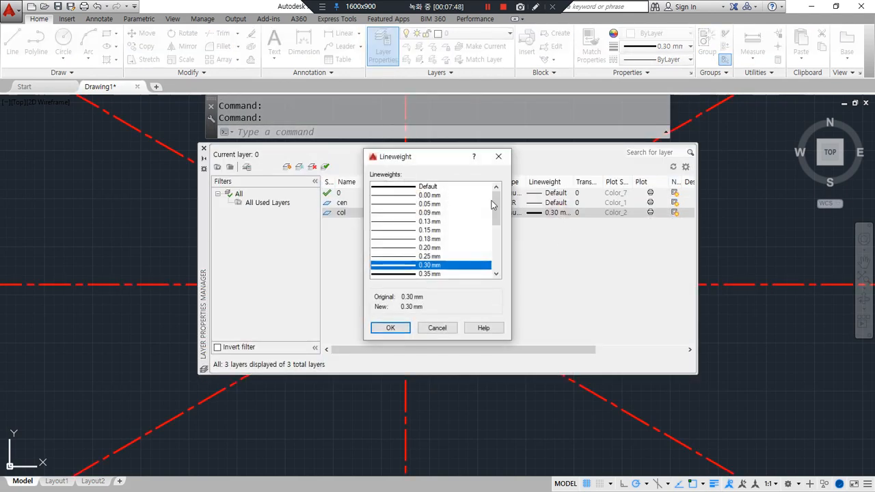
{"action": "left_click", "coordinate": [424, 186]}
{"action": "left_click", "coordinate": [390, 326]}
{"action": "left_click", "coordinate": [203, 148]}
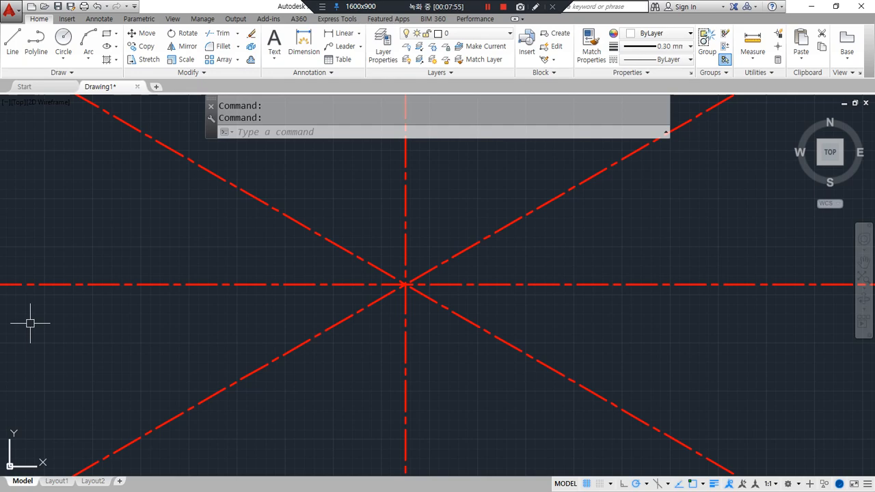
Check the reference drawing in the browser and draw a circle of radius 20 centred on the centre lines' intersection.
{"action": "key", "text": "alt+Tab"}
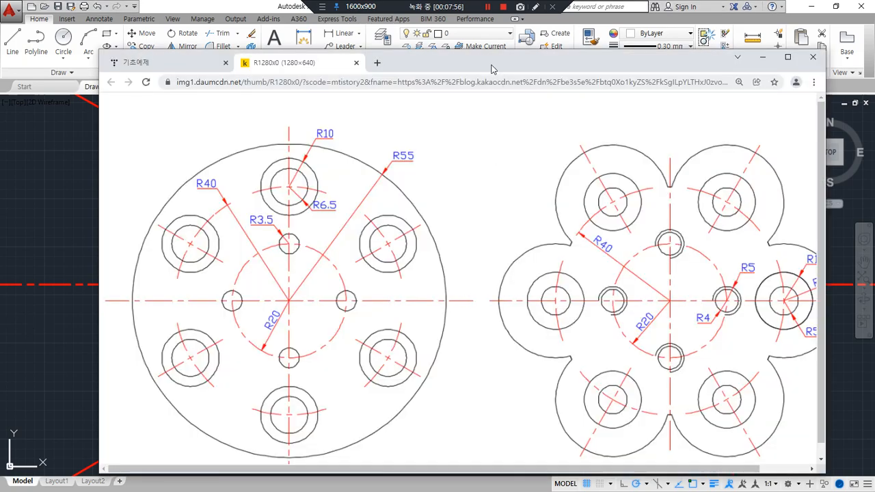
{"action": "left_click_drag", "start_coordinate": [490, 64], "coordinate": [0, 60]}
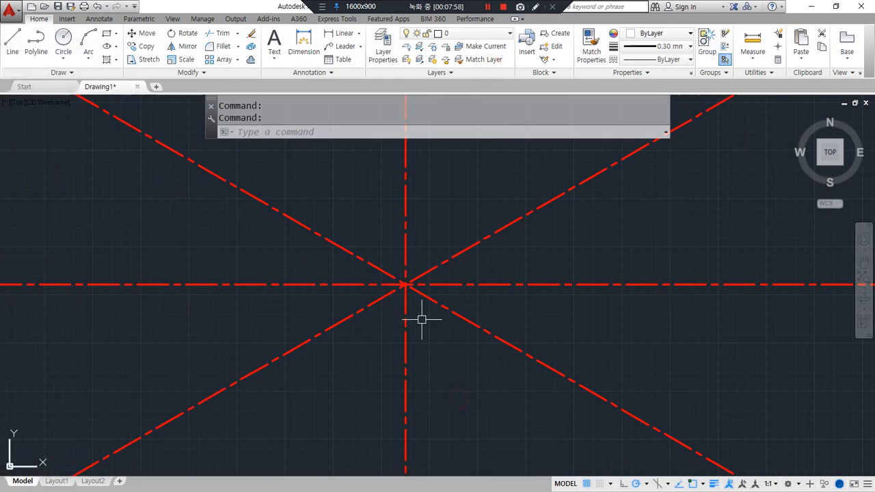
{"action": "type", "text": "c"}
{"action": "key", "text": "Return"}
{"action": "left_click", "coordinate": [405, 284]}
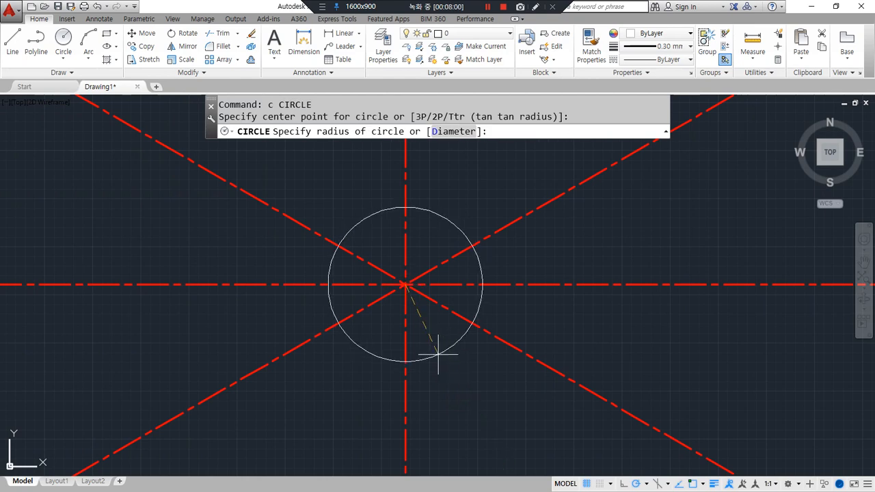
{"action": "type", "text": "20"}
{"action": "key", "text": "Return"}
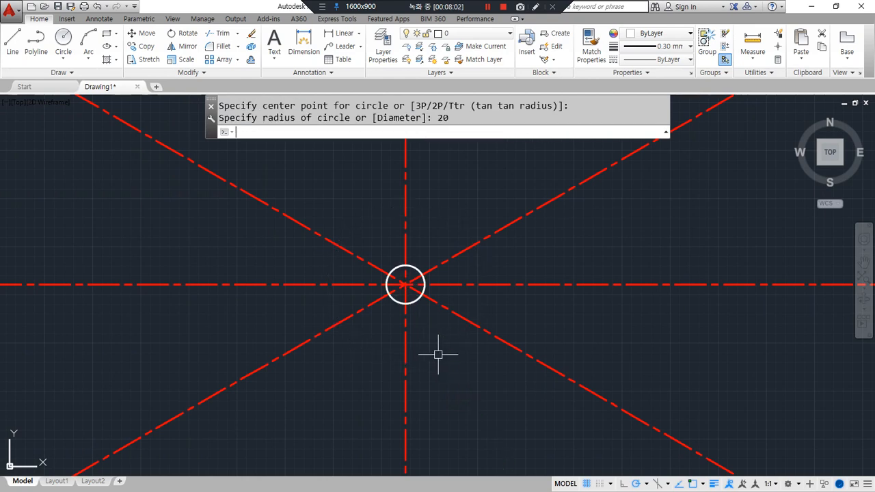
Match the radius 20 circle's properties to those of a construction centre line.
{"action": "type", "text": "ma"}
{"action": "key", "text": "Return"}
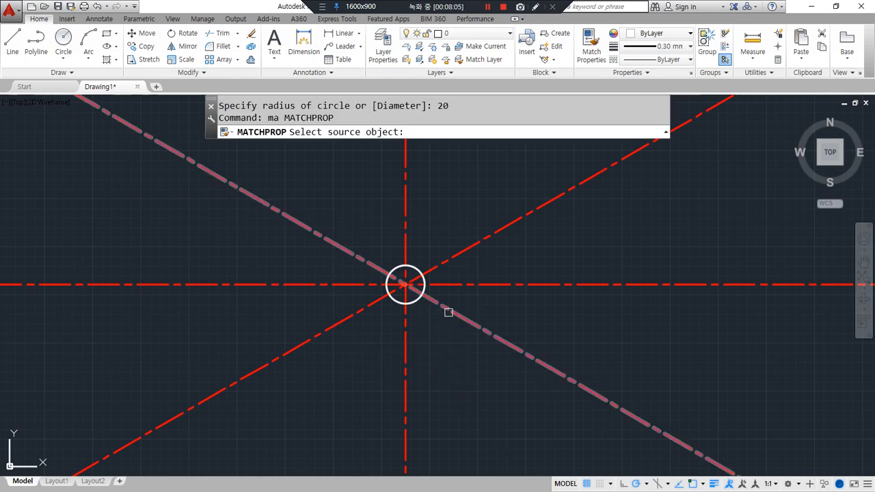
{"action": "left_click", "coordinate": [452, 312]}
{"action": "left_click", "coordinate": [418, 298]}
{"action": "key", "text": "Return"}
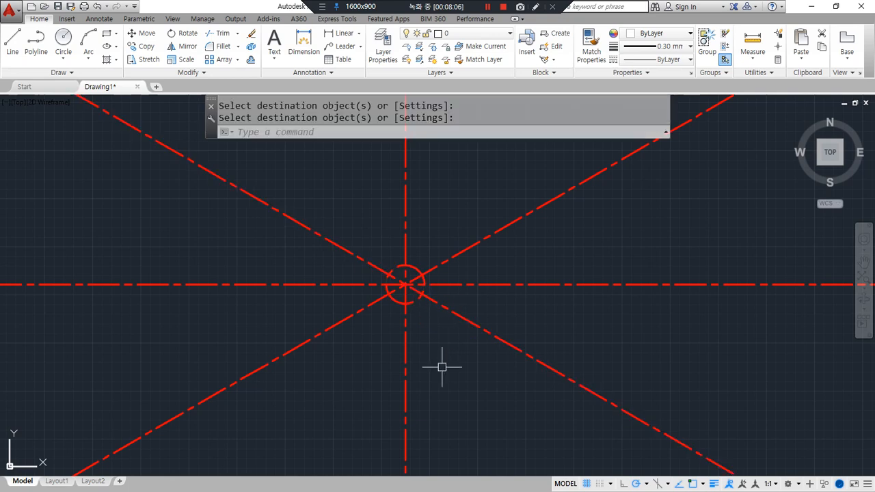
Draw two concentric circles of radius 40 and 55 centred on the centre lines' intersection.
{"action": "type", "text": "c"}
{"action": "key", "text": "Return"}
{"action": "left_click", "coordinate": [406, 284]}
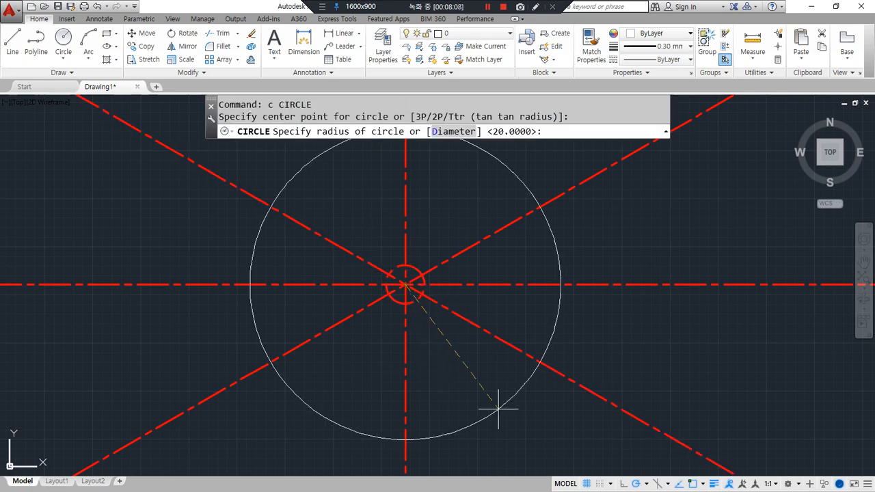
{"action": "type", "text": "40"}
{"action": "key", "text": "Return"}
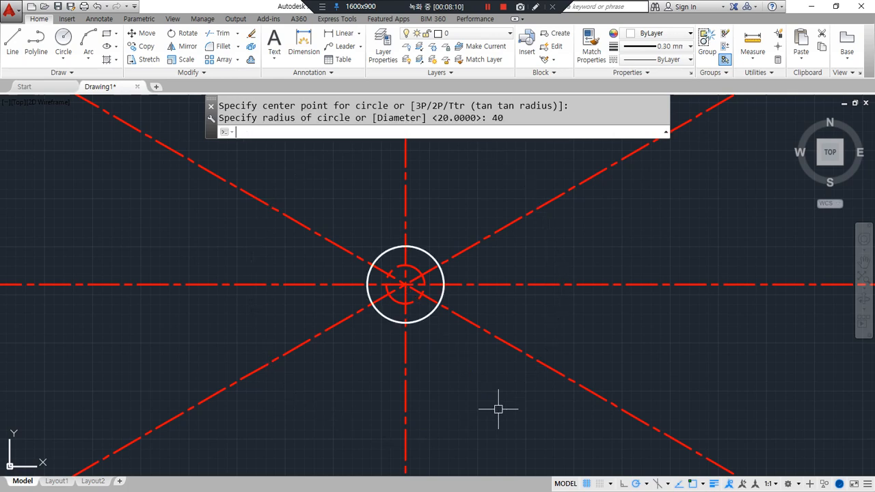
{"action": "type", "text": "c"}
{"action": "key", "text": "Return"}
{"action": "left_click", "coordinate": [405, 285]}
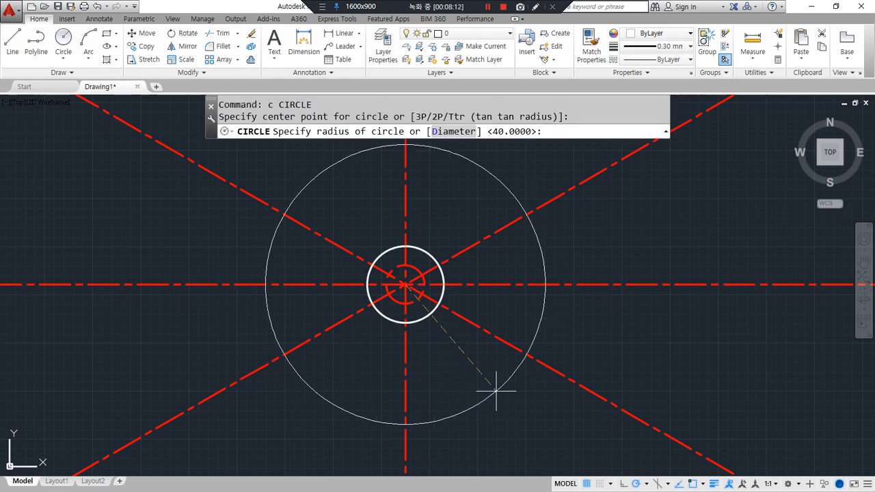
{"action": "type", "text": "55"}
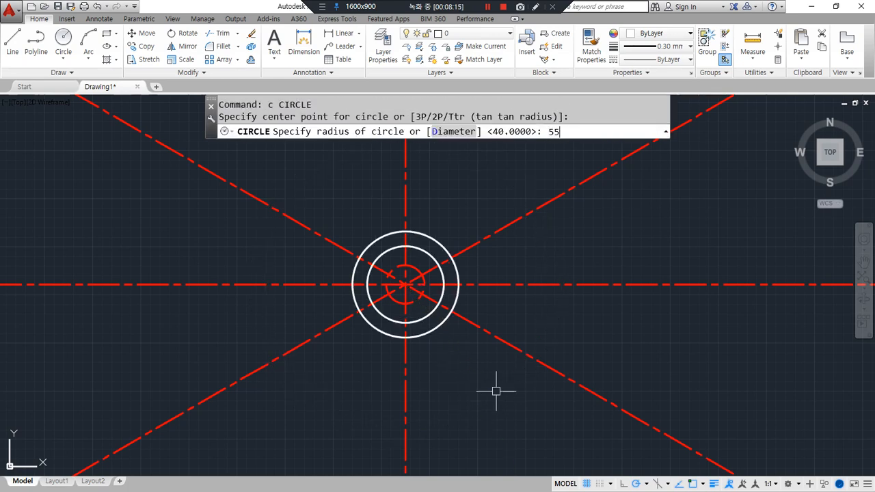
{"action": "key", "text": "Return"}
Match the radius 40 circle's properties to those of a construction centre line.
{"action": "scroll", "coordinate": [426, 294], "scroll_direction": "up", "scroll_amount": 2}
{"action": "type", "text": "ma"}
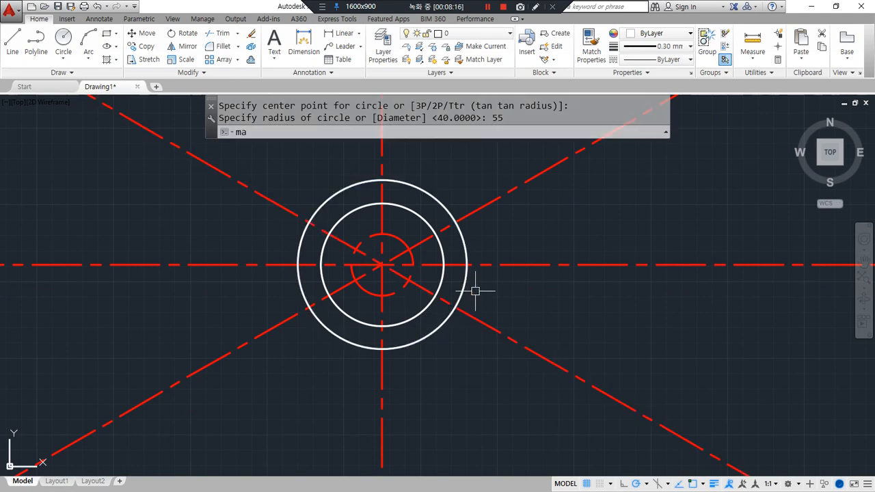
{"action": "key", "text": "Return"}
{"action": "left_click", "coordinate": [469, 313]}
{"action": "left_click", "coordinate": [438, 355]}
{"action": "left_click", "coordinate": [412, 323]}
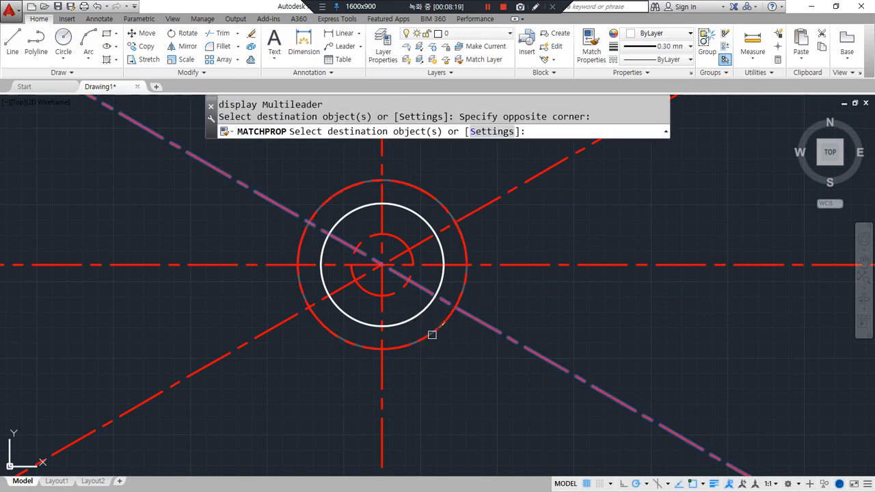
{"action": "left_click", "coordinate": [417, 313]}
{"action": "key", "text": "Return"}
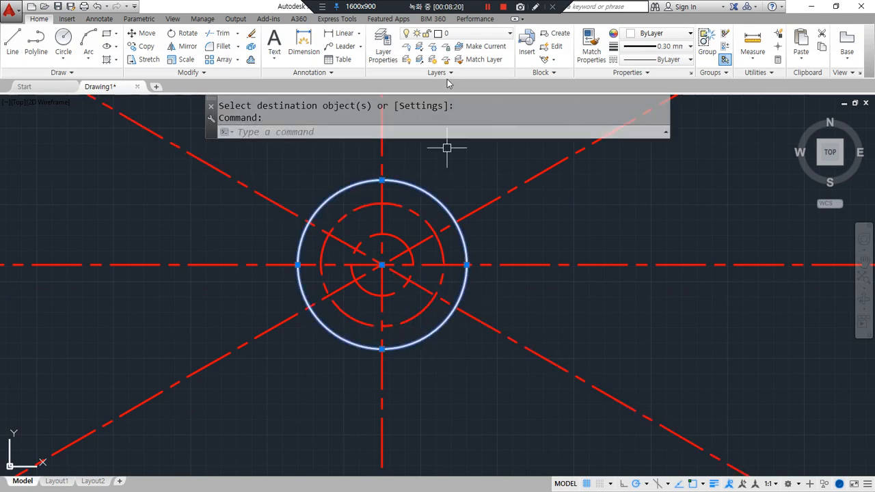
Move the radius 55 circle to the col layer and clear the selection.
{"action": "left_click", "coordinate": [457, 33]}
{"action": "left_click", "coordinate": [460, 73]}
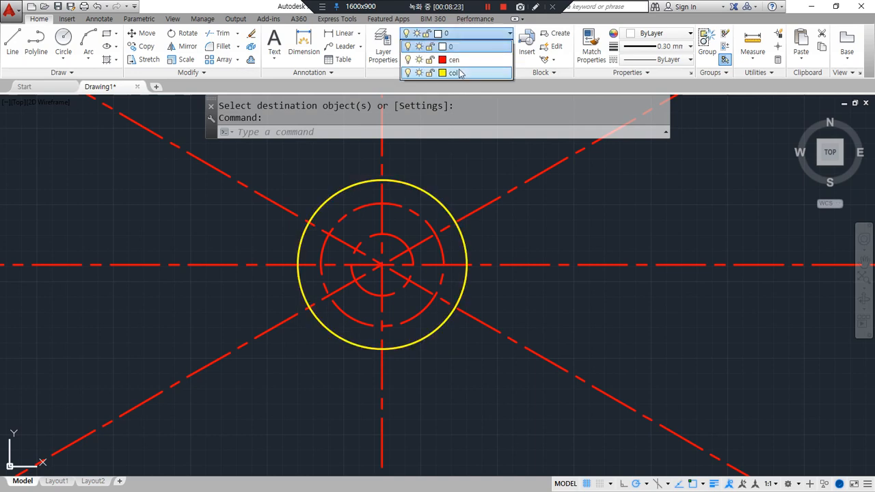
{"action": "key", "text": "Escape"}
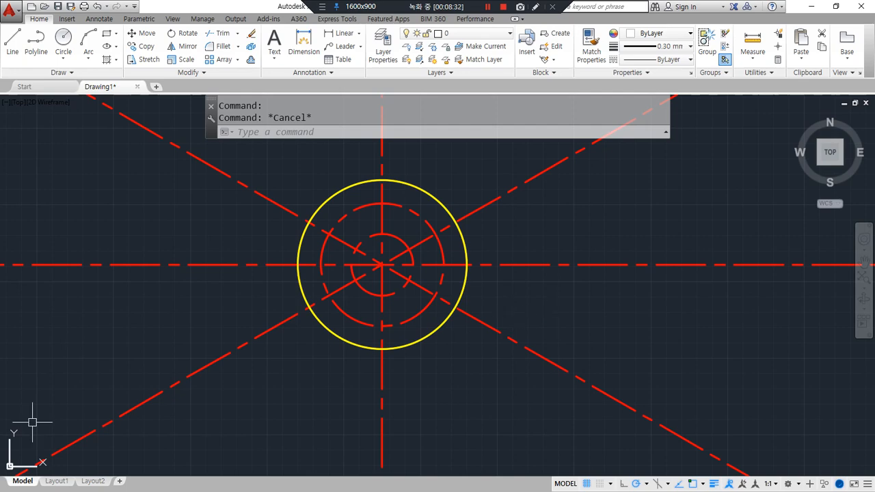
Switch to the Notepad notes, read the rule for the LTScale linetype scale, and return to the AutoCAD drawing.
{"action": "key", "text": "alt+Tab"}
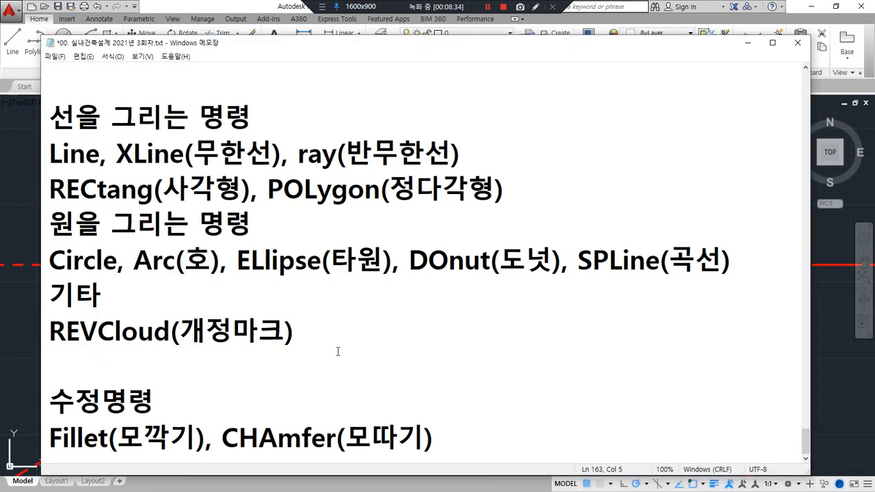
{"action": "scroll", "coordinate": [336, 351], "scroll_direction": "up", "scroll_amount": 3}
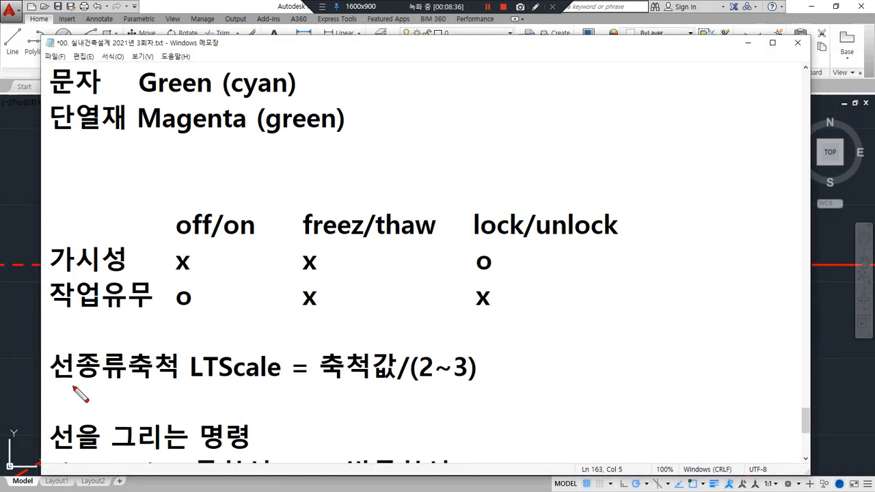
{"action": "left_click_drag", "start_coordinate": [65, 387], "coordinate": [481, 387]}
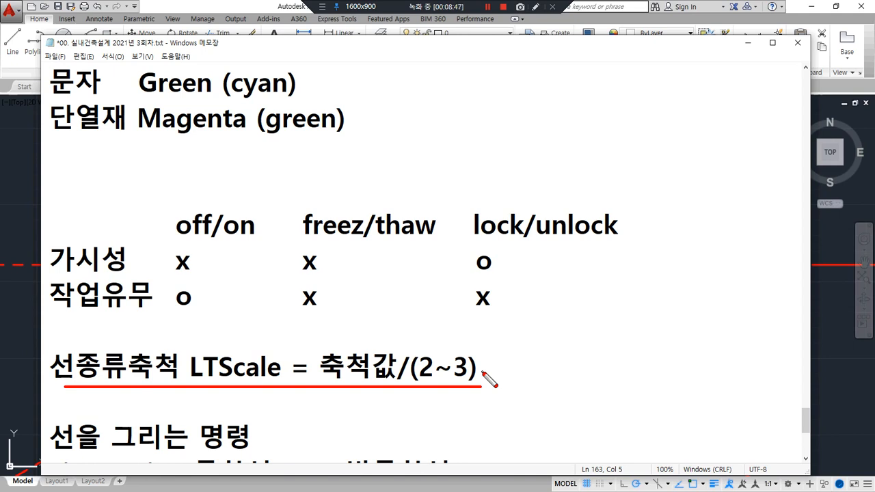
{"action": "key", "text": "Escape"}
{"action": "left_click", "coordinate": [23, 200]}
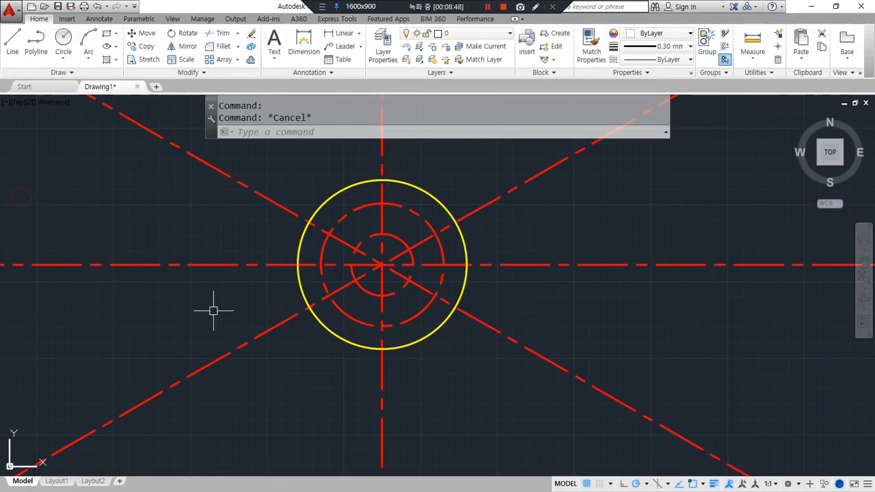
{"action": "key", "text": "ctrl+alt+d"}
{"action": "mouse_move", "coordinate": [324, 299]}
{"action": "left_mouse_down"}
{"action": "mouse_move", "coordinate": [361, 200]}
{"action": "mouse_move", "coordinate": [395, 321]}
{"action": "left_mouse_up"}
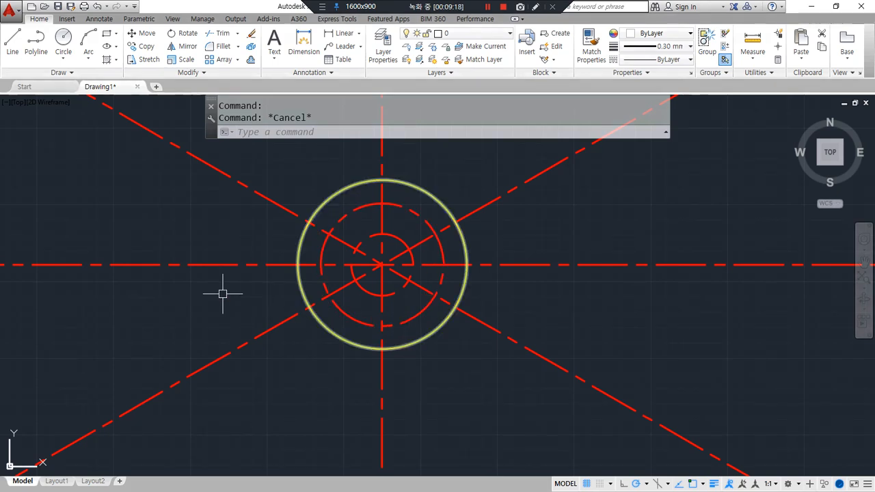
{"action": "left_click_drag", "start_coordinate": [259, 401], "coordinate": [528, 156]}
{"action": "mouse_move", "coordinate": [560, 183]}
{"action": "left_mouse_down"}
{"action": "mouse_move", "coordinate": [185, 362]}
{"action": "mouse_move", "coordinate": [181, 355]}
{"action": "left_mouse_up"}
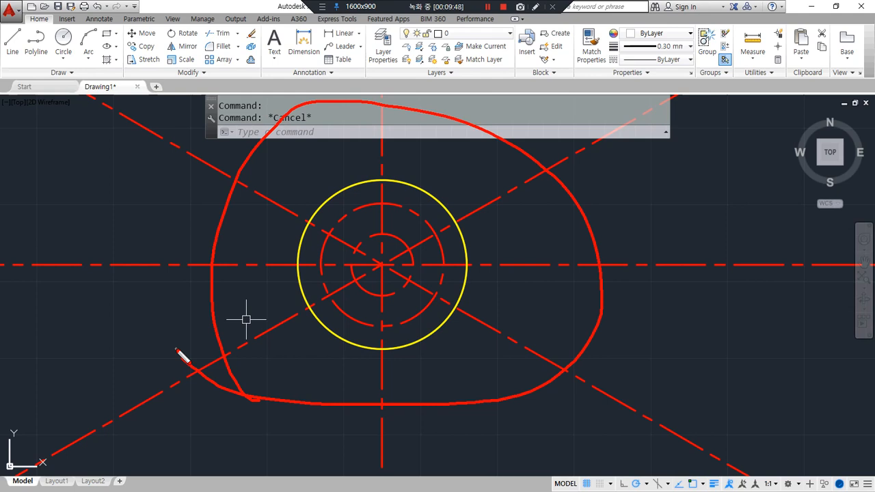
{"action": "key", "text": "Escape"}
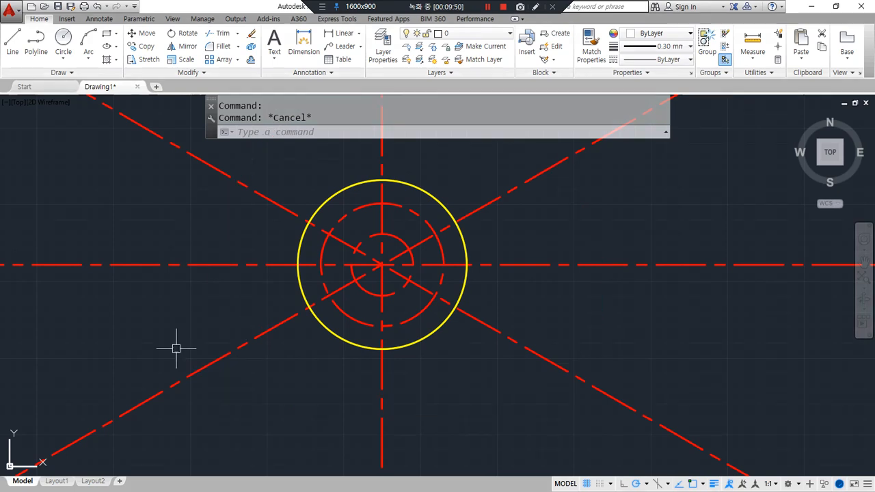
Set the global linetype scale factor (LTSCALE) to 0.3.
{"action": "type", "text": "lts"}
{"action": "key", "text": "Return"}
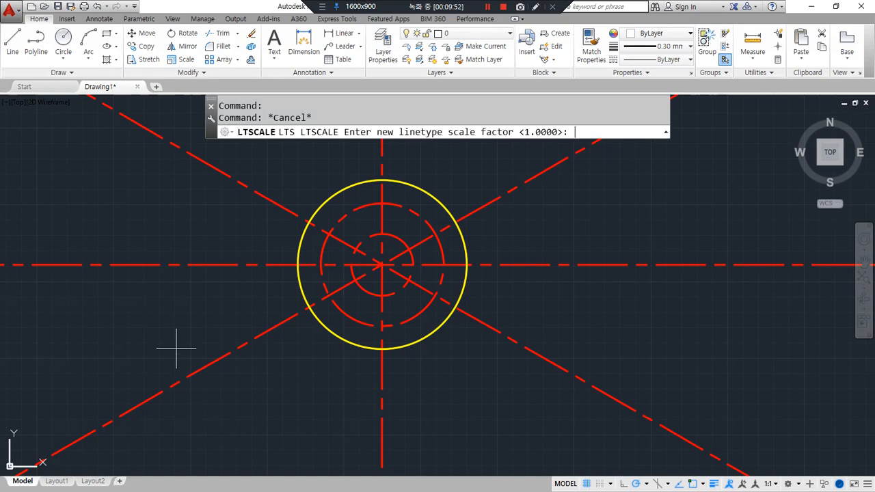
{"action": "type", "text": "0.3"}
{"action": "key", "text": "Return"}
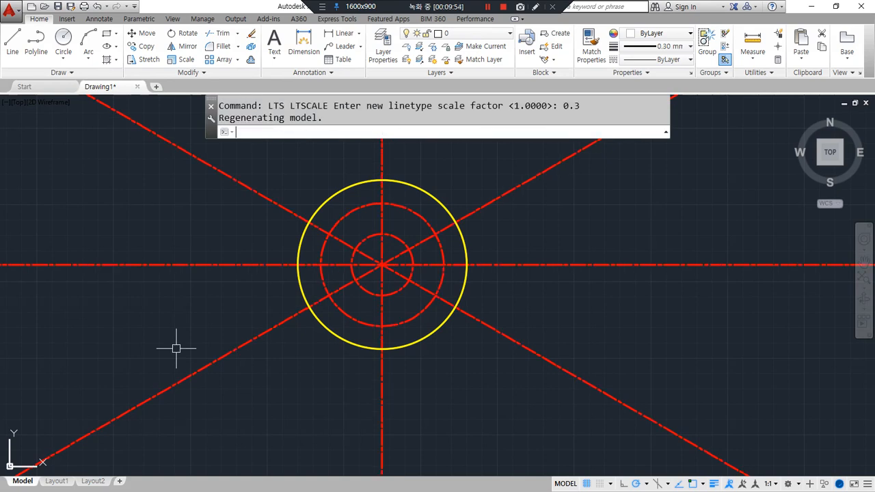
Offset the radius 55 circle outward by 3.
{"action": "scroll", "coordinate": [410, 266], "scroll_direction": "up", "scroll_amount": 2}
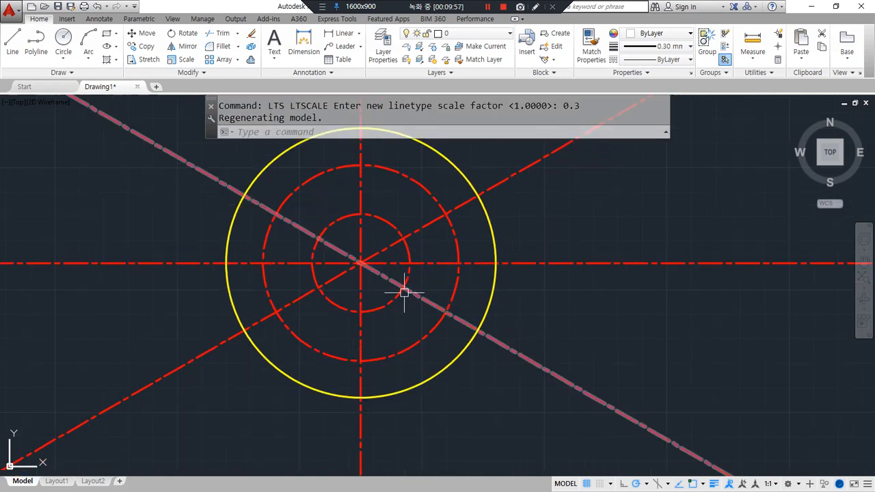
{"action": "scroll", "coordinate": [404, 293], "scroll_direction": "up", "scroll_amount": 2}
{"action": "middle_click_drag", "start_coordinate": [385, 309], "coordinate": [368, 333]}
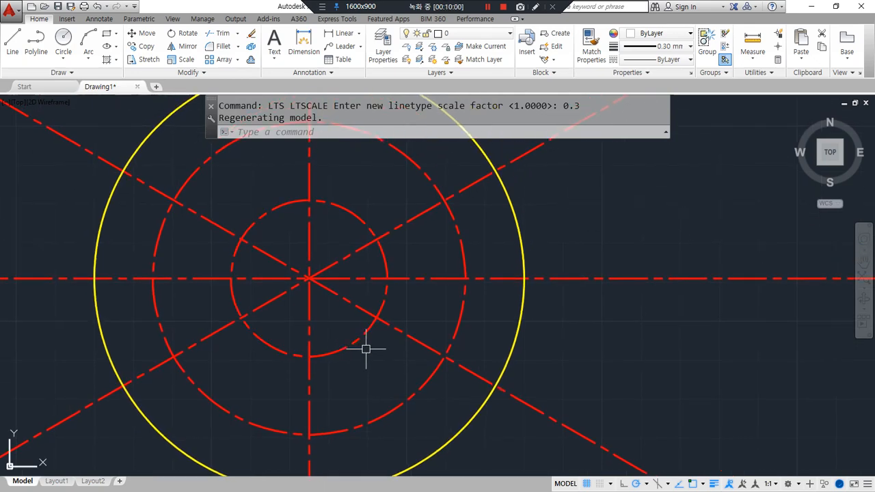
{"action": "type", "text": "o"}
{"action": "key", "text": "Return"}
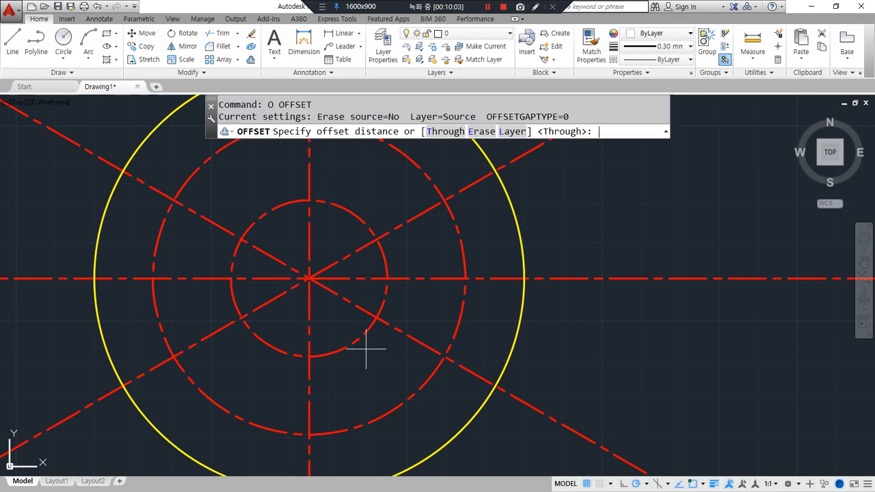
{"action": "type", "text": "3"}
{"action": "key", "text": "Return"}
{"action": "left_click", "coordinate": [511, 342]}
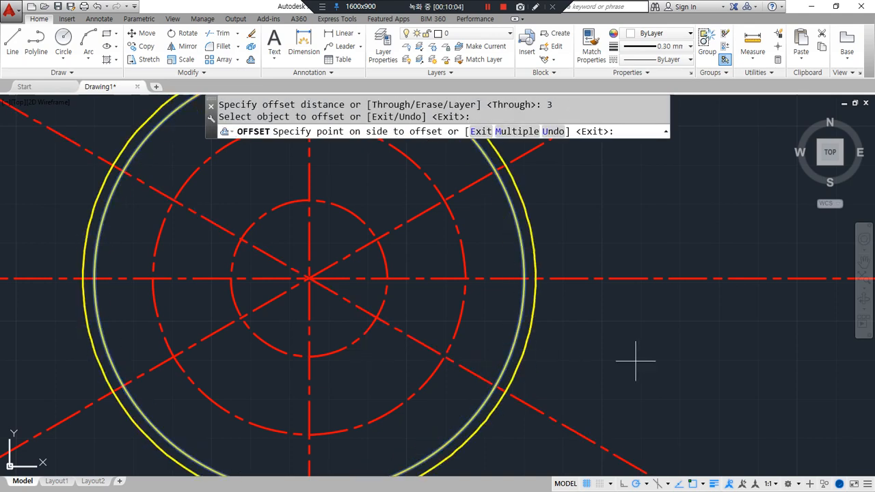
{"action": "left_click", "coordinate": [645, 361]}
{"action": "key", "text": "Return"}
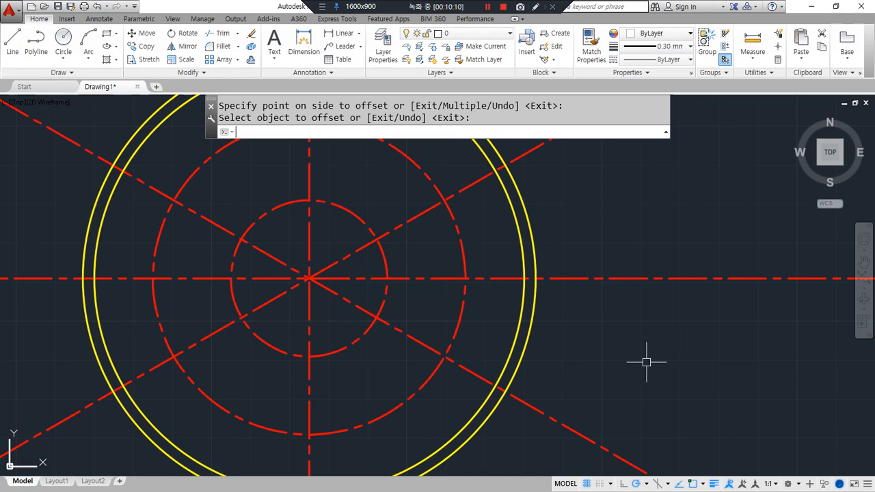
Trim all the centre lines back to the outer offset circle with a fence drawn around the outside of the plate.
{"action": "scroll", "coordinate": [479, 362], "scroll_direction": "down", "scroll_amount": 2}
{"action": "type", "text": "t or"}
{"action": "key", "text": "Return"}
{"action": "key", "text": "Return"}
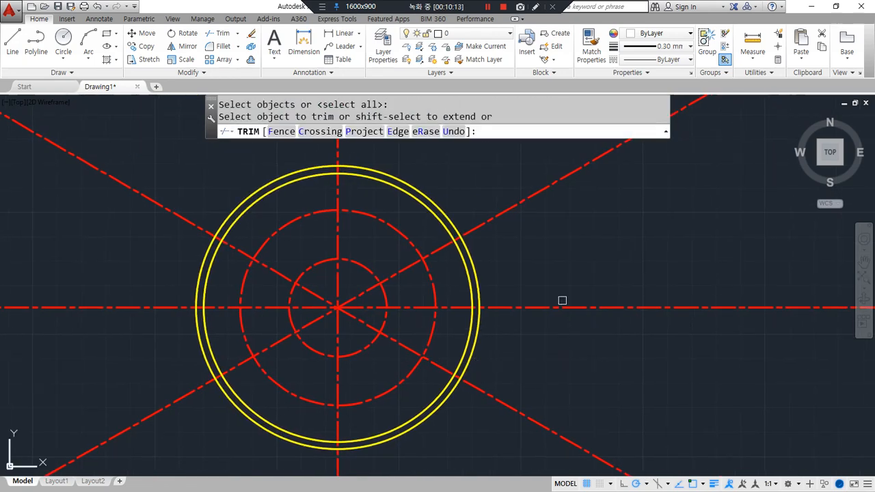
{"action": "type", "text": "f"}
{"action": "key", "text": "Return"}
{"action": "left_click", "coordinate": [531, 179]}
{"action": "left_click", "coordinate": [576, 247]}
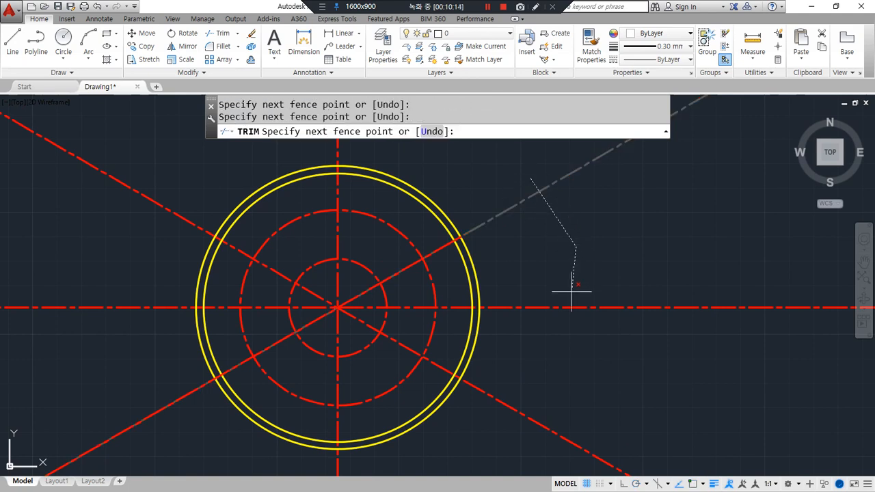
{"action": "left_click", "coordinate": [572, 332]}
{"action": "left_click", "coordinate": [533, 439]}
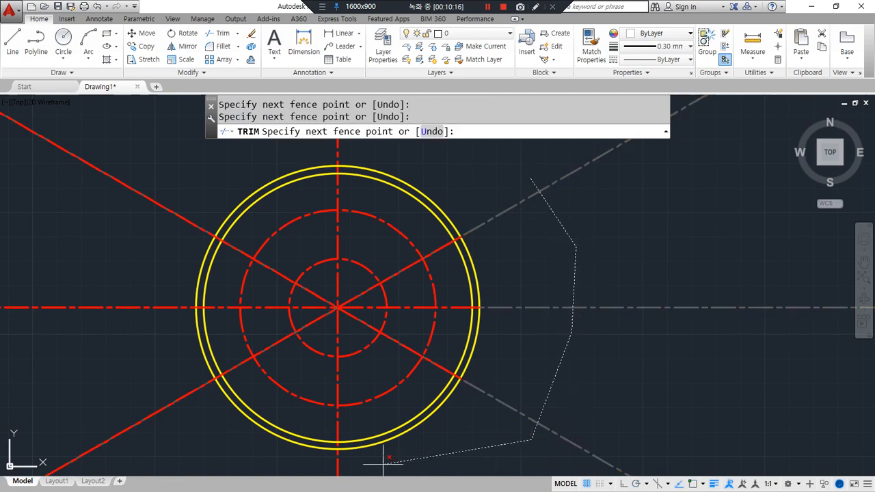
{"action": "left_click", "coordinate": [309, 471]}
{"action": "left_click", "coordinate": [127, 402]}
{"action": "left_click", "coordinate": [123, 267]}
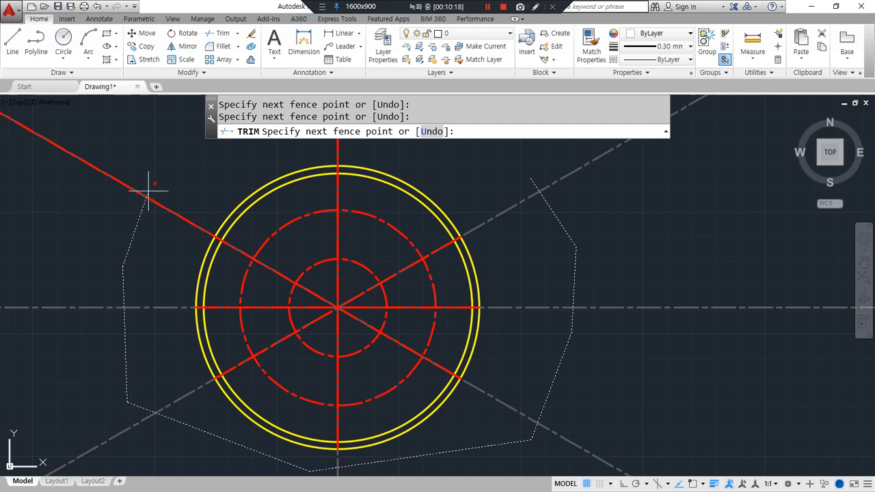
{"action": "left_click", "coordinate": [170, 177]}
{"action": "key", "text": "Return"}
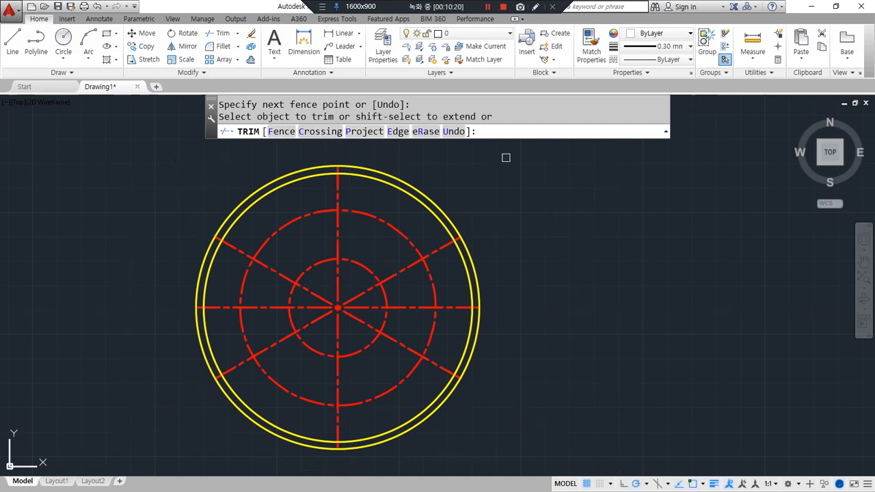
{"action": "key", "text": "Return"}
Erase the outer offset circle that surrounds the radius 55 circle.
{"action": "left_click", "coordinate": [471, 262]}
{"action": "type", "text": "e"}
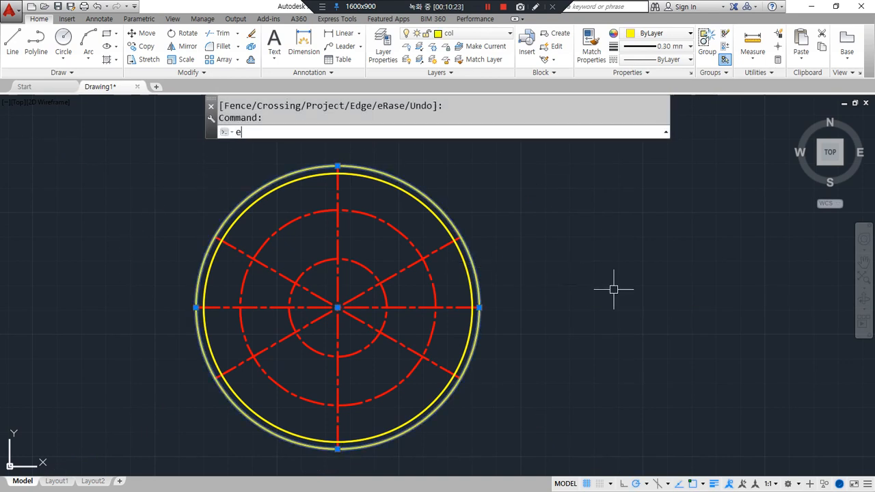
{"action": "key", "text": "Return"}
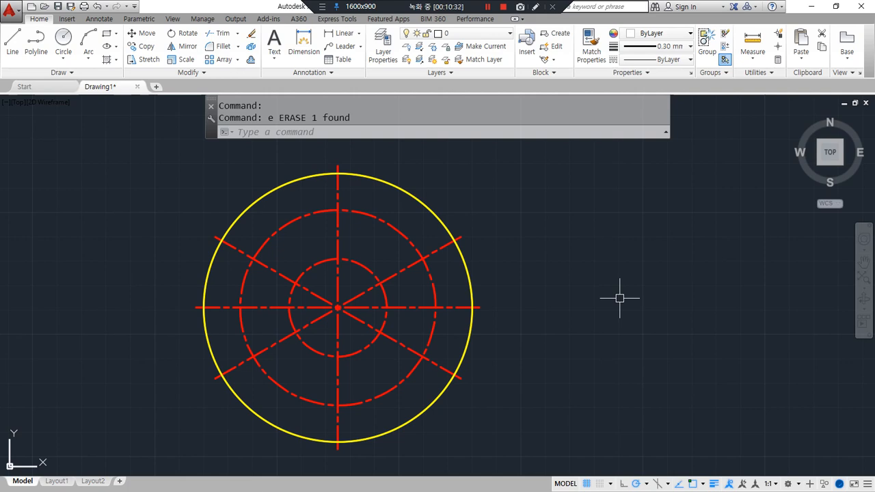
{"action": "scroll", "coordinate": [484, 311], "scroll_direction": "up", "scroll_amount": 4}
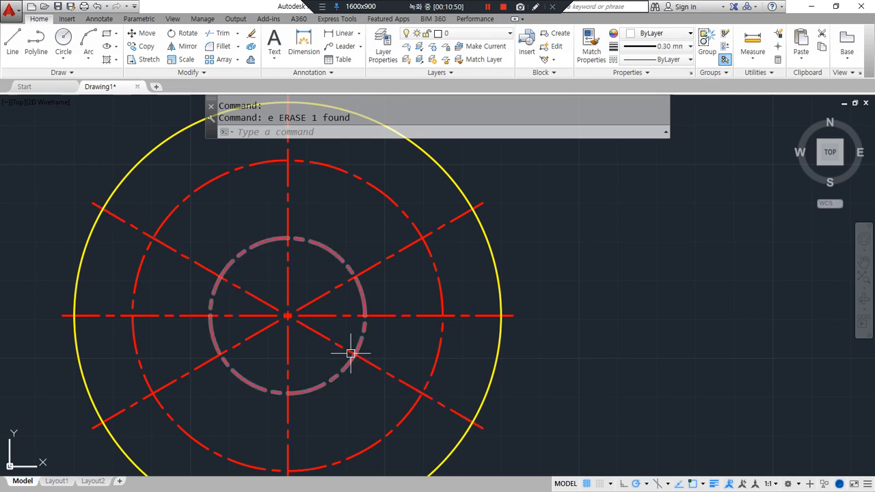
{"action": "middle_click_drag", "start_coordinate": [346, 346], "coordinate": [397, 319]}
{"action": "type", "text": "c"}
{"action": "key", "text": "Return"}
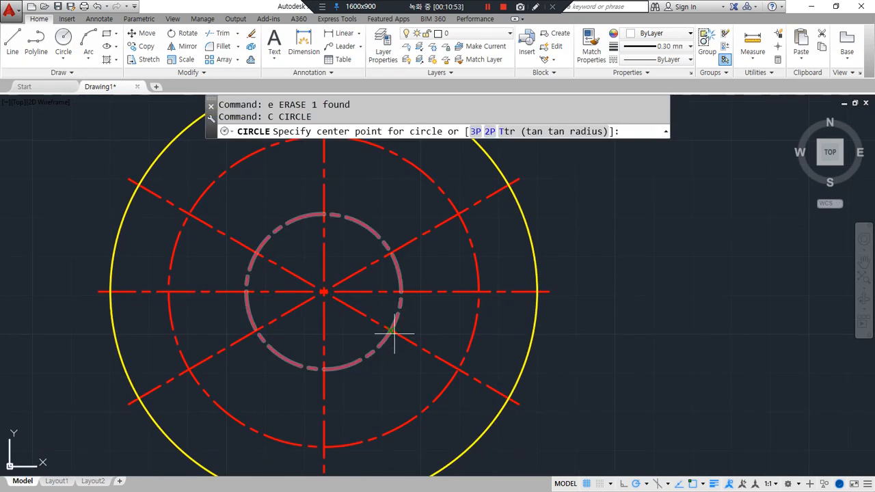
{"action": "left_click", "coordinate": [400, 292]}
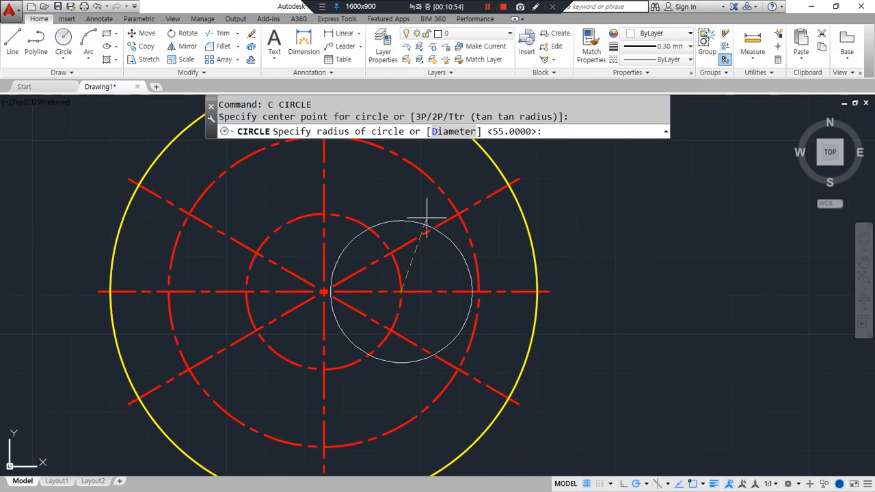
{"action": "key", "text": "Escape"}
{"action": "key", "text": "Escape"}
Make col the current layer and draw a radius 3.5 circle where the inner centre circle crosses the horizontal centre line on the right.
{"action": "left_click", "coordinate": [472, 33]}
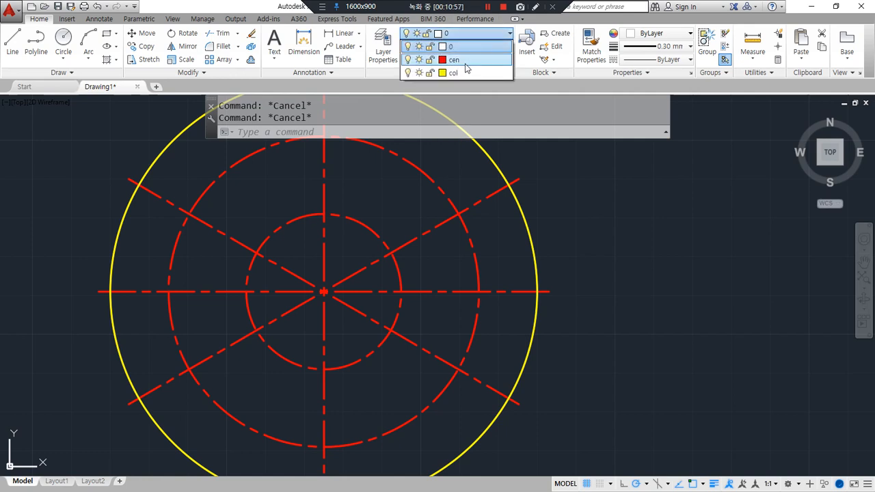
{"action": "left_click", "coordinate": [463, 75]}
{"action": "type", "text": "c"}
{"action": "key", "text": "Return"}
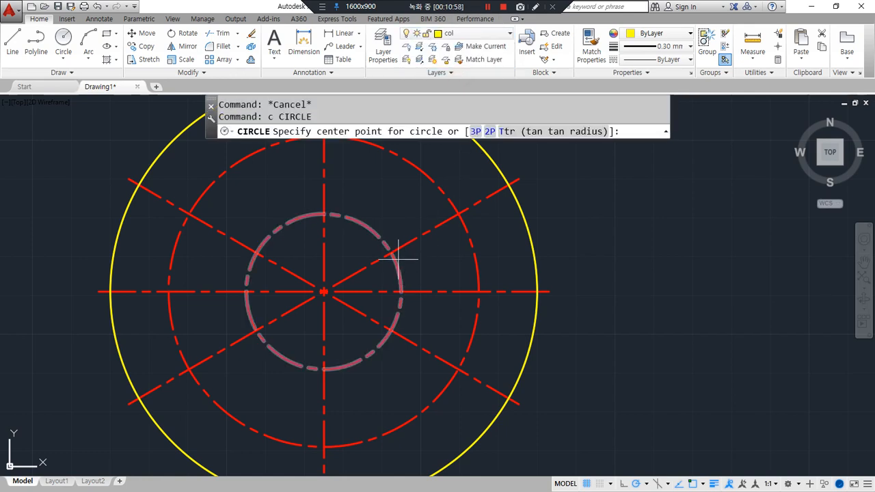
{"action": "left_click", "coordinate": [403, 291]}
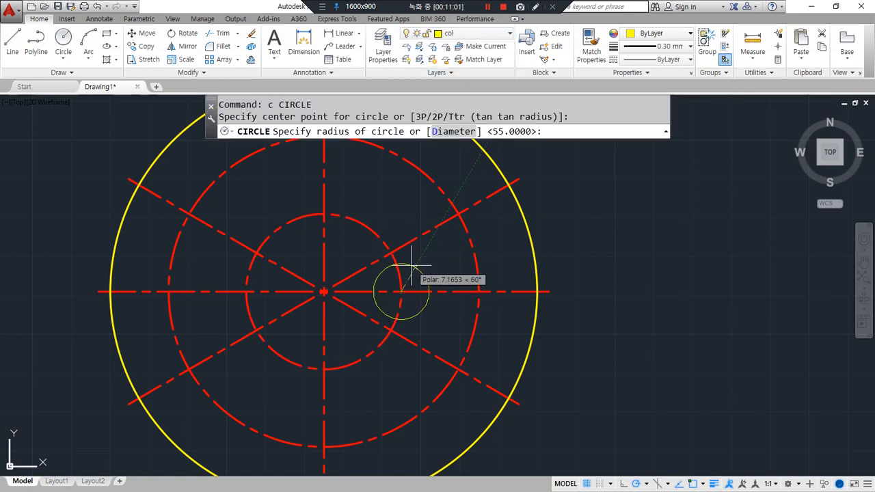
{"action": "type", "text": "3.5"}
{"action": "key", "text": "Return"}
Draw radius 3.5 circles at the top, left and bottom crossings of the inner centre circle with the centre lines.
{"action": "key", "text": "Return"}
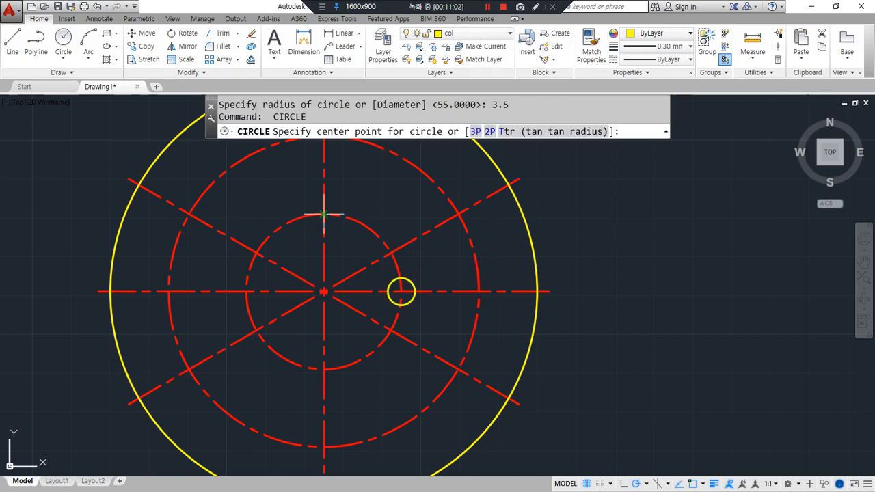
{"action": "left_click", "coordinate": [324, 215]}
{"action": "key", "text": "Return"}
{"action": "key", "text": "Return"}
{"action": "left_click", "coordinate": [246, 292]}
{"action": "key", "text": "Return"}
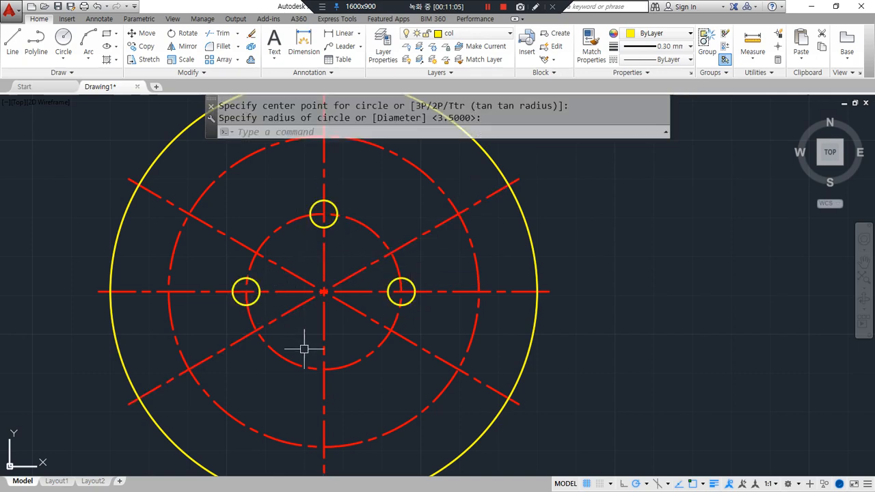
{"action": "key", "text": "Return"}
{"action": "left_click", "coordinate": [324, 369]}
{"action": "key", "text": "Return"}
Draw a radius 6.5 circle at the upper-right crossing of the outer centre circle and the inclined centre line.
{"action": "middle_click_drag", "start_coordinate": [458, 309], "coordinate": [422, 385]}
{"action": "key", "text": "Return"}
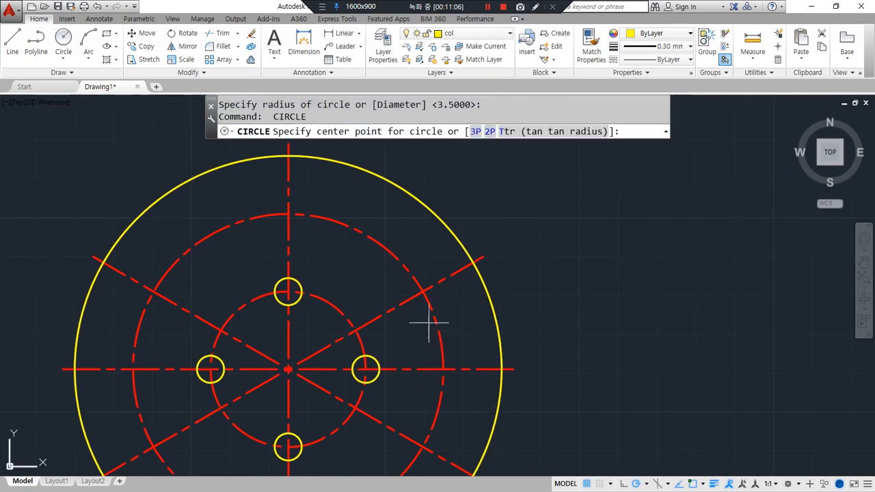
{"action": "left_click", "coordinate": [422, 292]}
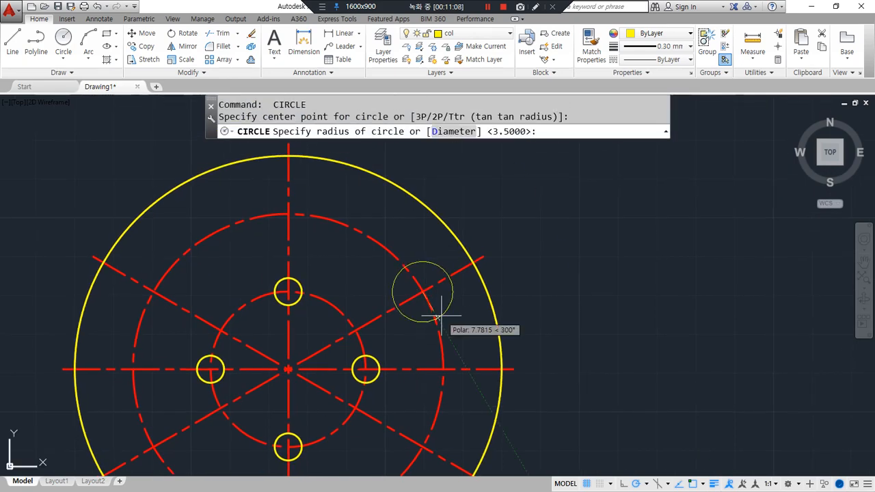
{"action": "type", "text": "6.5"}
{"action": "key", "text": "Return"}
Draw radius 6.5 circles at the top, upper-left and lower-left crossings of the outer centre circle with the centre lines.
{"action": "key", "text": "Return"}
{"action": "key", "text": "Return"}
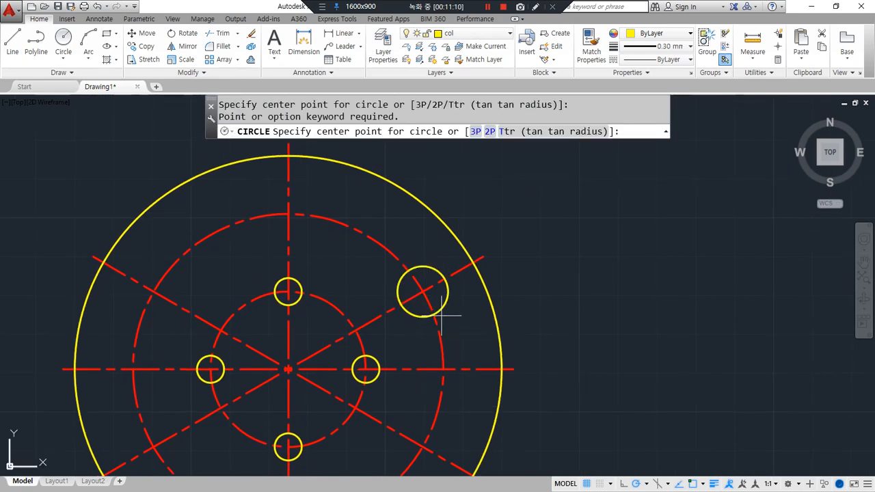
{"action": "left_click", "coordinate": [288, 214]}
{"action": "key", "text": "Return"}
{"action": "key", "text": "Return"}
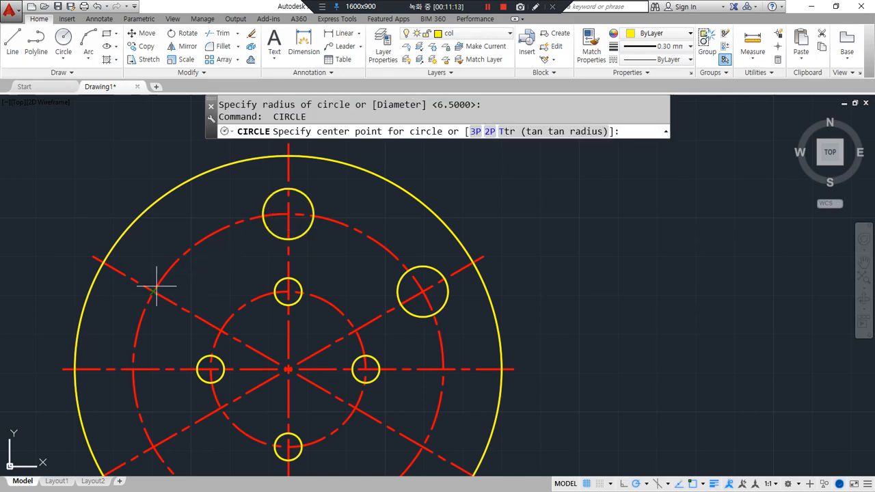
{"action": "left_click", "coordinate": [155, 290]}
{"action": "key", "text": "Return"}
{"action": "key", "text": "Return"}
{"action": "left_click", "coordinate": [154, 445]}
{"action": "key", "text": "Return"}
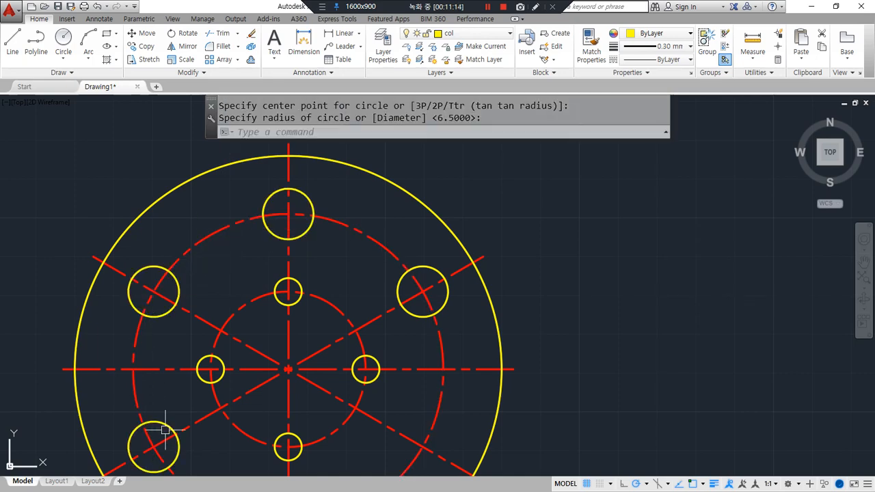
Draw radius 6.5 circles at the bottom and lower-right crossings of the outer centre circle with the centre lines.
{"action": "middle_click_drag", "start_coordinate": [175, 426], "coordinate": [114, 312]}
{"action": "key", "text": "Return"}
{"action": "left_click", "coordinate": [230, 410]}
{"action": "key", "text": "Return"}
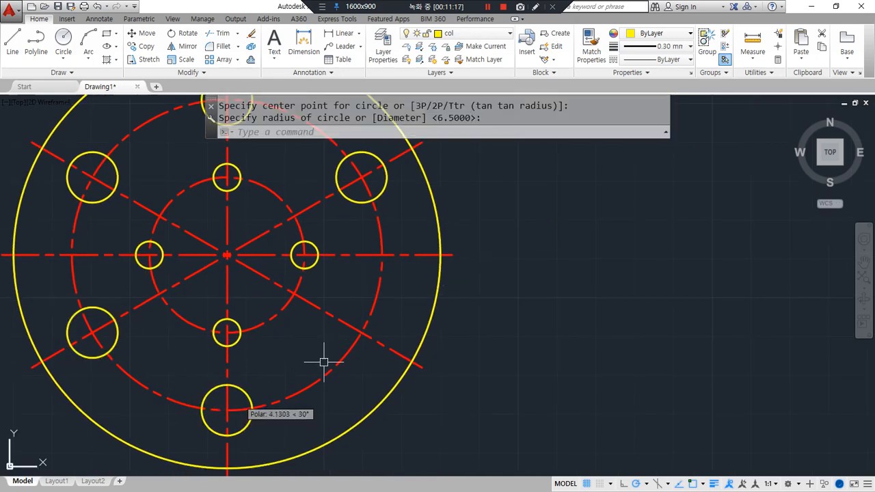
{"action": "key", "text": "Return"}
{"action": "left_click", "coordinate": [361, 334]}
{"action": "key", "text": "Return"}
Draw a radius 10 circle concentric with the upper-right radius 6.5 circle.
{"action": "middle_click_drag", "start_coordinate": [324, 285], "coordinate": [312, 339]}
{"action": "key", "text": "Return"}
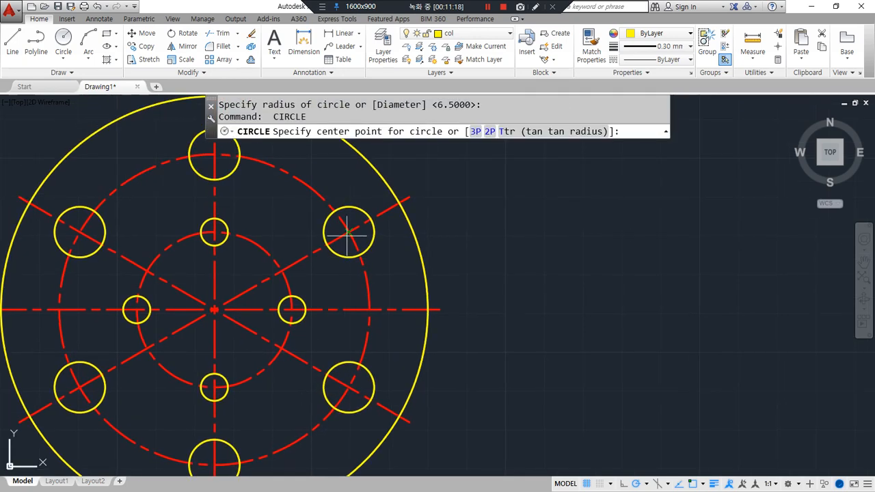
{"action": "left_click", "coordinate": [348, 232]}
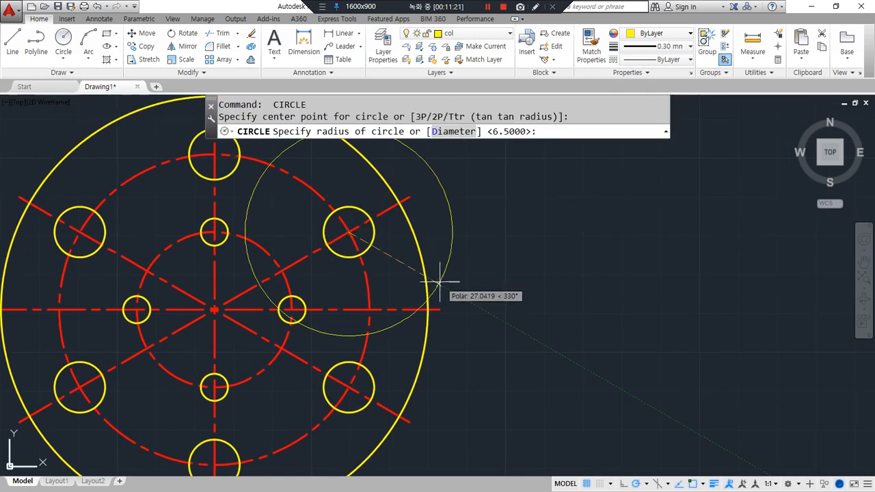
{"action": "type", "text": "10"}
{"action": "key", "text": "Return"}
Draw radius 10 circles concentric with the top, upper-left and lower-left radius 6.5 circles.
{"action": "middle_click_drag", "start_coordinate": [167, 248], "coordinate": [210, 323]}
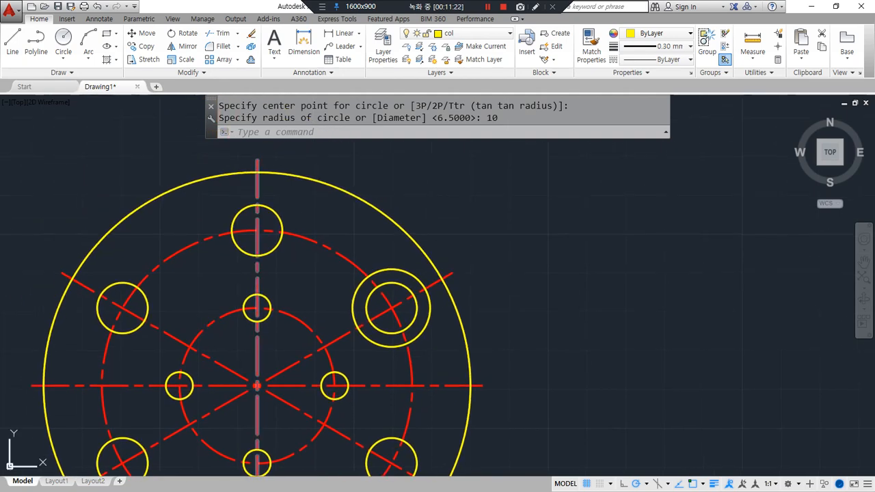
{"action": "key", "text": "Return"}
{"action": "left_click", "coordinate": [257, 231]}
{"action": "key", "text": "Return"}
{"action": "key", "text": "Return"}
{"action": "left_click", "coordinate": [111, 302]}
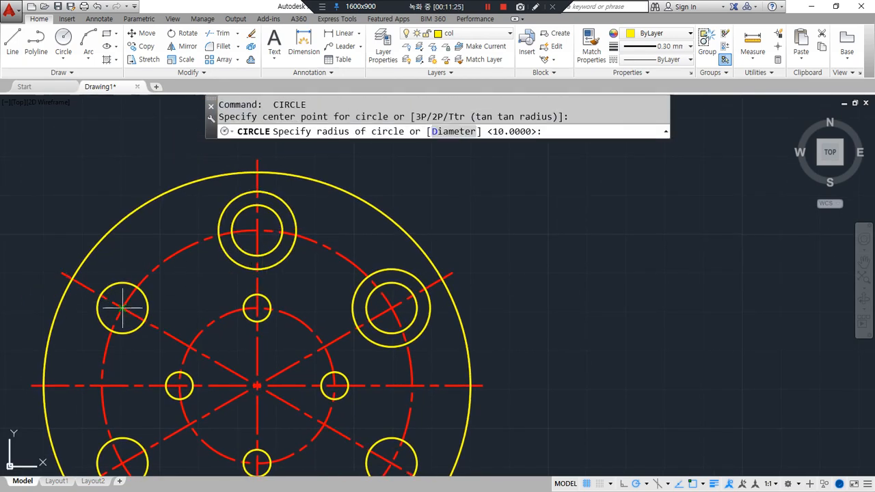
{"action": "key", "text": "Return"}
{"action": "middle_click_drag", "start_coordinate": [99, 450], "coordinate": [78, 332]}
{"action": "key", "text": "Return"}
{"action": "left_click", "coordinate": [100, 345]}
{"action": "key", "text": "Return"}
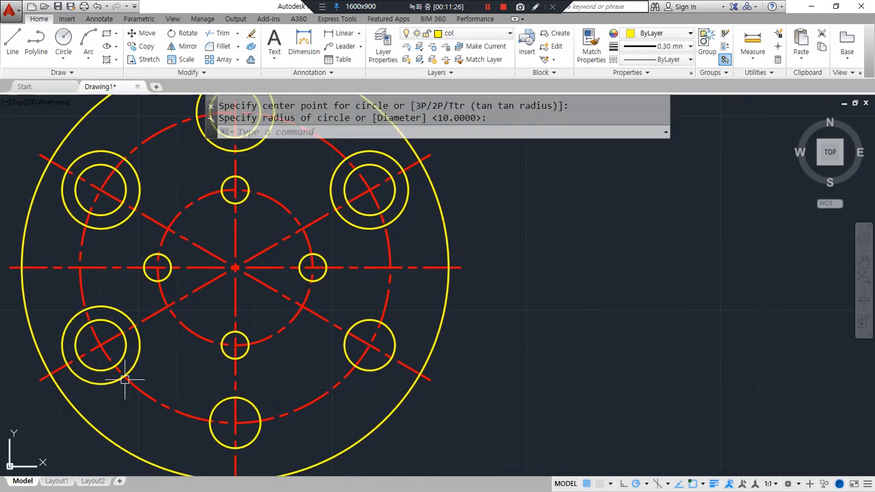
Draw radius 10 circles concentric with the bottom and lower-right radius 6.5 circles.
{"action": "key", "text": "Return"}
{"action": "left_click", "coordinate": [234, 422]}
{"action": "key", "text": "Return"}
{"action": "key", "text": "Return"}
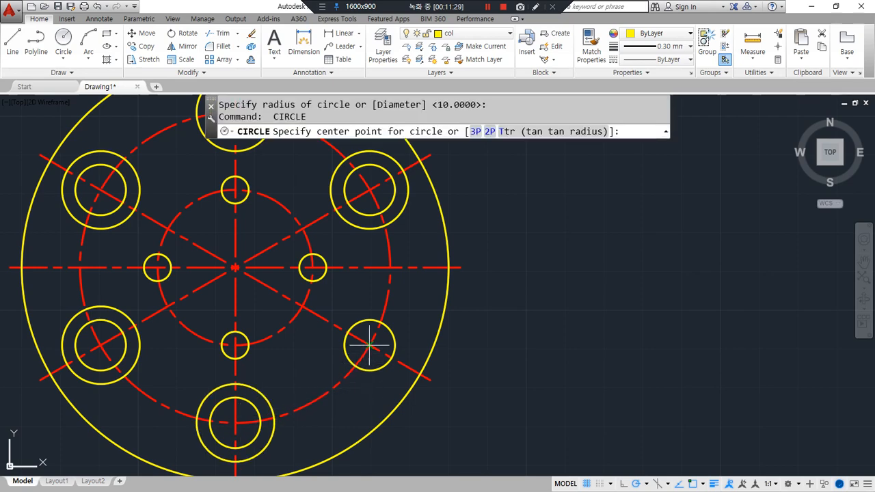
{"action": "left_click", "coordinate": [369, 345]}
{"action": "key", "text": "Return"}
{"action": "scroll", "coordinate": [306, 377], "scroll_direction": "down", "scroll_amount": 4}
{"action": "scroll", "coordinate": [307, 368], "scroll_direction": "up", "scroll_amount": 2}
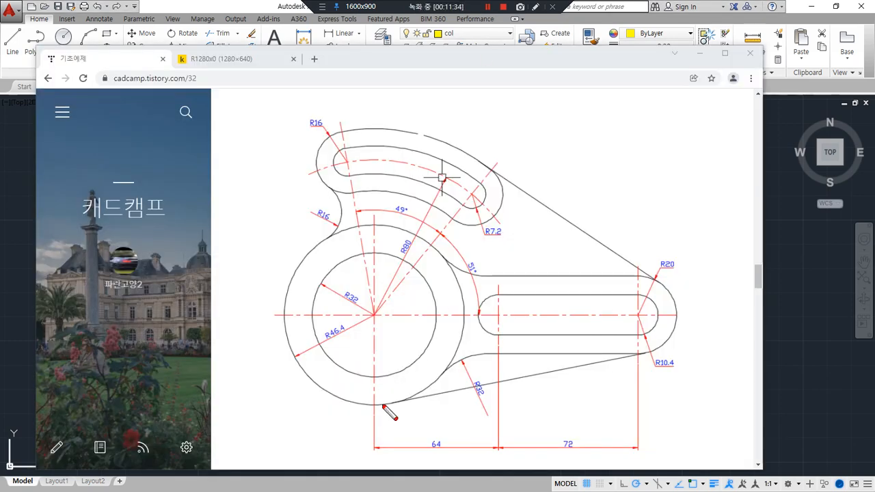
Examine the angular dimensions of the slotted arm exercise in the browser, and return to the AutoCAD drawing.
{"action": "mouse_move", "coordinate": [316, 448]}
{"action": "left_mouse_down"}
{"action": "mouse_move", "coordinate": [254, 166]}
{"action": "mouse_move", "coordinate": [754, 190]}
{"action": "mouse_move", "coordinate": [602, 451]}
{"action": "mouse_move", "coordinate": [324, 453]}
{"action": "mouse_move", "coordinate": [312, 443]}
{"action": "left_mouse_up"}
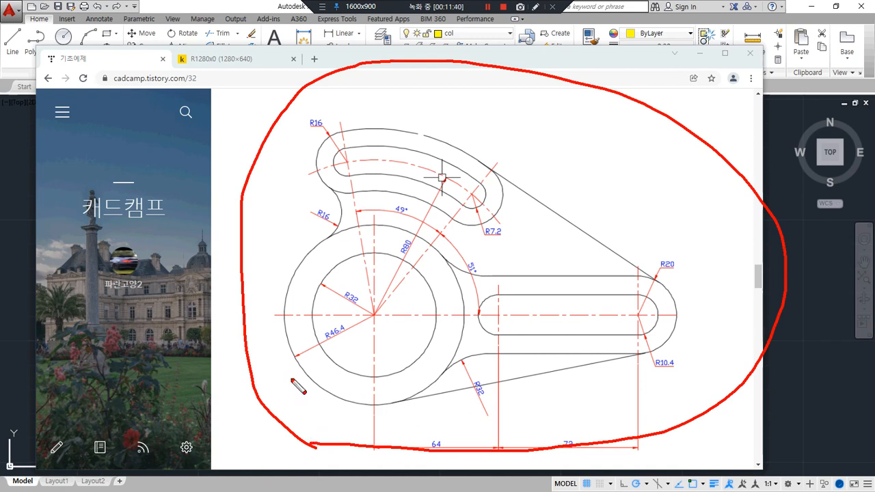
{"action": "mouse_move", "coordinate": [469, 257]}
{"action": "left_mouse_down"}
{"action": "mouse_move", "coordinate": [458, 282]}
{"action": "mouse_move", "coordinate": [471, 289]}
{"action": "left_mouse_up"}
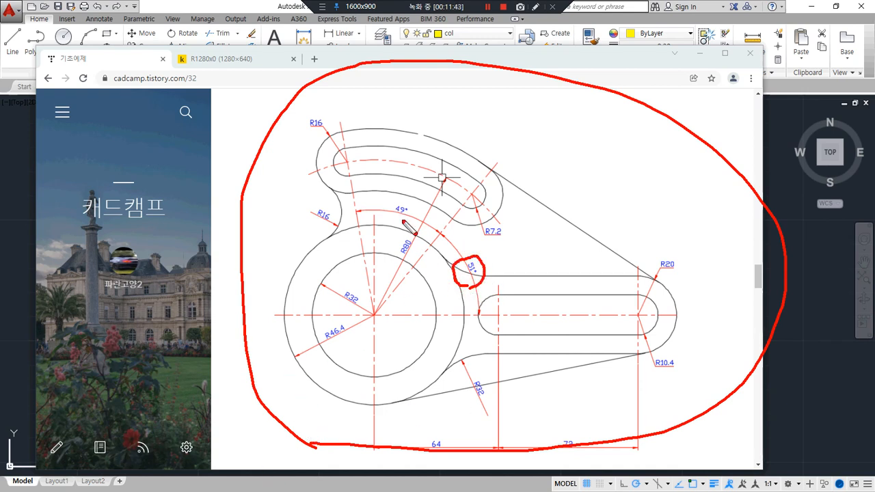
{"action": "mouse_move", "coordinate": [395, 223]}
{"action": "left_mouse_down"}
{"action": "mouse_move", "coordinate": [400, 200]}
{"action": "mouse_move", "coordinate": [404, 230]}
{"action": "left_mouse_up"}
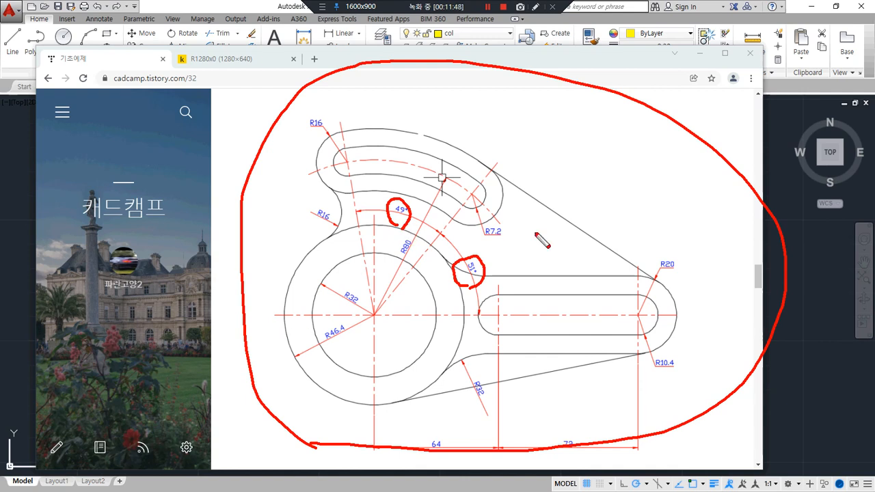
{"action": "key", "text": "Escape"}
{"action": "left_click_drag", "start_coordinate": [545, 57], "coordinate": [0, 59]}
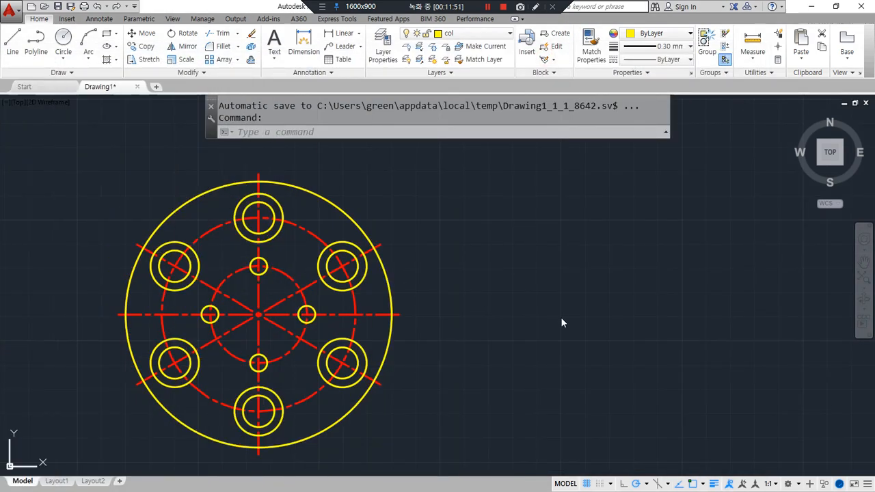
Examine the Hor, Ver, Ang, Bisect and Offset options of the construction line command.
{"action": "type", "text": "xl"}
{"action": "key", "text": "Return"}
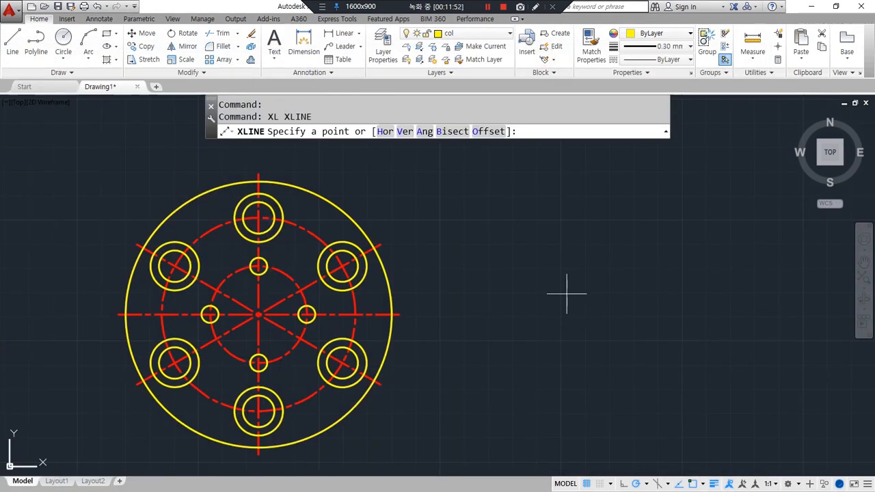
{"action": "key", "text": "ctrl+alt+d"}
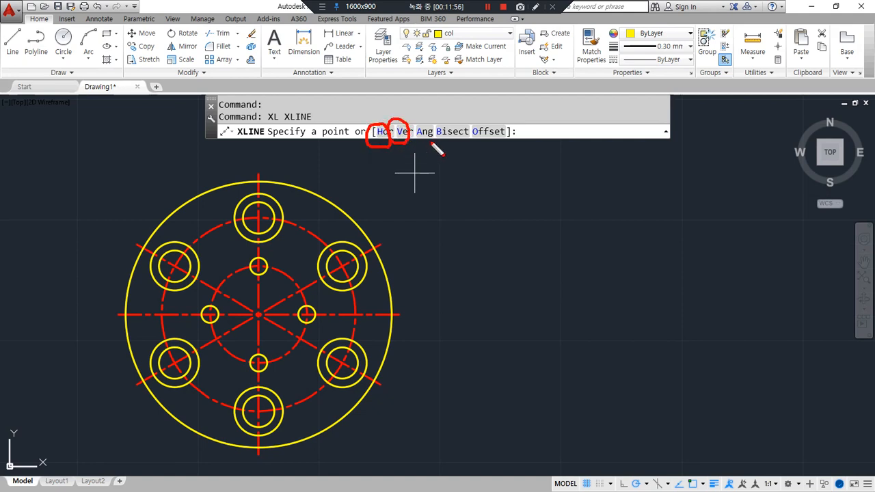
{"action": "mouse_move", "coordinate": [432, 144]}
{"action": "left_mouse_down"}
{"action": "mouse_move", "coordinate": [419, 135]}
{"action": "mouse_move", "coordinate": [438, 144]}
{"action": "mouse_move", "coordinate": [453, 126]}
{"action": "mouse_move", "coordinate": [472, 163]}
{"action": "mouse_move", "coordinate": [365, 147]}
{"action": "left_mouse_up"}
{"action": "key", "text": "Delete"}
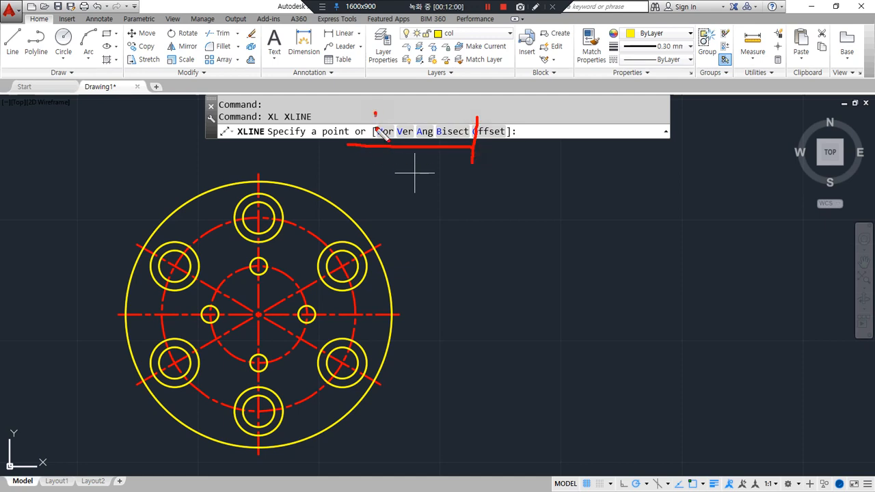
{"action": "left_click_drag", "start_coordinate": [375, 115], "coordinate": [376, 170]}
{"action": "left_click_drag", "start_coordinate": [510, 126], "coordinate": [522, 121]}
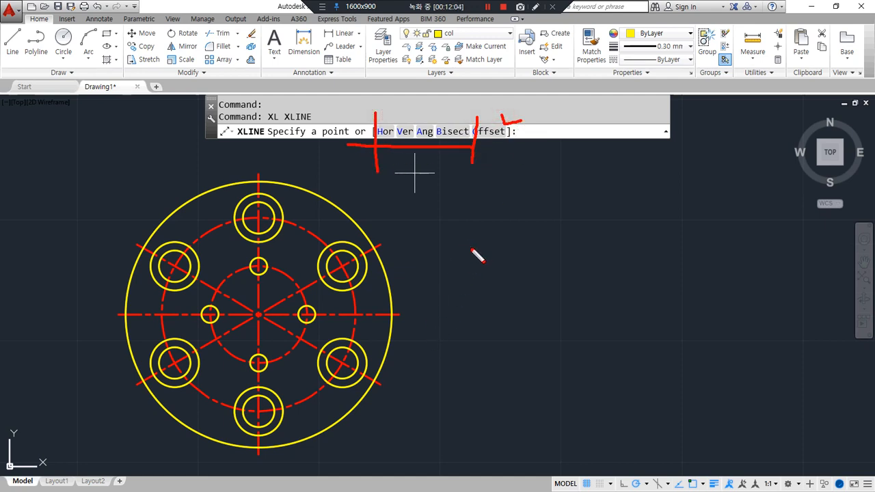
{"action": "key", "text": "Escape"}
Draw three horizontal construction lines at different heights above the round plate.
{"action": "middle_click_drag", "start_coordinate": [481, 254], "coordinate": [375, 310]}
{"action": "left_click", "coordinate": [385, 131]}
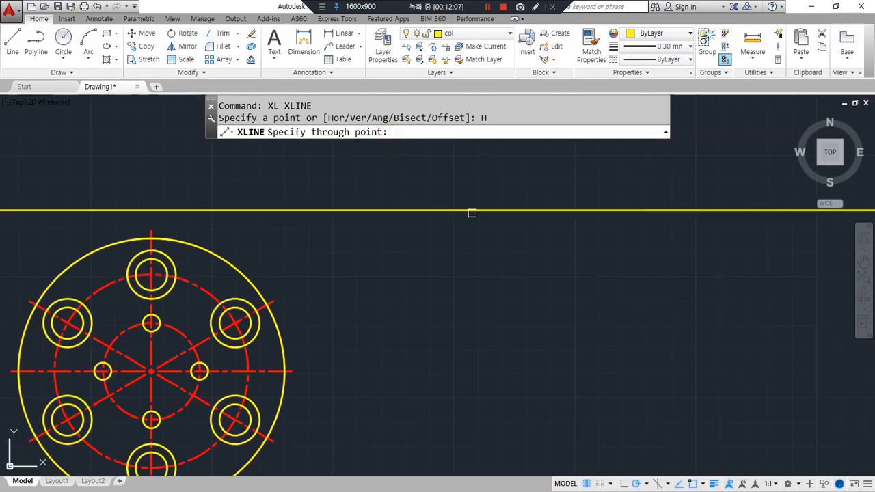
{"action": "left_click", "coordinate": [498, 205]}
{"action": "left_click", "coordinate": [482, 171]}
{"action": "middle_click_drag", "start_coordinate": [476, 203], "coordinate": [470, 265]}
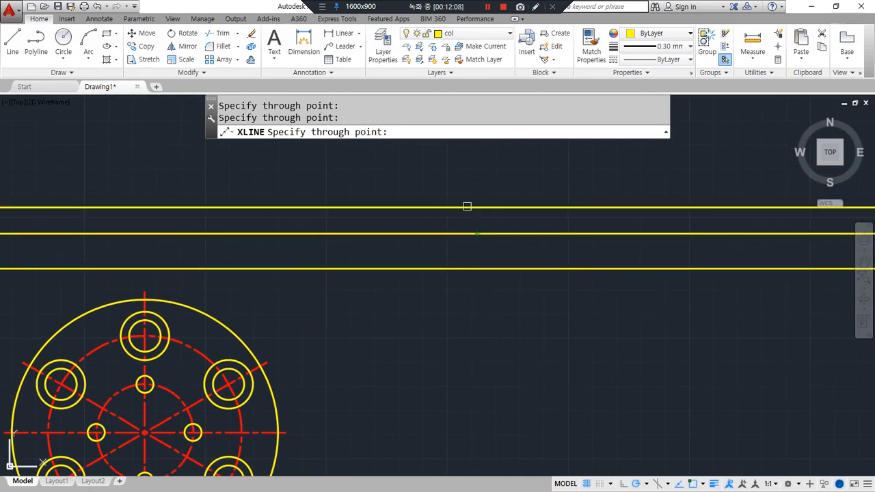
{"action": "left_click", "coordinate": [465, 194]}
{"action": "key", "text": "Return"}
Draw four vertical construction lines beside the plate, crossing the three horizontal ones.
{"action": "key", "text": "Return"}
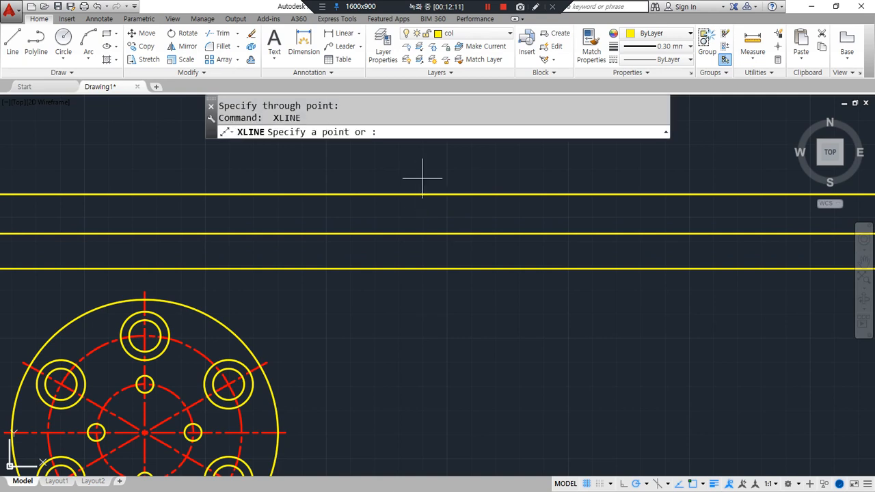
{"action": "left_click", "coordinate": [408, 131]}
{"action": "left_click", "coordinate": [394, 302]}
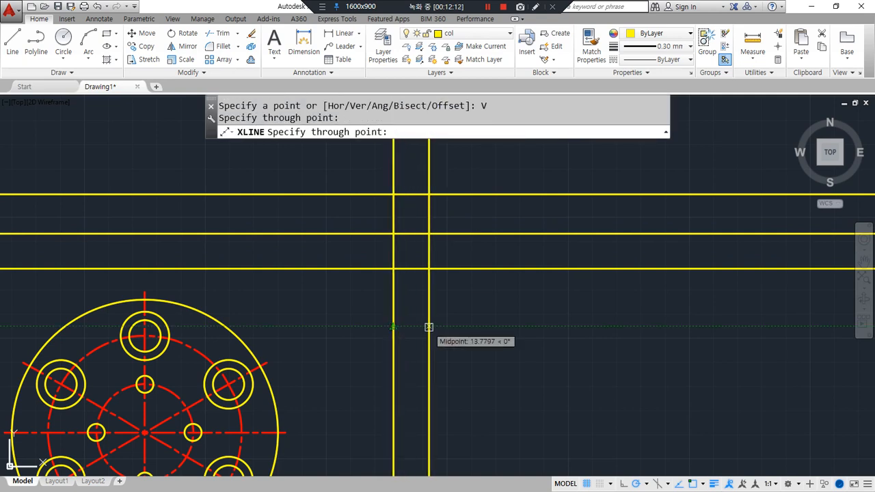
{"action": "left_click", "coordinate": [437, 326]}
{"action": "left_click", "coordinate": [497, 326]}
{"action": "left_click", "coordinate": [562, 325]}
{"action": "key", "text": "Return"}
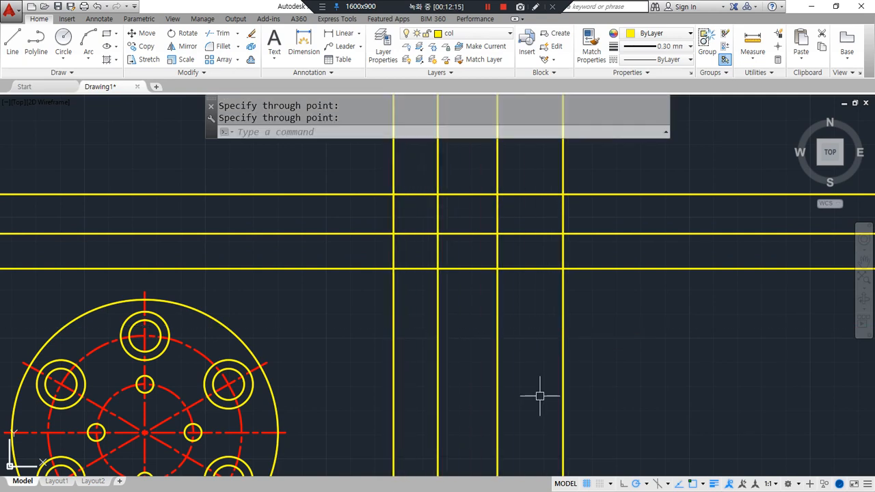
Erase all horizontal and vertical construction lines.
{"action": "left_click", "coordinate": [609, 330]}
{"action": "left_click", "coordinate": [378, 186]}
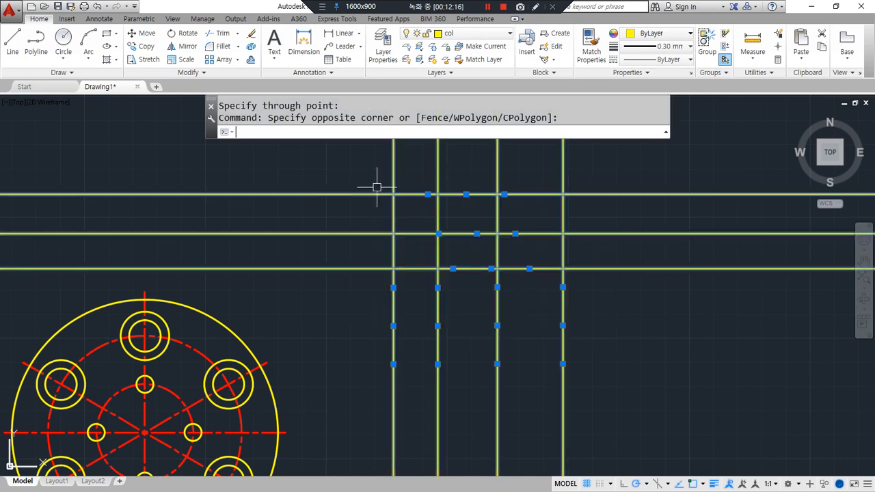
{"action": "type", "text": "e"}
{"action": "key", "text": "Return"}
Draw five parallel construction lines at an angle of 50 degrees in the empty area beside the plate.
{"action": "type", "text": "xl"}
{"action": "key", "text": "Return"}
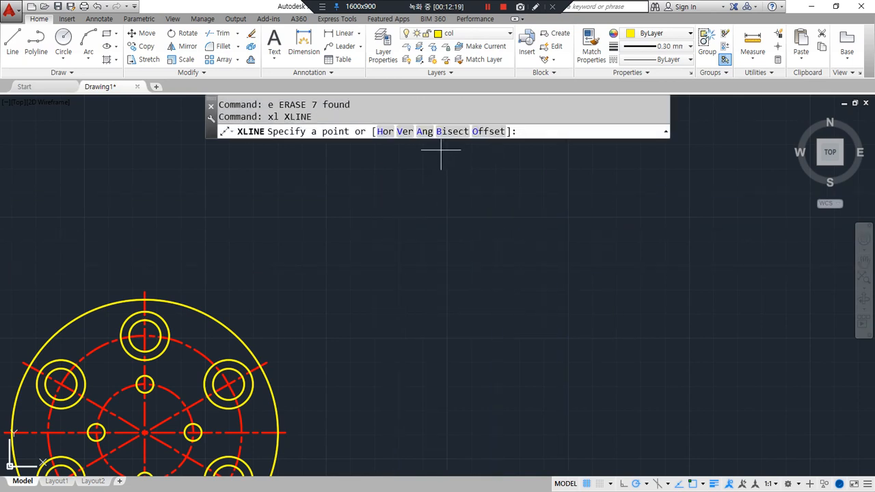
{"action": "left_click", "coordinate": [425, 131]}
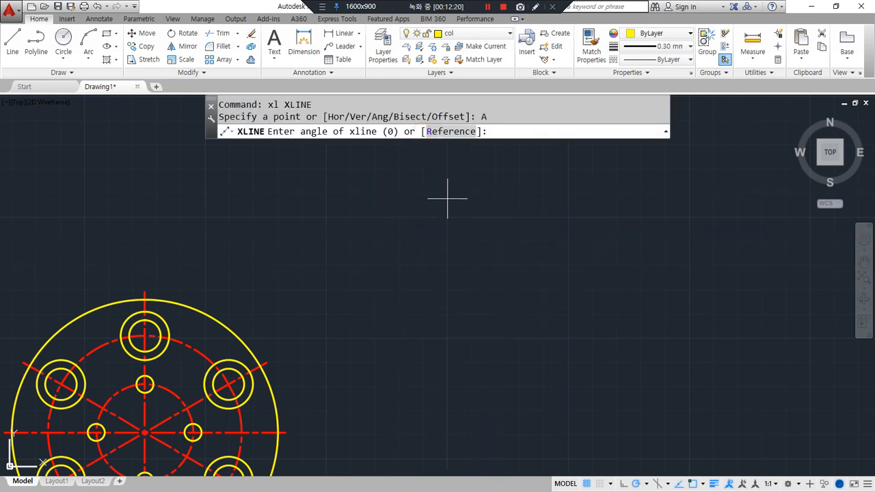
{"action": "mouse_move", "coordinate": [498, 163]}
{"action": "left_mouse_down"}
{"action": "mouse_move", "coordinate": [512, 155]}
{"action": "mouse_move", "coordinate": [509, 166]}
{"action": "left_mouse_up"}
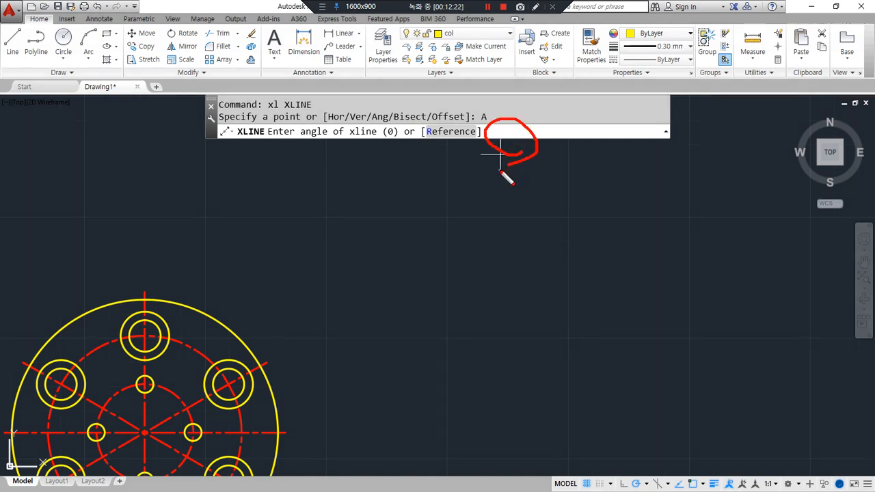
{"action": "key", "text": "Escape"}
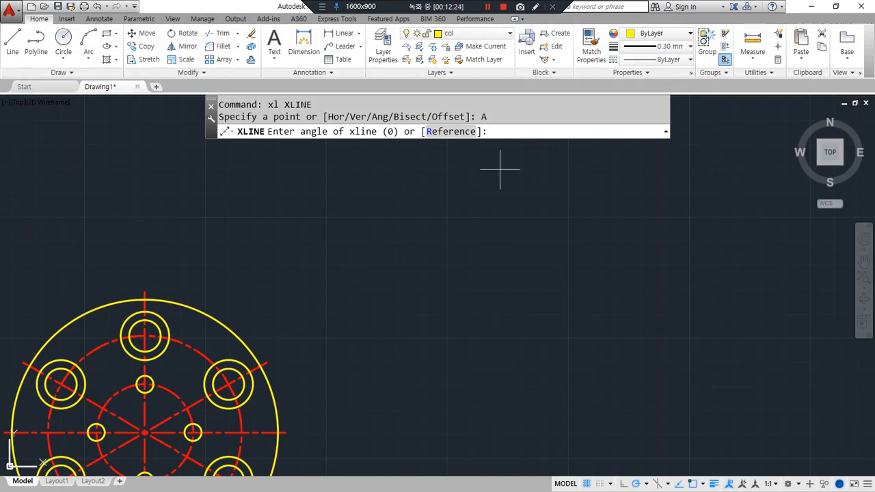
{"action": "type", "text": "50"}
{"action": "key", "text": "Return"}
{"action": "left_click", "coordinate": [469, 244]}
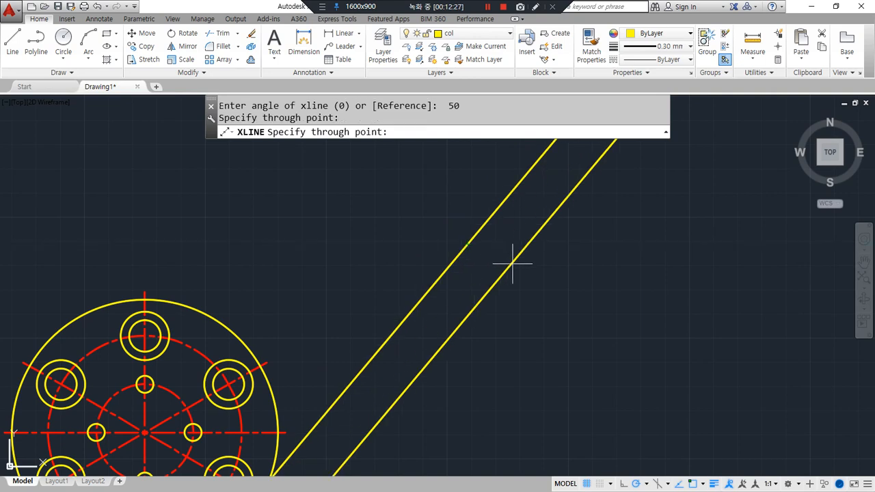
{"action": "left_click", "coordinate": [527, 264]}
{"action": "left_click", "coordinate": [579, 277]}
{"action": "left_click", "coordinate": [496, 249]}
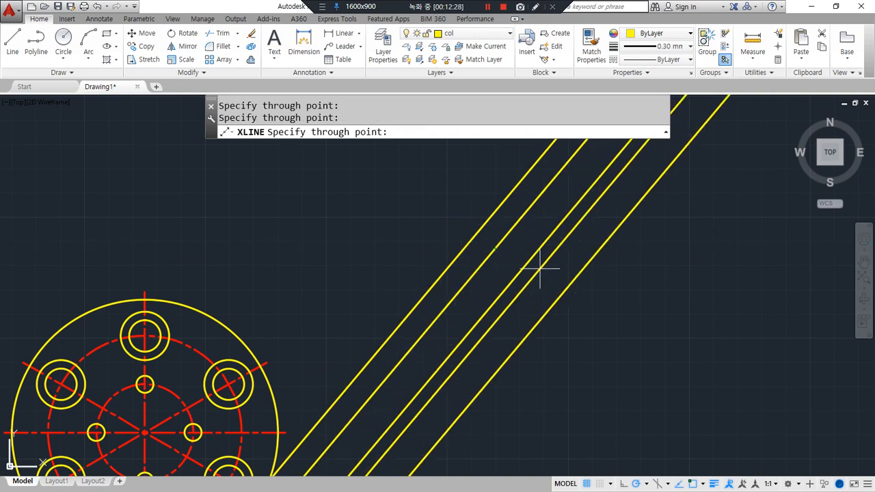
{"action": "key", "text": "Return"}
Erase the five 50-degree construction lines.
{"action": "left_click", "coordinate": [629, 309]}
{"action": "left_click", "coordinate": [422, 198]}
{"action": "type", "text": "e"}
{"action": "key", "text": "Return"}
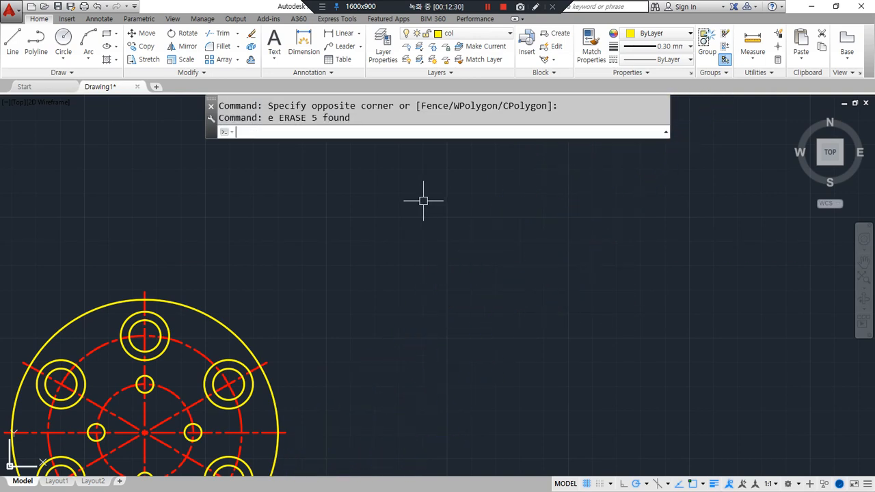
Draw four parallel construction lines at an angle of 100 degrees beside the plate.
{"action": "type", "text": "xl"}
{"action": "key", "text": "Return"}
{"action": "type", "text": "a"}
{"action": "key", "text": "Return"}
{"action": "type", "text": "100"}
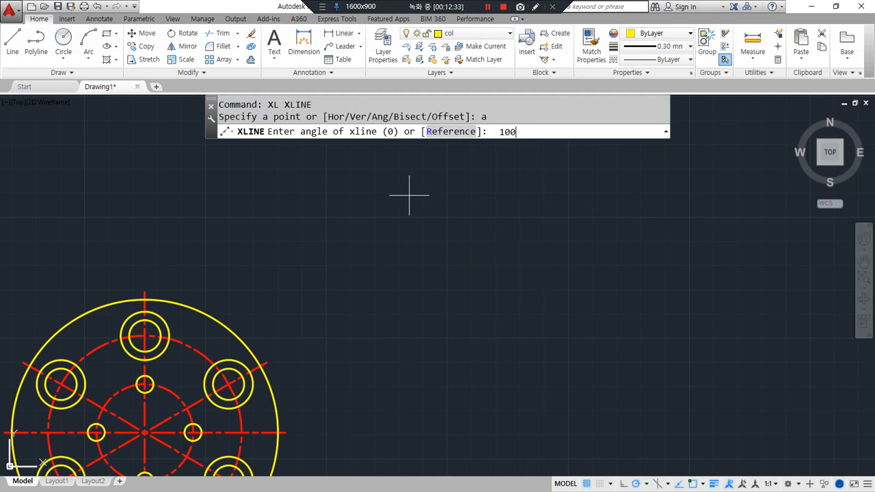
{"action": "key", "text": "Return"}
{"action": "left_click", "coordinate": [441, 262]}
{"action": "left_click", "coordinate": [415, 267]}
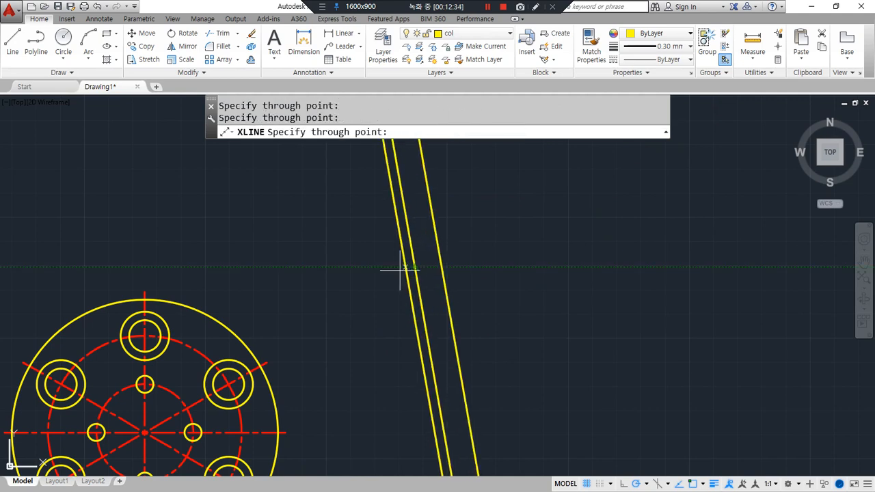
{"action": "left_click", "coordinate": [380, 271]}
{"action": "left_click", "coordinate": [349, 294]}
{"action": "key", "text": "Return"}
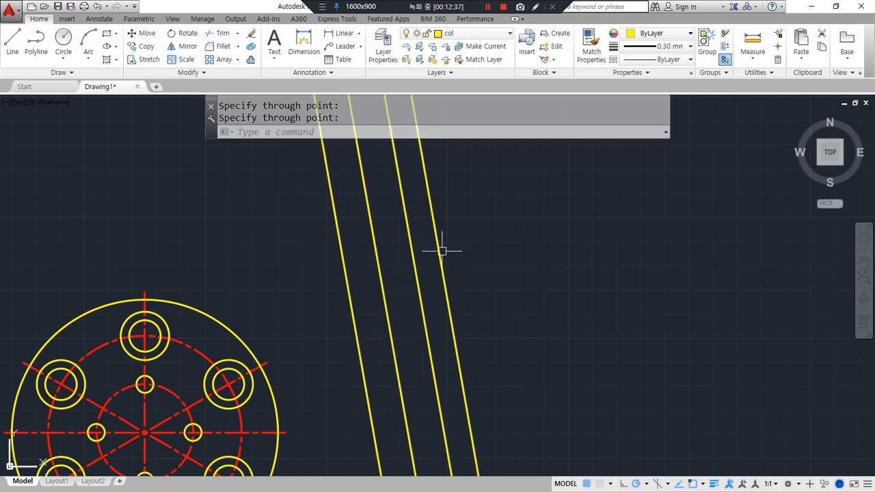
Erase the four 100-degree construction lines.
{"action": "left_click", "coordinate": [512, 172]}
{"action": "left_click", "coordinate": [270, 283]}
{"action": "type", "text": "e"}
{"action": "key", "text": "Return"}
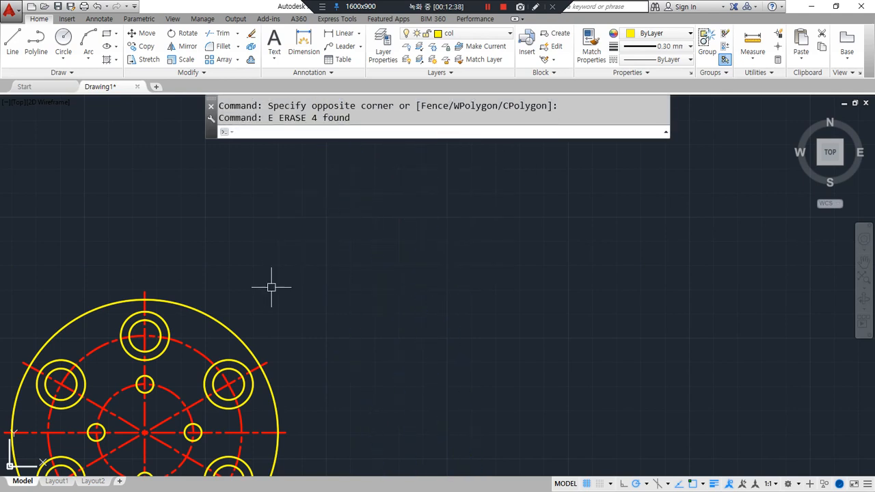
Draw two connected lines forming an open V-shaped angle in the empty area beside the plate.
{"action": "middle_click_drag", "start_coordinate": [369, 278], "coordinate": [379, 260]}
{"action": "type", "text": "l"}
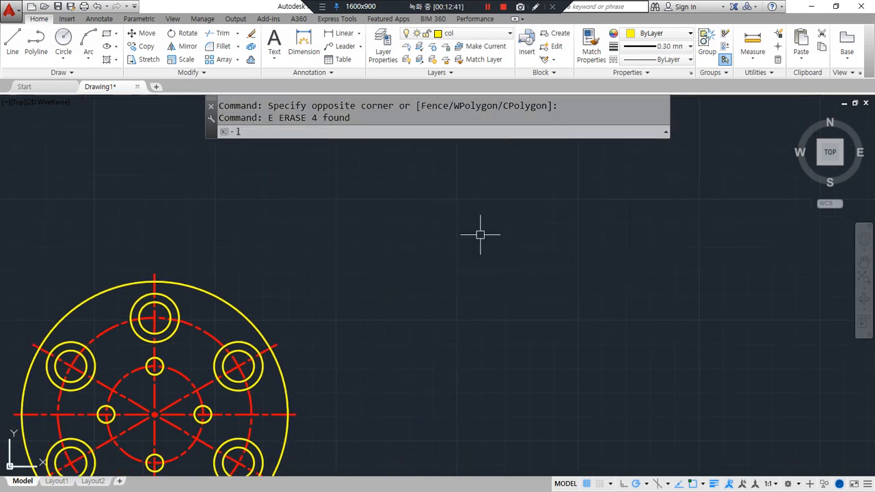
{"action": "key", "text": "Return"}
{"action": "left_click", "coordinate": [479, 184]}
{"action": "left_click", "coordinate": [440, 339]}
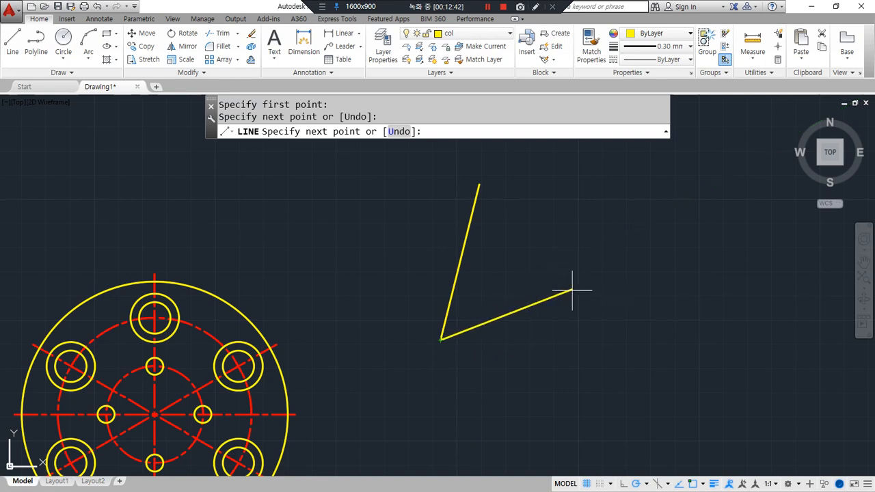
{"action": "left_click", "coordinate": [602, 287]}
{"action": "key", "text": "Return"}
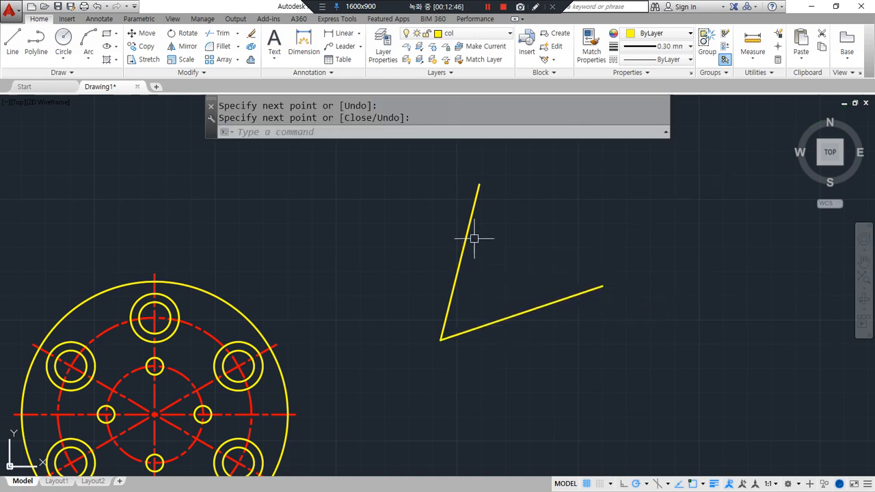
{"action": "mouse_move", "coordinate": [593, 177]}
{"action": "left_mouse_down"}
{"action": "mouse_move", "coordinate": [549, 236]}
{"action": "mouse_move", "coordinate": [464, 314]}
{"action": "mouse_move", "coordinate": [354, 453]}
{"action": "left_mouse_up"}
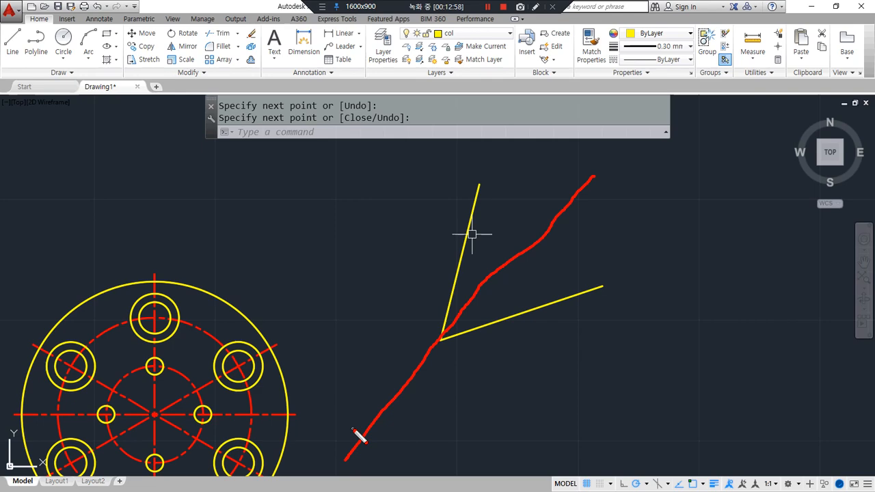
{"action": "key", "text": "Escape"}
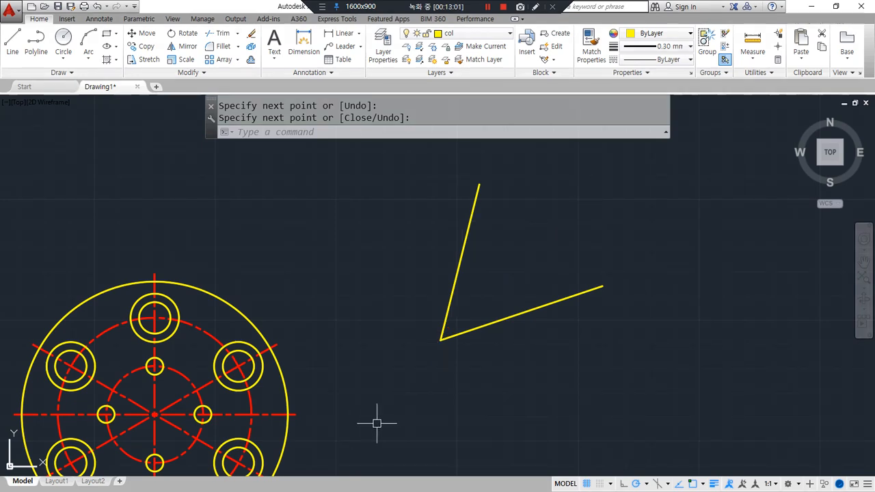
Draw a circle centred on the vertex of the V-shaped angle, large enough to cross both lines.
{"action": "key", "text": "Return"}
{"action": "type", "text": "c"}
{"action": "key", "text": "Return"}
{"action": "left_click", "coordinate": [440, 340]}
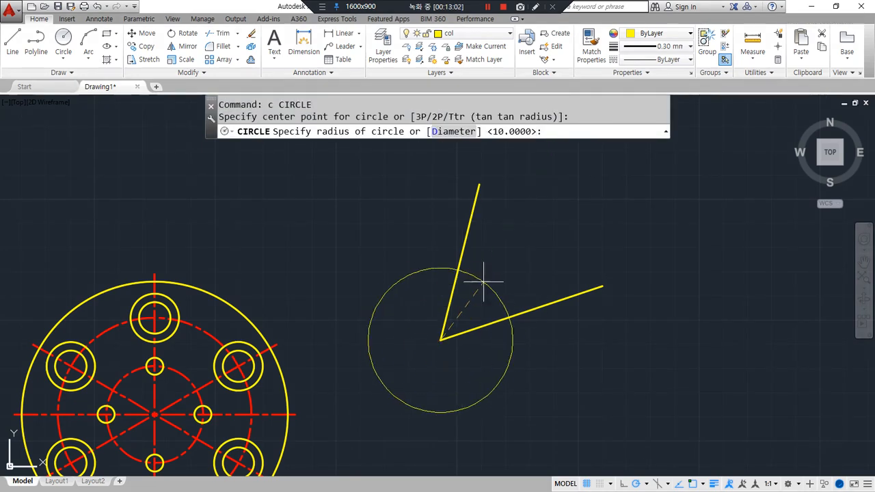
{"action": "left_click", "coordinate": [524, 252]}
Trim the circle against the two angle lines, keeping only the arc between them.
{"action": "type", "text": "tr"}
{"action": "key", "text": "Return"}
{"action": "left_click", "coordinate": [465, 357]}
{"action": "left_click", "coordinate": [437, 326]}
{"action": "key", "text": "Return"}
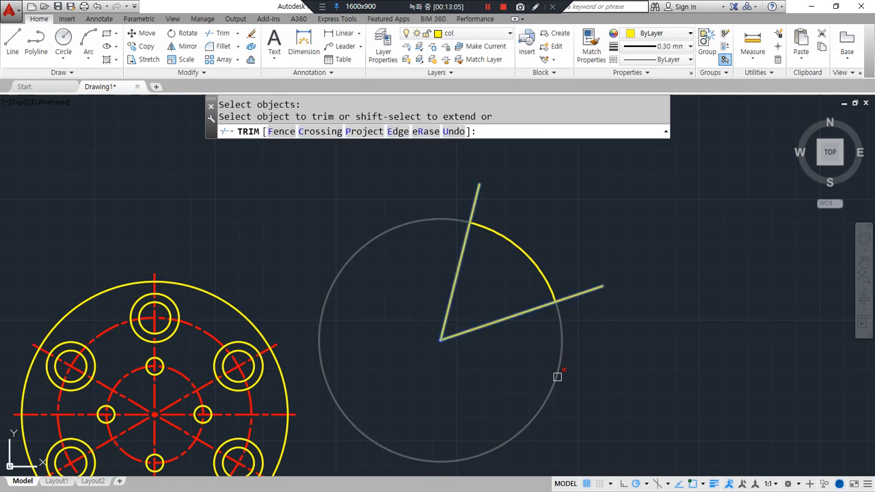
{"action": "left_click", "coordinate": [557, 377]}
{"action": "key", "text": "Return"}
Draw a line from the angle's vertex to the midpoint of the arc.
{"action": "type", "text": "l"}
{"action": "key", "text": "Return"}
{"action": "left_click", "coordinate": [441, 339]}
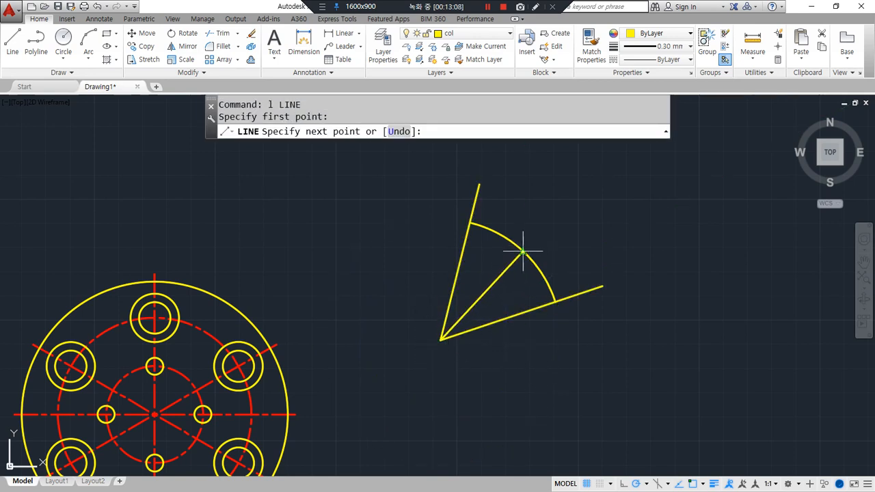
{"action": "left_click", "coordinate": [524, 252]}
{"action": "key", "text": "Return"}
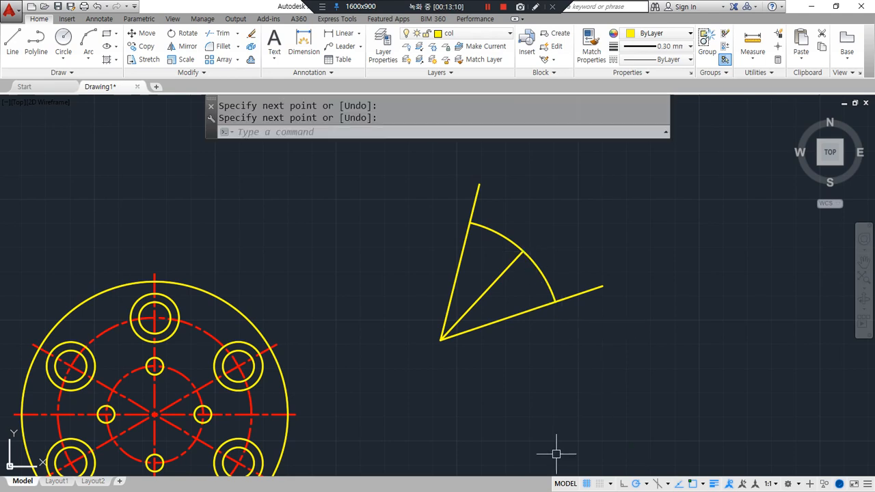
Erase the line between the angle's vertex and the arc's midpoint.
{"action": "left_click", "coordinate": [480, 295]}
{"action": "type", "text": "e"}
{"action": "key", "text": "Return"}
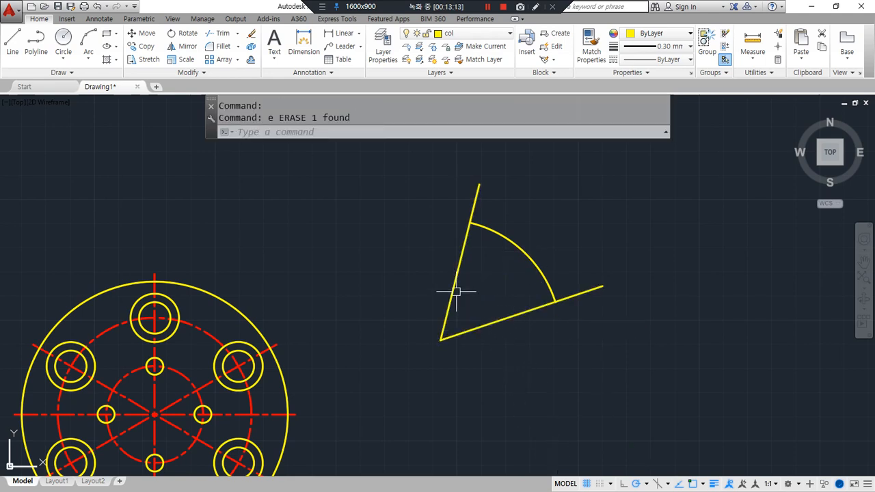
Draw a construction line through the angle's vertex and the midpoint of the arc.
{"action": "type", "text": "xl"}
{"action": "key", "text": "Return"}
{"action": "left_click", "coordinate": [441, 340]}
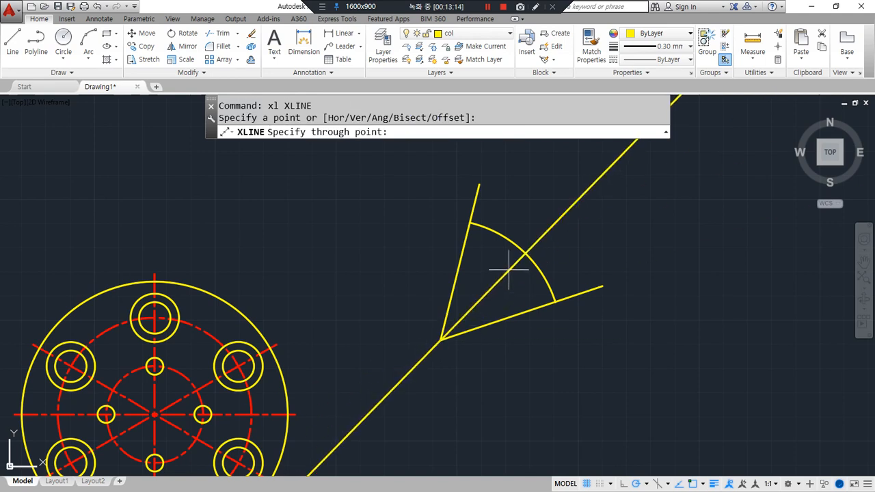
{"action": "left_click", "coordinate": [524, 252]}
{"action": "key", "text": "Return"}
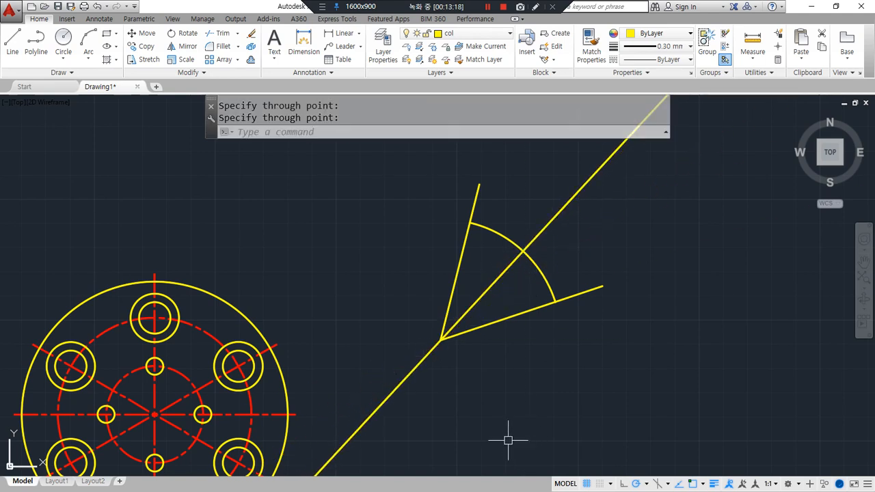
Erase the construction line through the vertex and the arc's midpoint.
{"action": "left_click", "coordinate": [413, 392]}
{"action": "left_click", "coordinate": [392, 375]}
{"action": "type", "text": "e"}
{"action": "key", "text": "Return"}
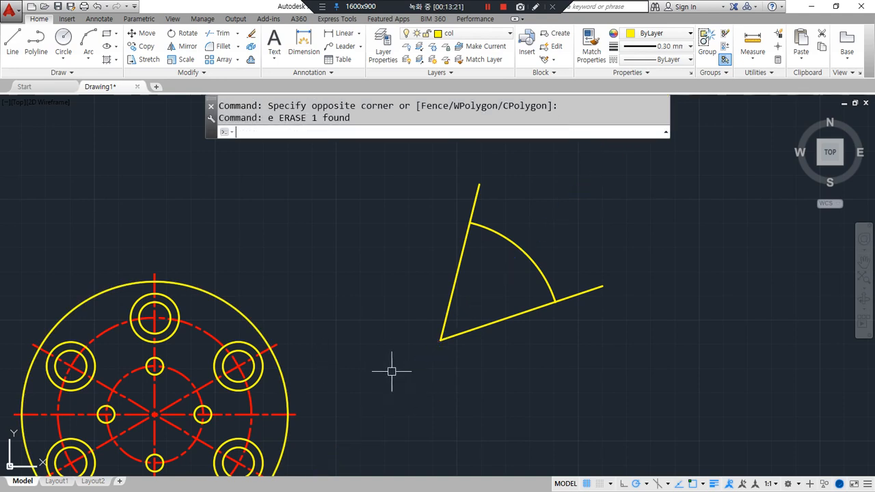
Draw a bisecting construction line from the angle's vertex, using the arc's two endpoints as the angle's start and end.
{"action": "type", "text": "xl"}
{"action": "key", "text": "Return"}
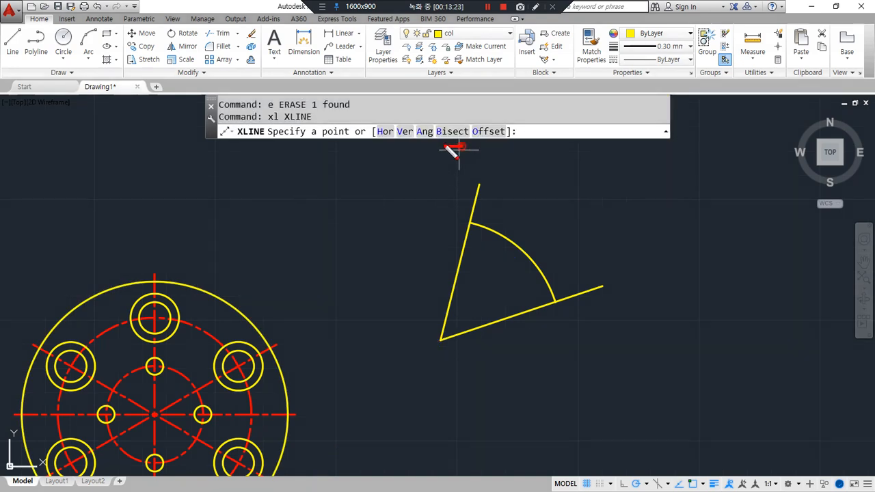
{"action": "left_click_drag", "start_coordinate": [458, 145], "coordinate": [478, 136]}
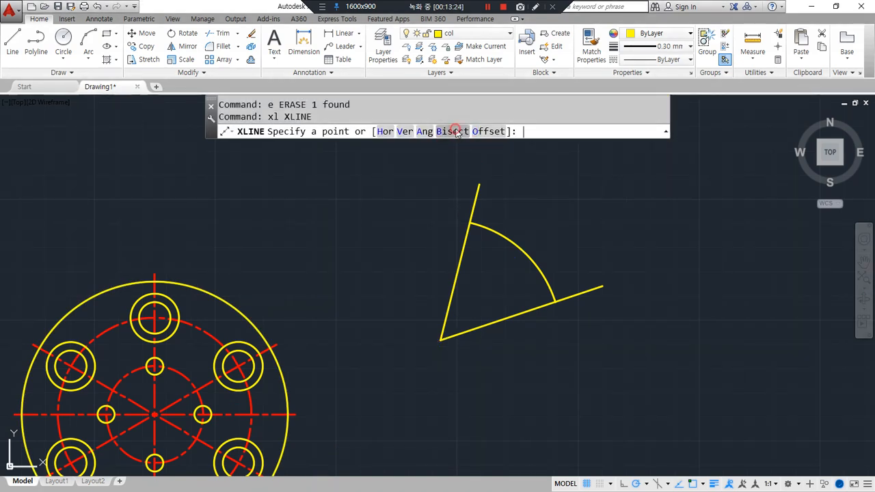
{"action": "left_click", "coordinate": [456, 132]}
{"action": "left_click", "coordinate": [441, 340]}
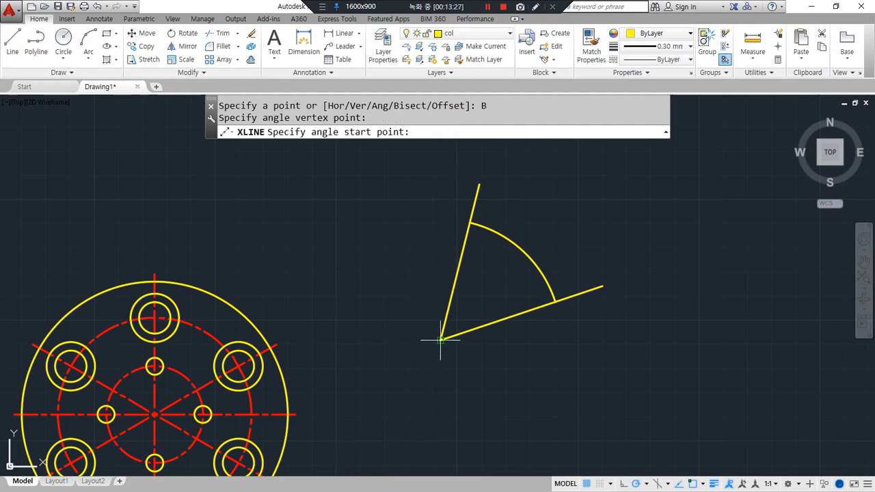
{"action": "left_click", "coordinate": [555, 302]}
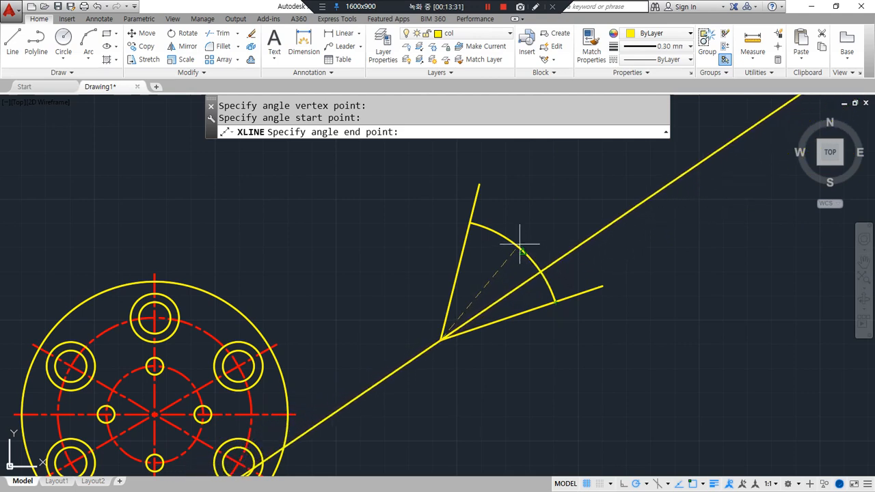
{"action": "left_click", "coordinate": [470, 222]}
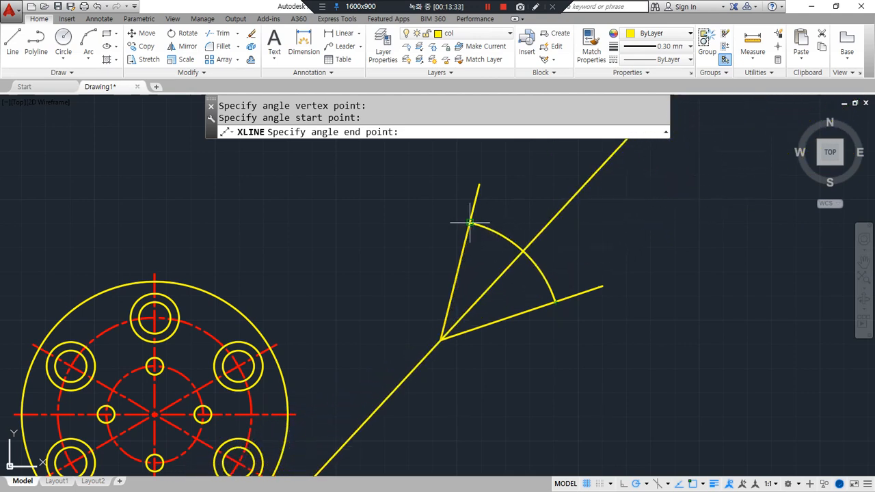
{"action": "key", "text": "Escape"}
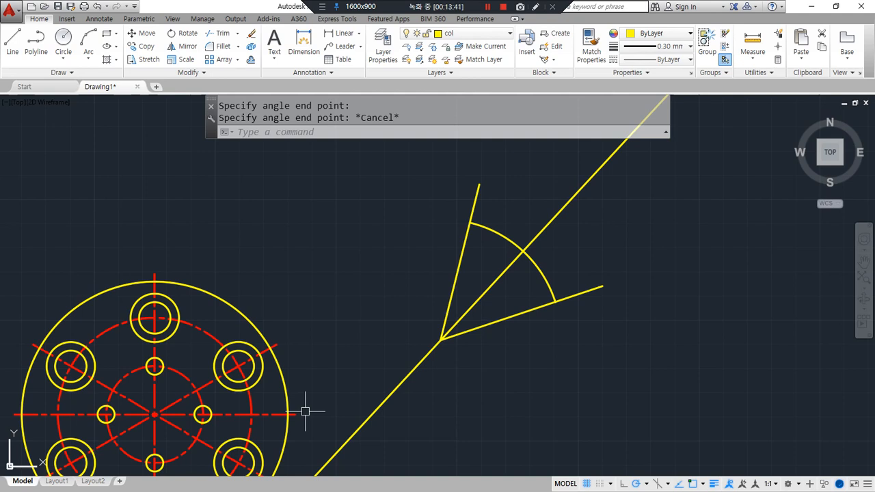
Switch to the browser's reference drawing and examine its horizontal, vertical and angled centre lines.
{"action": "key", "text": "alt+Tab"}
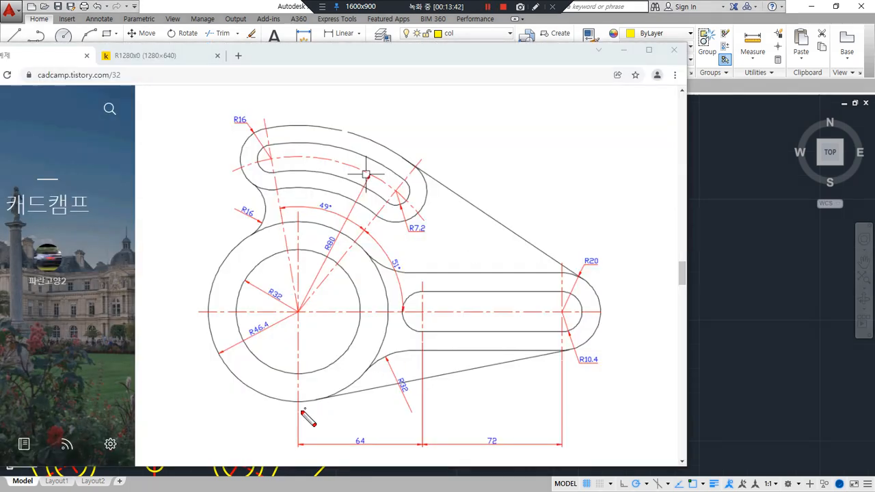
{"action": "mouse_move", "coordinate": [239, 426]}
{"action": "left_mouse_down"}
{"action": "mouse_move", "coordinate": [180, 127]}
{"action": "mouse_move", "coordinate": [654, 228]}
{"action": "mouse_move", "coordinate": [489, 475]}
{"action": "mouse_move", "coordinate": [269, 428]}
{"action": "left_mouse_up"}
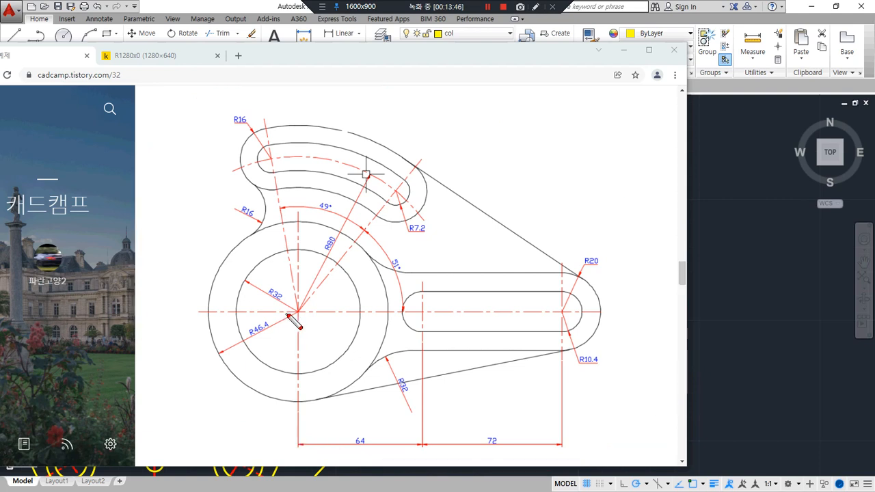
{"action": "mouse_move", "coordinate": [298, 313]}
{"action": "left_mouse_down"}
{"action": "mouse_move", "coordinate": [196, 313]}
{"action": "mouse_move", "coordinate": [624, 314]}
{"action": "left_mouse_up"}
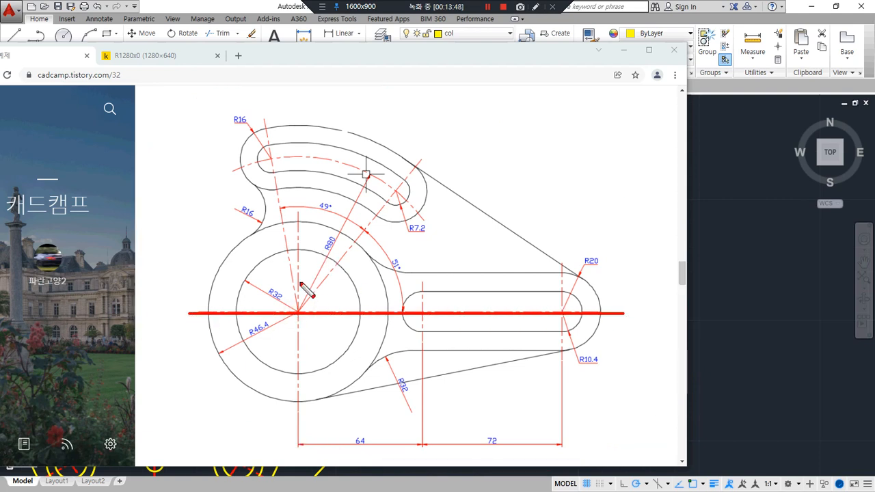
{"action": "left_click_drag", "start_coordinate": [302, 185], "coordinate": [307, 459]}
{"action": "left_click_drag", "start_coordinate": [419, 276], "coordinate": [419, 392]}
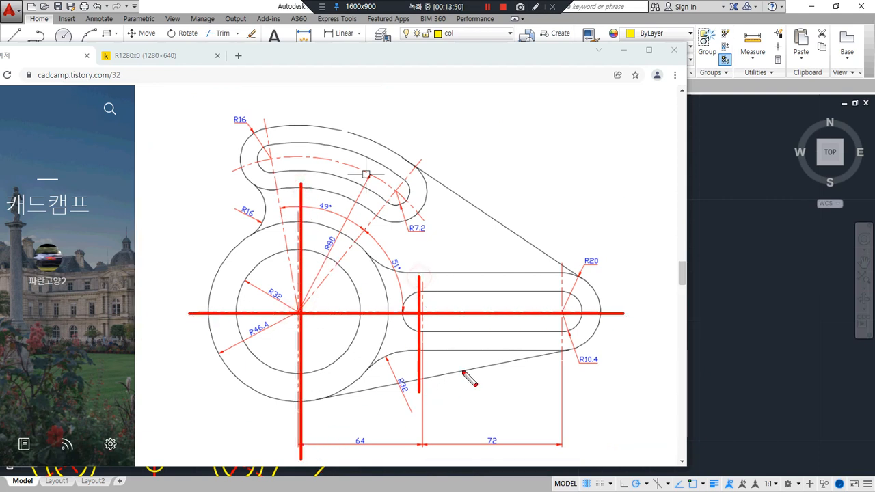
{"action": "left_click_drag", "start_coordinate": [562, 273], "coordinate": [561, 369]}
{"action": "left_click_drag", "start_coordinate": [408, 179], "coordinate": [368, 237]}
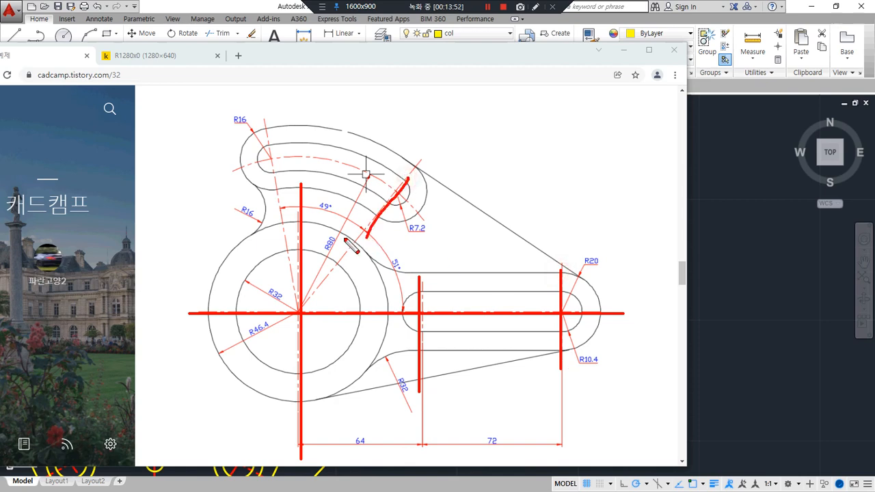
{"action": "left_click_drag", "start_coordinate": [267, 144], "coordinate": [274, 223]}
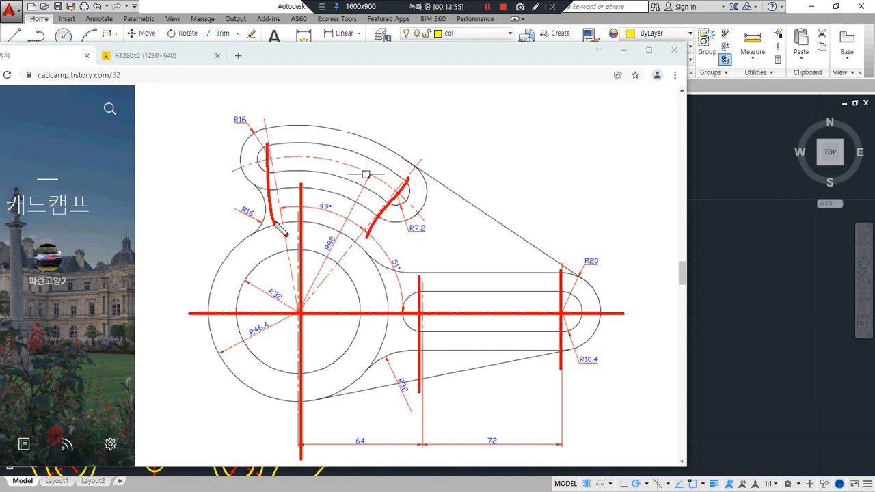
{"action": "key", "text": "Escape"}
{"action": "left_click_drag", "start_coordinate": [407, 54], "coordinate": [0, 60]}
Erase the angle's two lines, the arc and the bisecting construction line.
{"action": "left_click", "coordinate": [618, 386]}
{"action": "left_click", "coordinate": [419, 189]}
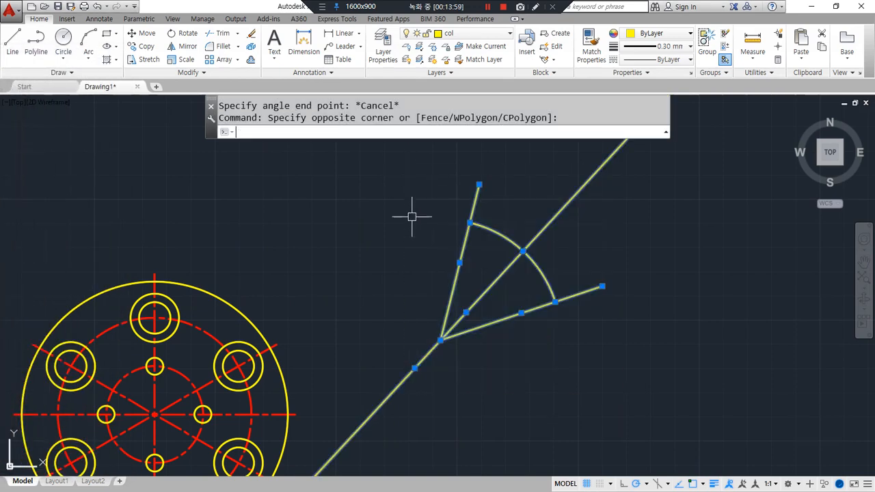
{"action": "type", "text": "e"}
{"action": "key", "text": "Return"}
Erase the entire round plate drawing.
{"action": "scroll", "coordinate": [474, 351], "scroll_direction": "down", "scroll_amount": 2}
{"action": "left_click", "coordinate": [438, 413]}
{"action": "left_click", "coordinate": [132, 187]}
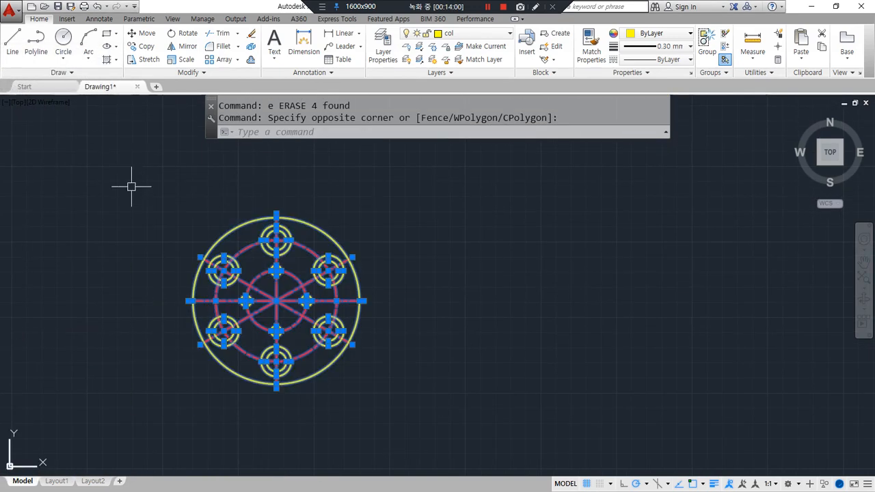
{"action": "type", "text": "e"}
{"action": "key", "text": "Return"}
Draw a horizontal and a vertical construction line crossing at one point in the empty drawing.
{"action": "type", "text": "xl"}
{"action": "key", "text": "Return"}
{"action": "left_click", "coordinate": [322, 301]}
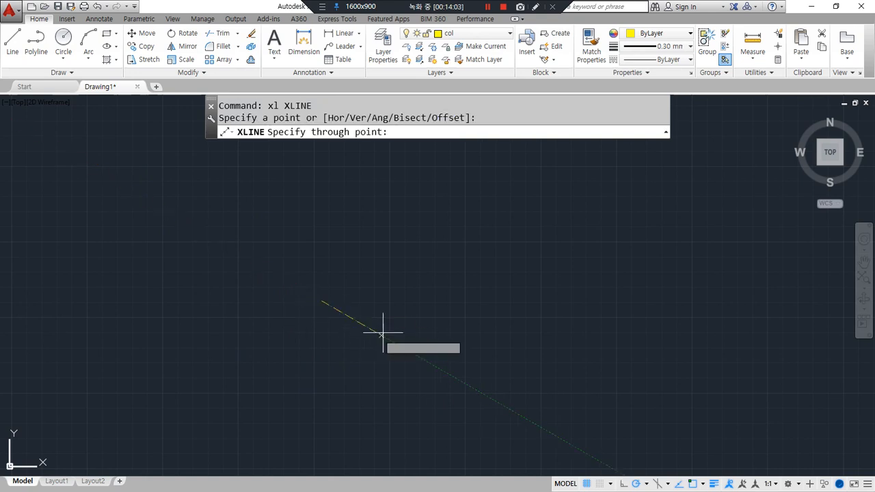
{"action": "left_click", "coordinate": [406, 302]}
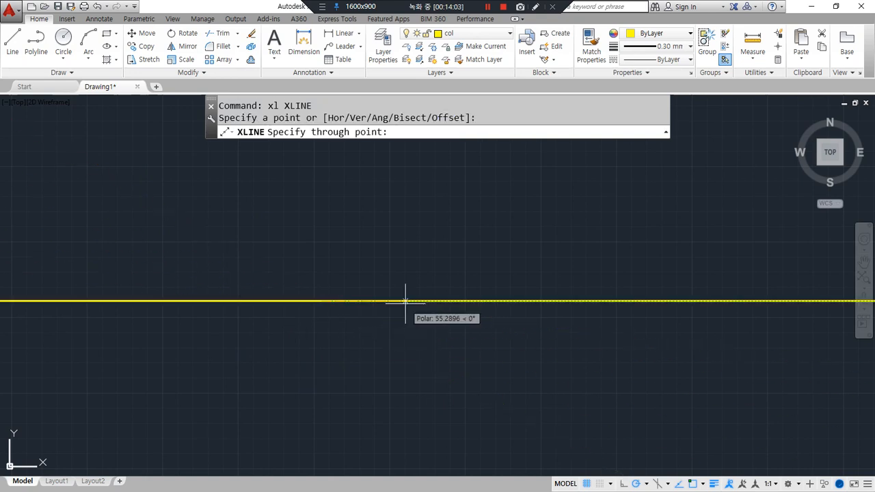
{"action": "left_click", "coordinate": [316, 251]}
{"action": "key", "text": "Return"}
Move both crossing construction lines to the cen layer.
{"action": "left_click", "coordinate": [344, 270]}
{"action": "left_click", "coordinate": [292, 315]}
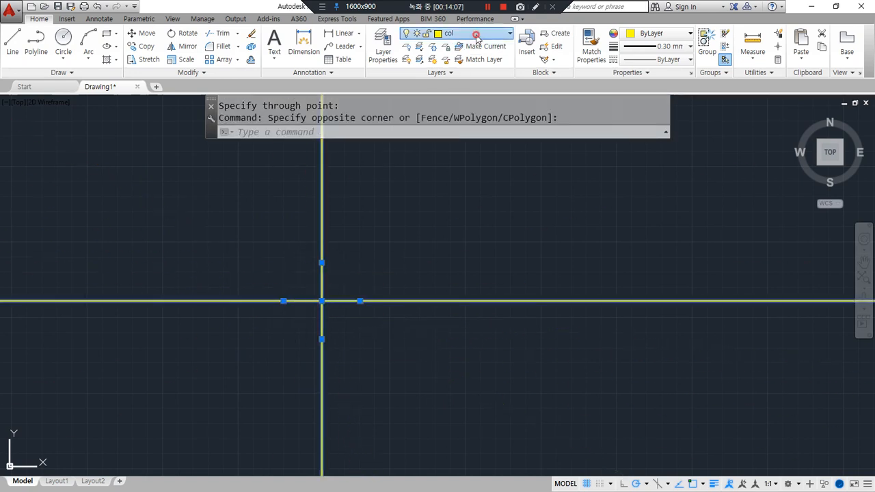
{"action": "left_click", "coordinate": [465, 33]}
{"action": "left_click", "coordinate": [467, 61]}
{"action": "key", "text": "Escape"}
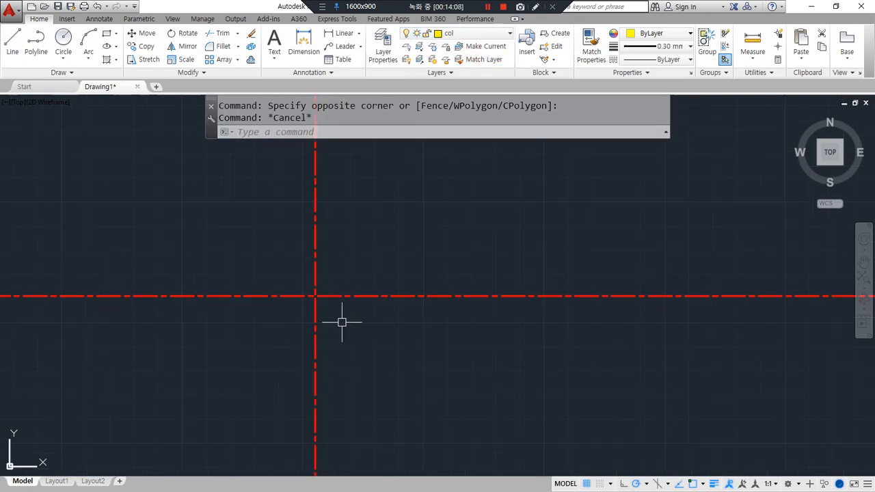
{"action": "middle_click_drag", "start_coordinate": [414, 324], "coordinate": [377, 332]}
{"action": "type", "text": "l"}
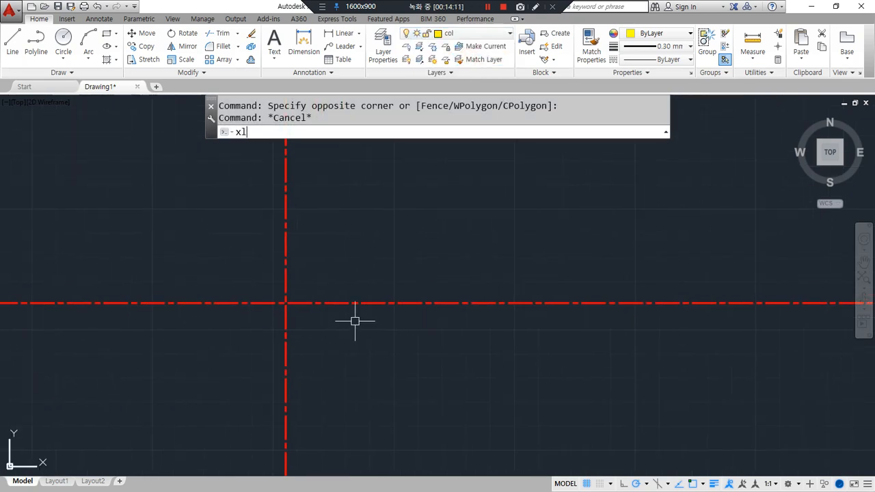
{"action": "key", "text": "space"}
{"action": "key", "text": "Escape"}
Examine the 51° and 49° angles of the slot's slanted centre lines in the browser's reference drawing.
{"action": "left_click_drag", "start_coordinate": [0, 58], "coordinate": [322, 55]}
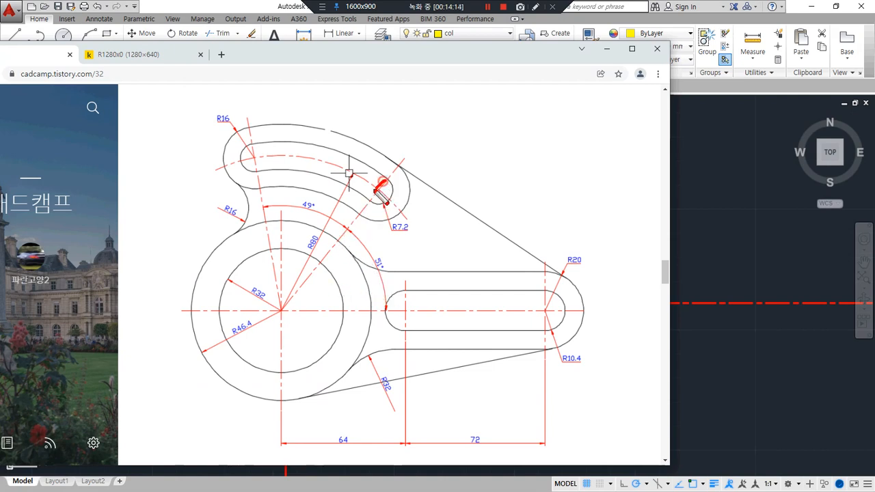
{"action": "left_click_drag", "start_coordinate": [385, 180], "coordinate": [356, 208]}
{"action": "mouse_move", "coordinate": [381, 271]}
{"action": "left_mouse_down"}
{"action": "mouse_move", "coordinate": [362, 274]}
{"action": "mouse_move", "coordinate": [382, 273]}
{"action": "left_mouse_up"}
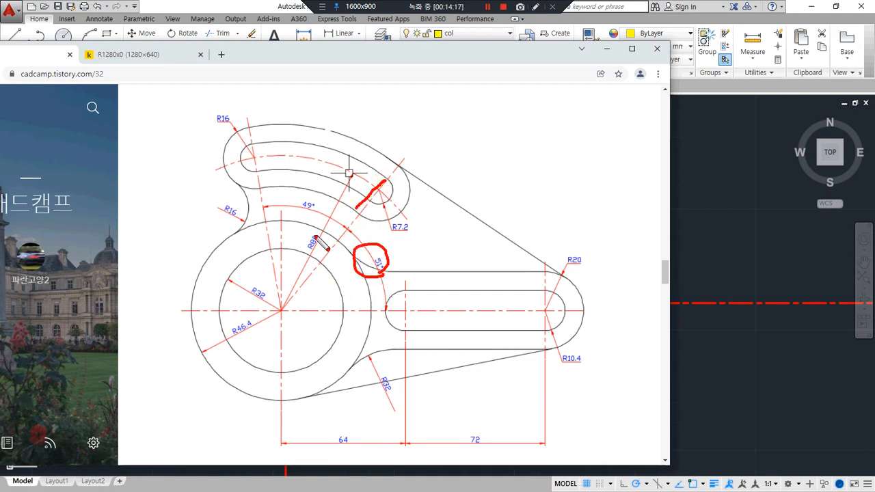
{"action": "mouse_move", "coordinate": [251, 148]}
{"action": "left_mouse_down"}
{"action": "mouse_move", "coordinate": [254, 165]}
{"action": "mouse_move", "coordinate": [251, 149]}
{"action": "left_mouse_up"}
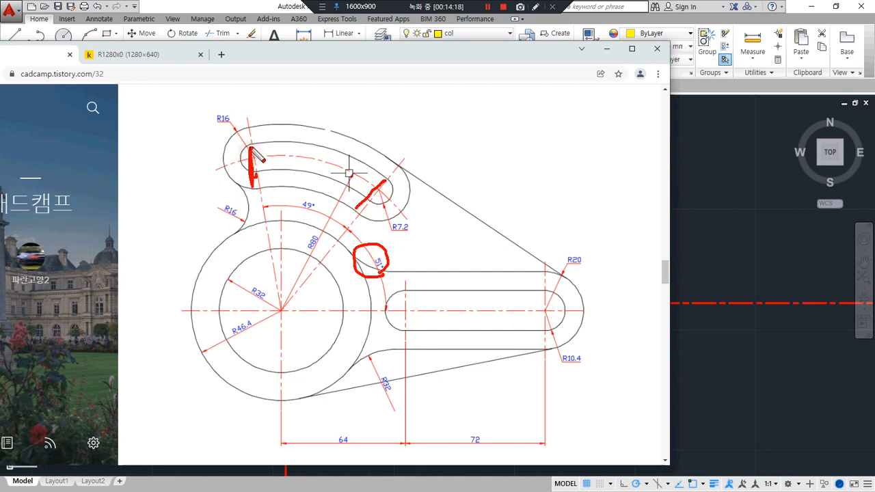
{"action": "mouse_move", "coordinate": [361, 209]}
{"action": "left_mouse_down"}
{"action": "mouse_move", "coordinate": [375, 188]}
{"action": "mouse_move", "coordinate": [353, 220]}
{"action": "mouse_move", "coordinate": [324, 213]}
{"action": "left_mouse_up"}
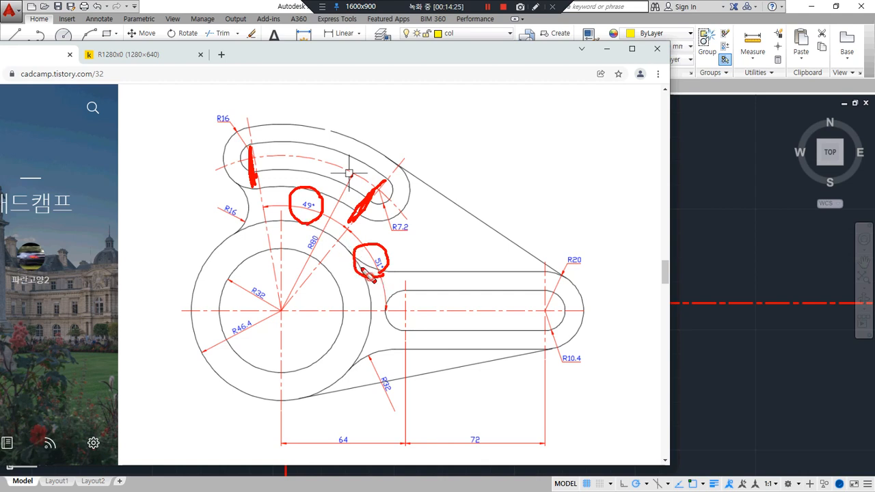
{"action": "left_click_drag", "start_coordinate": [363, 270], "coordinate": [387, 272]}
{"action": "left_click_drag", "start_coordinate": [325, 221], "coordinate": [313, 195]}
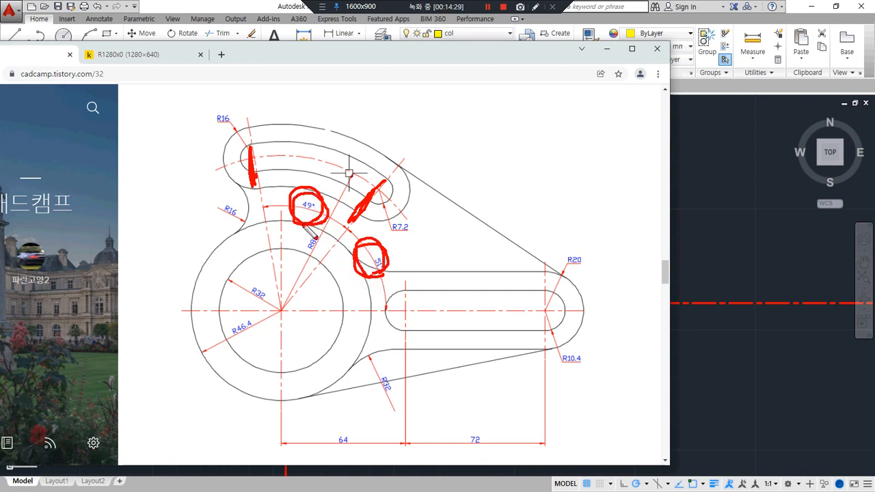
{"action": "left_click_drag", "start_coordinate": [316, 237], "coordinate": [350, 275]}
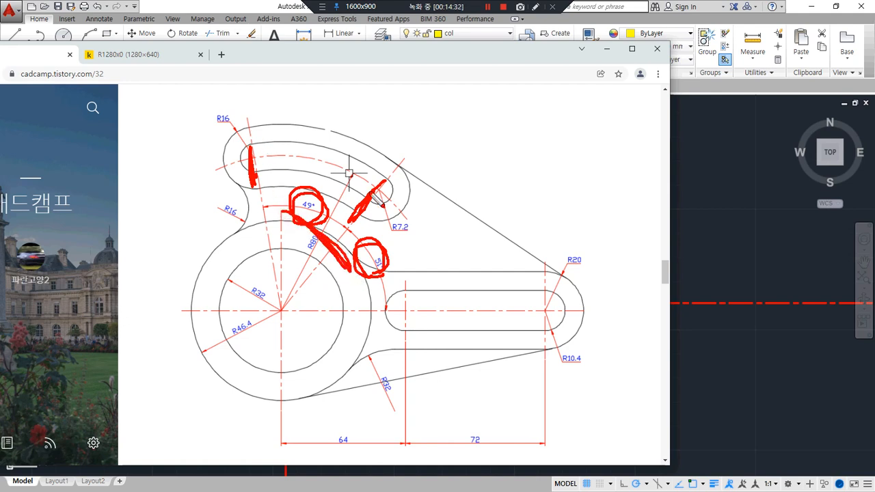
{"action": "left_click_drag", "start_coordinate": [380, 179], "coordinate": [335, 251]}
{"action": "left_click_drag", "start_coordinate": [246, 140], "coordinate": [266, 226]}
{"action": "key", "text": "Escape"}
{"action": "left_click_drag", "start_coordinate": [349, 46], "coordinate": [0, 64]}
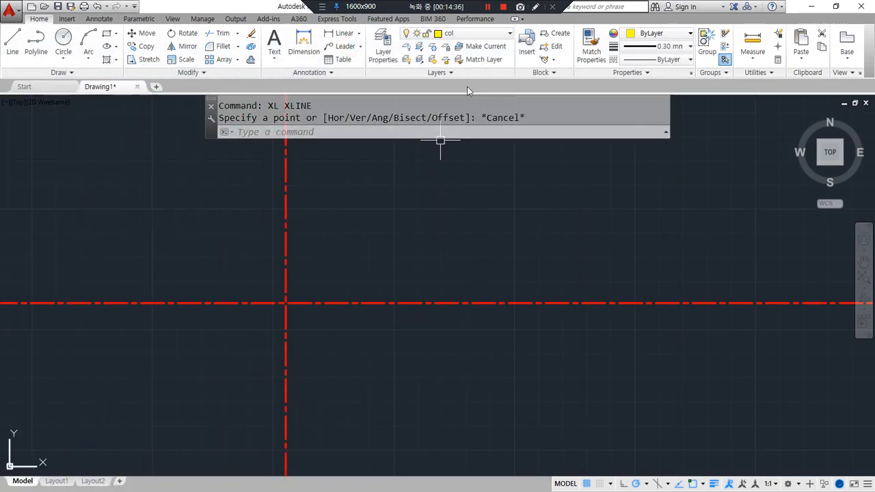
Make cen the current layer and draw a construction line at 51° through the intersection of the centre lines.
{"action": "left_click", "coordinate": [478, 33]}
{"action": "left_click", "coordinate": [455, 60]}
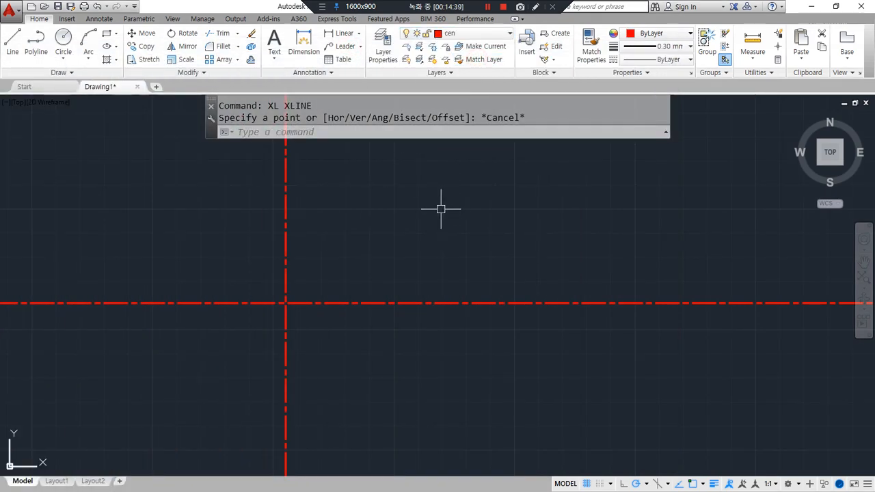
{"action": "type", "text": "xl"}
{"action": "key", "text": "space"}
{"action": "type", "text": "a"}
{"action": "key", "text": "space"}
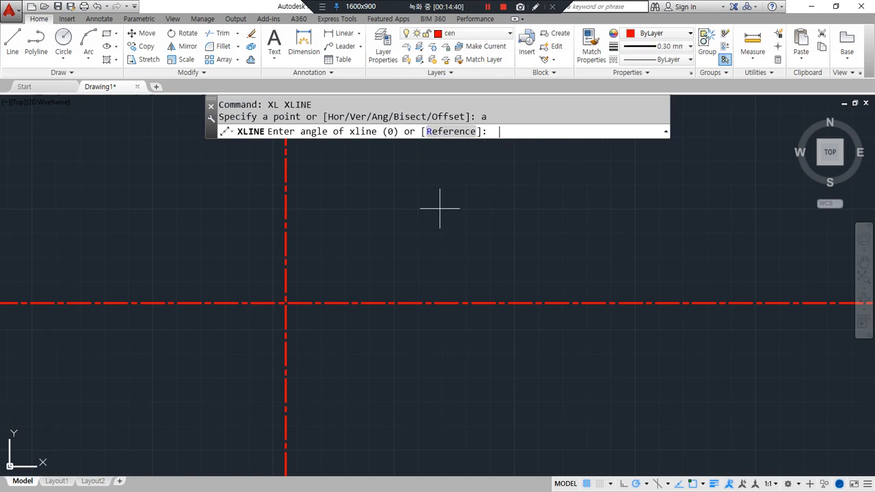
{"action": "type", "text": "51"}
{"action": "key", "text": "space"}
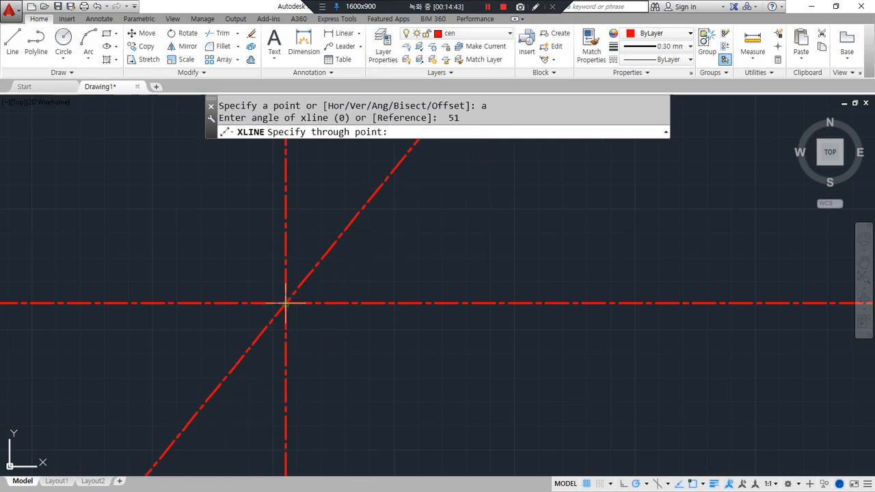
{"action": "left_click", "coordinate": [286, 303]}
{"action": "key", "text": "space"}
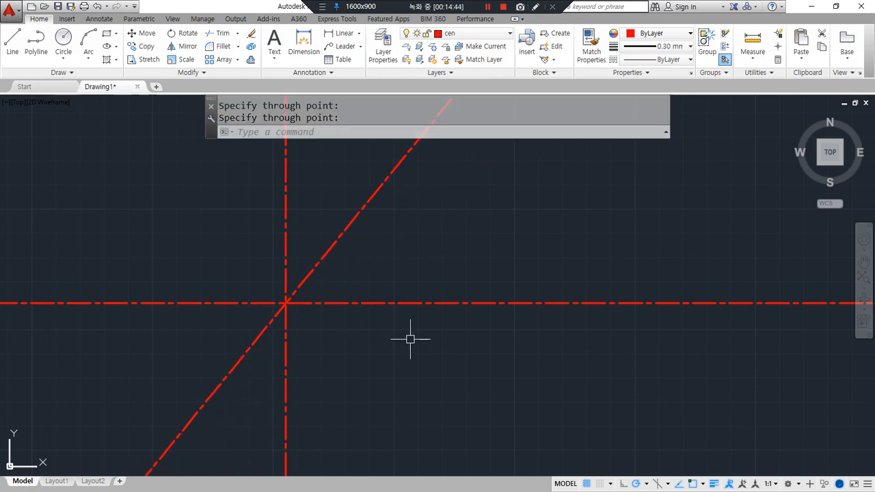
Draw a construction line at 100° through the intersection of the centre lines.
{"action": "type", "text": "xl"}
{"action": "key", "text": "space"}
{"action": "type", "text": "a"}
{"action": "key", "text": "space"}
{"action": "type", "text": "1"}
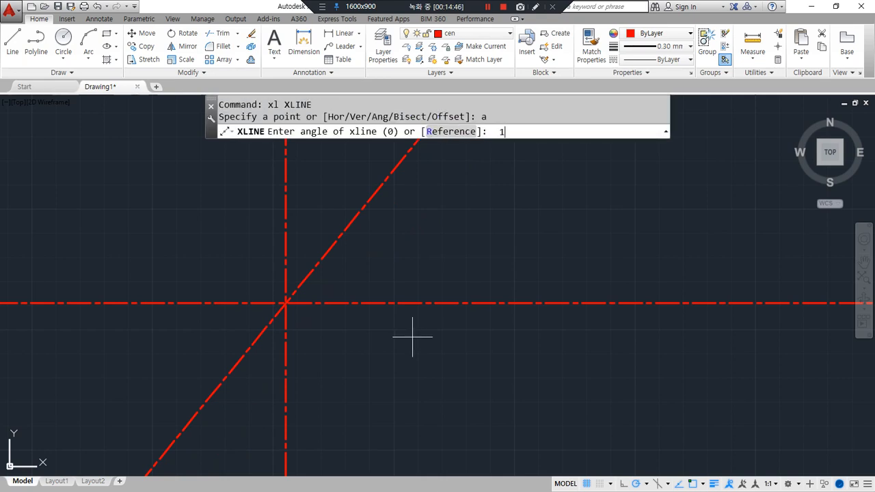
{"action": "type", "text": "00"}
{"action": "key", "text": "space"}
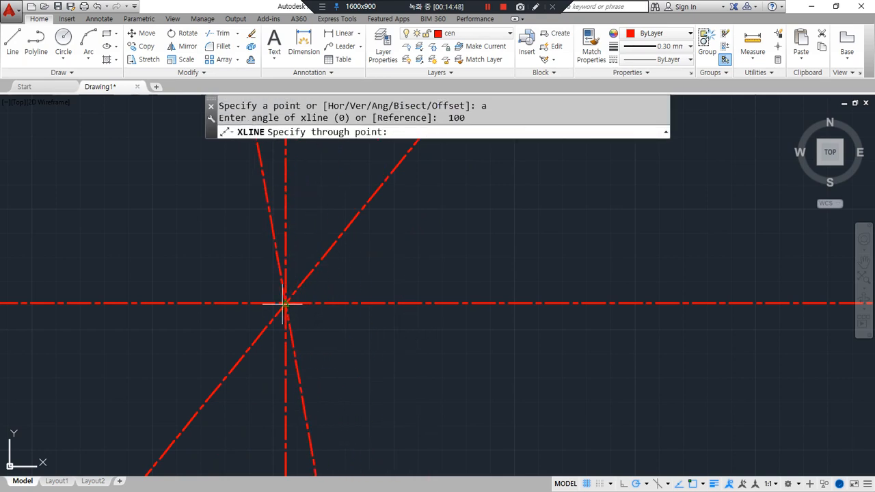
{"action": "left_click", "coordinate": [285, 303]}
{"action": "key", "text": "space"}
{"action": "mouse_move", "coordinate": [389, 250]}
{"action": "left_mouse_down"}
{"action": "mouse_move", "coordinate": [348, 131]}
{"action": "mouse_move", "coordinate": [360, 263]}
{"action": "left_mouse_up"}
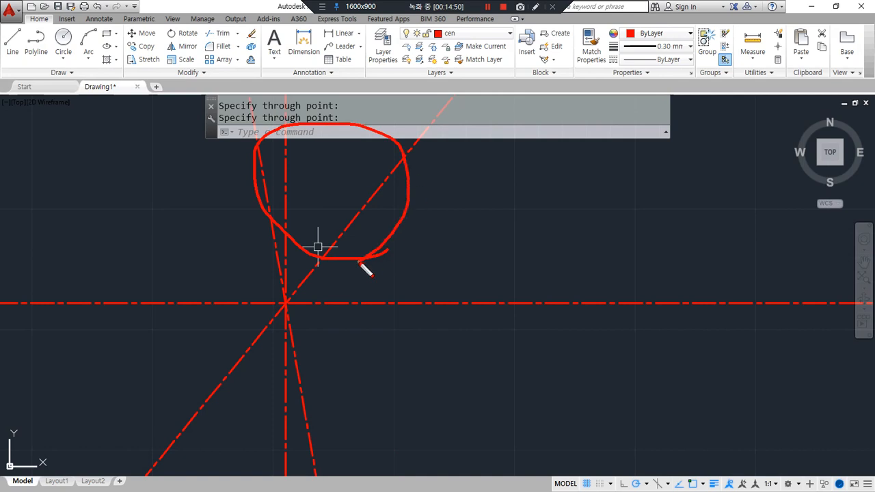
{"action": "key", "text": "Escape"}
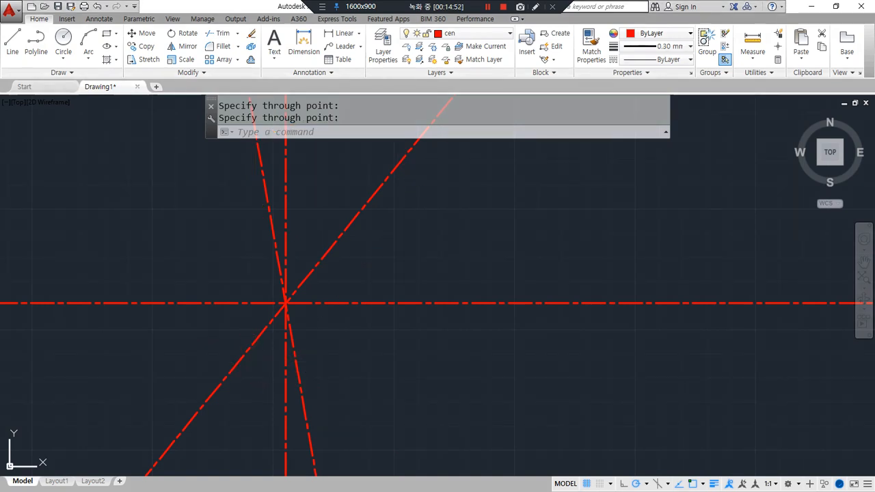
Trim away the lower halves of the 51° and 100° lines below the intersection of the centre lines.
{"action": "type", "text": "tr"}
{"action": "key", "text": "space"}
{"action": "key", "text": "space"}
{"action": "left_click", "coordinate": [245, 359]}
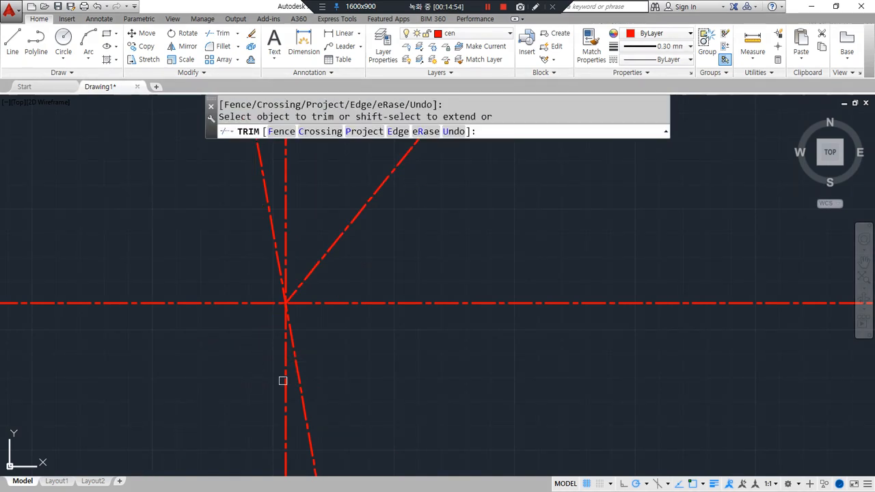
{"action": "left_click", "coordinate": [300, 390]}
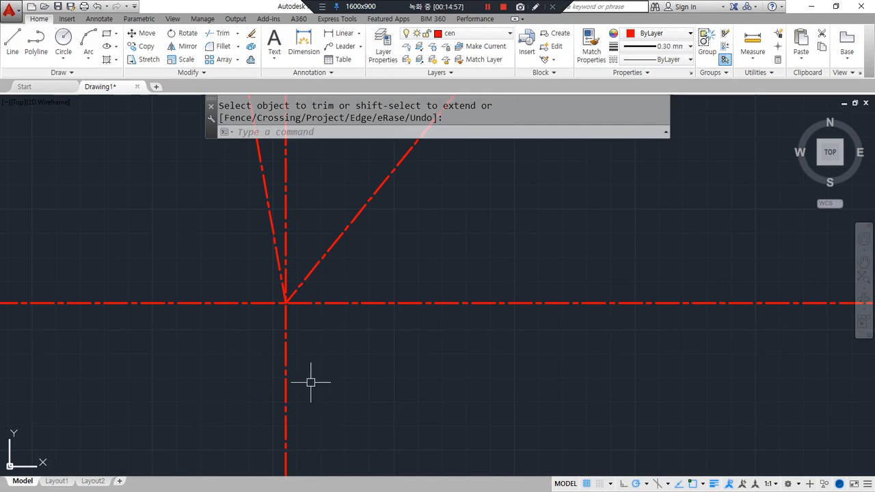
Offset the vertical centre line 64 to the right.
{"action": "middle_click_drag", "start_coordinate": [419, 341], "coordinate": [390, 340]}
{"action": "type", "text": "o"}
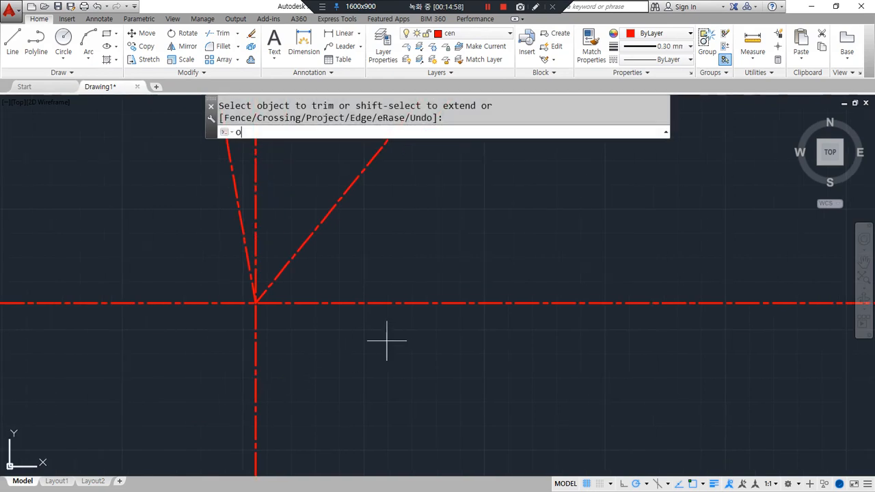
{"action": "key", "text": "space"}
{"action": "type", "text": "6"}
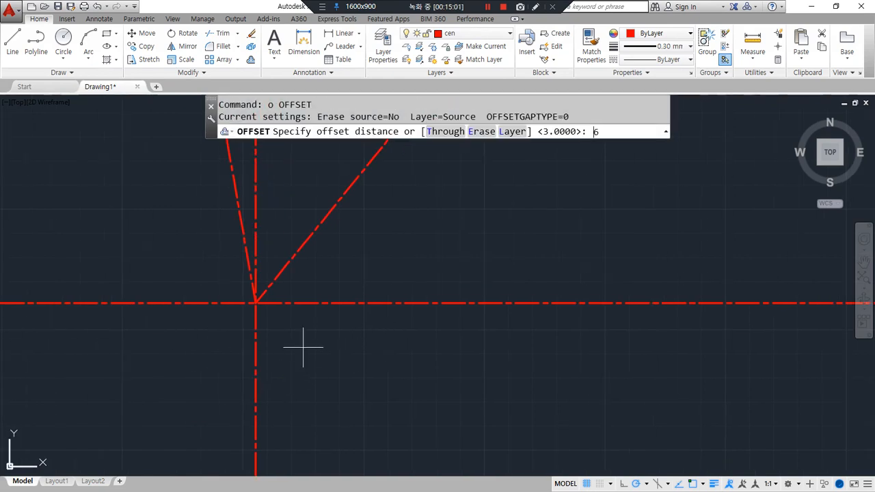
{"action": "type", "text": "4"}
{"action": "key", "text": "space"}
{"action": "left_click", "coordinate": [256, 357]}
{"action": "left_click", "coordinate": [391, 357]}
{"action": "key", "text": "space"}
Offset the new vertical centre line another 72 to the right.
{"action": "key", "text": "space"}
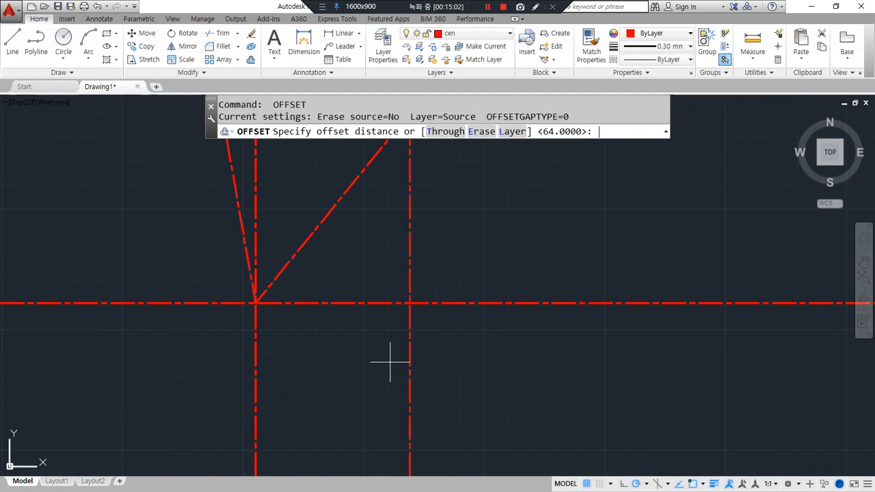
{"action": "type", "text": "72"}
{"action": "key", "text": "space"}
{"action": "left_click", "coordinate": [413, 365]}
{"action": "left_click", "coordinate": [522, 367]}
{"action": "key", "text": "space"}
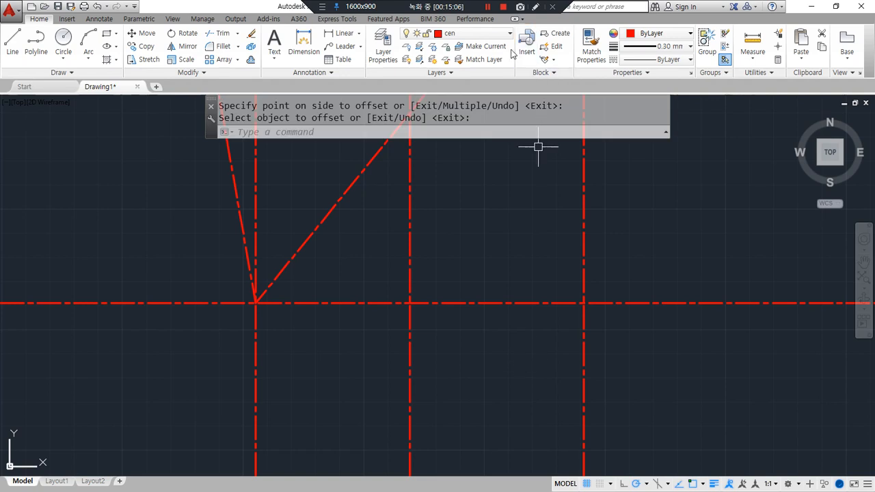
Make col the current layer and draw a circle of radius 32 at the intersection of the slanted centre lines.
{"action": "left_click", "coordinate": [493, 33]}
{"action": "left_click", "coordinate": [463, 70]}
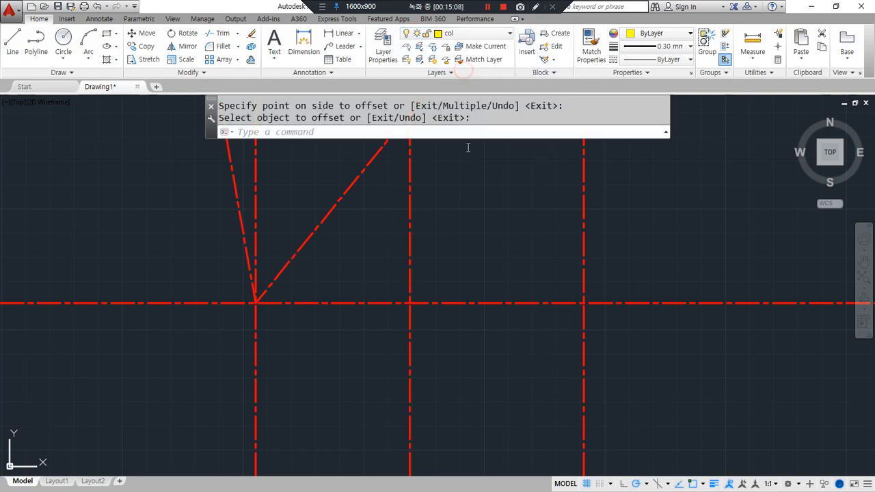
{"action": "type", "text": "c"}
{"action": "key", "text": "space"}
{"action": "left_click", "coordinate": [256, 303]}
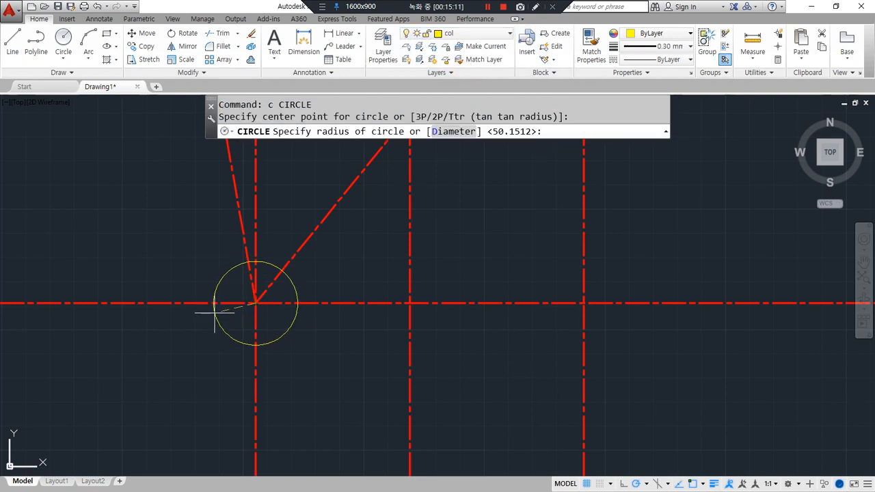
{"action": "key", "text": "space"}
Draw a concentric circle of radius 46.4 around the radius 32 circle.
{"action": "key", "text": "space"}
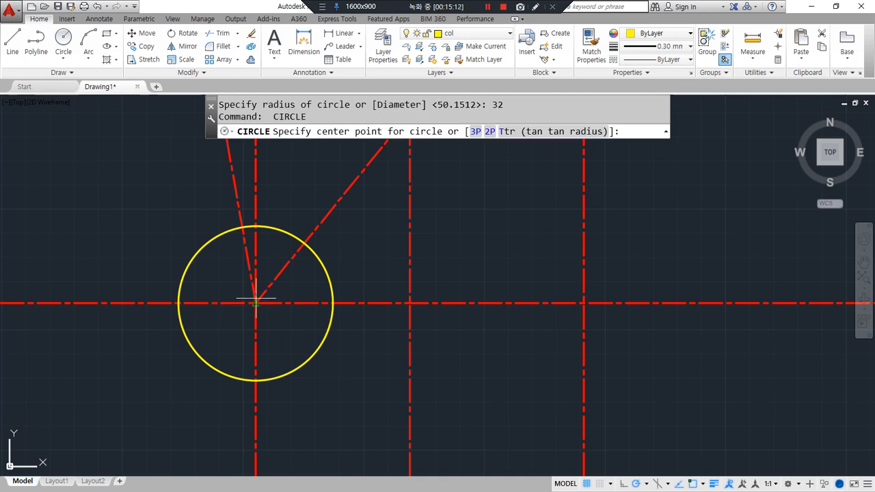
{"action": "left_click", "coordinate": [256, 303]}
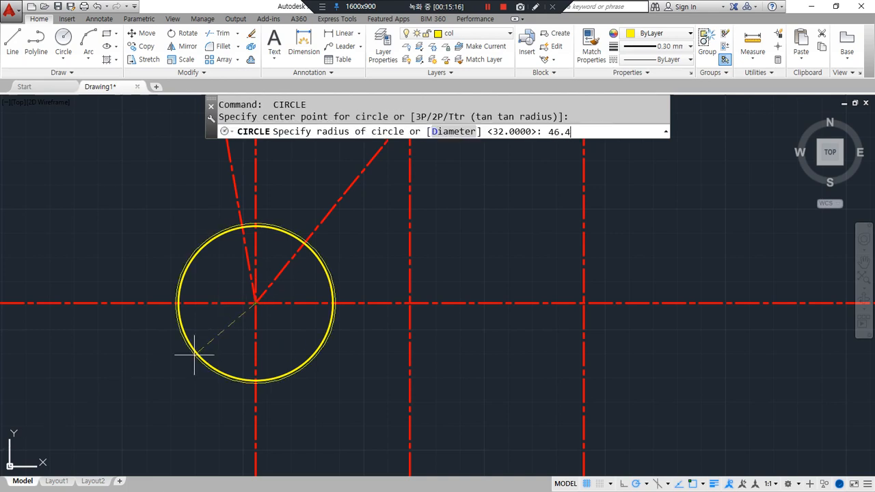
{"action": "type", "text": "46.4"}
{"action": "key", "text": "space"}
Offset the radius 46.4 circle outward by 3 as a trimming boundary.
{"action": "type", "text": "o"}
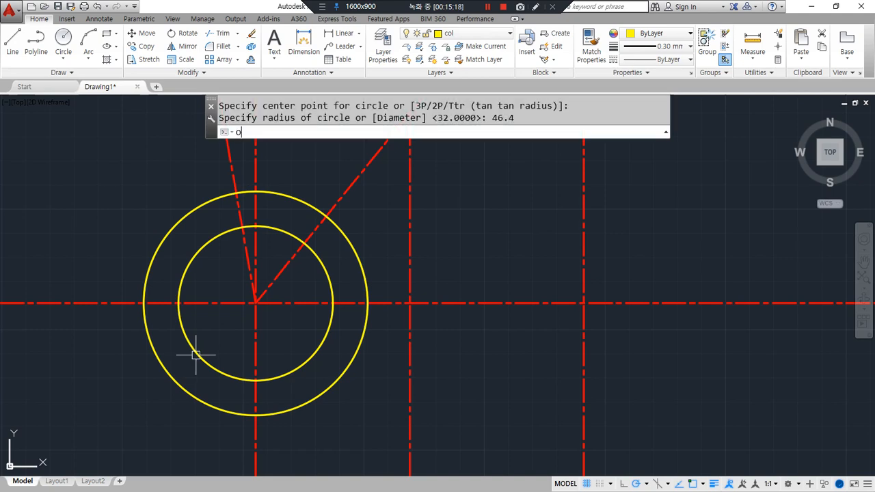
{"action": "key", "text": "space"}
{"action": "type", "text": "3"}
{"action": "key", "text": "space"}
{"action": "left_click", "coordinate": [179, 385]}
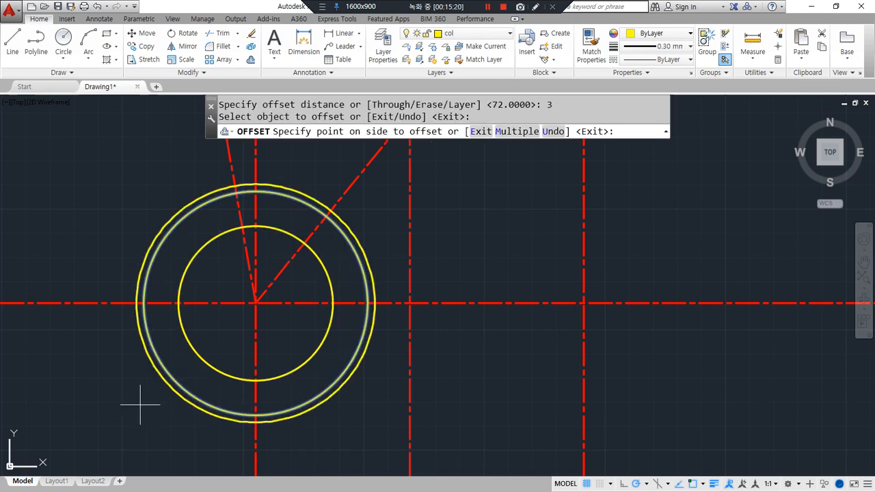
{"action": "left_click", "coordinate": [136, 408]}
{"action": "key", "text": "space"}
Trim the vertical centre line below and the horizontal one left of the offset circle, and erase that circle.
{"action": "type", "text": "tr"}
{"action": "key", "text": "space"}
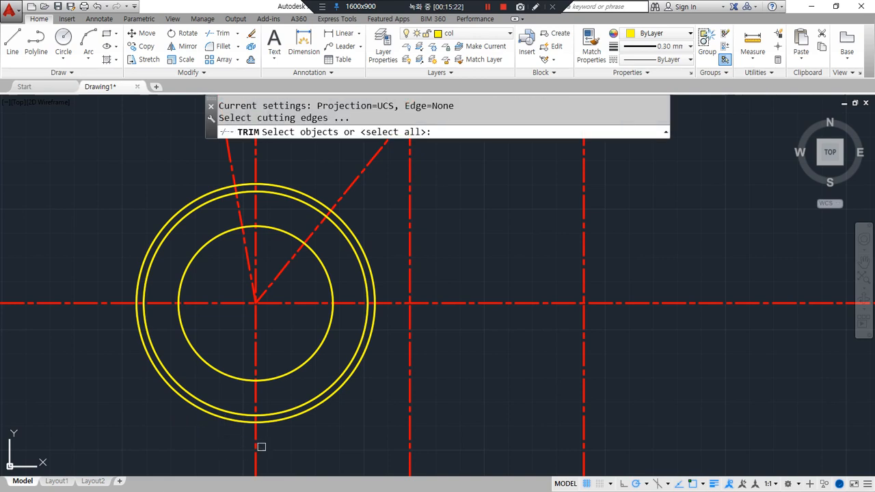
{"action": "key", "text": "space"}
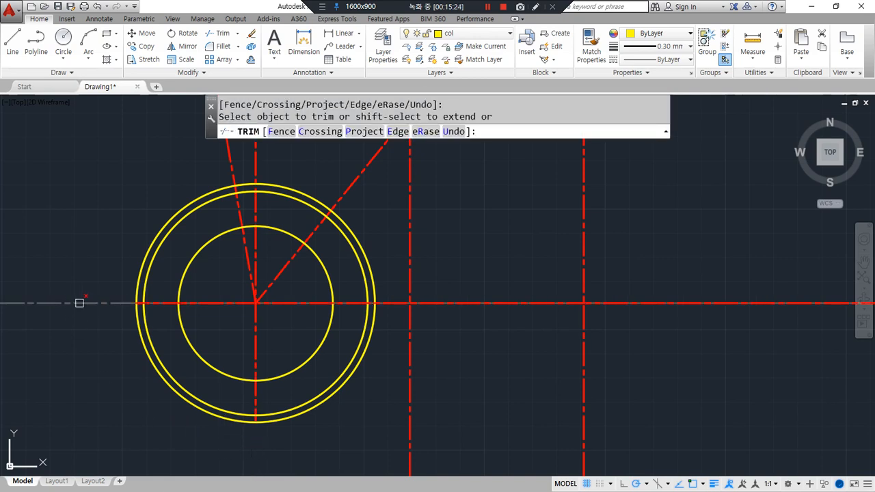
{"action": "key", "text": "Escape"}
{"action": "left_click", "coordinate": [170, 385]}
{"action": "type", "text": "e"}
{"action": "key", "text": "space"}
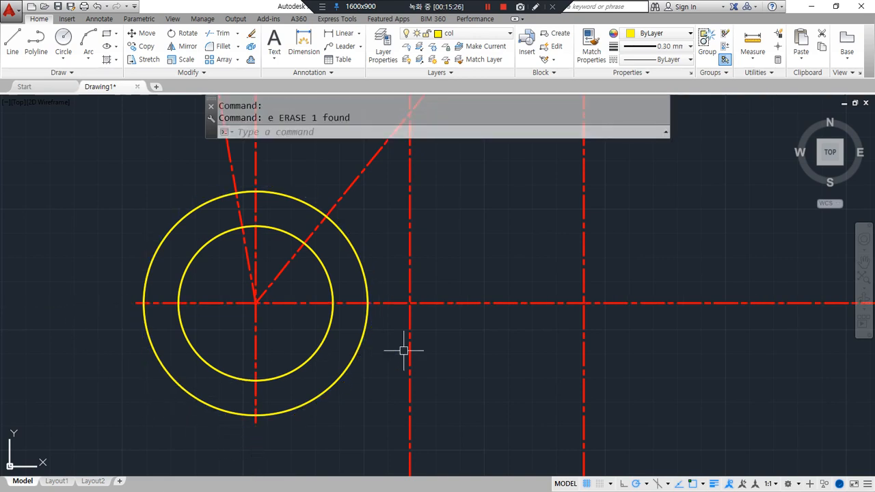
Draw circles of radius 10.4 where the middle and right vertical centre lines cross the horizontal one.
{"action": "middle_click_drag", "start_coordinate": [331, 348], "coordinate": [264, 345]}
{"action": "type", "text": "c"}
{"action": "key", "text": "space"}
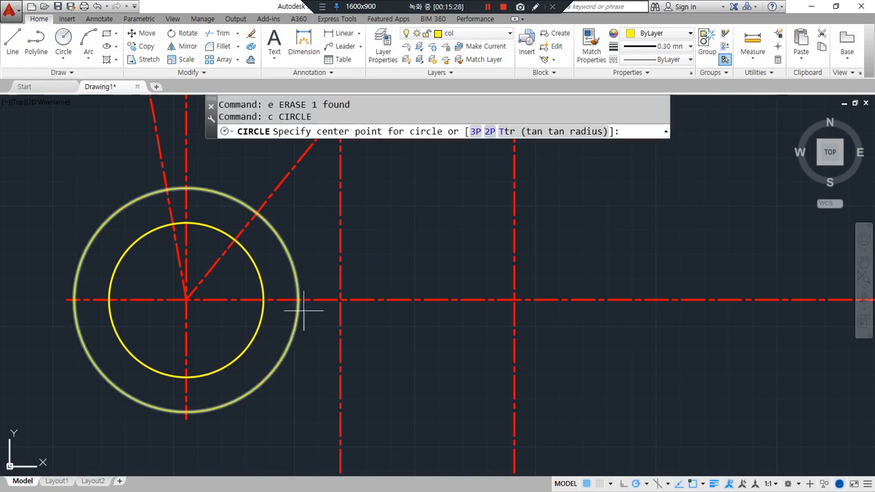
{"action": "left_click", "coordinate": [341, 299]}
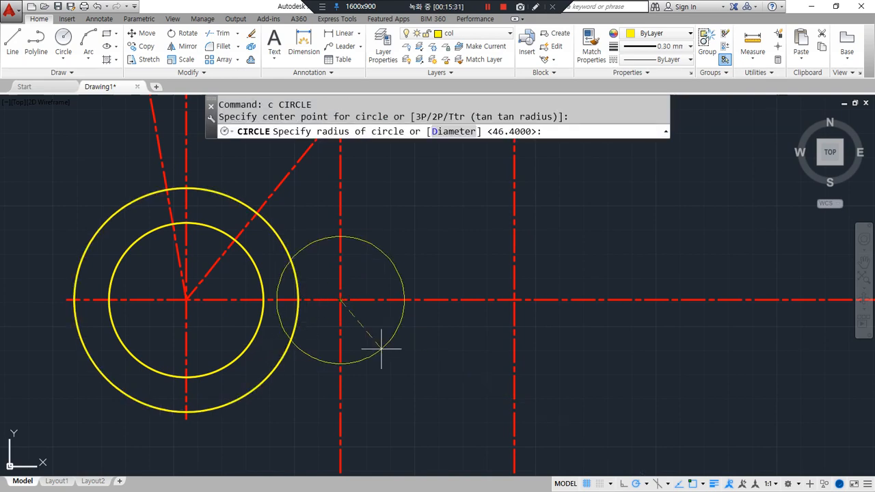
{"action": "type", "text": "10.4"}
{"action": "key", "text": "Return"}
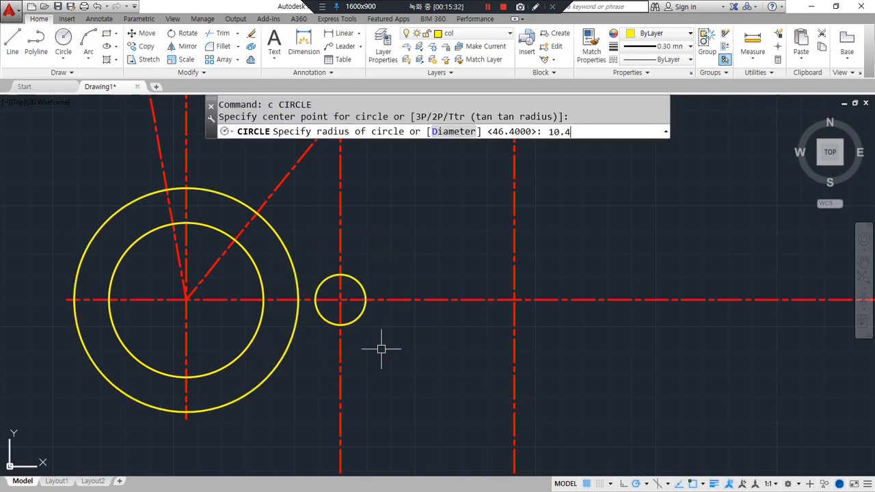
{"action": "key", "text": "space"}
{"action": "left_click", "coordinate": [514, 299]}
{"action": "key", "text": "Return"}
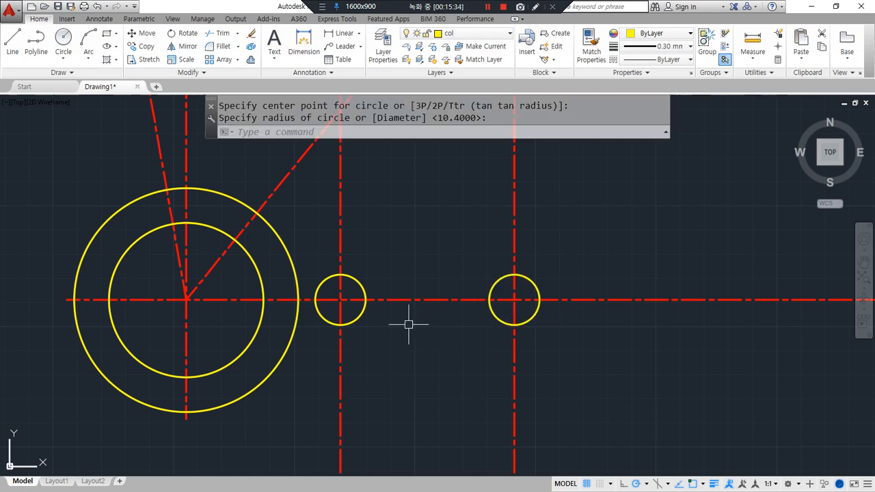
Draw a circle of radius 20 concentric with the rightmost small circle.
{"action": "key", "text": "space"}
{"action": "left_click", "coordinate": [514, 299]}
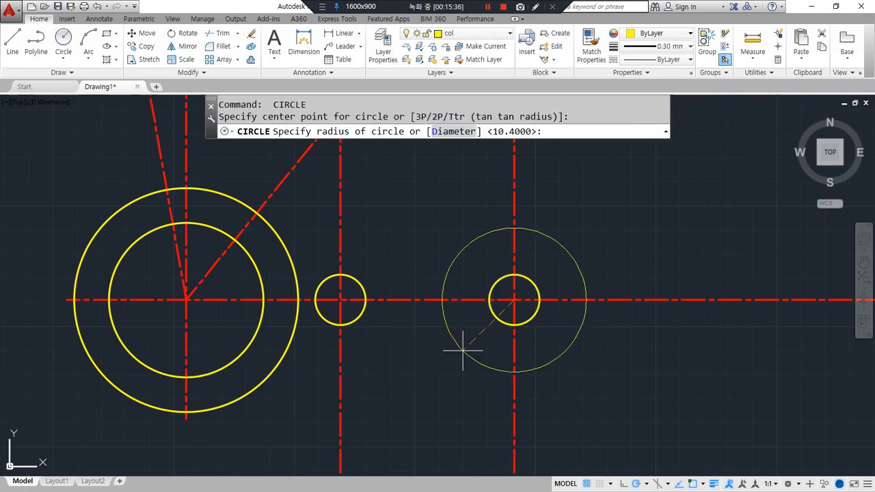
{"action": "type", "text": "20"}
{"action": "key", "text": "Return"}
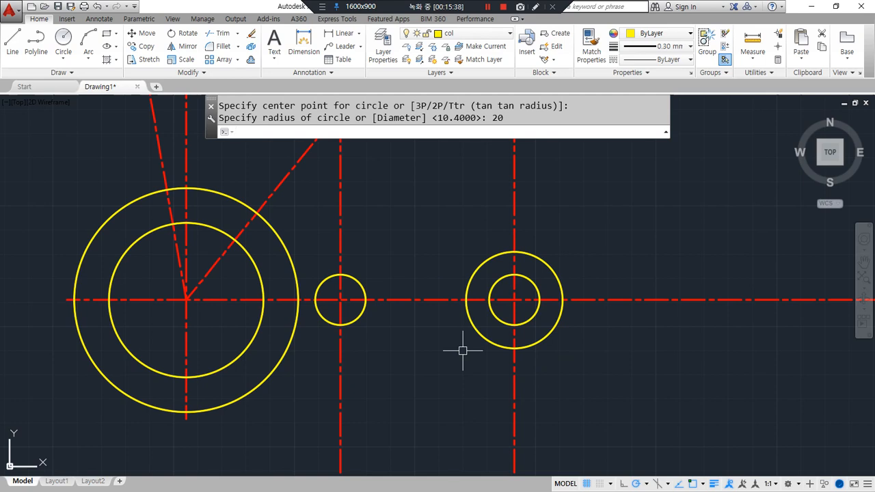
Offset the horizontal centre line by 20 both above and below.
{"action": "type", "text": "o"}
{"action": "key", "text": "Return"}
{"action": "type", "text": "20"}
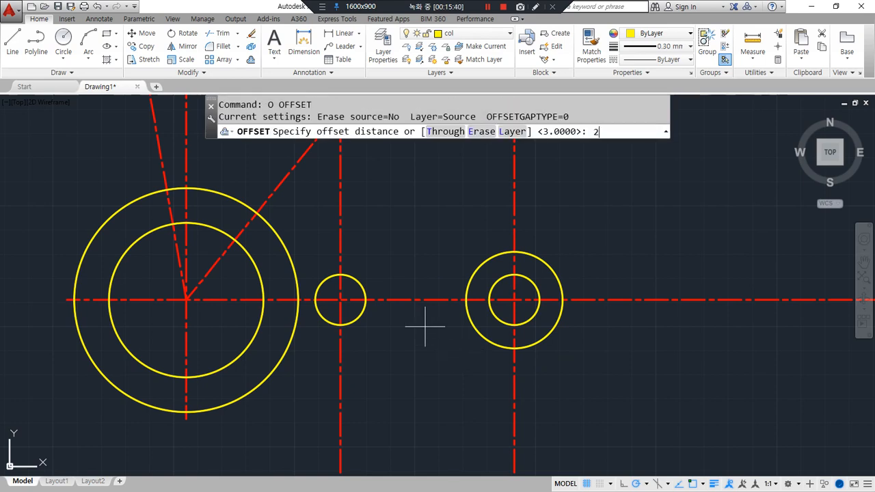
{"action": "key", "text": "Return"}
{"action": "left_click", "coordinate": [434, 299]}
{"action": "left_click", "coordinate": [431, 273]}
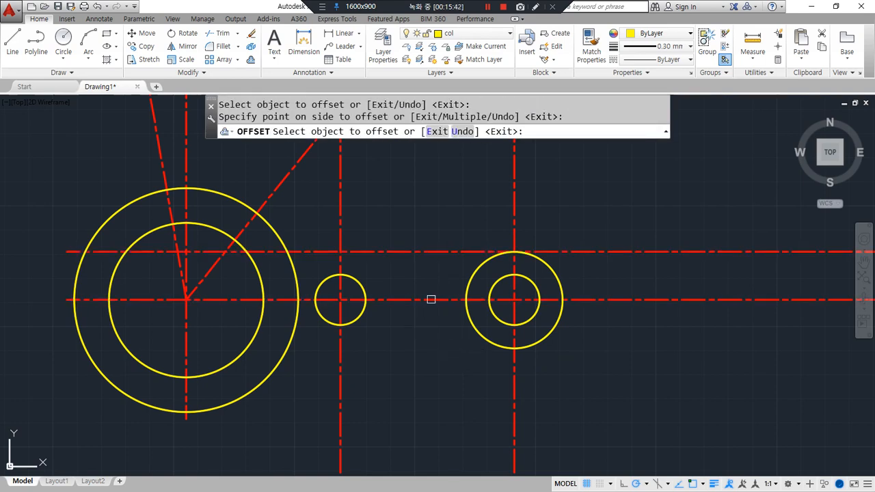
{"action": "left_click", "coordinate": [430, 298]}
{"action": "left_click", "coordinate": [429, 355]}
{"action": "key", "text": "Return"}
Match the properties of the radius 20 circle onto the two horizontal offset lines.
{"action": "type", "text": "ma"}
{"action": "key", "text": "Return"}
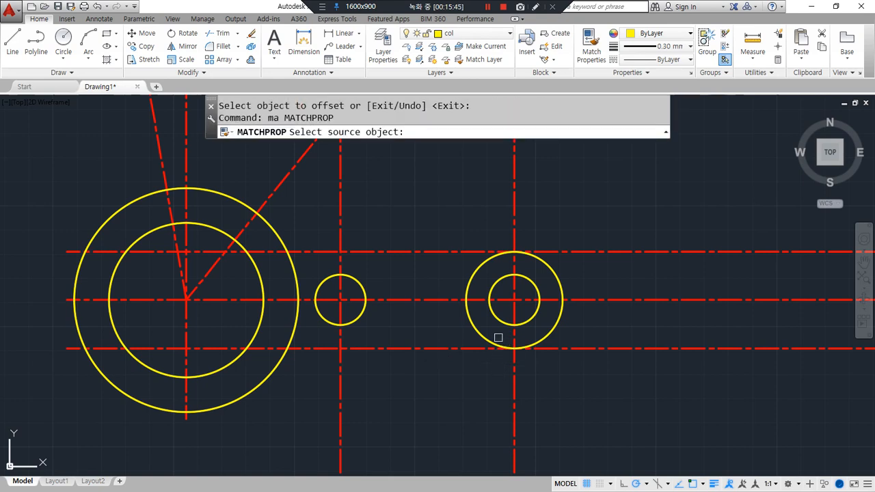
{"action": "left_click", "coordinate": [480, 335]}
{"action": "left_click", "coordinate": [474, 349]}
{"action": "left_click", "coordinate": [437, 253]}
{"action": "key", "text": "Return"}
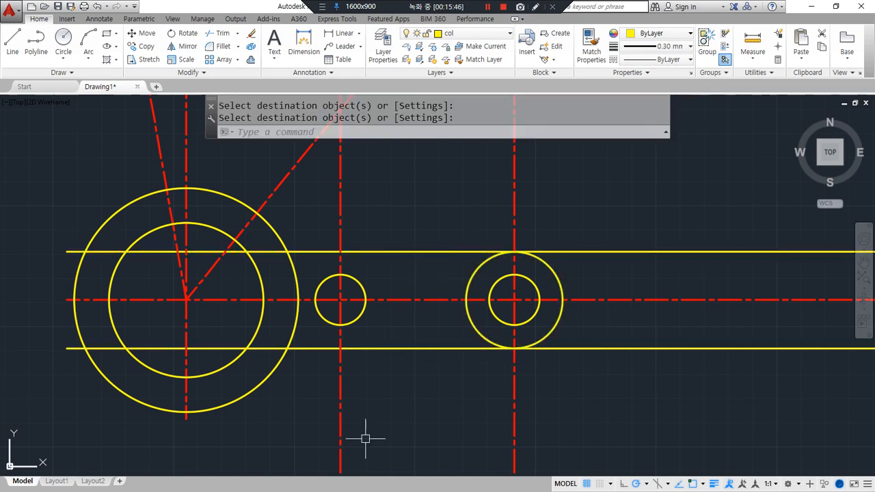
Trim both horizontal outline edges to the right of their contact with the radius 20 circle.
{"action": "type", "text": "tr"}
{"action": "key", "text": "Return"}
{"action": "key", "text": "Return"}
{"action": "left_click", "coordinate": [670, 350]}
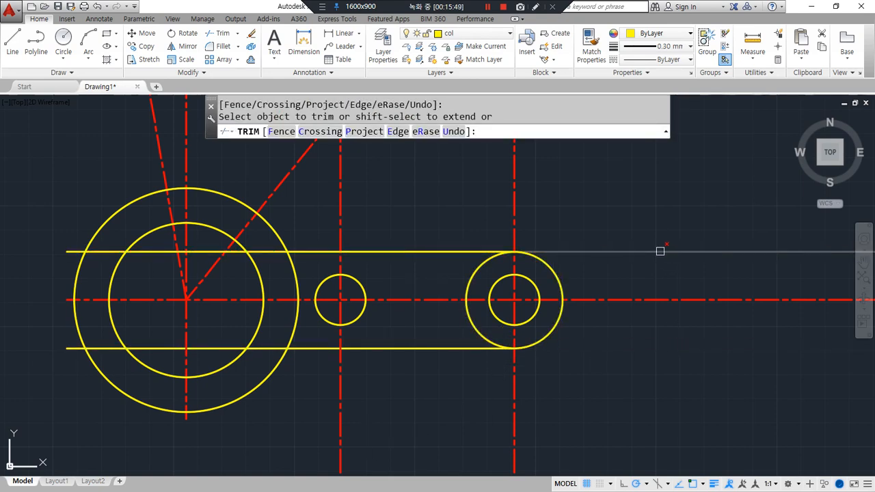
{"action": "left_click", "coordinate": [661, 252]}
{"action": "key", "text": "Return"}
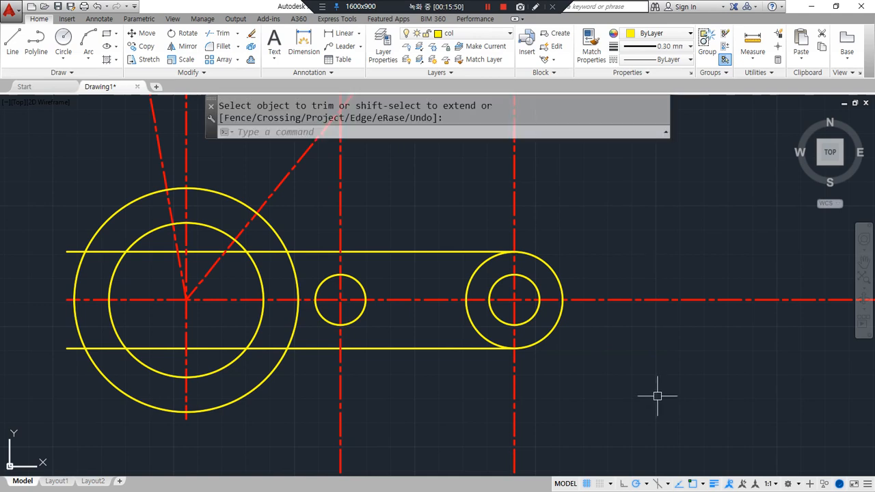
Offset the upper edge, the radius 20 circle and the lower edge outward by 3 as trimming boundaries.
{"action": "type", "text": "o"}
{"action": "key", "text": "Return"}
{"action": "type", "text": "3"}
{"action": "key", "text": "Return"}
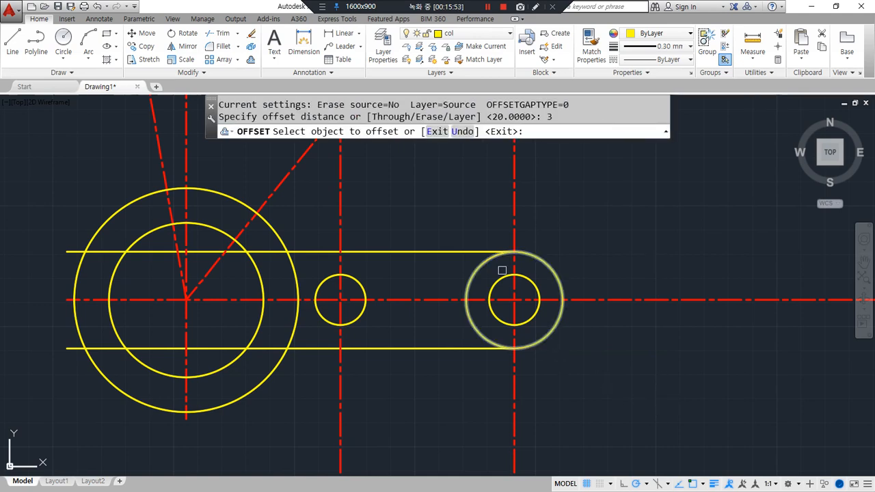
{"action": "left_click", "coordinate": [461, 252]}
{"action": "left_click", "coordinate": [463, 231]}
{"action": "left_click", "coordinate": [549, 267]}
{"action": "left_click", "coordinate": [586, 259]}
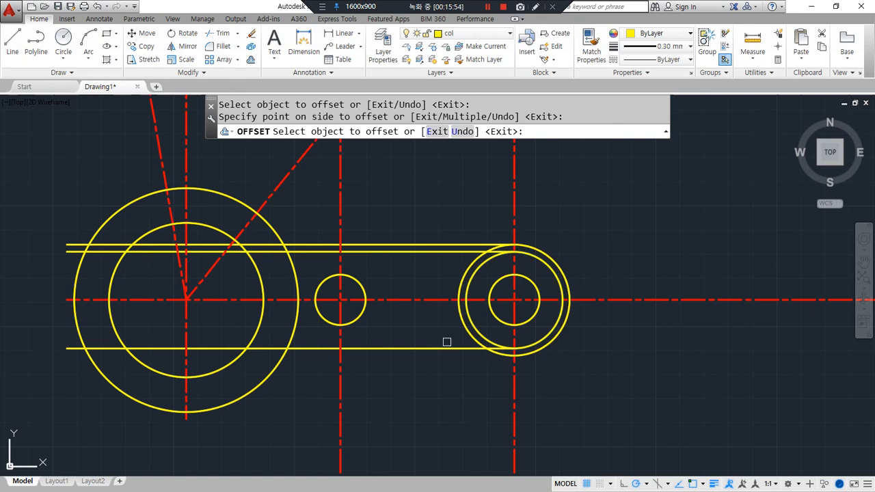
{"action": "left_click", "coordinate": [445, 349]}
{"action": "left_click", "coordinate": [445, 389]}
{"action": "key", "text": "Return"}
Trim the horizontal centre line right of the offset circle and the middle and right vertical ones below the offset outline.
{"action": "type", "text": "tr"}
{"action": "key", "text": "Return"}
{"action": "key", "text": "Return"}
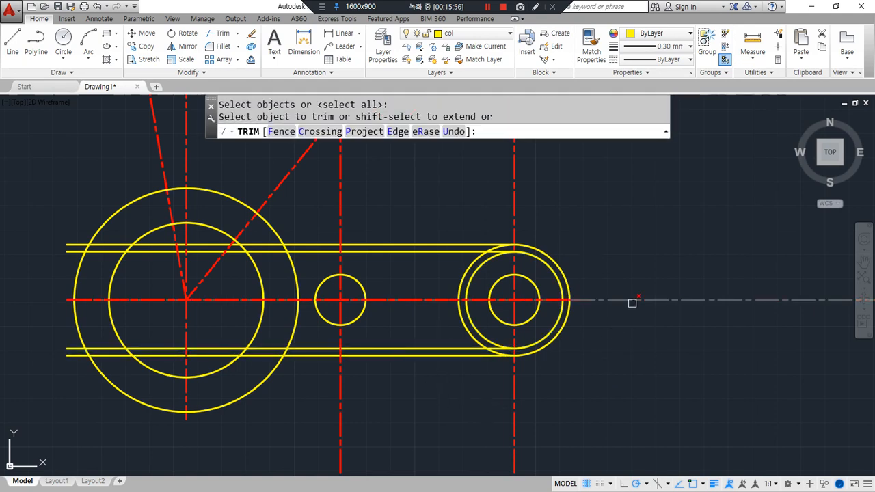
{"action": "left_click", "coordinate": [518, 408]}
{"action": "left_click", "coordinate": [504, 412]}
{"action": "left_click", "coordinate": [497, 424]}
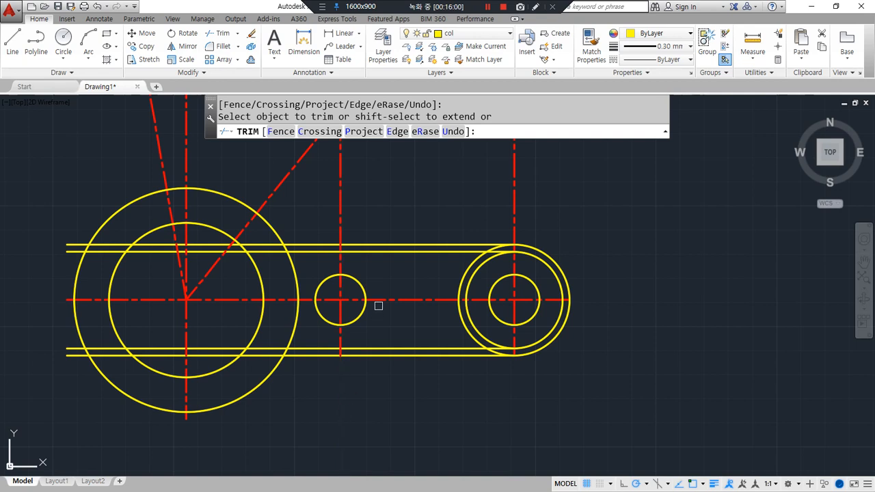
{"action": "key", "text": "Return"}
Trim the middle and right vertical centre lines above the upper offset line.
{"action": "type", "text": "tr"}
{"action": "key", "text": "Return"}
{"action": "left_click", "coordinate": [412, 245]}
{"action": "key", "text": "Return"}
{"action": "left_click", "coordinate": [342, 223]}
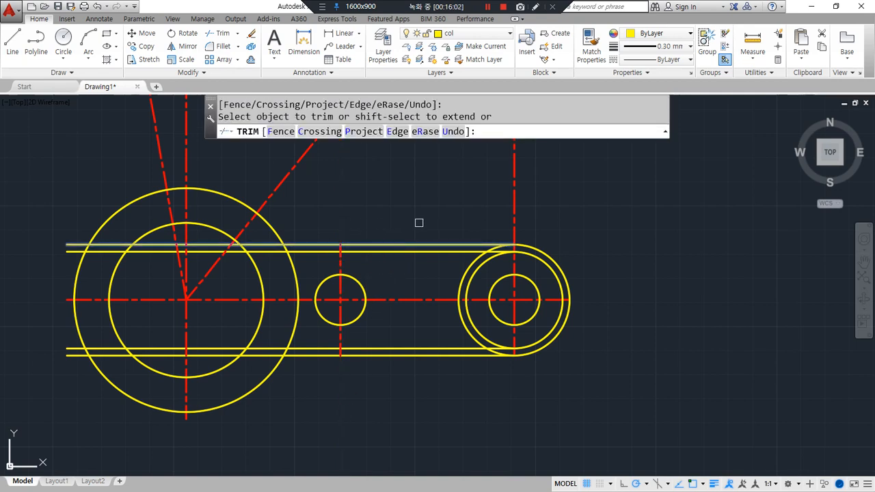
{"action": "key", "text": "Return"}
Erase the two offset boundary lines and the offset boundary circle around the right end.
{"action": "left_click", "coordinate": [456, 244]}
{"action": "left_click", "coordinate": [554, 262]}
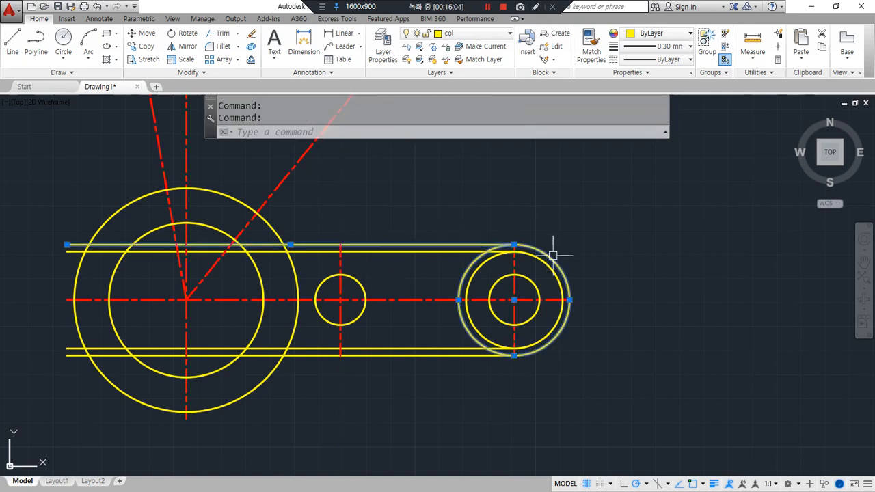
{"action": "left_click", "coordinate": [444, 357]}
{"action": "type", "text": "e"}
{"action": "key", "text": "Return"}
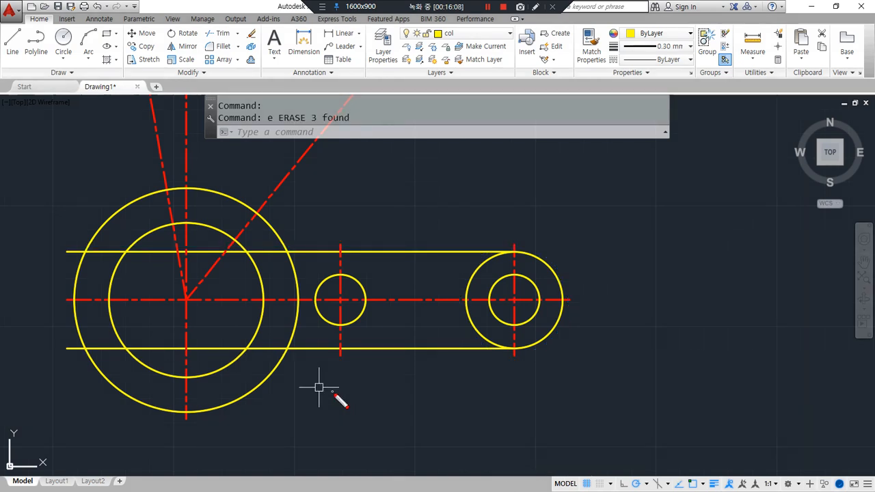
{"action": "mouse_move", "coordinate": [336, 400]}
{"action": "left_mouse_down"}
{"action": "mouse_move", "coordinate": [338, 348]}
{"action": "mouse_move", "coordinate": [263, 353]}
{"action": "left_mouse_up"}
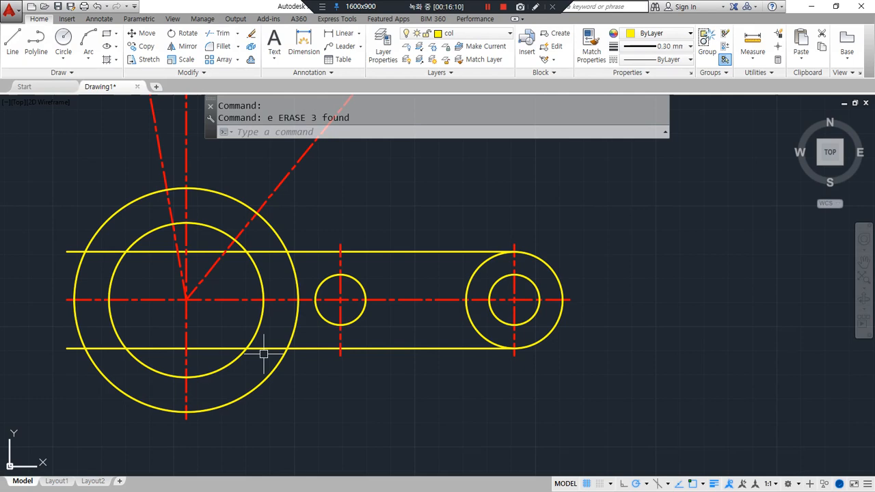
Draw a radius 32 circle tangent to the arm's lower edge and the large outer circle.
{"action": "type", "text": "c"}
{"action": "key", "text": "Return"}
{"action": "type", "text": "t"}
{"action": "key", "text": "Return"}
{"action": "left_click", "coordinate": [377, 349]}
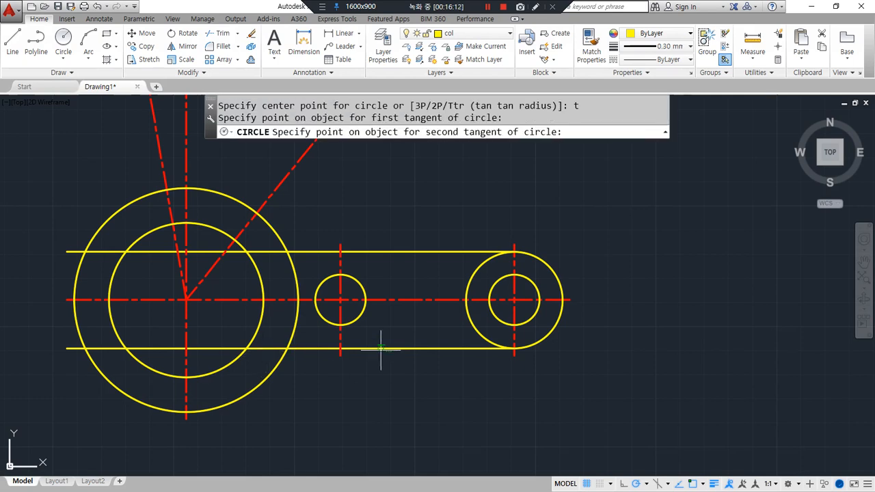
{"action": "left_click", "coordinate": [250, 388]}
{"action": "type", "text": "32"}
{"action": "key", "text": "Return"}
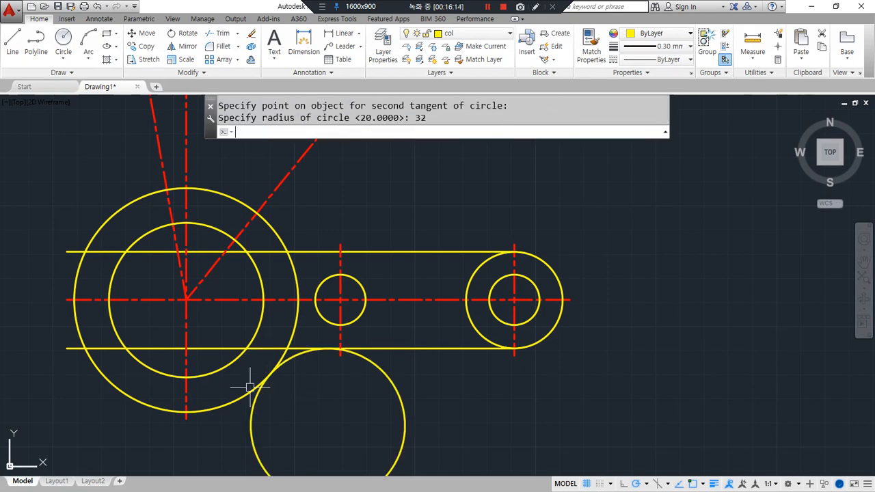
Trim the lower radius 32 circle to the fillet arc between the large outer circle and the lower edge.
{"action": "mouse_move", "coordinate": [244, 385]}
{"action": "middle_mouse_down"}
{"action": "mouse_move", "coordinate": [280, 363]}
{"action": "mouse_move", "coordinate": [303, 312]}
{"action": "middle_mouse_up"}
{"action": "type", "text": "tr"}
{"action": "key", "text": "Return"}
{"action": "left_click", "coordinate": [283, 300]}
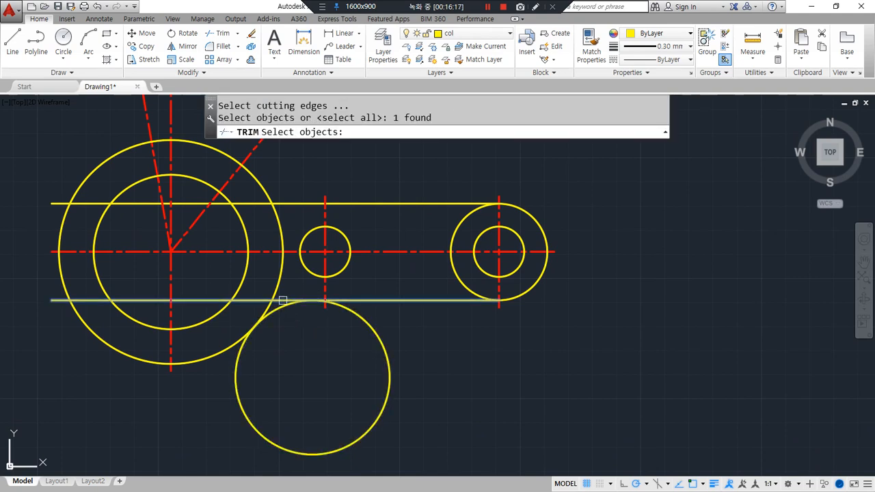
{"action": "left_click", "coordinate": [211, 351]}
{"action": "key", "text": "Return"}
{"action": "left_click", "coordinate": [234, 385]}
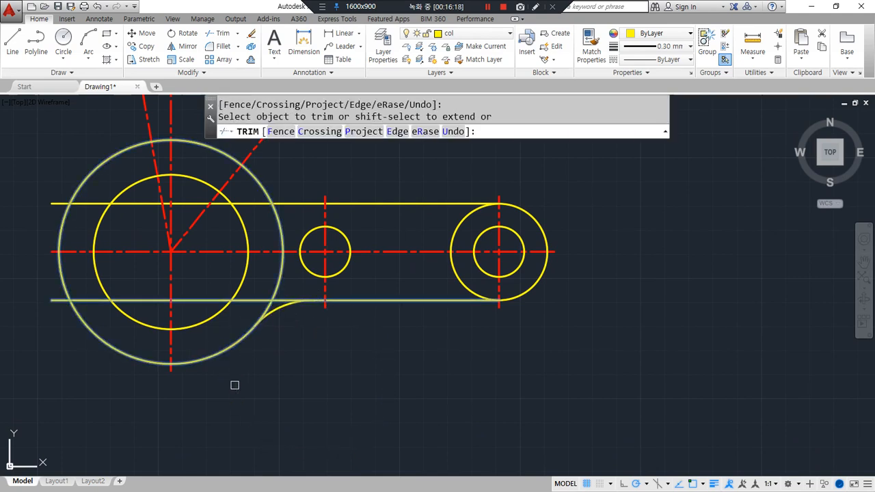
{"action": "key", "text": "Return"}
Trim the arm's lower edge left of the lower fillet arc.
{"action": "key", "text": "Return"}
{"action": "key", "text": "Return"}
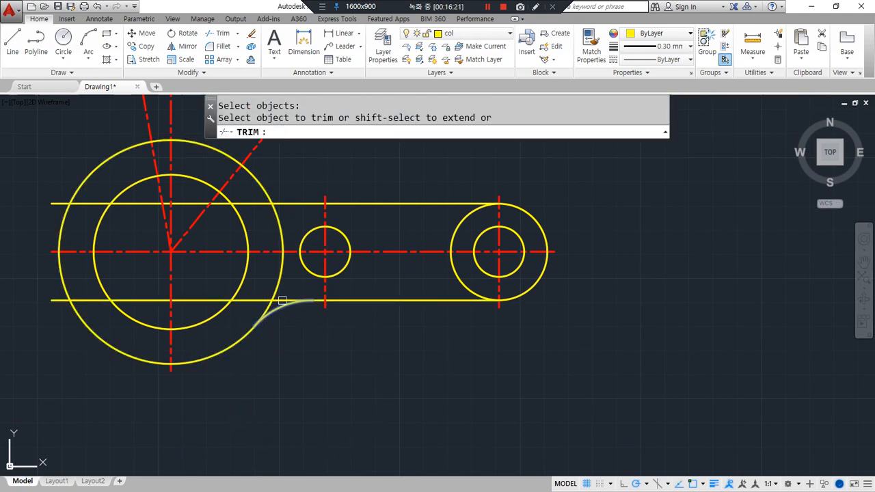
{"action": "left_click", "coordinate": [274, 301]}
{"action": "key", "text": "Return"}
Draw a radius 32 circle tangent to the large outer circle and the arm's upper edge.
{"action": "middle_click_drag", "start_coordinate": [297, 274], "coordinate": [283, 356]}
{"action": "type", "text": "c"}
{"action": "key", "text": "Return"}
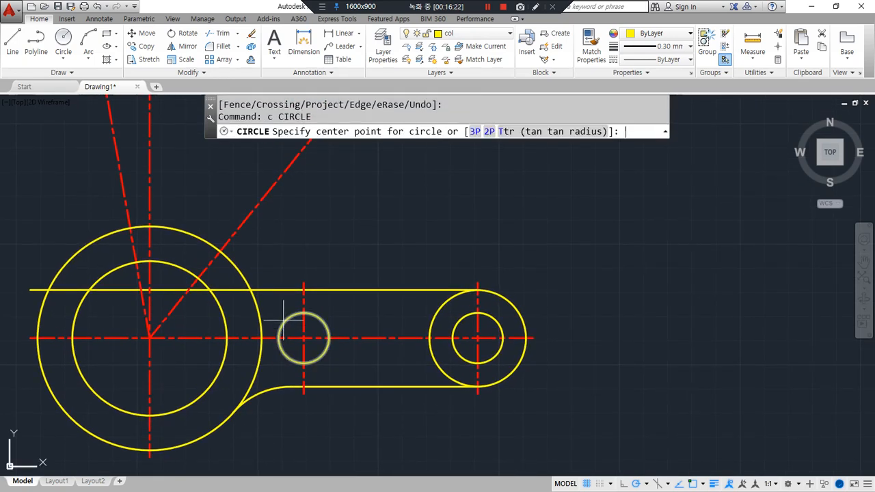
{"action": "type", "text": "t"}
{"action": "key", "text": "Return"}
{"action": "left_click", "coordinate": [239, 271]}
{"action": "left_click", "coordinate": [337, 290]}
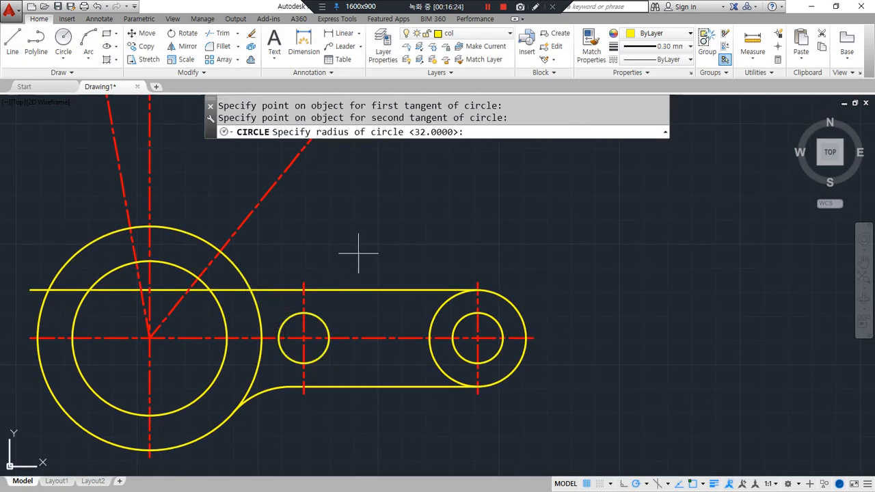
{"action": "type", "text": "32"}
{"action": "key", "text": "Return"}
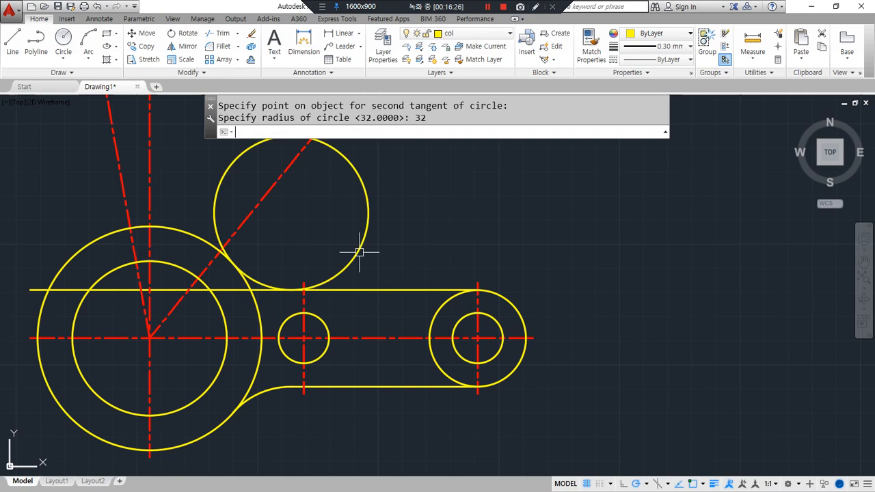
Trim the upper radius 32 circle to a fillet arc with the upper edge left of it, and erase the leftover edge piece.
{"action": "type", "text": "tr"}
{"action": "key", "text": "Return"}
{"action": "left_click", "coordinate": [272, 275]}
{"action": "left_click", "coordinate": [235, 299]}
{"action": "key", "text": "Return"}
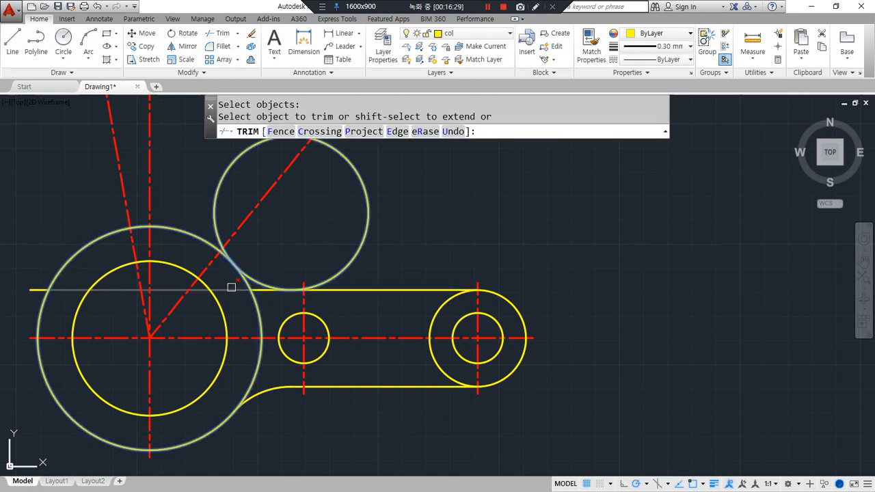
{"action": "left_click", "coordinate": [231, 290]}
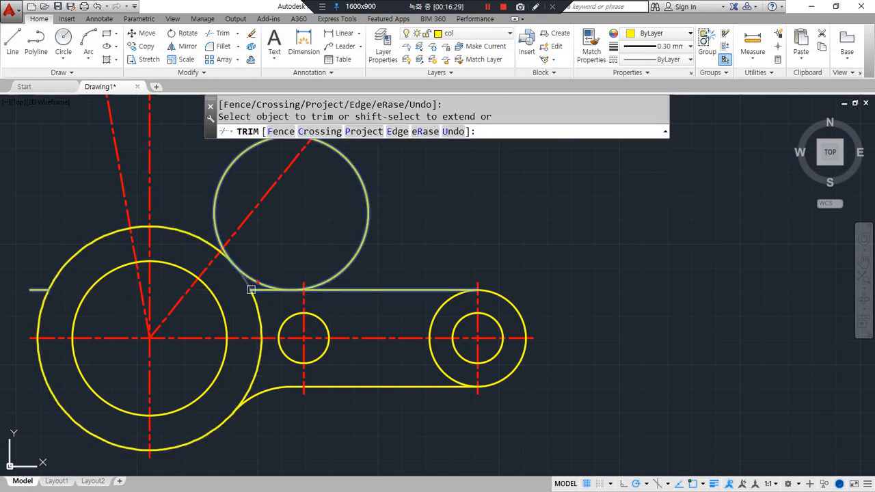
{"action": "left_click", "coordinate": [363, 251]}
{"action": "key", "text": "Return"}
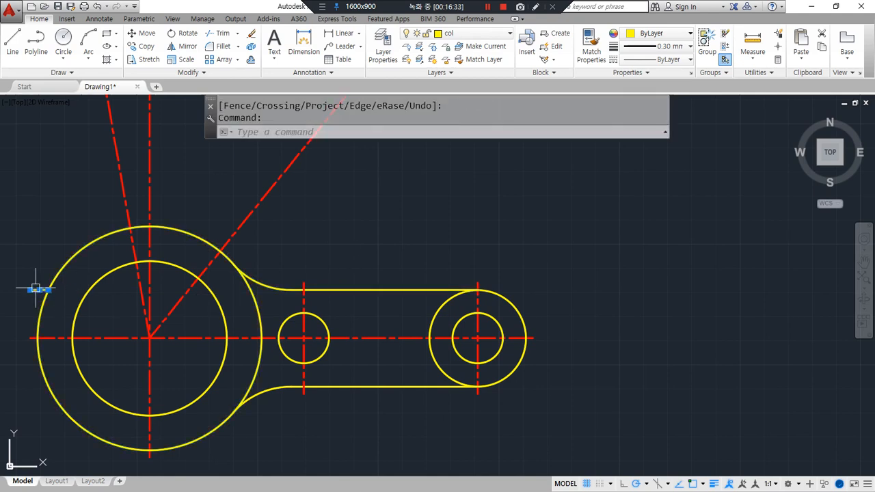
{"action": "type", "text": "e"}
{"action": "key", "text": "Return"}
Trim the inner half of the arm's end circle to leave a rounded right end.
{"action": "middle_click_drag", "start_coordinate": [250, 347], "coordinate": [313, 358]}
{"action": "type", "text": "tr"}
{"action": "key", "text": "Return"}
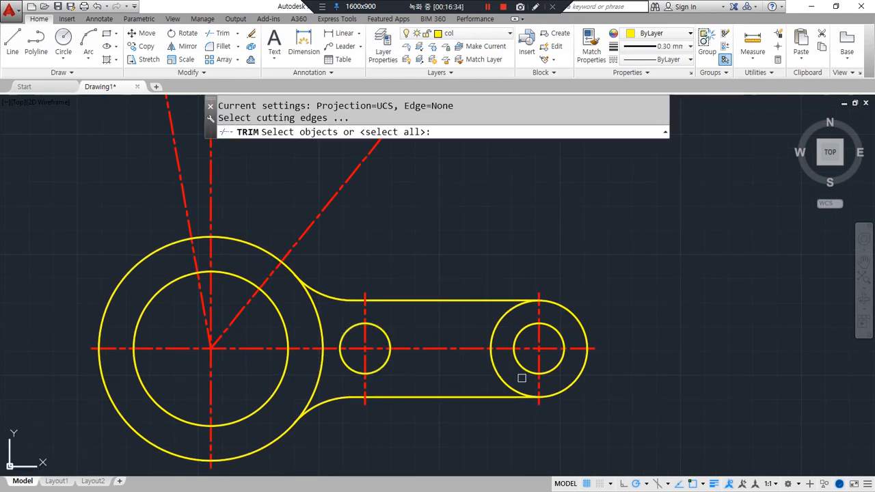
{"action": "key", "text": "Return"}
{"action": "left_click", "coordinate": [504, 381]}
{"action": "left_click", "coordinate": [496, 328]}
{"action": "key", "text": "Return"}
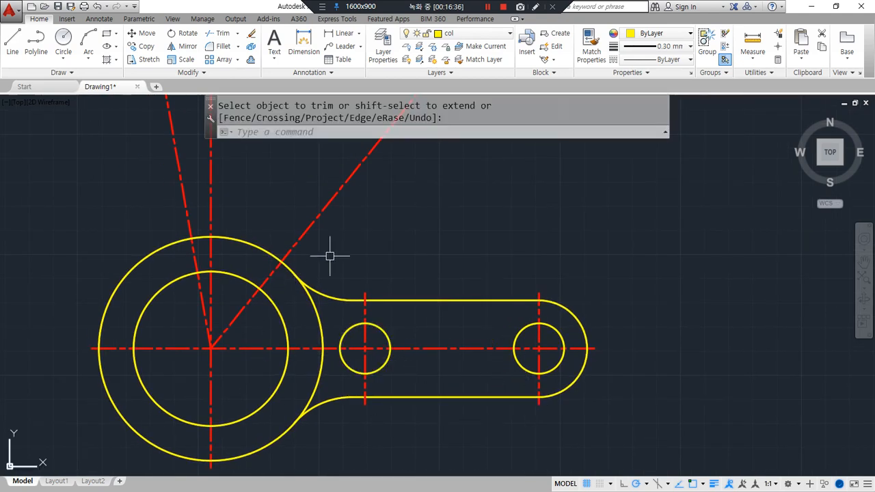
Offset the horizontal centre line by 10.4 both upward and downward.
{"action": "type", "text": "o"}
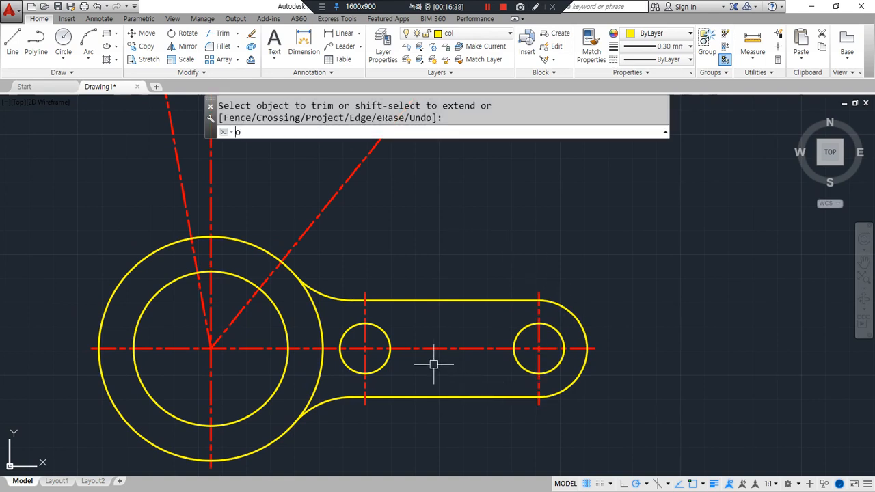
{"action": "key", "text": "Return"}
{"action": "type", "text": "10.4"}
{"action": "key", "text": "Return"}
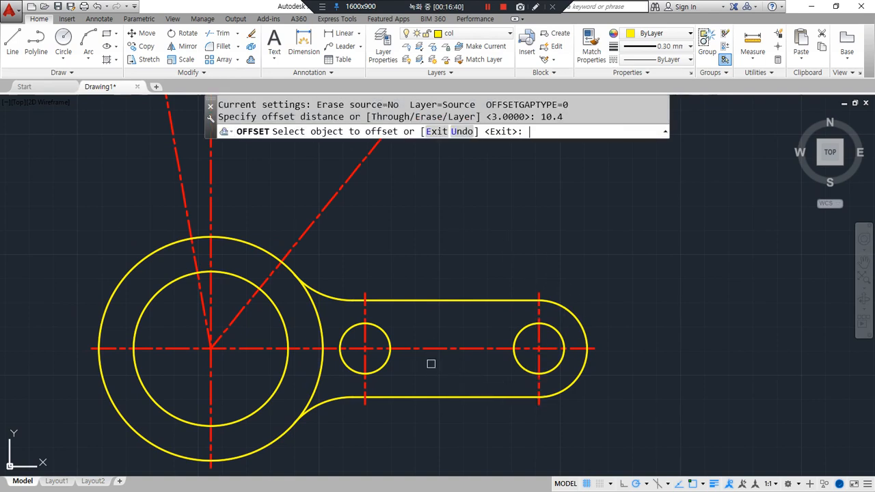
{"action": "left_click", "coordinate": [466, 348]}
{"action": "left_click", "coordinate": [465, 336]}
{"action": "left_click", "coordinate": [456, 348]}
{"action": "left_click", "coordinate": [453, 364]}
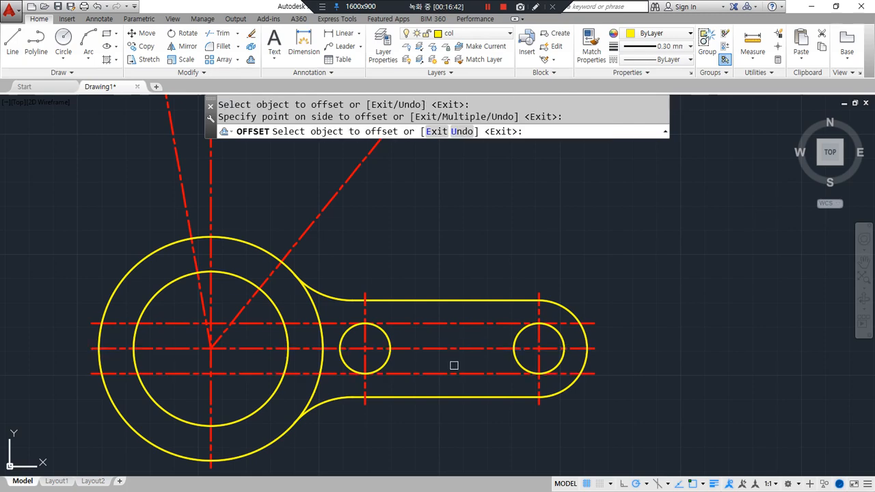
{"action": "key", "text": "Return"}
{"action": "type", "text": "tr"}
{"action": "key", "text": "Return"}
{"action": "key", "text": "Escape"}
Match the properties of the middle small circle onto the two offset horizontal lines.
{"action": "type", "text": "ma"}
{"action": "key", "text": "Return"}
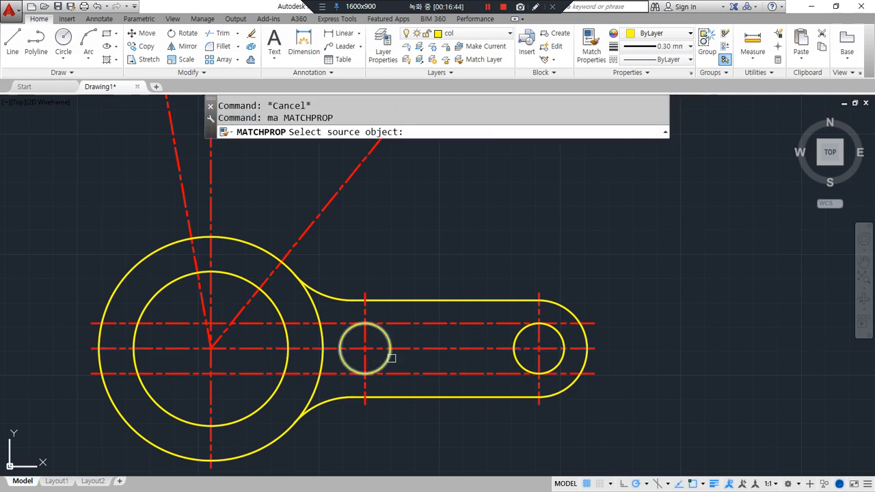
{"action": "left_click", "coordinate": [390, 358]}
{"action": "left_click", "coordinate": [406, 373]}
{"action": "left_click", "coordinate": [422, 328]}
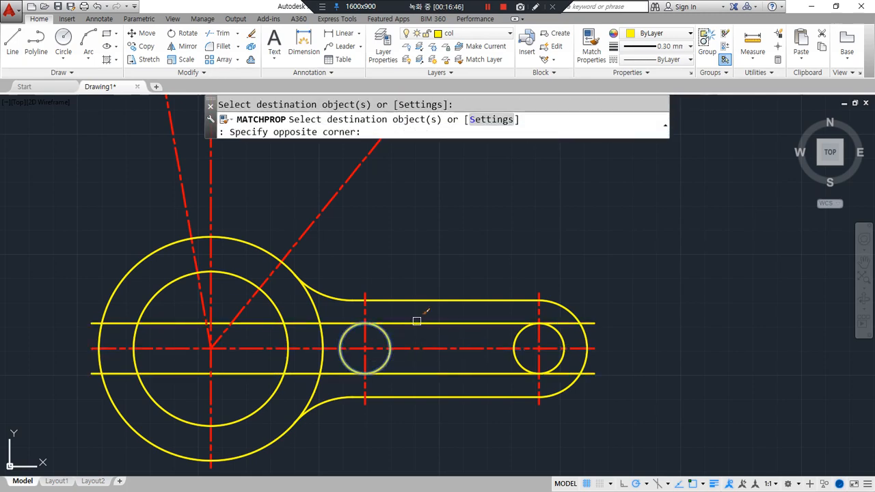
{"action": "left_click", "coordinate": [416, 313]}
{"action": "key", "text": "Return"}
Trim the two offset lines beyond the small circles so they only span the slot.
{"action": "type", "text": "tr"}
{"action": "key", "text": "Return"}
{"action": "left_click", "coordinate": [381, 333]}
{"action": "left_click", "coordinate": [516, 337]}
{"action": "key", "text": "Return"}
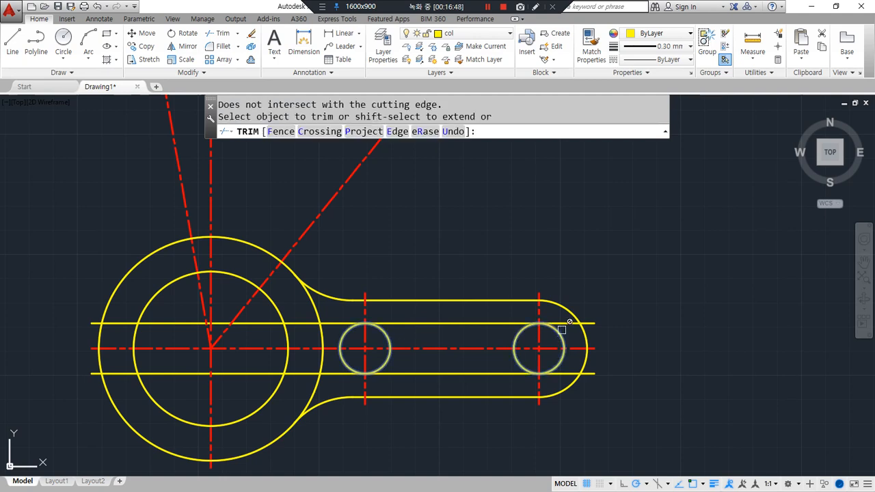
{"action": "left_click", "coordinate": [564, 325]}
{"action": "left_click", "coordinate": [331, 373]}
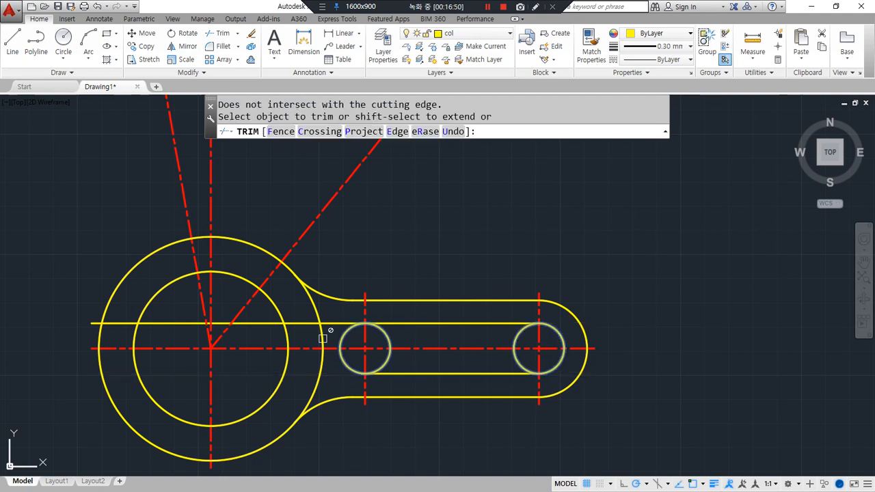
{"action": "left_click", "coordinate": [324, 319]}
{"action": "left_click", "coordinate": [330, 324]}
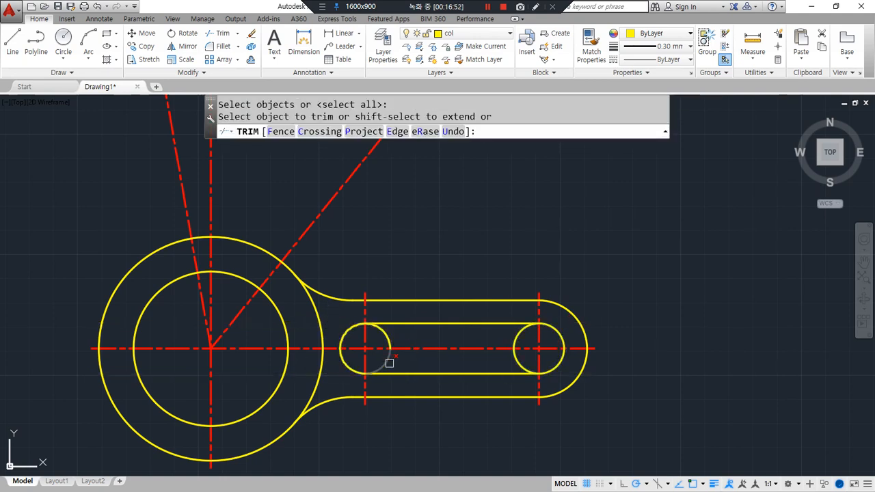
Trim the inner halves of the two small circles to complete the arm's slot outline.
{"action": "left_click", "coordinate": [389, 336]}
{"action": "left_click", "coordinate": [513, 339]}
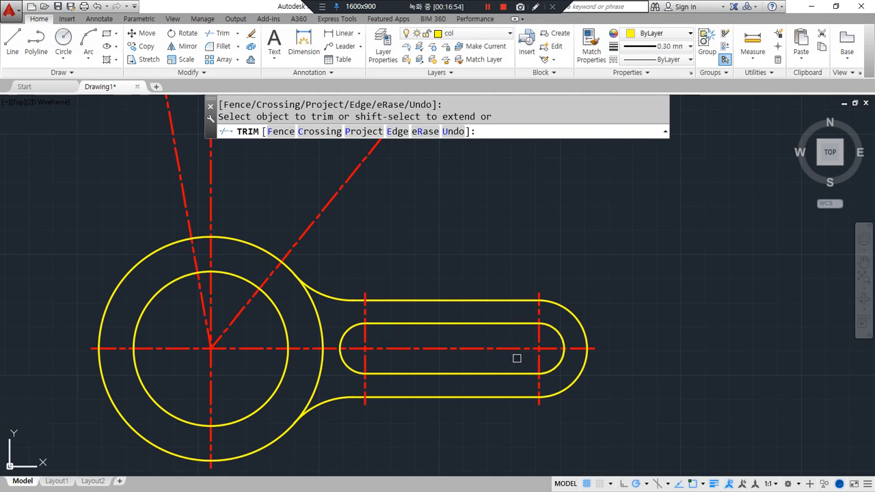
{"action": "key", "text": "space"}
{"action": "middle_click_drag", "start_coordinate": [476, 394], "coordinate": [473, 390]}
{"action": "middle_click_drag", "start_coordinate": [341, 324], "coordinate": [393, 355]}
{"action": "key", "text": "ctrl+2"}
{"action": "mouse_move", "coordinate": [143, 186]}
{"action": "left_mouse_down"}
{"action": "mouse_move", "coordinate": [234, 166]}
{"action": "mouse_move", "coordinate": [176, 171]}
{"action": "mouse_move", "coordinate": [430, 238]}
{"action": "left_mouse_up"}
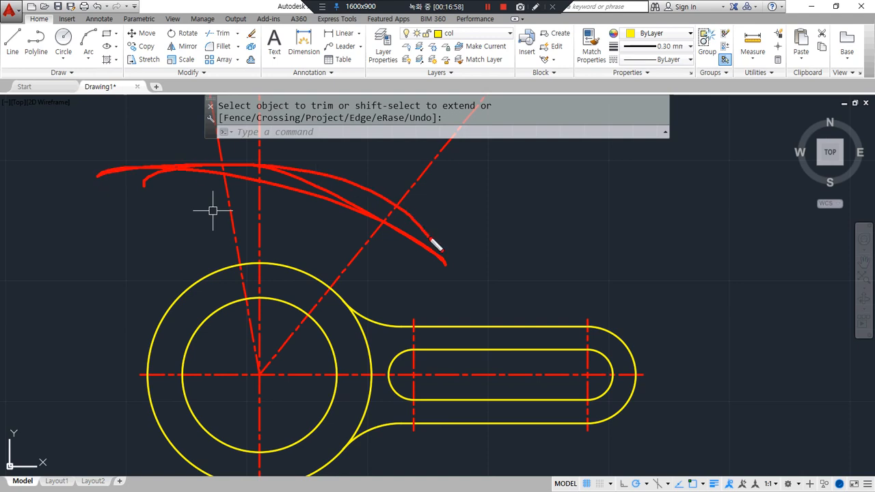
{"action": "key", "text": "ctrl+2"}
Draw a radius 80 circle centred on the large concentric circles.
{"action": "type", "text": "c"}
{"action": "key", "text": "space"}
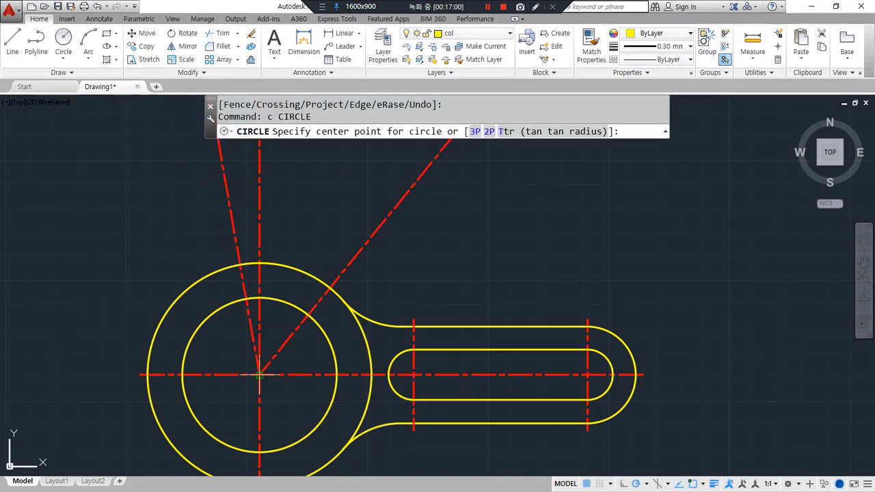
{"action": "left_click", "coordinate": [259, 375]}
{"action": "type", "text": "80"}
{"action": "key", "text": "Return"}
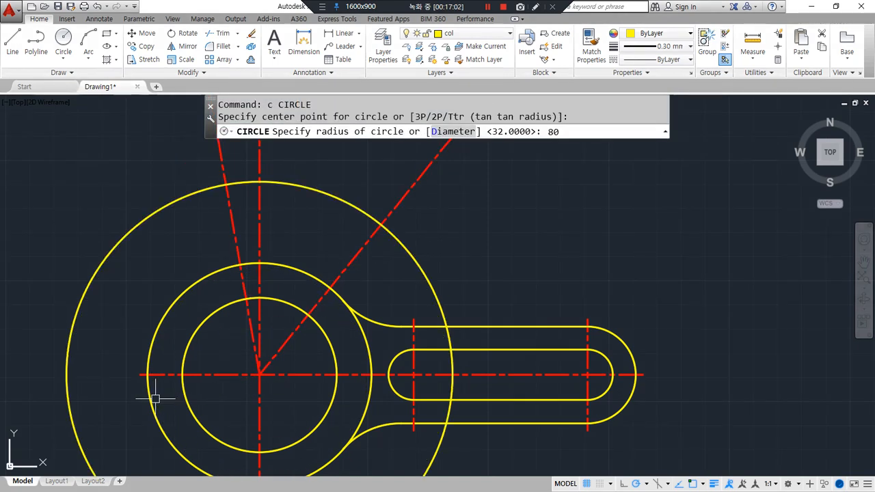
{"action": "type", "text": "m"}
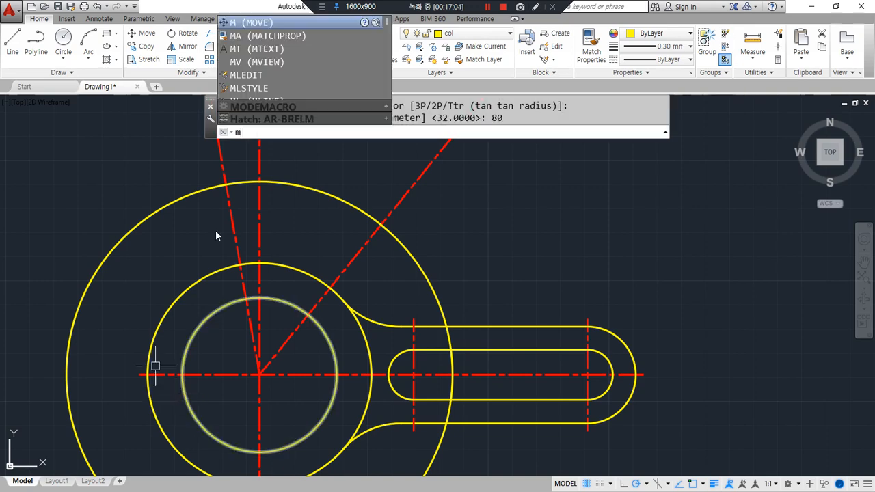
{"action": "key", "text": "space"}
{"action": "left_click", "coordinate": [229, 211]}
{"action": "left_click", "coordinate": [202, 192]}
{"action": "key", "text": "Escape"}
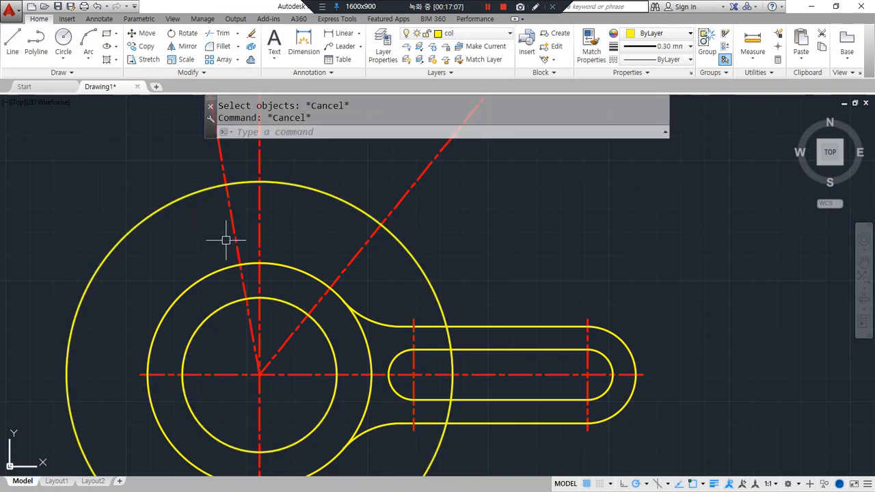
Match the properties of the left angled centre line onto the radius 80 circle.
{"action": "type", "text": "ma"}
{"action": "key", "text": "space"}
{"action": "left_click", "coordinate": [231, 225]}
{"action": "left_click", "coordinate": [198, 194]}
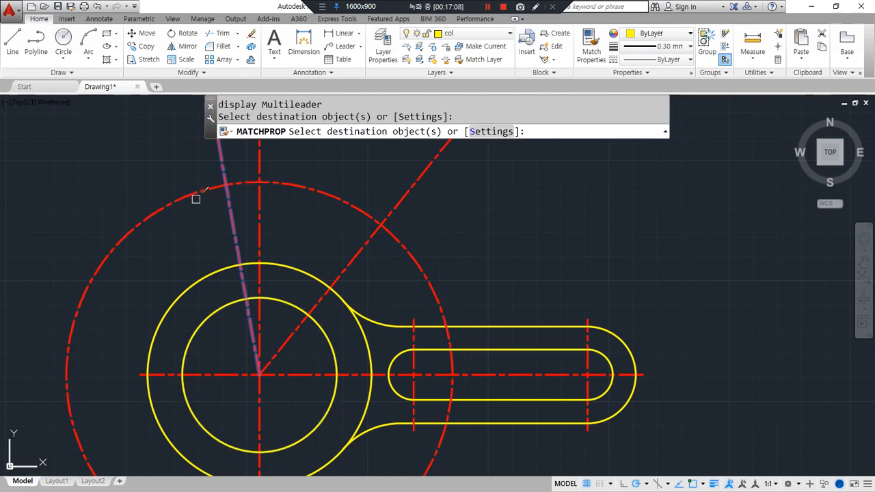
Draw a radius 7.2 circle where the left angled centre line crosses the radius 80 centre-line circle.
{"action": "type", "text": "c"}
{"action": "key", "text": "space"}
{"action": "left_click", "coordinate": [225, 184]}
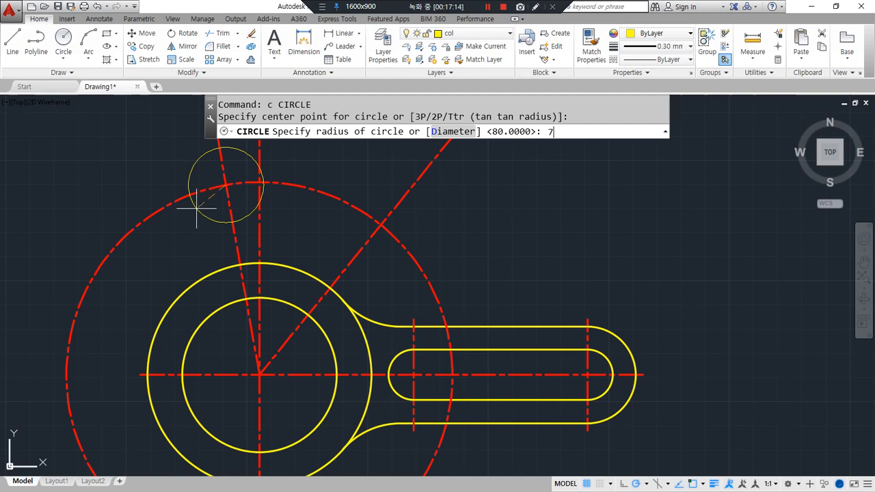
{"action": "type", "text": "7.2"}
{"action": "key", "text": "Return"}
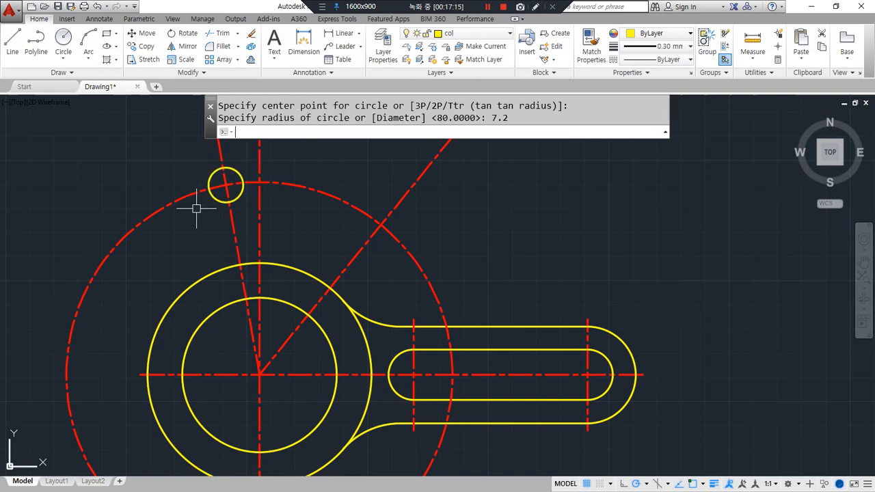
Offset the large outer circle outward by 3 as a trimming boundary.
{"action": "type", "text": "o"}
{"action": "key", "text": "space"}
{"action": "type", "text": "3"}
{"action": "key", "text": "Return"}
{"action": "left_click", "coordinate": [276, 261]}
{"action": "left_click", "coordinate": [286, 243]}
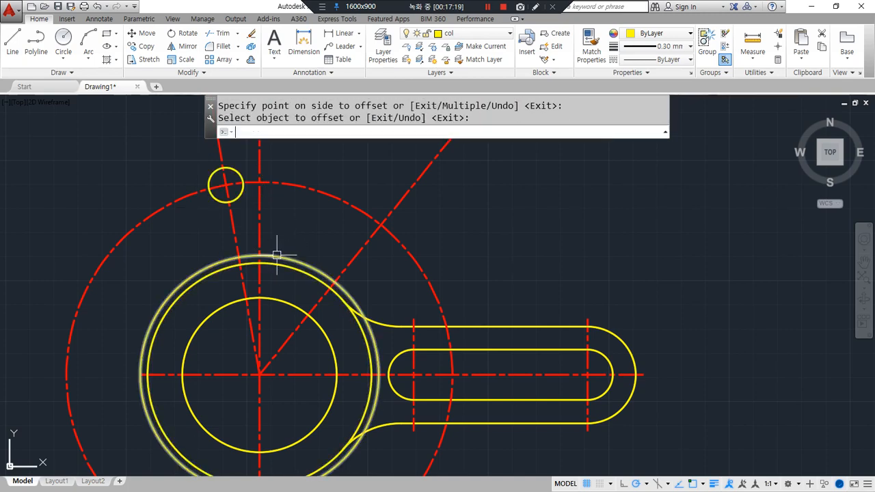
Trim the vertical centre line above the offset boundary circle and erase that boundary circle.
{"action": "type", "text": "tr"}
{"action": "key", "text": "space"}
{"action": "left_click", "coordinate": [277, 255]}
{"action": "key", "text": "space"}
{"action": "left_click", "coordinate": [262, 241]}
{"action": "key", "text": "space"}
{"action": "left_click", "coordinate": [286, 257]}
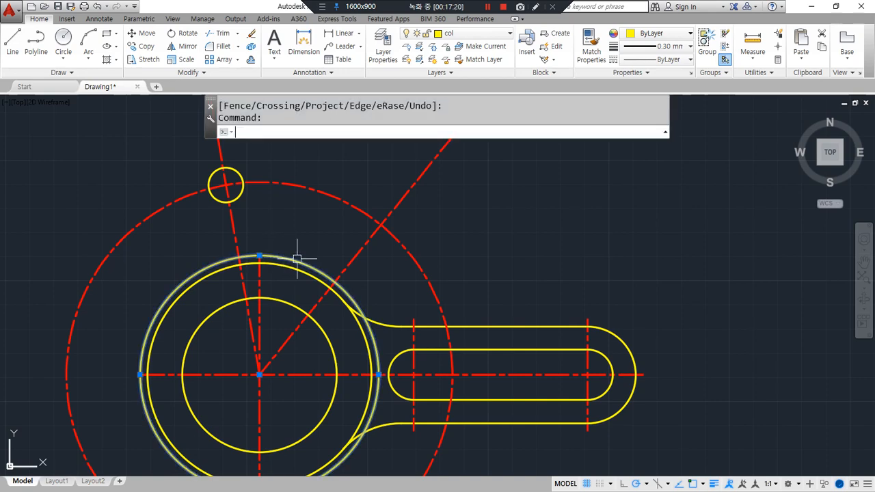
{"action": "key", "text": "Delete"}
Draw a radius 7.2 circle where the right angled centre line crosses the radius 80 centre-line circle.
{"action": "type", "text": "c"}
{"action": "key", "text": "space"}
{"action": "left_click", "coordinate": [383, 225]}
{"action": "key", "text": "Return"}
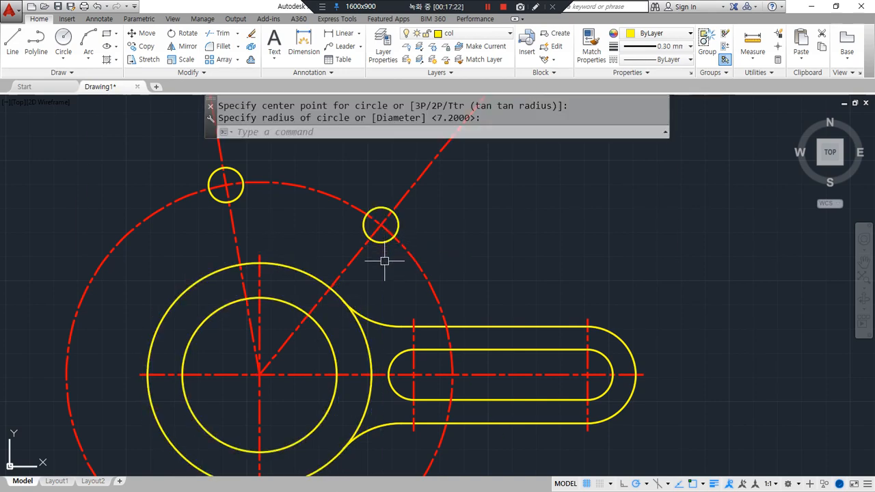
Draw radius 16 circles concentric with both radius 7.2 circles on the radius 80 centre-line circle.
{"action": "type", "text": "c"}
{"action": "key", "text": "space"}
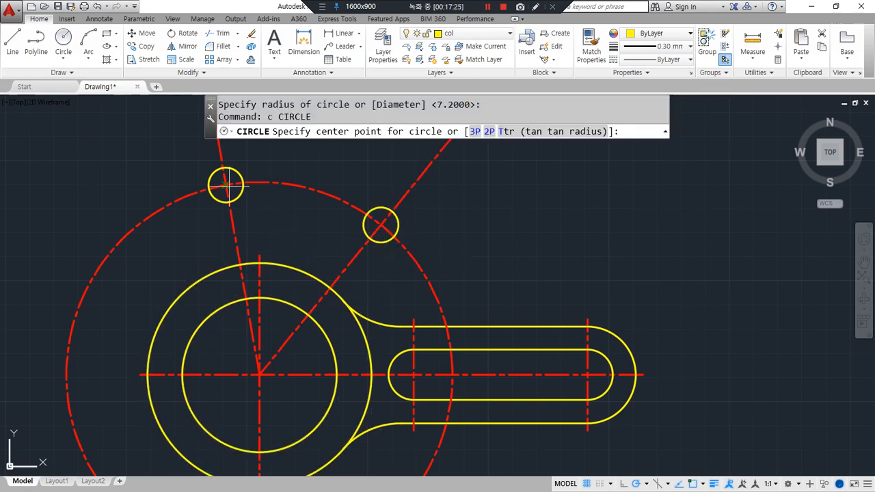
{"action": "left_click", "coordinate": [226, 185]}
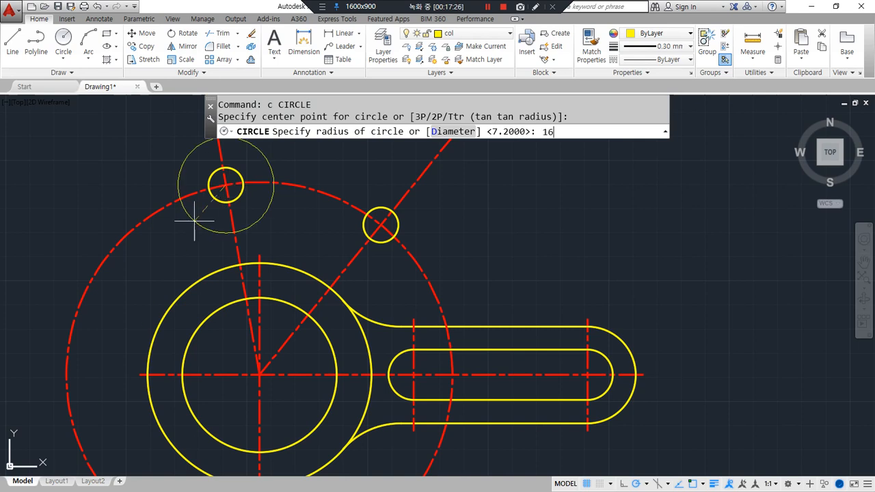
{"action": "key", "text": "Return"}
{"action": "key", "text": "space"}
{"action": "left_click", "coordinate": [376, 234]}
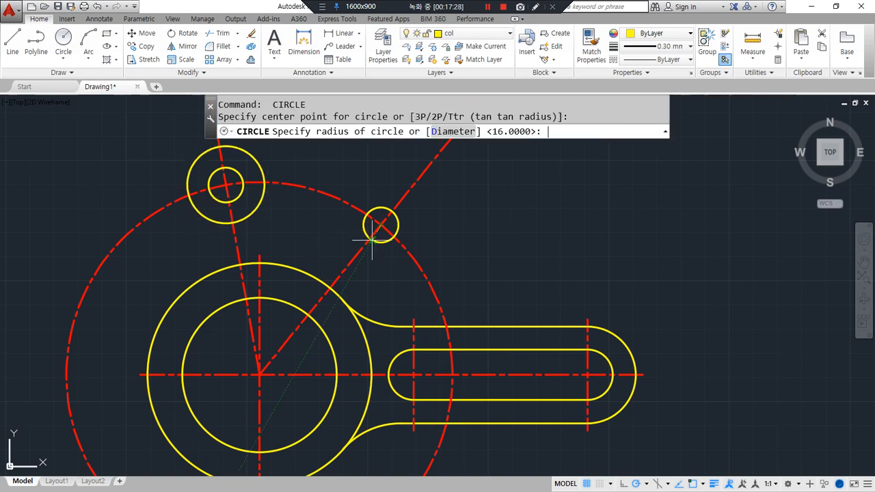
{"action": "key", "text": "Return"}
Offset both radius 16 circles outward by 3 as trimming boundaries.
{"action": "key", "text": "Return"}
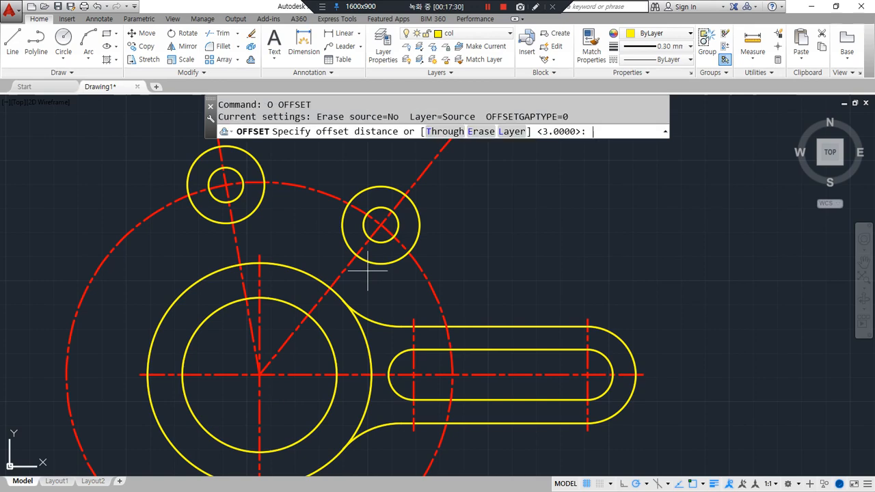
{"action": "type", "text": "3"}
{"action": "key", "text": "Return"}
{"action": "left_click", "coordinate": [370, 262]}
{"action": "left_click", "coordinate": [352, 280]}
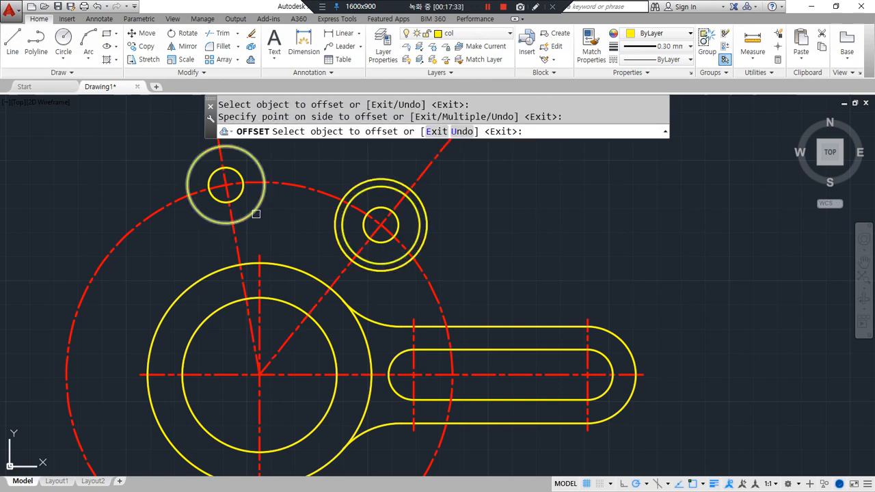
{"action": "left_click", "coordinate": [225, 223]}
{"action": "left_click", "coordinate": [275, 225]}
{"action": "key", "text": "Return"}
Trim the radius 80 centre-line circle and both angled centre lines outside the two offset boundary circles, keeping the arc between them.
{"action": "type", "text": "tr"}
{"action": "key", "text": "Return"}
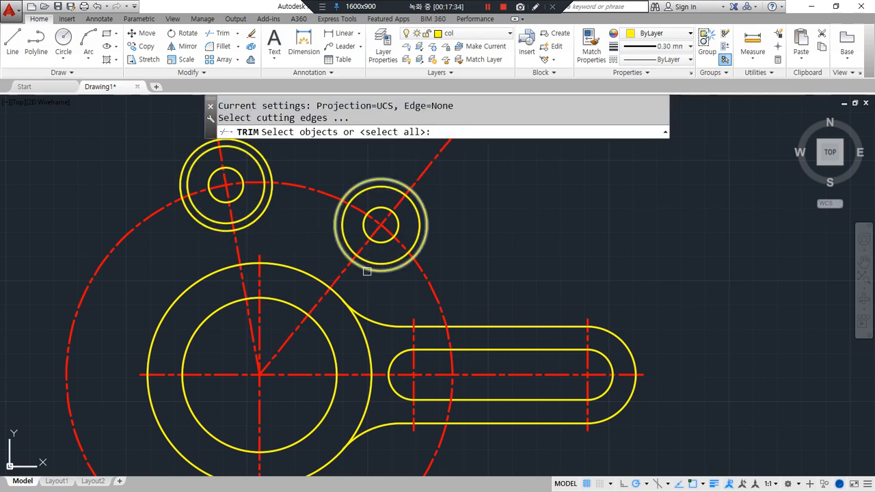
{"action": "left_click", "coordinate": [365, 269]}
{"action": "left_click", "coordinate": [254, 220]}
{"action": "key", "text": "Return"}
{"action": "left_click", "coordinate": [141, 209]}
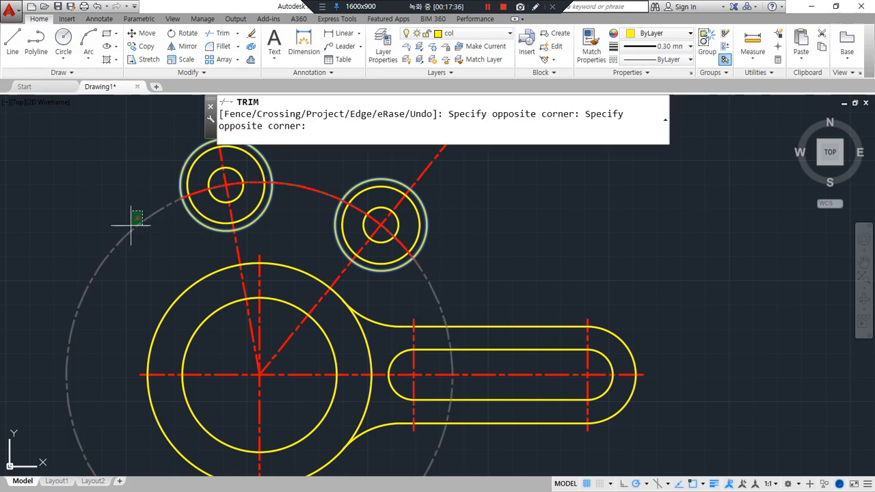
{"action": "left_click", "coordinate": [127, 226]}
{"action": "mouse_move", "coordinate": [280, 182]}
{"action": "middle_mouse_down"}
{"action": "mouse_move", "coordinate": [235, 281]}
{"action": "mouse_move", "coordinate": [235, 256]}
{"action": "middle_mouse_up"}
{"action": "left_click", "coordinate": [388, 261]}
{"action": "left_click", "coordinate": [165, 207]}
{"action": "key", "text": "Return"}
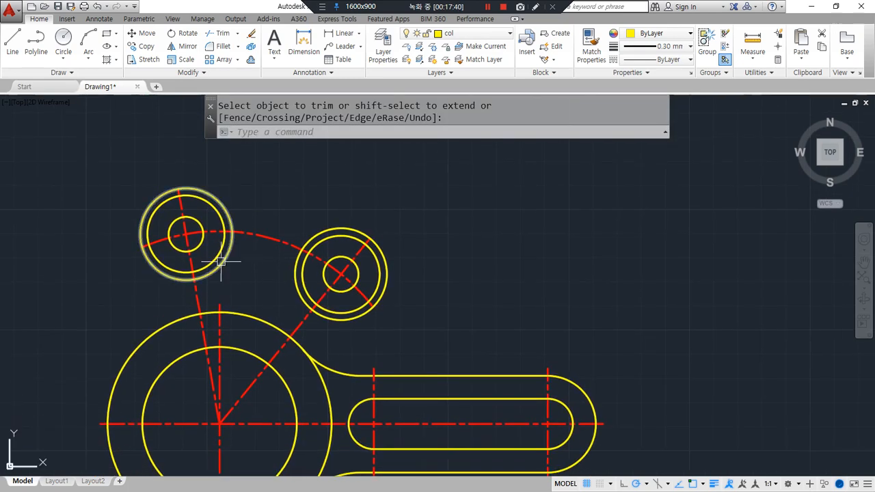
Erase the two offset boundary circles around the radius 16 circles.
{"action": "left_click", "coordinate": [224, 258]}
{"action": "left_click", "coordinate": [299, 296]}
{"action": "type", "text": "e"}
{"action": "key", "text": "Return"}
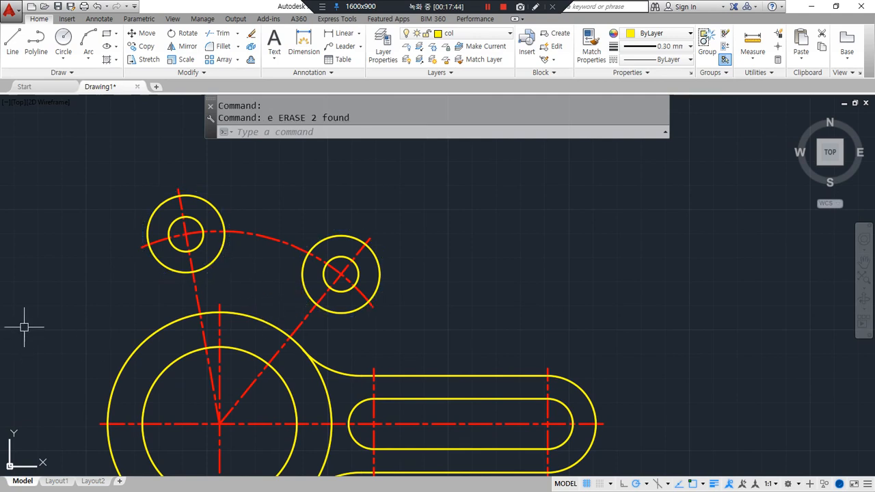
{"action": "middle_click_drag", "start_coordinate": [239, 252], "coordinate": [253, 244]}
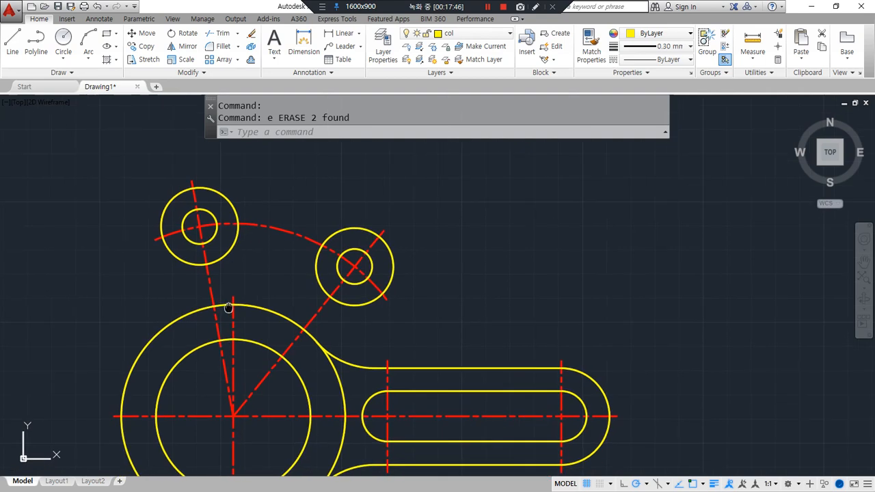
{"action": "mouse_move", "coordinate": [260, 281]}
{"action": "left_mouse_down"}
{"action": "mouse_move", "coordinate": [197, 280]}
{"action": "mouse_move", "coordinate": [434, 235]}
{"action": "mouse_move", "coordinate": [272, 327]}
{"action": "left_mouse_up"}
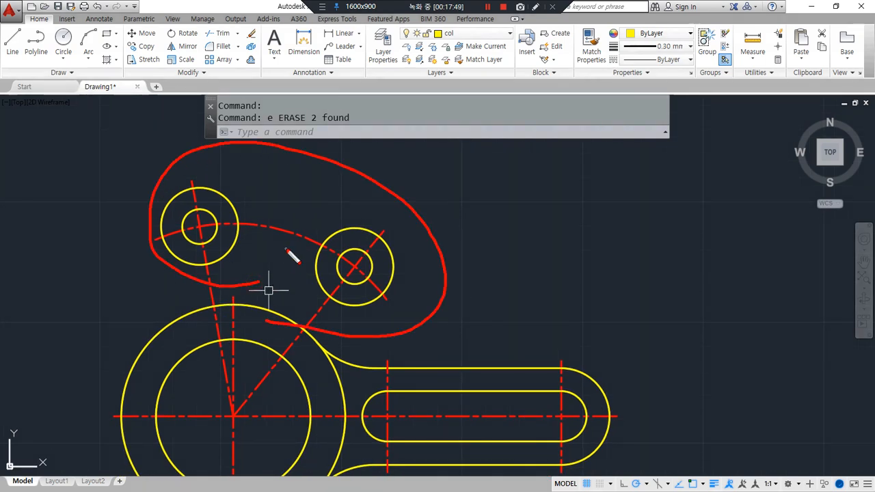
{"action": "left_click_drag", "start_coordinate": [286, 249], "coordinate": [288, 238]}
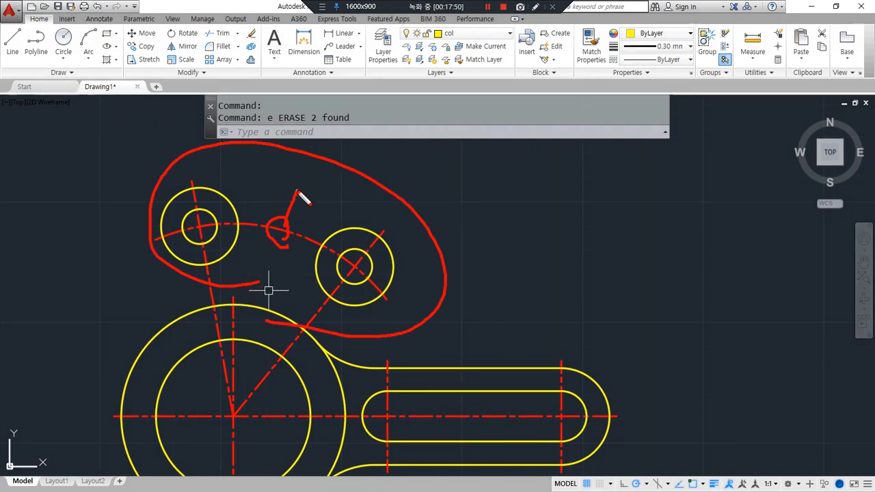
Offset the radius 80 centre-line arc by 7.2 to both its outer and inner side.
{"action": "scroll", "coordinate": [278, 201], "scroll_direction": "up", "scroll_amount": 6}
{"action": "scroll", "coordinate": [278, 244], "scroll_direction": "down", "scroll_amount": 4}
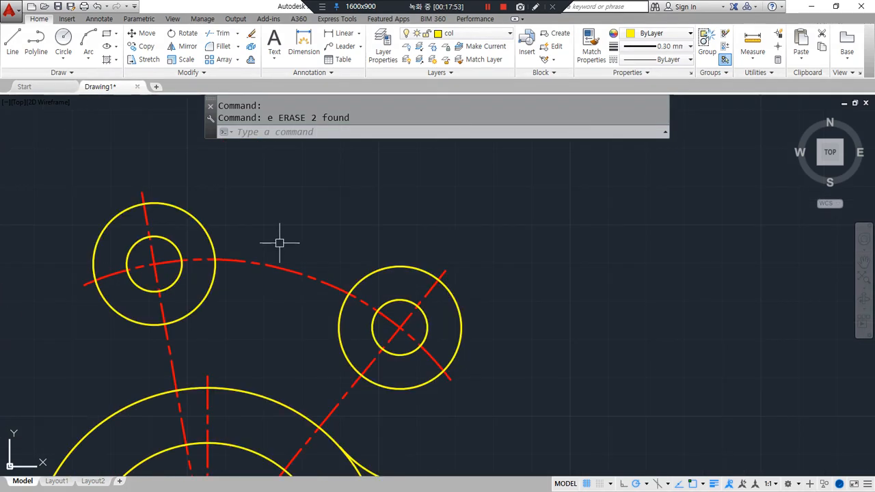
{"action": "middle_click_drag", "start_coordinate": [278, 245], "coordinate": [330, 244]}
{"action": "type", "text": "o"}
{"action": "key", "text": "Return"}
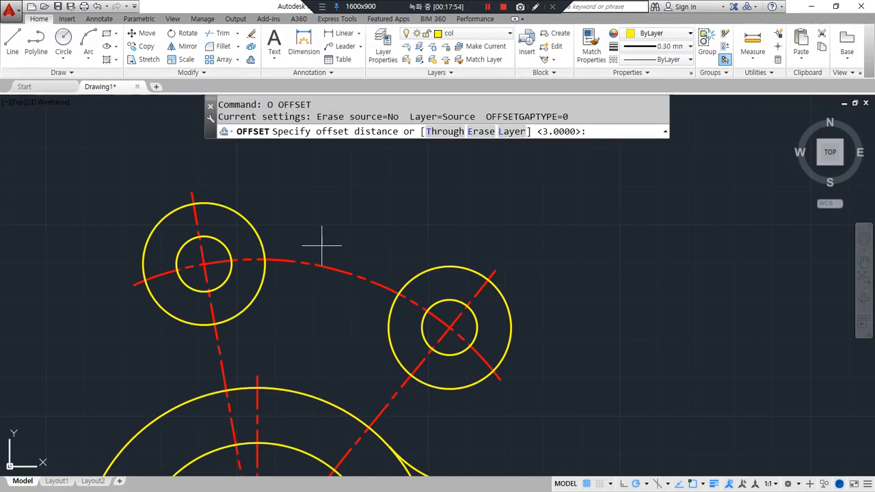
{"action": "type", "text": "7.2"}
{"action": "key", "text": "Return"}
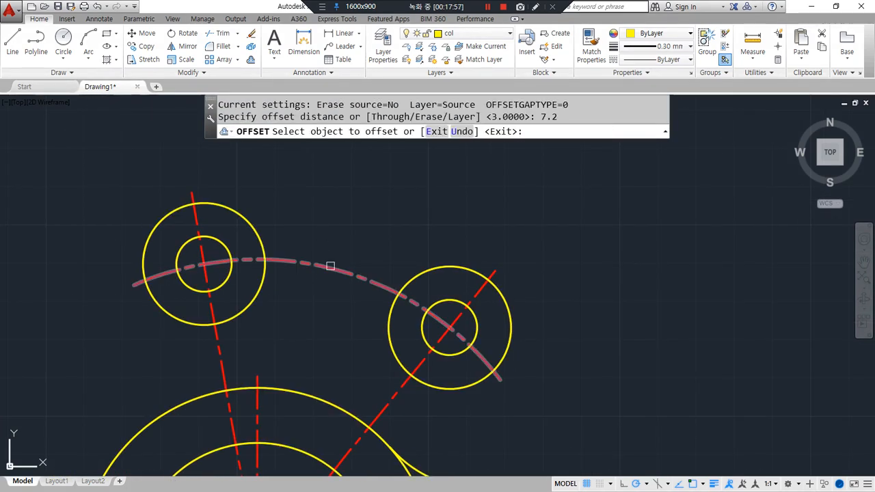
{"action": "left_click", "coordinate": [330, 262]}
{"action": "left_click", "coordinate": [337, 244]}
{"action": "left_click", "coordinate": [325, 269]}
{"action": "left_click", "coordinate": [308, 313]}
{"action": "key", "text": "Return"}
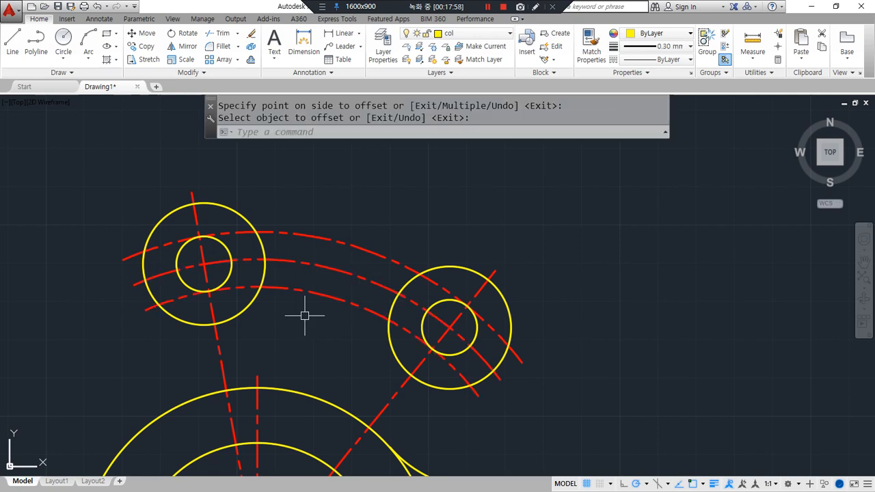
{"action": "type", "text": "tr"}
{"action": "key", "text": "Return"}
{"action": "key", "text": "Escape"}
{"action": "key", "text": "Escape"}
Match the properties of the left radius 7.2 circle onto both arcs offset by 7.2.
{"action": "type", "text": "ma"}
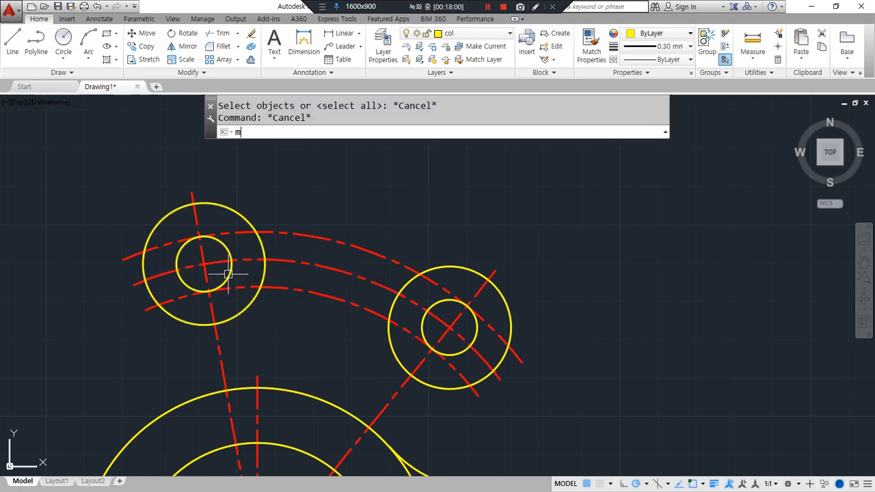
{"action": "key", "text": "Return"}
{"action": "left_click", "coordinate": [227, 274]}
{"action": "left_click", "coordinate": [309, 290]}
{"action": "left_click", "coordinate": [349, 235]}
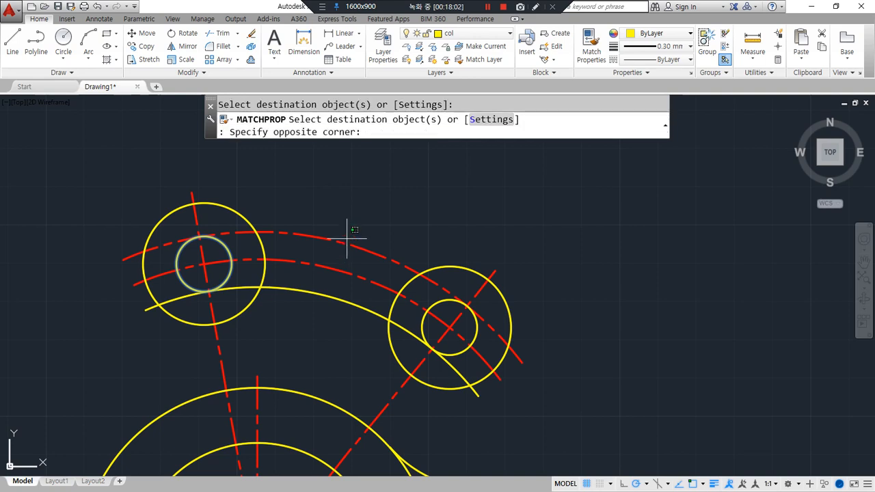
{"action": "left_click", "coordinate": [322, 238]}
{"action": "key", "text": "Return"}
Trim the overhanging ends of both inner slot arcs, using the two radius 7.2 circles as cutting edges.
{"action": "type", "text": "tr"}
{"action": "key", "text": "Return"}
{"action": "left_click", "coordinate": [230, 254]}
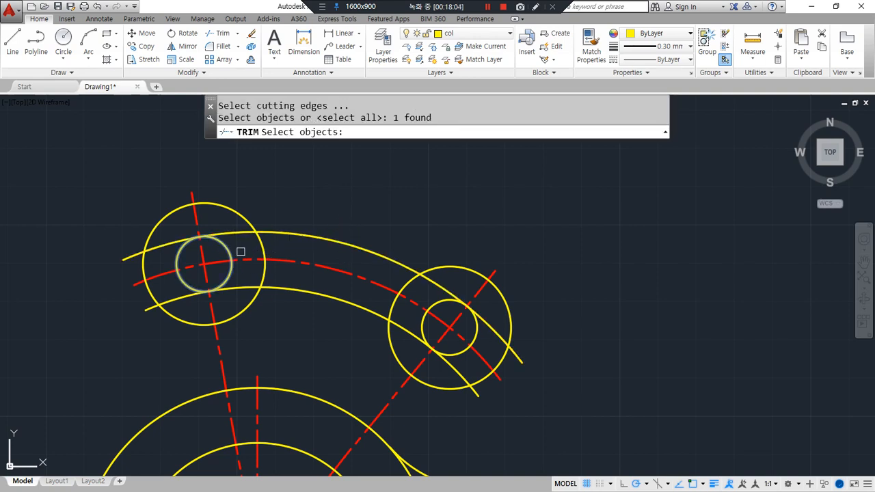
{"action": "left_click", "coordinate": [434, 304]}
{"action": "key", "text": "Return"}
{"action": "left_click", "coordinate": [489, 331]}
{"action": "left_click", "coordinate": [457, 369]}
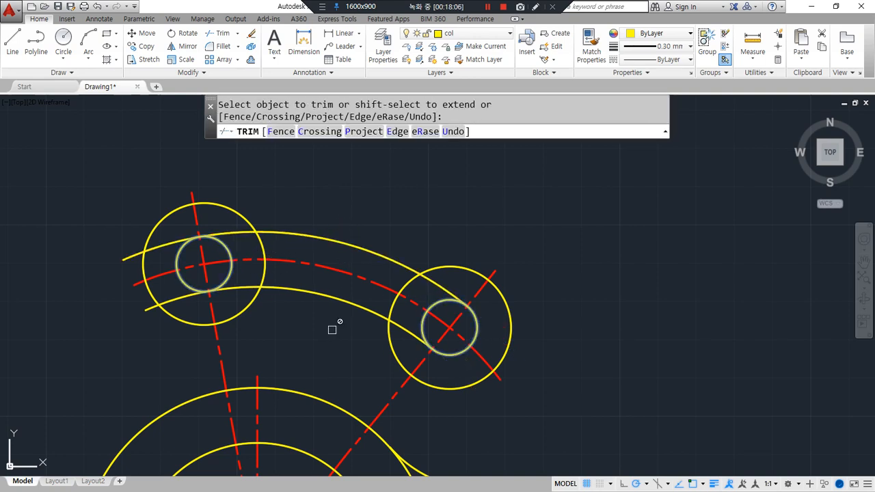
{"action": "left_click", "coordinate": [175, 299]}
{"action": "left_click", "coordinate": [164, 246]}
{"action": "left_click", "coordinate": [214, 247]}
{"action": "key", "text": "Return"}
Trim the inward-facing halves of both radius 7.2 circles to close the curved slot.
{"action": "key", "text": "Return"}
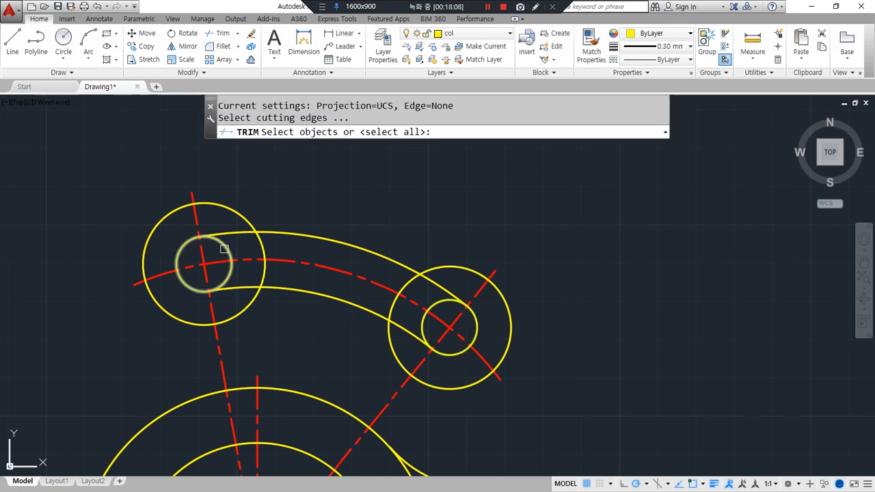
{"action": "key", "text": "Return"}
{"action": "left_click", "coordinate": [230, 276]}
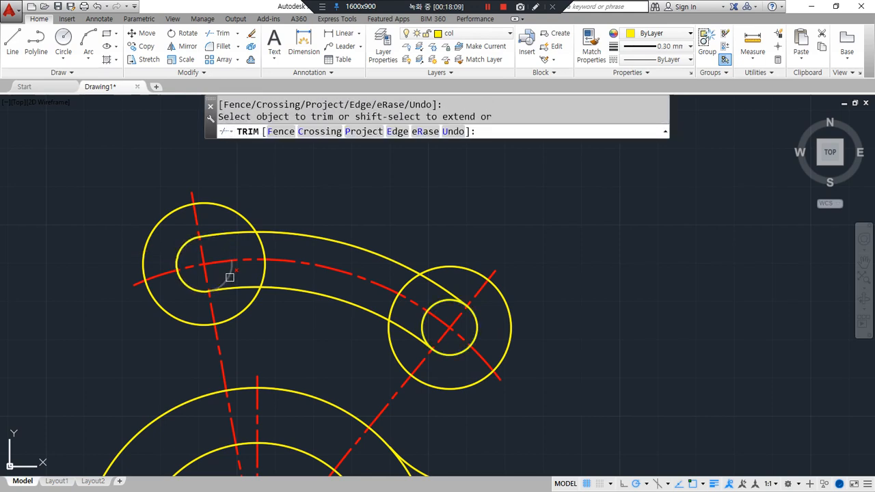
{"action": "left_click", "coordinate": [425, 330]}
{"action": "key", "text": "Return"}
Offset the radius 80 centre-line arc by 16 to both its outer and inner side.
{"action": "type", "text": "o"}
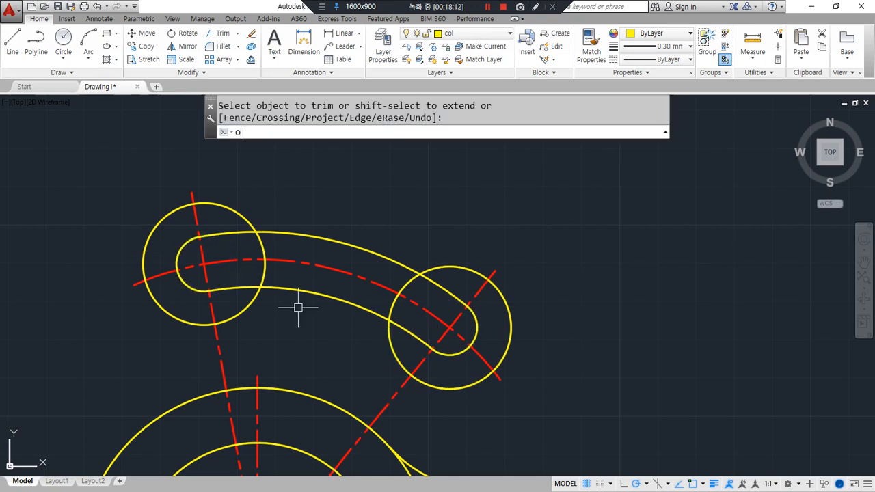
{"action": "key", "text": "Return"}
{"action": "type", "text": "16"}
{"action": "key", "text": "Return"}
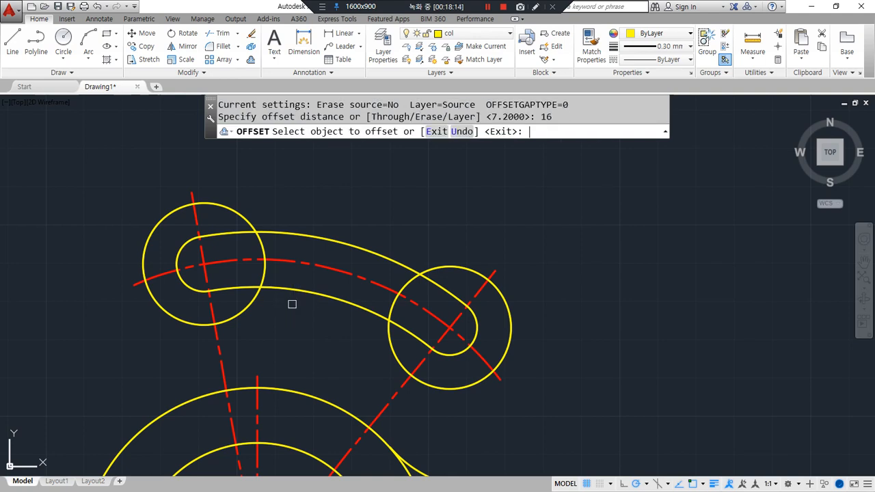
{"action": "left_click", "coordinate": [368, 286]}
{"action": "left_click", "coordinate": [390, 244]}
{"action": "left_click", "coordinate": [372, 275]}
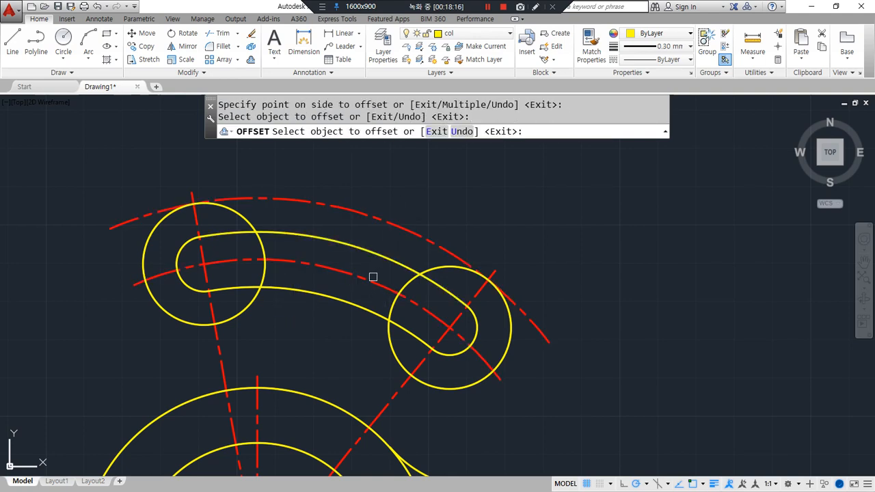
{"action": "left_click", "coordinate": [373, 279]}
{"action": "left_click", "coordinate": [335, 332]}
{"action": "key", "text": "Return"}
Match the properties of the yellow lower slot arc onto both arcs offset by 16.
{"action": "type", "text": "ma"}
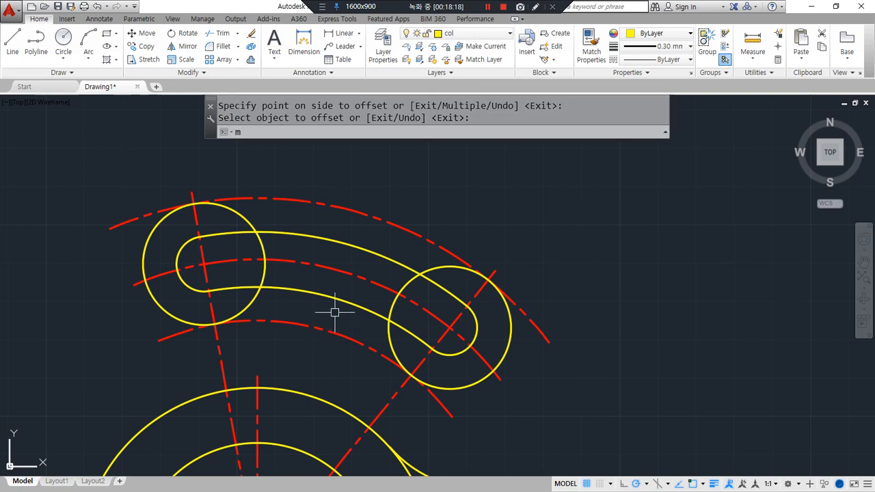
{"action": "key", "text": "Return"}
{"action": "left_click", "coordinate": [333, 298]}
{"action": "left_click", "coordinate": [321, 325]}
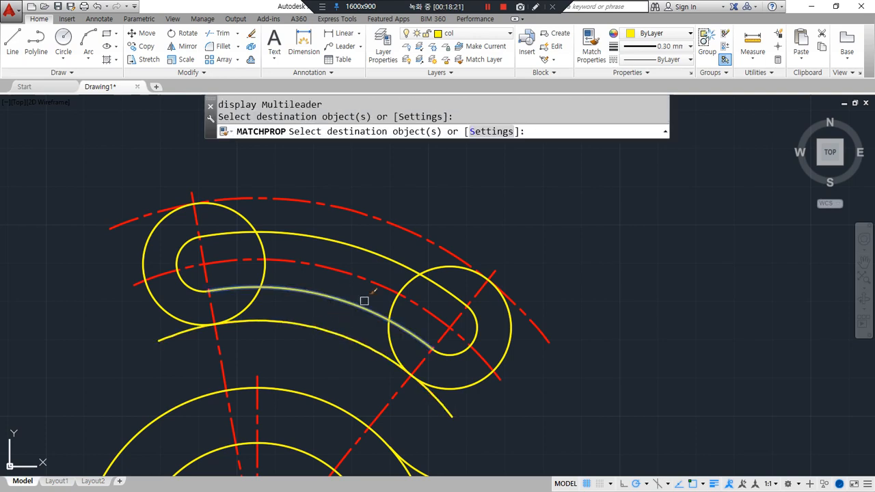
{"action": "left_click", "coordinate": [373, 217]}
{"action": "key", "text": "Return"}
Trim the ends of both outer arcs that overhang the radius 16 circles.
{"action": "type", "text": "tr"}
{"action": "key", "text": "Return"}
{"action": "key", "text": "Return"}
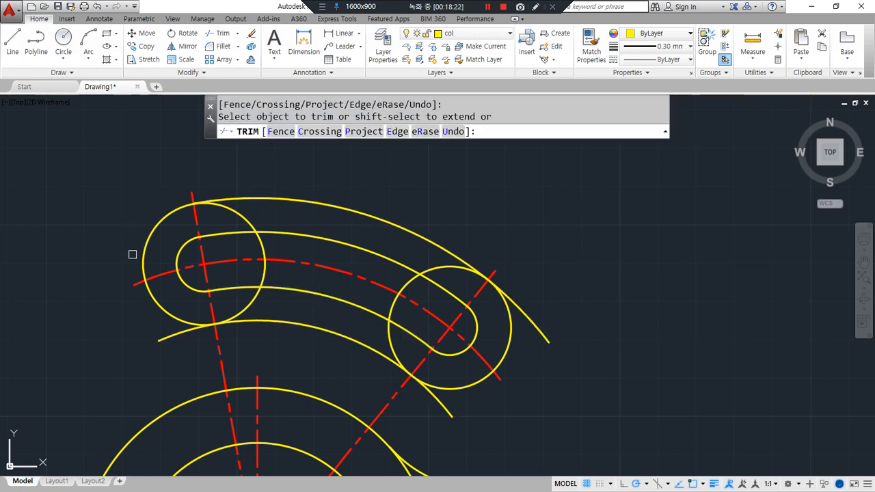
{"action": "left_click", "coordinate": [165, 335]}
{"action": "left_click", "coordinate": [456, 414]}
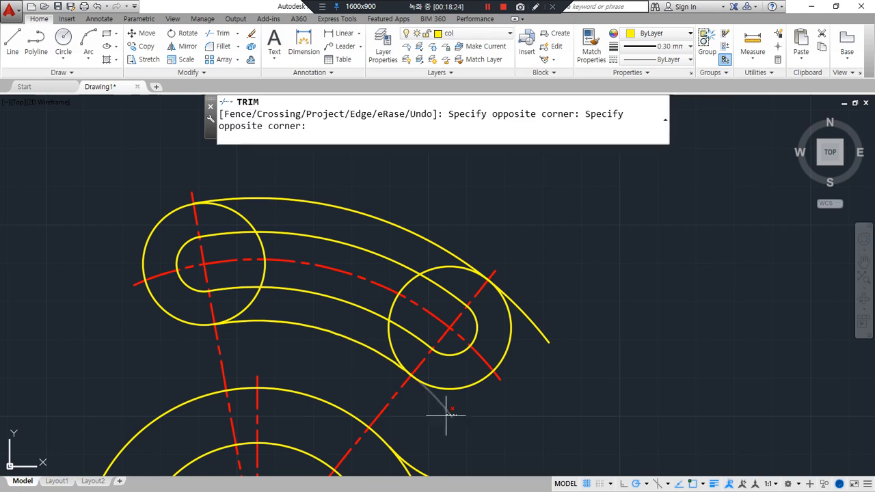
{"action": "left_click", "coordinate": [541, 337]}
Trim the inward-facing portions of both radius 16 circles to leave the curved slot's outer outline.
{"action": "left_click", "coordinate": [457, 269]}
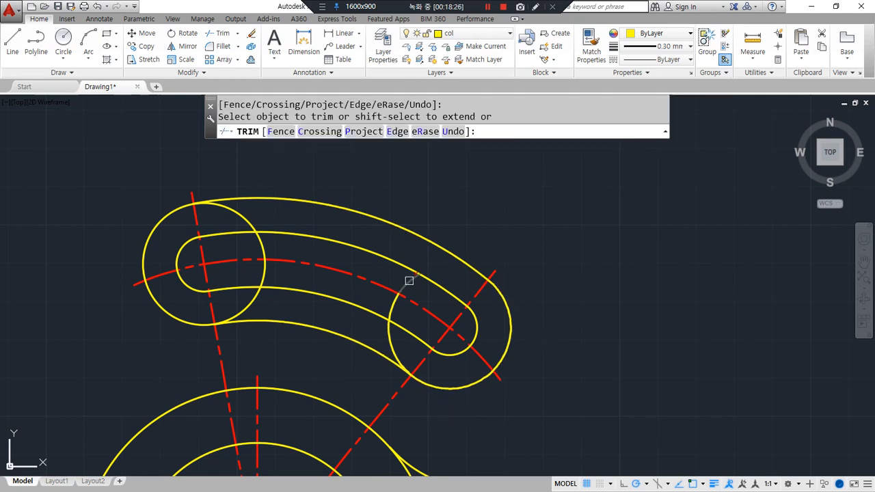
{"action": "left_click", "coordinate": [406, 279]}
{"action": "left_click", "coordinate": [396, 300]}
{"action": "left_click", "coordinate": [385, 332]}
{"action": "left_click", "coordinate": [252, 299]}
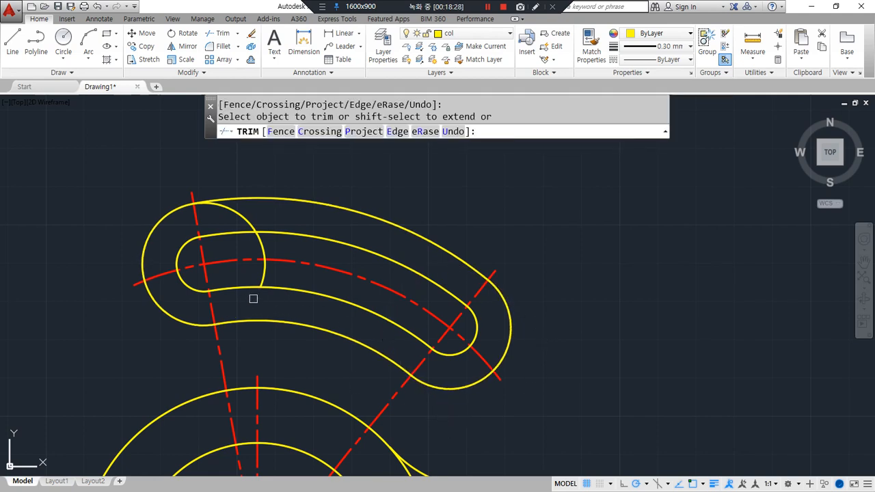
{"action": "left_click", "coordinate": [262, 251]}
{"action": "key", "text": "Return"}
Draw a radius 36 circle tangent to both the curved slot's outer end arc near its steep centre line and the outer hub circle.
{"action": "scroll", "coordinate": [233, 216], "scroll_direction": "down", "scroll_amount": 2}
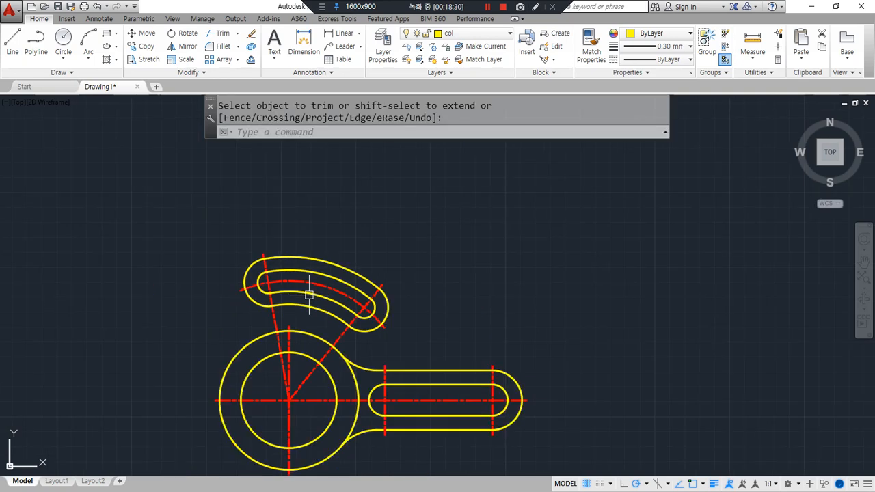
{"action": "scroll", "coordinate": [263, 328], "scroll_direction": "up", "scroll_amount": 4}
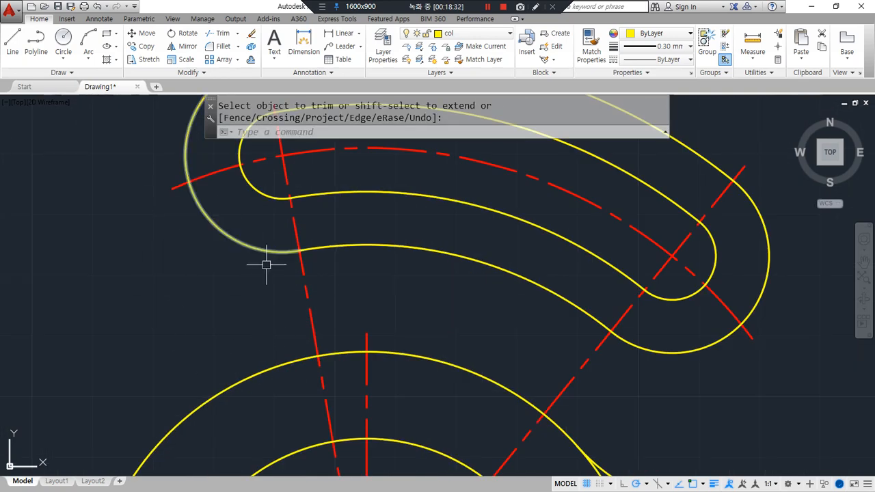
{"action": "type", "text": "c"}
{"action": "key", "text": "Return"}
{"action": "type", "text": "t"}
{"action": "key", "text": "Return"}
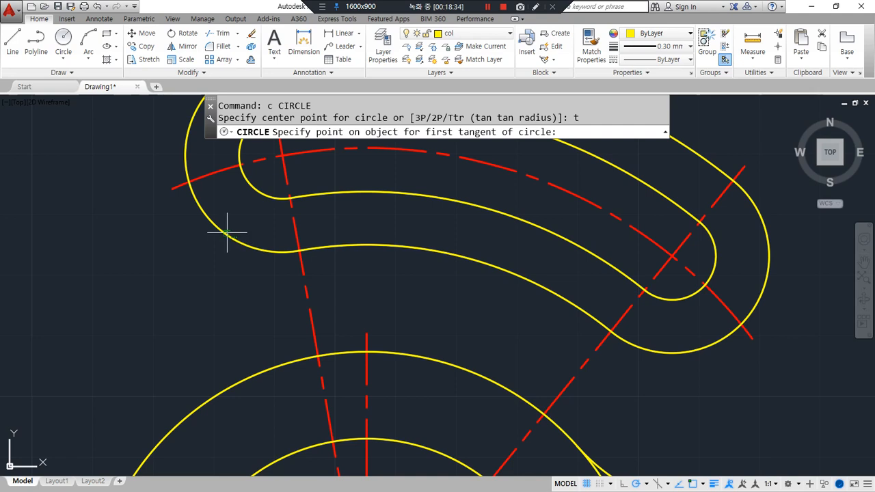
{"action": "left_click", "coordinate": [233, 240]}
{"action": "left_click", "coordinate": [238, 380]}
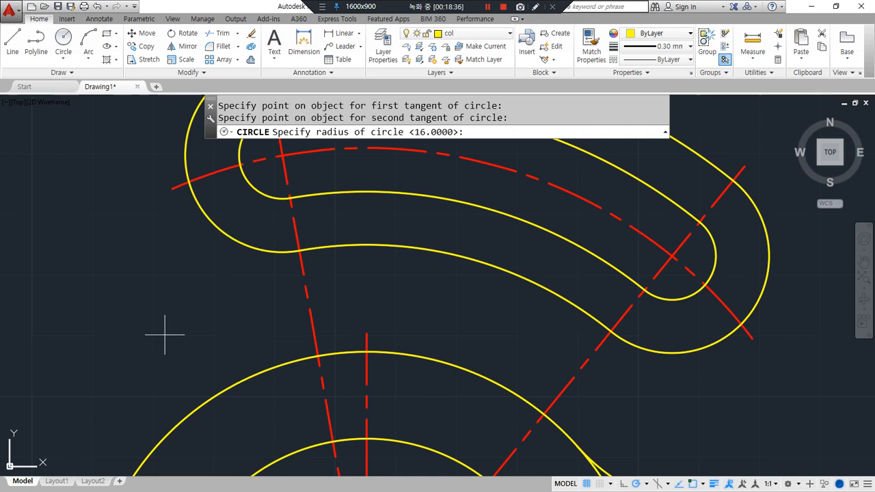
{"action": "type", "text": "36"}
{"action": "key", "text": "Return"}
Trim the outward part of the radius 36 circle to leave a concave arc between the curved slot's outline and the hub.
{"action": "type", "text": "tr"}
{"action": "key", "text": "Return"}
{"action": "key", "text": "Return"}
{"action": "left_click", "coordinate": [101, 237]}
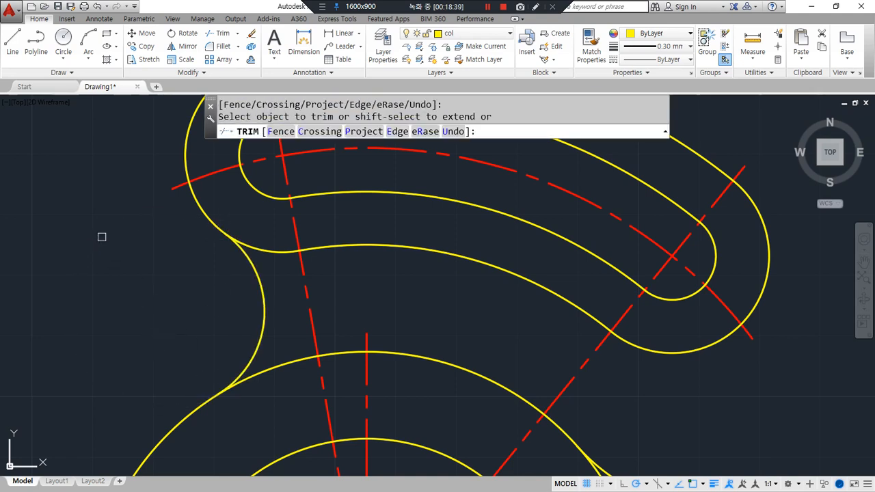
{"action": "scroll", "coordinate": [328, 340], "scroll_direction": "down", "scroll_amount": 4}
{"action": "middle_click_drag", "start_coordinate": [498, 377], "coordinate": [422, 330]}
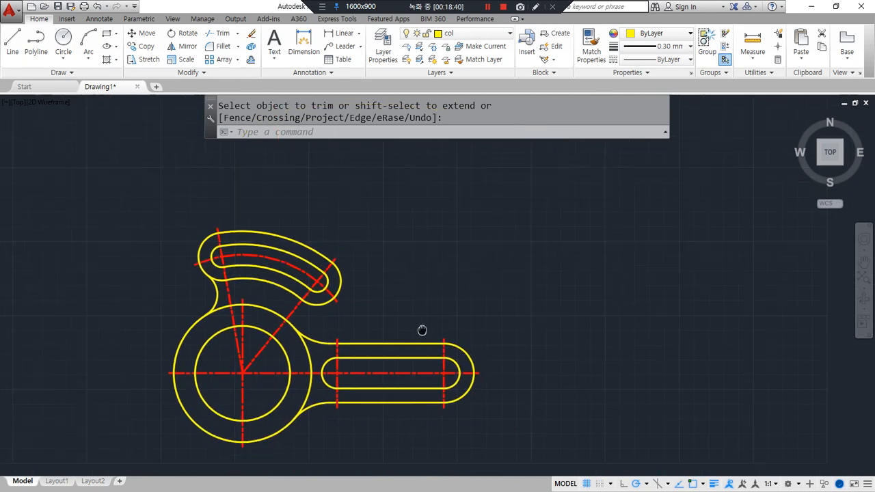
Draw a line tangent to the curved slot's outermost arc and to the outer end arc of the straight slot arm.
{"action": "scroll", "coordinate": [422, 330], "scroll_direction": "up", "scroll_amount": 4}
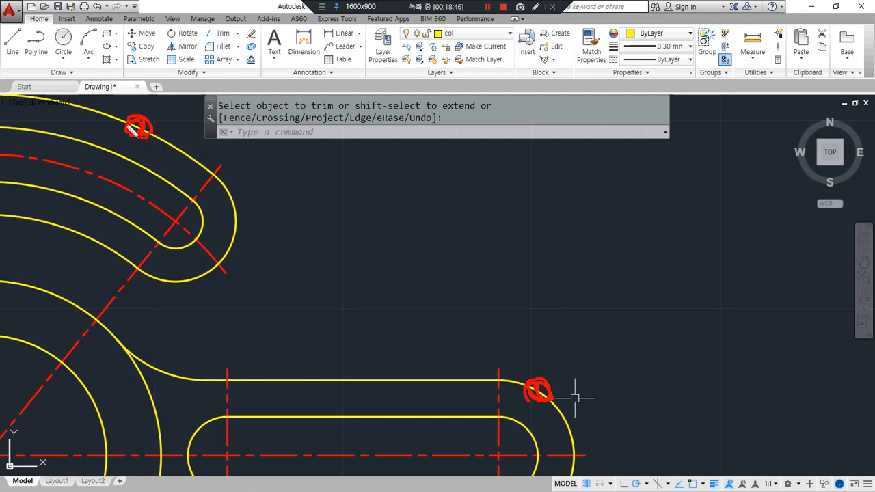
{"action": "left_click_drag", "start_coordinate": [134, 129], "coordinate": [515, 388]}
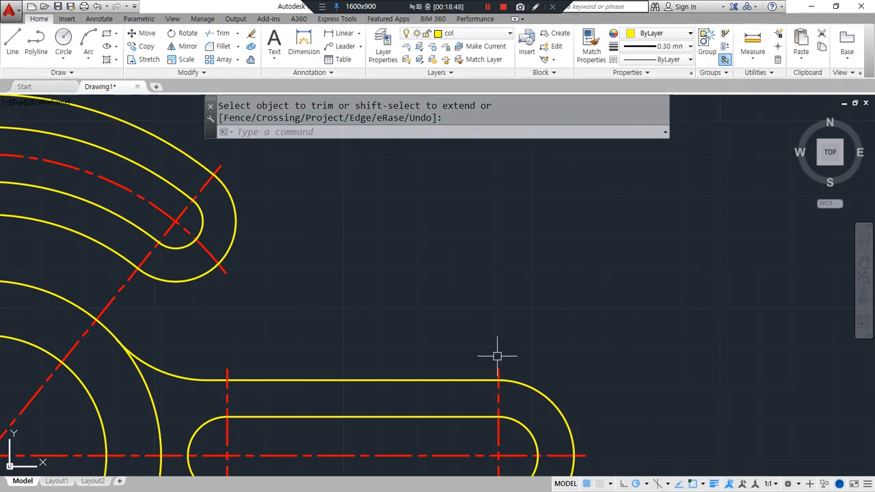
{"action": "key", "text": "Return"}
{"action": "type", "text": "l"}
{"action": "key", "text": "Return"}
{"action": "right_click", "coordinate": [527, 246], "text": "shift"}
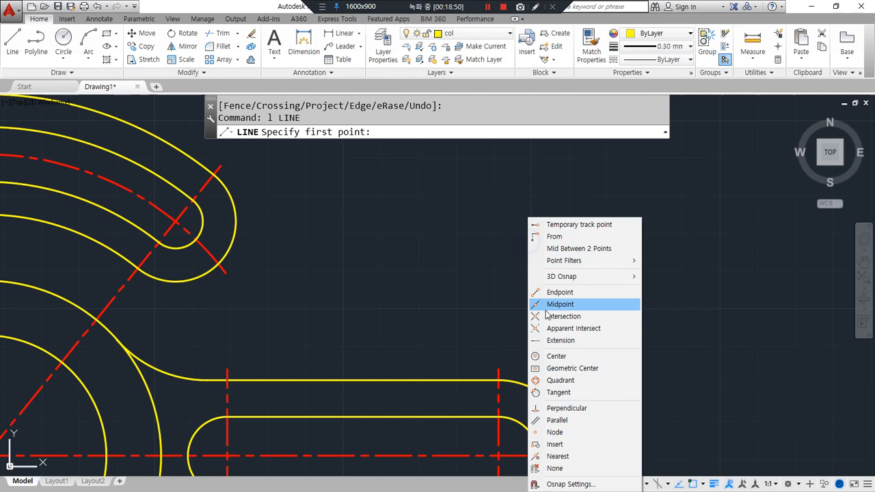
{"action": "left_click", "coordinate": [540, 393]}
{"action": "middle_click_drag", "start_coordinate": [160, 122], "coordinate": [223, 179]}
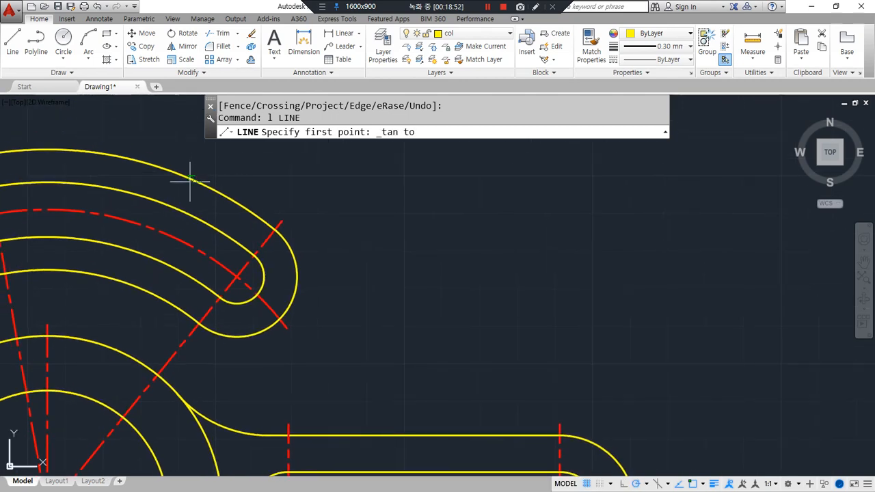
{"action": "left_click", "coordinate": [191, 180]}
{"action": "middle_click_drag", "start_coordinate": [599, 369], "coordinate": [499, 240]}
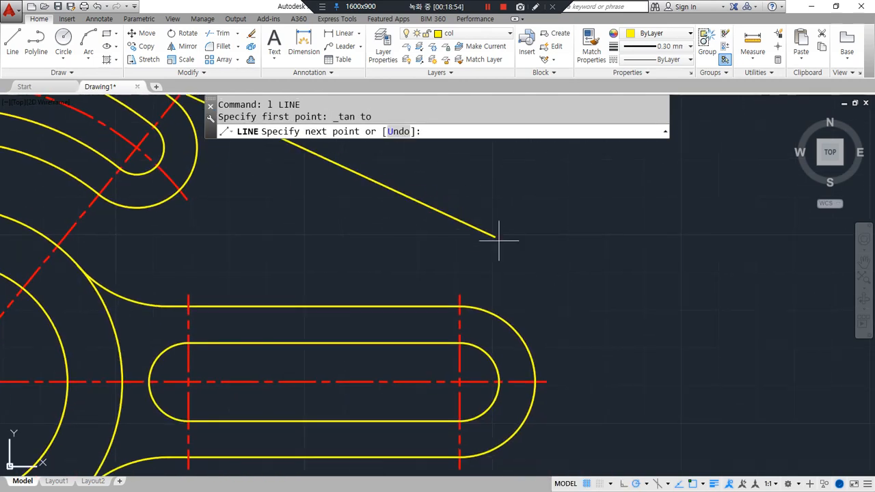
{"action": "right_click", "coordinate": [568, 219], "text": "shift"}
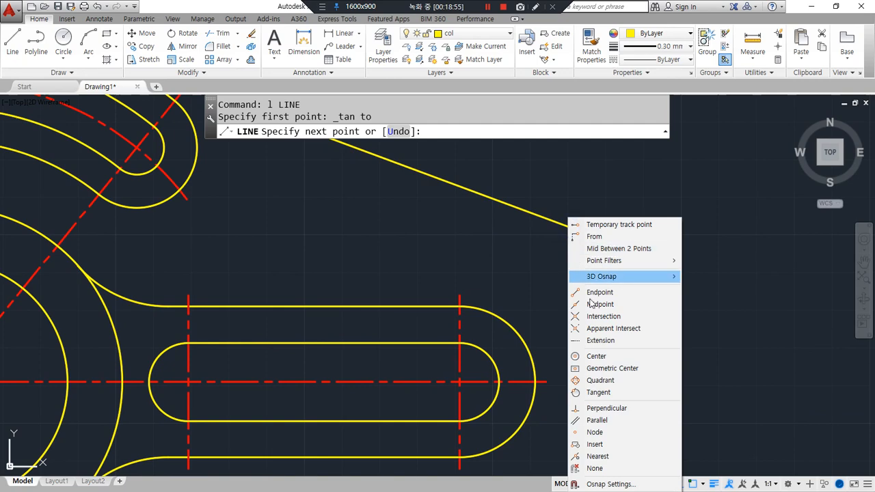
{"action": "left_click", "coordinate": [602, 392]}
{"action": "left_click", "coordinate": [518, 352]}
{"action": "key", "text": "Return"}
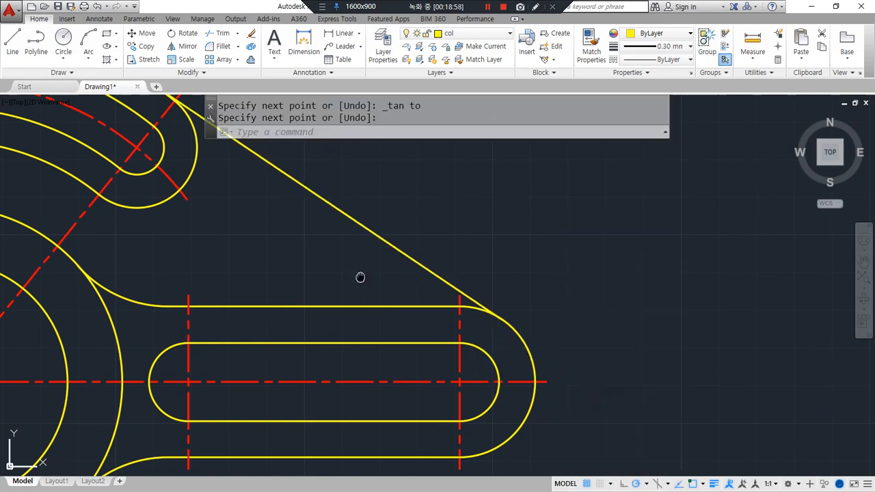
Draw a second tangent line from the straight arm's outer end arc to the lower side of the outer hub circle.
{"action": "middle_click_drag", "start_coordinate": [360, 278], "coordinate": [534, 414]}
{"action": "scroll", "coordinate": [352, 224], "scroll_direction": "up", "scroll_amount": 5}
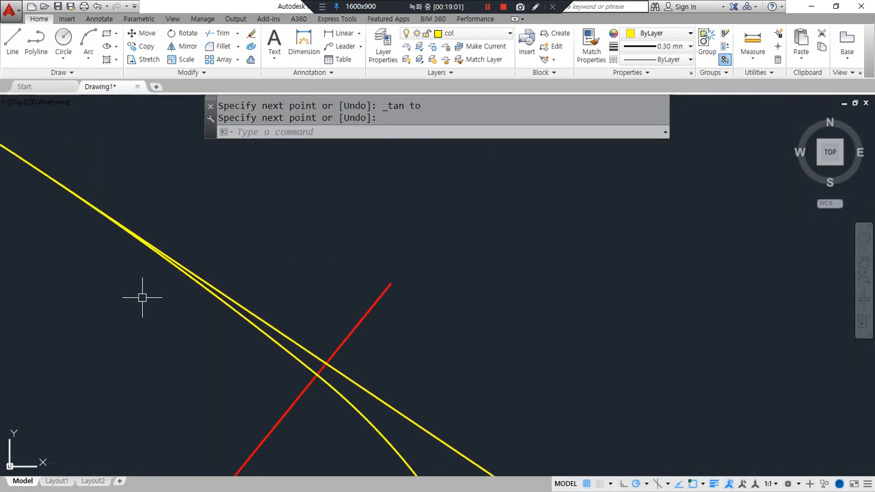
{"action": "scroll", "coordinate": [145, 287], "scroll_direction": "down", "scroll_amount": 7}
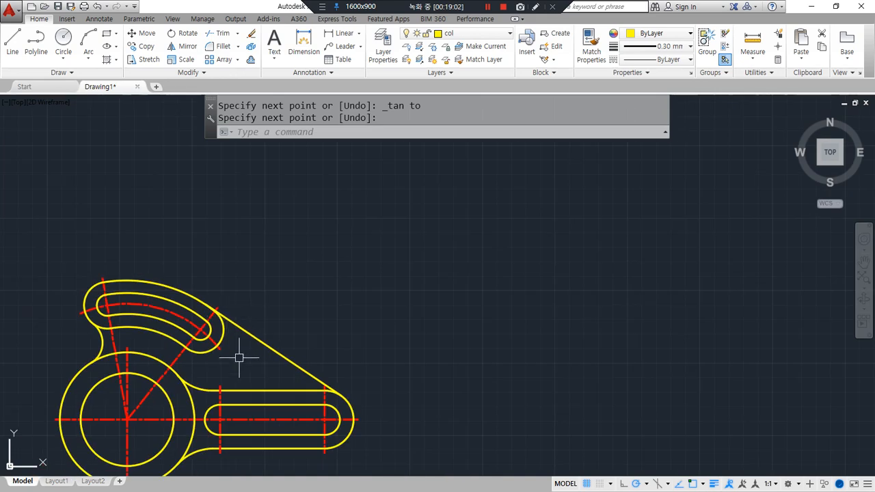
{"action": "middle_click_drag", "start_coordinate": [236, 414], "coordinate": [363, 301]}
{"action": "scroll", "coordinate": [342, 338], "scroll_direction": "up", "scroll_amount": 1}
{"action": "type", "text": "l"}
{"action": "key", "text": "Return"}
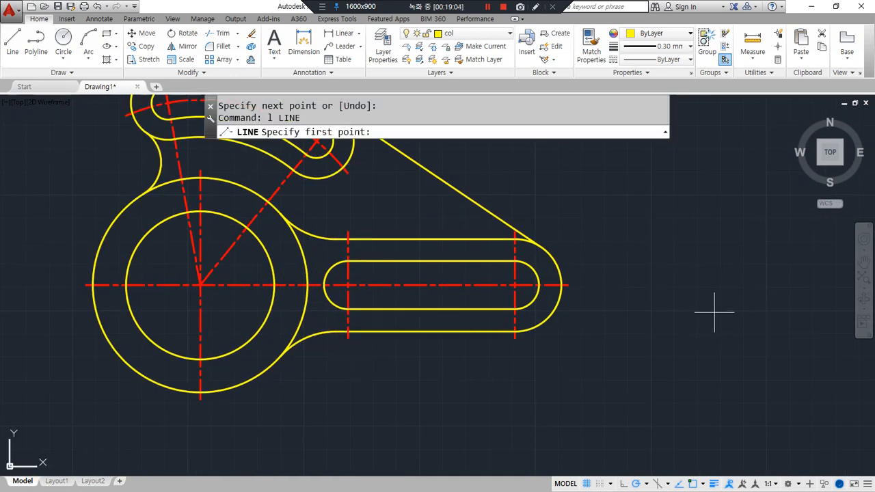
{"action": "right_click", "coordinate": [718, 250], "text": "shift"}
{"action": "left_click", "coordinate": [718, 394]}
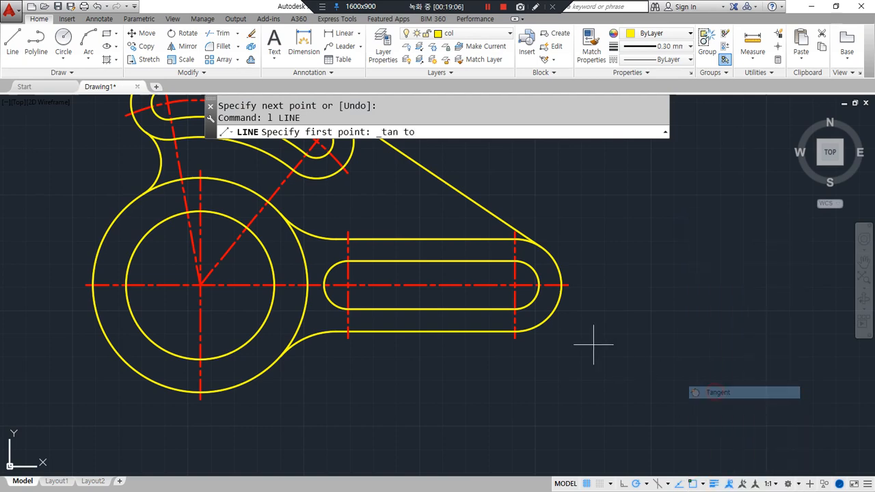
{"action": "left_click", "coordinate": [554, 308]}
{"action": "right_click", "coordinate": [578, 367], "text": "shift"}
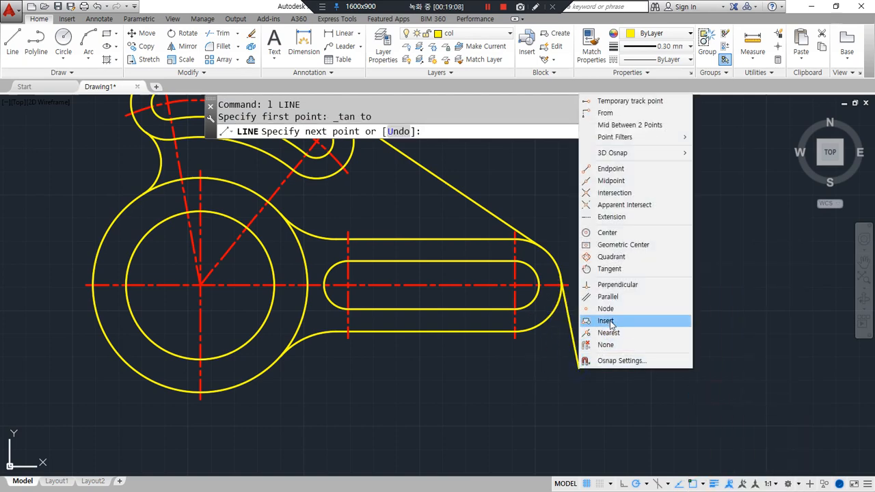
{"action": "left_click", "coordinate": [609, 269]}
{"action": "left_click", "coordinate": [259, 381]}
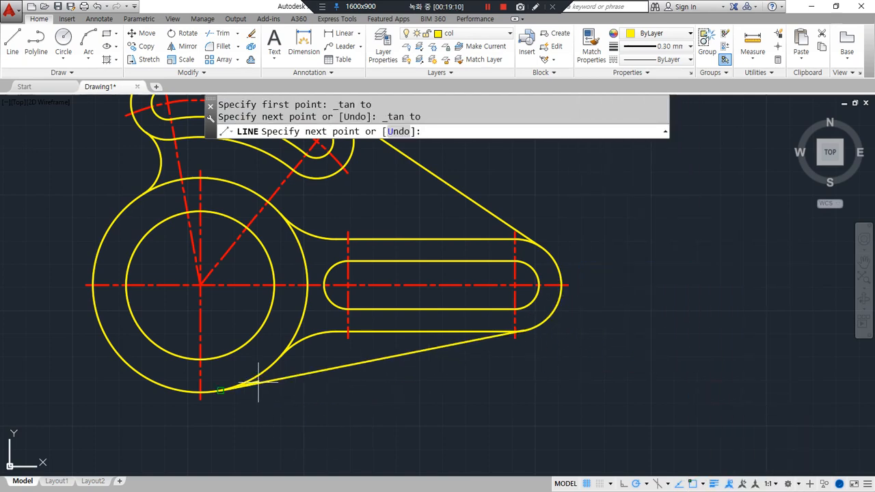
{"action": "key", "text": "Return"}
Erase all objects of the completed link drawing.
{"action": "middle_click_drag", "start_coordinate": [365, 397], "coordinate": [379, 453]}
{"action": "scroll", "coordinate": [362, 448], "scroll_direction": "up", "scroll_amount": 2}
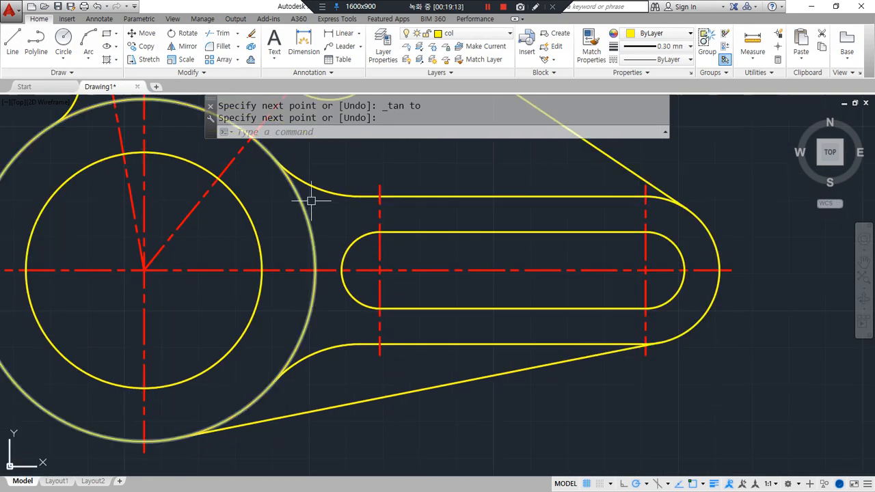
{"action": "scroll", "coordinate": [307, 198], "scroll_direction": "down", "scroll_amount": 6}
{"action": "scroll", "coordinate": [311, 253], "scroll_direction": "up", "scroll_amount": 3}
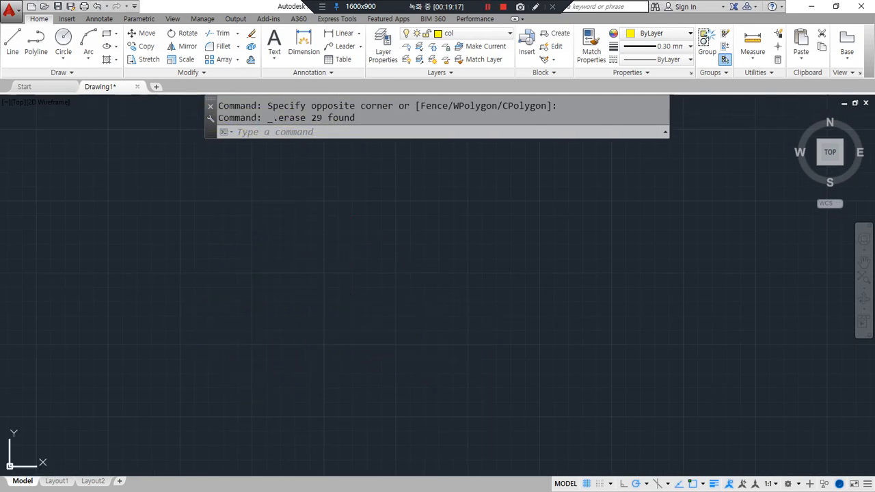
Switch to the Notepad command notes and append "- poly line 폴리선" to the line listing RECtang and POLygon.
{"action": "key", "text": "alt+Tab"}
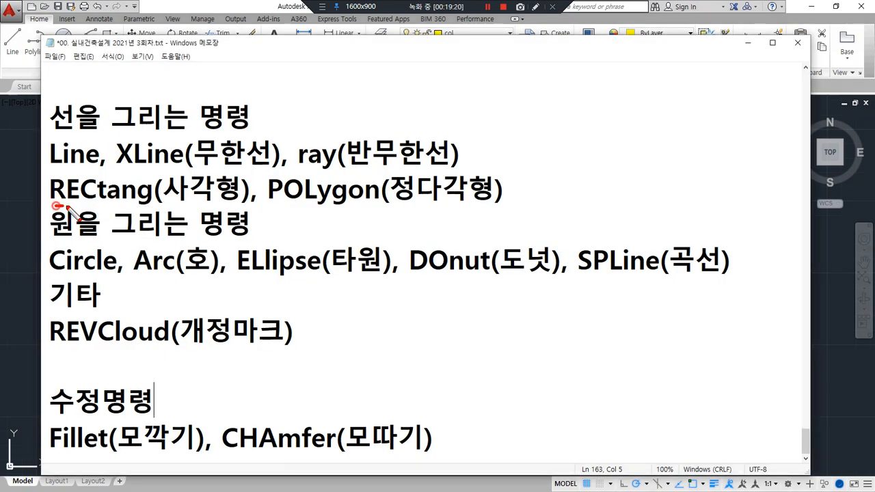
{"action": "left_click_drag", "start_coordinate": [57, 205], "coordinate": [513, 205]}
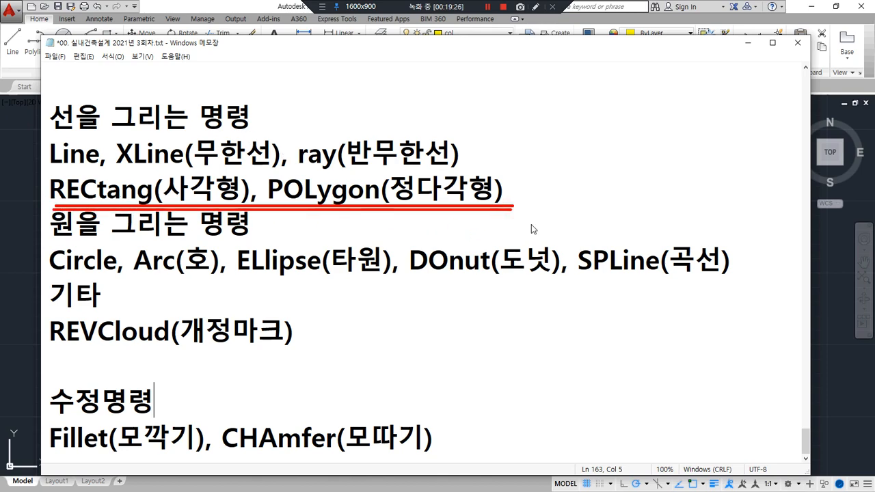
{"action": "left_click", "coordinate": [534, 199]}
{"action": "type", "text": "- "}
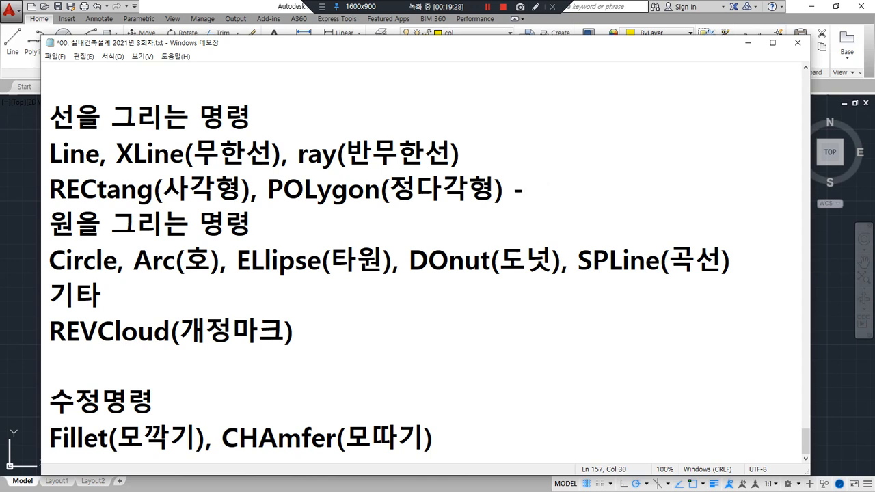
{"action": "type", "text": "ㅔ"}
{"action": "key", "text": "BackSpace"}
{"action": "type", "text": "poly lin"}
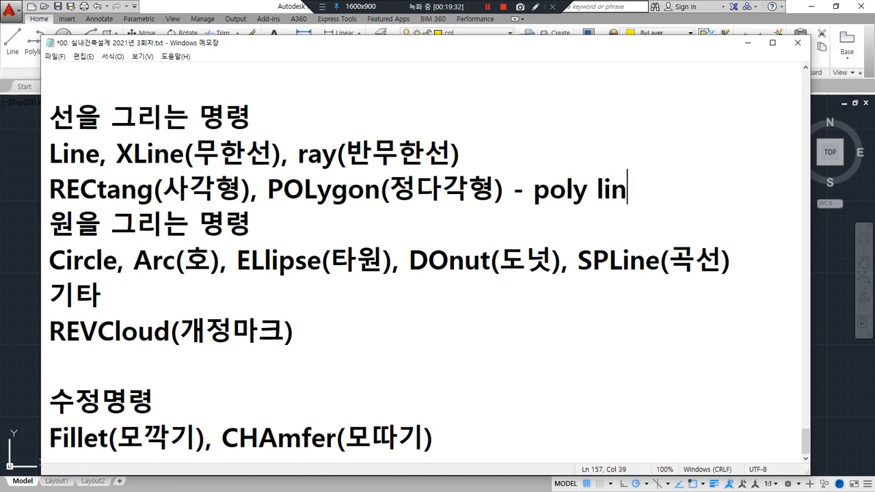
{"action": "type", "text": "e 폴리선"}
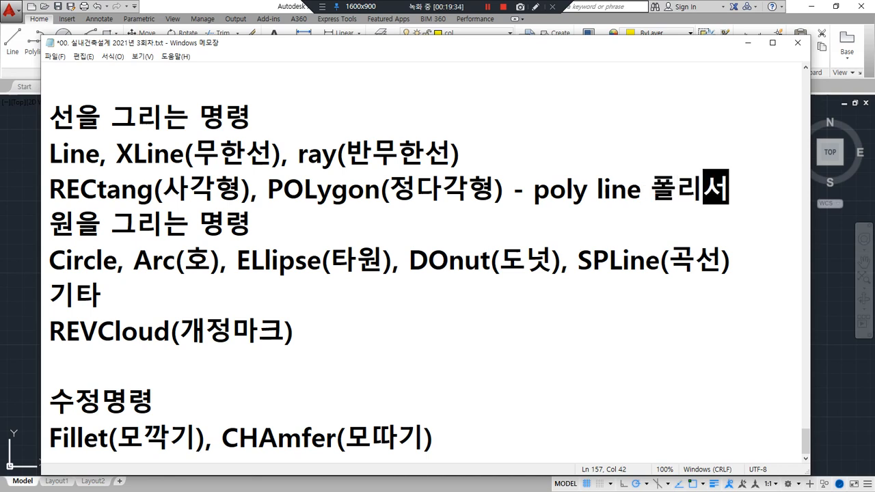
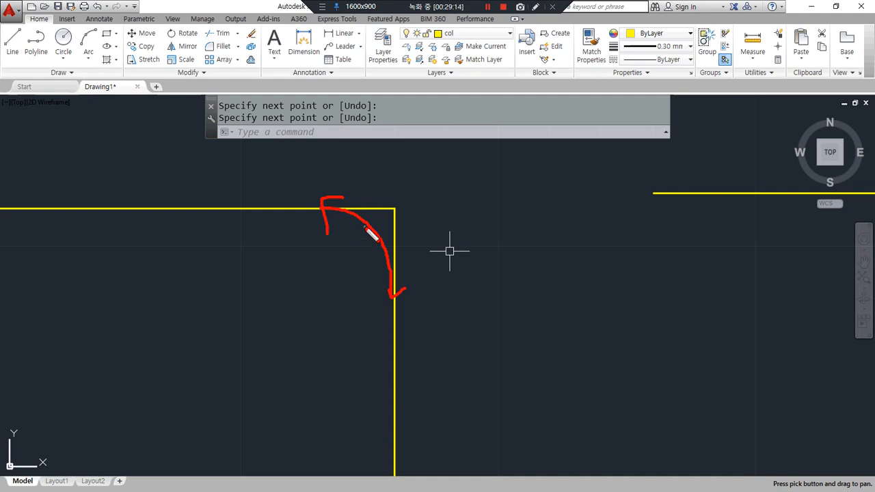
{"action": "mouse_move", "coordinate": [312, 281]}
{"action": "left_mouse_down"}
{"action": "mouse_move", "coordinate": [371, 229]}
{"action": "mouse_move", "coordinate": [375, 247]}
{"action": "left_mouse_up"}
{"action": "mouse_move", "coordinate": [303, 228]}
{"action": "left_mouse_down"}
{"action": "mouse_move", "coordinate": [304, 251]}
{"action": "mouse_move", "coordinate": [307, 233]}
{"action": "mouse_move", "coordinate": [316, 251]}
{"action": "left_mouse_up"}
{"action": "key", "text": "Escape"}
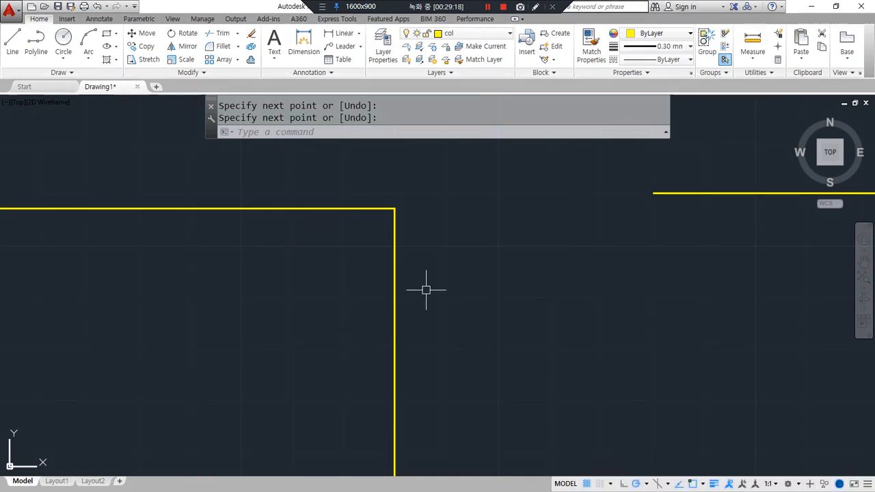
Start the Fillet command and examine its current mode and radius settings and its Polyline, Radius, Trim and Multiple options.
{"action": "type", "text": "f"}
{"action": "key", "text": "Return"}
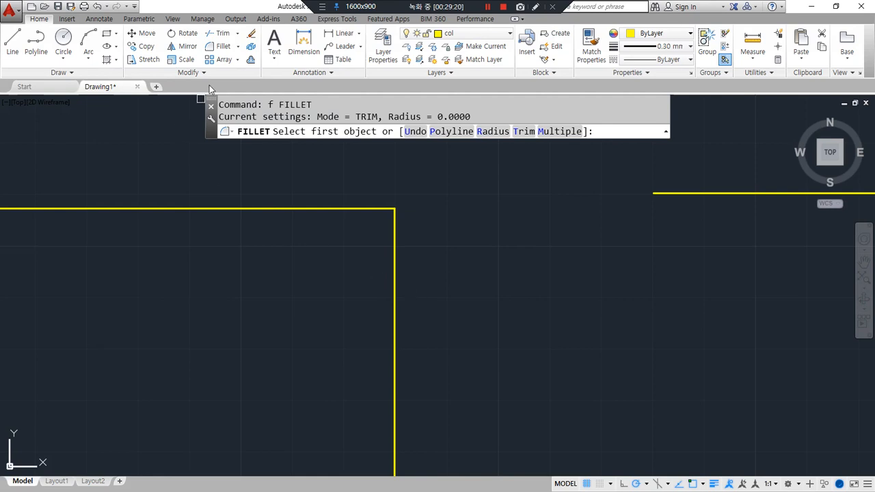
{"action": "left_click", "coordinate": [237, 46]}
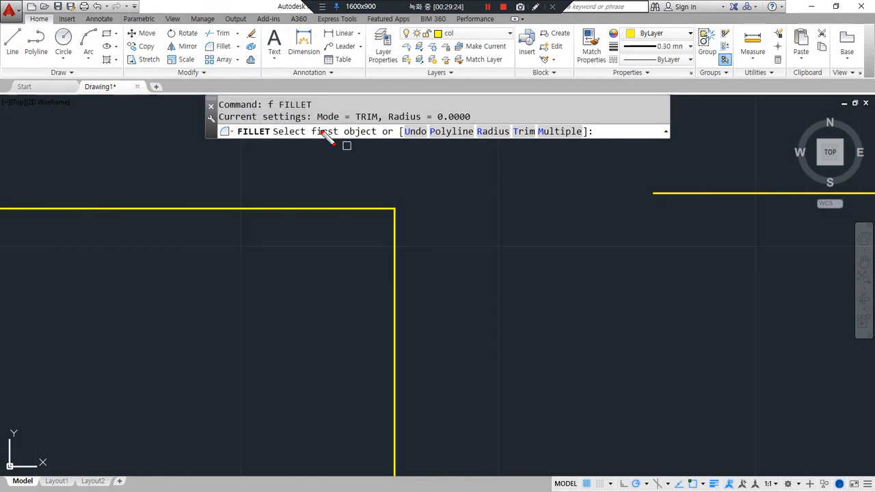
{"action": "left_click_drag", "start_coordinate": [220, 124], "coordinate": [469, 128]}
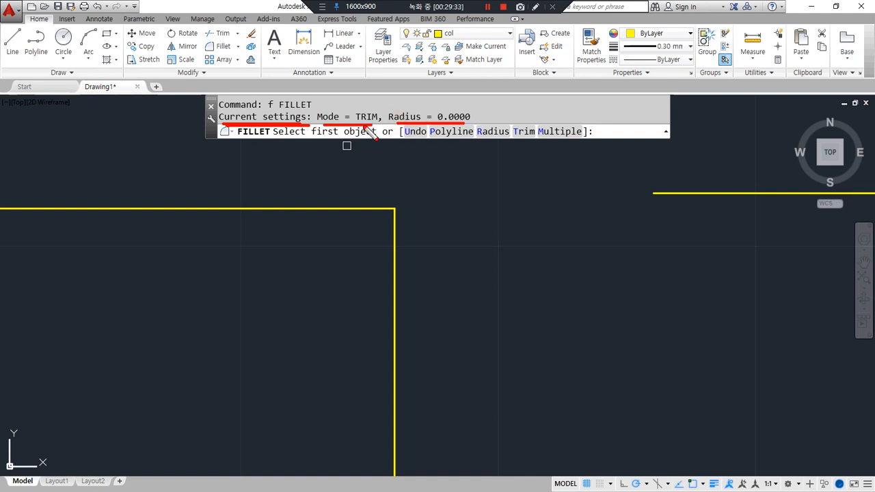
{"action": "left_click_drag", "start_coordinate": [317, 127], "coordinate": [456, 128]}
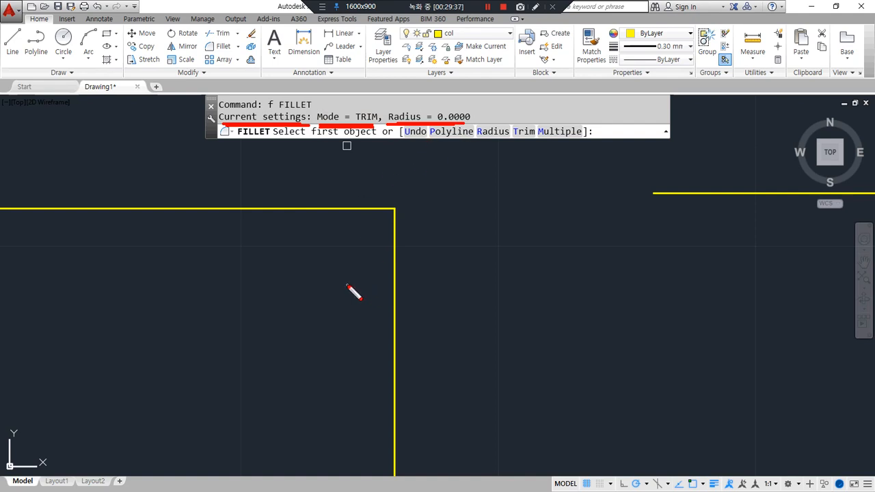
{"action": "key", "text": "Delete"}
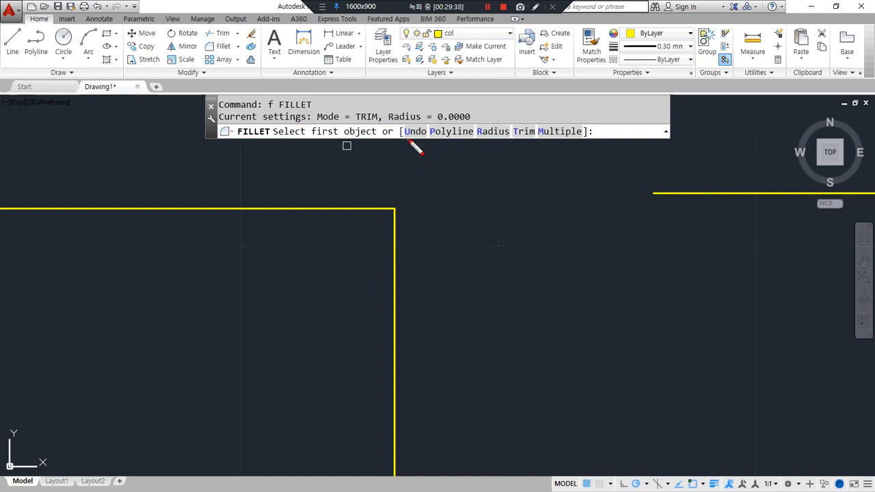
{"action": "left_click_drag", "start_coordinate": [407, 140], "coordinate": [564, 141]}
{"action": "mouse_move", "coordinate": [507, 135]}
{"action": "left_mouse_down"}
{"action": "mouse_move", "coordinate": [484, 131]}
{"action": "mouse_move", "coordinate": [495, 119]}
{"action": "mouse_move", "coordinate": [528, 143]}
{"action": "mouse_move", "coordinate": [533, 134]}
{"action": "left_mouse_up"}
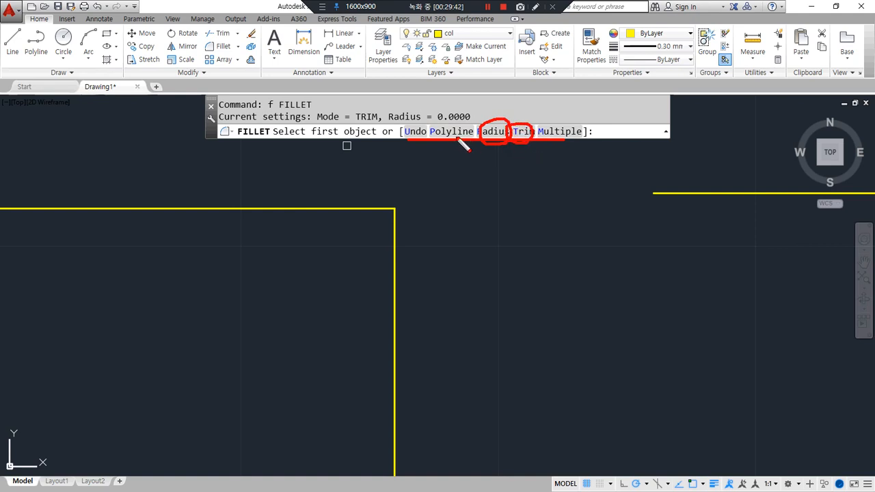
{"action": "left_click_drag", "start_coordinate": [459, 139], "coordinate": [474, 140]}
{"action": "mouse_move", "coordinate": [558, 149]}
{"action": "left_mouse_down"}
{"action": "mouse_move", "coordinate": [546, 137]}
{"action": "mouse_move", "coordinate": [562, 152]}
{"action": "left_mouse_up"}
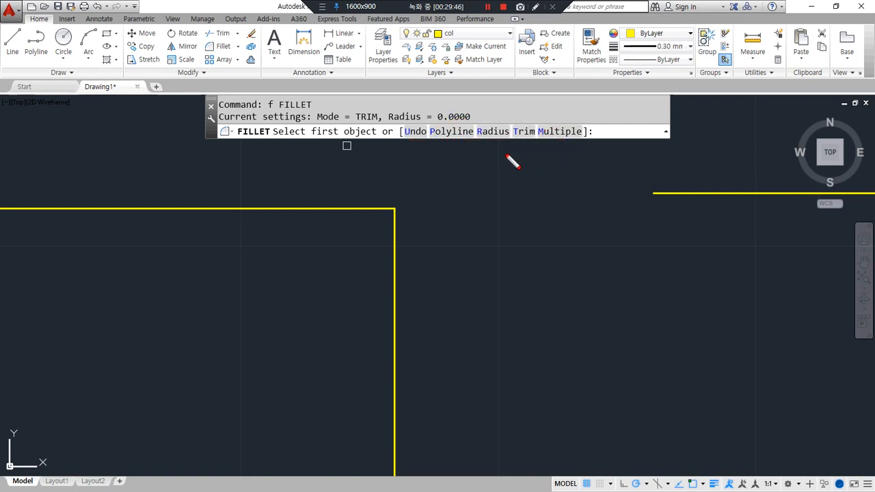
Set the fillet radius to 20 and round the corner where the first pair of lines meets.
{"action": "mouse_move", "coordinate": [495, 186]}
{"action": "left_mouse_down"}
{"action": "mouse_move", "coordinate": [494, 149]}
{"action": "mouse_move", "coordinate": [485, 146]}
{"action": "left_mouse_up"}
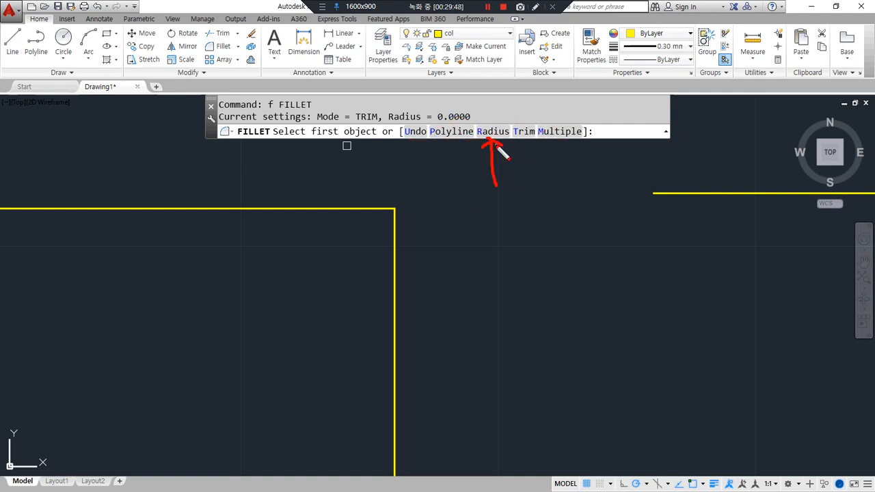
{"action": "left_click", "coordinate": [492, 132]}
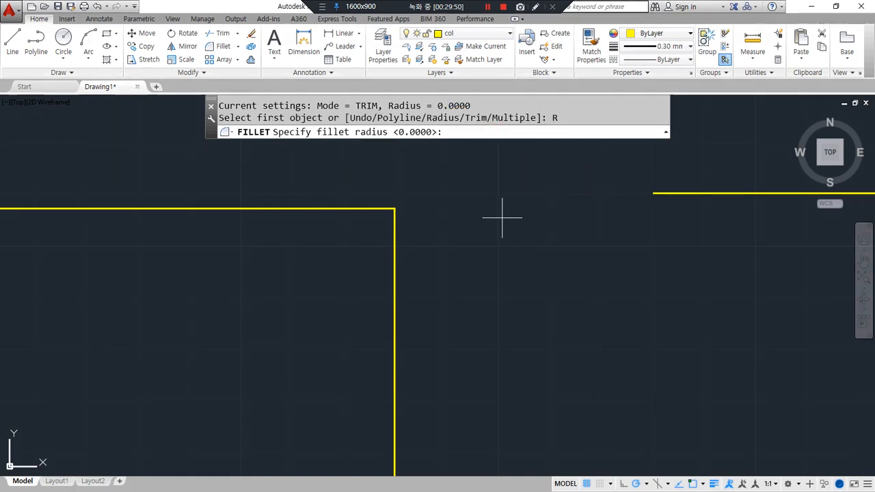
{"action": "type", "text": "20"}
{"action": "key", "text": "Return"}
{"action": "scroll", "coordinate": [493, 210], "scroll_direction": "down", "scroll_amount": 2}
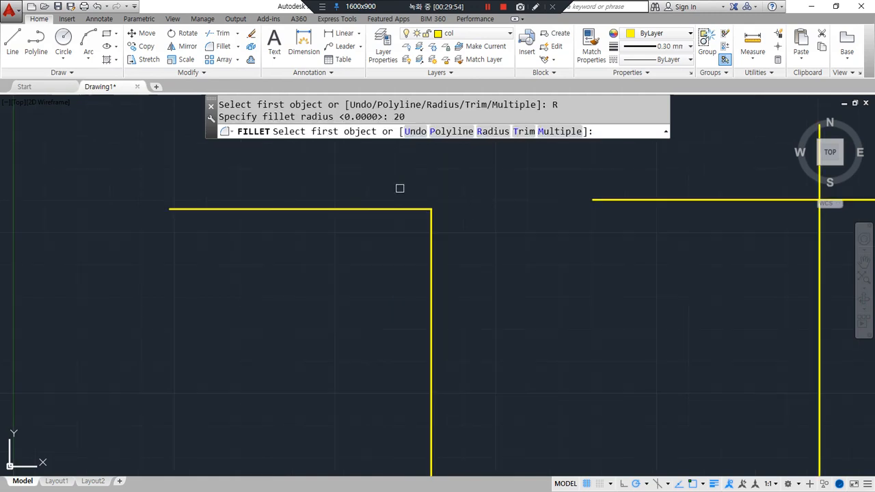
{"action": "left_click", "coordinate": [355, 208]}
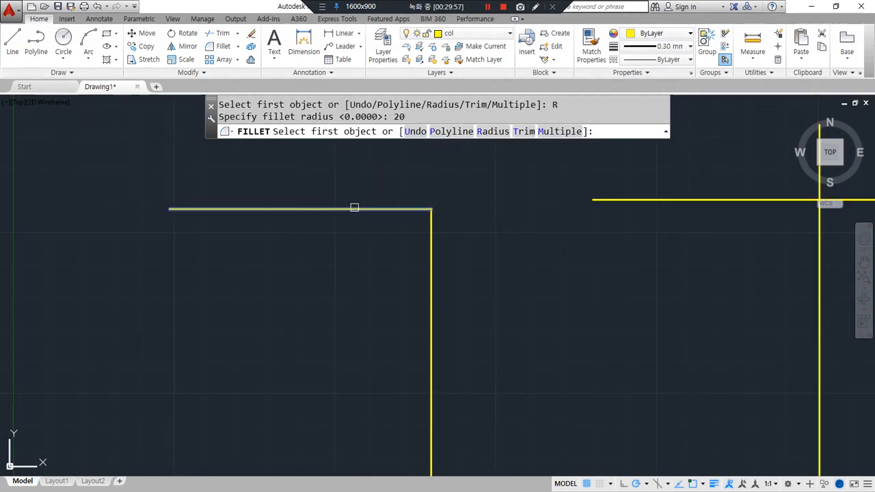
{"action": "left_click", "coordinate": [432, 283]}
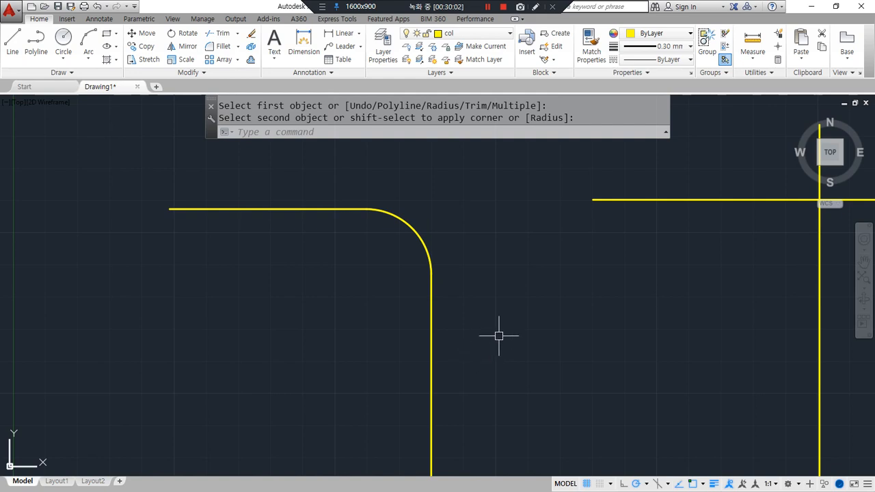
Fillet the crossing pair with radius 20 in Trim mode, keeping the horizontal line's outer part and the vertical line's lower part.
{"action": "middle_click_drag", "start_coordinate": [578, 303], "coordinate": [185, 319]}
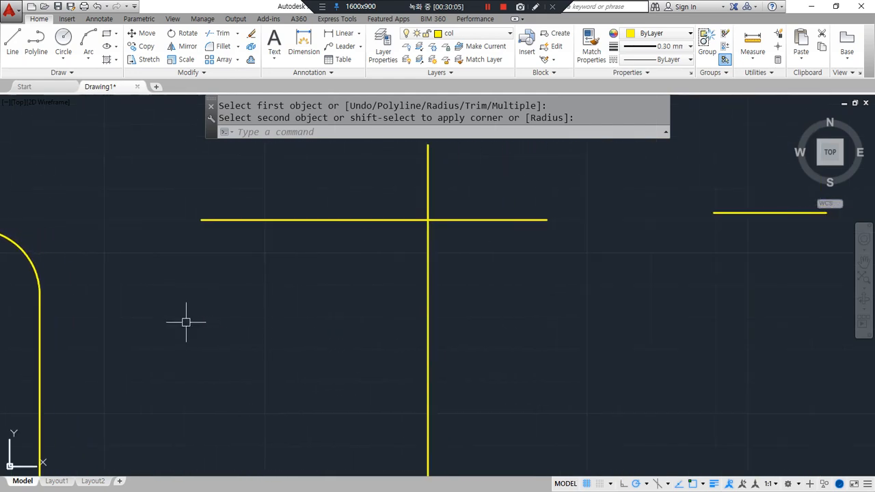
{"action": "key", "text": "space"}
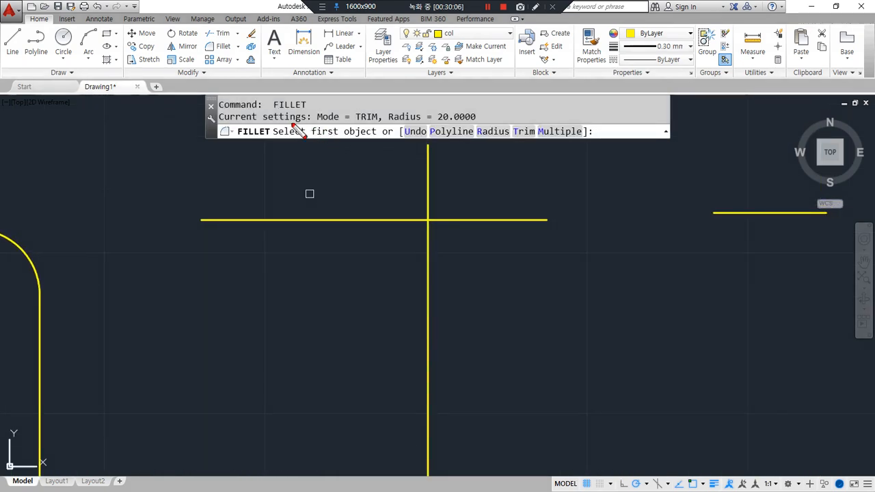
{"action": "left_click_drag", "start_coordinate": [315, 124], "coordinate": [489, 125]}
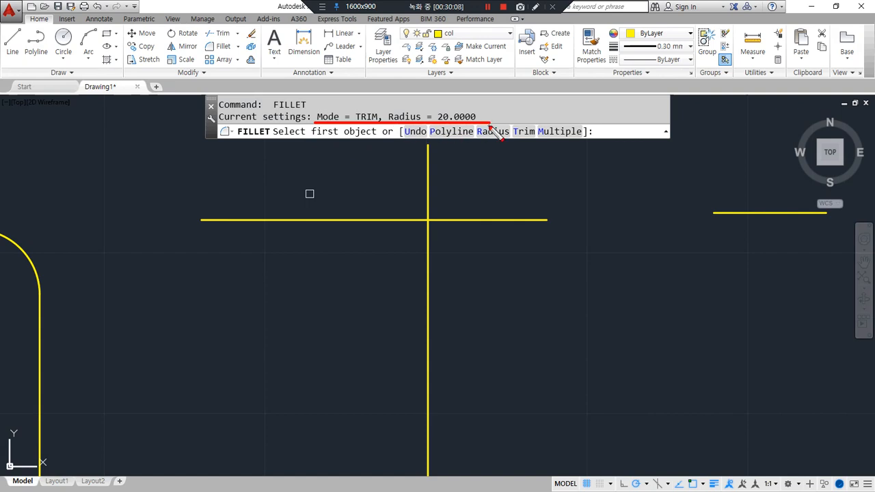
{"action": "left_click", "coordinate": [344, 221]}
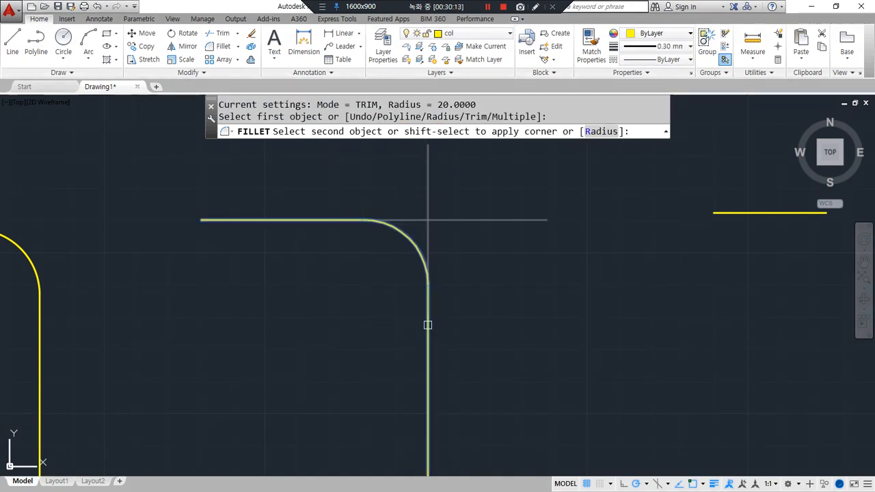
{"action": "mouse_move", "coordinate": [438, 233]}
{"action": "left_mouse_down"}
{"action": "mouse_move", "coordinate": [403, 220]}
{"action": "mouse_move", "coordinate": [528, 205]}
{"action": "mouse_move", "coordinate": [452, 228]}
{"action": "mouse_move", "coordinate": [400, 186]}
{"action": "mouse_move", "coordinate": [463, 169]}
{"action": "mouse_move", "coordinate": [434, 217]}
{"action": "left_mouse_up"}
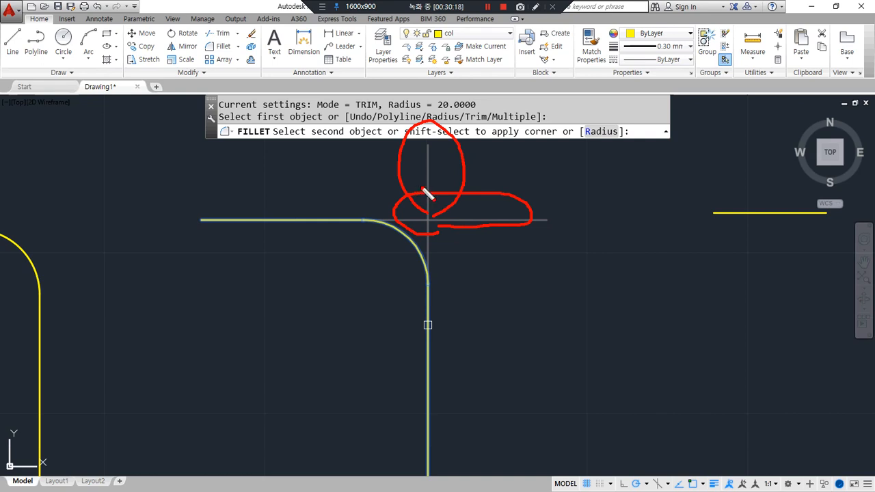
{"action": "key", "text": "Escape"}
{"action": "left_click", "coordinate": [428, 367]}
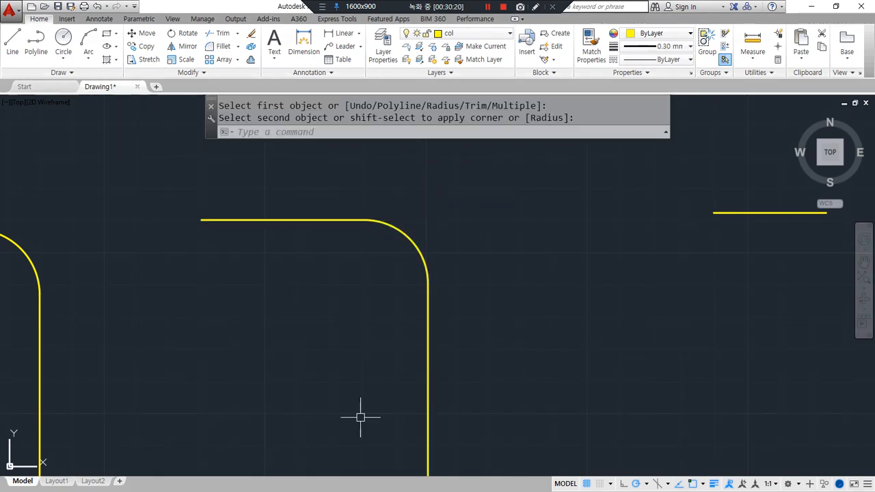
Fillet the separated horizontal and vertical lines with radius 20 so an arc connects them.
{"action": "middle_click_drag", "start_coordinate": [714, 364], "coordinate": [197, 358]}
{"action": "key", "text": "Return"}
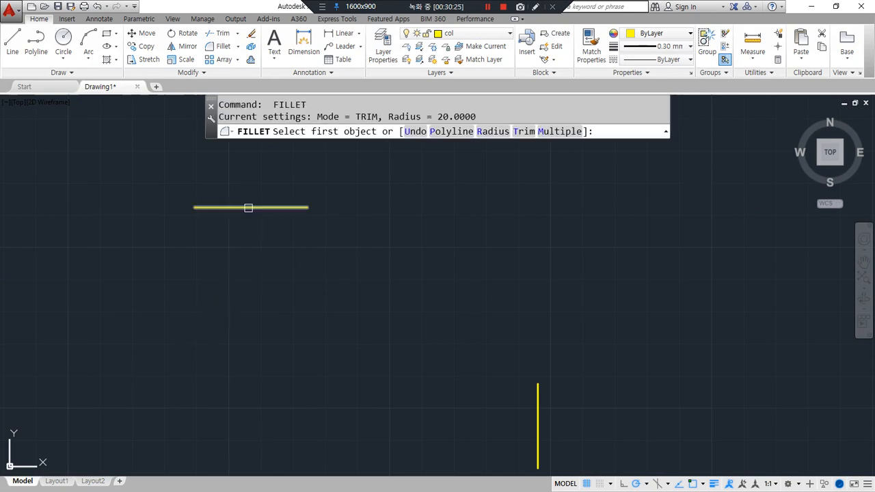
{"action": "left_click", "coordinate": [248, 207]}
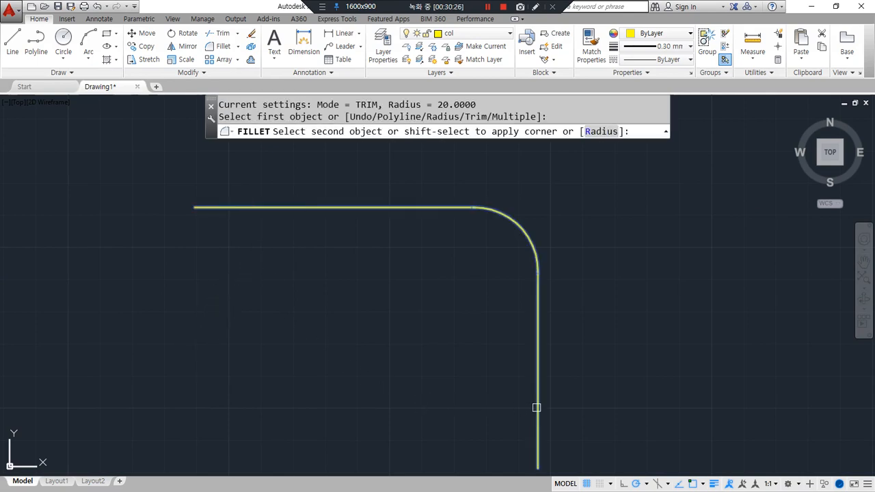
{"action": "mouse_move", "coordinate": [407, 233]}
{"action": "left_mouse_down"}
{"action": "mouse_move", "coordinate": [327, 161]}
{"action": "mouse_move", "coordinate": [420, 271]}
{"action": "left_mouse_up"}
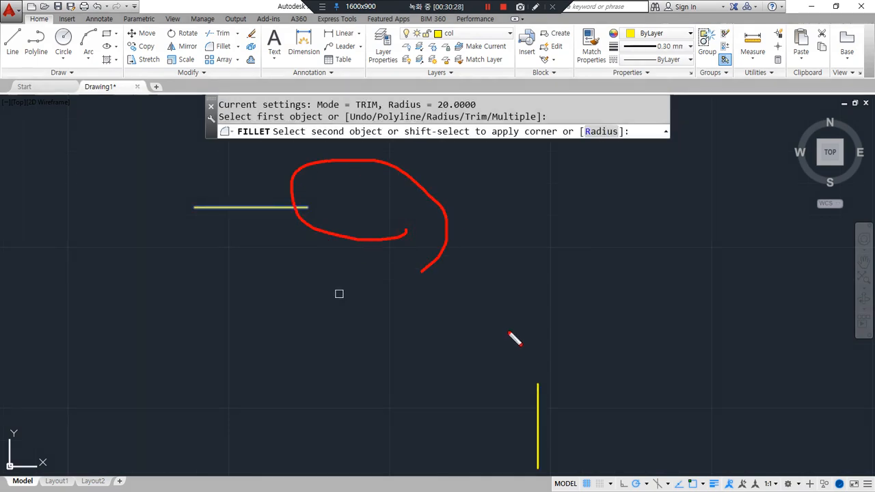
{"action": "mouse_move", "coordinate": [533, 374]}
{"action": "left_mouse_down"}
{"action": "mouse_move", "coordinate": [545, 234]}
{"action": "mouse_move", "coordinate": [532, 363]}
{"action": "left_mouse_up"}
{"action": "left_click", "coordinate": [536, 423]}
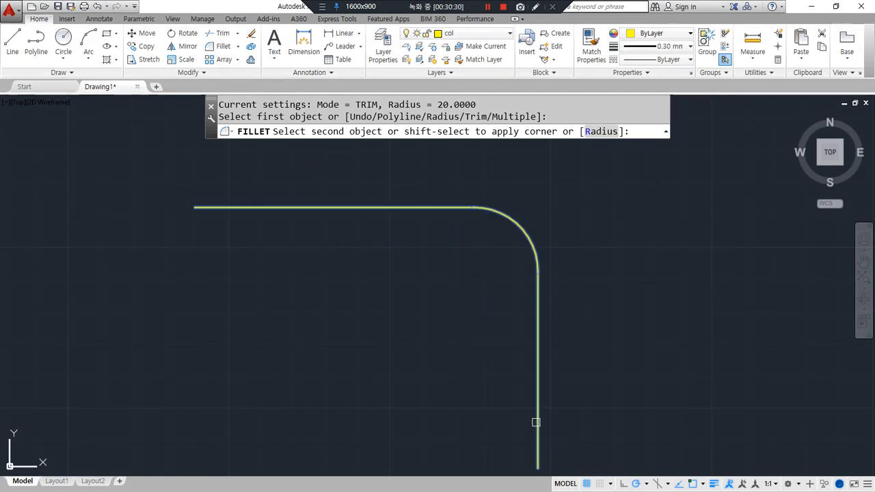
{"action": "left_click", "coordinate": [536, 422]}
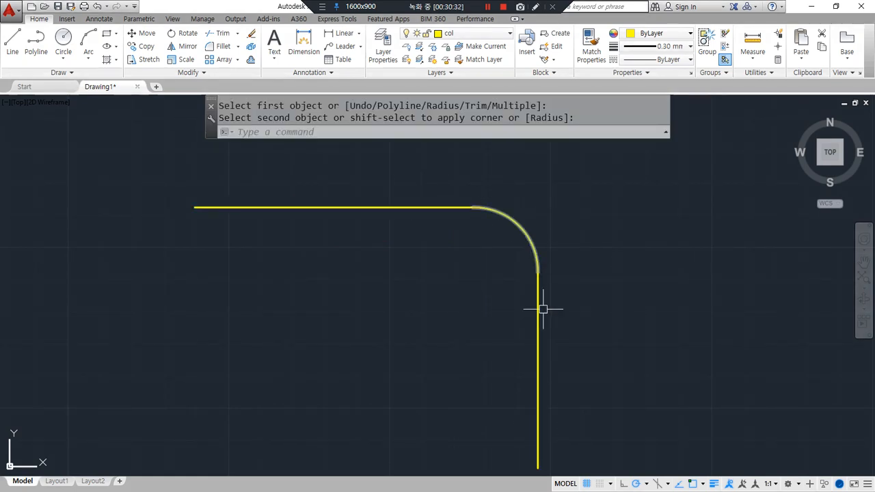
{"action": "scroll", "coordinate": [264, 293], "scroll_direction": "down", "scroll_amount": 4}
{"action": "middle_click_drag", "start_coordinate": [264, 293], "coordinate": [493, 296]}
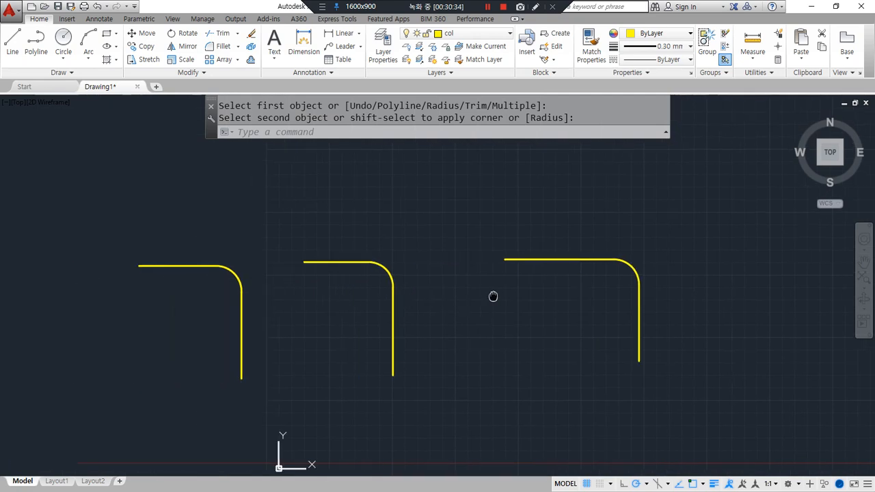
Undo the radius 20 fillets on all three line pairs.
{"action": "key", "text": "ctrl+z"}
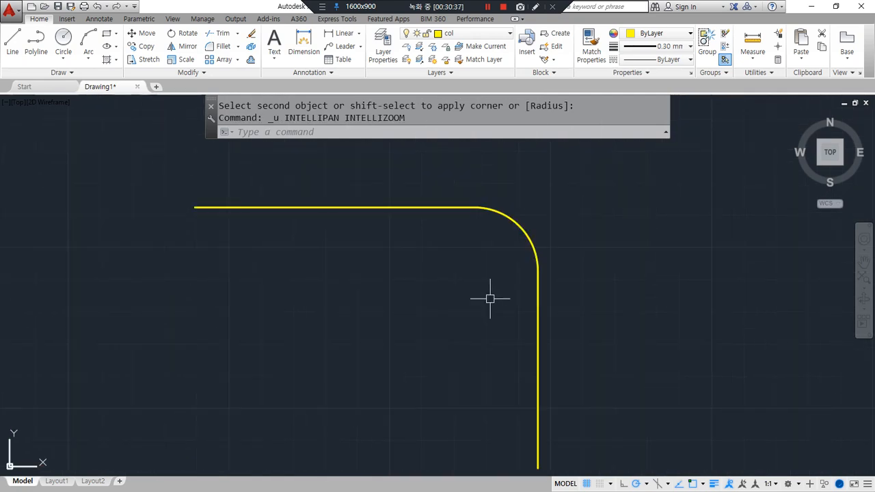
{"action": "key", "text": "ctrl+z"}
{"action": "scroll", "coordinate": [484, 296], "scroll_direction": "up", "scroll_amount": 1}
{"action": "key", "text": "ctrl+z"}
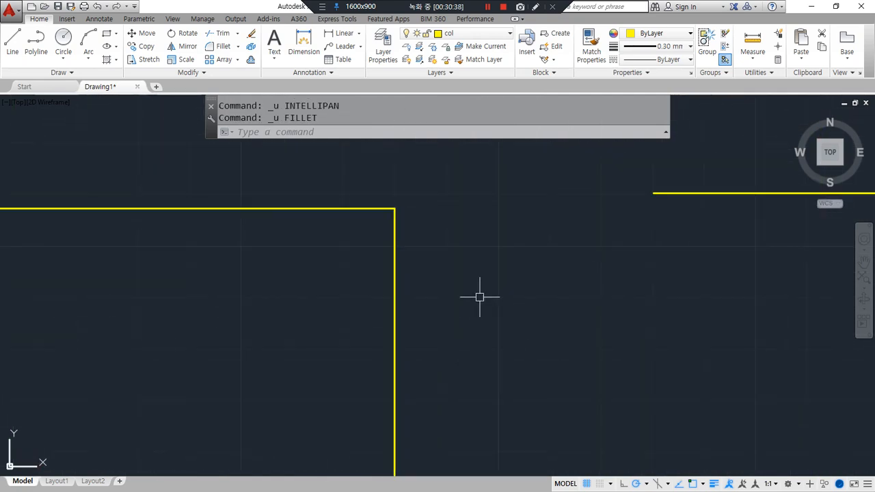
{"action": "scroll", "coordinate": [459, 294], "scroll_direction": "down", "scroll_amount": 5}
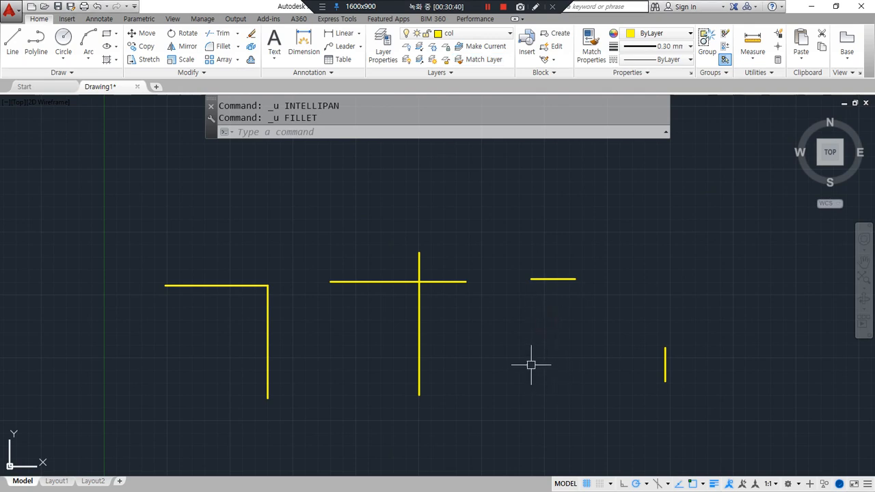
Try a zero-radius fillet in Trim mode between the separated horizontal and vertical lines, and undo it.
{"action": "type", "text": "f"}
{"action": "key", "text": "Return"}
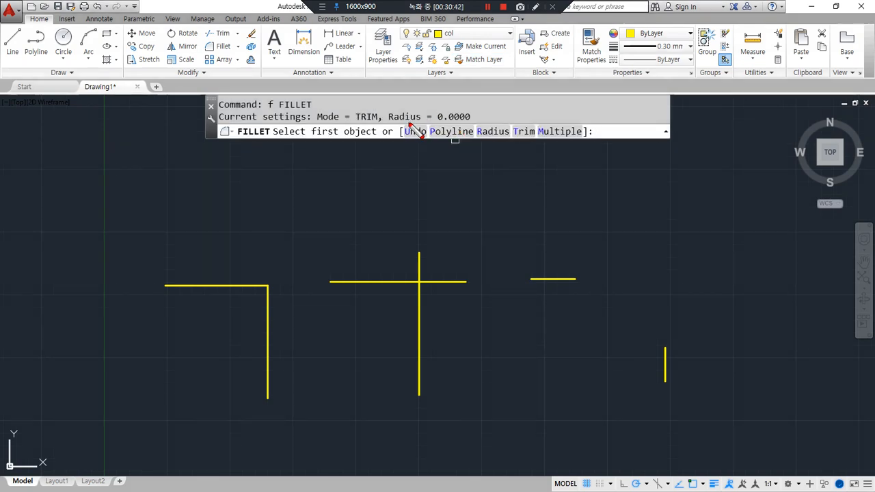
{"action": "left_click_drag", "start_coordinate": [393, 125], "coordinate": [472, 124]}
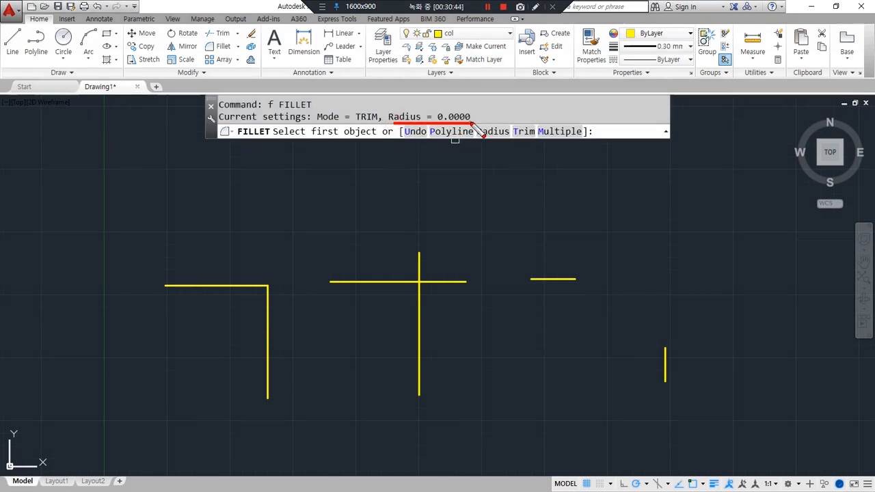
{"action": "scroll", "coordinate": [662, 326], "scroll_direction": "up", "scroll_amount": 4}
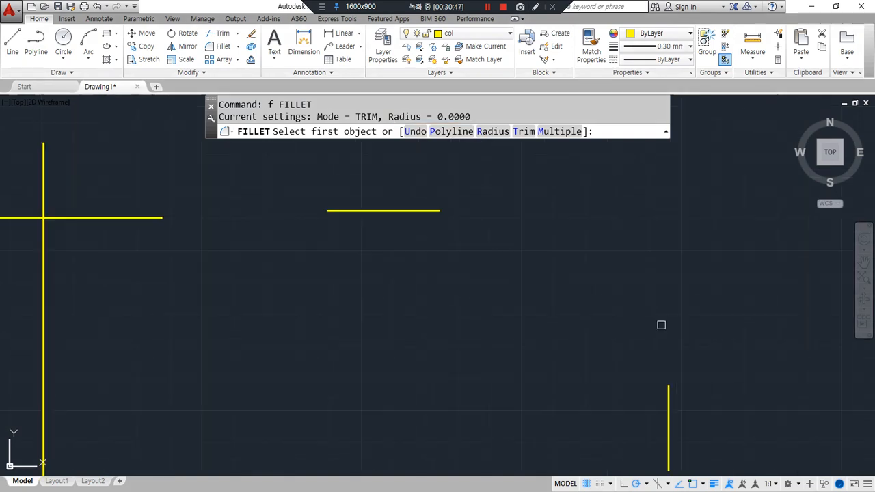
{"action": "middle_click_drag", "start_coordinate": [642, 312], "coordinate": [541, 294]}
{"action": "mouse_move", "coordinate": [569, 387]}
{"action": "left_mouse_down"}
{"action": "mouse_move", "coordinate": [335, 229]}
{"action": "mouse_move", "coordinate": [623, 248]}
{"action": "mouse_move", "coordinate": [537, 408]}
{"action": "left_mouse_up"}
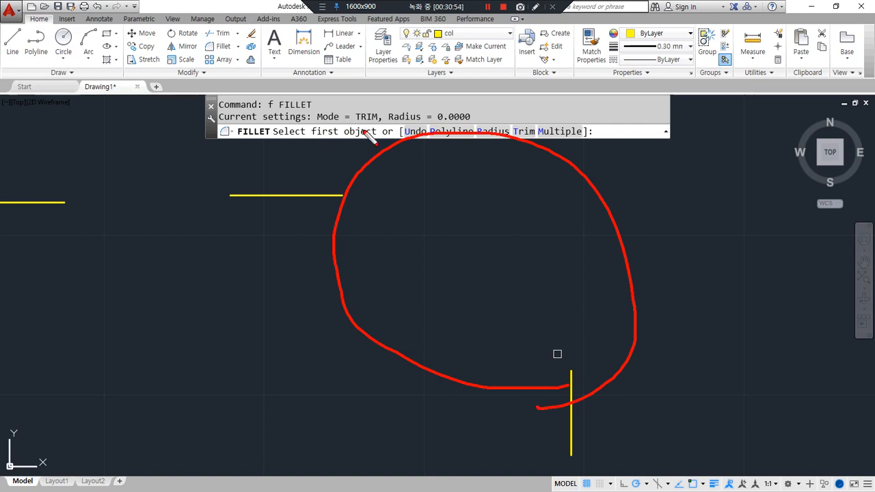
{"action": "left_click_drag", "start_coordinate": [318, 123], "coordinate": [381, 121]}
{"action": "mouse_move", "coordinate": [346, 198]}
{"action": "left_mouse_down"}
{"action": "mouse_move", "coordinate": [519, 198]}
{"action": "mouse_move", "coordinate": [512, 207]}
{"action": "left_mouse_up"}
{"action": "left_click_drag", "start_coordinate": [568, 367], "coordinate": [567, 237]}
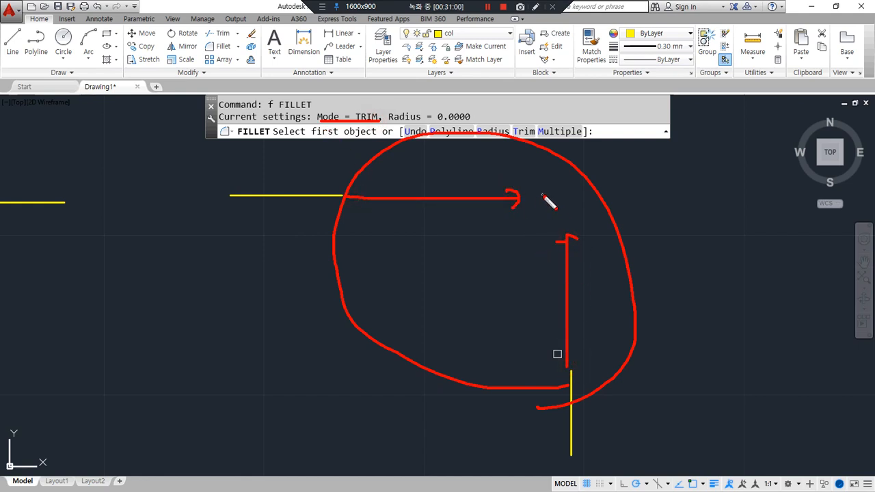
{"action": "mouse_move", "coordinate": [443, 200]}
{"action": "left_mouse_down"}
{"action": "mouse_move", "coordinate": [565, 285]}
{"action": "mouse_move", "coordinate": [565, 298]}
{"action": "left_mouse_up"}
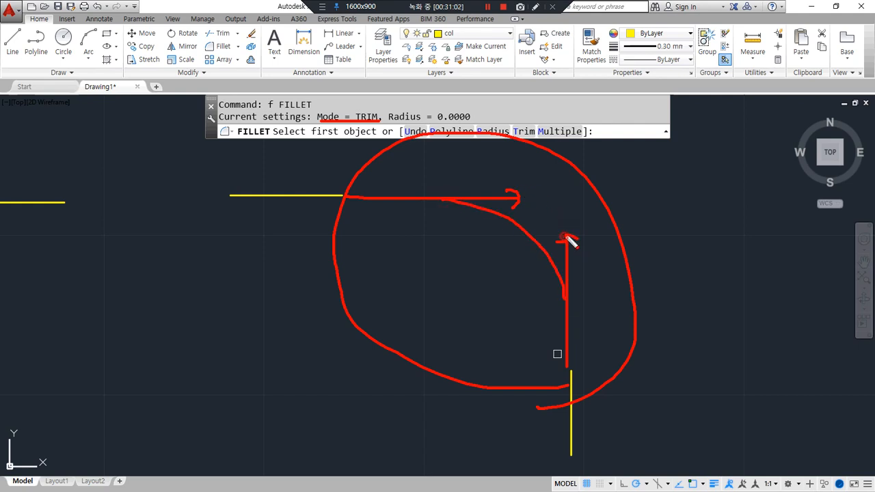
{"action": "left_click_drag", "start_coordinate": [559, 239], "coordinate": [578, 237]}
{"action": "left_click_drag", "start_coordinate": [559, 236], "coordinate": [558, 186]}
{"action": "left_click_drag", "start_coordinate": [568, 198], "coordinate": [525, 200]}
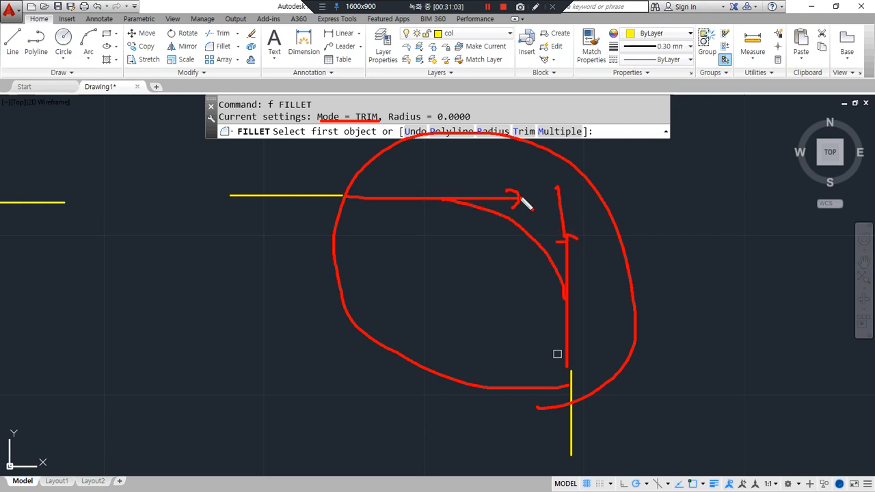
{"action": "left_click", "coordinate": [322, 195]}
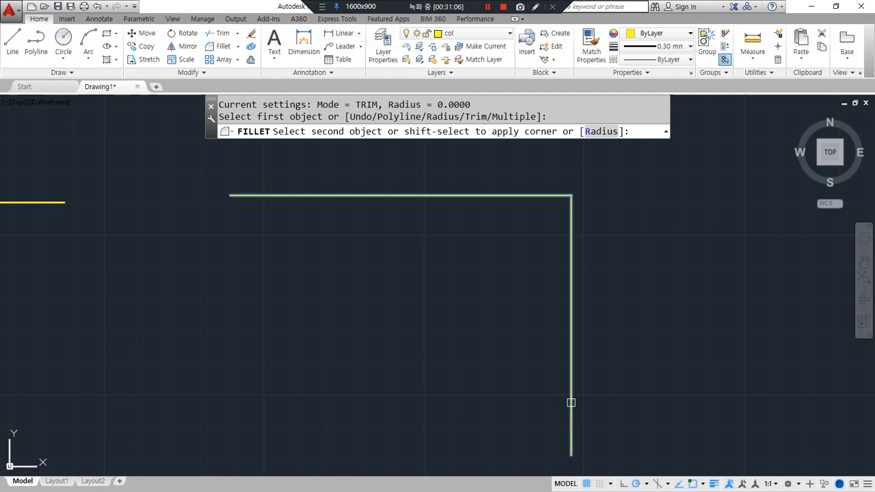
{"action": "left_click", "coordinate": [571, 403]}
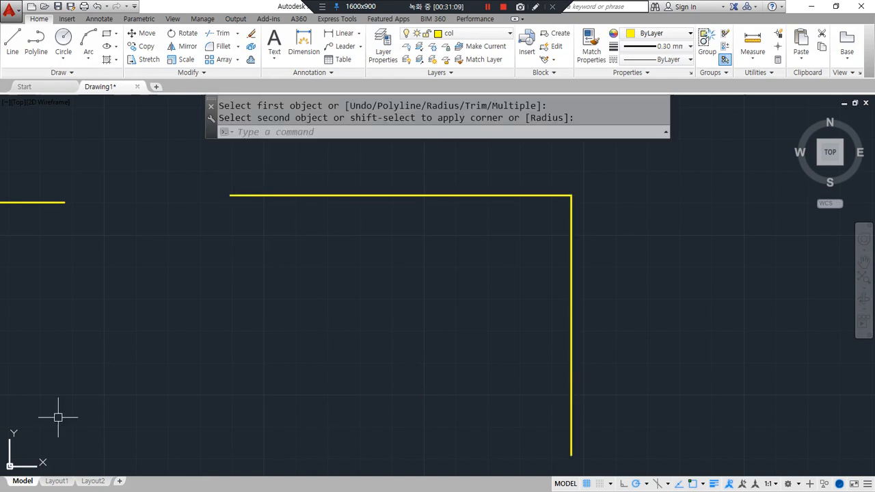
{"action": "key", "text": "ctrl+z"}
Extend the separated horizontal and vertical lines into a sharp corner using Fillet with radius 0.
{"action": "type", "text": "F"}
{"action": "key", "text": "Return"}
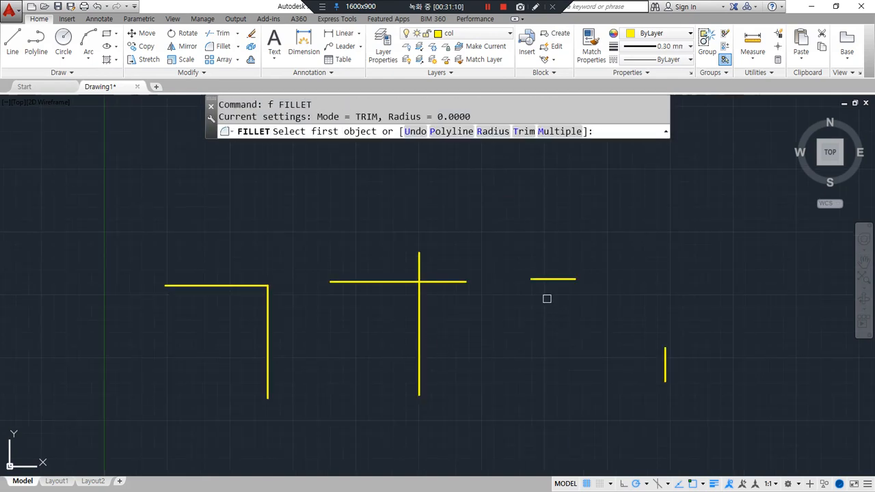
{"action": "left_click", "coordinate": [559, 277]}
{"action": "left_click", "coordinate": [665, 354]}
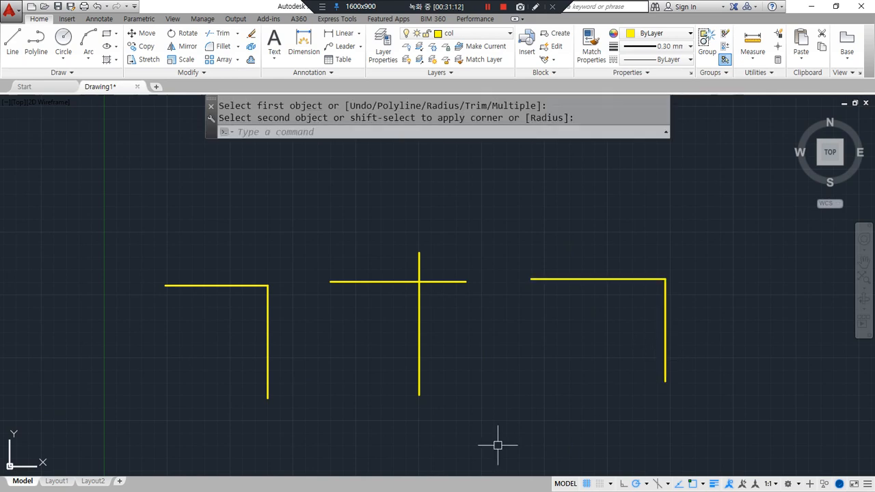
Trim the crossing pair to a sharp corner using Fillet with radius 0, keeping the horizontal line's outer part and the vertical line's lower part.
{"action": "scroll", "coordinate": [683, 278], "scroll_direction": "up", "scroll_amount": 2}
{"action": "mouse_move", "coordinate": [286, 299]}
{"action": "middle_mouse_down"}
{"action": "mouse_move", "coordinate": [336, 280]}
{"action": "mouse_move", "coordinate": [425, 299]}
{"action": "middle_mouse_up"}
{"action": "scroll", "coordinate": [336, 280], "scroll_direction": "up", "scroll_amount": 2}
{"action": "mouse_move", "coordinate": [393, 329]}
{"action": "left_mouse_down"}
{"action": "mouse_move", "coordinate": [572, 215]}
{"action": "mouse_move", "coordinate": [369, 343]}
{"action": "left_mouse_up"}
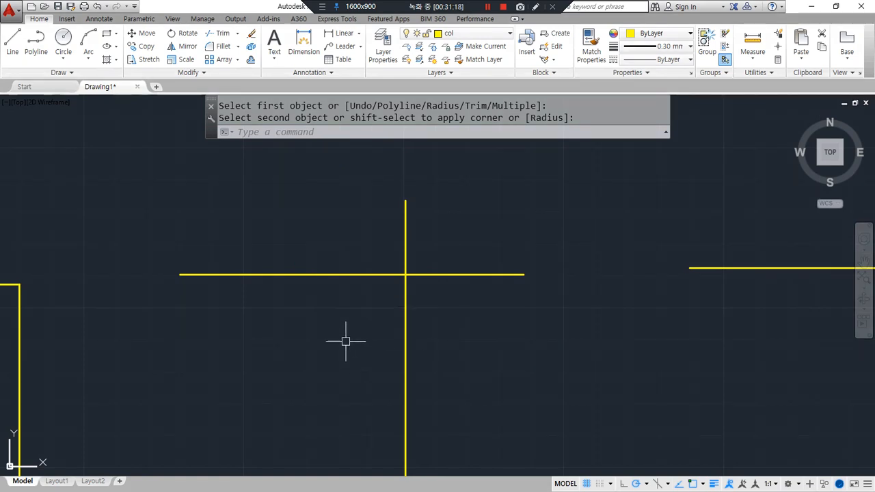
{"action": "type", "text": "f"}
{"action": "key", "text": "Return"}
{"action": "left_click", "coordinate": [315, 274]}
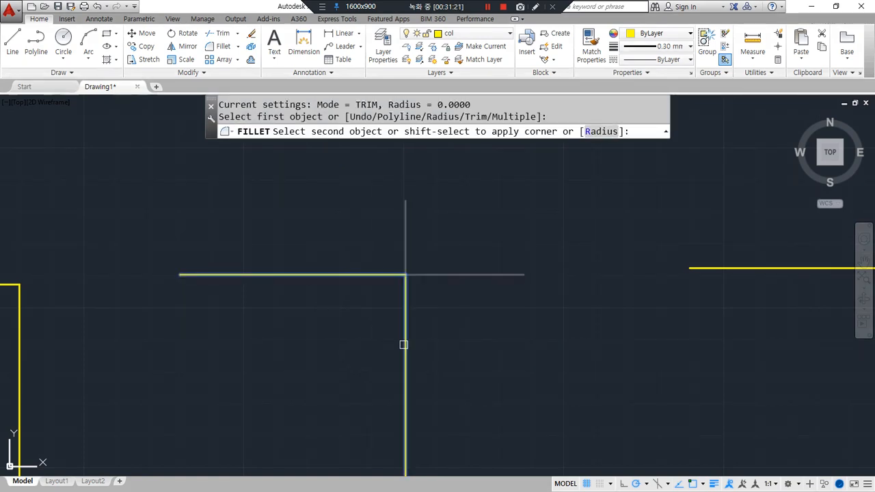
{"action": "left_click", "coordinate": [403, 344]}
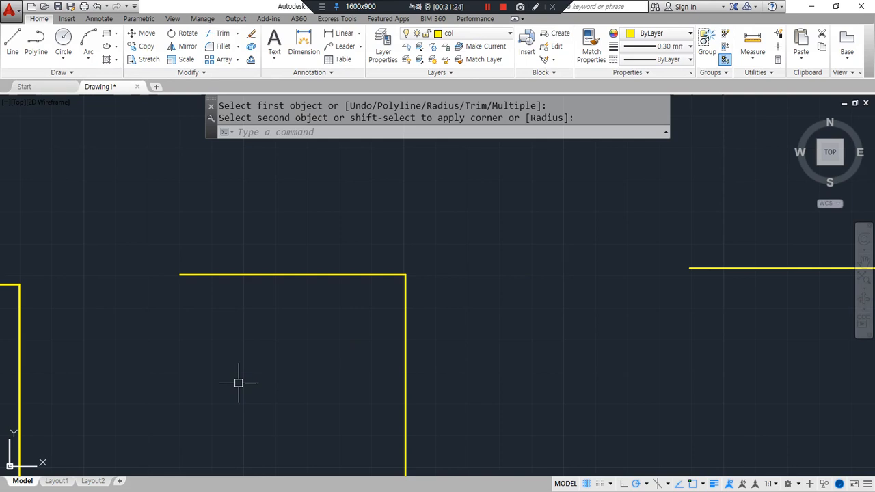
{"action": "scroll", "coordinate": [434, 340], "scroll_direction": "down", "scroll_amount": 3}
{"action": "middle_click_drag", "start_coordinate": [433, 340], "coordinate": [398, 312]}
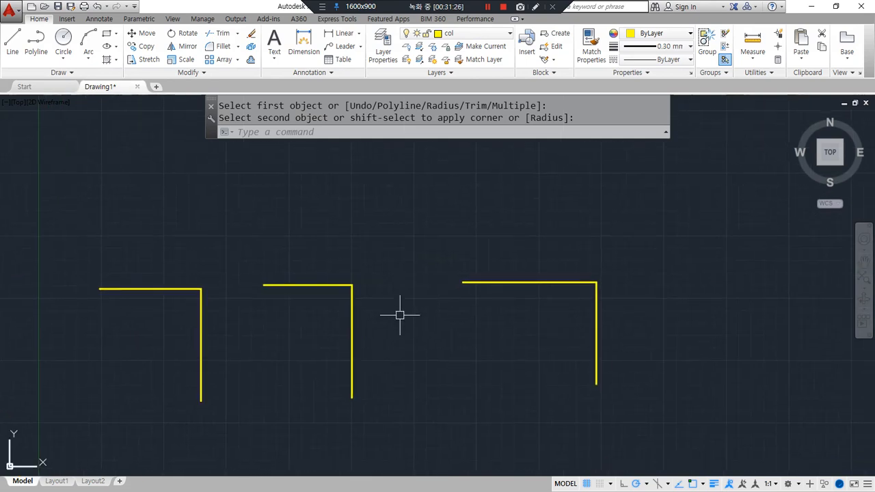
Undo the zero-radius corners on the crossing pair and the separated pair of lines.
{"action": "key", "text": "ctrl+z"}
{"action": "key", "text": "ctrl+z"}
{"action": "key", "text": "ctrl+z"}
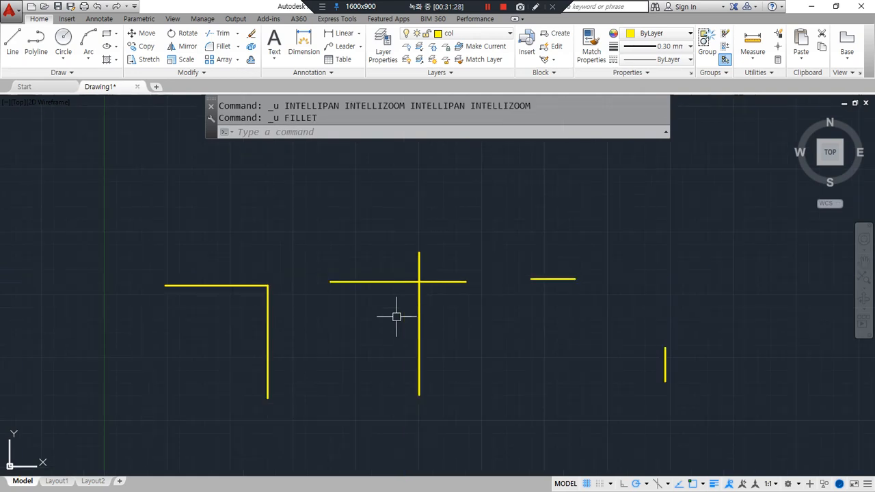
Fillet the meeting horizontal and vertical lines with radius 20 in No trim mode.
{"action": "type", "text": "f"}
{"action": "key", "text": "Return"}
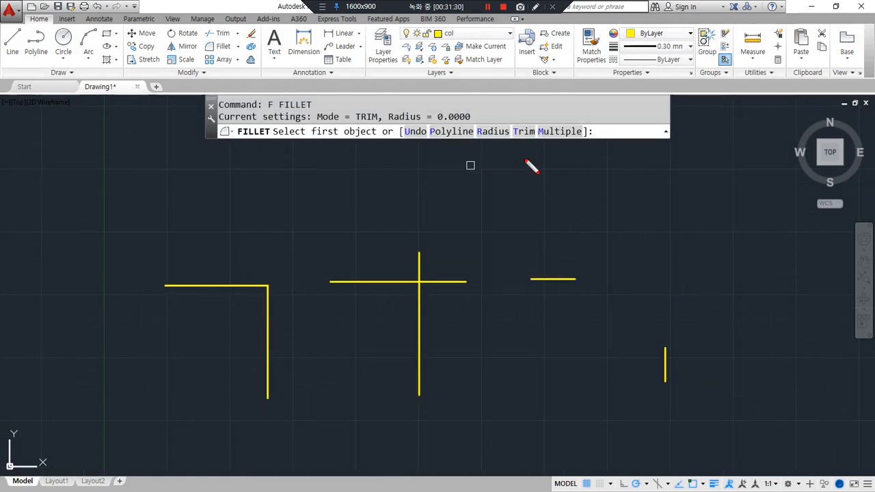
{"action": "mouse_move", "coordinate": [538, 137]}
{"action": "left_mouse_down"}
{"action": "mouse_move", "coordinate": [523, 114]}
{"action": "mouse_move", "coordinate": [527, 141]}
{"action": "left_mouse_up"}
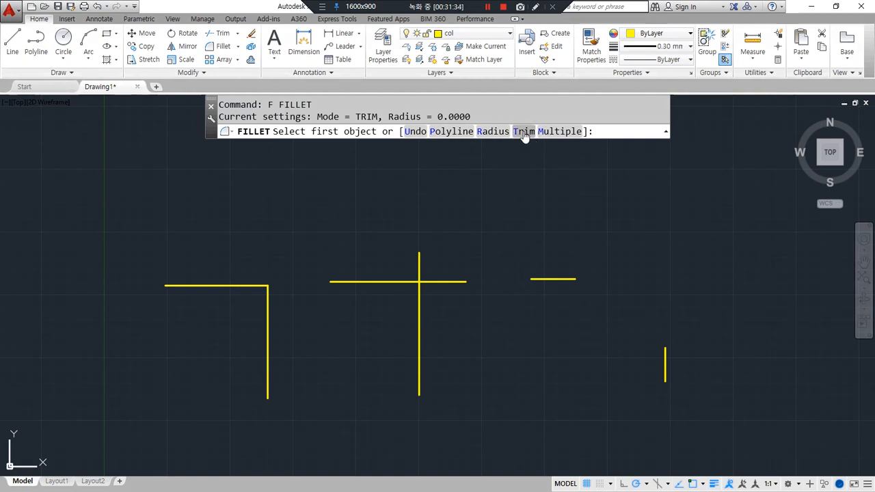
{"action": "left_click", "coordinate": [524, 131]}
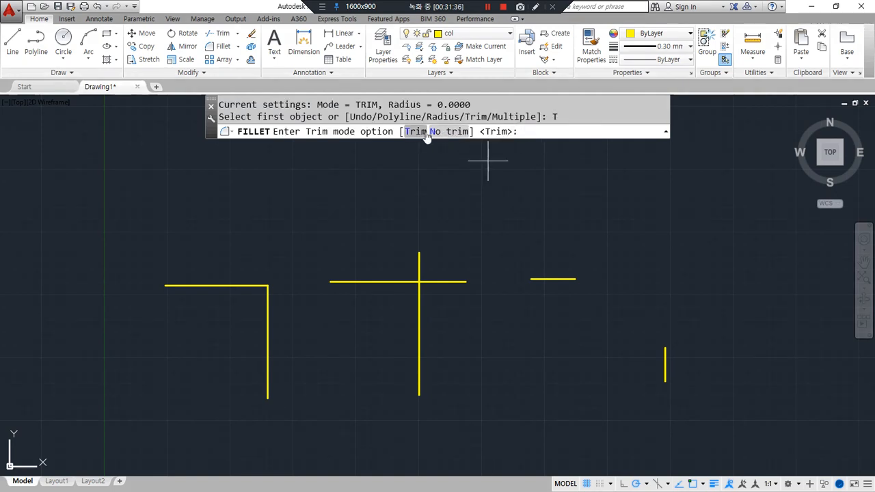
{"action": "left_click", "coordinate": [463, 134]}
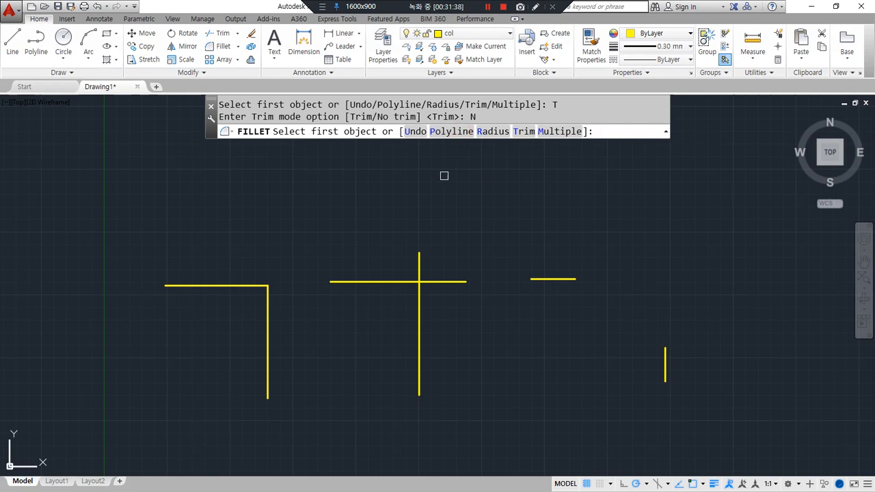
{"action": "left_click", "coordinate": [501, 132]}
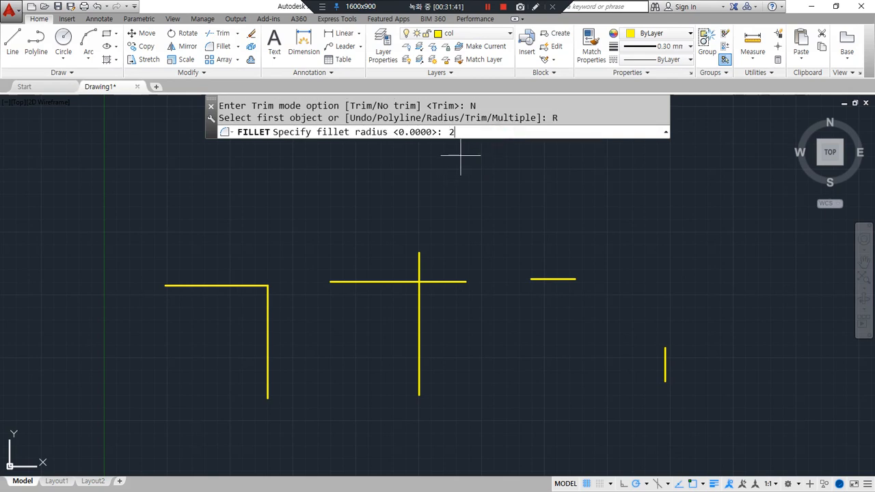
{"action": "type", "text": "20"}
{"action": "key", "text": "Return"}
{"action": "left_click", "coordinate": [240, 286]}
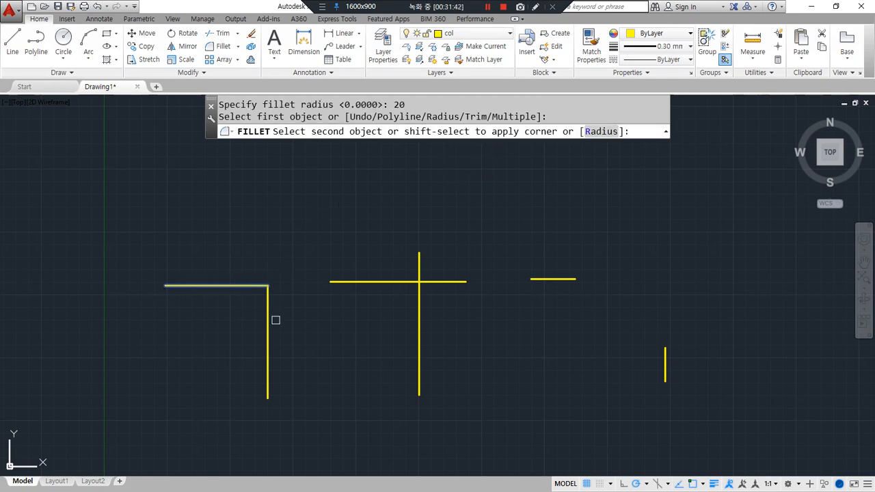
{"action": "left_click", "coordinate": [269, 325]}
Apply the same radius 20 No trim fillet to the crossing pair and to the separated pair of lines.
{"action": "key", "text": "Return"}
{"action": "left_click", "coordinate": [387, 281]}
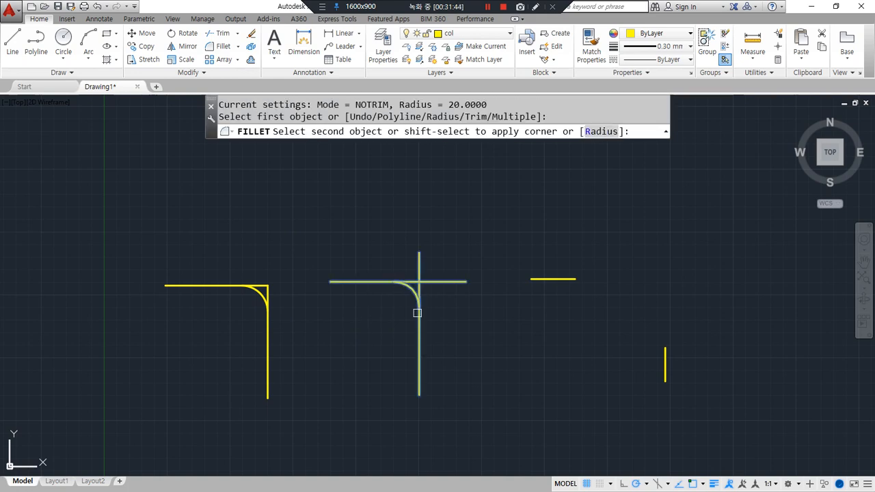
{"action": "left_click", "coordinate": [420, 309]}
{"action": "key", "text": "Return"}
{"action": "left_click", "coordinate": [570, 279]}
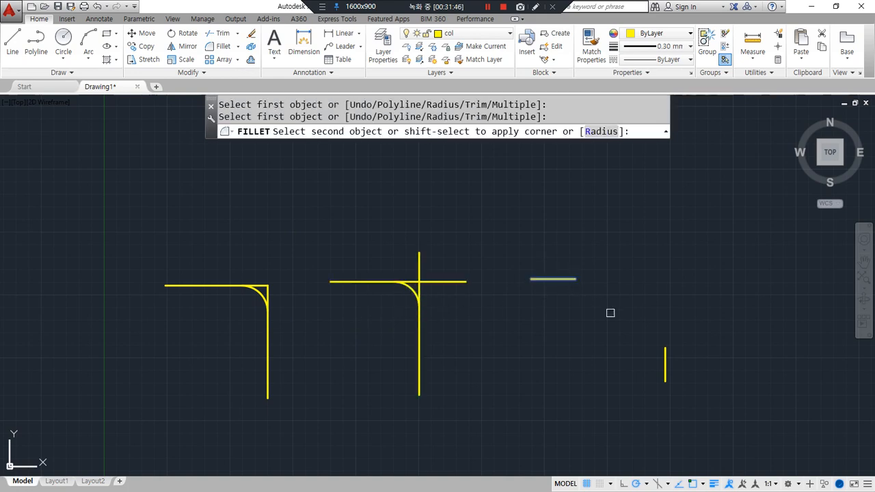
{"action": "left_click", "coordinate": [663, 351]}
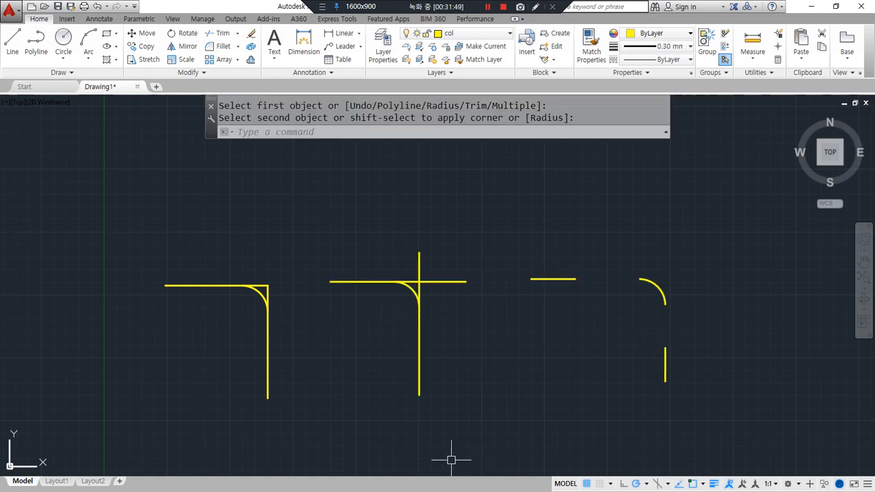
Select the fillet arcs of the separated, crossing and meeting line pairs, leaving the straight lines unselected.
{"action": "left_click", "coordinate": [645, 282]}
{"action": "left_click", "coordinate": [385, 264]}
{"action": "left_click", "coordinate": [425, 310]}
{"action": "left_click", "coordinate": [235, 262]}
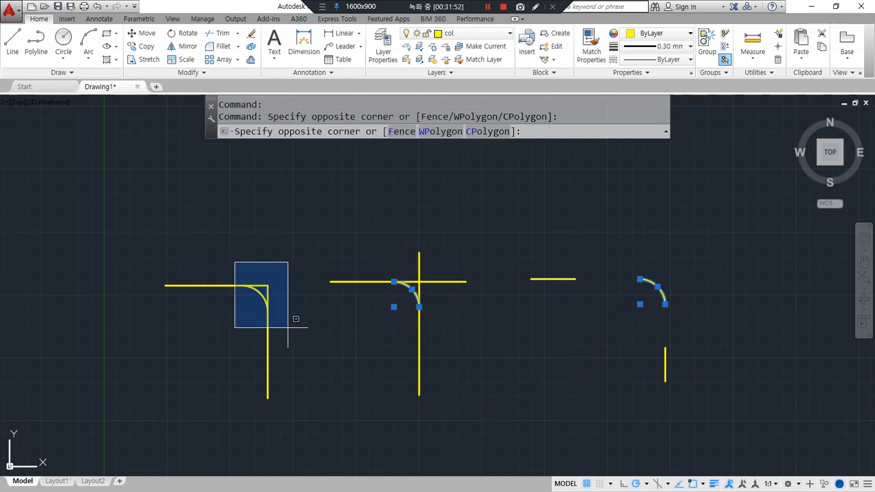
Erase the three fillet arcs left at the corner, the crossing lines and the separated lines.
{"action": "left_click", "coordinate": [293, 320]}
{"action": "type", "text": "e"}
{"action": "key", "text": "Return"}
Set the fillet radius to 0 and try to fillet the crossing horizontal and vertical lines in no-trim mode.
{"action": "type", "text": "f"}
{"action": "key", "text": "Return"}
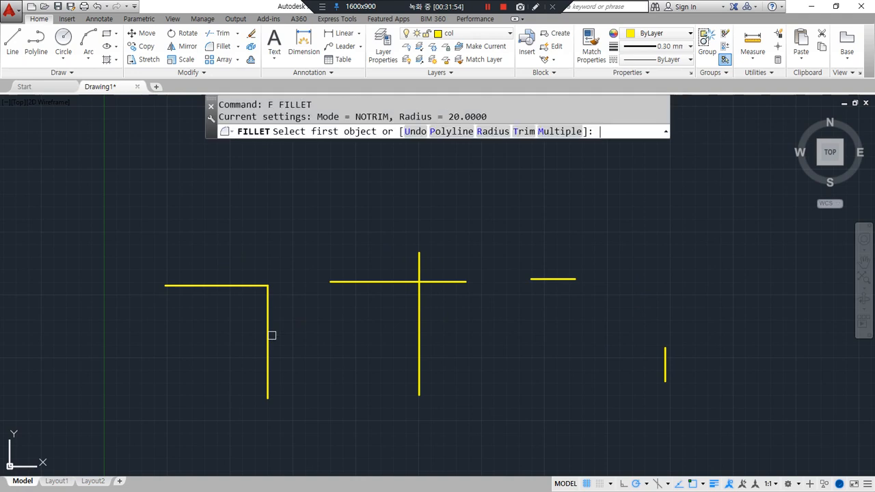
{"action": "type", "text": "r"}
{"action": "key", "text": "Return"}
{"action": "type", "text": "0"}
{"action": "key", "text": "Return"}
{"action": "left_click", "coordinate": [391, 280]}
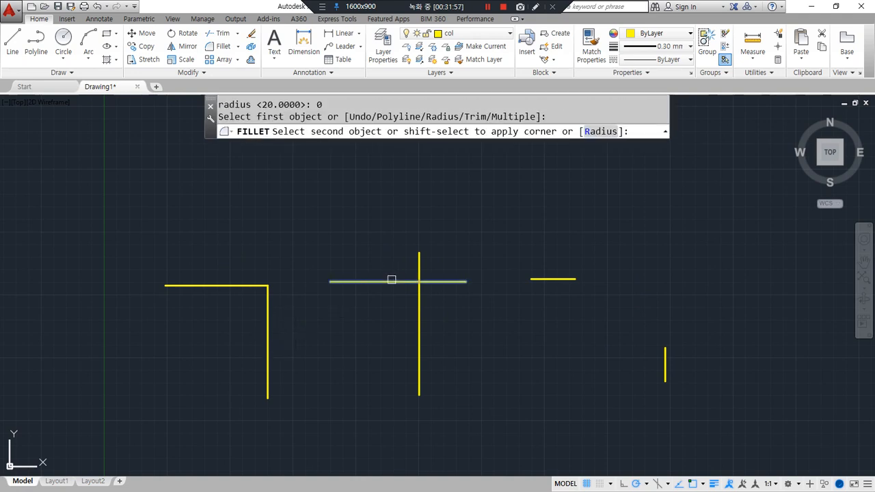
{"action": "left_click", "coordinate": [423, 312]}
Try the same radius 0 no-trim fillet on the separated short horizontal and vertical lines.
{"action": "key", "text": "Return"}
{"action": "left_click", "coordinate": [554, 278]}
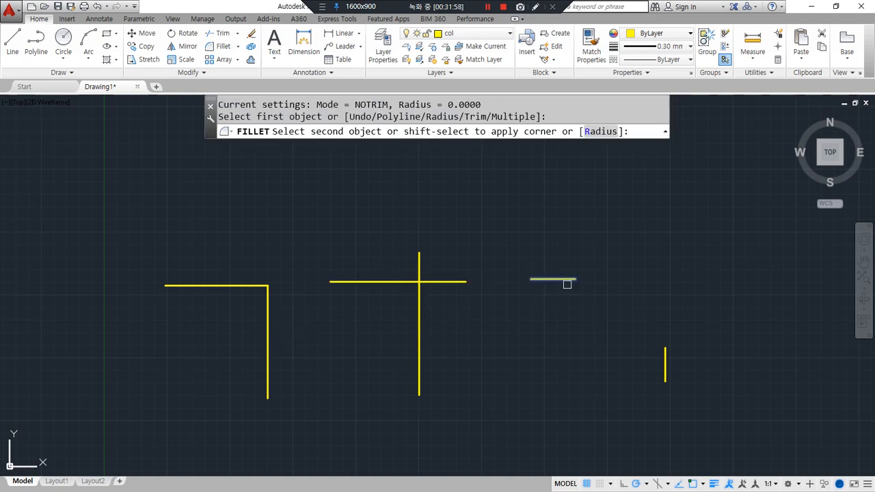
{"action": "left_click", "coordinate": [666, 358]}
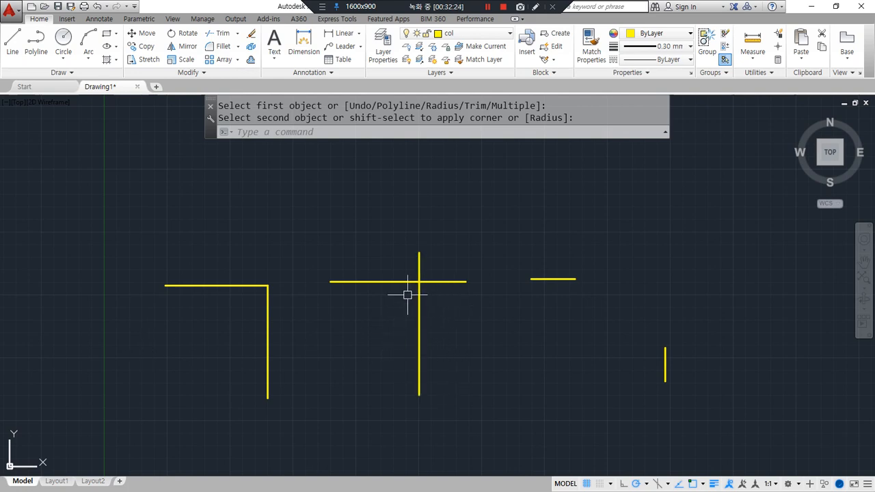
Change the Fillet command's trim mode to Trim, then end the command.
{"action": "key", "text": "Escape"}
{"action": "type", "text": "f"}
{"action": "key", "text": "Return"}
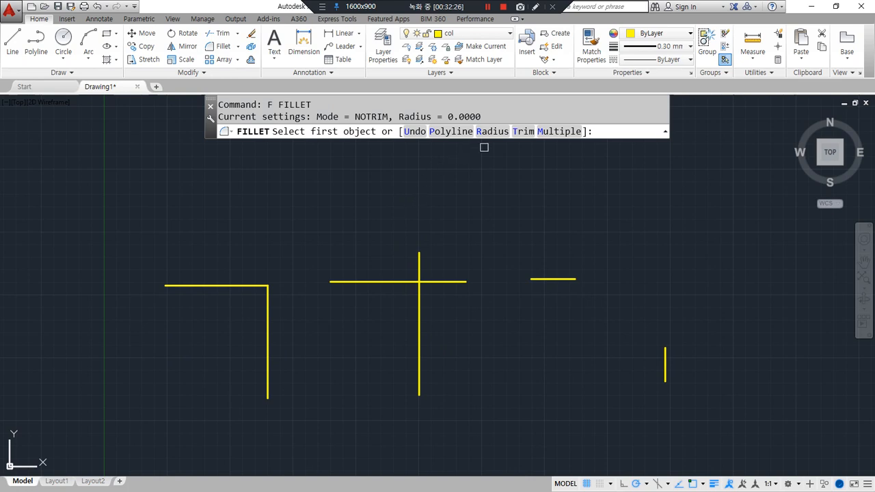
{"action": "left_click", "coordinate": [523, 132]}
{"action": "left_click", "coordinate": [415, 132]}
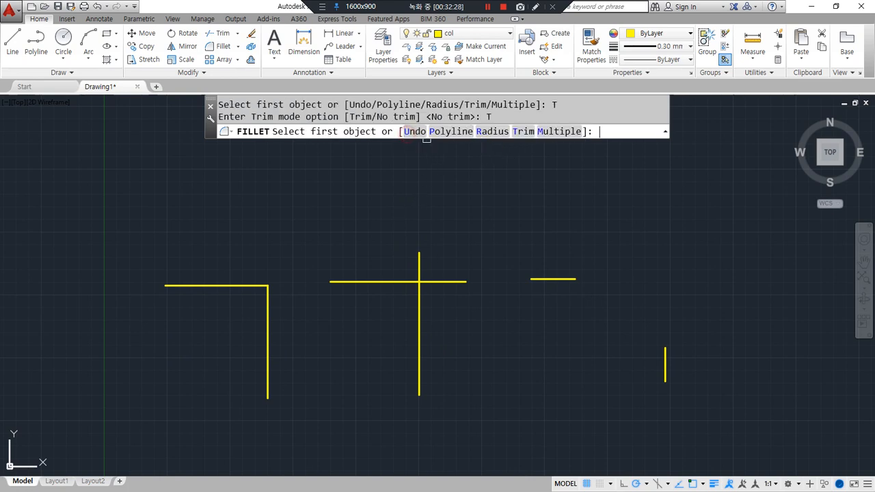
{"action": "key", "text": "Return"}
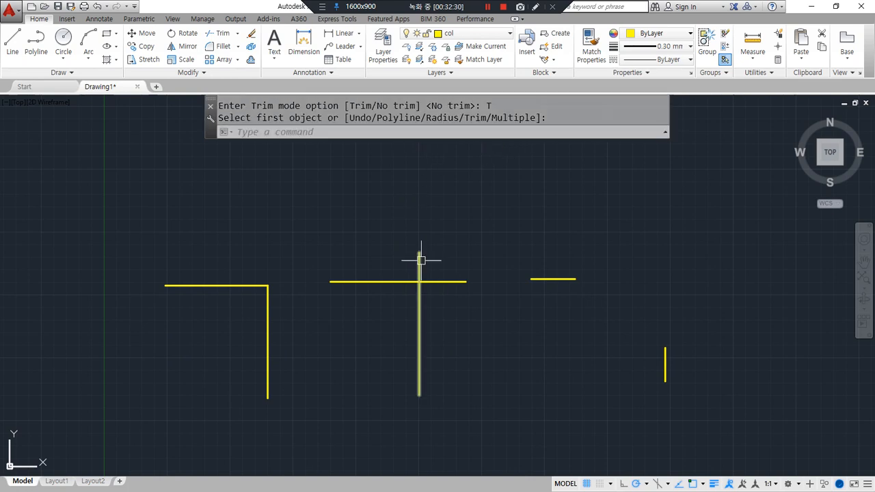
Draw a nearly square rectangle in the empty area above the existing lines.
{"action": "middle_click_drag", "start_coordinate": [257, 173], "coordinate": [341, 346]}
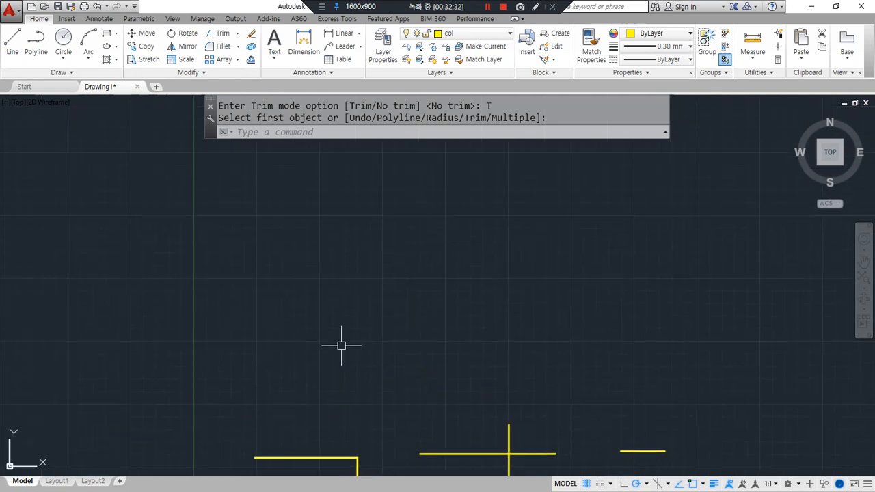
{"action": "type", "text": "rec RECTANG"}
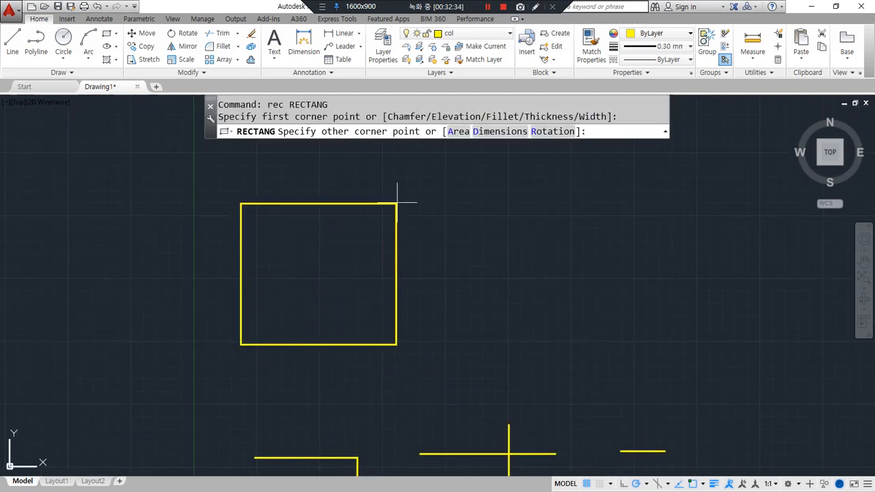
{"action": "left_click", "coordinate": [413, 189]}
Fillet the upper-right corner of the rectangle with a radius of 10.
{"action": "type", "text": "f"}
{"action": "key", "text": "Return"}
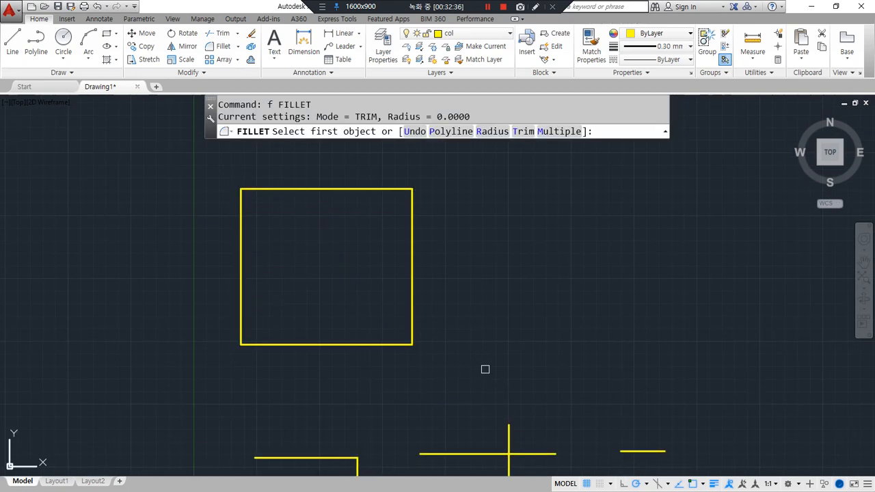
{"action": "type", "text": "r"}
{"action": "key", "text": "Return"}
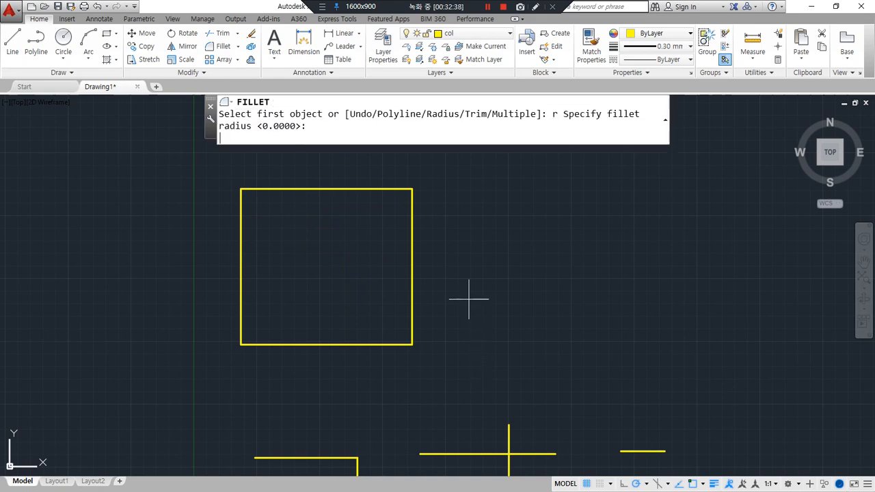
{"action": "type", "text": "10"}
{"action": "key", "text": "Return"}
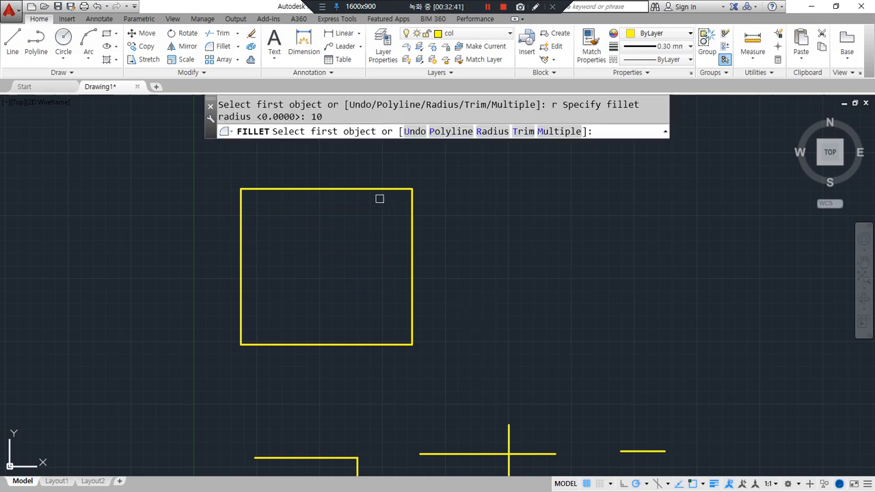
{"action": "left_click", "coordinate": [377, 189]}
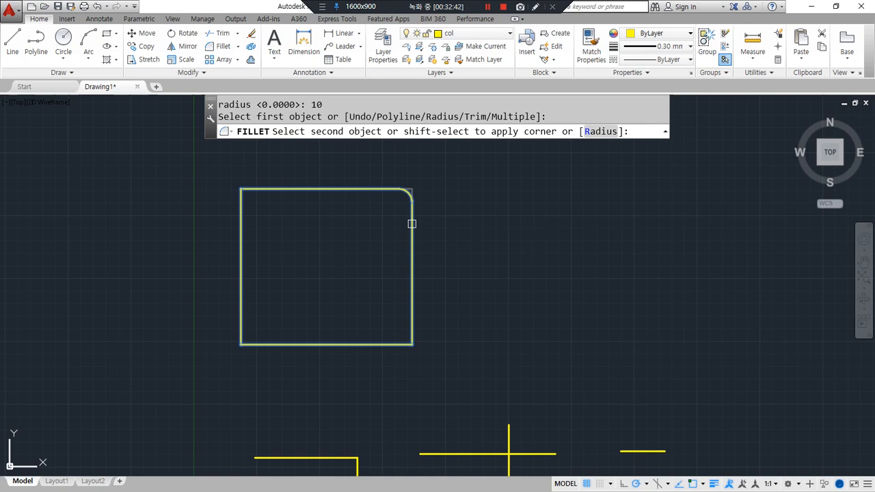
{"action": "left_click", "coordinate": [411, 224]}
Fillet the rectangle's remaining three corners one by one with the same radius of 10.
{"action": "scroll", "coordinate": [404, 191], "scroll_direction": "up", "scroll_amount": 2}
{"action": "key", "text": "Return"}
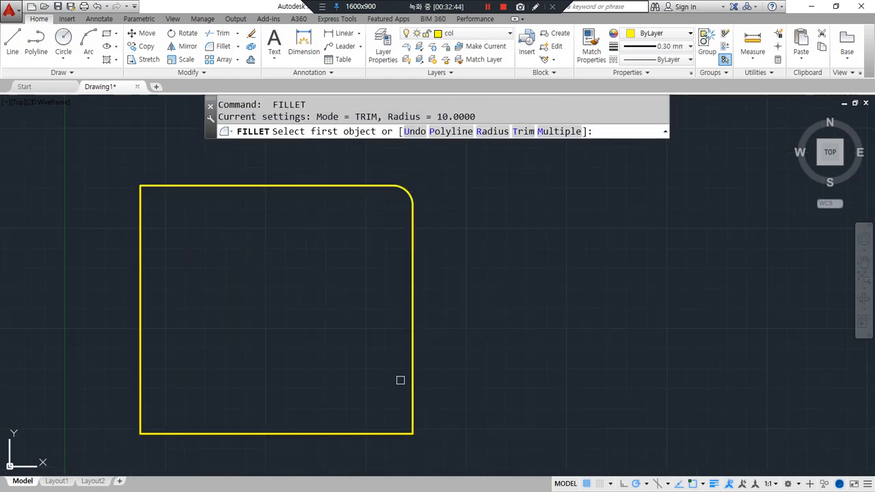
{"action": "left_click", "coordinate": [413, 380]}
{"action": "left_click", "coordinate": [369, 432]}
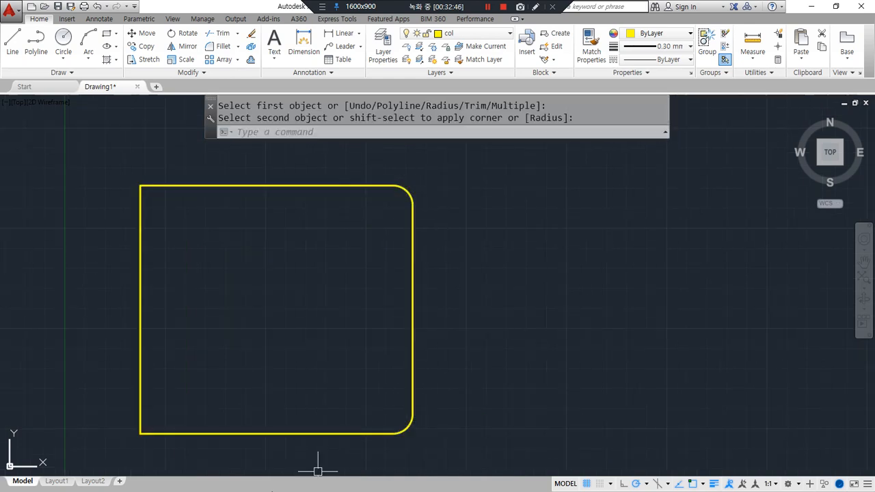
{"action": "key", "text": "Return"}
{"action": "left_click", "coordinate": [145, 429]}
{"action": "left_click", "coordinate": [140, 409]}
{"action": "key", "text": "Return"}
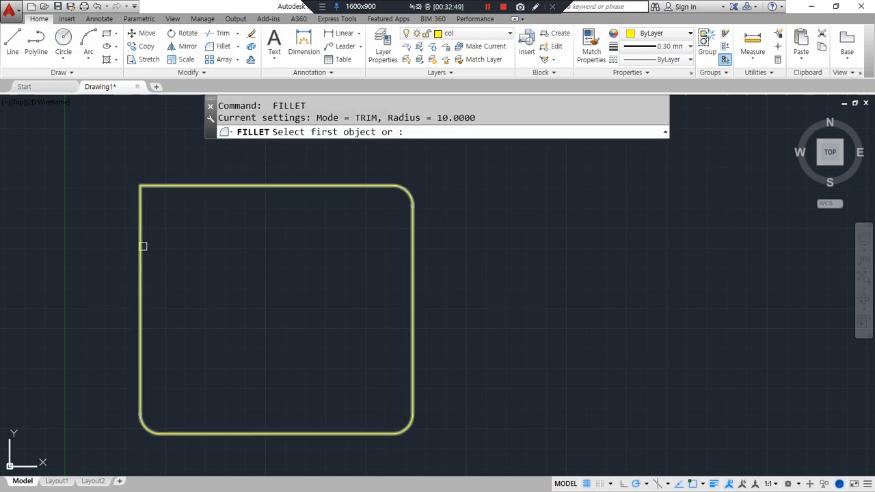
{"action": "left_click", "coordinate": [143, 245]}
{"action": "left_click", "coordinate": [181, 186]}
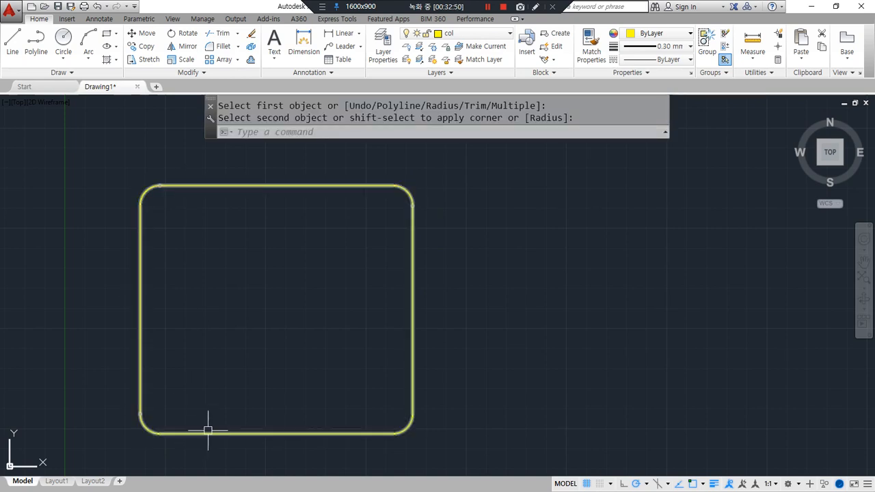
Undo all four corner fillets on the rectangle.
{"action": "key", "text": "ctrl+z"}
{"action": "key", "text": "ctrl+z"}
{"action": "key", "text": "ctrl+z"}
{"action": "key", "text": "ctrl+z"}
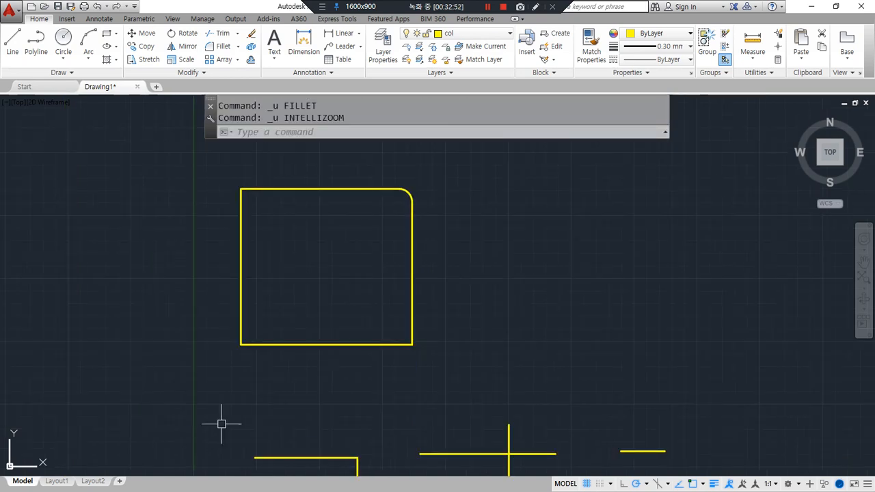
{"action": "key", "text": "ctrl+z"}
Fillet all four corners of the rectangle at once with the Polyline option and a radius of 30.
{"action": "scroll", "coordinate": [332, 288], "scroll_direction": "up", "scroll_amount": 2}
{"action": "middle_click_drag", "start_coordinate": [332, 288], "coordinate": [352, 322]}
{"action": "type", "text": "f"}
{"action": "key", "text": "Return"}
{"action": "left_click", "coordinate": [497, 132]}
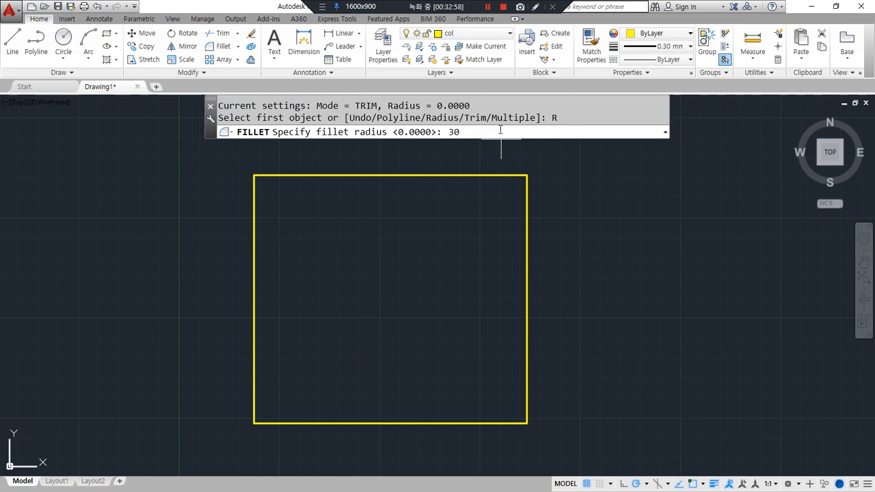
{"action": "key", "text": "Return"}
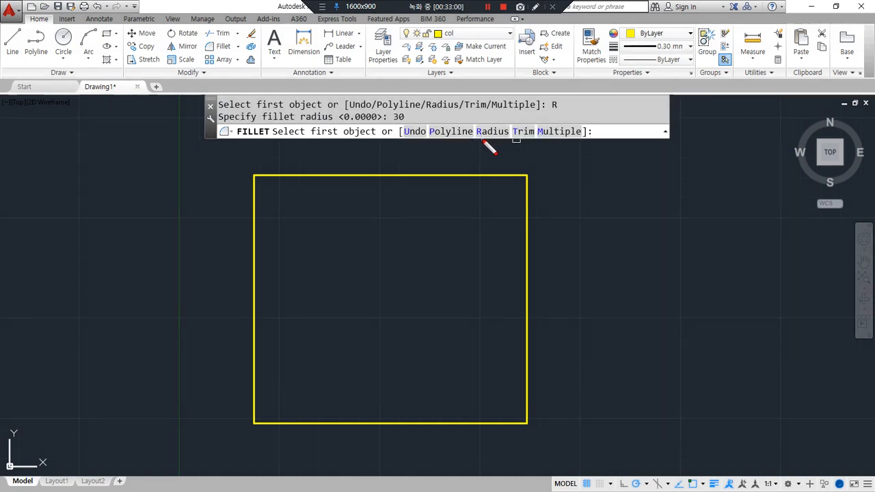
{"action": "mouse_move", "coordinate": [462, 144]}
{"action": "left_mouse_down"}
{"action": "mouse_move", "coordinate": [459, 122]}
{"action": "mouse_move", "coordinate": [459, 147]}
{"action": "left_mouse_up"}
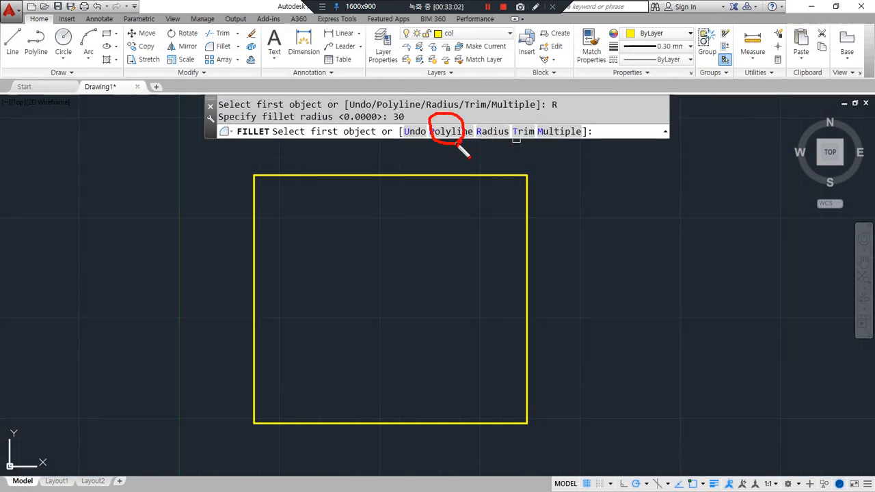
{"action": "left_click", "coordinate": [448, 131]}
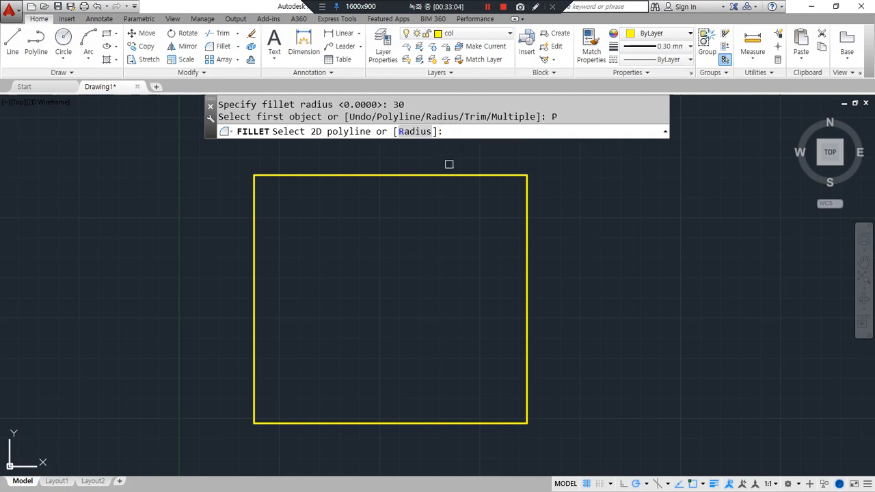
{"action": "left_click", "coordinate": [446, 175]}
{"action": "left_click", "coordinate": [445, 175]}
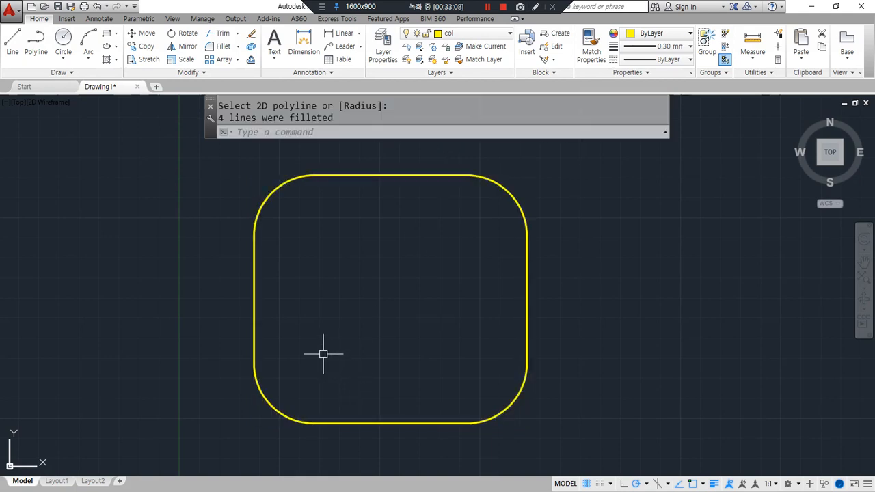
{"action": "key", "text": "Escape"}
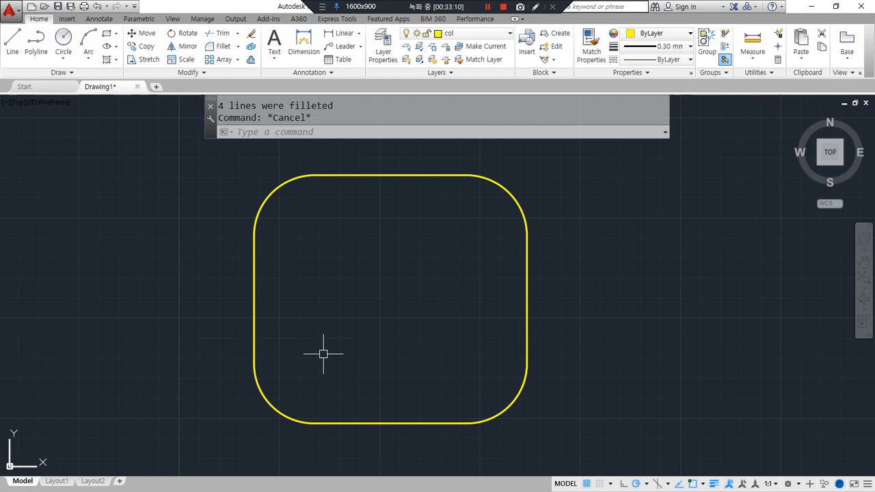
Undo the polyline fillet on the rectangle and the view changes made before it.
{"action": "key", "text": "ctrl+z"}
{"action": "key", "text": "ctrl+z"}
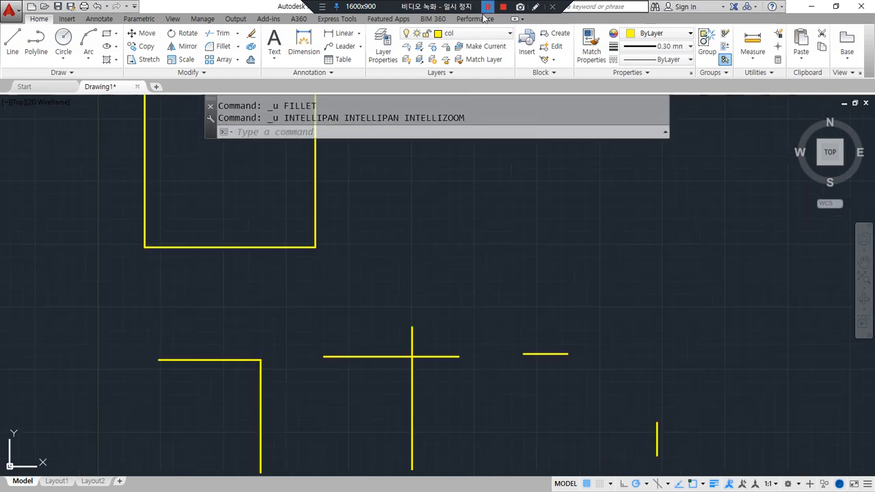
{"action": "left_click", "coordinate": [485, 8]}
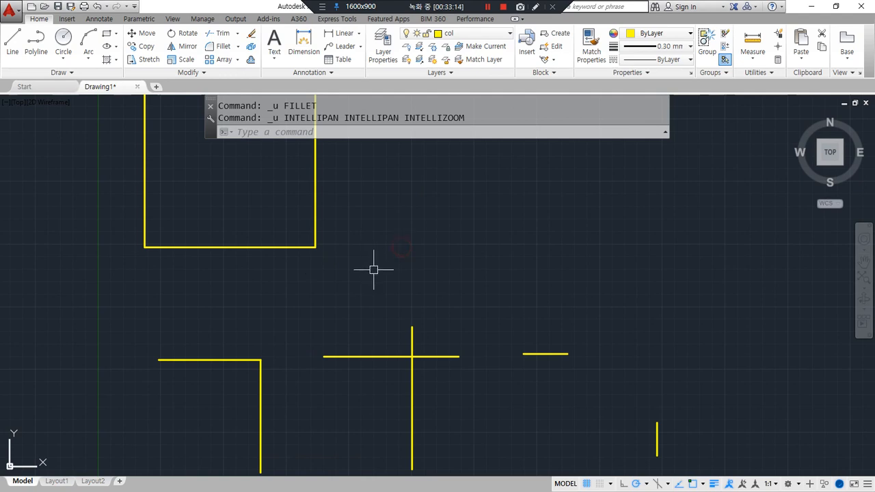
{"action": "scroll", "coordinate": [374, 263], "scroll_direction": "up", "scroll_amount": 5}
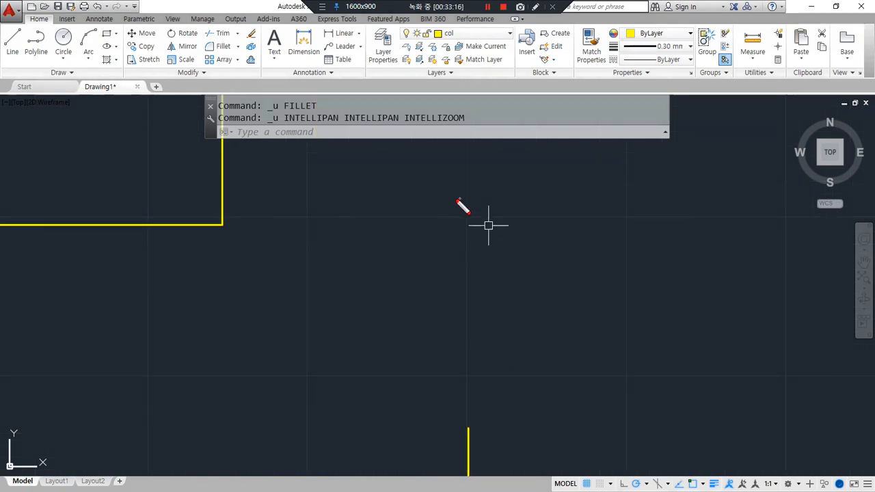
{"action": "mouse_move", "coordinate": [377, 186]}
{"action": "left_mouse_down"}
{"action": "mouse_move", "coordinate": [506, 187]}
{"action": "mouse_move", "coordinate": [505, 319]}
{"action": "left_mouse_up"}
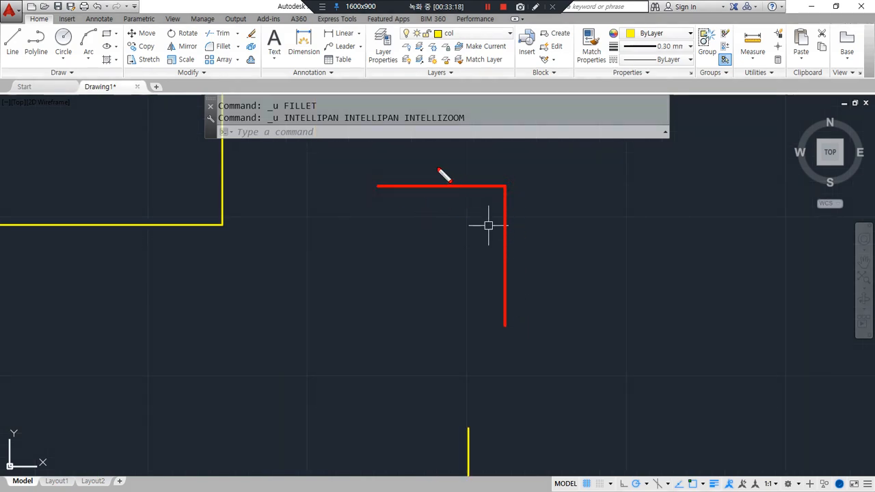
{"action": "left_click_drag", "start_coordinate": [414, 174], "coordinate": [545, 276]}
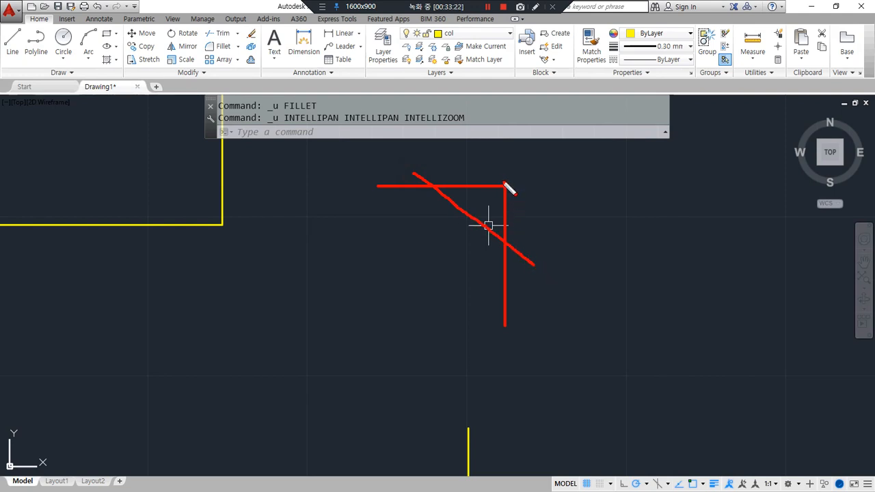
{"action": "left_click_drag", "start_coordinate": [505, 184], "coordinate": [505, 159]}
{"action": "mouse_move", "coordinate": [436, 181]}
{"action": "left_mouse_down"}
{"action": "mouse_move", "coordinate": [437, 143]}
{"action": "mouse_move", "coordinate": [504, 152]}
{"action": "mouse_move", "coordinate": [511, 145]}
{"action": "left_mouse_up"}
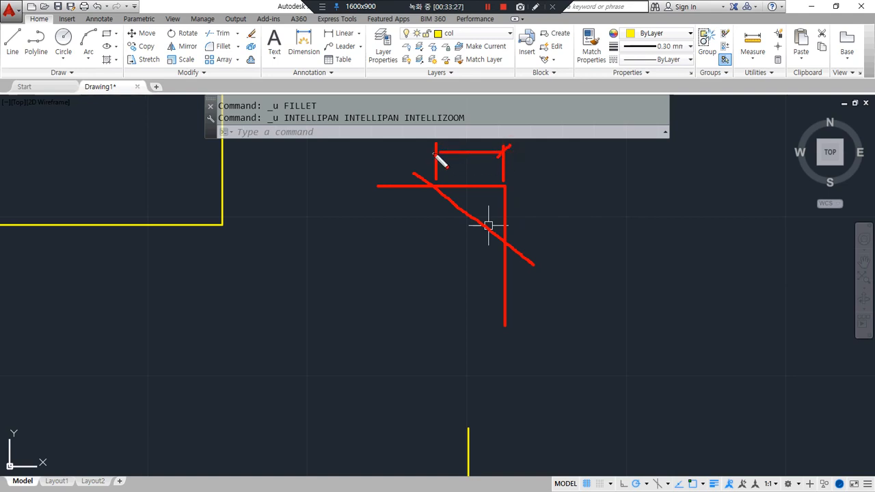
{"action": "left_click_drag", "start_coordinate": [441, 146], "coordinate": [419, 157]}
{"action": "left_click_drag", "start_coordinate": [511, 186], "coordinate": [558, 186]}
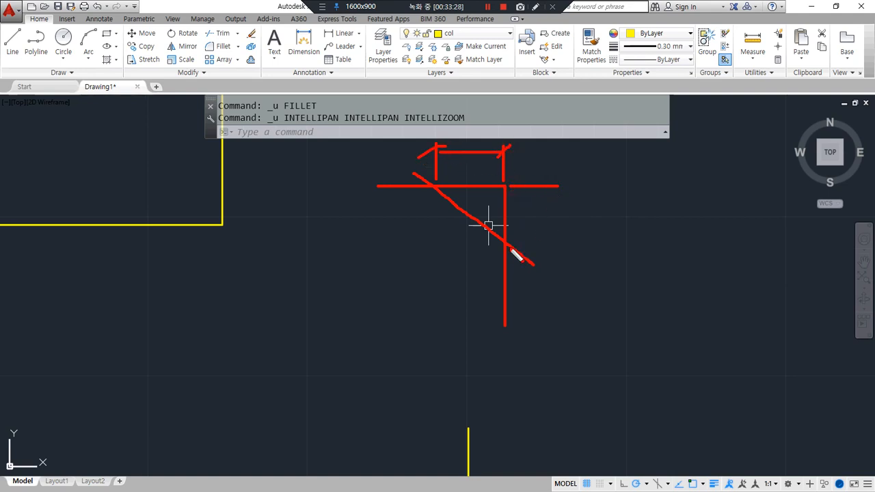
{"action": "left_click_drag", "start_coordinate": [507, 242], "coordinate": [558, 243]}
{"action": "left_click_drag", "start_coordinate": [544, 186], "coordinate": [545, 243]}
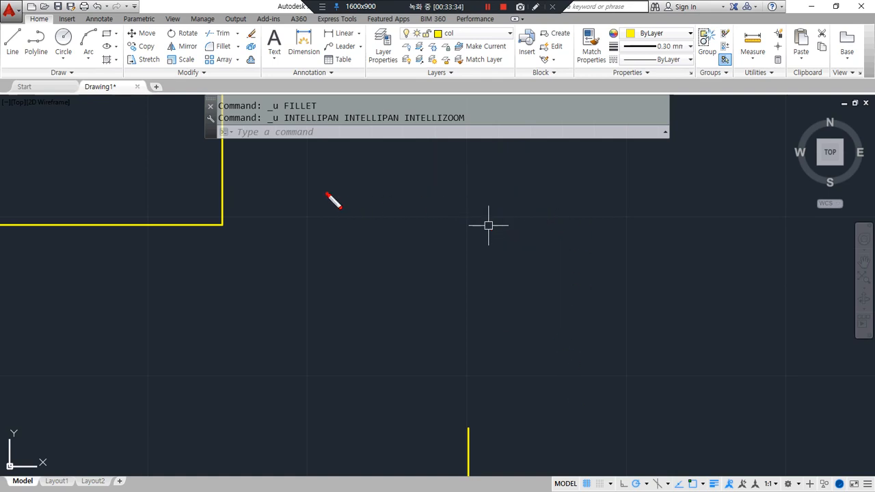
{"action": "mouse_move", "coordinate": [328, 194]}
{"action": "left_mouse_down"}
{"action": "mouse_move", "coordinate": [492, 195]}
{"action": "mouse_move", "coordinate": [493, 449]}
{"action": "left_mouse_up"}
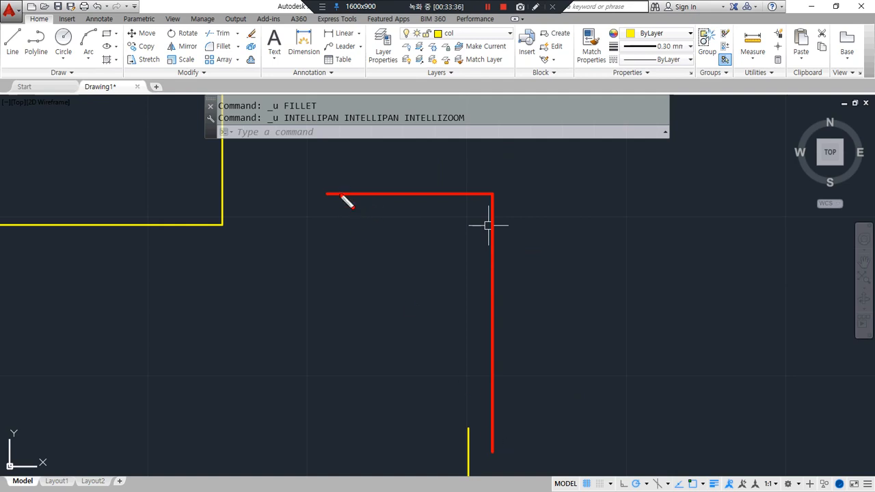
{"action": "left_click_drag", "start_coordinate": [330, 189], "coordinate": [507, 345]}
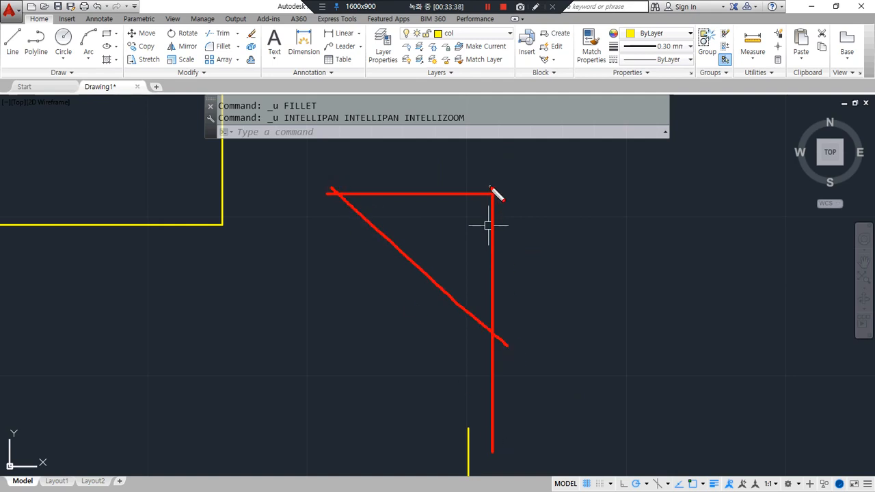
{"action": "left_click_drag", "start_coordinate": [490, 186], "coordinate": [490, 148]}
{"action": "mouse_move", "coordinate": [336, 186]}
{"action": "left_mouse_down"}
{"action": "mouse_move", "coordinate": [338, 151]}
{"action": "mouse_move", "coordinate": [479, 163]}
{"action": "mouse_move", "coordinate": [494, 144]}
{"action": "left_mouse_up"}
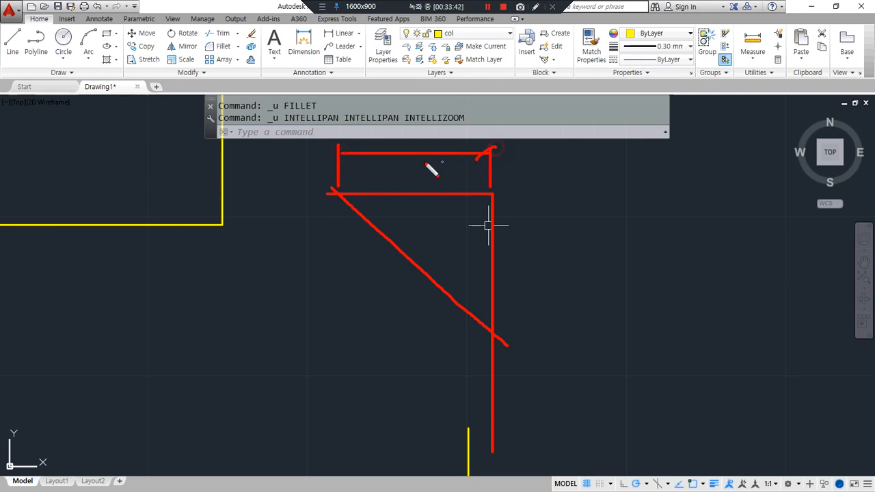
{"action": "left_click_drag", "start_coordinate": [350, 145], "coordinate": [334, 165]}
{"action": "mouse_move", "coordinate": [415, 197]}
{"action": "left_mouse_down"}
{"action": "mouse_move", "coordinate": [398, 240]}
{"action": "mouse_move", "coordinate": [408, 237]}
{"action": "mouse_move", "coordinate": [418, 197]}
{"action": "left_mouse_up"}
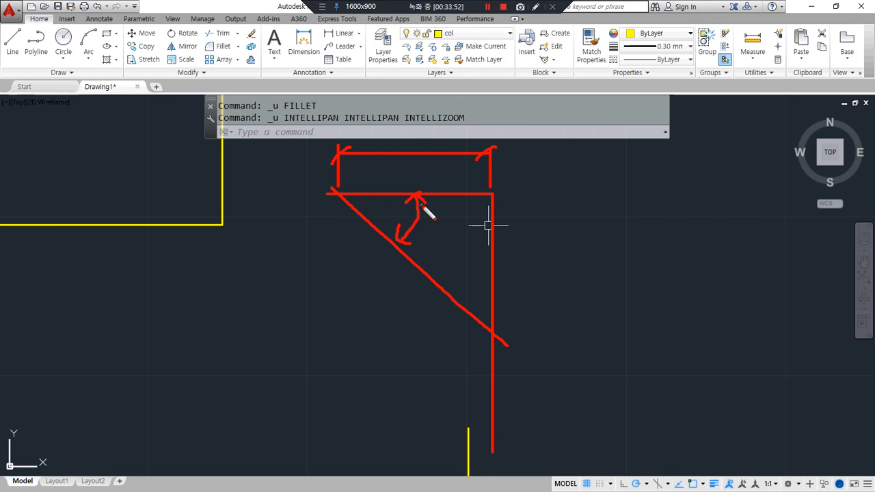
{"action": "key", "text": "Escape"}
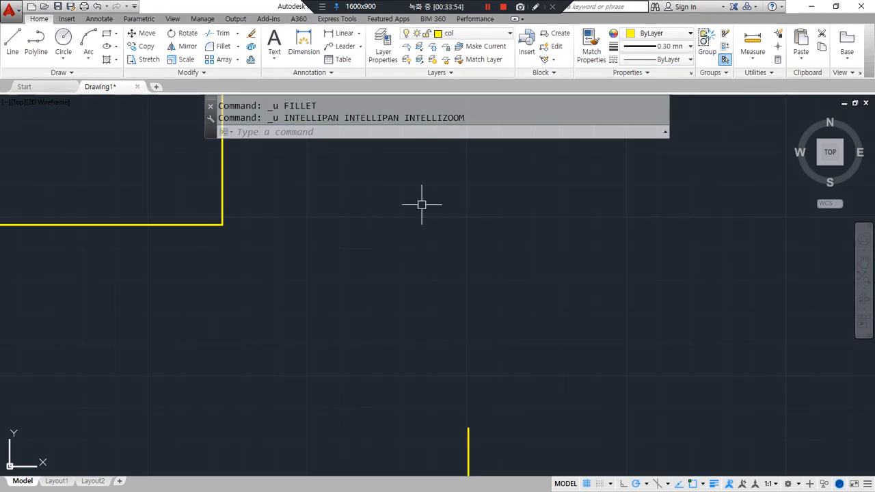
{"action": "scroll", "coordinate": [371, 248], "scroll_direction": "down", "scroll_amount": 5}
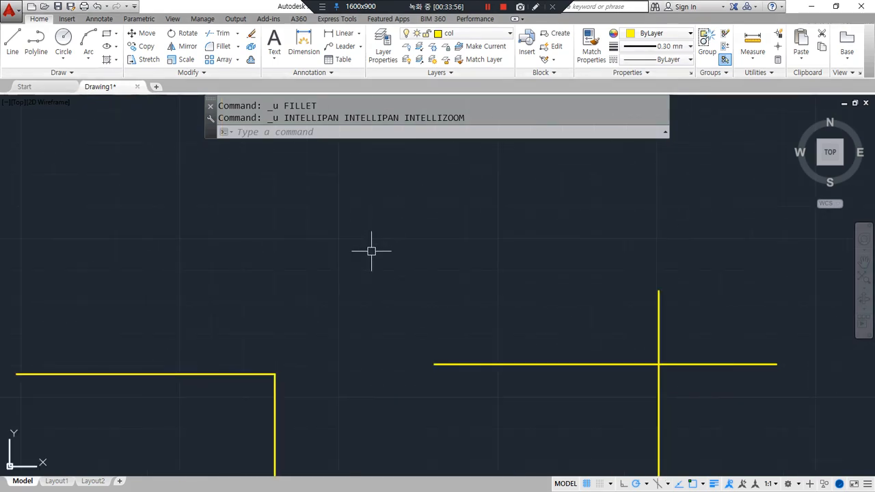
Start the Chamfer command and examine its trim mode, current distances, and Polyline, Distance, Angle, Trim and Multiple options.
{"action": "scroll", "coordinate": [357, 283], "scroll_direction": "up", "scroll_amount": 3}
{"action": "type", "text": "cha"}
{"action": "key", "text": "Return"}
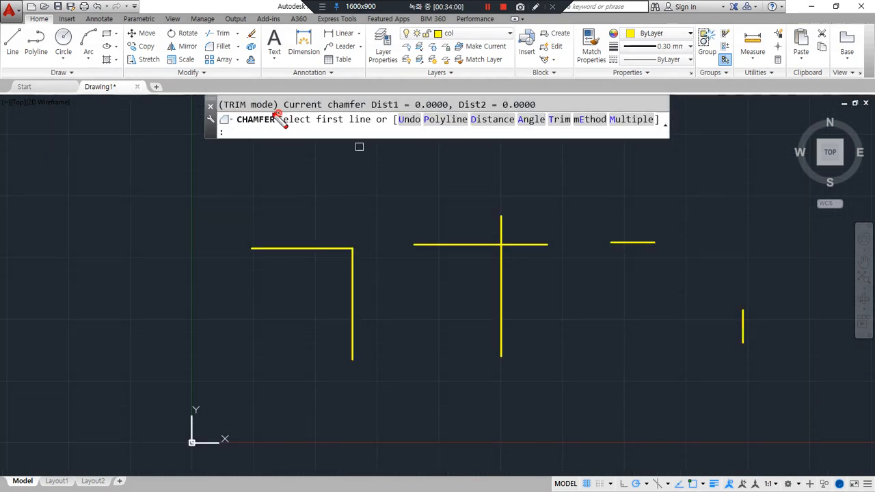
{"action": "mouse_move", "coordinate": [224, 114]}
{"action": "left_mouse_down"}
{"action": "mouse_move", "coordinate": [276, 114]}
{"action": "mouse_move", "coordinate": [213, 109]}
{"action": "left_mouse_up"}
{"action": "left_click_drag", "start_coordinate": [370, 114], "coordinate": [535, 114]}
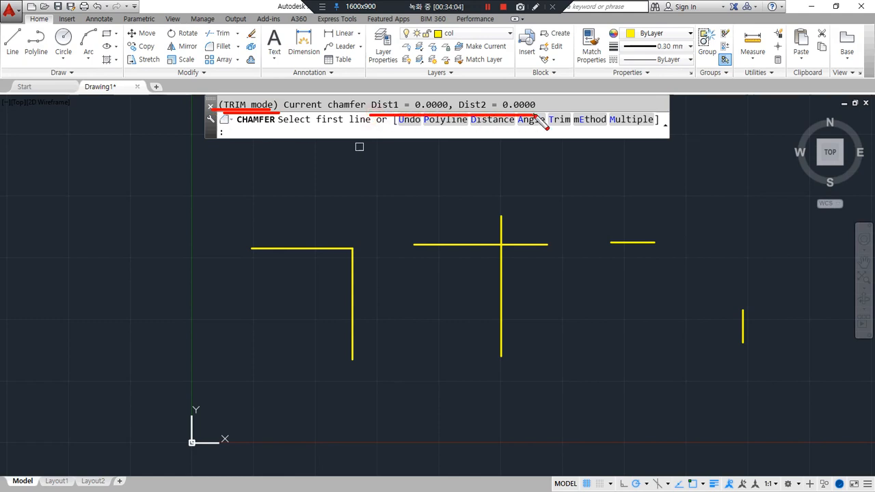
{"action": "right_click", "coordinate": [535, 115]}
{"action": "mouse_move", "coordinate": [457, 130]}
{"action": "left_mouse_down"}
{"action": "mouse_move", "coordinate": [434, 129]}
{"action": "mouse_move", "coordinate": [540, 118]}
{"action": "mouse_move", "coordinate": [534, 134]}
{"action": "mouse_move", "coordinate": [540, 125]}
{"action": "mouse_move", "coordinate": [566, 140]}
{"action": "left_mouse_up"}
{"action": "mouse_move", "coordinate": [643, 131]}
{"action": "left_mouse_down"}
{"action": "mouse_move", "coordinate": [653, 124]}
{"action": "mouse_move", "coordinate": [647, 134]}
{"action": "left_mouse_up"}
{"action": "mouse_move", "coordinate": [593, 107]}
{"action": "left_mouse_down"}
{"action": "mouse_move", "coordinate": [582, 128]}
{"action": "mouse_move", "coordinate": [595, 130]}
{"action": "left_mouse_up"}
{"action": "mouse_move", "coordinate": [411, 109]}
{"action": "left_mouse_down"}
{"action": "mouse_move", "coordinate": [401, 129]}
{"action": "mouse_move", "coordinate": [415, 135]}
{"action": "left_mouse_up"}
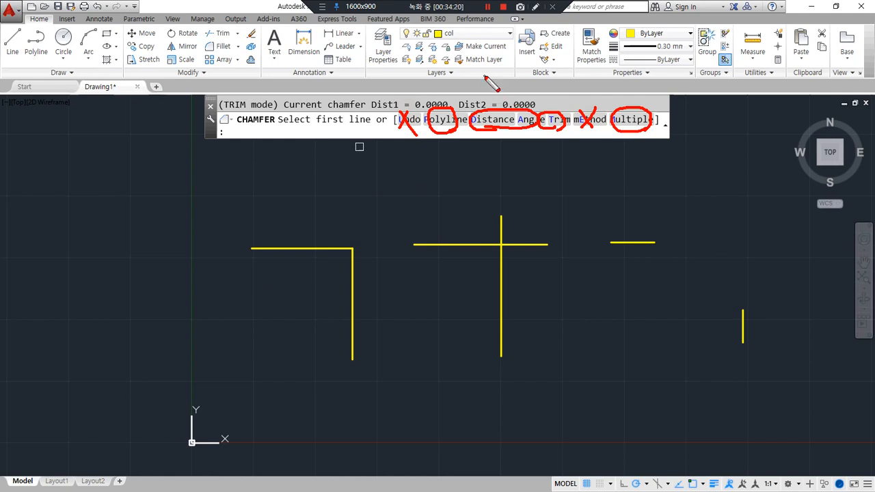
{"action": "key", "text": "e"}
{"action": "mouse_move", "coordinate": [451, 130]}
{"action": "left_mouse_down"}
{"action": "mouse_move", "coordinate": [467, 111]}
{"action": "mouse_move", "coordinate": [470, 132]}
{"action": "left_mouse_up"}
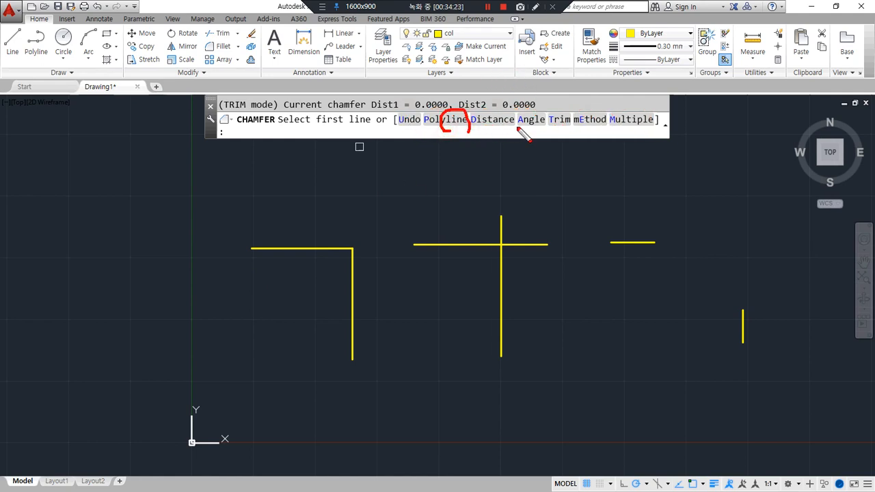
{"action": "mouse_move", "coordinate": [509, 109]}
{"action": "left_mouse_down"}
{"action": "mouse_move", "coordinate": [510, 130]}
{"action": "mouse_move", "coordinate": [552, 128]}
{"action": "left_mouse_up"}
{"action": "left_click_drag", "start_coordinate": [565, 111], "coordinate": [569, 127]}
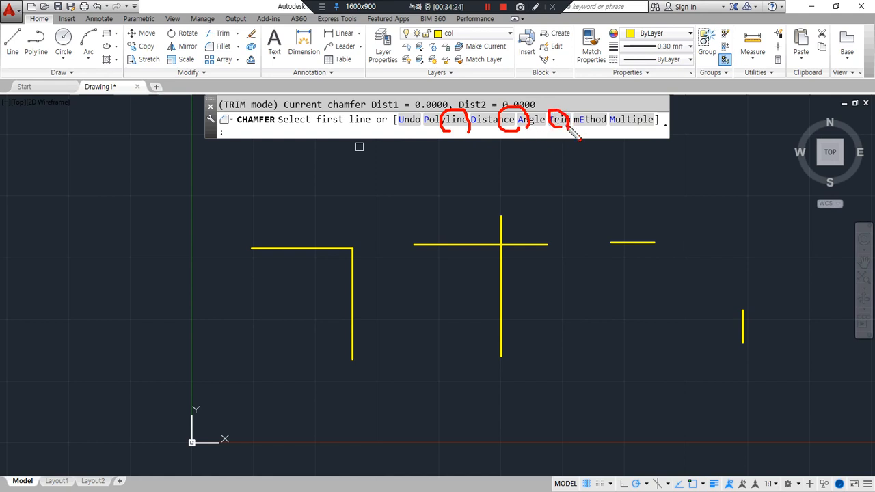
{"action": "left_click_drag", "start_coordinate": [648, 127], "coordinate": [653, 120]}
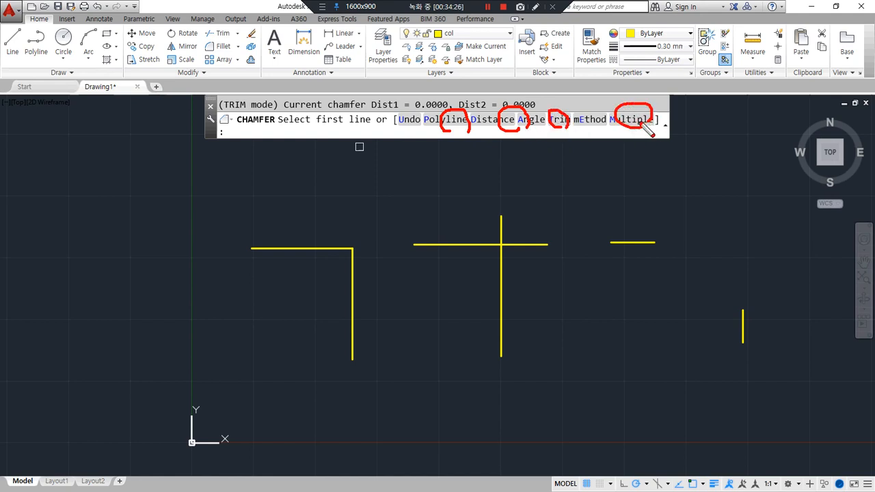
{"action": "key", "text": "e"}
{"action": "left_click_drag", "start_coordinate": [450, 130], "coordinate": [660, 129]}
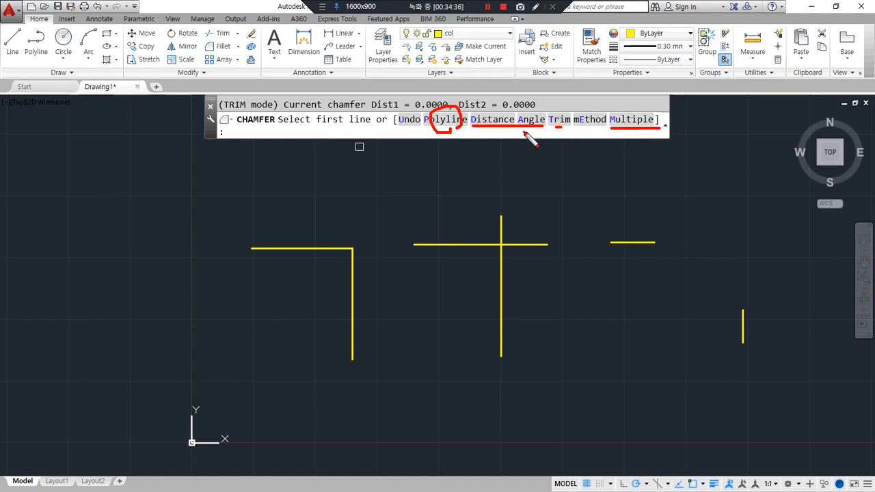
{"action": "mouse_move", "coordinate": [527, 136]}
{"action": "left_mouse_down"}
{"action": "mouse_move", "coordinate": [471, 120]}
{"action": "mouse_move", "coordinate": [546, 118]}
{"action": "mouse_move", "coordinate": [500, 134]}
{"action": "left_mouse_up"}
{"action": "key", "text": "Escape"}
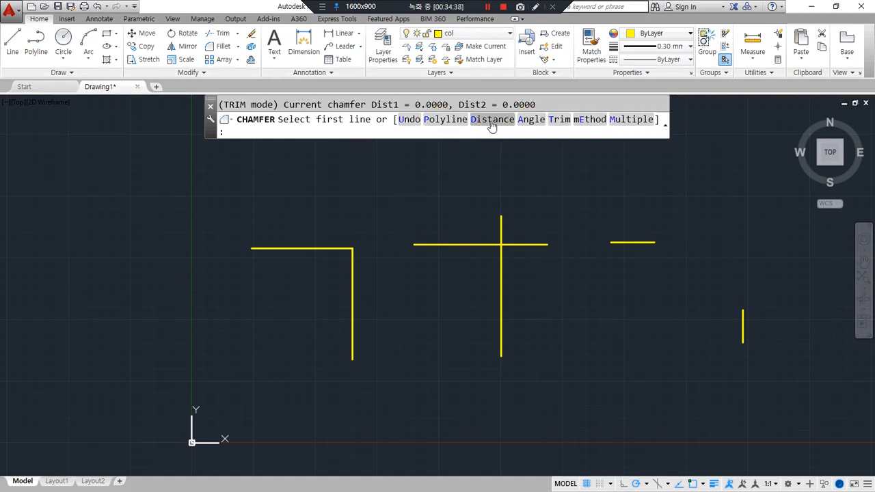
Chamfer the corner where the leftmost horizontal and vertical lines meet, with both distances set to 10.
{"action": "left_click", "coordinate": [490, 120]}
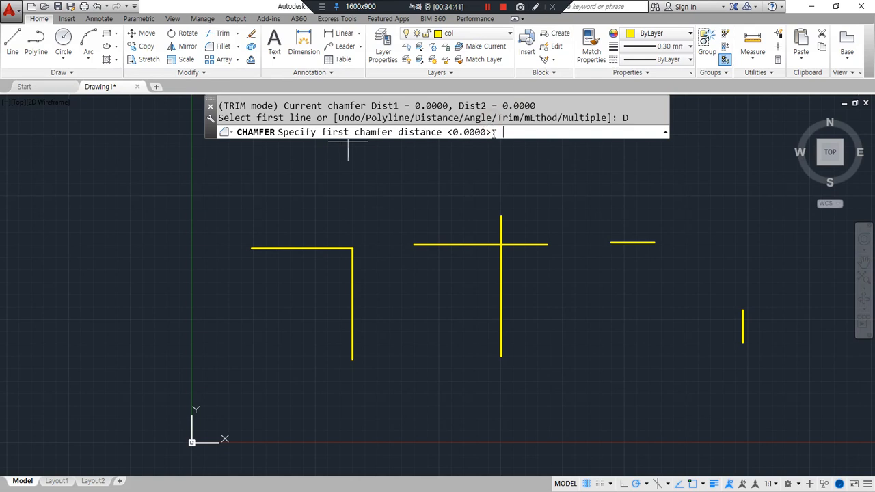
{"action": "key", "text": "Return"}
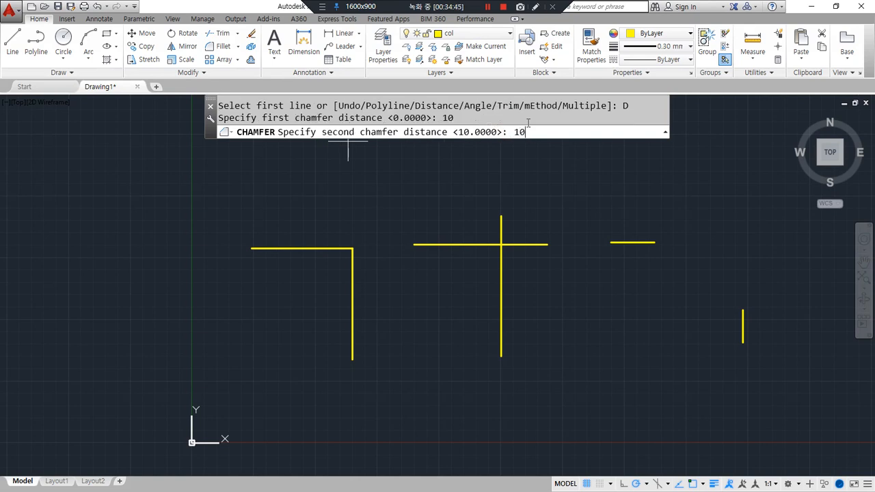
{"action": "type", "text": "10"}
{"action": "key", "text": "Return"}
{"action": "left_click", "coordinate": [317, 248]}
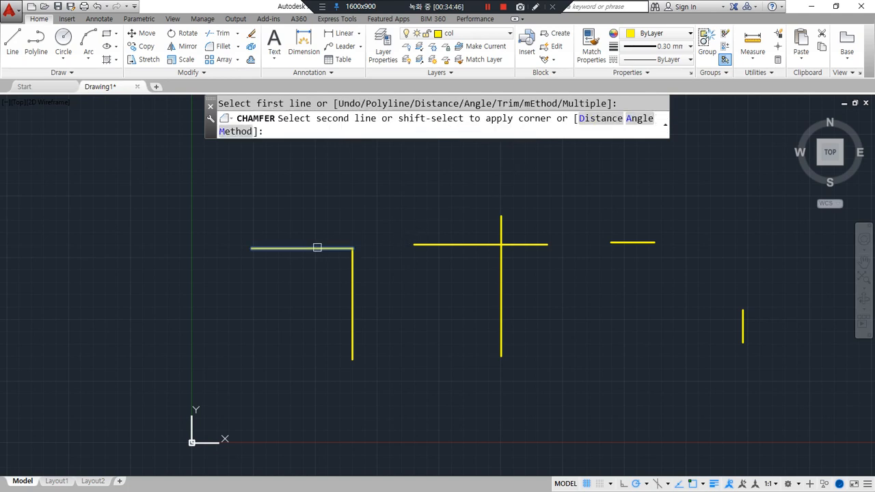
{"action": "scroll", "coordinate": [328, 243], "scroll_direction": "up", "scroll_amount": 6}
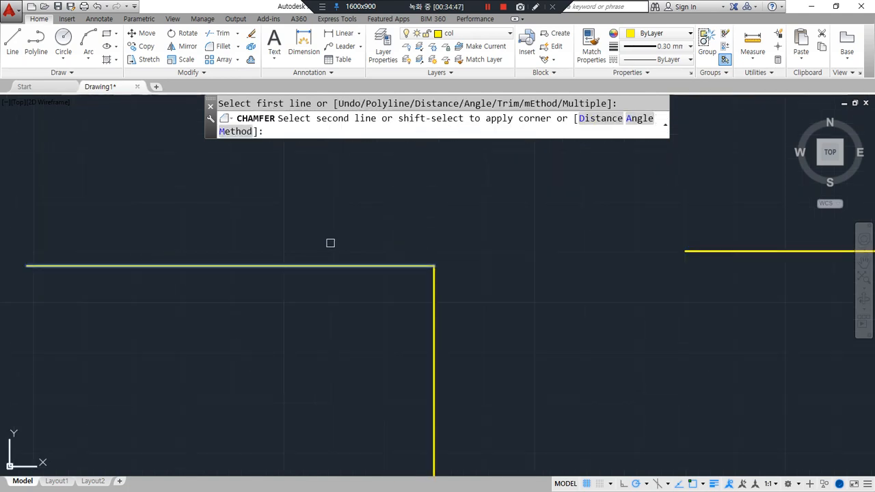
{"action": "left_click", "coordinate": [436, 348]}
{"action": "left_click_drag", "start_coordinate": [357, 233], "coordinate": [356, 396]}
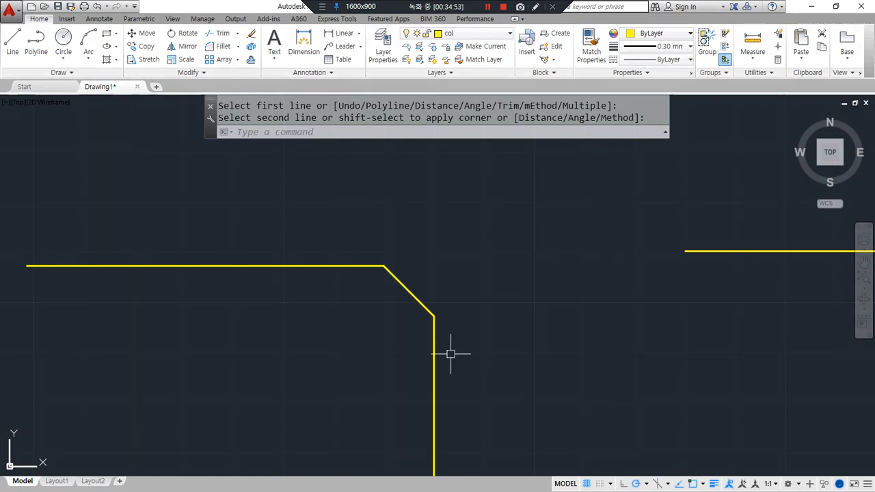
Chamfer the two crossing lines with the same distances of 10, keeping their left and lower portions.
{"action": "scroll", "coordinate": [451, 354], "scroll_direction": "down", "scroll_amount": 3}
{"action": "mouse_move", "coordinate": [543, 336]}
{"action": "middle_mouse_down"}
{"action": "mouse_move", "coordinate": [171, 312]}
{"action": "mouse_move", "coordinate": [166, 322]}
{"action": "middle_mouse_up"}
{"action": "key", "text": "Return"}
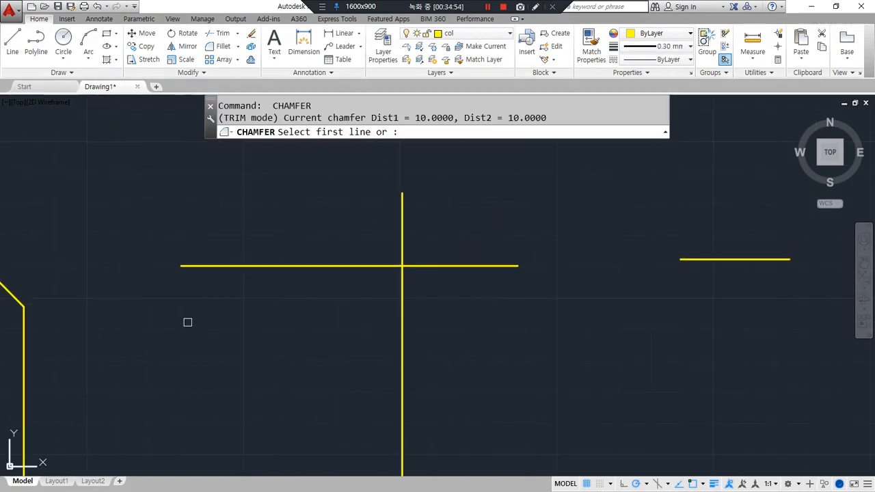
{"action": "left_click", "coordinate": [289, 266]}
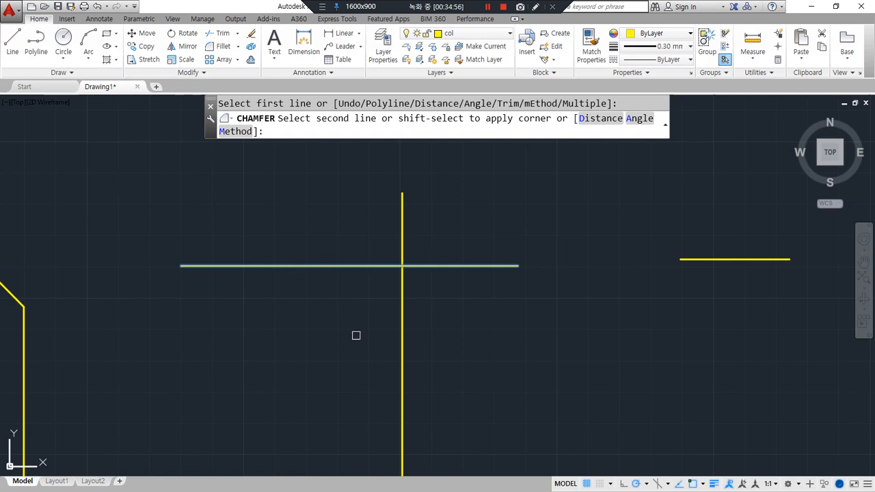
{"action": "left_click", "coordinate": [401, 346]}
Chamfer the separated short horizontal and vertical lines with the same distances of 10.
{"action": "scroll", "coordinate": [400, 345], "scroll_direction": "down", "scroll_amount": 2}
{"action": "middle_click_drag", "start_coordinate": [517, 336], "coordinate": [262, 295]}
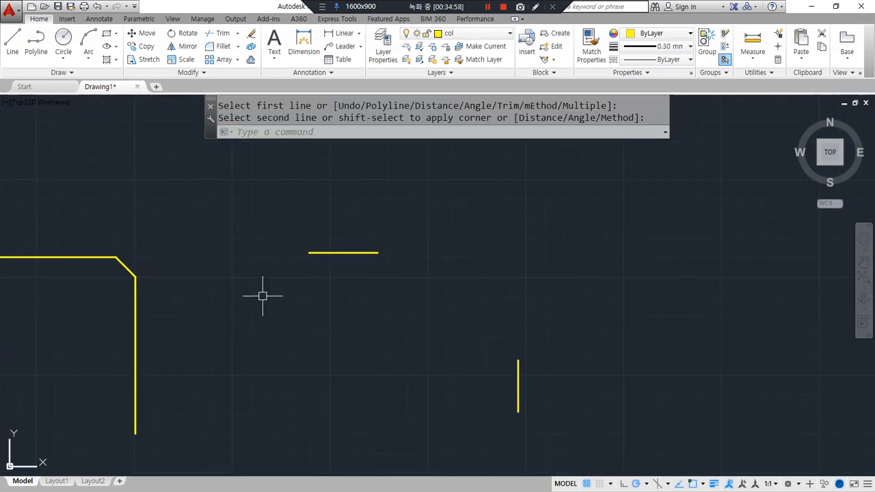
{"action": "key", "text": "Return"}
{"action": "left_click", "coordinate": [358, 253]}
{"action": "left_click", "coordinate": [358, 253]}
{"action": "key", "text": "Return"}
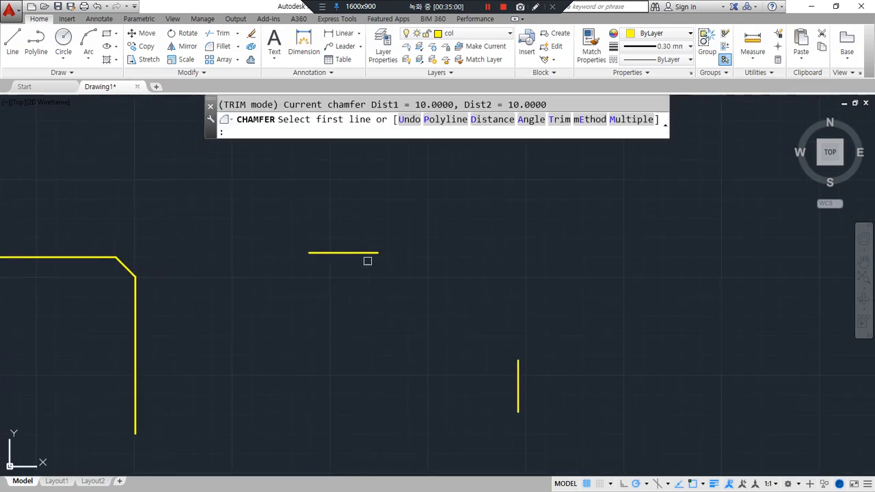
{"action": "left_click", "coordinate": [373, 254]}
{"action": "left_click", "coordinate": [517, 368]}
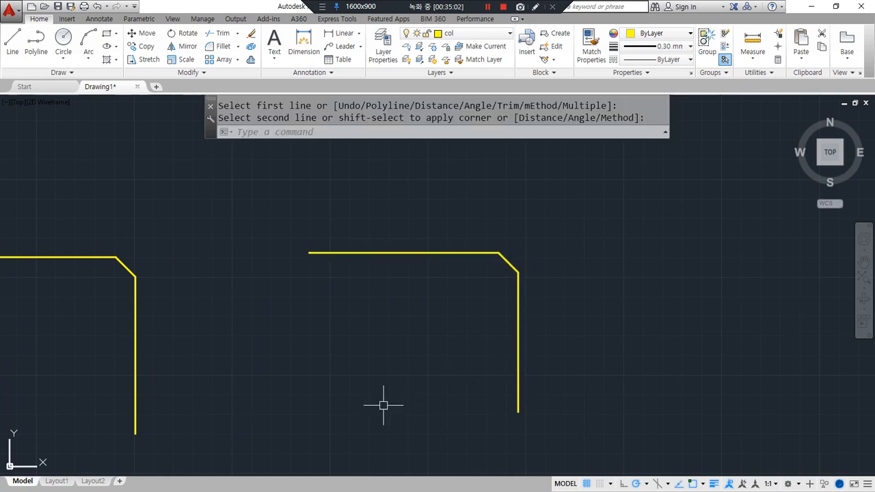
Undo the chamfers on all three line pairs together with the view changes between them.
{"action": "key", "text": "ctrl+z"}
{"action": "key", "text": "ctrl+z"}
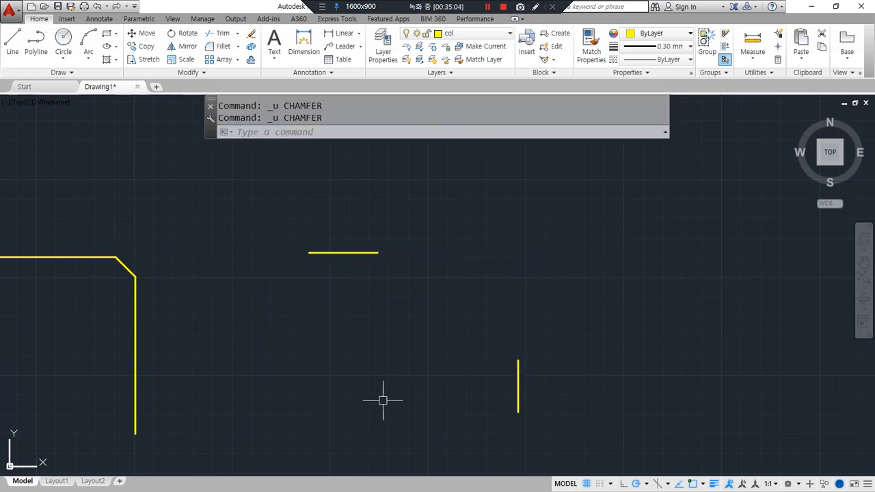
{"action": "key", "text": "ctrl+z"}
{"action": "key", "text": "ctrl+z"}
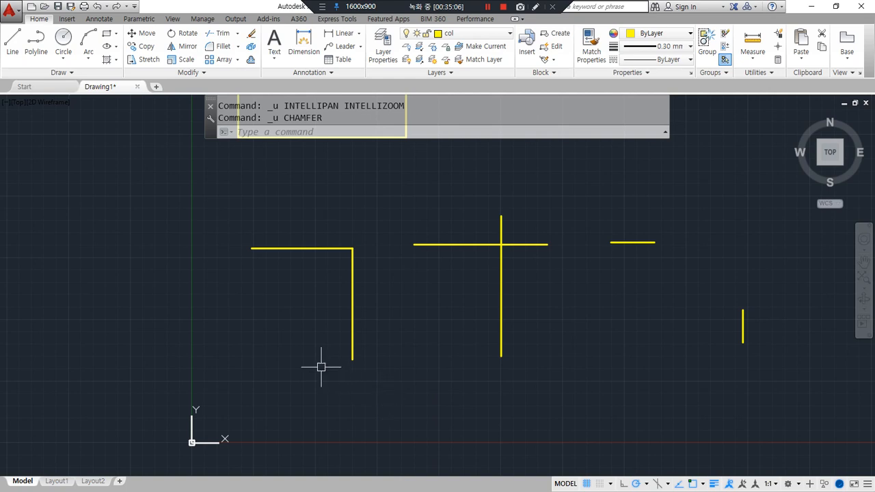
Chamfer the two crossing lines with both distances at 0 to form a sharp corner.
{"action": "middle_click_drag", "start_coordinate": [464, 212], "coordinate": [394, 262]}
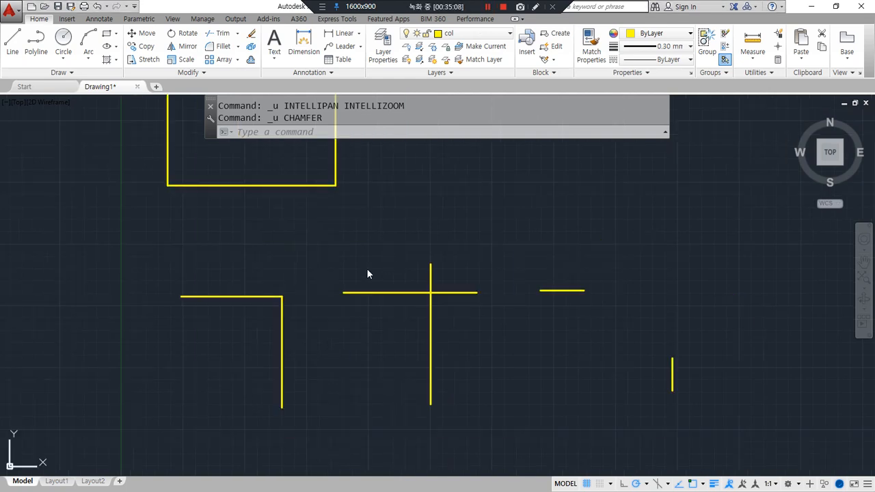
{"action": "type", "text": "c"}
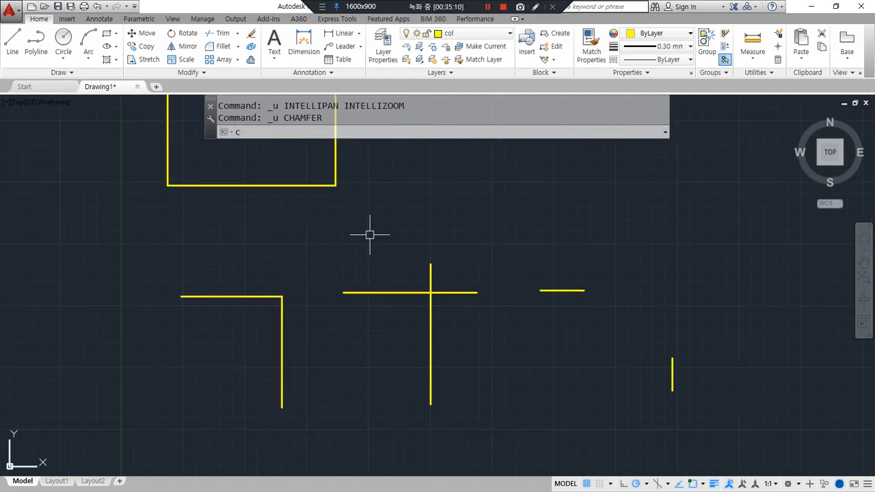
{"action": "type", "text": "ha"}
{"action": "key", "text": "Return"}
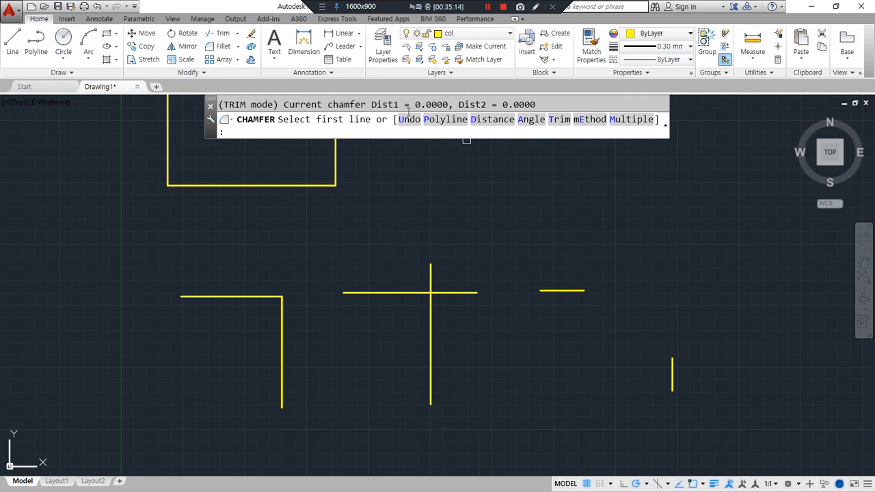
{"action": "left_click", "coordinate": [404, 294]}
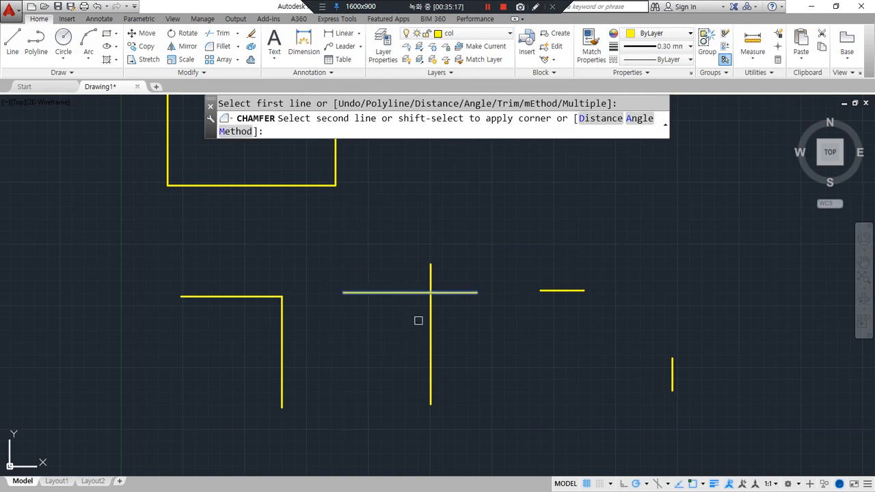
{"action": "left_click", "coordinate": [430, 320]}
Join the separated short lines into a sharp corner with a zero-distance chamfer, and undo both zero-distance chamfers.
{"action": "key", "text": "Return"}
{"action": "left_click", "coordinate": [571, 291]}
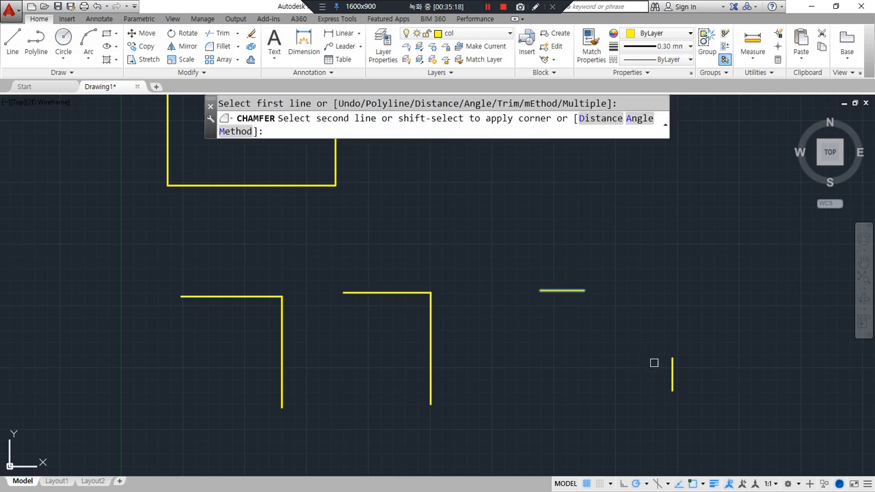
{"action": "left_click", "coordinate": [672, 366]}
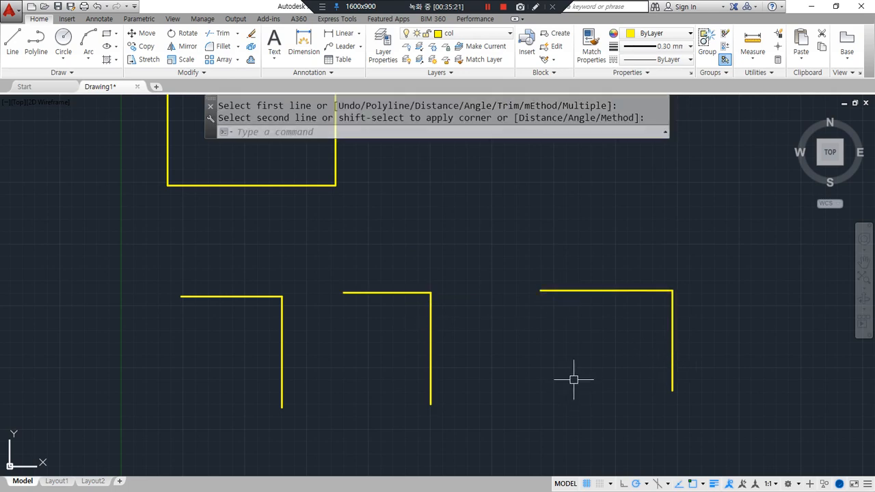
{"action": "key", "text": "ctrl+z"}
{"action": "key", "text": "ctrl+z"}
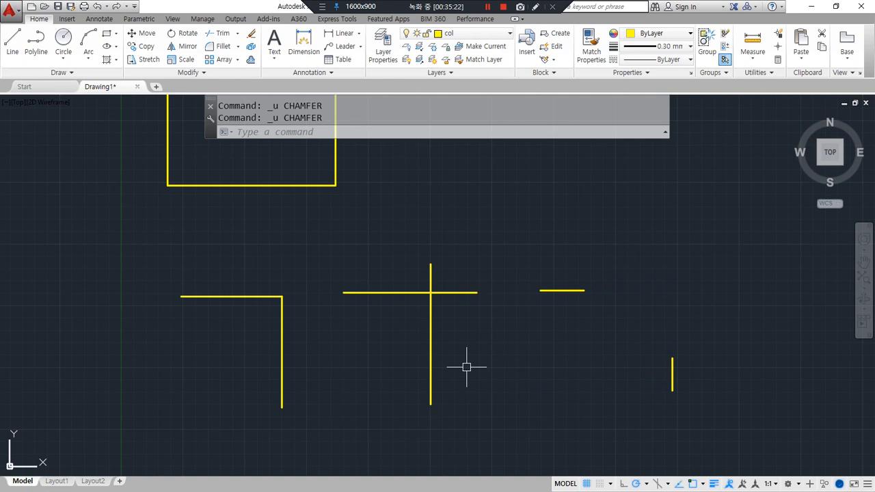
Start the Chamfer command and switch its trim mode to No trim.
{"action": "type", "text": "cha"}
{"action": "key", "text": "Return"}
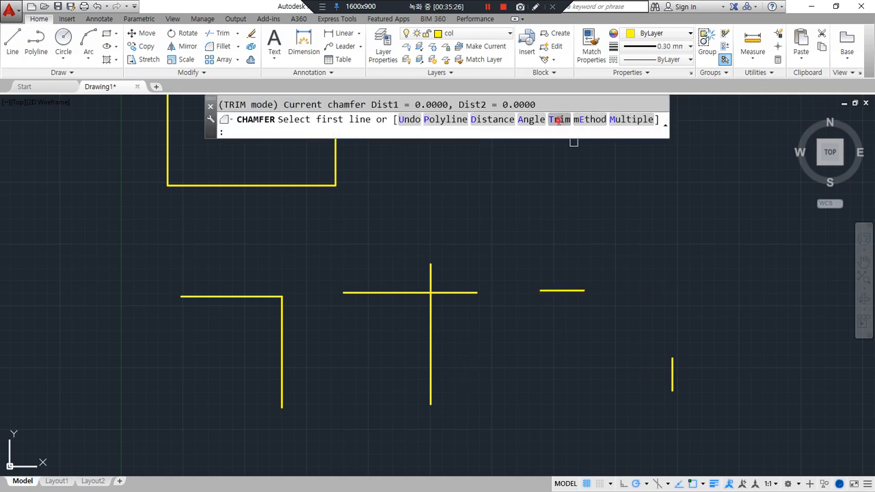
{"action": "left_click", "coordinate": [558, 120]}
{"action": "left_click", "coordinate": [454, 132]}
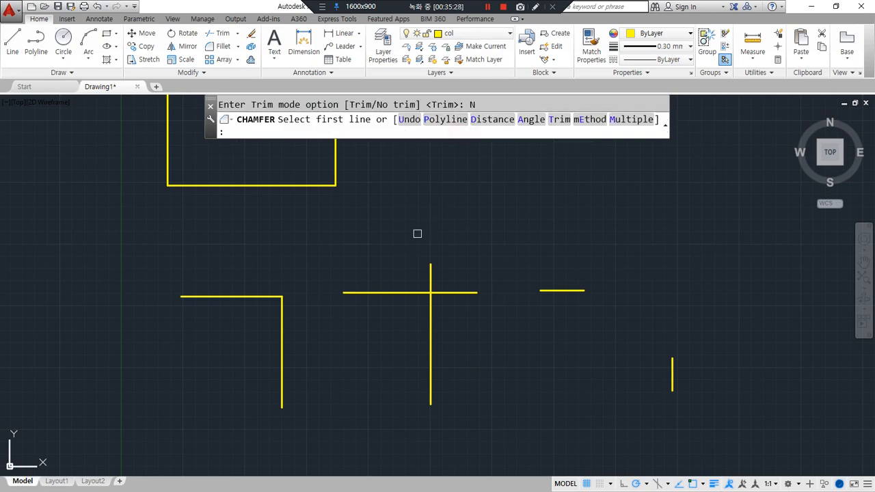
Chamfer the two crossing lines without trimming, using 10 for both chamfer distances.
{"action": "type", "text": "d"}
{"action": "key", "text": "Return"}
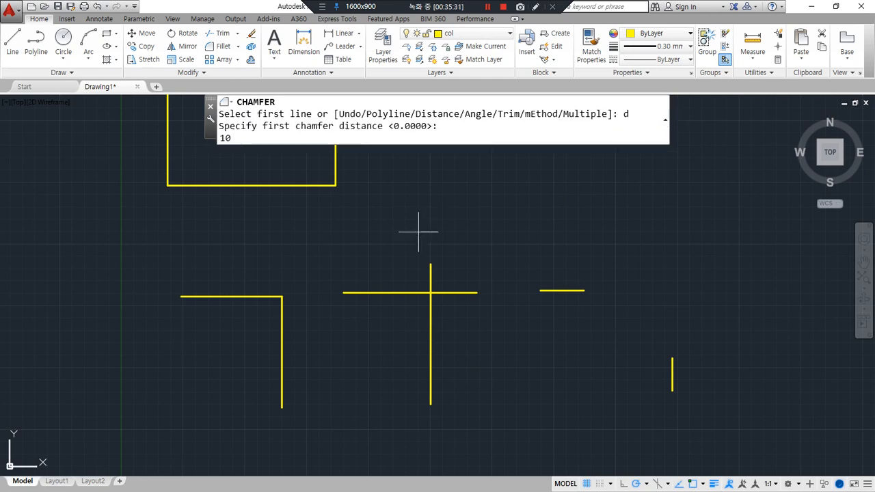
{"action": "type", "text": "10"}
{"action": "key", "text": "Return"}
{"action": "key", "text": "Return"}
{"action": "left_click", "coordinate": [414, 290]}
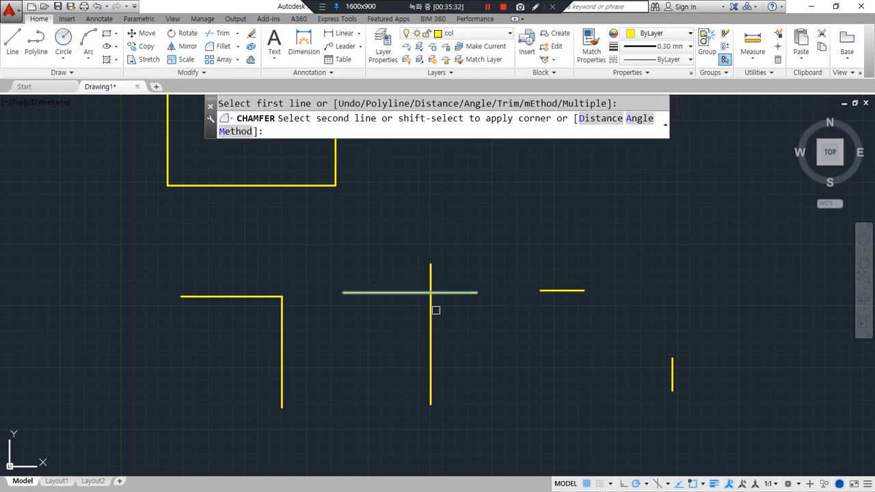
{"action": "left_click", "coordinate": [430, 309]}
{"action": "scroll", "coordinate": [414, 304], "scroll_direction": "up", "scroll_amount": 4}
{"action": "middle_click_drag", "start_coordinate": [245, 322], "coordinate": [480, 310]}
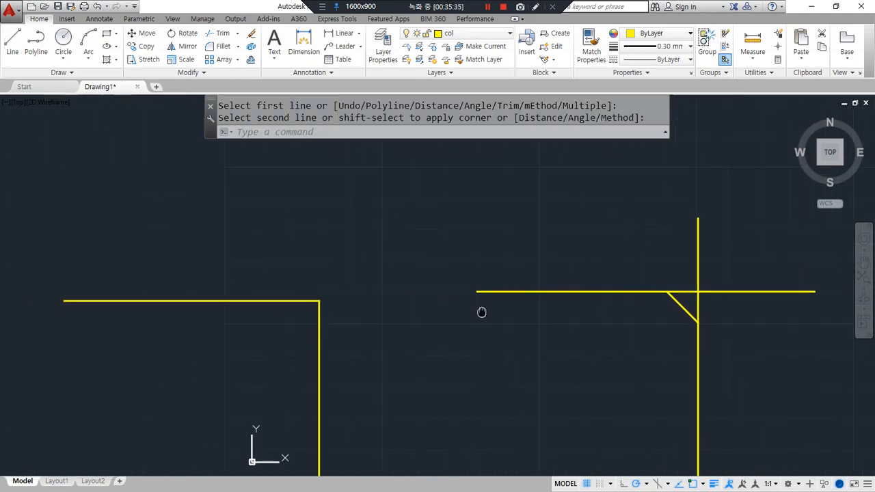
Chamfer the two lines of the corner with distances of 10 while keeping both lines untrimmed.
{"action": "key", "text": "Return"}
{"action": "left_click", "coordinate": [284, 301]}
{"action": "left_click", "coordinate": [320, 350]}
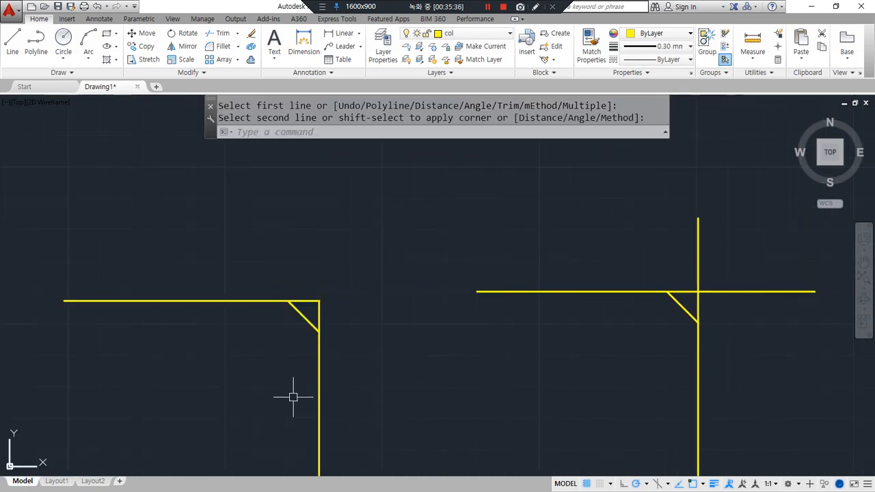
Erase the two untrimmed chamfer lines from the corner and from the crossing lines.
{"action": "left_click", "coordinate": [248, 217]}
{"action": "left_click", "coordinate": [391, 395]}
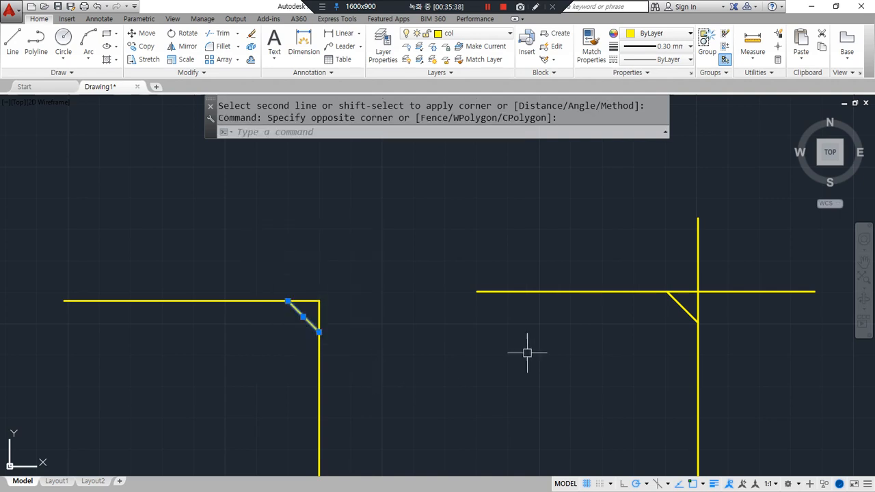
{"action": "type", "text": "e"}
{"action": "key", "text": "Return"}
{"action": "left_click", "coordinate": [630, 228]}
{"action": "left_click", "coordinate": [728, 350]}
{"action": "type", "text": "e"}
{"action": "key", "text": "Return"}
{"action": "scroll", "coordinate": [509, 301], "scroll_direction": "down", "scroll_amount": 4}
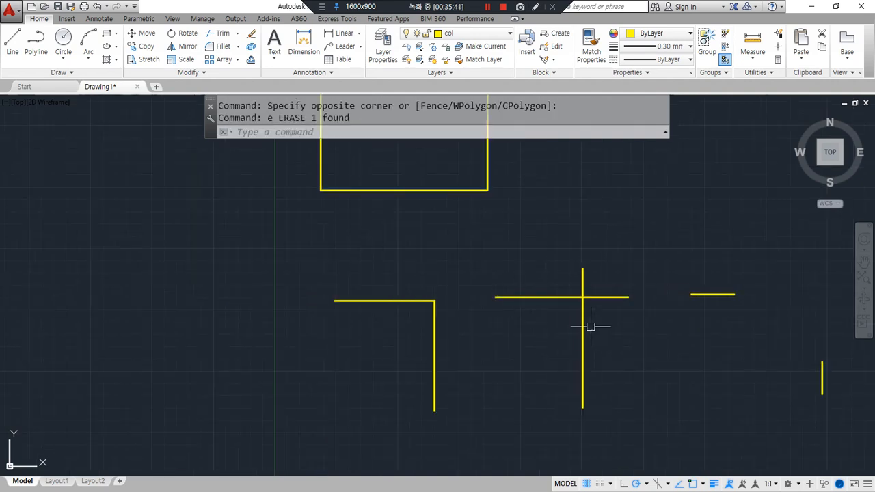
Start the Chamfer command, switch its trim mode back to Trim and turn on the Multiple option.
{"action": "type", "text": "cha"}
{"action": "key", "text": "Return"}
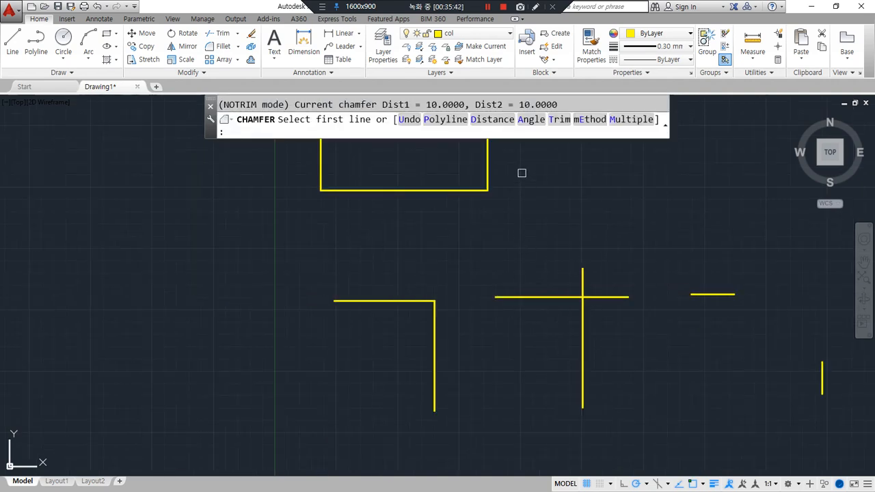
{"action": "left_click", "coordinate": [559, 119]}
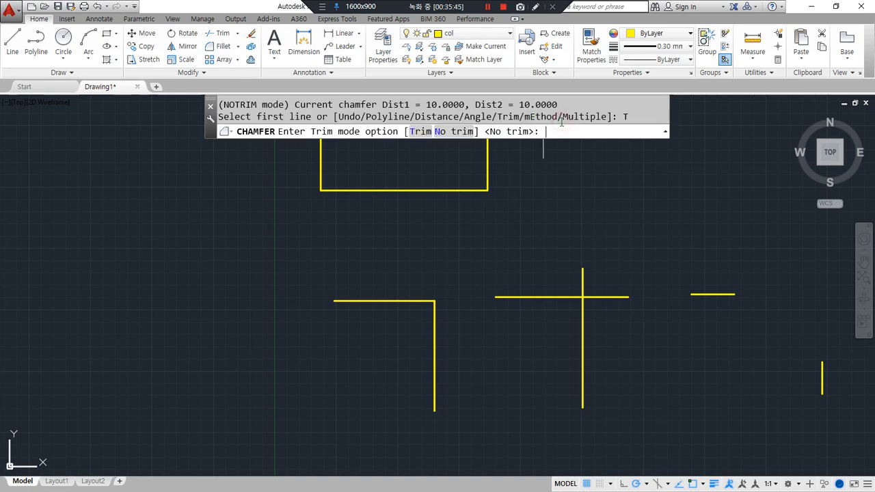
{"action": "key", "text": "Return"}
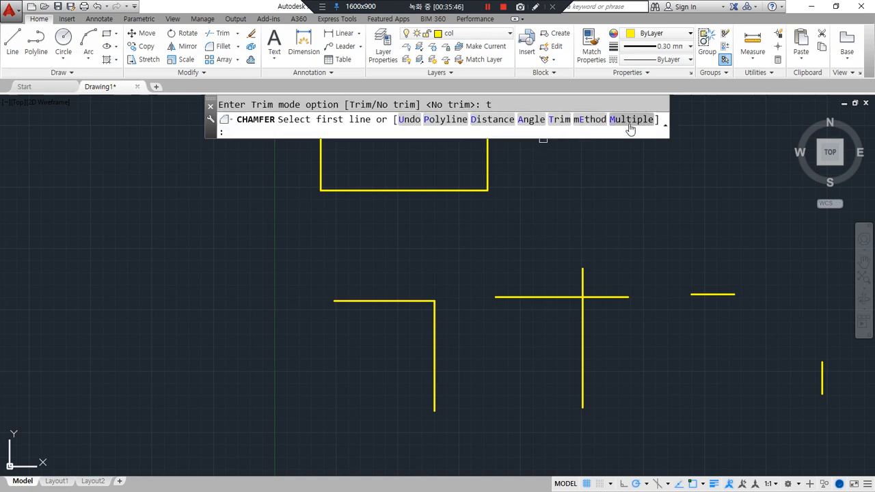
{"action": "left_click", "coordinate": [630, 122]}
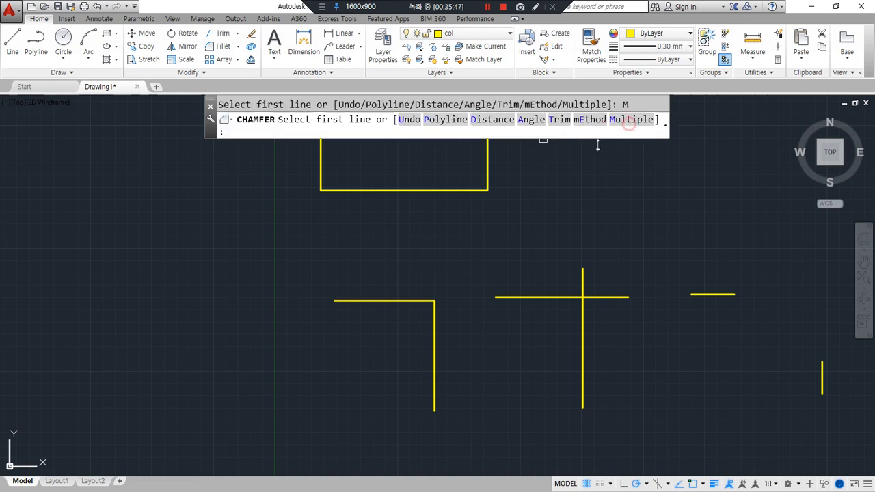
Chamfer the corner lines, the crossing lines and the separated lines in a single Multiple run.
{"action": "left_click", "coordinate": [410, 300]}
{"action": "left_click", "coordinate": [432, 325]}
{"action": "left_click", "coordinate": [551, 297]}
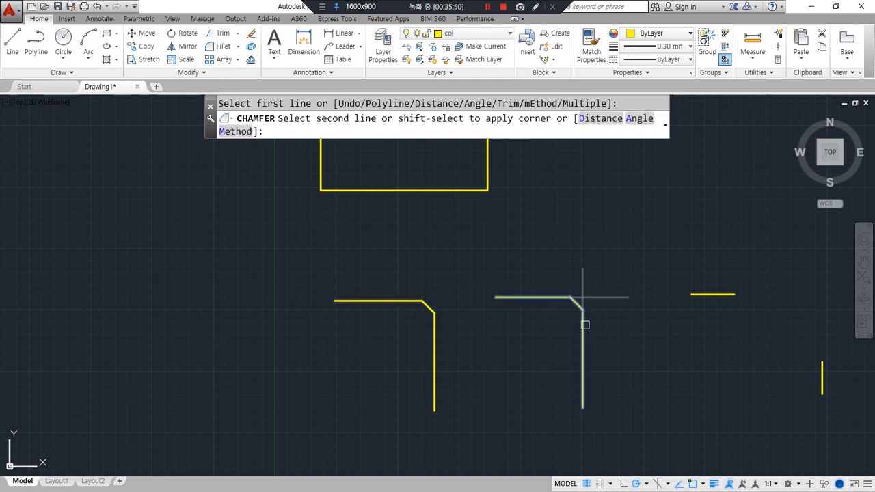
{"action": "left_click", "coordinate": [583, 322]}
{"action": "left_click", "coordinate": [714, 299]}
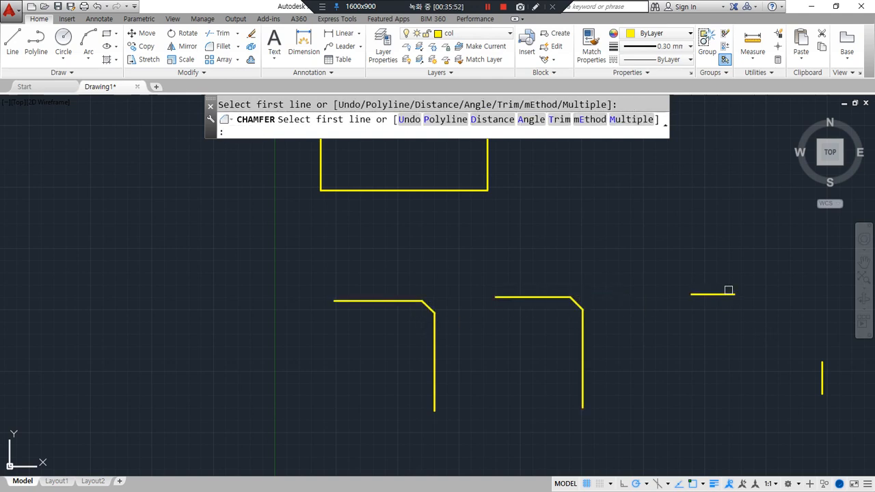
{"action": "left_click", "coordinate": [729, 292]}
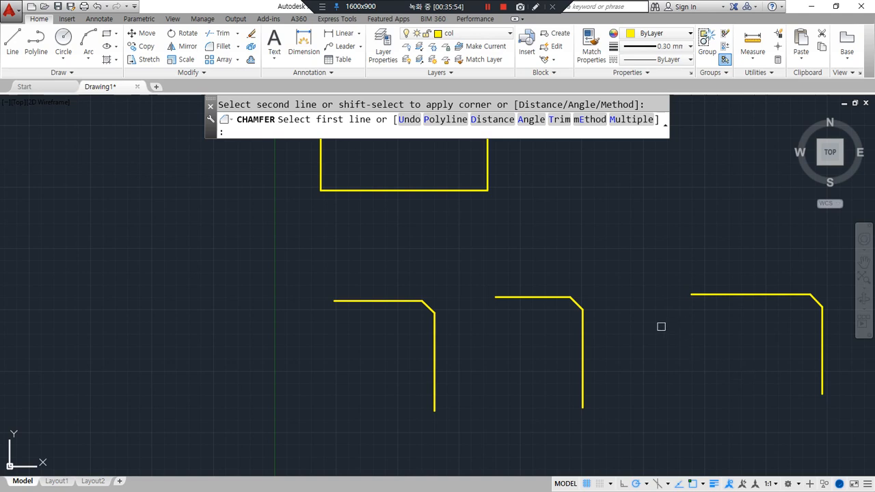
Undo the multiple chamfers on all three line pairs and leave the Chamfer command.
{"action": "middle_click_drag", "start_coordinate": [661, 327], "coordinate": [409, 332]}
{"action": "key", "text": "ctrl+z"}
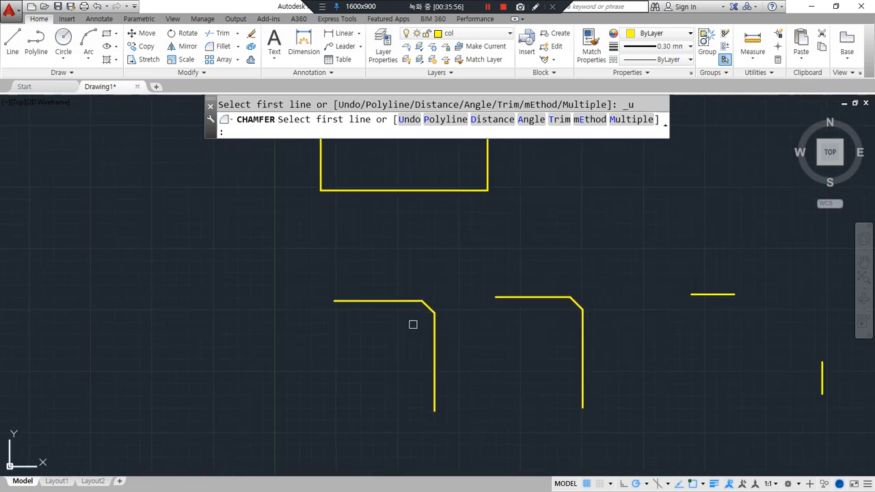
{"action": "key", "text": "Escape"}
Chamfer all four corners of the rectangle at once with the Polyline option of Chamfer.
{"action": "key", "text": "space"}
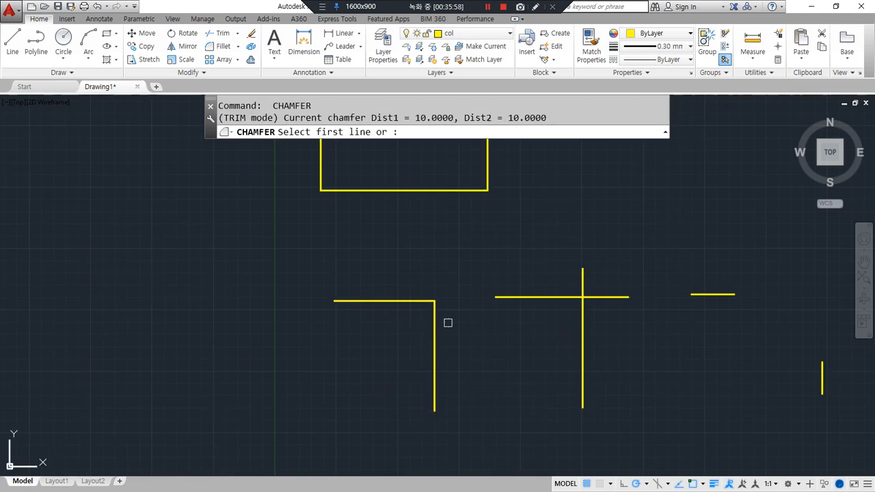
{"action": "middle_click_drag", "start_coordinate": [442, 238], "coordinate": [370, 405]}
{"action": "left_click", "coordinate": [446, 120]}
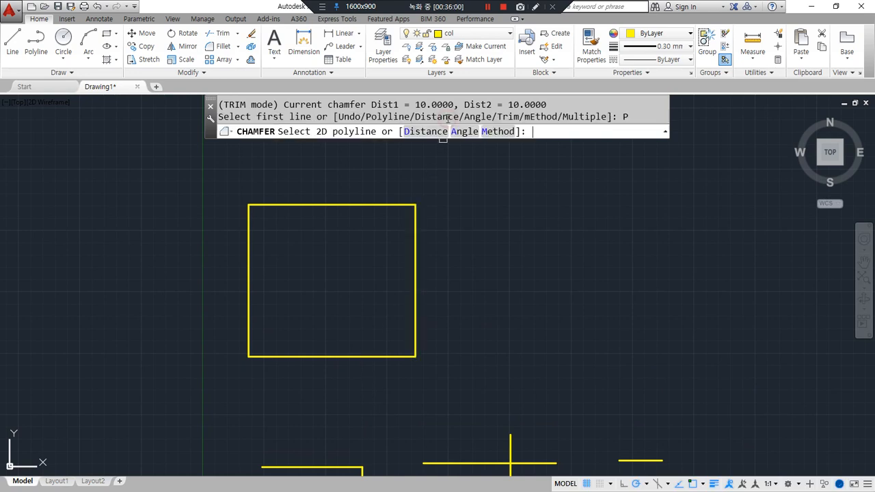
{"action": "left_click", "coordinate": [415, 227]}
Cancel the restarted Chamfer command and undo the chamfer of the rectangle's corners.
{"action": "key", "text": "space"}
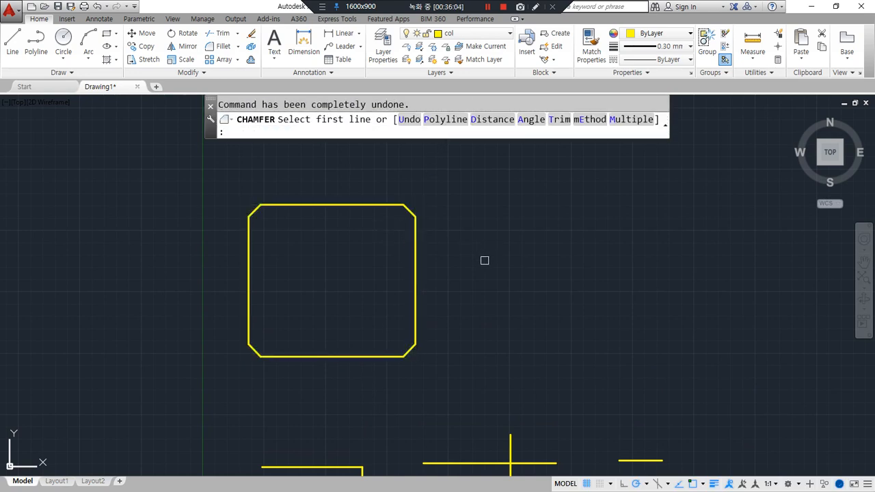
{"action": "key", "text": "Escape"}
{"action": "key", "text": "ctrl+z"}
{"action": "key", "text": "ctrl+z"}
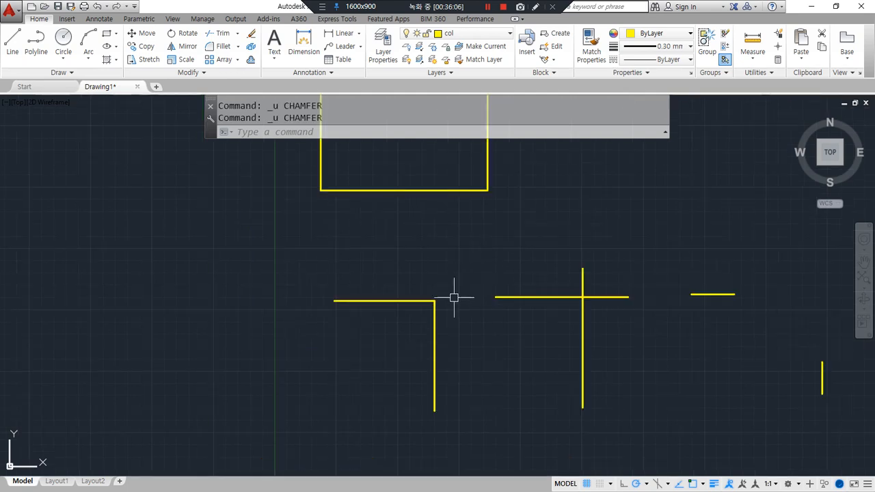
Start the Chamfer command and set its Angle option to a first-line length of 20 and an angle of 45.
{"action": "scroll", "coordinate": [437, 301], "scroll_direction": "up", "scroll_amount": 4}
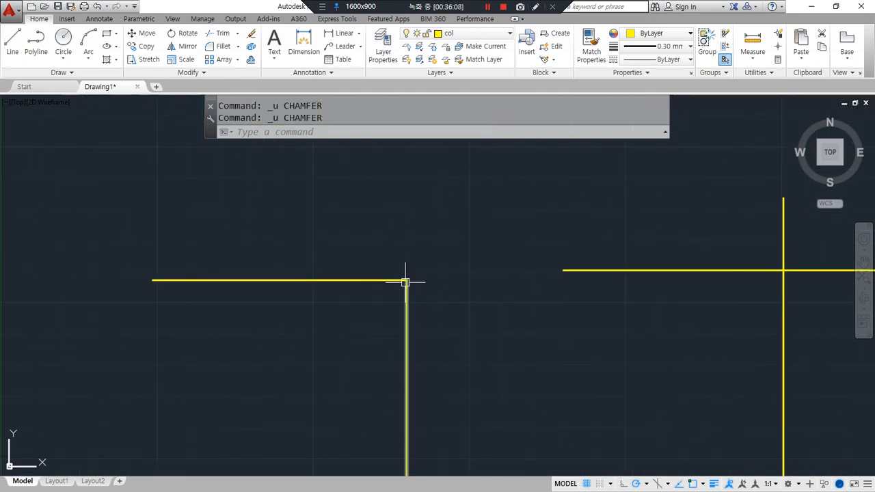
{"action": "type", "text": "cha"}
{"action": "key", "text": "space"}
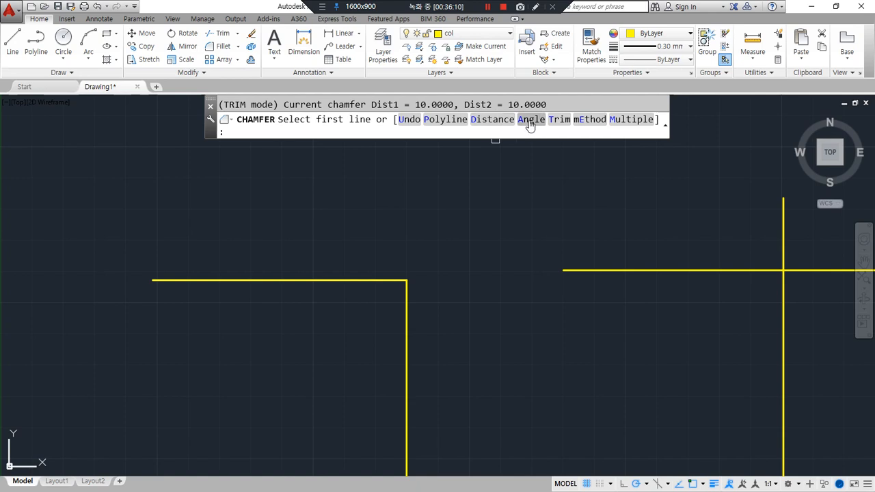
{"action": "left_click", "coordinate": [531, 121]}
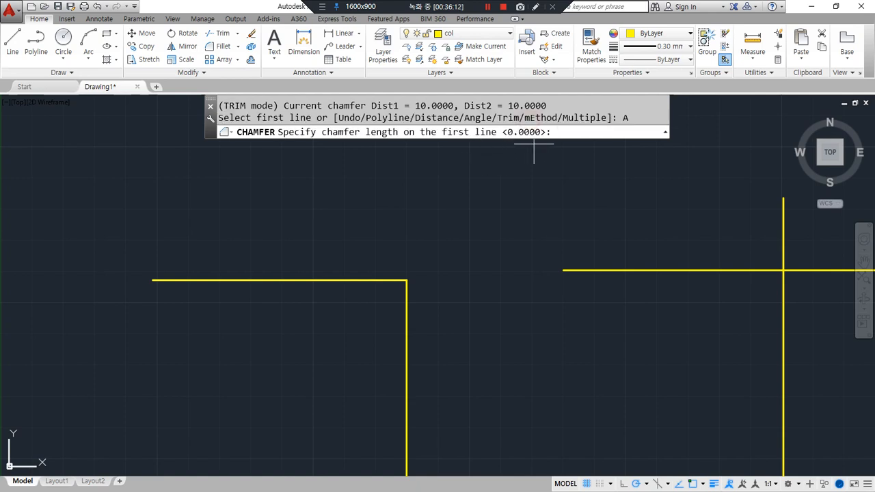
{"action": "type", "text": "20"}
{"action": "key", "text": "Return"}
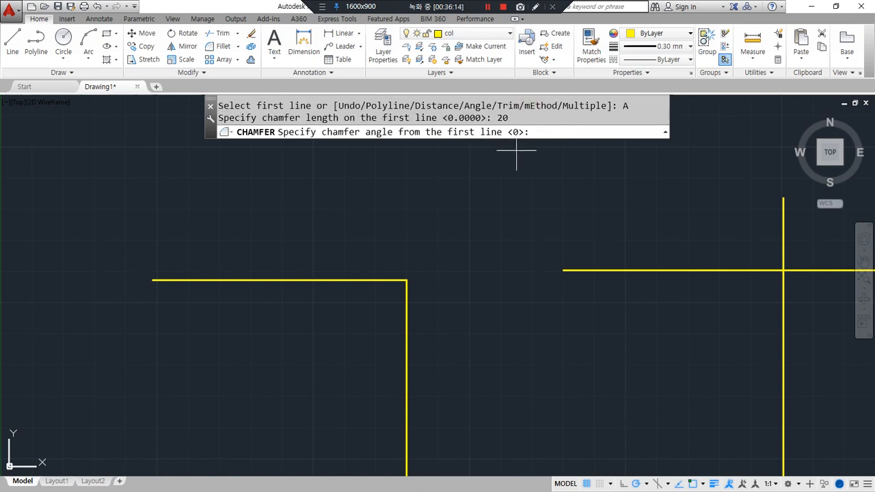
{"action": "type", "text": "45"}
{"action": "key", "text": "Return"}
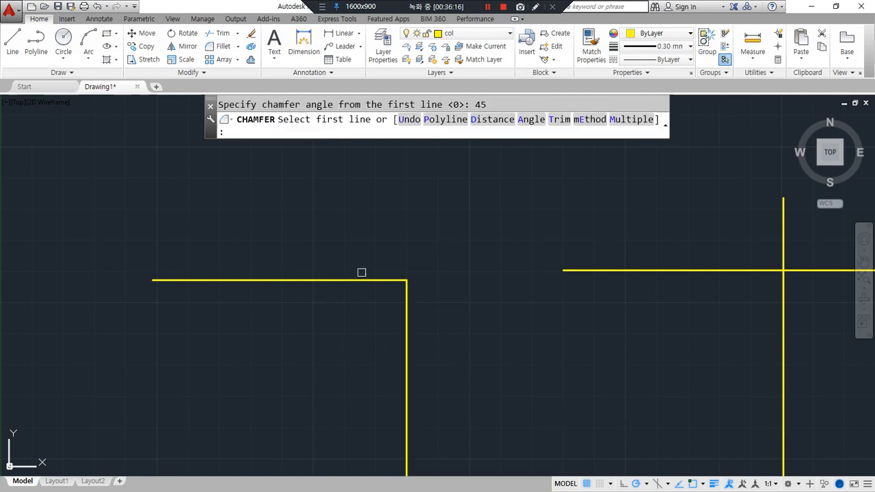
Chamfer the corner with the length-and-angle settings, using the horizontal line as the first line and the vertical as the second.
{"action": "left_click", "coordinate": [360, 279]}
{"action": "left_click_drag", "start_coordinate": [407, 281], "coordinate": [288, 248]}
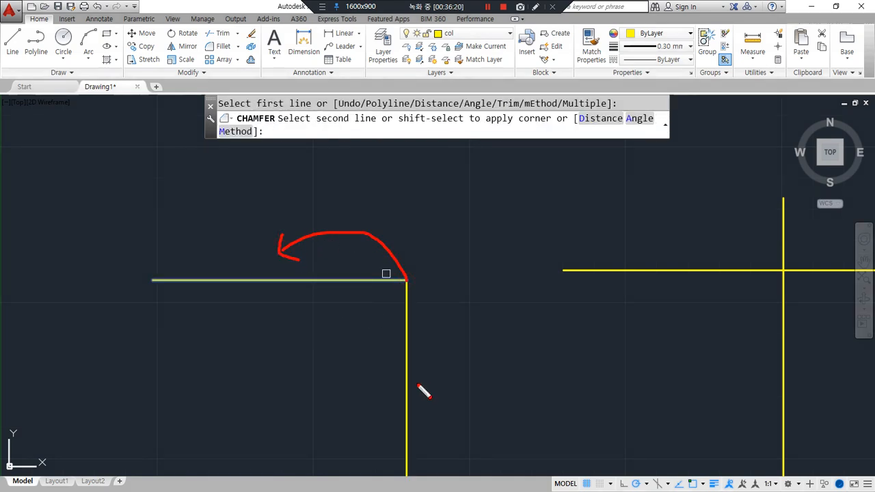
{"action": "left_click_drag", "start_coordinate": [325, 331], "coordinate": [406, 450]}
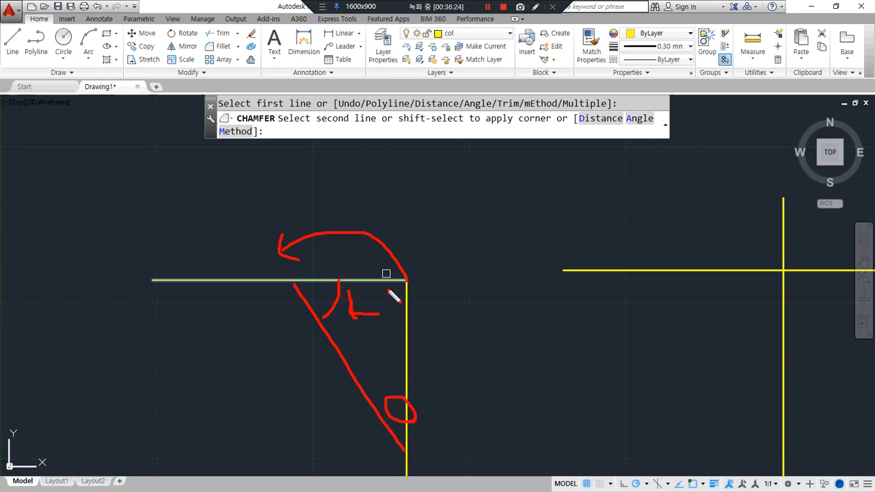
{"action": "left_click", "coordinate": [405, 377]}
Chamfer the crossing lines with the same length and angle, picking the horizontal line before the vertical one.
{"action": "scroll", "coordinate": [498, 371], "scroll_direction": "down", "scroll_amount": 2}
{"action": "middle_click_drag", "start_coordinate": [498, 372], "coordinate": [208, 318]}
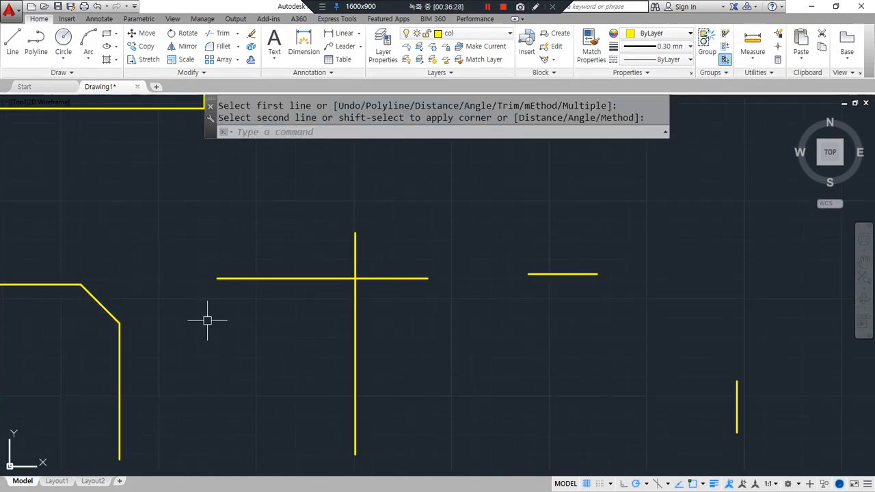
{"action": "key", "text": "Return"}
{"action": "left_click", "coordinate": [287, 279]}
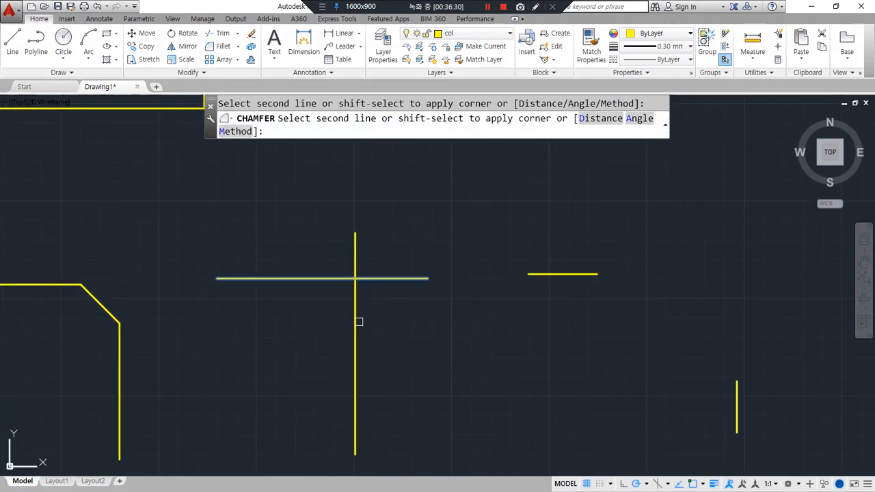
{"action": "left_click", "coordinate": [356, 319]}
Join the separated short lines with a chamfer that uses the same length and angle.
{"action": "middle_click_drag", "start_coordinate": [501, 353], "coordinate": [324, 348]}
{"action": "key", "text": "Return"}
{"action": "left_click", "coordinate": [373, 270]}
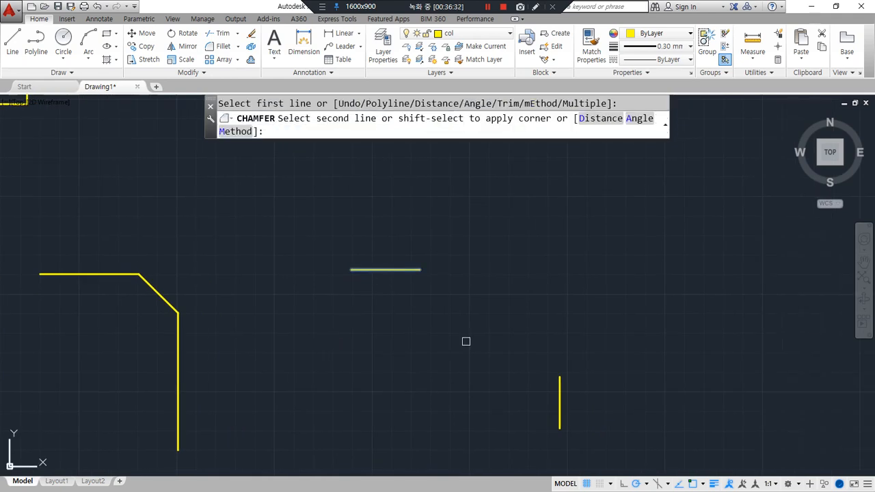
{"action": "left_click", "coordinate": [559, 391]}
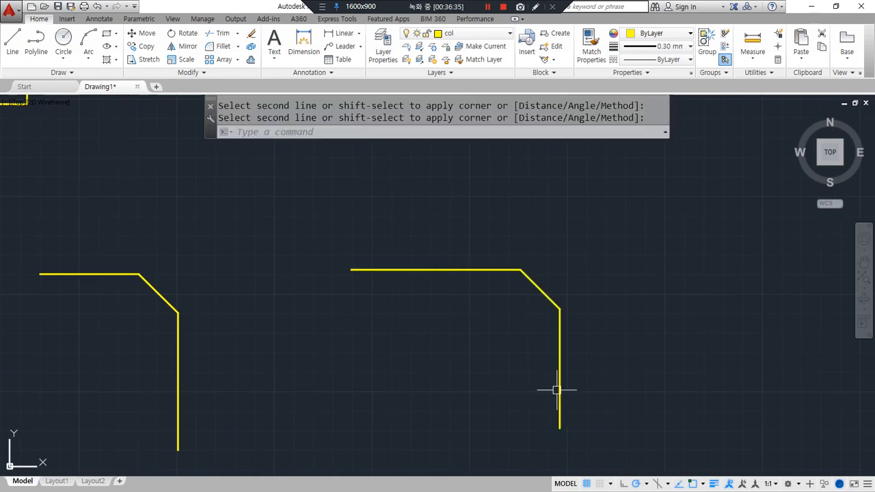
Start the Rectangle command and set both of its chamfer distances to 10.
{"action": "scroll", "coordinate": [389, 400], "scroll_direction": "down", "scroll_amount": 4}
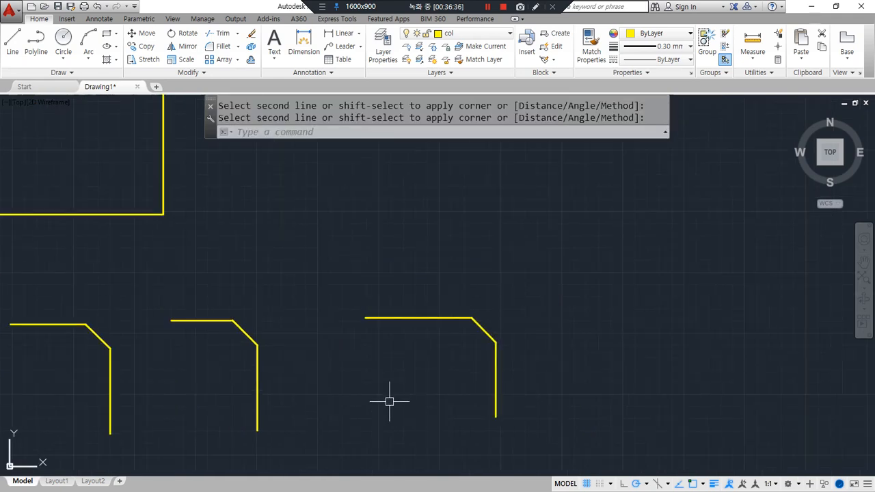
{"action": "scroll", "coordinate": [336, 356], "scroll_direction": "up", "scroll_amount": 2}
{"action": "middle_click_drag", "start_coordinate": [422, 326], "coordinate": [566, 348]}
{"action": "type", "text": "rec"}
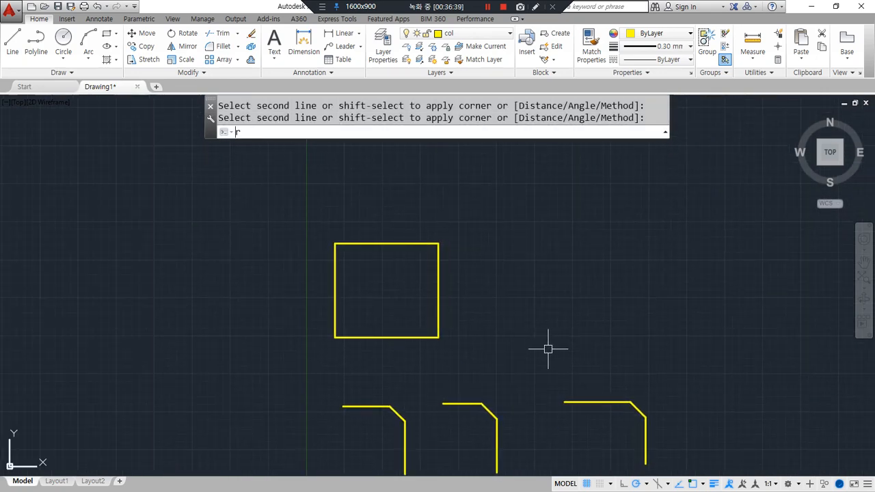
{"action": "key", "text": "Return"}
{"action": "middle_click_drag", "start_coordinate": [546, 253], "coordinate": [451, 236]}
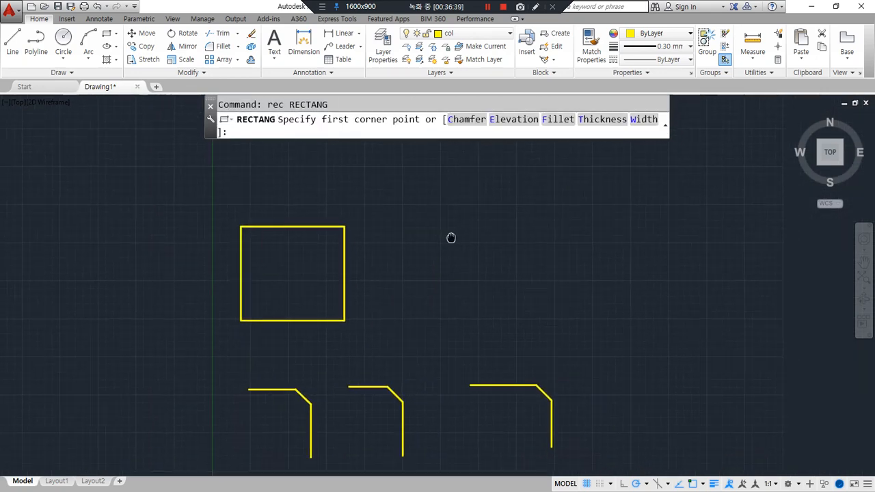
{"action": "left_click", "coordinate": [470, 120]}
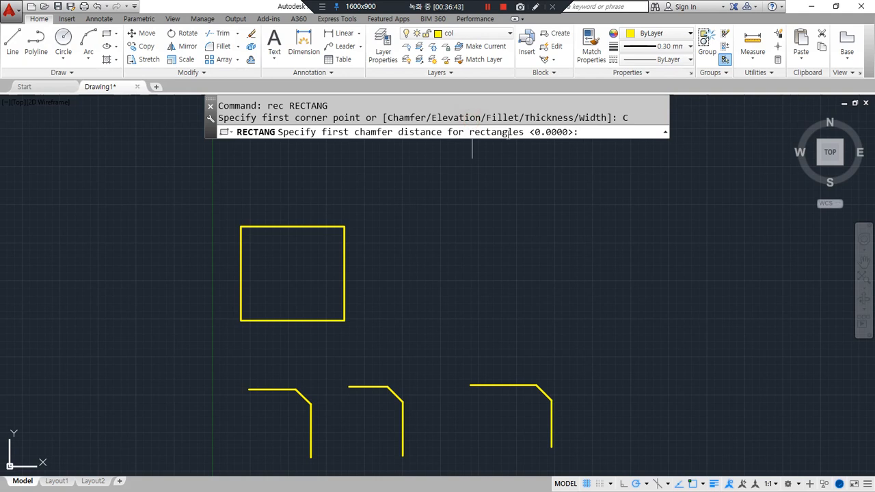
{"action": "type", "text": "10"}
{"action": "key", "text": "Return"}
{"action": "type", "text": "10"}
{"action": "key", "text": "Return"}
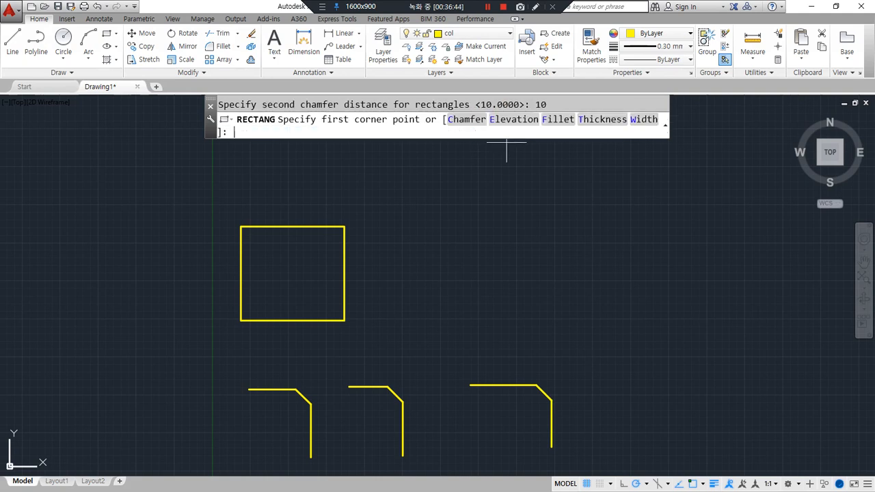
Draw a rectangle with chamfered corners to the right of the existing plain rectangle.
{"action": "left_click", "coordinate": [386, 227]}
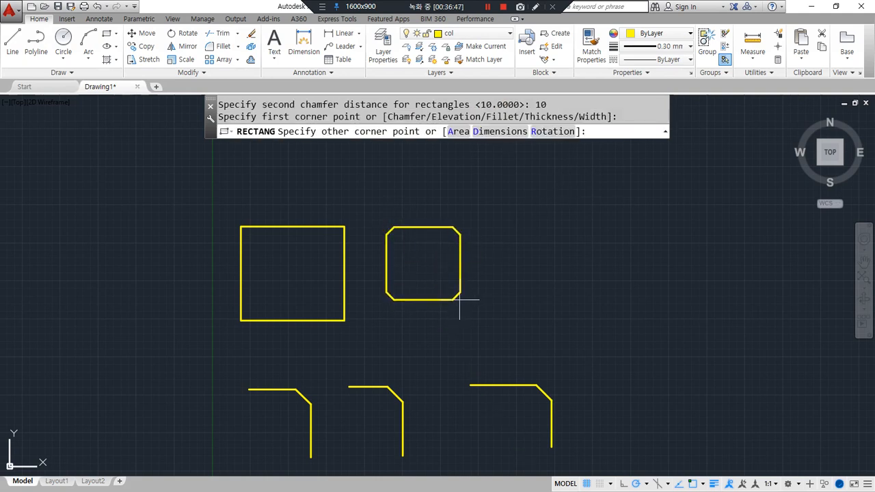
{"action": "left_click", "coordinate": [463, 300]}
{"action": "scroll", "coordinate": [405, 245], "scroll_direction": "up", "scroll_amount": 4}
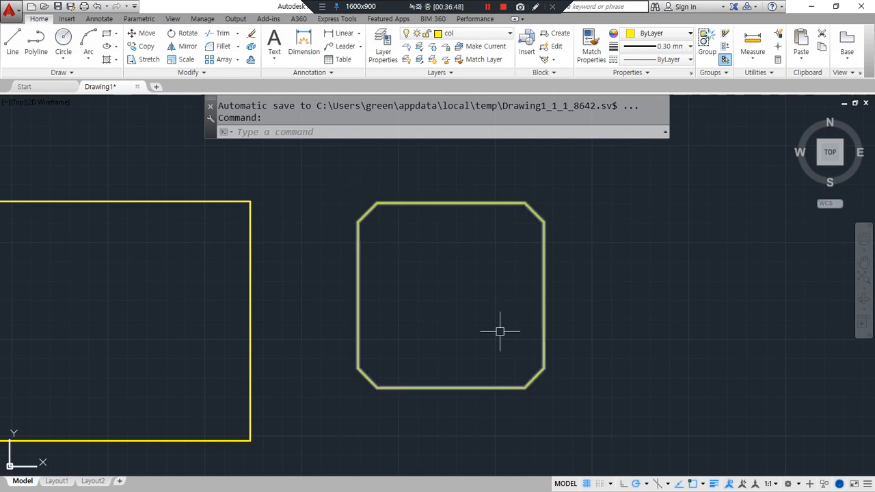
Select all objects in the drawing and erase them.
{"action": "left_click", "coordinate": [413, 278]}
{"action": "key", "text": "ctrl+a"}
{"action": "key", "text": "Delete"}
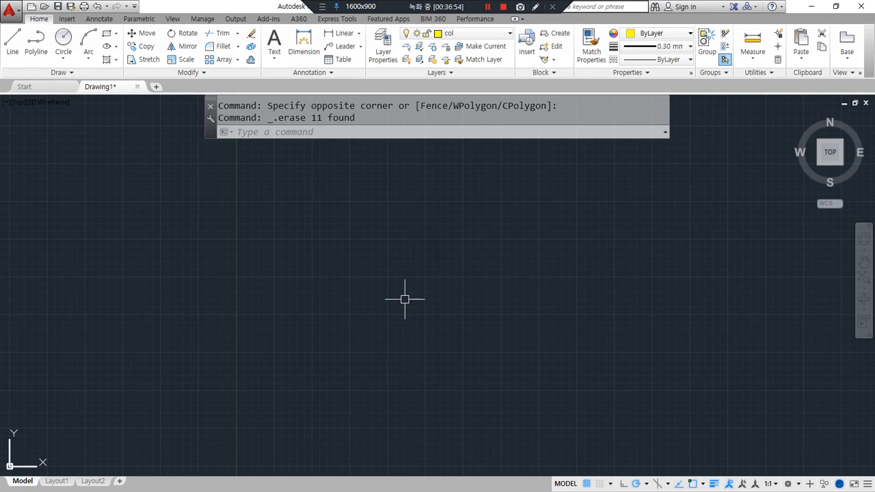
Draw three rays from one common point: horizontally leftward, up-right at 60°, and down-right at 300°.
{"action": "type", "text": "ray"}
{"action": "key", "text": "Return"}
{"action": "left_click", "coordinate": [430, 299]}
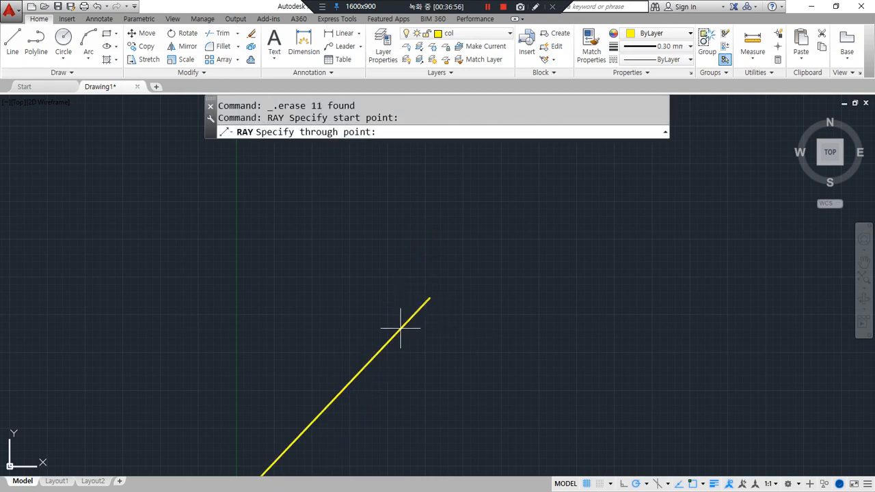
{"action": "left_click", "coordinate": [321, 298]}
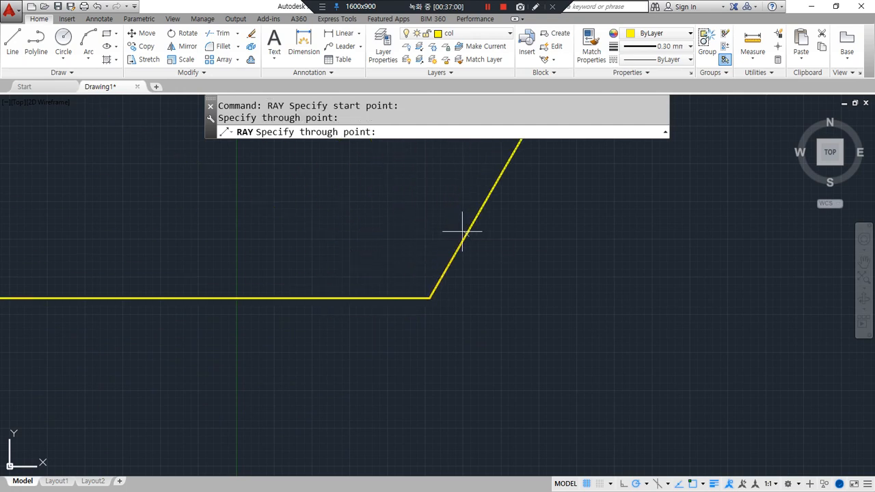
{"action": "left_click", "coordinate": [466, 230]}
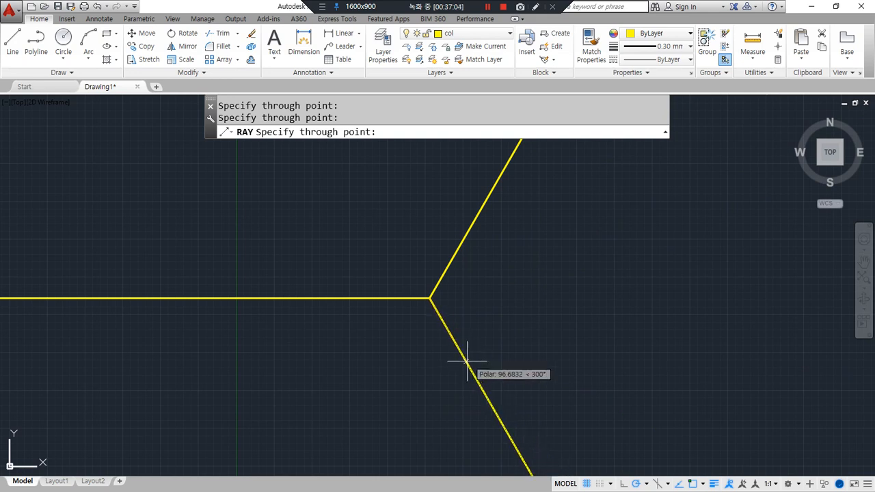
{"action": "left_click", "coordinate": [462, 358]}
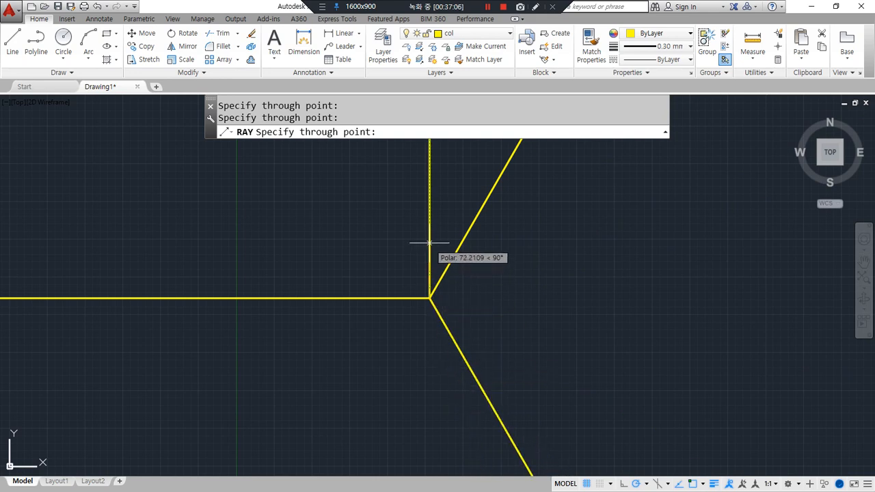
{"action": "key", "text": "Escape"}
Select all three rays with a crossing window and move them to the cen layer.
{"action": "left_click", "coordinate": [453, 278]}
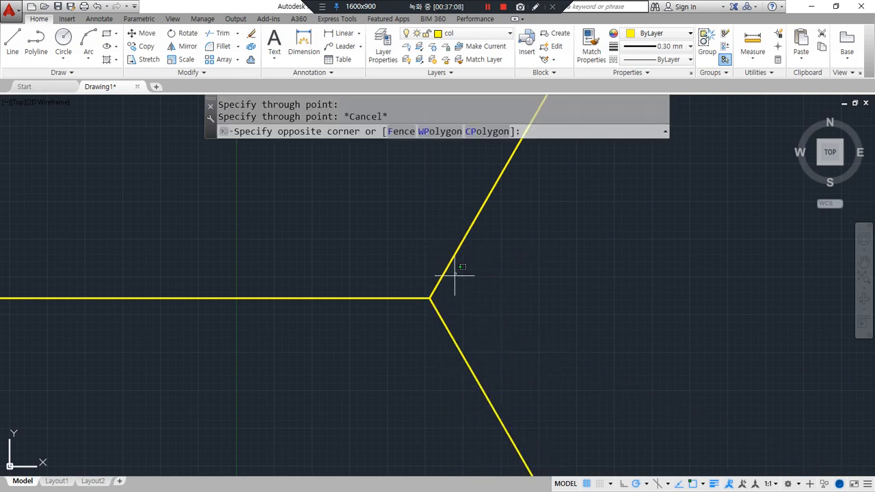
{"action": "left_click", "coordinate": [404, 307]}
{"action": "left_click", "coordinate": [482, 33]}
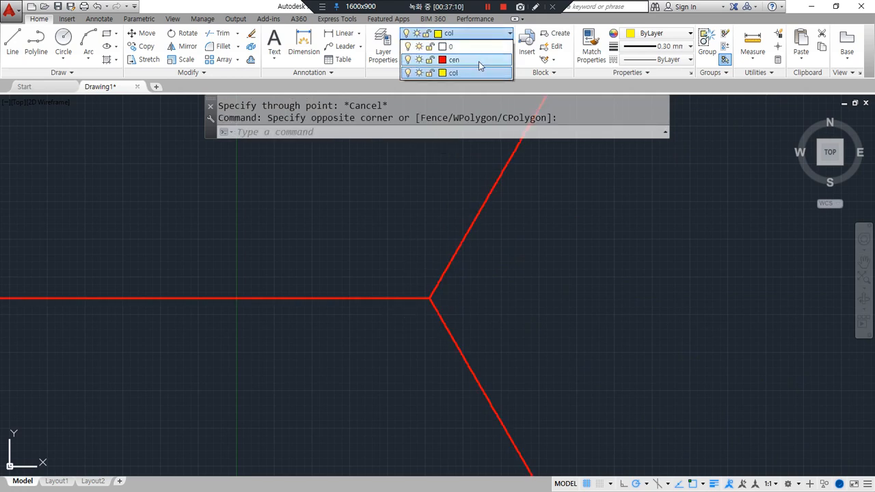
{"action": "left_click", "coordinate": [480, 60]}
{"action": "key", "text": "Escape"}
Draw a circle of diameter 30 centred on the rays' common start point.
{"action": "scroll", "coordinate": [459, 307], "scroll_direction": "up", "scroll_amount": 4}
{"action": "middle_click_drag", "start_coordinate": [326, 292], "coordinate": [449, 318]}
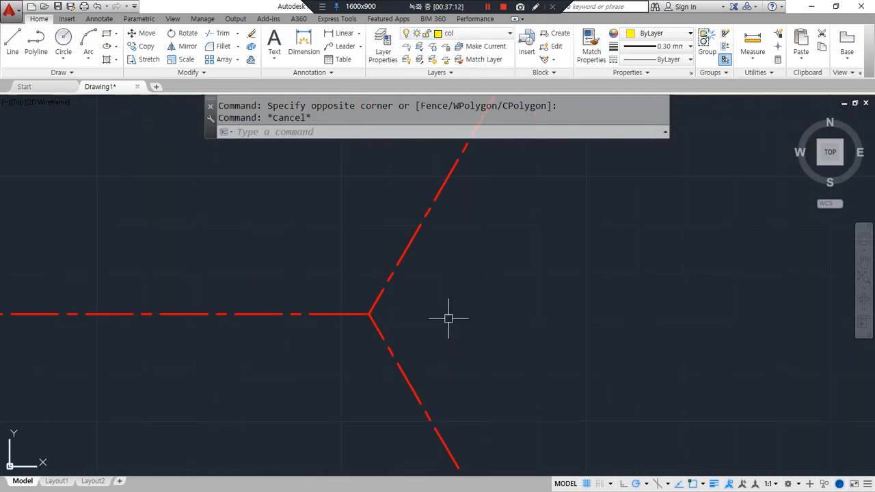
{"action": "type", "text": "c"}
{"action": "key", "text": "Return"}
{"action": "left_click", "coordinate": [369, 315]}
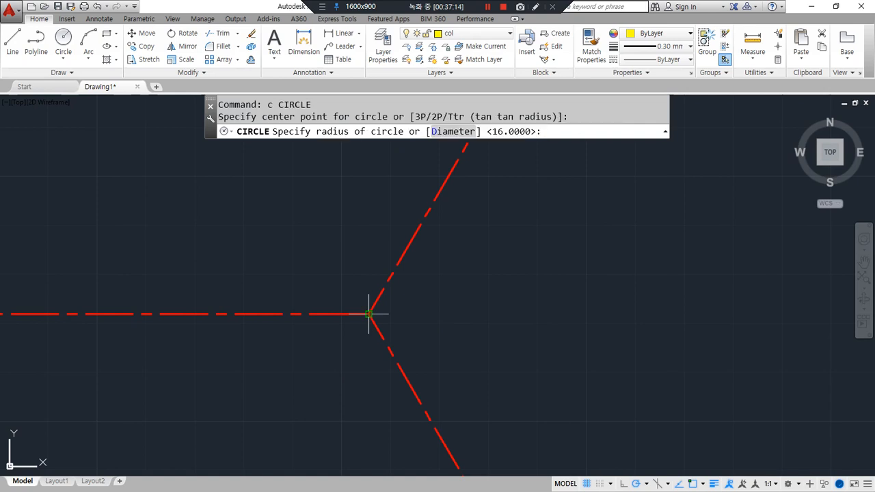
{"action": "type", "text": "d"}
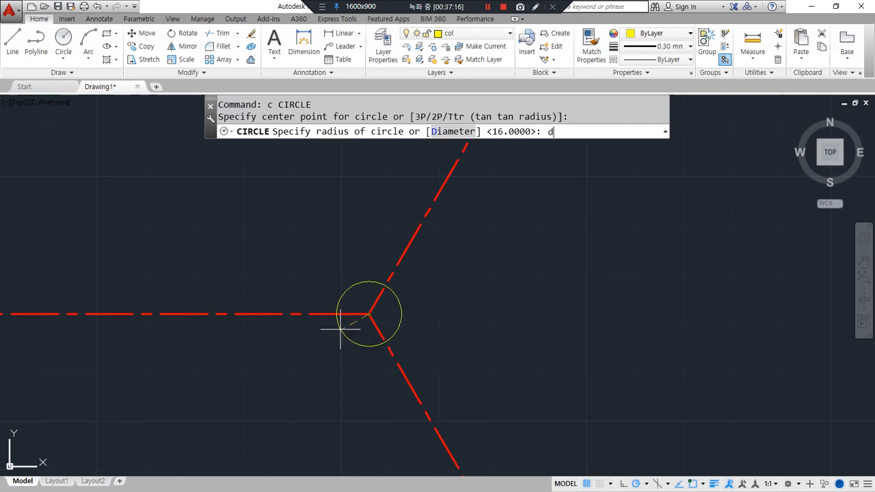
{"action": "key", "text": "Return"}
{"action": "type", "text": "30"}
{"action": "key", "text": "Return"}
Add a concentric circle of radius 20 around the rays' common start point.
{"action": "type", "text": "c"}
{"action": "key", "text": "Return"}
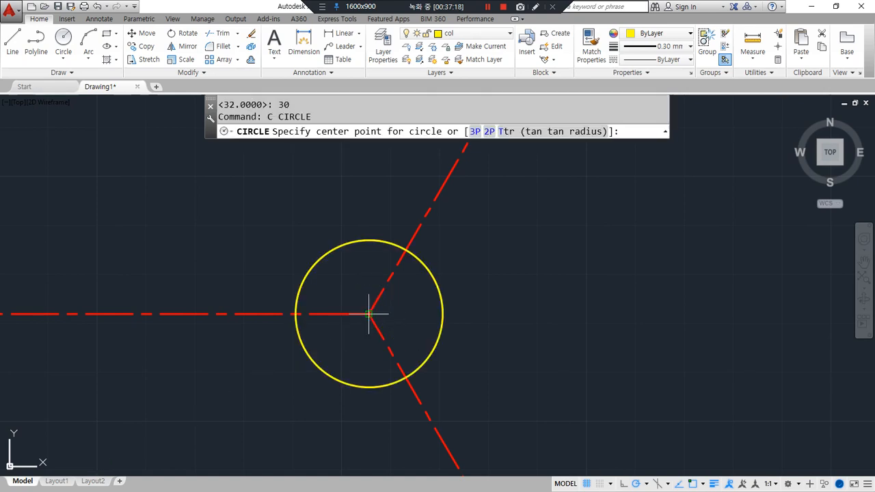
{"action": "left_click", "coordinate": [369, 314]}
{"action": "type", "text": "20"}
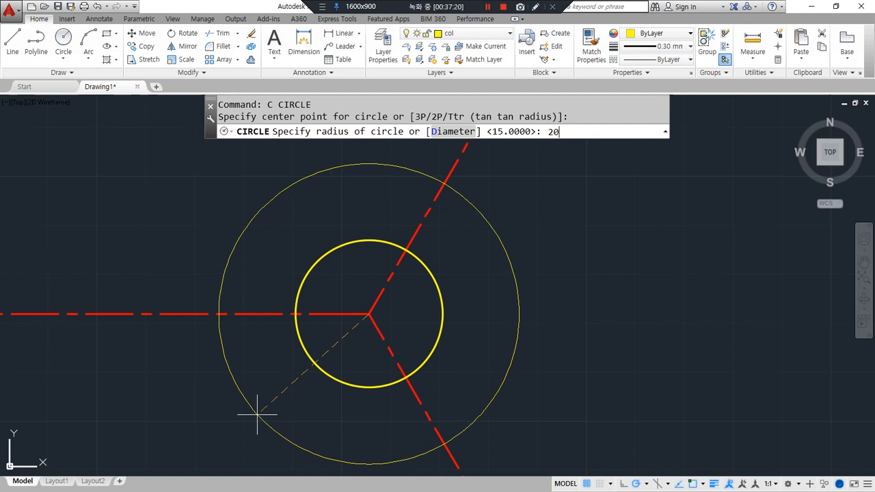
{"action": "key", "text": "Return"}
Add a large concentric circle of radius 80 around the rays' common start point.
{"action": "type", "text": "c"}
{"action": "key", "text": "Return"}
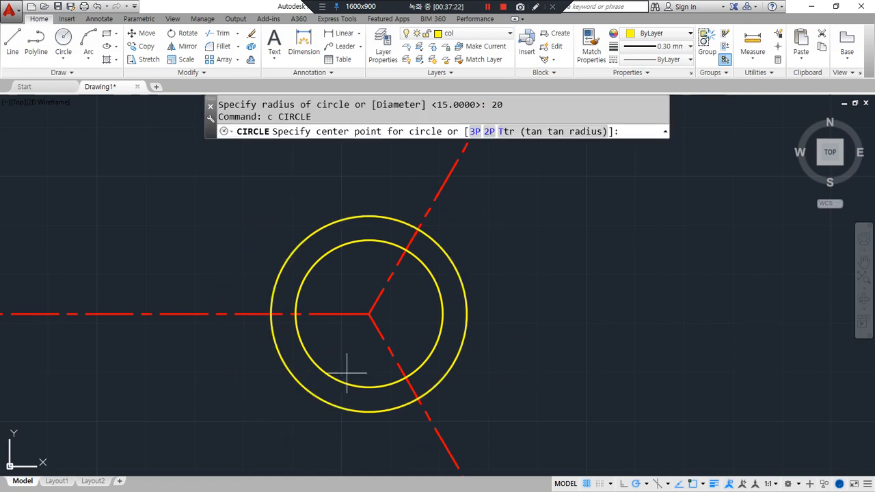
{"action": "left_click", "coordinate": [369, 314]}
{"action": "type", "text": "80"}
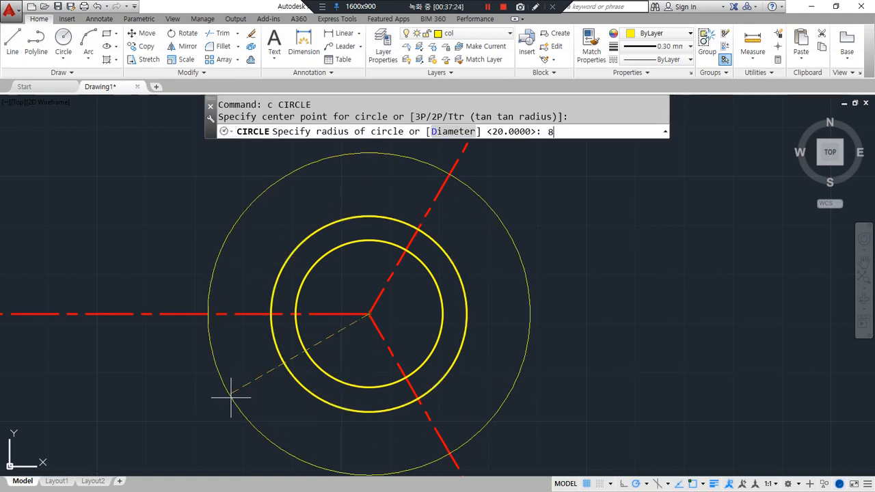
{"action": "key", "text": "Return"}
Match the properties of the radius 80 circle to those of the horizontal centre-line ray.
{"action": "scroll", "coordinate": [239, 393], "scroll_direction": "down", "scroll_amount": 4}
{"action": "scroll", "coordinate": [239, 380], "scroll_direction": "up", "scroll_amount": 2}
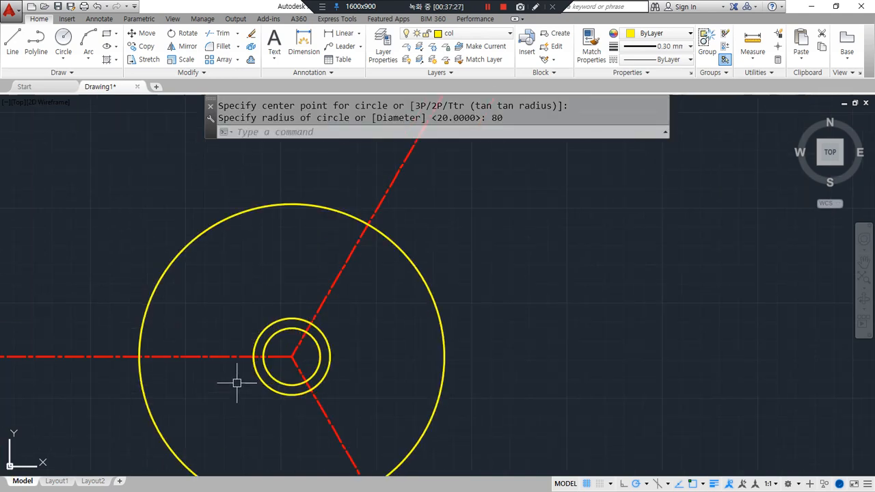
{"action": "type", "text": "ma"}
{"action": "key", "text": "Return"}
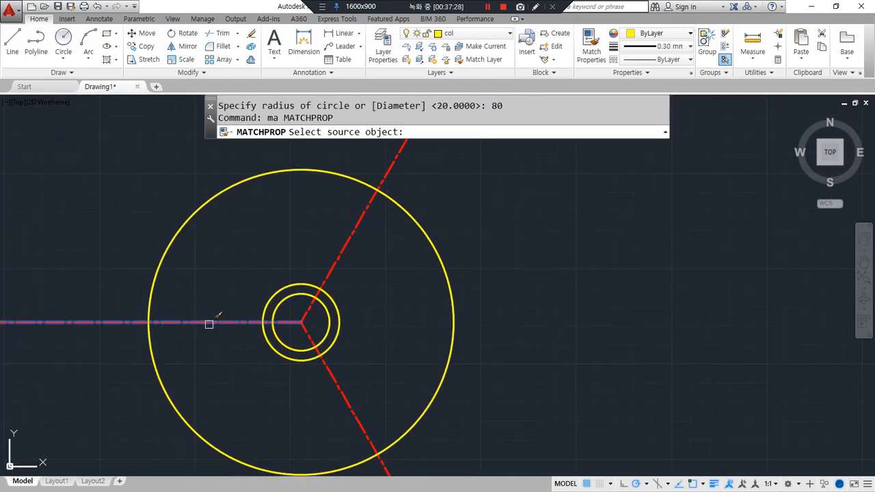
{"action": "left_click", "coordinate": [210, 322]}
{"action": "left_click", "coordinate": [151, 301]}
{"action": "key", "text": "Return"}
Draw a circle of diameter 10 where the horizontal ray crosses the large centre-line circle.
{"action": "type", "text": "c"}
{"action": "key", "text": "Return"}
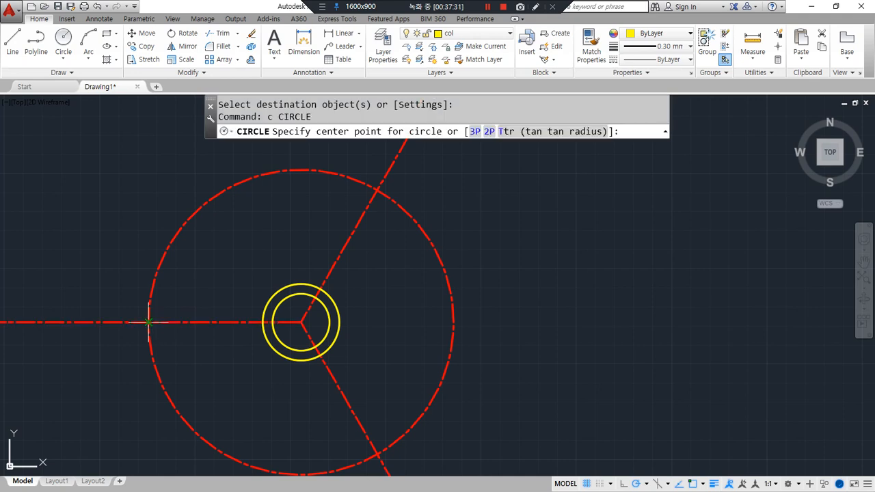
{"action": "left_click", "coordinate": [149, 322]}
{"action": "type", "text": "d"}
{"action": "key", "text": "Return"}
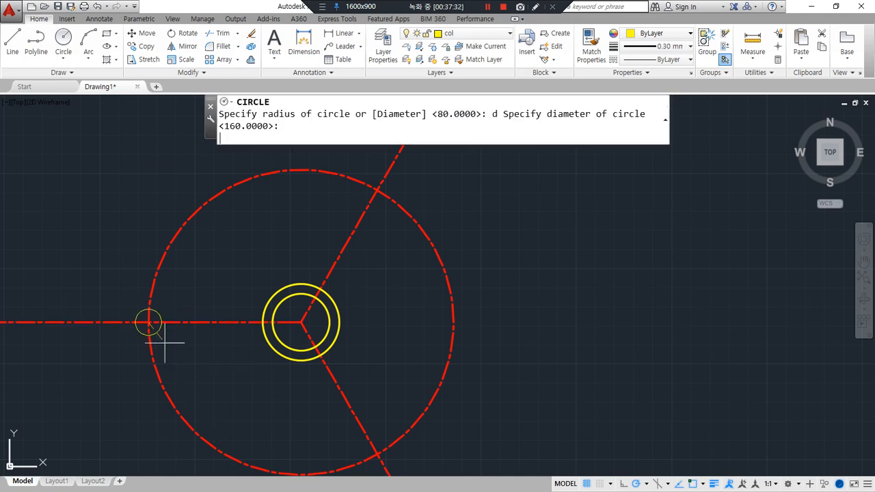
{"action": "type", "text": "10"}
{"action": "key", "text": "Return"}
Draw circles of radius 5 where the two angled rays cross the large centre-line circle.
{"action": "key", "text": "Return"}
{"action": "left_click", "coordinate": [378, 190]}
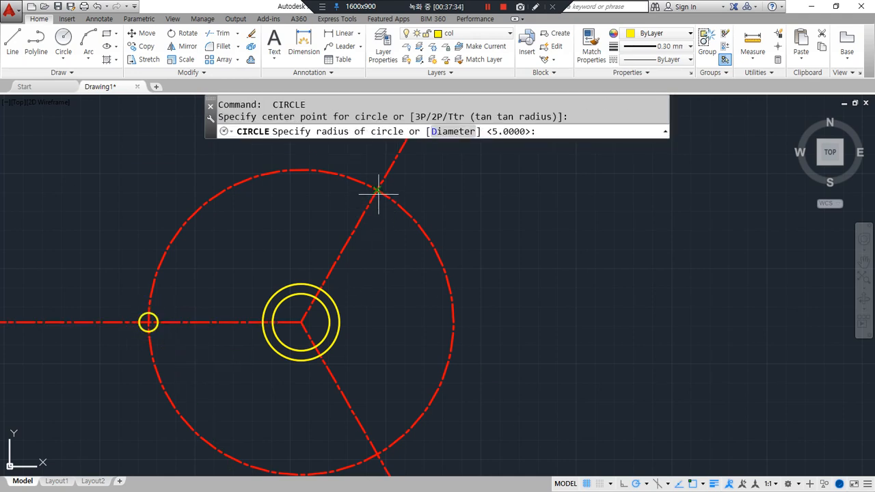
{"action": "key", "text": "Return"}
{"action": "key", "text": "Return"}
{"action": "left_click", "coordinate": [377, 452]}
{"action": "key", "text": "Return"}
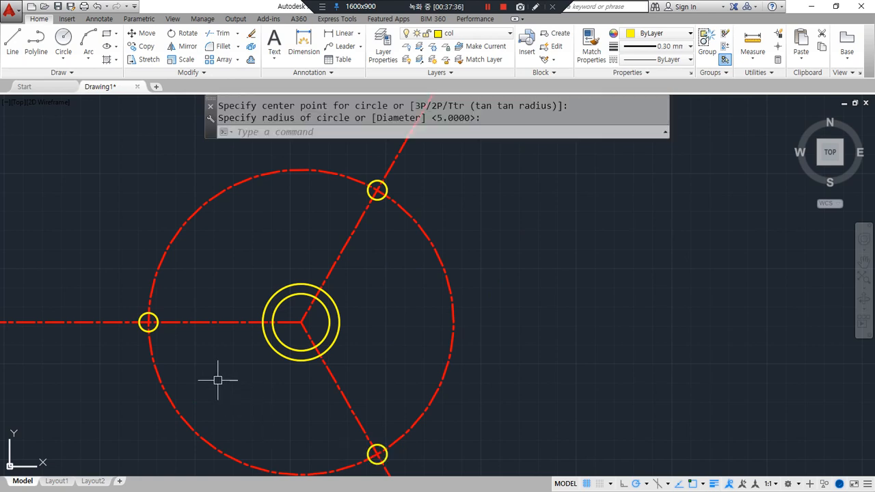
Draw a concentric circle of radius 10 around each of the three small circles.
{"action": "key", "text": "Return"}
{"action": "left_click", "coordinate": [149, 322]}
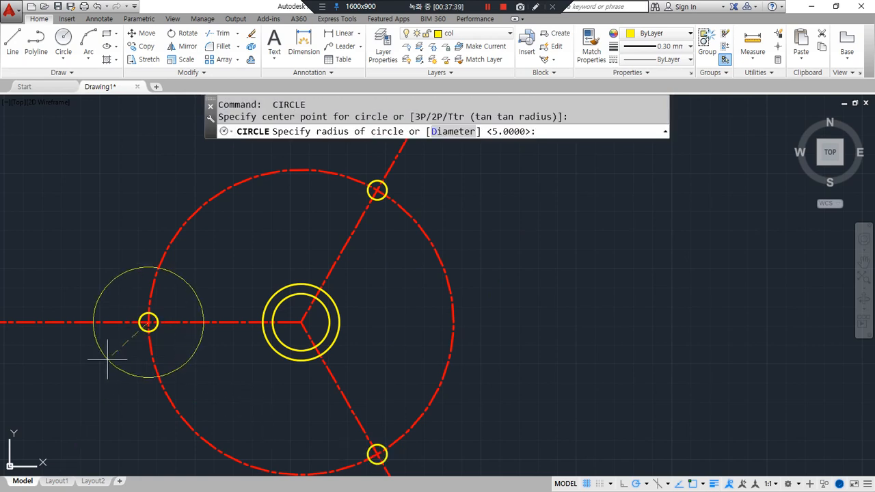
{"action": "key", "text": "Return"}
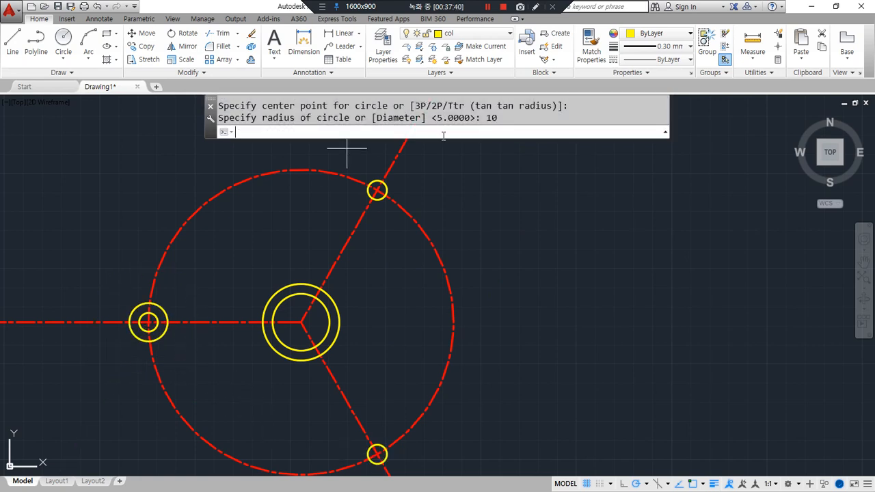
{"action": "key", "text": "Return"}
{"action": "left_click", "coordinate": [377, 190]}
{"action": "key", "text": "Return"}
{"action": "key", "text": "Return"}
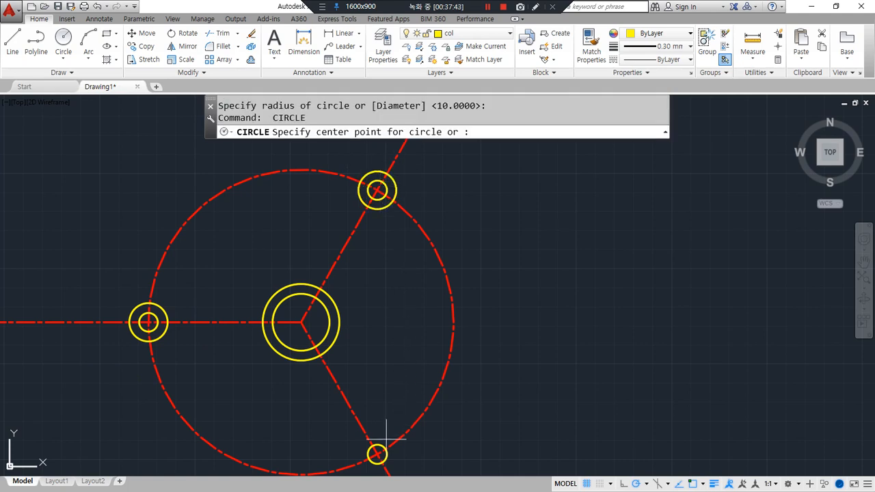
{"action": "left_click", "coordinate": [377, 454]}
Offset the three radius 10 circles outward by 3.
{"action": "type", "text": "o"}
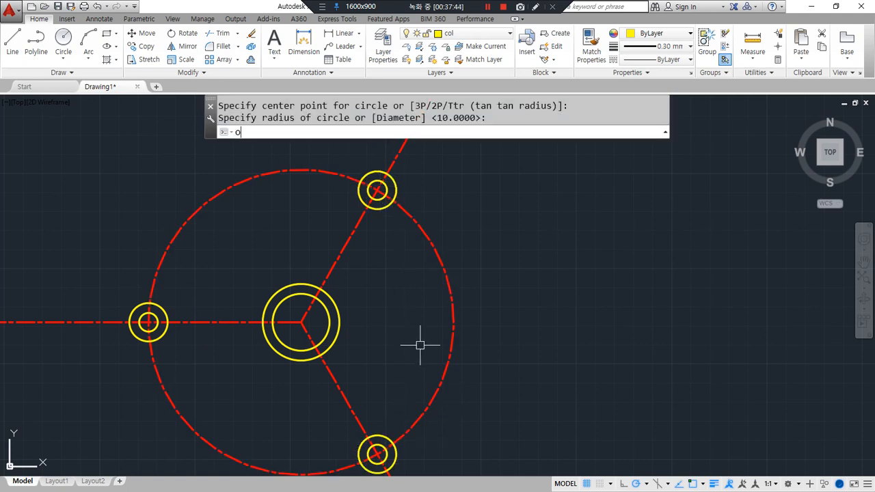
{"action": "key", "text": "Return"}
{"action": "type", "text": "3"}
{"action": "key", "text": "Return"}
{"action": "left_click", "coordinate": [382, 205]}
{"action": "left_click", "coordinate": [385, 274]}
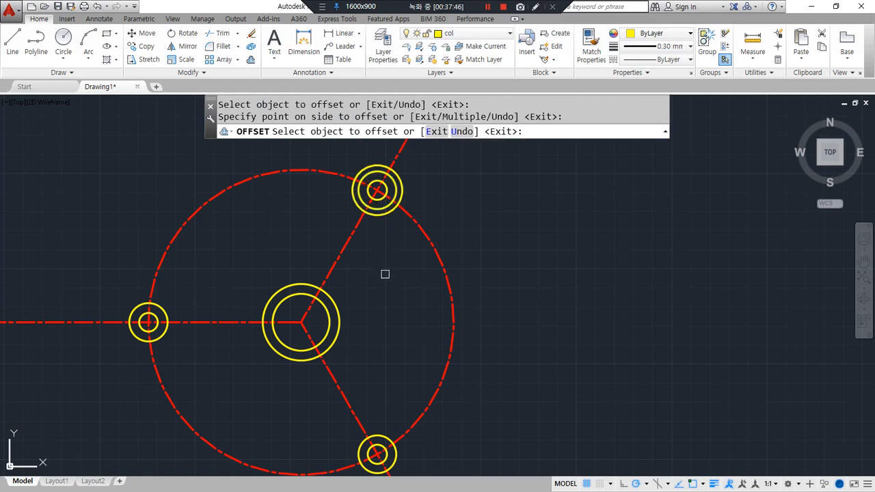
{"action": "left_click", "coordinate": [376, 436]}
{"action": "left_click", "coordinate": [394, 401]}
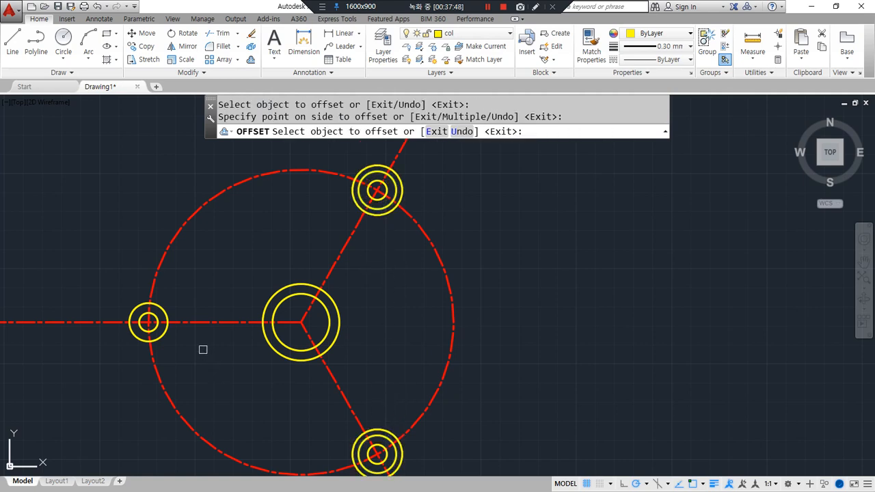
{"action": "left_click", "coordinate": [160, 335]}
{"action": "left_click", "coordinate": [192, 366]}
{"action": "key", "text": "Return"}
Trim the large centre-line circle and the rays so only the parts ending at the outermost small circles remain.
{"action": "type", "text": "tr"}
{"action": "key", "text": "Return"}
{"action": "key", "text": "Return"}
{"action": "left_click", "coordinate": [198, 207]}
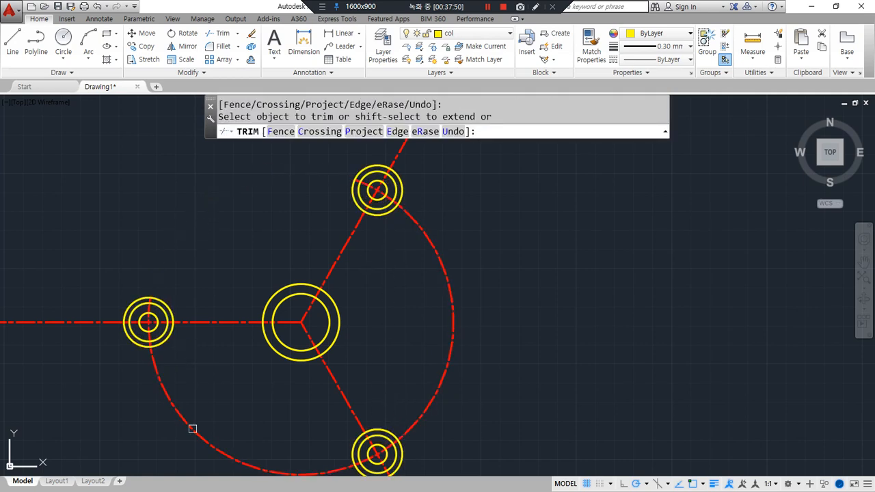
{"action": "left_click", "coordinate": [189, 426]}
{"action": "left_click", "coordinate": [451, 366]}
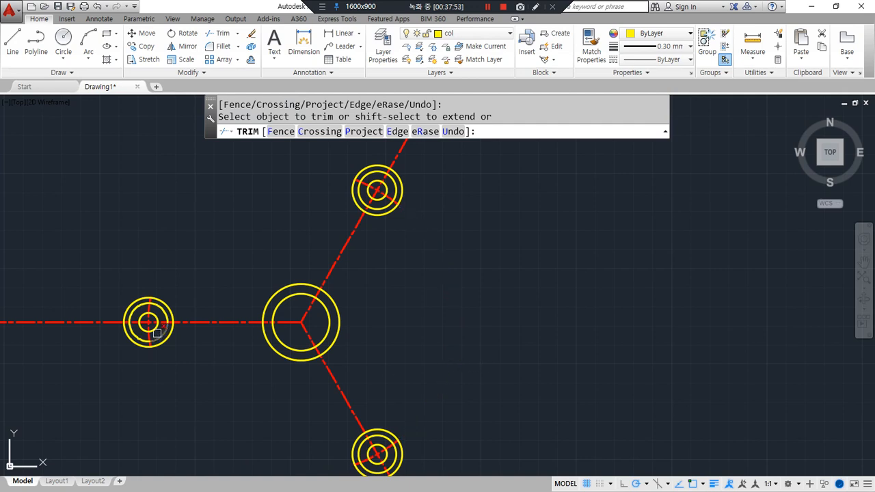
{"action": "middle_click_drag", "start_coordinate": [197, 246], "coordinate": [152, 307]}
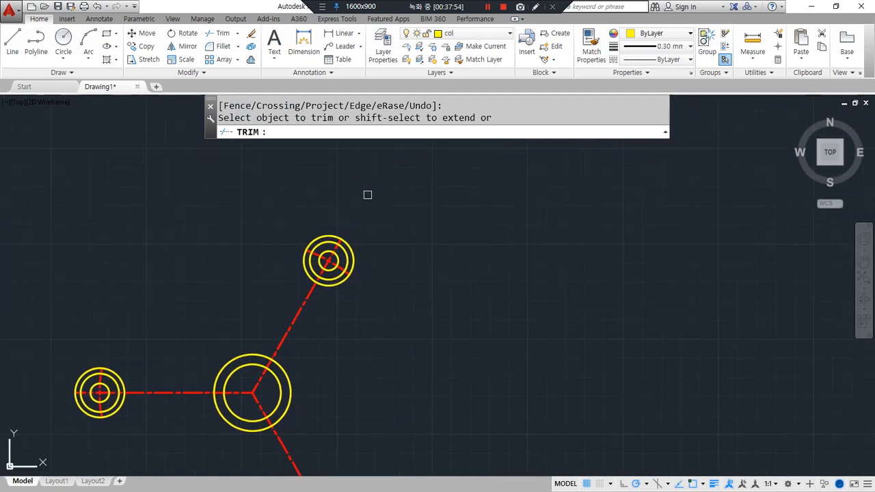
{"action": "middle_click_drag", "start_coordinate": [402, 351], "coordinate": [412, 181]}
{"action": "key", "text": "Escape"}
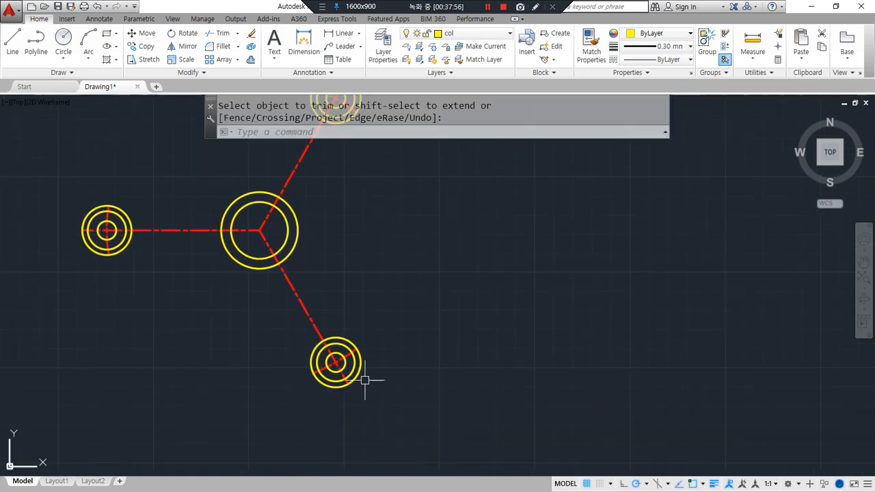
Erase the outermost offset circle at each of the three hole positions.
{"action": "left_click", "coordinate": [361, 370]}
{"action": "type", "text": "e"}
{"action": "key", "text": "Return"}
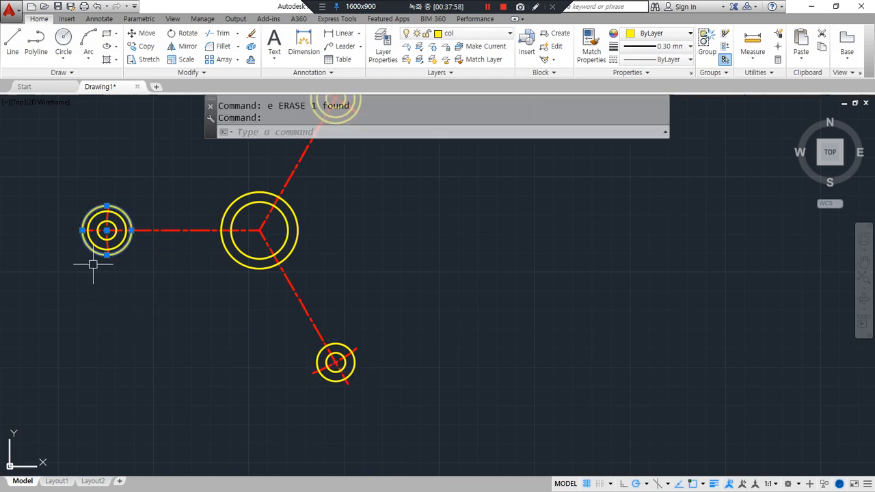
{"action": "middle_click_drag", "start_coordinate": [92, 260], "coordinate": [117, 348]}
{"action": "left_click", "coordinate": [375, 207]}
{"action": "type", "text": "e"}
{"action": "key", "text": "Return"}
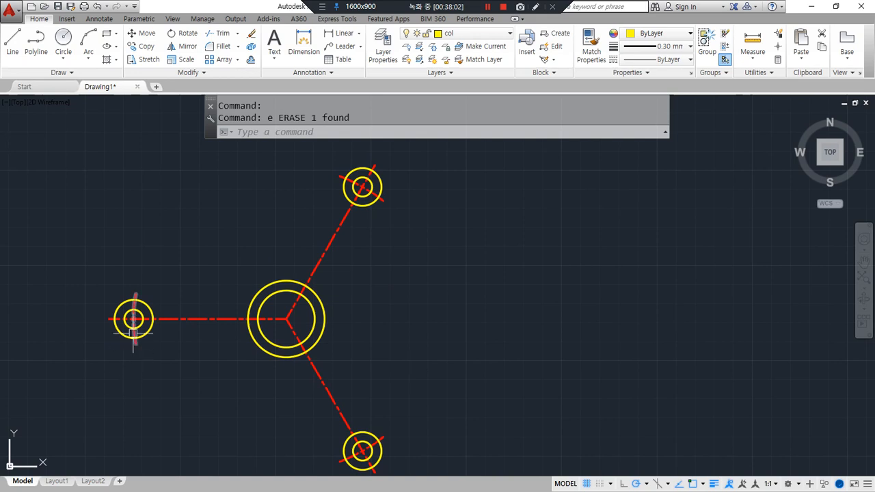
Draw a line tangent to the left arm's inner small circle and the outer central circle along their upper sides.
{"action": "scroll", "coordinate": [133, 333], "scroll_direction": "up", "scroll_amount": 4}
{"action": "scroll", "coordinate": [221, 308], "scroll_direction": "up", "scroll_amount": 4}
{"action": "scroll", "coordinate": [240, 305], "scroll_direction": "down", "scroll_amount": 8}
{"action": "middle_click_drag", "start_coordinate": [240, 305], "coordinate": [277, 316]}
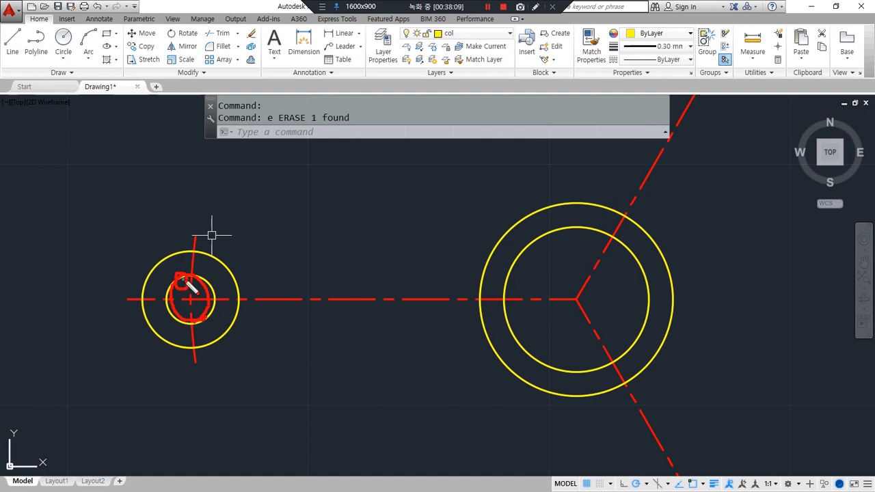
{"action": "left_click_drag", "start_coordinate": [183, 280], "coordinate": [533, 212]}
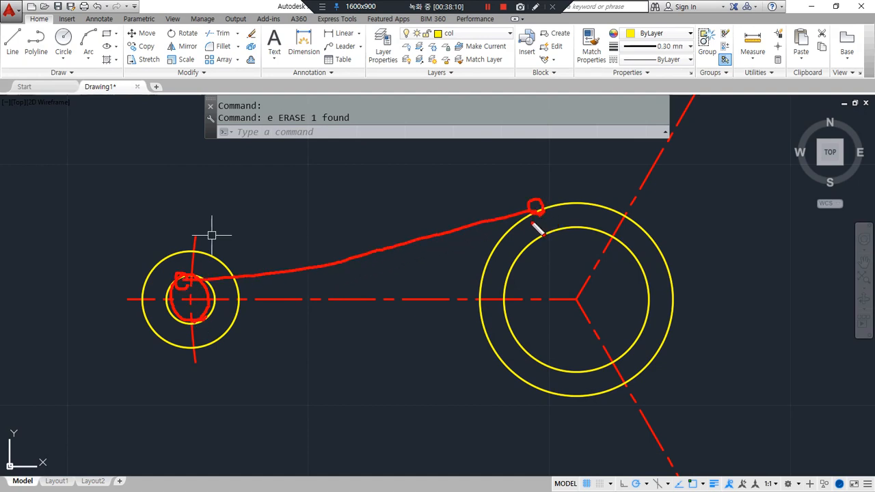
{"action": "type", "text": "l"}
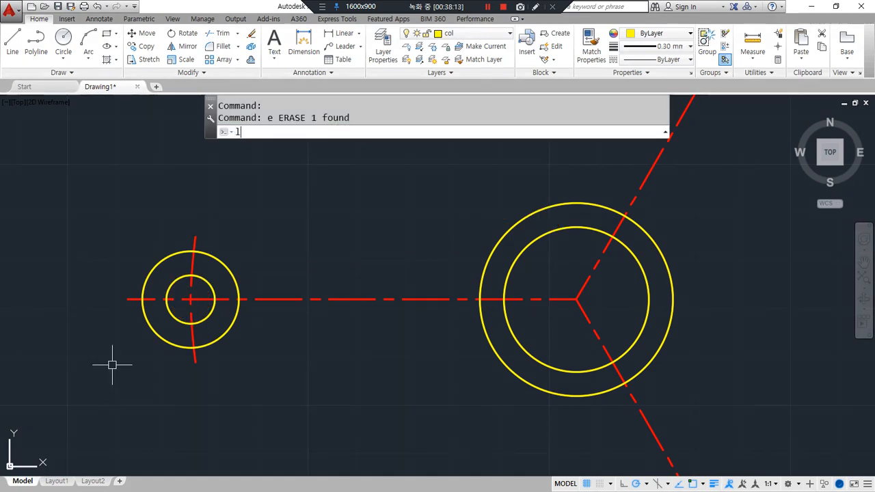
{"action": "key", "text": "Return"}
{"action": "right_click", "coordinate": [296, 211], "text": "shift"}
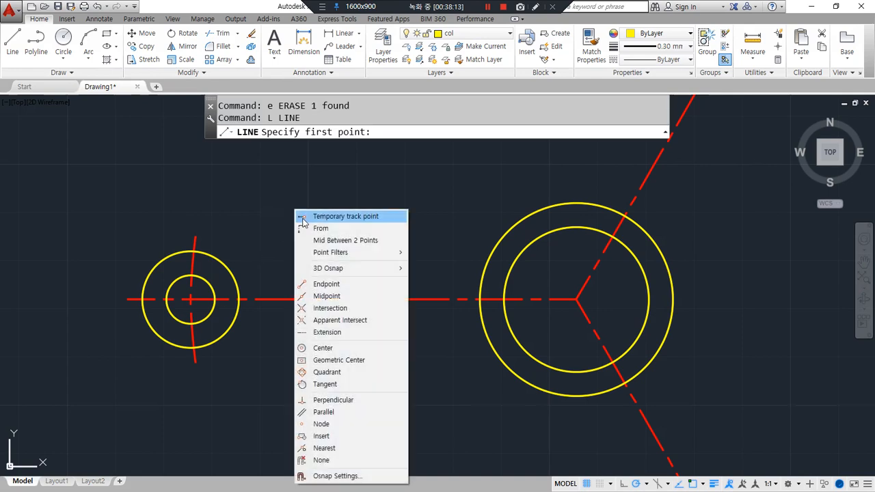
{"action": "left_click", "coordinate": [341, 384]}
{"action": "left_click", "coordinate": [173, 280]}
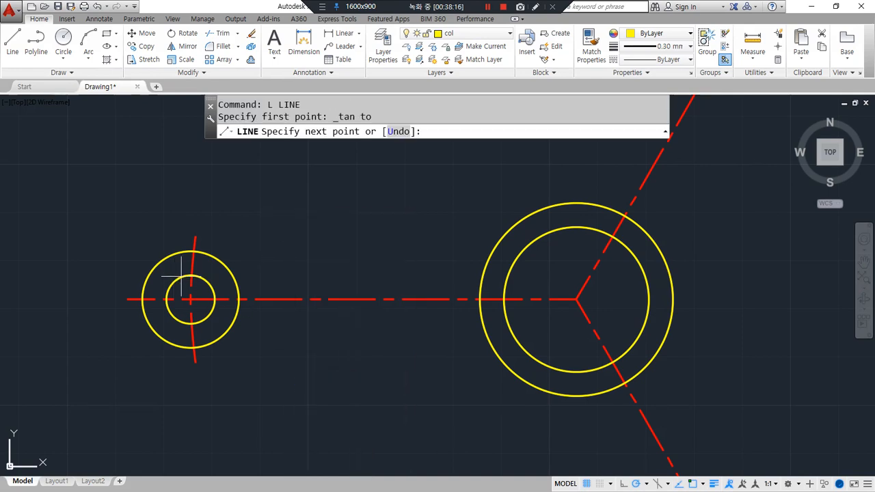
{"action": "right_click", "coordinate": [365, 176], "text": "shift"}
{"action": "left_click", "coordinate": [396, 350]}
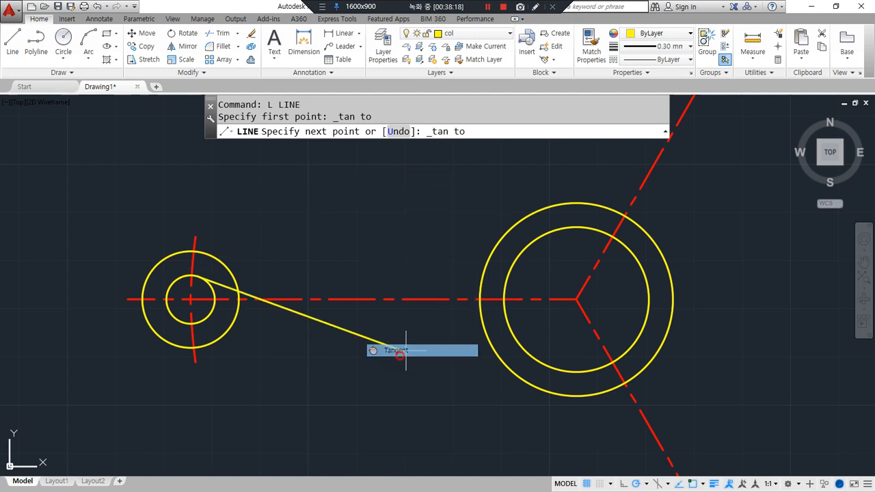
{"action": "left_click", "coordinate": [522, 225]}
{"action": "key", "text": "Return"}
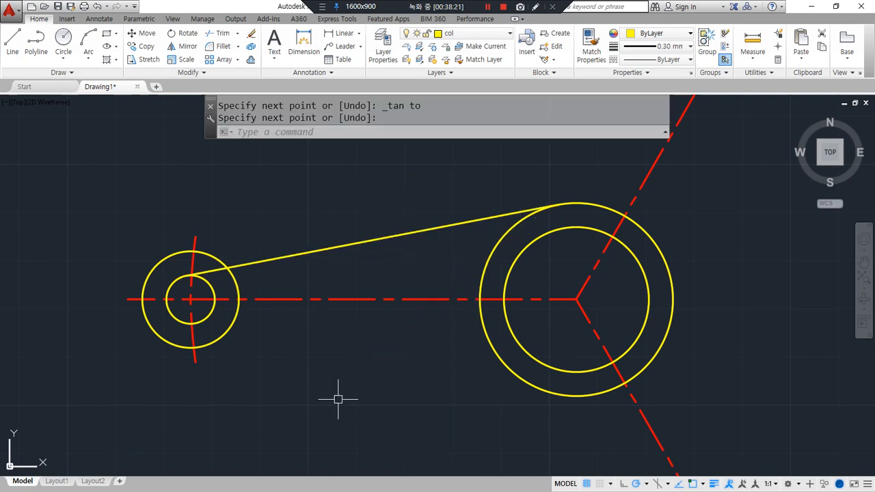
Draw a line tangent to the left arm's inner small circle and the outer central circle along their lower sides.
{"action": "key", "text": "Return"}
{"action": "right_click", "coordinate": [358, 219], "text": "shift"}
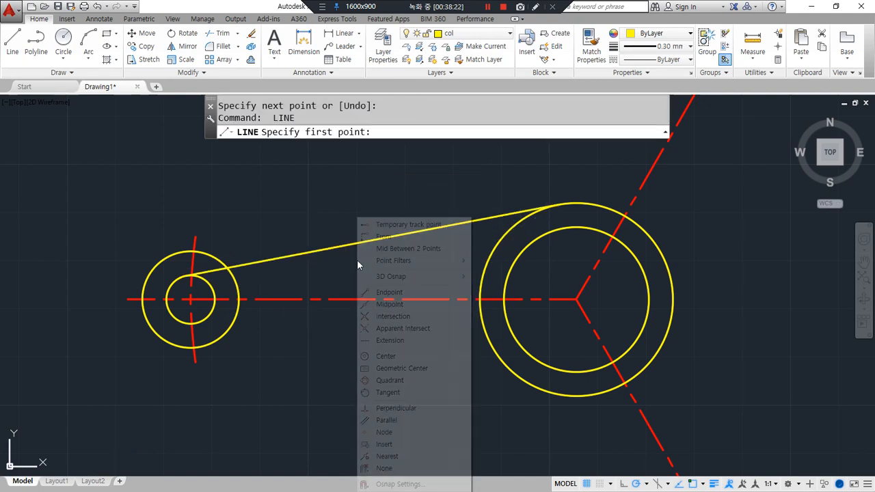
{"action": "left_click", "coordinate": [387, 392]}
{"action": "left_click", "coordinate": [179, 321]}
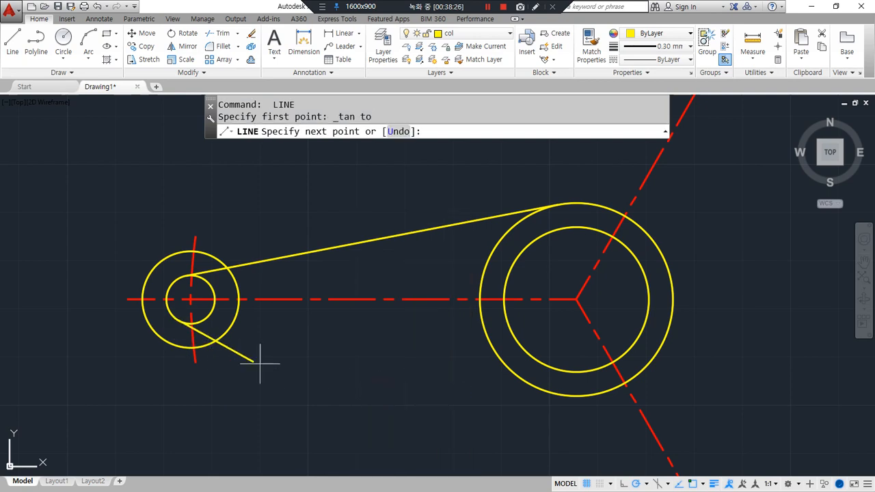
{"action": "right_click", "coordinate": [397, 383], "text": "shift"}
{"action": "left_click", "coordinate": [438, 284]}
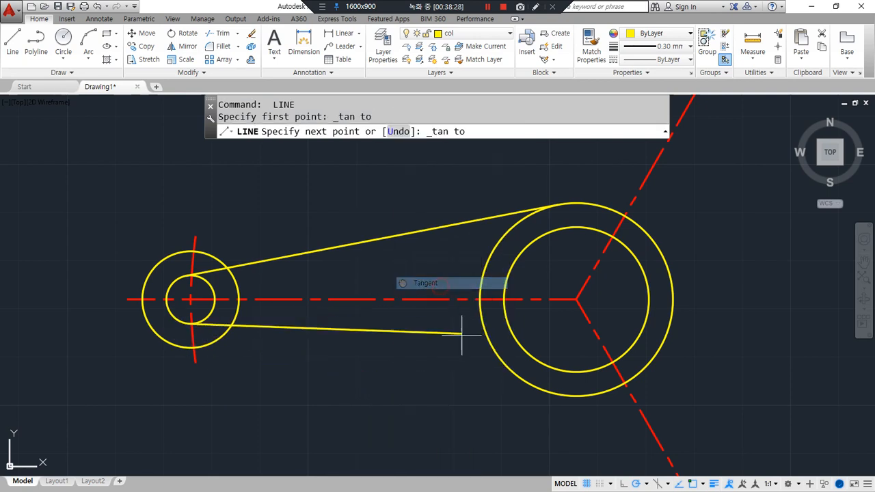
{"action": "left_click", "coordinate": [506, 352]}
{"action": "key", "text": "Return"}
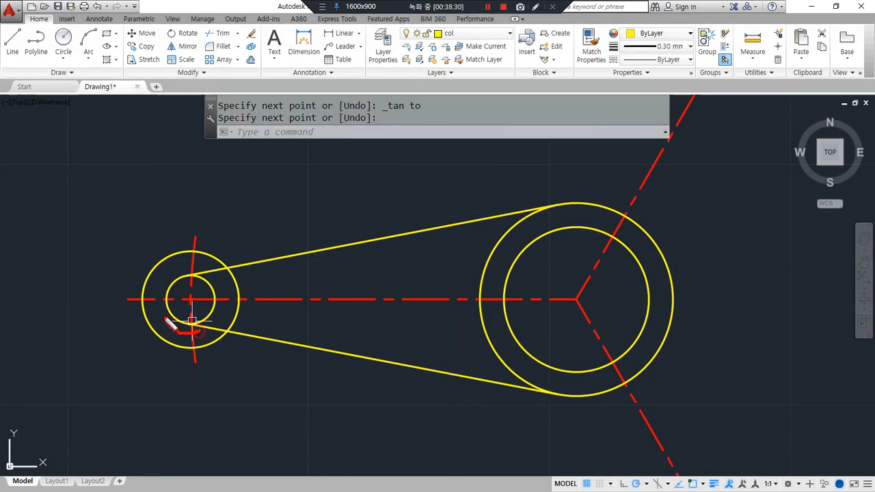
{"action": "left_click_drag", "start_coordinate": [507, 419], "coordinate": [521, 431]}
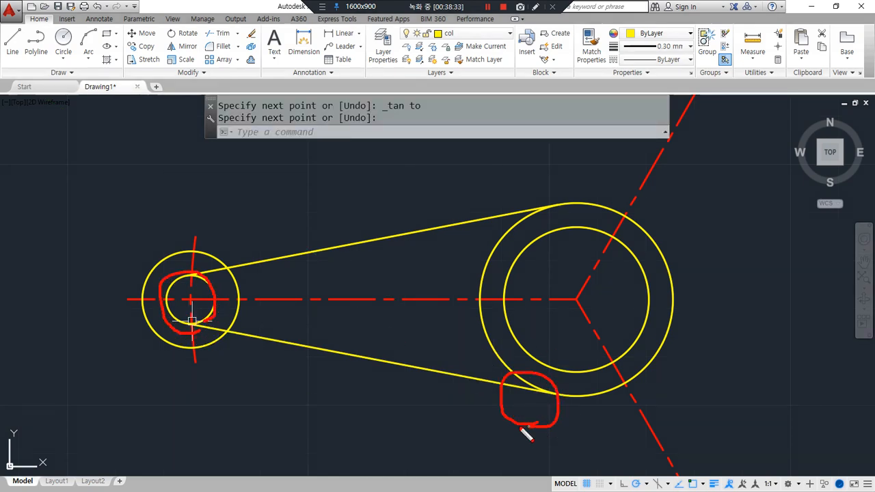
Draw the lower arm's left-hand tangent line from the outer central circle to its inner small circle.
{"action": "scroll", "coordinate": [621, 414], "scroll_direction": "down", "scroll_amount": 2}
{"action": "middle_click_drag", "start_coordinate": [621, 414], "coordinate": [399, 267]}
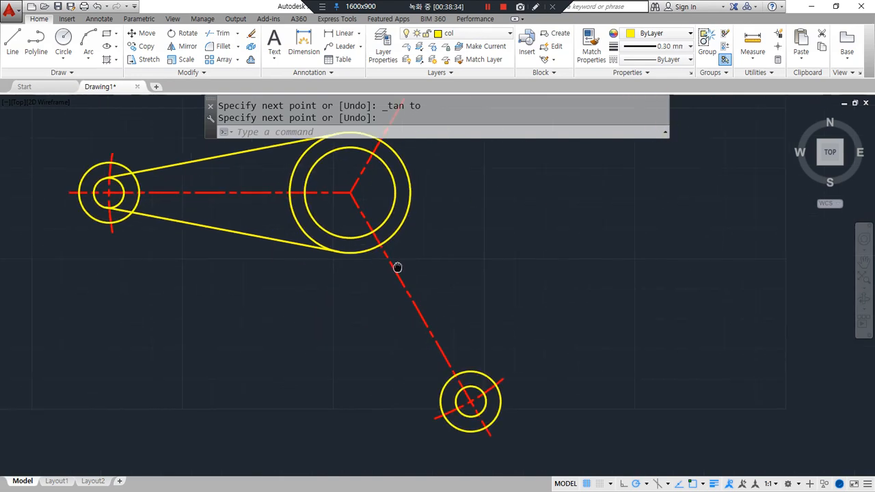
{"action": "key", "text": "space"}
{"action": "type", "text": "l"}
{"action": "key", "text": "space"}
{"action": "type", "text": "tan"}
{"action": "key", "text": "space"}
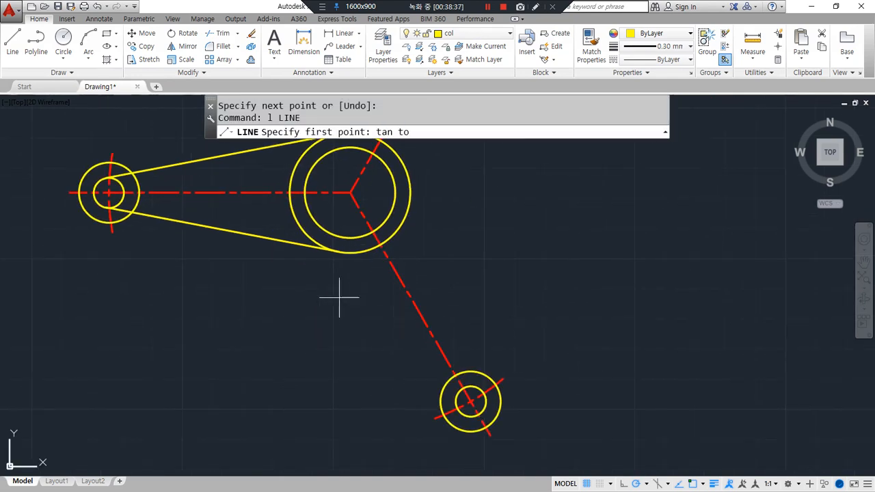
{"action": "left_click", "coordinate": [293, 233]}
{"action": "type", "text": "tan"}
{"action": "key", "text": "space"}
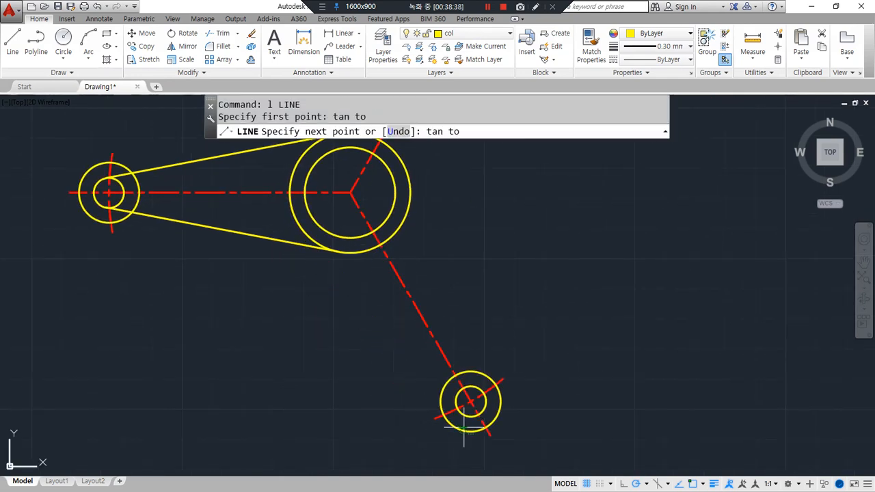
{"action": "left_click", "coordinate": [466, 415]}
{"action": "key", "text": "space"}
Draw the lower arm's right-hand tangent line from its inner small circle to the outer central circle.
{"action": "type", "text": "l"}
{"action": "key", "text": "space"}
{"action": "type", "text": "tan"}
{"action": "key", "text": "space"}
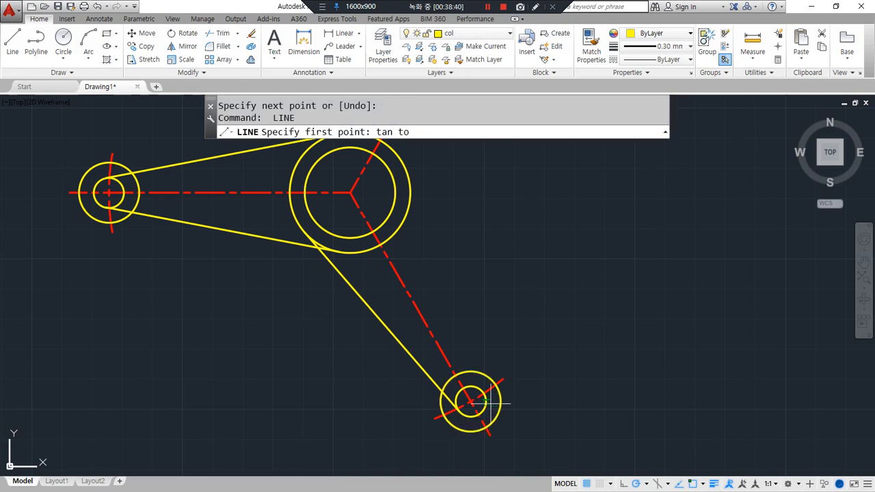
{"action": "left_click", "coordinate": [478, 395]}
{"action": "type", "text": "tan"}
{"action": "key", "text": "space"}
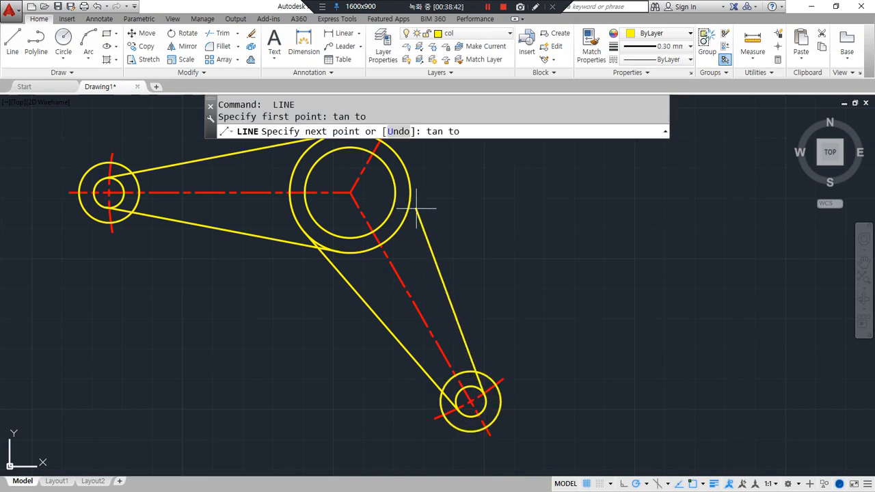
{"action": "left_click", "coordinate": [409, 212]}
{"action": "key", "text": "space"}
Draw the upper arm's right-hand tangent line from the outer central circle to its inner small circle.
{"action": "middle_click_drag", "start_coordinate": [484, 199], "coordinate": [458, 390]}
{"action": "key", "text": "space"}
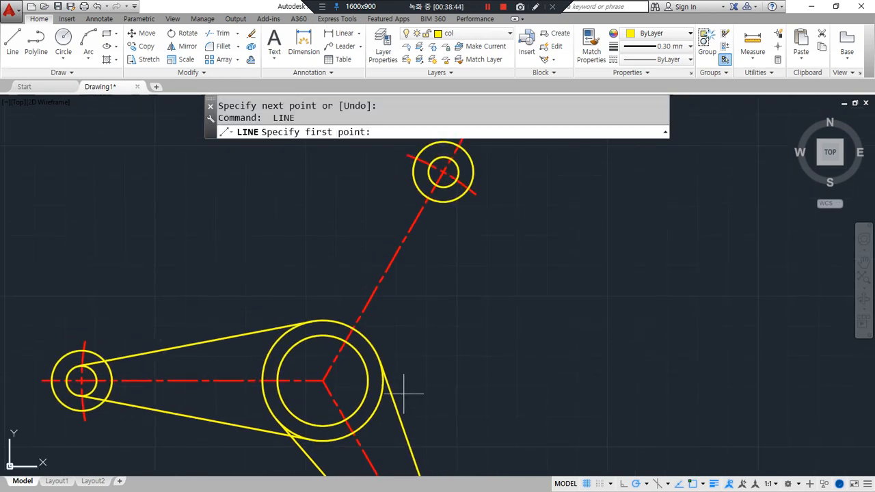
{"action": "left_click", "coordinate": [374, 420]}
{"action": "type", "text": "tan"}
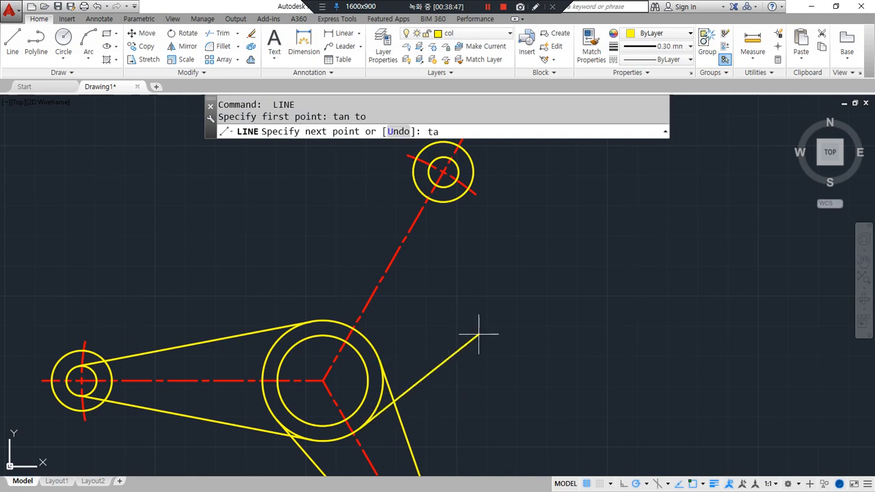
{"action": "key", "text": "space"}
{"action": "left_click", "coordinate": [462, 166]}
{"action": "key", "text": "space"}
Draw the upper arm's left-hand tangent line from its inner small circle to the outer central circle.
{"action": "key", "text": "space"}
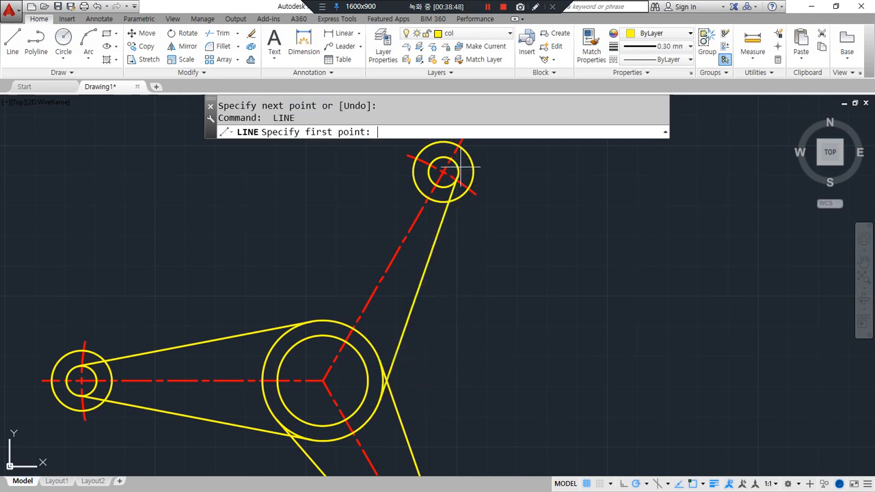
{"action": "left_click", "coordinate": [441, 158]}
{"action": "type", "text": "tan to"}
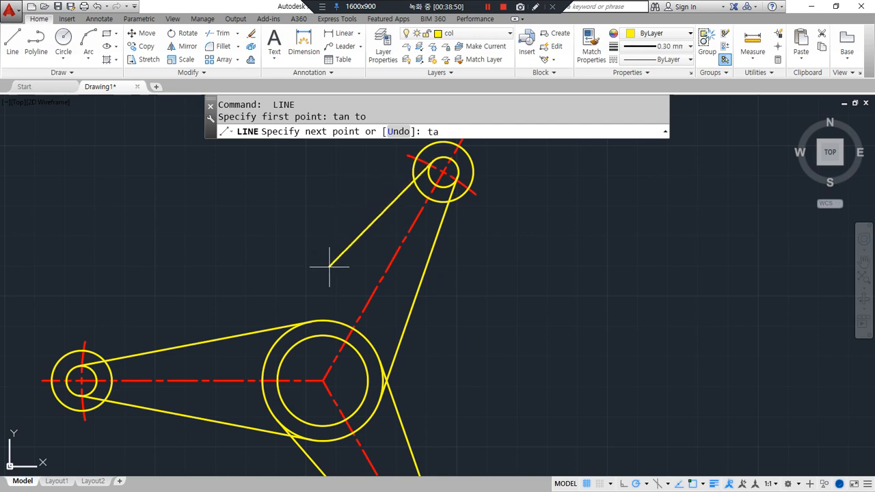
{"action": "key", "text": "space"}
{"action": "left_click", "coordinate": [268, 352]}
{"action": "key", "text": "space"}
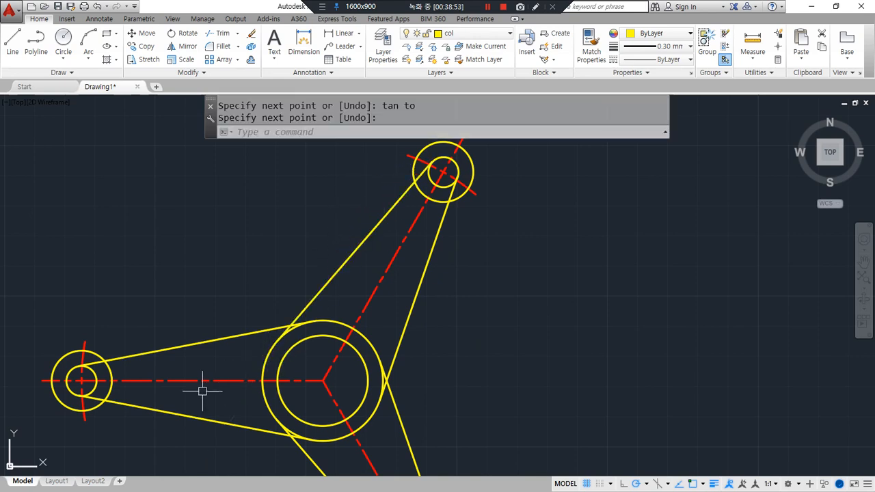
Offset the left arm's upper tangent line and both tangent lines of the upper arm outward by 5.
{"action": "type", "text": "o"}
{"action": "key", "text": "space"}
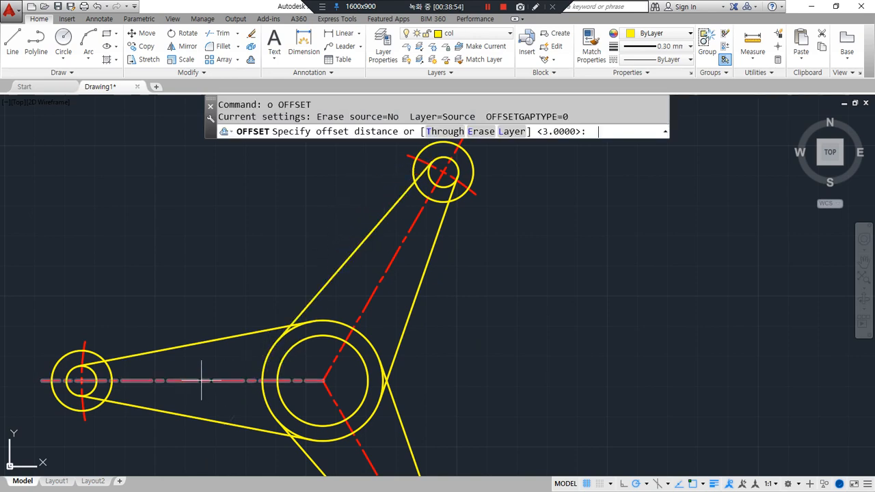
{"action": "type", "text": "5"}
{"action": "key", "text": "space"}
{"action": "left_click", "coordinate": [190, 349]}
{"action": "left_click", "coordinate": [190, 331]}
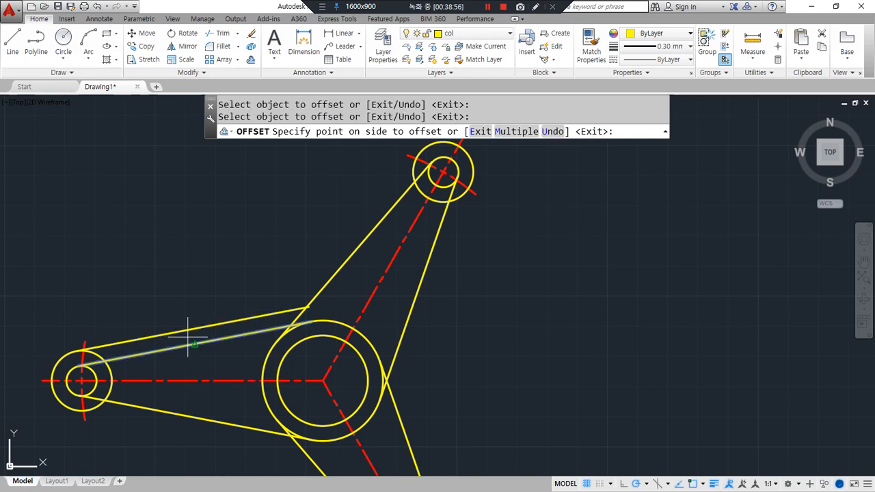
{"action": "left_click", "coordinate": [180, 309]}
{"action": "left_click", "coordinate": [322, 283]}
{"action": "left_click", "coordinate": [407, 307]}
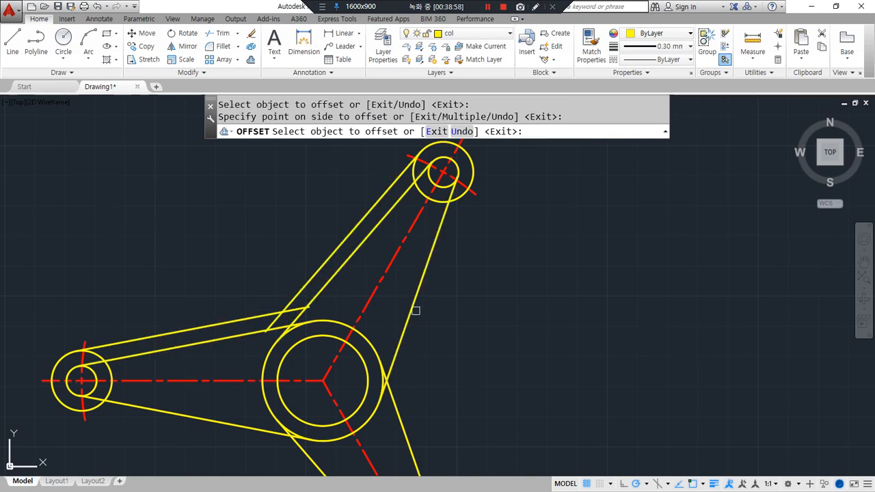
{"action": "left_click", "coordinate": [413, 310]}
{"action": "left_click", "coordinate": [418, 383]}
Offset both tangent lines of the lower arm and the left arm's lower tangent line outward by 5.
{"action": "middle_click_drag", "start_coordinate": [418, 382], "coordinate": [436, 236]}
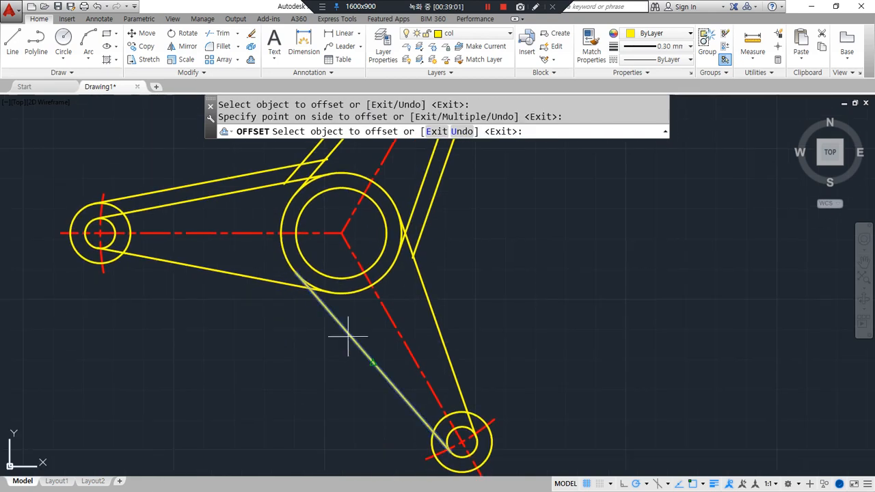
{"action": "left_click", "coordinate": [348, 336]}
{"action": "left_click", "coordinate": [325, 359]}
{"action": "left_click", "coordinate": [449, 352]}
{"action": "left_click", "coordinate": [504, 349]}
{"action": "key", "text": "space"}
{"action": "scroll", "coordinate": [338, 322], "scroll_direction": "down", "scroll_amount": 1}
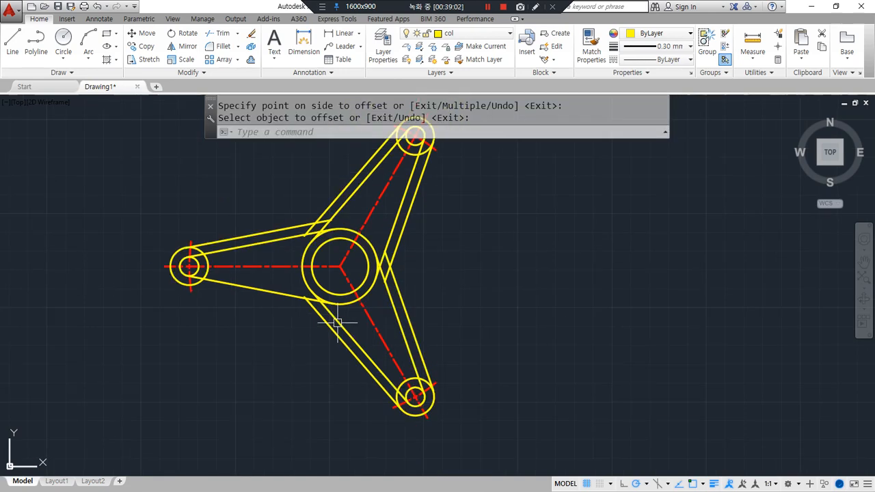
{"action": "middle_click_drag", "start_coordinate": [338, 323], "coordinate": [352, 361]}
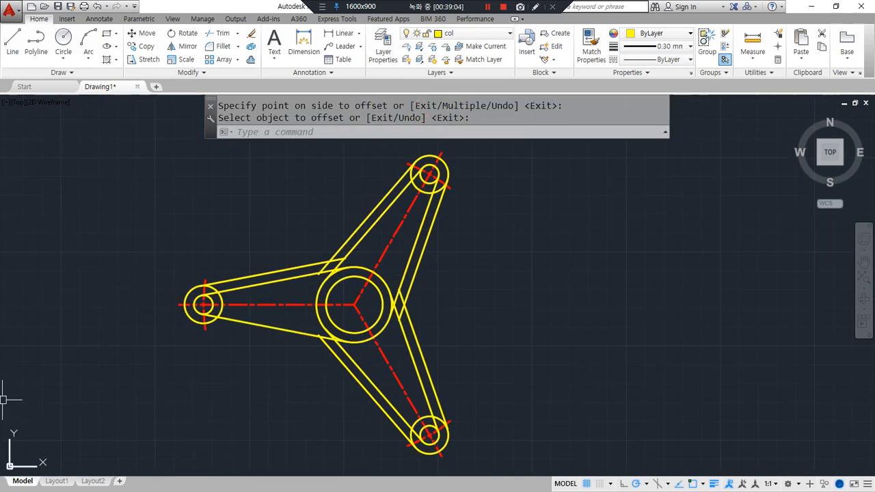
{"action": "key", "text": "Escape"}
{"action": "key", "text": "Escape"}
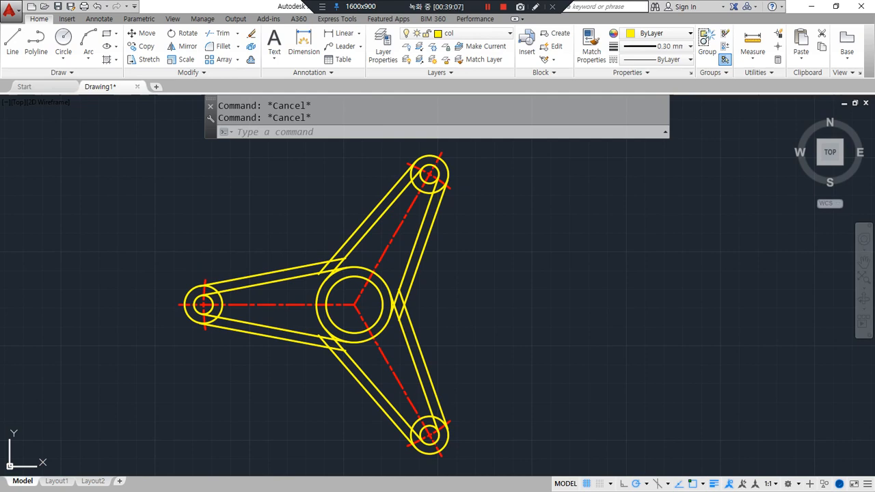
Draw a tan-tan-radius circle of radius 30 touching the outer offset lines between the left and upper arms.
{"action": "scroll", "coordinate": [314, 282], "scroll_direction": "up", "scroll_amount": 4}
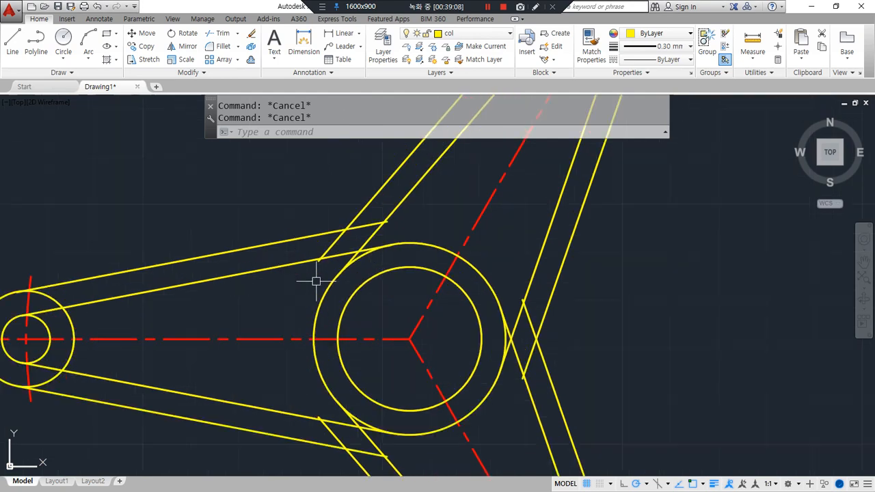
{"action": "mouse_move", "coordinate": [411, 257]}
{"action": "left_mouse_down"}
{"action": "mouse_move", "coordinate": [374, 316]}
{"action": "mouse_move", "coordinate": [387, 318]}
{"action": "mouse_move", "coordinate": [342, 329]}
{"action": "mouse_move", "coordinate": [381, 338]}
{"action": "left_mouse_up"}
{"action": "key", "text": "Escape"}
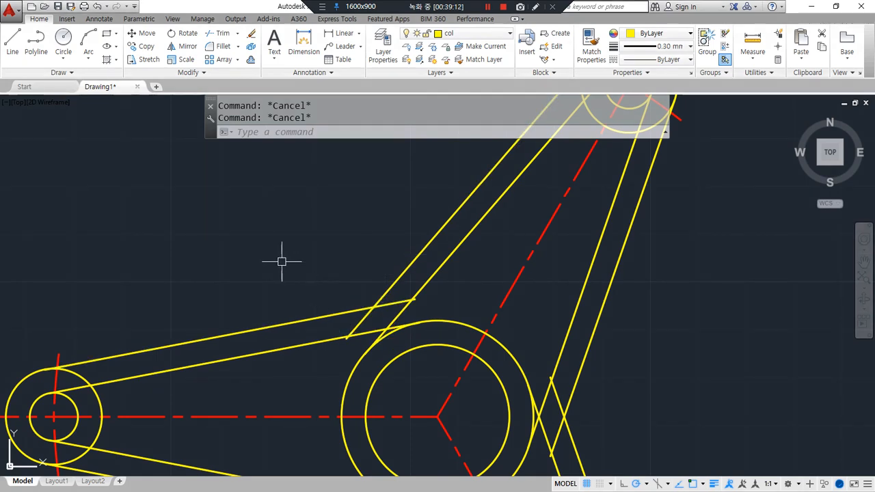
{"action": "type", "text": "c"}
{"action": "key", "text": "Return"}
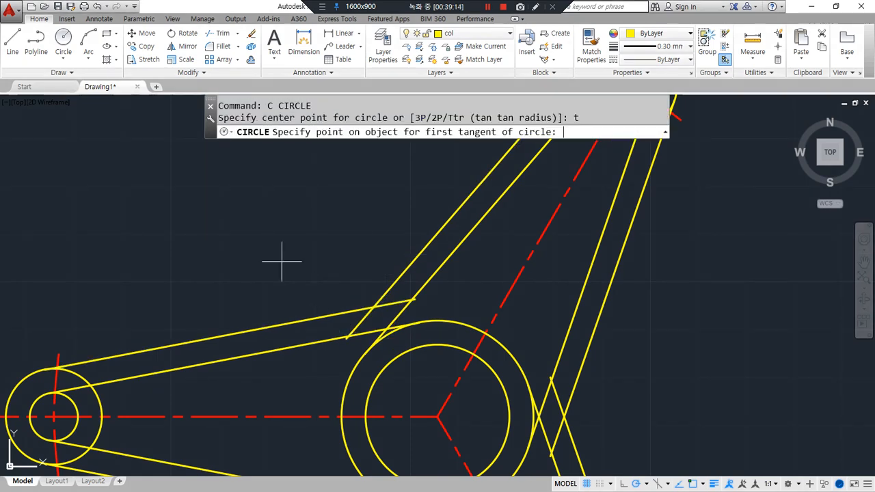
{"action": "left_click", "coordinate": [270, 324]}
{"action": "left_click", "coordinate": [414, 256]}
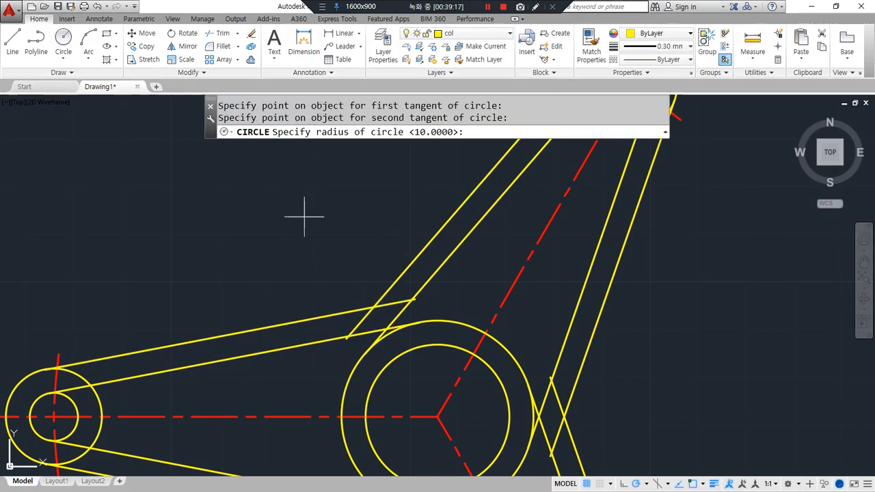
{"action": "type", "text": "30"}
{"action": "key", "text": "Return"}
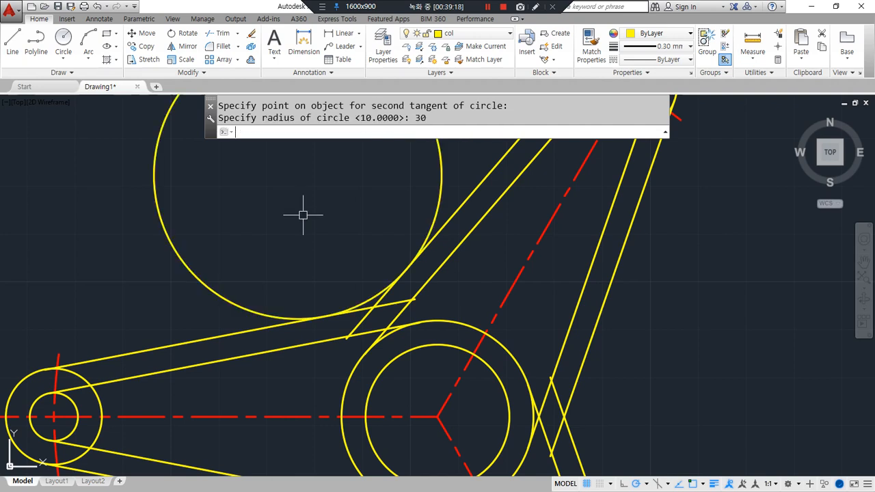
Trim the radius 30 circle and crossing line ends into a blend arc, and undo both the trim and the circle.
{"action": "type", "text": "tr"}
{"action": "key", "text": "Return"}
{"action": "key", "text": "Return"}
{"action": "left_click", "coordinate": [442, 194]}
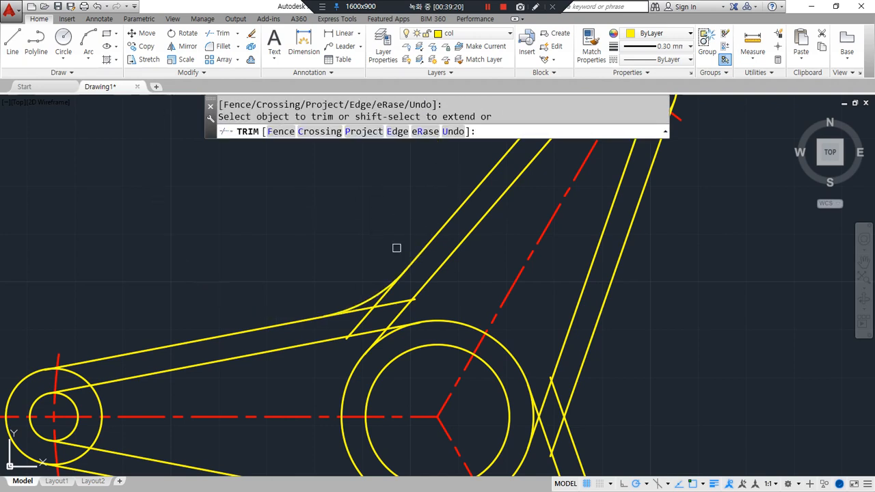
{"action": "left_click", "coordinate": [362, 322]}
{"action": "left_click", "coordinate": [385, 307]}
{"action": "left_click", "coordinate": [379, 305]}
{"action": "left_click", "coordinate": [371, 310]}
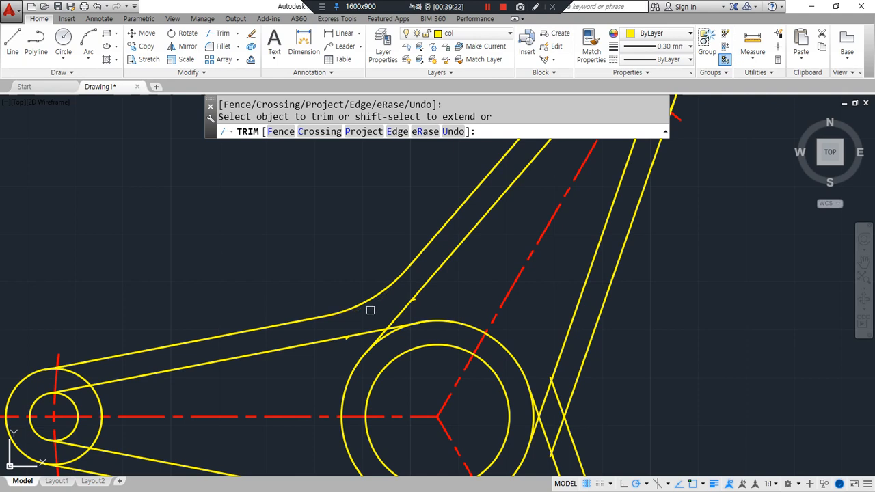
{"action": "key", "text": "Return"}
{"action": "key", "text": "ctrl+z"}
{"action": "key", "text": "ctrl+z"}
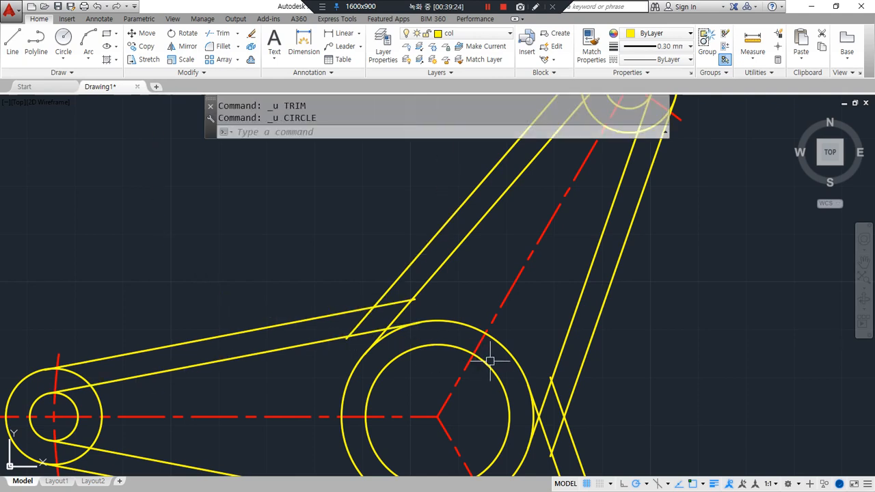
Fillet the outer offset lines between the left and upper arms with radius 30.
{"action": "type", "text": "f"}
{"action": "key", "text": "Return"}
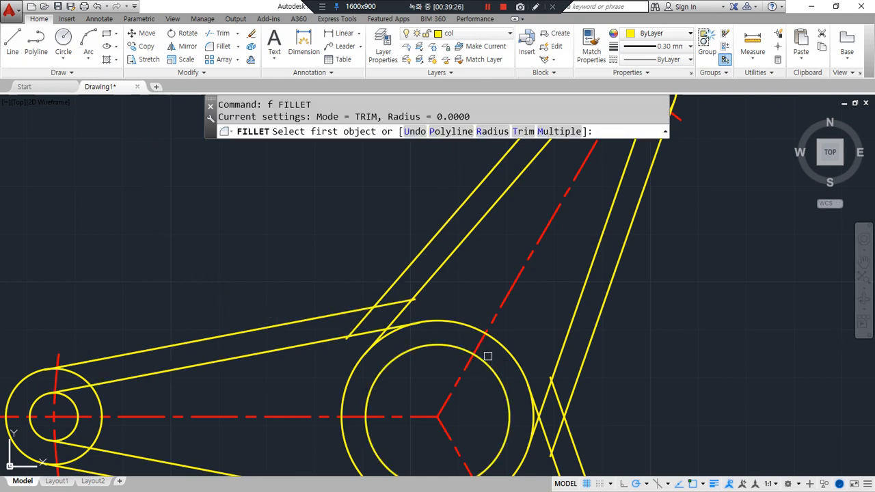
{"action": "type", "text": "r"}
{"action": "key", "text": "Return"}
{"action": "type", "text": "30"}
{"action": "key", "text": "Return"}
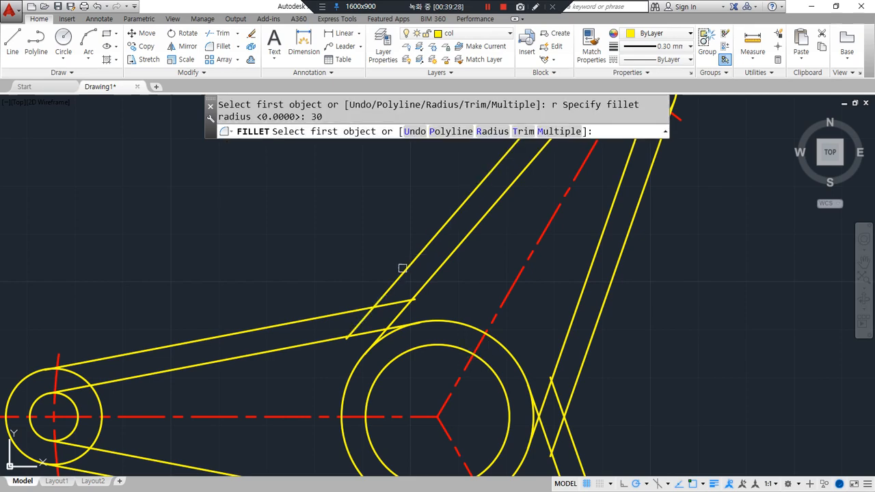
{"action": "left_click", "coordinate": [404, 270]}
{"action": "left_click", "coordinate": [322, 313]}
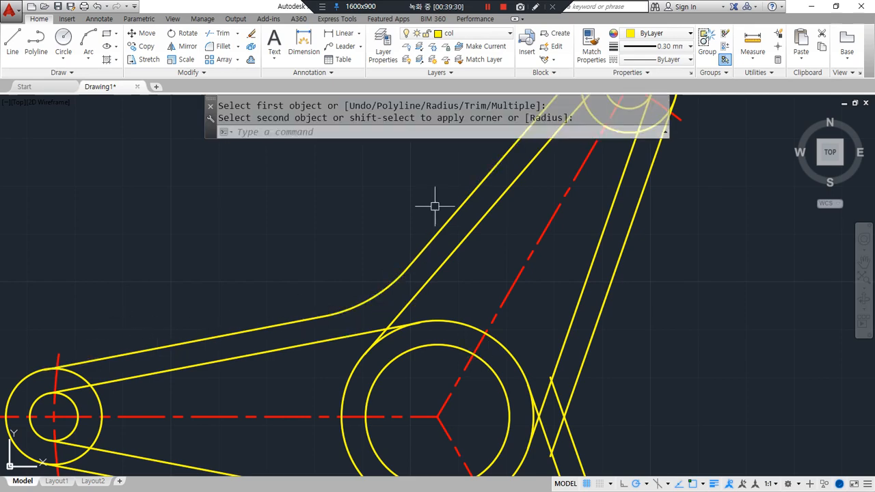
Fillet the outer offset lines between the upper and lower arms and between the lower and left arms with radius 30.
{"action": "middle_click_drag", "start_coordinate": [514, 353], "coordinate": [420, 253]}
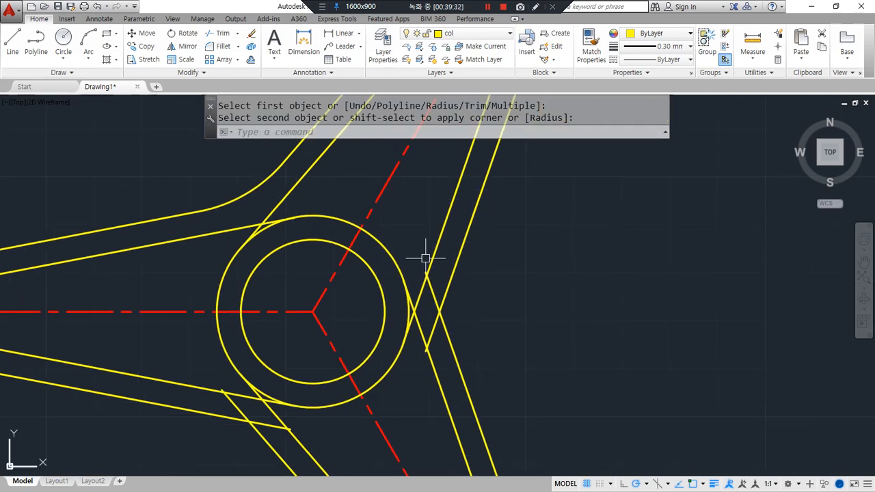
{"action": "key", "text": "Return"}
{"action": "left_click", "coordinate": [460, 254]}
{"action": "left_click", "coordinate": [459, 369]}
{"action": "key", "text": "Return"}
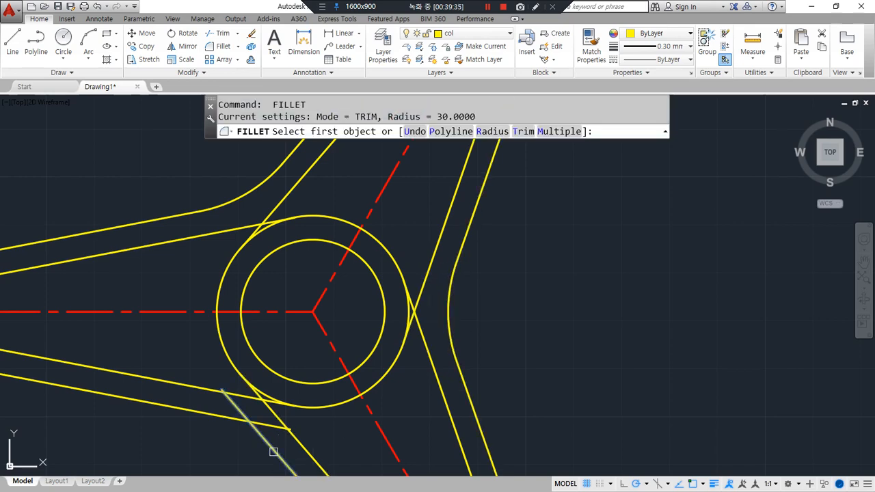
{"action": "left_click", "coordinate": [231, 401]}
{"action": "left_click", "coordinate": [209, 415]}
{"action": "scroll", "coordinate": [135, 419], "scroll_direction": "down", "scroll_amount": 2}
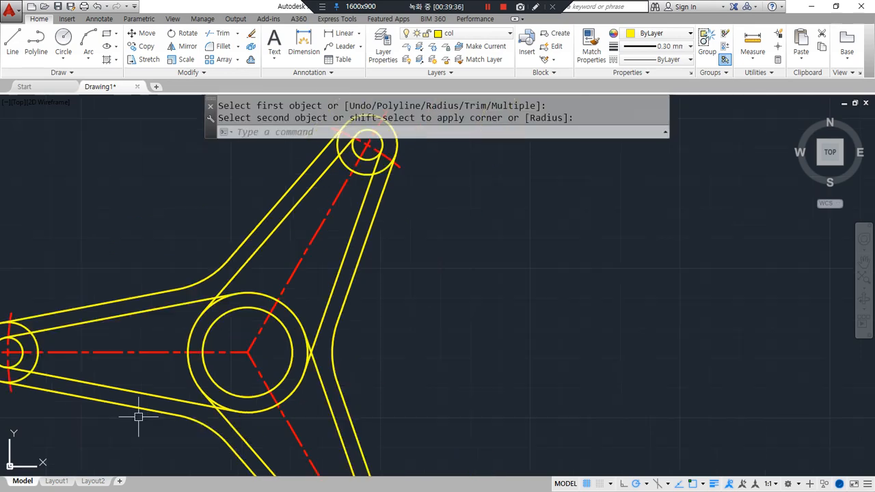
{"action": "middle_click_drag", "start_coordinate": [210, 421], "coordinate": [266, 390]}
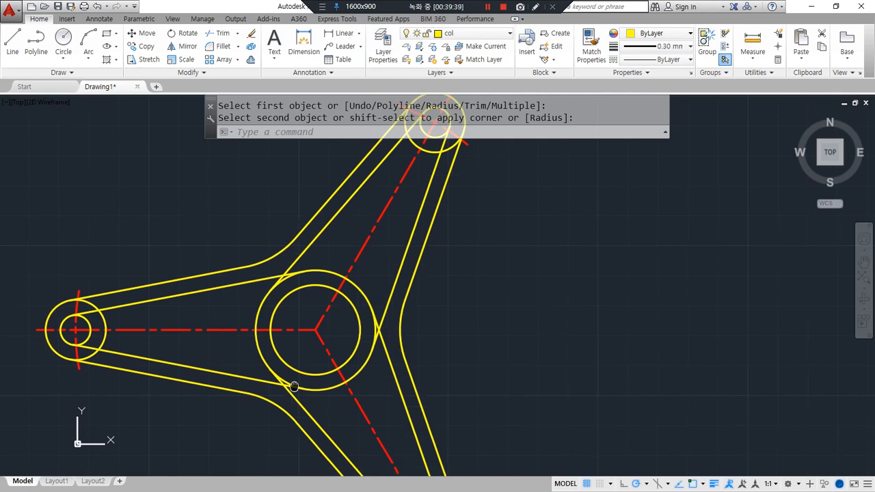
{"action": "scroll", "coordinate": [254, 303], "scroll_direction": "up", "scroll_amount": 3}
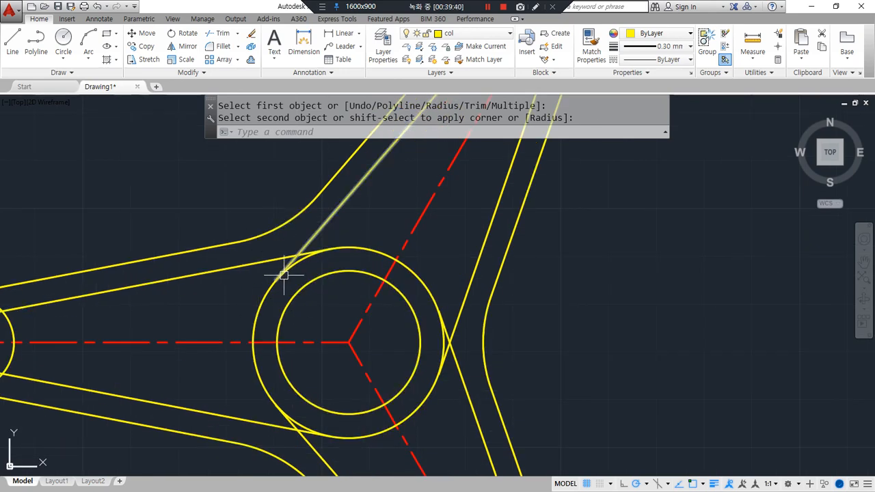
{"action": "middle_click_drag", "start_coordinate": [287, 274], "coordinate": [443, 246]}
{"action": "left_click_drag", "start_coordinate": [195, 292], "coordinate": [193, 289]}
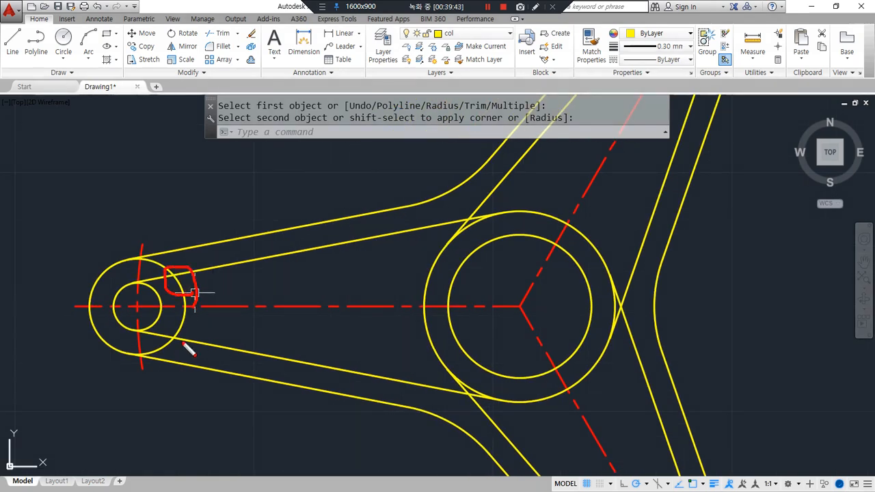
{"action": "left_click_drag", "start_coordinate": [175, 328], "coordinate": [177, 348]}
{"action": "mouse_move", "coordinate": [441, 260]}
{"action": "left_mouse_down"}
{"action": "mouse_move", "coordinate": [412, 233]}
{"action": "mouse_move", "coordinate": [439, 262]}
{"action": "left_mouse_up"}
{"action": "left_click_drag", "start_coordinate": [435, 383], "coordinate": [428, 382]}
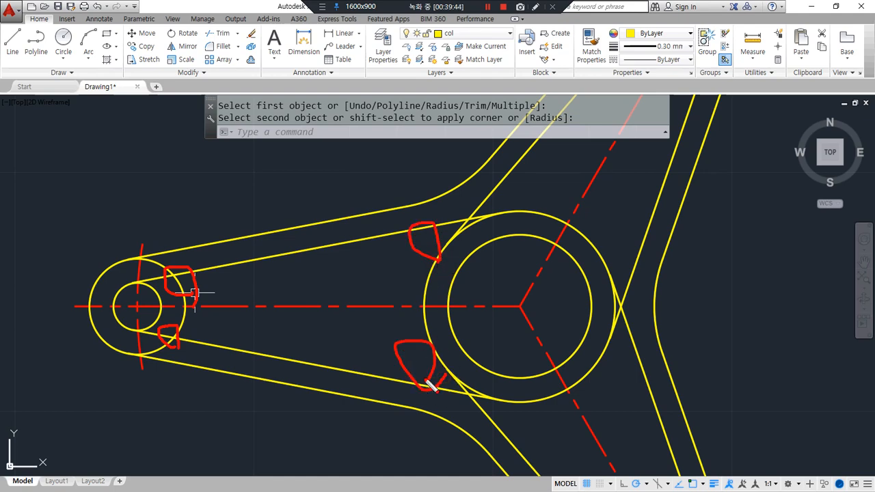
{"action": "key", "text": "Escape"}
Fillet both inner tangent lines of the left arm to the outer central circle with radius 4.
{"action": "type", "text": "f"}
{"action": "key", "text": "space"}
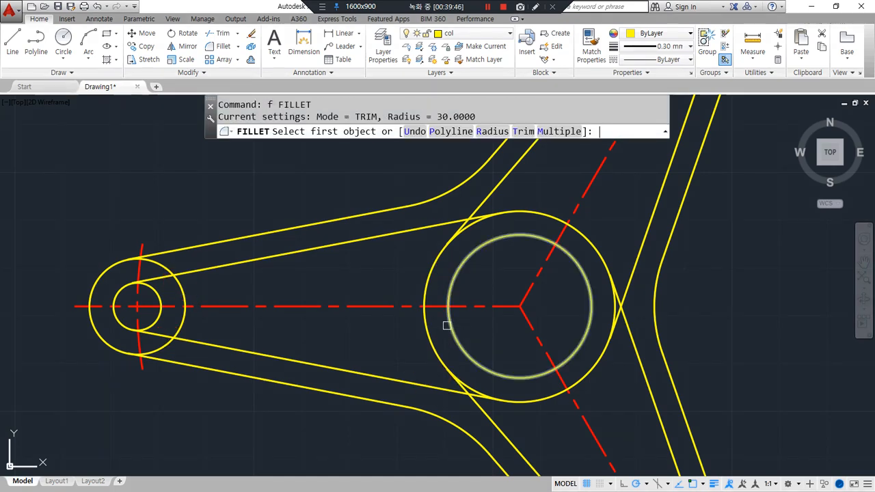
{"action": "type", "text": "r"}
{"action": "key", "text": "space"}
{"action": "type", "text": "4"}
{"action": "key", "text": "space"}
{"action": "left_click", "coordinate": [392, 236]}
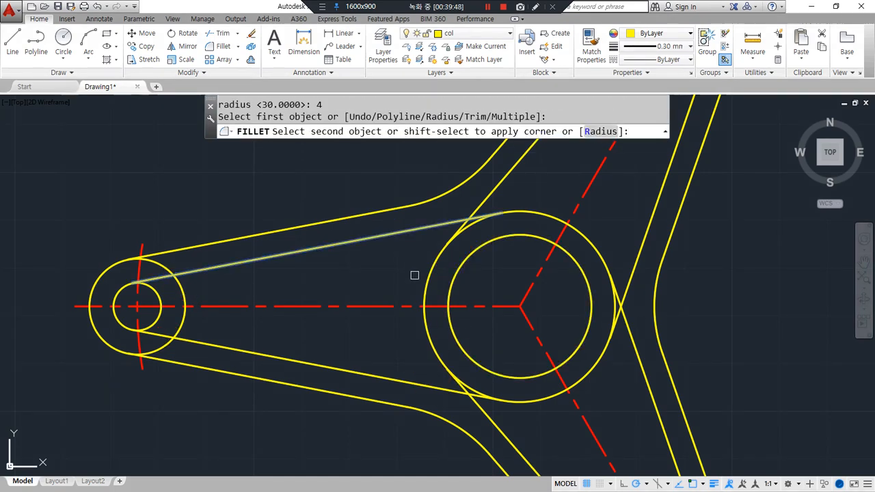
{"action": "left_click", "coordinate": [429, 280]}
{"action": "key", "text": "space"}
{"action": "left_click", "coordinate": [404, 383]}
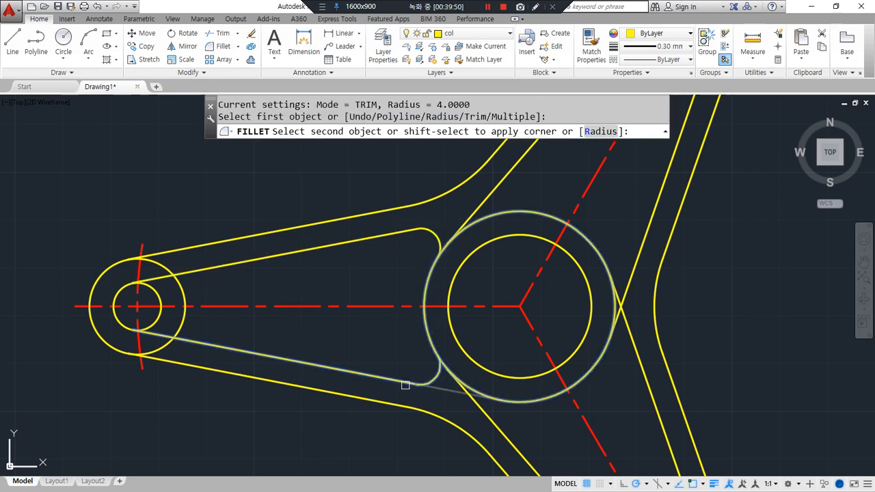
{"action": "left_click", "coordinate": [422, 391]}
Fillet both inner tangent lines of the lower arm to the outer central circle with the same radius 4.
{"action": "key", "text": "space"}
{"action": "left_click", "coordinate": [482, 419]}
{"action": "left_click", "coordinate": [504, 401]}
{"action": "key", "text": "space"}
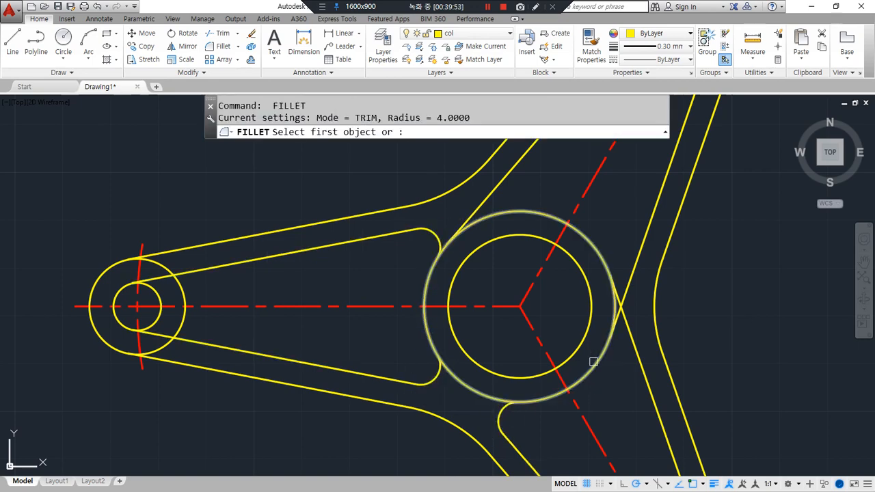
{"action": "left_click", "coordinate": [597, 363]}
{"action": "left_click", "coordinate": [633, 343]}
Fillet both inner tangent lines of the upper arm to the outer central circle with the same radius 4.
{"action": "key", "text": "space"}
{"action": "left_click", "coordinate": [623, 286]}
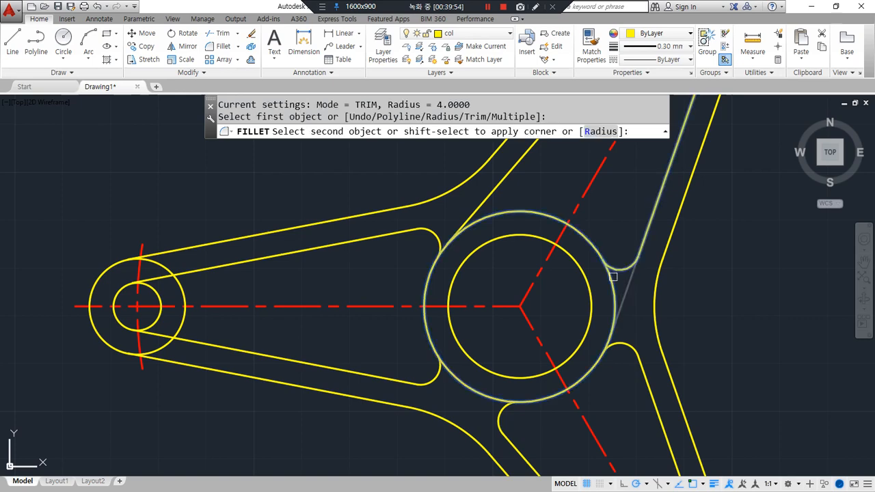
{"action": "left_click", "coordinate": [611, 276]}
{"action": "key", "text": "space"}
{"action": "left_click", "coordinate": [506, 210]}
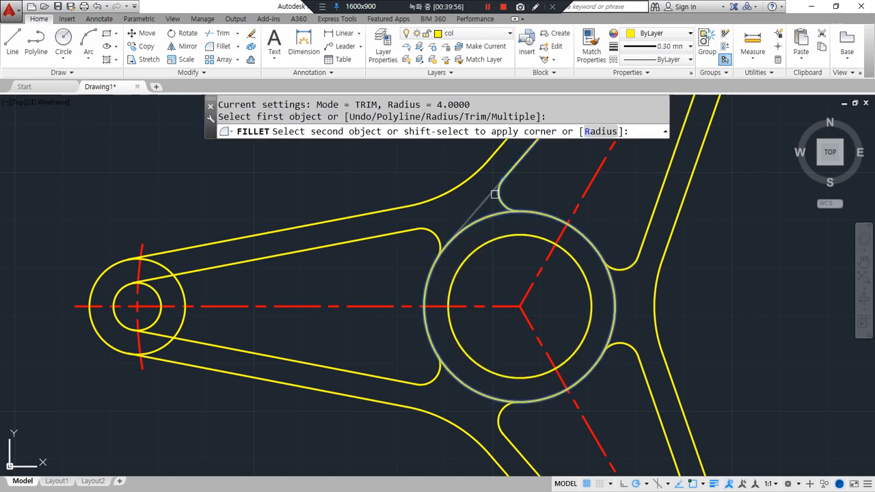
{"action": "left_click", "coordinate": [499, 191]}
Trim away the outer central circle's segments between neighbouring arms, keeping only the arcs that close the arm pockets.
{"action": "type", "text": "tr"}
{"action": "key", "text": "space"}
{"action": "key", "text": "space"}
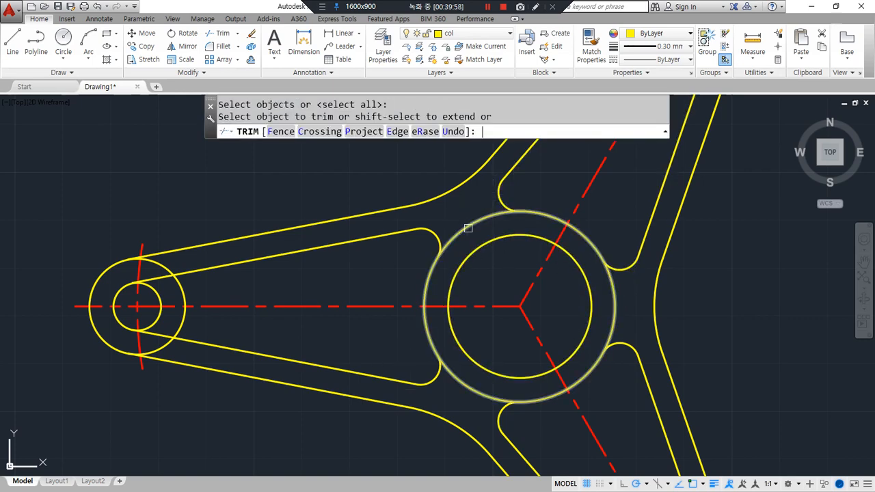
{"action": "left_click", "coordinate": [612, 311]}
{"action": "left_click", "coordinate": [482, 396]}
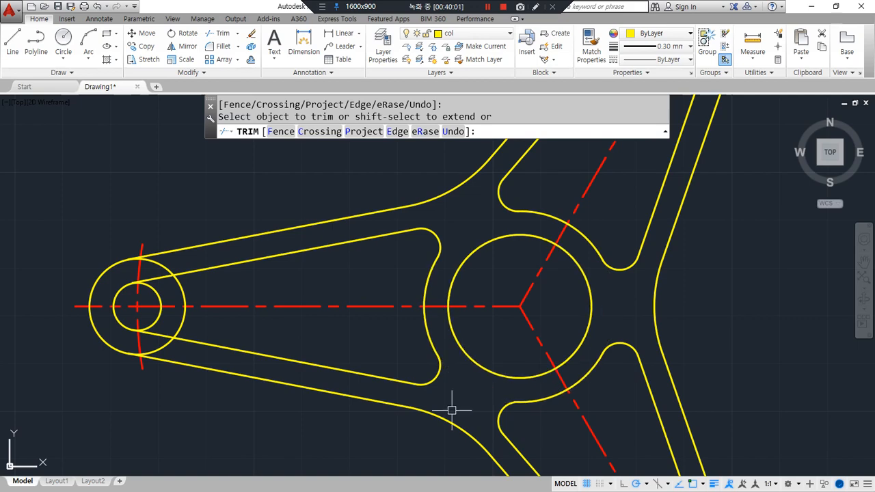
{"action": "key", "text": "space"}
Fillet both inner lines of the left arm to its outer end circle with radius 2.
{"action": "scroll", "coordinate": [171, 301], "scroll_direction": "up", "scroll_amount": 4}
{"action": "type", "text": "f"}
{"action": "key", "text": "space"}
{"action": "type", "text": "r"}
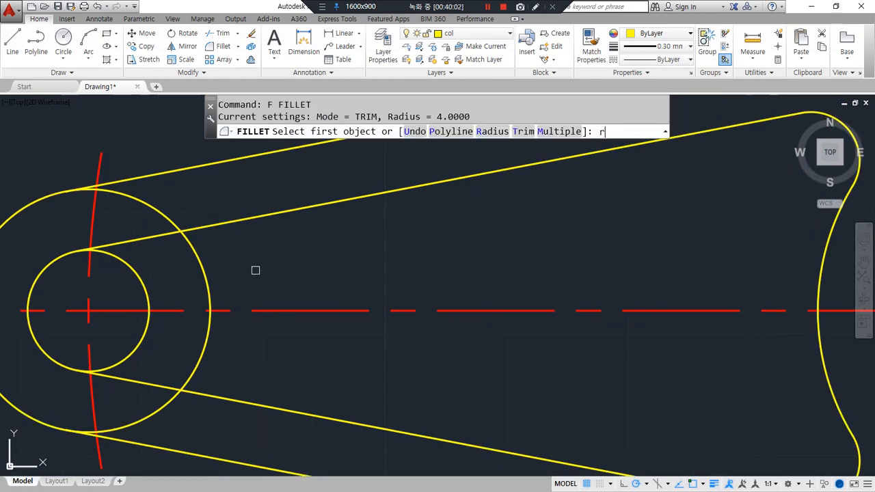
{"action": "key", "text": "space"}
{"action": "type", "text": "2"}
{"action": "key", "text": "space"}
{"action": "left_click", "coordinate": [221, 223]}
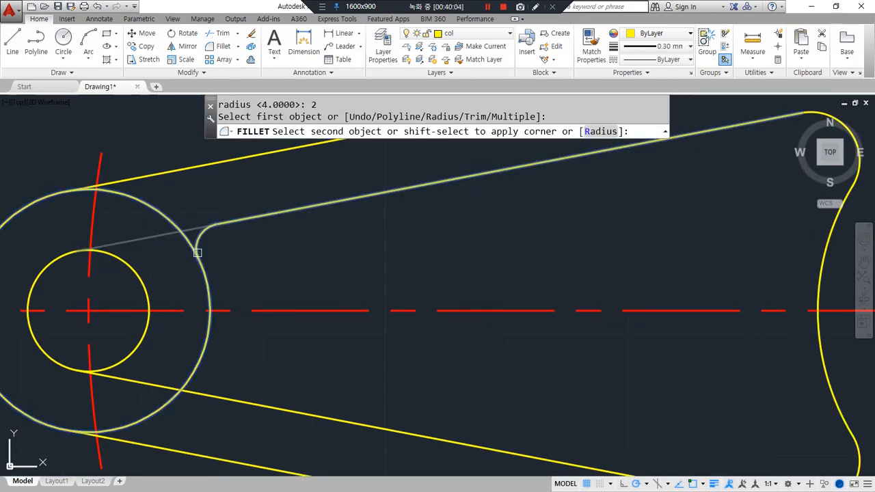
{"action": "left_click", "coordinate": [208, 322]}
{"action": "key", "text": "space"}
{"action": "left_click", "coordinate": [208, 322]}
{"action": "left_click", "coordinate": [221, 394]}
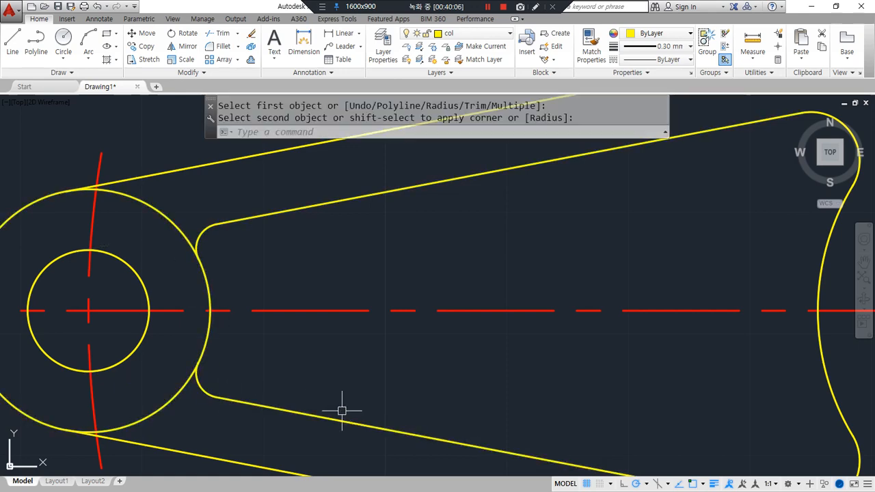
Fillet both inner lines of the upper arm to its outer end circle with the same radius 2.
{"action": "scroll", "coordinate": [450, 404], "scroll_direction": "down", "scroll_amount": 4}
{"action": "scroll", "coordinate": [410, 262], "scroll_direction": "up", "scroll_amount": 4}
{"action": "key", "text": "space"}
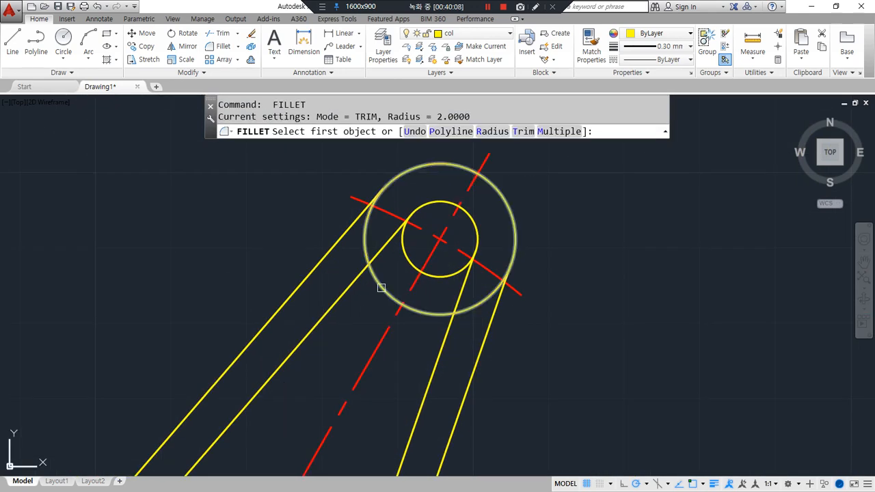
{"action": "left_click", "coordinate": [356, 285]}
{"action": "left_click", "coordinate": [402, 301]}
{"action": "key", "text": "space"}
{"action": "left_click", "coordinate": [436, 313]}
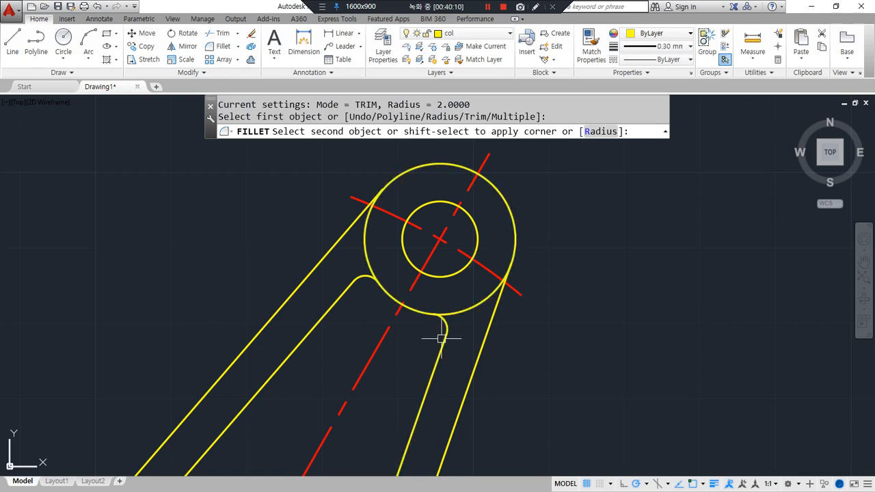
{"action": "left_click", "coordinate": [445, 335]}
Fillet both inner lines of the lower arm to its outer end circle with the same radius 2.
{"action": "scroll", "coordinate": [416, 361], "scroll_direction": "down", "scroll_amount": 4}
{"action": "middle_click_drag", "start_coordinate": [402, 444], "coordinate": [402, 331]}
{"action": "scroll", "coordinate": [424, 359], "scroll_direction": "up", "scroll_amount": 4}
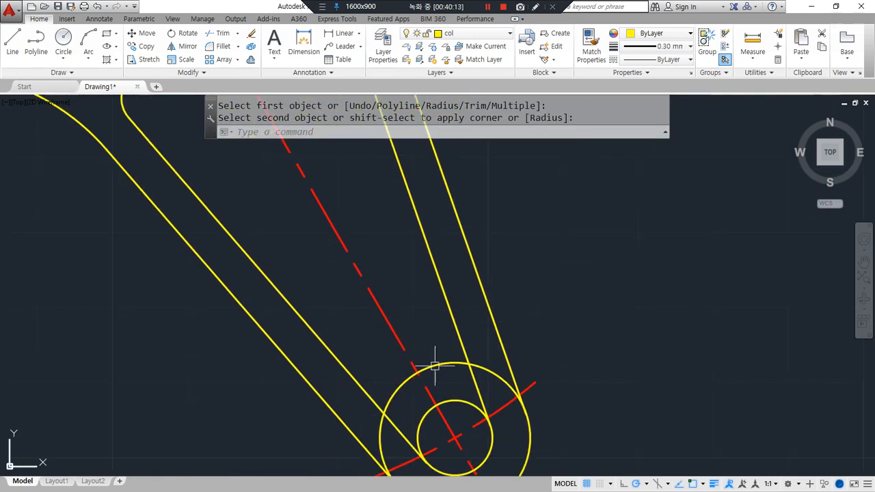
{"action": "key", "text": "space"}
{"action": "left_click", "coordinate": [433, 362]}
{"action": "left_click", "coordinate": [457, 337]}
{"action": "key", "text": "space"}
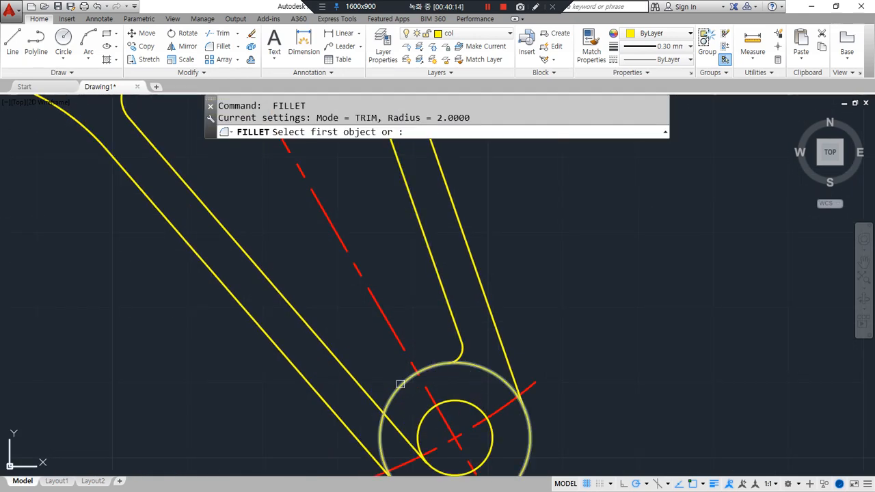
{"action": "left_click", "coordinate": [362, 385]}
{"action": "left_click", "coordinate": [386, 404]}
{"action": "middle_click_drag", "start_coordinate": [372, 404], "coordinate": [315, 331]}
{"action": "scroll", "coordinate": [442, 311], "scroll_direction": "up", "scroll_amount": 6}
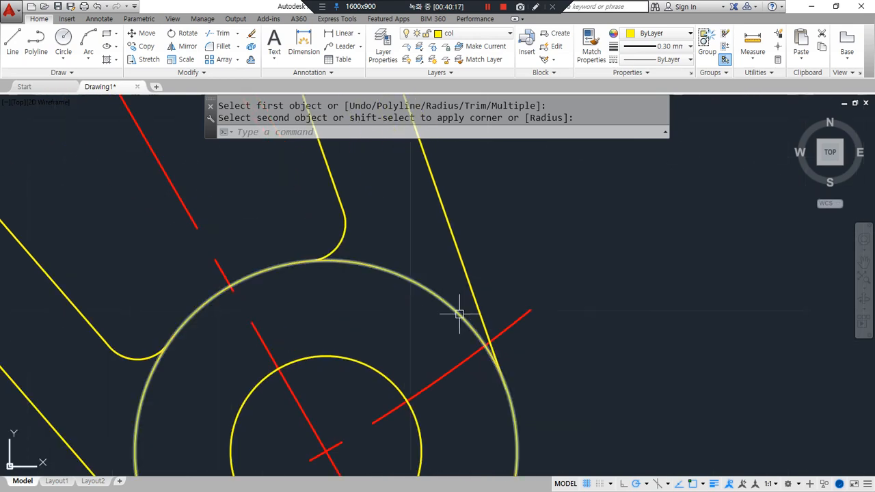
{"action": "mouse_move", "coordinate": [465, 296]}
{"action": "left_mouse_down"}
{"action": "mouse_move", "coordinate": [415, 271]}
{"action": "mouse_move", "coordinate": [491, 306]}
{"action": "left_mouse_up"}
{"action": "mouse_move", "coordinate": [594, 398]}
{"action": "left_mouse_down"}
{"action": "mouse_move", "coordinate": [580, 350]}
{"action": "mouse_move", "coordinate": [585, 408]}
{"action": "left_mouse_up"}
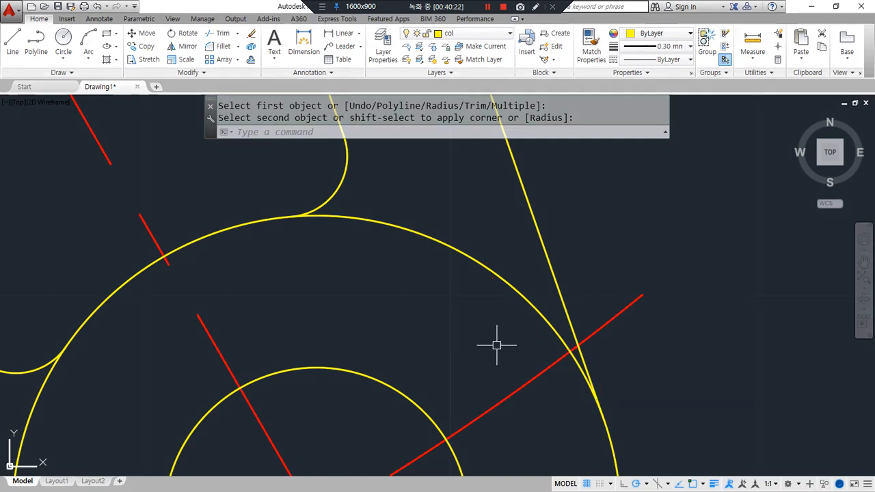
Trim the lower arm's outer end circle on both sides between the pocket fillets and the arm's outer lines.
{"action": "scroll", "coordinate": [433, 308], "scroll_direction": "down", "scroll_amount": 4}
{"action": "key", "text": "Escape"}
{"action": "type", "text": "tr"}
{"action": "key", "text": "space"}
{"action": "key", "text": "space"}
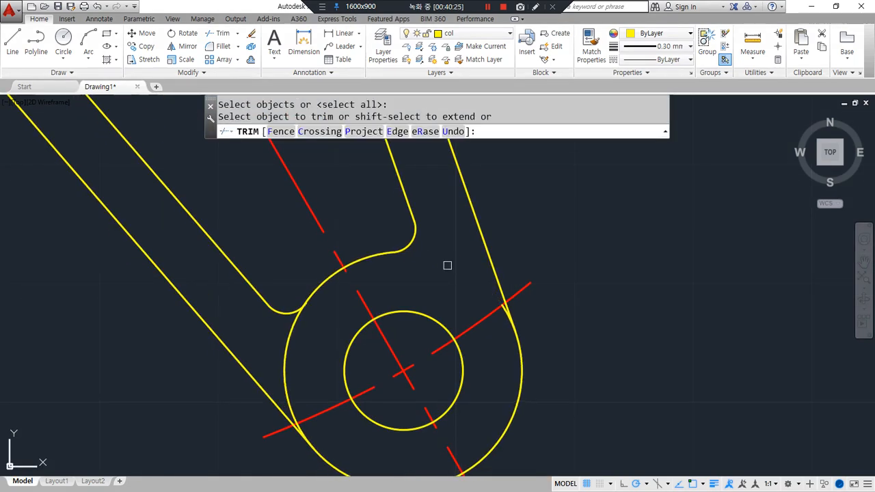
{"action": "left_click", "coordinate": [447, 264]}
{"action": "left_click", "coordinate": [287, 351]}
{"action": "key", "text": "Escape"}
Join the lower arm's end arc to its left-hand outer line with a radius 0 fillet.
{"action": "type", "text": "f"}
{"action": "key", "text": "space"}
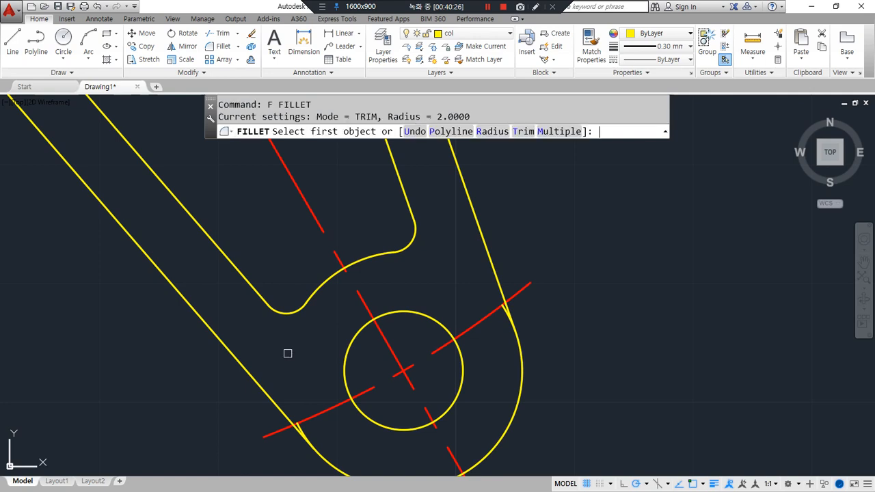
{"action": "type", "text": "r"}
{"action": "key", "text": "space"}
{"action": "type", "text": "0"}
{"action": "key", "text": "space"}
{"action": "scroll", "coordinate": [318, 455], "scroll_direction": "up", "scroll_amount": 4}
{"action": "scroll", "coordinate": [351, 400], "scroll_direction": "up", "scroll_amount": 5}
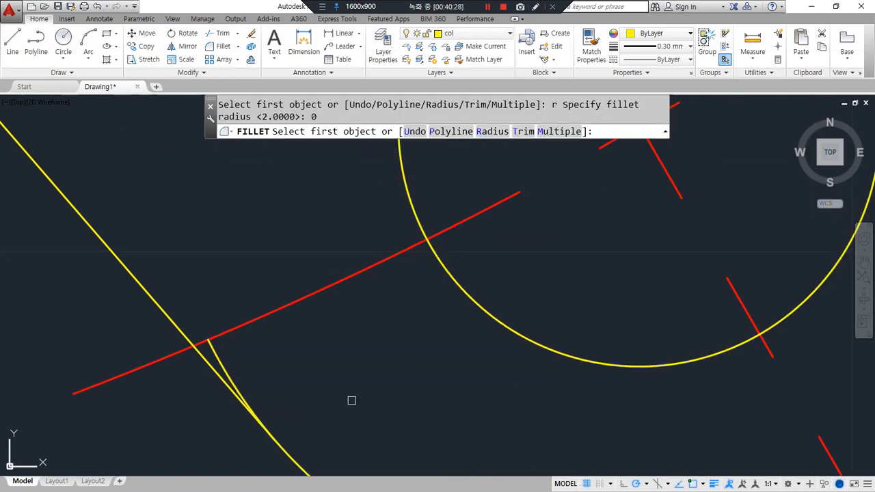
{"action": "left_click", "coordinate": [361, 377]}
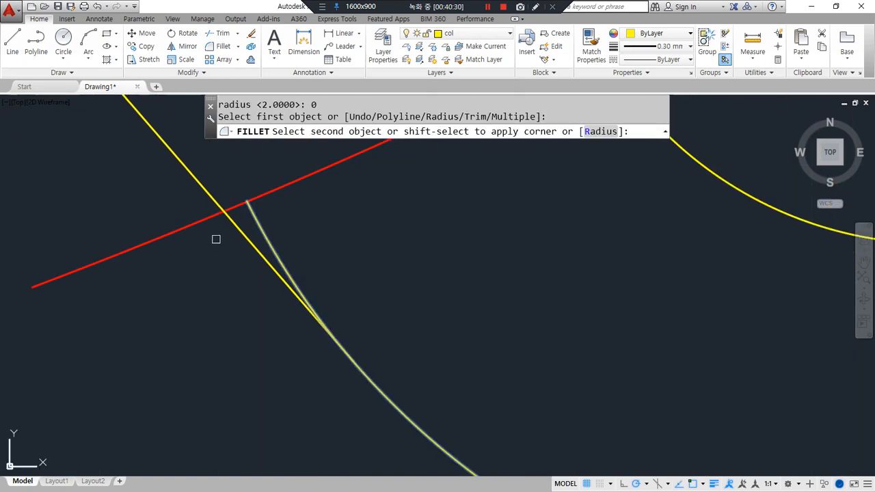
{"action": "left_click", "coordinate": [188, 178]}
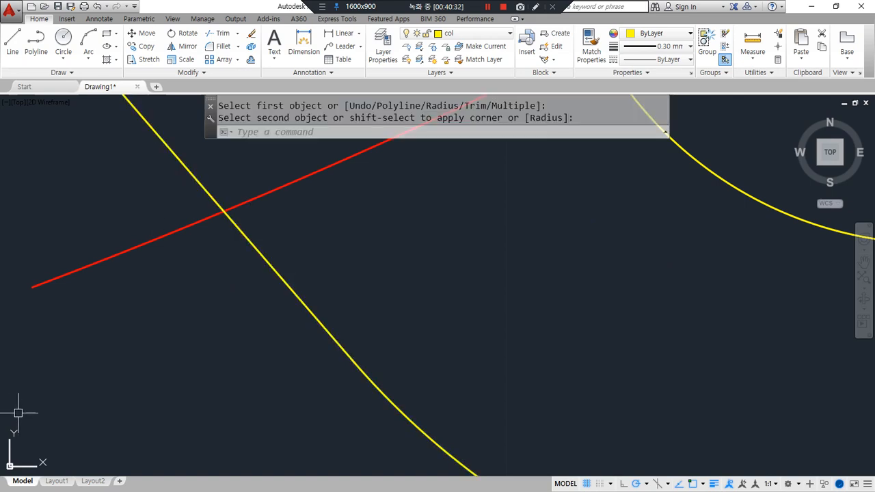
Join the lower arm's end arc to its right-hand outer line with a radius 0 fillet.
{"action": "scroll", "coordinate": [239, 311], "scroll_direction": "down", "scroll_amount": 4}
{"action": "middle_click_drag", "start_coordinate": [516, 223], "coordinate": [514, 303]}
{"action": "scroll", "coordinate": [509, 293], "scroll_direction": "up", "scroll_amount": 2}
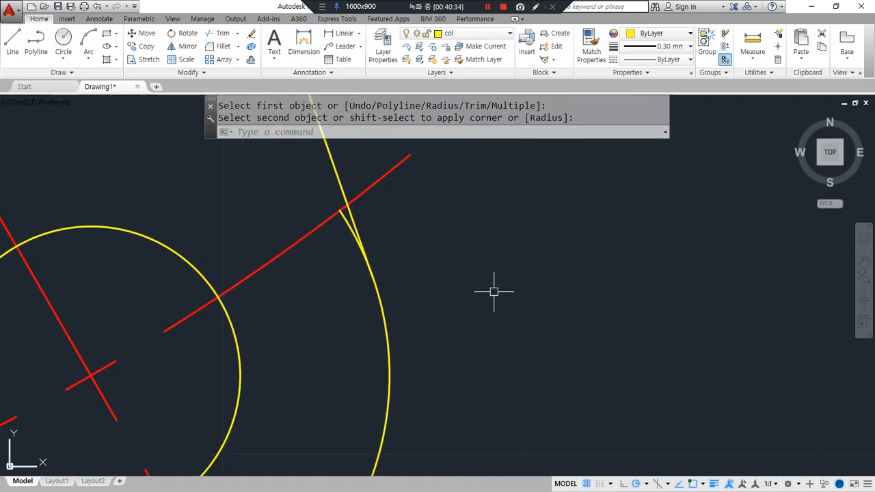
{"action": "type", "text": "f"}
{"action": "key", "text": "space"}
{"action": "left_click", "coordinate": [350, 219]}
{"action": "left_click", "coordinate": [334, 173]}
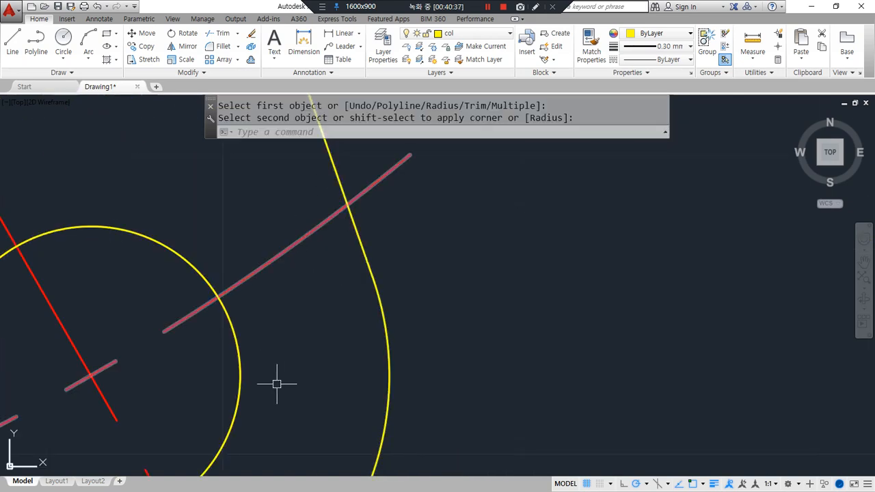
{"action": "scroll", "coordinate": [289, 340], "scroll_direction": "down", "scroll_amount": 4}
{"action": "scroll", "coordinate": [295, 336], "scroll_direction": "up", "scroll_amount": 2}
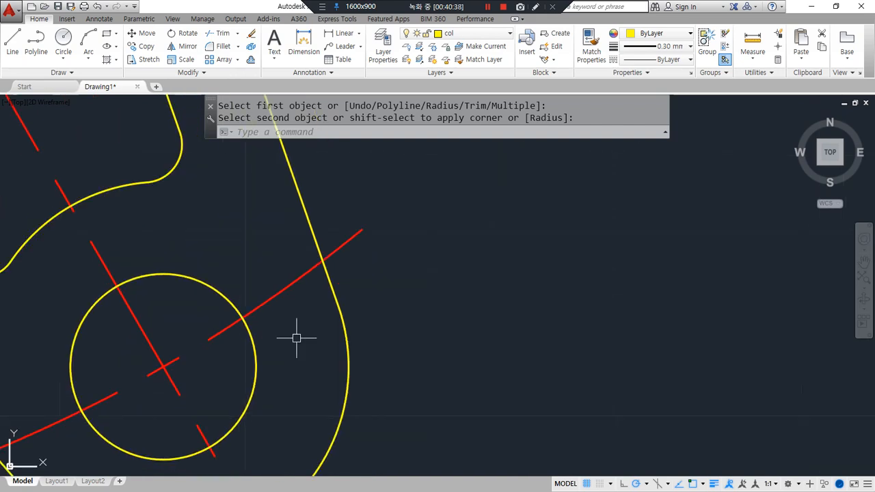
{"action": "middle_click_drag", "start_coordinate": [294, 336], "coordinate": [466, 264]}
{"action": "mouse_move", "coordinate": [440, 313]}
{"action": "left_mouse_down"}
{"action": "mouse_move", "coordinate": [435, 324]}
{"action": "mouse_move", "coordinate": [443, 316]}
{"action": "left_mouse_up"}
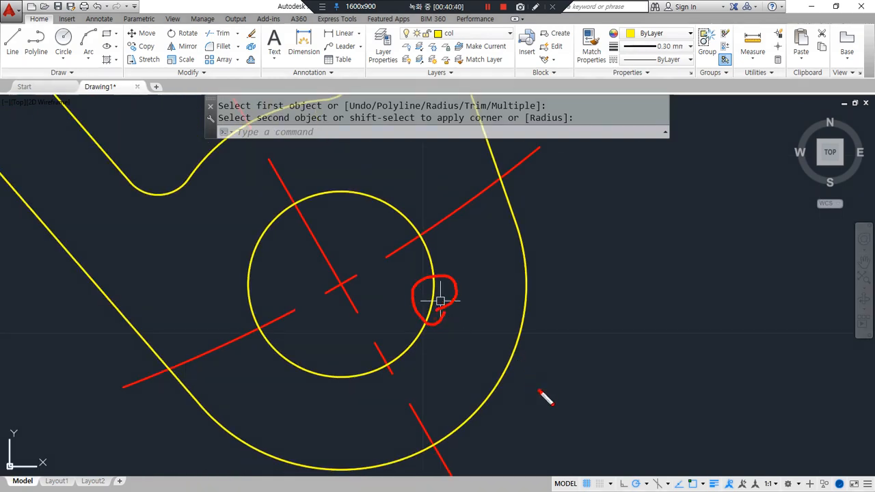
{"action": "left_click_drag", "start_coordinate": [539, 391], "coordinate": [508, 396]}
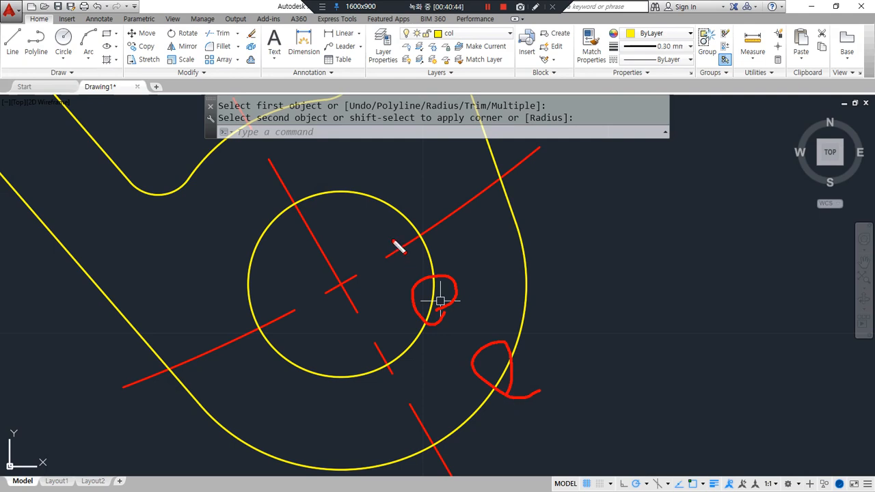
{"action": "mouse_move", "coordinate": [410, 168]}
{"action": "left_mouse_down"}
{"action": "mouse_move", "coordinate": [390, 201]}
{"action": "mouse_move", "coordinate": [266, 248]}
{"action": "mouse_move", "coordinate": [445, 293]}
{"action": "mouse_move", "coordinate": [348, 184]}
{"action": "mouse_move", "coordinate": [376, 170]}
{"action": "left_mouse_up"}
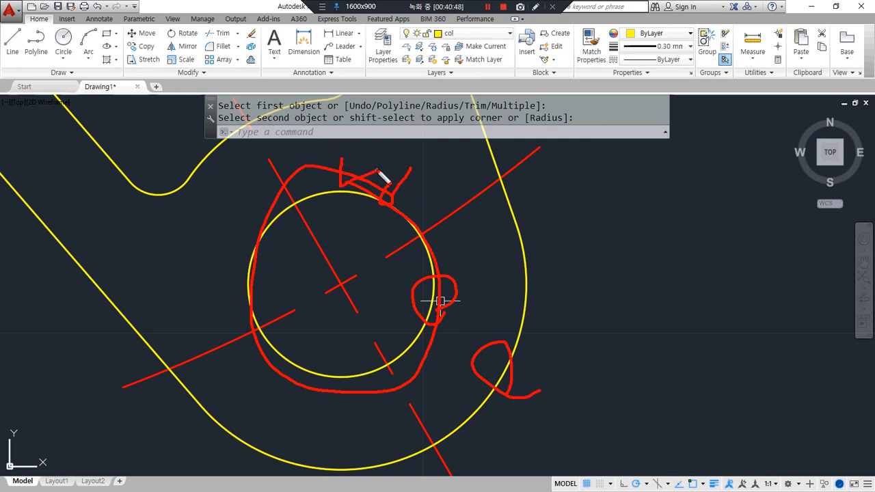
{"action": "key", "text": "e"}
{"action": "left_click_drag", "start_coordinate": [536, 301], "coordinate": [536, 319]}
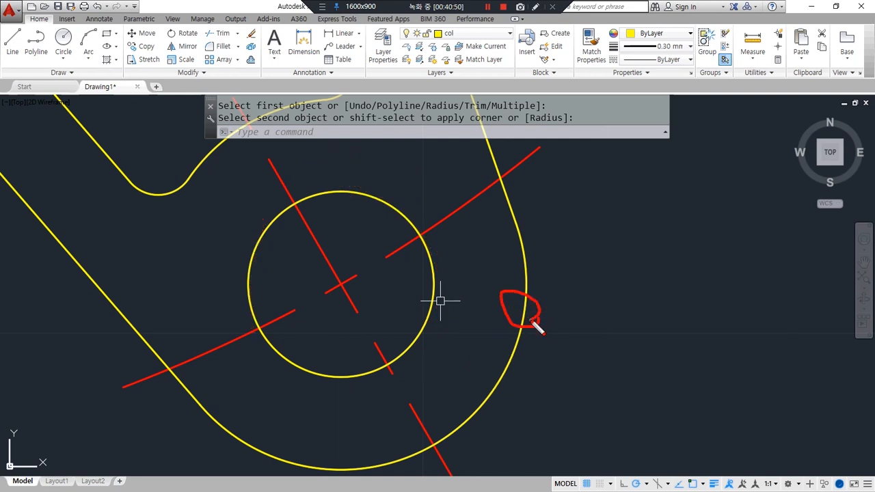
{"action": "left_click_drag", "start_coordinate": [600, 259], "coordinate": [616, 267]}
{"action": "mouse_move", "coordinate": [581, 279]}
{"action": "left_mouse_down"}
{"action": "mouse_move", "coordinate": [605, 293]}
{"action": "mouse_move", "coordinate": [605, 320]}
{"action": "left_mouse_up"}
{"action": "left_click_drag", "start_coordinate": [582, 323], "coordinate": [626, 325]}
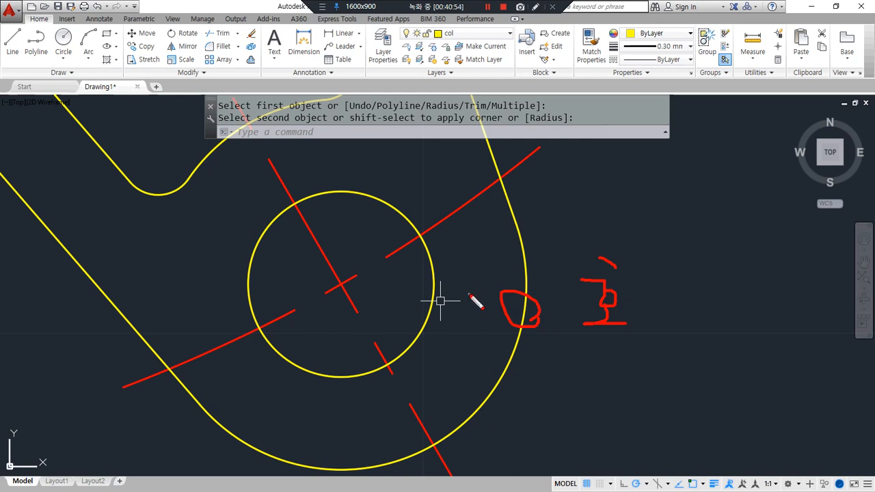
{"action": "key", "text": "e"}
{"action": "left_click_drag", "start_coordinate": [379, 182], "coordinate": [348, 162]}
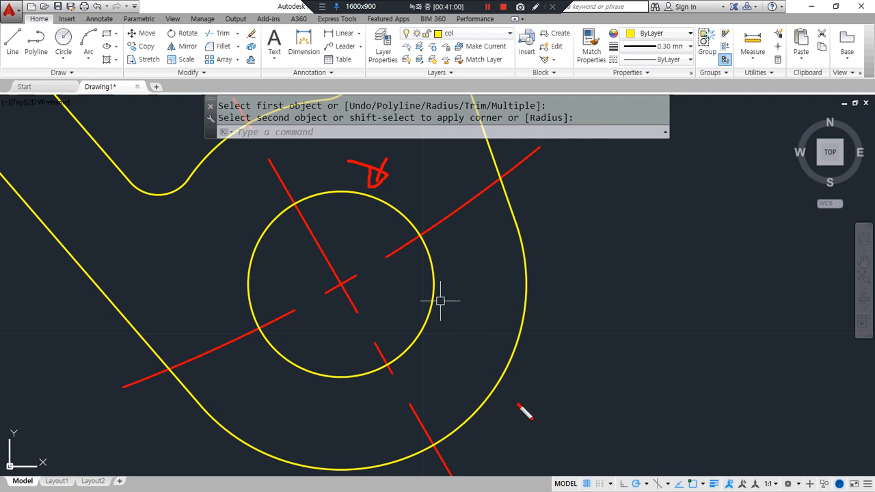
{"action": "left_click_drag", "start_coordinate": [520, 406], "coordinate": [506, 372]}
{"action": "left_click_drag", "start_coordinate": [539, 220], "coordinate": [511, 270]}
{"action": "mouse_move", "coordinate": [193, 450]}
{"action": "left_mouse_down"}
{"action": "mouse_move", "coordinate": [248, 425]}
{"action": "mouse_move", "coordinate": [222, 452]}
{"action": "left_mouse_up"}
Trim the left arm's outer end circle on both sides between the pocket fillets and the arm's outer lines.
{"action": "scroll", "coordinate": [157, 293], "scroll_direction": "down", "scroll_amount": 5}
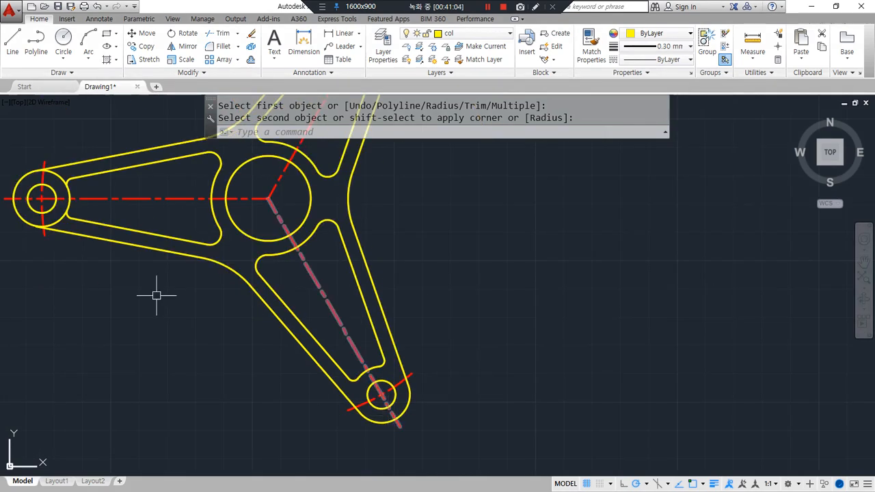
{"action": "middle_click_drag", "start_coordinate": [157, 293], "coordinate": [401, 287]}
{"action": "scroll", "coordinate": [350, 226], "scroll_direction": "up", "scroll_amount": 5}
{"action": "key", "text": "Escape"}
{"action": "type", "text": "tr"}
{"action": "key", "text": "Return"}
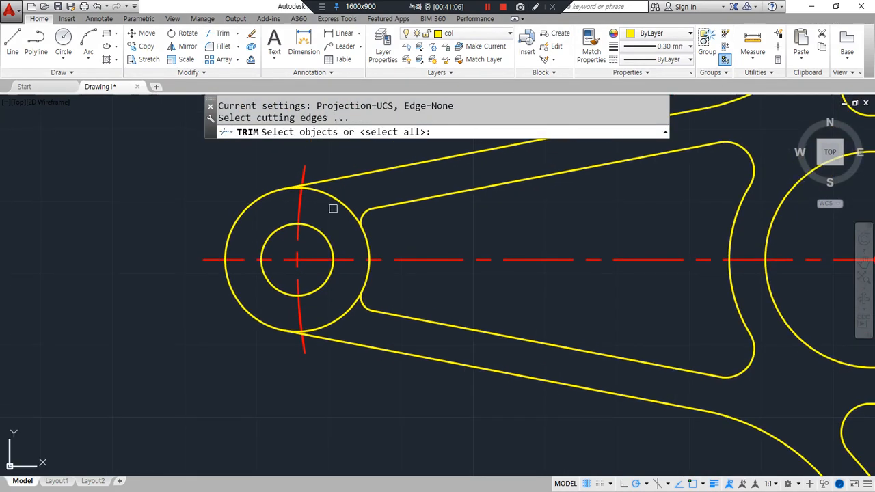
{"action": "left_click", "coordinate": [335, 199]}
{"action": "key", "text": "Escape"}
{"action": "key", "text": "Return"}
{"action": "key", "text": "Return"}
{"action": "left_click", "coordinate": [342, 202]}
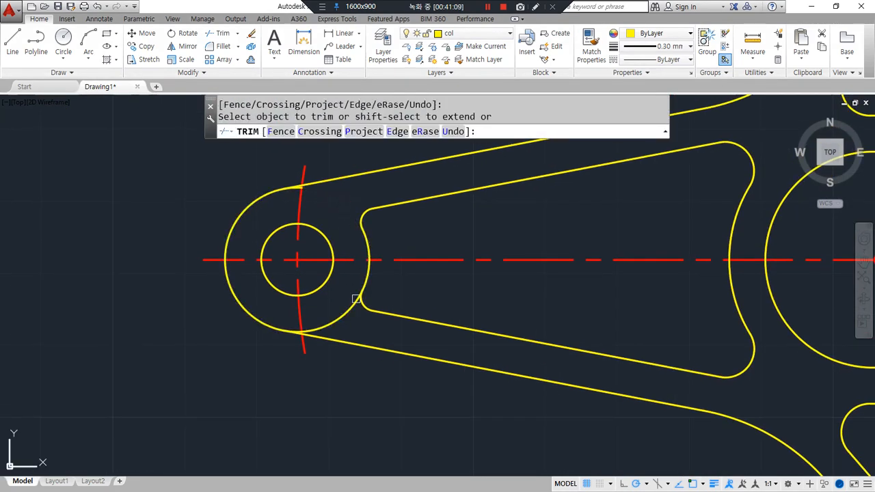
{"action": "key", "text": "Return"}
Join the left arm's end arc to both of its outer lines with radius 0 fillets.
{"action": "type", "text": "f"}
{"action": "key", "text": "Return"}
{"action": "left_click", "coordinate": [357, 340]}
{"action": "left_click", "coordinate": [239, 301]}
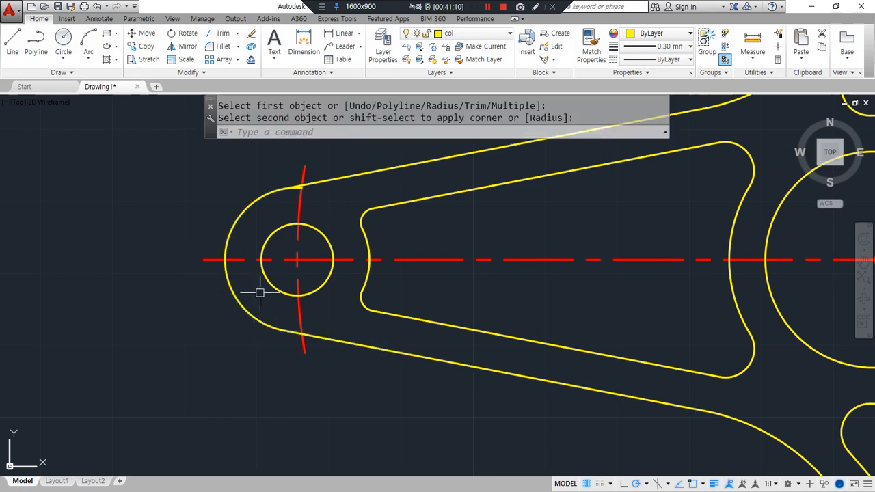
{"action": "key", "text": "Return"}
{"action": "left_click", "coordinate": [253, 199]}
{"action": "left_click", "coordinate": [336, 177]}
Trim the upper arm's outer end circle on both sides between the pocket fillets and the arm's outer lines.
{"action": "middle_click_drag", "start_coordinate": [502, 231], "coordinate": [270, 379]}
{"action": "middle_click_drag", "start_coordinate": [507, 171], "coordinate": [307, 337]}
{"action": "scroll", "coordinate": [284, 296], "scroll_direction": "up", "scroll_amount": 2}
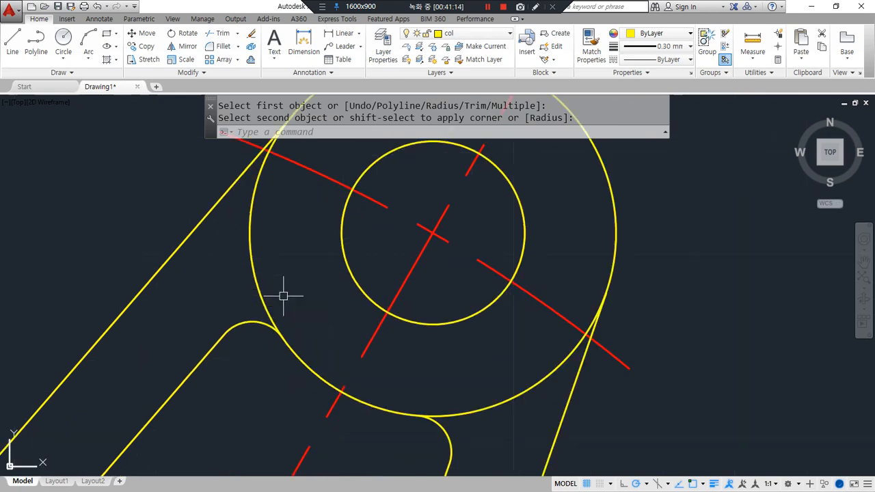
{"action": "type", "text": "tr"}
{"action": "key", "text": "Return"}
{"action": "key", "text": "Return"}
{"action": "left_click", "coordinate": [256, 263]}
{"action": "left_click", "coordinate": [477, 400]}
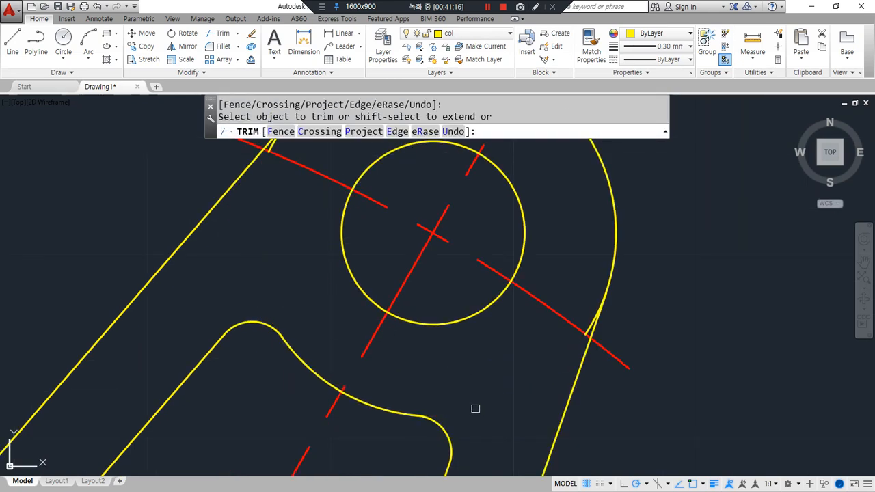
{"action": "middle_click_drag", "start_coordinate": [457, 290], "coordinate": [377, 382]}
{"action": "key", "text": "Return"}
Join the upper arm's end arc to both of its outer lines with radius 0 fillets.
{"action": "type", "text": "f"}
{"action": "key", "text": "Return"}
{"action": "left_click", "coordinate": [151, 277]}
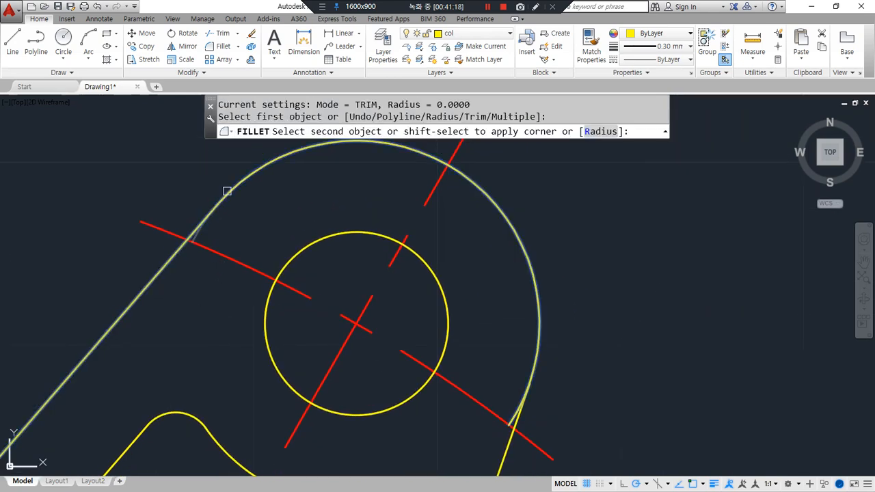
{"action": "left_click", "coordinate": [228, 190]}
{"action": "key", "text": "Return"}
{"action": "left_click", "coordinate": [515, 444]}
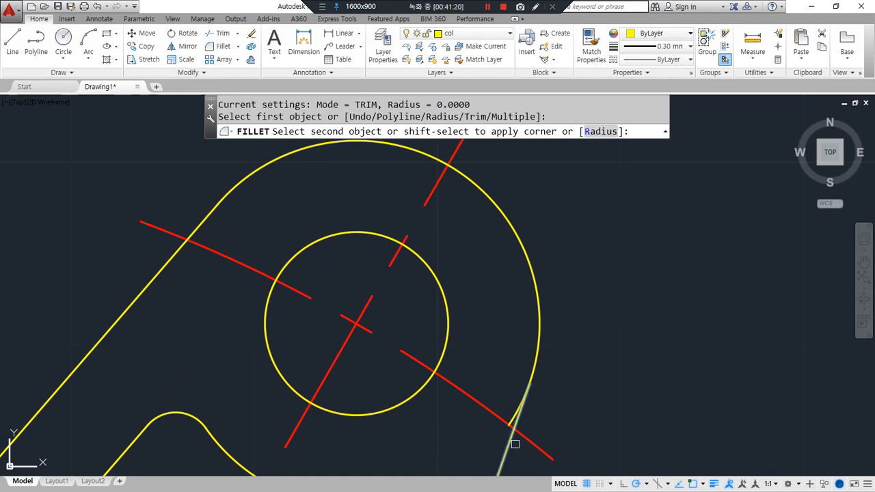
{"action": "left_click", "coordinate": [540, 328]}
{"action": "scroll", "coordinate": [556, 372], "scroll_direction": "down", "scroll_amount": 6}
{"action": "scroll", "coordinate": [557, 373], "scroll_direction": "down", "scroll_amount": 5}
{"action": "middle_click_drag", "start_coordinate": [571, 389], "coordinate": [451, 224]}
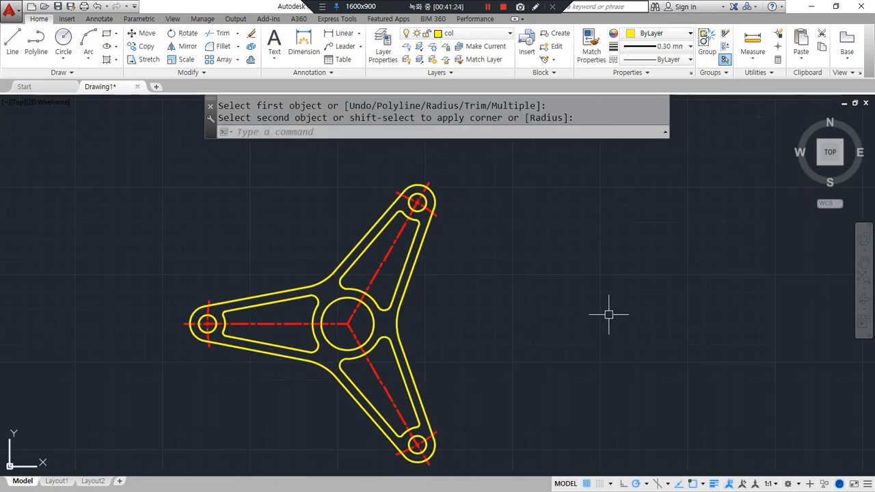
Switch to the Notepad notes, review the POLygon entry among the line-drawing commands, and return to AutoCAD.
{"action": "key", "text": "alt+Tab"}
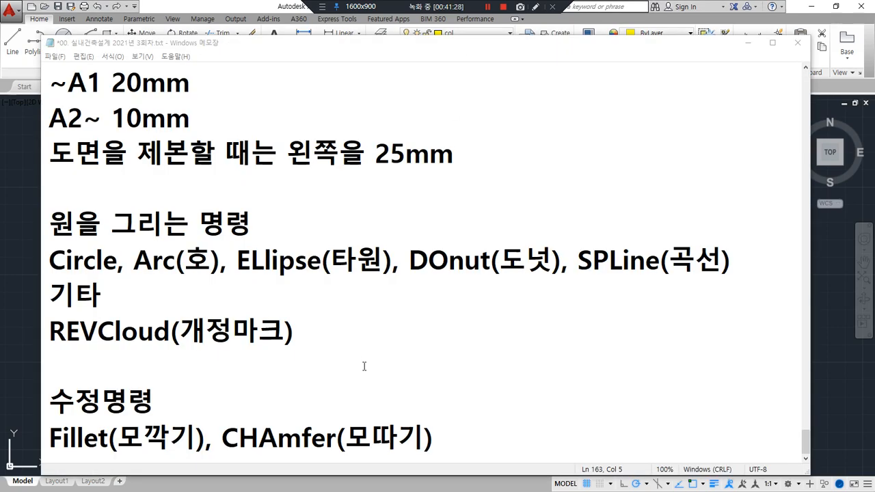
{"action": "scroll", "coordinate": [399, 326], "scroll_direction": "up", "scroll_amount": 3}
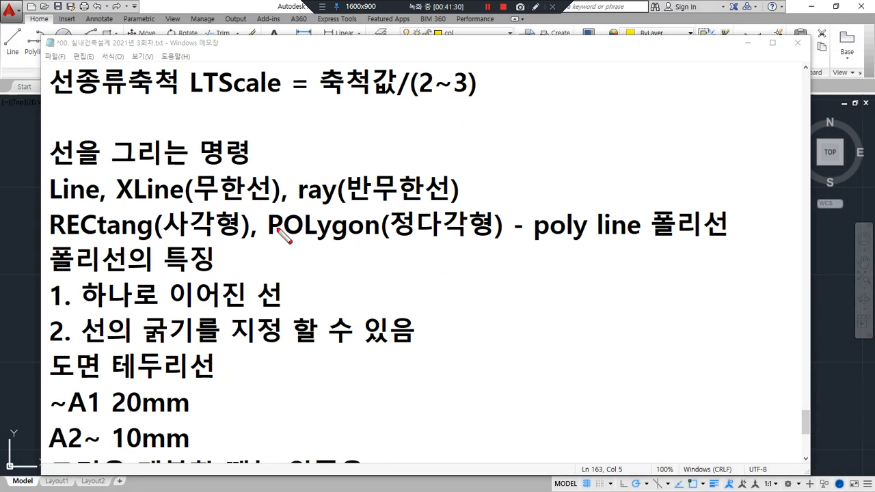
{"action": "mouse_move", "coordinate": [274, 242]}
{"action": "left_mouse_down"}
{"action": "mouse_move", "coordinate": [498, 244]}
{"action": "mouse_move", "coordinate": [274, 248]}
{"action": "left_mouse_up"}
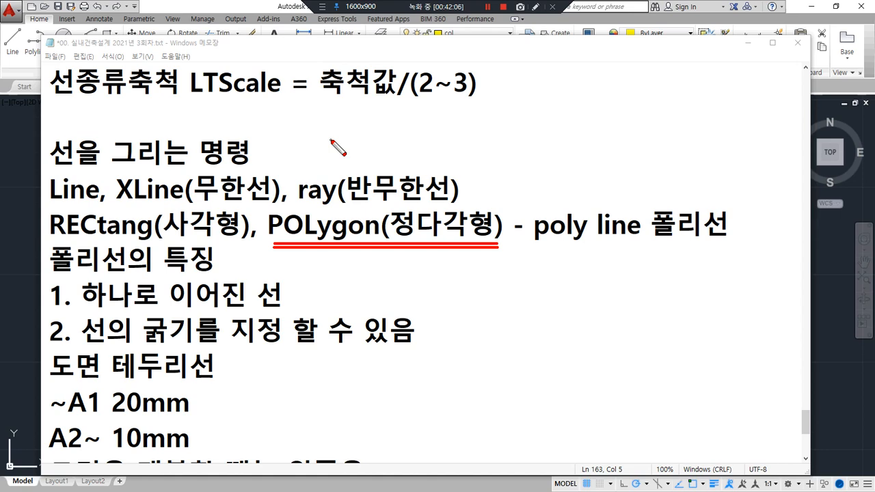
{"action": "key", "text": "Escape"}
{"action": "left_click", "coordinate": [199, 4]}
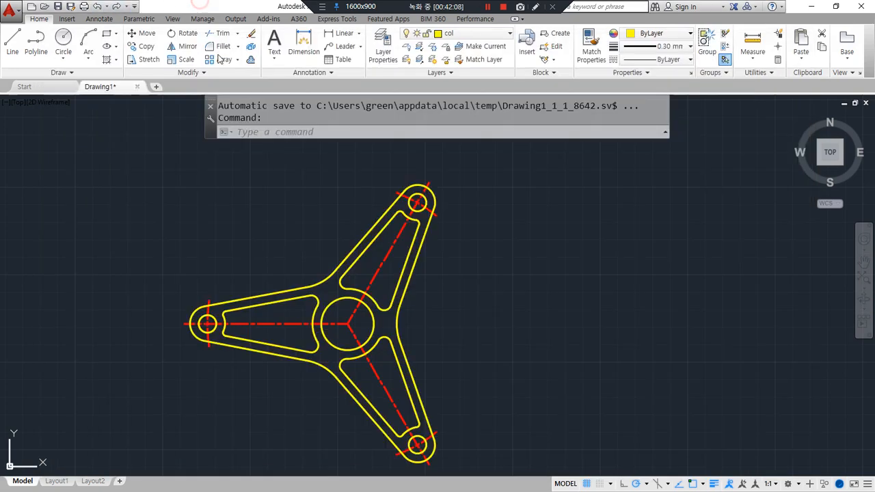
Draw two separate circles of radius 50 side by side to the right of the three-armed part.
{"action": "mouse_move", "coordinate": [573, 272]}
{"action": "middle_mouse_down"}
{"action": "mouse_move", "coordinate": [445, 266]}
{"action": "mouse_move", "coordinate": [383, 277]}
{"action": "middle_mouse_up"}
{"action": "type", "text": "c"}
{"action": "key", "text": "Return"}
{"action": "left_click", "coordinate": [376, 266]}
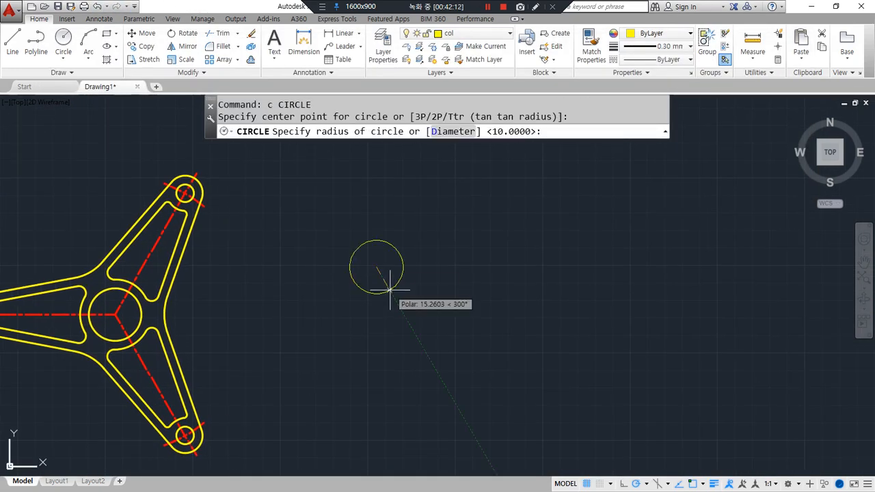
{"action": "type", "text": "50"}
{"action": "key", "text": "Return"}
{"action": "key", "text": "Return"}
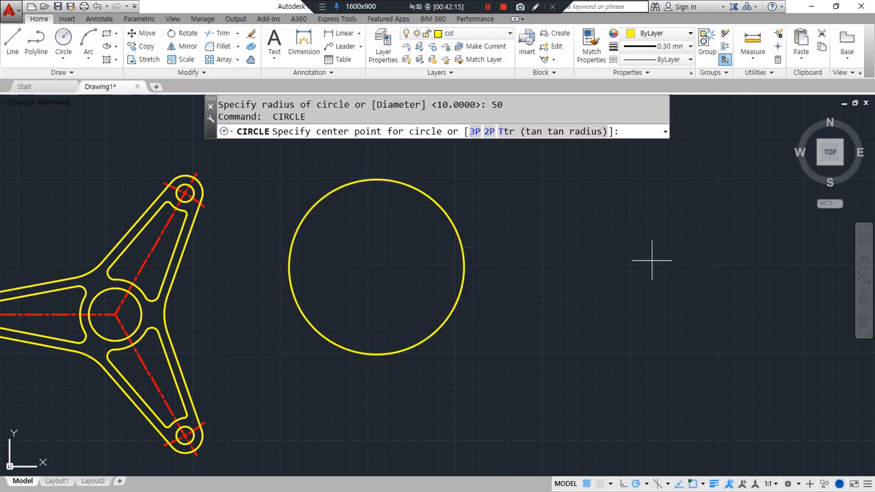
{"action": "left_click", "coordinate": [642, 263]}
{"action": "key", "text": "Return"}
{"action": "middle_click_drag", "start_coordinate": [569, 305], "coordinate": [457, 309]}
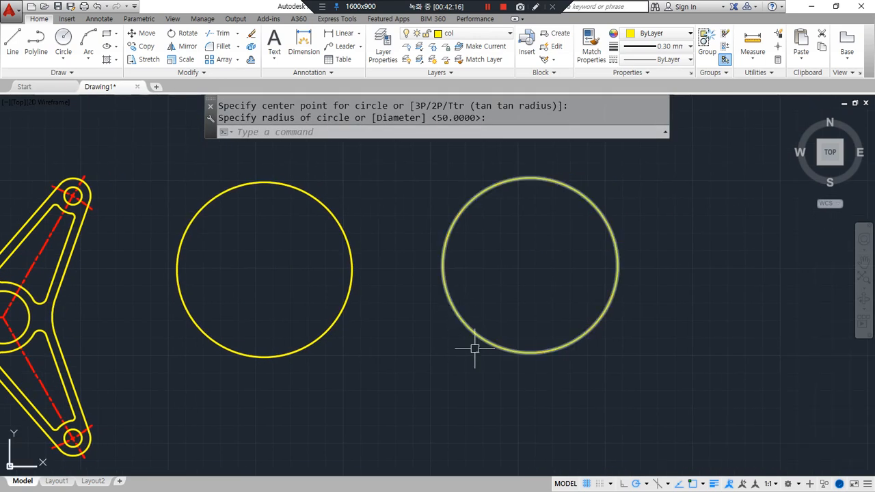
{"action": "middle_click_drag", "start_coordinate": [527, 256], "coordinate": [440, 256]}
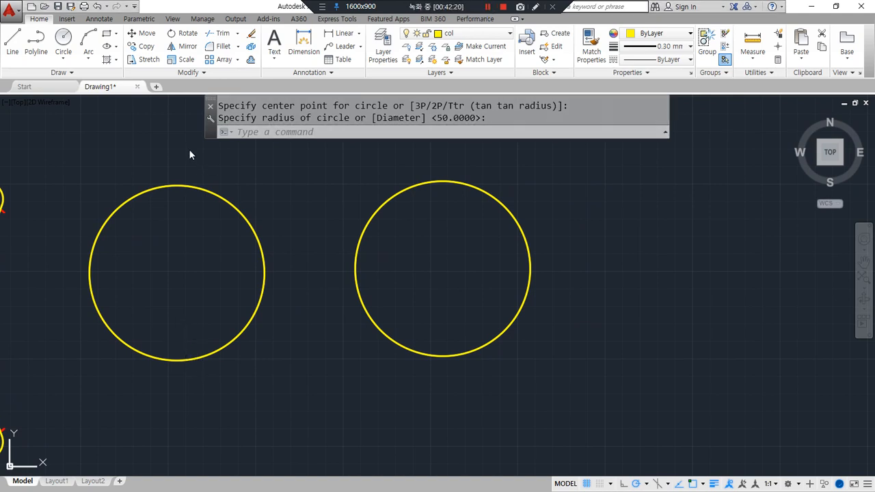
Begin a polygon with 6 sides using the Polygon command.
{"action": "type", "text": "pol"}
{"action": "key", "text": "Return"}
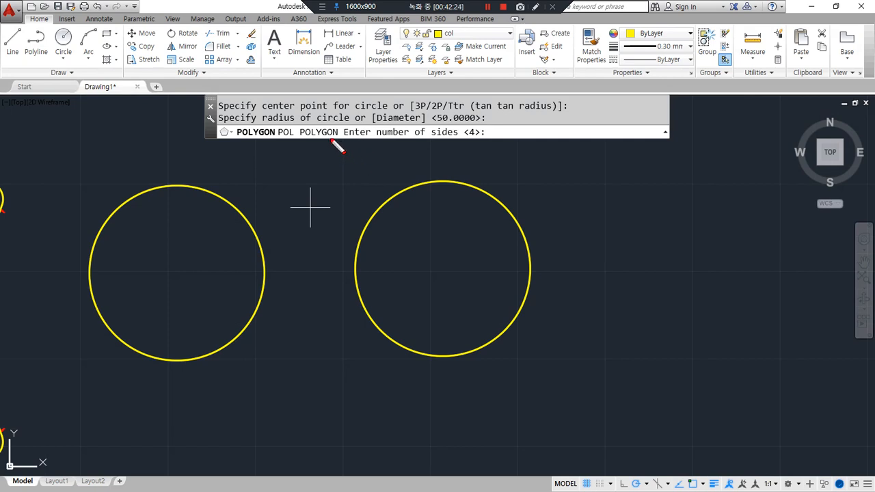
{"action": "mouse_move", "coordinate": [348, 145]}
{"action": "left_mouse_down"}
{"action": "mouse_move", "coordinate": [510, 145]}
{"action": "mouse_move", "coordinate": [349, 145]}
{"action": "left_mouse_up"}
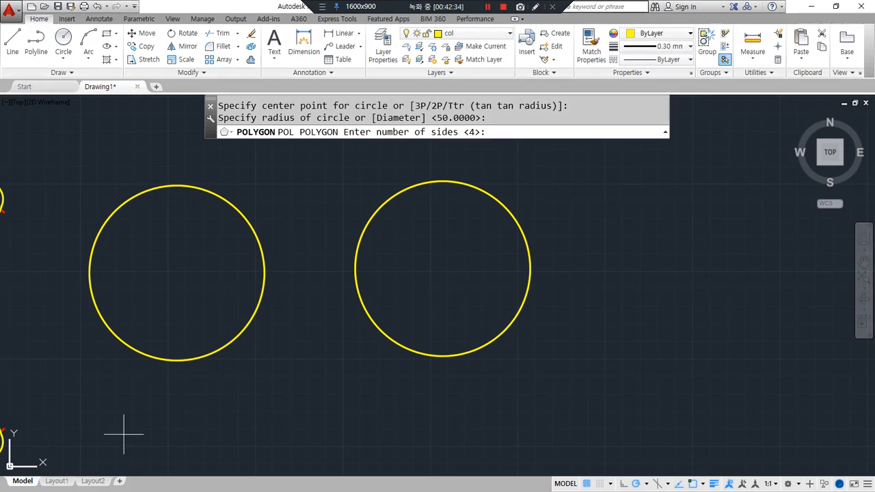
{"action": "type", "text": "6"}
{"action": "key", "text": "Return"}
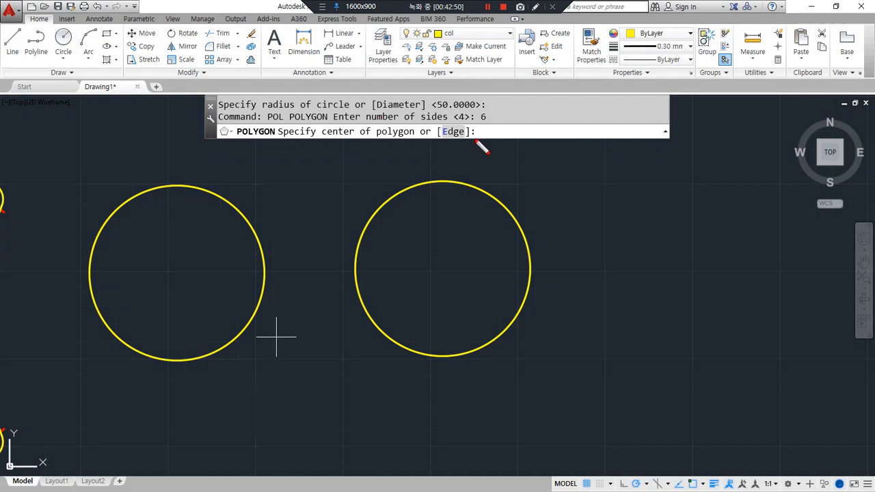
{"action": "mouse_move", "coordinate": [476, 139]}
{"action": "left_mouse_down"}
{"action": "mouse_move", "coordinate": [444, 139]}
{"action": "mouse_move", "coordinate": [471, 143]}
{"action": "mouse_move", "coordinate": [462, 141]}
{"action": "mouse_move", "coordinate": [480, 170]}
{"action": "mouse_move", "coordinate": [485, 147]}
{"action": "left_mouse_up"}
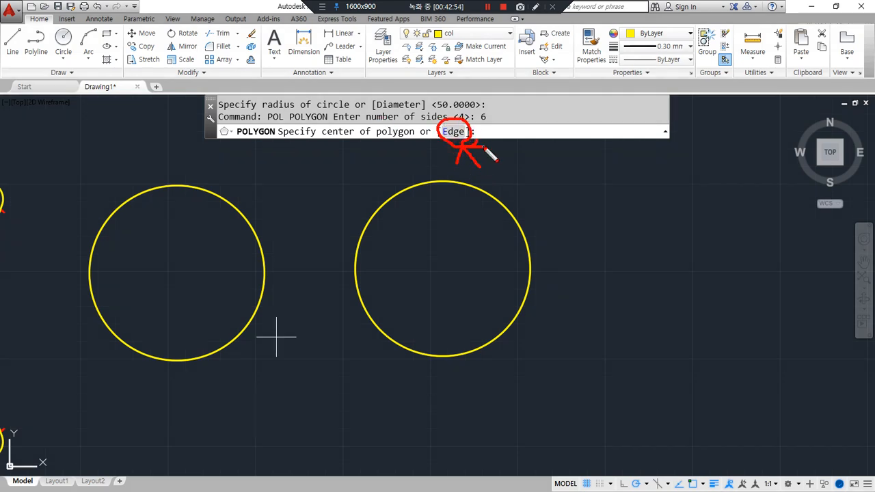
{"action": "left_click_drag", "start_coordinate": [178, 231], "coordinate": [175, 276]}
{"action": "mouse_move", "coordinate": [162, 251]}
{"action": "left_mouse_down"}
{"action": "mouse_move", "coordinate": [398, 250]}
{"action": "mouse_move", "coordinate": [384, 278]}
{"action": "left_mouse_up"}
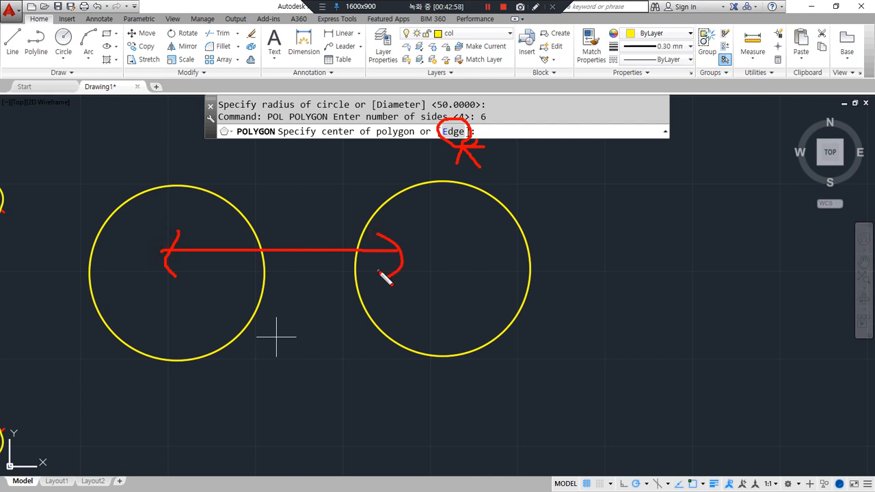
{"action": "key", "text": "Escape"}
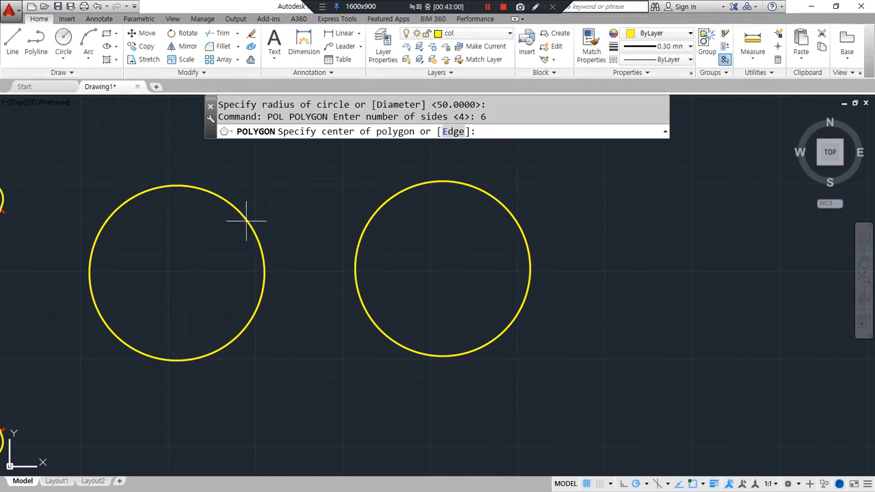
Enable the Center object snap and place the six-sided polygon's center at the left circle's center.
{"action": "left_click", "coordinate": [702, 484]}
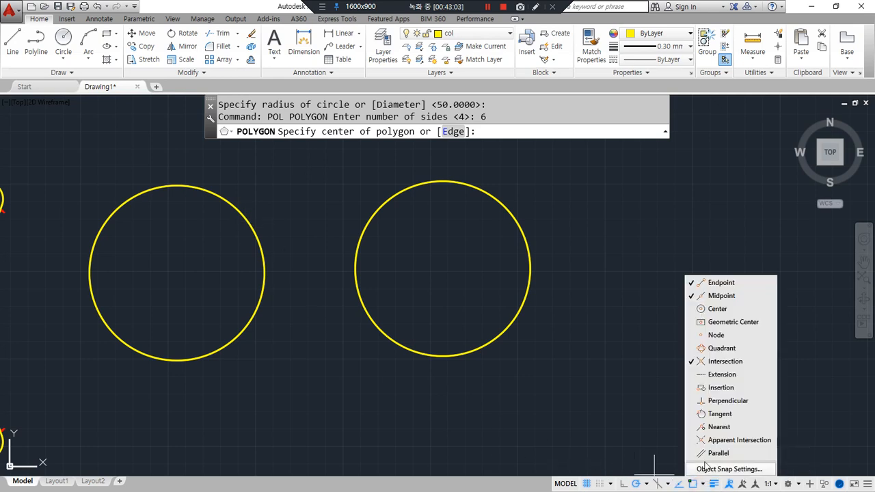
{"action": "left_click", "coordinate": [718, 310]}
{"action": "left_click", "coordinate": [363, 352]}
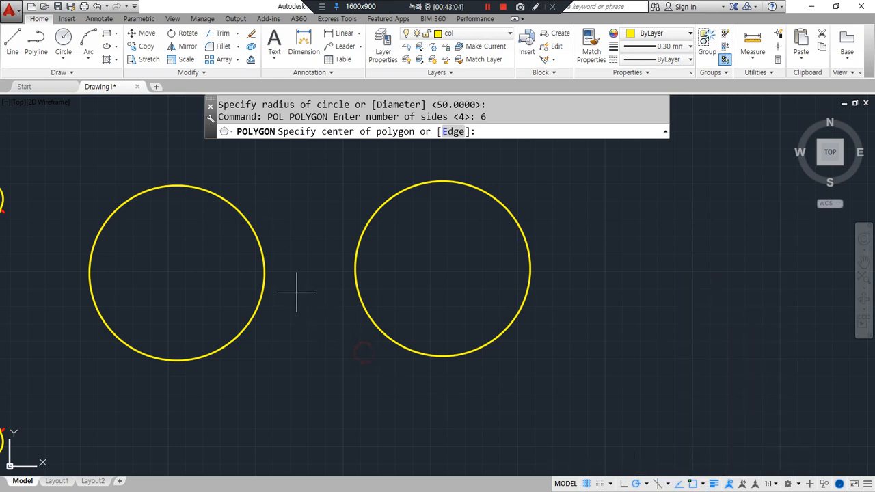
{"action": "left_click", "coordinate": [264, 254]}
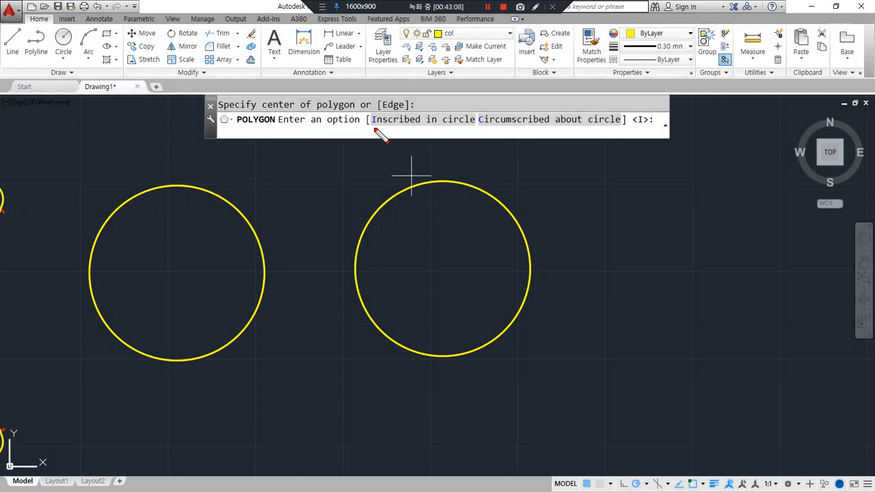
Make the polygon inscribed in the circle with a radius of 50.
{"action": "left_click_drag", "start_coordinate": [374, 128], "coordinate": [637, 127]}
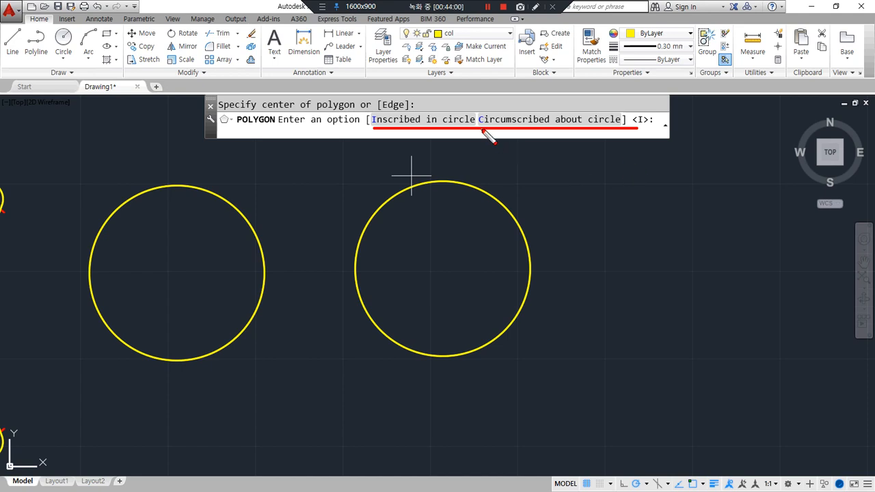
{"action": "mouse_move", "coordinate": [481, 130]}
{"action": "left_mouse_down"}
{"action": "mouse_move", "coordinate": [640, 127]}
{"action": "mouse_move", "coordinate": [585, 133]}
{"action": "mouse_move", "coordinate": [581, 120]}
{"action": "mouse_move", "coordinate": [578, 137]}
{"action": "left_mouse_up"}
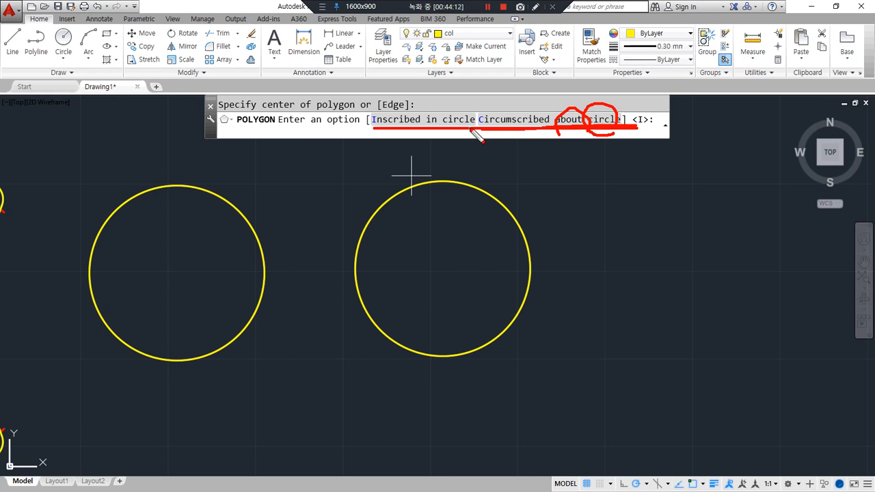
{"action": "key", "text": "Escape"}
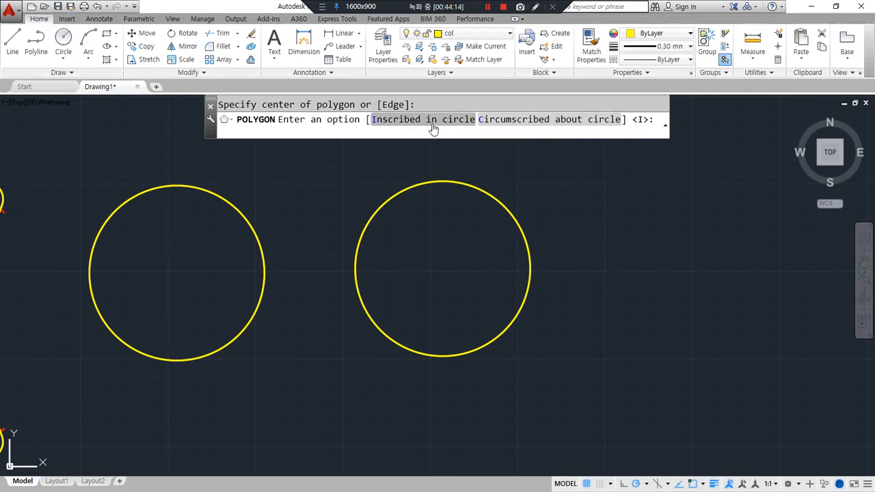
{"action": "left_click", "coordinate": [423, 119]}
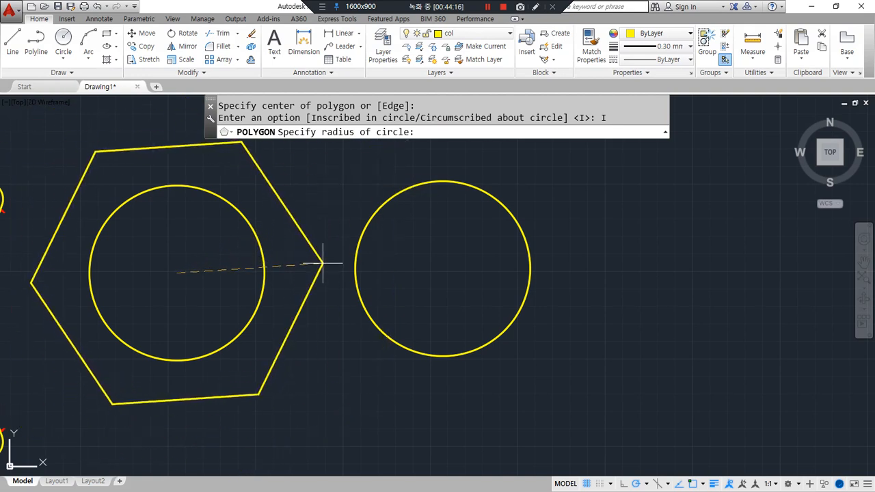
{"action": "left_click_drag", "start_coordinate": [327, 143], "coordinate": [423, 143]}
{"action": "key", "text": "Escape"}
{"action": "type", "text": "50"}
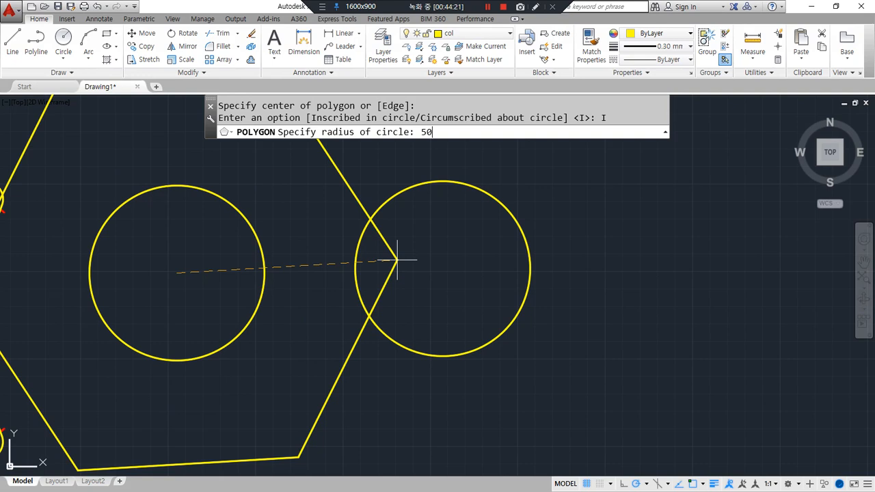
{"action": "key", "text": "Return"}
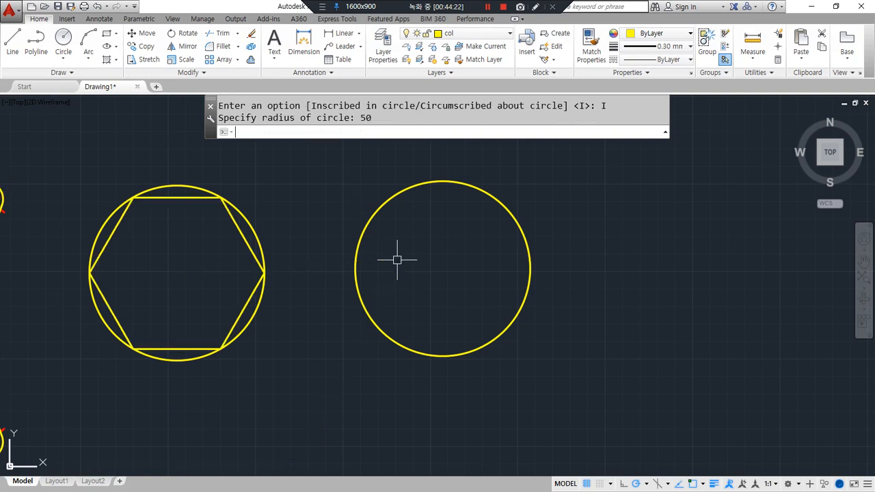
Draw a six-sided polygon centered on the right circle, circumscribed about it with a radius of 50.
{"action": "key", "text": "Return"}
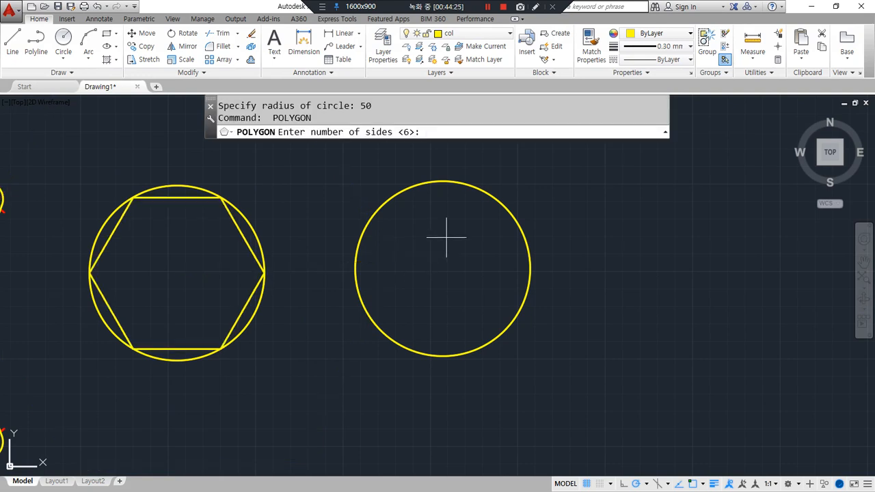
{"action": "key", "text": "Return"}
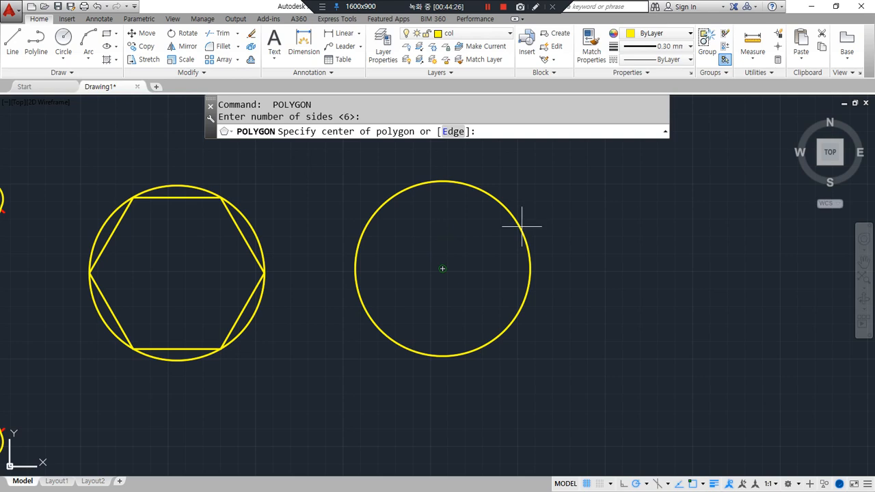
{"action": "left_click", "coordinate": [528, 227]}
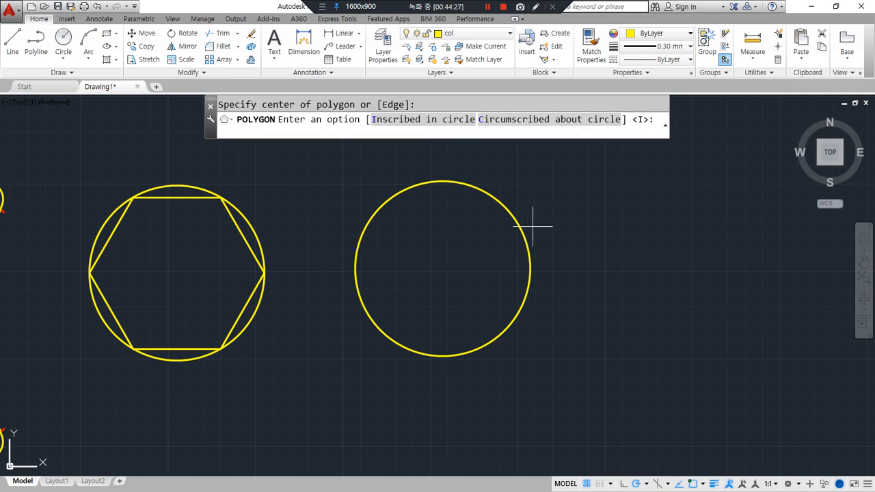
{"action": "left_click", "coordinate": [555, 123]}
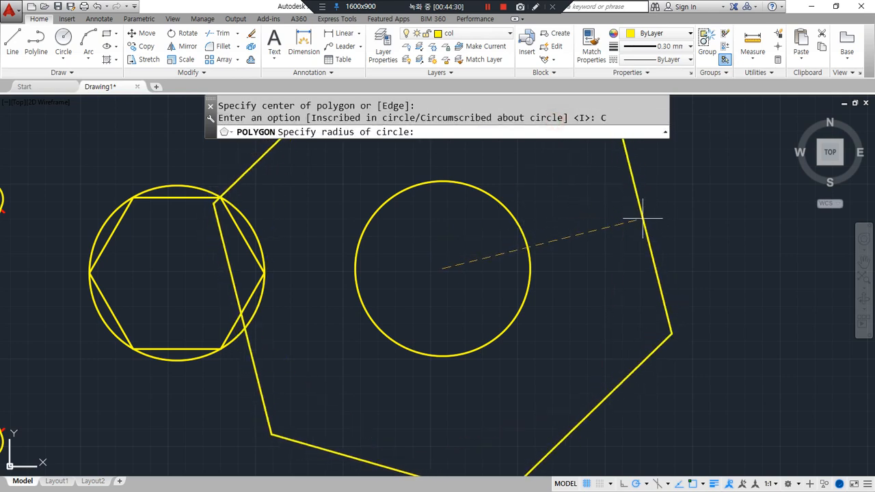
{"action": "type", "text": "50"}
{"action": "key", "text": "Return"}
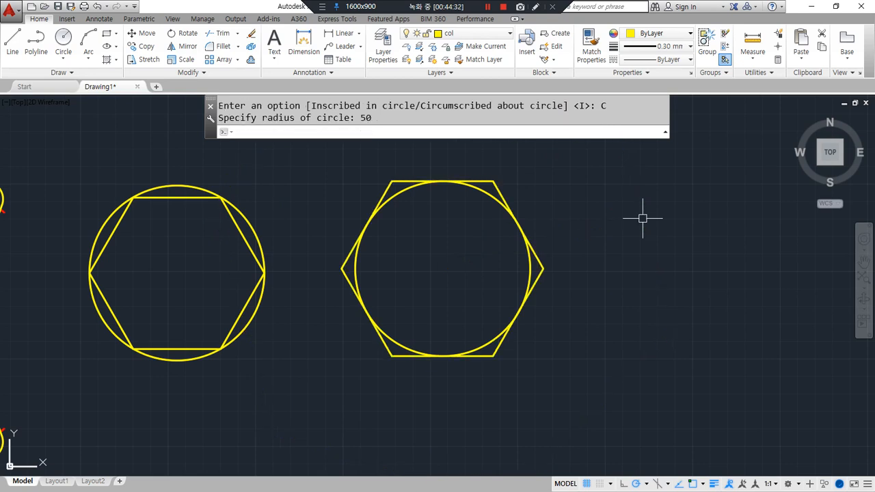
{"action": "mouse_move", "coordinate": [638, 335]}
{"action": "middle_mouse_down"}
{"action": "mouse_move", "coordinate": [608, 346]}
{"action": "mouse_move", "coordinate": [559, 343]}
{"action": "middle_mouse_up"}
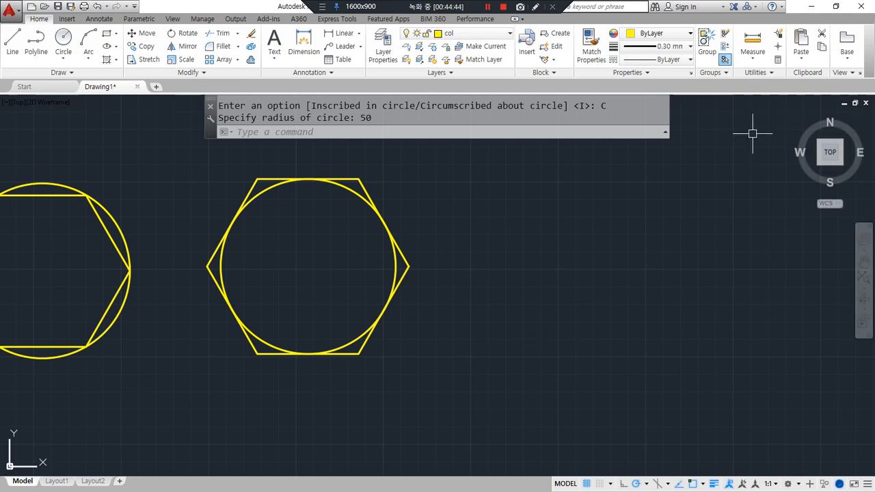
{"action": "left_click", "coordinate": [525, 238]}
{"action": "left_click", "coordinate": [575, 279]}
{"action": "type", "text": "pl"}
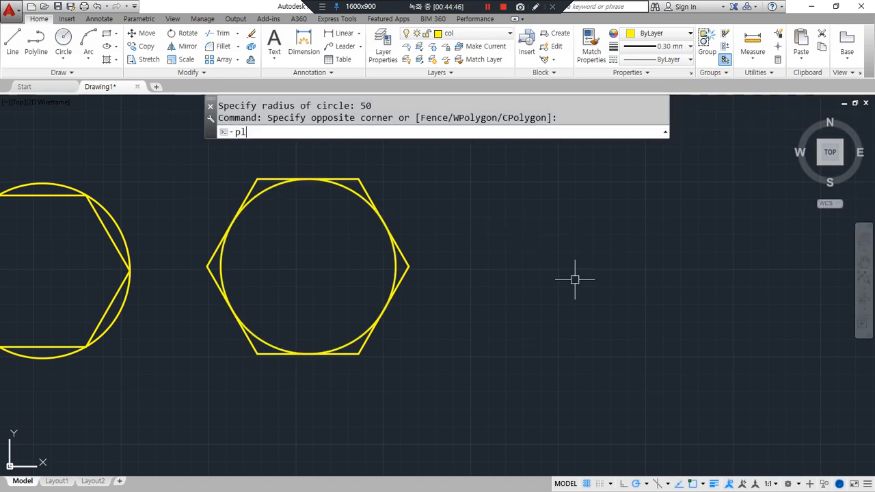
{"action": "key", "text": "Escape"}
Begin a polygon with 7 sides and choose the Edge option to define it by one side.
{"action": "type", "text": "pol"}
{"action": "key", "text": "Return"}
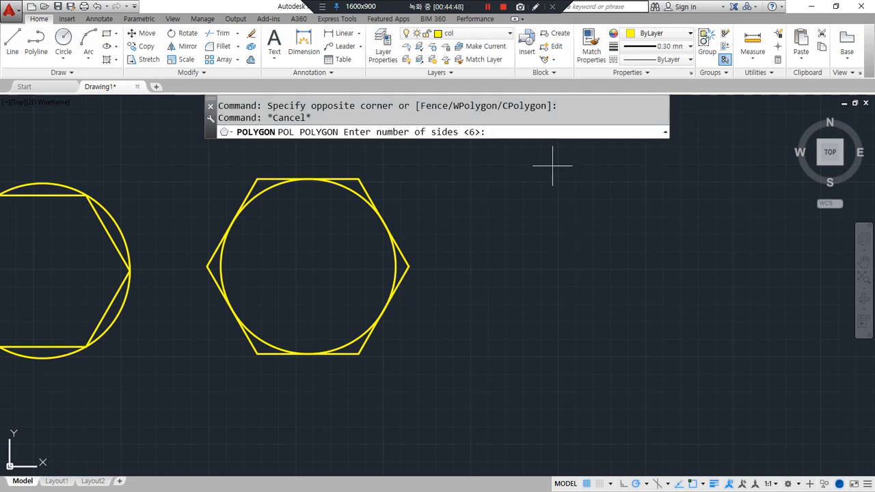
{"action": "type", "text": "7"}
{"action": "key", "text": "Return"}
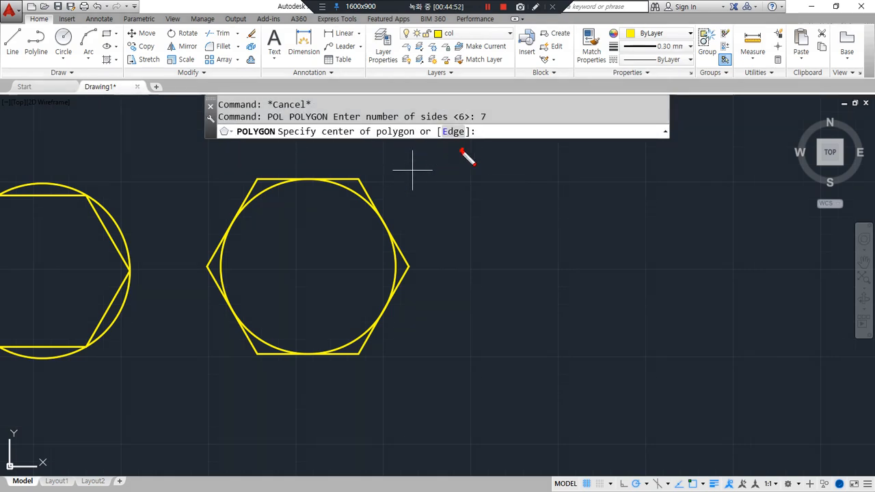
{"action": "mouse_move", "coordinate": [462, 151]}
{"action": "left_mouse_down"}
{"action": "mouse_move", "coordinate": [478, 130]}
{"action": "mouse_move", "coordinate": [449, 149]}
{"action": "mouse_move", "coordinate": [481, 137]}
{"action": "mouse_move", "coordinate": [472, 153]}
{"action": "left_mouse_up"}
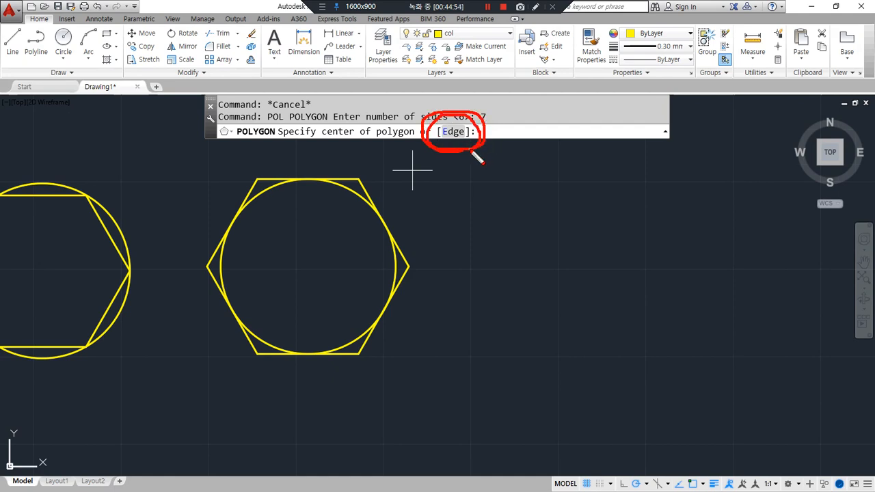
{"action": "left_click", "coordinate": [454, 133]}
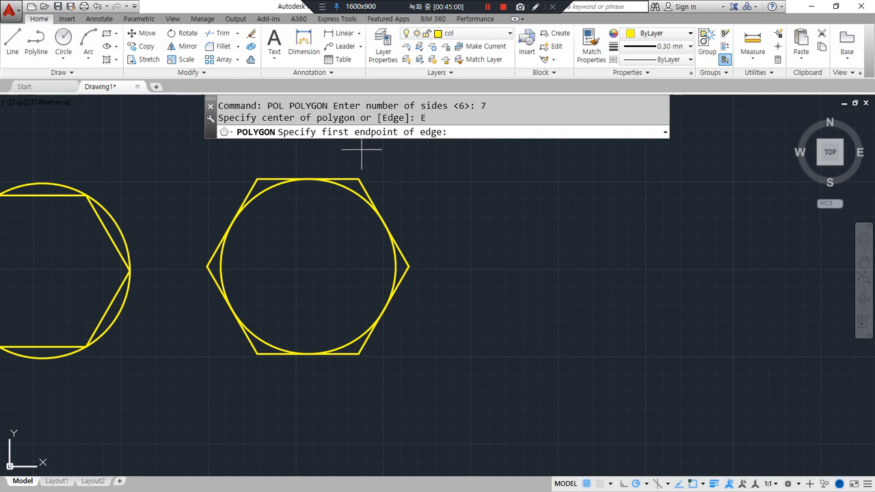
{"action": "left_click_drag", "start_coordinate": [321, 143], "coordinate": [457, 148]}
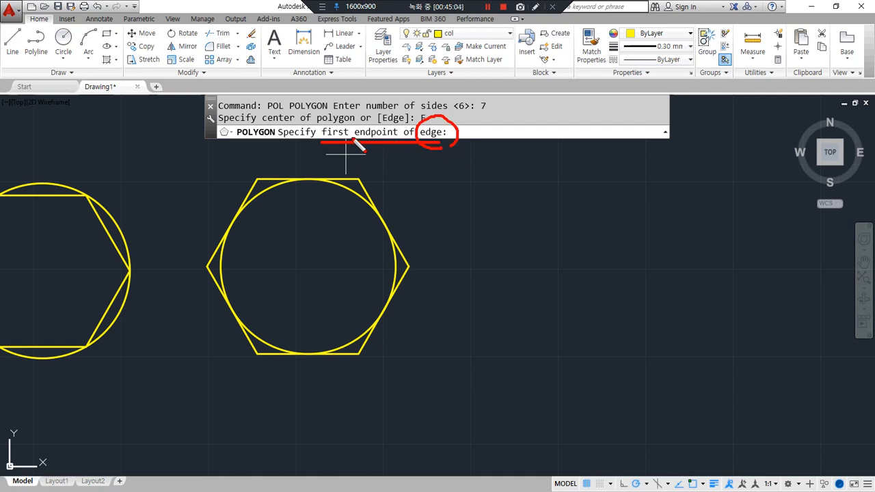
{"action": "key", "text": "Escape"}
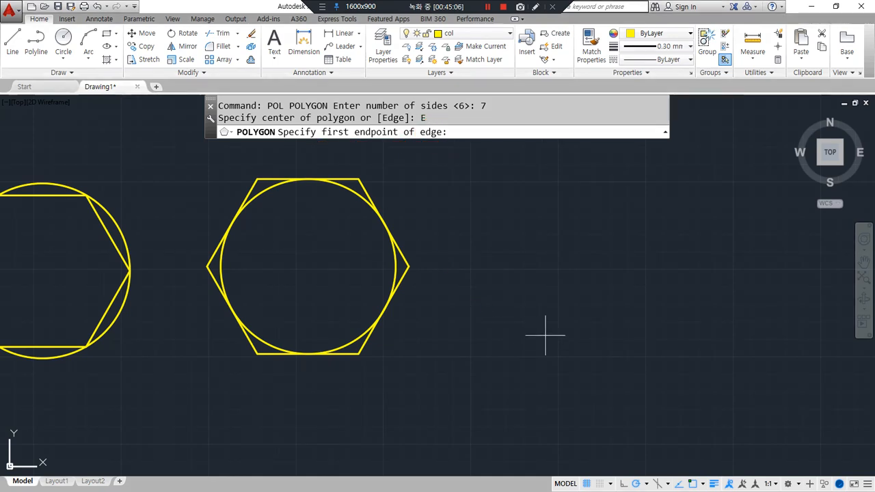
Place the edge's first endpoint in the empty area beside the circumscribed hexagon and make the horizontal edge 50 long.
{"action": "left_click", "coordinate": [554, 354]}
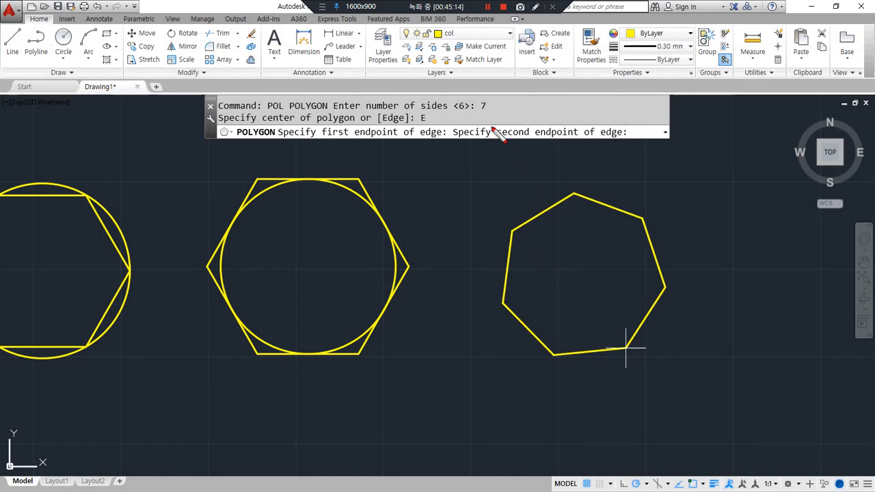
{"action": "left_click_drag", "start_coordinate": [491, 141], "coordinate": [569, 142]}
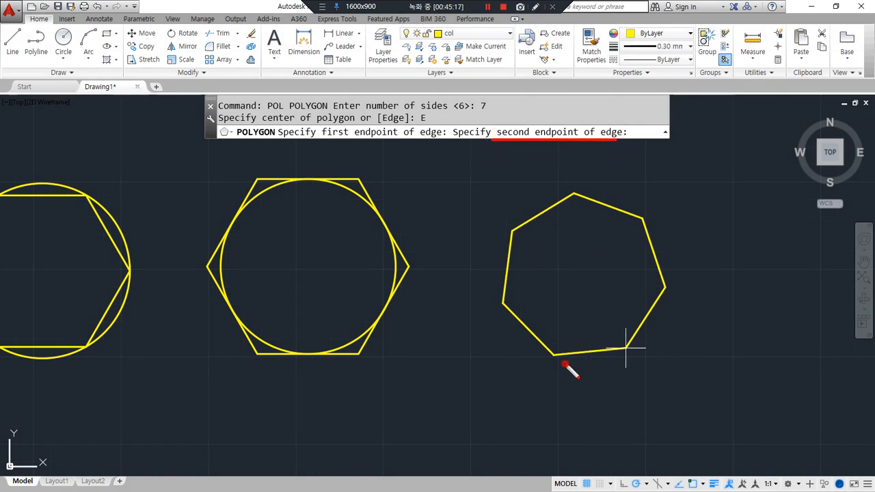
{"action": "mouse_move", "coordinate": [551, 347]}
{"action": "left_mouse_down"}
{"action": "mouse_move", "coordinate": [555, 361]}
{"action": "mouse_move", "coordinate": [629, 348]}
{"action": "mouse_move", "coordinate": [623, 353]}
{"action": "left_mouse_up"}
{"action": "key", "text": "Escape"}
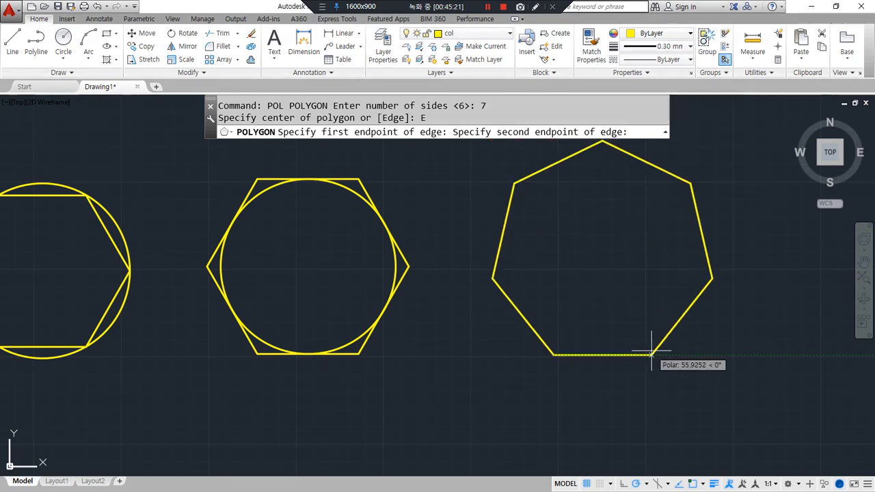
{"action": "type", "text": "50"}
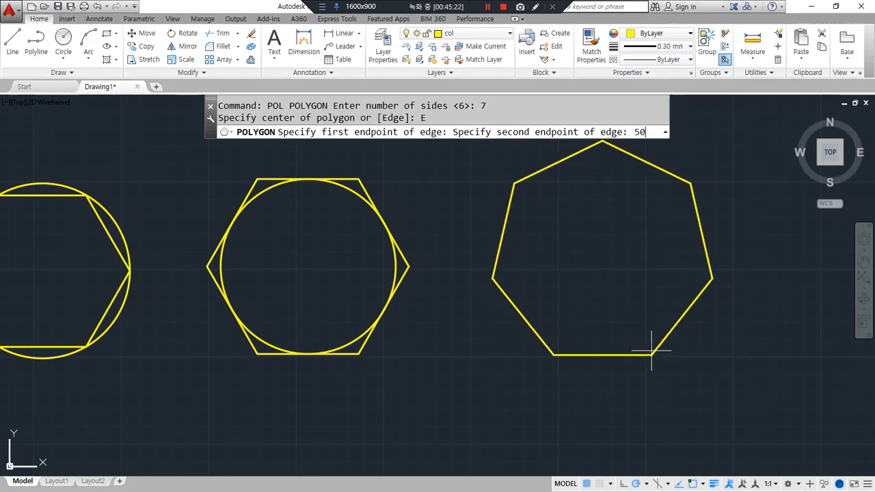
{"action": "key", "text": "Return"}
{"action": "middle_click_drag", "start_coordinate": [654, 340], "coordinate": [607, 336]}
{"action": "key", "text": "ctrl+alt+d"}
{"action": "mouse_move", "coordinate": [574, 384]}
{"action": "left_mouse_down"}
{"action": "mouse_move", "coordinate": [563, 389]}
{"action": "mouse_move", "coordinate": [509, 116]}
{"action": "mouse_move", "coordinate": [678, 335]}
{"action": "mouse_move", "coordinate": [551, 372]}
{"action": "left_mouse_up"}
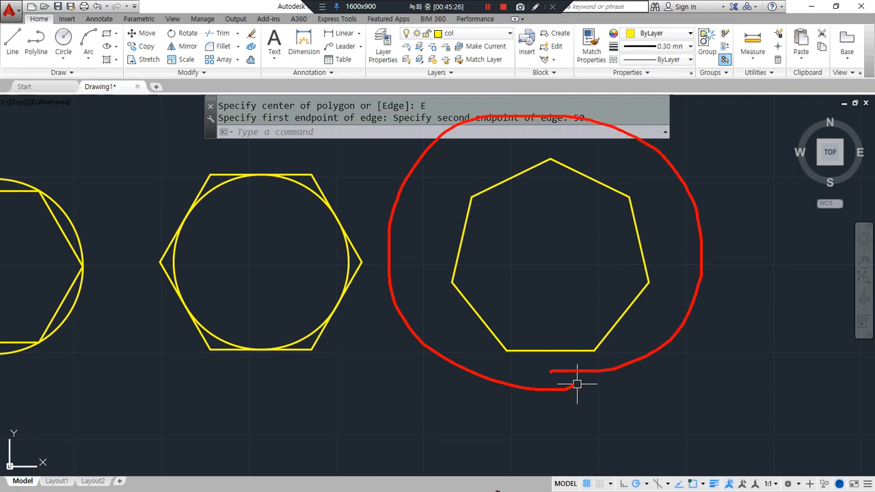
{"action": "key", "text": "Escape"}
{"action": "left_click", "coordinate": [487, 7]}
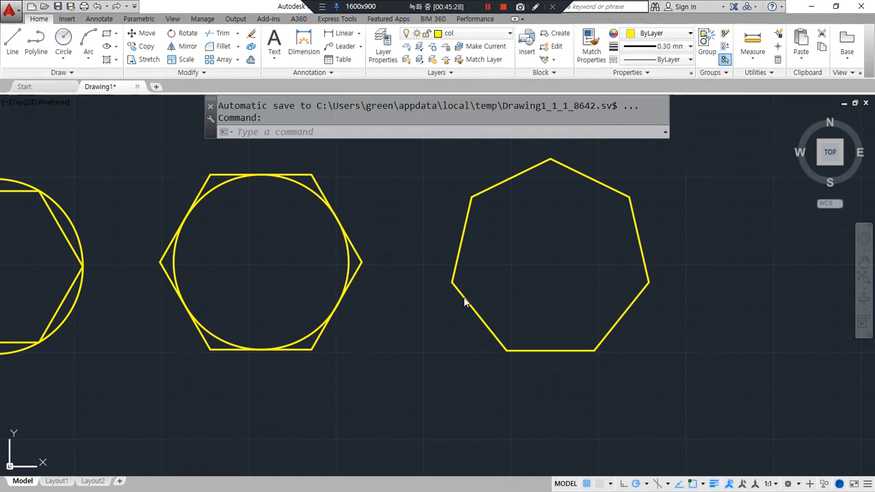
Set the global width of the seven-sided polygon and the circumscribed hexagon to 5 in their properties.
{"action": "middle_click_drag", "start_coordinate": [408, 344], "coordinate": [486, 332]}
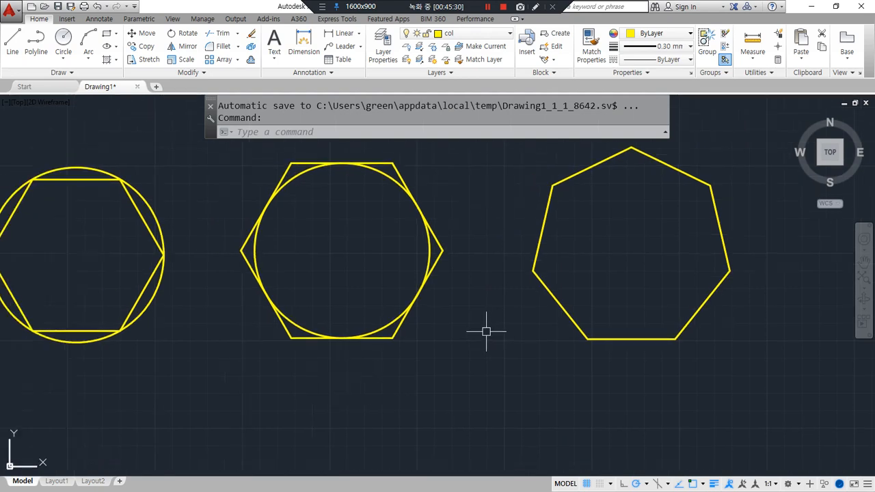
{"action": "key", "text": "ctrl+1"}
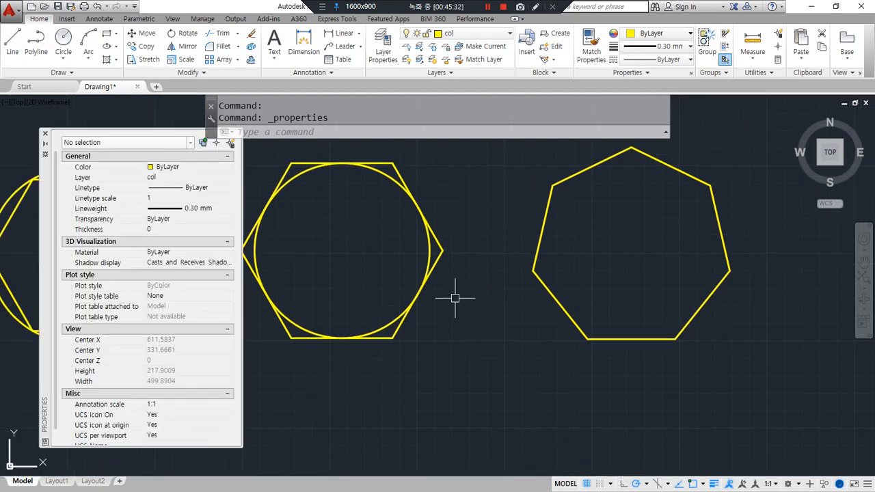
{"action": "left_click", "coordinate": [538, 285]}
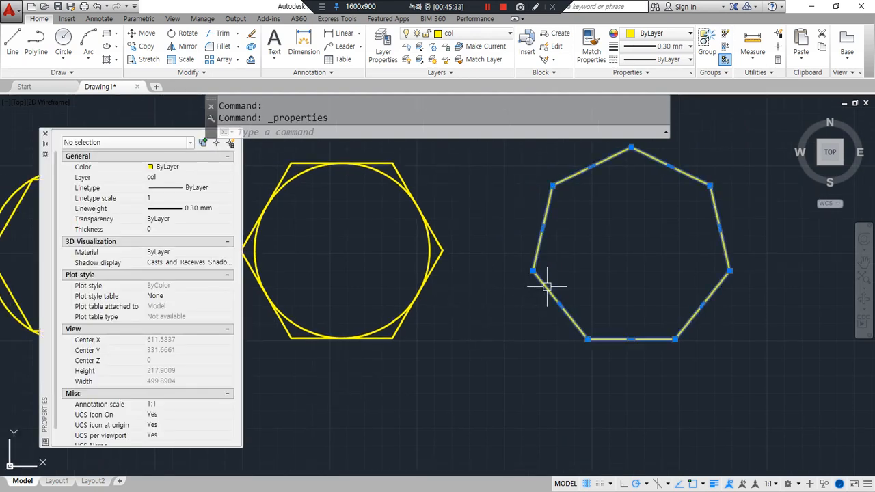
{"action": "left_click", "coordinate": [387, 338]}
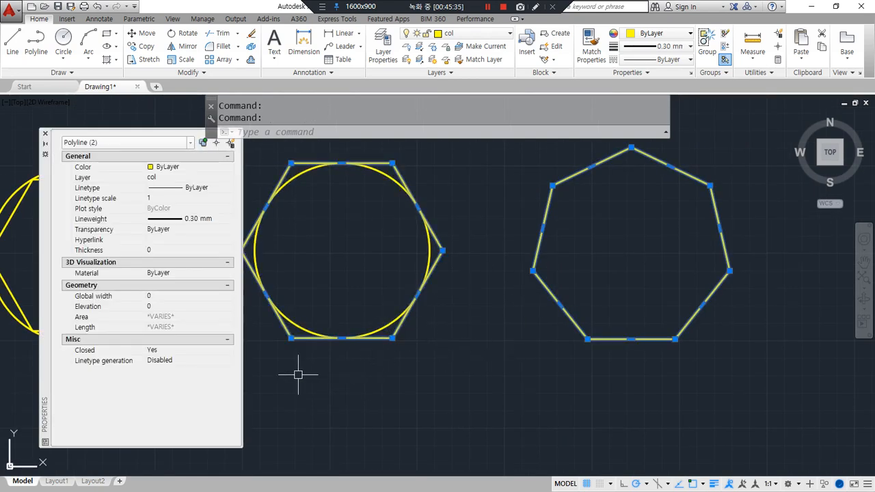
{"action": "left_click", "coordinate": [171, 296]}
{"action": "type", "text": "5"}
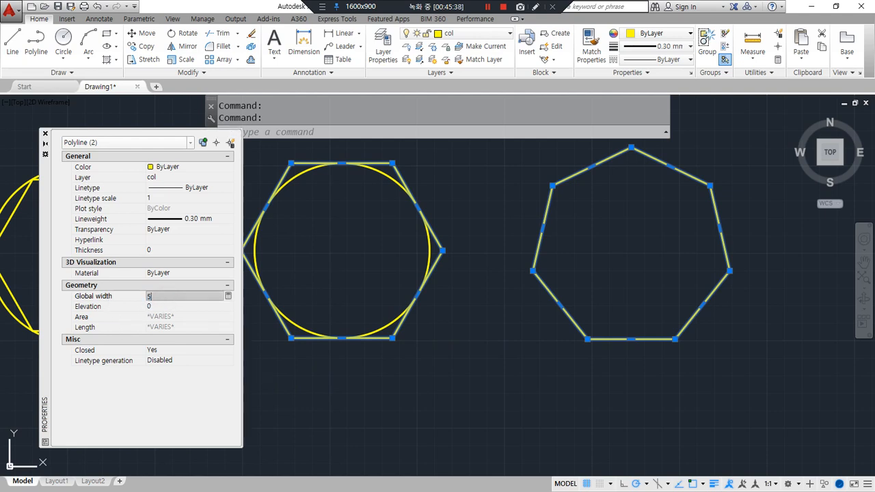
{"action": "key", "text": "Return"}
{"action": "key", "text": "Escape"}
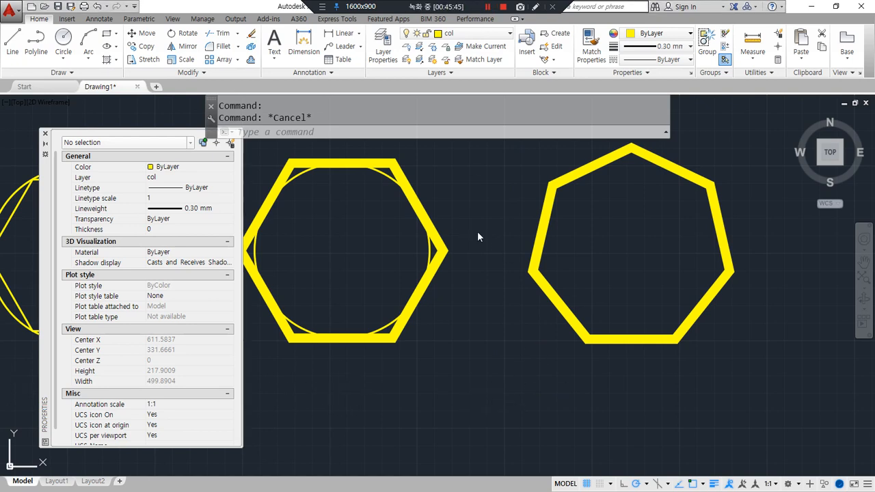
Erase the circles, both hexagons and the seven-sided polygon, and close the object properties.
{"action": "scroll", "coordinate": [478, 254], "scroll_direction": "down", "scroll_amount": 3}
{"action": "left_click", "coordinate": [527, 264]}
{"action": "left_click", "coordinate": [287, 335]}
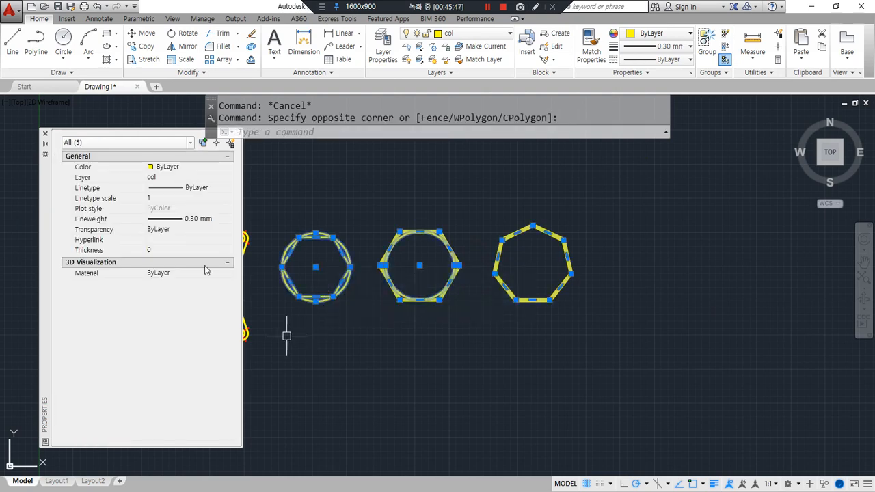
{"action": "type", "text": "e"}
{"action": "key", "text": "Return"}
{"action": "key", "text": "ctrl+1"}
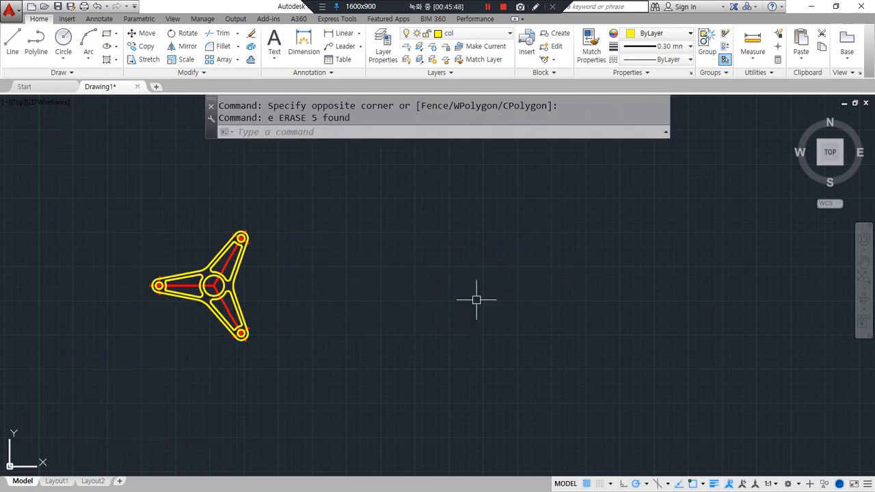
Draw a closed, winding spline through freely placed points in the empty area beside the three-armed part.
{"action": "scroll", "coordinate": [478, 298], "scroll_direction": "up", "scroll_amount": 2}
{"action": "left_click", "coordinate": [67, 73]}
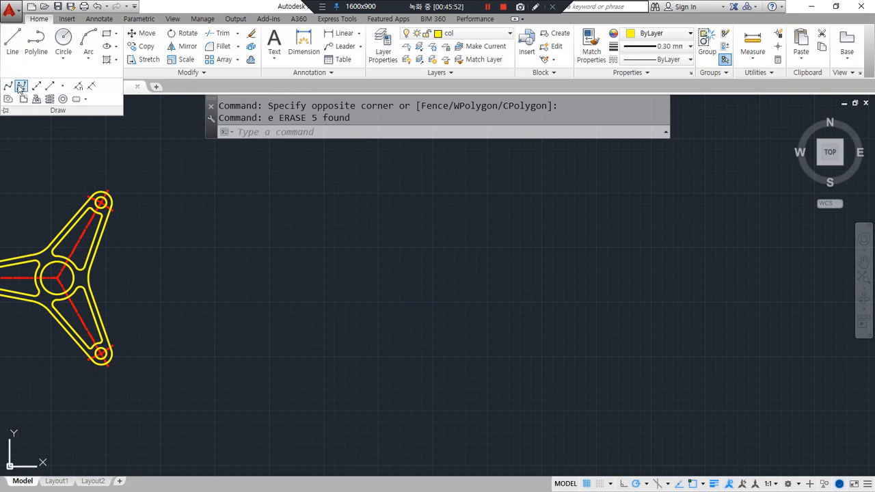
{"action": "left_click", "coordinate": [447, 297]}
{"action": "left_click", "coordinate": [408, 341]}
{"action": "type", "text": "p"}
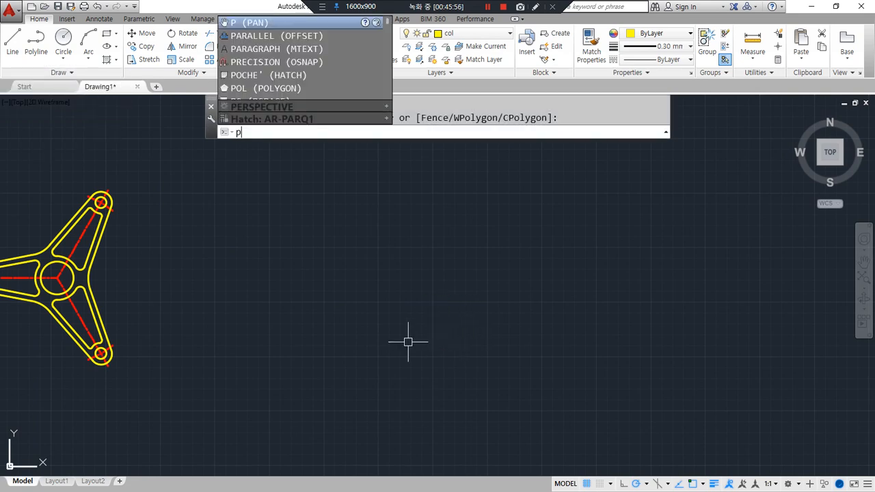
{"action": "type", "text": "l"}
{"action": "key", "text": "Return"}
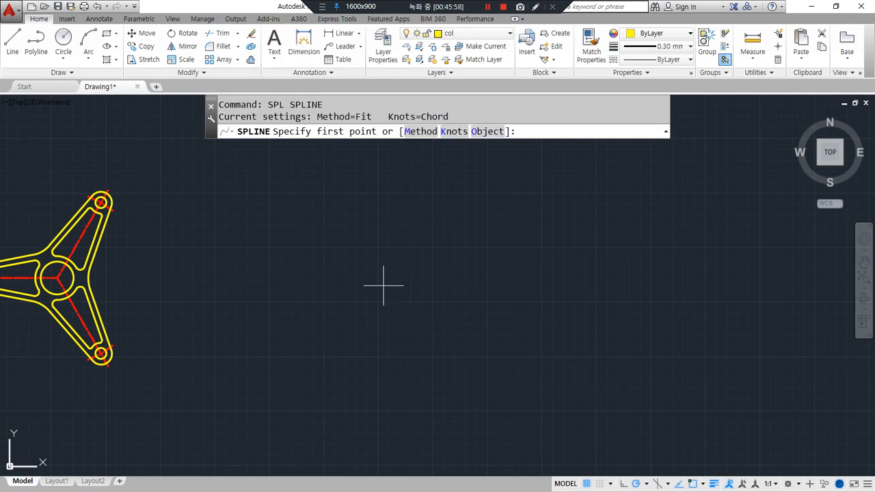
{"action": "left_click", "coordinate": [273, 283]}
{"action": "left_click", "coordinate": [335, 208]}
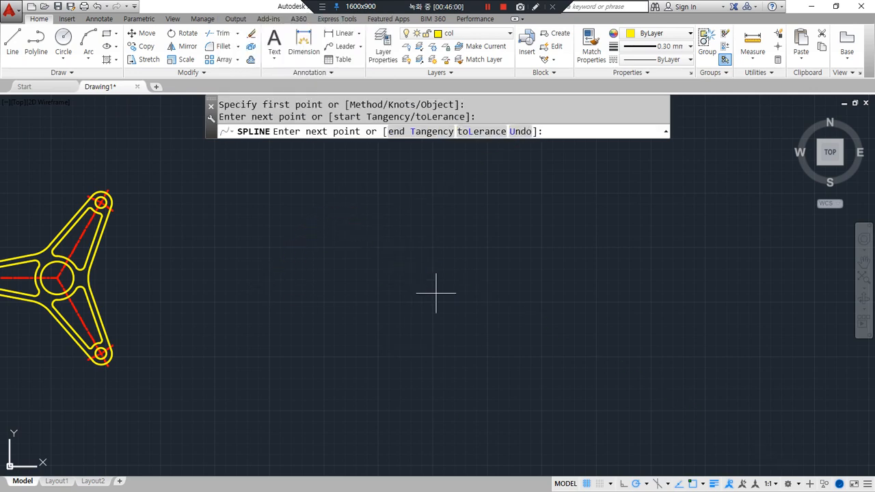
{"action": "left_click", "coordinate": [436, 292]}
{"action": "left_click", "coordinate": [495, 193]}
{"action": "left_click", "coordinate": [631, 284]}
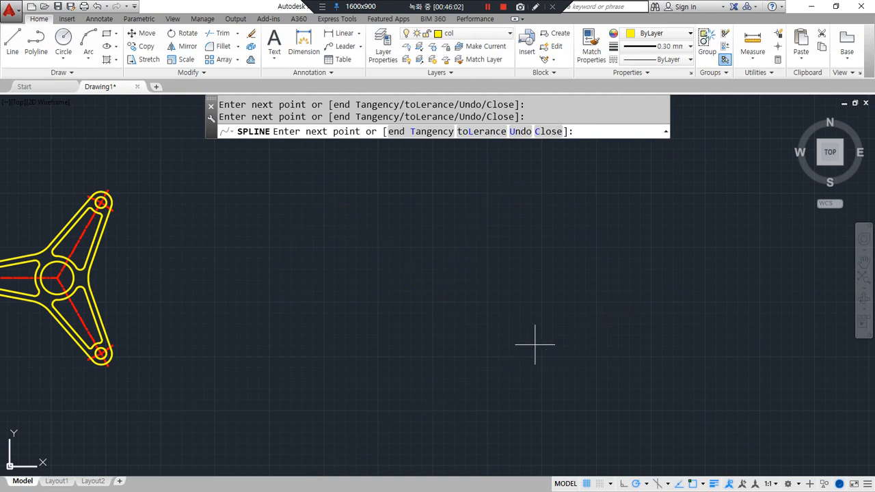
{"action": "left_click", "coordinate": [520, 279]}
{"action": "left_click", "coordinate": [445, 408]}
{"action": "left_click", "coordinate": [378, 294]}
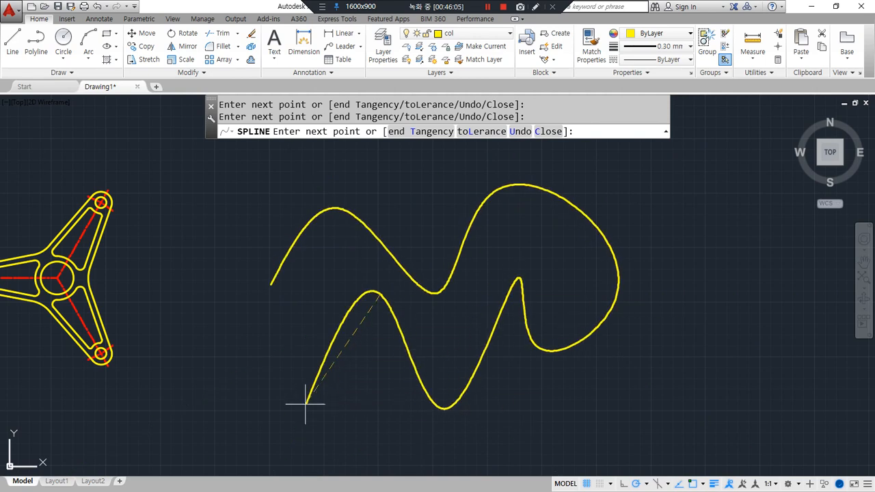
{"action": "left_click", "coordinate": [291, 412]}
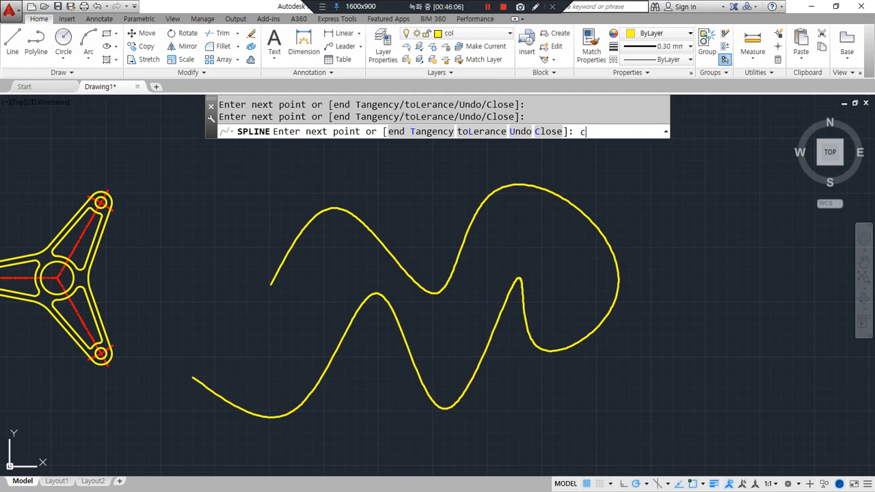
{"action": "type", "text": "c"}
{"action": "key", "text": "Return"}
Select the closed spline to inspect it and clear the selection.
{"action": "left_click", "coordinate": [474, 364]}
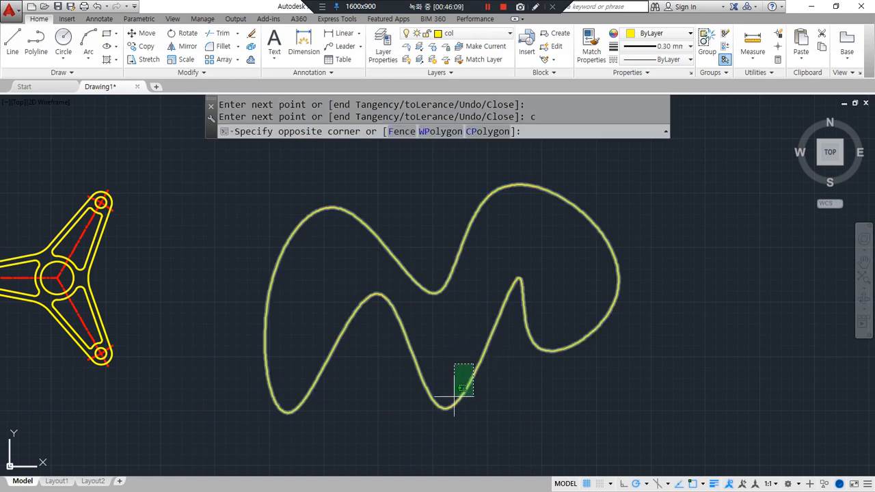
{"action": "left_click", "coordinate": [454, 395]}
{"action": "middle_click_drag", "start_coordinate": [371, 356], "coordinate": [367, 335]}
{"action": "key", "text": "Escape"}
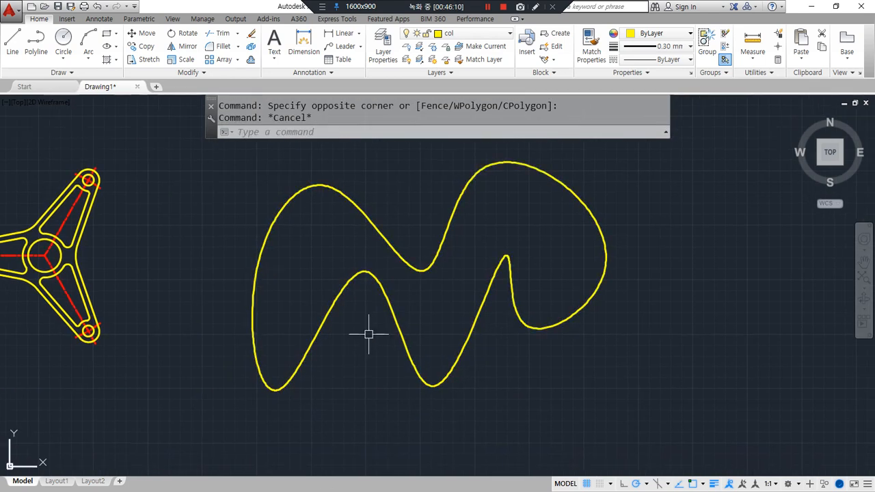
{"action": "key", "text": "Escape"}
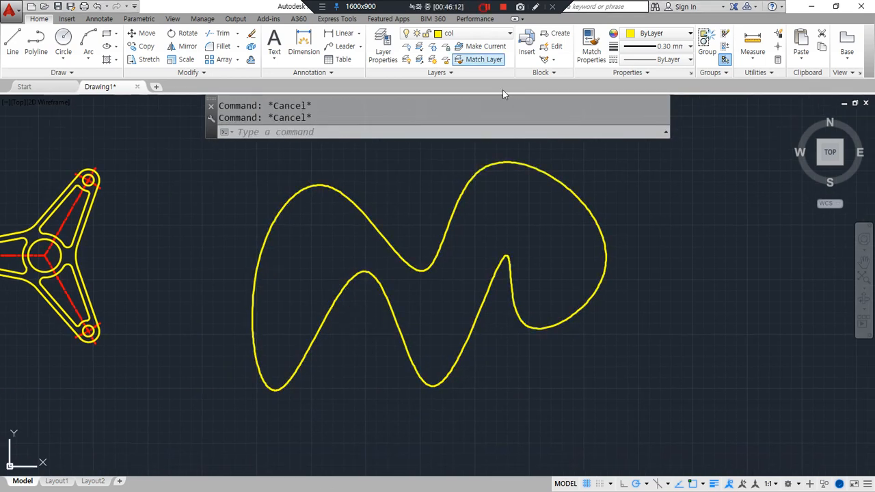
Erase the closed spline.
{"action": "left_click", "coordinate": [609, 352]}
{"action": "left_click", "coordinate": [496, 320]}
{"action": "type", "text": "e"}
{"action": "key", "text": "Return"}
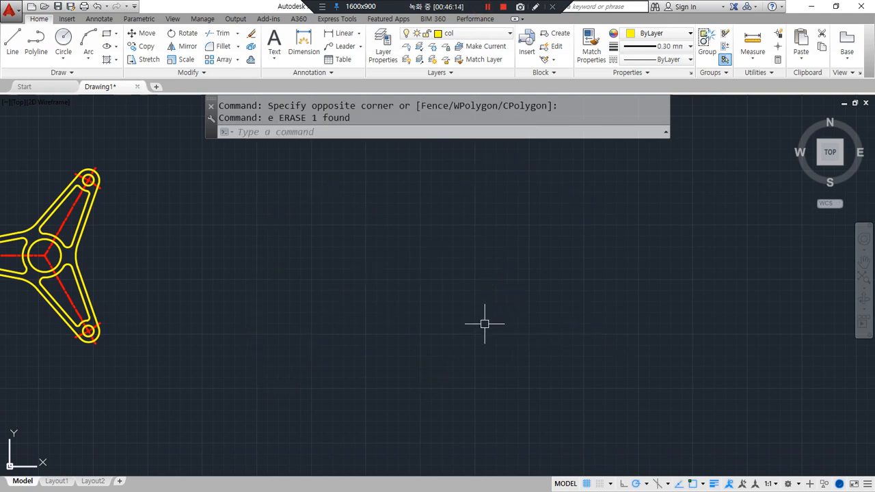
Start a new spline and set its creation method to Fit.
{"action": "type", "text": "spl"}
{"action": "key", "text": "Return"}
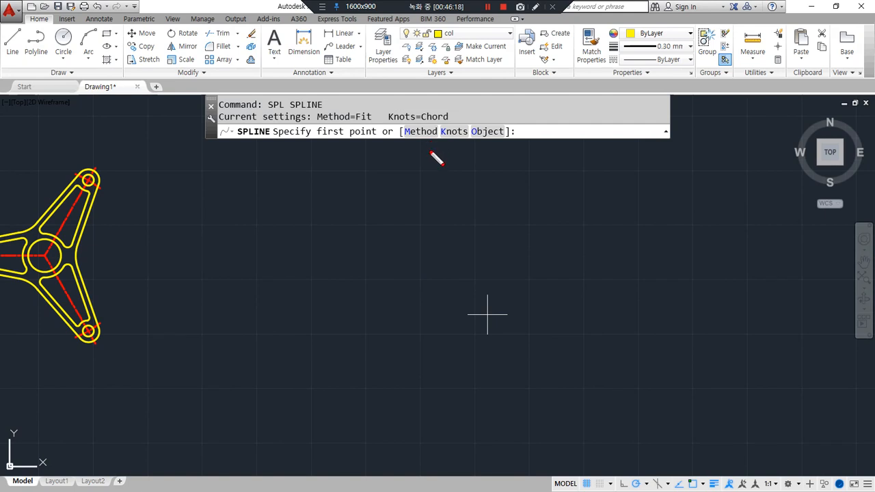
{"action": "mouse_move", "coordinate": [431, 152]}
{"action": "left_mouse_down"}
{"action": "mouse_move", "coordinate": [409, 132]}
{"action": "mouse_move", "coordinate": [448, 139]}
{"action": "mouse_move", "coordinate": [425, 148]}
{"action": "left_mouse_up"}
{"action": "key", "text": "Escape"}
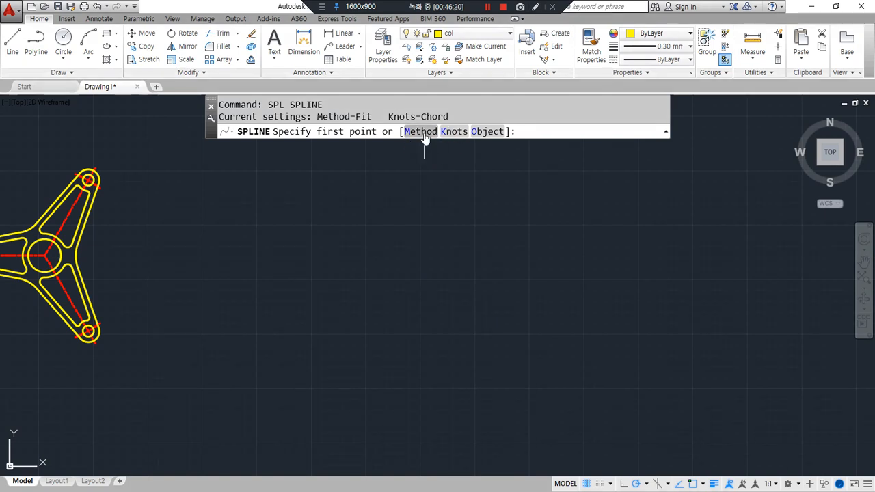
{"action": "left_click", "coordinate": [420, 132]}
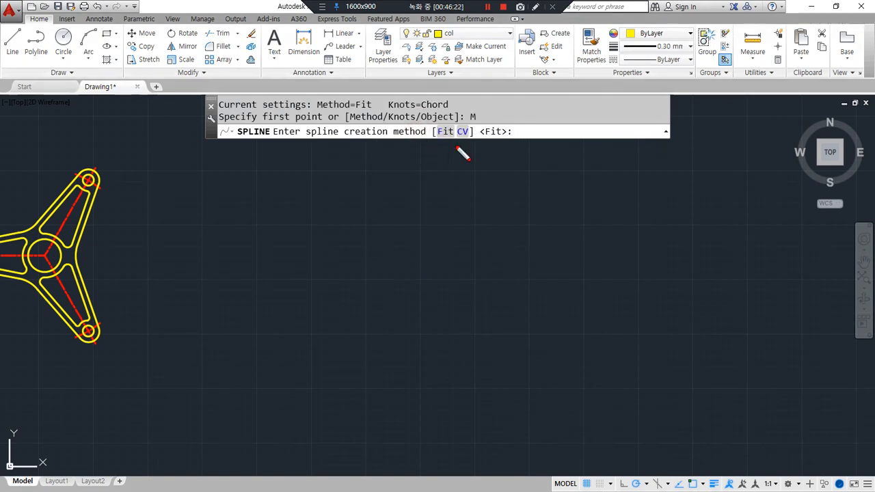
{"action": "mouse_move", "coordinate": [463, 150]}
{"action": "left_mouse_down"}
{"action": "mouse_move", "coordinate": [438, 147]}
{"action": "mouse_move", "coordinate": [478, 151]}
{"action": "left_mouse_up"}
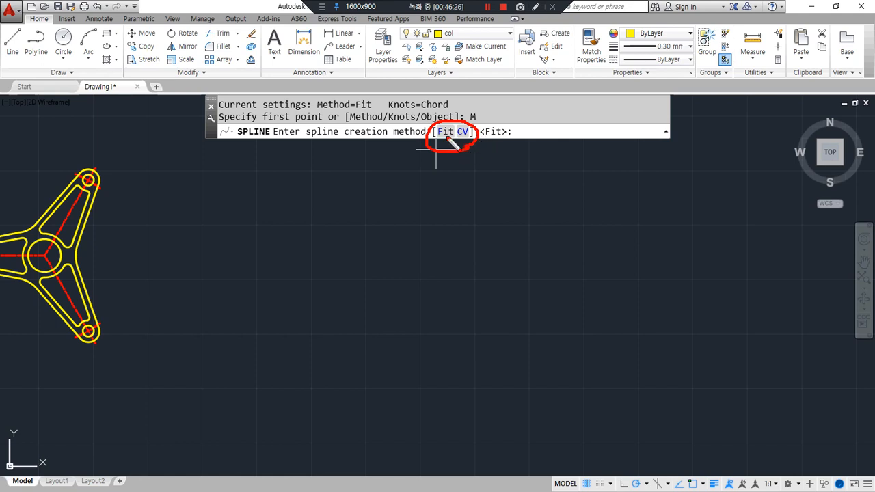
{"action": "left_click_drag", "start_coordinate": [436, 151], "coordinate": [409, 188]}
{"action": "mouse_move", "coordinate": [414, 156]}
{"action": "left_mouse_down"}
{"action": "mouse_move", "coordinate": [429, 150]}
{"action": "mouse_move", "coordinate": [505, 206]}
{"action": "left_mouse_up"}
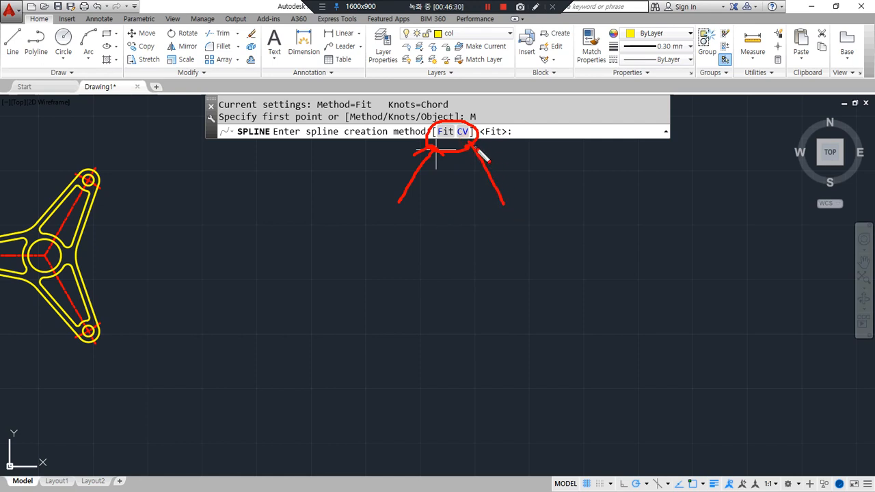
{"action": "left_click_drag", "start_coordinate": [473, 149], "coordinate": [490, 145]}
{"action": "left_click", "coordinate": [445, 131]}
Draw an open wave-shaped Fit spline through alternating upper and lower points beside the three-armed part.
{"action": "left_click", "coordinate": [230, 258]}
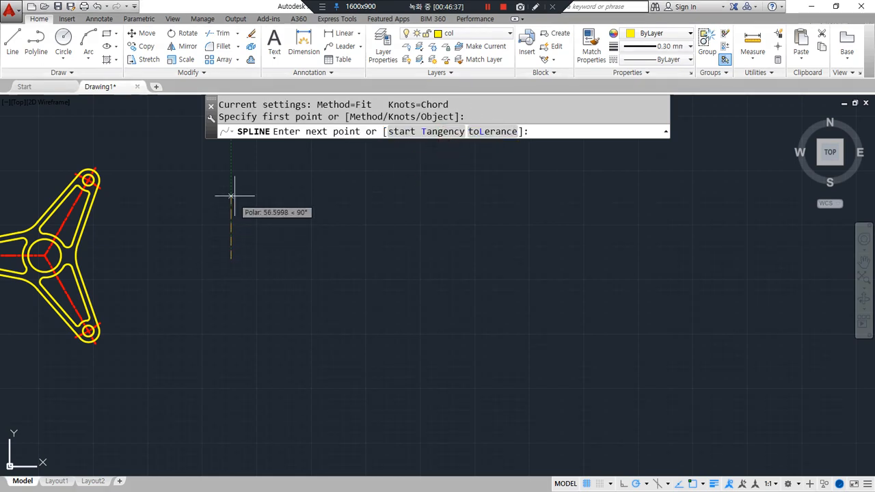
{"action": "left_click", "coordinate": [231, 197]}
{"action": "left_click", "coordinate": [301, 186]}
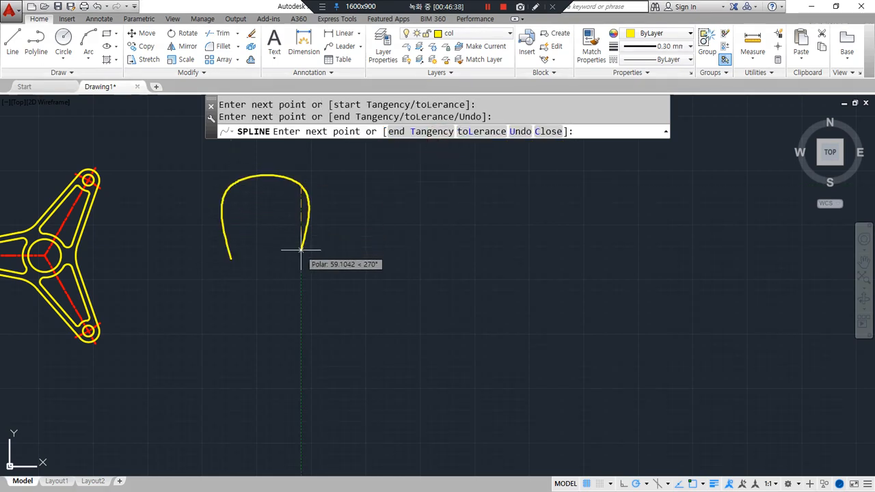
{"action": "left_click", "coordinate": [301, 253]}
{"action": "left_click", "coordinate": [361, 250]}
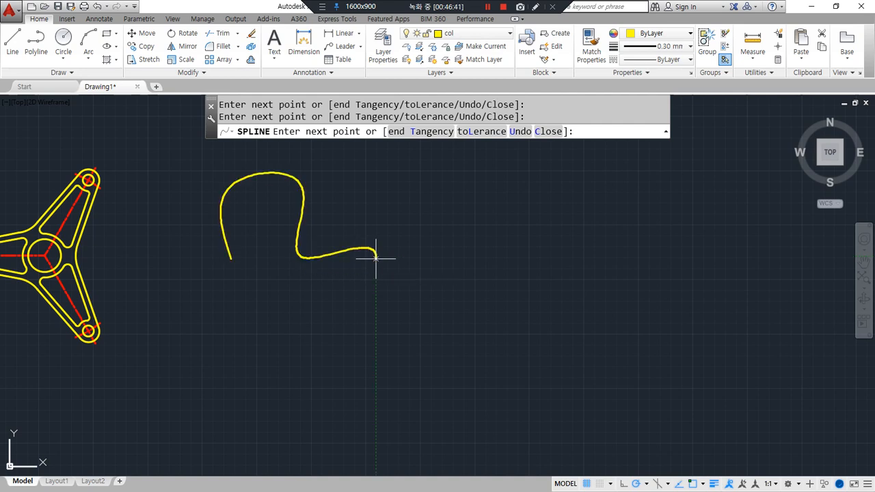
{"action": "left_click", "coordinate": [375, 258]}
{"action": "left_click", "coordinate": [372, 182]}
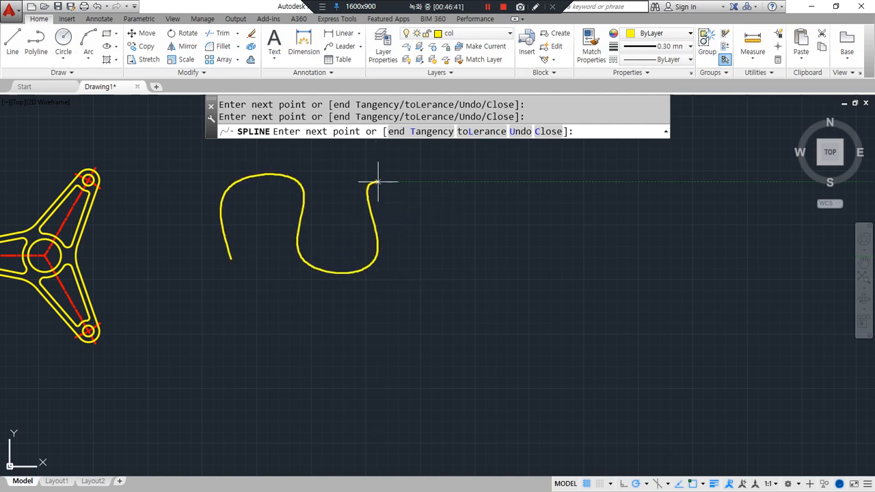
{"action": "left_click", "coordinate": [458, 185]}
{"action": "left_click", "coordinate": [461, 264]}
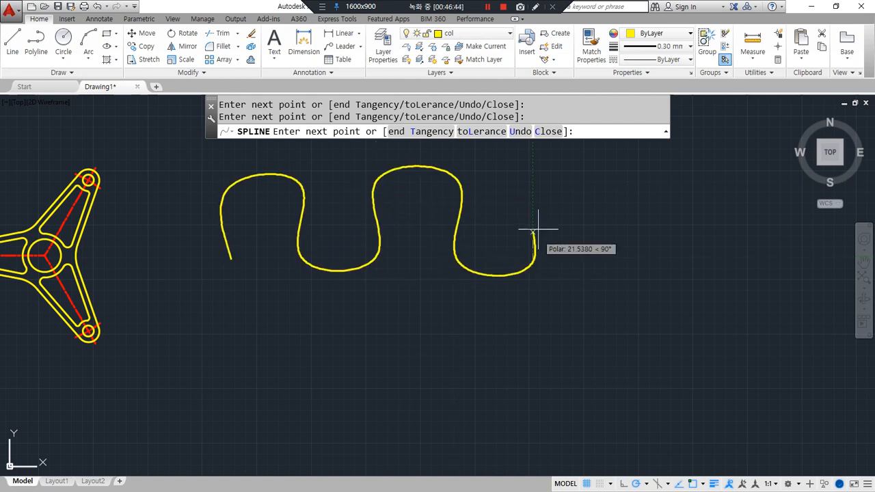
{"action": "left_click", "coordinate": [541, 181]}
{"action": "key", "text": "Return"}
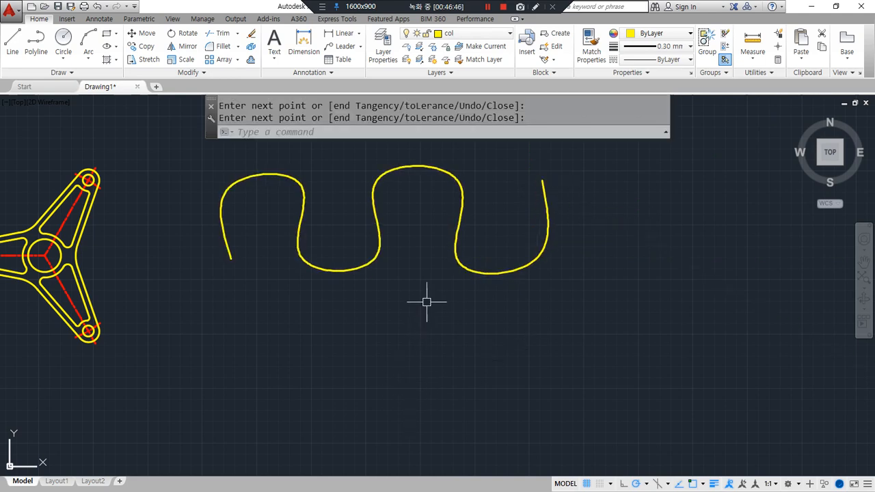
Draw a second open wave-shaped spline below the first one, using the CV creation method with rectangularly stepped control points.
{"action": "key", "text": "Return"}
{"action": "left_click", "coordinate": [421, 131]}
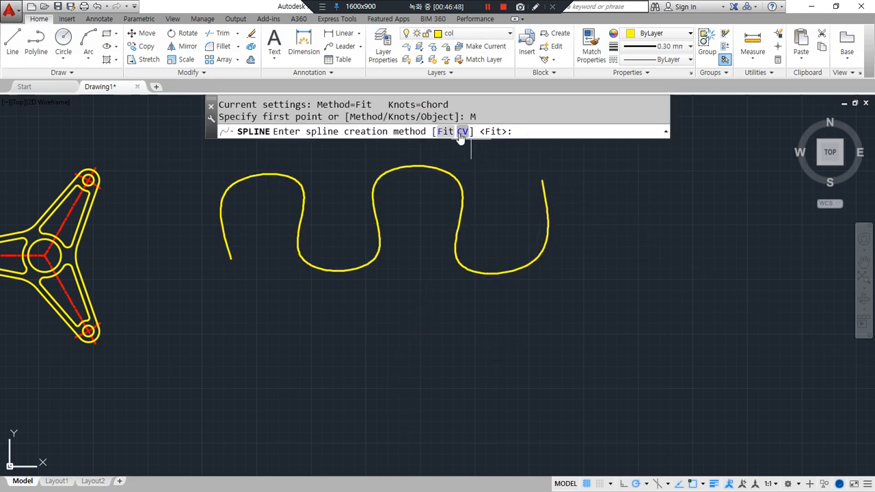
{"action": "left_click", "coordinate": [462, 131]}
{"action": "left_click", "coordinate": [220, 389]}
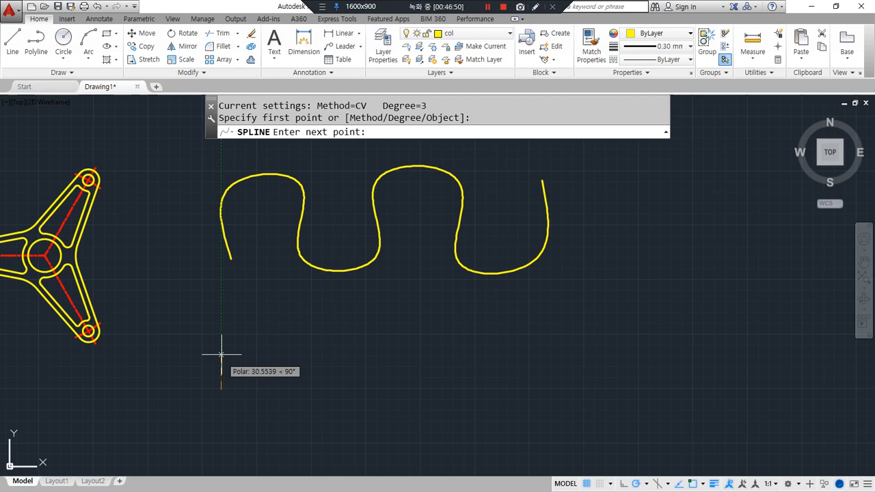
{"action": "left_click", "coordinate": [221, 316]}
{"action": "left_click", "coordinate": [294, 316]}
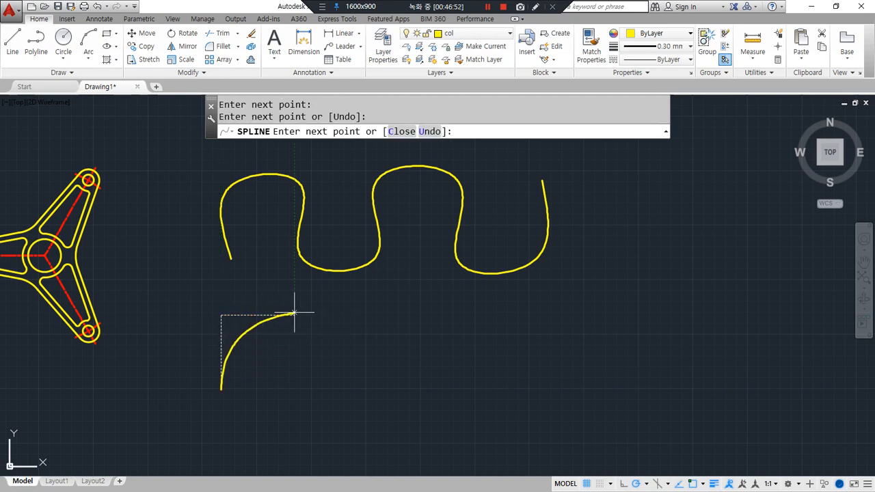
{"action": "left_click", "coordinate": [295, 385]}
{"action": "left_click", "coordinate": [363, 384]}
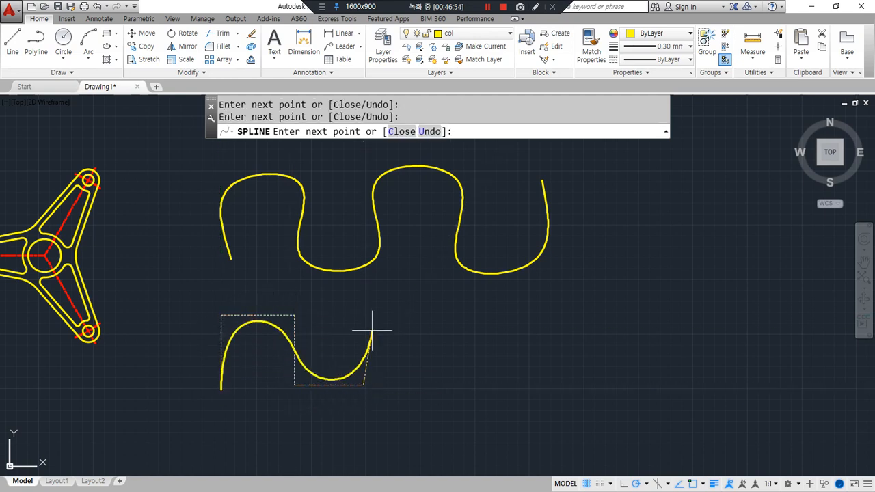
{"action": "left_click", "coordinate": [363, 316]}
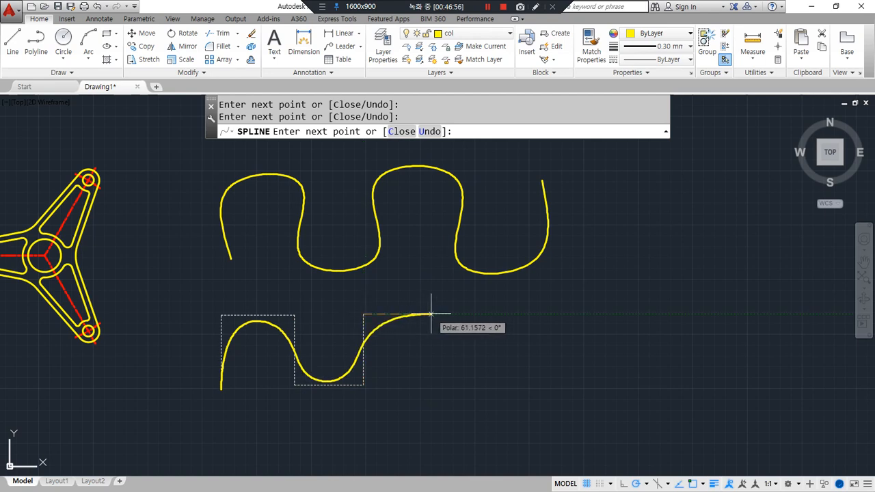
{"action": "left_click", "coordinate": [431, 316]}
{"action": "left_click", "coordinate": [432, 384]}
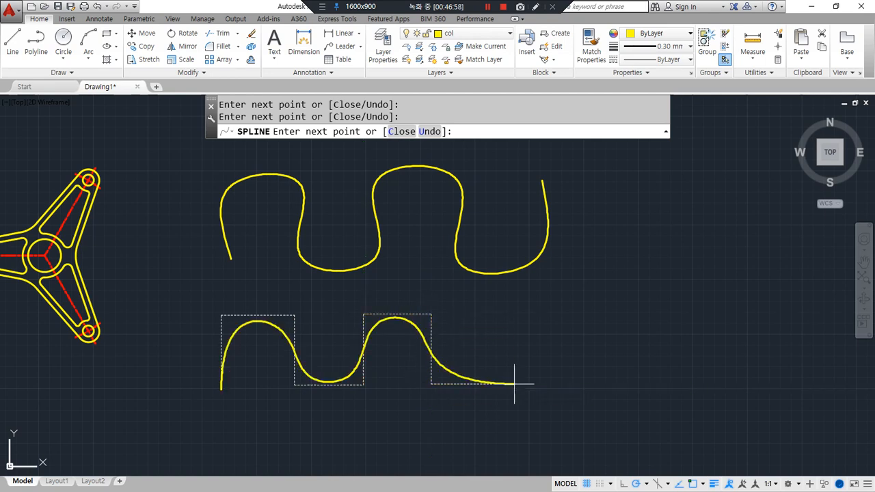
{"action": "left_click", "coordinate": [515, 385]}
{"action": "left_click", "coordinate": [514, 311]}
{"action": "key", "text": "Return"}
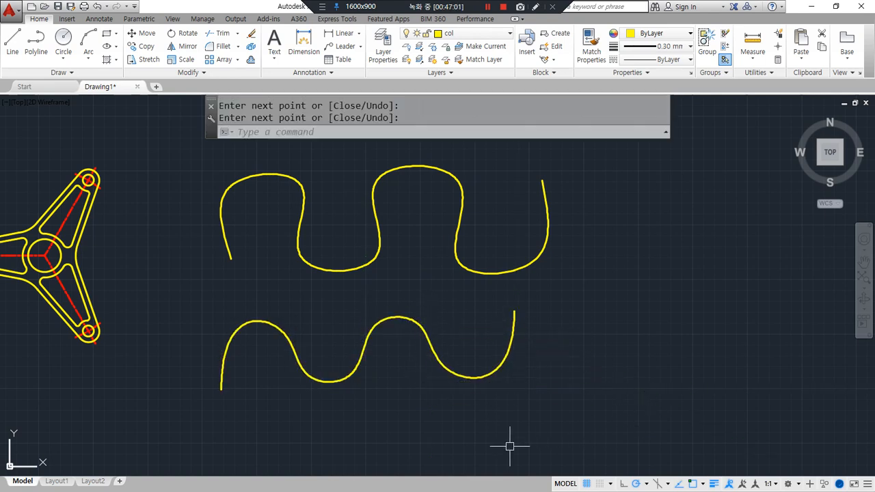
Select both wave splines to compare their fit points and control vertices, and clear the selection.
{"action": "mouse_move", "coordinate": [381, 150]}
{"action": "left_mouse_down"}
{"action": "mouse_move", "coordinate": [531, 420]}
{"action": "mouse_move", "coordinate": [287, 196]}
{"action": "left_mouse_up"}
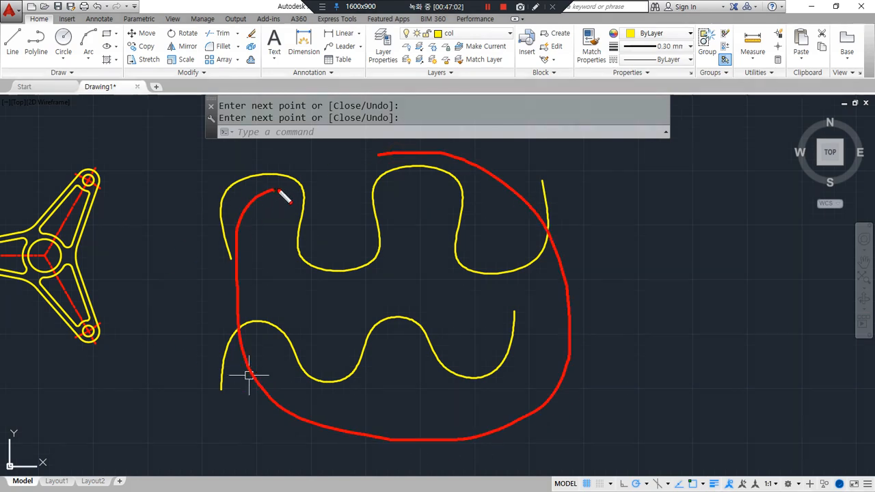
{"action": "left_click", "coordinate": [326, 222]}
{"action": "left_click", "coordinate": [242, 430]}
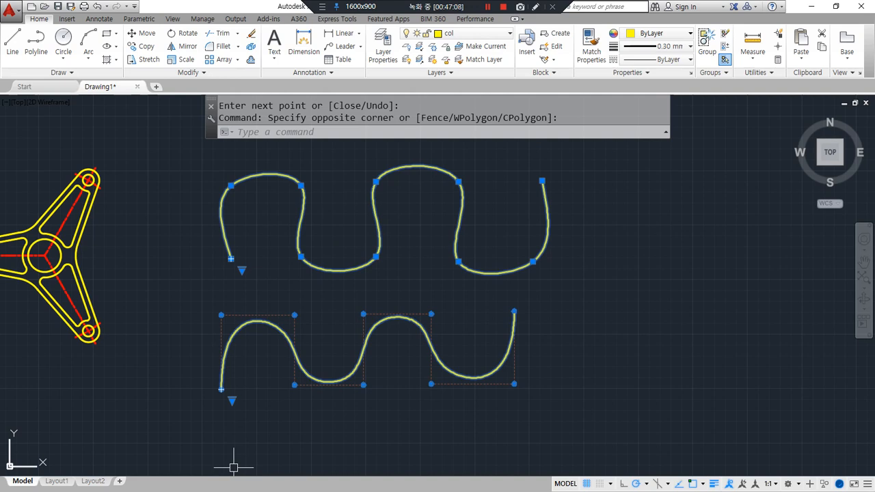
{"action": "key", "text": "Escape"}
{"action": "key", "text": "Escape"}
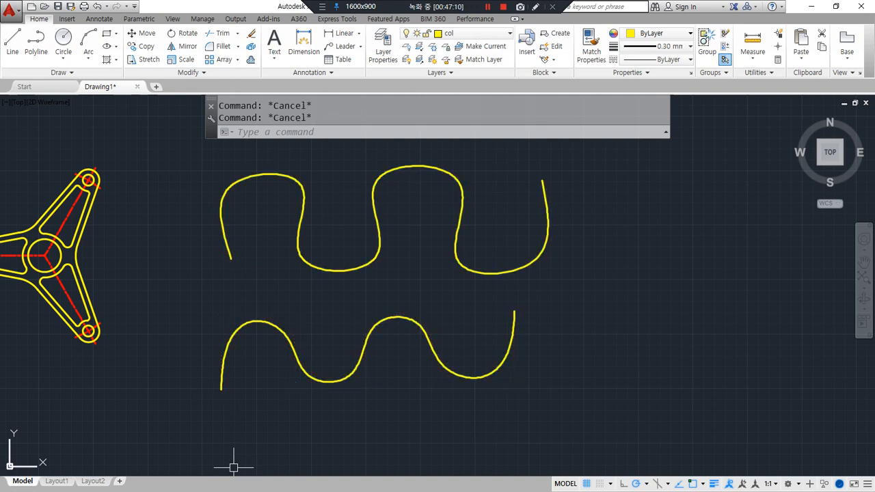
Switch to the Notepad notes and review the listed commands for drawing circles and curves.
{"action": "left_click", "coordinate": [504, 490]}
{"action": "left_click_drag", "start_coordinate": [557, 279], "coordinate": [444, 278]}
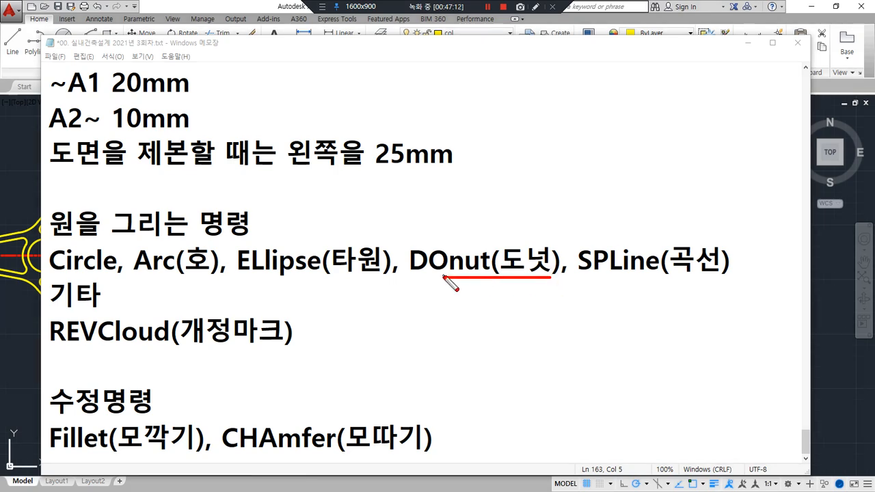
Switch back to AutoCAD and erase both wave splines beside the three-armed part.
{"action": "key", "text": "alt+Tab"}
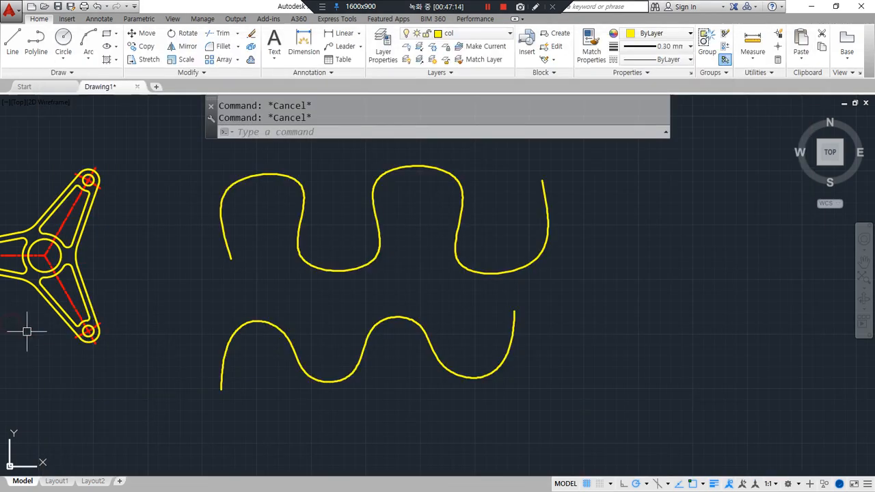
{"action": "left_click_drag", "start_coordinate": [615, 401], "coordinate": [420, 236]}
{"action": "type", "text": "e"}
{"action": "key", "text": "Return"}
Start the Donut command with an inside diameter of 30 and an outside diameter of 50.
{"action": "type", "text": "do"}
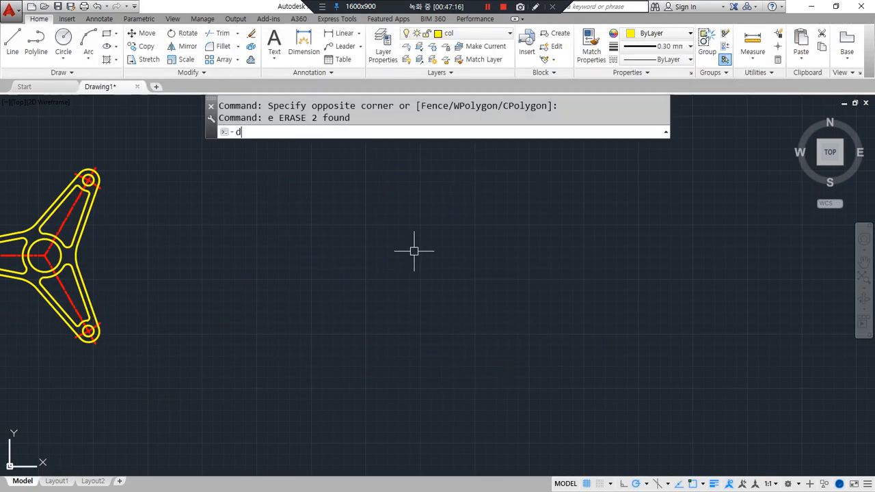
{"action": "key", "text": "Return"}
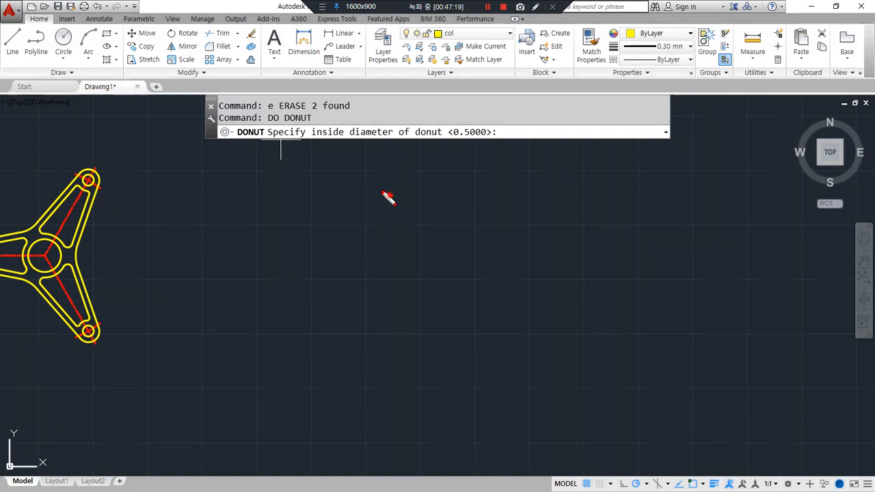
{"action": "mouse_move", "coordinate": [390, 196]}
{"action": "left_mouse_down"}
{"action": "mouse_move", "coordinate": [425, 292]}
{"action": "mouse_move", "coordinate": [374, 192]}
{"action": "left_mouse_up"}
{"action": "left_click_drag", "start_coordinate": [363, 250], "coordinate": [363, 252]}
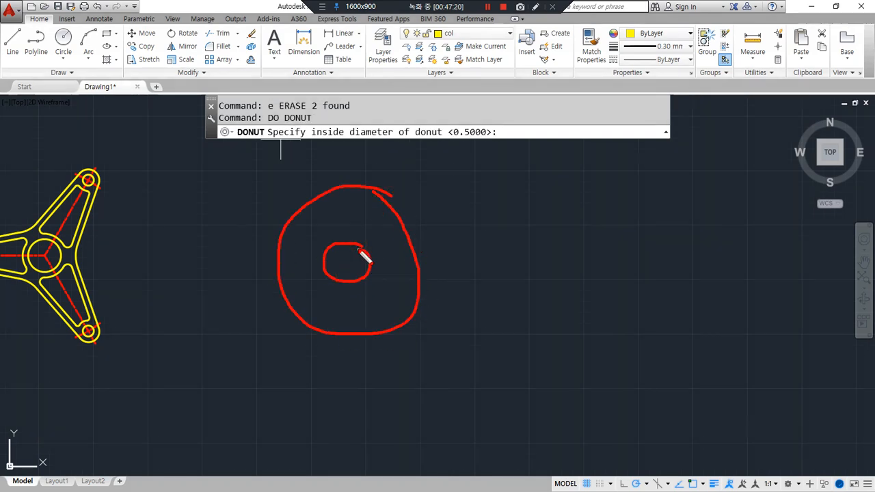
{"action": "left_click_drag", "start_coordinate": [300, 141], "coordinate": [487, 142]}
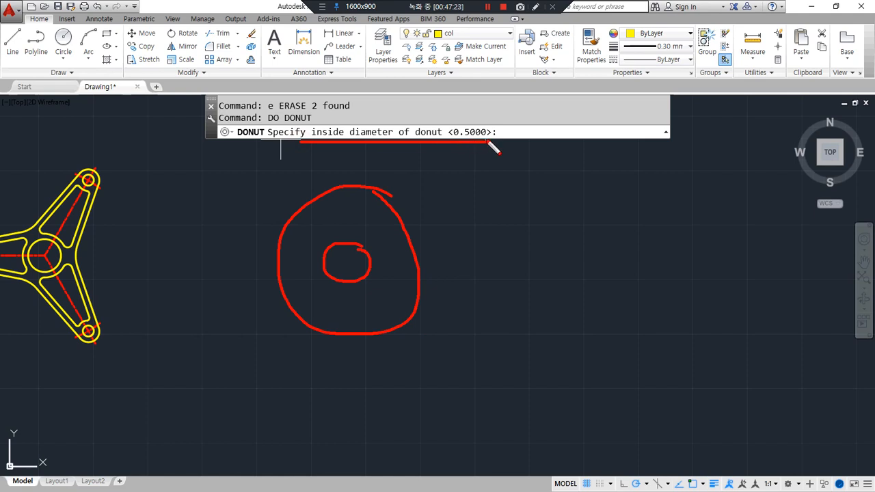
{"action": "mouse_move", "coordinate": [379, 243]}
{"action": "left_mouse_down"}
{"action": "mouse_move", "coordinate": [479, 156]}
{"action": "mouse_move", "coordinate": [495, 171]}
{"action": "left_mouse_up"}
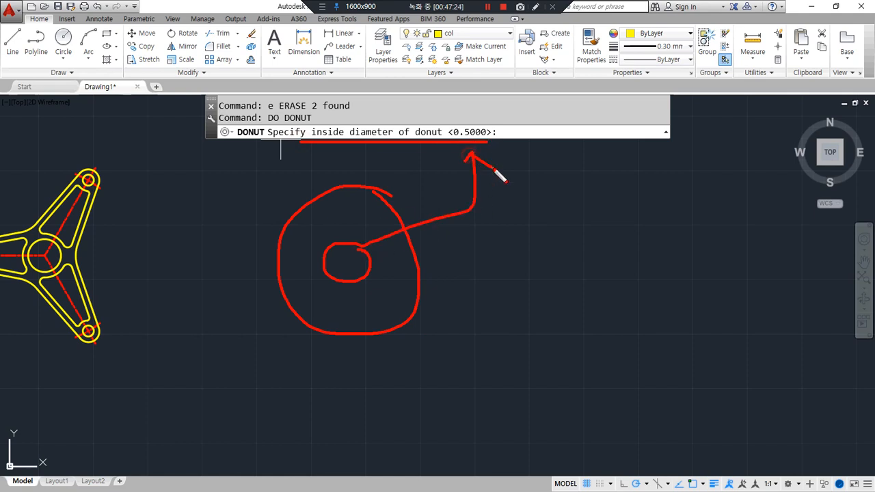
{"action": "key", "text": "Escape"}
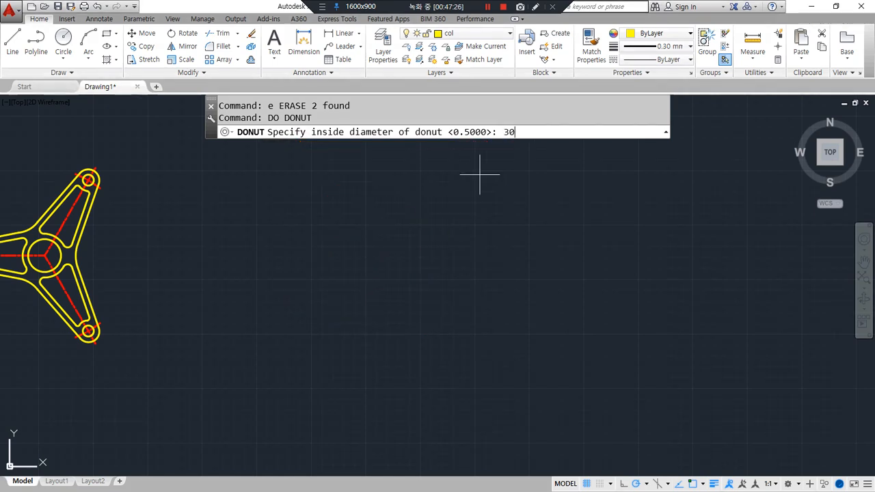
{"action": "key", "text": "Return"}
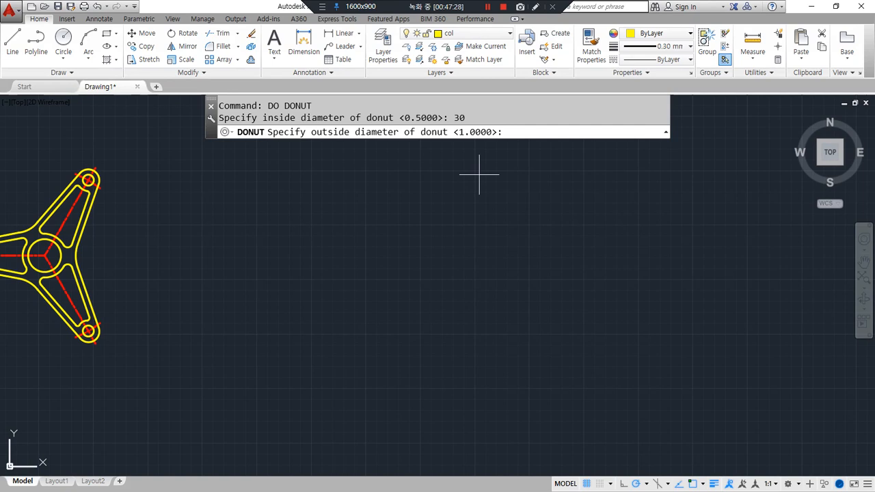
{"action": "type", "text": "50"}
{"action": "key", "text": "Return"}
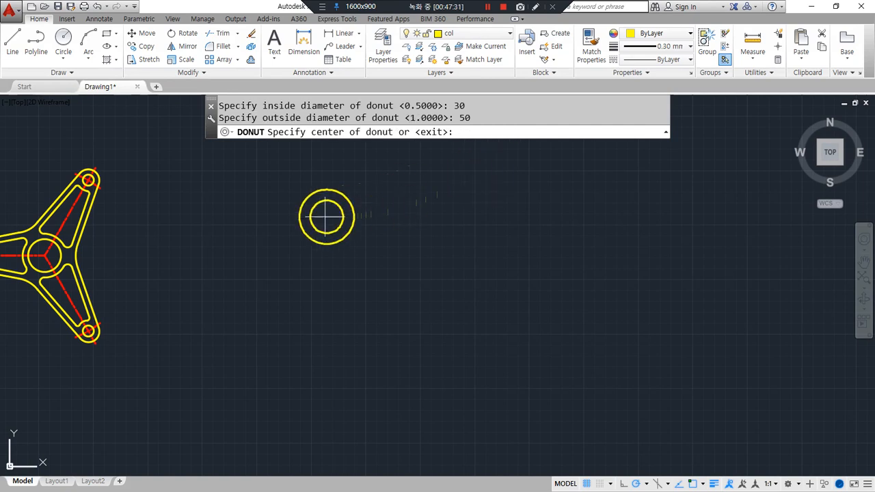
Place five donuts at scattered points in the empty area beside the three-armed part and end the command.
{"action": "left_click", "coordinate": [298, 240]}
{"action": "left_click", "coordinate": [354, 353]}
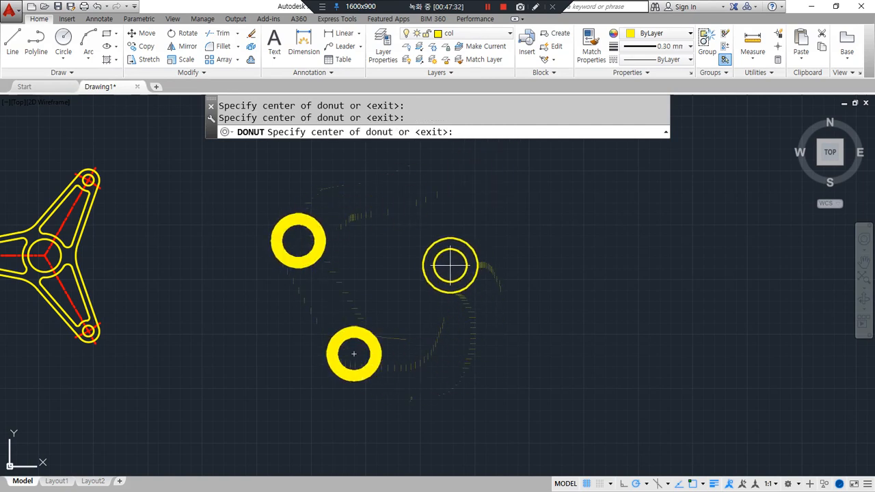
{"action": "left_click", "coordinate": [450, 266]}
{"action": "left_click", "coordinate": [516, 351]}
{"action": "left_click", "coordinate": [551, 265]}
{"action": "key", "text": "Return"}
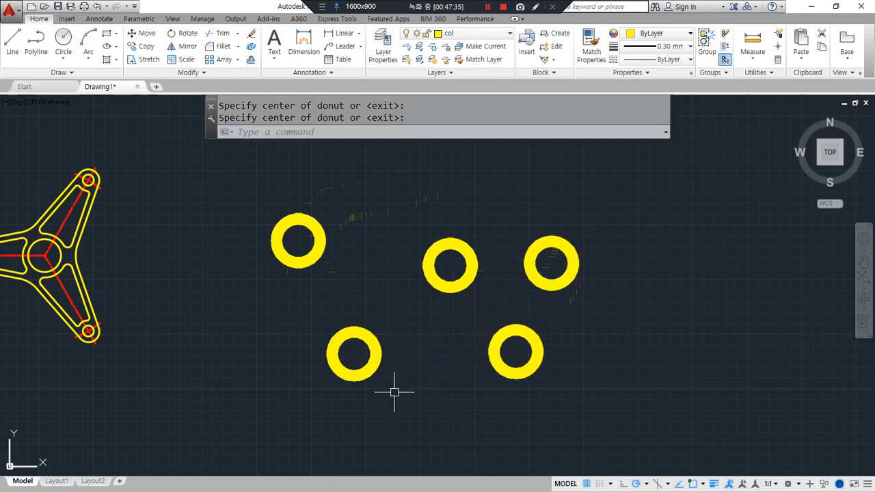
Locate the Donut tool among the additional drawing tools, then dismiss them.
{"action": "left_click", "coordinate": [60, 72]}
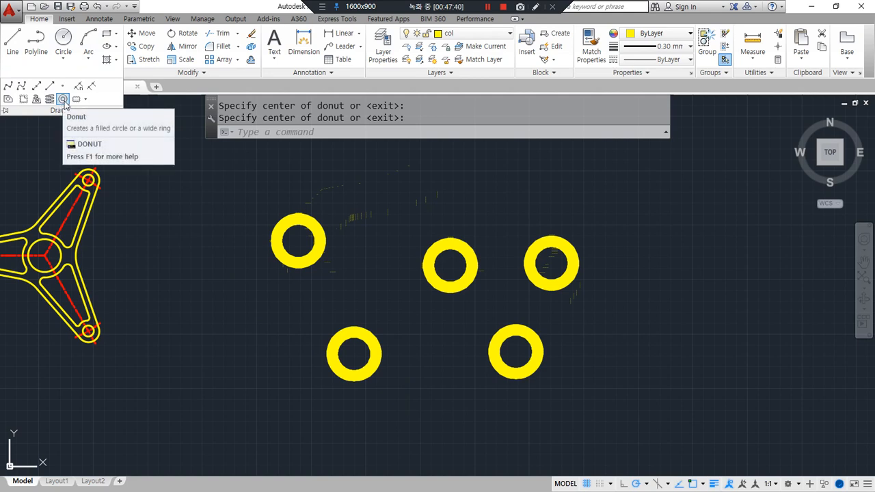
{"action": "key", "text": "Escape"}
{"action": "key", "text": "Escape"}
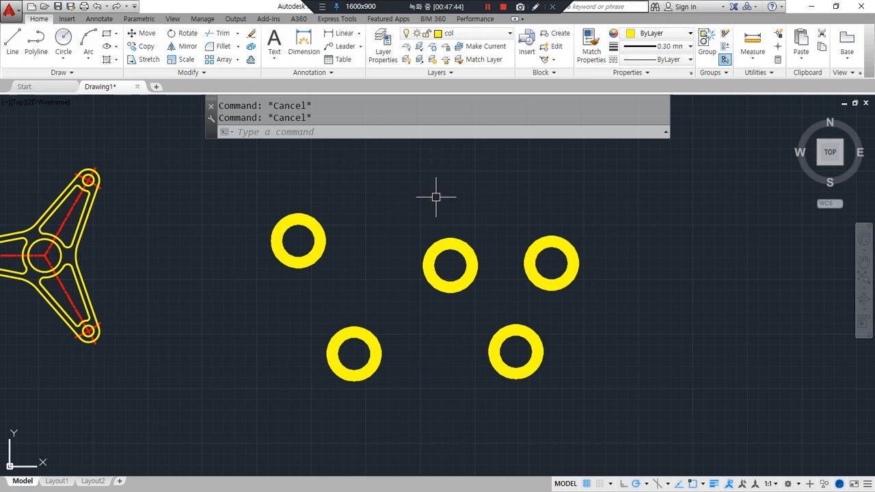
Draw four more donuts around the existing ones, entering 50 as the inside diameter and 30 as the outside diameter.
{"action": "type", "text": "do"}
{"action": "key", "text": "Return"}
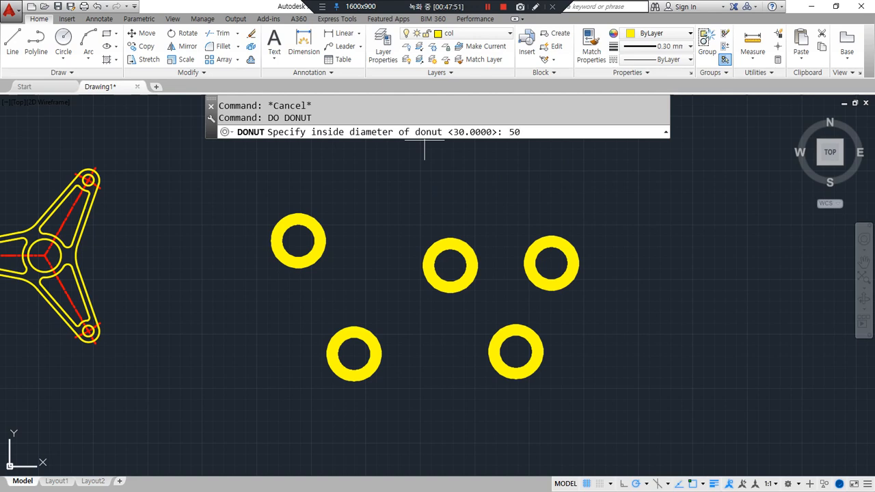
{"action": "key", "text": "Return"}
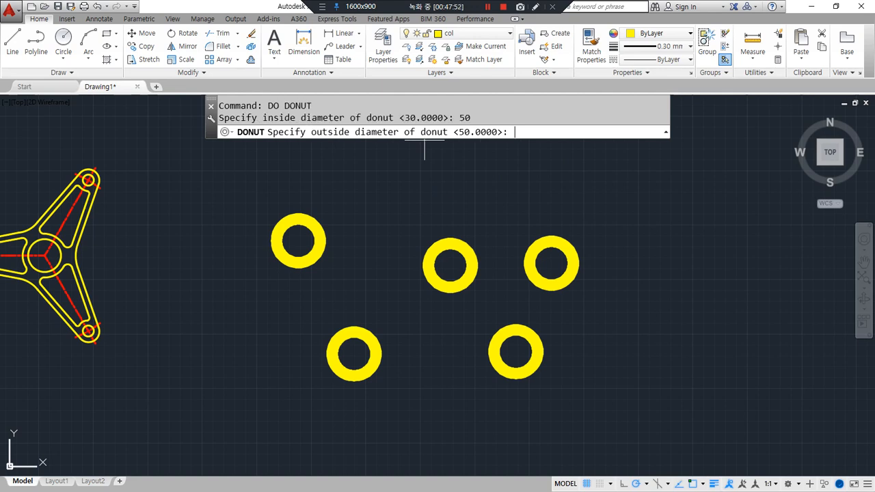
{"action": "type", "text": "30"}
{"action": "key", "text": "Return"}
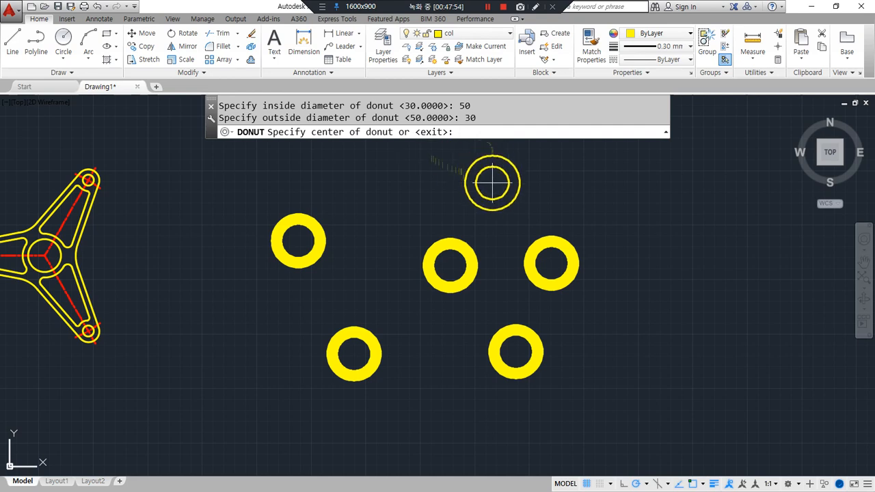
{"action": "left_click", "coordinate": [492, 184]}
{"action": "left_click", "coordinate": [595, 191]}
{"action": "left_click", "coordinate": [649, 259]}
{"action": "left_click", "coordinate": [634, 354]}
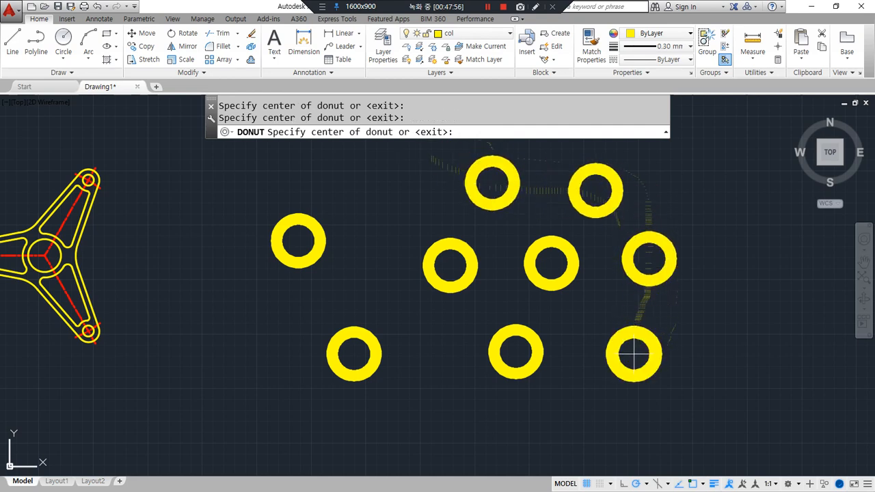
{"action": "key", "text": "Return"}
Erase all the donuts beside the three-armed part.
{"action": "left_click", "coordinate": [694, 405]}
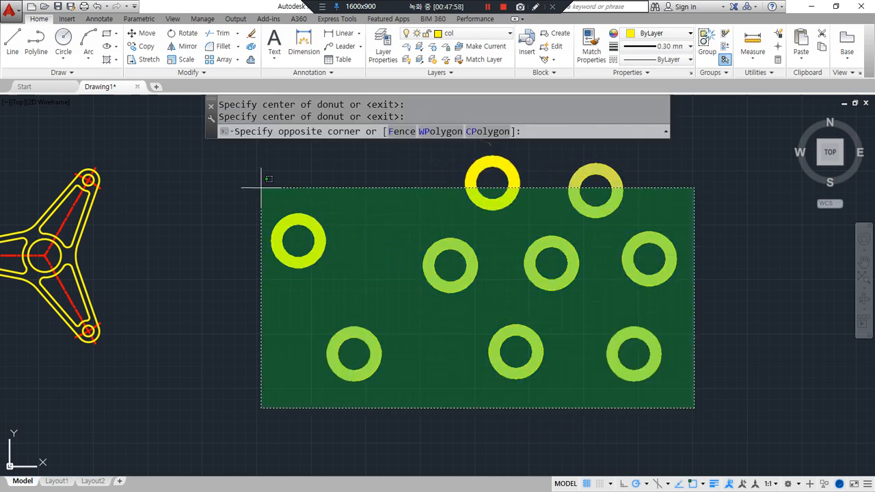
{"action": "left_click", "coordinate": [261, 187]}
{"action": "type", "text": "e"}
{"action": "key", "text": "Return"}
Draw five solid filled donuts with an inside diameter of 0 and an outside diameter of 50 beside the three-armed part.
{"action": "type", "text": "do"}
{"action": "key", "text": "Return"}
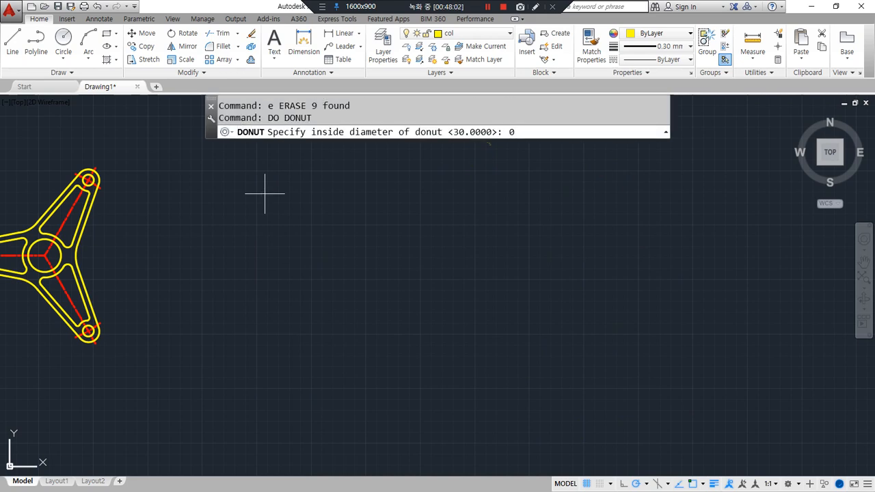
{"action": "type", "text": "0"}
{"action": "key", "text": "Return"}
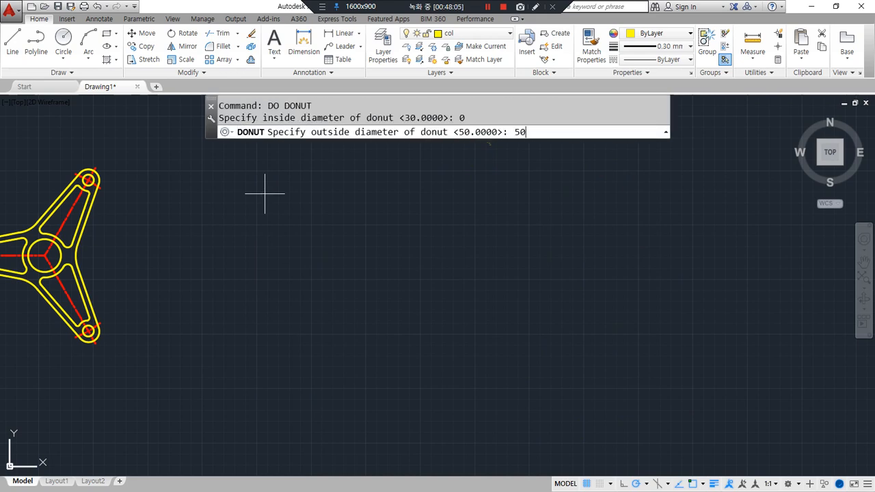
{"action": "type", "text": "50"}
{"action": "key", "text": "Return"}
{"action": "left_click", "coordinate": [250, 198]}
{"action": "left_click", "coordinate": [389, 214]}
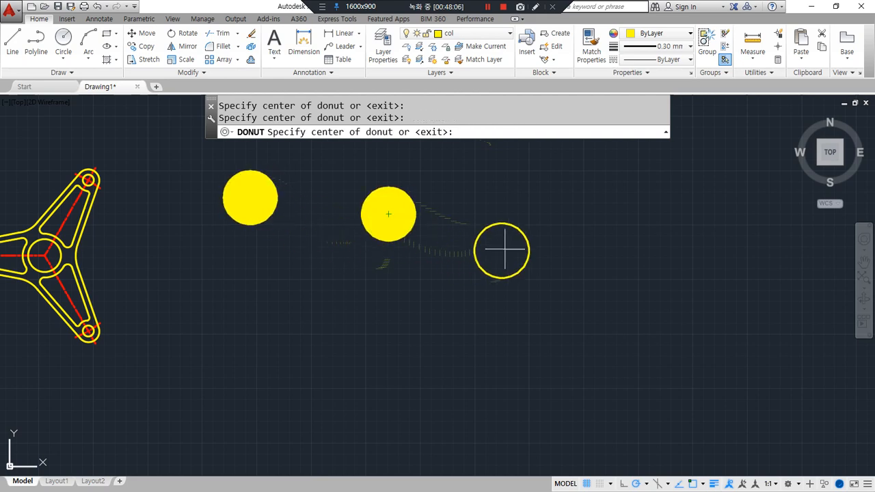
{"action": "left_click", "coordinate": [522, 222]}
{"action": "left_click", "coordinate": [634, 300]}
{"action": "left_click", "coordinate": [482, 384]}
{"action": "key", "text": "Return"}
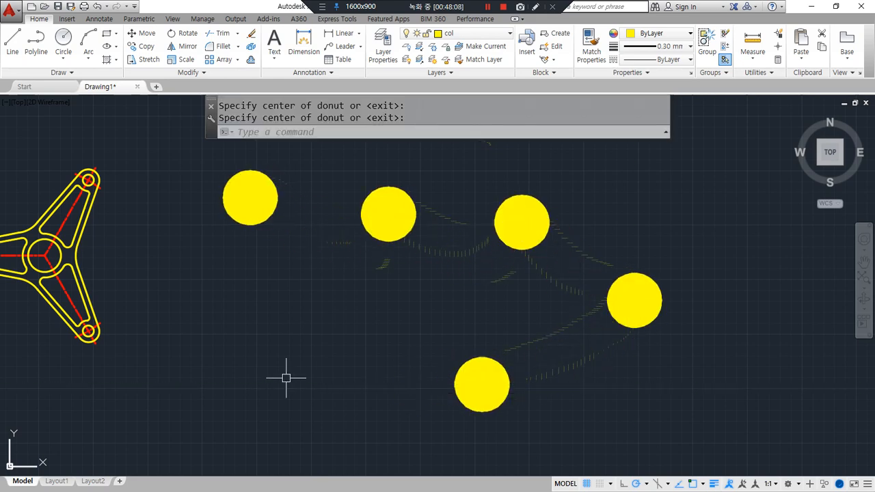
Draw five unfilled donuts among the solid ones, with both the inside and outside diameters set to 50.
{"action": "type", "text": "do"}
{"action": "key", "text": "Return"}
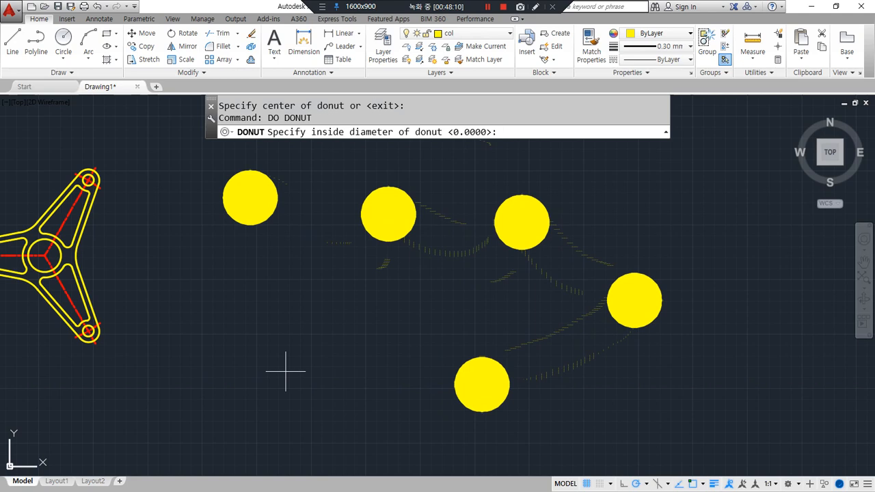
{"action": "key", "text": "Return"}
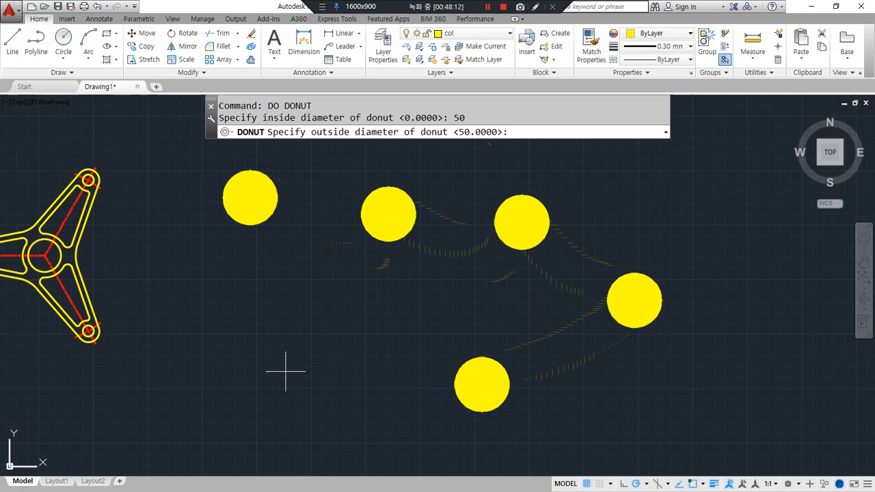
{"action": "type", "text": "50"}
{"action": "key", "text": "Return"}
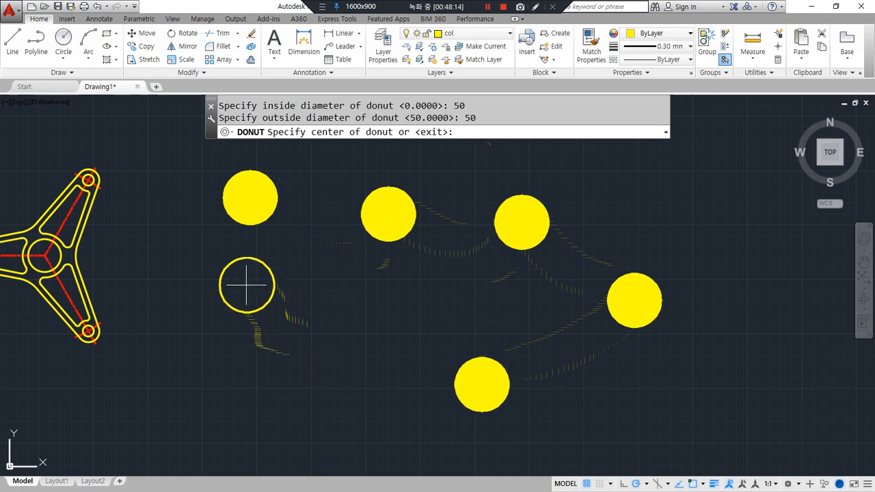
{"action": "left_click", "coordinate": [246, 284]}
{"action": "left_click", "coordinate": [348, 313]}
{"action": "left_click", "coordinate": [241, 400]}
{"action": "left_click", "coordinate": [367, 413]}
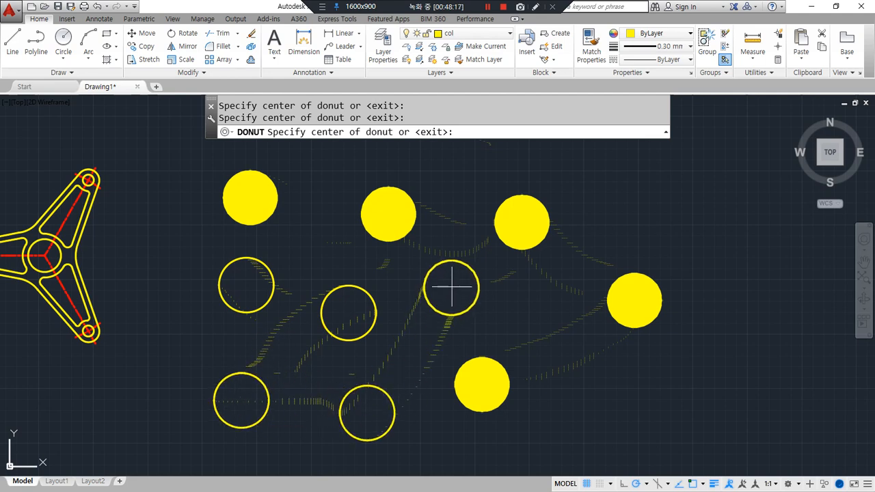
{"action": "left_click", "coordinate": [454, 283]}
{"action": "key", "text": "Return"}
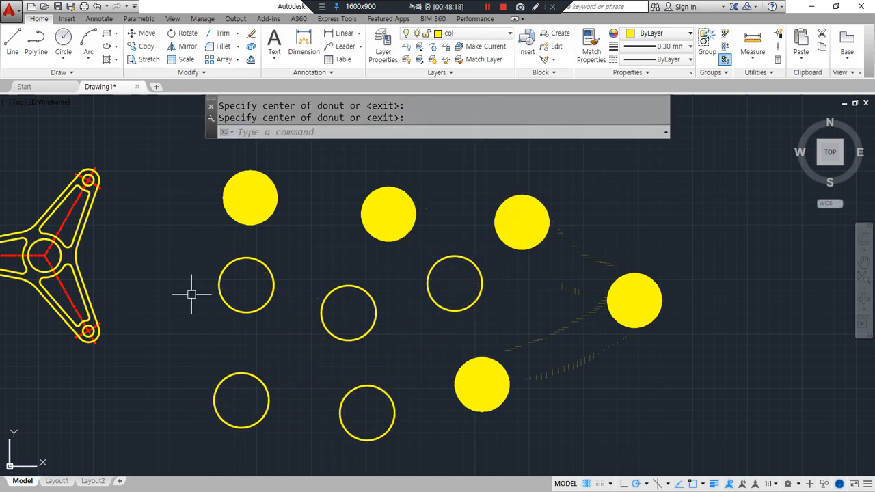
Zoom to show the whole drawing using the All option.
{"action": "type", "text": "z"}
{"action": "key", "text": "Return"}
{"action": "type", "text": "a"}
{"action": "key", "text": "Return"}
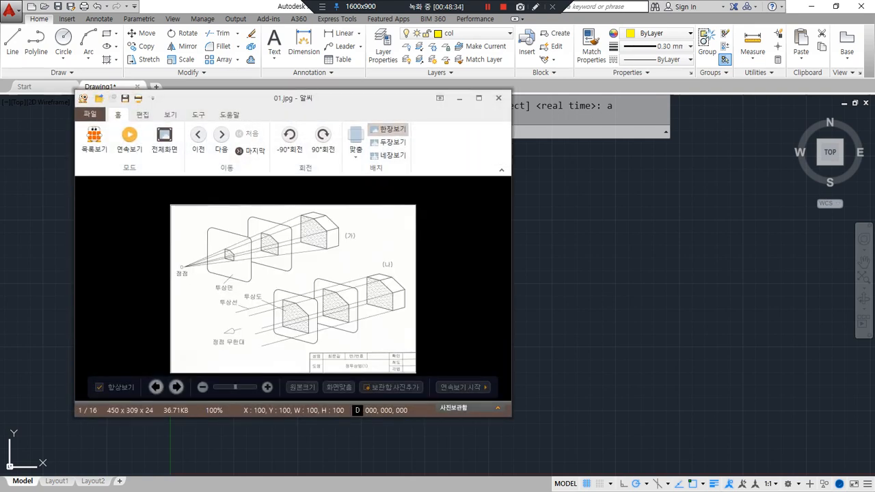
Maximize the image viewer showing 01.jpg and enlarge the projection diagram to 200%.
{"action": "left_click", "coordinate": [478, 99]}
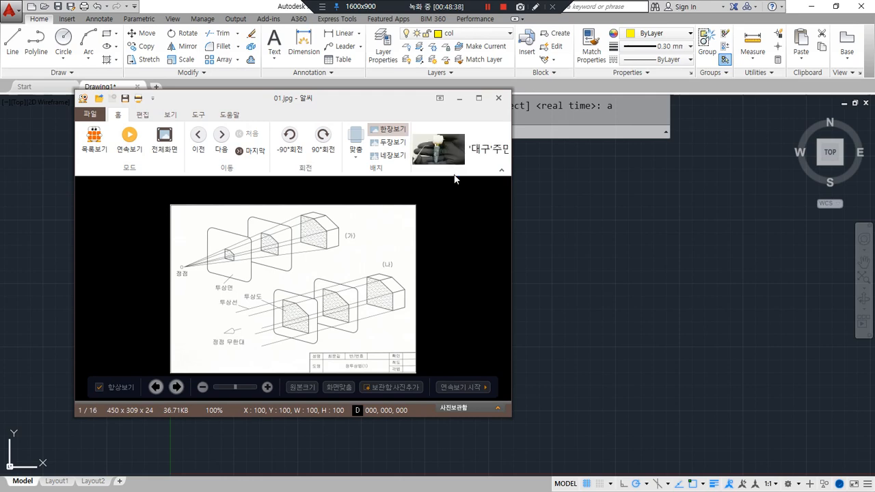
{"action": "left_click", "coordinate": [484, 99]}
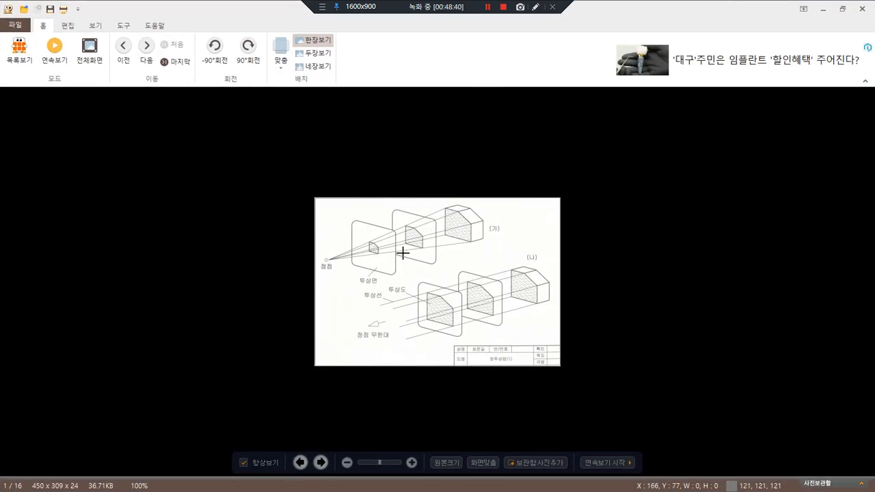
{"action": "scroll", "coordinate": [437, 262], "scroll_direction": "up", "scroll_amount": 2}
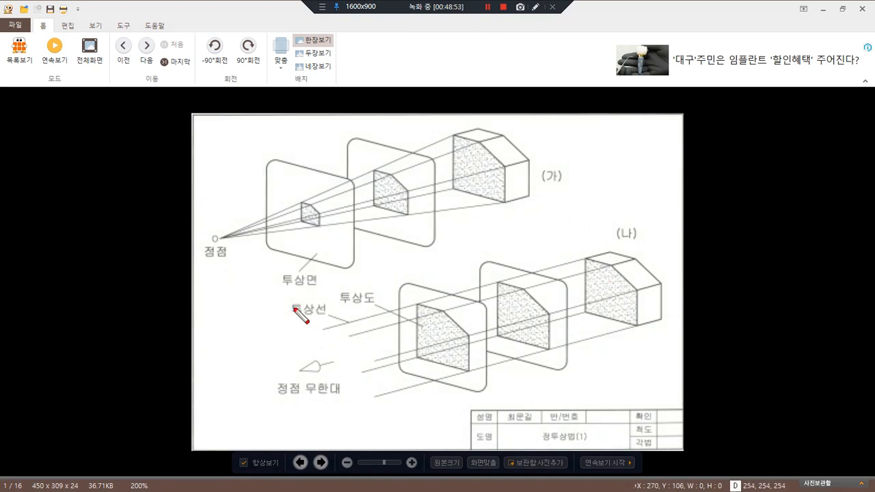
{"action": "mouse_move", "coordinate": [310, 156]}
{"action": "left_mouse_down"}
{"action": "mouse_move", "coordinate": [330, 146]}
{"action": "mouse_move", "coordinate": [342, 165]}
{"action": "left_mouse_up"}
{"action": "mouse_move", "coordinate": [296, 183]}
{"action": "left_mouse_down"}
{"action": "mouse_move", "coordinate": [370, 166]}
{"action": "mouse_move", "coordinate": [342, 203]}
{"action": "left_mouse_up"}
{"action": "left_click_drag", "start_coordinate": [388, 154], "coordinate": [368, 181]}
{"action": "left_click_drag", "start_coordinate": [378, 168], "coordinate": [397, 188]}
{"action": "left_click_drag", "start_coordinate": [413, 146], "coordinate": [416, 203]}
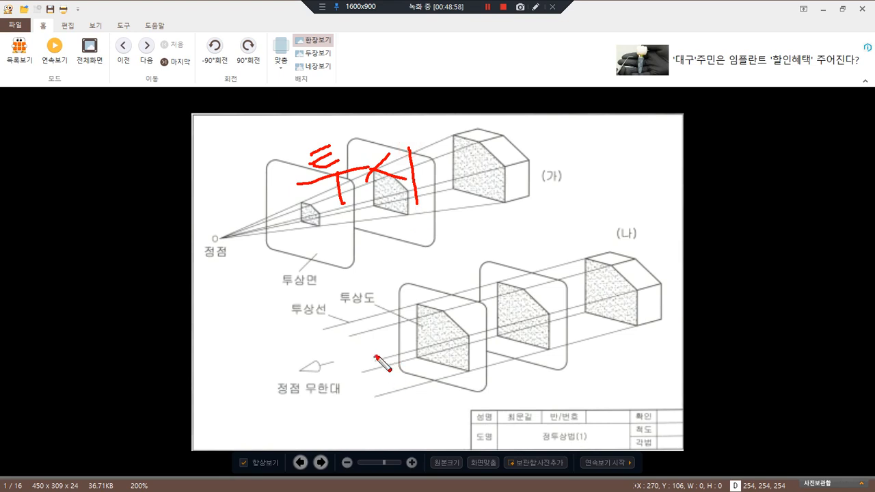
{"action": "left_click_drag", "start_coordinate": [375, 357], "coordinate": [400, 338]}
{"action": "mouse_move", "coordinate": [384, 364]}
{"action": "left_mouse_down"}
{"action": "mouse_move", "coordinate": [405, 352]}
{"action": "mouse_move", "coordinate": [417, 378]}
{"action": "mouse_move", "coordinate": [441, 379]}
{"action": "mouse_move", "coordinate": [414, 409]}
{"action": "left_mouse_up"}
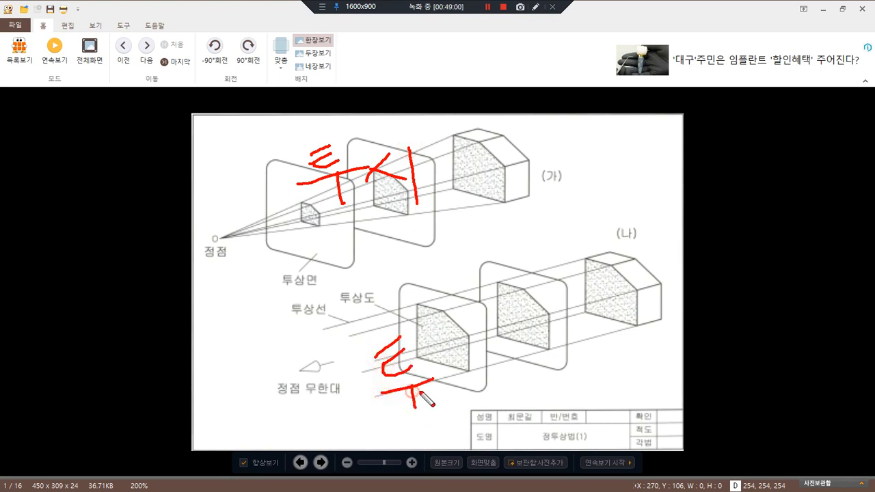
{"action": "mouse_move", "coordinate": [450, 337]}
{"action": "left_mouse_down"}
{"action": "mouse_move", "coordinate": [442, 363]}
{"action": "mouse_move", "coordinate": [458, 369]}
{"action": "left_mouse_up"}
{"action": "left_click_drag", "start_coordinate": [463, 326], "coordinate": [464, 370]}
{"action": "left_click_drag", "start_coordinate": [465, 350], "coordinate": [486, 344]}
{"action": "mouse_move", "coordinate": [465, 383]}
{"action": "left_mouse_down"}
{"action": "mouse_move", "coordinate": [479, 389]}
{"action": "mouse_move", "coordinate": [466, 385]}
{"action": "left_mouse_up"}
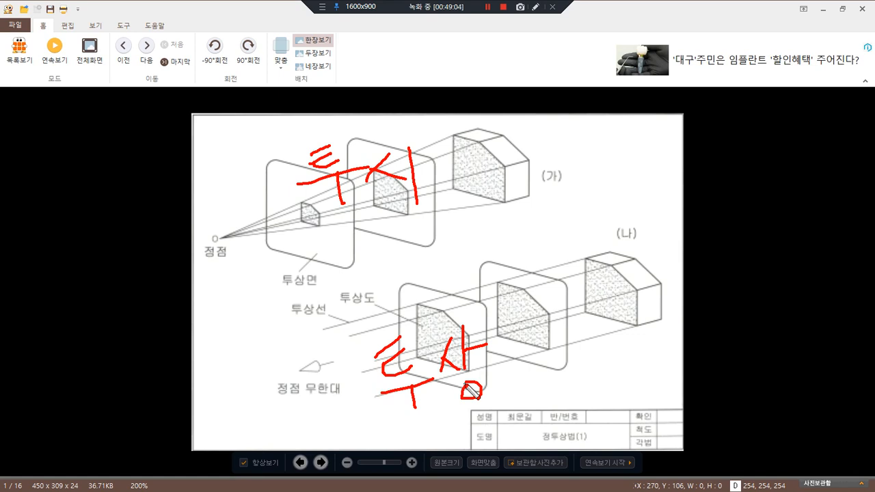
{"action": "mouse_move", "coordinate": [401, 224]}
{"action": "left_mouse_down"}
{"action": "mouse_move", "coordinate": [450, 216]}
{"action": "mouse_move", "coordinate": [409, 233]}
{"action": "left_mouse_up"}
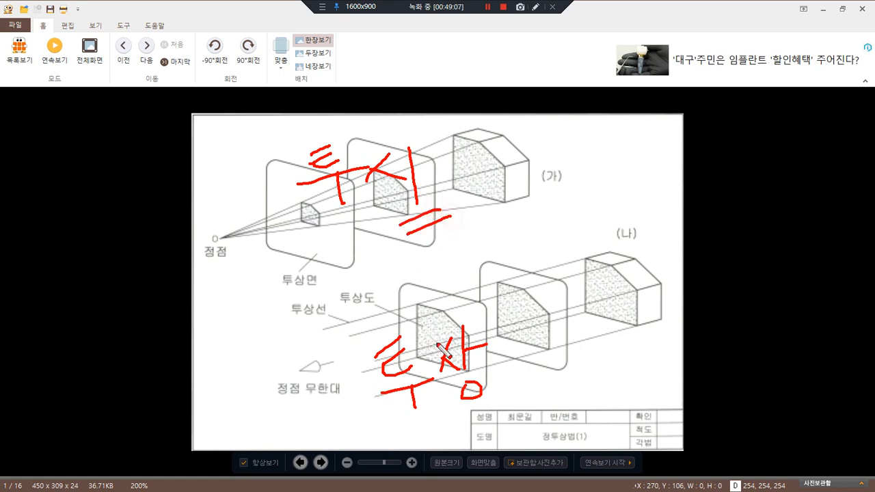
Underline the second handwritten word, clear all pen marks, and sketch an eye looking from the vertex (정점) of diagram (가).
{"action": "left_click_drag", "start_coordinate": [505, 405], "coordinate": [481, 425]}
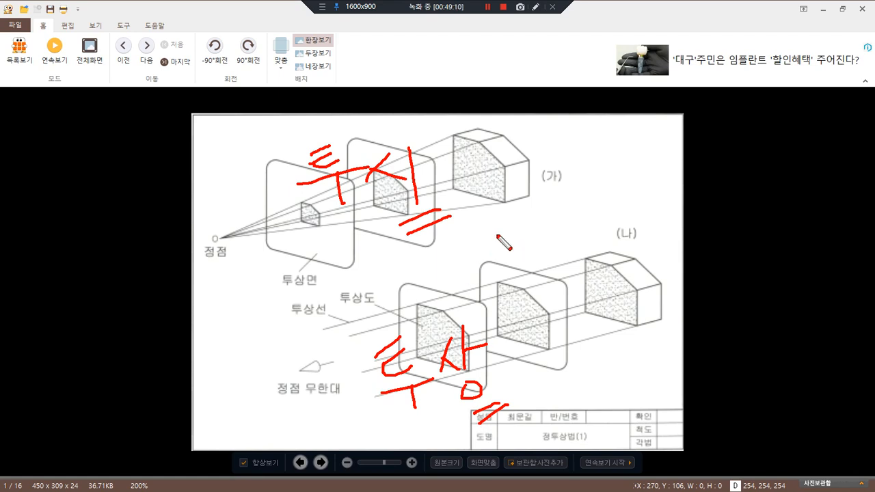
{"action": "key", "text": "Delete"}
{"action": "mouse_move", "coordinate": [234, 214]}
{"action": "left_mouse_down"}
{"action": "mouse_move", "coordinate": [173, 254]}
{"action": "mouse_move", "coordinate": [242, 287]}
{"action": "left_mouse_up"}
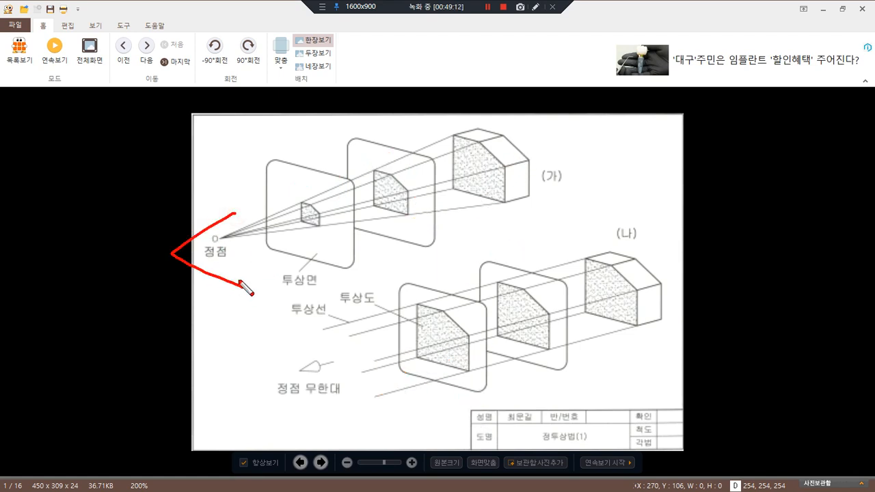
{"action": "left_click_drag", "start_coordinate": [206, 234], "coordinate": [208, 273]}
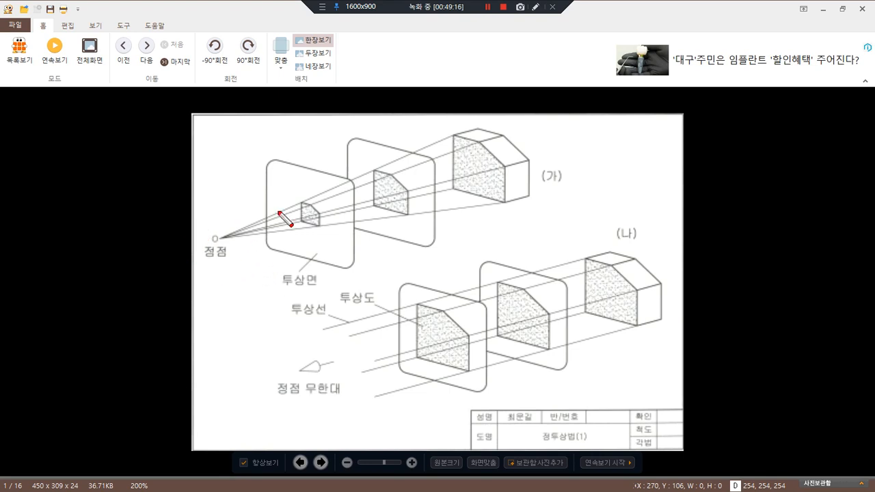
Circle the small projected figure and a corner of the solid twice each in diagram (가), and clear the marks.
{"action": "mouse_move", "coordinate": [300, 190]}
{"action": "left_mouse_down"}
{"action": "mouse_move", "coordinate": [344, 214]}
{"action": "mouse_move", "coordinate": [298, 192]}
{"action": "left_mouse_up"}
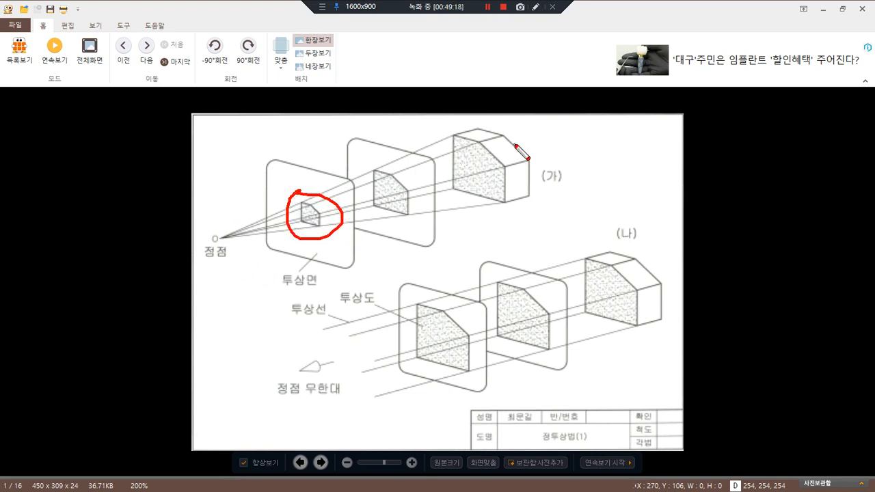
{"action": "mouse_move", "coordinate": [514, 144]}
{"action": "left_mouse_down"}
{"action": "mouse_move", "coordinate": [540, 174]}
{"action": "mouse_move", "coordinate": [520, 152]}
{"action": "left_mouse_up"}
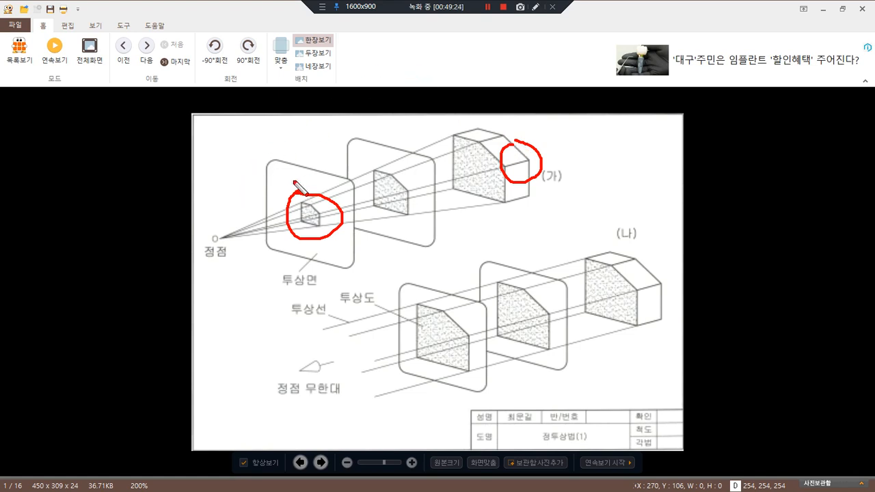
{"action": "mouse_move", "coordinate": [303, 152]}
{"action": "left_mouse_down"}
{"action": "mouse_move", "coordinate": [288, 226]}
{"action": "mouse_move", "coordinate": [312, 159]}
{"action": "left_mouse_up"}
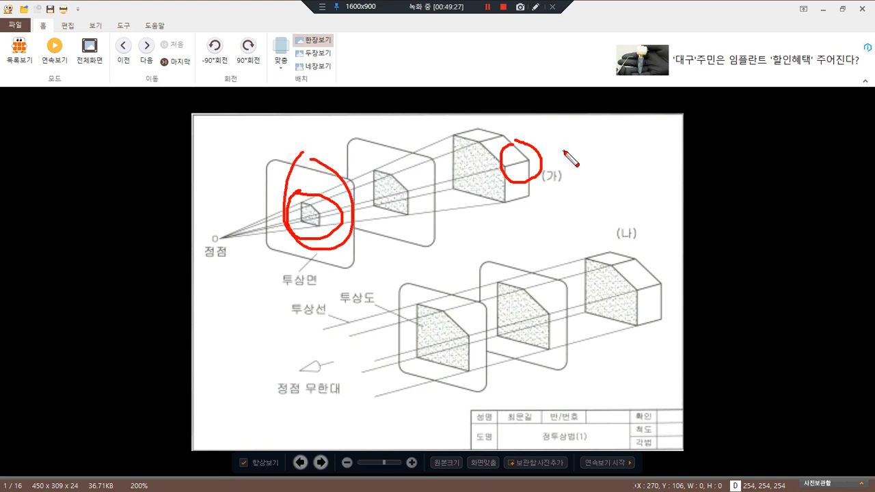
{"action": "mouse_move", "coordinate": [530, 162]}
{"action": "left_mouse_down"}
{"action": "mouse_move", "coordinate": [519, 180]}
{"action": "mouse_move", "coordinate": [539, 159]}
{"action": "mouse_move", "coordinate": [505, 156]}
{"action": "left_mouse_up"}
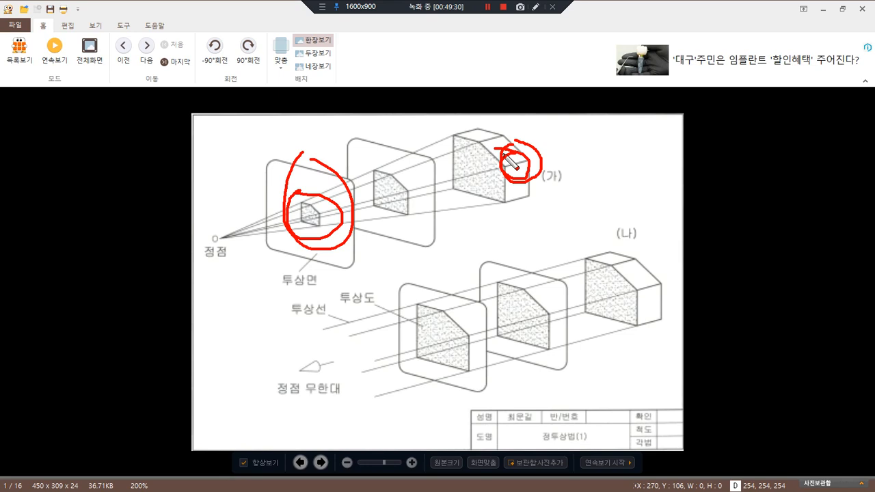
{"action": "key", "text": "Delete"}
Circle the solid's shaded face, the vertex and the figures on both projection planes in diagram (가).
{"action": "mouse_move", "coordinate": [492, 191]}
{"action": "left_mouse_down"}
{"action": "mouse_move", "coordinate": [466, 166]}
{"action": "mouse_move", "coordinate": [501, 180]}
{"action": "mouse_move", "coordinate": [504, 191]}
{"action": "mouse_move", "coordinate": [478, 143]}
{"action": "mouse_move", "coordinate": [493, 199]}
{"action": "mouse_move", "coordinate": [482, 141]}
{"action": "left_mouse_up"}
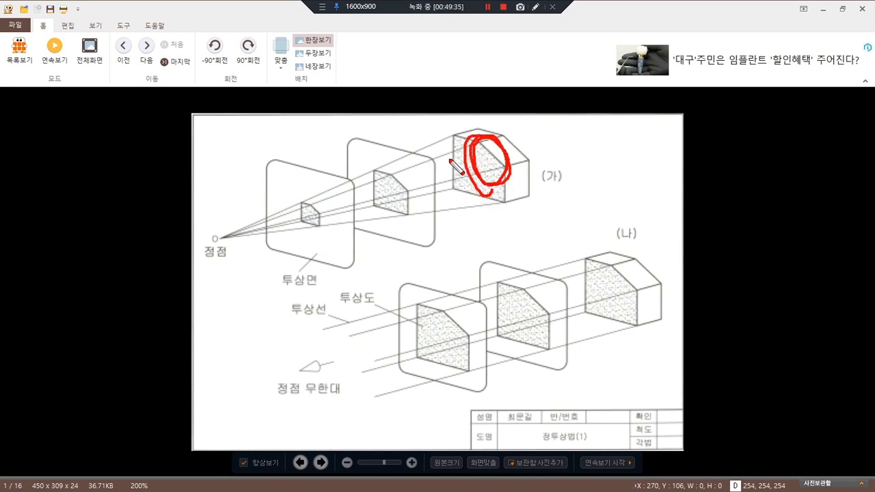
{"action": "left_click_drag", "start_coordinate": [215, 243], "coordinate": [230, 238]}
{"action": "mouse_move", "coordinate": [393, 210]}
{"action": "left_mouse_down"}
{"action": "mouse_move", "coordinate": [366, 198]}
{"action": "mouse_move", "coordinate": [400, 218]}
{"action": "left_mouse_up"}
{"action": "mouse_move", "coordinate": [313, 207]}
{"action": "left_mouse_down"}
{"action": "mouse_move", "coordinate": [299, 217]}
{"action": "mouse_move", "coordinate": [316, 227]}
{"action": "left_mouse_up"}
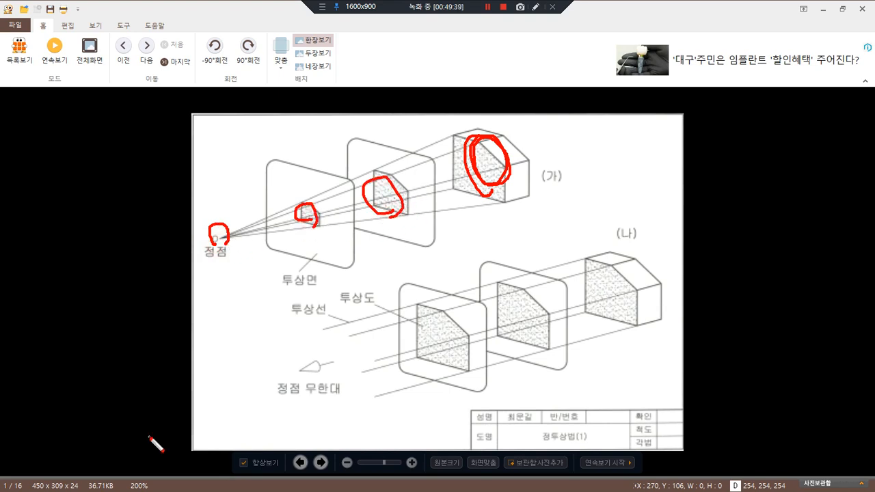
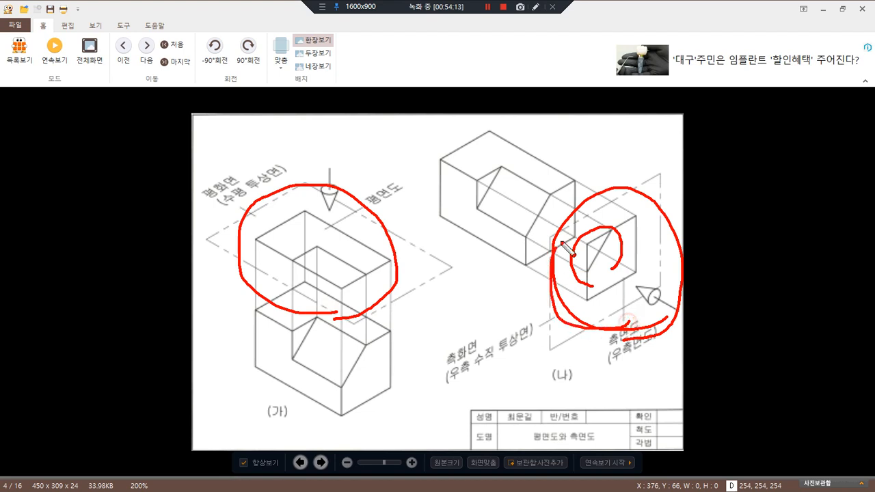
Clear the pen marks and show the incorrect projection sheet (잘못된 투상도), image 5 of 16, enlarged to 200%.
{"action": "key", "text": "Escape"}
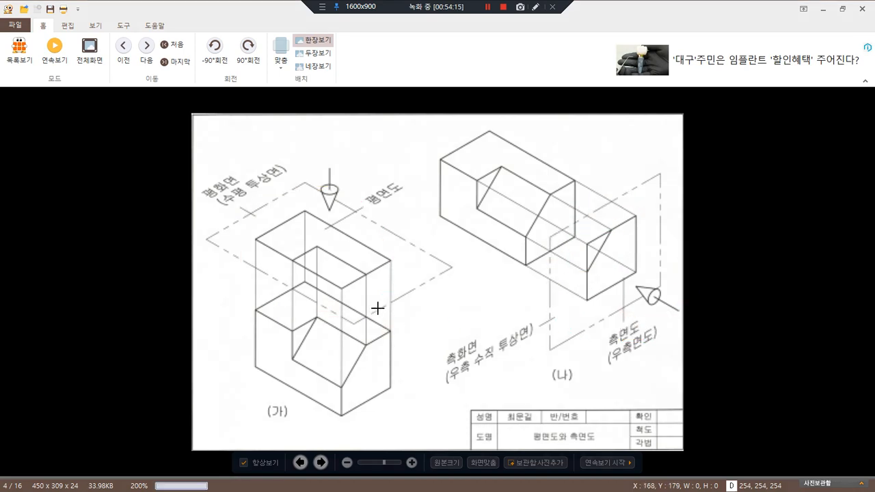
{"action": "scroll", "coordinate": [378, 309], "scroll_direction": "down", "scroll_amount": 1}
{"action": "scroll", "coordinate": [378, 308], "scroll_direction": "up", "scroll_amount": 2, "text": "ctrl"}
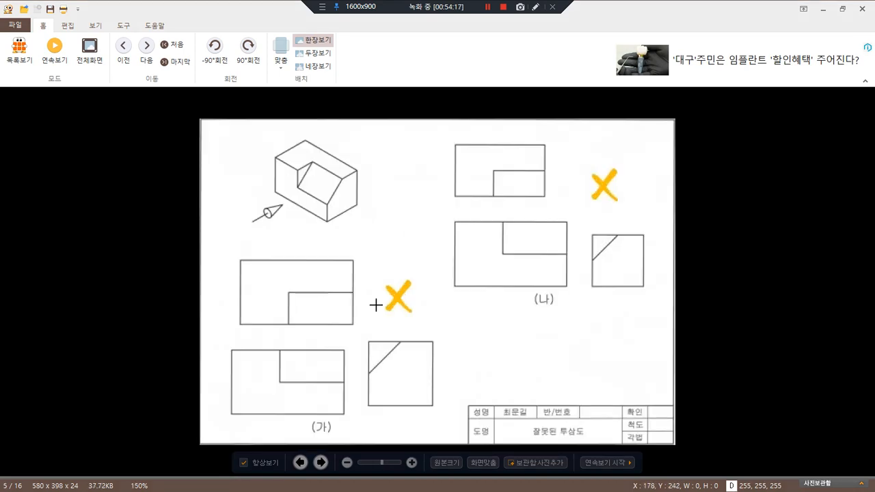
Draw red alignment lines from the front view's edges toward the top and side views in example (가), and clear them.
{"action": "key", "text": "ctrl+alt+d"}
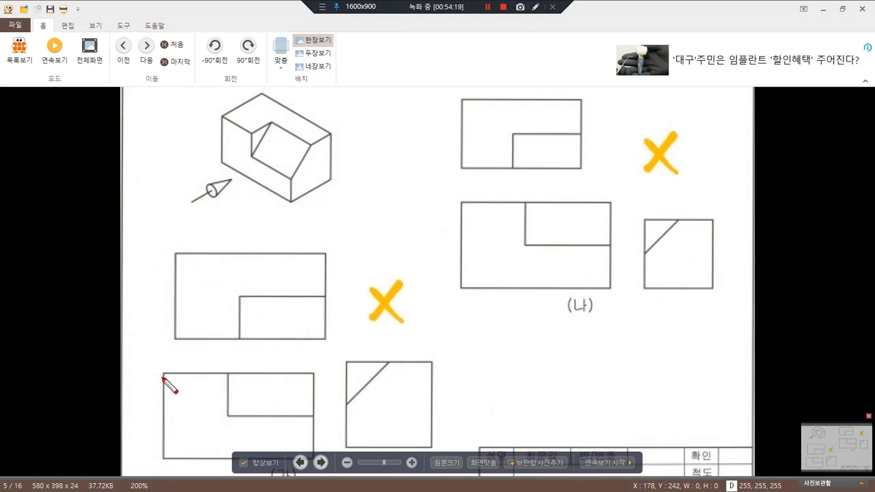
{"action": "left_click_drag", "start_coordinate": [165, 380], "coordinate": [165, 233]}
{"action": "left_click_drag", "start_coordinate": [313, 378], "coordinate": [314, 223]}
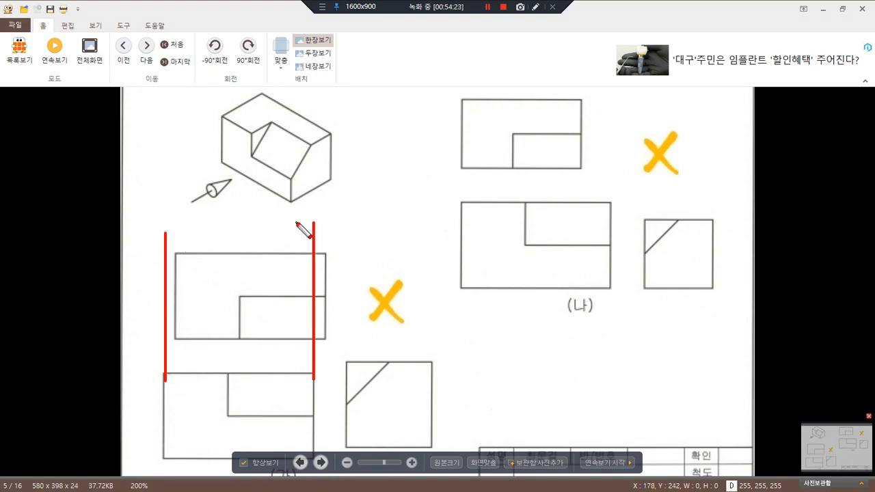
{"action": "left_click_drag", "start_coordinate": [313, 373], "coordinate": [458, 372]}
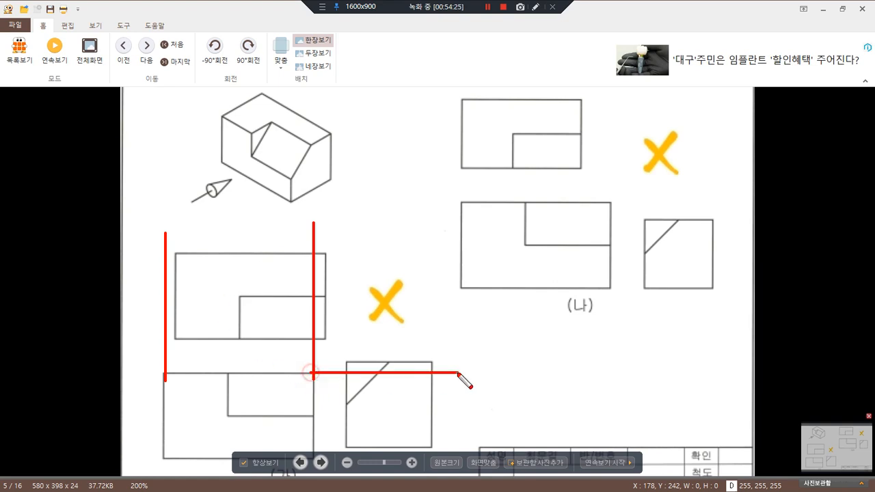
{"action": "left_click_drag", "start_coordinate": [192, 460], "coordinate": [503, 459]}
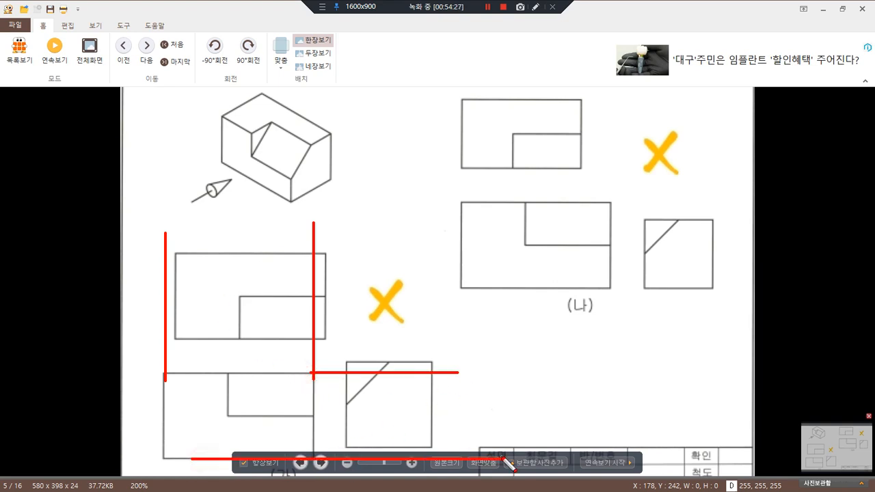
{"action": "key", "text": "Delete"}
Draw red alignment lines from the front view's edges toward the top and side views in example (나), and clear them.
{"action": "left_click_drag", "start_coordinate": [460, 212], "coordinate": [461, 112]}
{"action": "left_click_drag", "start_coordinate": [611, 218], "coordinate": [611, 138]}
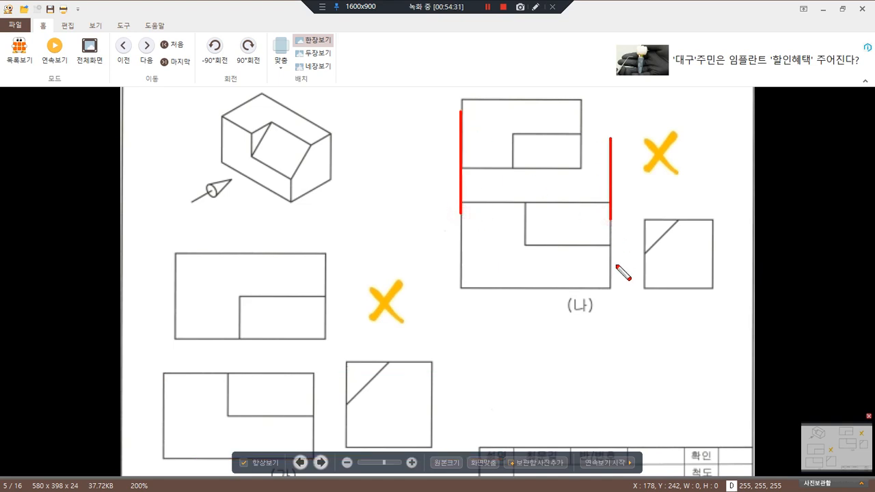
{"action": "left_click_drag", "start_coordinate": [606, 287], "coordinate": [716, 287]}
{"action": "left_click_drag", "start_coordinate": [601, 202], "coordinate": [685, 202]}
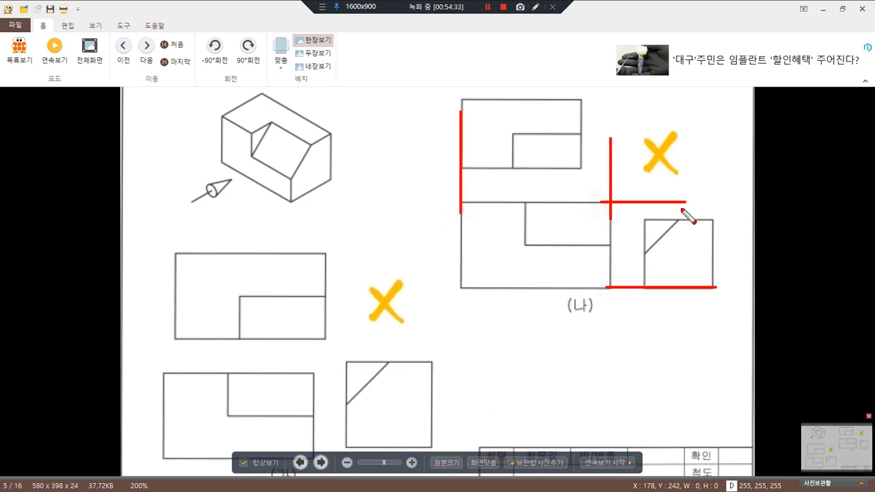
{"action": "key", "text": "Escape"}
Advance to the shaded block image, number 8 of 16, and enlarge it to 200%.
{"action": "scroll", "coordinate": [585, 196], "scroll_direction": "down", "scroll_amount": 1}
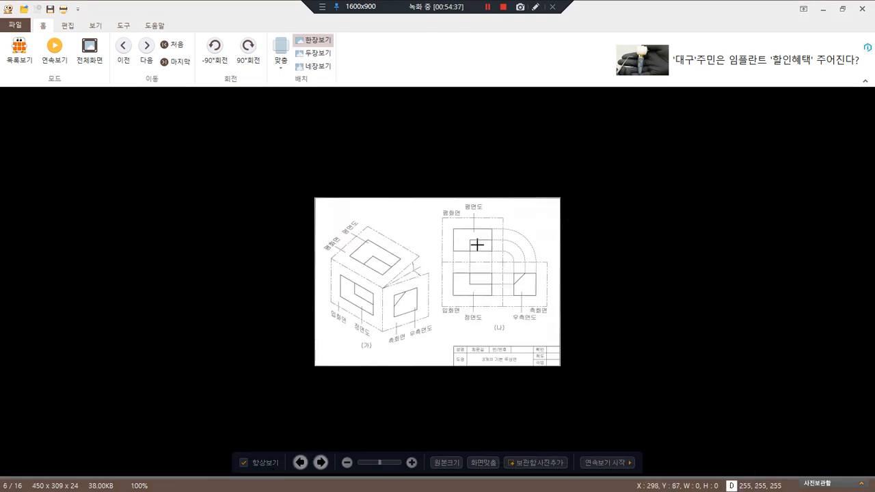
{"action": "scroll", "coordinate": [487, 314], "scroll_direction": "down", "scroll_amount": 2}
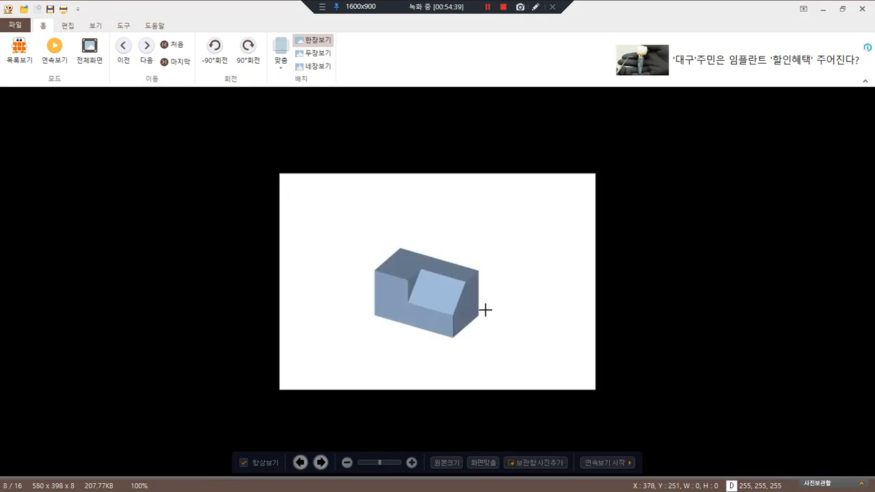
{"action": "scroll", "coordinate": [482, 318], "scroll_direction": "up", "scroll_amount": 2, "text": "ctrl"}
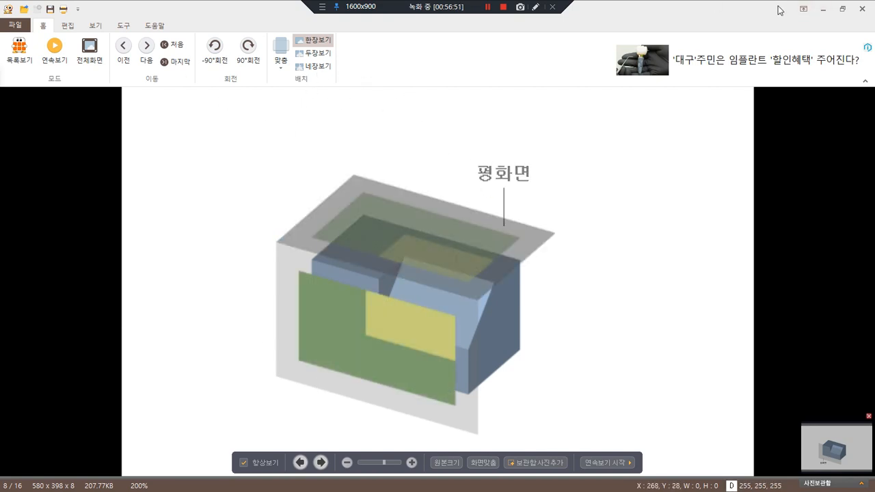
Close the image viewer to return to AutoCAD and set the polar tracking increment to 45 degrees.
{"action": "left_click", "coordinate": [862, 9]}
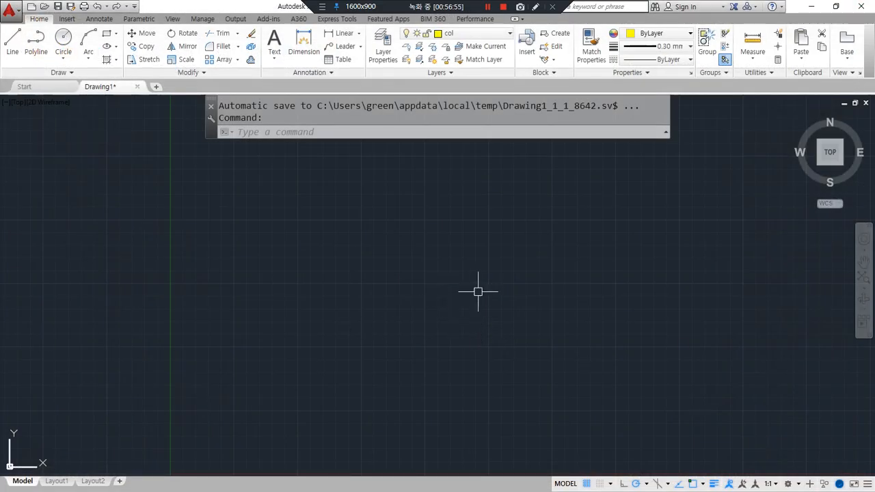
{"action": "left_click", "coordinate": [647, 484]}
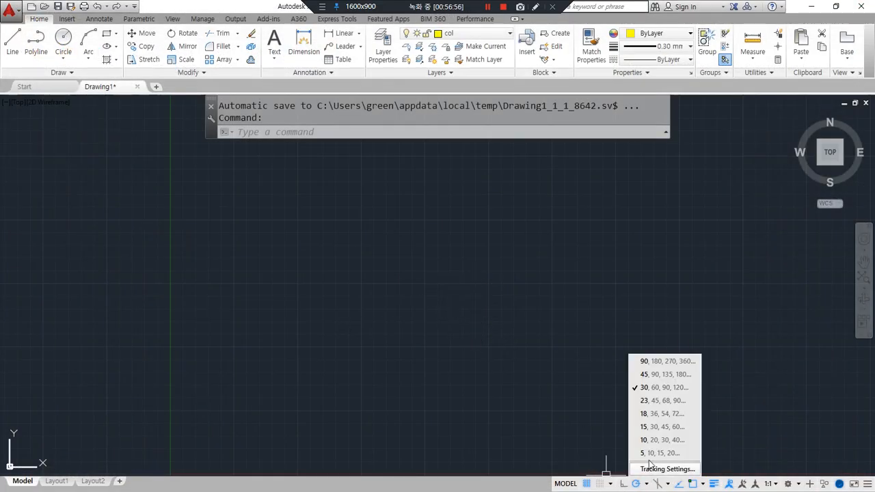
{"action": "left_click", "coordinate": [668, 380]}
{"action": "left_click", "coordinate": [424, 353]}
{"action": "left_click", "coordinate": [333, 430]}
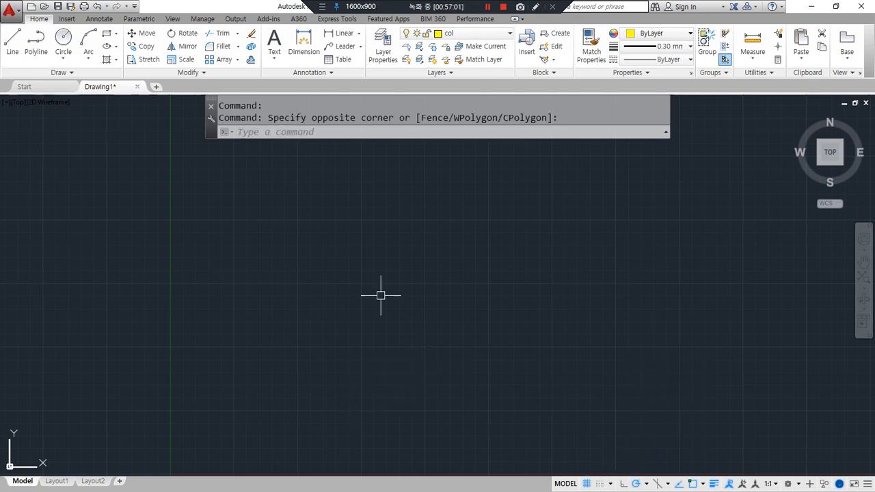
Draw horizontal, vertical and 45-degree diagonal construction lines through one common point.
{"action": "type", "text": "xl"}
{"action": "key", "text": "Return"}
{"action": "left_click", "coordinate": [363, 276]}
{"action": "left_click", "coordinate": [463, 276]}
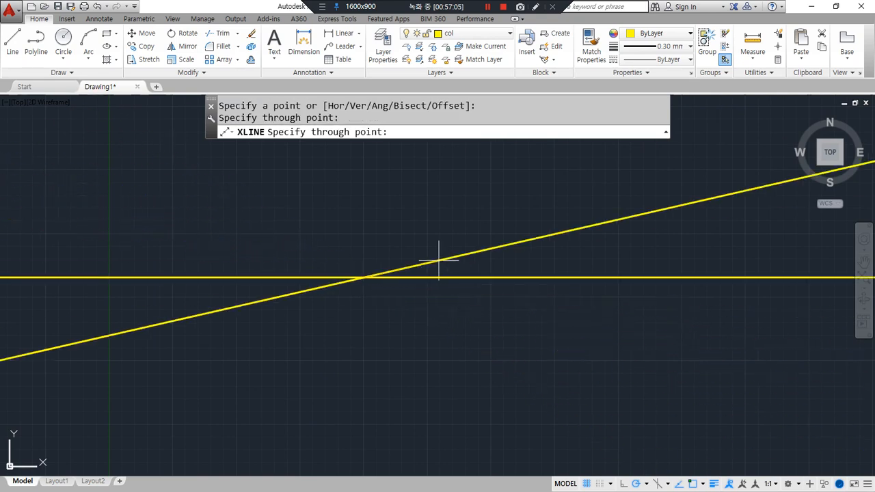
{"action": "left_click", "coordinate": [364, 243]}
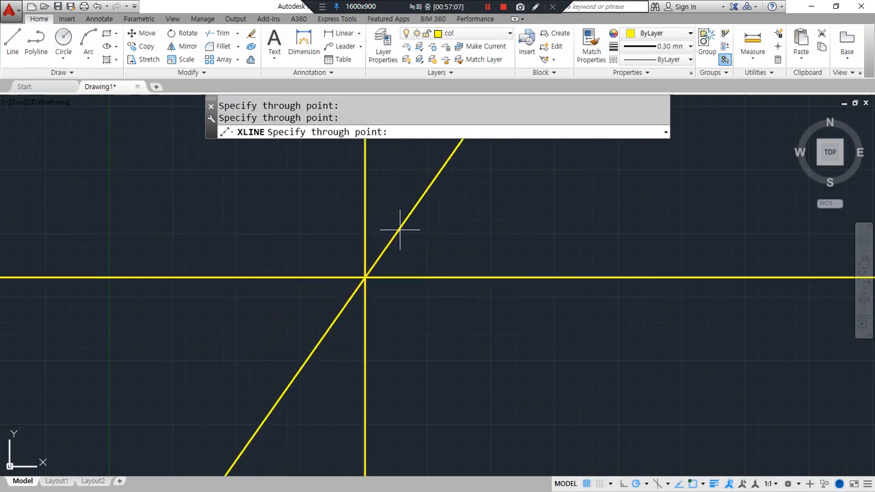
{"action": "left_click", "coordinate": [406, 233]}
{"action": "key", "text": "Return"}
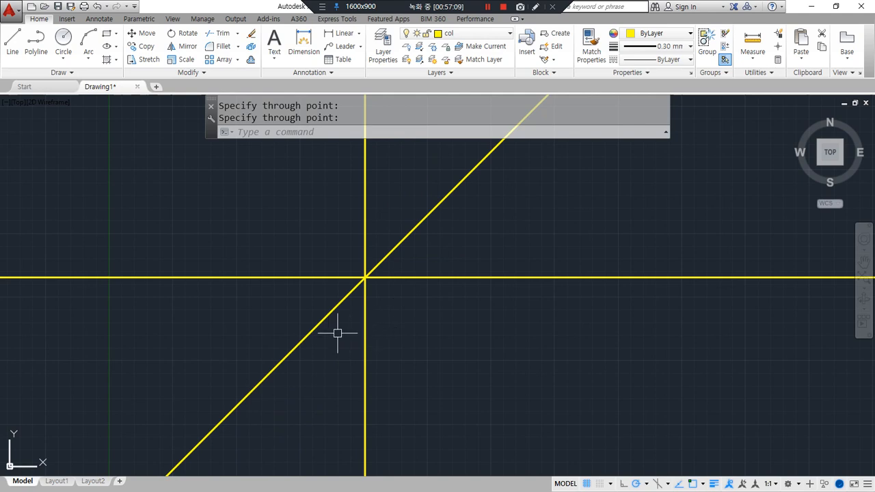
Trim off the part of the diagonal construction line that extends below the intersection.
{"action": "type", "text": "tr"}
{"action": "key", "text": "Return"}
{"action": "key", "text": "Return"}
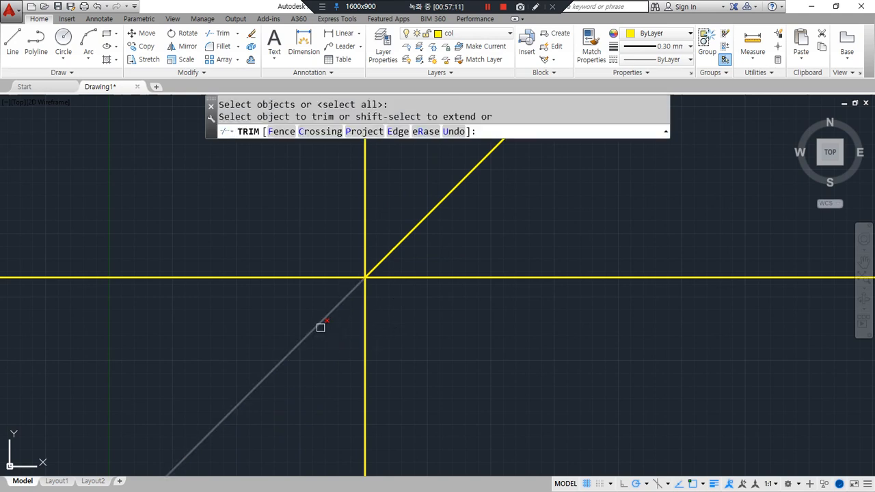
{"action": "left_click", "coordinate": [320, 328]}
{"action": "key", "text": "Return"}
Sketch a red rectangle below and left of the intersection, circle the diagonal and the intersection, and clear the marks.
{"action": "mouse_move", "coordinate": [305, 275]}
{"action": "left_mouse_down"}
{"action": "mouse_move", "coordinate": [226, 335]}
{"action": "mouse_move", "coordinate": [336, 320]}
{"action": "mouse_move", "coordinate": [294, 272]}
{"action": "left_mouse_up"}
{"action": "mouse_move", "coordinate": [326, 452]}
{"action": "left_mouse_down"}
{"action": "mouse_move", "coordinate": [109, 212]}
{"action": "mouse_move", "coordinate": [521, 272]}
{"action": "mouse_move", "coordinate": [329, 401]}
{"action": "left_mouse_up"}
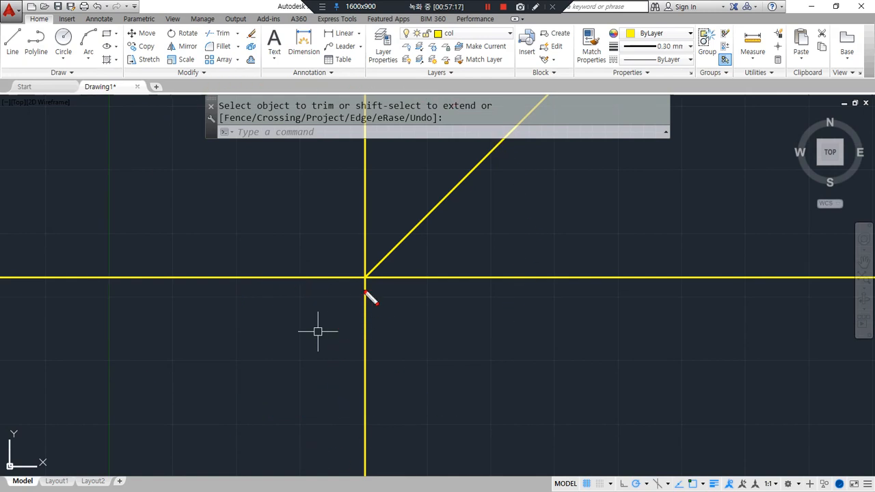
{"action": "mouse_move", "coordinate": [356, 278]}
{"action": "left_mouse_down"}
{"action": "mouse_move", "coordinate": [222, 277]}
{"action": "mouse_move", "coordinate": [222, 387]}
{"action": "mouse_move", "coordinate": [365, 388]}
{"action": "mouse_move", "coordinate": [365, 279]}
{"action": "mouse_move", "coordinate": [324, 278]}
{"action": "left_mouse_up"}
{"action": "left_click_drag", "start_coordinate": [457, 194], "coordinate": [469, 193]}
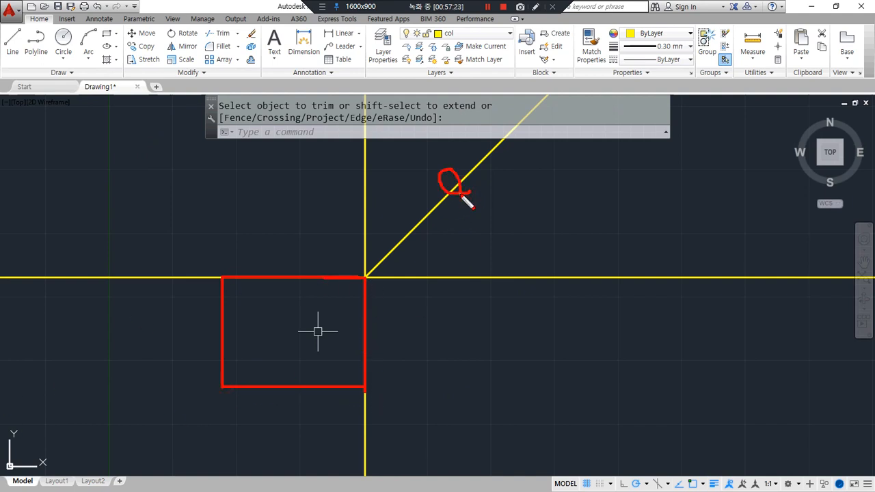
{"action": "left_click_drag", "start_coordinate": [357, 285], "coordinate": [370, 288]}
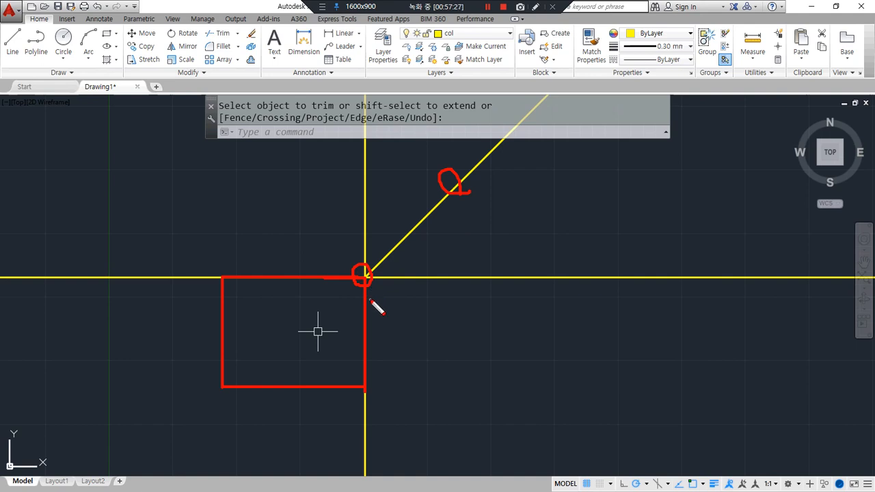
{"action": "key", "text": "Escape"}
Mark the lower-left quadrant of the construction lines with freehand pen strokes and clear them.
{"action": "left_click", "coordinate": [487, 7]}
{"action": "left_click", "coordinate": [461, 388]}
{"action": "mouse_move", "coordinate": [336, 284]}
{"action": "left_mouse_down"}
{"action": "mouse_move", "coordinate": [237, 346]}
{"action": "mouse_move", "coordinate": [348, 329]}
{"action": "mouse_move", "coordinate": [272, 293]}
{"action": "left_mouse_up"}
{"action": "left_click_drag", "start_coordinate": [318, 290], "coordinate": [252, 371]}
{"action": "left_click_drag", "start_coordinate": [345, 305], "coordinate": [298, 358]}
{"action": "left_click_drag", "start_coordinate": [300, 307], "coordinate": [333, 341]}
{"action": "left_click_drag", "start_coordinate": [282, 323], "coordinate": [327, 376]}
{"action": "key", "text": "Escape"}
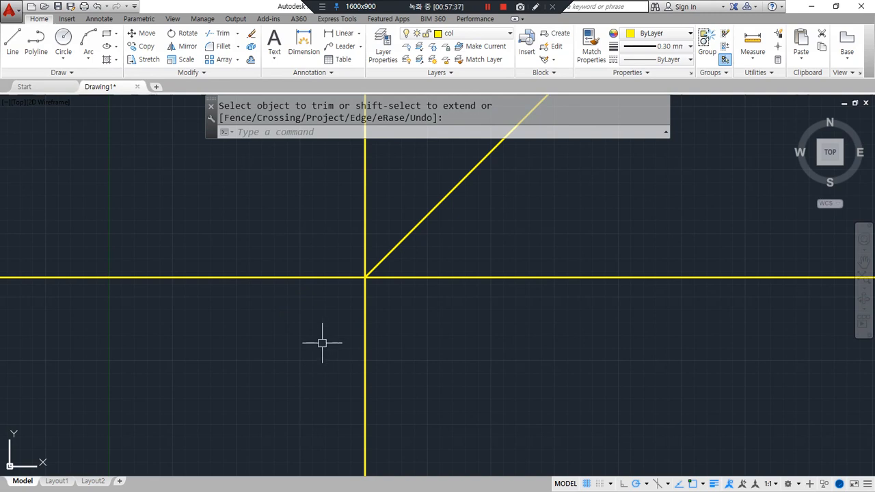
{"action": "key", "text": "Escape"}
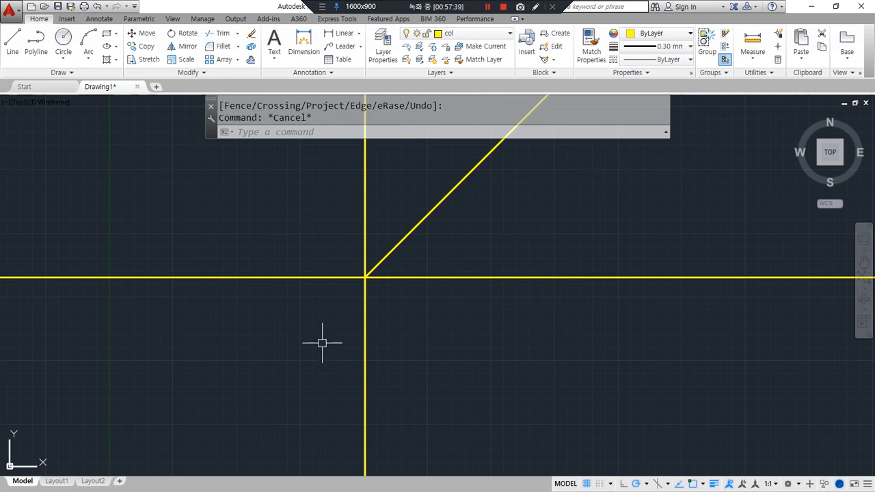
Offset the vertical construction line by 30 to its left side.
{"action": "type", "text": "o"}
{"action": "key", "text": "Return"}
{"action": "type", "text": "3"}
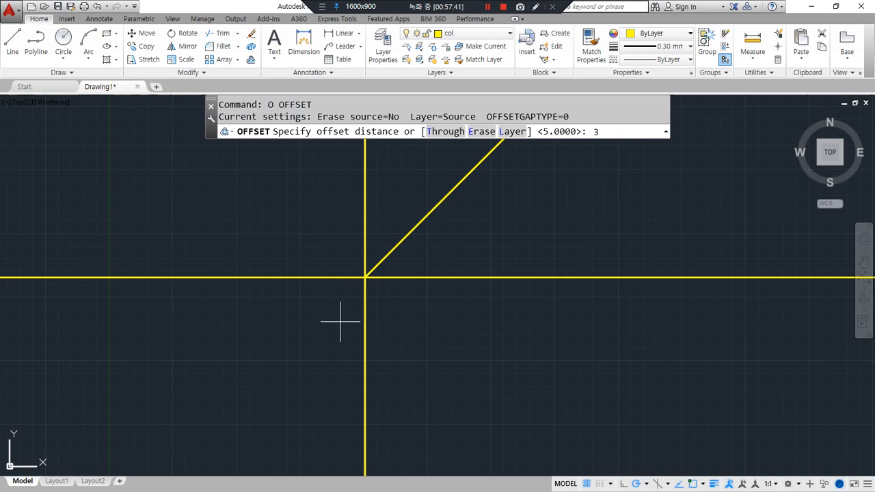
{"action": "type", "text": "0"}
{"action": "key", "text": "Return"}
{"action": "left_click", "coordinate": [365, 307]}
{"action": "left_click", "coordinate": [260, 303]}
{"action": "scroll", "coordinate": [342, 283], "scroll_direction": "up", "scroll_amount": 4}
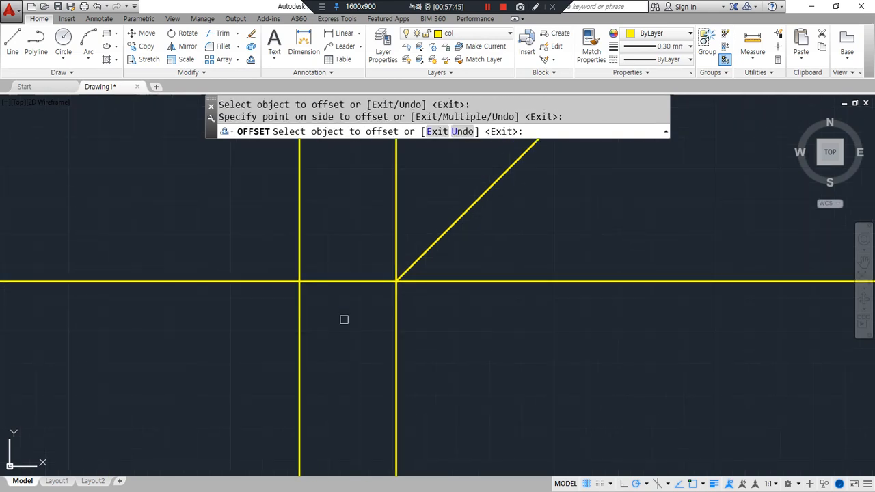
Offset the horizontal construction line by 20 to its lower side.
{"action": "key", "text": "Return"}
{"action": "key", "text": "Return"}
{"action": "type", "text": "20"}
{"action": "key", "text": "Return"}
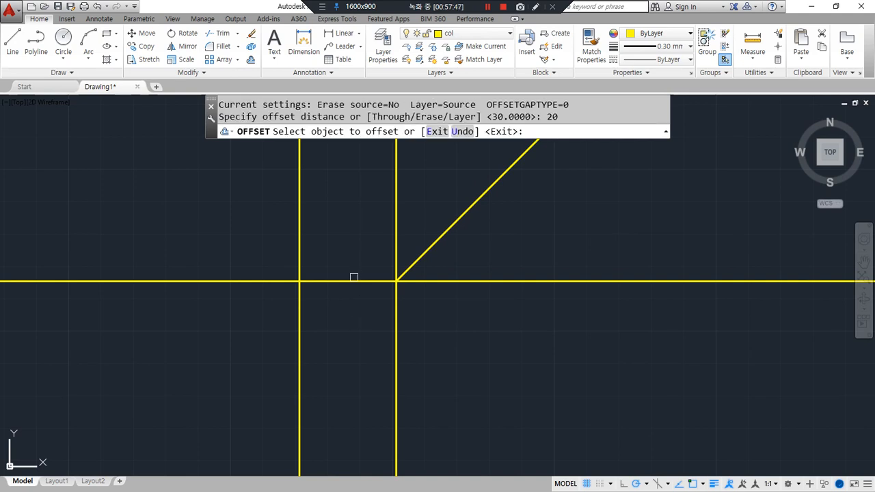
{"action": "left_click", "coordinate": [342, 283]}
{"action": "left_click", "coordinate": [342, 335]}
{"action": "key", "text": "Return"}
Outline and hatch the rectangle enclosed by the offset lines with freehand red pen strokes, and clear the marks.
{"action": "left_click_drag", "start_coordinate": [398, 348], "coordinate": [334, 347]}
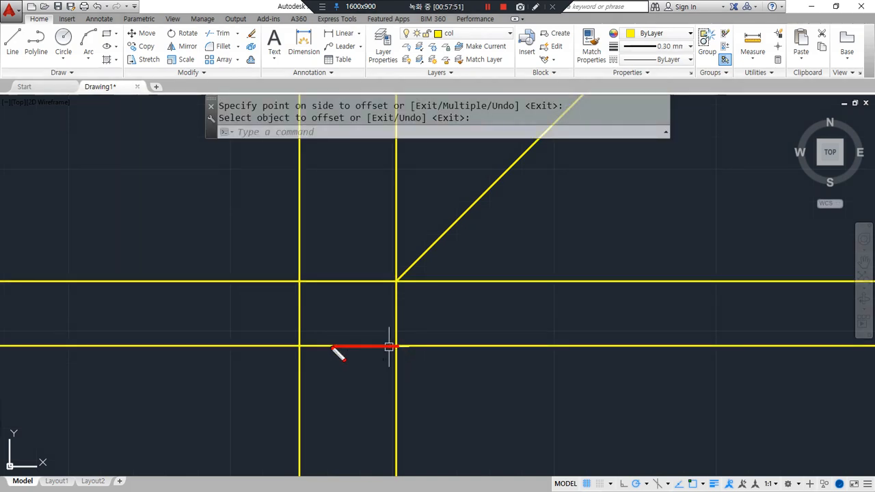
{"action": "left_click_drag", "start_coordinate": [385, 287], "coordinate": [392, 334]}
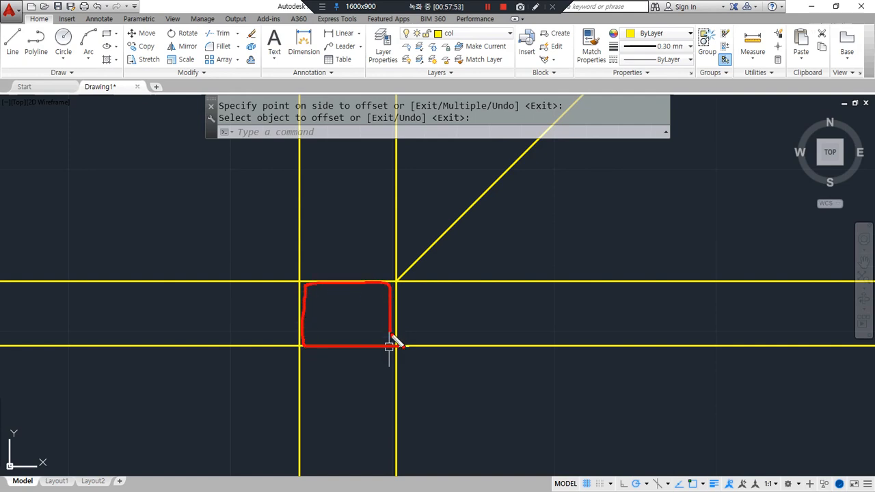
{"action": "left_click_drag", "start_coordinate": [342, 288], "coordinate": [298, 319]}
{"action": "mouse_move", "coordinate": [383, 296]}
{"action": "left_mouse_down"}
{"action": "mouse_move", "coordinate": [345, 333]}
{"action": "mouse_move", "coordinate": [358, 344]}
{"action": "left_mouse_up"}
{"action": "key", "text": "Escape"}
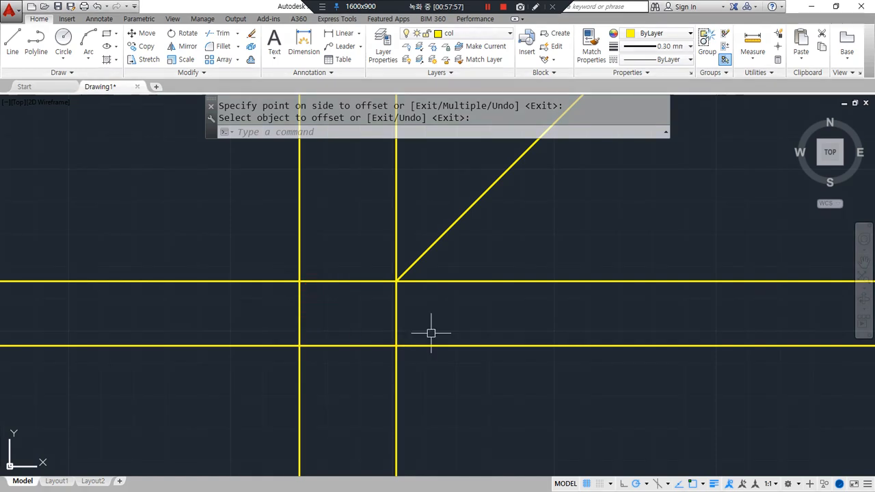
Trim the construction line ends extending left of and below the enclosed rectangle, using a fence selection across them.
{"action": "type", "text": "tr"}
{"action": "key", "text": "space"}
{"action": "key", "text": "space"}
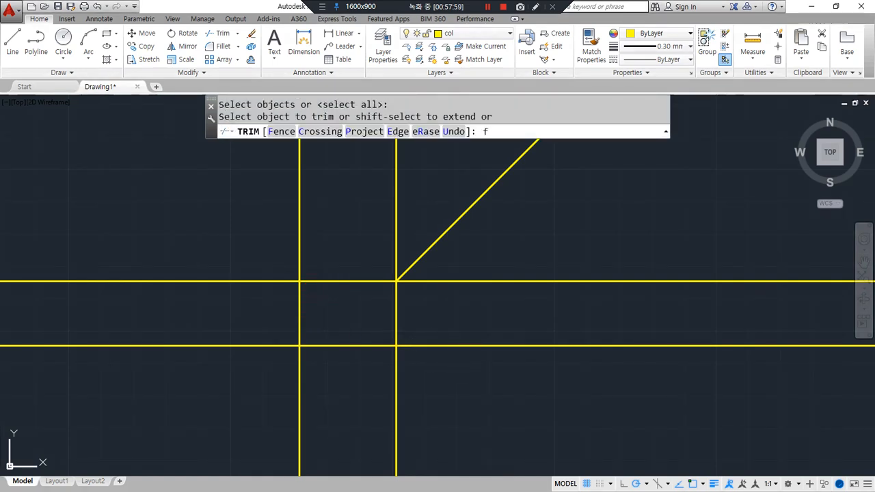
{"action": "key", "text": "Return"}
{"action": "left_click", "coordinate": [482, 377]}
{"action": "left_click", "coordinate": [230, 383]}
{"action": "left_click", "coordinate": [229, 244]}
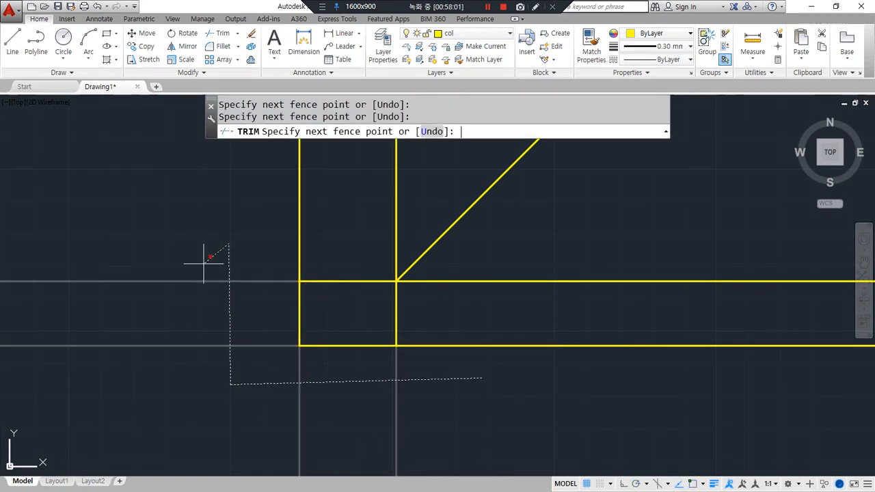
{"action": "key", "text": "Return"}
{"action": "key", "text": "Return"}
Circle and hatch the trimmed rectangle below and left of the diagonal's start with freehand red pen strokes.
{"action": "mouse_move", "coordinate": [370, 345]}
{"action": "left_mouse_down"}
{"action": "mouse_move", "coordinate": [308, 337]}
{"action": "mouse_move", "coordinate": [395, 303]}
{"action": "mouse_move", "coordinate": [309, 330]}
{"action": "mouse_move", "coordinate": [387, 342]}
{"action": "mouse_move", "coordinate": [312, 333]}
{"action": "mouse_move", "coordinate": [340, 333]}
{"action": "left_mouse_up"}
{"action": "left_click_drag", "start_coordinate": [381, 309], "coordinate": [356, 343]}
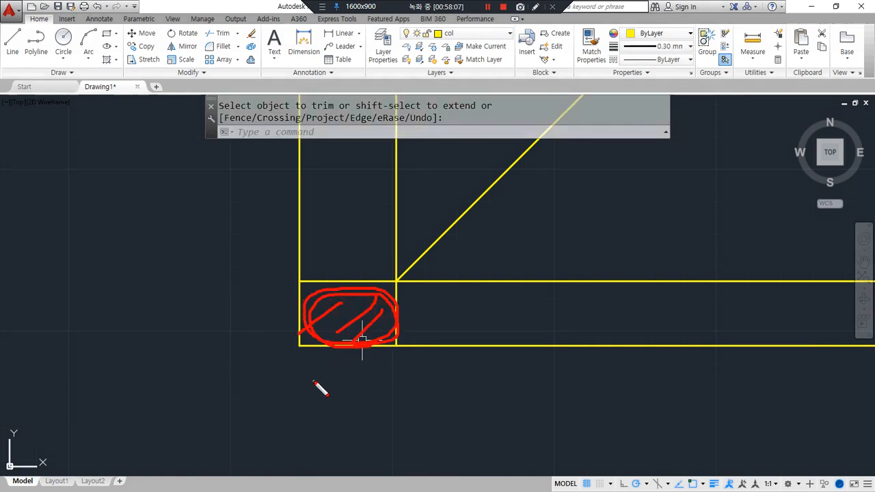
Draw a line horizontally from outside the outer vertical line to the diagonal, turning straight down to the lowest horizontal line.
{"action": "key", "text": "Escape"}
{"action": "middle_click_drag", "start_coordinate": [221, 332], "coordinate": [162, 357]}
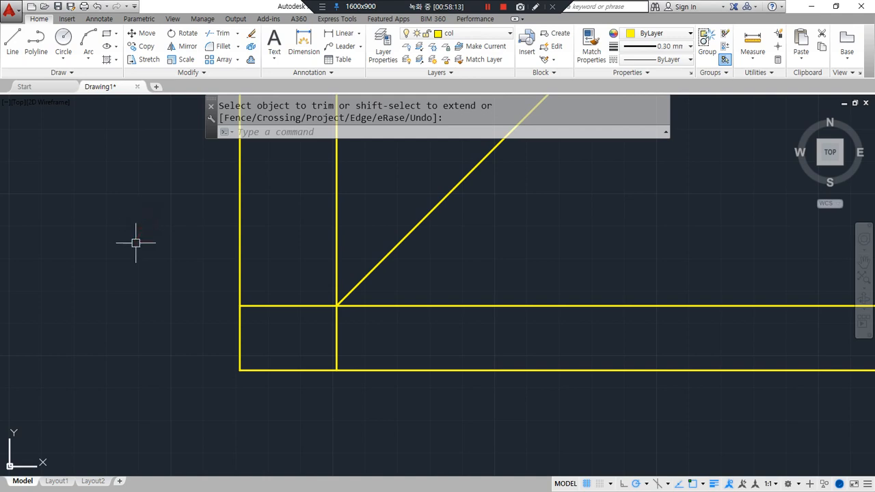
{"action": "key", "text": "Return"}
{"action": "type", "text": "l"}
{"action": "key", "text": "Return"}
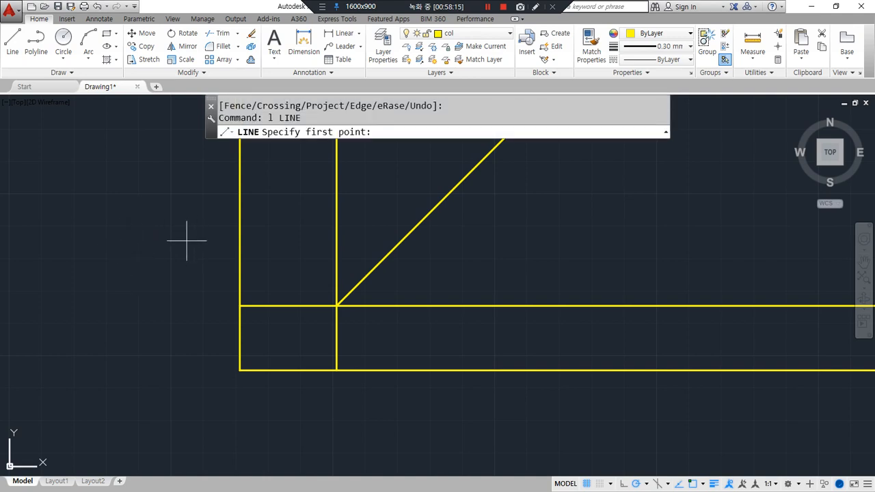
{"action": "left_click", "coordinate": [147, 240]}
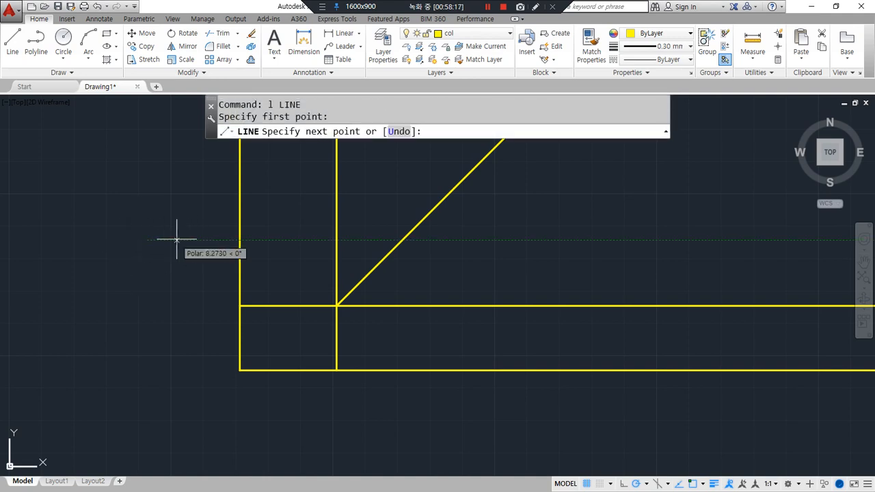
{"action": "left_click", "coordinate": [402, 240]}
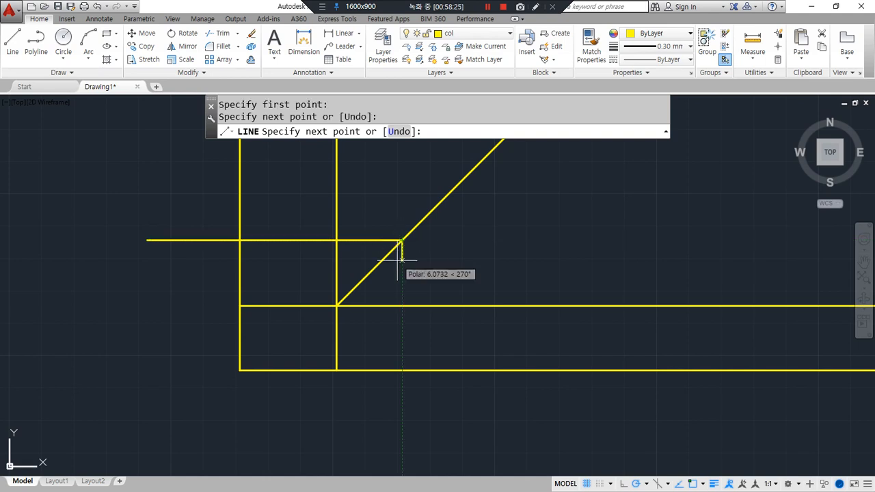
{"action": "left_click", "coordinate": [402, 370]}
{"action": "key", "text": "Return"}
{"action": "left_click_drag", "start_coordinate": [230, 258], "coordinate": [239, 297]}
{"action": "mouse_move", "coordinate": [287, 355]}
{"action": "left_mouse_down"}
{"action": "mouse_move", "coordinate": [280, 319]}
{"action": "mouse_move", "coordinate": [296, 318]}
{"action": "left_mouse_up"}
{"action": "left_click_drag", "start_coordinate": [268, 232], "coordinate": [302, 233]}
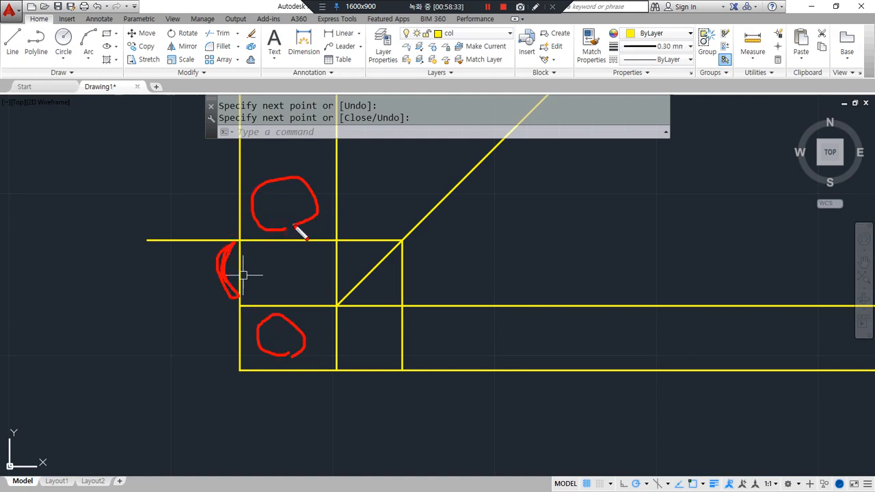
{"action": "mouse_move", "coordinate": [236, 252]}
{"action": "left_mouse_down"}
{"action": "mouse_move", "coordinate": [327, 255]}
{"action": "mouse_move", "coordinate": [219, 296]}
{"action": "left_mouse_up"}
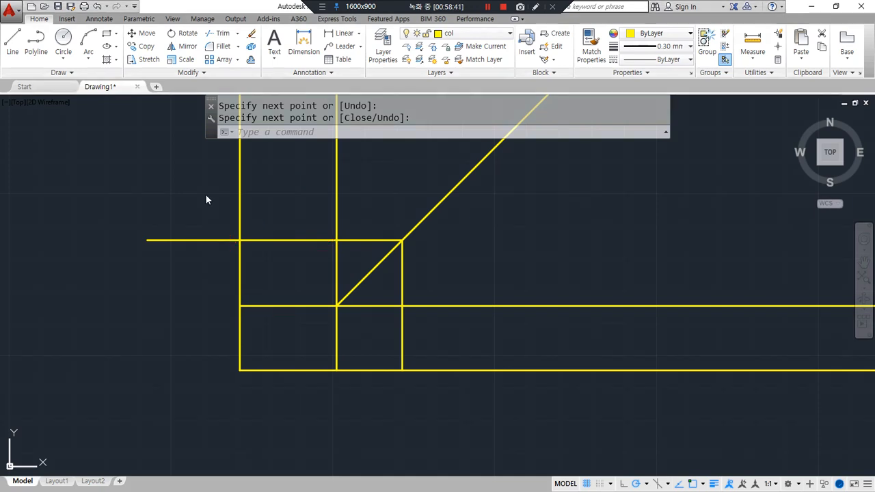
Offset the new horizontal line 10 upward and the new vertical line 10 outward, away from the corner rectangle.
{"action": "type", "text": "o"}
{"action": "key", "text": "Return"}
{"action": "type", "text": "10"}
{"action": "key", "text": "Return"}
{"action": "left_click", "coordinate": [284, 240]}
{"action": "left_click", "coordinate": [283, 197]}
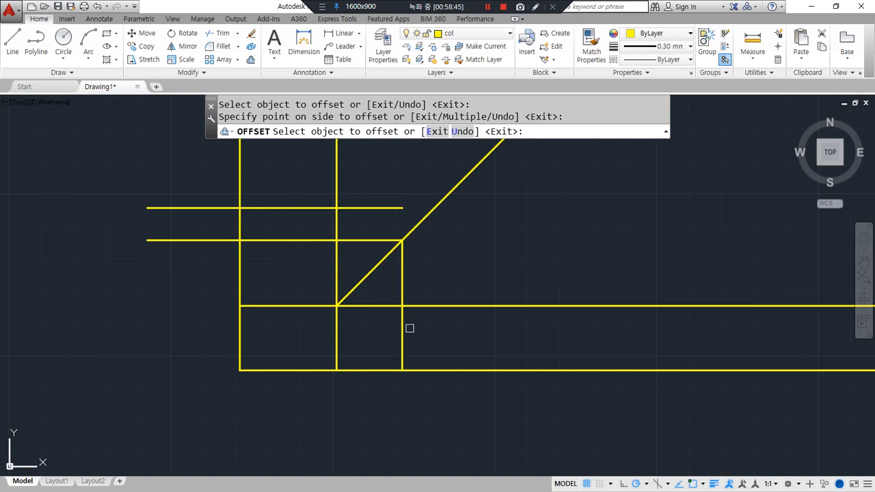
{"action": "left_click", "coordinate": [402, 332]}
{"action": "left_click", "coordinate": [453, 330]}
{"action": "key", "text": "Return"}
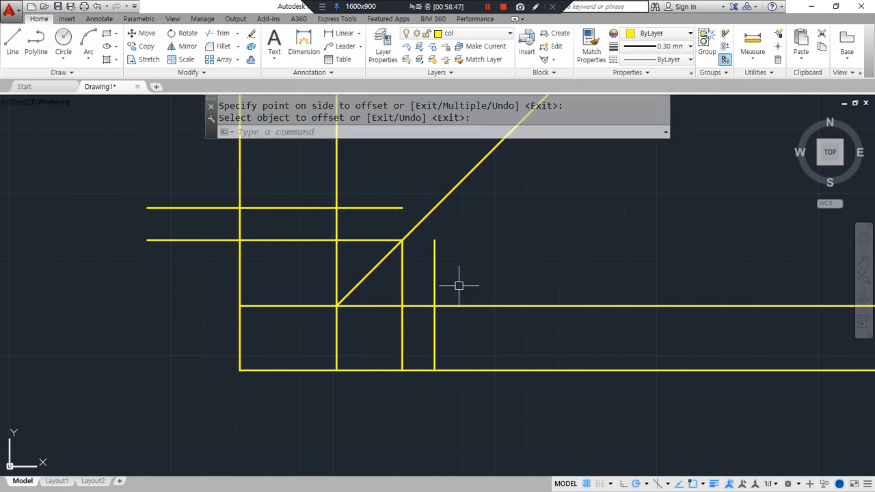
{"action": "mouse_move", "coordinate": [427, 322]}
{"action": "left_mouse_down"}
{"action": "mouse_move", "coordinate": [415, 361]}
{"action": "mouse_move", "coordinate": [424, 334]}
{"action": "left_mouse_up"}
{"action": "left_click_drag", "start_coordinate": [289, 234], "coordinate": [294, 232]}
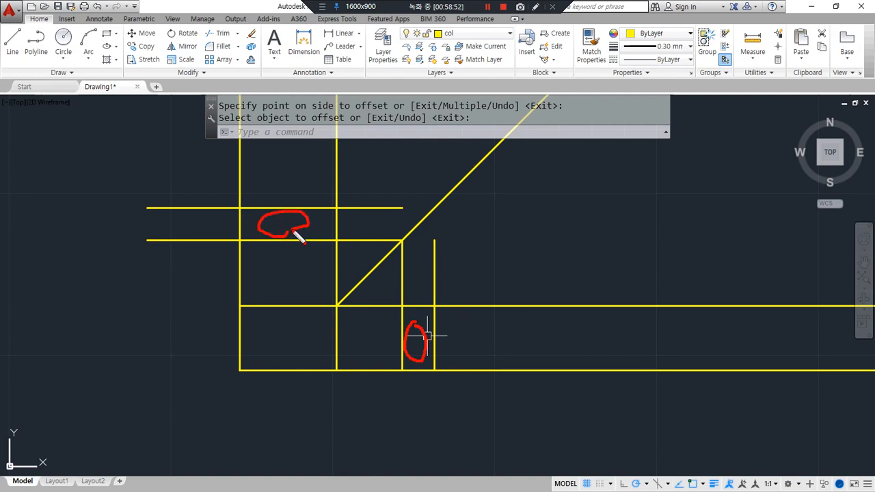
Try to join the offset vertical line to the 45-degree diagonal with Fillet.
{"action": "type", "text": "f"}
{"action": "key", "text": "Return"}
{"action": "left_click", "coordinate": [434, 250]}
{"action": "left_click", "coordinate": [419, 223]}
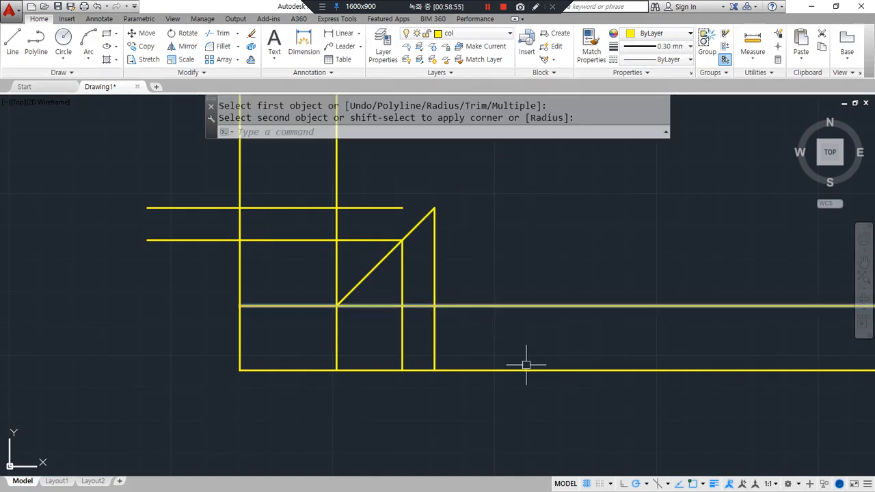
{"action": "key", "text": "ctrl+z"}
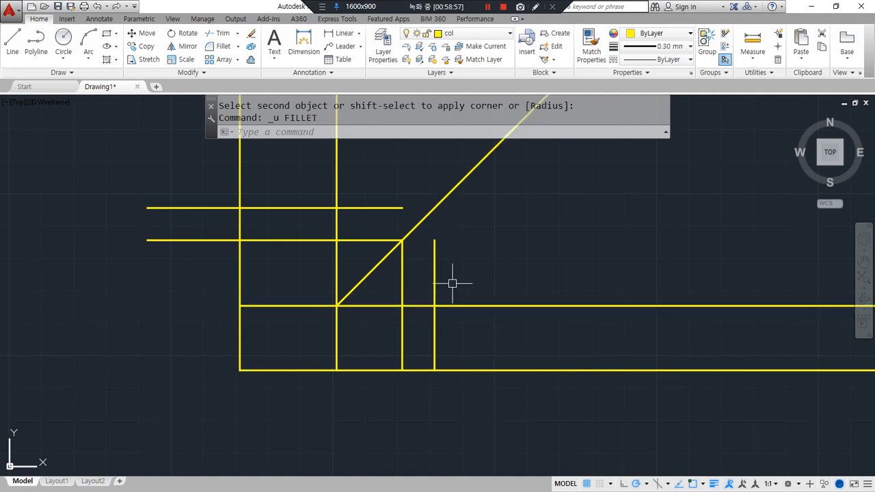
Fillet the offset vertical line with the lower part of the diagonal so they meet in a sharp corner.
{"action": "type", "text": "f"}
{"action": "key", "text": "Return"}
{"action": "left_click", "coordinate": [434, 260]}
{"action": "left_click", "coordinate": [418, 230]}
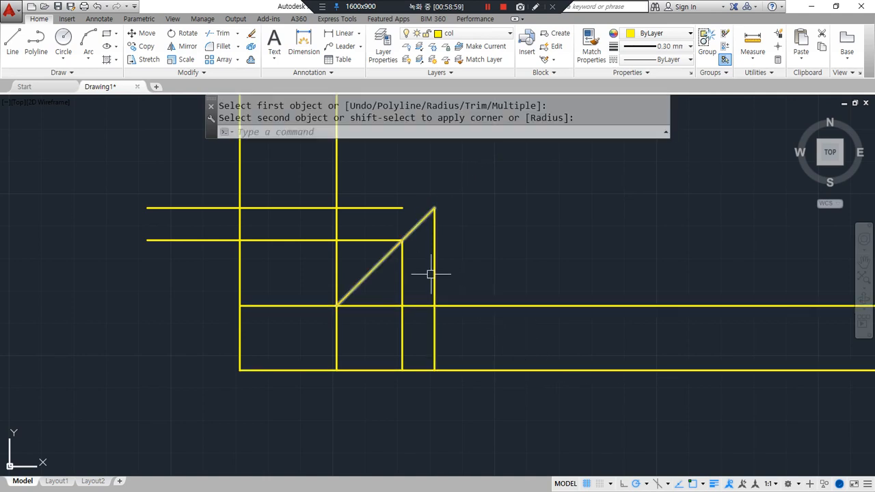
{"action": "left_click_drag", "start_coordinate": [433, 199], "coordinate": [354, 297]}
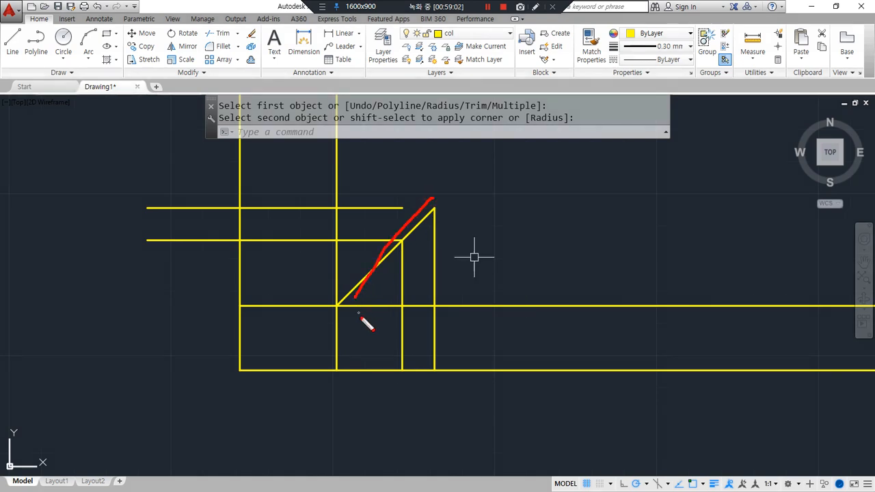
Fence-trim the excess lines around the side view, leaving a closed rectangle beside the front view.
{"action": "type", "text": "tr"}
{"action": "key", "text": "Return"}
{"action": "key", "text": "Return"}
{"action": "type", "text": "f"}
{"action": "key", "text": "Return"}
{"action": "left_click", "coordinate": [504, 397]}
{"action": "left_click", "coordinate": [482, 280]}
{"action": "left_click", "coordinate": [393, 290]}
{"action": "left_click", "coordinate": [371, 419]}
{"action": "key", "text": "Return"}
Fence-trim the excess lines around the top view, leaving a closed rectangle above the front view.
{"action": "type", "text": "f"}
{"action": "key", "text": "Return"}
{"action": "left_click", "coordinate": [194, 277]}
{"action": "left_click", "coordinate": [345, 261]}
{"action": "left_click", "coordinate": [357, 173]}
{"action": "left_click", "coordinate": [209, 173]}
{"action": "left_click", "coordinate": [185, 254]}
{"action": "key", "text": "Return"}
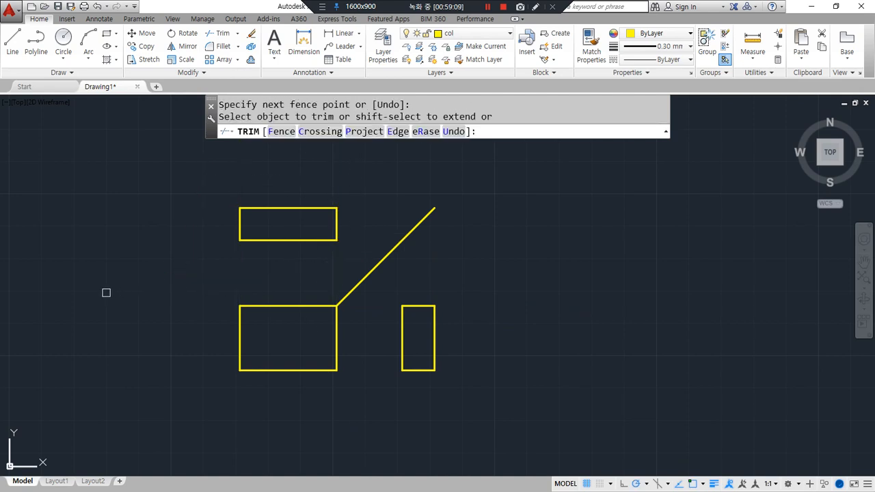
{"action": "key", "text": "Escape"}
Move the diagonal projection line to the cen layer.
{"action": "left_click", "coordinate": [411, 231]}
{"action": "left_click", "coordinate": [465, 33]}
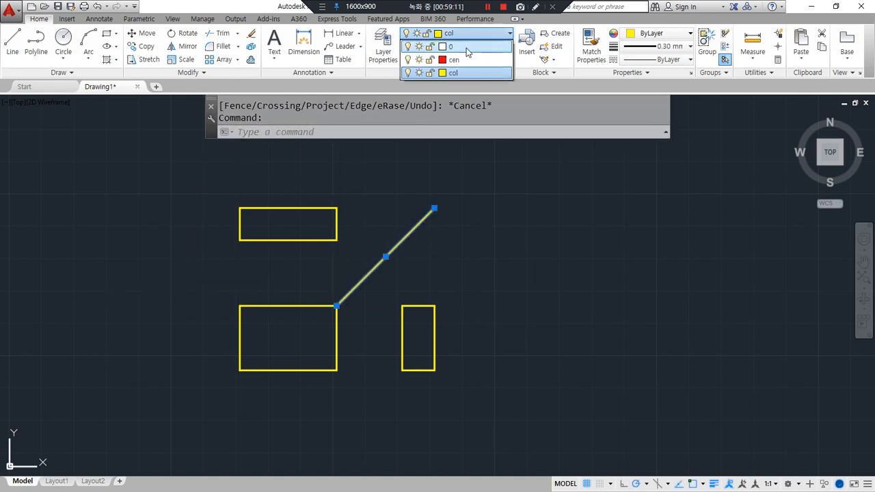
{"action": "left_click", "coordinate": [454, 59]}
{"action": "key", "text": "Escape"}
{"action": "key", "text": "Escape"}
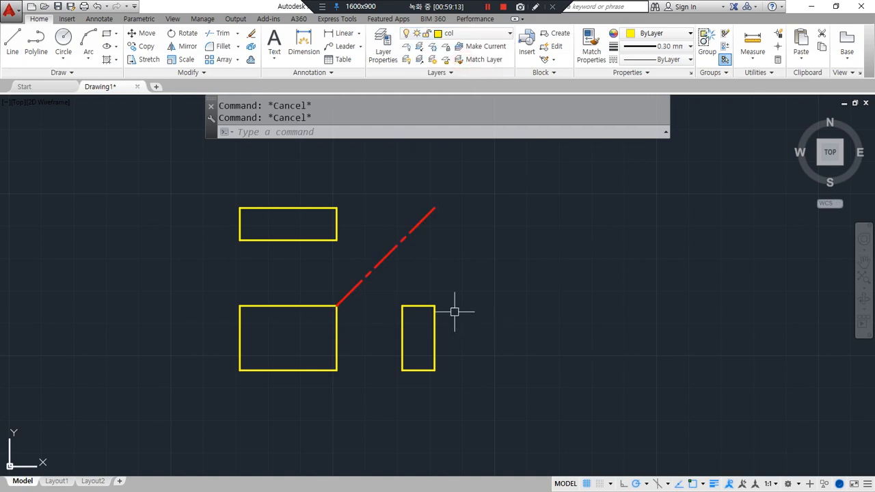
{"action": "mouse_move", "coordinate": [250, 369]}
{"action": "left_mouse_down"}
{"action": "mouse_move", "coordinate": [248, 330]}
{"action": "mouse_move", "coordinate": [220, 363]}
{"action": "left_mouse_up"}
{"action": "mouse_move", "coordinate": [465, 391]}
{"action": "left_mouse_down"}
{"action": "mouse_move", "coordinate": [448, 293]}
{"action": "mouse_move", "coordinate": [463, 390]}
{"action": "left_mouse_up"}
{"action": "mouse_move", "coordinate": [322, 264]}
{"action": "left_mouse_down"}
{"action": "mouse_move", "coordinate": [254, 274]}
{"action": "mouse_move", "coordinate": [303, 287]}
{"action": "left_mouse_up"}
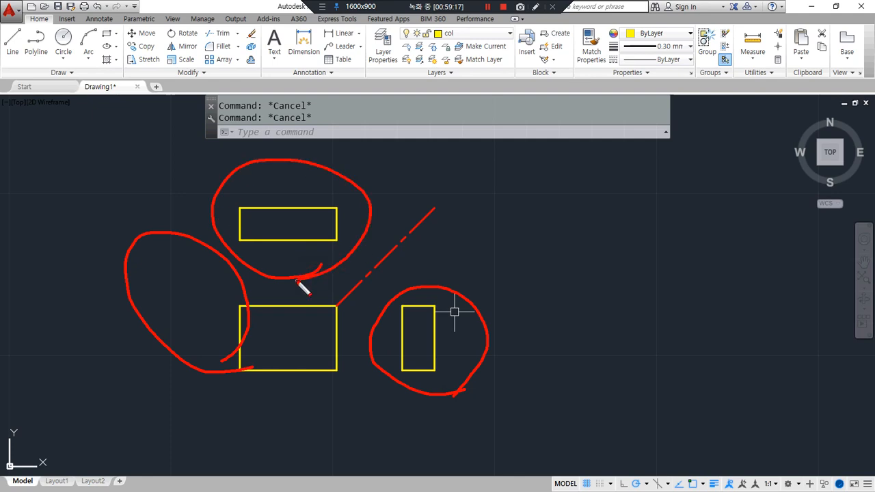
{"action": "key", "text": "Escape"}
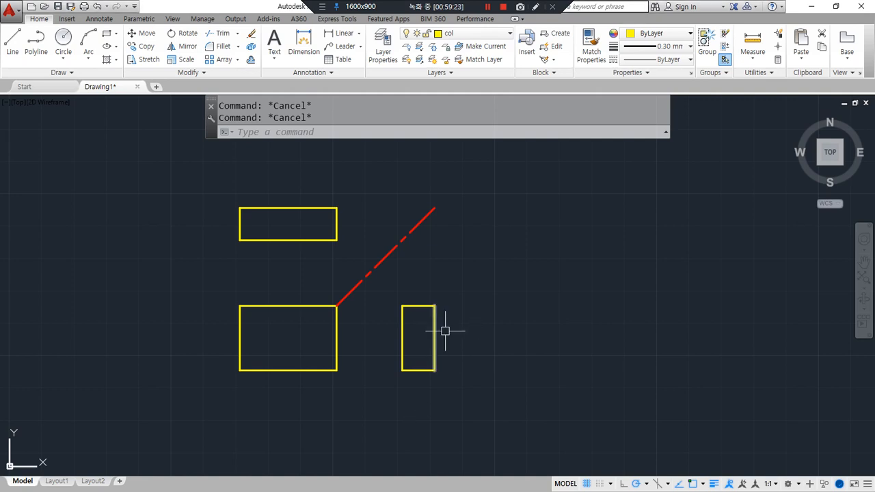
Draw a horizontal and a vertical construction line crossing at one point in the empty area beside the three views.
{"action": "mouse_move", "coordinate": [410, 295]}
{"action": "middle_mouse_down"}
{"action": "mouse_move", "coordinate": [178, 287]}
{"action": "mouse_move", "coordinate": [122, 294]}
{"action": "middle_mouse_up"}
{"action": "scroll", "coordinate": [307, 271], "scroll_direction": "down", "scroll_amount": 2}
{"action": "middle_click_drag", "start_coordinate": [397, 247], "coordinate": [342, 253]}
{"action": "scroll", "coordinate": [342, 256], "scroll_direction": "up", "scroll_amount": 3}
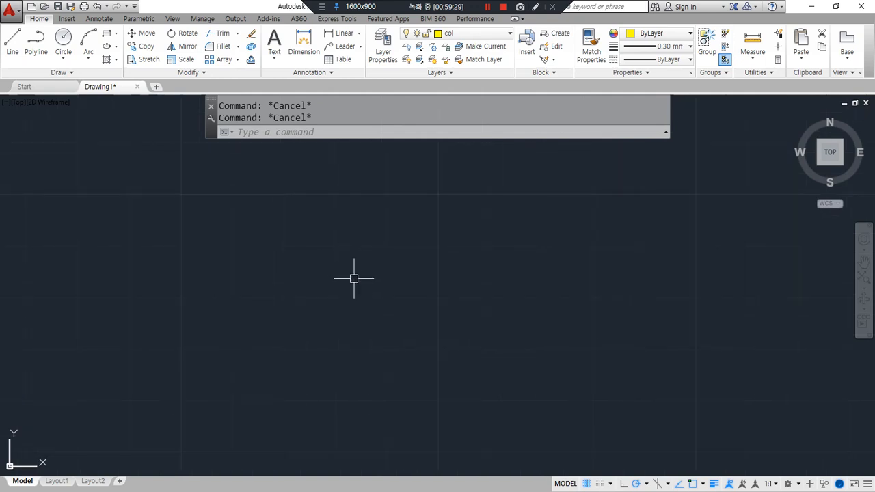
{"action": "type", "text": "xl"}
{"action": "key", "text": "Return"}
{"action": "left_click", "coordinate": [318, 305]}
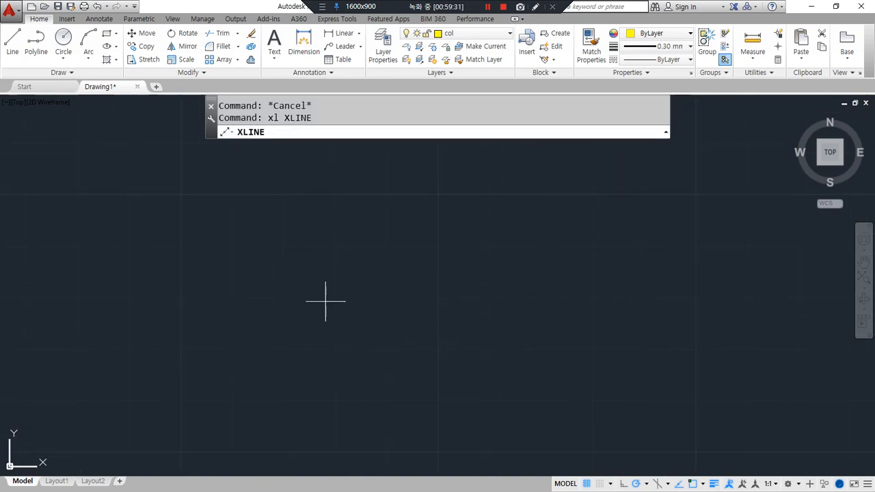
{"action": "left_click", "coordinate": [360, 306]}
{"action": "left_click", "coordinate": [319, 274]}
{"action": "key", "text": "Return"}
Move both crossing construction lines to the cen layer.
{"action": "left_click", "coordinate": [340, 285]}
{"action": "left_click", "coordinate": [305, 320]}
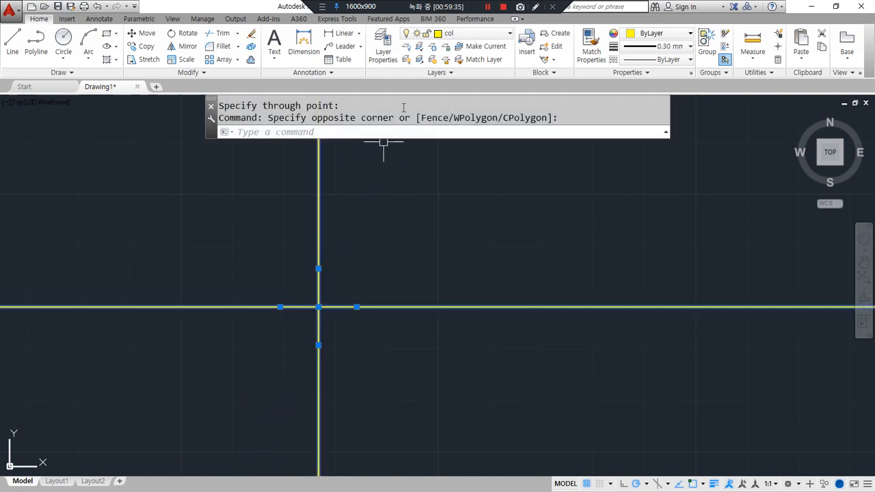
{"action": "left_click", "coordinate": [469, 32]}
{"action": "left_click", "coordinate": [464, 60]}
{"action": "key", "text": "Escape"}
{"action": "key", "text": "Escape"}
Draw a circle of radius 50 centred on the intersection of the centre lines.
{"action": "scroll", "coordinate": [332, 357], "scroll_direction": "up", "scroll_amount": 1}
{"action": "type", "text": "c"}
{"action": "key", "text": "Return"}
{"action": "left_click", "coordinate": [320, 294]}
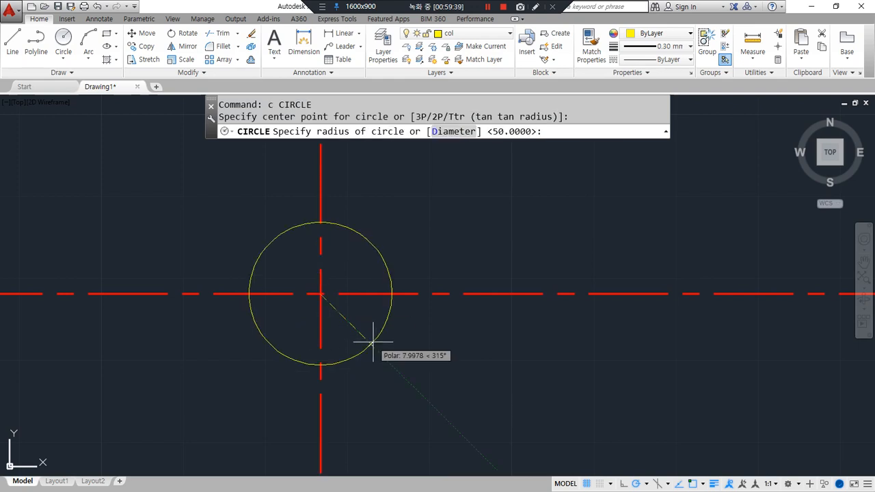
{"action": "type", "text": "50"}
{"action": "key", "text": "Return"}
Draw a concentric circle of radius 30 at the intersection of the centre lines.
{"action": "type", "text": "c"}
{"action": "key", "text": "Return"}
{"action": "left_click", "coordinate": [318, 293]}
{"action": "type", "text": "30"}
{"action": "scroll", "coordinate": [297, 332], "scroll_direction": "down", "scroll_amount": 1}
{"action": "key", "text": "Return"}
{"action": "scroll", "coordinate": [273, 343], "scroll_direction": "down", "scroll_amount": 4}
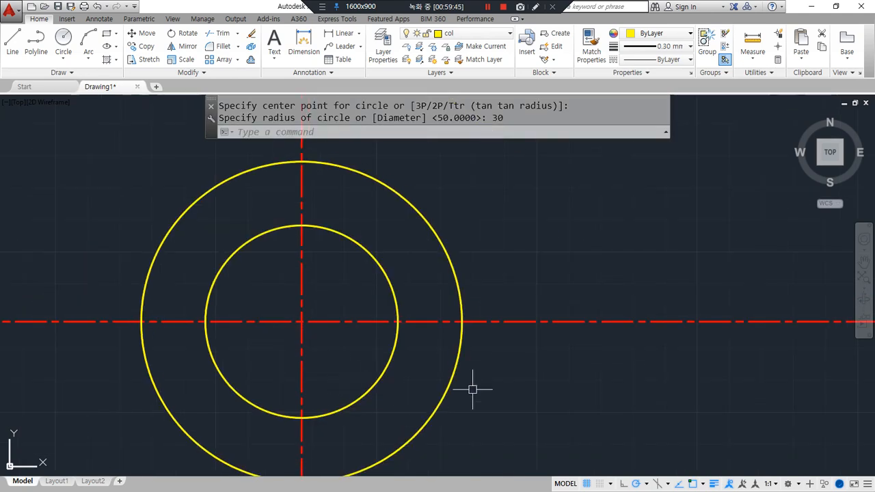
Trim both ends of the horizontal centre line to the outer circle and delete that circle.
{"action": "type", "text": "tr"}
{"action": "key", "text": "Return"}
{"action": "key", "text": "Return"}
{"action": "left_click", "coordinate": [526, 327]}
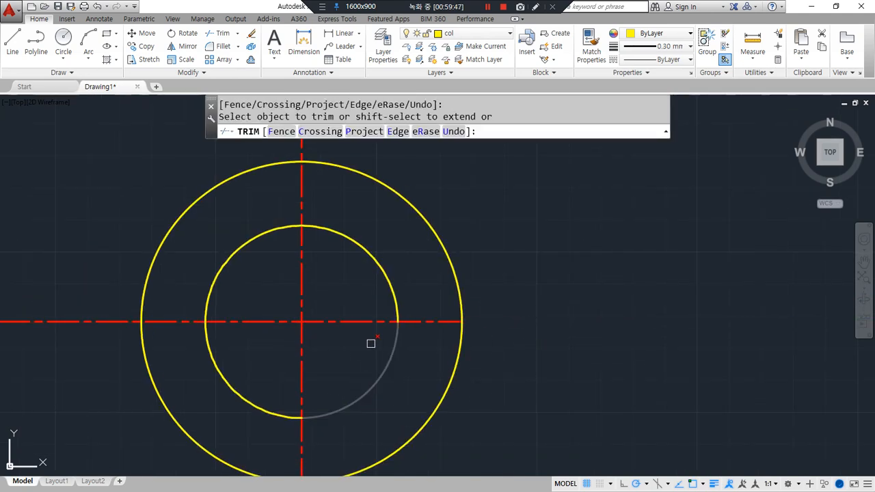
{"action": "key", "text": "Escape"}
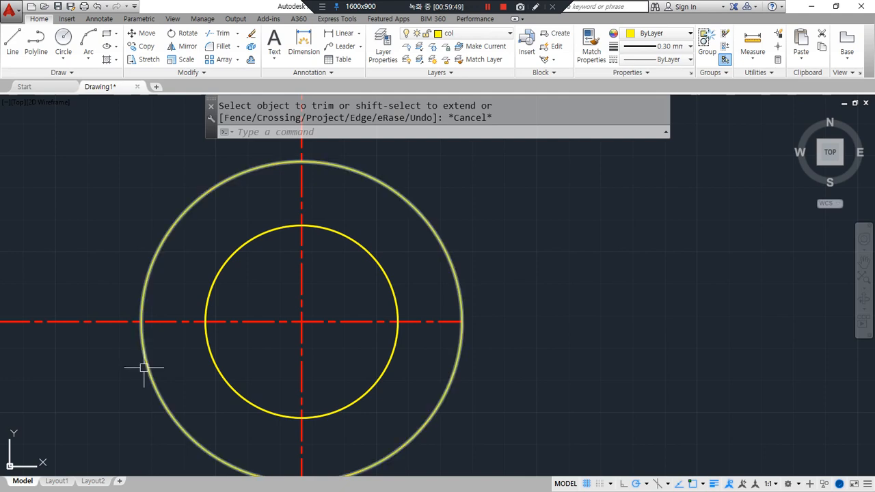
{"action": "key", "text": "Return"}
{"action": "key", "text": "Return"}
{"action": "left_click", "coordinate": [116, 324]}
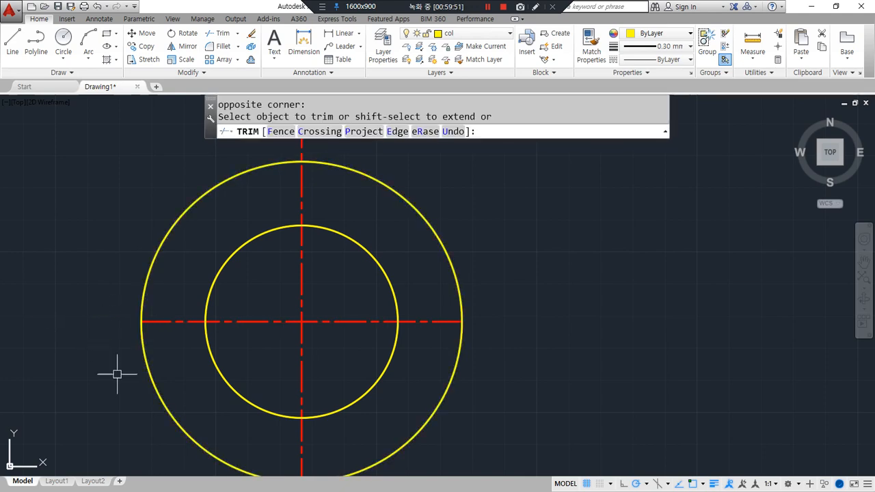
{"action": "key", "text": "Return"}
{"action": "left_click", "coordinate": [155, 385]}
{"action": "key", "text": "Delete"}
Trim both ends of the vertical centre line to the remaining circle and erase that circle.
{"action": "type", "text": "tr"}
{"action": "key", "text": "Return"}
{"action": "key", "text": "Return"}
{"action": "left_click", "coordinate": [308, 191]}
{"action": "left_click", "coordinate": [334, 305]}
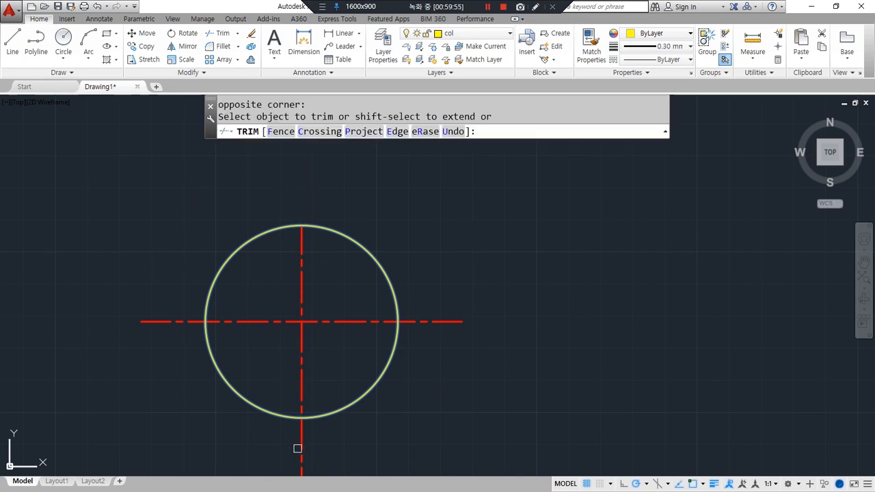
{"action": "key", "text": "Return"}
{"action": "left_click", "coordinate": [346, 406]}
{"action": "type", "text": "e"}
{"action": "key", "text": "Return"}
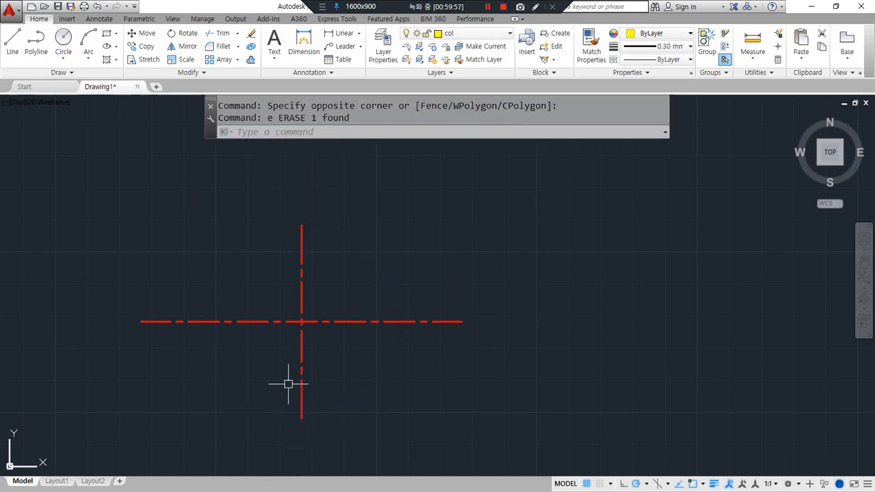
{"action": "left_click_drag", "start_coordinate": [143, 327], "coordinate": [457, 328]}
{"action": "mouse_move", "coordinate": [308, 225]}
{"action": "left_mouse_down"}
{"action": "mouse_move", "coordinate": [317, 269]}
{"action": "mouse_move", "coordinate": [317, 411]}
{"action": "mouse_move", "coordinate": [333, 419]}
{"action": "left_mouse_up"}
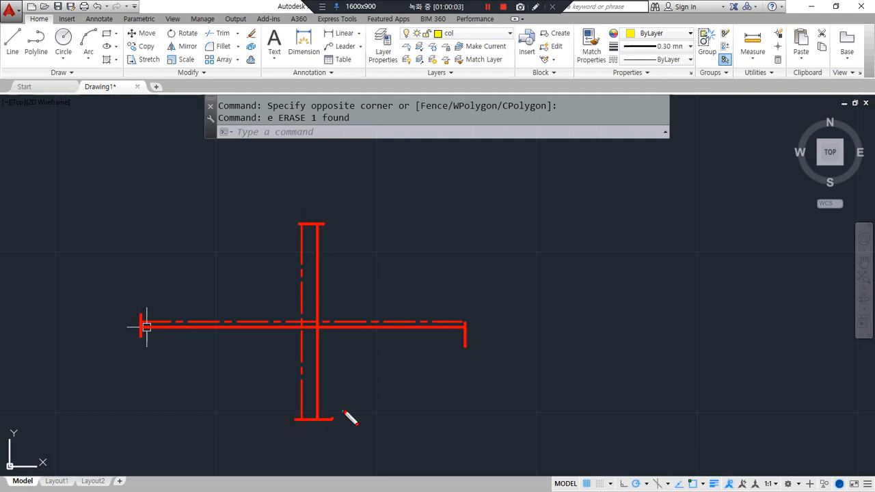
{"action": "mouse_move", "coordinate": [355, 344]}
{"action": "left_mouse_down"}
{"action": "mouse_move", "coordinate": [336, 394]}
{"action": "mouse_move", "coordinate": [335, 376]}
{"action": "left_mouse_up"}
{"action": "left_click", "coordinate": [374, 369]}
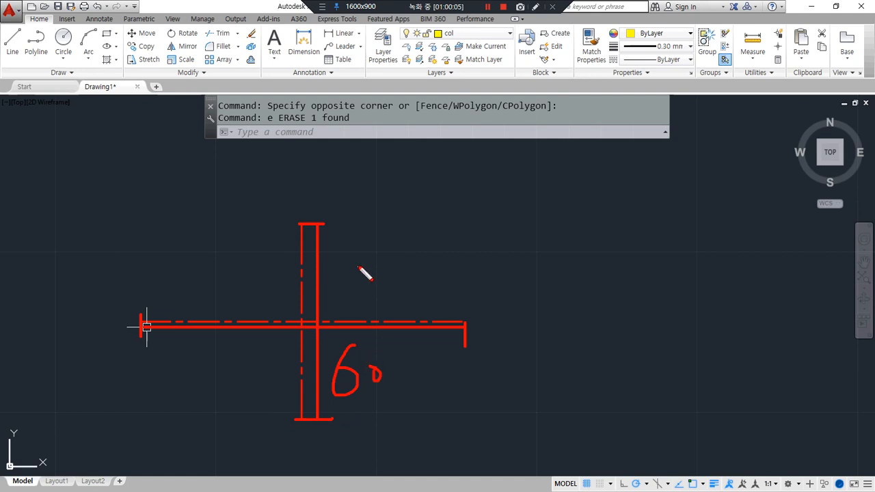
{"action": "left_click_drag", "start_coordinate": [393, 272], "coordinate": [400, 280]}
Draw an ellipse by its axis endpoints, spanning the horizontal centre line and reaching the upper end of the vertical centre line.
{"action": "scroll", "coordinate": [198, 346], "scroll_direction": "down", "scroll_amount": 4}
{"action": "scroll", "coordinate": [205, 349], "scroll_direction": "up", "scroll_amount": 4}
{"action": "middle_click_drag", "start_coordinate": [180, 352], "coordinate": [203, 345]}
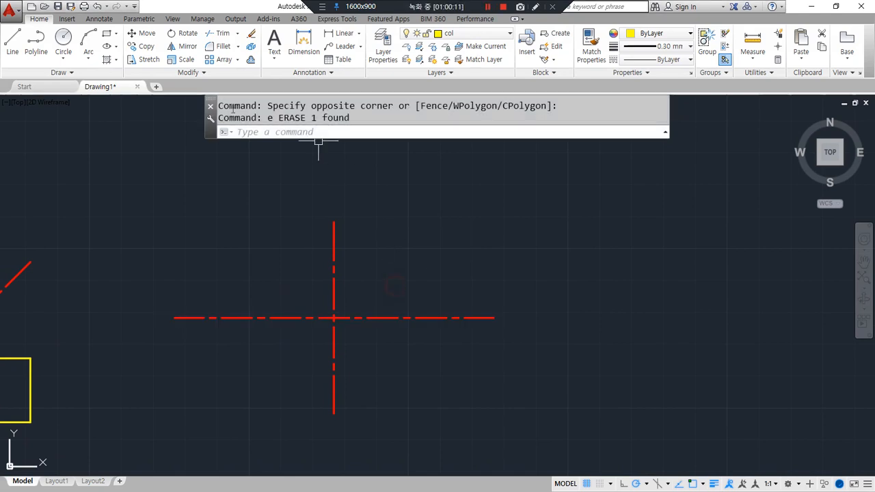
{"action": "left_click", "coordinate": [116, 46]}
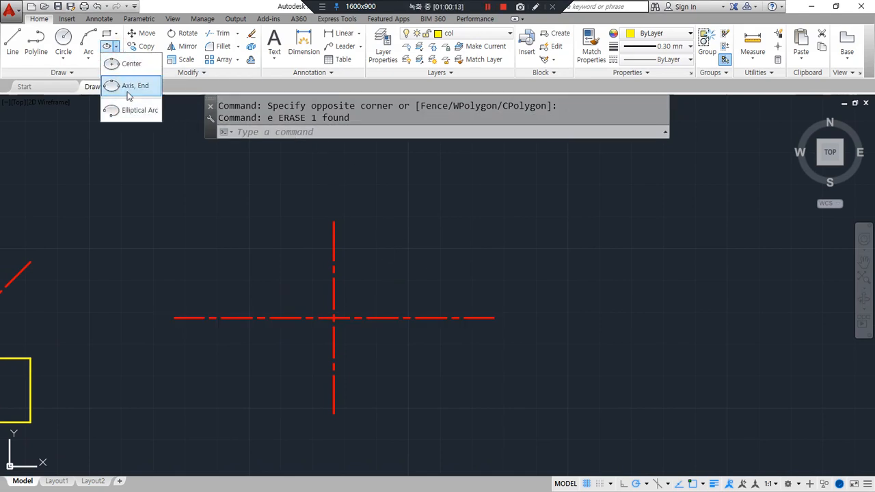
{"action": "type", "text": "el"}
{"action": "key", "text": "Return"}
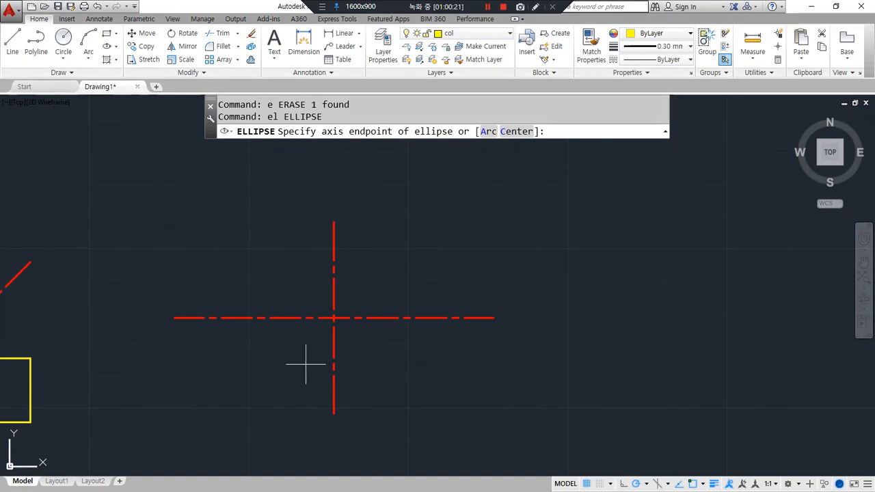
{"action": "left_click", "coordinate": [174, 318]}
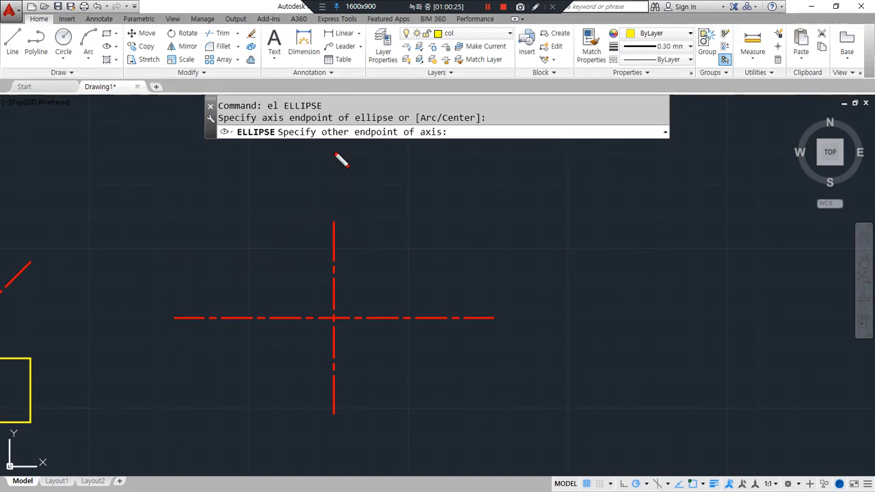
{"action": "left_click_drag", "start_coordinate": [329, 139], "coordinate": [433, 140]}
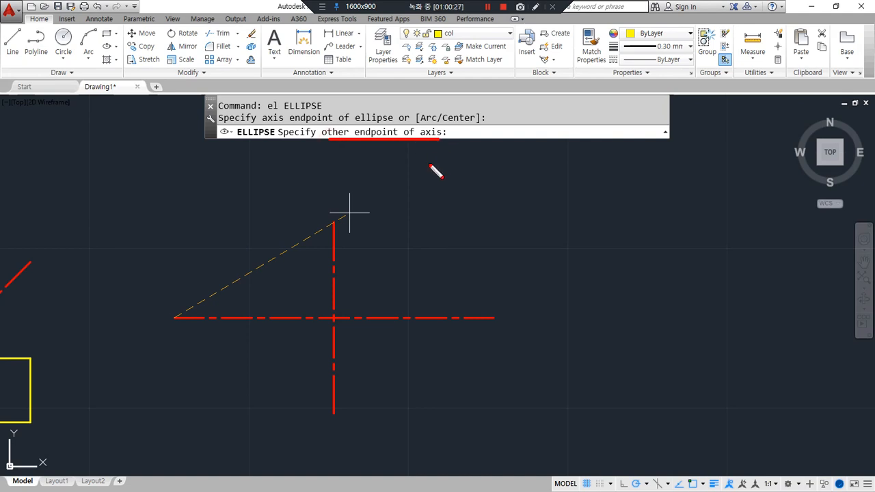
{"action": "mouse_move", "coordinate": [182, 339]}
{"action": "left_mouse_down"}
{"action": "mouse_move", "coordinate": [196, 313]}
{"action": "mouse_move", "coordinate": [266, 359]}
{"action": "mouse_move", "coordinate": [501, 337]}
{"action": "left_mouse_up"}
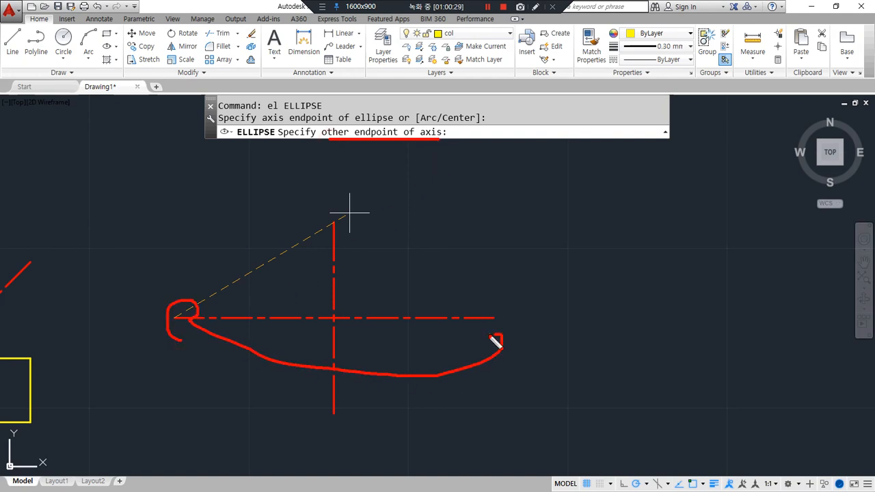
{"action": "key", "text": "Escape"}
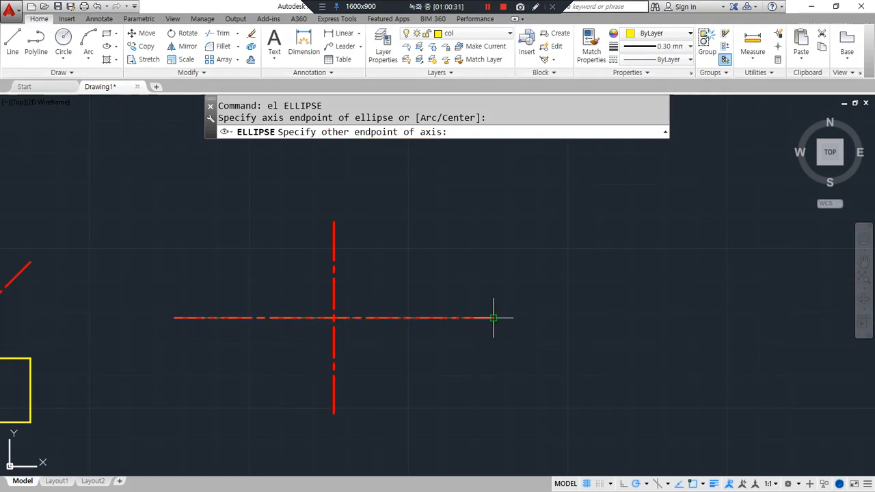
{"action": "left_click", "coordinate": [494, 318]}
{"action": "left_click_drag", "start_coordinate": [331, 218], "coordinate": [333, 413]}
{"action": "key", "text": "Escape"}
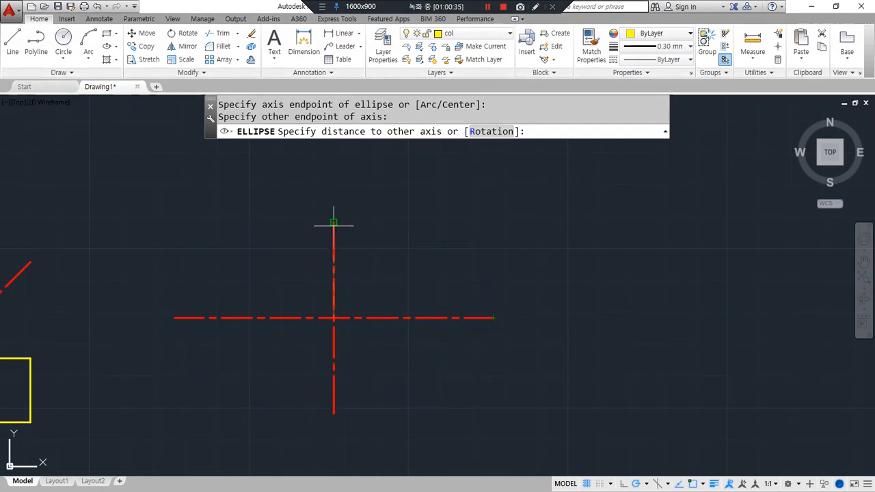
{"action": "left_click", "coordinate": [334, 223]}
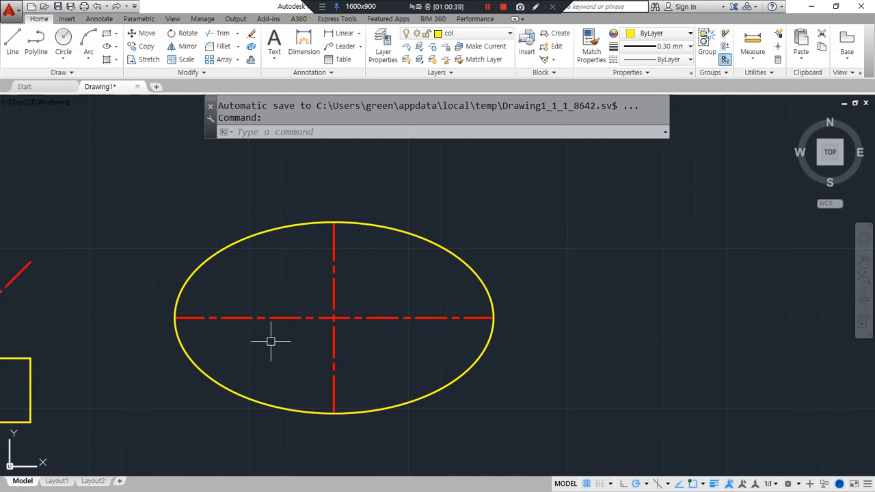
Erase the ellipse, keeping the centre lines.
{"action": "left_click", "coordinate": [348, 223]}
{"action": "type", "text": "e"}
{"action": "key", "text": "space"}
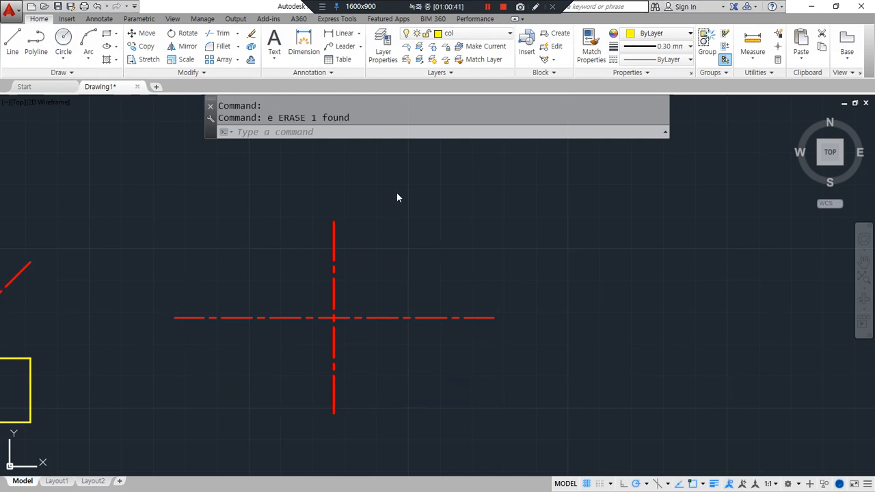
Draw an ellipse with the Center option from the centre lines' intersection, using the right and upper centre-line ends as axis endpoints.
{"action": "type", "text": "el"}
{"action": "key", "text": "space"}
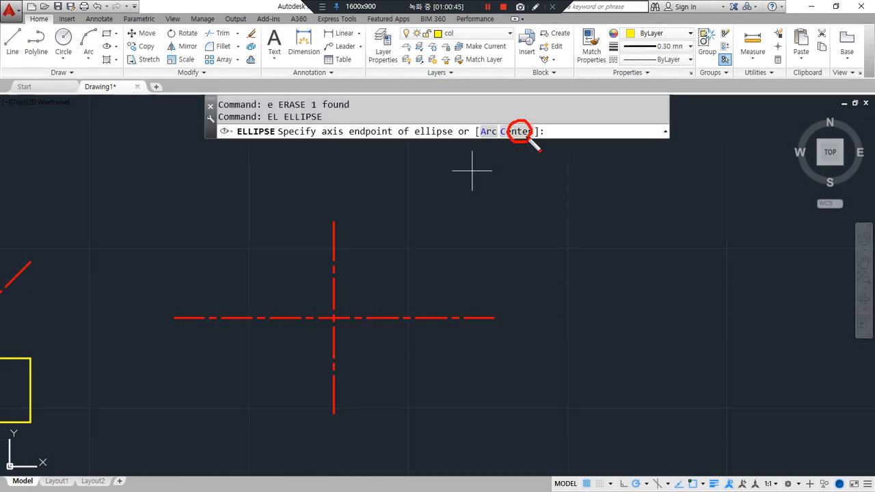
{"action": "left_click", "coordinate": [521, 132]}
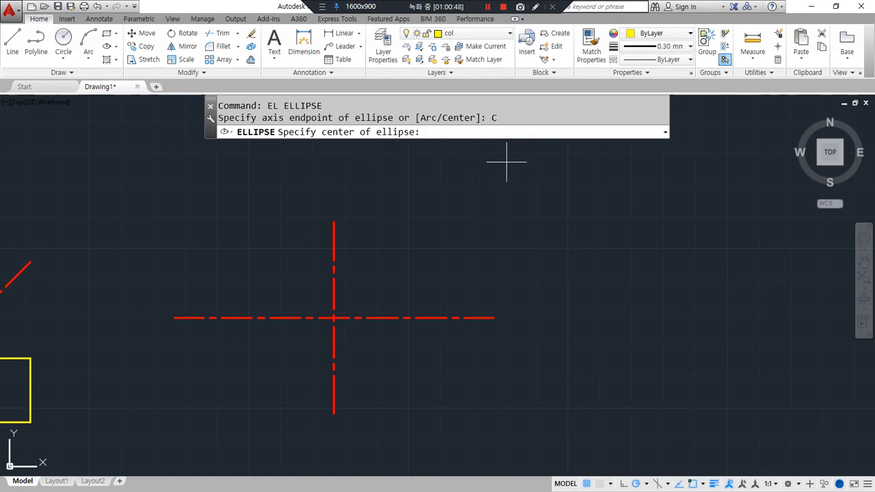
{"action": "left_click", "coordinate": [333, 318]}
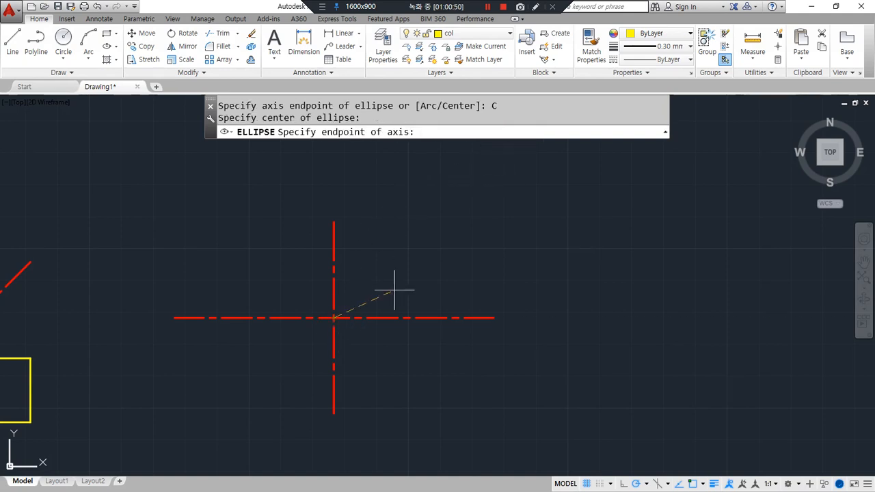
{"action": "left_click", "coordinate": [493, 318]}
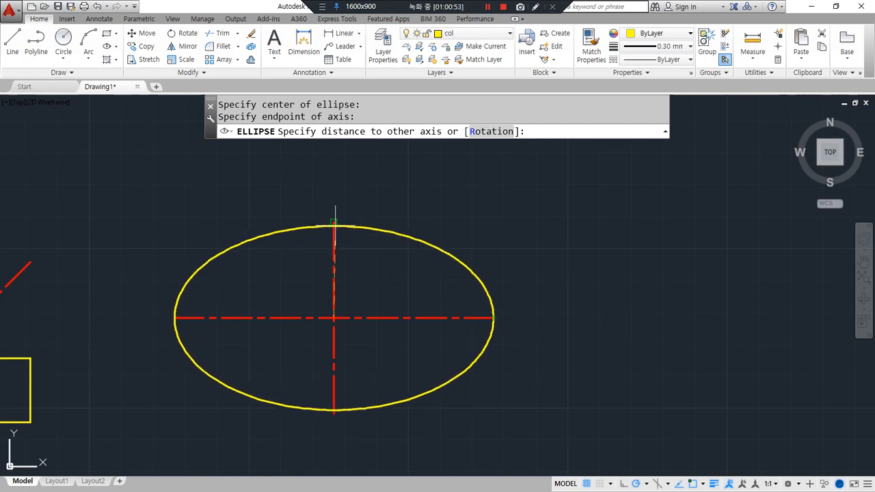
{"action": "left_click", "coordinate": [334, 222]}
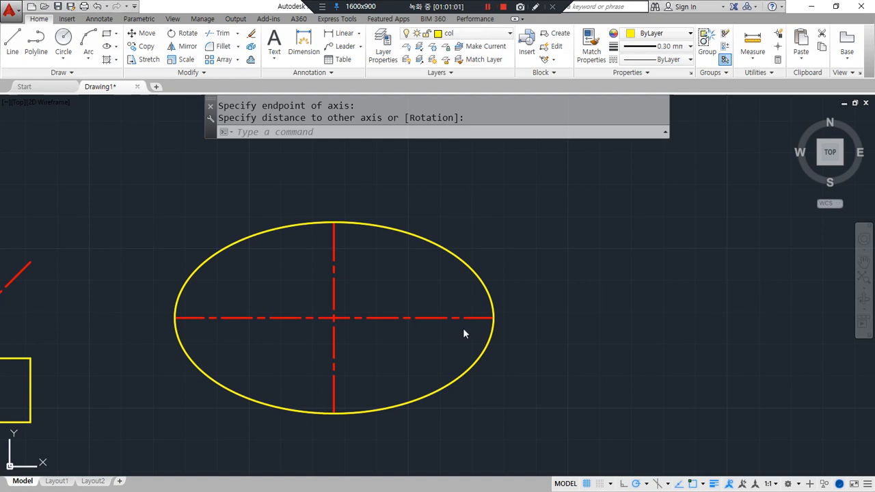
Erase all existing geometry, including the ellipse, its centre lines and the three rectangular views.
{"action": "left_click", "coordinate": [494, 385]}
{"action": "left_click", "coordinate": [309, 254]}
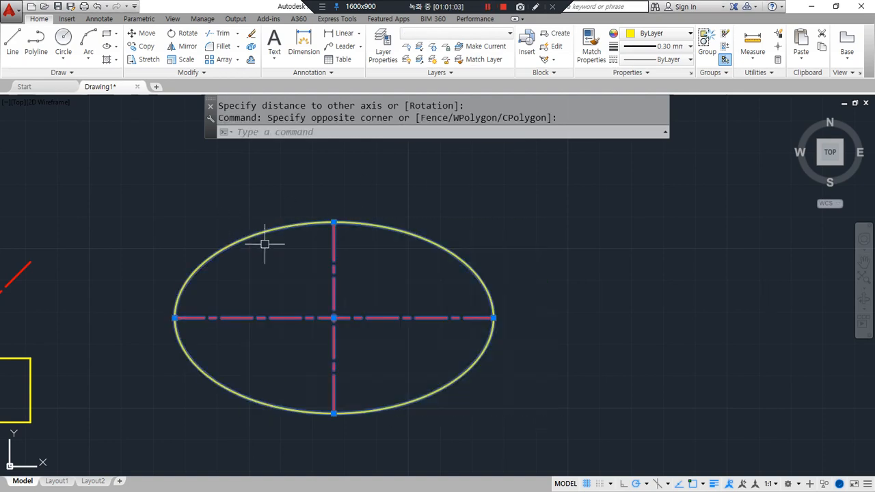
{"action": "scroll", "coordinate": [347, 253], "scroll_direction": "down", "scroll_amount": 5}
{"action": "left_click", "coordinate": [433, 322]}
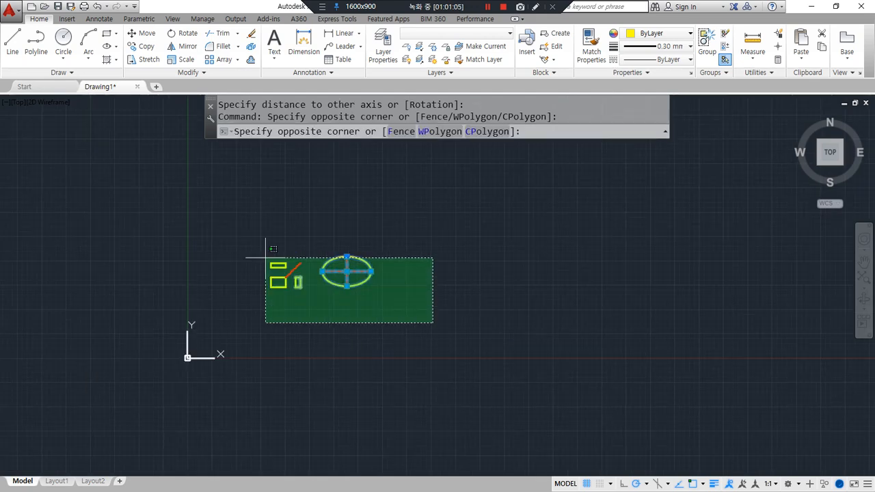
{"action": "left_click", "coordinate": [210, 239]}
{"action": "type", "text": "e"}
{"action": "key", "text": "Return"}
{"action": "type", "text": "z"}
{"action": "key", "text": "Return"}
{"action": "type", "text": "a"}
{"action": "key", "text": "Return"}
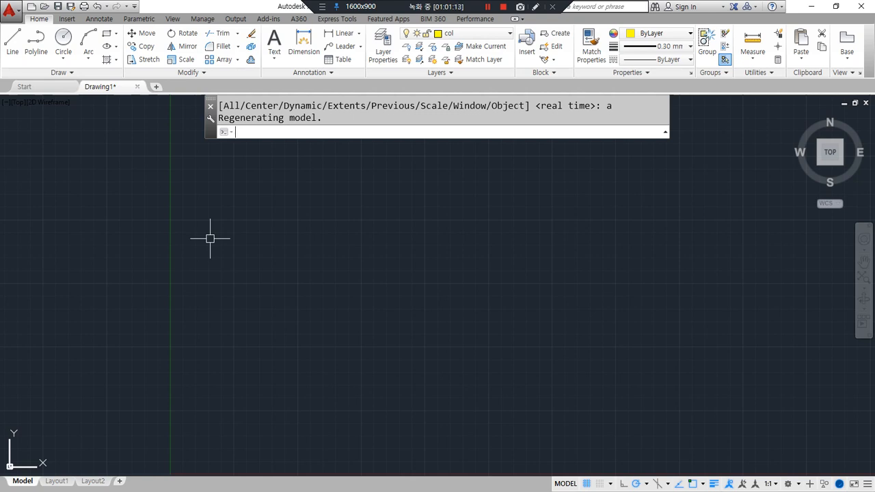
Draw horizontal, vertical and 45-degree construction lines through one common point.
{"action": "type", "text": "xl"}
{"action": "key", "text": "Return"}
{"action": "left_click", "coordinate": [491, 314]}
{"action": "left_click", "coordinate": [535, 313]}
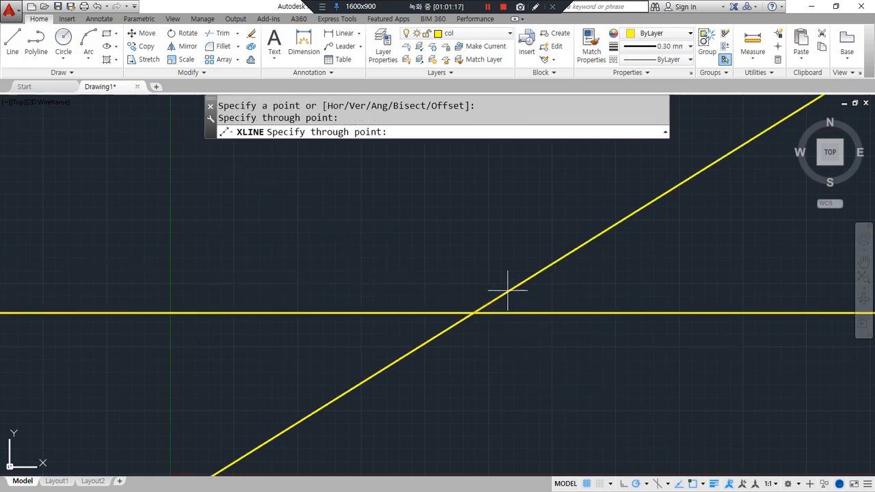
{"action": "left_click", "coordinate": [476, 282]}
{"action": "left_click", "coordinate": [513, 268]}
{"action": "key", "text": "Return"}
{"action": "scroll", "coordinate": [434, 311], "scroll_direction": "up", "scroll_amount": 2}
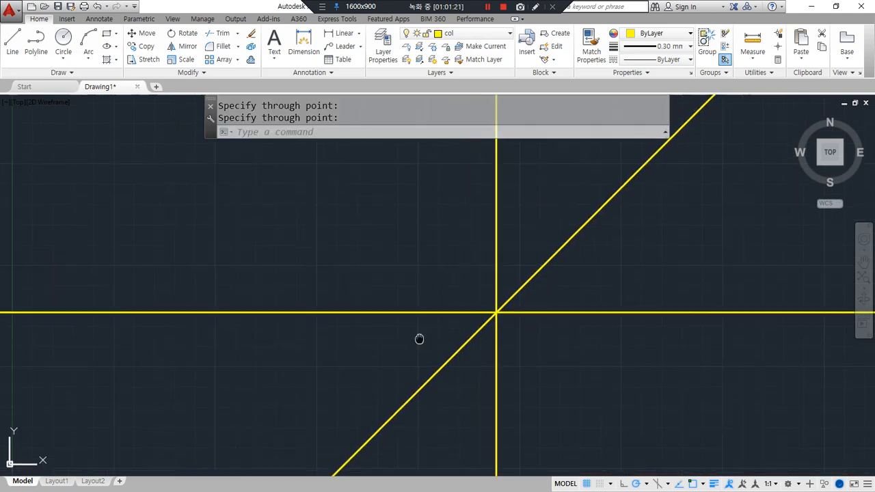
Offset the horizontal construction line downward twice at 20 spacing.
{"action": "middle_click_drag", "start_coordinate": [417, 344], "coordinate": [418, 318]}
{"action": "type", "text": "o"}
{"action": "key", "text": "Return"}
{"action": "type", "text": "20"}
{"action": "key", "text": "Return"}
{"action": "left_click", "coordinate": [385, 293]}
{"action": "left_click", "coordinate": [385, 309]}
{"action": "left_click", "coordinate": [376, 332]}
{"action": "left_click", "coordinate": [358, 376]}
{"action": "key", "text": "Return"}
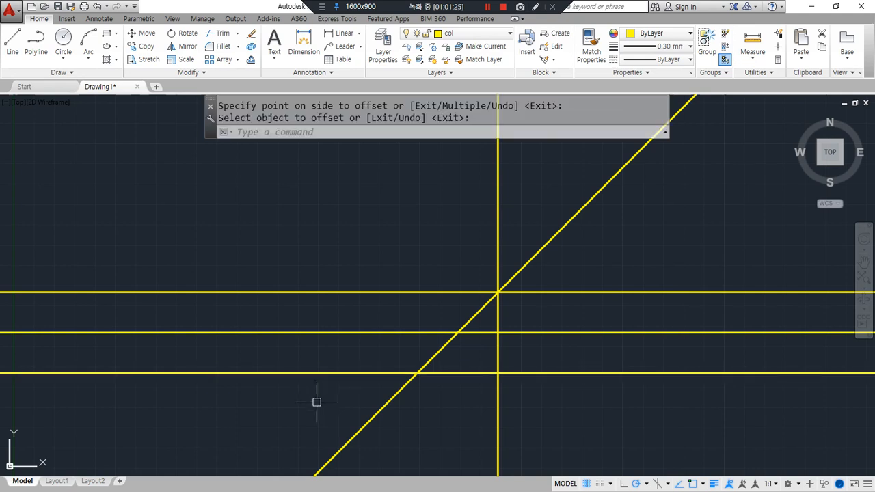
Offset the vertical construction line 150 to the left.
{"action": "type", "text": "o"}
{"action": "key", "text": "Return"}
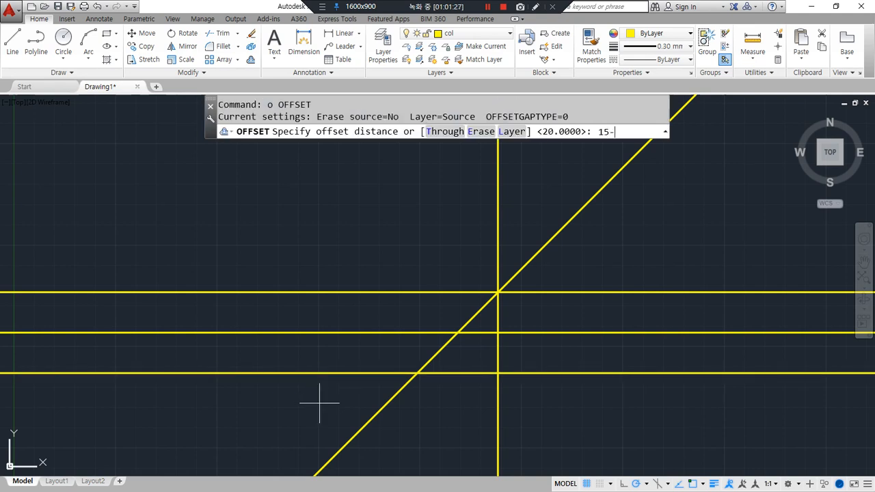
{"action": "type", "text": "150"}
{"action": "key", "text": "Return"}
{"action": "left_click", "coordinate": [498, 420]}
{"action": "left_click", "coordinate": [202, 420]}
{"action": "key", "text": "Return"}
Join the lowest horizontal line to both vertical lines with zero-radius fillets to form the front view's lower corners.
{"action": "type", "text": "f"}
{"action": "key", "text": "Return"}
{"action": "left_click", "coordinate": [201, 373]}
{"action": "left_click", "coordinate": [194, 365]}
{"action": "key", "text": "Return"}
{"action": "left_click", "coordinate": [490, 373]}
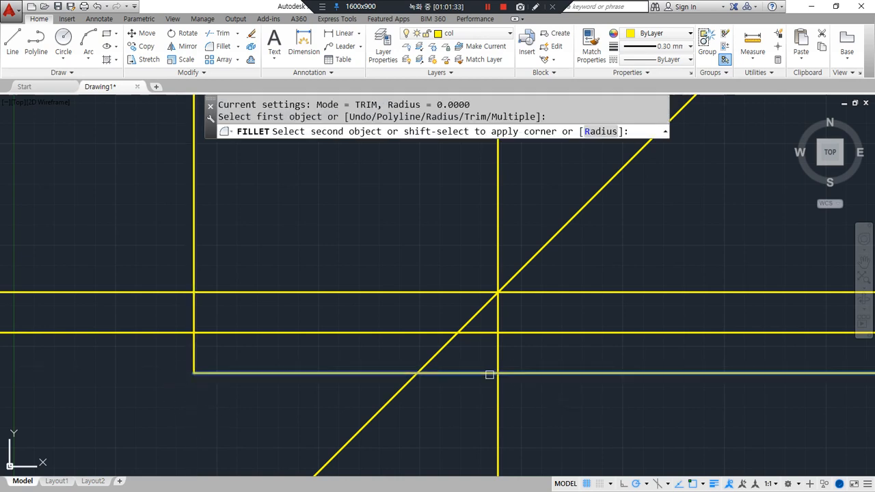
{"action": "left_click", "coordinate": [498, 357]}
Trim away the part of the 45-degree line below its crossing with the right vertical line.
{"action": "type", "text": "tr"}
{"action": "key", "text": "Return"}
{"action": "left_click", "coordinate": [498, 308]}
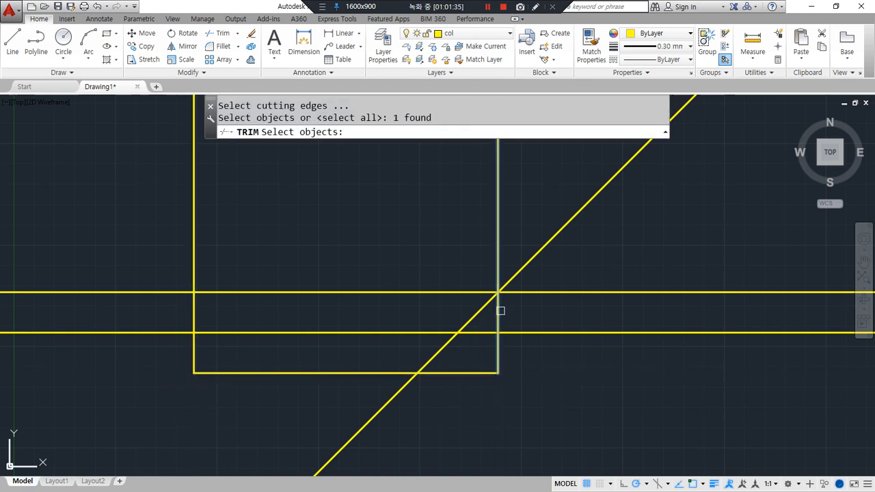
{"action": "key", "text": "Return"}
{"action": "left_click", "coordinate": [449, 341]}
{"action": "left_click", "coordinate": [320, 377]}
{"action": "key", "text": "Return"}
Trim the upper and middle horizontal lines where they extend left of the front view's left edge.
{"action": "key", "text": "Return"}
{"action": "key", "text": "Return"}
{"action": "left_click", "coordinate": [135, 335]}
{"action": "left_click", "coordinate": [138, 272]}
{"action": "left_click", "coordinate": [99, 316]}
{"action": "left_click", "coordinate": [238, 372]}
{"action": "key", "text": "Return"}
Draw a horizontal projection line above the front view to the 45-degree line, continuing vertically down past the horizontal lines.
{"action": "middle_click_drag", "start_coordinate": [604, 403], "coordinate": [475, 422]}
{"action": "scroll", "coordinate": [421, 395], "scroll_direction": "down", "scroll_amount": 2}
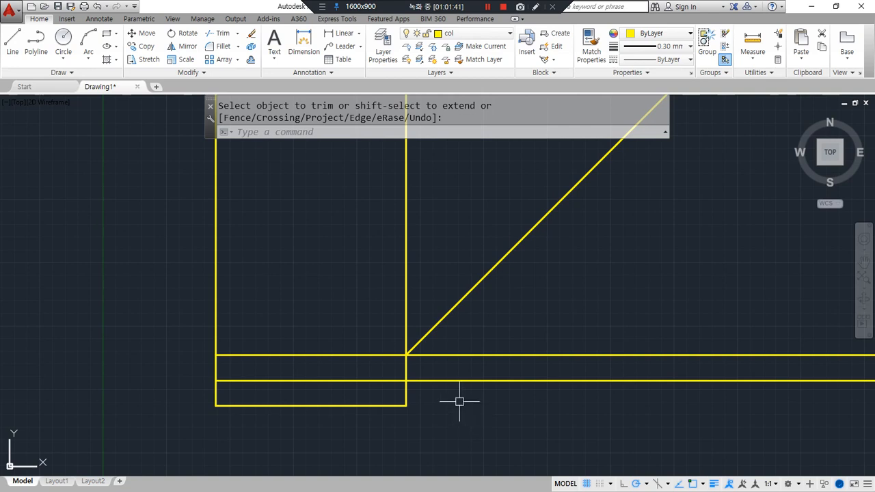
{"action": "type", "text": "l"}
{"action": "key", "text": "Return"}
{"action": "left_click", "coordinate": [176, 293]}
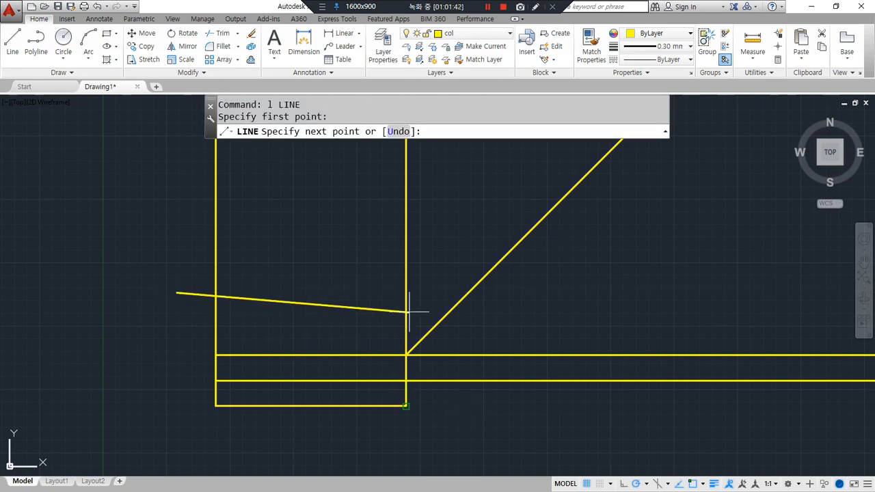
{"action": "left_click", "coordinate": [467, 293]}
{"action": "left_click", "coordinate": [467, 457]}
{"action": "key", "text": "Return"}
Draw the side-view circle centred where the vertical projection line crosses the middle horizontal line, with its radius reaching the upper horizontal line.
{"action": "type", "text": "c"}
{"action": "key", "text": "Return"}
{"action": "left_click", "coordinate": [468, 381]}
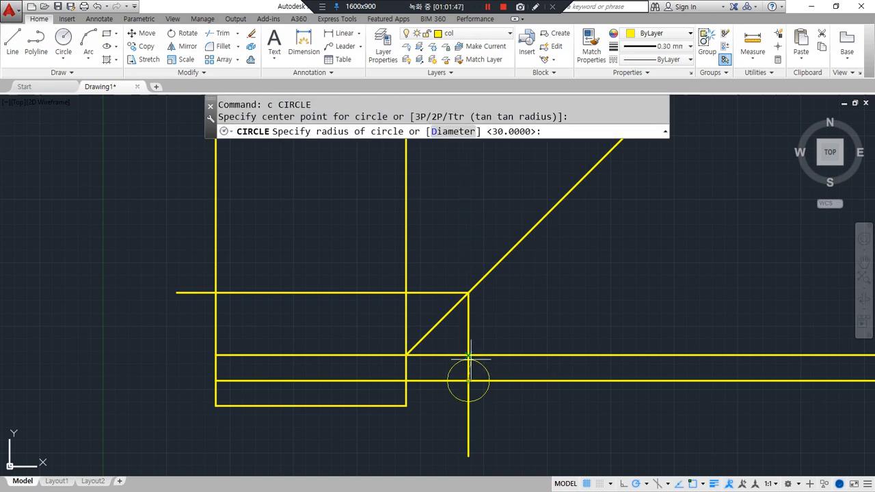
{"action": "key", "text": "Return"}
Offset the horizontal projection line above the front view by 20 to both sides.
{"action": "type", "text": "o"}
{"action": "key", "text": "Return"}
{"action": "type", "text": "20"}
{"action": "key", "text": "Return"}
{"action": "left_click", "coordinate": [358, 293]}
{"action": "left_click", "coordinate": [357, 281]}
{"action": "left_click", "coordinate": [352, 292]}
{"action": "left_click", "coordinate": [349, 310]}
{"action": "key", "text": "Escape"}
{"action": "type", "text": "f"}
{"action": "key", "text": "Return"}
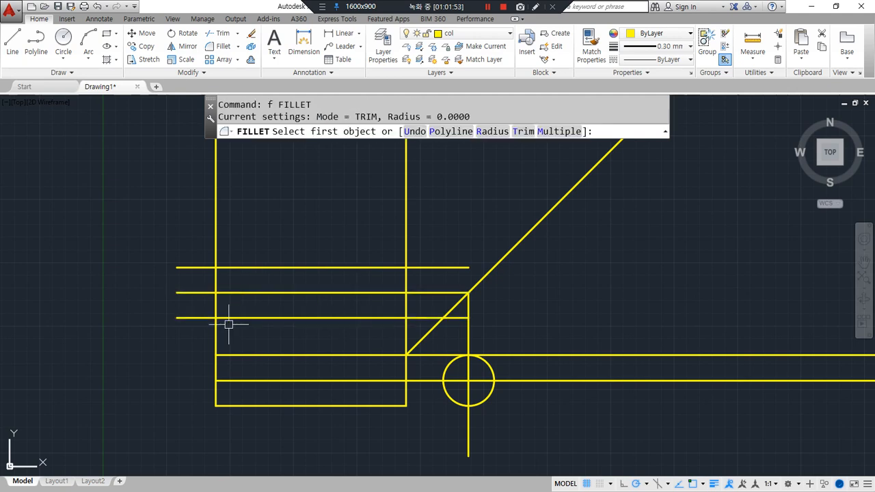
{"action": "key", "text": "Escape"}
Trim away the vertical lines between the two rectangular views and the horizontal lines between the front view and the circle.
{"action": "type", "text": "t"}
{"action": "key", "text": "Return"}
{"action": "key", "text": "Return"}
{"action": "left_click", "coordinate": [408, 332]}
{"action": "left_click", "coordinate": [213, 339]}
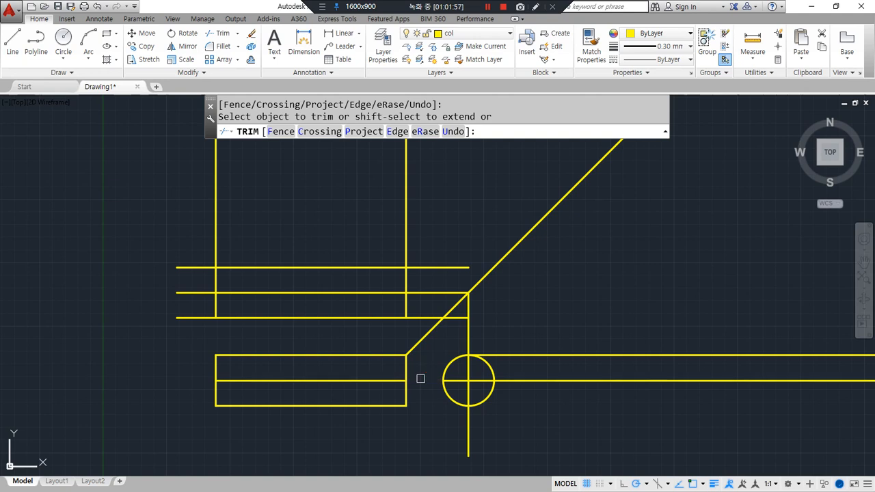
Trim the excess lines around the circle and all overhanging line ends around the upper rectangle.
{"action": "left_click", "coordinate": [470, 440]}
{"action": "left_click", "coordinate": [621, 410]}
{"action": "left_click", "coordinate": [592, 353]}
{"action": "left_click", "coordinate": [467, 340]}
{"action": "left_click", "coordinate": [417, 322]}
{"action": "left_click", "coordinate": [409, 240]}
{"action": "left_click", "coordinate": [417, 249]}
{"action": "left_click", "coordinate": [176, 230]}
{"action": "left_click", "coordinate": [190, 226]}
{"action": "left_click", "coordinate": [153, 346]}
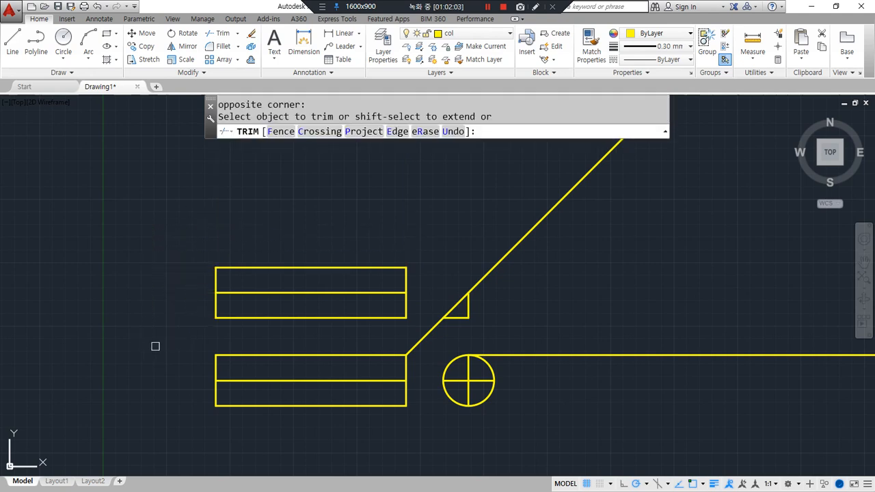
{"action": "key", "text": "space"}
Erase the leftover short lines beside the 45-degree line and the leftover horizontal line right of the circle.
{"action": "left_click", "coordinate": [422, 274]}
{"action": "left_click", "coordinate": [517, 342]}
{"action": "type", "text": "e"}
{"action": "key", "text": "space"}
{"action": "left_click", "coordinate": [553, 354]}
{"action": "key", "text": "Delete"}
Shorten the 45-degree line to the upper rectangle's top-edge level with a zero-radius fillet, and rejoin the rectangle's upper-right corner.
{"action": "type", "text": "f"}
{"action": "key", "text": "space"}
{"action": "left_click", "coordinate": [465, 296]}
{"action": "left_click", "coordinate": [383, 265]}
{"action": "key", "text": "space"}
{"action": "left_click", "coordinate": [402, 268]}
{"action": "left_click", "coordinate": [405, 301]}
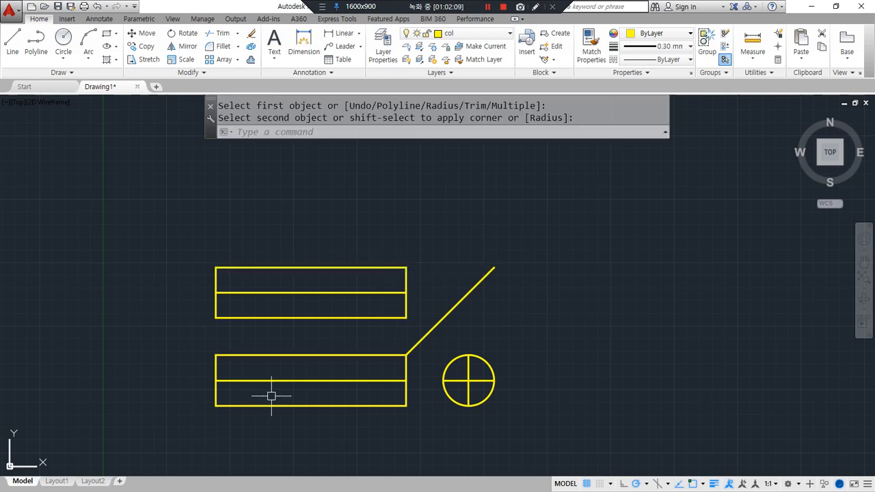
Move the middle lines of both rectangles and the circle's two crossing lines to the red centre-line layer.
{"action": "scroll", "coordinate": [269, 394], "scroll_direction": "up", "scroll_amount": 2}
{"action": "key", "text": "Escape"}
{"action": "left_click", "coordinate": [602, 389]}
{"action": "left_click", "coordinate": [372, 361]}
{"action": "left_click", "coordinate": [351, 232]}
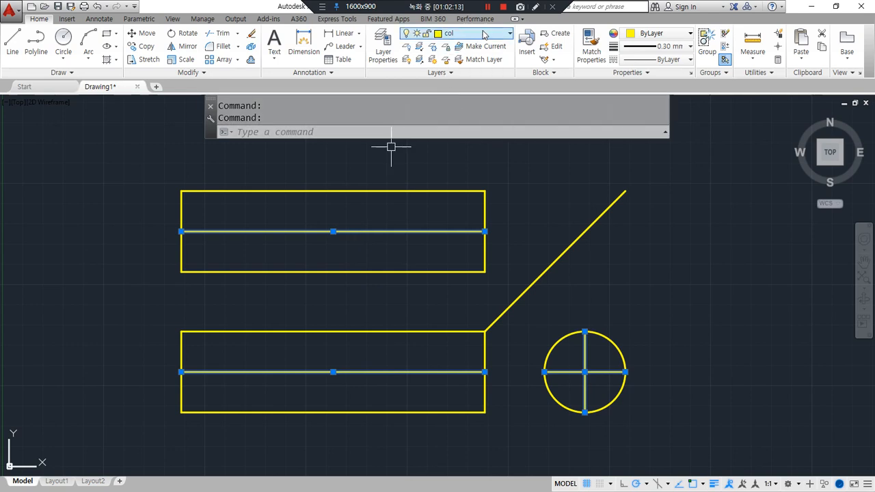
{"action": "left_click", "coordinate": [472, 33]}
{"action": "left_click", "coordinate": [475, 60]}
{"action": "key", "text": "Escape"}
{"action": "key", "text": "Escape"}
Chamfer the upper-right corner of the upper rectangle with both chamfer distances set to 2.
{"action": "type", "text": "cha"}
{"action": "key", "text": "Return"}
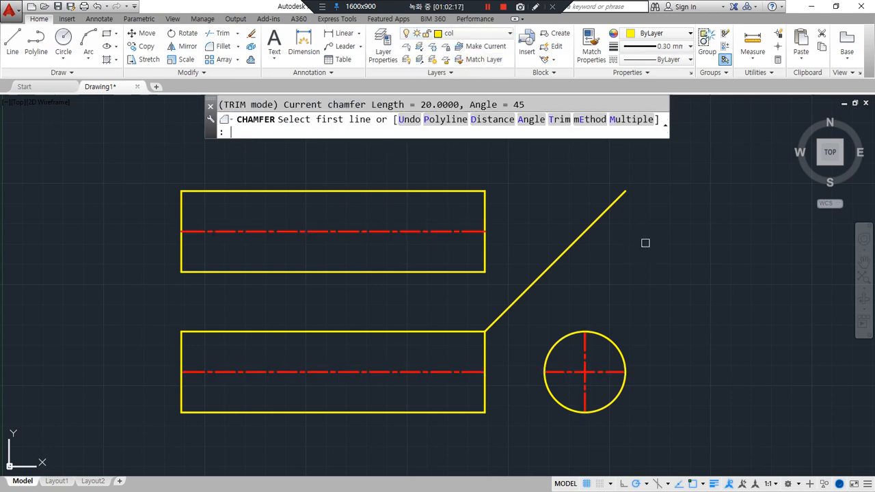
{"action": "type", "text": "d"}
{"action": "key", "text": "Return"}
{"action": "type", "text": "2"}
{"action": "key", "text": "Return"}
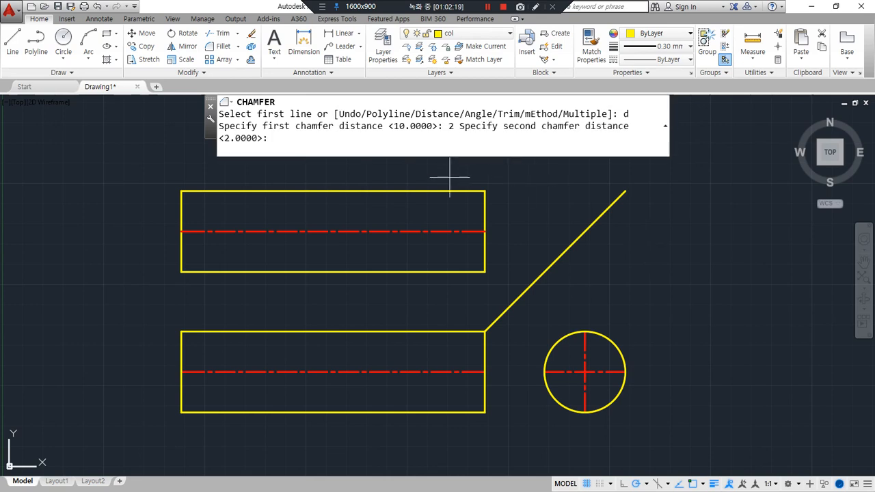
{"action": "key", "text": "Return"}
{"action": "left_click", "coordinate": [469, 191]}
{"action": "left_click", "coordinate": [484, 205]}
Chamfer the remaining three corners of the upper rectangle with both distances at 2.
{"action": "key", "text": "Return"}
{"action": "left_click", "coordinate": [485, 244]}
{"action": "left_click", "coordinate": [461, 269]}
{"action": "key", "text": "Return"}
{"action": "left_click", "coordinate": [211, 268]}
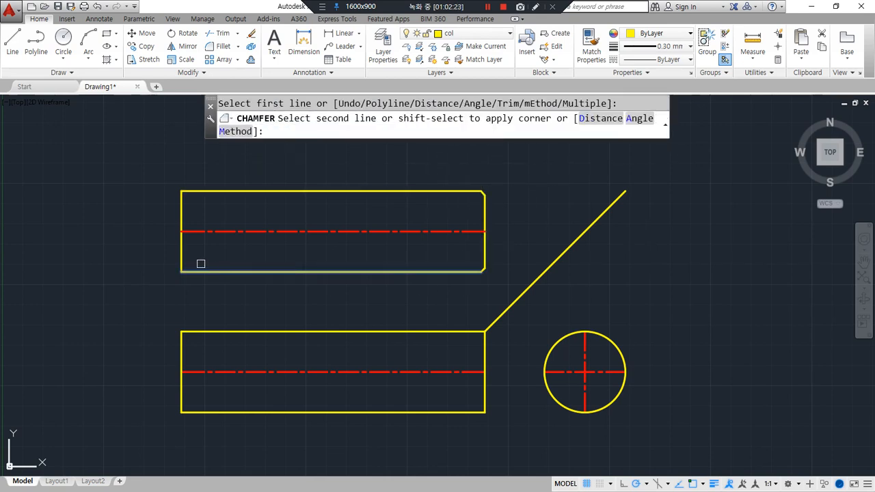
{"action": "left_click", "coordinate": [177, 251]}
{"action": "key", "text": "Return"}
{"action": "left_click", "coordinate": [181, 209]}
{"action": "left_click", "coordinate": [192, 191]}
Chamfer all four corners of the lower rectangle with the same distances of 2.
{"action": "key", "text": "Return"}
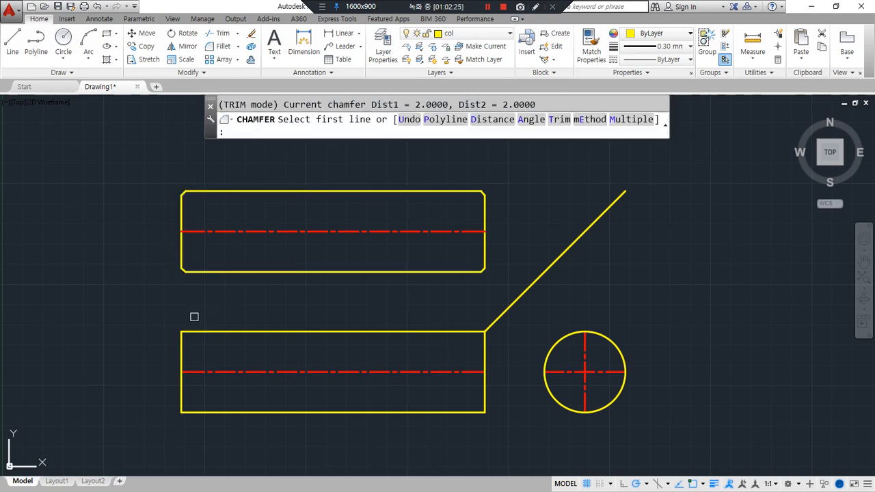
{"action": "left_click", "coordinate": [193, 331]}
{"action": "left_click", "coordinate": [182, 369]}
{"action": "key", "text": "Return"}
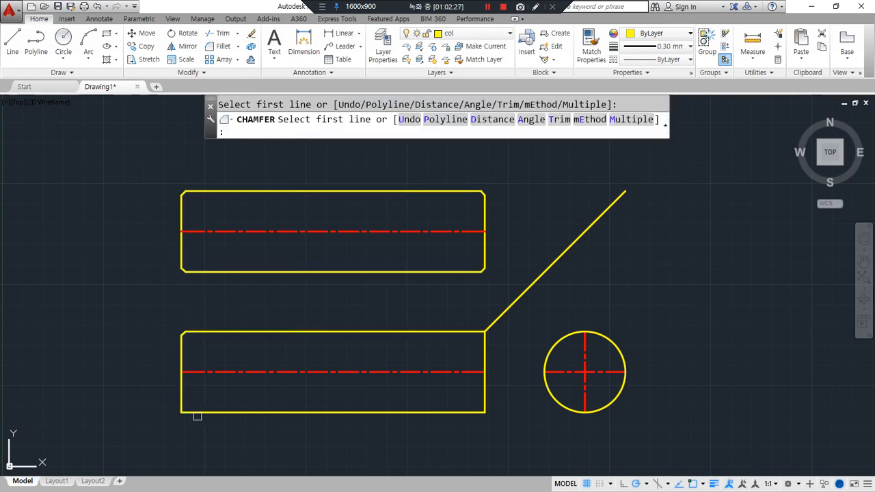
{"action": "left_click", "coordinate": [220, 411]}
{"action": "left_click", "coordinate": [180, 395]}
{"action": "key", "text": "Return"}
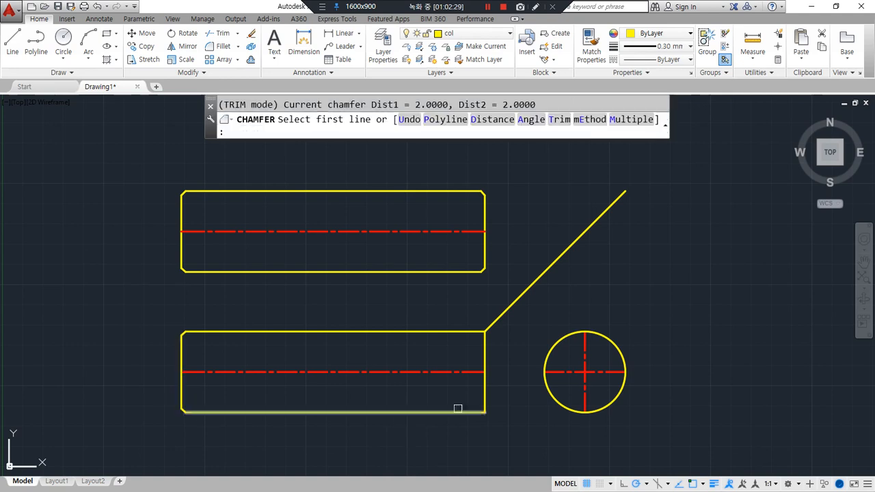
{"action": "left_click", "coordinate": [465, 412]}
{"action": "left_click", "coordinate": [486, 393]}
{"action": "key", "text": "Return"}
{"action": "left_click", "coordinate": [485, 359]}
{"action": "left_click", "coordinate": [473, 332]}
Draw vertical lines joining the inner chamfer corners at the right ends of both rectangles.
{"action": "type", "text": "l"}
{"action": "key", "text": "Return"}
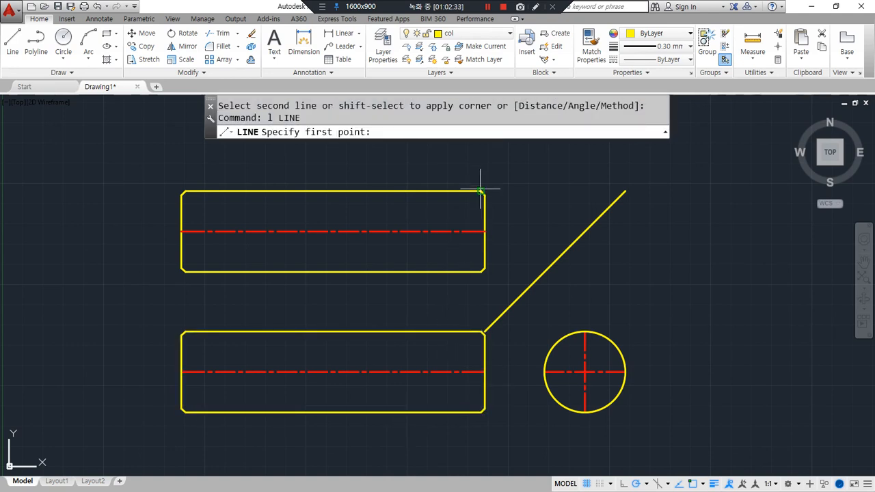
{"action": "left_click", "coordinate": [481, 190]}
{"action": "double_click", "coordinate": [480, 272]}
{"action": "key", "text": "Return"}
{"action": "key", "text": "Return"}
{"action": "left_click", "coordinate": [481, 332]}
{"action": "left_click", "coordinate": [480, 411]}
{"action": "key", "text": "Return"}
Draw vertical lines joining the inner chamfer corners at the left ends of both rectangles.
{"action": "key", "text": "Return"}
{"action": "left_click", "coordinate": [183, 333]}
{"action": "left_click", "coordinate": [185, 411]}
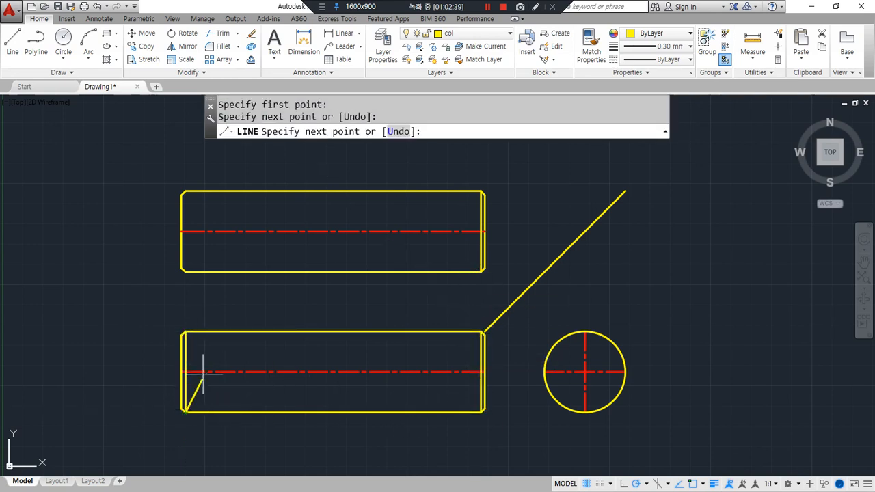
{"action": "key", "text": "Return"}
{"action": "key", "text": "Return"}
{"action": "left_click", "coordinate": [184, 271]}
{"action": "key", "text": "Escape"}
{"action": "key", "text": "Return"}
{"action": "left_click", "coordinate": [184, 271]}
{"action": "left_click", "coordinate": [184, 191]}
{"action": "key", "text": "Return"}
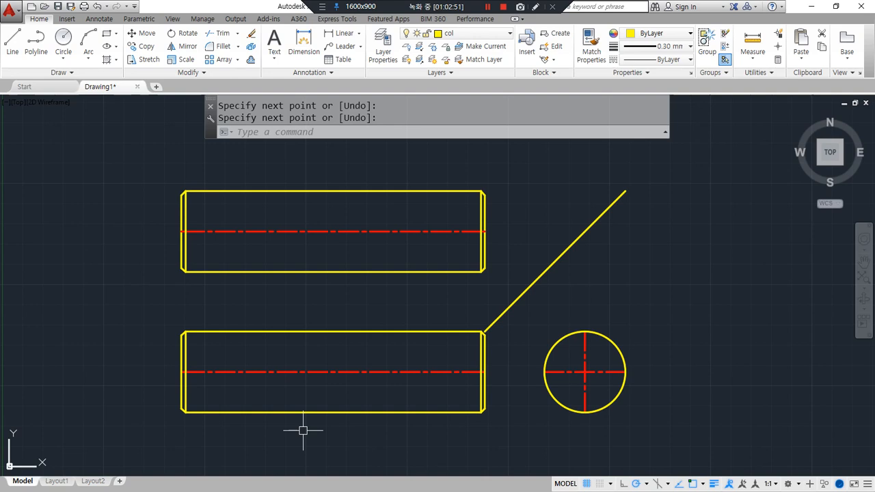
Match the 45-degree line's properties to the red centre line of the lower rectangle.
{"action": "type", "text": "ma"}
{"action": "key", "text": "Return"}
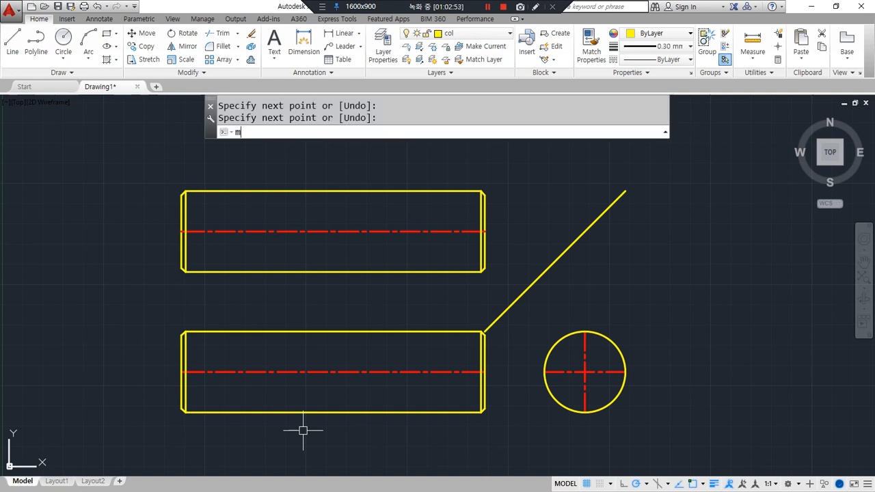
{"action": "left_click", "coordinate": [462, 371]}
{"action": "left_click", "coordinate": [520, 290]}
{"action": "key", "text": "Return"}
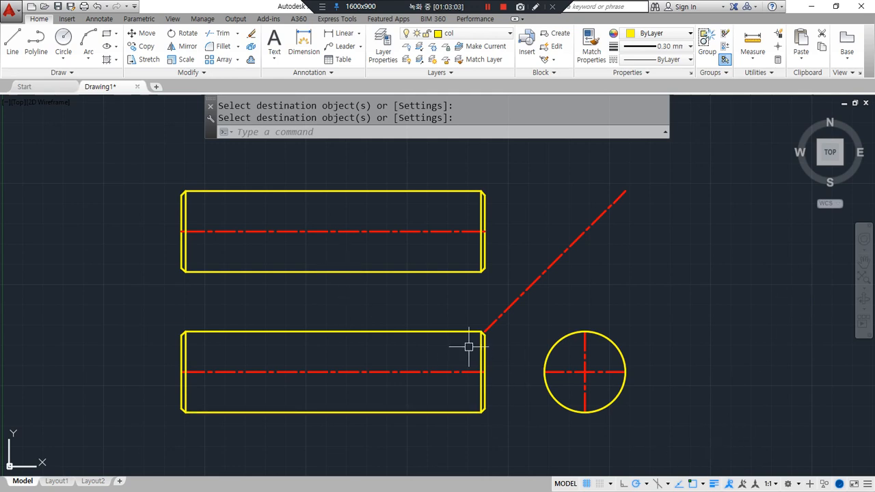
{"action": "scroll", "coordinate": [477, 347], "scroll_direction": "up", "scroll_amount": 6}
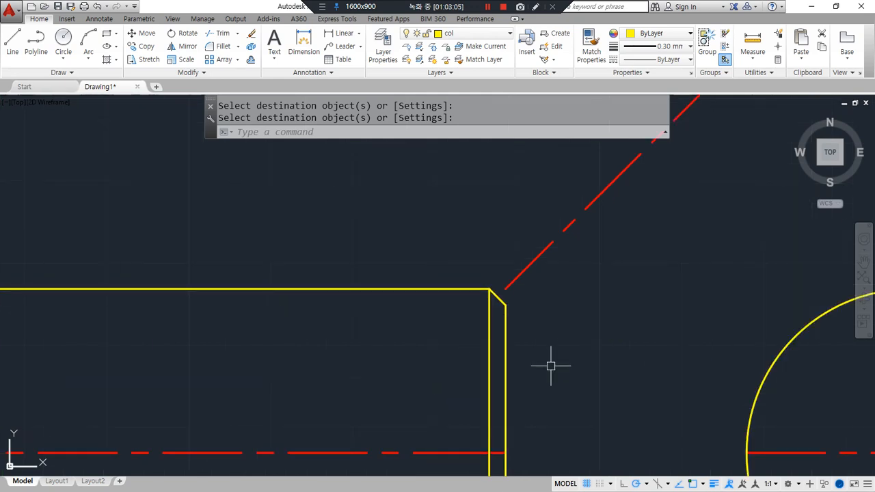
{"action": "scroll", "coordinate": [551, 366], "scroll_direction": "down", "scroll_amount": 7}
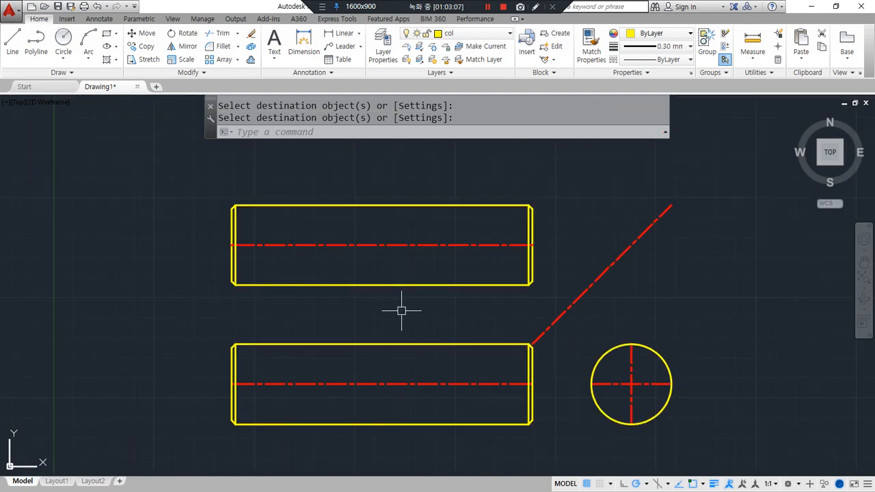
{"action": "middle_click_drag", "start_coordinate": [282, 324], "coordinate": [241, 330]}
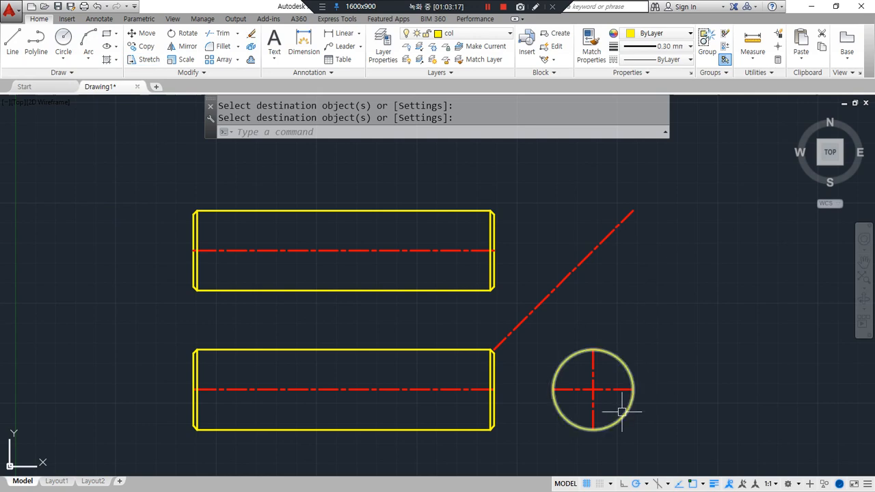
Set polar tracking to 30-degree increments and draw a 30-degree slanted line across the upper view from above its right end.
{"action": "left_click", "coordinate": [646, 484]}
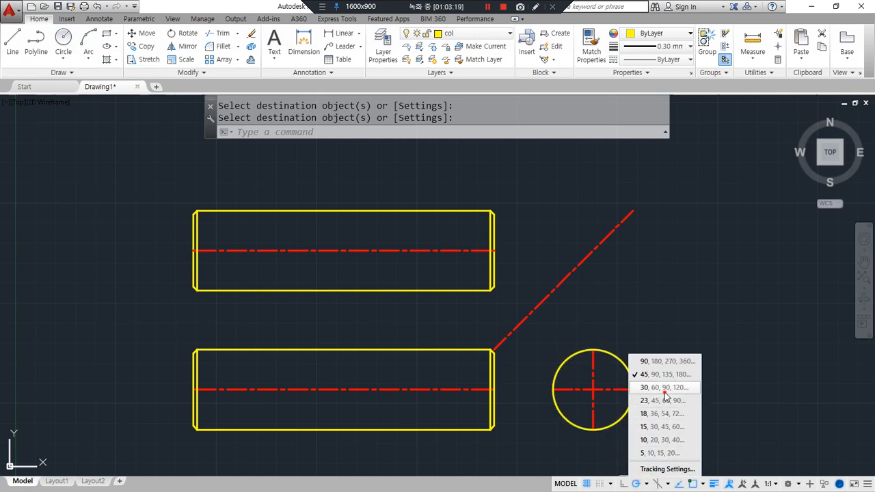
{"action": "left_click", "coordinate": [666, 391]}
{"action": "type", "text": "l"}
{"action": "key", "text": "Return"}
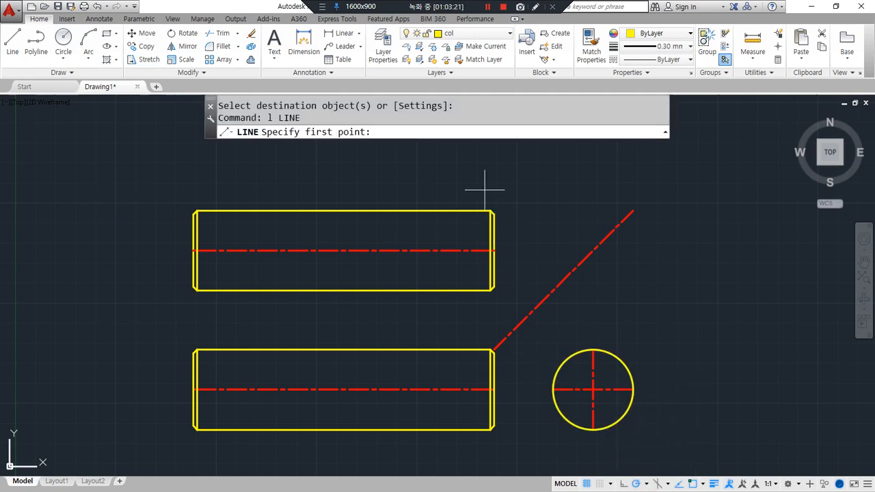
{"action": "left_click", "coordinate": [485, 190]}
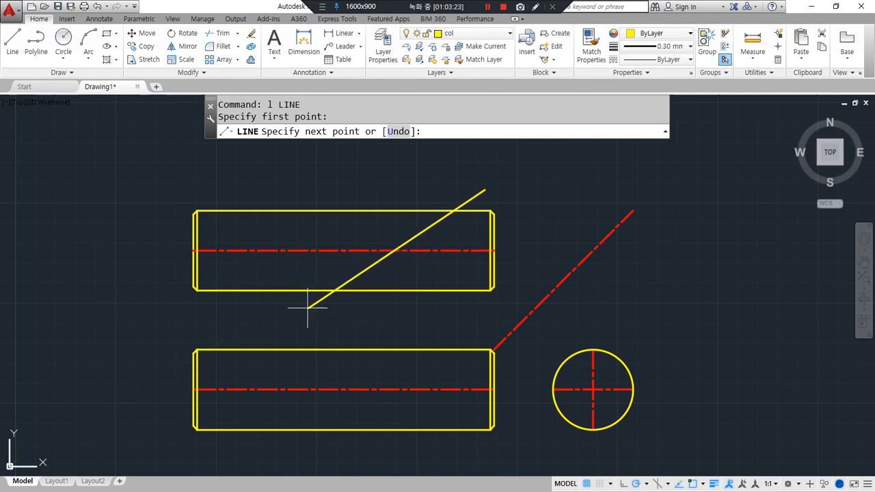
{"action": "left_click", "coordinate": [269, 314]}
{"action": "key", "text": "Return"}
Fillet the upper view's top and bottom edges to the slanted line with sharp corners, keeping the left portion.
{"action": "type", "text": "f"}
{"action": "key", "text": "Return"}
{"action": "left_click", "coordinate": [422, 212]}
{"action": "left_click", "coordinate": [424, 224]}
{"action": "key", "text": "Return"}
{"action": "left_click", "coordinate": [317, 288]}
{"action": "left_click", "coordinate": [301, 290]}
Erase the leftover chamfered right end of the upper view.
{"action": "left_click", "coordinate": [472, 197]}
{"action": "left_click", "coordinate": [512, 297]}
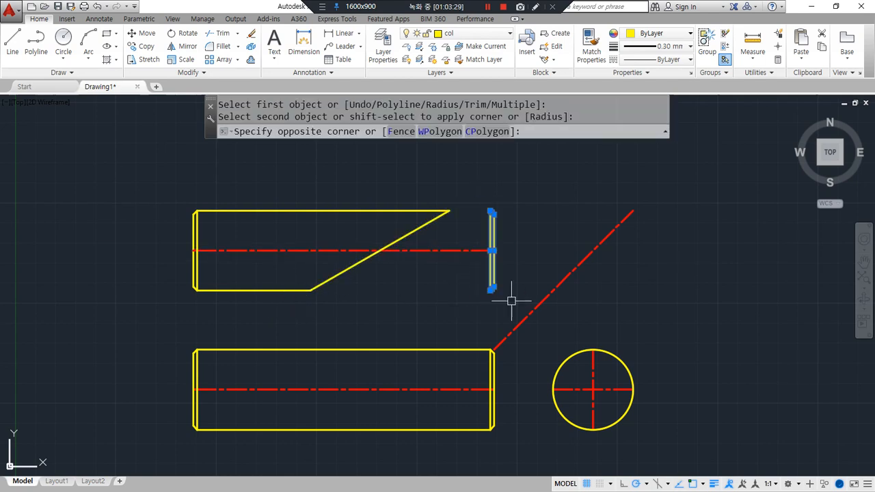
{"action": "type", "text": "e"}
{"action": "key", "text": "Return"}
{"action": "mouse_move", "coordinate": [418, 356]}
{"action": "left_mouse_down"}
{"action": "mouse_move", "coordinate": [303, 400]}
{"action": "mouse_move", "coordinate": [462, 403]}
{"action": "mouse_move", "coordinate": [378, 347]}
{"action": "left_mouse_up"}
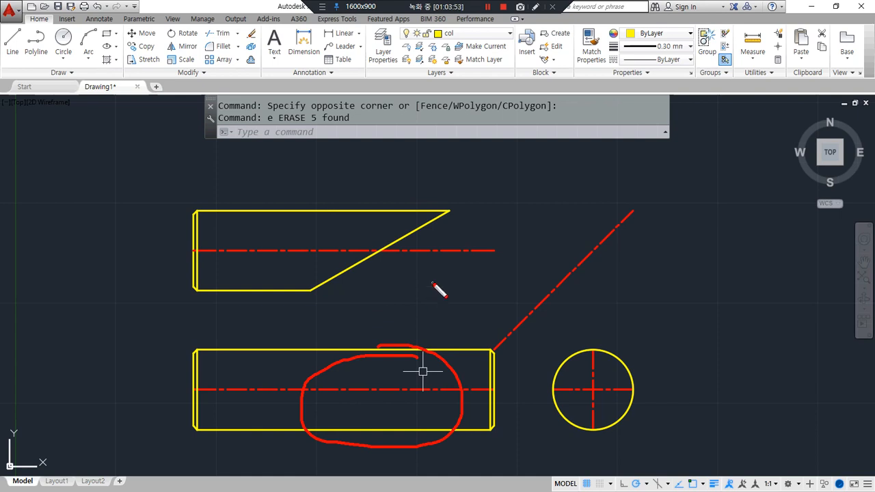
Draw vertical projection lines down through the lower view from the slanted line's two endpoints and its crossing with the centre line.
{"action": "type", "text": "l"}
{"action": "key", "text": "Return"}
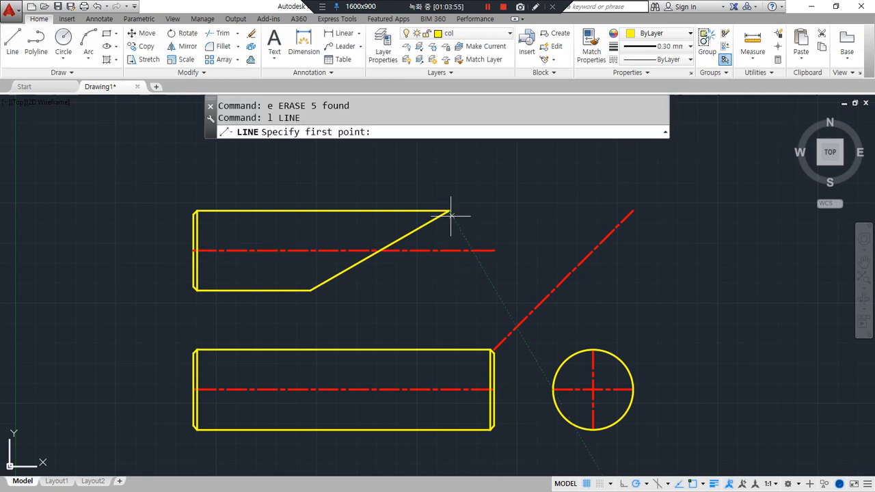
{"action": "left_click", "coordinate": [449, 211]}
{"action": "left_click", "coordinate": [450, 452]}
{"action": "key", "text": "Return"}
{"action": "key", "text": "Return"}
{"action": "left_click", "coordinate": [311, 291]}
{"action": "left_click", "coordinate": [311, 455]}
{"action": "key", "text": "Return"}
{"action": "left_click", "coordinate": [379, 251]}
{"action": "left_click", "coordinate": [380, 453]}
{"action": "key", "text": "Return"}
Match the middle projection line's properties to the lower view's red centre line.
{"action": "type", "text": "ma"}
{"action": "key", "text": "Return"}
{"action": "left_click", "coordinate": [399, 389]}
{"action": "left_click", "coordinate": [380, 378]}
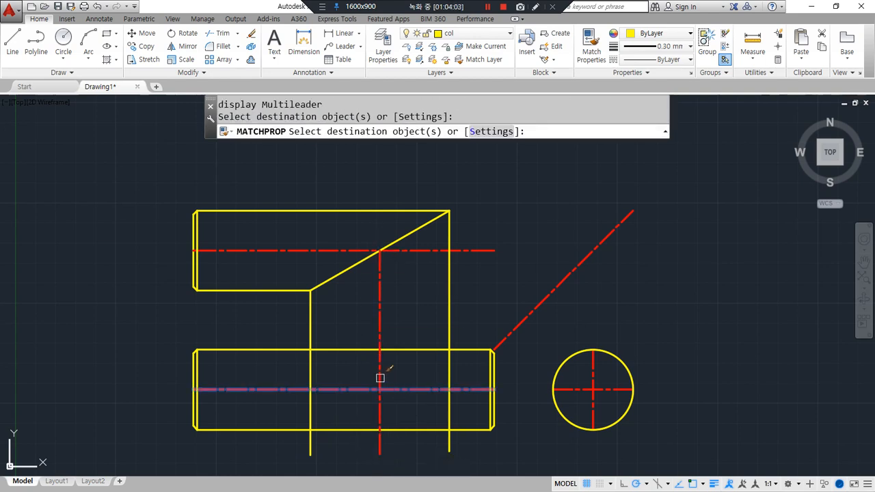
{"action": "key", "text": "Return"}
Trim the three projection lines above and below the lower view, and erase the leftover piece under the slanted cut's upper end.
{"action": "type", "text": "tr"}
{"action": "key", "text": "Return"}
{"action": "key", "text": "Return"}
{"action": "left_click", "coordinate": [461, 335]}
{"action": "left_click", "coordinate": [290, 319]}
{"action": "left_click", "coordinate": [469, 462]}
{"action": "left_click", "coordinate": [313, 434]}
{"action": "key", "text": "Return"}
{"action": "left_click", "coordinate": [450, 236]}
{"action": "type", "text": "e"}
{"action": "key", "text": "Return"}
Fillet the lower view's top and bottom edges to the rightmost projection line with sharp corners.
{"action": "type", "text": "f"}
{"action": "key", "text": "Return"}
{"action": "left_click", "coordinate": [437, 350]}
{"action": "left_click", "coordinate": [449, 364]}
{"action": "key", "text": "Return"}
{"action": "left_click", "coordinate": [447, 419]}
{"action": "left_click", "coordinate": [429, 430]}
Erase the leftover chamfered right end of the lower view.
{"action": "left_click", "coordinate": [511, 451]}
{"action": "type", "text": "e"}
{"action": "key", "text": "Return"}
{"action": "type", "text": "e"}
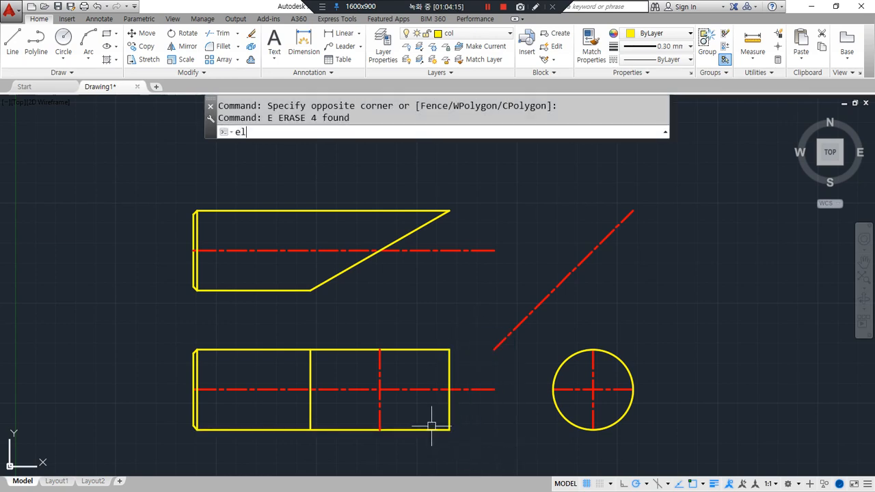
{"action": "type", "text": "l"}
{"action": "key", "text": "Return"}
{"action": "left_click", "coordinate": [310, 390]}
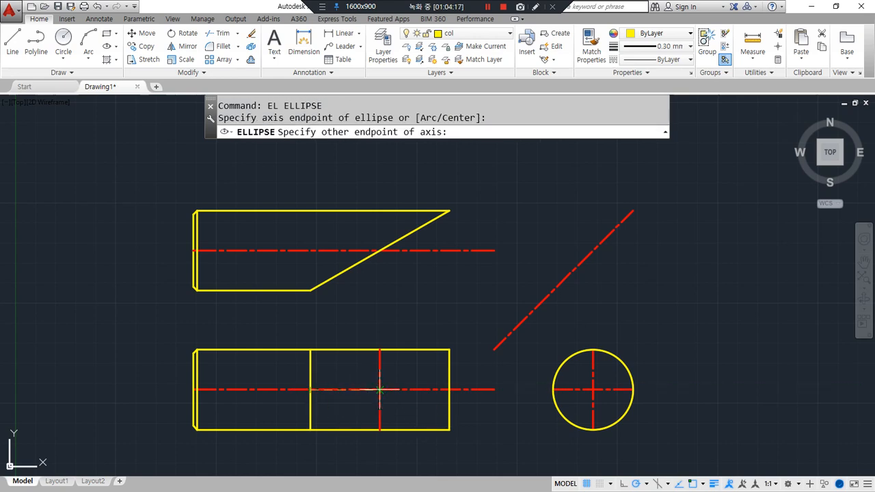
{"action": "left_click", "coordinate": [451, 390]}
{"action": "key", "text": "Escape"}
Draw an ellipse in the lower view between the two yellow projection lines, with its height reaching the top and bottom edges.
{"action": "key", "text": "Return"}
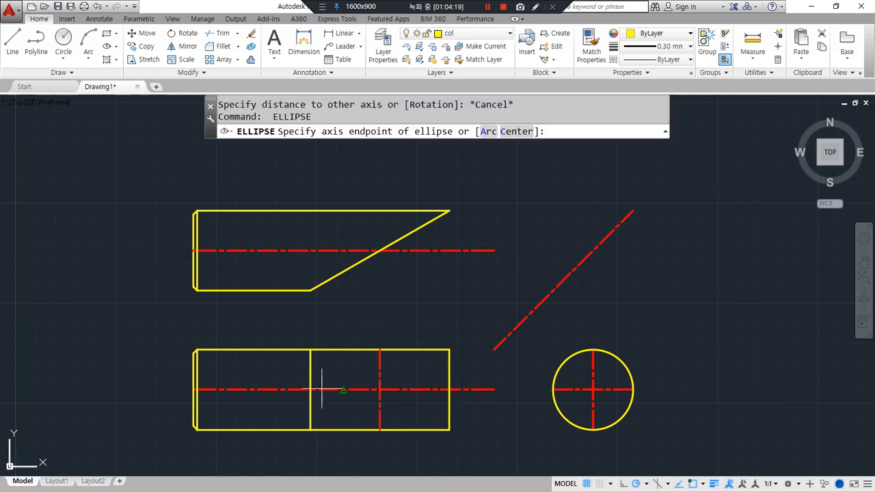
{"action": "left_click", "coordinate": [310, 390]}
{"action": "left_click", "coordinate": [449, 390]}
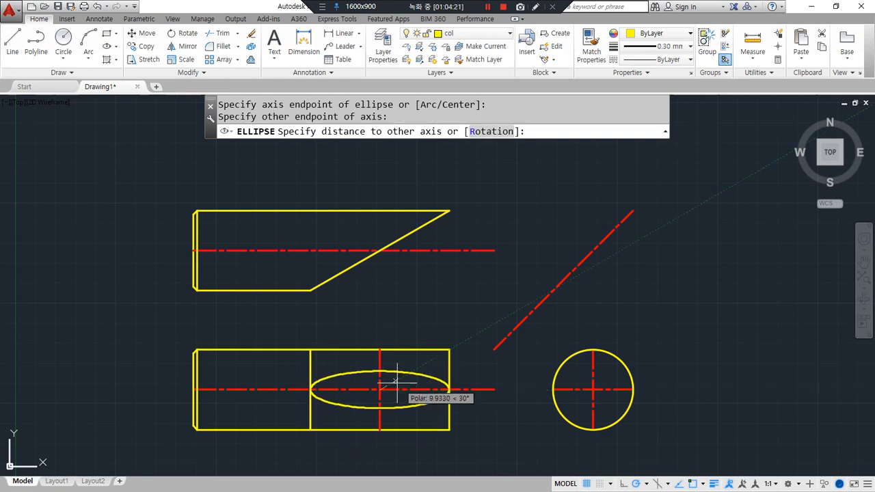
{"action": "left_click", "coordinate": [380, 352]}
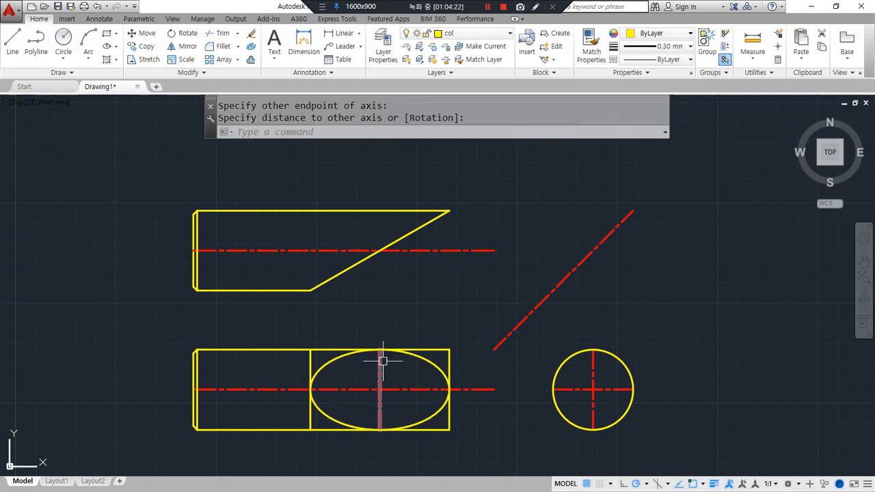
Fillet the lower view's top and bottom edges to the ellipse, removing the edge portions to its right.
{"action": "type", "text": "f"}
{"action": "key", "text": "Return"}
{"action": "left_click", "coordinate": [337, 359]}
{"action": "left_click", "coordinate": [349, 350]}
{"action": "key", "text": "Return"}
{"action": "left_click", "coordinate": [326, 426]}
{"action": "left_click", "coordinate": [320, 430]}
Erase the two yellow vertical lines at the left and right ends of the ellipse.
{"action": "left_click", "coordinate": [311, 424]}
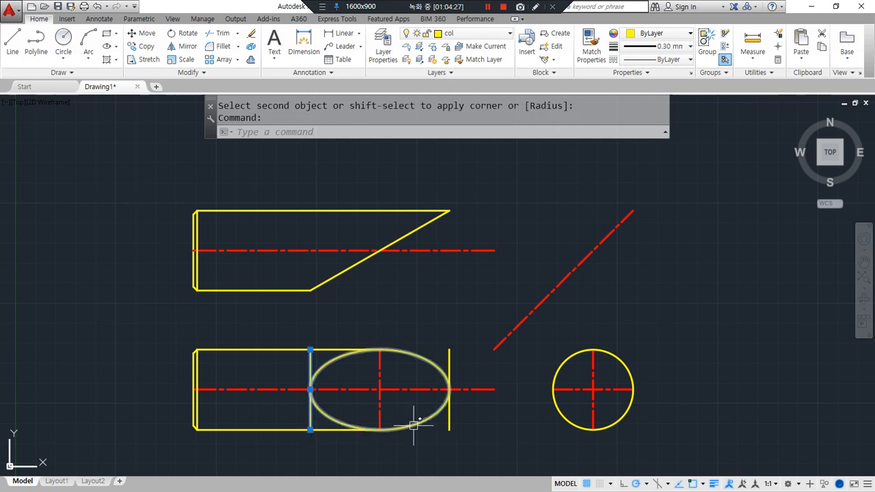
{"action": "left_click", "coordinate": [449, 422]}
{"action": "type", "text": "e"}
{"action": "key", "text": "Return"}
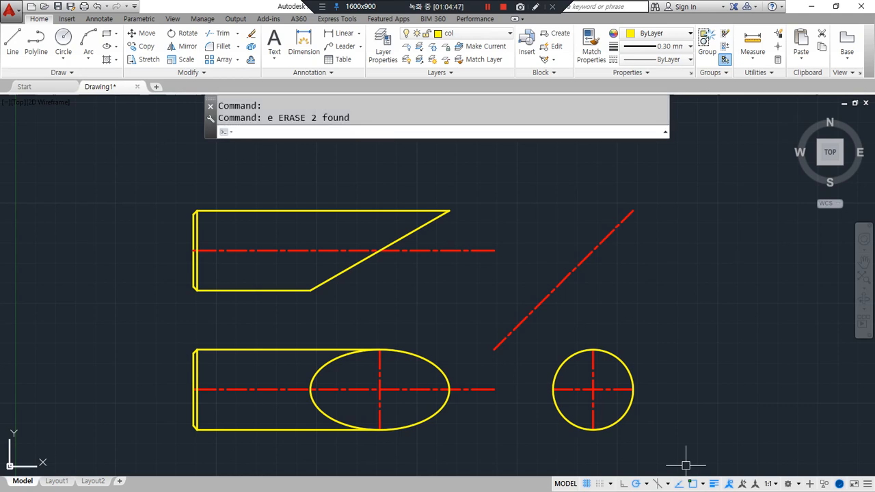
{"action": "key", "text": "Escape"}
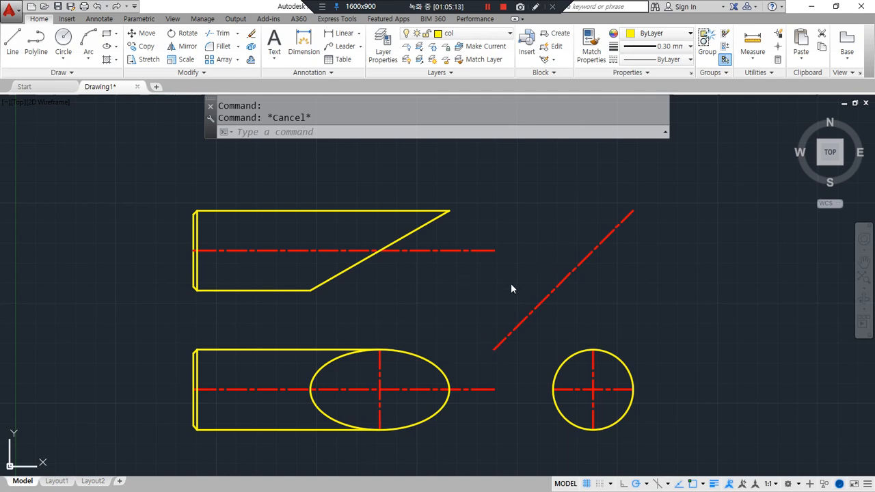
Erase all three views and zoom to the whole drawing area.
{"action": "scroll", "coordinate": [522, 267], "scroll_direction": "down", "scroll_amount": 5}
{"action": "left_click", "coordinate": [383, 279]}
{"action": "left_click", "coordinate": [615, 443]}
{"action": "key", "text": "Delete"}
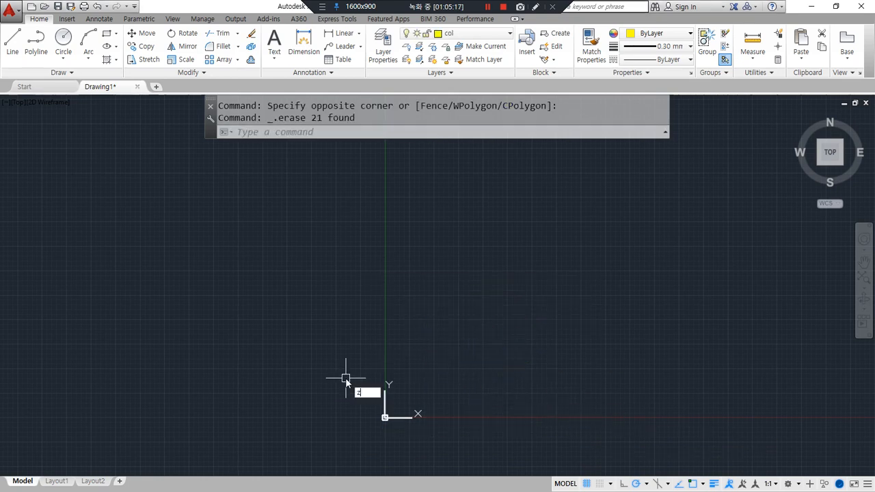
{"action": "type", "text": "z"}
{"action": "key", "text": "Return"}
{"action": "type", "text": "a"}
{"action": "key", "text": "Return"}
Draw horizontal, vertical and diagonal construction lines through one common point, sloping the diagonal down to the right about 60 degrees from horizontal.
{"action": "type", "text": "x"}
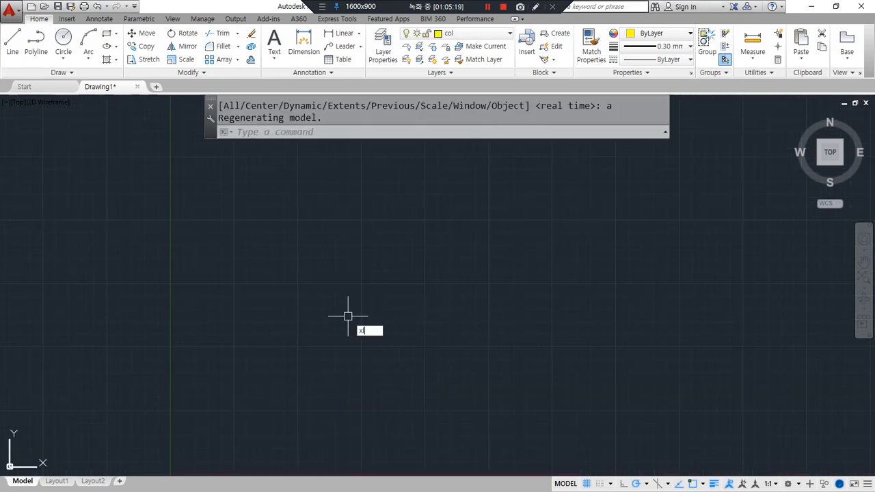
{"action": "type", "text": "l"}
{"action": "key", "text": "Return"}
{"action": "left_click", "coordinate": [413, 344]}
{"action": "left_click", "coordinate": [469, 346]}
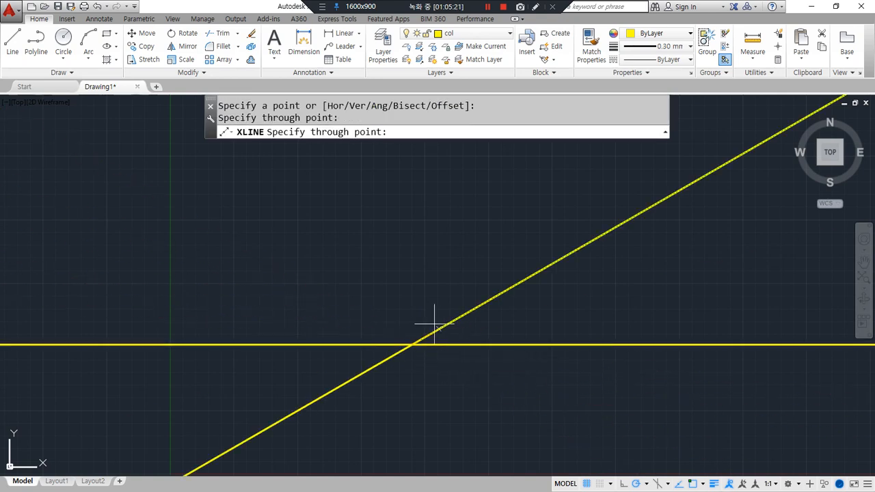
{"action": "left_click", "coordinate": [411, 307]}
{"action": "left_click", "coordinate": [397, 307]}
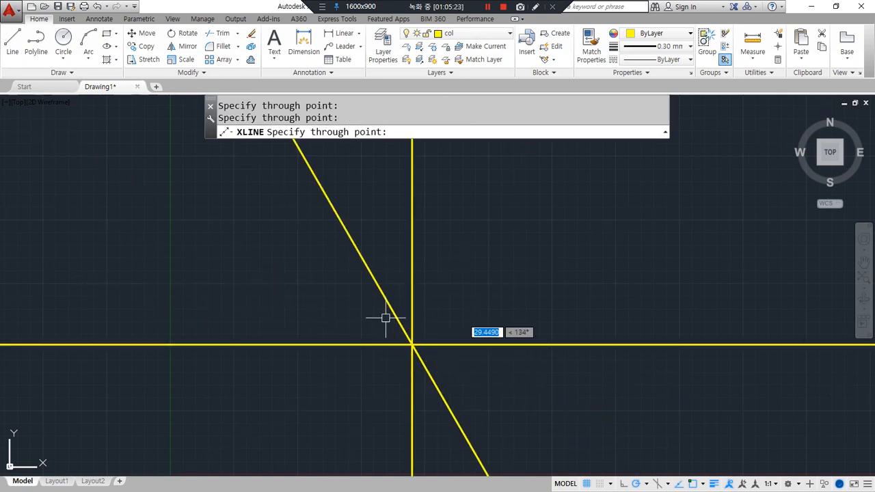
{"action": "key", "text": "Return"}
{"action": "left_click", "coordinate": [409, 336]}
{"action": "left_click", "coordinate": [453, 363]}
{"action": "left_click", "coordinate": [391, 324]}
{"action": "key", "text": "Escape"}
Draw a circle with a radius of 50 centred on the common intersection of the three construction lines.
{"action": "type", "text": "c"}
{"action": "key", "text": "Return"}
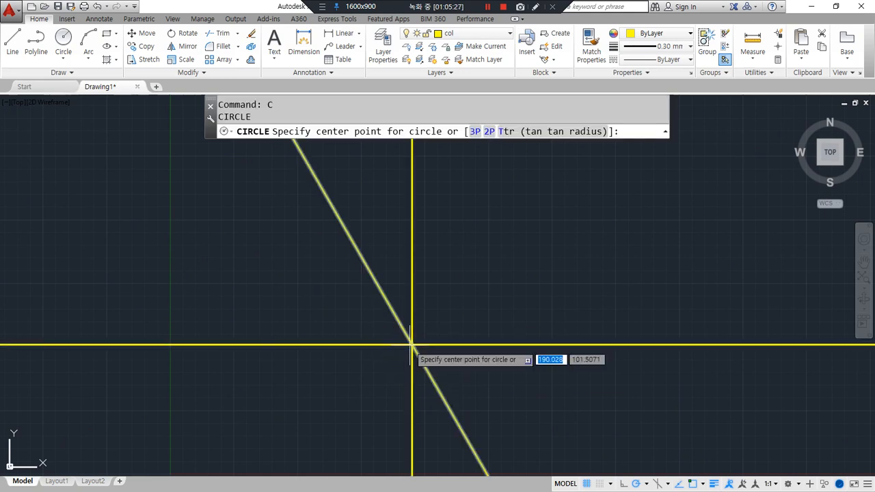
{"action": "left_click", "coordinate": [412, 345]}
{"action": "type", "text": "50"}
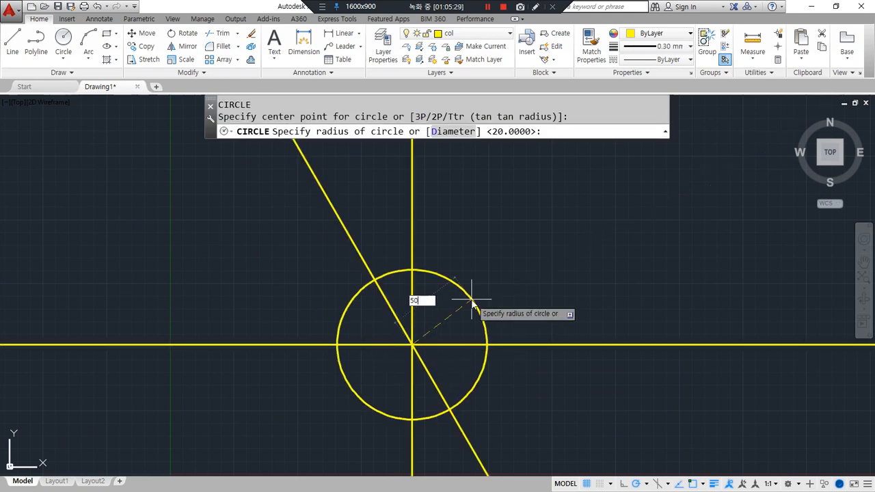
{"action": "key", "text": "Return"}
Trim away the parts of the horizontal, vertical and diagonal lines that extend beyond the circle.
{"action": "type", "text": "tr"}
{"action": "key", "text": "Return"}
{"action": "key", "text": "Return"}
{"action": "left_click", "coordinate": [576, 307]}
{"action": "left_click", "coordinate": [548, 387]}
{"action": "left_click", "coordinate": [540, 427]}
{"action": "left_click", "coordinate": [395, 450]}
{"action": "left_click", "coordinate": [308, 399]}
{"action": "left_click", "coordinate": [267, 300]}
{"action": "left_click", "coordinate": [502, 209]}
{"action": "left_click", "coordinate": [293, 199]}
{"action": "key", "text": "Return"}
Erase the circle around the three trimmed lines.
{"action": "left_click", "coordinate": [470, 374]}
{"action": "type", "text": "e"}
{"action": "key", "text": "Return"}
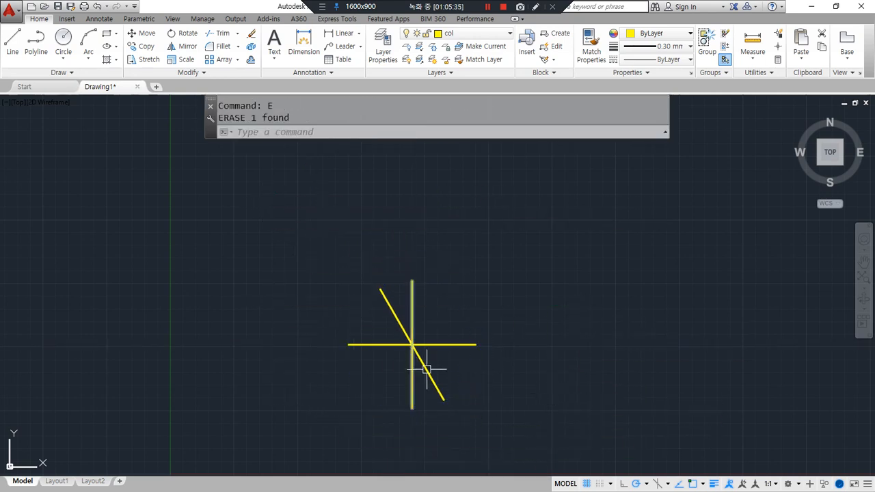
Trim off the diagonal line's lower half at the common intersection point.
{"action": "type", "text": "tr"}
{"action": "key", "text": "Return"}
{"action": "key", "text": "Return"}
{"action": "scroll", "coordinate": [424, 351], "scroll_direction": "up", "scroll_amount": 4}
{"action": "middle_click_drag", "start_coordinate": [425, 350], "coordinate": [349, 353]}
{"action": "left_click", "coordinate": [565, 285]}
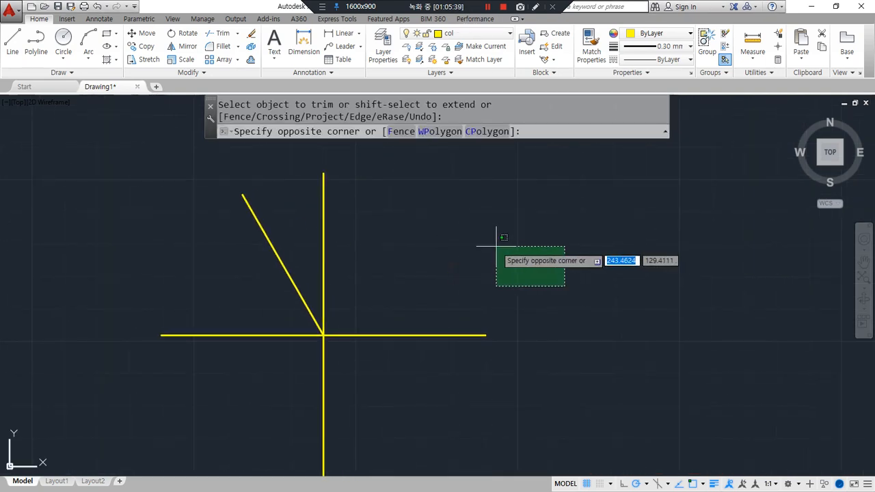
{"action": "left_click", "coordinate": [499, 247]}
Draw a three-point arc from the horizontal line's right end through the vertical line's upper end to the diagonal's upper end.
{"action": "type", "text": "a"}
{"action": "key", "text": "Return"}
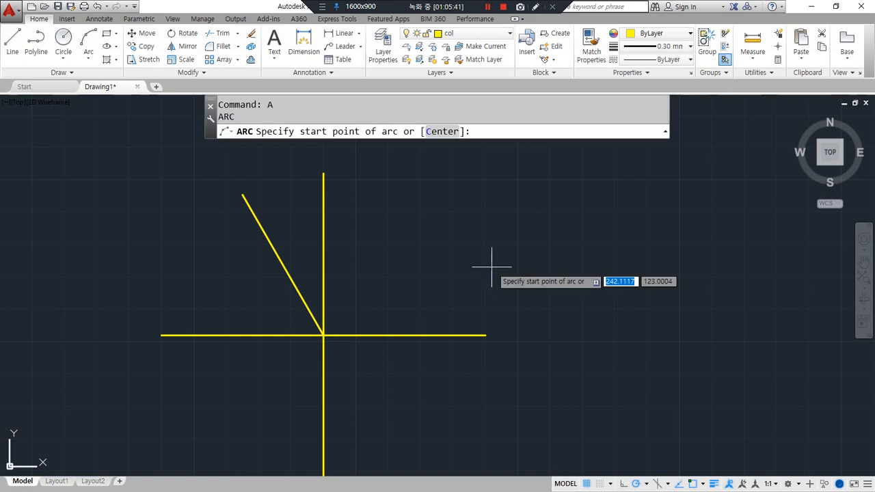
{"action": "mouse_move", "coordinate": [402, 156]}
{"action": "left_mouse_down"}
{"action": "mouse_move", "coordinate": [350, 110]}
{"action": "mouse_move", "coordinate": [361, 142]}
{"action": "left_mouse_up"}
{"action": "left_click_drag", "start_coordinate": [462, 158], "coordinate": [465, 170]}
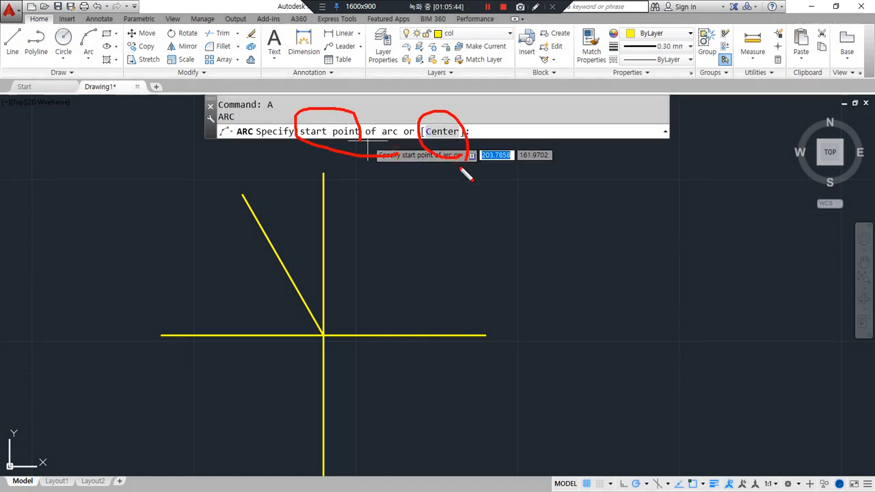
{"action": "left_click", "coordinate": [485, 335]}
{"action": "left_click", "coordinate": [323, 173]}
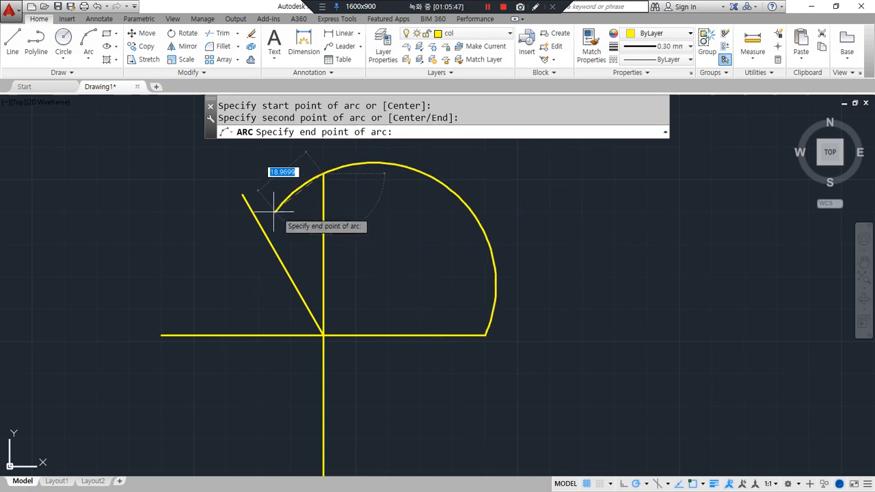
{"action": "left_click", "coordinate": [242, 196]}
{"action": "key", "text": "Escape"}
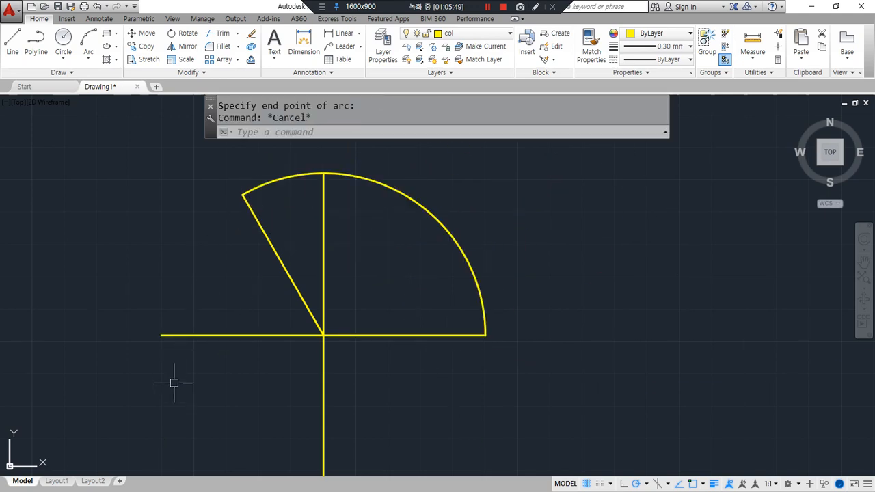
Erase the three-point arc that ends on the diagonal line.
{"action": "left_click", "coordinate": [430, 209]}
{"action": "type", "text": "e"}
{"action": "key", "text": "Return"}
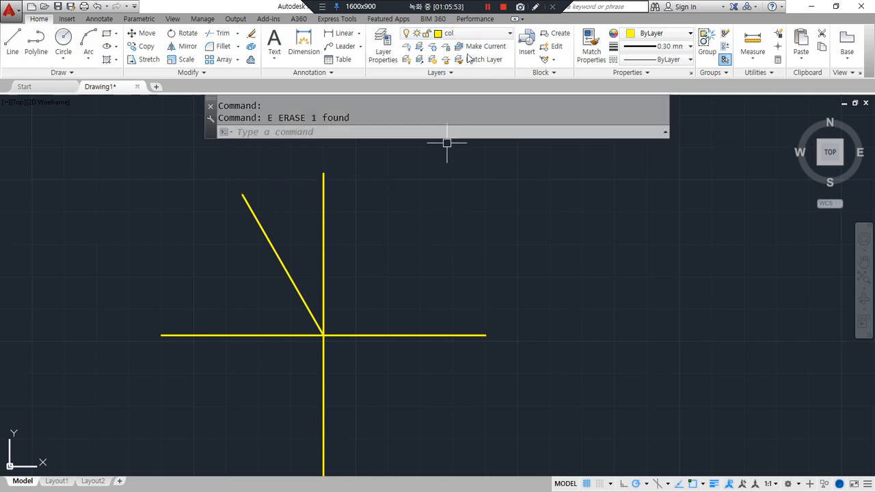
Move the horizontal, vertical and diagonal lines to the layer with the red dash-dot center-line style.
{"action": "left_click", "coordinate": [466, 33]}
{"action": "key", "text": "Escape"}
{"action": "left_click", "coordinate": [351, 390]}
{"action": "left_click", "coordinate": [275, 296]}
{"action": "left_click", "coordinate": [466, 33]}
{"action": "left_click", "coordinate": [474, 55]}
{"action": "key", "text": "Escape"}
Draw a three-point arc from the horizontal line's right end through the diagonal's upper end to the horizontal line's left end.
{"action": "type", "text": "a"}
{"action": "key", "text": "Return"}
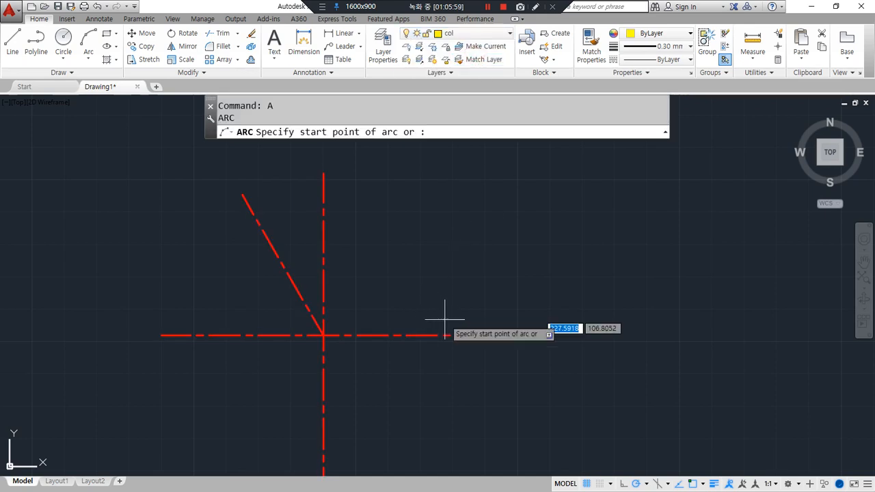
{"action": "left_click", "coordinate": [487, 335]}
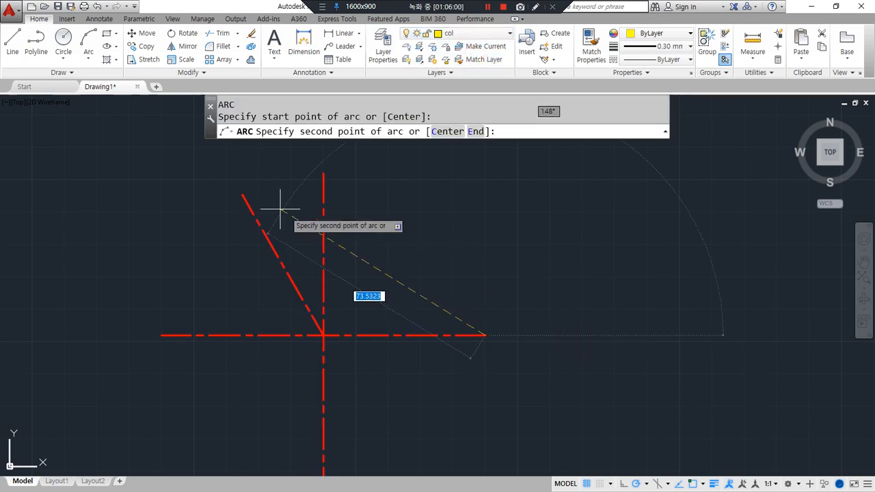
{"action": "left_click", "coordinate": [243, 195]}
{"action": "left_click", "coordinate": [162, 335]}
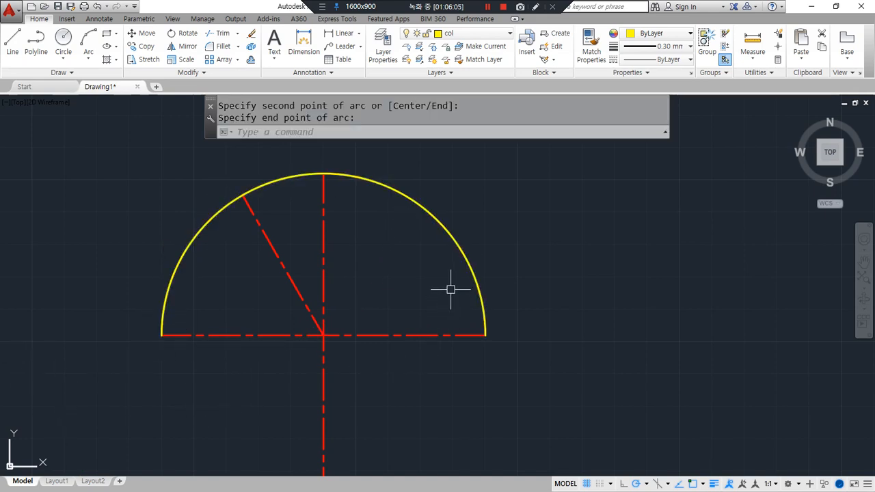
Erase the semicircular arc spanning the horizontal line.
{"action": "left_click", "coordinate": [459, 245]}
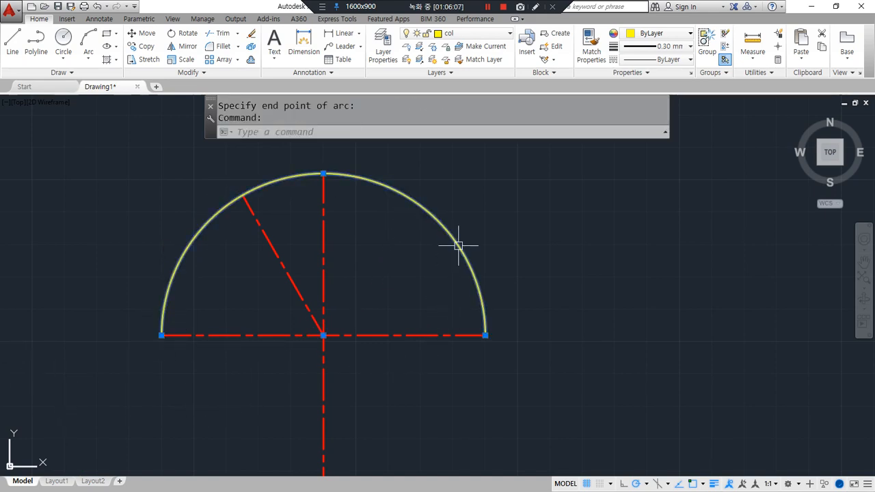
{"action": "type", "text": "e"}
{"action": "key", "text": "Return"}
{"action": "left_click", "coordinate": [85, 60]}
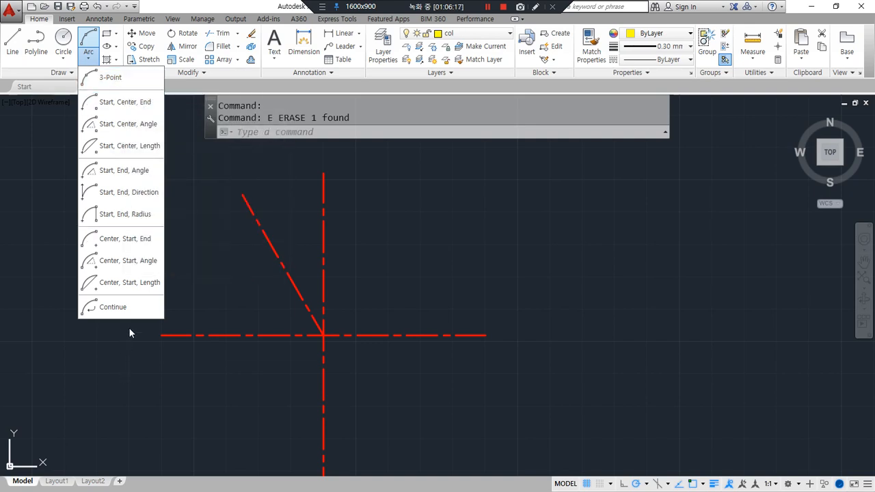
{"action": "mouse_move", "coordinate": [135, 294]}
{"action": "left_mouse_down"}
{"action": "mouse_move", "coordinate": [72, 260]}
{"action": "mouse_move", "coordinate": [83, 115]}
{"action": "mouse_move", "coordinate": [197, 195]}
{"action": "mouse_move", "coordinate": [151, 298]}
{"action": "left_mouse_up"}
{"action": "key", "text": "Escape"}
{"action": "left_click_drag", "start_coordinate": [90, 109], "coordinate": [151, 108]}
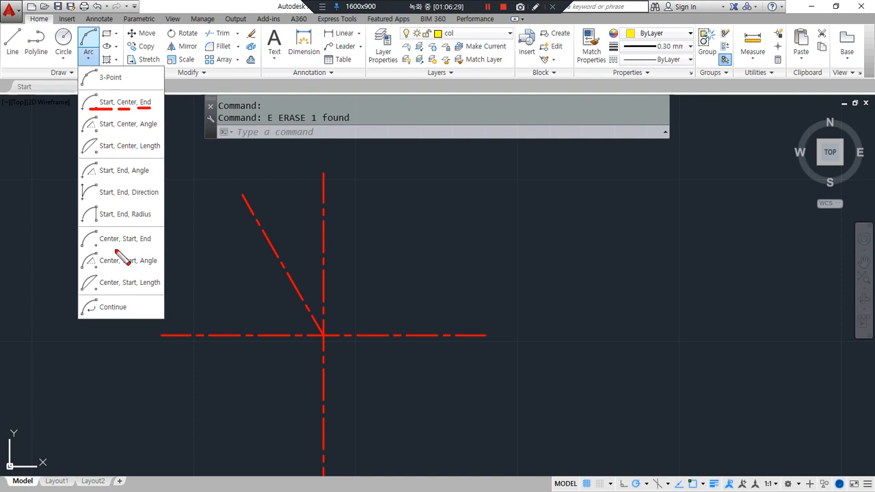
{"action": "left_click_drag", "start_coordinate": [97, 247], "coordinate": [162, 248]}
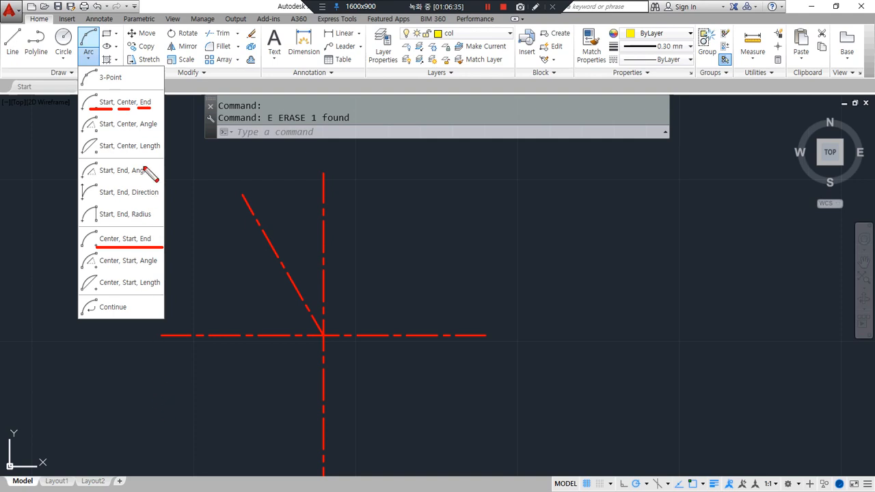
Draw a Start, Center, End arc from the horizontal line's right end, centred on the intersection, to the diagonal's upper end.
{"action": "left_click", "coordinate": [88, 58]}
{"action": "left_click", "coordinate": [125, 107]}
{"action": "left_click", "coordinate": [484, 335]}
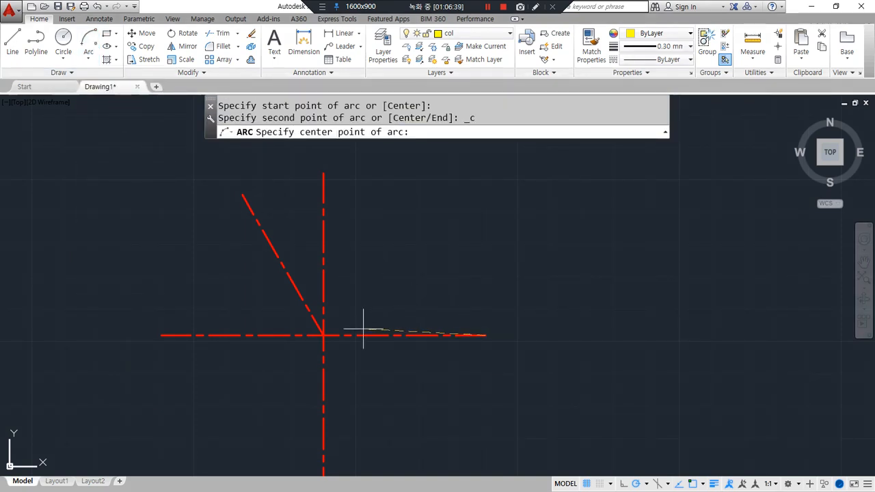
{"action": "left_click", "coordinate": [323, 335]}
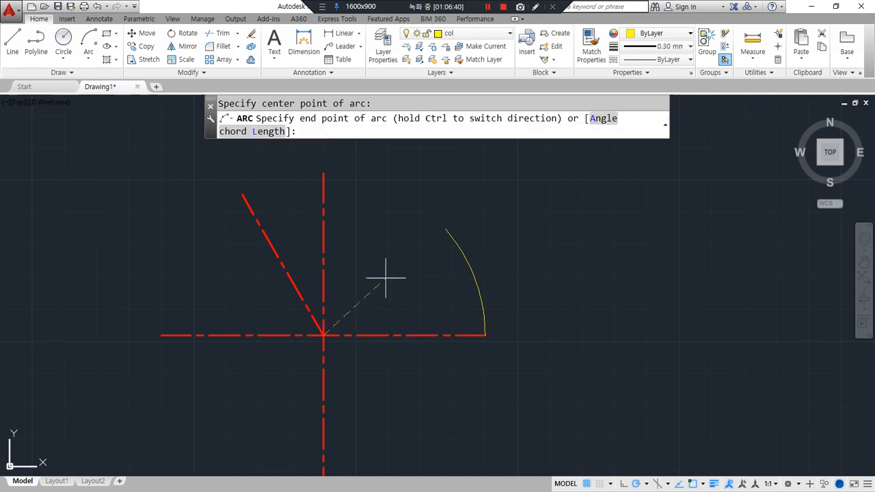
{"action": "left_click", "coordinate": [249, 200]}
Draw a Center, Start, End arc centred on the intersection, from the diagonal's upper end counterclockwise to the horizontal line's right end.
{"action": "left_click", "coordinate": [88, 59]}
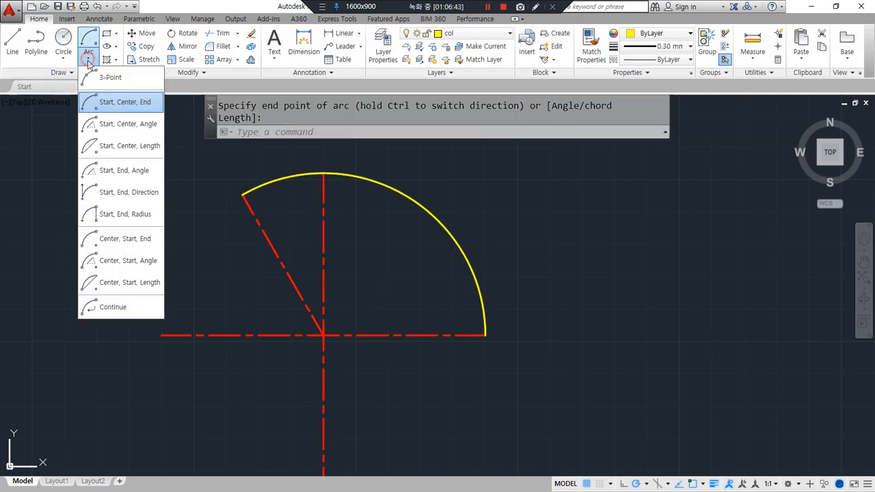
{"action": "left_click", "coordinate": [147, 241]}
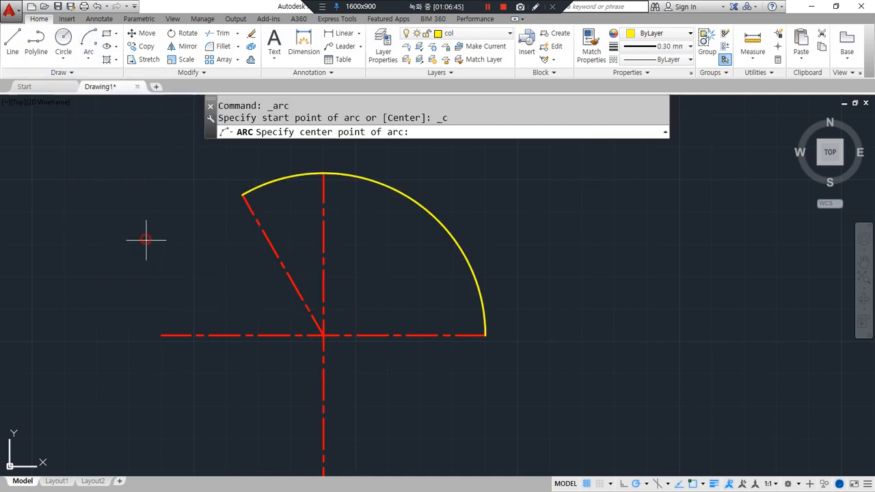
{"action": "left_click", "coordinate": [323, 335]}
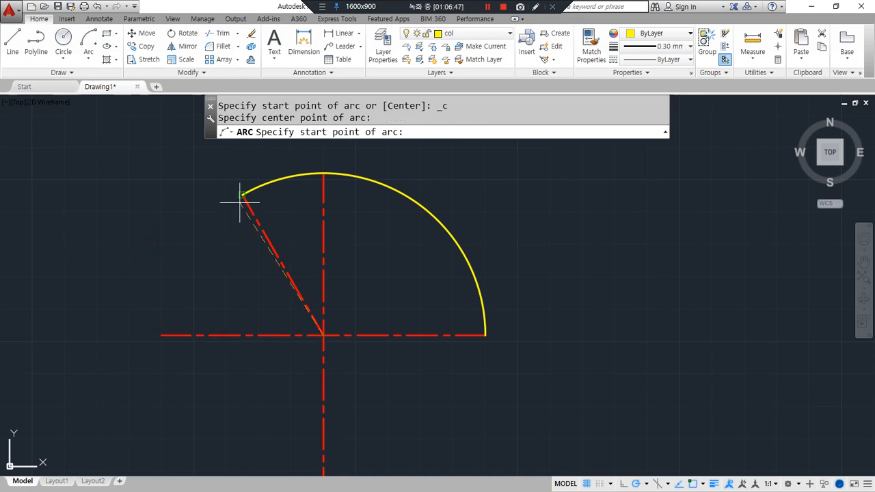
{"action": "left_click", "coordinate": [243, 195]}
{"action": "left_click", "coordinate": [401, 341]}
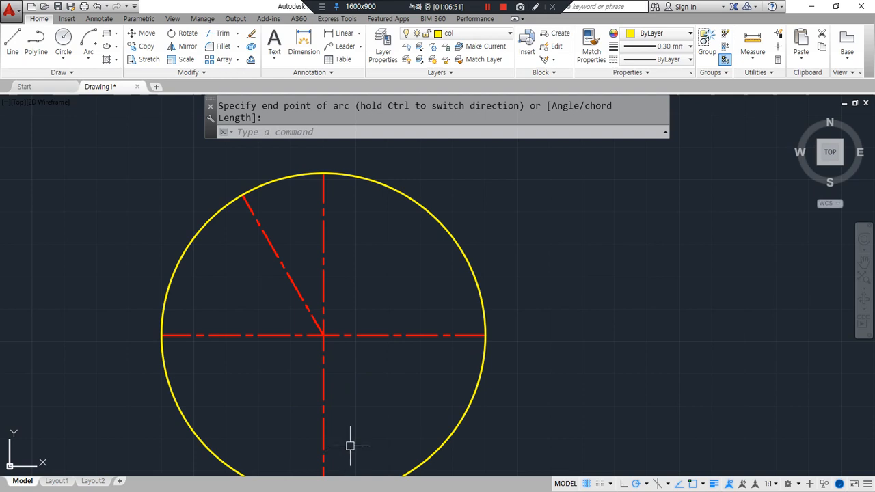
Erase both arcs that form the full circle around the red lines.
{"action": "left_click", "coordinate": [454, 425]}
{"action": "left_click", "coordinate": [426, 435]}
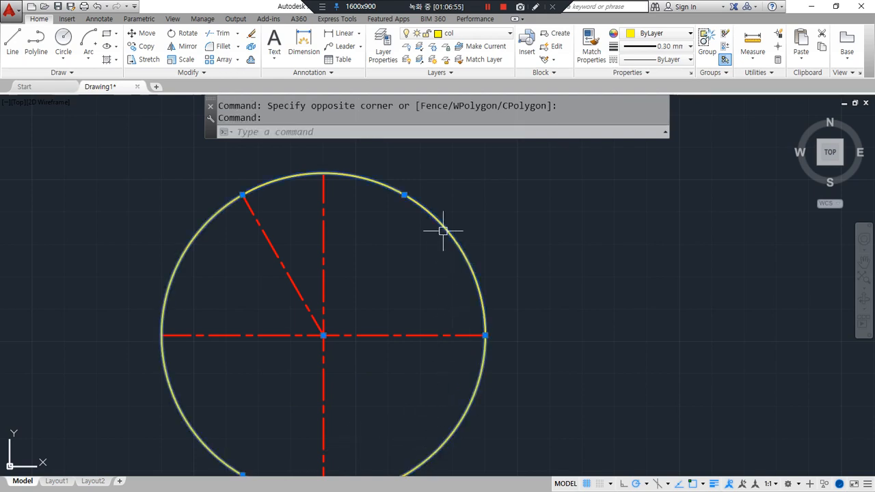
{"action": "type", "text": "e"}
{"action": "key", "text": "Return"}
{"action": "left_click", "coordinate": [88, 55]}
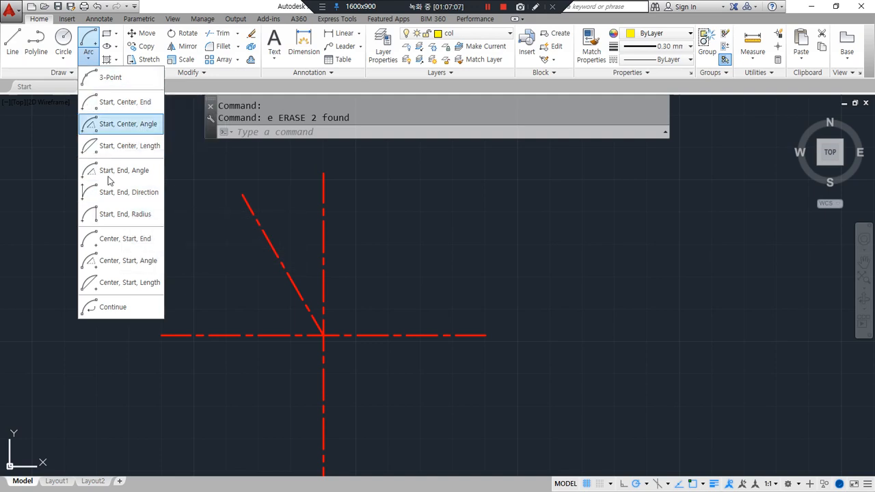
{"action": "key", "text": "Escape"}
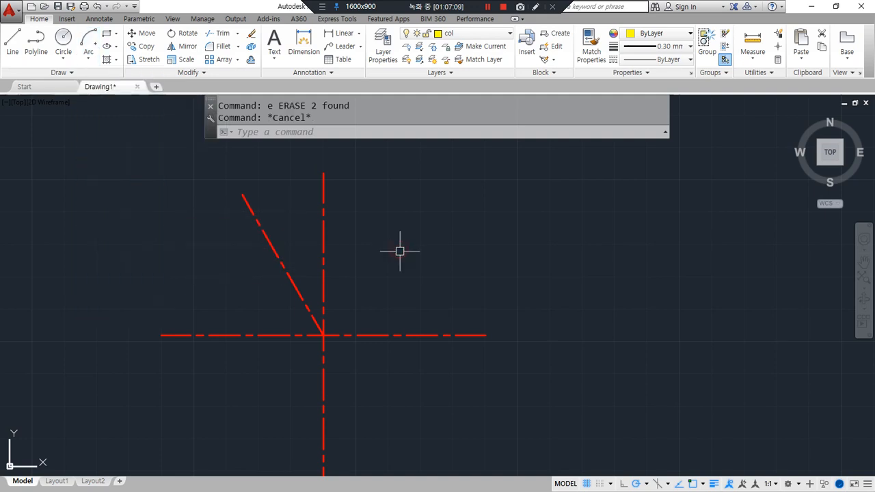
Draw an arc from the horizontal line's right end to the diagonal's upper end, using the Center option at the intersection.
{"action": "type", "text": "a"}
{"action": "key", "text": "Return"}
{"action": "key", "text": "ctrl+alt+d"}
{"action": "mouse_move", "coordinate": [340, 145]}
{"action": "left_mouse_down"}
{"action": "mouse_move", "coordinate": [396, 115]}
{"action": "mouse_move", "coordinate": [377, 148]}
{"action": "left_mouse_up"}
{"action": "key", "text": "Escape"}
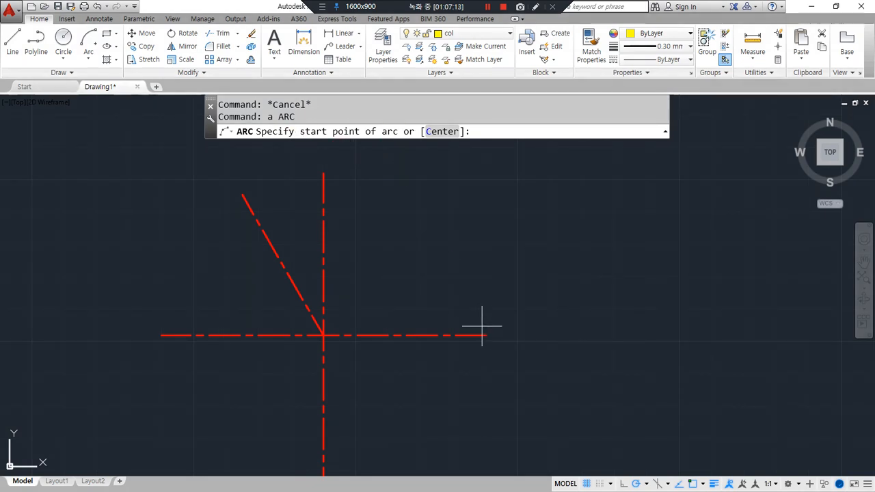
{"action": "left_click", "coordinate": [485, 335]}
{"action": "key", "text": "ctrl+alt+d"}
{"action": "left_click_drag", "start_coordinate": [431, 131], "coordinate": [432, 122]}
{"action": "key", "text": "Escape"}
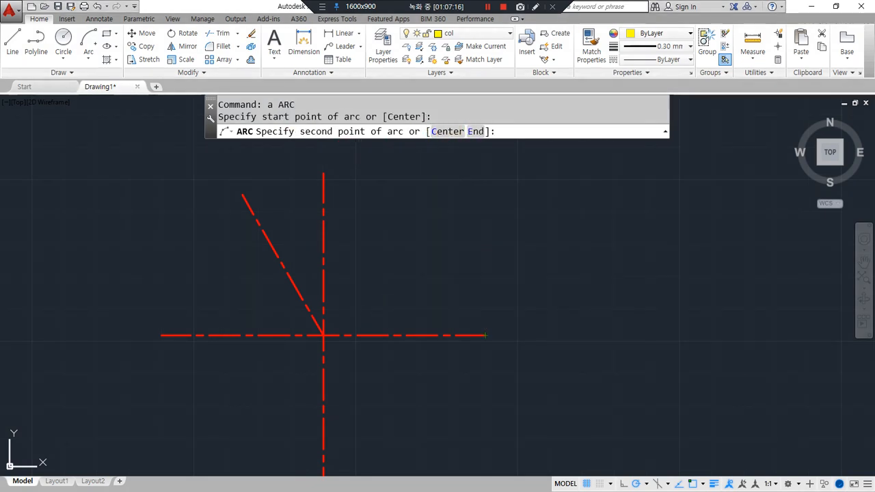
{"action": "left_click", "coordinate": [447, 132]}
{"action": "left_click", "coordinate": [323, 335]}
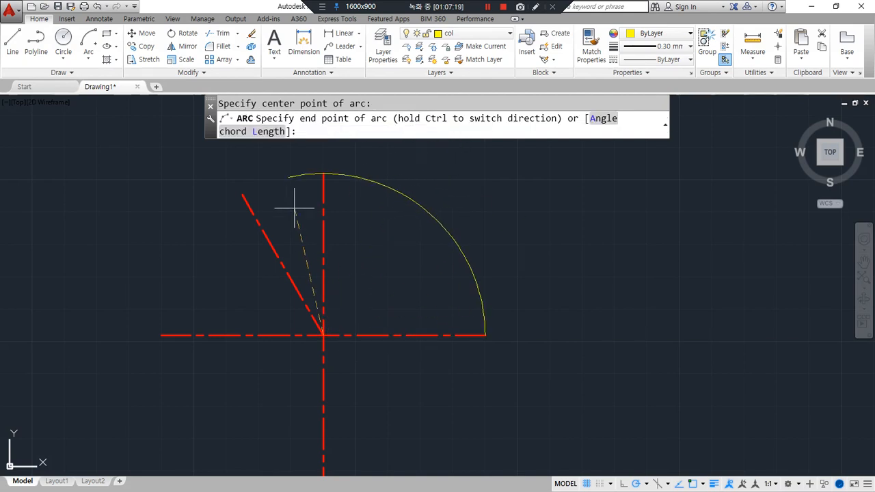
{"action": "left_click", "coordinate": [245, 196]}
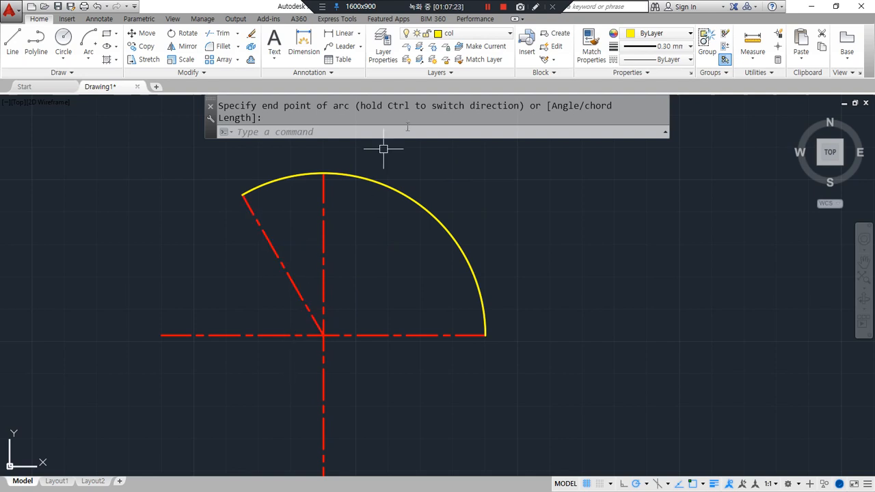
Erase the arc between the horizontal line's right end and the diagonal.
{"action": "left_click", "coordinate": [464, 252]}
{"action": "type", "text": "e"}
{"action": "key", "text": "Return"}
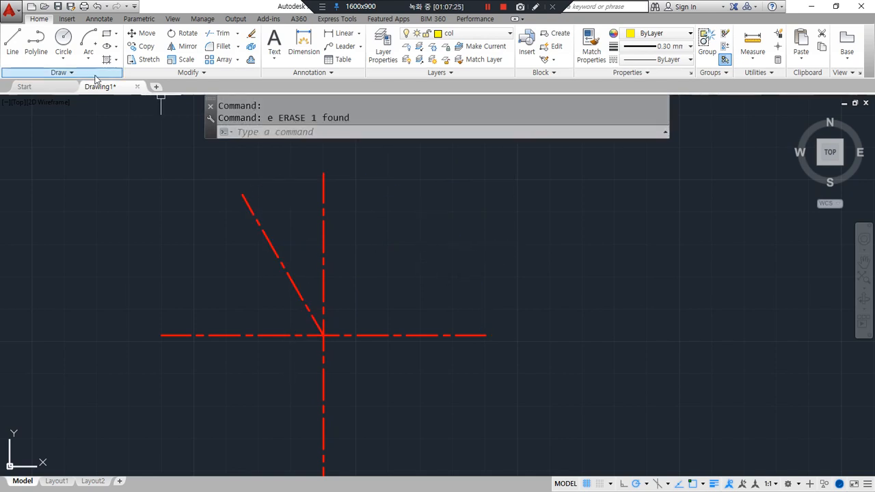
{"action": "left_click", "coordinate": [88, 59]}
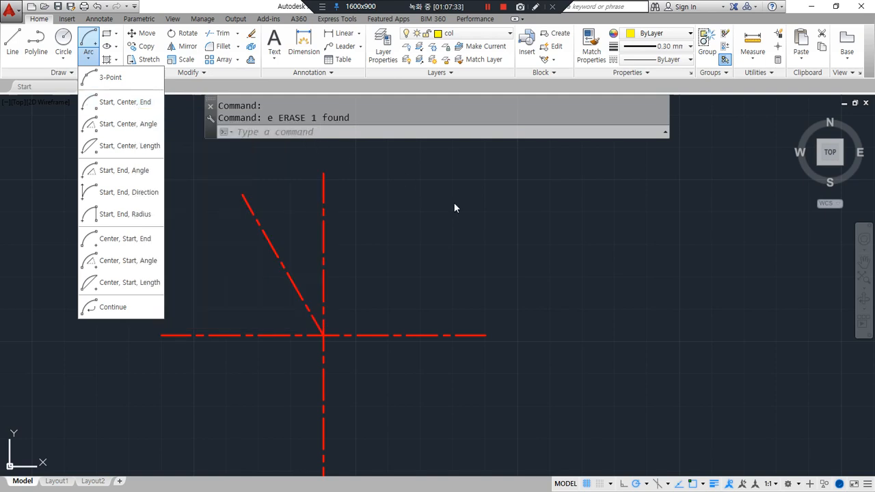
{"action": "left_click", "coordinate": [515, 230]}
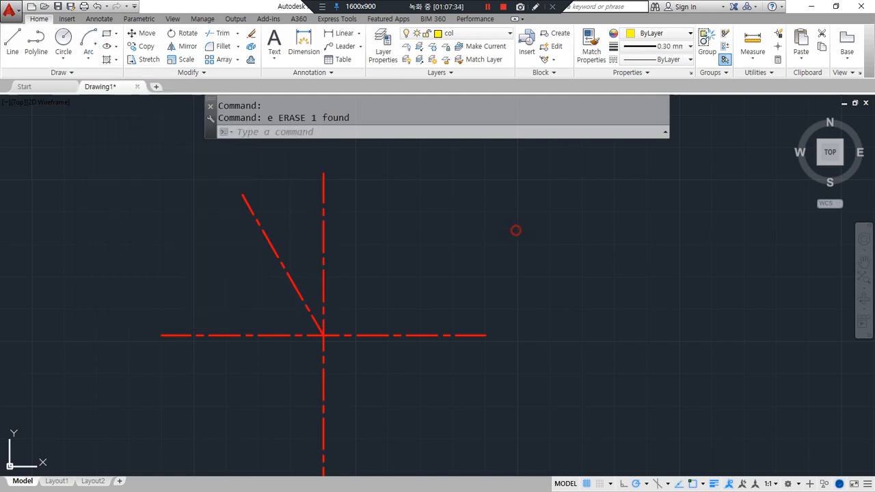
Draw a Start, Center, Angle arc from the horizontal line's right end, centred on the intersection, with an included angle of 120.
{"action": "left_click", "coordinate": [88, 61]}
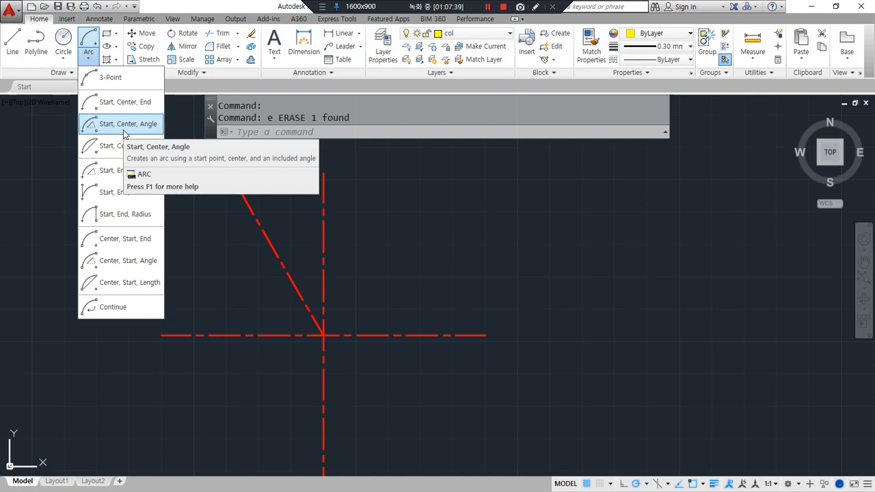
{"action": "left_click", "coordinate": [125, 124]}
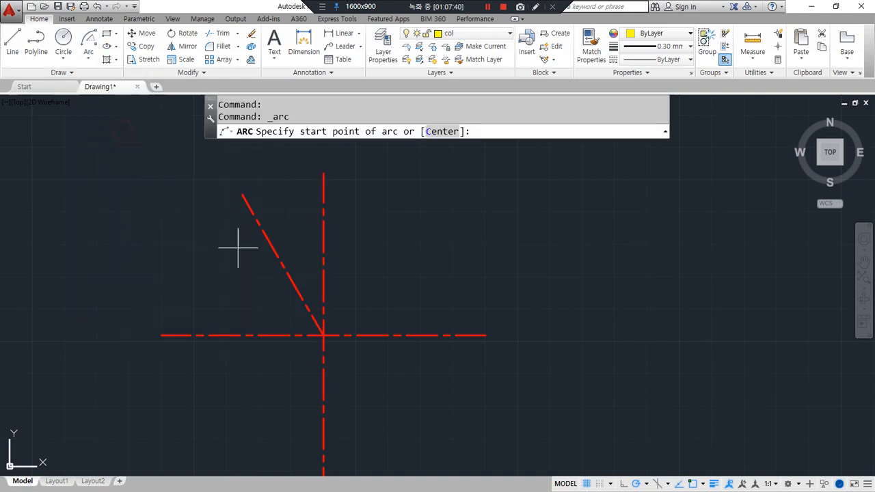
{"action": "left_click", "coordinate": [466, 335]}
{"action": "left_click", "coordinate": [324, 335]}
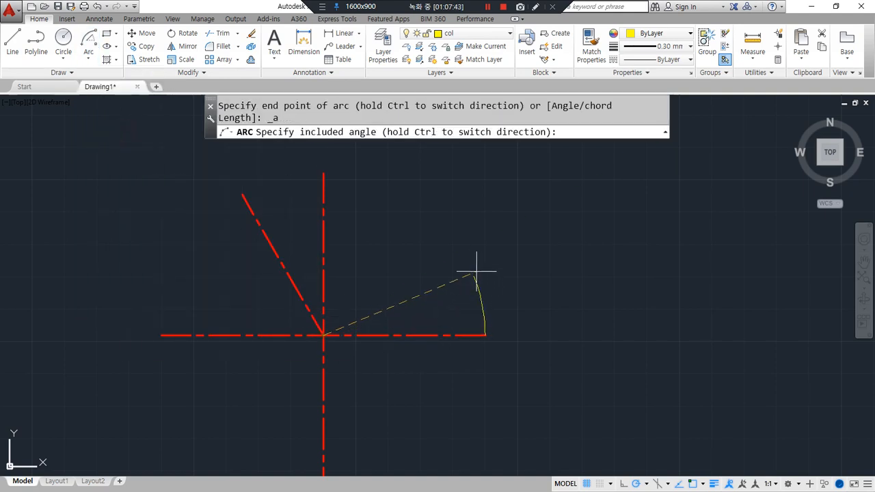
{"action": "type", "text": "120"}
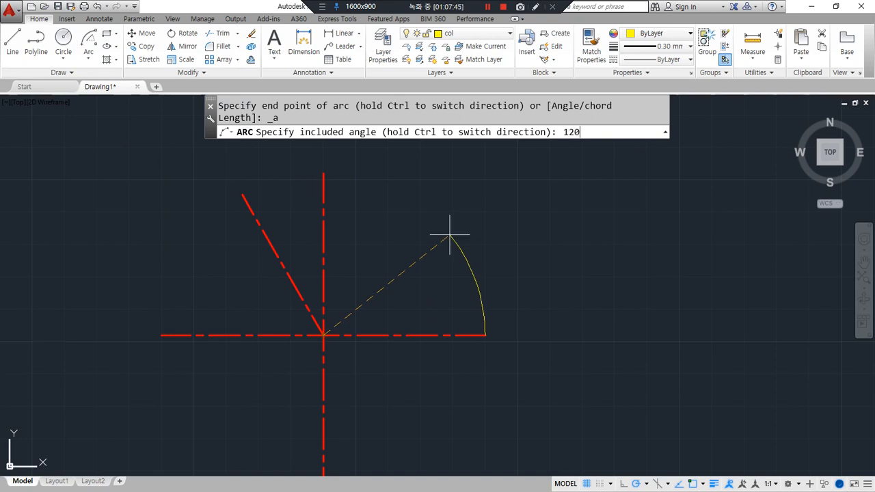
{"action": "key", "text": "Return"}
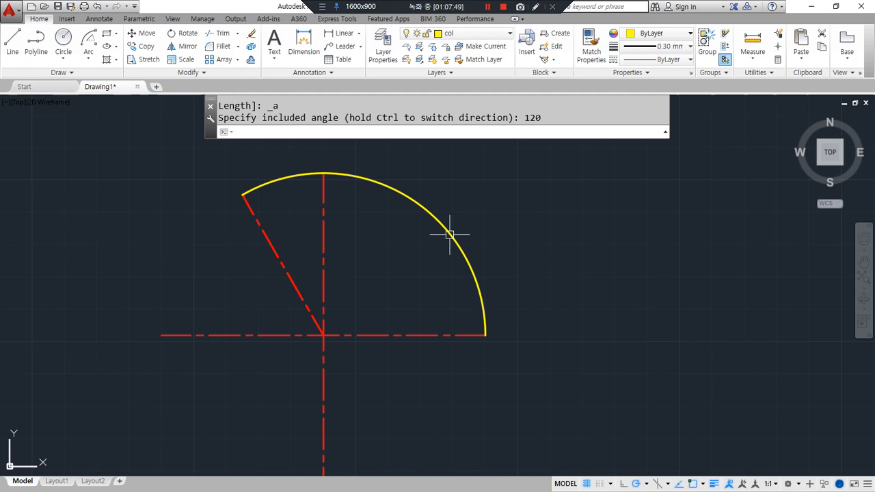
Erase the 120-degree arc between the horizontal line's right end and the diagonal.
{"action": "left_click", "coordinate": [449, 234]}
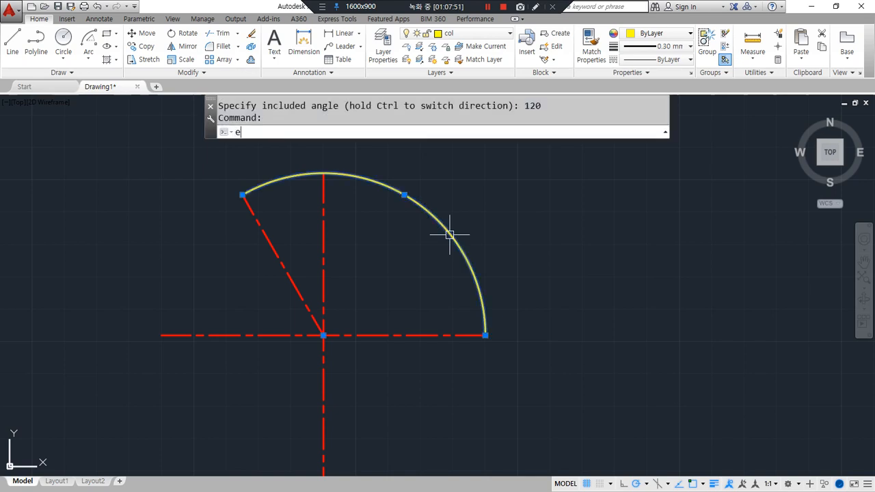
{"action": "type", "text": "e"}
{"action": "key", "text": "Return"}
{"action": "left_click", "coordinate": [88, 59]}
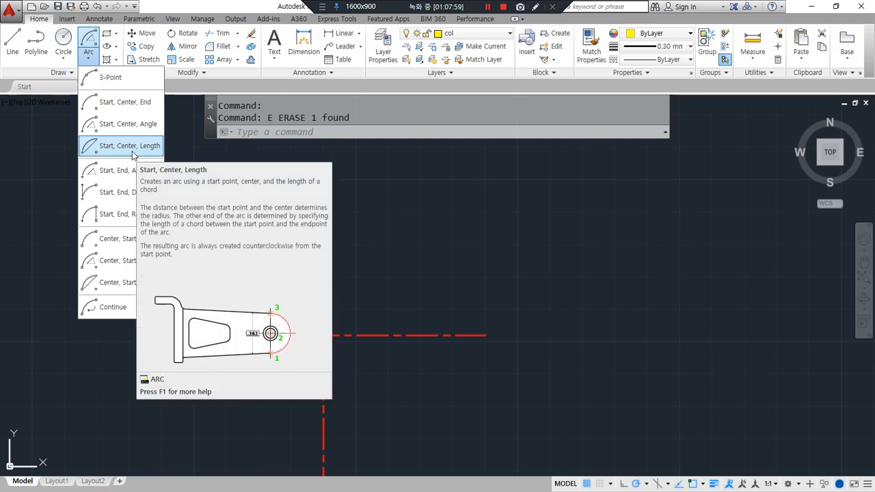
{"action": "key", "text": "ctrl+alt+d"}
{"action": "left_click_drag", "start_coordinate": [139, 157], "coordinate": [157, 159]}
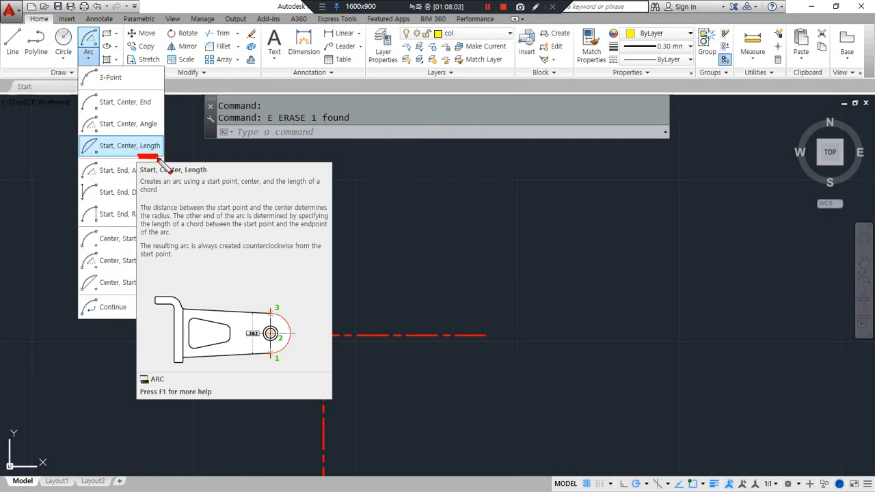
{"action": "key", "text": "Escape"}
{"action": "key", "text": "Escape"}
Switch to the Notepad notes and add two new lines below the Fillet and CHAmfer line.
{"action": "key", "text": "alt+Tab"}
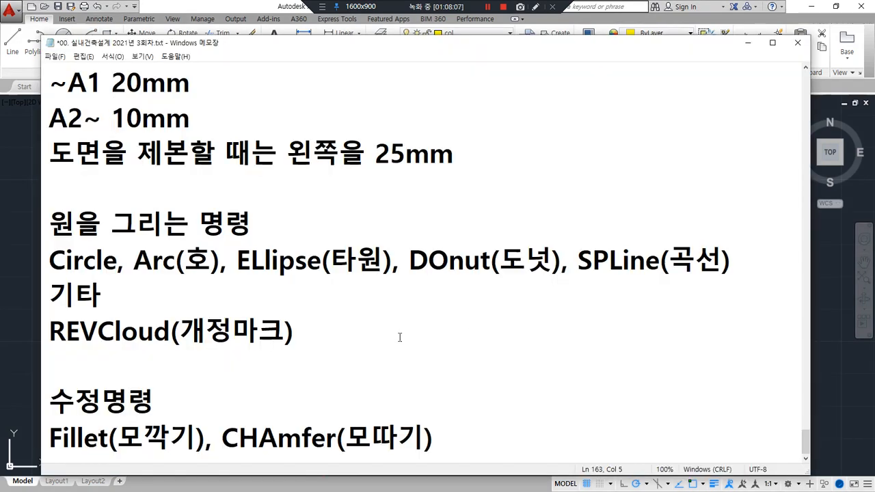
{"action": "left_click", "coordinate": [315, 369]}
{"action": "left_click", "coordinate": [453, 435]}
{"action": "key", "text": "Return"}
{"action": "key", "text": "Return"}
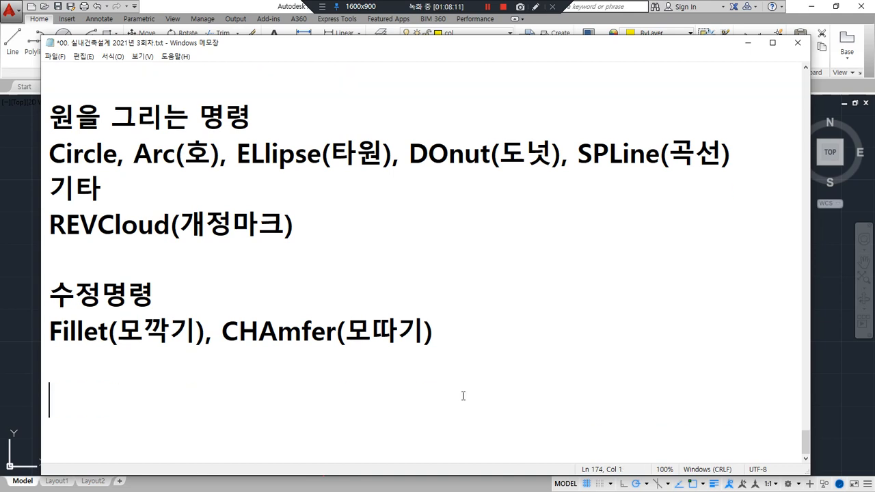
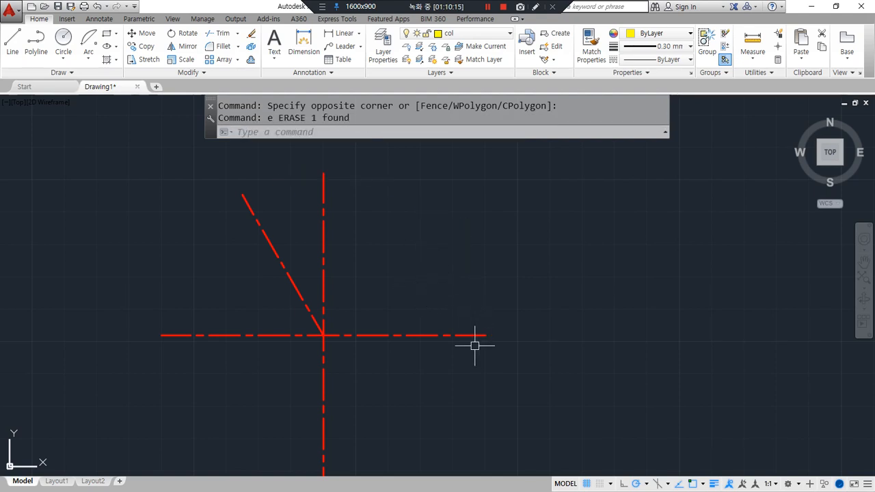
Draw a Start, Center, Length arc from the horizontal line's right end, centred on the intersection, with a chord length of 100.
{"action": "mouse_move", "coordinate": [481, 331]}
{"action": "left_mouse_down"}
{"action": "mouse_move", "coordinate": [324, 211]}
{"action": "mouse_move", "coordinate": [168, 328]}
{"action": "mouse_move", "coordinate": [158, 321]}
{"action": "mouse_move", "coordinate": [492, 342]}
{"action": "left_mouse_up"}
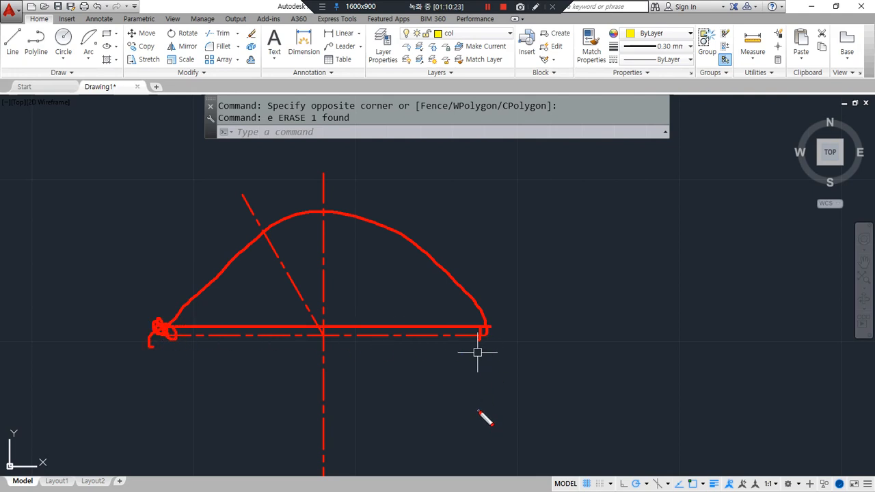
{"action": "left_click", "coordinate": [88, 59]}
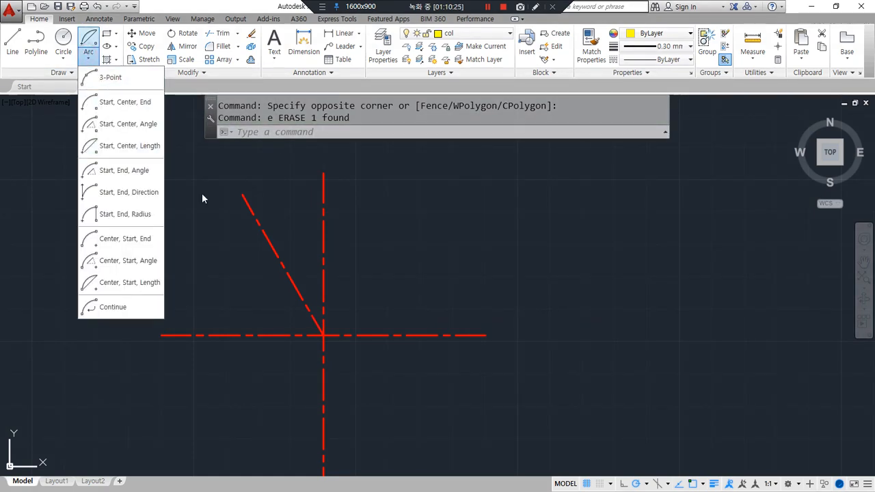
{"action": "left_click", "coordinate": [125, 111]}
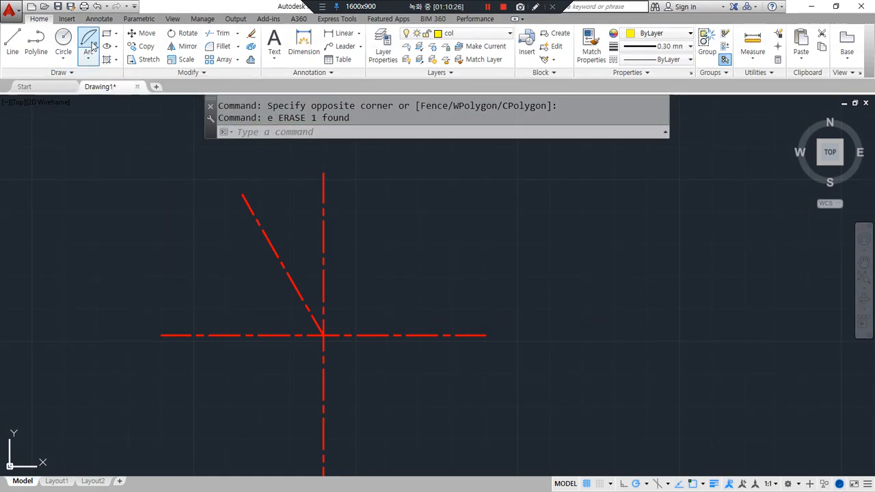
{"action": "left_click", "coordinate": [485, 335]}
{"action": "left_click", "coordinate": [323, 335]}
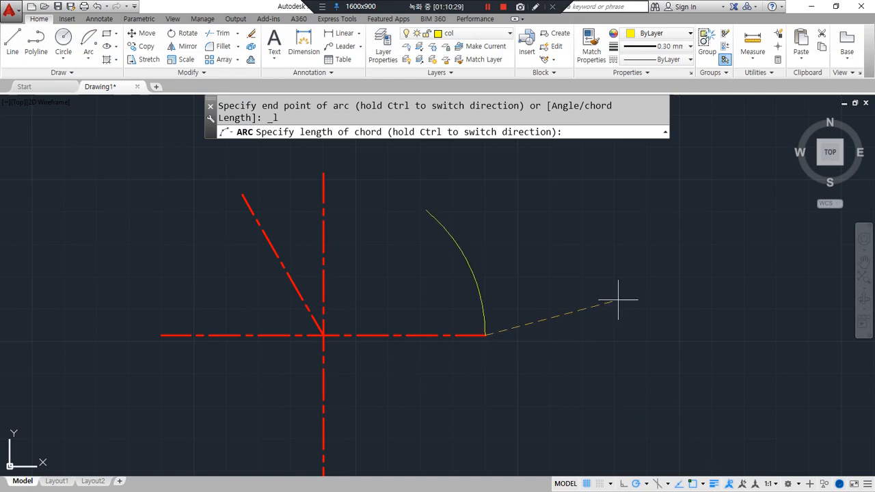
{"action": "type", "text": "100"}
{"action": "key", "text": "Return"}
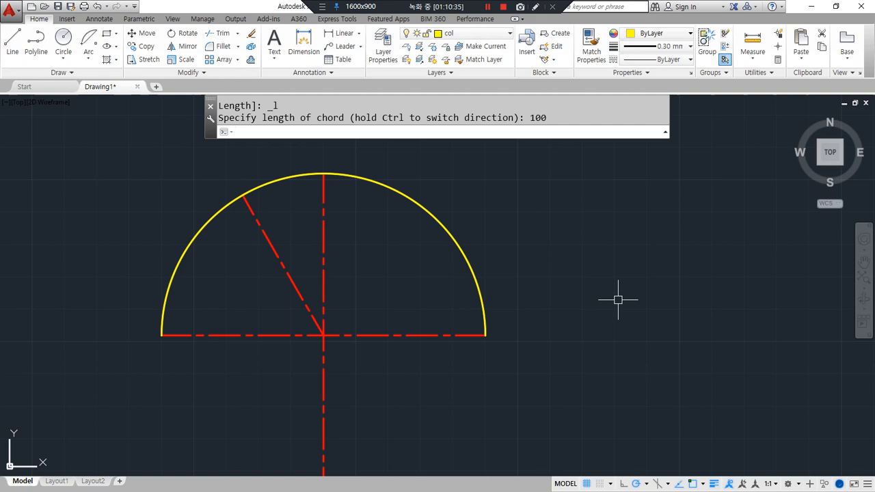
Erase the semicircular arc above the horizontal line.
{"action": "left_click", "coordinate": [547, 234]}
{"action": "left_click", "coordinate": [461, 194]}
{"action": "type", "text": "e"}
{"action": "key", "text": "Return"}
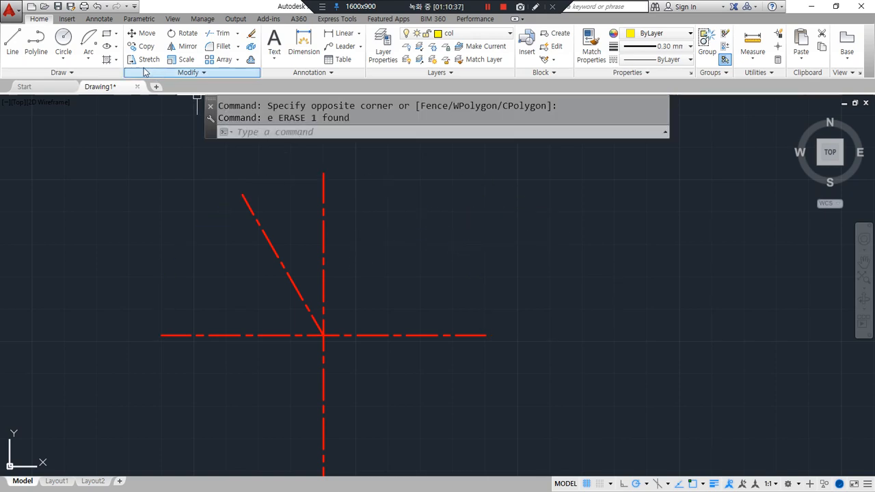
Try to draw a Start, Center, Length arc from the horizontal line's right end with a chord length of 100.000001.
{"action": "left_click", "coordinate": [89, 41]}
{"action": "left_click", "coordinate": [481, 335]}
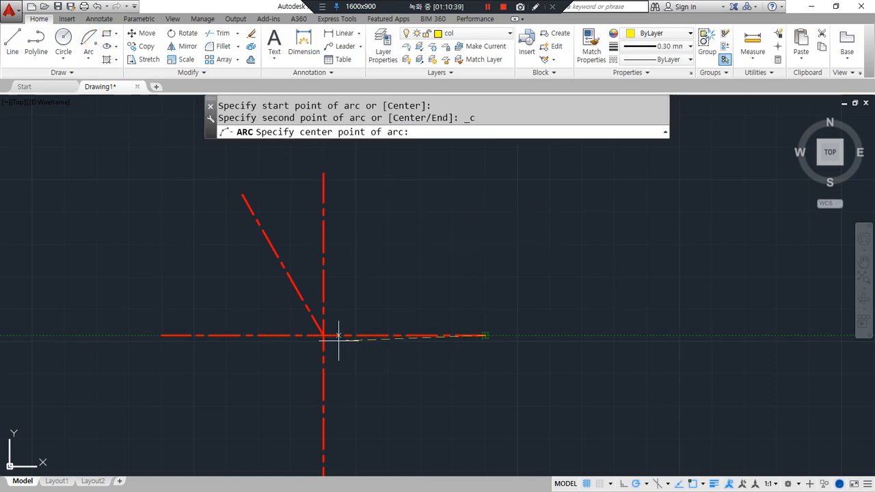
{"action": "left_click", "coordinate": [323, 335]}
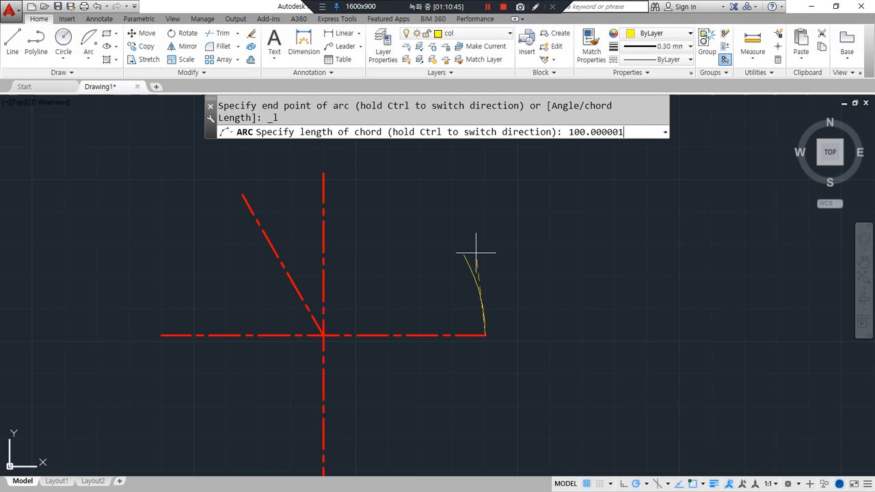
{"action": "type", "text": "100.000001"}
{"action": "key", "text": "Return"}
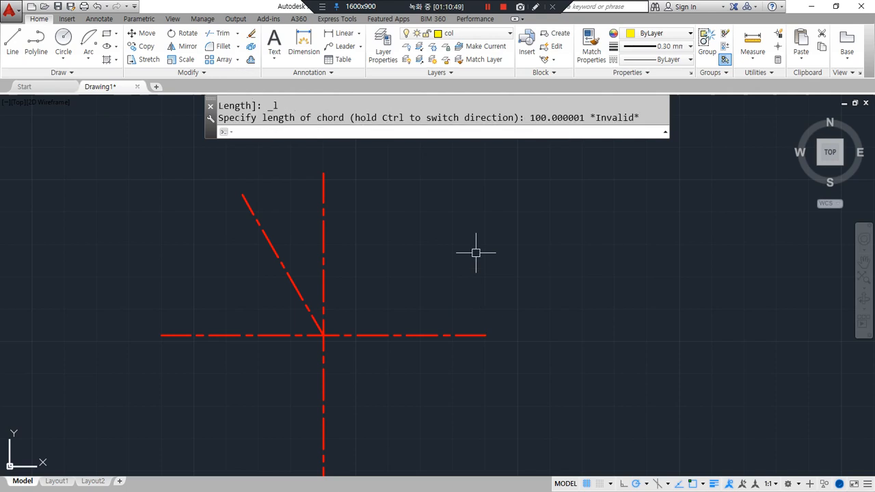
{"action": "key", "text": "Escape"}
{"action": "mouse_move", "coordinate": [491, 330]}
{"action": "left_mouse_down"}
{"action": "mouse_move", "coordinate": [312, 191]}
{"action": "mouse_move", "coordinate": [174, 322]}
{"action": "left_mouse_up"}
{"action": "mouse_move", "coordinate": [175, 352]}
{"action": "left_mouse_down"}
{"action": "mouse_move", "coordinate": [241, 339]}
{"action": "mouse_move", "coordinate": [460, 350]}
{"action": "mouse_move", "coordinate": [496, 367]}
{"action": "left_mouse_up"}
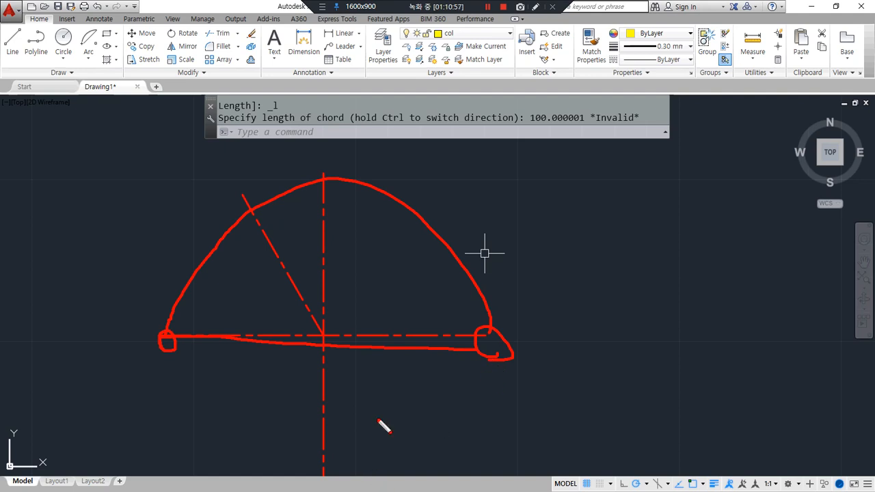
{"action": "mouse_move", "coordinate": [471, 336]}
{"action": "left_mouse_down"}
{"action": "mouse_move", "coordinate": [480, 291]}
{"action": "mouse_move", "coordinate": [249, 194]}
{"action": "mouse_move", "coordinate": [176, 332]}
{"action": "mouse_move", "coordinate": [482, 350]}
{"action": "mouse_move", "coordinate": [497, 397]}
{"action": "left_mouse_up"}
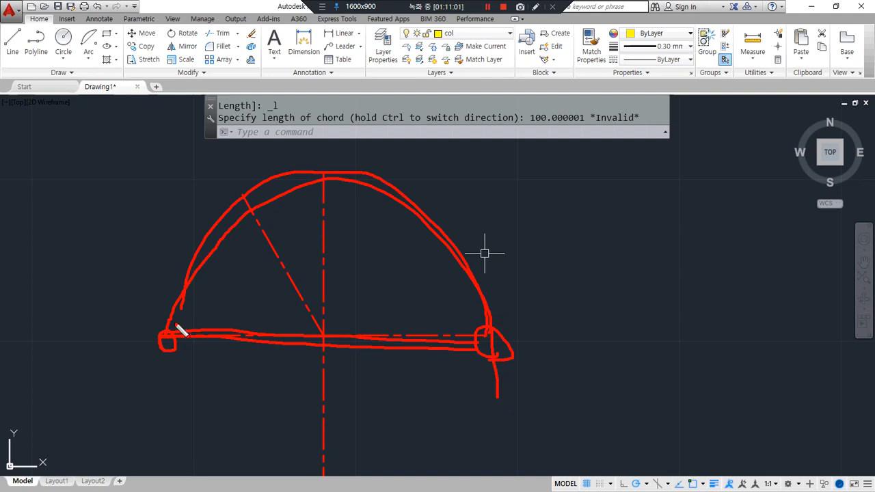
{"action": "left_click_drag", "start_coordinate": [146, 323], "coordinate": [156, 385]}
{"action": "left_click_drag", "start_coordinate": [161, 377], "coordinate": [452, 380]}
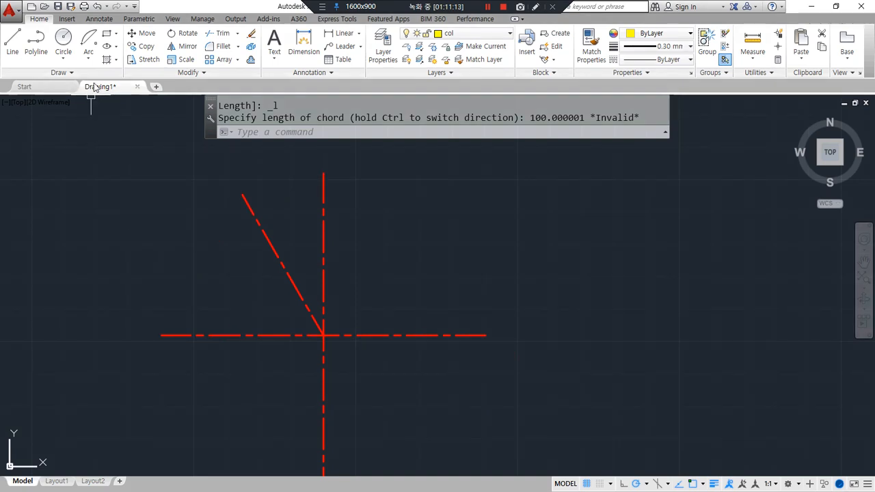
Draw a Start, Center, Length arc with chord length 100 from the horizontal line's right end, using the intersection as centre.
{"action": "left_click", "coordinate": [88, 42]}
{"action": "left_click", "coordinate": [463, 335]}
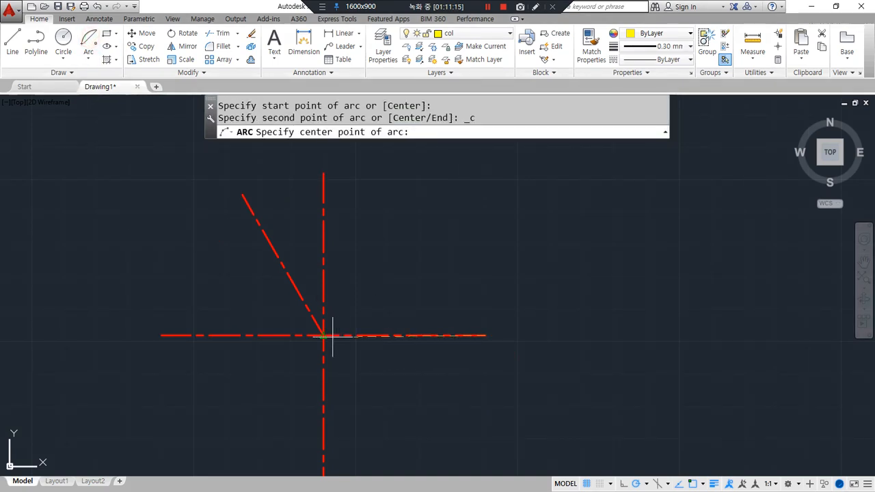
{"action": "left_click", "coordinate": [324, 335]}
{"action": "type", "text": "100"}
{"action": "key", "text": "Return"}
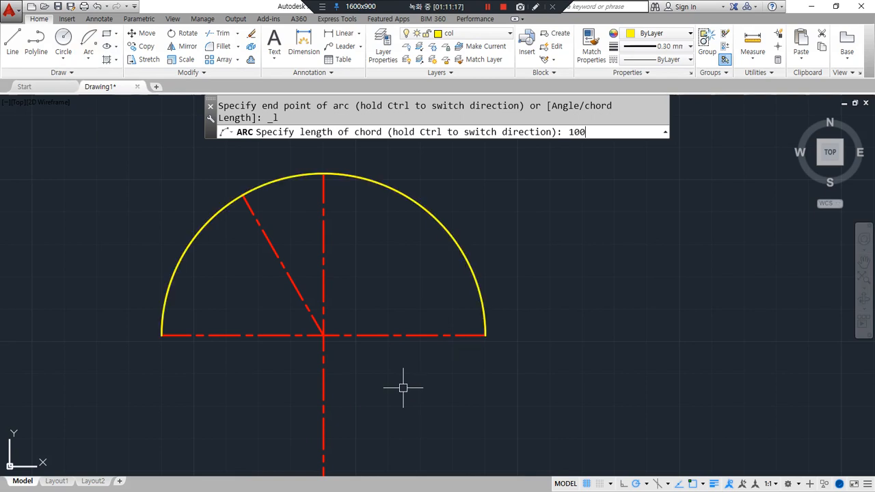
{"action": "mouse_move", "coordinate": [484, 333]}
{"action": "left_mouse_down"}
{"action": "mouse_move", "coordinate": [419, 218]}
{"action": "mouse_move", "coordinate": [188, 250]}
{"action": "mouse_move", "coordinate": [163, 338]}
{"action": "left_mouse_up"}
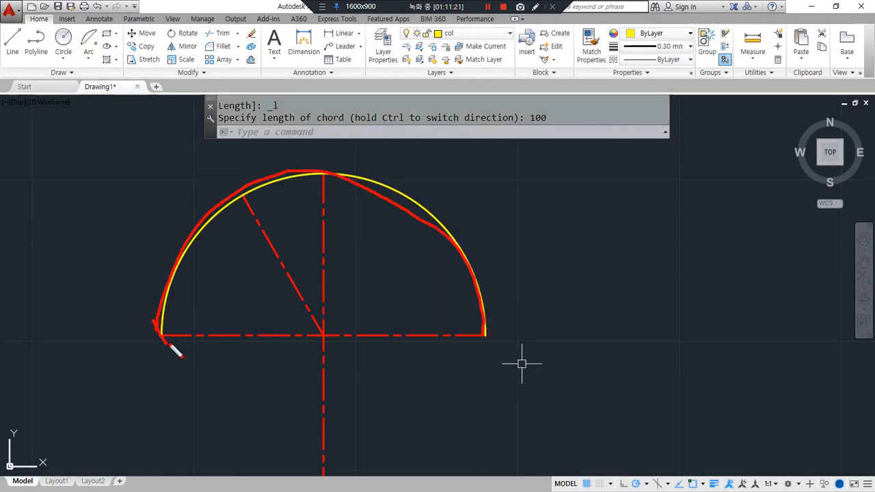
{"action": "mouse_move", "coordinate": [487, 335]}
{"action": "left_mouse_down"}
{"action": "mouse_move", "coordinate": [172, 332]}
{"action": "mouse_move", "coordinate": [180, 361]}
{"action": "mouse_move", "coordinate": [523, 341]}
{"action": "left_mouse_up"}
{"action": "left_click_drag", "start_coordinate": [451, 319], "coordinate": [492, 394]}
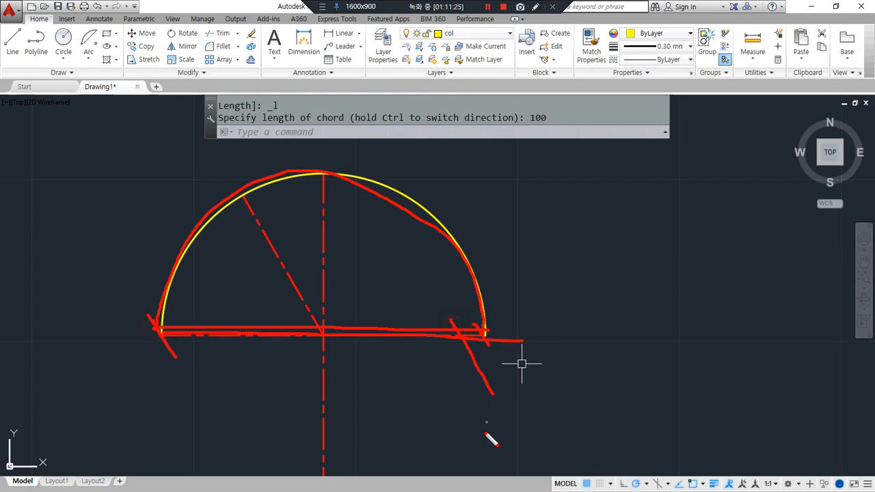
{"action": "key", "text": "Escape"}
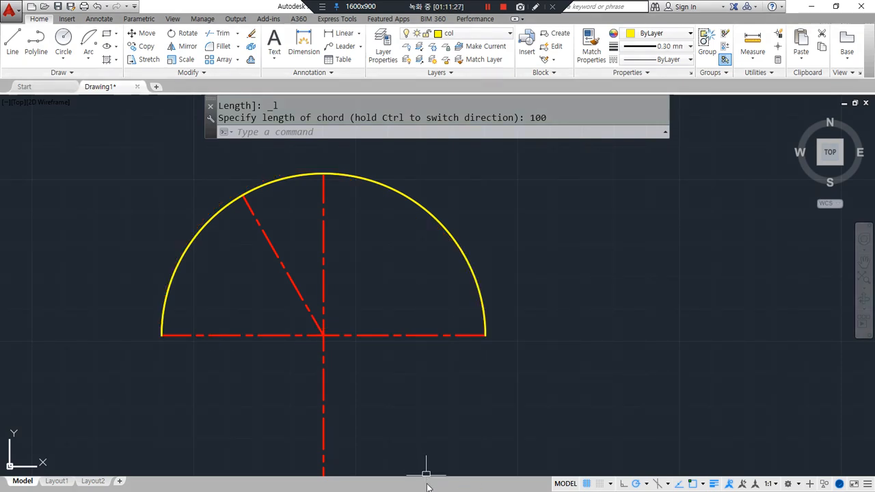
Erase the semicircle spanning the two ends of the horizontal line.
{"action": "left_click_drag", "start_coordinate": [478, 234], "coordinate": [424, 275]}
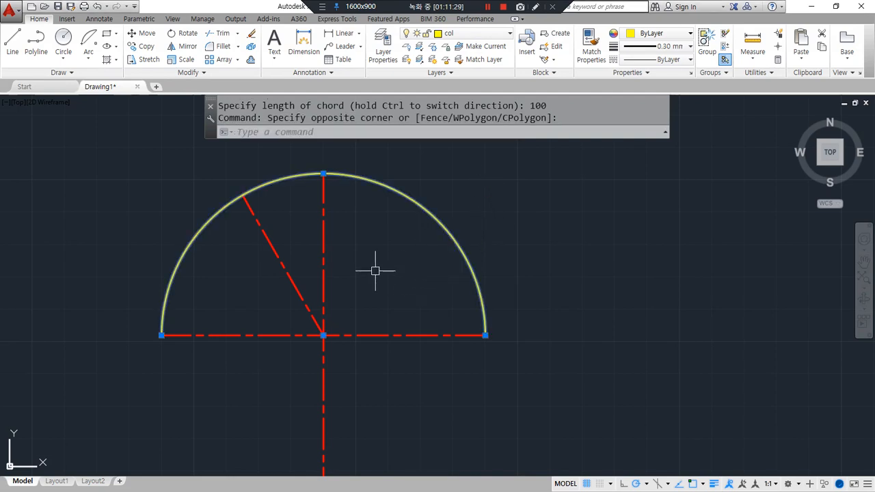
{"action": "type", "text": "e"}
{"action": "key", "text": "Return"}
Draw a Start, End, Angle arc from the horizontal line's right end to the diagonal's upper end with an included angle of 120.
{"action": "left_click", "coordinate": [88, 59]}
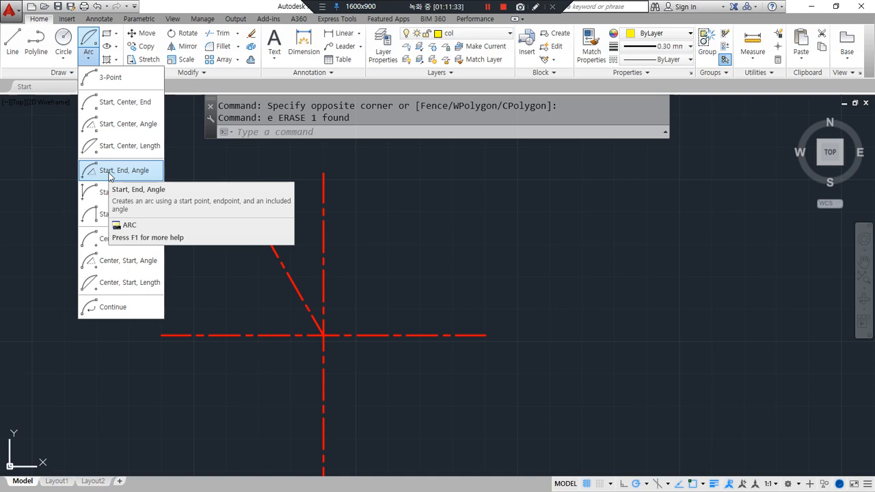
{"action": "left_click", "coordinate": [109, 172]}
{"action": "left_click", "coordinate": [484, 335]}
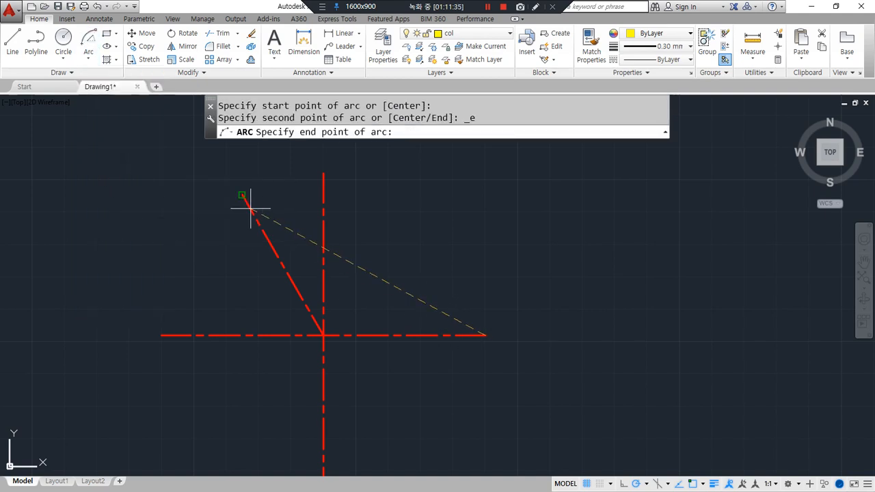
{"action": "left_click", "coordinate": [248, 198]}
{"action": "type", "text": "120"}
{"action": "key", "text": "Return"}
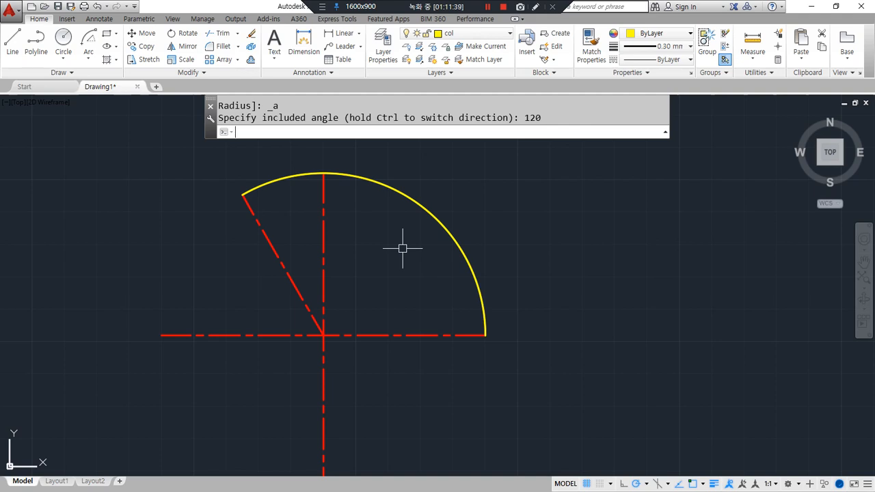
Draw a Start, End, Angle arc from the horizontal line's right end to its left end with an included angle of 180.
{"action": "left_click", "coordinate": [88, 41]}
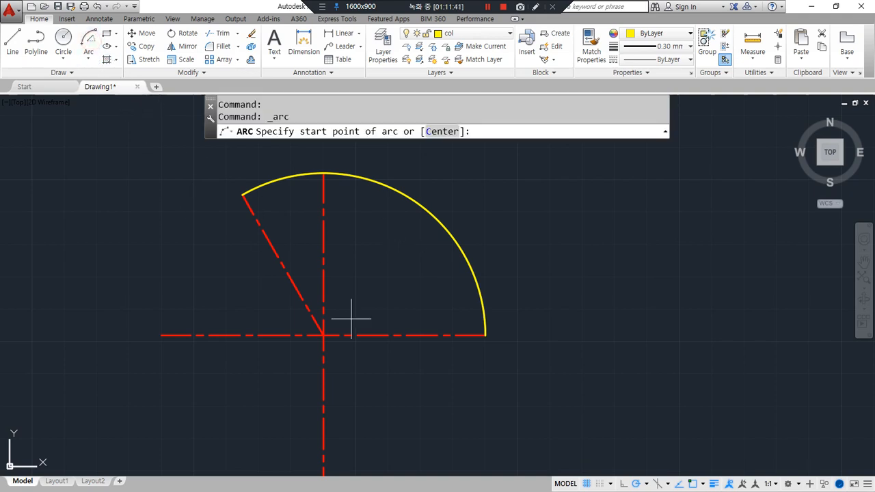
{"action": "left_click", "coordinate": [458, 334]}
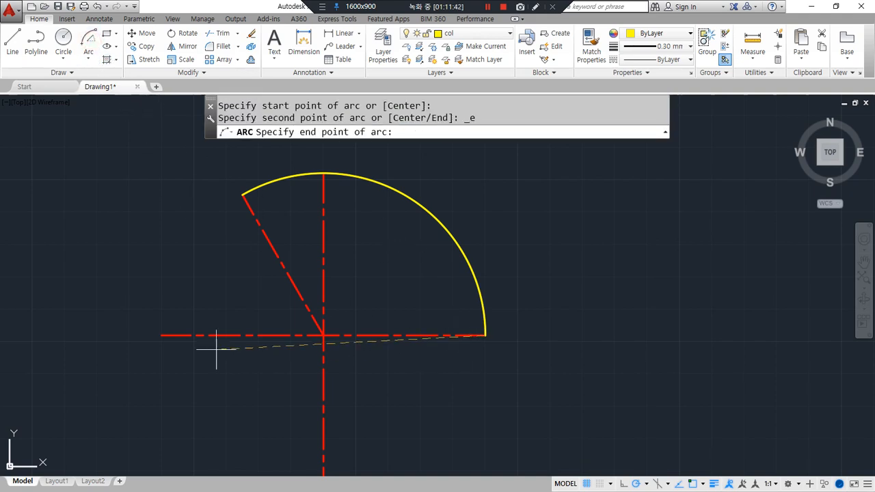
{"action": "left_click", "coordinate": [168, 336]}
{"action": "type", "text": "180"}
{"action": "key", "text": "Return"}
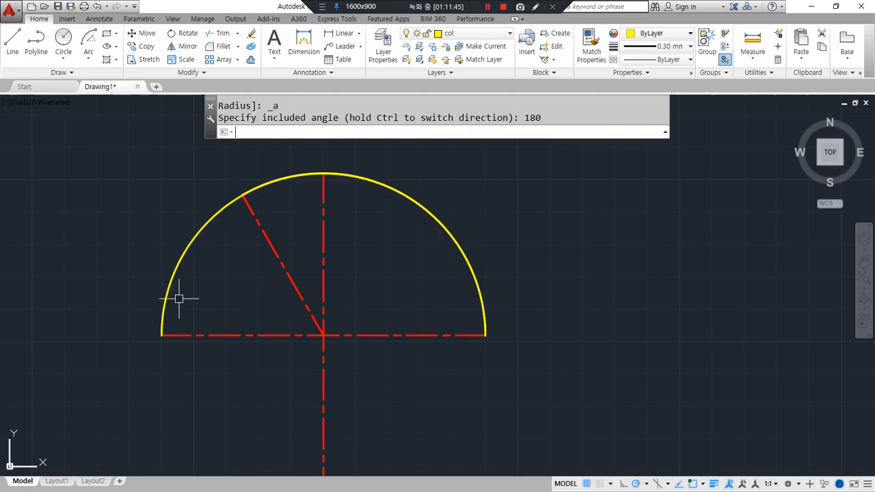
Erase the two yellow arcs above the horizontal center line, keeping the center lines.
{"action": "left_click", "coordinate": [513, 193]}
{"action": "left_click", "coordinate": [407, 273]}
{"action": "type", "text": "e"}
{"action": "key", "text": "Return"}
Draw a Start, End, Direction arc from the horizontal line's right end to the diagonal's upper end, with the start tangent pointing straight up.
{"action": "left_click", "coordinate": [89, 60]}
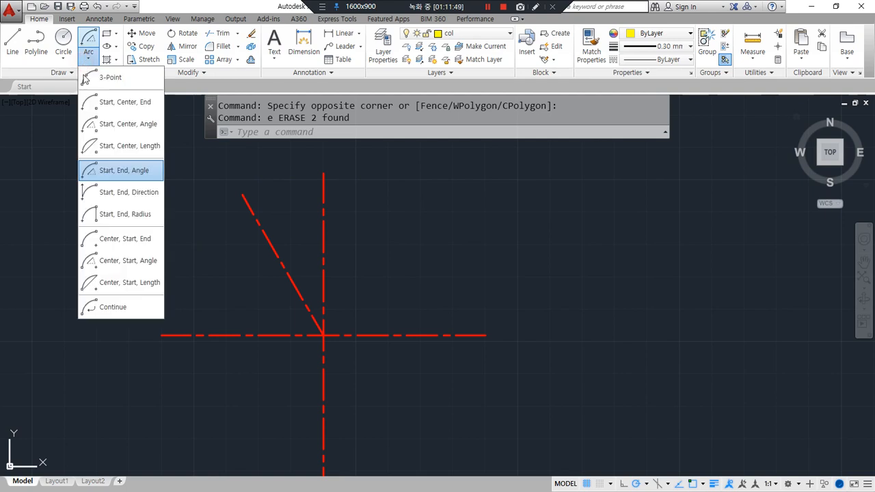
{"action": "left_click", "coordinate": [103, 193]}
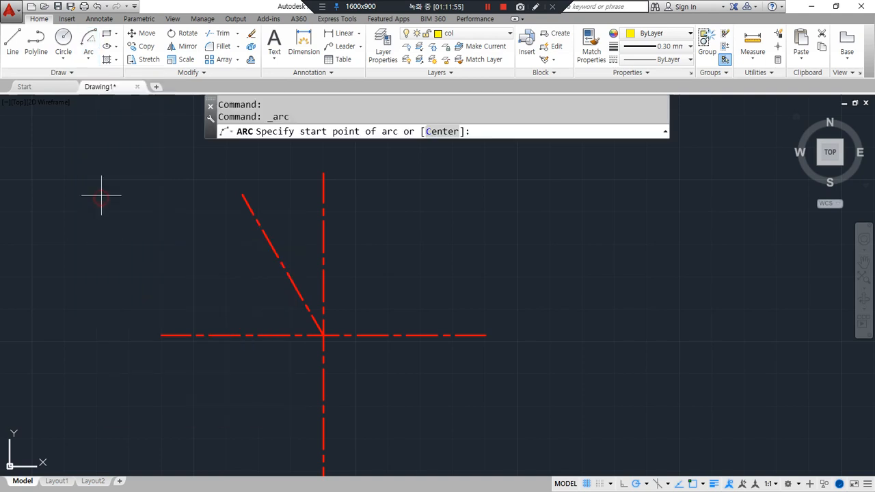
{"action": "left_click", "coordinate": [463, 335]}
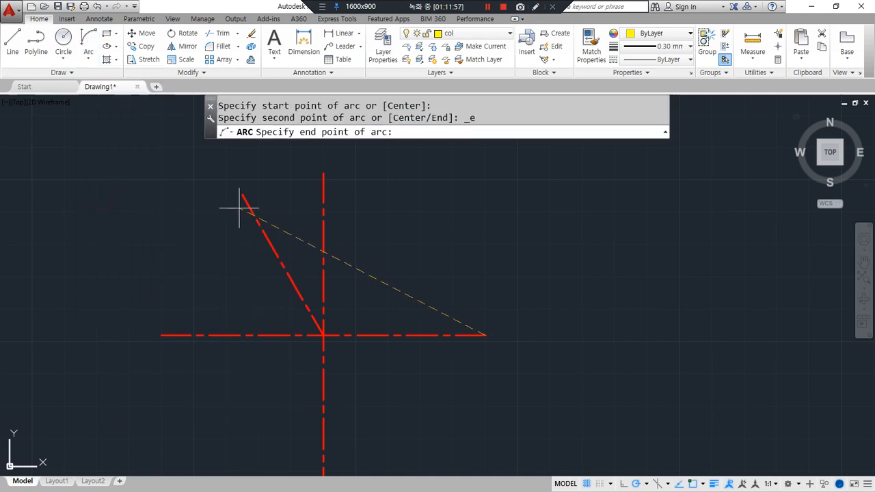
{"action": "left_click", "coordinate": [244, 203]}
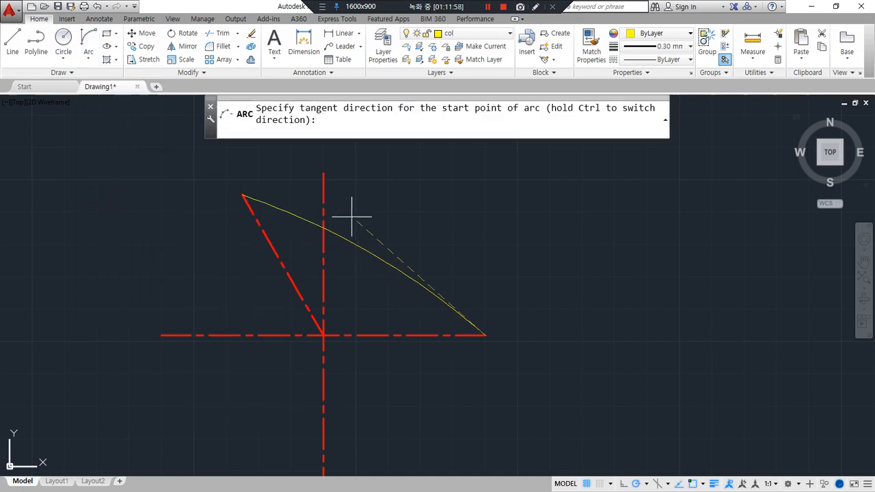
{"action": "left_click", "coordinate": [484, 186]}
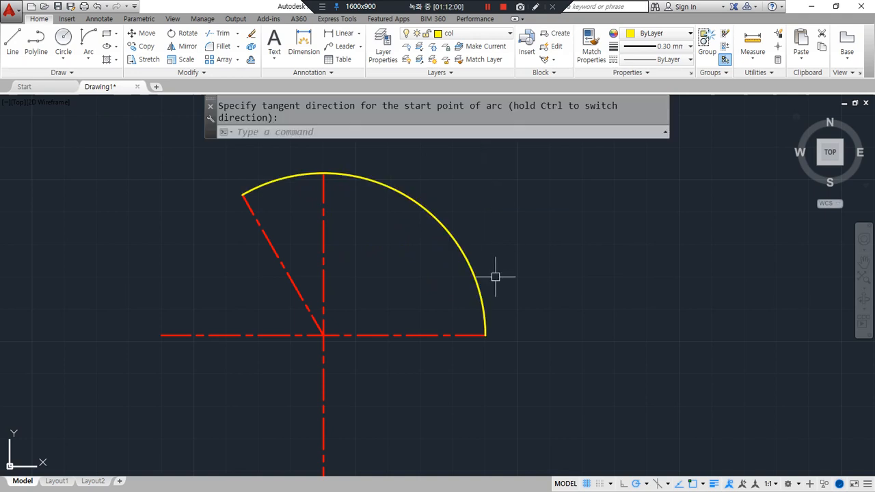
Draw another Start, End, Direction arc between the same two points, with the start tangent pointing left along the horizontal line.
{"action": "left_click", "coordinate": [88, 39]}
{"action": "left_click", "coordinate": [485, 335]}
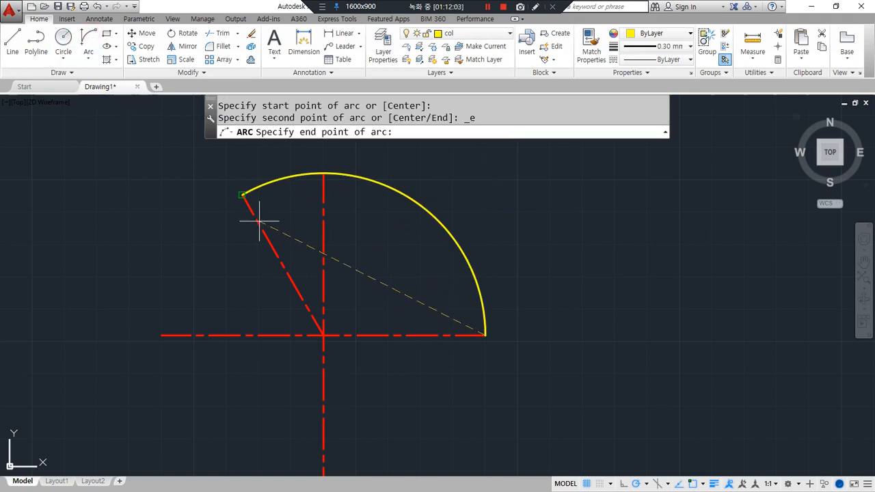
{"action": "left_click", "coordinate": [249, 217]}
{"action": "left_click", "coordinate": [258, 335]}
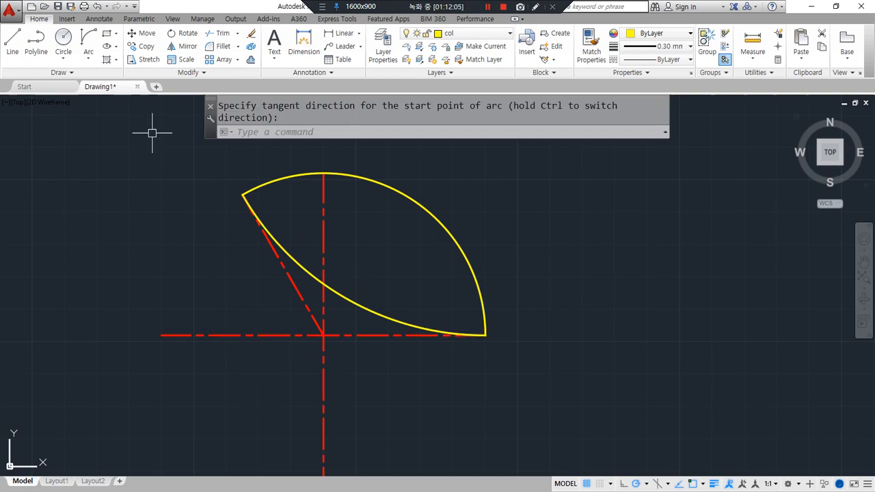
Draw a third Start, End, Direction arc from the horizontal line's right end to the diagonal's upper end, with the start tangent straight down.
{"action": "left_click", "coordinate": [88, 40]}
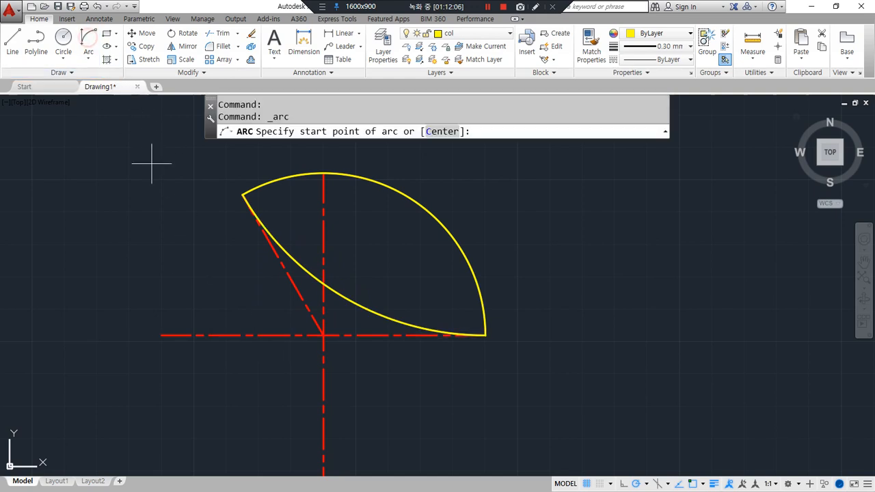
{"action": "left_click", "coordinate": [450, 331]}
{"action": "left_click", "coordinate": [250, 209]}
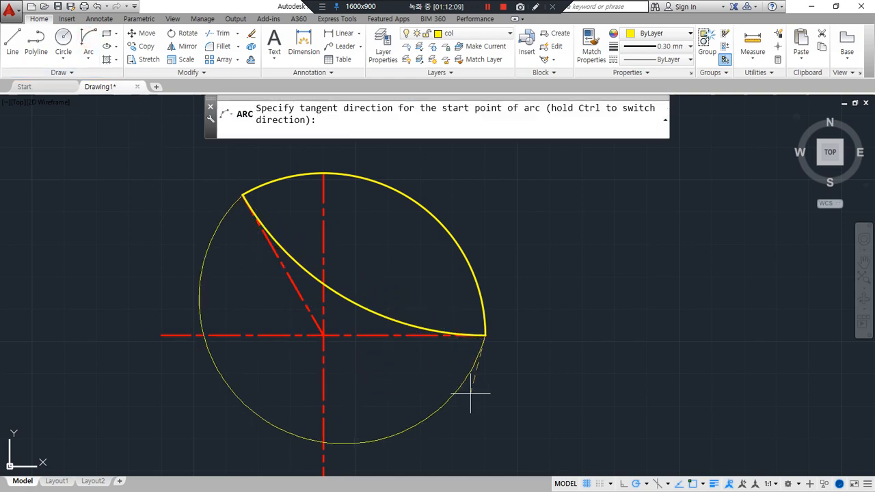
{"action": "left_click", "coordinate": [404, 469]}
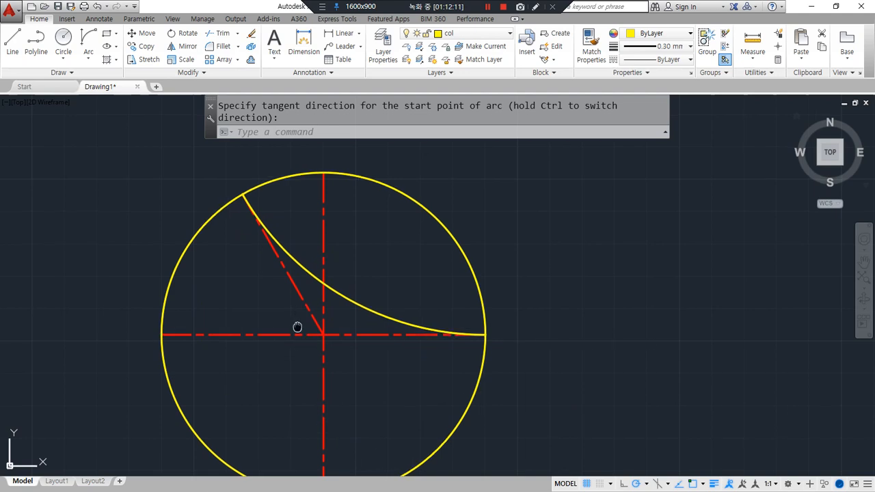
{"action": "middle_click_drag", "start_coordinate": [297, 326], "coordinate": [308, 311]}
{"action": "key", "text": "Return"}
{"action": "left_click", "coordinate": [259, 197]}
{"action": "left_click", "coordinate": [88, 42]}
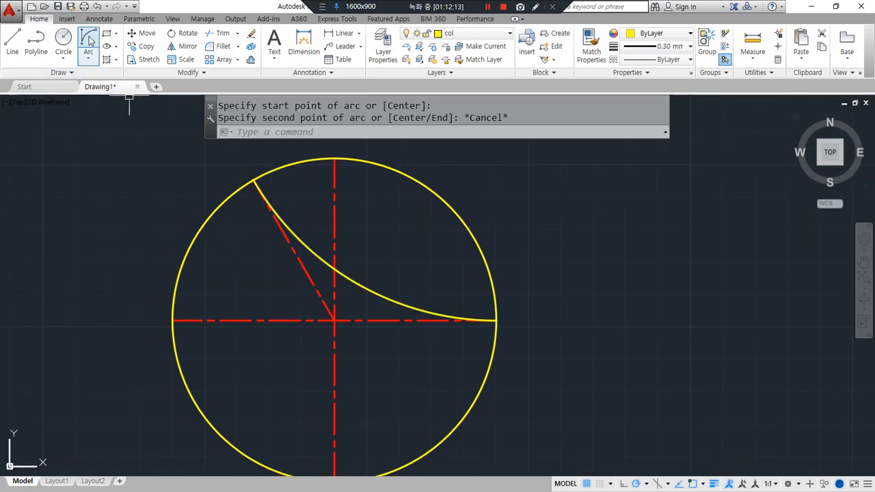
{"action": "left_click", "coordinate": [248, 198]}
{"action": "key", "text": "Escape"}
Draw a Start, End, Direction arc from the diagonal's upper end to the horizontal line's left end, with the tangent toward the center intersection.
{"action": "left_click", "coordinate": [88, 42]}
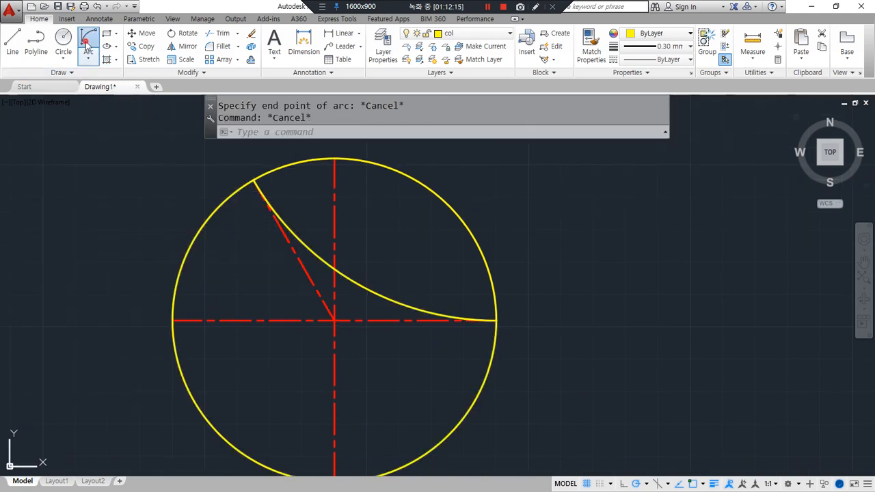
{"action": "left_click", "coordinate": [256, 199]}
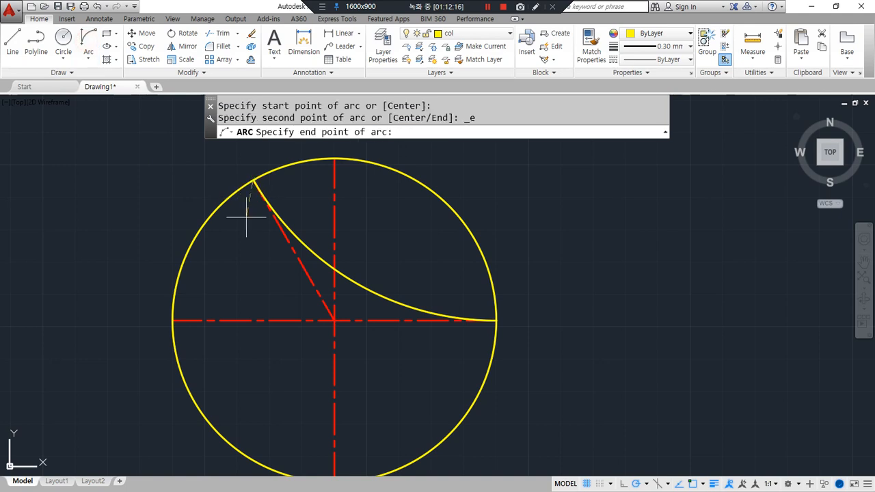
{"action": "left_click", "coordinate": [190, 318]}
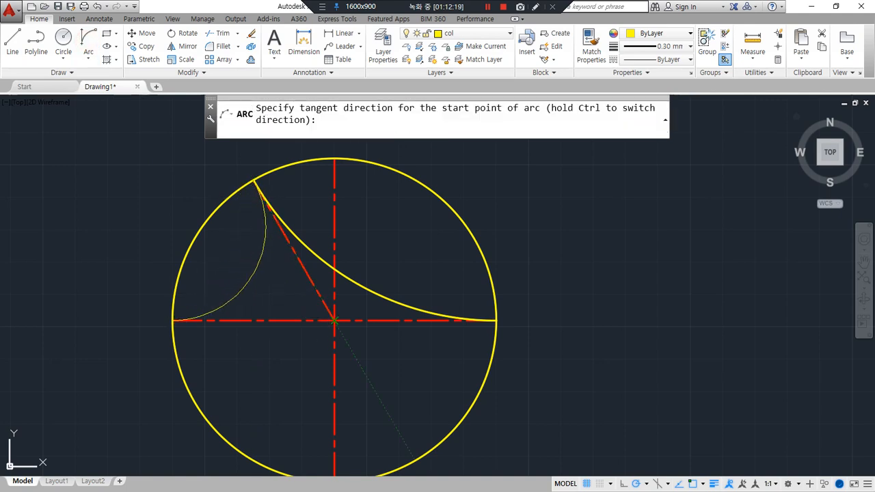
{"action": "left_click", "coordinate": [335, 321]}
{"action": "middle_click_drag", "start_coordinate": [242, 406], "coordinate": [240, 378]}
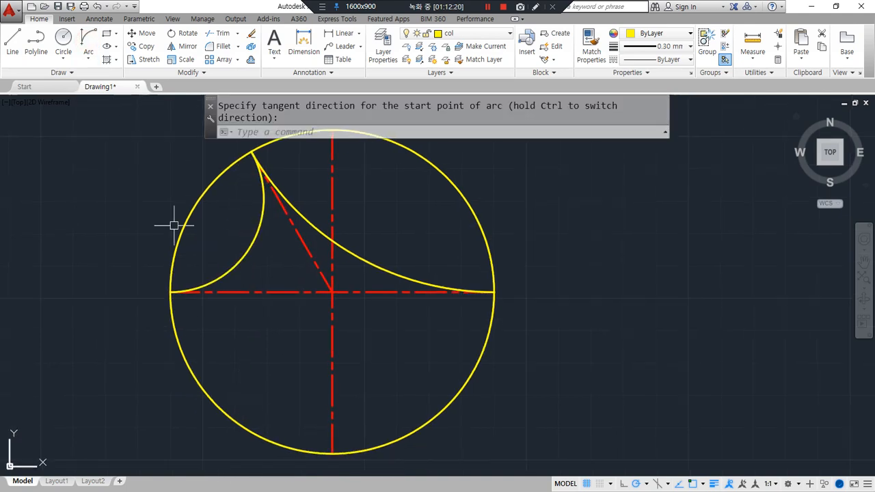
Erase all four yellow direction arcs, leaving only the red center lines.
{"action": "left_click", "coordinate": [94, 38]}
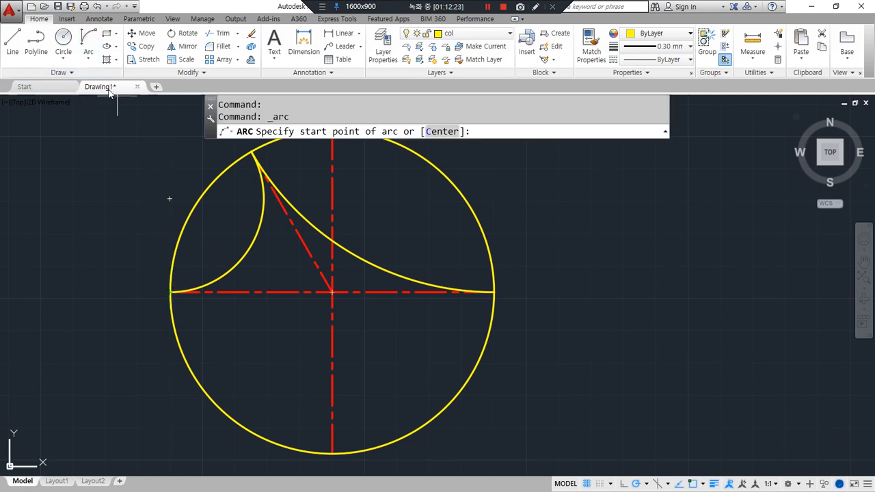
{"action": "key", "text": "Escape"}
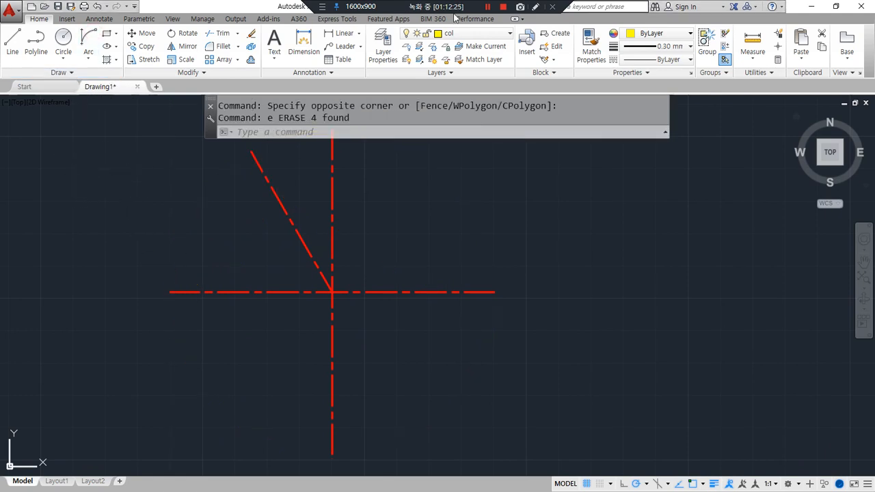
Draw a Start, End, Radius arc from the horizontal line's right end to its left end with radius 50.
{"action": "left_click", "coordinate": [87, 60]}
{"action": "left_click", "coordinate": [82, 61]}
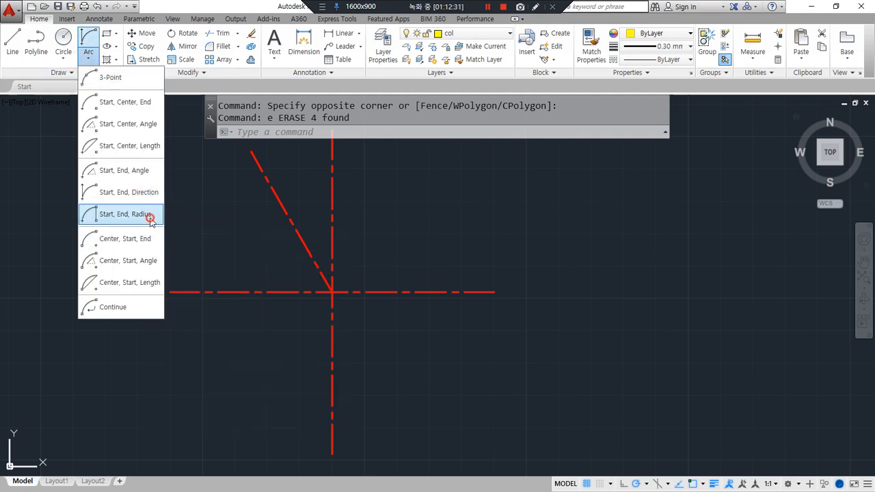
{"action": "left_click", "coordinate": [151, 216]}
{"action": "left_click", "coordinate": [490, 403]}
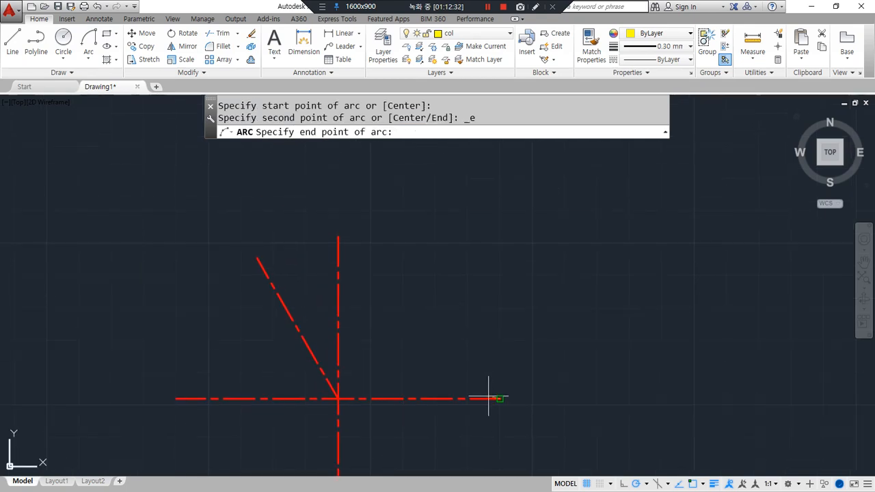
{"action": "left_click", "coordinate": [176, 399]}
{"action": "type", "text": "50"}
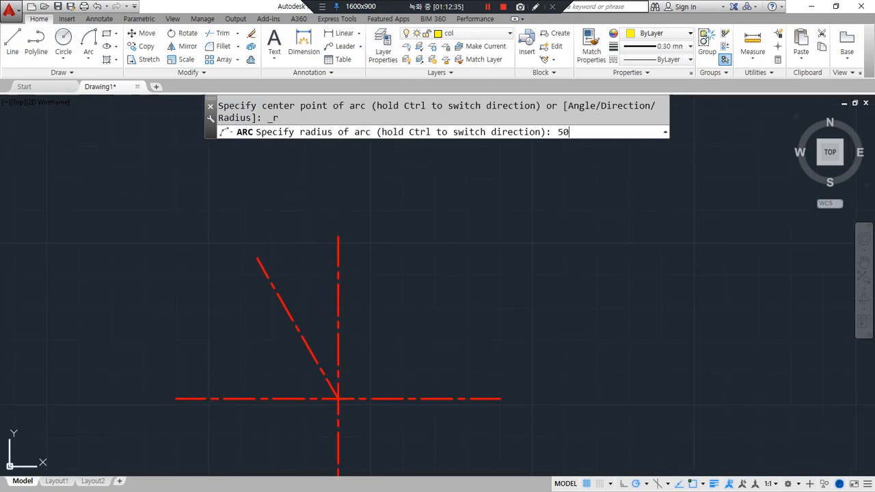
{"action": "key", "text": "Return"}
Erase the arc spanning the two ends of the horizontal line.
{"action": "left_click", "coordinate": [632, 219]}
{"action": "left_click", "coordinate": [447, 322]}
{"action": "type", "text": "e"}
{"action": "key", "text": "Return"}
Draw a Start, End, Radius arc from the horizontal line's right end to the diagonal's upper end with radius 50.
{"action": "left_click", "coordinate": [88, 42]}
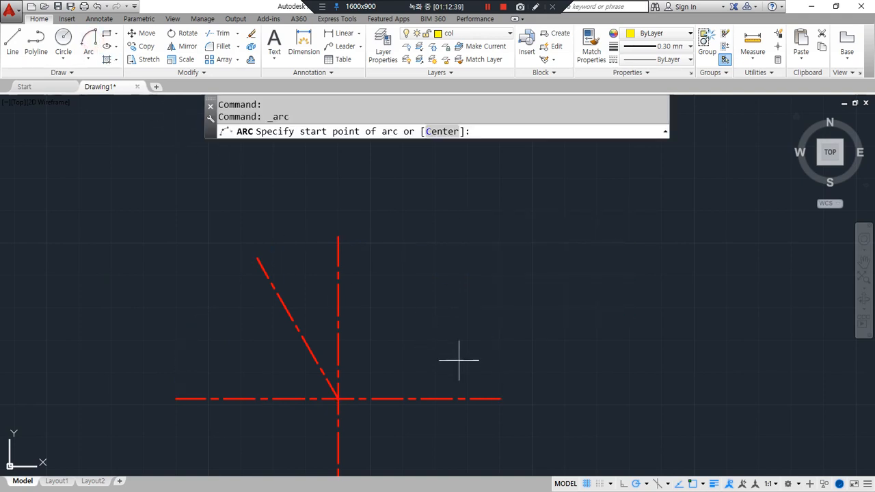
{"action": "left_click", "coordinate": [502, 399]}
{"action": "left_click", "coordinate": [257, 259]}
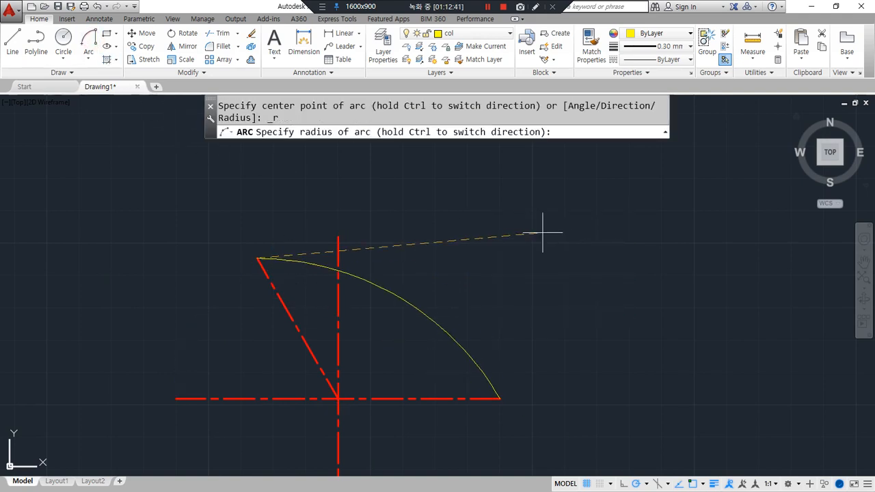
{"action": "type", "text": "50"}
{"action": "key", "text": "Return"}
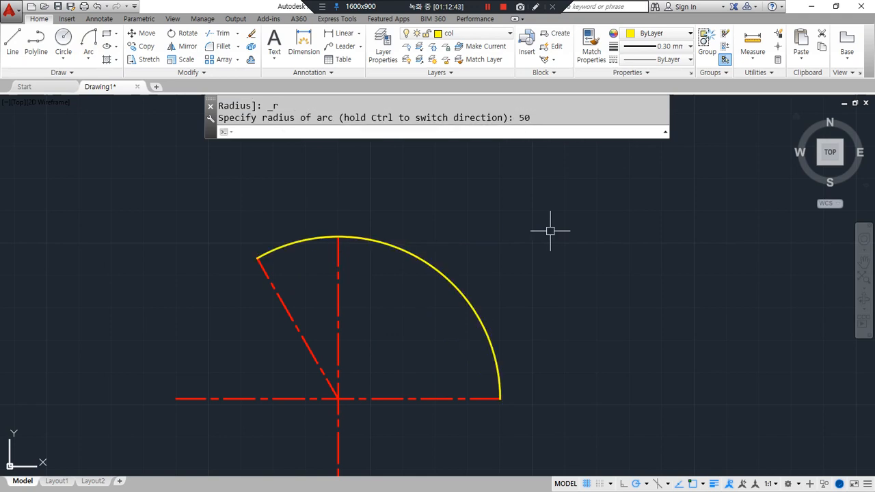
Draw a Start, End, Radius arc in reverse, from the diagonal's upper end to the horizontal line's right end, with radius 50.
{"action": "middle_click_drag", "start_coordinate": [499, 283], "coordinate": [430, 211]}
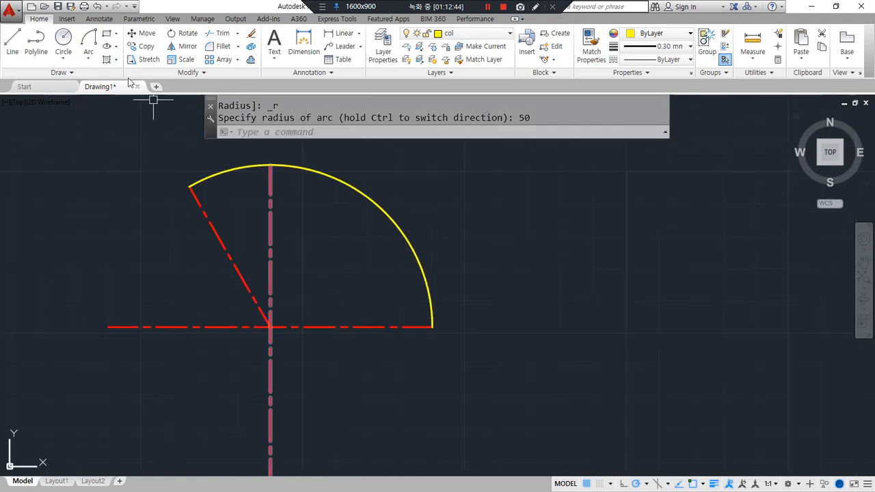
{"action": "left_click", "coordinate": [88, 43]}
{"action": "left_click", "coordinate": [190, 187]}
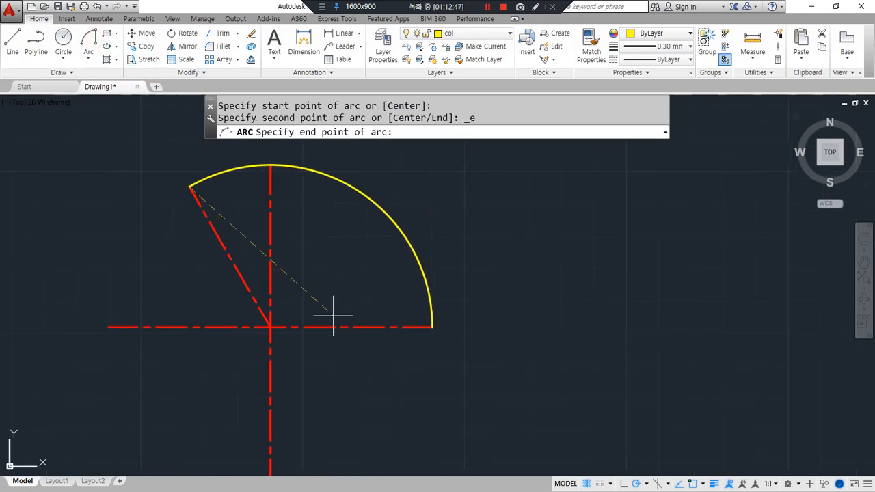
{"action": "left_click", "coordinate": [402, 327]}
{"action": "key", "text": "Return"}
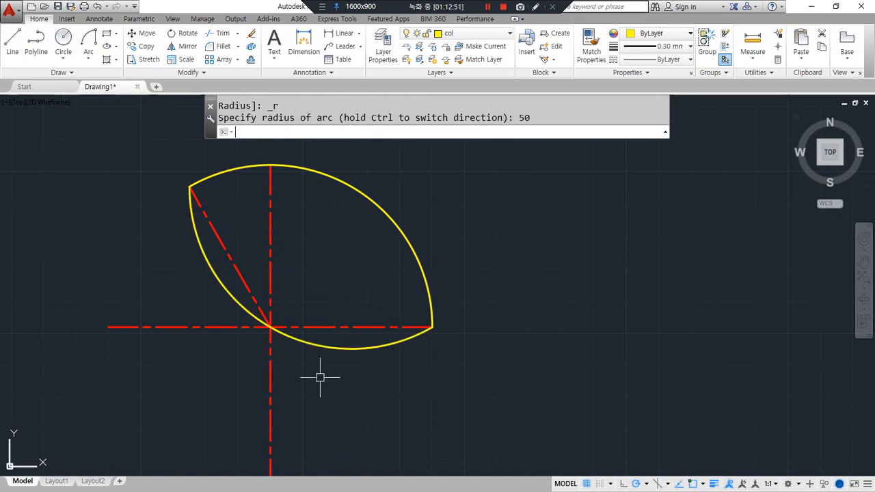
Erase both radius 50 arcs joining the diagonal's upper end and the horizontal line's right end.
{"action": "left_click", "coordinate": [422, 286]}
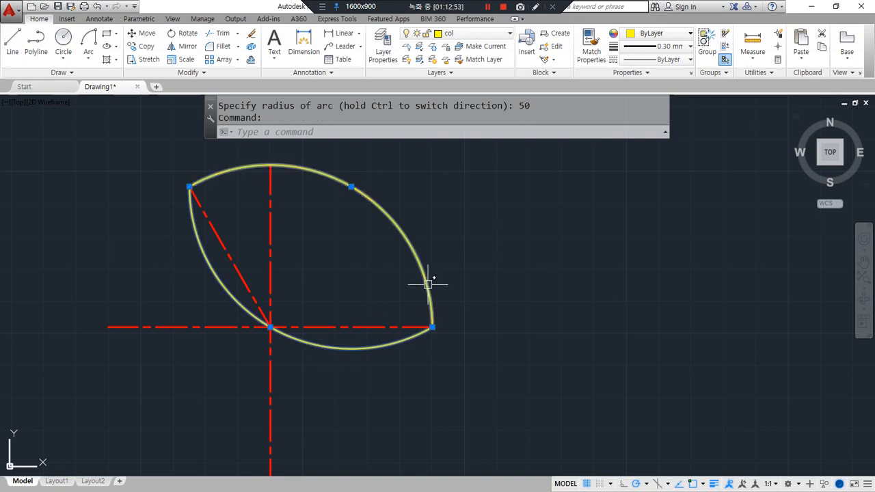
{"action": "left_click", "coordinate": [400, 277]}
{"action": "type", "text": "e"}
{"action": "key", "text": "space"}
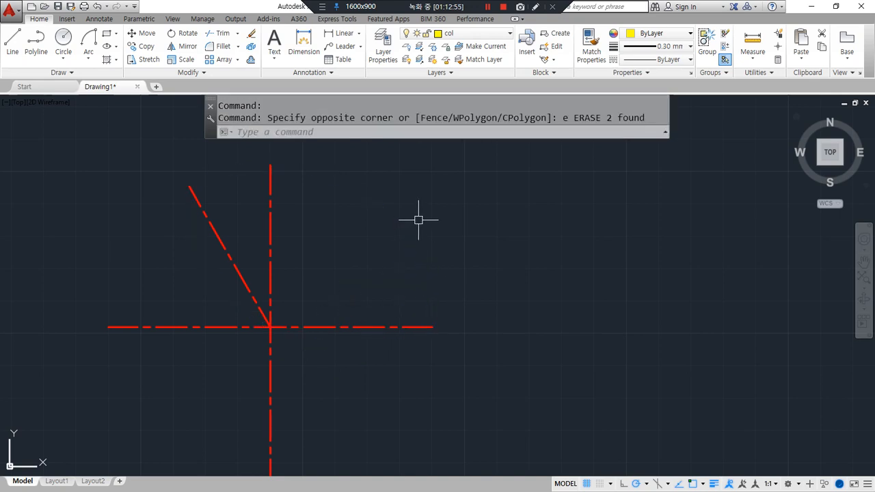
Draw a Start, End, Radius arc from the diagonal's upper end to the vertical line's lower end with radius 100.
{"action": "left_click", "coordinate": [91, 43]}
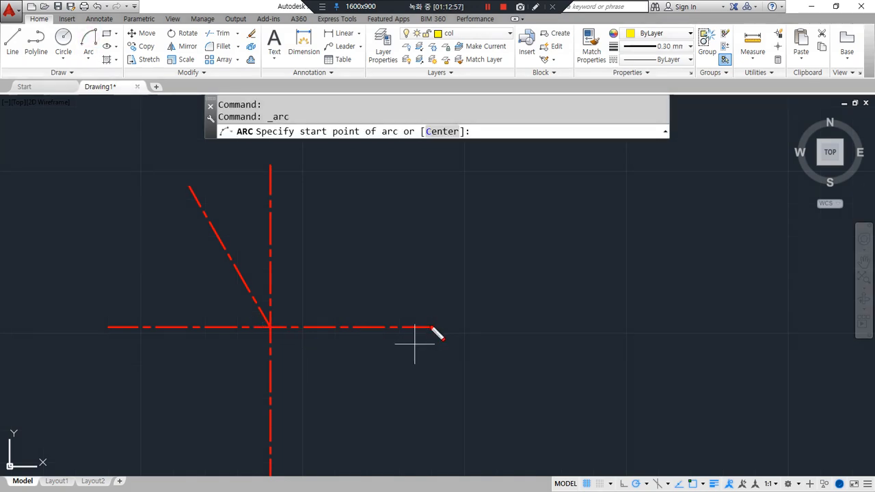
{"action": "mouse_move", "coordinate": [444, 329]}
{"action": "left_mouse_down"}
{"action": "mouse_move", "coordinate": [412, 342]}
{"action": "mouse_move", "coordinate": [499, 304]}
{"action": "mouse_move", "coordinate": [443, 258]}
{"action": "mouse_move", "coordinate": [480, 236]}
{"action": "left_mouse_up"}
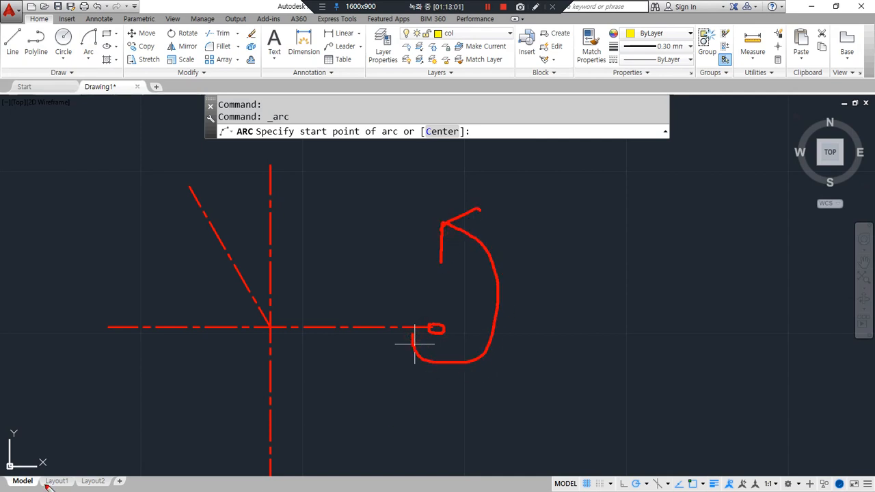
{"action": "left_click_drag", "start_coordinate": [191, 179], "coordinate": [195, 193]}
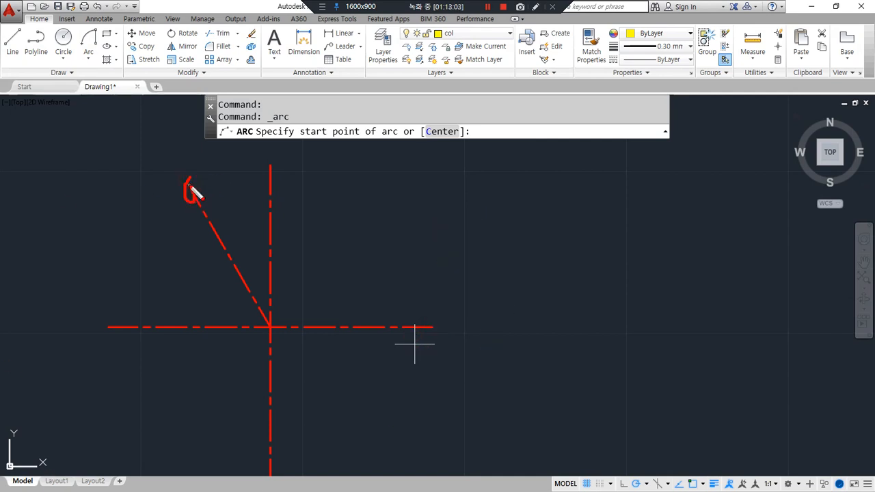
{"action": "mouse_move", "coordinate": [179, 155]}
{"action": "left_mouse_down"}
{"action": "mouse_move", "coordinate": [192, 260]}
{"action": "mouse_move", "coordinate": [163, 303]}
{"action": "left_mouse_up"}
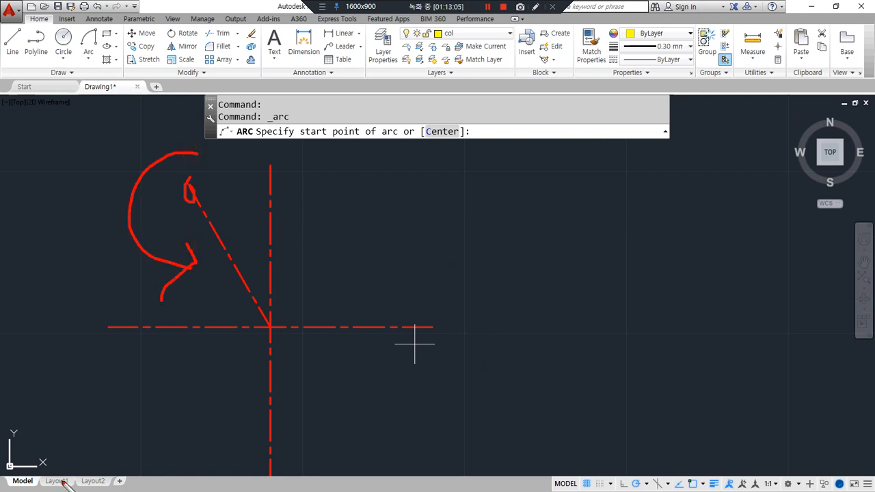
{"action": "key", "text": "Escape"}
{"action": "left_click", "coordinate": [190, 185]}
{"action": "middle_click_drag", "start_coordinate": [218, 356], "coordinate": [242, 301]}
{"action": "left_click", "coordinate": [289, 418]}
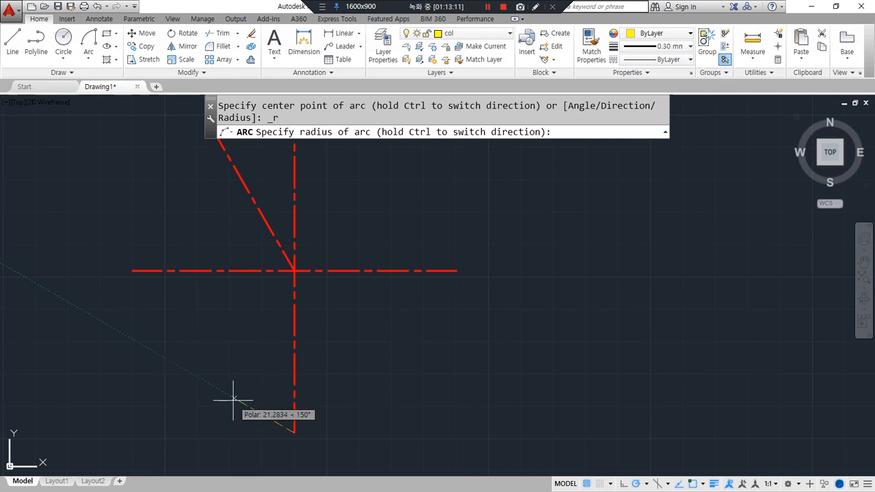
{"action": "type", "text": "100"}
{"action": "key", "text": "Return"}
Erase the radius 100 arc between the diagonal's upper end and the vertical line's lower end.
{"action": "scroll", "coordinate": [234, 400], "scroll_direction": "down", "scroll_amount": 5}
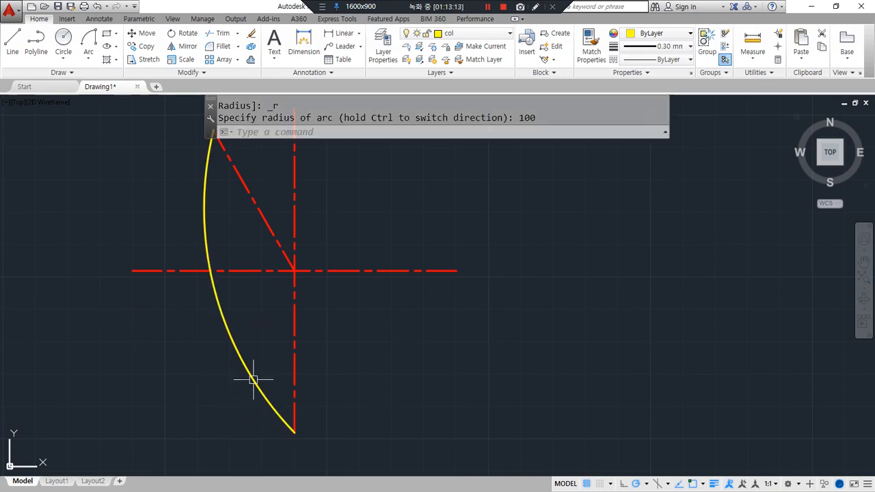
{"action": "scroll", "coordinate": [250, 367], "scroll_direction": "up", "scroll_amount": 3}
{"action": "left_click", "coordinate": [245, 370]}
{"action": "type", "text": "e"}
{"action": "key", "text": "Return"}
{"action": "mouse_move", "coordinate": [241, 217]}
{"action": "left_mouse_down"}
{"action": "mouse_move", "coordinate": [283, 411]}
{"action": "mouse_move", "coordinate": [260, 432]}
{"action": "left_mouse_up"}
{"action": "key", "text": "Escape"}
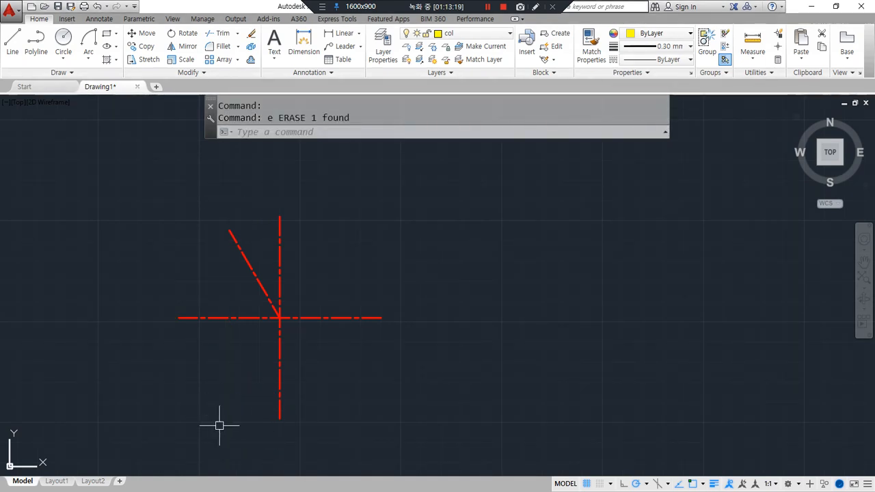
Examine the wheel with six radial slots in the browser's example drawing, including its dimensions and the slot arrangement.
{"action": "left_click", "coordinate": [487, 6]}
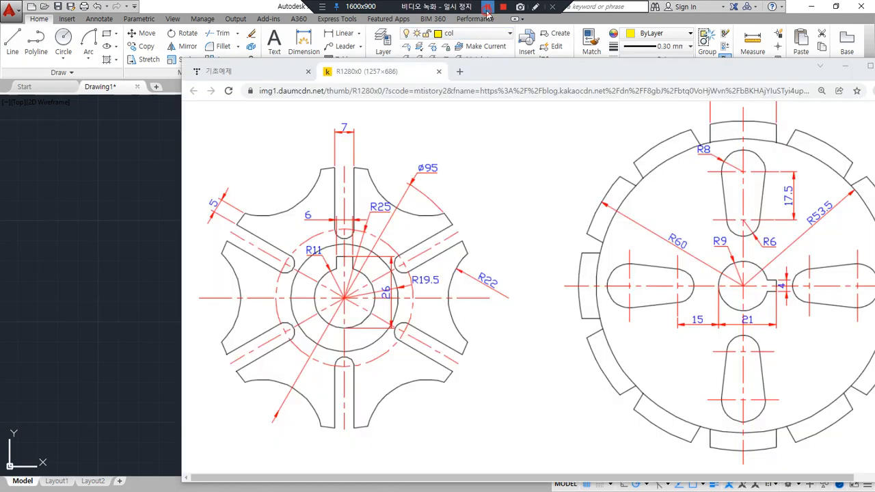
{"action": "left_click", "coordinate": [487, 7]}
{"action": "mouse_move", "coordinate": [339, 451]}
{"action": "left_mouse_down"}
{"action": "mouse_move", "coordinate": [205, 409]}
{"action": "mouse_move", "coordinate": [309, 103]}
{"action": "mouse_move", "coordinate": [541, 276]}
{"action": "mouse_move", "coordinate": [419, 441]}
{"action": "mouse_move", "coordinate": [326, 455]}
{"action": "left_mouse_up"}
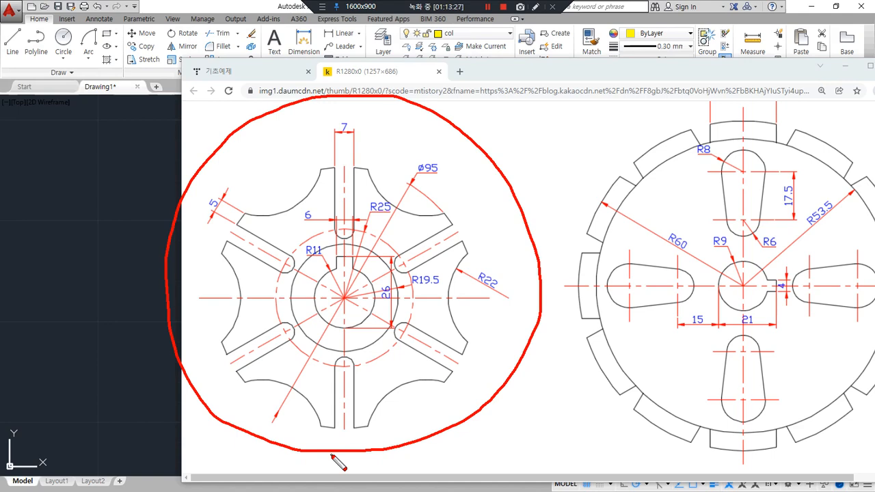
{"action": "key", "text": "Escape"}
{"action": "left_click_drag", "start_coordinate": [565, 75], "coordinate": [489, 92]}
{"action": "key", "text": "ctrl+alt+d"}
{"action": "left_click_drag", "start_coordinate": [355, 270], "coordinate": [366, 268]}
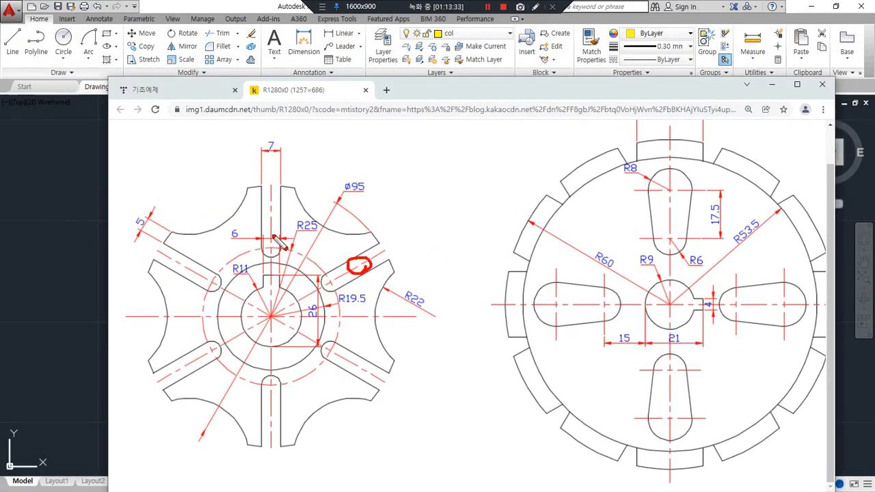
{"action": "left_click_drag", "start_coordinate": [264, 220], "coordinate": [267, 217]}
{"action": "mouse_move", "coordinate": [185, 270]}
{"action": "left_mouse_down"}
{"action": "mouse_move", "coordinate": [172, 259]}
{"action": "mouse_move", "coordinate": [182, 267]}
{"action": "left_mouse_up"}
{"action": "left_click_drag", "start_coordinate": [179, 361], "coordinate": [203, 374]}
{"action": "left_click_drag", "start_coordinate": [278, 419], "coordinate": [277, 422]}
{"action": "left_click_drag", "start_coordinate": [366, 376], "coordinate": [376, 392]}
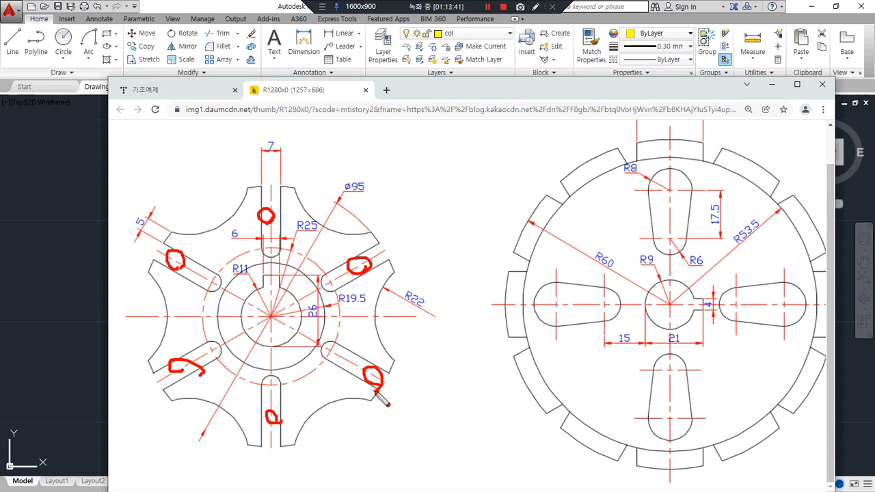
{"action": "key", "text": "Escape"}
{"action": "left_click_drag", "start_coordinate": [576, 93], "coordinate": [0, 93]}
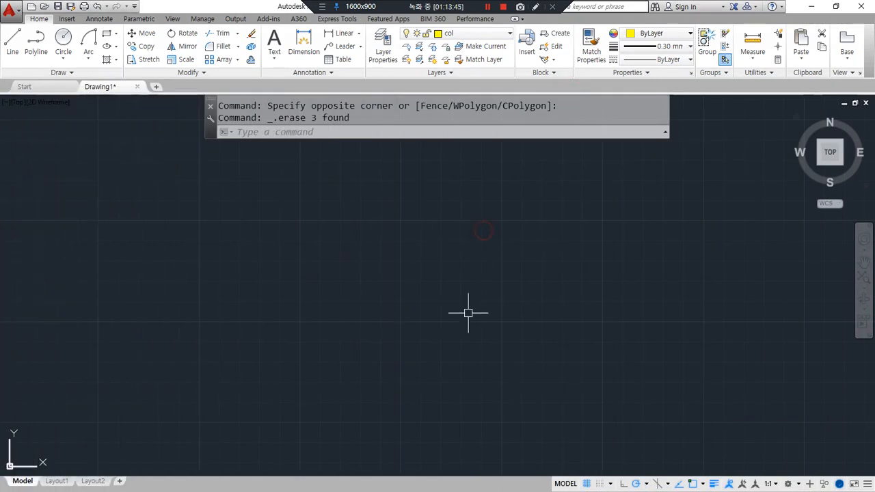
Draw four construction lines through one common point: horizontal, vertical, and diagonals at 30° and 150°.
{"action": "type", "text": "xl"}
{"action": "key", "text": "Return"}
{"action": "left_click", "coordinate": [425, 315]}
{"action": "left_click", "coordinate": [505, 315]}
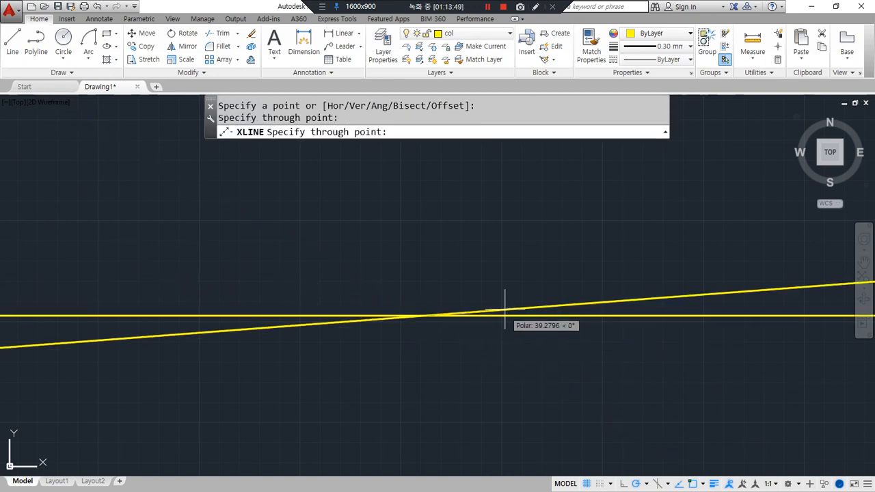
{"action": "left_click", "coordinate": [504, 265]}
{"action": "left_click", "coordinate": [426, 260]}
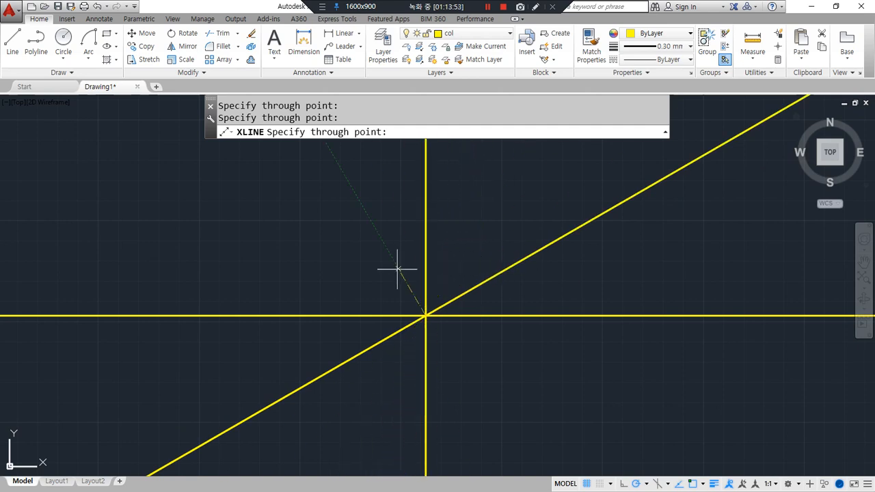
{"action": "left_click", "coordinate": [376, 288]}
{"action": "key", "text": "Return"}
Select all four construction lines and move them onto the red center-line layer.
{"action": "left_click", "coordinate": [444, 350]}
{"action": "left_click", "coordinate": [406, 281]}
{"action": "left_click", "coordinate": [484, 36]}
{"action": "left_click", "coordinate": [477, 63]}
{"action": "key", "text": "Escape"}
{"action": "key", "text": "Escape"}
Draw a circle with radius 11 centered on the crossing point of the center lines.
{"action": "scroll", "coordinate": [490, 368], "scroll_direction": "up", "scroll_amount": 2}
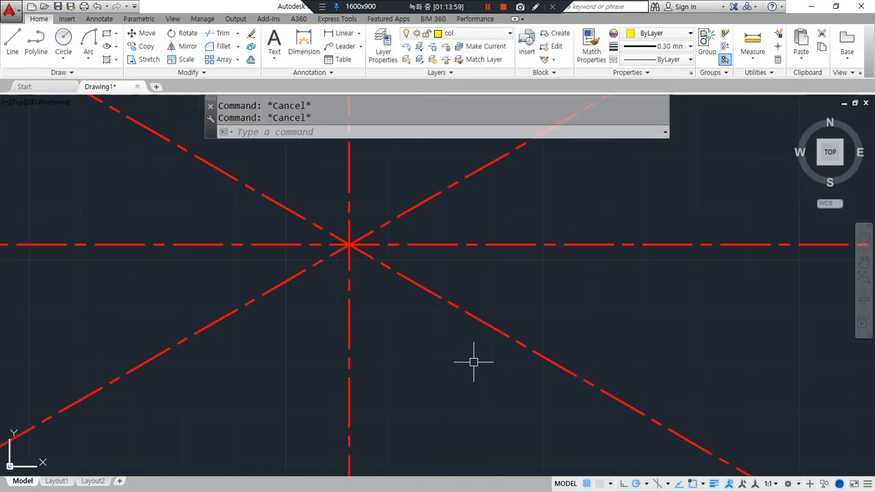
{"action": "middle_click_drag", "start_coordinate": [365, 278], "coordinate": [396, 316]}
{"action": "type", "text": "c"}
{"action": "key", "text": "Return"}
{"action": "left_click", "coordinate": [391, 307]}
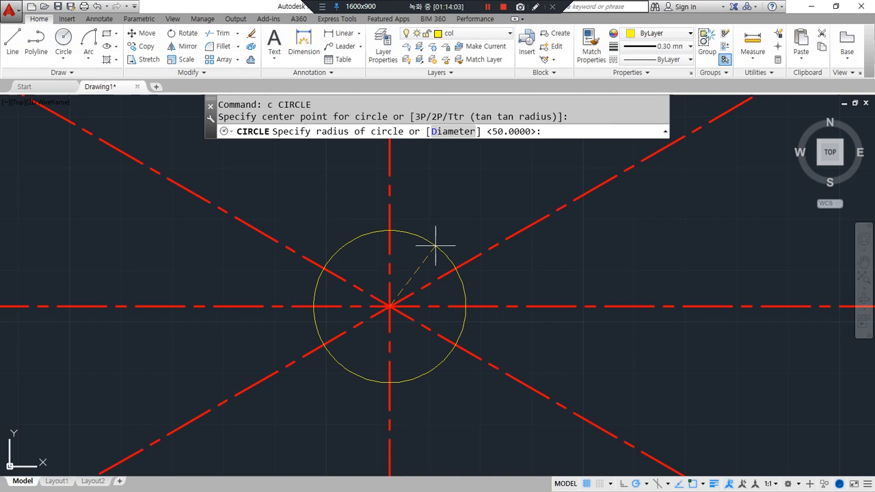
{"action": "type", "text": "11"}
{"action": "key", "text": "Return"}
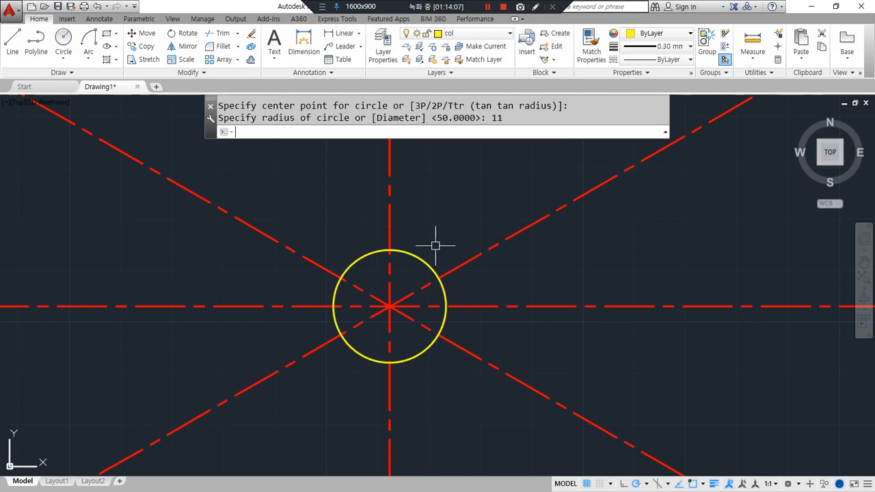
{"action": "key", "text": "ctrl+alt+d"}
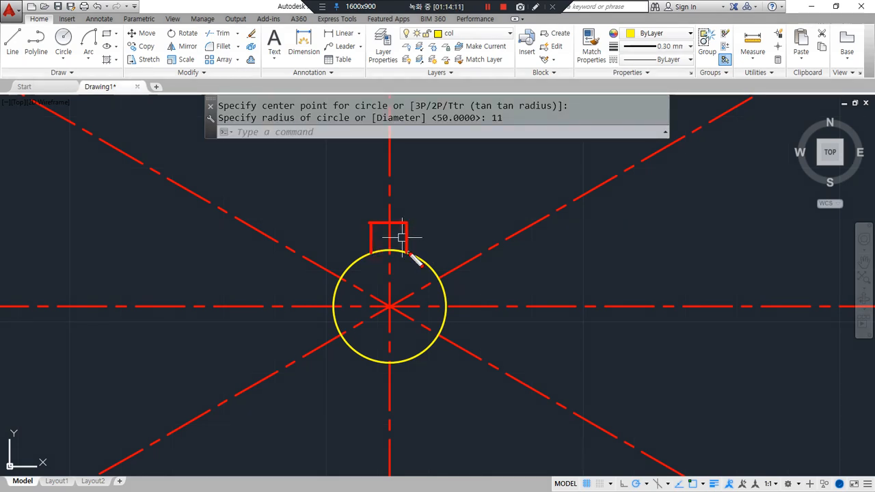
{"action": "left_click_drag", "start_coordinate": [295, 365], "coordinate": [602, 364]}
{"action": "mouse_move", "coordinate": [537, 364]}
{"action": "left_mouse_down"}
{"action": "mouse_move", "coordinate": [545, 225]}
{"action": "mouse_move", "coordinate": [512, 238]}
{"action": "left_mouse_up"}
{"action": "left_click_drag", "start_coordinate": [538, 227], "coordinate": [564, 243]}
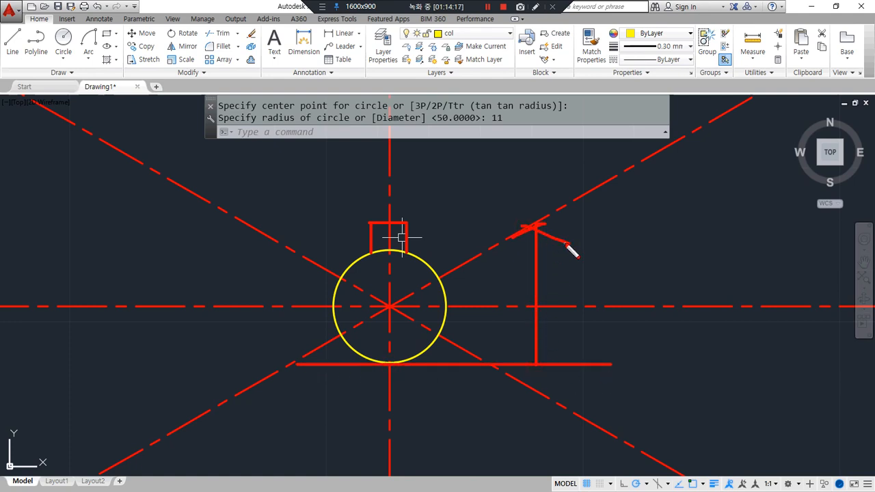
{"action": "key", "text": "Escape"}
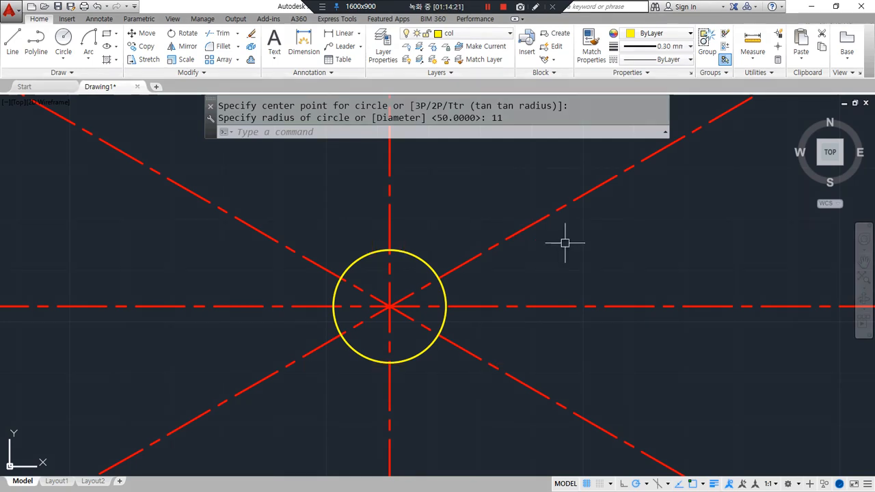
Draw a short horizontal line touching the circle's lowest point, slightly wider than the circle.
{"action": "type", "text": "l"}
{"action": "key", "text": "Return"}
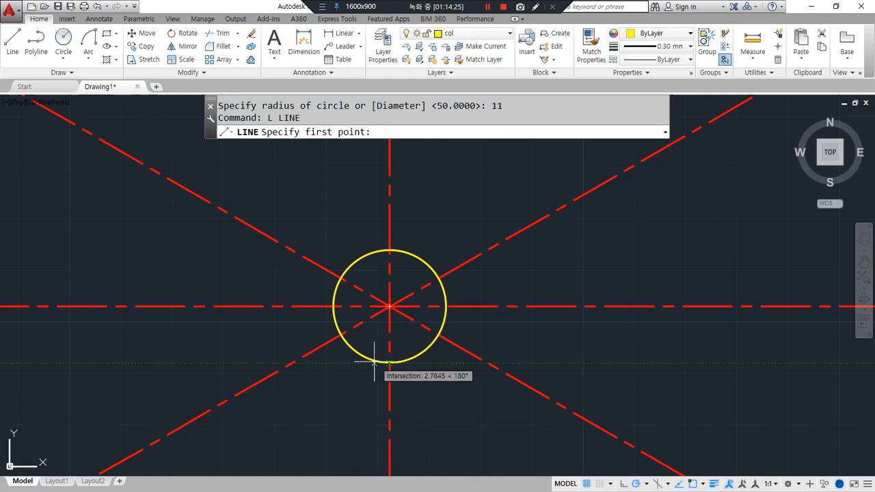
{"action": "left_click", "coordinate": [327, 363]}
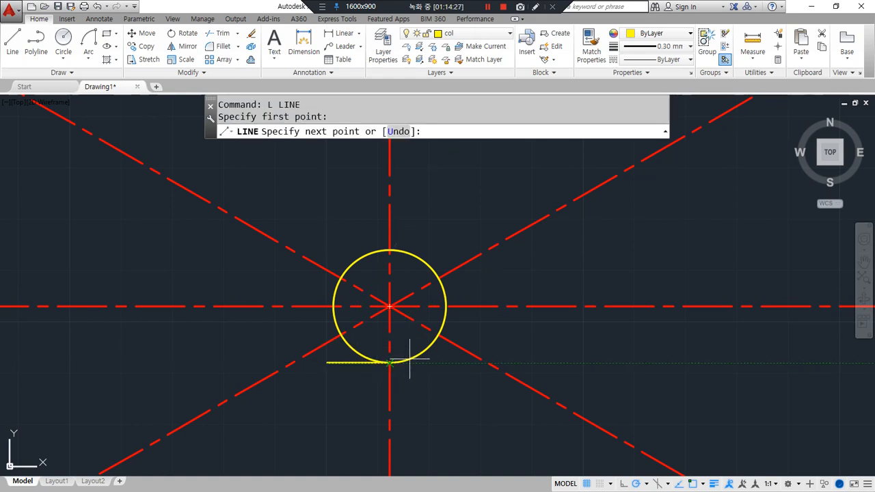
{"action": "left_click", "coordinate": [454, 363]}
{"action": "key", "text": "Escape"}
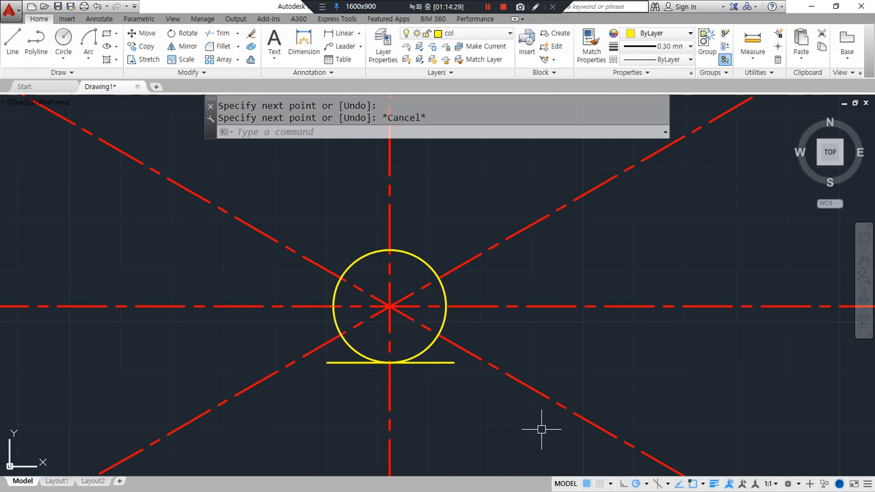
Offset the short line below the circle 26 upward.
{"action": "type", "text": "o"}
{"action": "key", "text": "Return"}
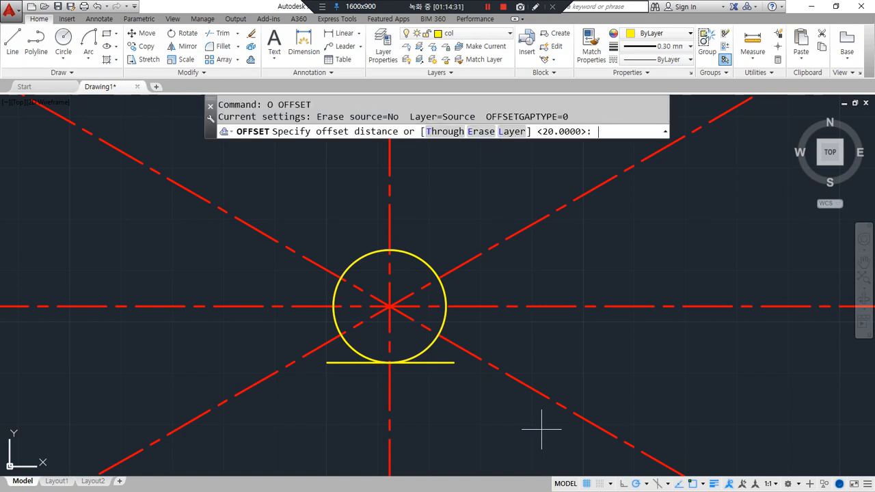
{"action": "type", "text": "26"}
{"action": "key", "text": "Return"}
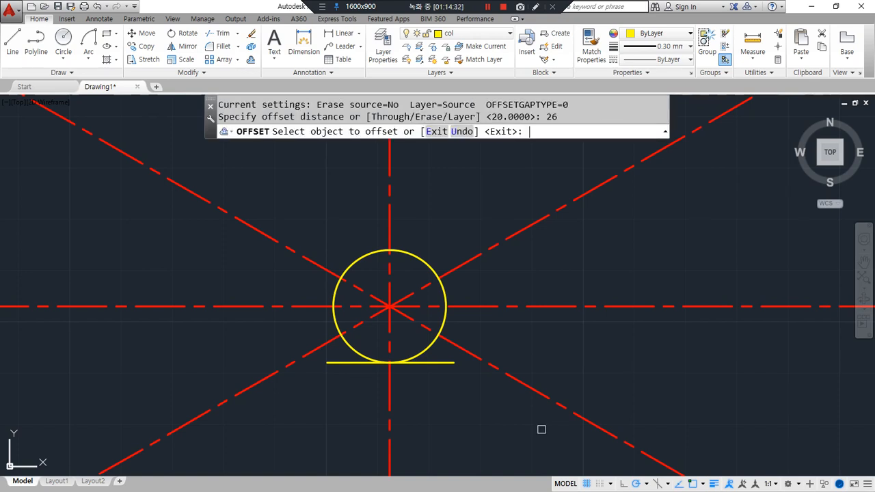
{"action": "left_click", "coordinate": [426, 362]}
{"action": "left_click", "coordinate": [545, 286]}
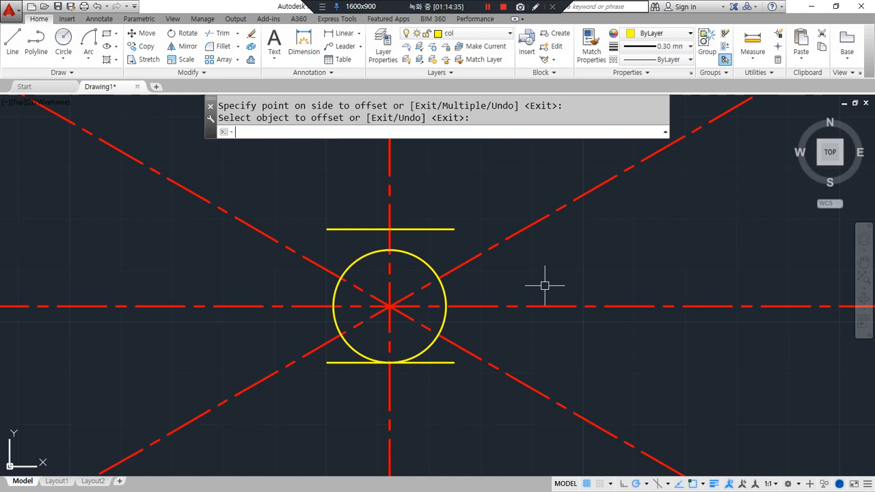
{"action": "key", "text": "Escape"}
Erase the short horizontal lines above and below the circle.
{"action": "left_click", "coordinate": [447, 362]}
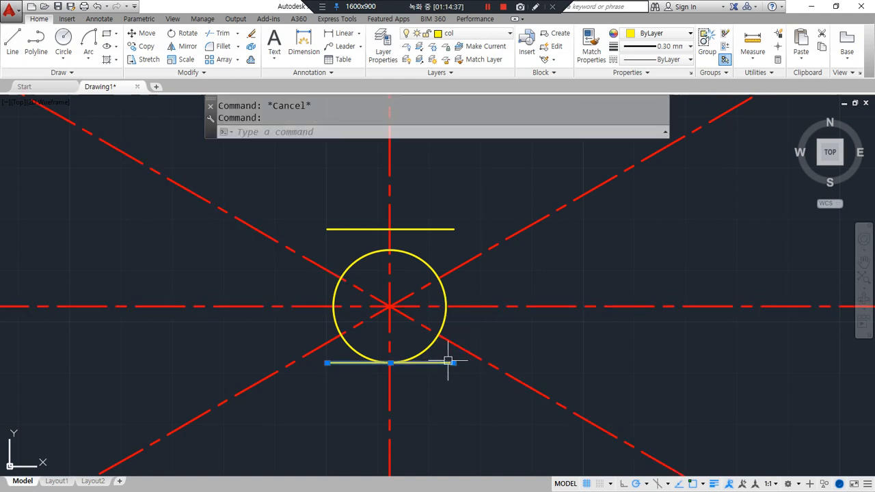
{"action": "left_click", "coordinate": [434, 223]}
{"action": "left_click", "coordinate": [428, 229]}
{"action": "left_click", "coordinate": [428, 228]}
{"action": "left_click", "coordinate": [429, 236]}
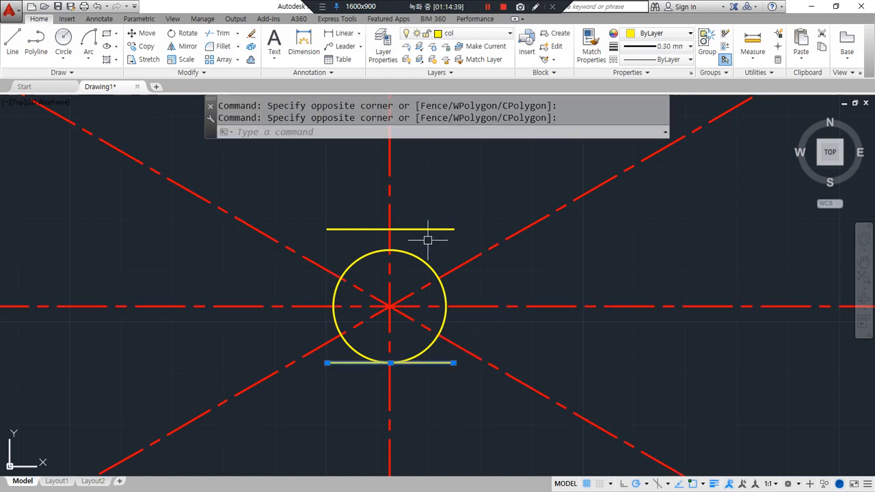
{"action": "type", "text": "e"}
{"action": "key", "text": "Return"}
Offset the horizontal center line 11 downward to the circle's lowest point.
{"action": "type", "text": "o"}
{"action": "key", "text": "Return"}
{"action": "type", "text": "11"}
{"action": "key", "text": "Return"}
{"action": "left_click", "coordinate": [503, 306]}
{"action": "left_click", "coordinate": [513, 344]}
{"action": "key", "text": "Return"}
Offset the copied center line under the circle 26 upward.
{"action": "type", "text": "o"}
{"action": "key", "text": "Return"}
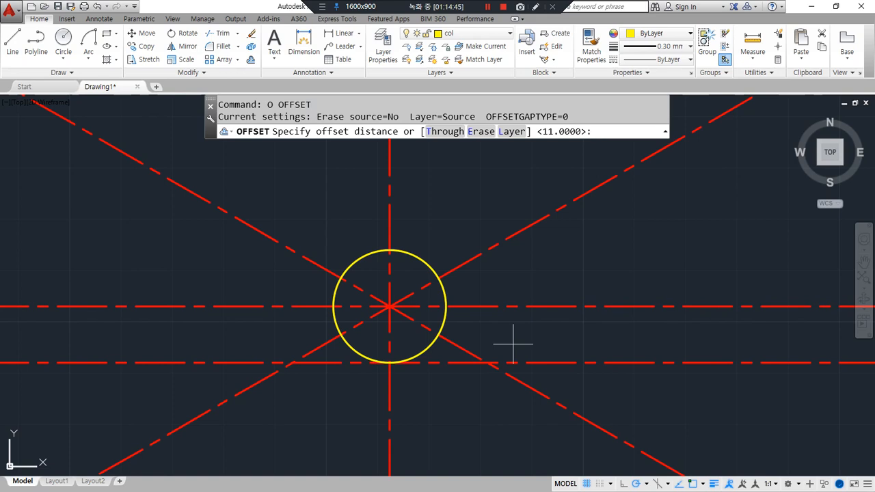
{"action": "type", "text": "26"}
{"action": "key", "text": "Return"}
{"action": "left_click", "coordinate": [527, 361]}
{"action": "left_click", "coordinate": [556, 275]}
{"action": "key", "text": "Return"}
{"action": "left_click", "coordinate": [544, 302]}
{"action": "left_click_drag", "start_coordinate": [606, 353], "coordinate": [591, 240]}
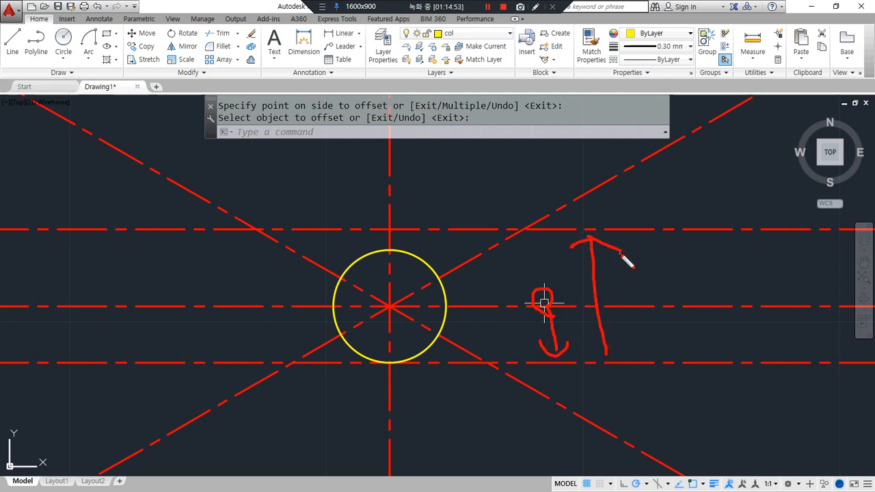
{"action": "key", "text": "Escape"}
Erase the two offset copies of the horizontal center line above and below the circle.
{"action": "left_click", "coordinate": [618, 363]}
{"action": "left_click", "coordinate": [614, 230]}
{"action": "type", "text": "e"}
{"action": "key", "text": "Return"}
Draw a horizontal construction line through the circle's lowest point using the Hor option of XLINE.
{"action": "type", "text": "xk"}
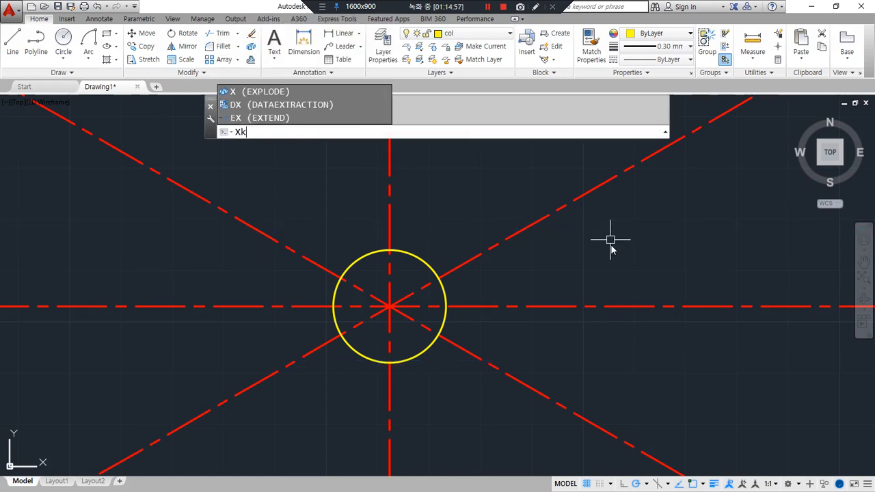
{"action": "type", "text": "l"}
{"action": "key", "text": "Return"}
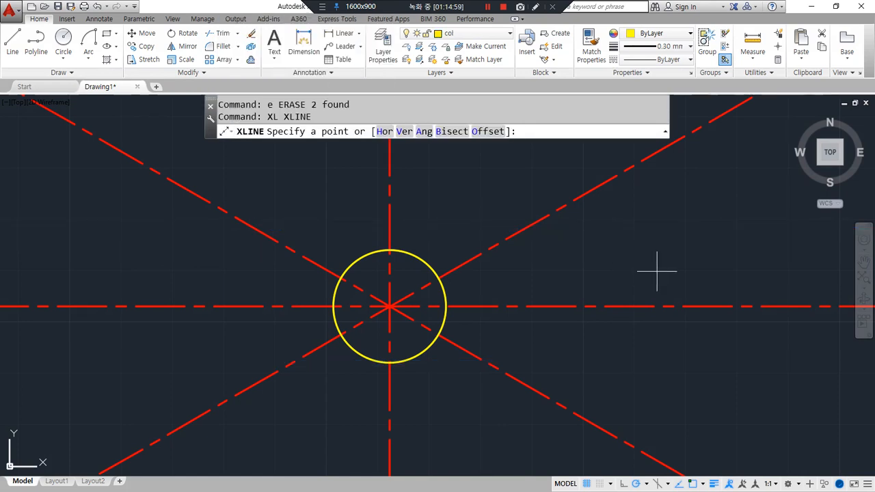
{"action": "type", "text": "h"}
{"action": "key", "text": "Return"}
{"action": "left_click", "coordinate": [390, 362]}
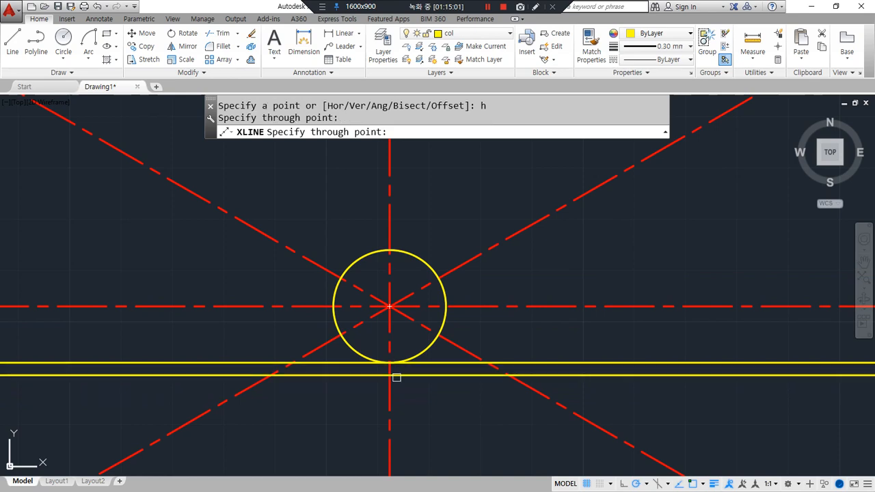
Offset the yellow construction line under the circle 26 upward and erase the original line.
{"action": "type", "text": "o"}
{"action": "key", "text": "Return"}
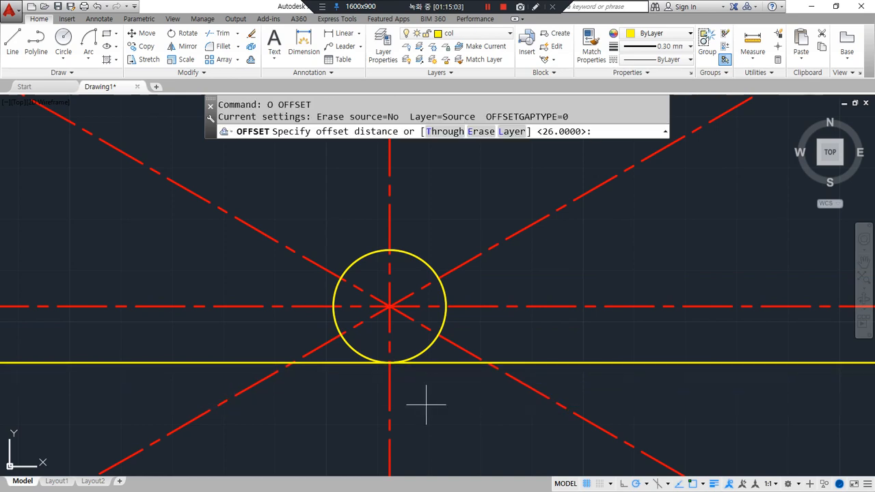
{"action": "type", "text": "26"}
{"action": "key", "text": "Return"}
{"action": "left_click", "coordinate": [528, 362]}
{"action": "left_click", "coordinate": [547, 294]}
{"action": "key", "text": "Return"}
{"action": "left_click", "coordinate": [560, 362]}
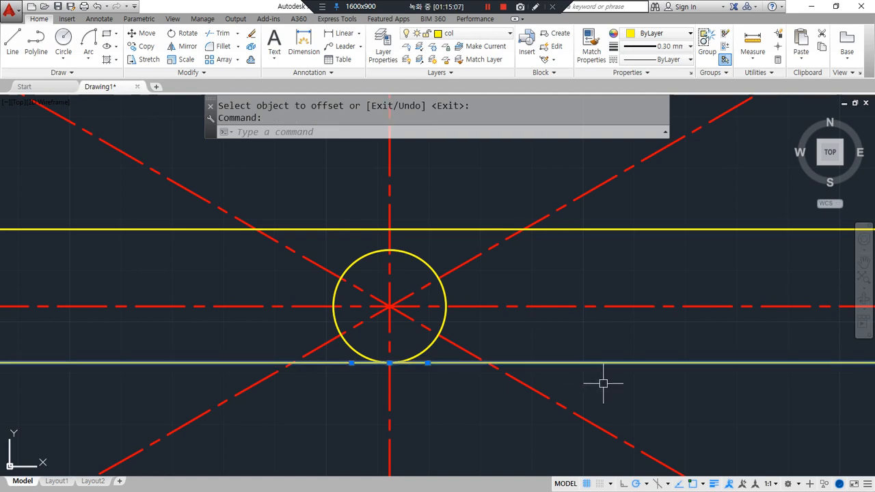
{"action": "type", "text": "e"}
{"action": "key", "text": "Return"}
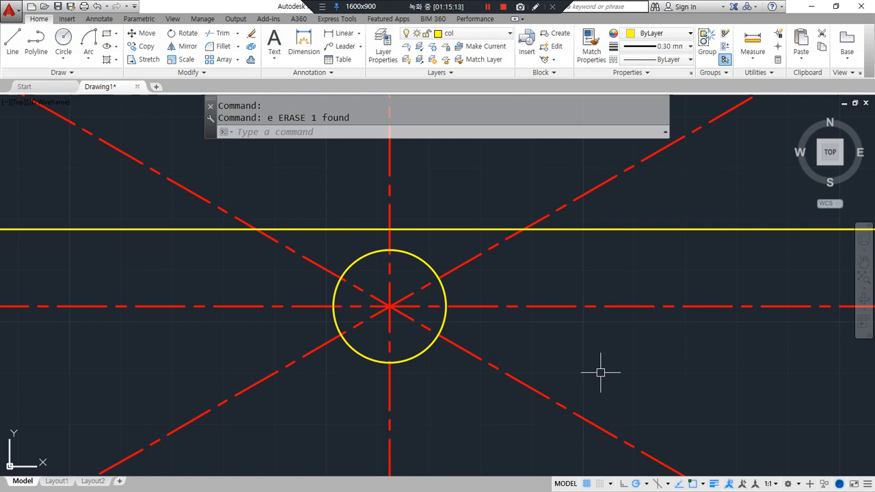
Offset the vertical center line 3 to each side to form the keyway's sides.
{"action": "scroll", "coordinate": [401, 276], "scroll_direction": "up", "scroll_amount": 2}
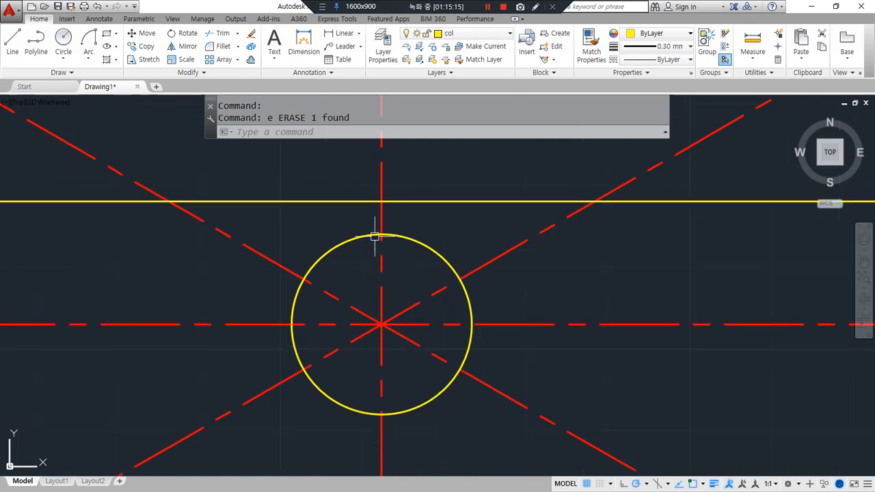
{"action": "left_click_drag", "start_coordinate": [397, 191], "coordinate": [398, 232]}
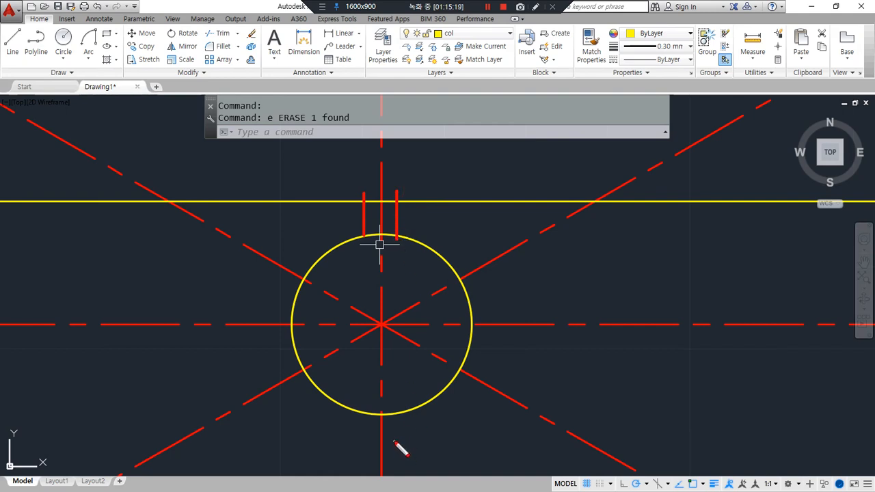
{"action": "type", "text": "o"}
{"action": "key", "text": "Return"}
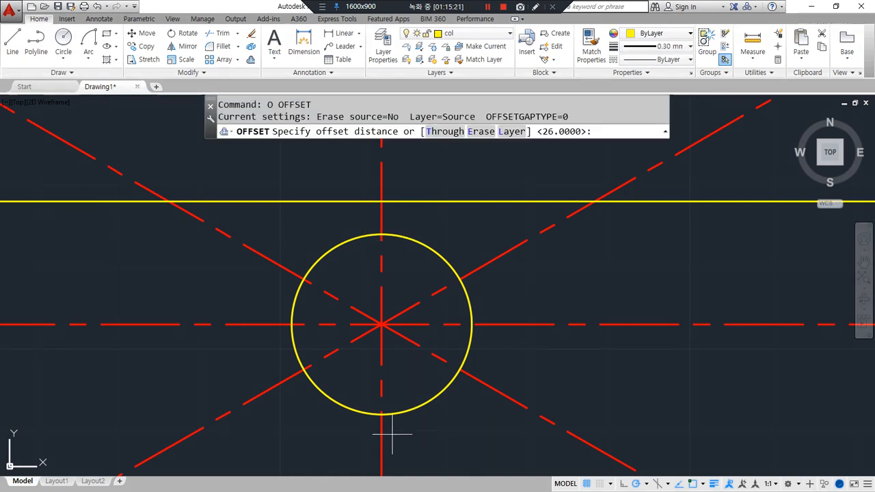
{"action": "type", "text": "3"}
{"action": "key", "text": "Return"}
{"action": "left_click", "coordinate": [381, 193]}
{"action": "left_click", "coordinate": [372, 184]}
{"action": "left_click", "coordinate": [381, 184]}
{"action": "left_click", "coordinate": [429, 184]}
{"action": "key", "text": "Return"}
Match the two offset vertical lines to the properties of the yellow horizontal line.
{"action": "type", "text": "ma"}
{"action": "key", "text": "Return"}
{"action": "left_click", "coordinate": [428, 201]}
{"action": "left_click", "coordinate": [406, 219]}
{"action": "left_click", "coordinate": [357, 219]}
{"action": "key", "text": "Return"}
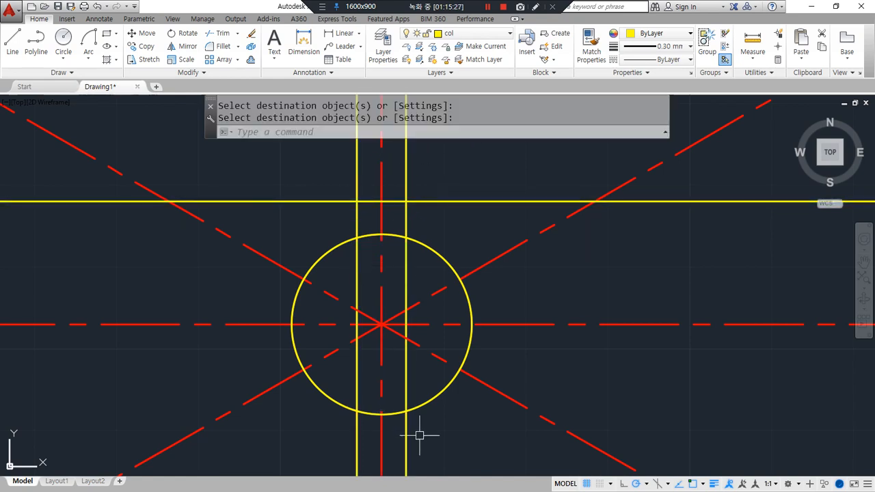
Fillet the horizontal yellow line with both vertical yellow lines at radius 0 to form the keyway's upper corners.
{"action": "mouse_move", "coordinate": [416, 454]}
{"action": "left_mouse_down"}
{"action": "mouse_move", "coordinate": [350, 468]}
{"action": "mouse_move", "coordinate": [516, 171]}
{"action": "mouse_move", "coordinate": [387, 479]}
{"action": "left_mouse_up"}
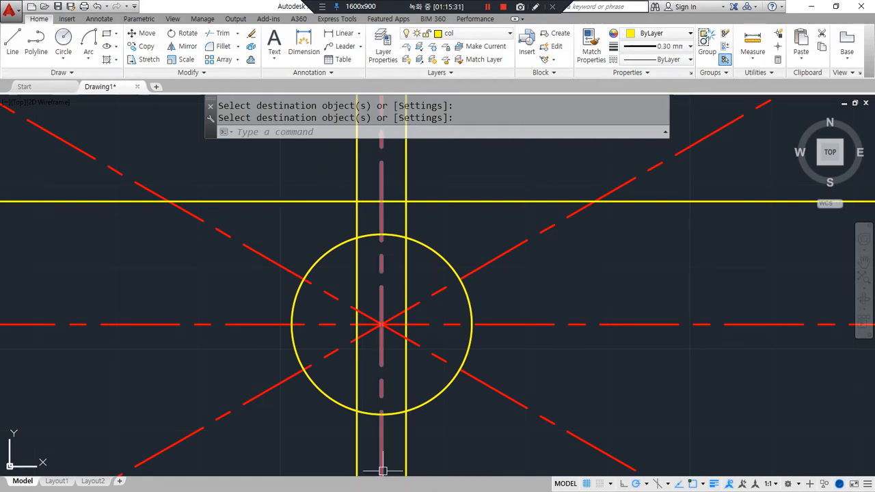
{"action": "type", "text": "f"}
{"action": "key", "text": "Return"}
{"action": "left_click", "coordinate": [358, 216]}
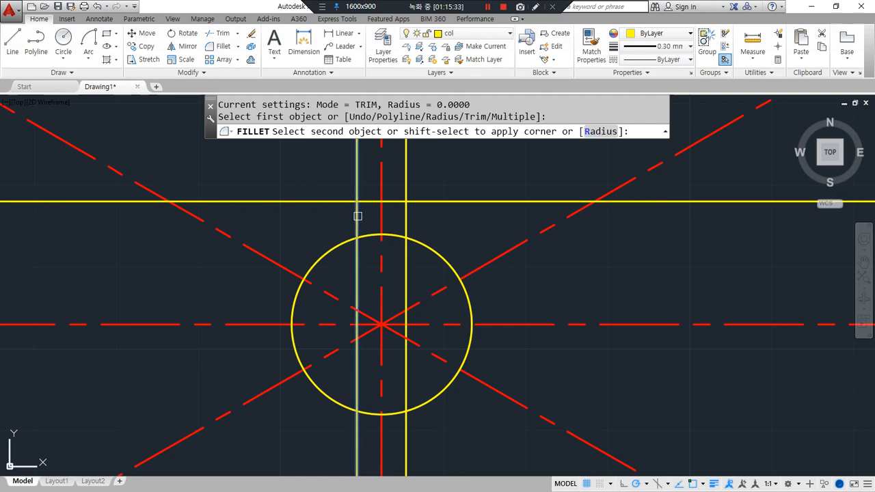
{"action": "left_click", "coordinate": [363, 200]}
{"action": "key", "text": "Return"}
{"action": "left_click", "coordinate": [398, 199]}
{"action": "left_click", "coordinate": [405, 217]}
Fillet the circle with both keyway sides at radius 0 so the sides end on the circle.
{"action": "key", "text": "Return"}
{"action": "left_click", "coordinate": [414, 240]}
{"action": "left_click", "coordinate": [406, 220]}
{"action": "key", "text": "Return"}
{"action": "left_click", "coordinate": [378, 236]}
{"action": "left_click", "coordinate": [357, 226]}
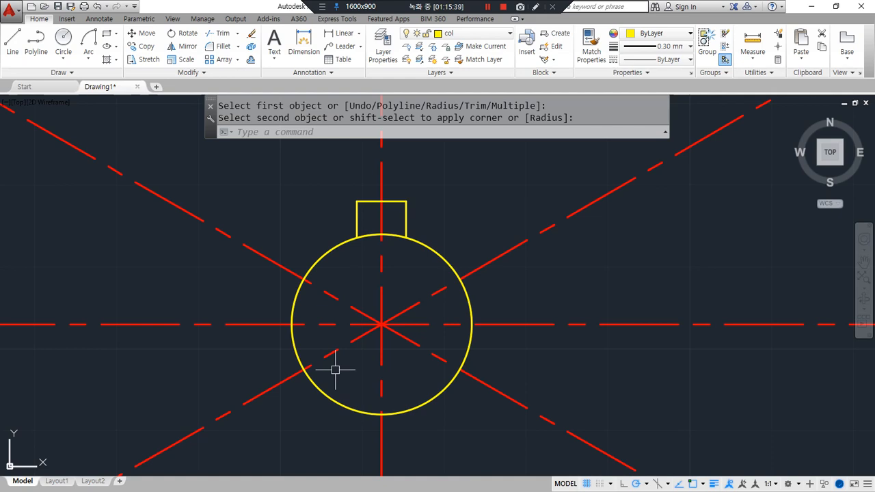
Trim away the circle's arc between the two keyway sides.
{"action": "type", "text": "tr"}
{"action": "key", "text": "Return"}
{"action": "key", "text": "Return"}
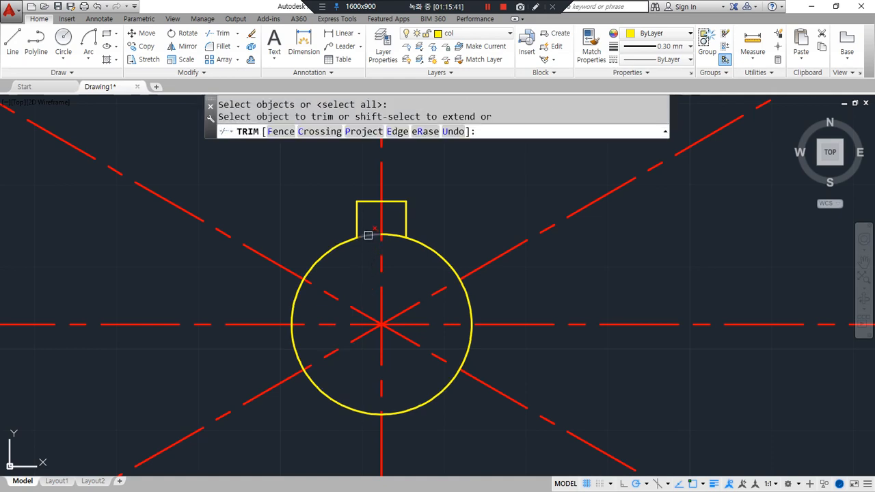
{"action": "left_click", "coordinate": [399, 234]}
{"action": "key", "text": "Return"}
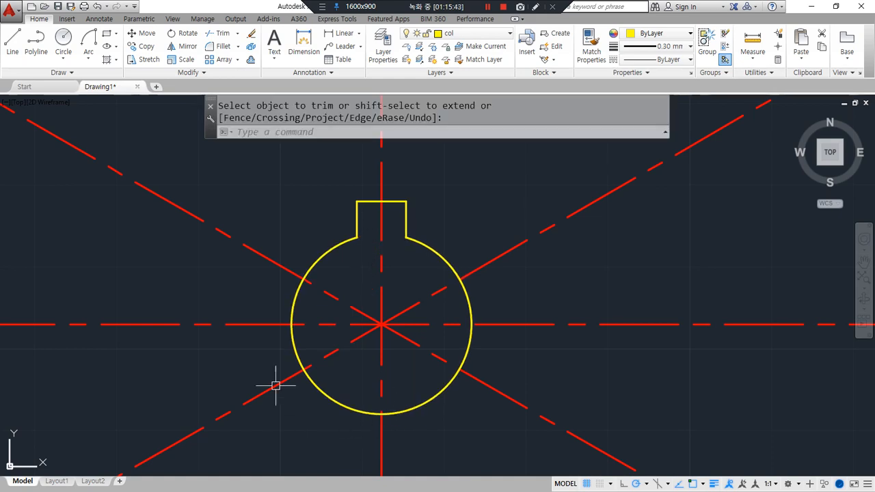
Draw a circle of radius 19.5 centered on the intersection of the center lines.
{"action": "scroll", "coordinate": [305, 295], "scroll_direction": "down", "scroll_amount": 4}
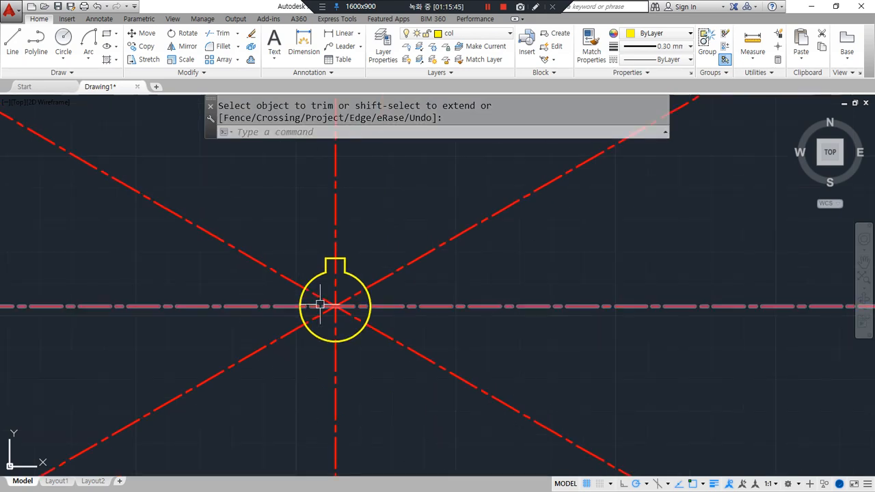
{"action": "type", "text": "c"}
{"action": "key", "text": "Return"}
{"action": "left_click", "coordinate": [335, 306]}
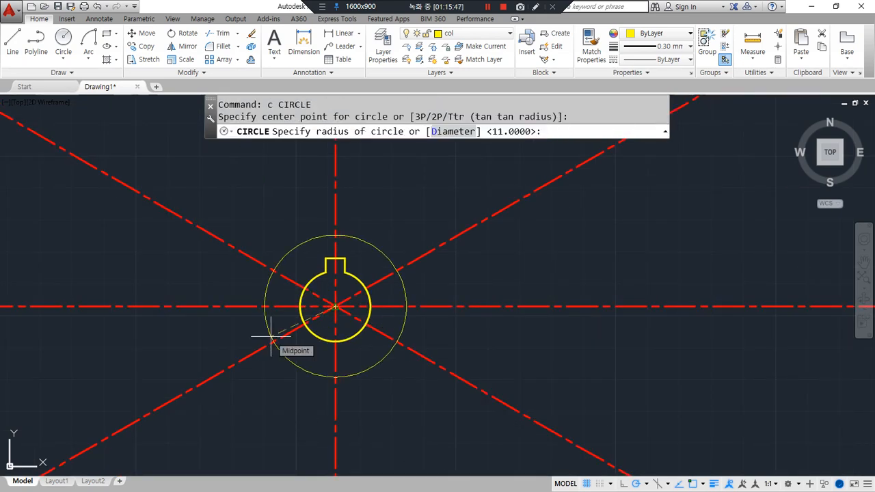
{"action": "type", "text": "1"}
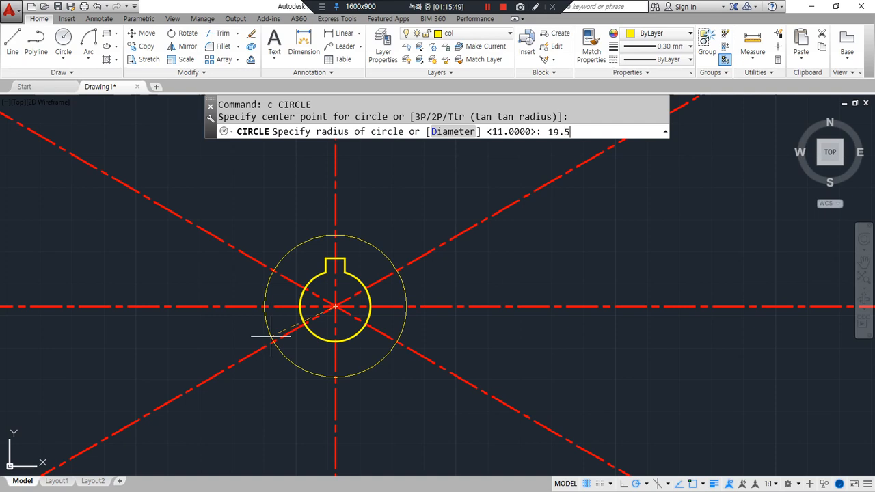
{"action": "type", "text": "9.5"}
{"action": "key", "text": "Return"}
Draw a concentric circle of radius 25 and match its properties to a red center line.
{"action": "key", "text": "Return"}
{"action": "left_click", "coordinate": [335, 307]}
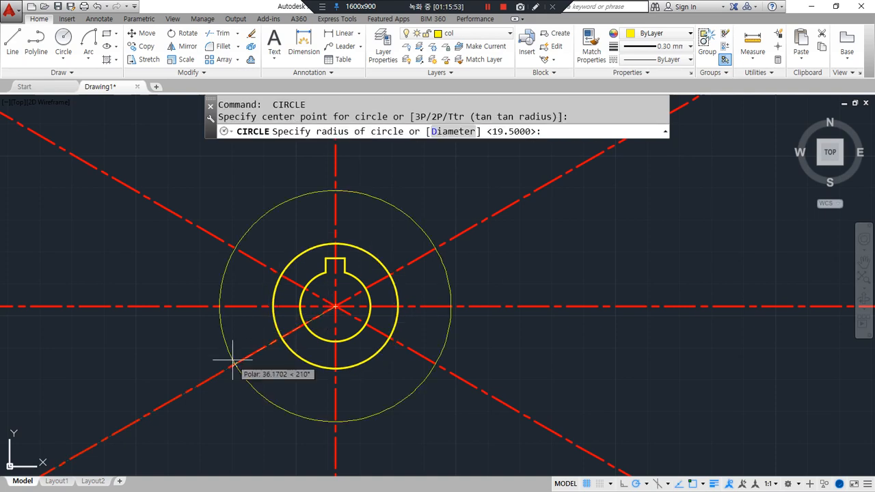
{"action": "type", "text": "25"}
{"action": "key", "text": "Return"}
{"action": "type", "text": "ma"}
{"action": "key", "text": "Return"}
{"action": "left_click", "coordinate": [439, 243]}
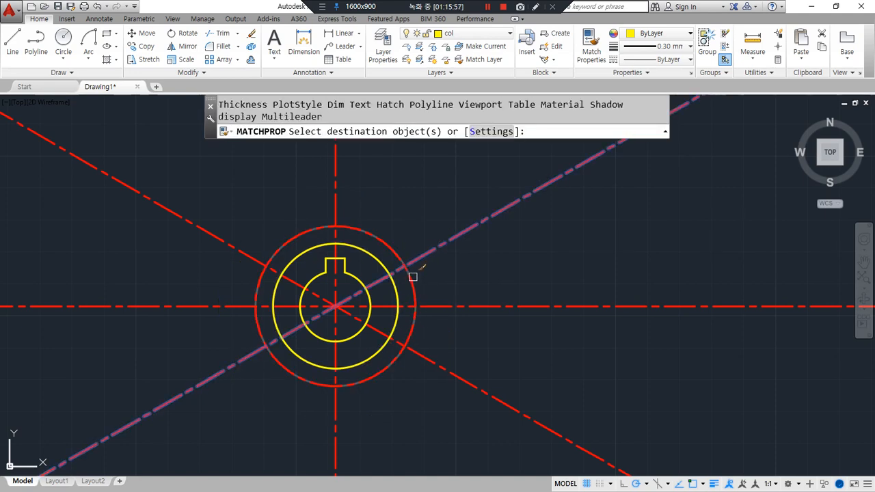
{"action": "left_click", "coordinate": [413, 276]}
{"action": "key", "text": "Return"}
Draw the outer circle with a diameter of 95 at the center of the wheel.
{"action": "type", "text": "c"}
{"action": "key", "text": "Return"}
{"action": "left_click", "coordinate": [335, 306]}
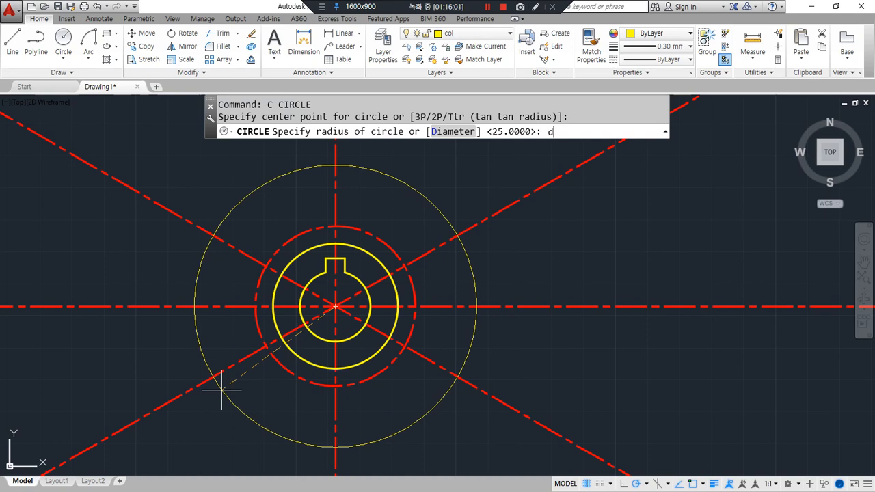
{"action": "key", "text": "Return"}
{"action": "type", "text": "95"}
{"action": "key", "text": "Return"}
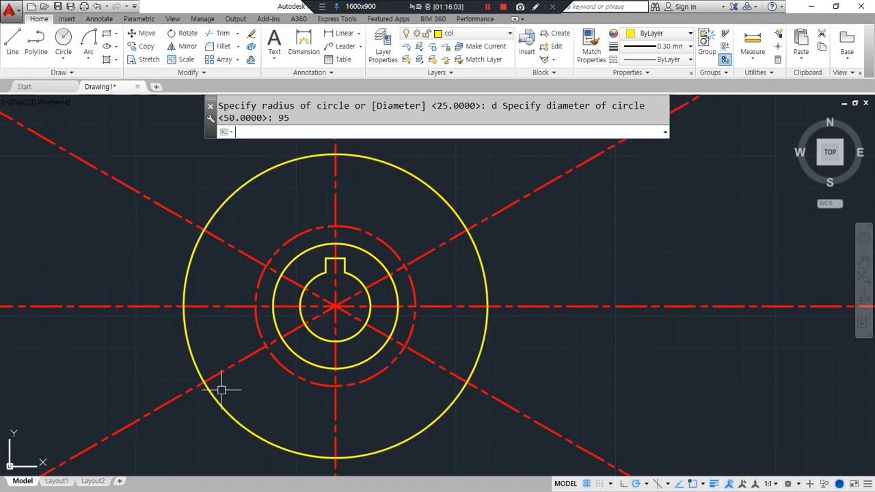
Offset the 95 diameter circle outward by 3 as a cutting edge for the center lines.
{"action": "type", "text": "o"}
{"action": "key", "text": "Return"}
{"action": "type", "text": "3"}
{"action": "key", "text": "Return"}
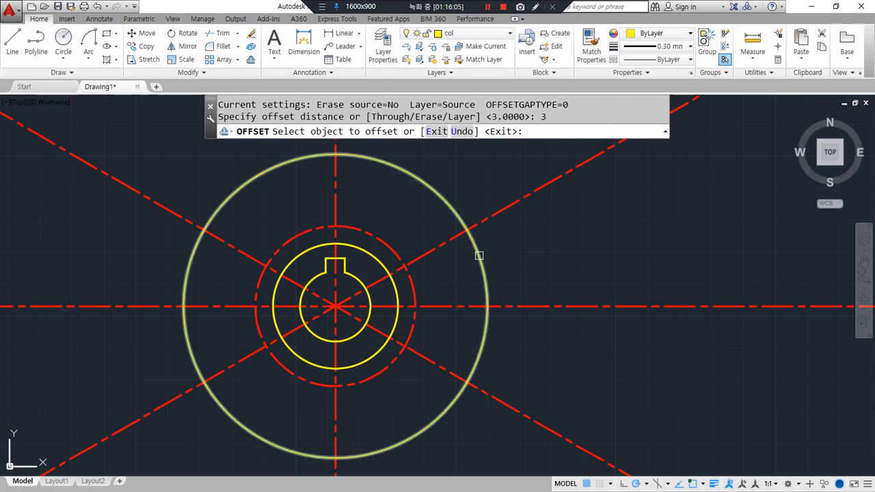
{"action": "left_click", "coordinate": [474, 254]}
{"action": "left_click", "coordinate": [547, 242]}
{"action": "key", "text": "Return"}
Trim the ends of all center lines outside the outermost circle using a fence around the wheel.
{"action": "type", "text": "tr"}
{"action": "key", "text": "Return"}
{"action": "key", "text": "Return"}
{"action": "type", "text": "f"}
{"action": "key", "text": "Return"}
{"action": "left_click", "coordinate": [534, 157]}
{"action": "left_click", "coordinate": [594, 277]}
{"action": "left_click", "coordinate": [541, 436]}
{"action": "middle_click_drag", "start_coordinate": [510, 456], "coordinate": [526, 341]}
{"action": "left_click", "coordinate": [330, 445]}
{"action": "left_click", "coordinate": [83, 332]}
{"action": "mouse_move", "coordinate": [106, 170]}
{"action": "middle_mouse_down"}
{"action": "mouse_move", "coordinate": [65, 277]}
{"action": "mouse_move", "coordinate": [52, 366]}
{"action": "middle_mouse_up"}
{"action": "left_click", "coordinate": [86, 254]}
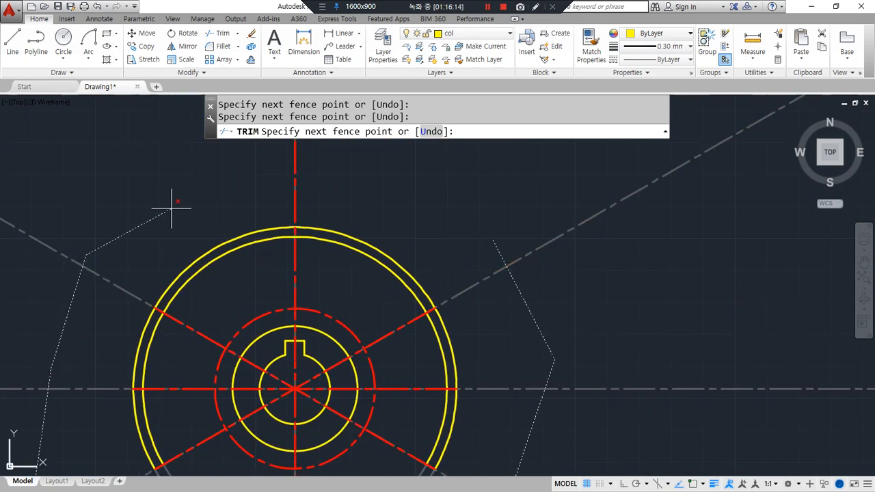
{"action": "left_click", "coordinate": [322, 155]}
{"action": "key", "text": "Return"}
{"action": "scroll", "coordinate": [556, 309], "scroll_direction": "down", "scroll_amount": 4}
{"action": "middle_click_drag", "start_coordinate": [533, 329], "coordinate": [495, 308]}
{"action": "key", "text": "Return"}
Erase the outermost offset circle, leaving the center lines extending past the wheel's outline.
{"action": "scroll", "coordinate": [483, 319], "scroll_direction": "up", "scroll_amount": 6}
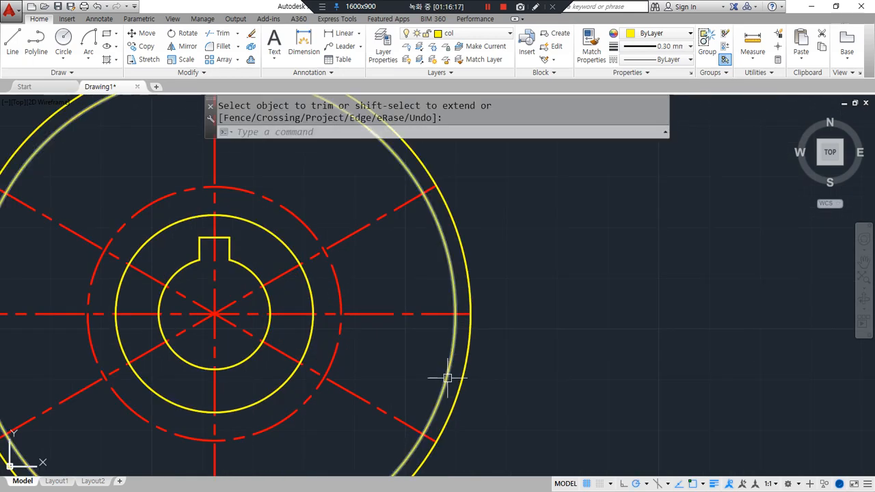
{"action": "left_click", "coordinate": [462, 379]}
{"action": "type", "text": "e"}
{"action": "key", "text": "Return"}
{"action": "scroll", "coordinate": [492, 411], "scroll_direction": "down", "scroll_amount": 2}
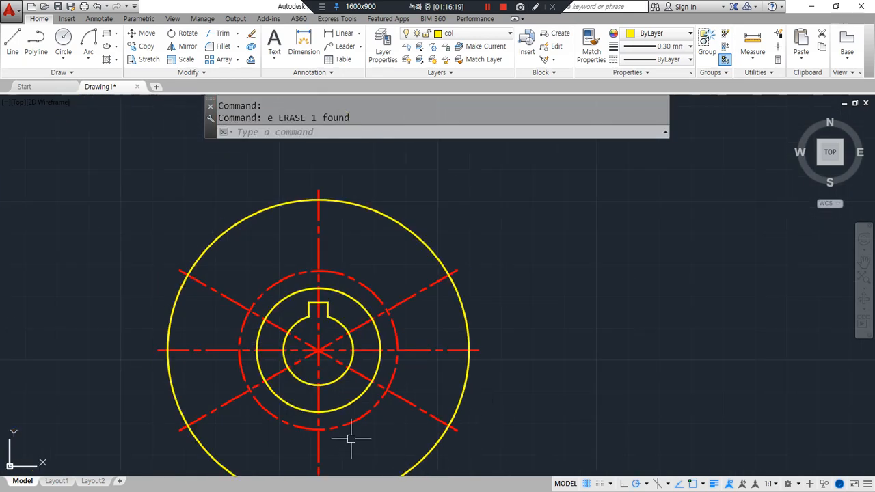
{"action": "middle_click_drag", "start_coordinate": [353, 442], "coordinate": [339, 397]}
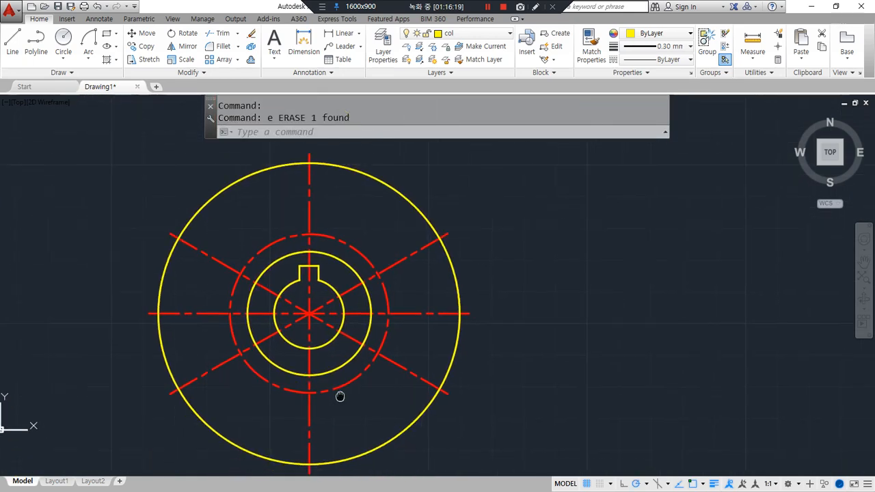
Draw a circle of diameter 7 where the vertical center line crosses the top of the red pitch circle.
{"action": "type", "text": "c"}
{"action": "key", "text": "Return"}
{"action": "left_click", "coordinate": [309, 234]}
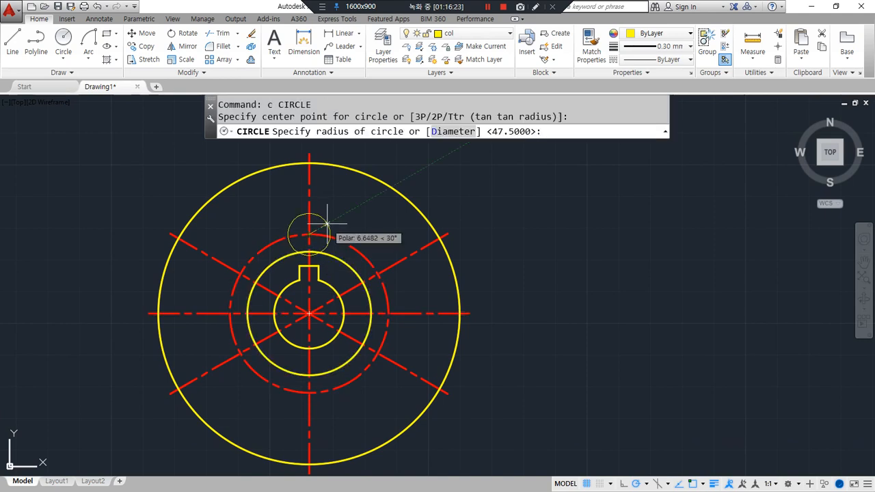
{"action": "type", "text": "d"}
{"action": "key", "text": "Return"}
{"action": "key", "text": "Return"}
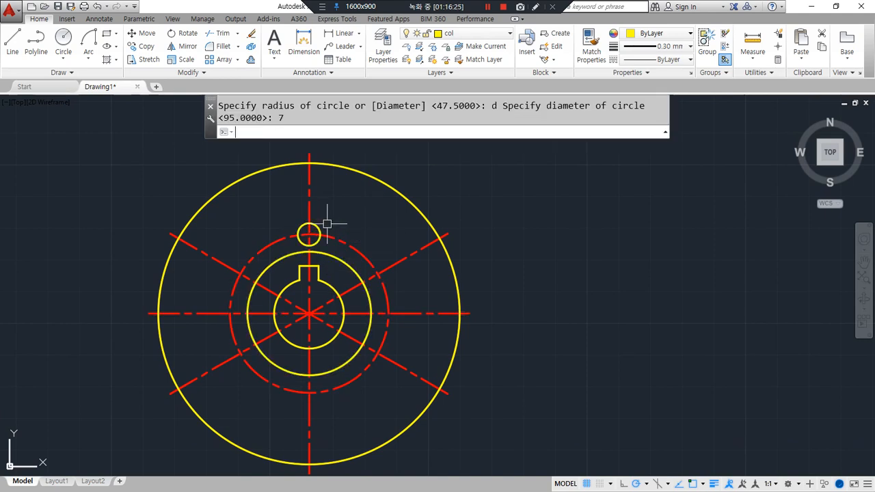
Draw identical diameter 7 circles at the pitch circle's five other intersections with the vertical and diagonal center lines.
{"action": "key", "text": "Return"}
{"action": "left_click", "coordinate": [378, 274]}
{"action": "key", "text": "Return"}
{"action": "key", "text": "Return"}
{"action": "left_click", "coordinate": [378, 353]}
{"action": "key", "text": "Return"}
{"action": "key", "text": "Return"}
{"action": "left_click", "coordinate": [308, 393]}
{"action": "key", "text": "Return"}
{"action": "key", "text": "Return"}
{"action": "left_click", "coordinate": [240, 353]}
{"action": "key", "text": "Return"}
{"action": "key", "text": "Return"}
{"action": "left_click", "coordinate": [240, 273]}
{"action": "key", "text": "Return"}
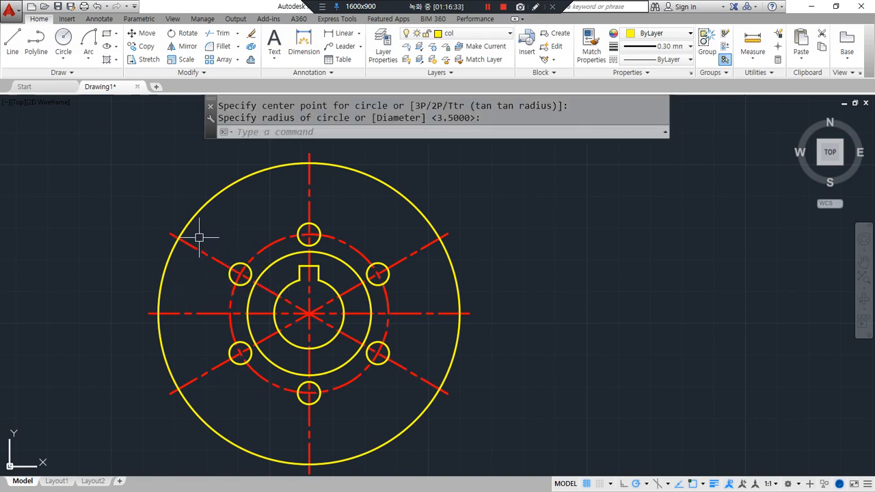
Offset the vertical center line 3.5 to each side for the slot edges.
{"action": "type", "text": "o"}
{"action": "key", "text": "Return"}
{"action": "type", "text": "3.5"}
{"action": "key", "text": "Return"}
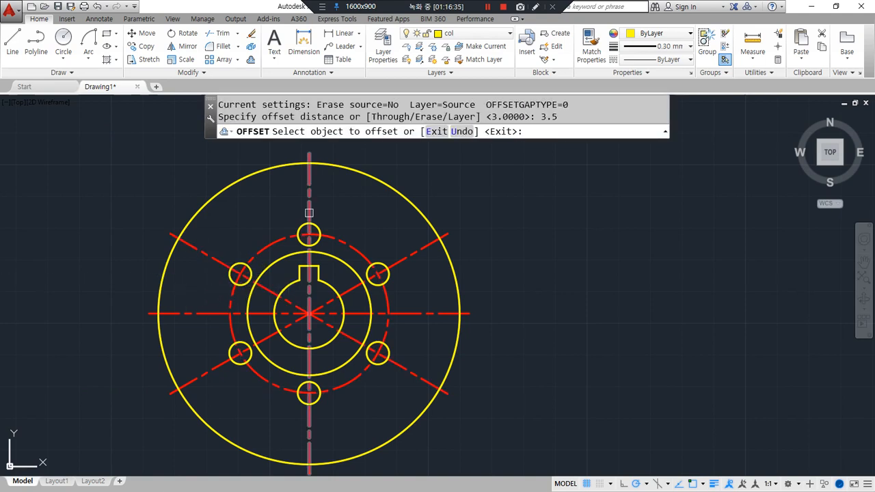
{"action": "left_click", "coordinate": [308, 189]}
{"action": "left_click", "coordinate": [333, 195]}
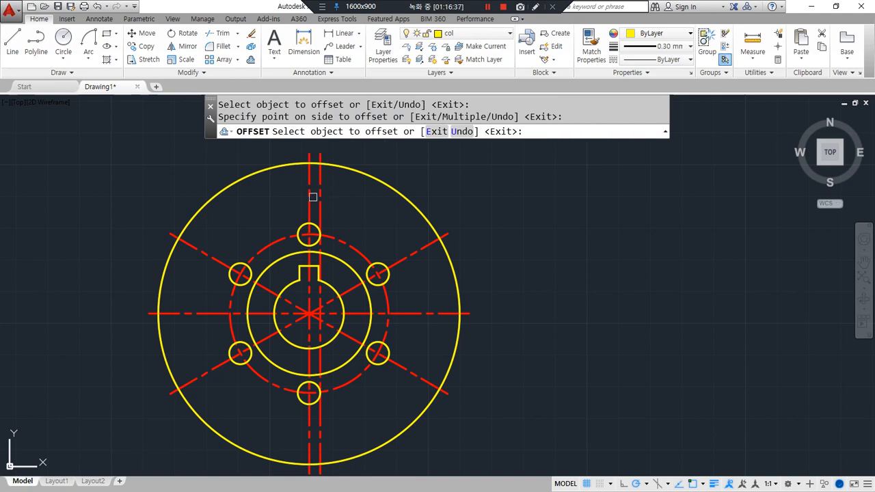
{"action": "left_click", "coordinate": [310, 194]}
{"action": "left_click", "coordinate": [253, 203]}
Offset the diagonal center line running from upper left to lower right 3.5 to each side.
{"action": "left_click", "coordinate": [199, 251]}
{"action": "left_click", "coordinate": [205, 240]}
{"action": "left_click", "coordinate": [199, 253]}
{"action": "left_click", "coordinate": [199, 254]}
{"action": "key", "text": "Return"}
{"action": "type", "text": "ma"}
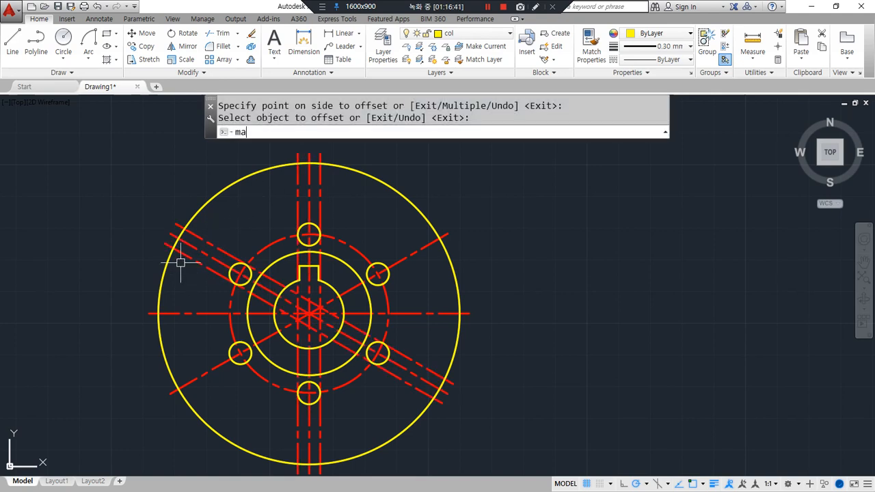
{"action": "key", "text": "Escape"}
{"action": "key", "text": "Escape"}
Offset the diagonal center line running from lower left to upper right 3.5 to each side.
{"action": "type", "text": "o"}
{"action": "key", "text": "Return"}
{"action": "key", "text": "Return"}
{"action": "left_click", "coordinate": [402, 260]}
{"action": "left_click", "coordinate": [411, 250]}
{"action": "left_click", "coordinate": [411, 258]}
{"action": "left_click", "coordinate": [416, 281]}
{"action": "key", "text": "Return"}
Match the six offset slot lines to the properties of the yellow outer circle.
{"action": "type", "text": "m"}
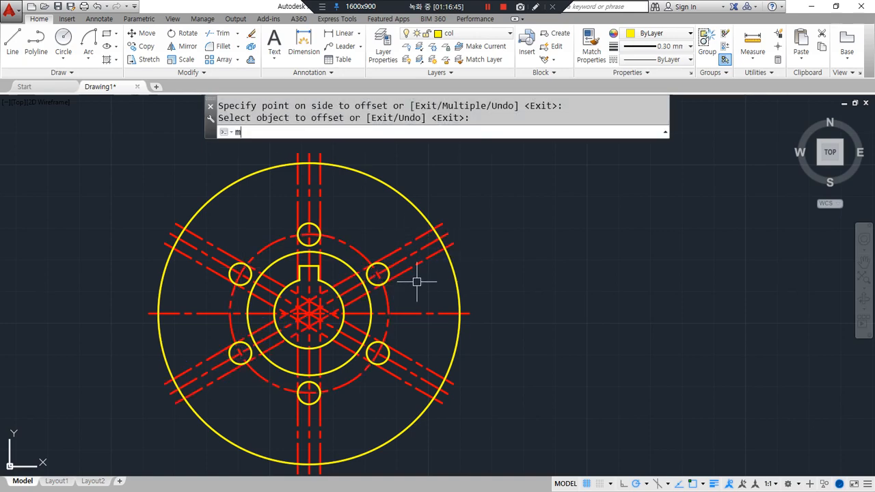
{"action": "type", "text": "a"}
{"action": "key", "text": "Return"}
{"action": "left_click", "coordinate": [447, 257]}
{"action": "left_click", "coordinate": [428, 257]}
{"action": "left_click", "coordinate": [410, 241]}
{"action": "left_click", "coordinate": [320, 207]}
{"action": "left_click", "coordinate": [296, 205]}
{"action": "left_click", "coordinate": [217, 244]}
{"action": "left_click", "coordinate": [192, 258]}
{"action": "key", "text": "Return"}
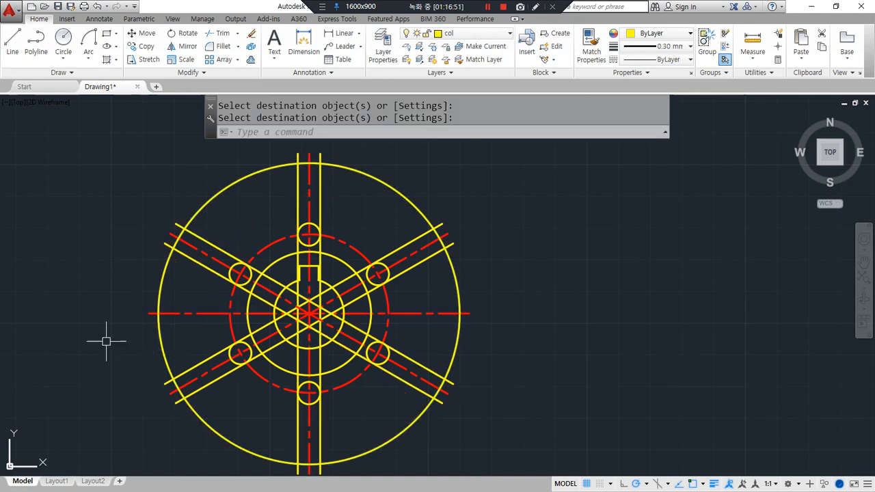
Offset each of the six yellow slot lines 5 outward from its center line.
{"action": "key", "text": "Return"}
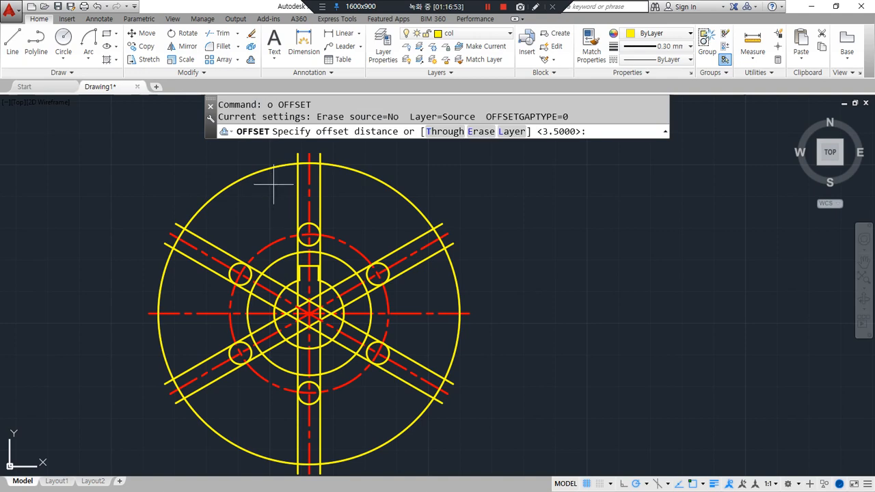
{"action": "type", "text": "5"}
{"action": "key", "text": "Return"}
{"action": "left_click", "coordinate": [321, 196]}
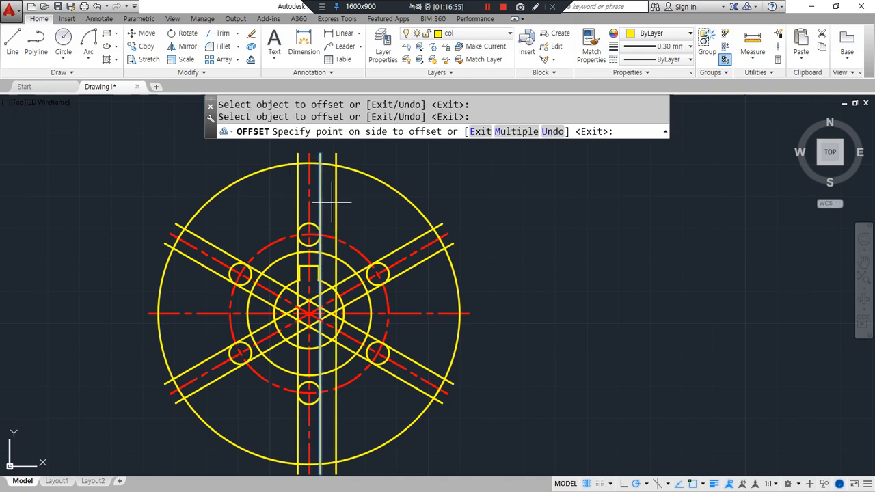
{"action": "left_click", "coordinate": [350, 207]}
{"action": "left_click", "coordinate": [397, 248]}
{"action": "left_click", "coordinate": [393, 225]}
{"action": "left_click", "coordinate": [422, 263]}
{"action": "left_click", "coordinate": [435, 284]}
{"action": "left_click", "coordinate": [298, 205]}
{"action": "left_click", "coordinate": [268, 205]}
{"action": "left_click", "coordinate": [216, 244]}
{"action": "left_click", "coordinate": [231, 222]}
{"action": "left_click", "coordinate": [202, 264]}
{"action": "left_click", "coordinate": [176, 287]}
{"action": "key", "text": "space"}
Trim away the six sections of the large outer circle that lie between neighbouring slots, up to the outermost offset lines.
{"action": "type", "text": "tr"}
{"action": "key", "text": "space"}
{"action": "key", "text": "space"}
{"action": "left_click", "coordinate": [160, 304]}
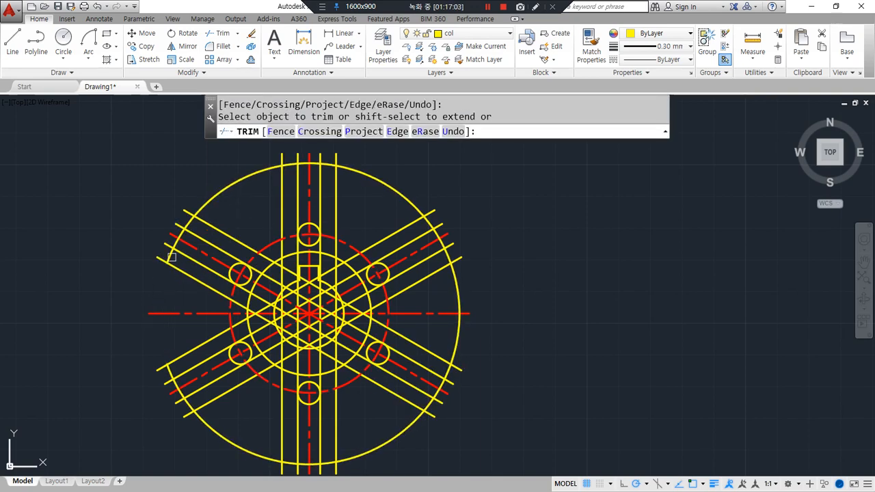
{"action": "left_click", "coordinate": [224, 188]}
{"action": "left_click", "coordinate": [340, 170]}
{"action": "left_click", "coordinate": [458, 281]}
{"action": "left_click", "coordinate": [459, 334]}
{"action": "left_click", "coordinate": [415, 425]}
{"action": "left_click", "coordinate": [222, 445]}
{"action": "key", "text": "space"}
Erase the six outermost offset lines beside the slots, keeping the short arcs at the slot mouths.
{"action": "left_click", "coordinate": [217, 396]}
{"action": "left_click", "coordinate": [196, 348]}
{"action": "left_click", "coordinate": [197, 282]}
{"action": "left_click", "coordinate": [226, 235]}
{"action": "left_click", "coordinate": [281, 205]}
{"action": "left_click", "coordinate": [336, 198]}
{"action": "type", "text": "e"}
{"action": "key", "text": "space"}
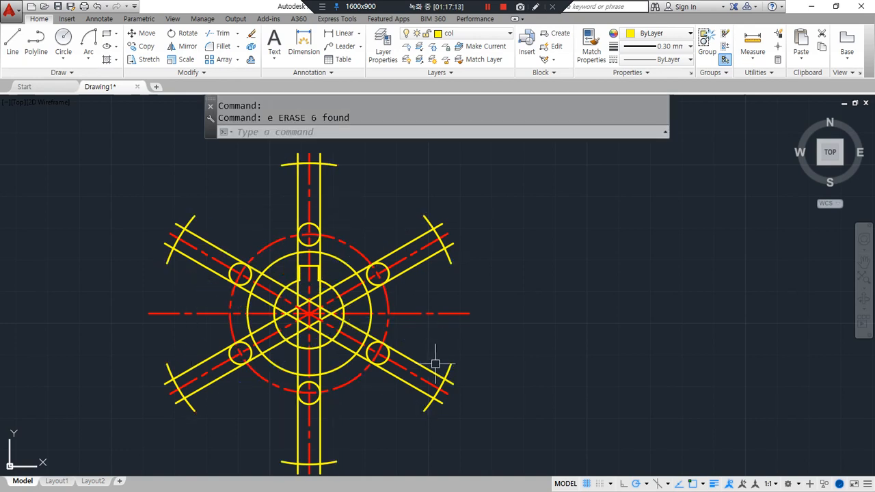
Using the six small slot circles as cutting edges, trim all slot lines crossing the hub inside those circles.
{"action": "type", "text": "t"}
{"action": "key", "text": "space"}
{"action": "left_click", "coordinate": [273, 204]}
{"action": "left_click", "coordinate": [351, 254]}
{"action": "left_click", "coordinate": [345, 223]}
{"action": "left_click", "coordinate": [394, 303]}
{"action": "left_click", "coordinate": [211, 219]}
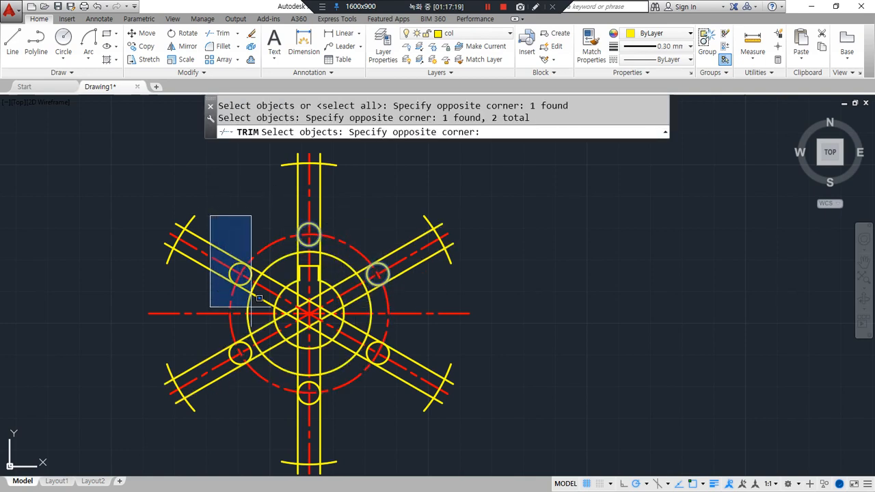
{"action": "left_click", "coordinate": [258, 298]}
{"action": "left_click", "coordinate": [204, 330]}
{"action": "left_click", "coordinate": [278, 371]}
{"action": "left_click", "coordinate": [281, 356]}
{"action": "left_click", "coordinate": [358, 410]}
{"action": "left_click", "coordinate": [356, 320]}
{"action": "left_click", "coordinate": [407, 404]}
{"action": "key", "text": "Return"}
{"action": "left_click", "coordinate": [342, 354]}
{"action": "left_click", "coordinate": [356, 328]}
{"action": "left_click", "coordinate": [342, 346]}
{"action": "left_click", "coordinate": [321, 357]}
{"action": "left_click", "coordinate": [295, 357]}
{"action": "left_click", "coordinate": [276, 344]}
{"action": "left_click", "coordinate": [259, 333]}
{"action": "left_click", "coordinate": [251, 330]}
{"action": "key", "text": "Return"}
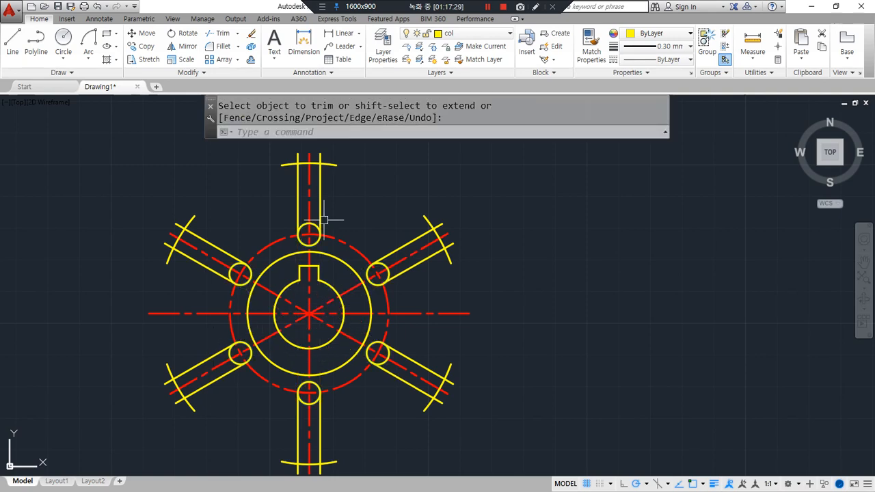
Trim half of the outer arc across the slot mouth and half of the end circle's outward side on the top and upper-right slots.
{"action": "scroll", "coordinate": [328, 164], "scroll_direction": "up", "scroll_amount": 5}
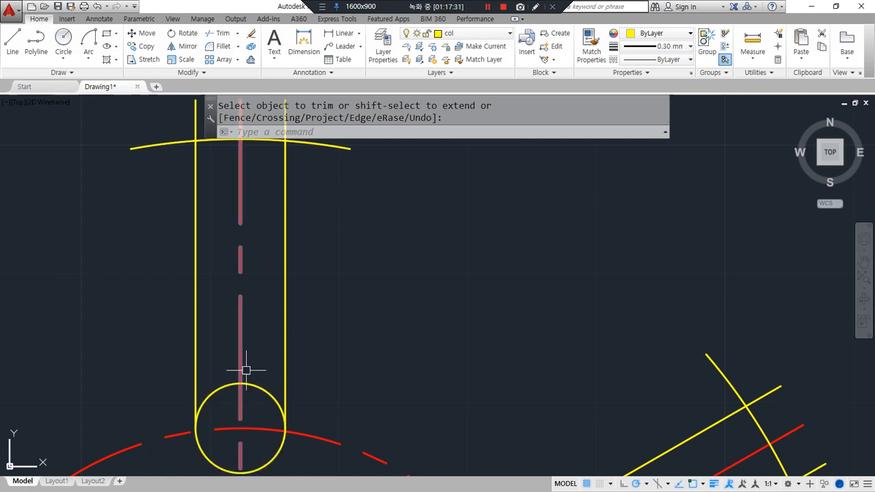
{"action": "scroll", "coordinate": [250, 319], "scroll_direction": "down", "scroll_amount": 2}
{"action": "type", "text": "tr"}
{"action": "key", "text": "Return"}
{"action": "key", "text": "Return"}
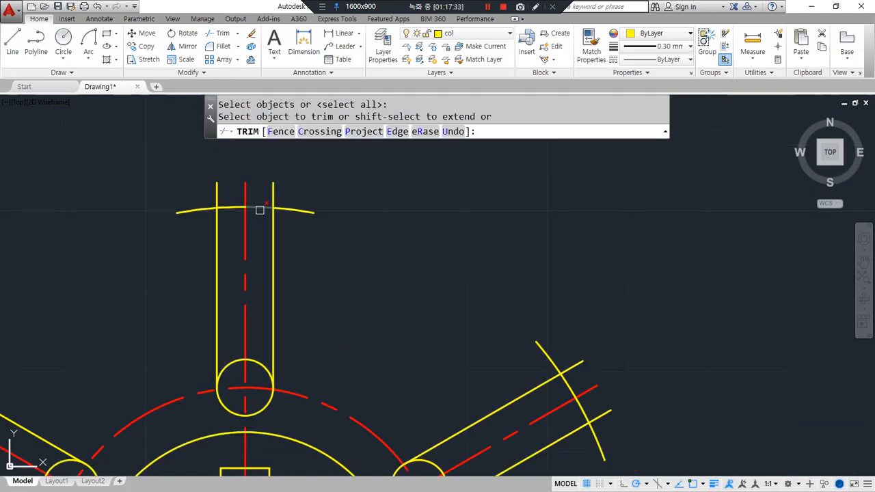
{"action": "left_click", "coordinate": [260, 209]}
{"action": "left_click", "coordinate": [260, 368]}
{"action": "middle_click_drag", "start_coordinate": [485, 396], "coordinate": [433, 244]}
{"action": "left_click", "coordinate": [533, 256]}
{"action": "left_click", "coordinate": [396, 336]}
Trim the same half of the mouth arc and the end circle's outward side on the lower-right, bottom, lower-left and upper-left slots.
{"action": "middle_click_drag", "start_coordinate": [356, 380], "coordinate": [361, 165]}
{"action": "left_click", "coordinate": [387, 351]}
{"action": "middle_click_drag", "start_coordinate": [212, 376], "coordinate": [282, 172]}
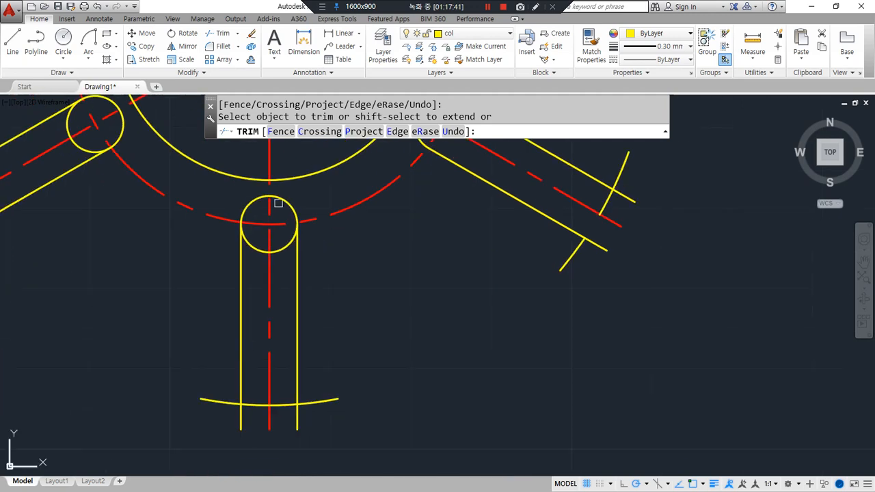
{"action": "left_click", "coordinate": [283, 244]}
{"action": "middle_click_drag", "start_coordinate": [99, 264], "coordinate": [350, 350]}
{"action": "left_click", "coordinate": [332, 233]}
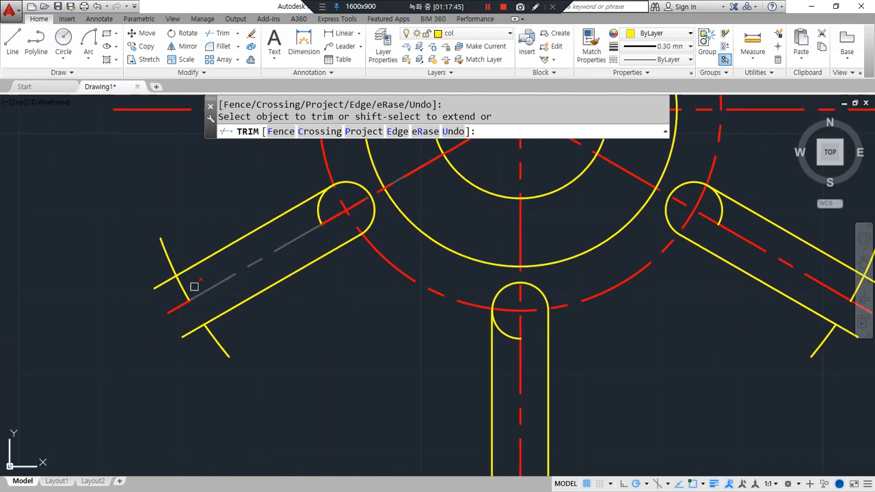
{"action": "middle_click_drag", "start_coordinate": [171, 195], "coordinate": [168, 387]}
{"action": "middle_click_drag", "start_coordinate": [301, 192], "coordinate": [286, 280]}
{"action": "left_click", "coordinate": [306, 284]}
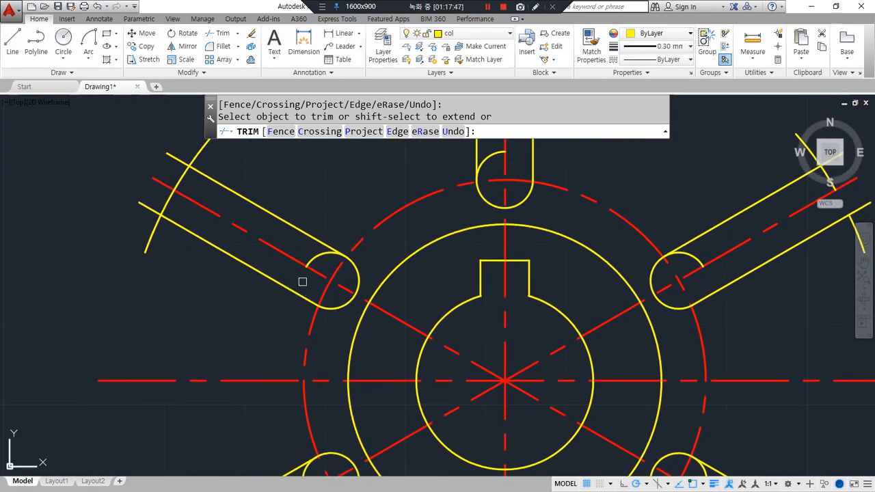
{"action": "left_click", "coordinate": [165, 203]}
{"action": "middle_click_drag", "start_coordinate": [363, 218], "coordinate": [221, 375]}
{"action": "middle_click_drag", "start_coordinate": [262, 303], "coordinate": [254, 318]}
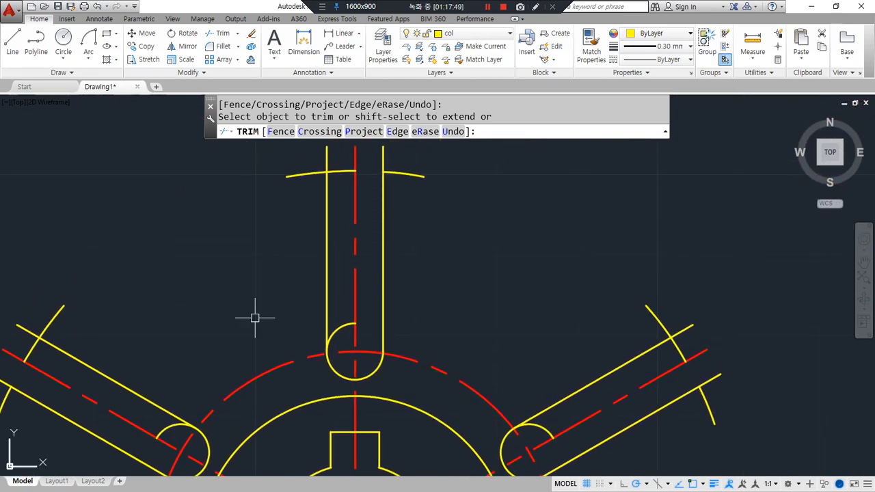
{"action": "key", "text": "space"}
Fillet the top slot's left line with its end circle and with the outer arc, leaving a sharp outer corner.
{"action": "type", "text": "f"}
{"action": "key", "text": "space"}
{"action": "left_click", "coordinate": [324, 365]}
{"action": "left_click", "coordinate": [325, 294]}
{"action": "key", "text": "space"}
{"action": "left_click", "coordinate": [324, 218]}
{"action": "left_click", "coordinate": [300, 177]}
{"action": "left_click", "coordinate": [296, 173]}
Fillet both lines of the upper-right slot to the outer arcs with sharp corners, and its upper line to the end circle.
{"action": "middle_click_drag", "start_coordinate": [527, 347], "coordinate": [256, 239]}
{"action": "key", "text": "space"}
{"action": "left_click", "coordinate": [383, 220]}
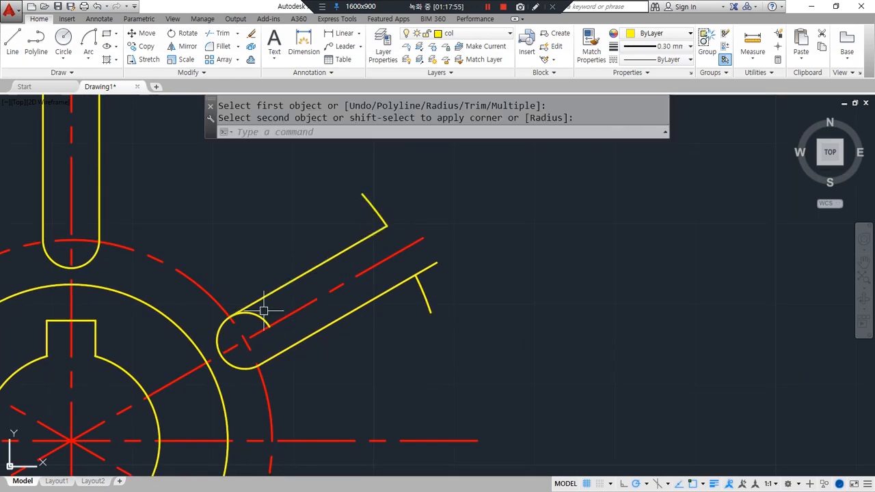
{"action": "left_click", "coordinate": [223, 339]}
{"action": "key", "text": "space"}
{"action": "left_click", "coordinate": [387, 292]}
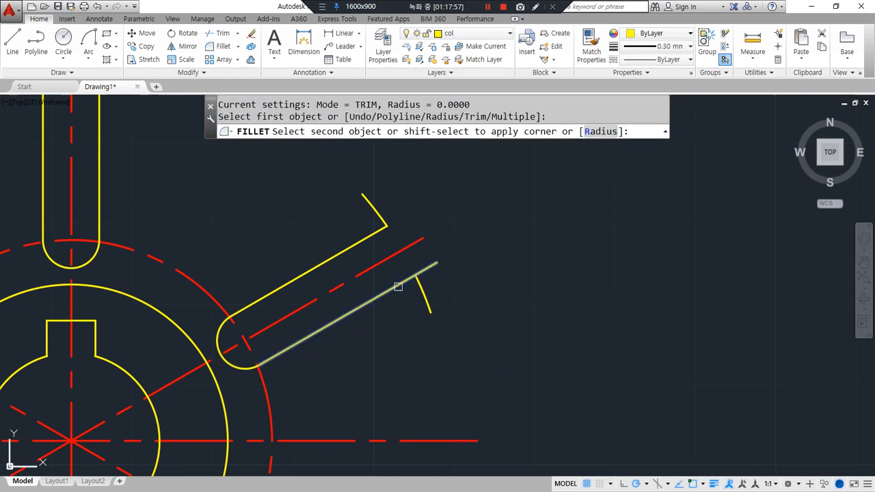
{"action": "left_click", "coordinate": [419, 295]}
Fillet the top slot's right line with the outer arc to form a sharp corner.
{"action": "scroll", "coordinate": [229, 254], "scroll_direction": "down", "scroll_amount": 2}
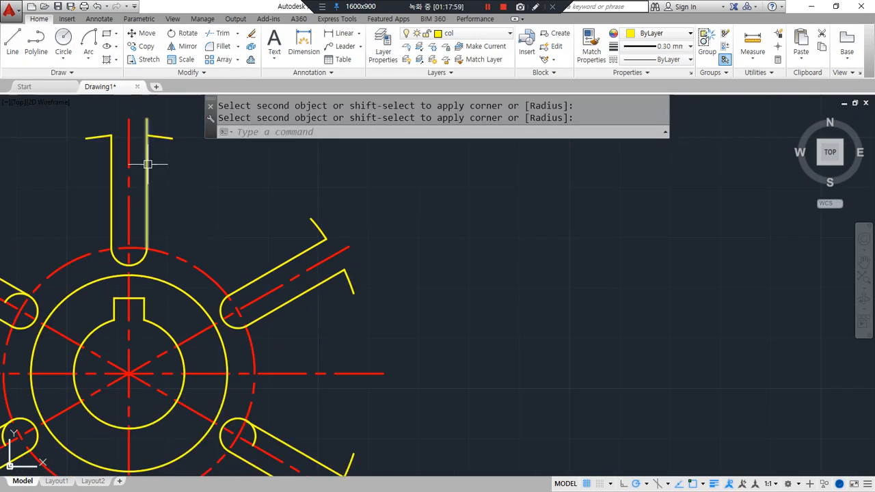
{"action": "key", "text": "space"}
{"action": "left_click", "coordinate": [160, 138]}
{"action": "left_click", "coordinate": [145, 162]}
Fillet the lower-right slot's upper line with the outer arc at a sharp corner and with the slot's end circle.
{"action": "middle_click_drag", "start_coordinate": [288, 326], "coordinate": [300, 142]}
{"action": "scroll", "coordinate": [320, 285], "scroll_direction": "up", "scroll_amount": 2}
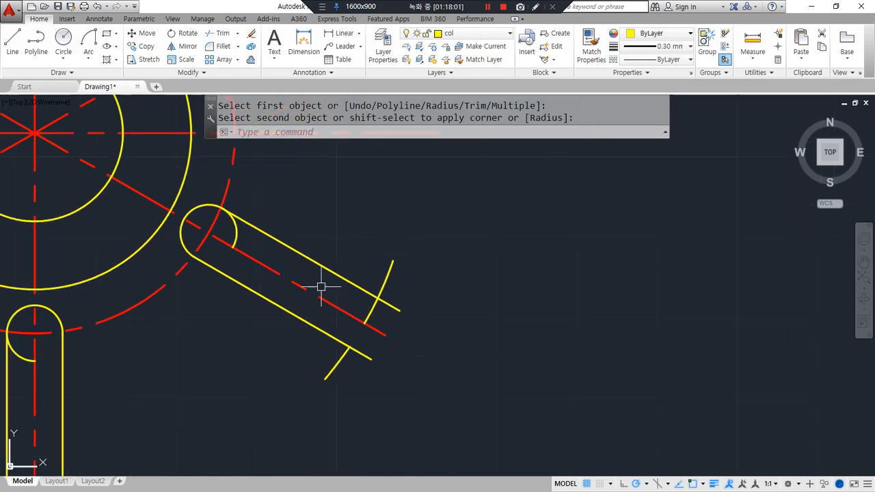
{"action": "key", "text": "space"}
{"action": "left_click", "coordinate": [380, 283]}
{"action": "left_click", "coordinate": [281, 241]}
{"action": "key", "text": "space"}
{"action": "left_click", "coordinate": [281, 241]}
{"action": "left_click", "coordinate": [199, 209]}
Try to fillet the lower-right slot's lower line with the outer arc, and undo the attempt.
{"action": "key", "text": "space"}
{"action": "left_click", "coordinate": [322, 333]}
{"action": "left_click", "coordinate": [336, 362]}
{"action": "middle_click_drag", "start_coordinate": [196, 401], "coordinate": [398, 292]}
{"action": "key", "text": "ctrl+z"}
{"action": "type", "text": "u"}
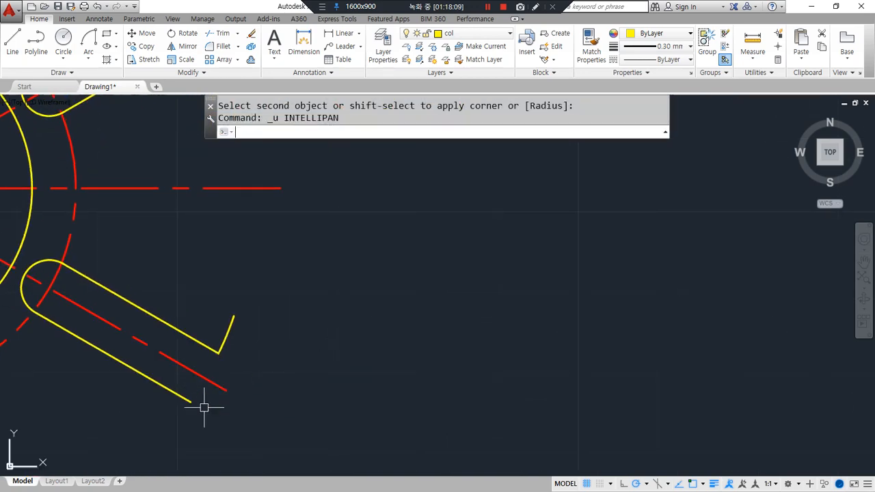
{"action": "key", "text": "Return"}
{"action": "key", "text": "space"}
Fillet the lower-right slot's lower line with its short outer arc to form a sharp corner.
{"action": "type", "text": "f"}
{"action": "key", "text": "space"}
{"action": "left_click", "coordinate": [342, 341]}
{"action": "left_click", "coordinate": [342, 355]}
Fillet both lines of the bottom slot to the outer arcs with sharp corners, and its left line to the end circle.
{"action": "middle_click_drag", "start_coordinate": [127, 387], "coordinate": [251, 259]}
{"action": "type", "text": "f"}
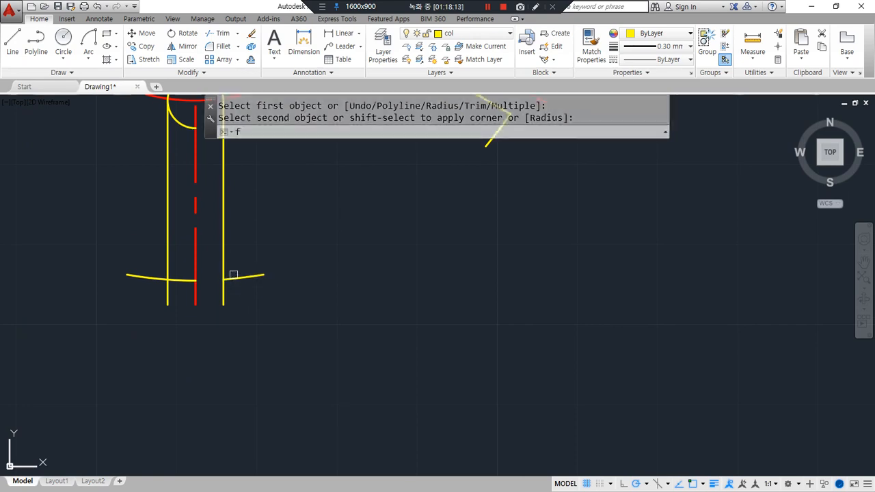
{"action": "key", "text": "space"}
{"action": "left_click", "coordinate": [227, 270]}
{"action": "left_click", "coordinate": [236, 276]}
{"action": "key", "text": "space"}
{"action": "left_click", "coordinate": [167, 272]}
{"action": "left_click", "coordinate": [157, 277]}
{"action": "middle_click_drag", "start_coordinate": [177, 213], "coordinate": [164, 340]}
{"action": "key", "text": "space"}
{"action": "left_click", "coordinate": [154, 280]}
{"action": "left_click", "coordinate": [156, 230]}
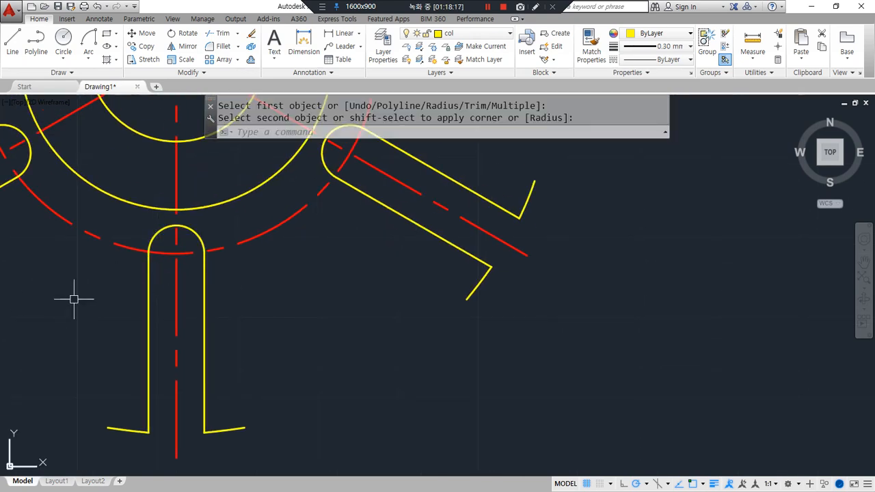
Fillet both lines of the lower-left slot to the outer arcs with sharp corners, and its upper line to the end circle.
{"action": "middle_click_drag", "start_coordinate": [40, 268], "coordinate": [472, 303]}
{"action": "scroll", "coordinate": [314, 274], "scroll_direction": "up", "scroll_amount": 4}
{"action": "key", "text": "space"}
{"action": "left_click", "coordinate": [283, 281]}
{"action": "left_click", "coordinate": [278, 302]}
{"action": "middle_click_drag", "start_coordinate": [239, 243], "coordinate": [267, 367]}
{"action": "key", "text": "space"}
{"action": "left_click", "coordinate": [219, 280]}
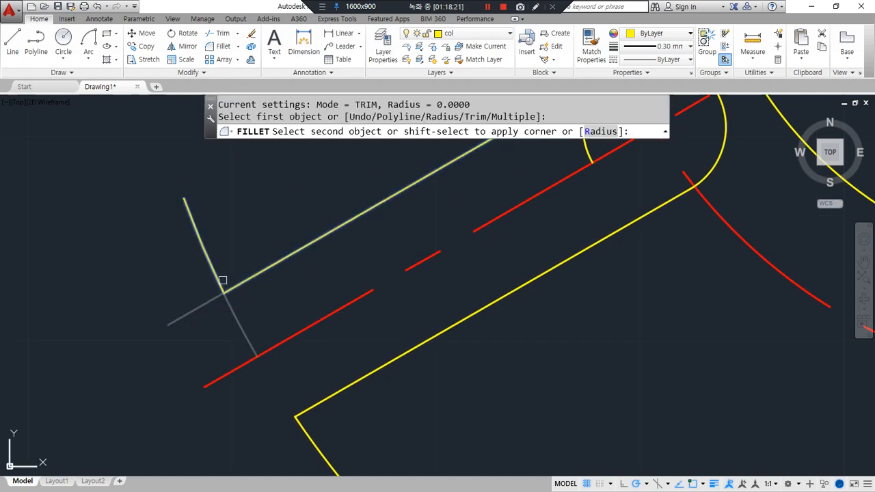
{"action": "left_click", "coordinate": [235, 287]}
{"action": "middle_click_drag", "start_coordinate": [320, 238], "coordinate": [179, 326]}
{"action": "key", "text": "space"}
{"action": "left_click", "coordinate": [426, 179]}
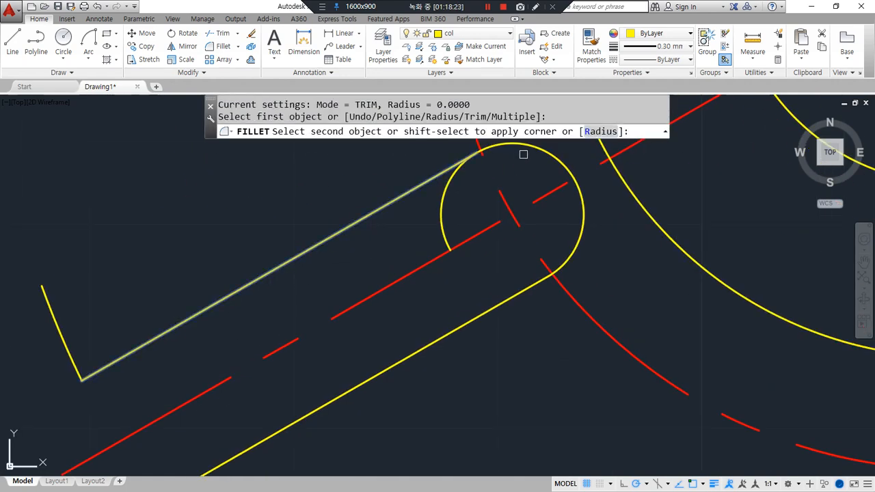
{"action": "left_click", "coordinate": [523, 146]}
With multiple fillets, join both lines of the upper-left slot to the outer arcs and its upper line to the end circle.
{"action": "scroll", "coordinate": [214, 289], "scroll_direction": "down", "scroll_amount": 6}
{"action": "scroll", "coordinate": [187, 293], "scroll_direction": "up", "scroll_amount": 3}
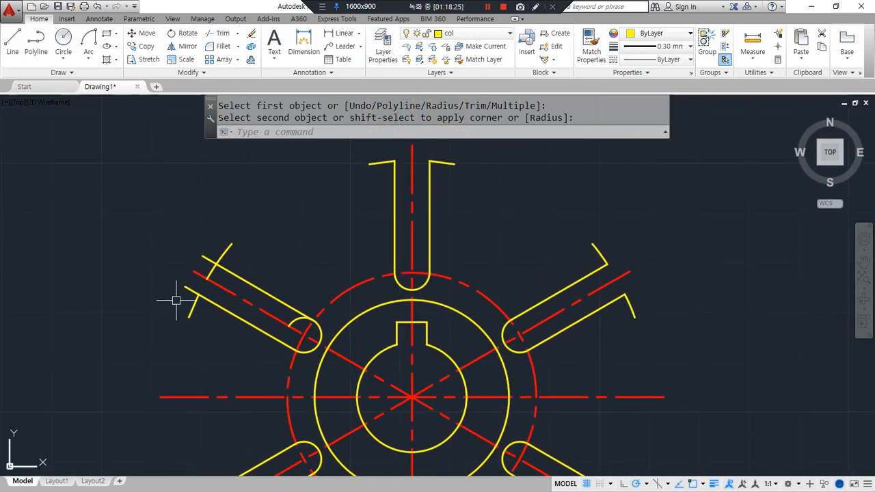
{"action": "type", "text": "f"}
{"action": "key", "text": "space"}
{"action": "type", "text": "m"}
{"action": "key", "text": "space"}
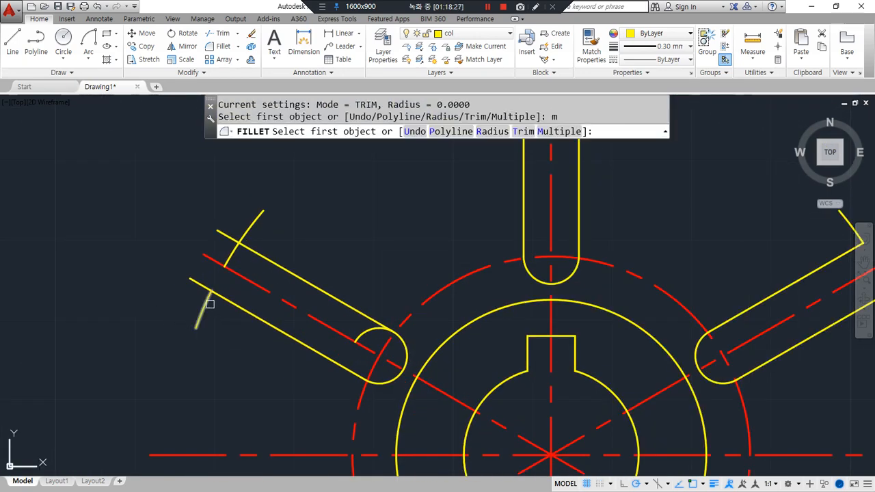
{"action": "left_click", "coordinate": [226, 303]}
{"action": "left_click", "coordinate": [204, 311]}
{"action": "left_click", "coordinate": [393, 338]}
{"action": "left_click", "coordinate": [346, 302]}
{"action": "left_click", "coordinate": [248, 233]}
{"action": "left_click", "coordinate": [248, 233]}
{"action": "scroll", "coordinate": [257, 268], "scroll_direction": "down", "scroll_amount": 4}
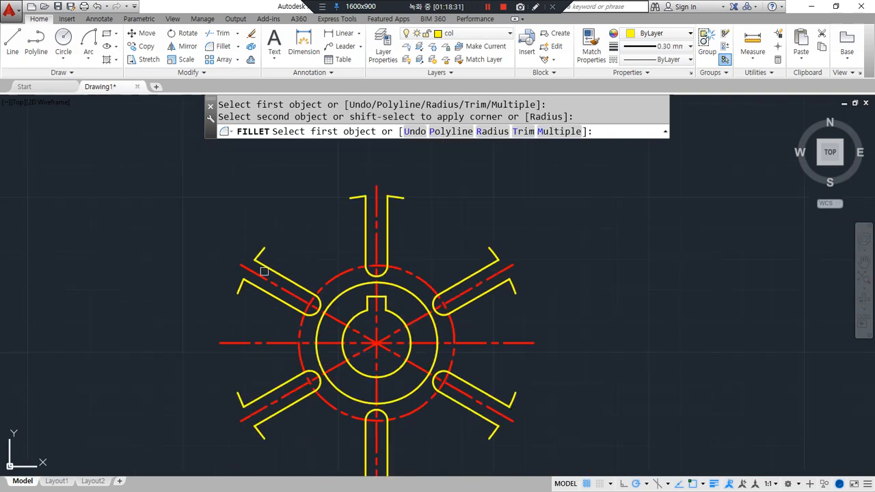
{"action": "middle_click_drag", "start_coordinate": [322, 301], "coordinate": [262, 270]}
{"action": "key", "text": "Escape"}
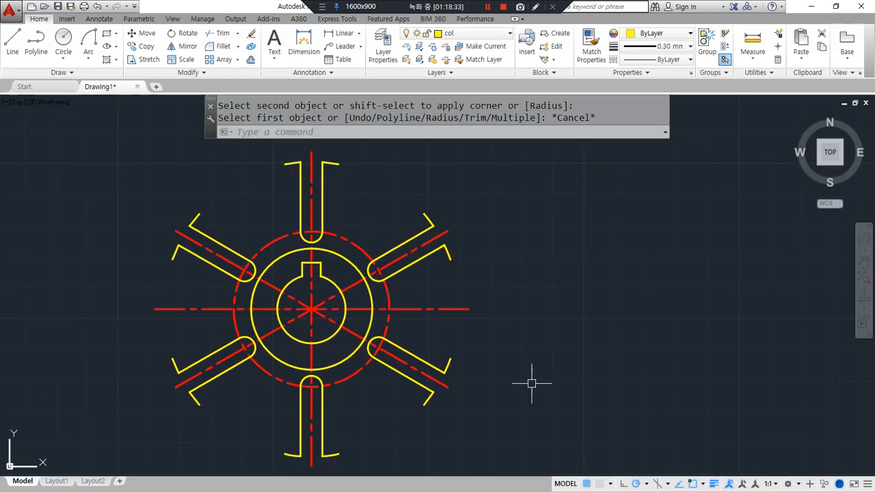
{"action": "mouse_move", "coordinate": [462, 258]}
{"action": "left_mouse_down"}
{"action": "mouse_move", "coordinate": [440, 321]}
{"action": "mouse_move", "coordinate": [514, 390]}
{"action": "mouse_move", "coordinate": [454, 271]}
{"action": "left_mouse_up"}
{"action": "left_click_drag", "start_coordinate": [444, 350], "coordinate": [458, 367]}
{"action": "left_click_drag", "start_coordinate": [463, 259], "coordinate": [480, 379]}
{"action": "scroll", "coordinate": [352, 160], "scroll_direction": "up", "scroll_amount": 7}
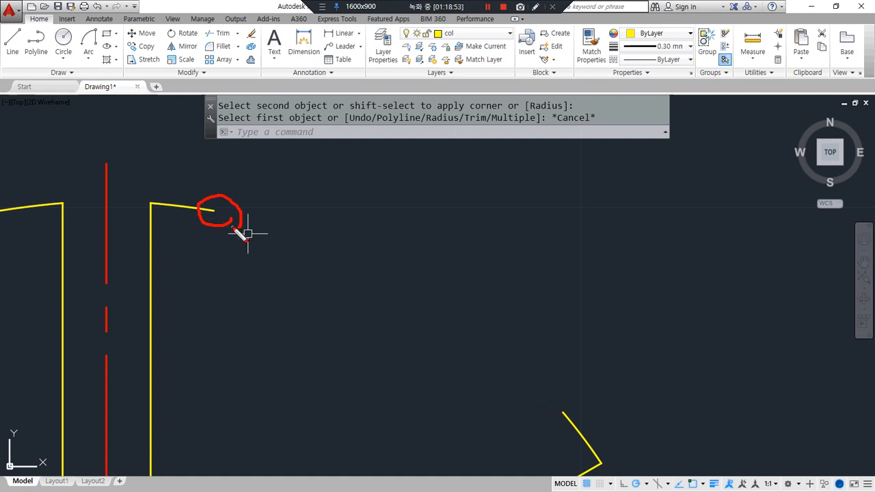
{"action": "left_click_drag", "start_coordinate": [572, 421], "coordinate": [578, 425]}
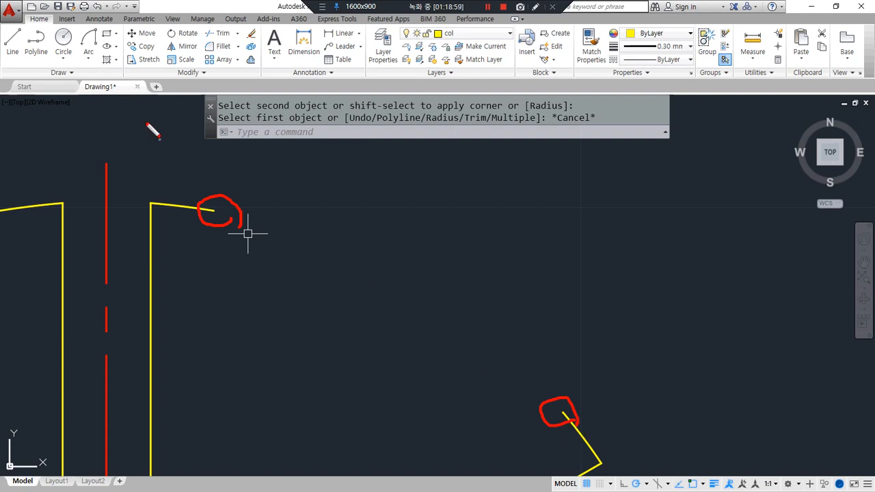
{"action": "key", "text": "Escape"}
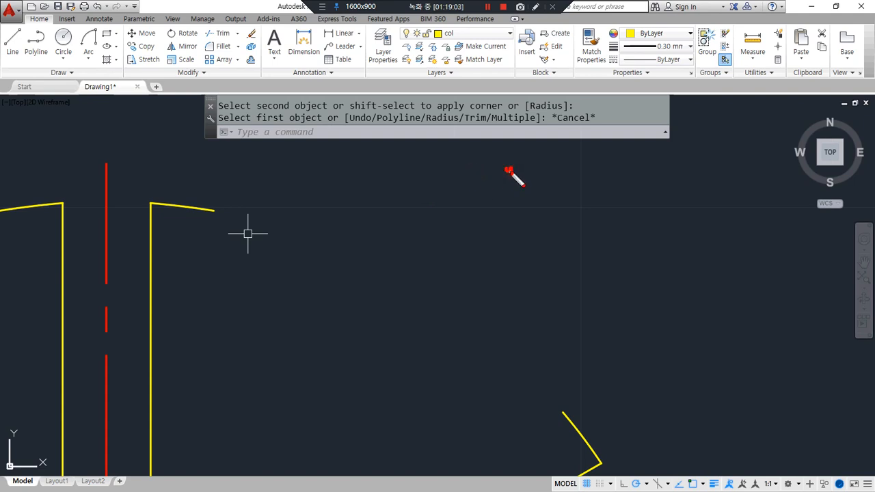
{"action": "left_click_drag", "start_coordinate": [471, 175], "coordinate": [310, 193]}
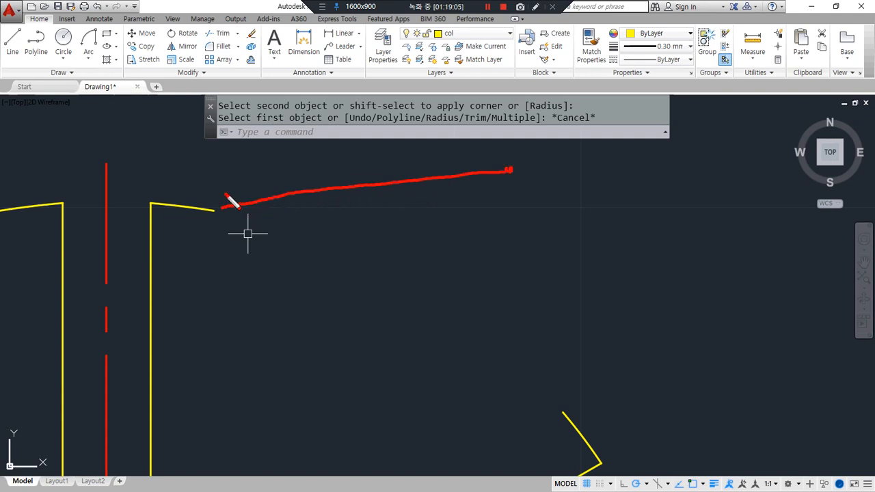
{"action": "mouse_move", "coordinate": [210, 180]}
{"action": "left_mouse_down"}
{"action": "mouse_move", "coordinate": [246, 269]}
{"action": "mouse_move", "coordinate": [296, 329]}
{"action": "left_mouse_up"}
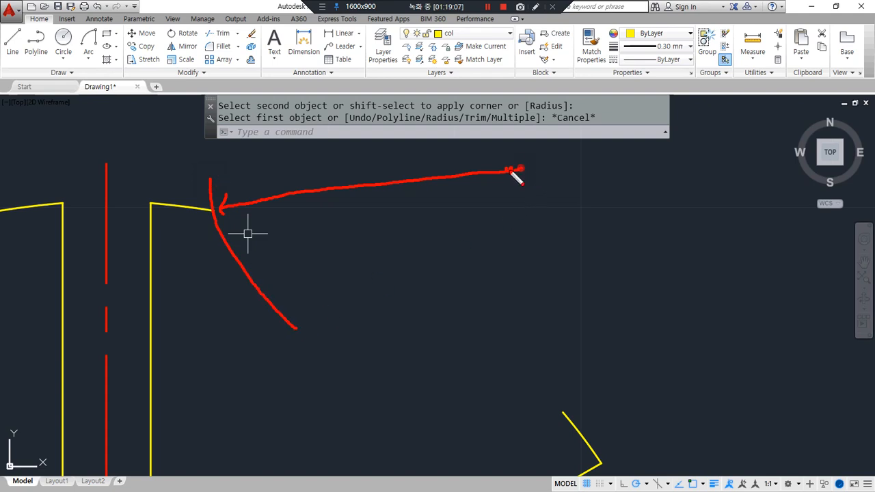
{"action": "left_click_drag", "start_coordinate": [515, 171], "coordinate": [586, 393]}
{"action": "mouse_move", "coordinate": [633, 370]}
{"action": "left_mouse_down"}
{"action": "mouse_move", "coordinate": [576, 413]}
{"action": "mouse_move", "coordinate": [447, 427]}
{"action": "left_mouse_up"}
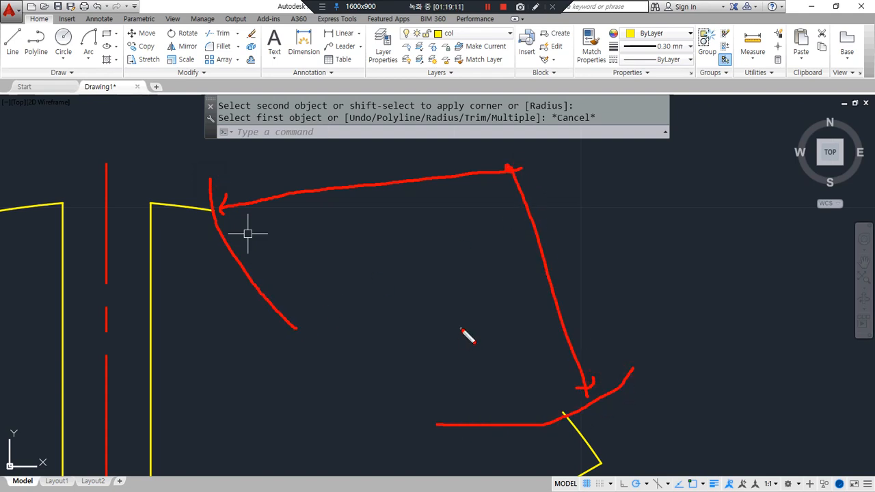
{"action": "key", "text": "Escape"}
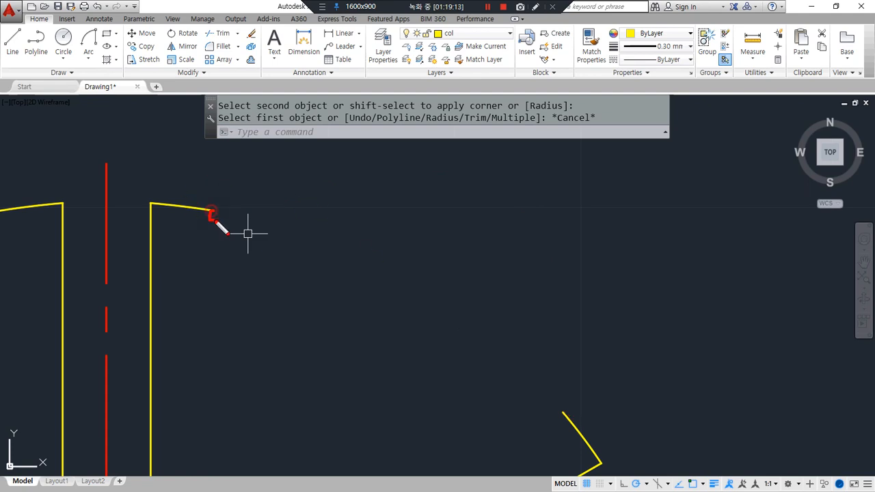
{"action": "left_click_drag", "start_coordinate": [232, 215], "coordinate": [403, 195]}
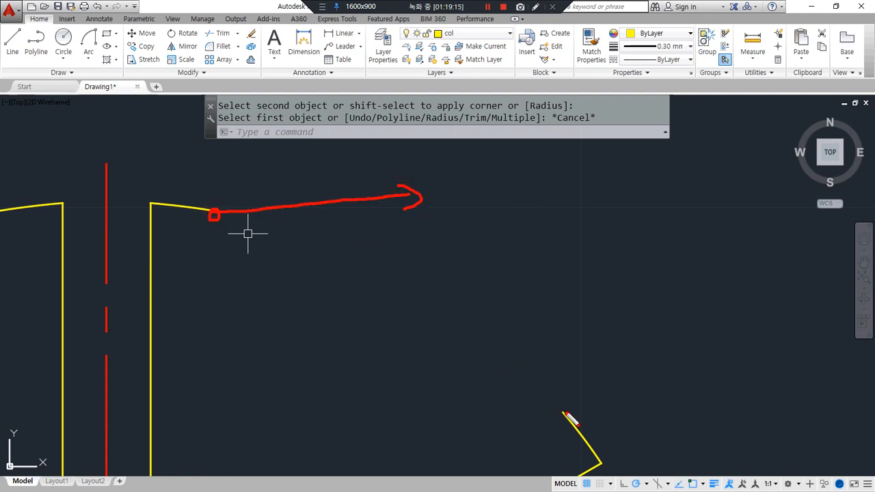
{"action": "left_click_drag", "start_coordinate": [562, 414], "coordinate": [524, 288]}
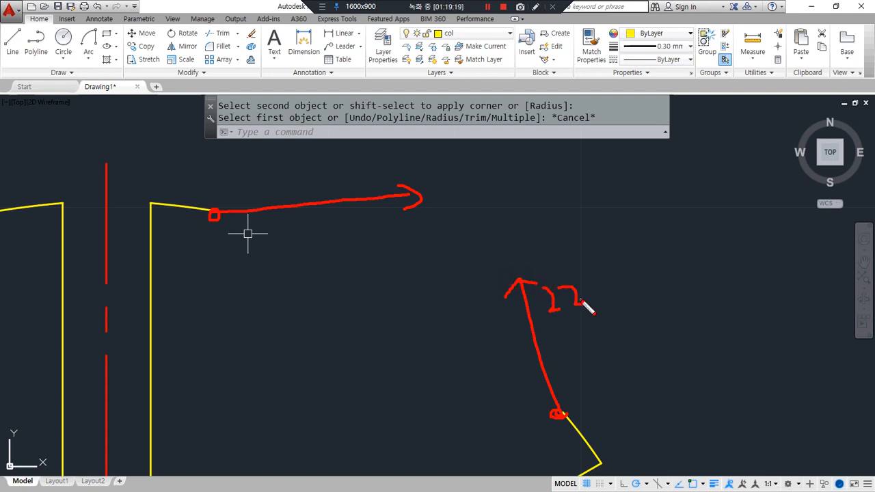
{"action": "key", "text": "Escape"}
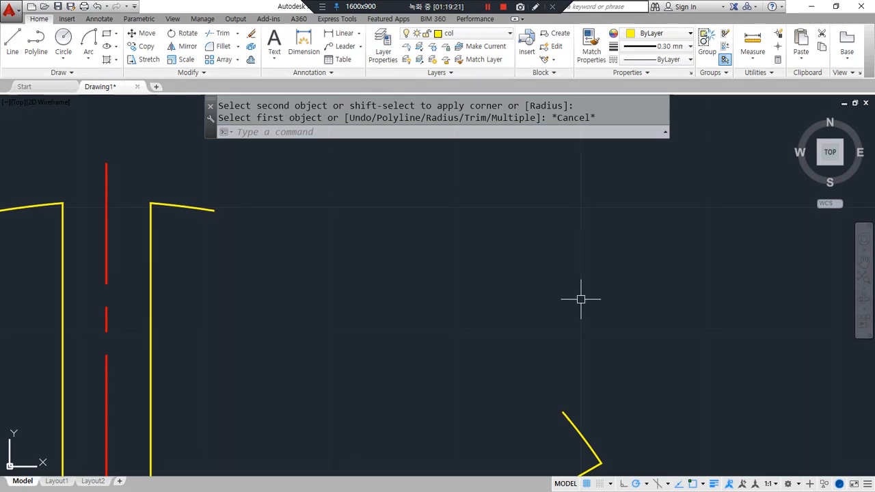
Draw a circle of radius 22 centered on the free end of the top slot's right outer arc.
{"action": "type", "text": "c"}
{"action": "key", "text": "Return"}
{"action": "left_click", "coordinate": [213, 211]}
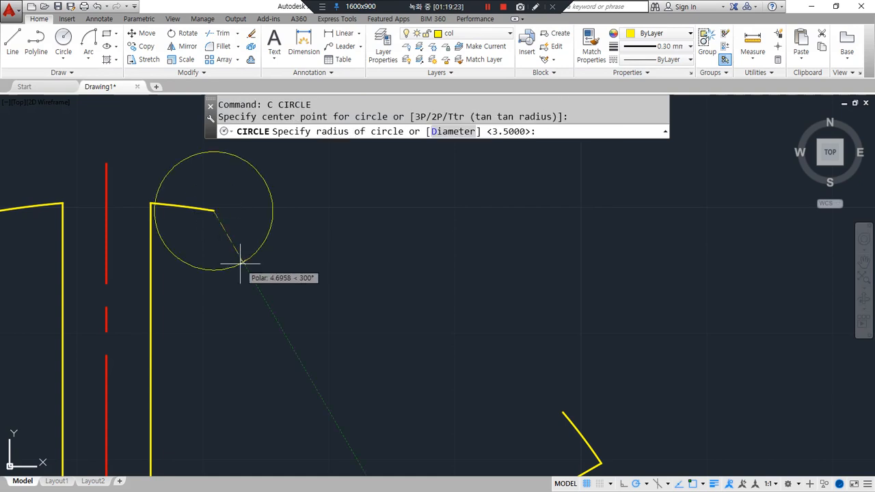
{"action": "type", "text": "22"}
{"action": "key", "text": "Return"}
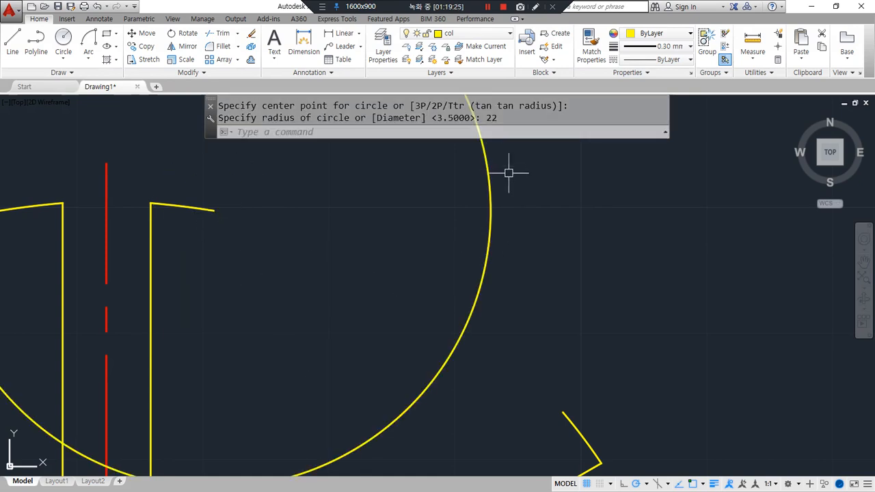
{"action": "mouse_move", "coordinate": [466, 93]}
{"action": "left_mouse_down"}
{"action": "mouse_move", "coordinate": [499, 193]}
{"action": "mouse_move", "coordinate": [469, 336]}
{"action": "left_mouse_up"}
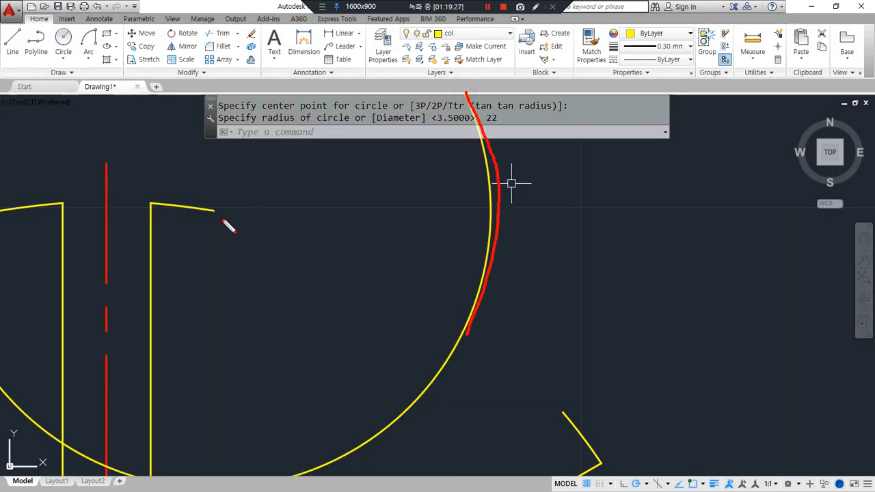
{"action": "mouse_move", "coordinate": [262, 197]}
{"action": "left_mouse_down"}
{"action": "mouse_move", "coordinate": [444, 101]}
{"action": "mouse_move", "coordinate": [429, 96]}
{"action": "left_mouse_up"}
{"action": "mouse_move", "coordinate": [253, 215]}
{"action": "left_mouse_down"}
{"action": "mouse_move", "coordinate": [458, 251]}
{"action": "mouse_move", "coordinate": [427, 269]}
{"action": "left_mouse_up"}
{"action": "mouse_move", "coordinate": [222, 241]}
{"action": "left_mouse_down"}
{"action": "mouse_move", "coordinate": [372, 414]}
{"action": "mouse_move", "coordinate": [380, 393]}
{"action": "left_mouse_up"}
{"action": "left_click_drag", "start_coordinate": [376, 414], "coordinate": [335, 399]}
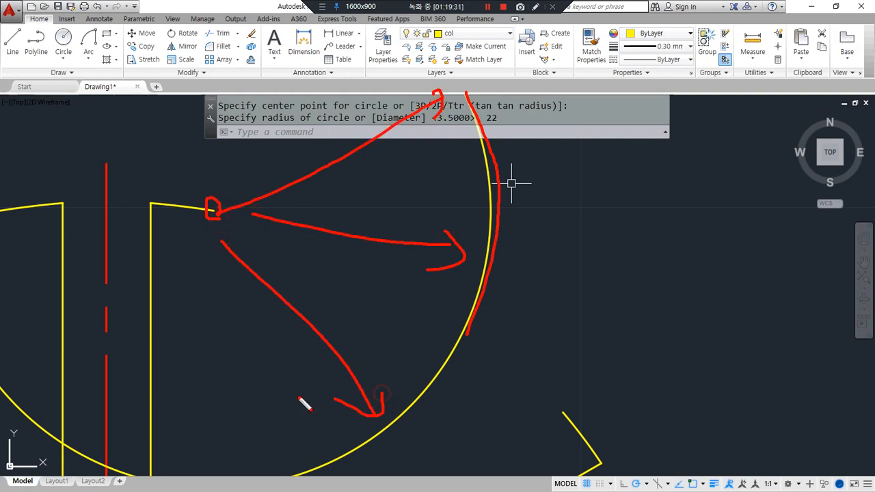
Draw a second circle of radius 22 centered on the free end of the upper-right slot's upper outer arc.
{"action": "type", "text": "c"}
{"action": "key", "text": "Return"}
{"action": "left_click", "coordinate": [562, 413]}
{"action": "key", "text": "Return"}
{"action": "scroll", "coordinate": [495, 362], "scroll_direction": "down", "scroll_amount": 2}
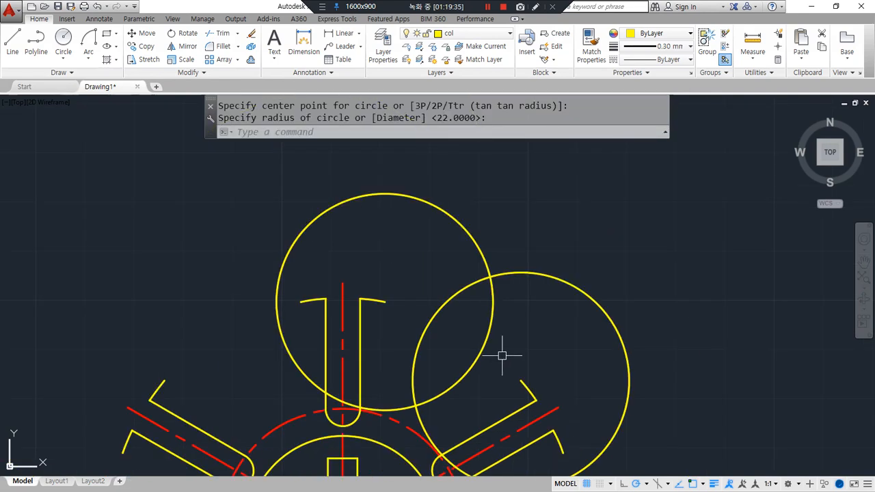
{"action": "scroll", "coordinate": [527, 374], "scroll_direction": "up", "scroll_amount": 1}
{"action": "key", "text": "ctrl+alt+d"}
{"action": "left_click_drag", "start_coordinate": [512, 382], "coordinate": [520, 272]}
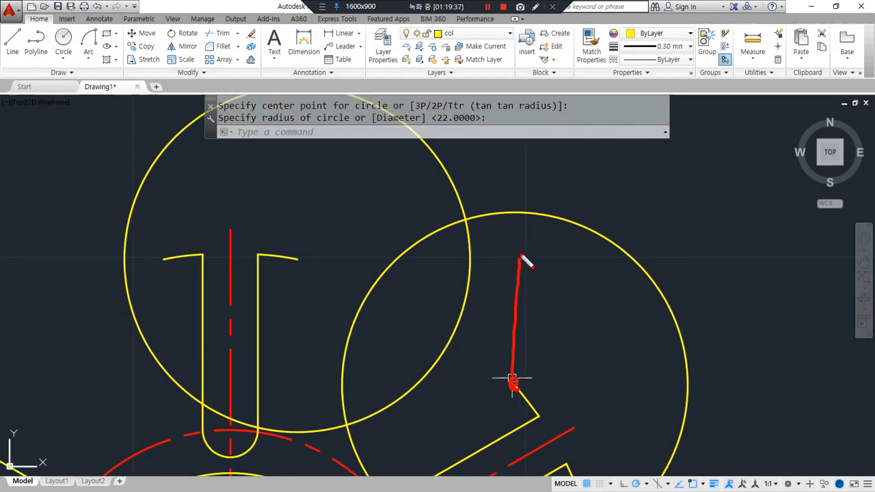
{"action": "left_click_drag", "start_coordinate": [509, 400], "coordinate": [415, 318]}
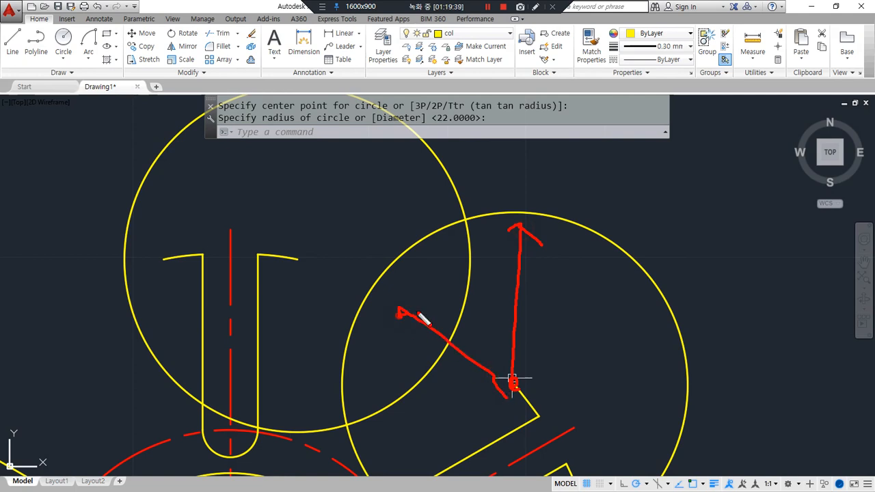
{"action": "left_click_drag", "start_coordinate": [493, 387], "coordinate": [369, 371]}
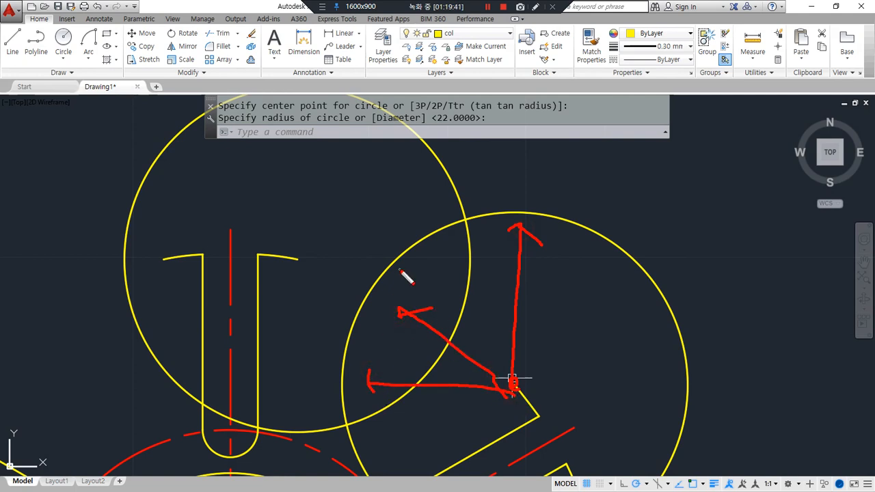
{"action": "key", "text": "Delete"}
{"action": "left_click_drag", "start_coordinate": [335, 252], "coordinate": [437, 219]}
{"action": "left_click_drag", "start_coordinate": [509, 380], "coordinate": [461, 244]}
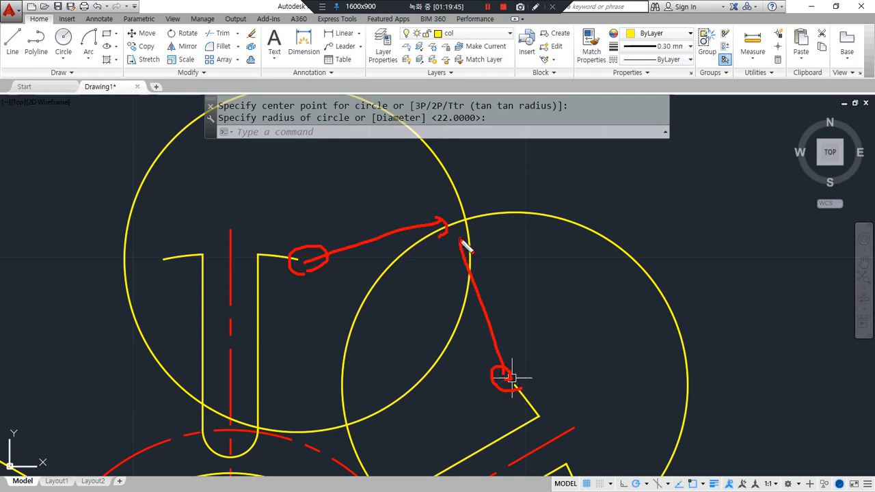
{"action": "key", "text": "Delete"}
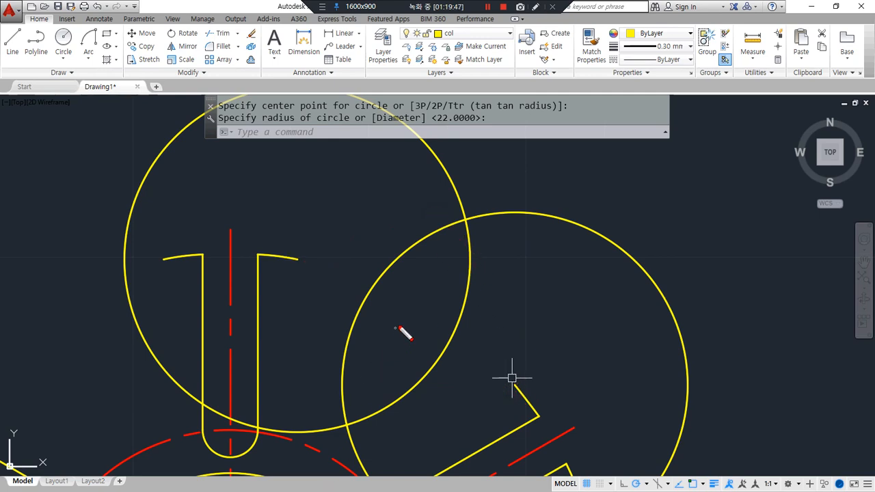
Draw a third circle of radius 22 centered on the upper intersection of the two construction circles.
{"action": "type", "text": "c"}
{"action": "key", "text": "Return"}
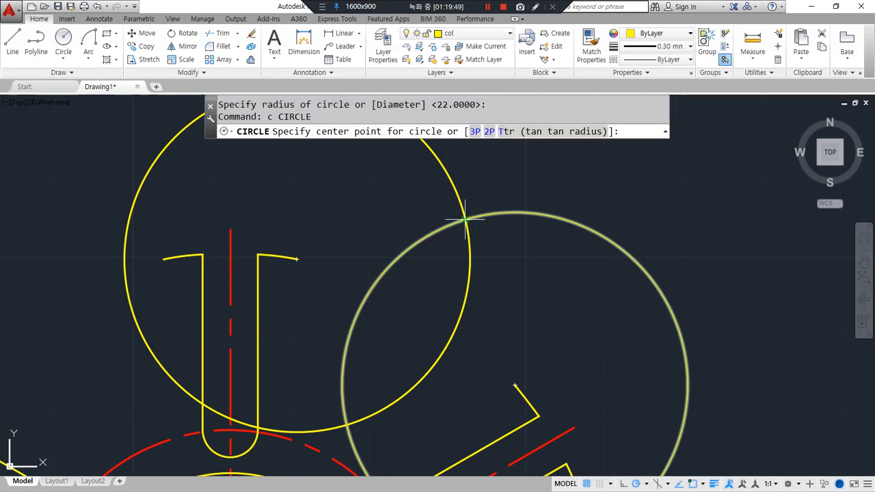
{"action": "left_click", "coordinate": [467, 219]}
{"action": "left_click", "coordinate": [393, 260]}
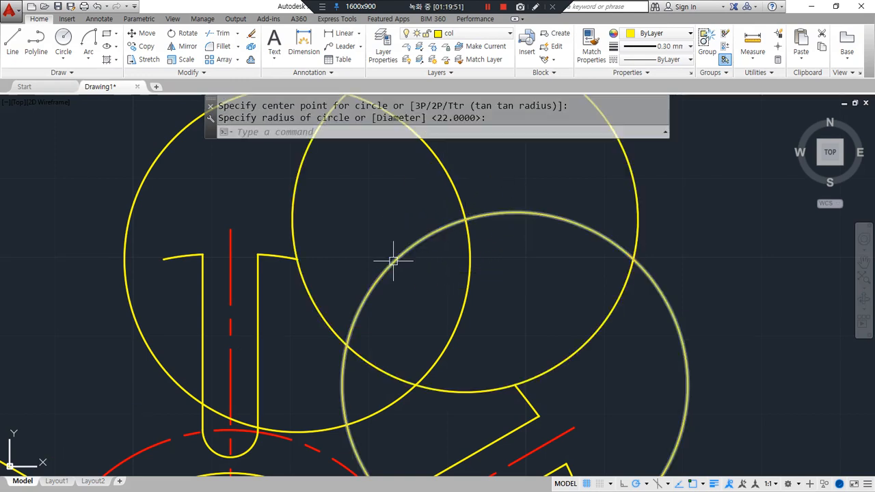
Erase the two construction circles centered on the outer arc ends of the top and upper-right slots.
{"action": "left_click", "coordinate": [500, 279]}
{"action": "left_click", "coordinate": [420, 225]}
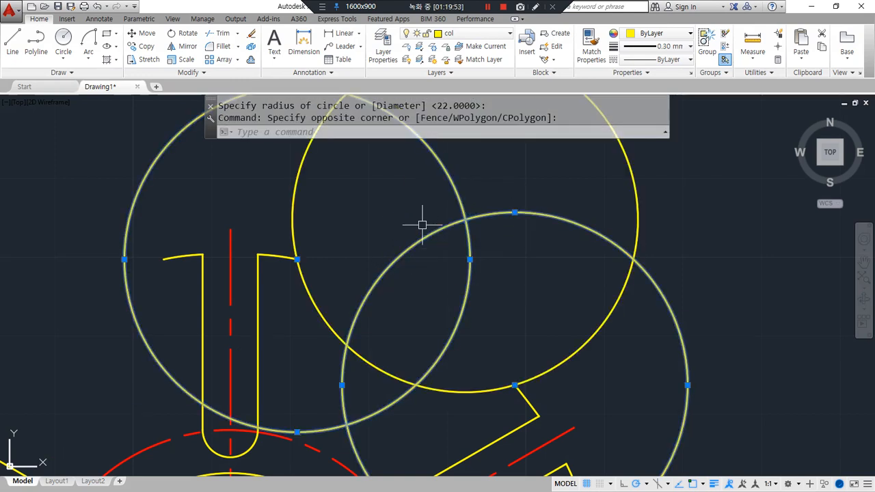
{"action": "type", "text": "e"}
{"action": "key", "text": "Return"}
Trim the remaining circle to the concave arc joining the top and upper-right slots' outer arcs.
{"action": "type", "text": "tr"}
{"action": "key", "text": "Return"}
{"action": "key", "text": "Return"}
{"action": "left_click", "coordinate": [610, 317]}
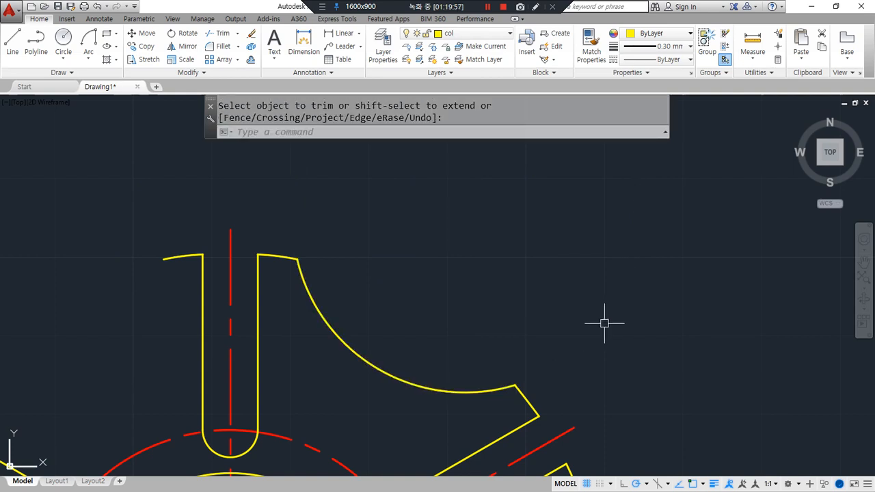
Draw a Start, End, Radius arc of radius 22 from the upper-right slot's lower arc end to the lower-right slot's upper arc end.
{"action": "scroll", "coordinate": [184, 322], "scroll_direction": "down", "scroll_amount": 3}
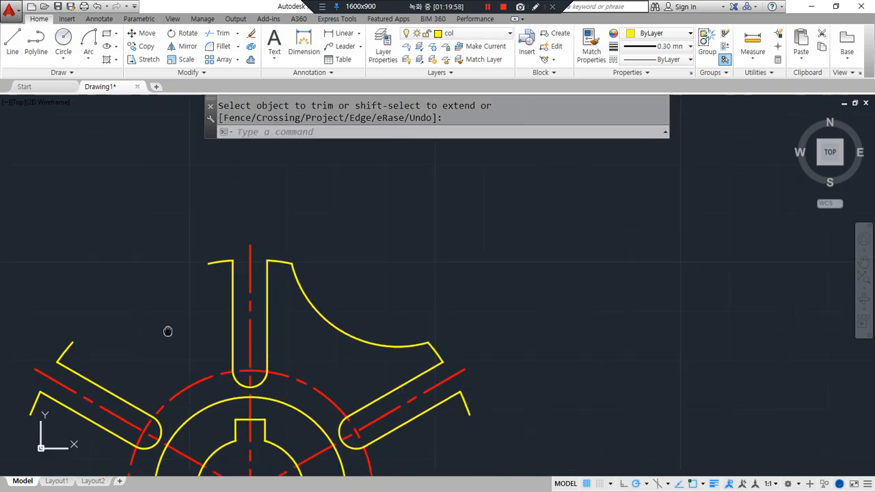
{"action": "left_click", "coordinate": [88, 61]}
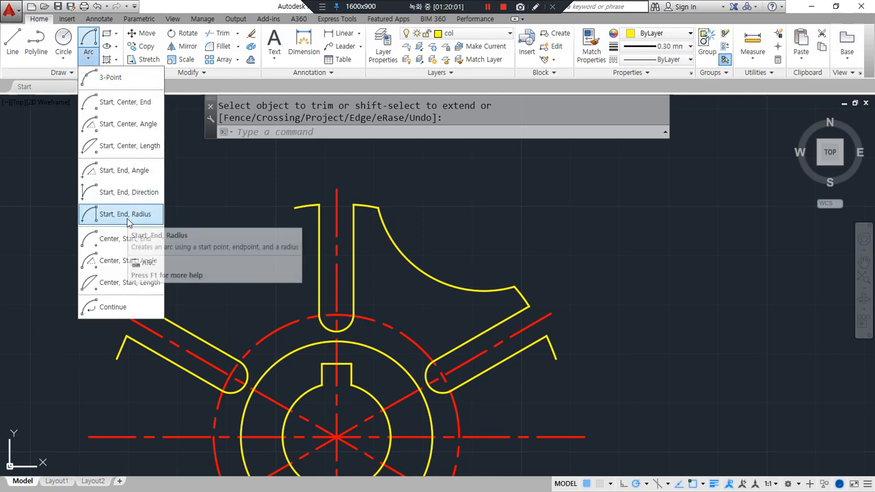
{"action": "left_click", "coordinate": [127, 216]}
{"action": "middle_click_drag", "start_coordinate": [383, 351], "coordinate": [283, 199]}
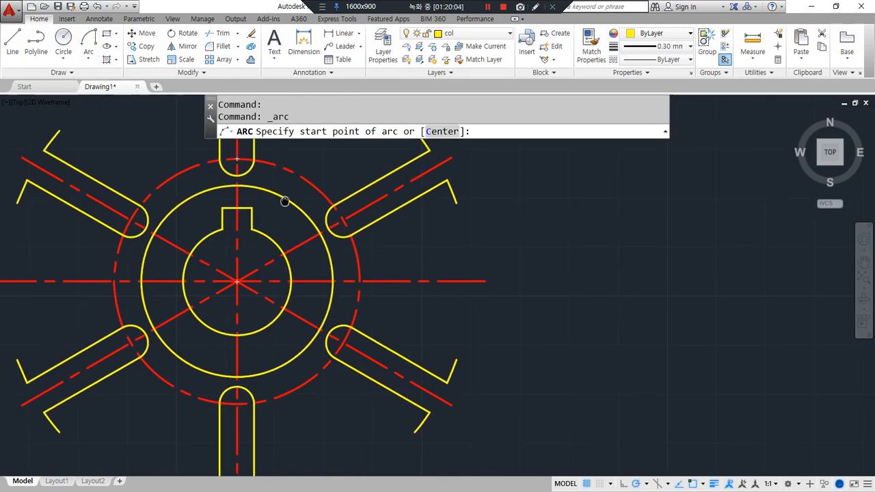
{"action": "left_click", "coordinate": [453, 202]}
{"action": "left_click", "coordinate": [456, 360]}
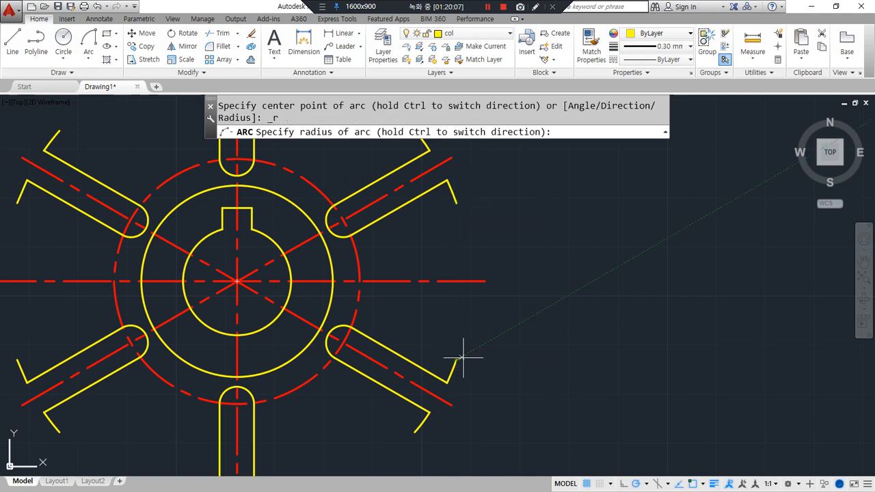
{"action": "type", "text": "22"}
{"action": "key", "text": "Return"}
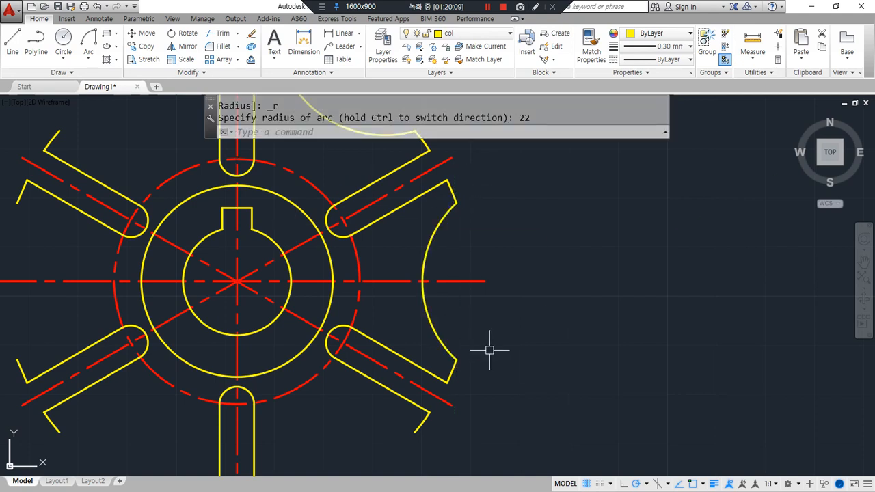
Erase the concave arc between the upper-right and lower-right slots.
{"action": "left_click", "coordinate": [440, 320]}
{"action": "left_click", "coordinate": [416, 332]}
{"action": "key", "text": "Delete"}
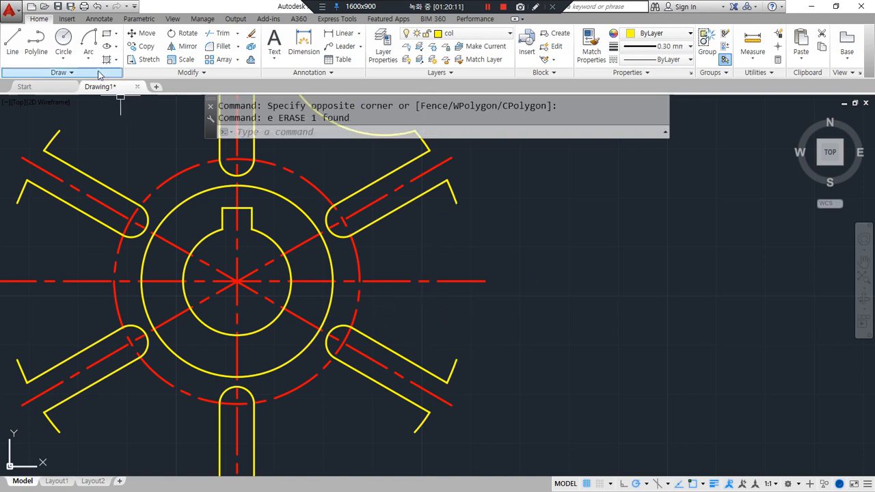
Draw a Start, End, Radius arc of radius 22 in the opposite direction, from the lower-right slot's arc end to the upper-right slot's.
{"action": "left_click", "coordinate": [88, 41]}
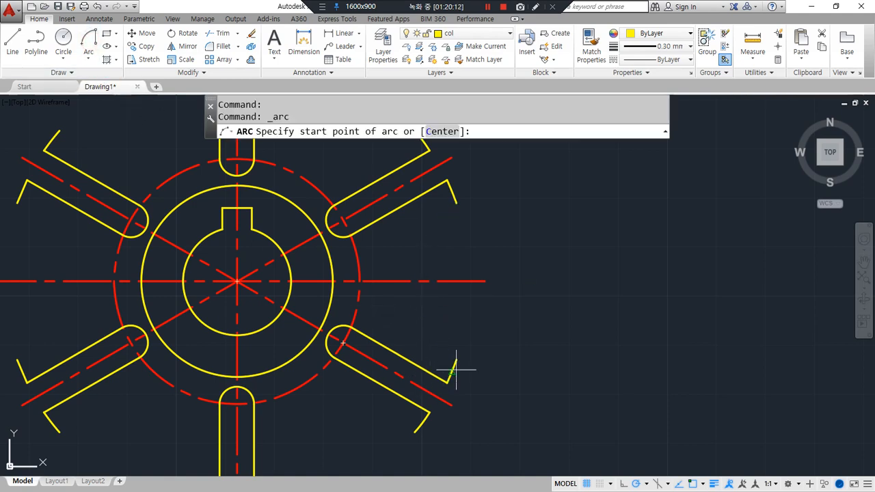
{"action": "left_click", "coordinate": [456, 203]}
{"action": "type", "text": "22"}
{"action": "key", "text": "Return"}
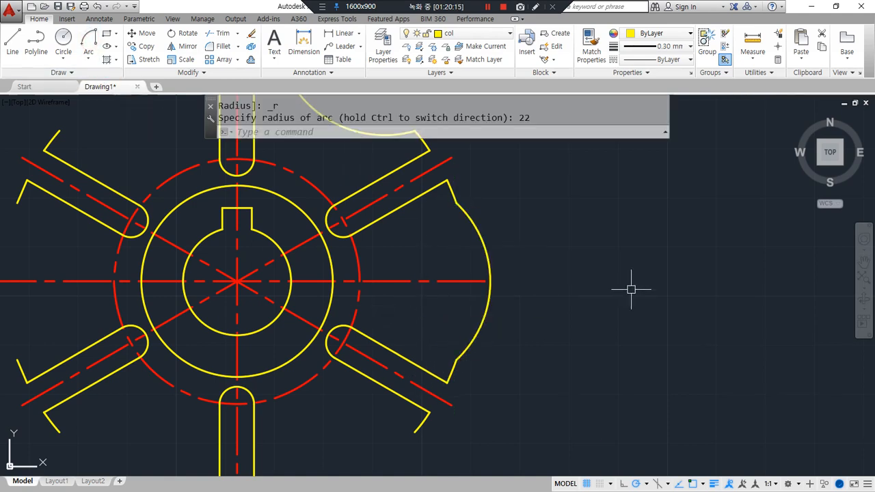
{"action": "mouse_move", "coordinate": [478, 362]}
{"action": "left_mouse_down"}
{"action": "mouse_move", "coordinate": [526, 344]}
{"action": "mouse_move", "coordinate": [523, 192]}
{"action": "left_mouse_up"}
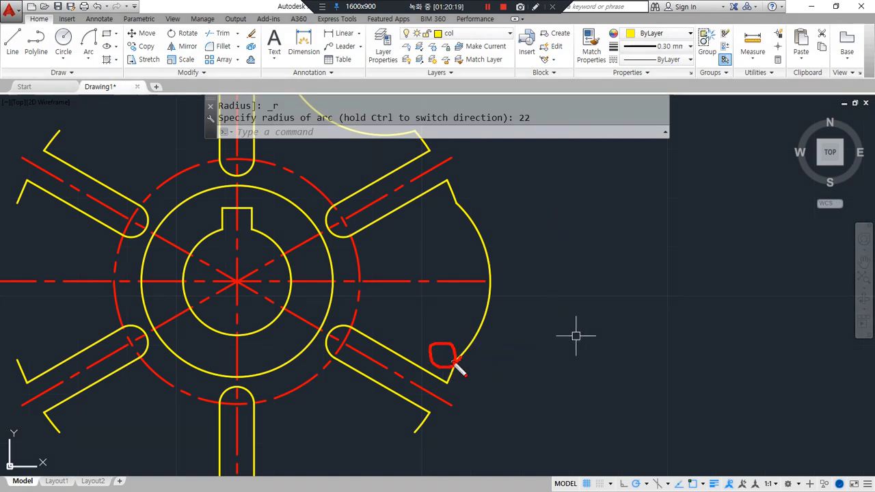
{"action": "left_click_drag", "start_coordinate": [493, 392], "coordinate": [523, 260]}
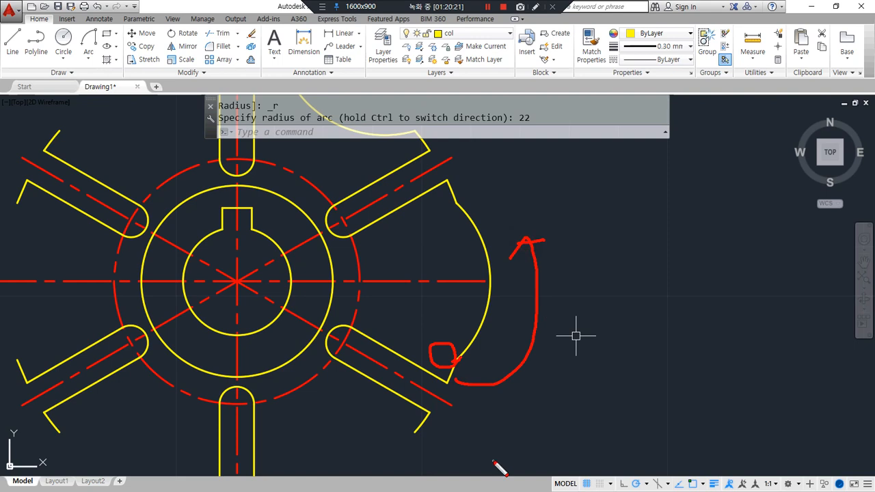
{"action": "left_click_drag", "start_coordinate": [437, 199], "coordinate": [411, 326]}
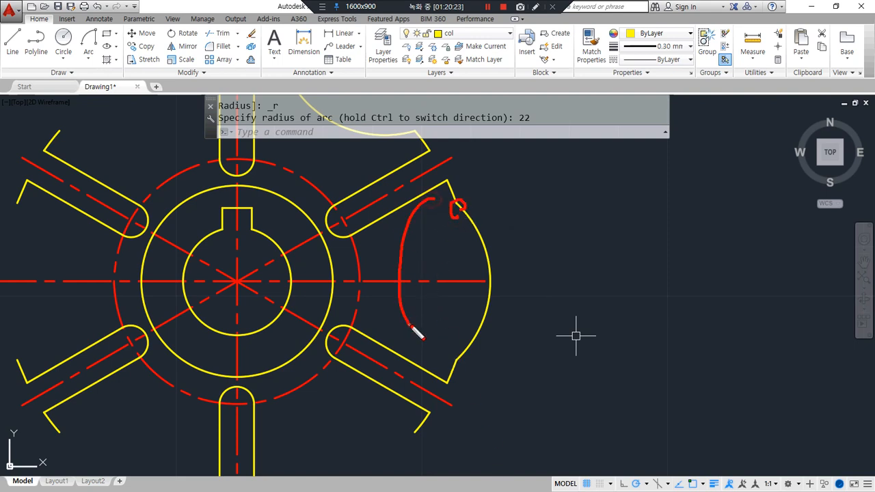
Erase the outward-bulging arc between the upper-right and lower-right slots.
{"action": "left_click", "coordinate": [476, 326]}
{"action": "type", "text": "e"}
{"action": "key", "text": "Return"}
{"action": "left_click", "coordinate": [88, 41]}
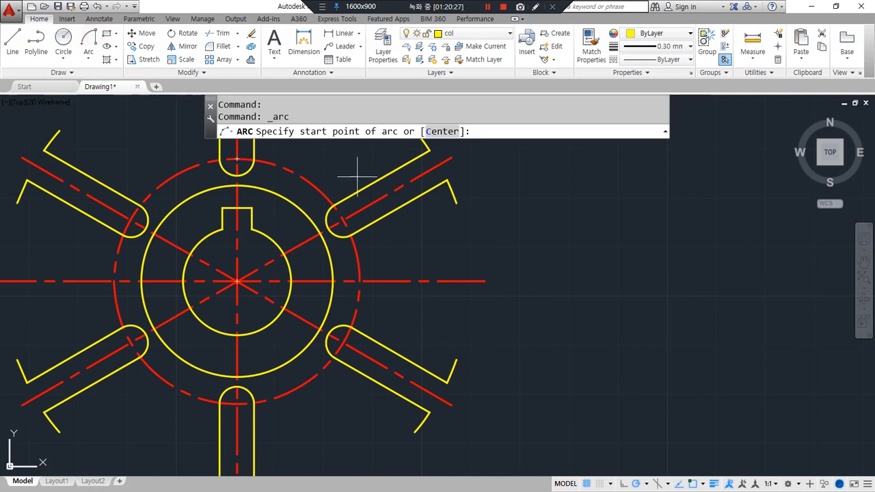
{"action": "left_click", "coordinate": [460, 206]}
{"action": "key", "text": "Escape"}
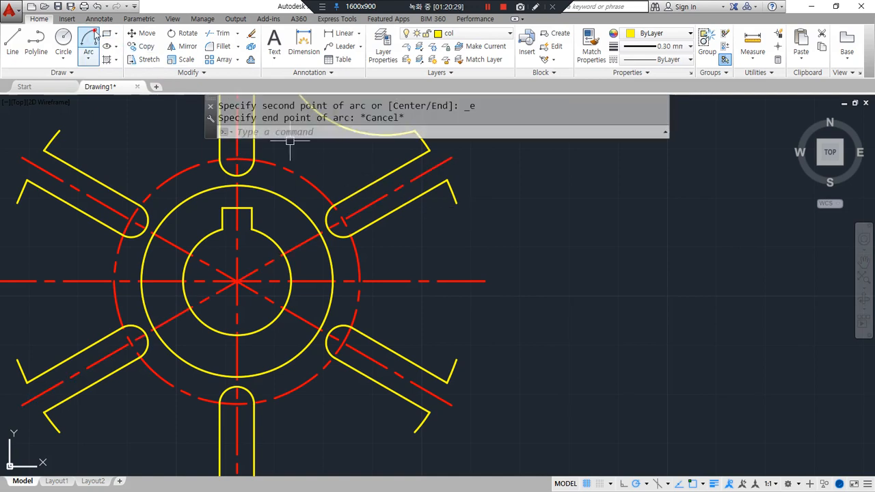
Draw a Start, End, Radius arc of radius 22 from the upper-right slot's lower arc end to the lower-right slot's upper arc end.
{"action": "left_click", "coordinate": [88, 41]}
{"action": "left_click", "coordinate": [456, 203]}
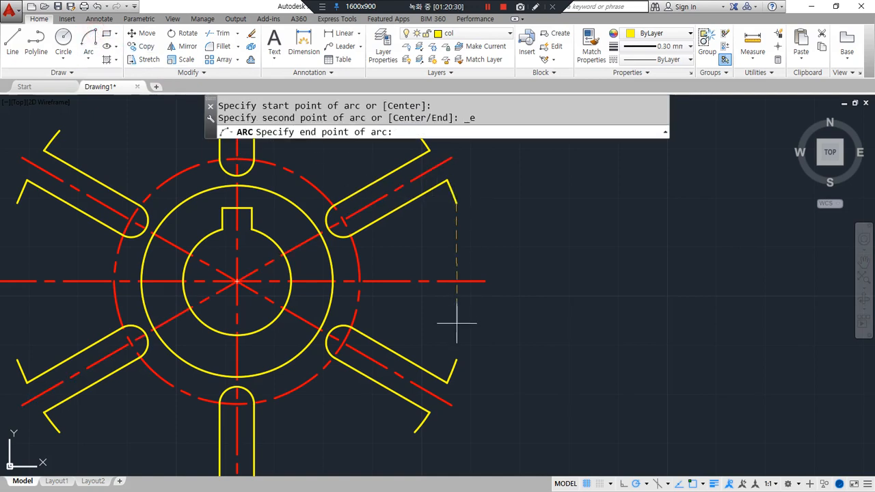
{"action": "left_click", "coordinate": [456, 358]}
{"action": "type", "text": "22"}
{"action": "key", "text": "Return"}
Draw a Start, End, Radius arc of radius 22 from the lower-right slot's lower arc end to the bottom slot's right arc end.
{"action": "middle_click_drag", "start_coordinate": [335, 341], "coordinate": [380, 229]}
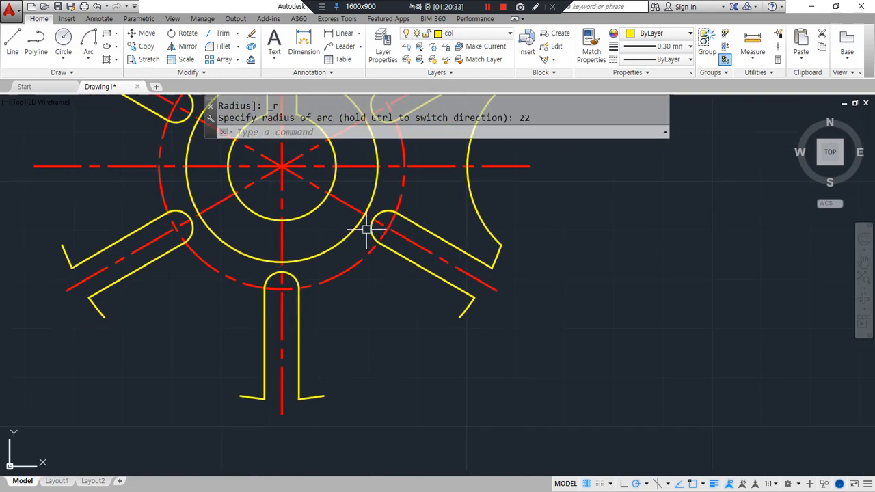
{"action": "left_click", "coordinate": [89, 41]}
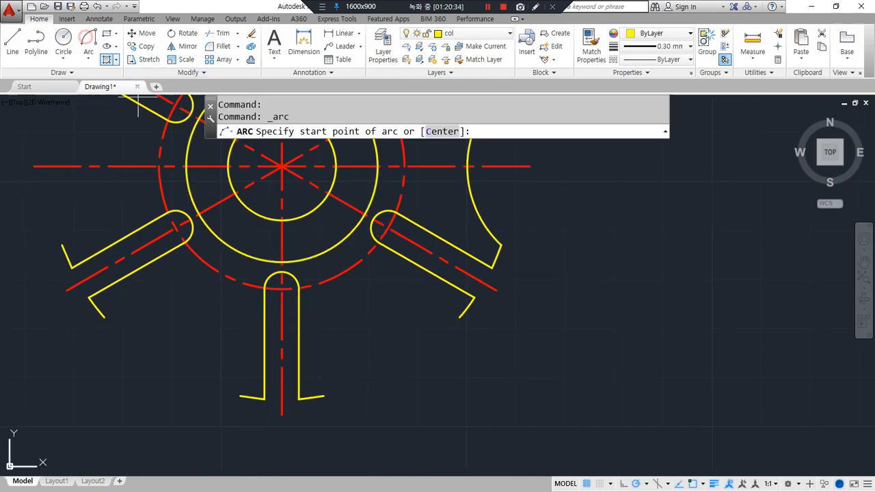
{"action": "left_click", "coordinate": [456, 318]}
{"action": "left_click", "coordinate": [324, 396]}
{"action": "type", "text": "22"}
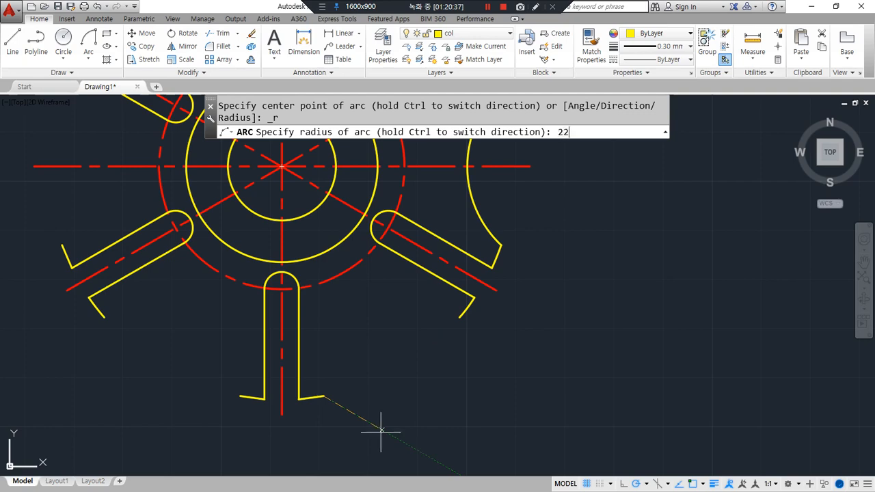
{"action": "key", "text": "Return"}
Draw a Start, End, Radius arc of radius 22 from the bottom slot's left arc end to the lower-left slot's lower arc end.
{"action": "middle_click_drag", "start_coordinate": [201, 299], "coordinate": [287, 332]}
{"action": "left_click", "coordinate": [88, 41]}
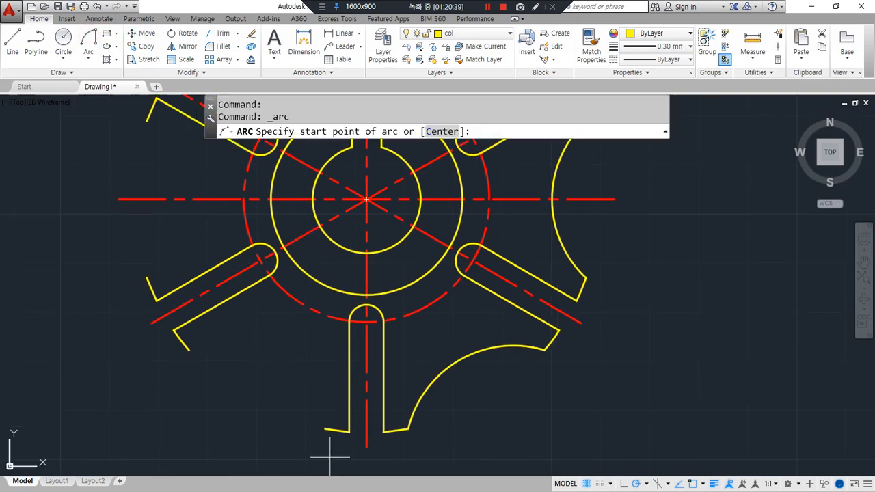
{"action": "left_click", "coordinate": [328, 431]}
{"action": "left_click", "coordinate": [192, 352]}
{"action": "type", "text": "22"}
{"action": "key", "text": "Return"}
Draw a Start, End, Radius arc of radius 22 from the lower-left slot's upper arc end to the upper-left slot's lower arc end.
{"action": "middle_click_drag", "start_coordinate": [190, 267], "coordinate": [244, 428]}
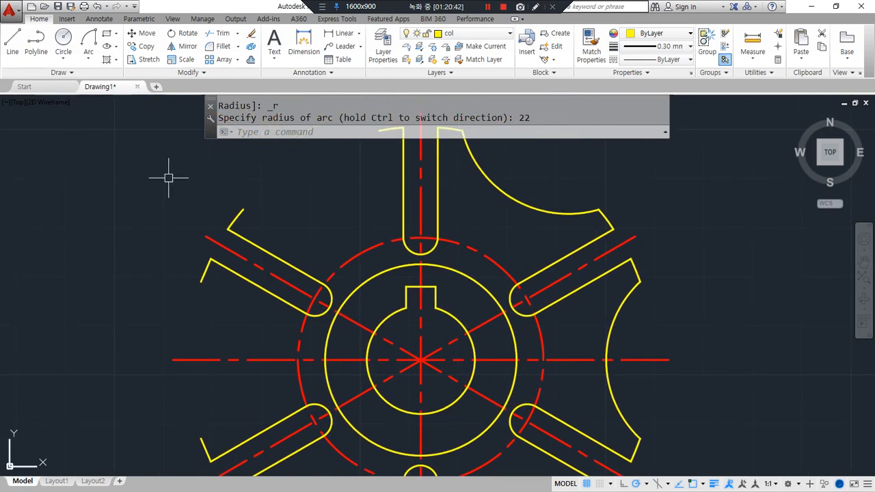
{"action": "left_click", "coordinate": [88, 41]}
{"action": "left_click", "coordinate": [203, 434]}
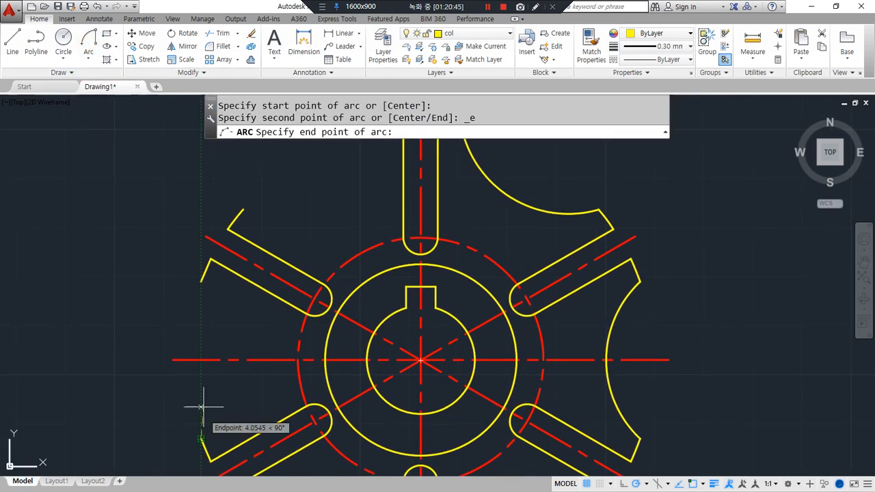
{"action": "left_click", "coordinate": [200, 282]}
{"action": "type", "text": "22"}
{"action": "key", "text": "Return"}
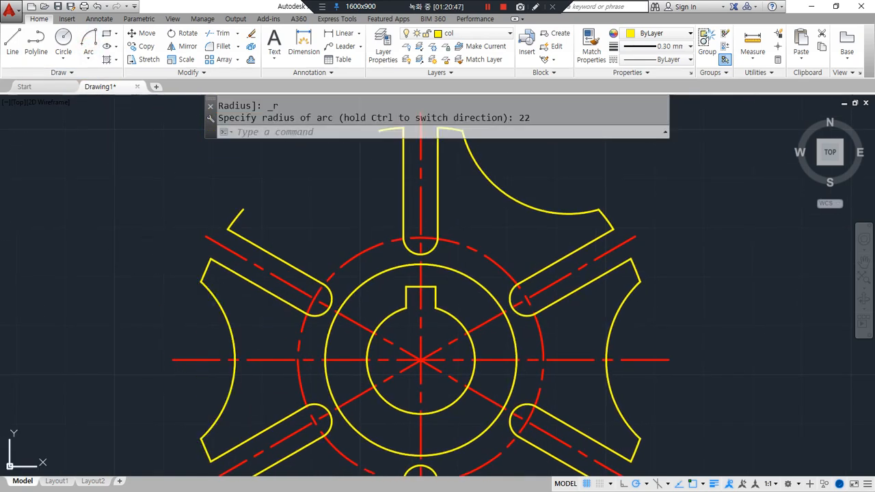
Draw a Start, End, Radius arc from the upper-left slot's upper arc end to the top slot's left arc end, matching the other concave arcs' radius.
{"action": "middle_click_drag", "start_coordinate": [162, 239], "coordinate": [48, 348]}
{"action": "left_click", "coordinate": [89, 41]}
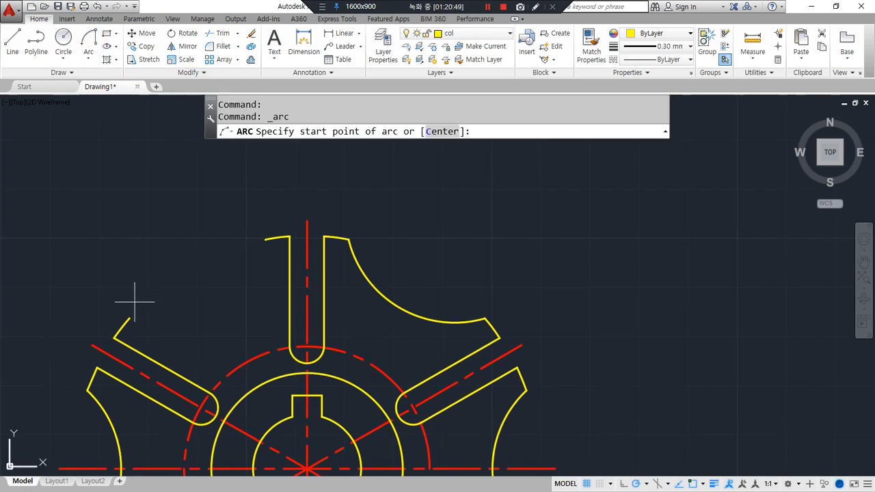
{"action": "left_click", "coordinate": [130, 316]}
{"action": "left_click", "coordinate": [264, 240]}
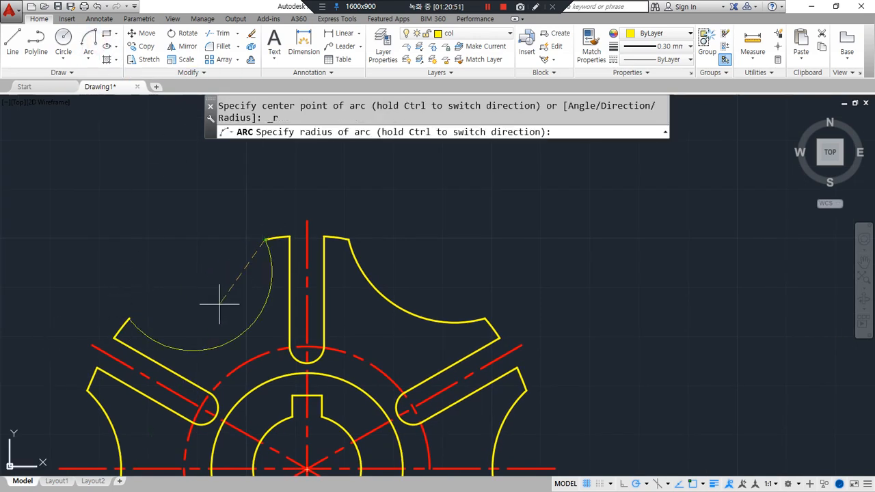
{"action": "key", "text": "Return"}
Examine the reference drawing of the wheel with curved spokes in the browser and move its window out of the drawing area.
{"action": "scroll", "coordinate": [198, 338], "scroll_direction": "down", "scroll_amount": 2}
{"action": "middle_click_drag", "start_coordinate": [289, 391], "coordinate": [308, 284]}
{"action": "mouse_move", "coordinate": [294, 449]}
{"action": "left_mouse_down"}
{"action": "mouse_move", "coordinate": [94, 167]}
{"action": "mouse_move", "coordinate": [449, 356]}
{"action": "mouse_move", "coordinate": [222, 424]}
{"action": "left_mouse_up"}
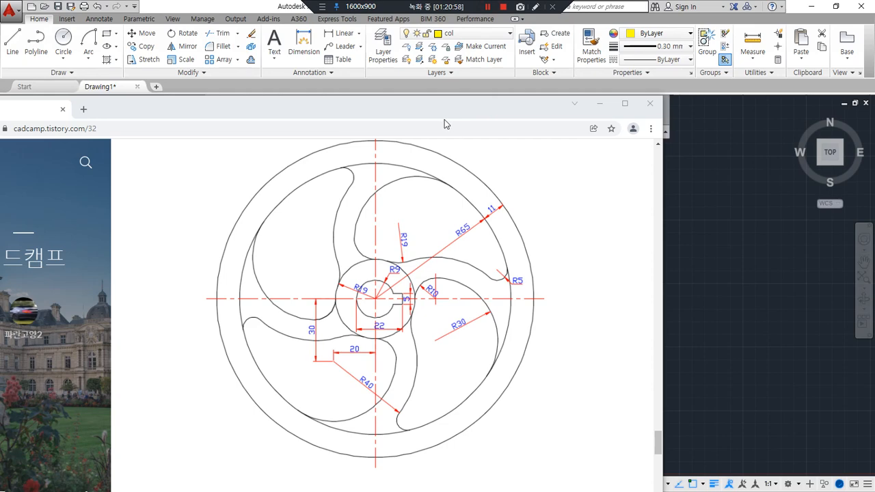
{"action": "mouse_move", "coordinate": [432, 110]}
{"action": "left_mouse_down"}
{"action": "mouse_move", "coordinate": [431, 94]}
{"action": "mouse_move", "coordinate": [501, 63]}
{"action": "mouse_move", "coordinate": [0, 92]}
{"action": "left_mouse_up"}
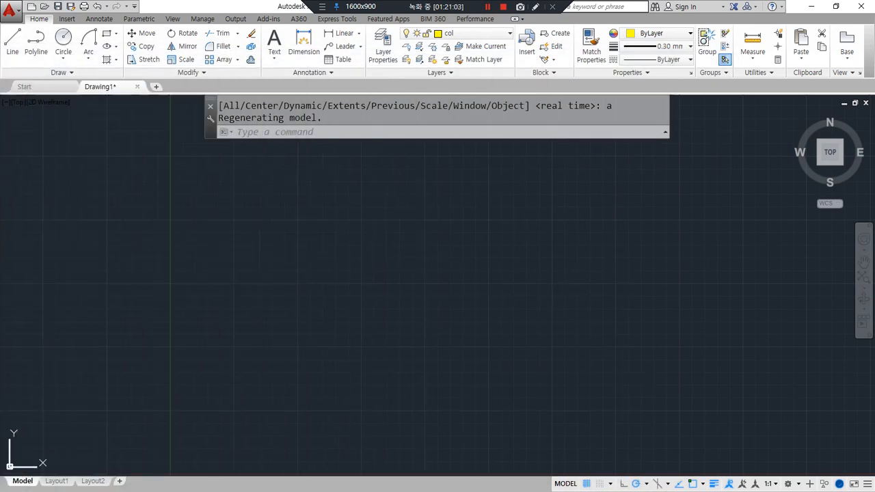
Draw crossing vertical and horizontal construction lines through one point in the empty drawing area.
{"action": "type", "text": "xl"}
{"action": "key", "text": "Return"}
{"action": "left_click", "coordinate": [415, 277]}
{"action": "left_click", "coordinate": [415, 244]}
{"action": "key", "text": "Return"}
Move both crossing construction lines to the red centreline layer.
{"action": "left_click", "coordinate": [437, 243]}
{"action": "left_click", "coordinate": [396, 294]}
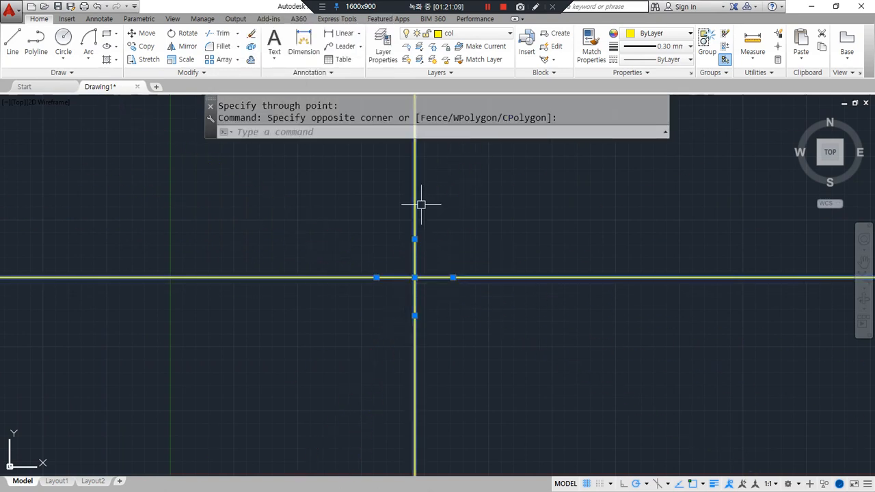
{"action": "left_click", "coordinate": [479, 33]}
{"action": "left_click", "coordinate": [476, 59]}
{"action": "key", "text": "Escape"}
Draw a circle of radius 9 centred on the intersection of the centrelines.
{"action": "scroll", "coordinate": [428, 279], "scroll_direction": "up", "scroll_amount": 4}
{"action": "type", "text": "c"}
{"action": "key", "text": "Return"}
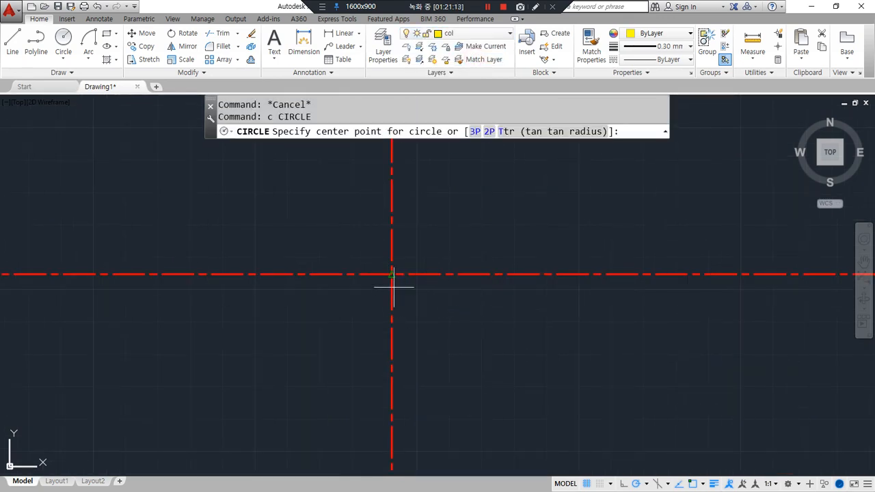
{"action": "left_click", "coordinate": [392, 274]}
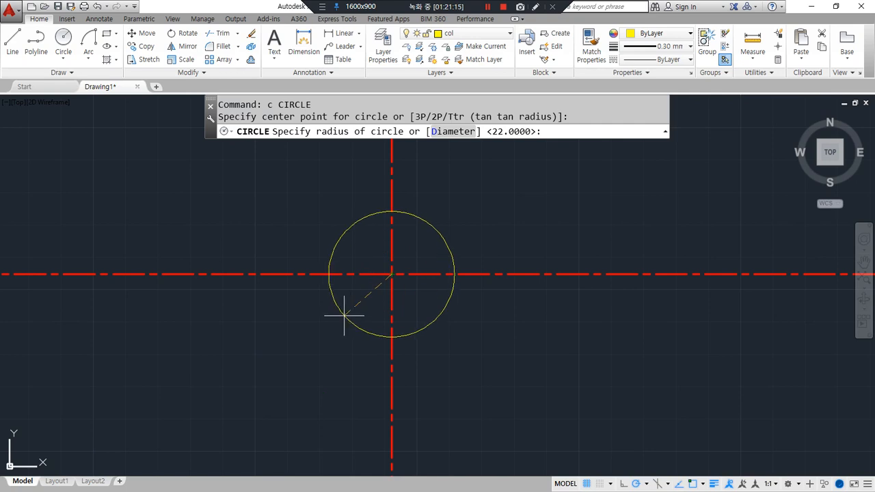
{"action": "type", "text": "9"}
{"action": "key", "text": "Return"}
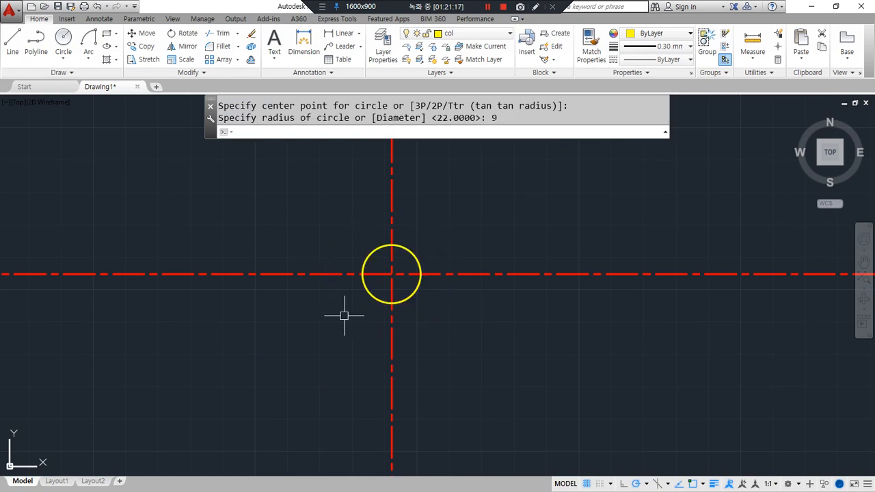
Draw a vertical construction line through the left quadrant of the radius 9 circle.
{"action": "scroll", "coordinate": [335, 267], "scroll_direction": "up", "scroll_amount": 4}
{"action": "type", "text": "xl"}
{"action": "key", "text": "Return"}
{"action": "type", "text": "v"}
{"action": "key", "text": "Return"}
{"action": "left_click", "coordinate": [320, 287]}
{"action": "key", "text": "Return"}
Offset the vertical line at the circle's left quadrant by 22 to the right.
{"action": "type", "text": "o"}
{"action": "key", "text": "Return"}
{"action": "type", "text": "22"}
{"action": "key", "text": "Return"}
{"action": "left_click", "coordinate": [321, 377]}
{"action": "left_click", "coordinate": [492, 380]}
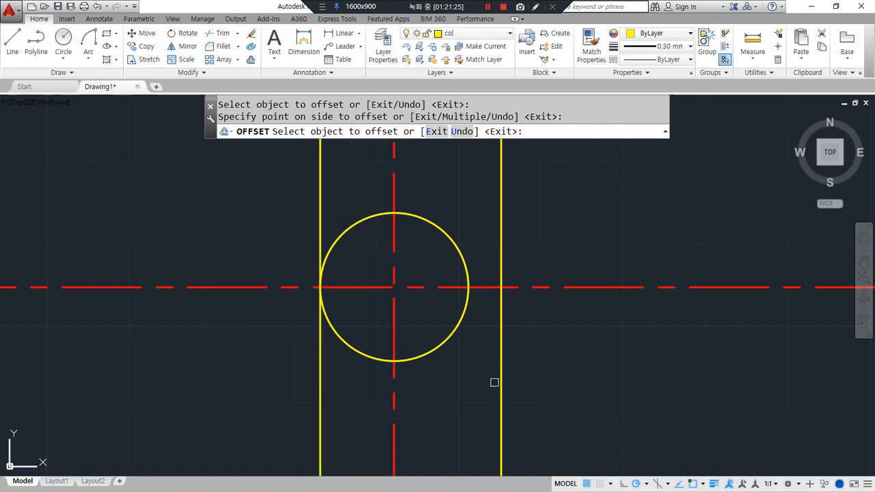
{"action": "key", "text": "Return"}
Erase the vertical construction line at the circle's left quadrant.
{"action": "left_click", "coordinate": [347, 378]}
{"action": "left_click", "coordinate": [264, 414]}
{"action": "type", "text": "e"}
{"action": "key", "text": "Return"}
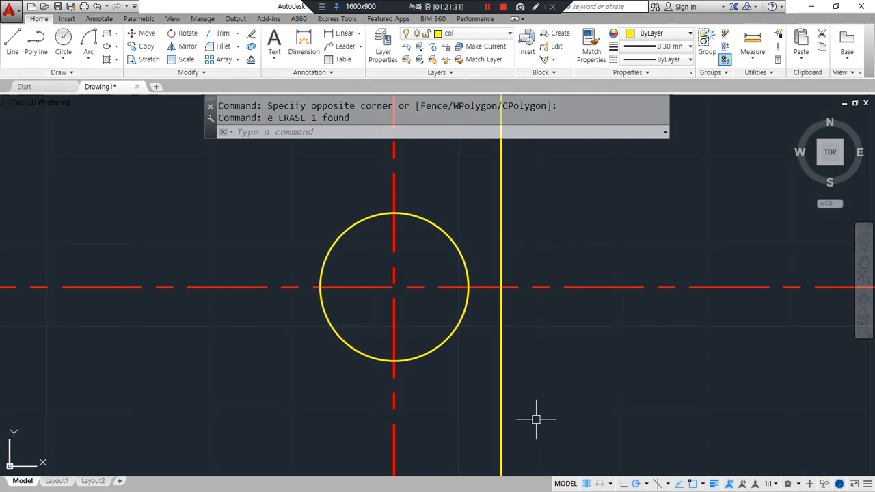
Offset the horizontal centreline by 5/2 upward and downward for the keyway sides.
{"action": "type", "text": "o"}
{"action": "key", "text": "Return"}
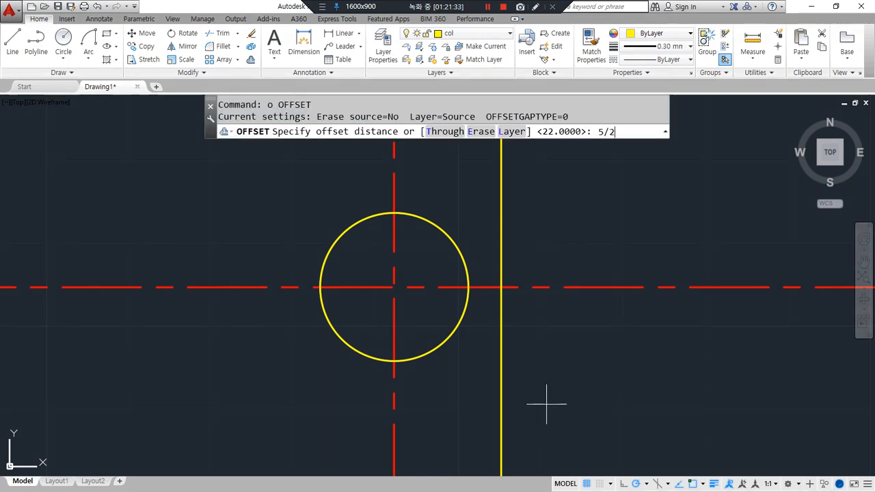
{"action": "type", "text": "5/2"}
{"action": "key", "text": "Return"}
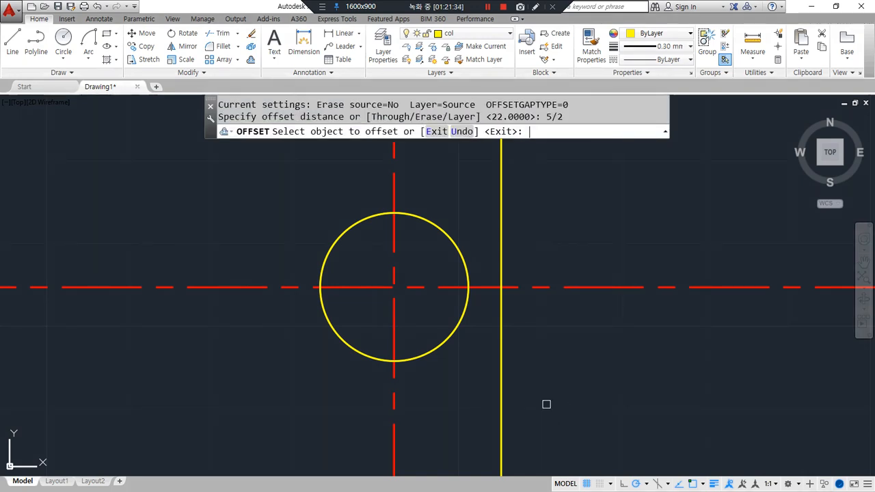
{"action": "left_click", "coordinate": [582, 288]}
{"action": "left_click", "coordinate": [582, 270]}
{"action": "left_click", "coordinate": [578, 288]}
{"action": "left_click", "coordinate": [579, 331]}
{"action": "key", "text": "Return"}
Match the properties of the yellow vertical line onto both offset keyway lines.
{"action": "type", "text": "ma"}
{"action": "key", "text": "Return"}
{"action": "left_click", "coordinate": [501, 340]}
{"action": "left_click", "coordinate": [541, 308]}
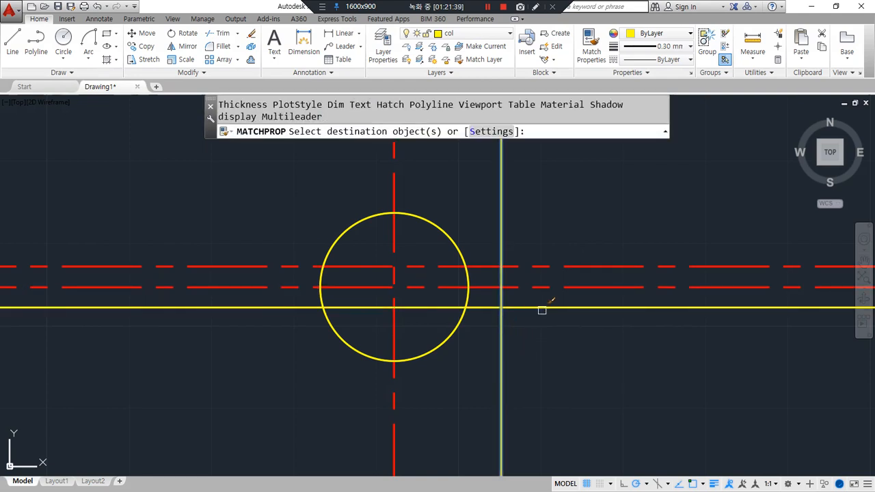
{"action": "left_click", "coordinate": [539, 266]}
{"action": "key", "text": "Return"}
Fillet the keyway side lines with the vertical line at radius 0 to form the keyway's square outer corners.
{"action": "type", "text": "f"}
{"action": "key", "text": "Return"}
{"action": "left_click", "coordinate": [493, 267]}
{"action": "left_click", "coordinate": [501, 279]}
Fillet the lower and upper keyway lines with the radius 9 circle at radius 0 to cut their inner ends.
{"action": "key", "text": "Return"}
{"action": "left_click", "coordinate": [477, 307]}
{"action": "left_click", "coordinate": [463, 318]}
{"action": "key", "text": "Return"}
{"action": "left_click", "coordinate": [474, 266]}
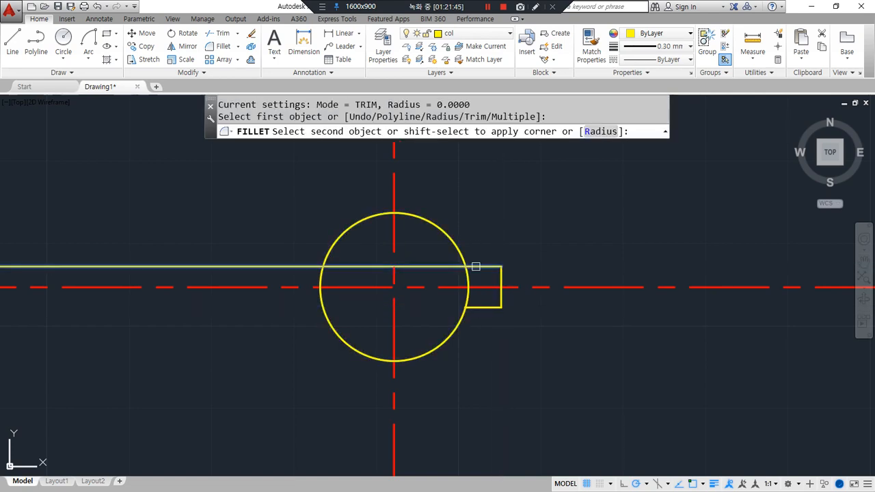
{"action": "left_click", "coordinate": [460, 255]}
Trim the piece of the radius 9 circle that crosses the keyway opening.
{"action": "type", "text": "tr"}
{"action": "key", "text": "Return"}
{"action": "key", "text": "Return"}
{"action": "key", "text": "Return"}
Draw a circle of radius 19 centred on the centreline intersection.
{"action": "type", "text": "c"}
{"action": "key", "text": "Return"}
{"action": "left_click", "coordinate": [394, 287]}
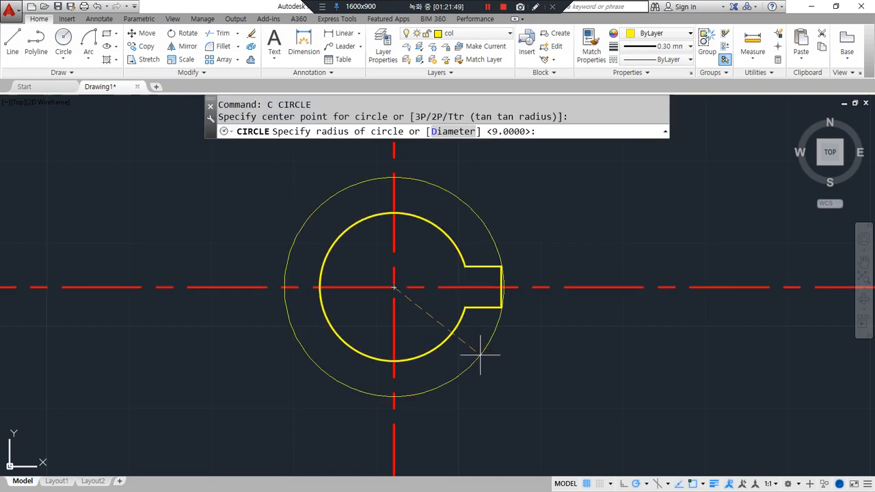
{"action": "scroll", "coordinate": [481, 354], "scroll_direction": "down", "scroll_amount": 3}
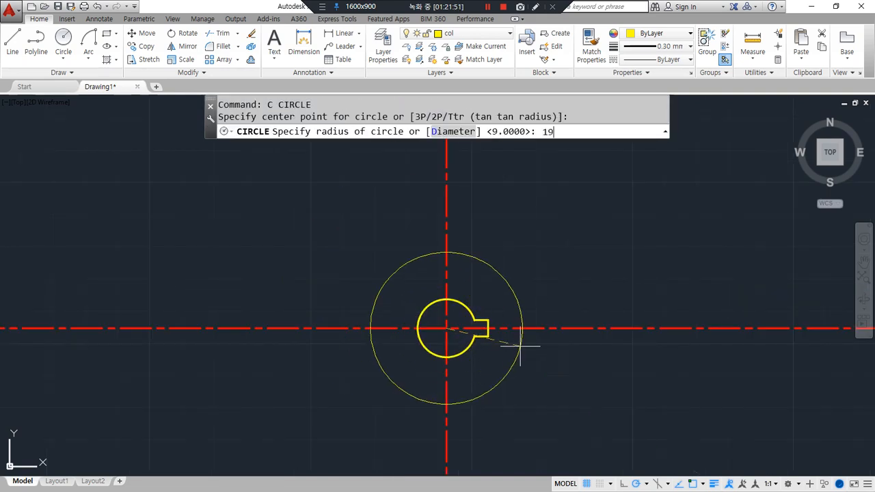
{"action": "type", "text": "19"}
{"action": "key", "text": "Return"}
Draw a circle of radius 65 centred on the centreline intersection.
{"action": "key", "text": "Return"}
{"action": "left_click", "coordinate": [448, 329]}
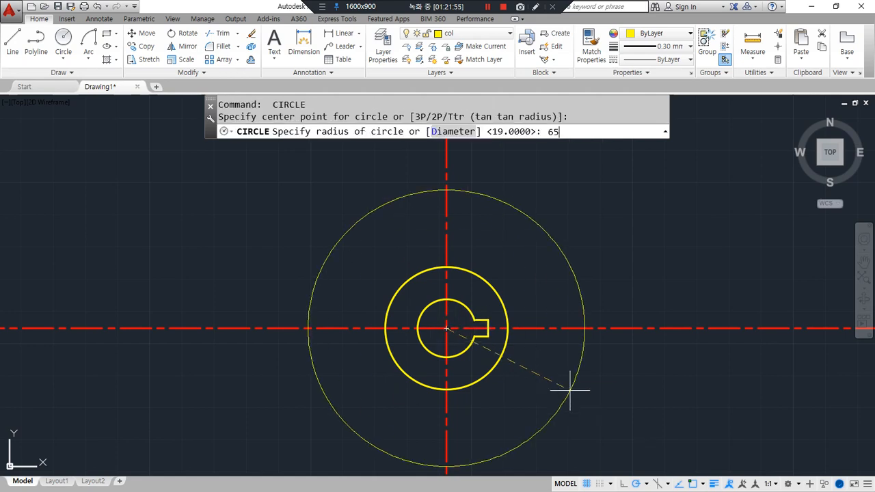
{"action": "type", "text": "65"}
{"action": "key", "text": "Return"}
Offset the radius 65 circle outward by 11 to form the rim.
{"action": "type", "text": "o"}
{"action": "key", "text": "Return"}
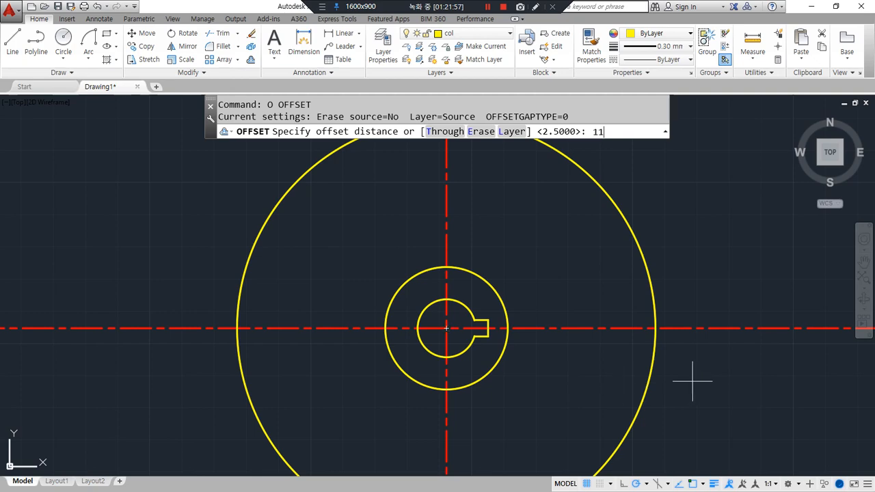
{"action": "type", "text": "11"}
{"action": "key", "text": "Return"}
{"action": "left_click", "coordinate": [651, 377]}
{"action": "left_click", "coordinate": [729, 387]}
{"action": "key", "text": "Return"}
Offset the outer rim circle outward by 3 as a boundary for the centrelines.
{"action": "type", "text": "o"}
{"action": "key", "text": "Return"}
{"action": "type", "text": "3"}
{"action": "key", "text": "Return"}
{"action": "left_click", "coordinate": [681, 385]}
{"action": "left_click", "coordinate": [729, 393]}
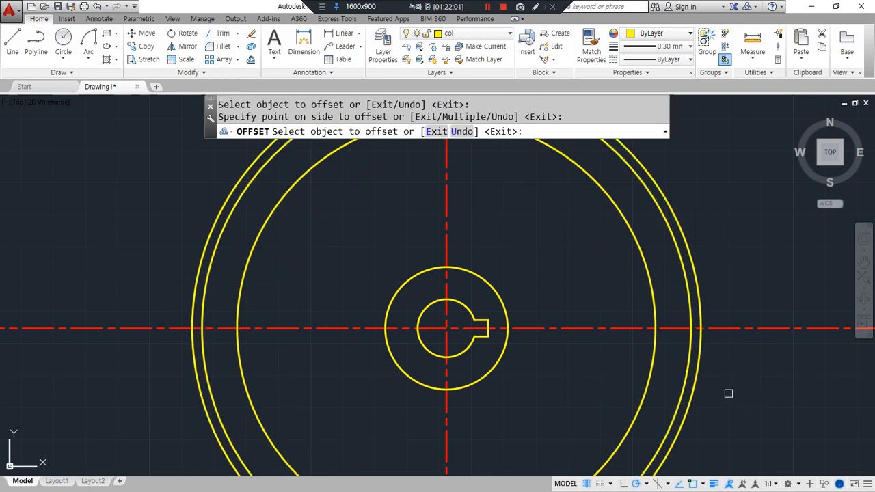
{"action": "scroll", "coordinate": [729, 393], "scroll_direction": "down", "scroll_amount": 2}
{"action": "middle_click_drag", "start_coordinate": [725, 389], "coordinate": [582, 333]}
{"action": "key", "text": "Return"}
Trim the horizontal and vertical centrelines outside the outermost boundary circle.
{"action": "type", "text": "tr"}
{"action": "key", "text": "Return"}
{"action": "key", "text": "Return"}
{"action": "middle_click_drag", "start_coordinate": [431, 163], "coordinate": [411, 202]}
{"action": "middle_click_drag", "start_coordinate": [402, 306], "coordinate": [393, 159]}
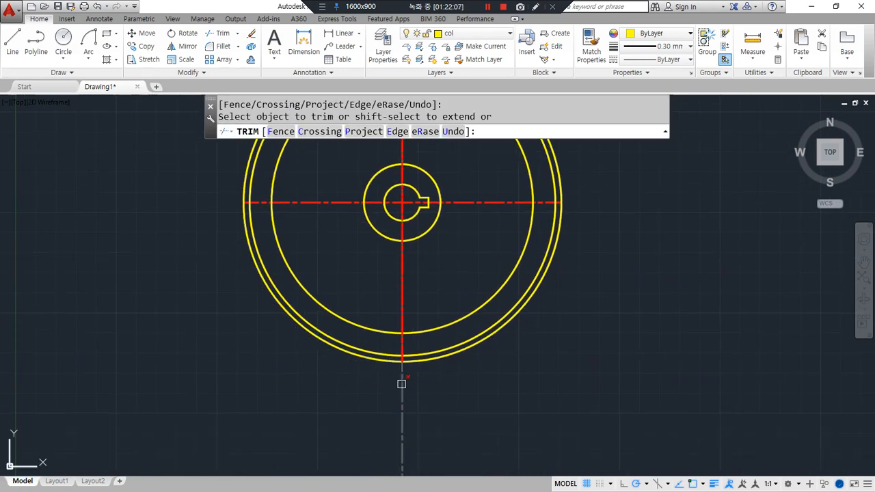
{"action": "key", "text": "Escape"}
Erase the outermost boundary circle.
{"action": "left_click", "coordinate": [441, 351]}
{"action": "type", "text": "e"}
{"action": "key", "text": "Return"}
Offset the radius 19 hub circle outward by 10.
{"action": "scroll", "coordinate": [353, 371], "scroll_direction": "down", "scroll_amount": 1}
{"action": "scroll", "coordinate": [375, 273], "scroll_direction": "up", "scroll_amount": 4}
{"action": "middle_click_drag", "start_coordinate": [419, 292], "coordinate": [340, 283]}
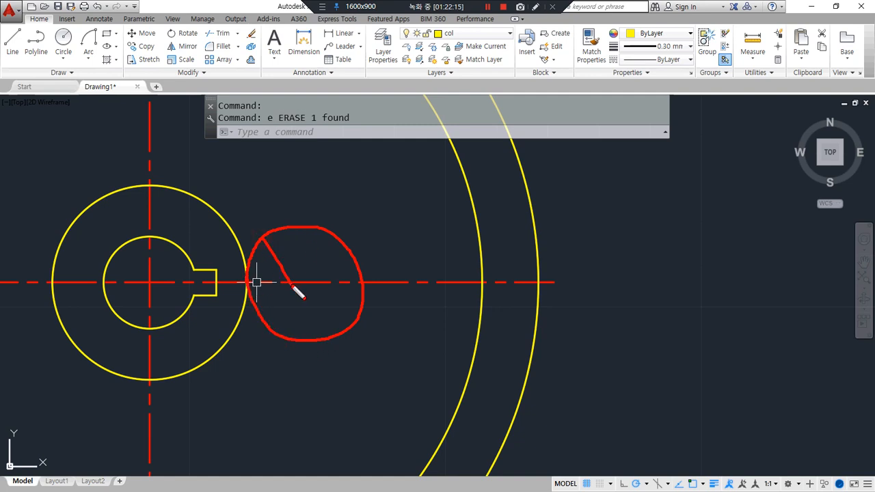
{"action": "key", "text": "Escape"}
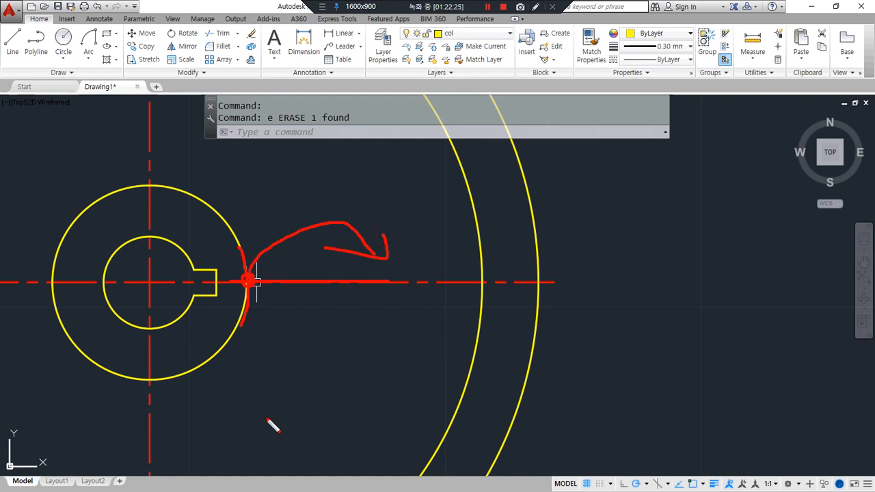
{"action": "key", "text": "Escape"}
{"action": "type", "text": "o"}
{"action": "key", "text": "Return"}
{"action": "type", "text": "10"}
{"action": "key", "text": "Return"}
{"action": "left_click", "coordinate": [236, 313]}
{"action": "left_click", "coordinate": [294, 351]}
{"action": "key", "text": "Return"}
Match the properties of the horizontal centreline onto the new offset circle around the hub.
{"action": "type", "text": "ma"}
{"action": "key", "text": "Return"}
{"action": "left_click", "coordinate": [308, 283]}
{"action": "left_click", "coordinate": [299, 304]}
{"action": "key", "text": "Return"}
Draw a circle of radius 10 centred where the red offset circle crosses the horizontal centreline to the right of the hub.
{"action": "type", "text": "c"}
{"action": "key", "text": "Return"}
{"action": "left_click", "coordinate": [299, 282]}
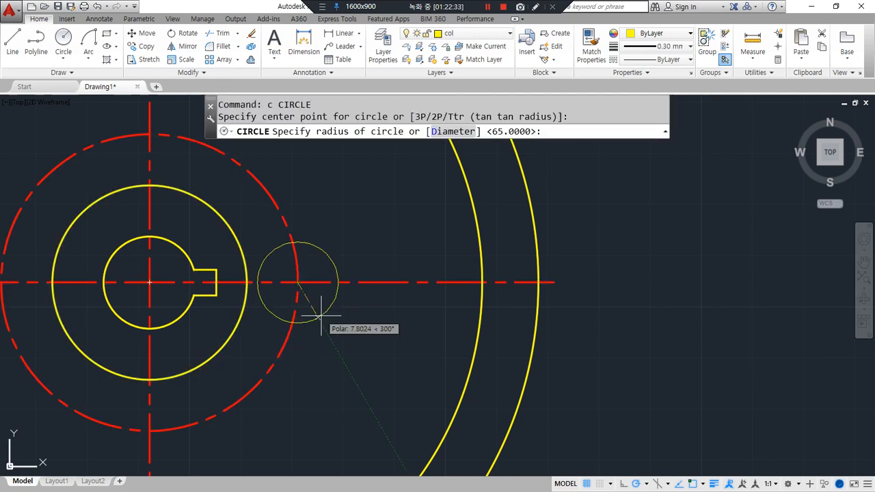
{"action": "type", "text": "10"}
{"action": "key", "text": "Return"}
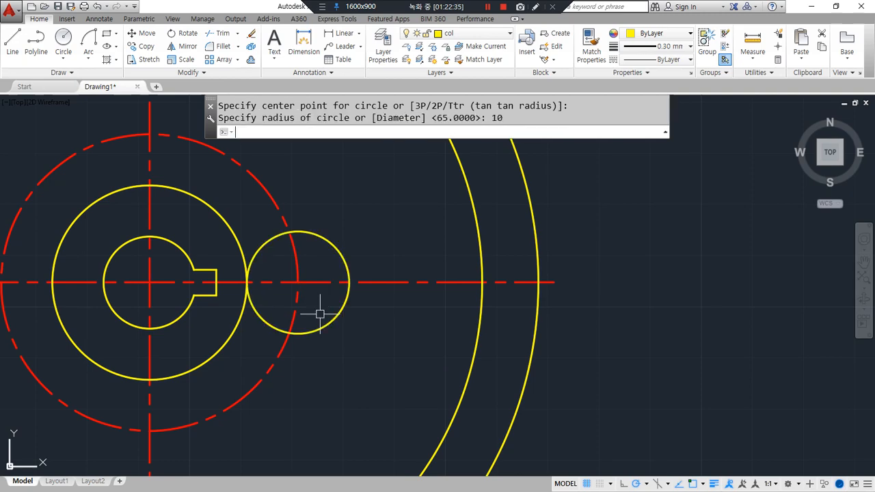
Draw radius 10 circles centred where the red offset circle crosses the centrelines below, left of and above the hub.
{"action": "key", "text": "Return"}
{"action": "left_click", "coordinate": [149, 431]}
{"action": "key", "text": "Return"}
{"action": "middle_click_drag", "start_coordinate": [123, 380], "coordinate": [250, 347]}
{"action": "key", "text": "Return"}
{"action": "left_click", "coordinate": [132, 250]}
{"action": "key", "text": "Return"}
{"action": "middle_click_drag", "start_coordinate": [188, 170], "coordinate": [131, 242]}
{"action": "key", "text": "Return"}
{"action": "left_click", "coordinate": [218, 175]}
{"action": "key", "text": "Return"}
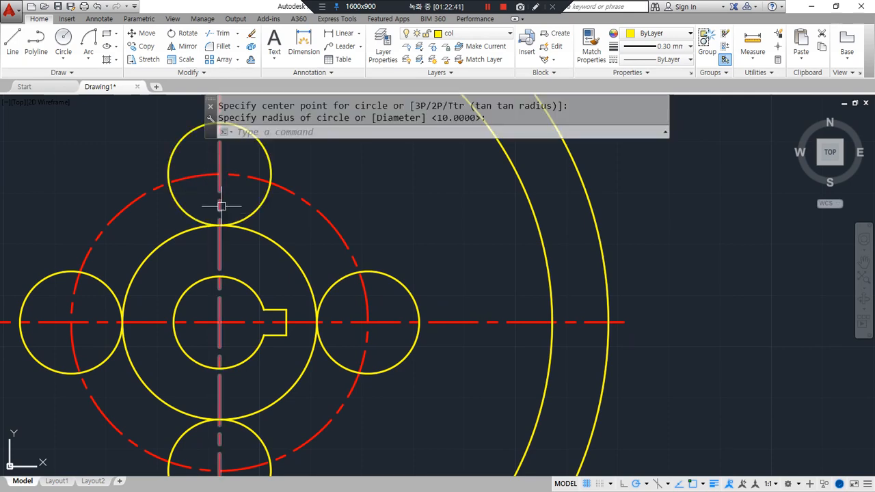
Erase the red dashed offset circle around the hub.
{"action": "scroll", "coordinate": [221, 203], "scroll_direction": "down", "scroll_amount": 2}
{"action": "scroll", "coordinate": [245, 231], "scroll_direction": "up", "scroll_amount": 1}
{"action": "left_click", "coordinate": [255, 308]}
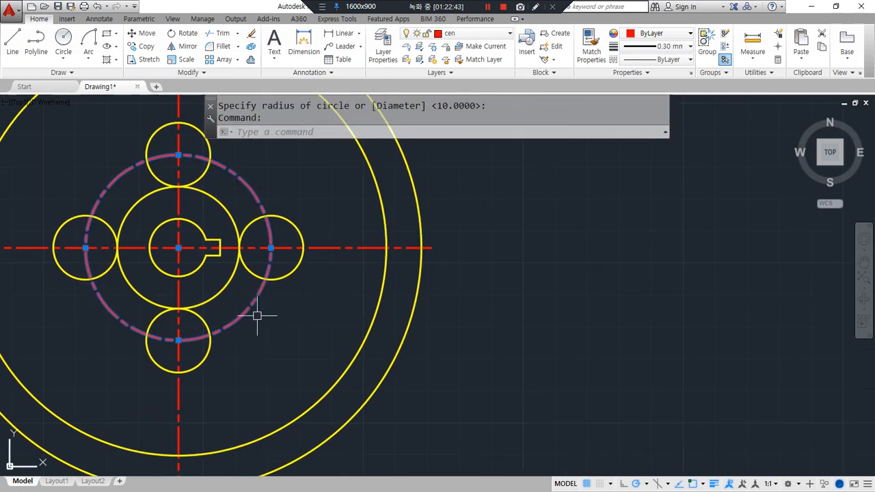
{"action": "type", "text": "E"}
{"action": "key", "text": "Return"}
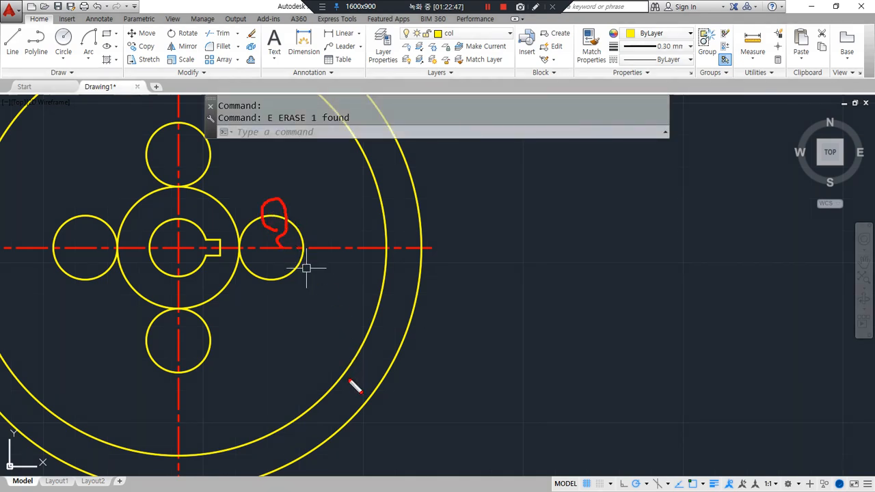
{"action": "key", "text": "Escape"}
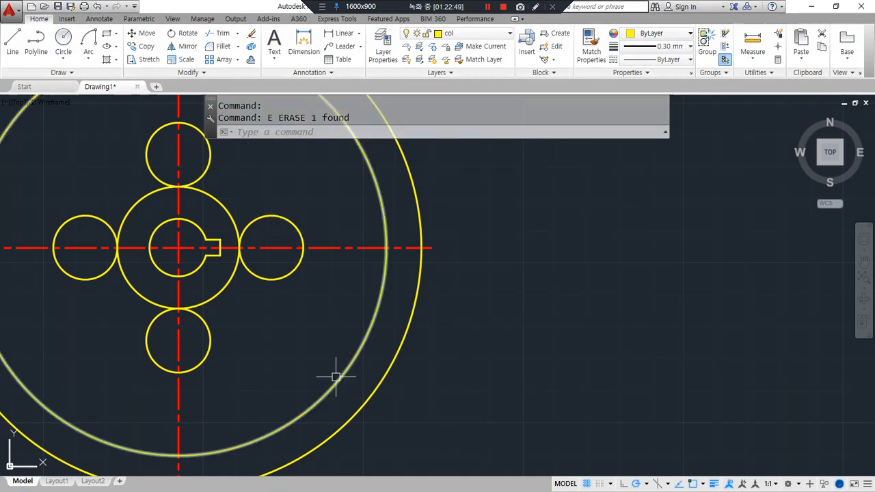
Draw a radius 30 circle tangent to the right-hand small circle and the inner rim circle at its lower right.
{"action": "type", "text": "c"}
{"action": "key", "text": "Return"}
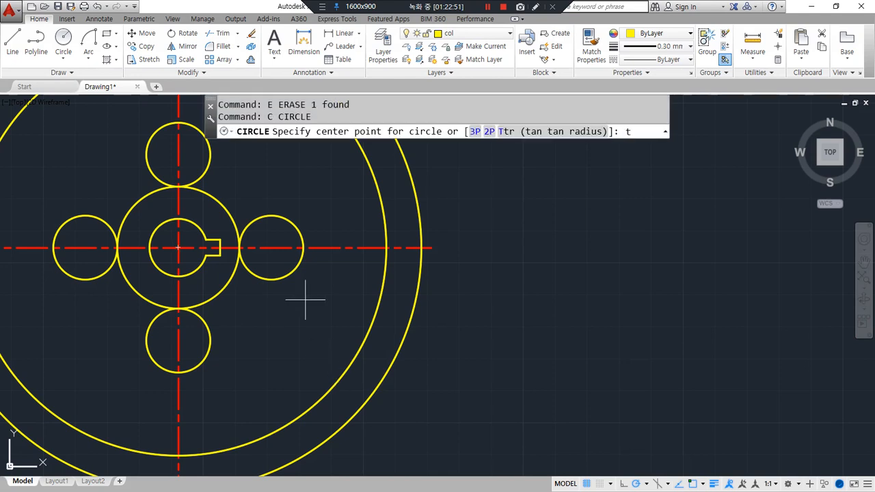
{"action": "type", "text": "t"}
{"action": "key", "text": "Return"}
{"action": "left_click", "coordinate": [282, 226]}
{"action": "left_click", "coordinate": [360, 346]}
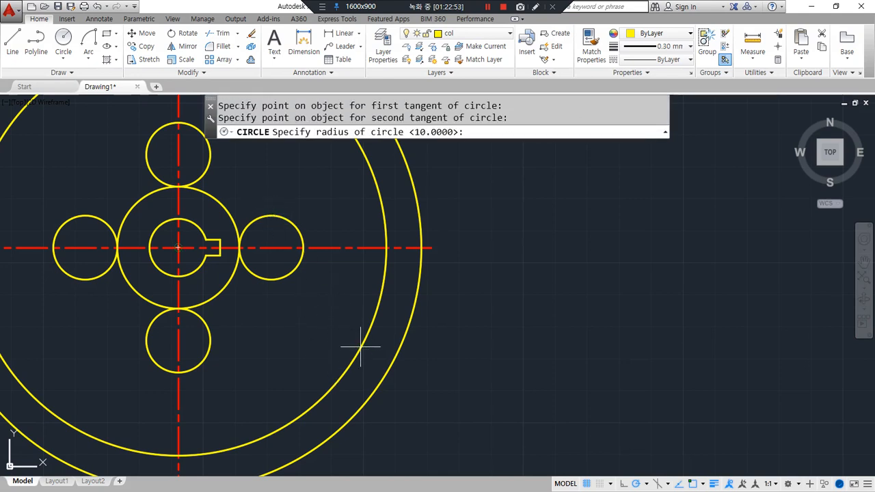
{"action": "type", "text": "30"}
{"action": "key", "text": "Return"}
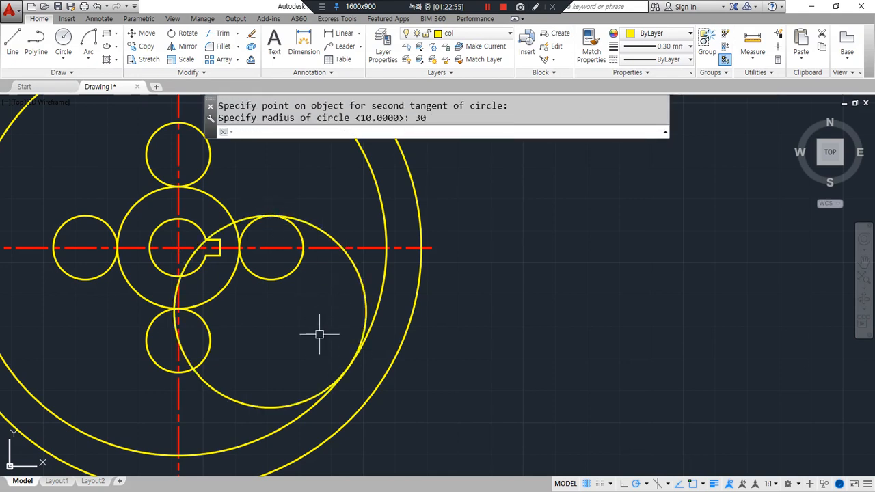
Trim the lower half of the right-hand small circle and the lower part of the radius 30 circle.
{"action": "type", "text": "tr"}
{"action": "key", "text": "Return"}
{"action": "key", "text": "Return"}
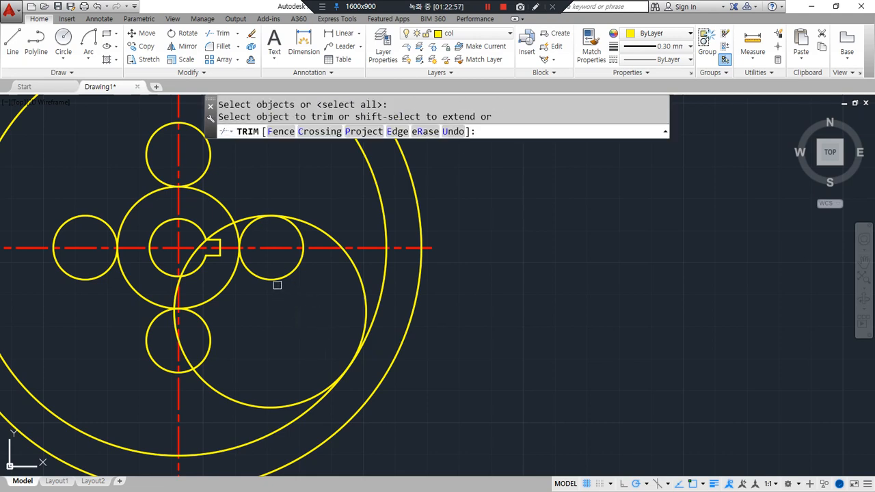
{"action": "left_click", "coordinate": [277, 281]}
{"action": "left_click", "coordinate": [263, 403]}
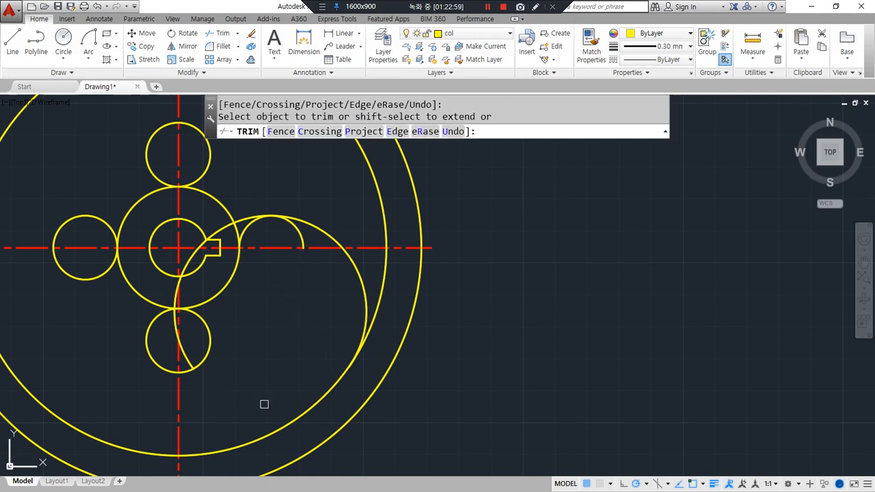
{"action": "key", "text": "Return"}
Join the right-hand radius 10 and radius 30 arcs into one spoke curve with a zero-radius Fillet.
{"action": "type", "text": "f"}
{"action": "key", "text": "Return"}
{"action": "left_click", "coordinate": [269, 225]}
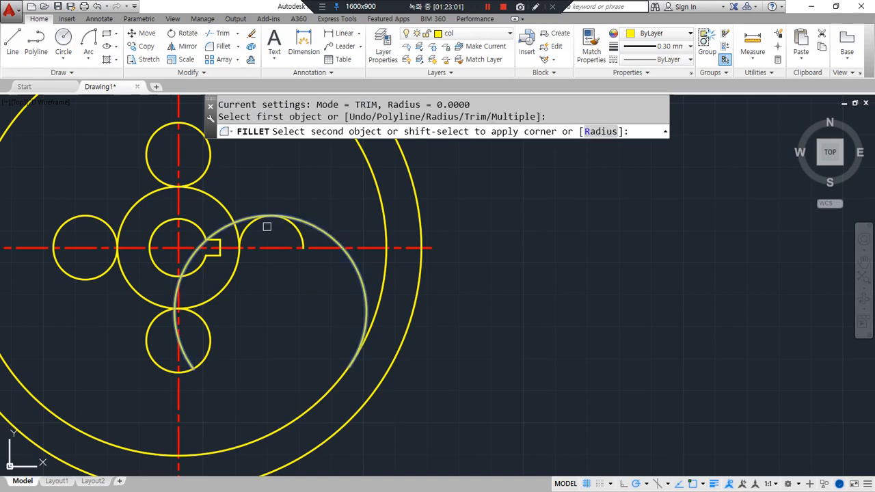
{"action": "left_click", "coordinate": [247, 224]}
Draw a radius 30 circle tangent to the small circle below the hub and the inner rim circle at its lower left.
{"action": "middle_click_drag", "start_coordinate": [293, 385], "coordinate": [432, 313]}
{"action": "type", "text": "c"}
{"action": "key", "text": "Return"}
{"action": "type", "text": "t"}
{"action": "key", "text": "Return"}
{"action": "left_click", "coordinate": [344, 324]}
{"action": "left_click", "coordinate": [210, 376]}
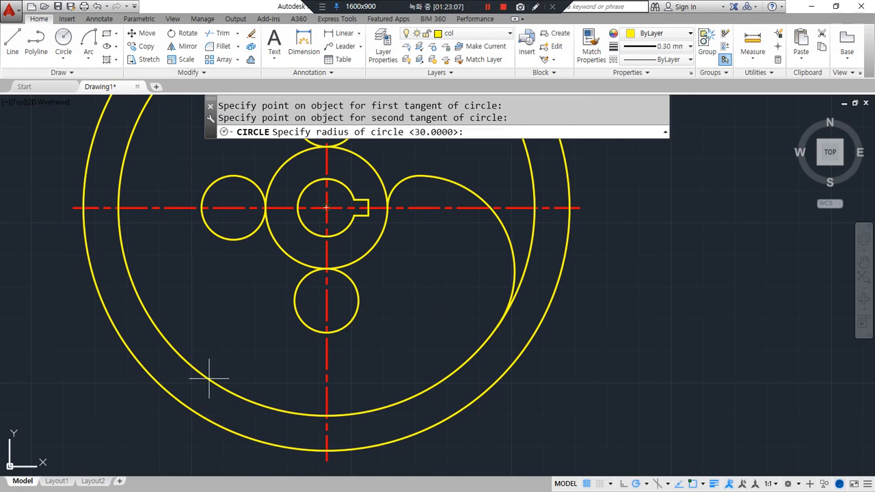
{"action": "key", "text": "Return"}
Trim the left half of the small circle below the hub and the excess left part of its radius 30 circle.
{"action": "type", "text": "tr"}
{"action": "key", "text": "Return"}
{"action": "key", "text": "Return"}
{"action": "left_click", "coordinate": [297, 306]}
{"action": "left_click", "coordinate": [180, 273]}
{"action": "left_click", "coordinate": [170, 283]}
Join the radius 10 and radius 30 arcs below the hub with a zero-radius Fillet.
{"action": "type", "text": "f"}
{"action": "key", "text": "Return"}
{"action": "left_click", "coordinate": [345, 346]}
{"action": "left_click", "coordinate": [348, 283]}
Draw a radius 30 circle tangent to the left-hand small circle and the inner rim circle at its upper left.
{"action": "middle_click_drag", "start_coordinate": [250, 288], "coordinate": [310, 427]}
{"action": "type", "text": "c"}
{"action": "key", "text": "Return"}
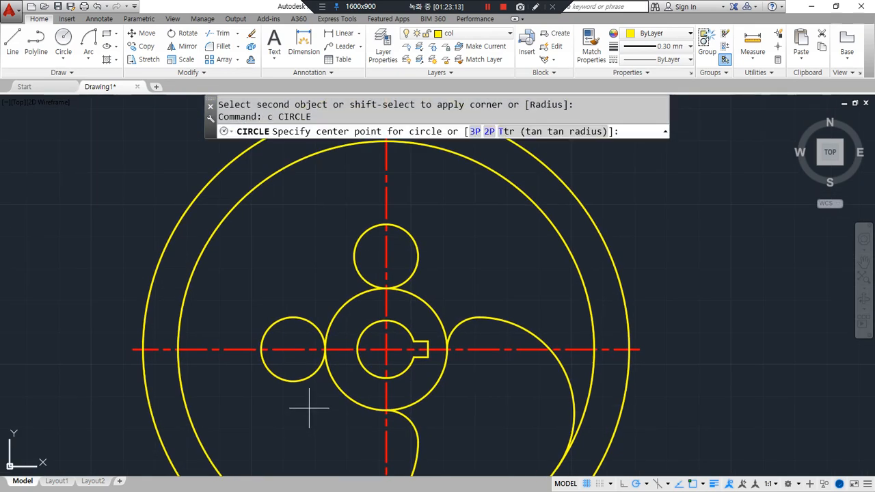
{"action": "type", "text": "t"}
{"action": "key", "text": "Return"}
{"action": "left_click", "coordinate": [286, 379]}
{"action": "left_click", "coordinate": [200, 251]}
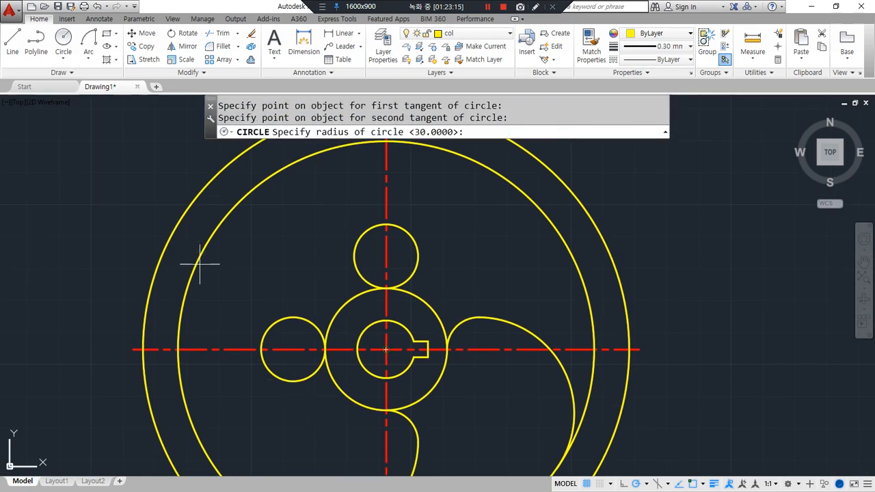
{"action": "key", "text": "Return"}
Trim the upper half of the left-hand small circle and the upper part of its radius 30 circle.
{"action": "type", "text": "tr"}
{"action": "key", "text": "Return"}
{"action": "key", "text": "Return"}
{"action": "left_click", "coordinate": [289, 192]}
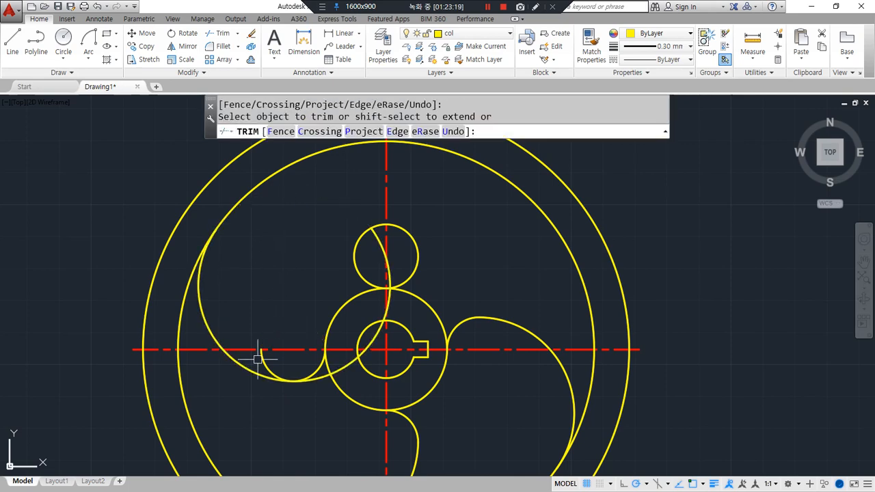
{"action": "key", "text": "Return"}
Join the radius 30 and radius 10 arcs left of the hub with a zero-radius Fillet.
{"action": "type", "text": "f"}
{"action": "key", "text": "Return"}
{"action": "left_click", "coordinate": [236, 365]}
{"action": "left_click", "coordinate": [315, 370]}
Draw a radius 30 circle tangent to the small circle above the hub and the inner rim circle at its upper right.
{"action": "middle_click_drag", "start_coordinate": [338, 276], "coordinate": [238, 309]}
{"action": "type", "text": "c"}
{"action": "key", "text": "Return"}
{"action": "type", "text": "t"}
{"action": "key", "text": "Return"}
{"action": "left_click", "coordinate": [255, 283]}
{"action": "left_click", "coordinate": [382, 202]}
{"action": "key", "text": "Return"}
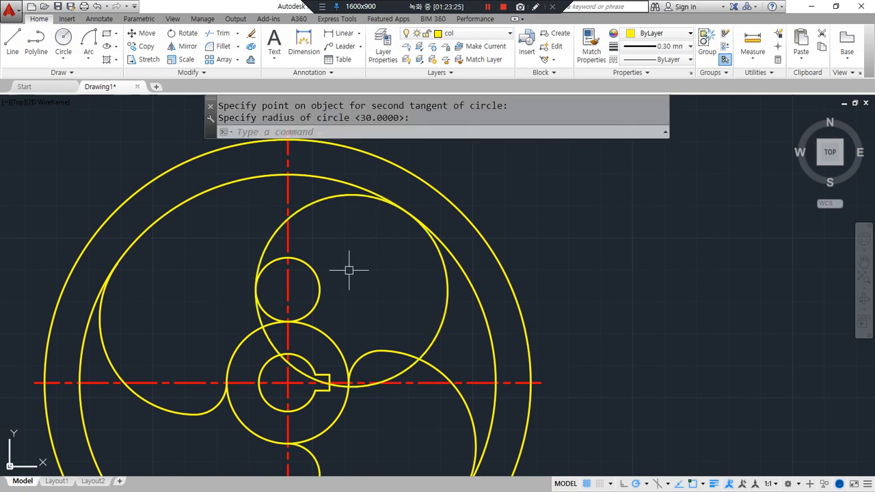
Trim the right half of the small circle above the hub and the right part of its radius 30 circle.
{"action": "type", "text": "tr"}
{"action": "key", "text": "Return"}
{"action": "key", "text": "Return"}
{"action": "left_click", "coordinate": [445, 306]}
{"action": "left_click", "coordinate": [317, 298]}
{"action": "key", "text": "Return"}
{"action": "type", "text": "tr"}
{"action": "key", "text": "Return"}
{"action": "key", "text": "Return"}
{"action": "left_click", "coordinate": [320, 294]}
{"action": "key", "text": "Return"}
Join the radius 10 and radius 30 arcs above the hub with a zero-radius Fillet.
{"action": "type", "text": "f"}
{"action": "key", "text": "Return"}
{"action": "left_click", "coordinate": [266, 313]}
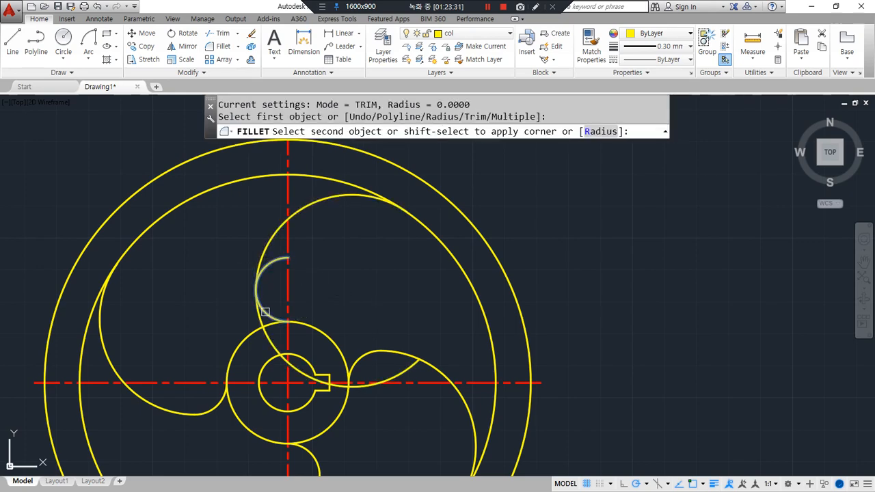
{"action": "left_click", "coordinate": [263, 251]}
{"action": "scroll", "coordinate": [200, 364], "scroll_direction": "down", "scroll_amount": 1}
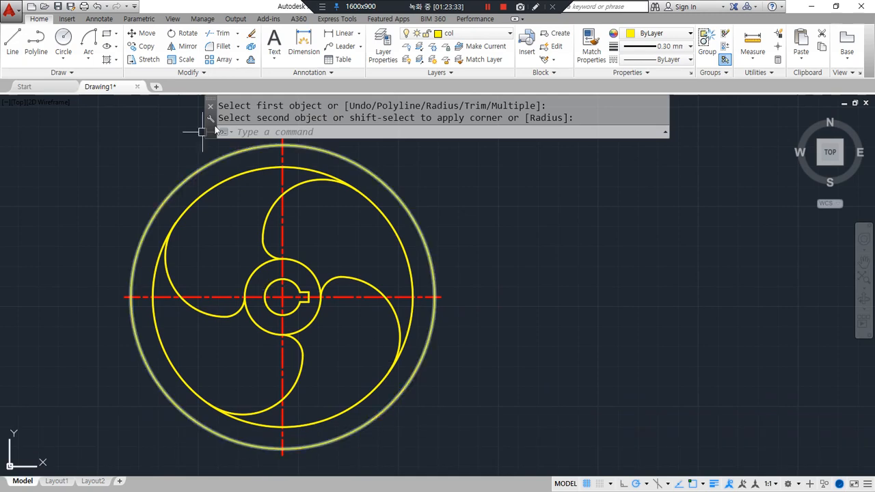
Offset the horizontal centreline downward by 30.
{"action": "middle_click_drag", "start_coordinate": [266, 335], "coordinate": [312, 330]}
{"action": "scroll", "coordinate": [284, 328], "scroll_direction": "up", "scroll_amount": 1}
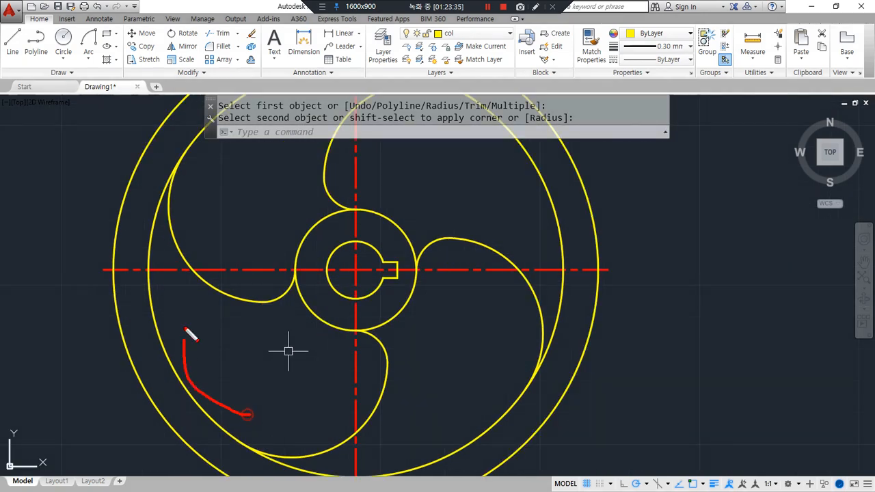
{"action": "type", "text": "o"}
{"action": "key", "text": "space"}
{"action": "type", "text": "30"}
{"action": "key", "text": "space"}
{"action": "left_click", "coordinate": [239, 270]}
{"action": "left_click", "coordinate": [247, 354]}
{"action": "key", "text": "space"}
Offset the vertical centreline to the left by 20.
{"action": "type", "text": "o"}
{"action": "key", "text": "space"}
{"action": "type", "text": "20"}
{"action": "key", "text": "space"}
{"action": "left_click", "coordinate": [355, 380]}
{"action": "left_click", "coordinate": [292, 384]}
{"action": "key", "text": "space"}
Draw a radius 40 circle centred at the intersection of the two offset centrelines at the wheel's lower left.
{"action": "type", "text": "c"}
{"action": "key", "text": "space"}
{"action": "left_click", "coordinate": [292, 366]}
{"action": "type", "text": "40"}
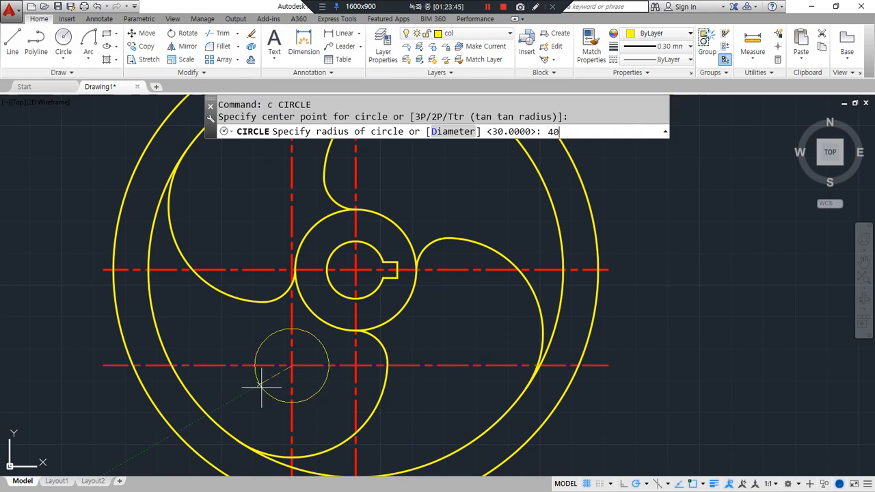
{"action": "key", "text": "space"}
Erase the two offset centrelines through the centre of the radius 40 circle.
{"action": "left_click", "coordinate": [313, 385]}
{"action": "left_click", "coordinate": [266, 354]}
{"action": "type", "text": "e"}
{"action": "key", "text": "space"}
Trim the upper part of the radius 40 circle between the horizontal centreline and the hub circle.
{"action": "scroll", "coordinate": [256, 335], "scroll_direction": "down", "scroll_amount": 2}
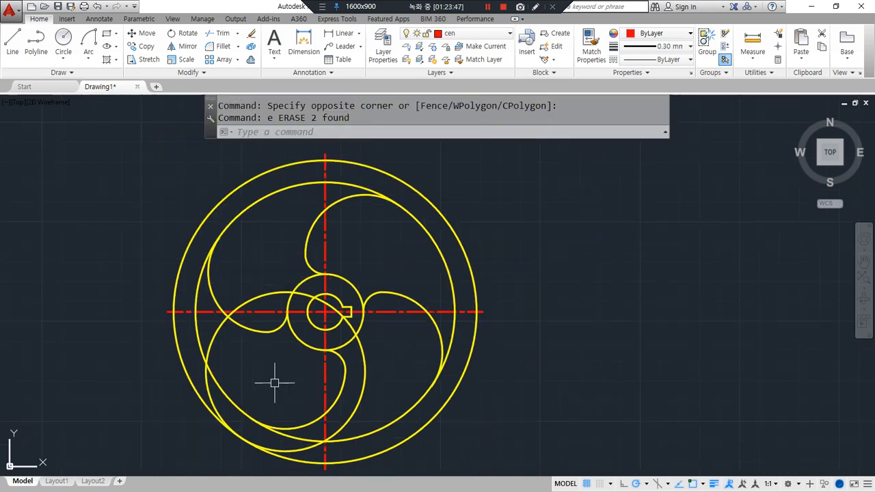
{"action": "scroll", "coordinate": [248, 341], "scroll_direction": "up", "scroll_amount": 2}
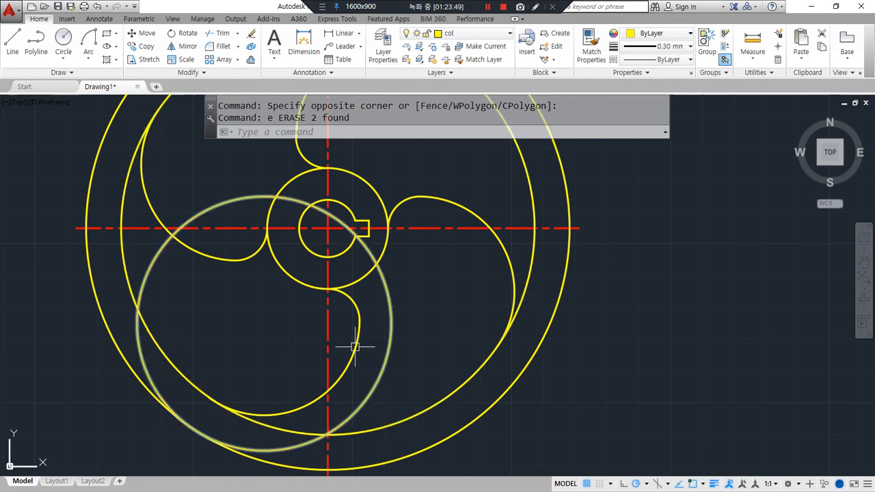
{"action": "type", "text": "tr"}
{"action": "key", "text": "space"}
{"action": "key", "text": "space"}
{"action": "left_click", "coordinate": [224, 204]}
{"action": "key", "text": "Escape"}
Fillet the hub circle and the radius 40 arc below and right of the hub with radius 19.
{"action": "type", "text": "f"}
{"action": "key", "text": "space"}
{"action": "key", "text": "space"}
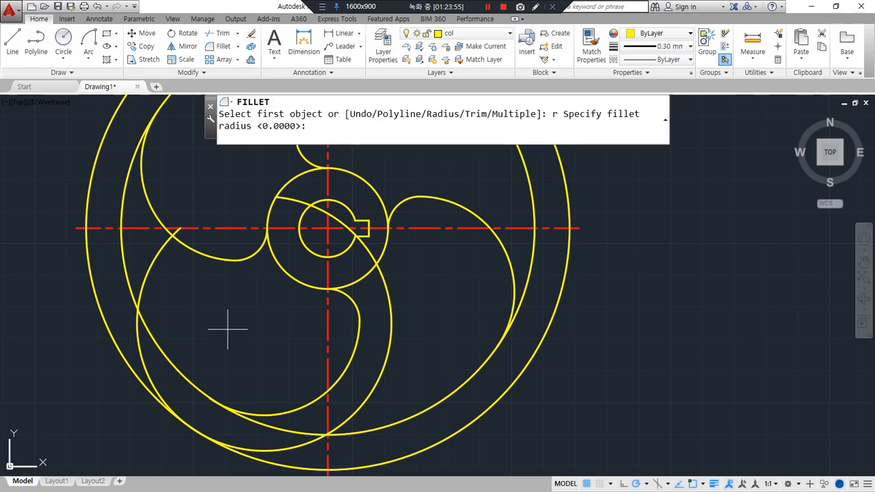
{"action": "key", "text": "space"}
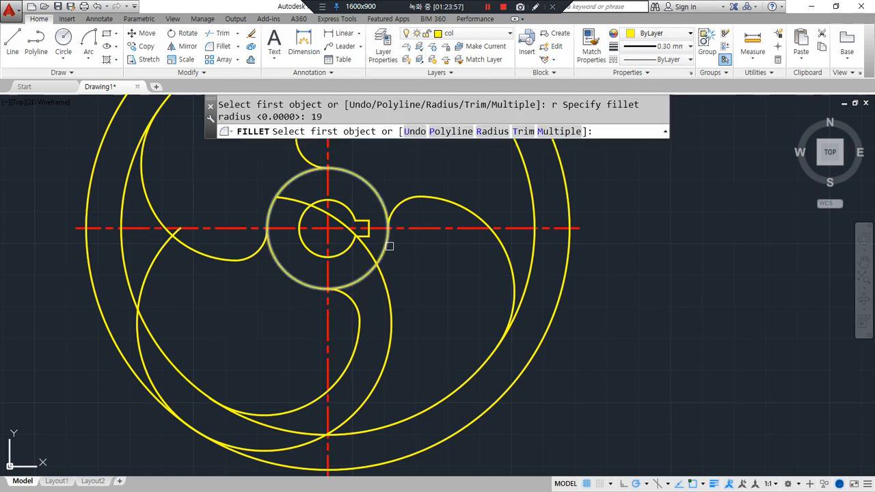
{"action": "left_click", "coordinate": [387, 246]}
{"action": "key", "text": "Escape"}
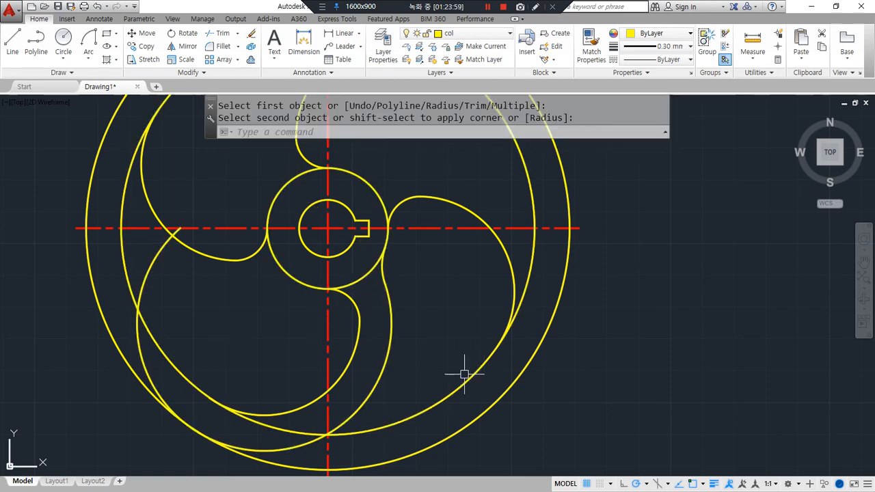
Fillet the lower end of the radius 40 spoke arc into the inner rim circle with radius 5.
{"action": "type", "text": "f"}
{"action": "key", "text": "space"}
{"action": "type", "text": "r"}
{"action": "key", "text": "space"}
{"action": "type", "text": "5"}
{"action": "key", "text": "space"}
{"action": "left_click", "coordinate": [371, 411]}
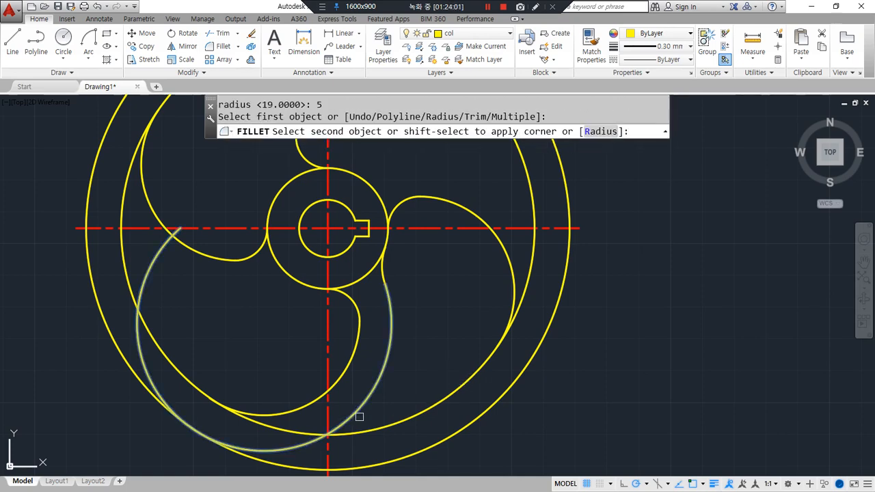
{"action": "left_click", "coordinate": [365, 409]}
Offset the vertical centreline to the left by 30.
{"action": "middle_click_drag", "start_coordinate": [250, 208], "coordinate": [231, 329]}
{"action": "type", "text": "o"}
{"action": "key", "text": "space"}
{"action": "type", "text": "3"}
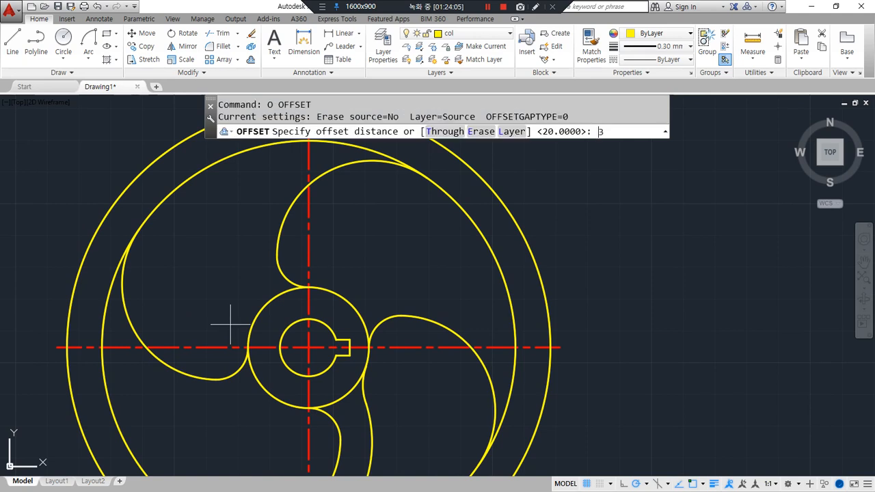
{"action": "type", "text": "0"}
{"action": "key", "text": "space"}
{"action": "left_click", "coordinate": [308, 243]}
{"action": "left_click", "coordinate": [247, 267]}
{"action": "key", "text": "space"}
Offset the horizontal centreline upward by 20.
{"action": "key", "text": "space"}
{"action": "type", "text": "20"}
{"action": "key", "text": "space"}
{"action": "left_click", "coordinate": [192, 348]}
{"action": "left_click", "coordinate": [188, 280]}
{"action": "key", "text": "space"}
Draw a radius 40 circle centred at the intersection of the two offset centrelines at the wheel's upper left.
{"action": "type", "text": "c"}
{"action": "key", "text": "space"}
{"action": "left_click", "coordinate": [213, 283]}
{"action": "type", "text": "40"}
{"action": "key", "text": "space"}
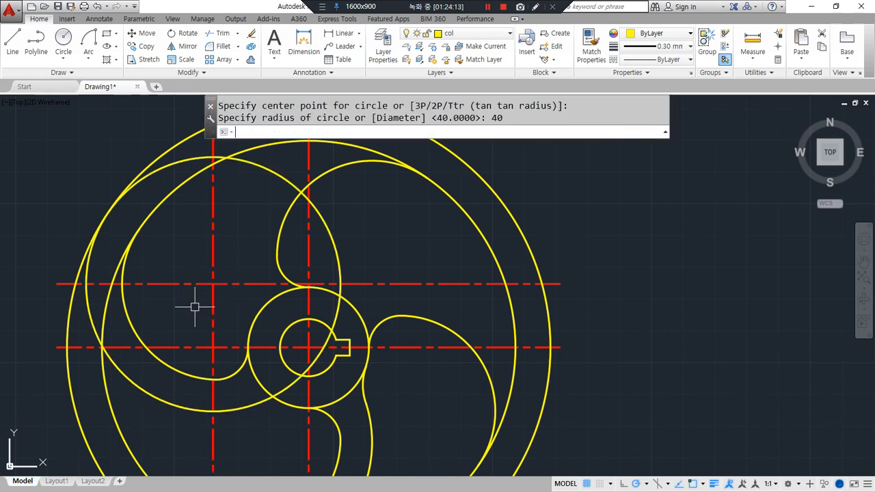
Erase the two offset centrelines and trim the radius 40 circle between the inner rim circle and the upper spoke arc.
{"action": "left_click", "coordinate": [230, 259]}
{"action": "left_click", "coordinate": [197, 308]}
{"action": "key", "text": "Delete"}
{"action": "type", "text": "tr"}
{"action": "key", "text": "space"}
{"action": "key", "text": "space"}
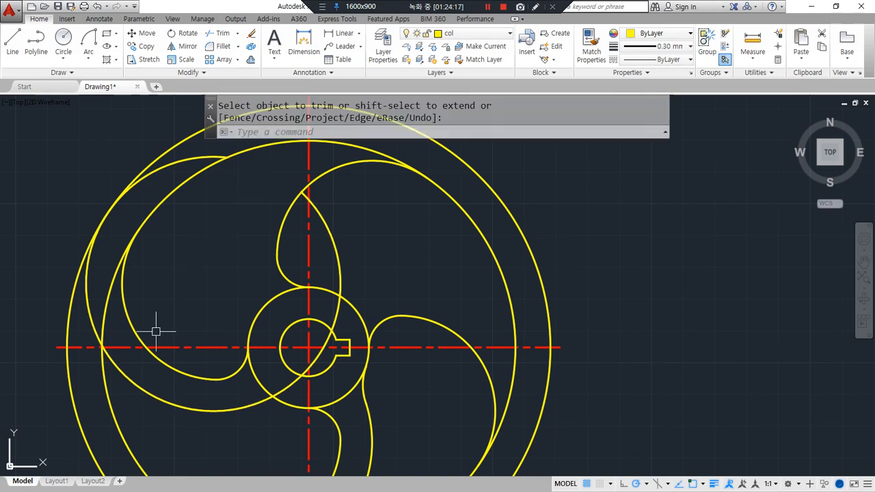
{"action": "key", "text": "Escape"}
Fillet the left end of the radius 40 spoke arc into the inner rim circle with radius 5.
{"action": "type", "text": "f"}
{"action": "key", "text": "space"}
{"action": "left_click", "coordinate": [118, 375]}
{"action": "left_click", "coordinate": [105, 395]}
Fillet the radius 40 spoke arc into the lower side of the hub circle with radius 19.
{"action": "type", "text": "f"}
{"action": "key", "text": "space"}
{"action": "type", "text": "r"}
{"action": "key", "text": "space"}
{"action": "type", "text": "1"}
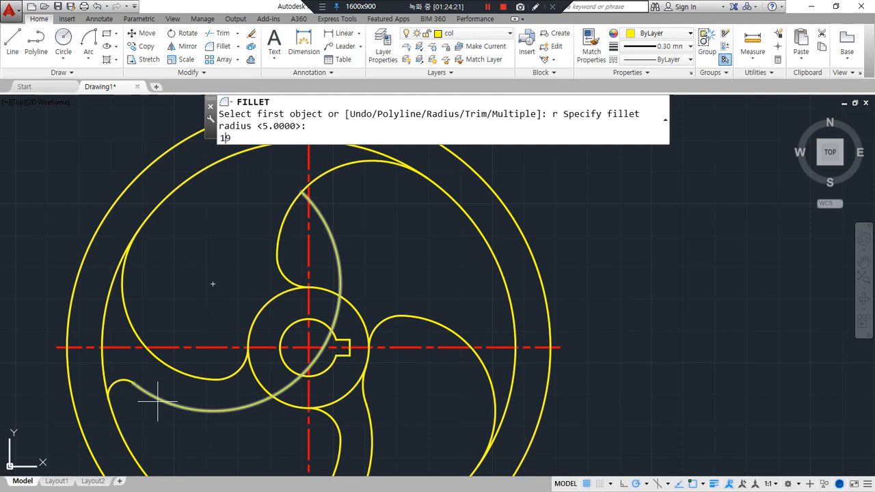
{"action": "type", "text": "0"}
{"action": "key", "text": "space"}
{"action": "left_click", "coordinate": [220, 409]}
{"action": "left_click", "coordinate": [274, 401]}
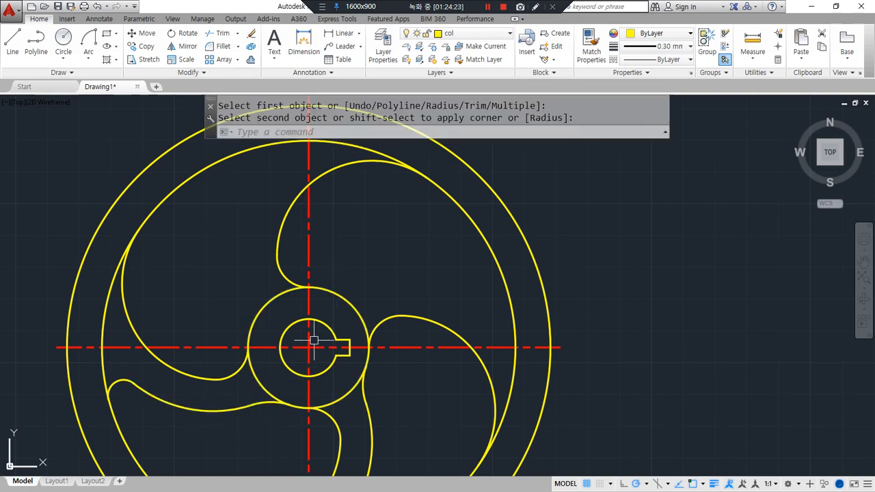
Offset the horizontal centreline upward by 30.
{"action": "middle_click_drag", "start_coordinate": [309, 349], "coordinate": [273, 345]}
{"action": "type", "text": "O"}
{"action": "key", "text": "space"}
{"action": "type", "text": "30"}
{"action": "key", "text": "space"}
{"action": "left_click", "coordinate": [386, 344]}
{"action": "left_click", "coordinate": [364, 274]}
{"action": "key", "text": "space"}
Offset the vertical centreline to the right by 20.
{"action": "type", "text": "o"}
{"action": "key", "text": "space"}
{"action": "type", "text": "20"}
{"action": "key", "text": "space"}
{"action": "left_click", "coordinate": [276, 236]}
{"action": "left_click", "coordinate": [324, 242]}
{"action": "key", "text": "space"}
Draw a radius 40 circle centred at the intersection of the two offset centrelines at the wheel's upper right.
{"action": "type", "text": "c"}
{"action": "key", "text": "space"}
{"action": "left_click", "coordinate": [336, 249]}
{"action": "type", "text": "4"}
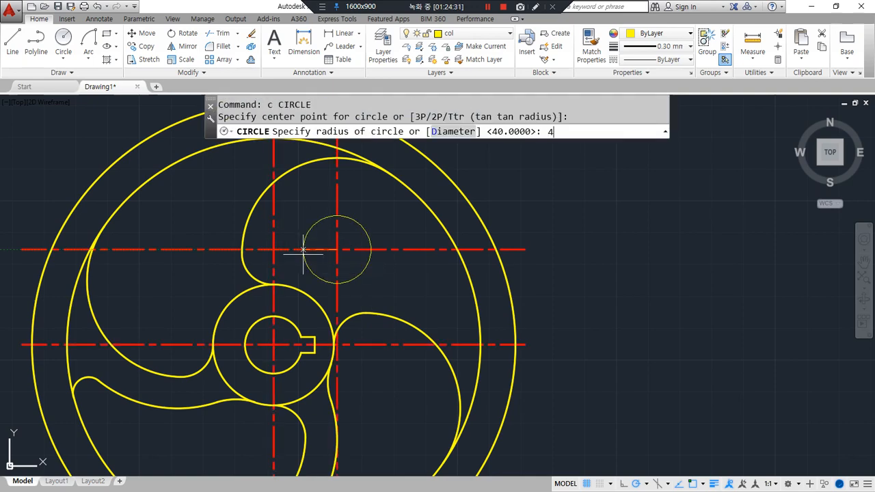
{"action": "type", "text": "0"}
{"action": "key", "text": "space"}
Erase the two offset centrelines and trim the new circle between the inner rim circle and the right spoke arc.
{"action": "left_click", "coordinate": [354, 259]}
{"action": "left_click", "coordinate": [307, 225]}
{"action": "type", "text": "e"}
{"action": "key", "text": "space"}
{"action": "type", "text": "tr"}
{"action": "key", "text": "space"}
{"action": "key", "text": "space"}
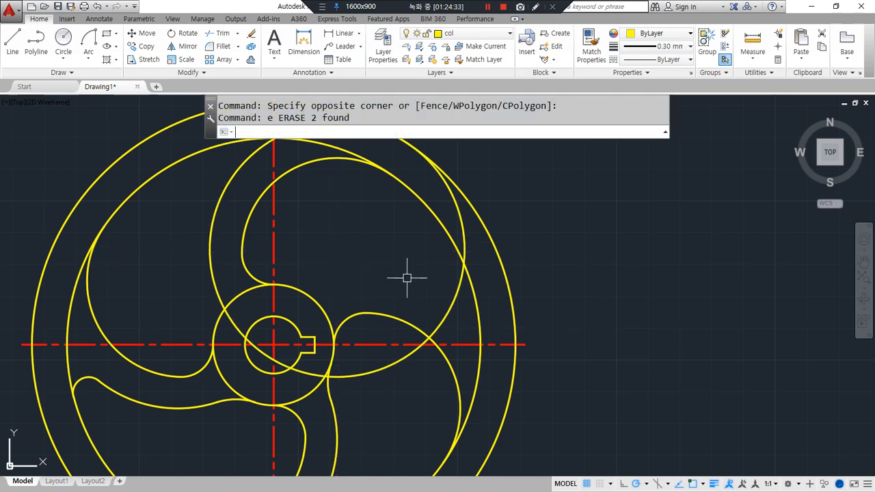
{"action": "left_click", "coordinate": [449, 307]}
{"action": "key", "text": "space"}
Fillet the upper radius 40 spoke arc into the left side of the hub circle with radius 19.
{"action": "type", "text": "f"}
{"action": "key", "text": "space"}
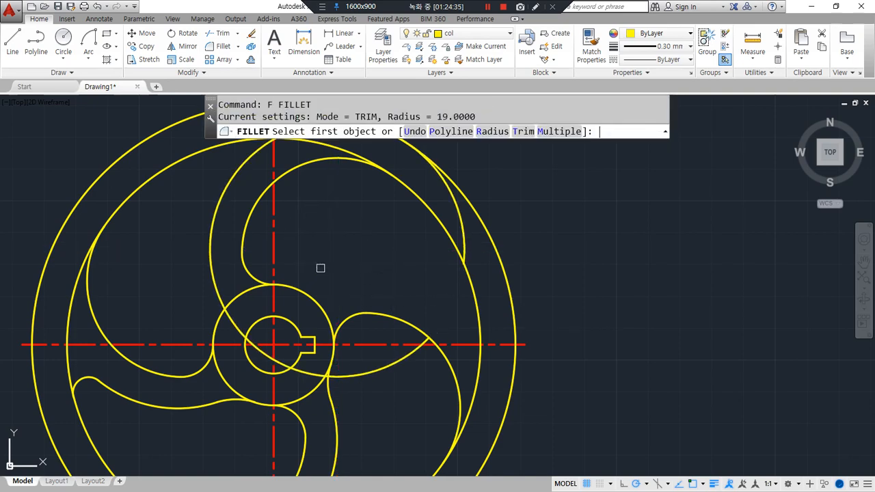
{"action": "left_click", "coordinate": [217, 319]}
{"action": "left_click", "coordinate": [213, 287]}
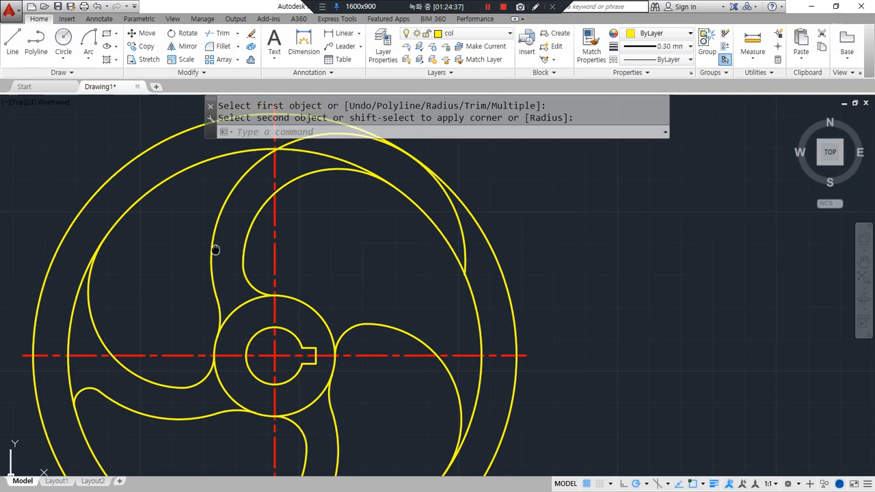
Fillet the outer end of the upper spoke's left arc to the inner rim circle with radius 5.
{"action": "middle_click_drag", "start_coordinate": [219, 222], "coordinate": [210, 301]}
{"action": "key", "text": "space"}
{"action": "type", "text": "r"}
{"action": "key", "text": "space"}
{"action": "type", "text": "5"}
{"action": "key", "text": "space"}
{"action": "left_click", "coordinate": [216, 262]}
{"action": "left_click", "coordinate": [213, 217]}
{"action": "scroll", "coordinate": [329, 373], "scroll_direction": "down", "scroll_amount": 4}
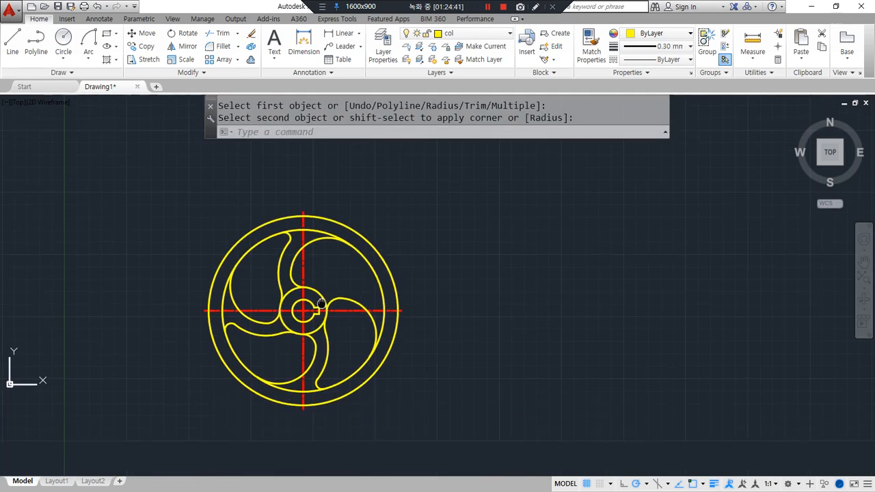
{"action": "scroll", "coordinate": [322, 316], "scroll_direction": "up", "scroll_amount": 2}
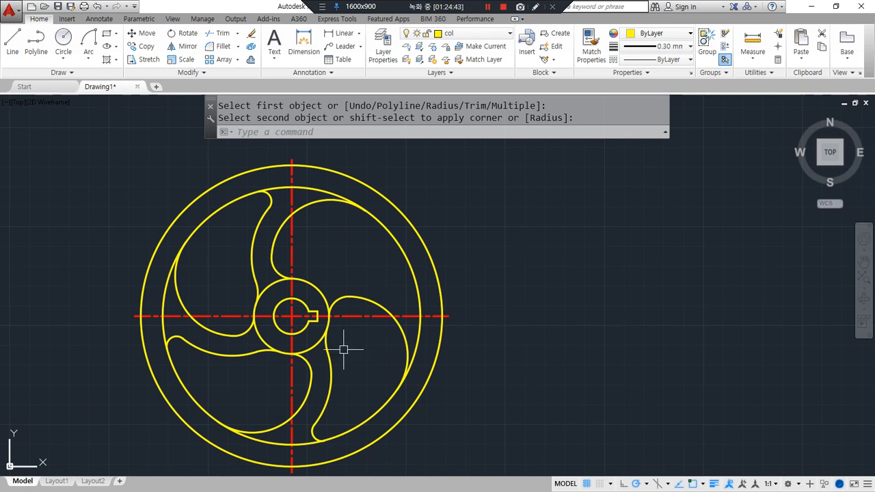
Offset the wheel's vertical centre line by 30 to the right.
{"action": "type", "text": "o"}
{"action": "key", "text": "space"}
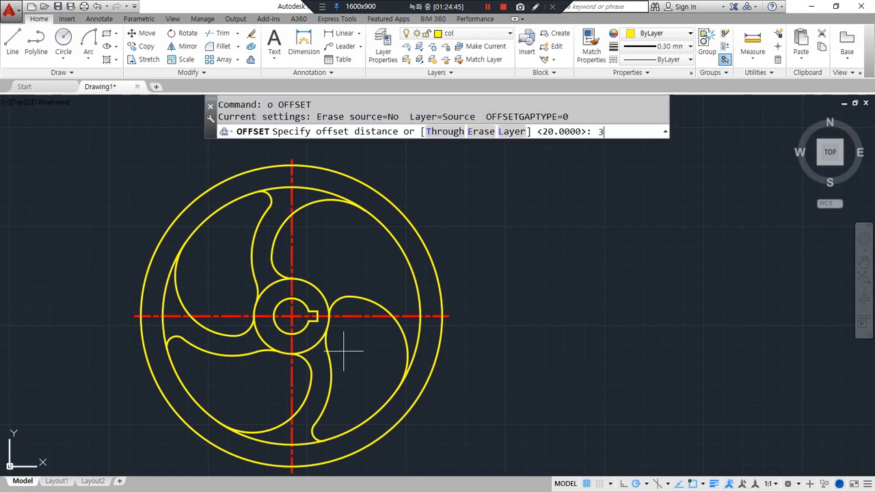
{"action": "type", "text": "30"}
{"action": "key", "text": "space"}
{"action": "left_click", "coordinate": [292, 372]}
{"action": "left_click", "coordinate": [365, 372]}
{"action": "key", "text": "space"}
Offset the wheel's horizontal centre line by 20 downwards.
{"action": "type", "text": "o"}
{"action": "key", "text": "space"}
{"action": "type", "text": "20"}
{"action": "key", "text": "space"}
{"action": "left_click", "coordinate": [365, 316]}
{"action": "left_click", "coordinate": [348, 361]}
{"action": "key", "text": "space"}
Draw a radius 40 circle centred where the two offset centre lines cross, and erase both offset lines.
{"action": "type", "text": "c"}
{"action": "key", "text": "space"}
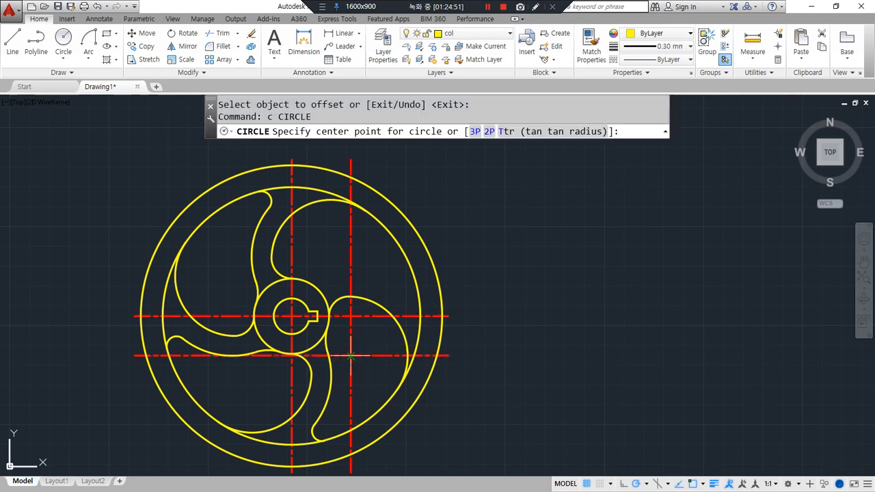
{"action": "left_click", "coordinate": [351, 356]}
{"action": "type", "text": "40"}
{"action": "key", "text": "space"}
{"action": "left_click", "coordinate": [376, 372]}
{"action": "left_click", "coordinate": [345, 346]}
{"action": "type", "text": "e"}
{"action": "key", "text": "space"}
Trim away the lower-left part of the radius 40 circle between the hub circle and the vertical centre line.
{"action": "type", "text": "tr"}
{"action": "key", "text": "space"}
{"action": "key", "text": "space"}
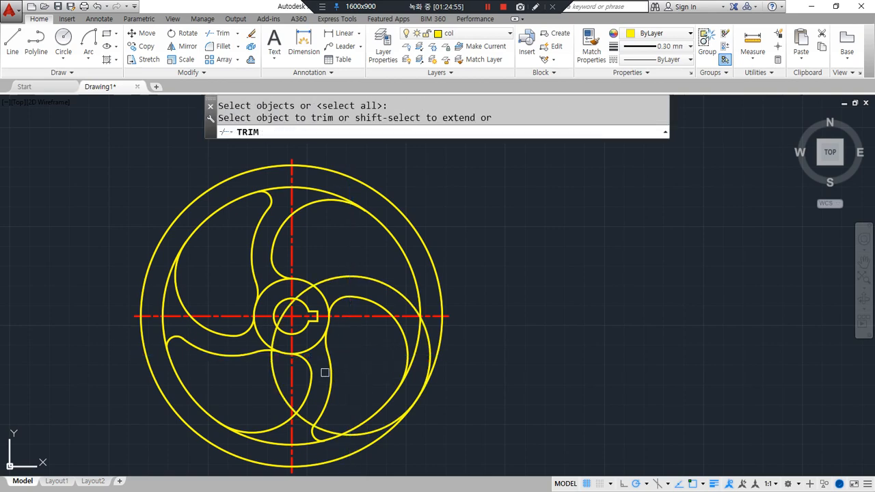
{"action": "left_click", "coordinate": [276, 384]}
{"action": "key", "text": "space"}
Fillet the outer end of the right spoke's new arc to the inner rim circle with radius 5.
{"action": "type", "text": "f"}
{"action": "key", "text": "space"}
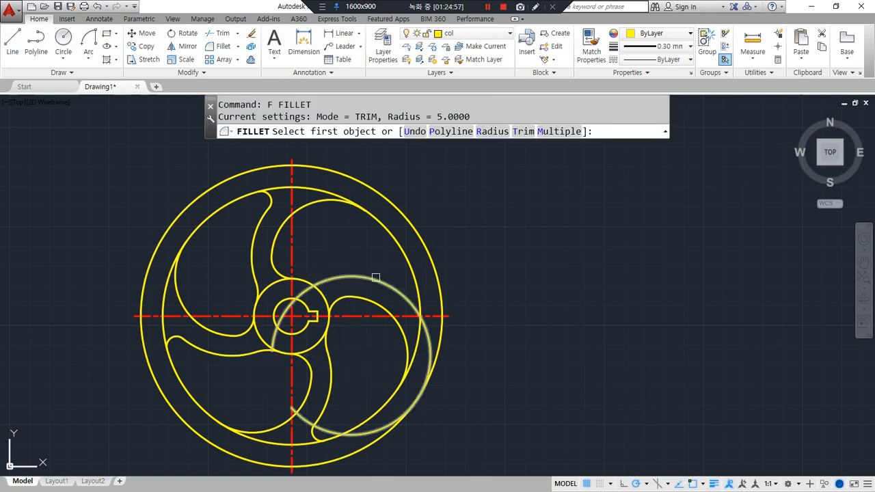
{"action": "left_click", "coordinate": [402, 297]}
{"action": "key", "text": "Escape"}
Fillet the right spoke's upper arc to the hub circle with radius 10.
{"action": "type", "text": "f"}
{"action": "key", "text": "space"}
{"action": "type", "text": "r"}
{"action": "key", "text": "space"}
{"action": "type", "text": "1"}
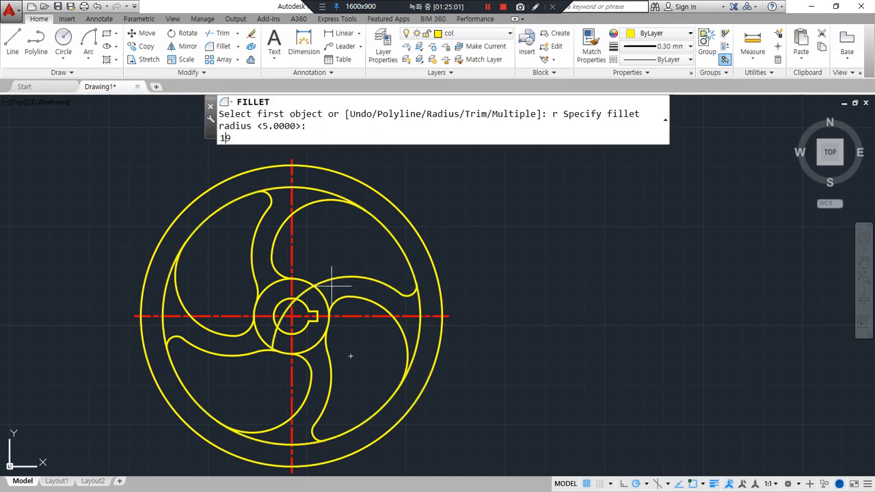
{"action": "type", "text": "0"}
{"action": "key", "text": "space"}
{"action": "left_click", "coordinate": [336, 280]}
{"action": "left_click", "coordinate": [308, 281]}
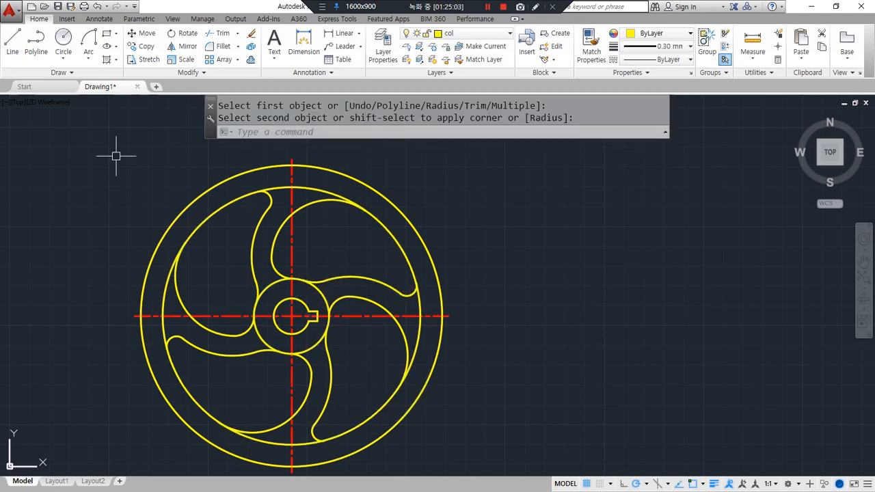
Switch to the browser to examine the dimensioned drawing of the plate below the wheel, and return to AutoCAD.
{"action": "middle_click_drag", "start_coordinate": [476, 383], "coordinate": [429, 377]}
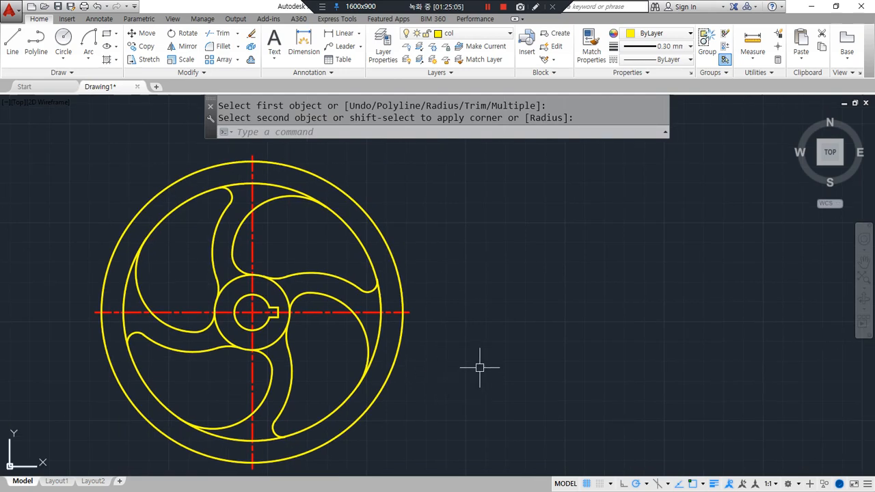
{"action": "key", "text": "alt+Tab"}
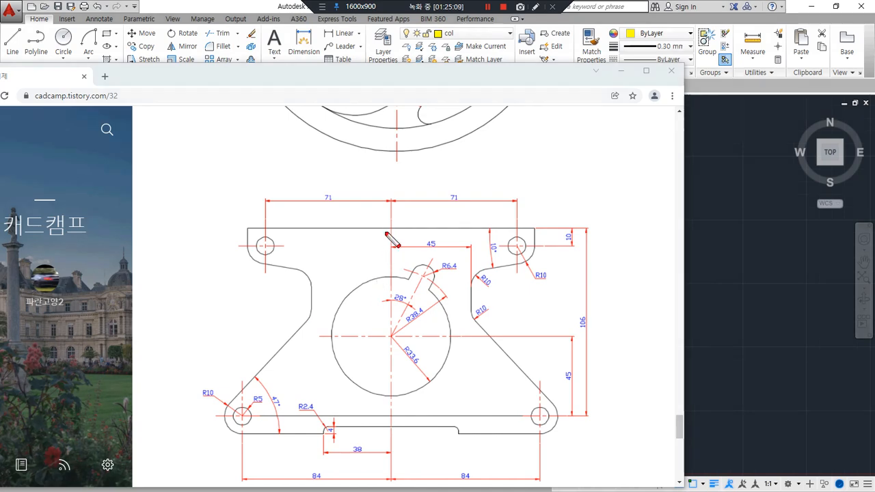
{"action": "mouse_move", "coordinate": [320, 200]}
{"action": "left_mouse_down"}
{"action": "mouse_move", "coordinate": [537, 485]}
{"action": "mouse_move", "coordinate": [407, 171]}
{"action": "left_mouse_up"}
{"action": "left_click_drag", "start_coordinate": [387, 74], "coordinate": [188, 76]}
{"action": "key", "text": "alt+Tab"}
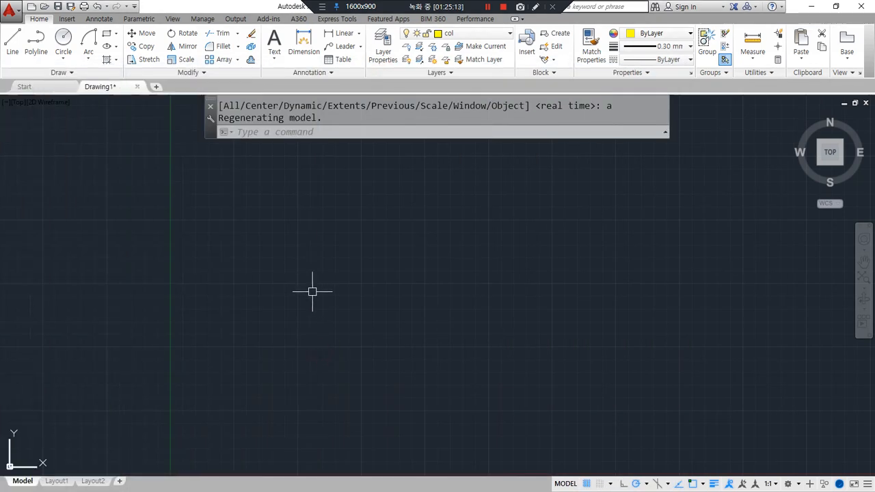
Draw a horizontal and a vertical construction line crossing at one point in an empty area.
{"action": "type", "text": "xl"}
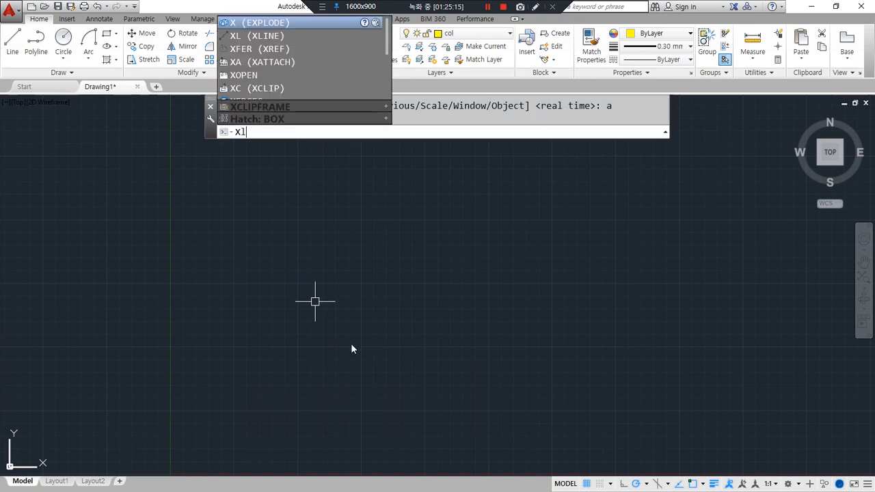
{"action": "key", "text": "Return"}
{"action": "left_click", "coordinate": [443, 301]}
{"action": "left_click", "coordinate": [514, 303]}
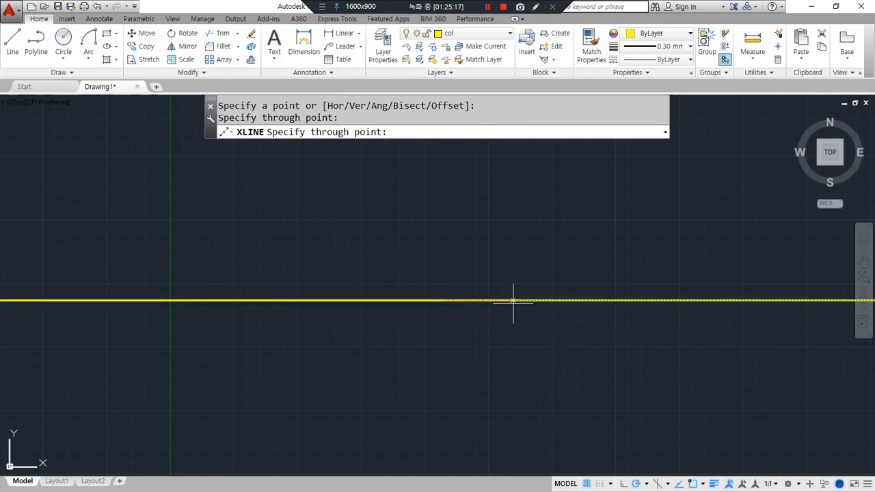
{"action": "left_click", "coordinate": [443, 259]}
{"action": "key", "text": "Return"}
Move both construction lines to the cen layer.
{"action": "left_click", "coordinate": [458, 278]}
{"action": "left_click", "coordinate": [426, 307]}
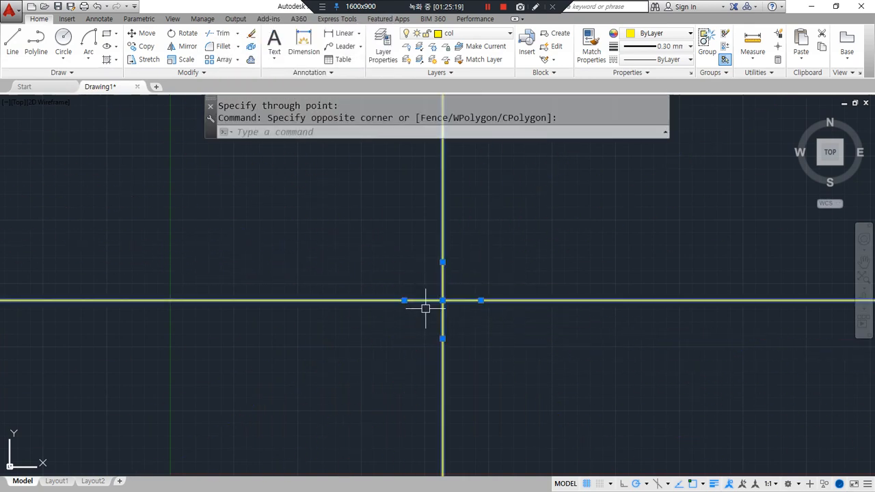
{"action": "left_click", "coordinate": [470, 35]}
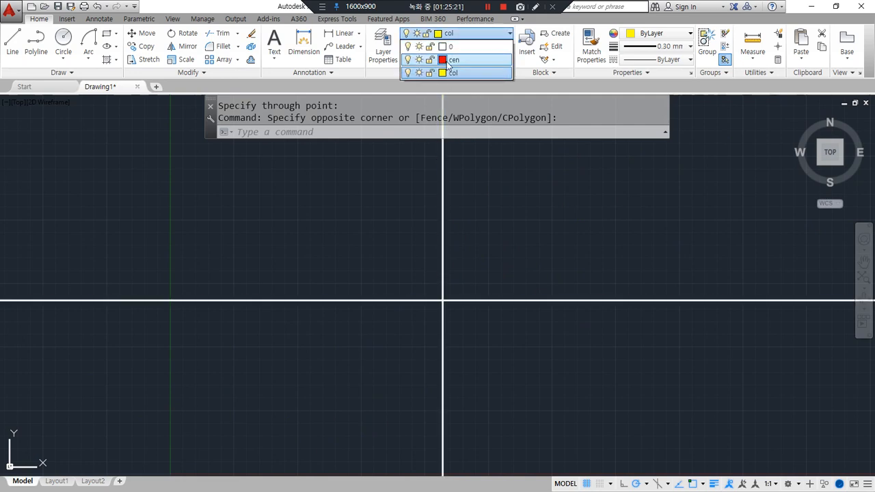
{"action": "left_click", "coordinate": [451, 60]}
{"action": "key", "text": "Escape"}
Draw a circle of radius 33.6 centred on the crossing of the two centre lines.
{"action": "scroll", "coordinate": [435, 312], "scroll_direction": "up", "scroll_amount": 3}
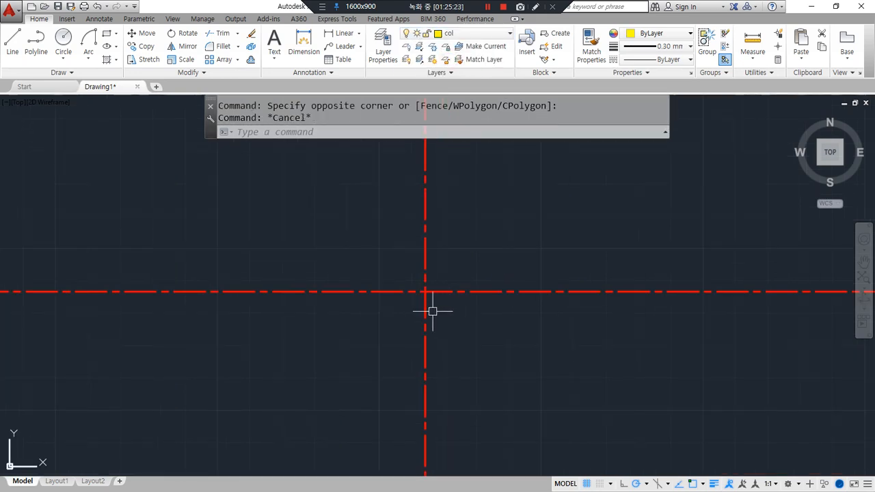
{"action": "scroll", "coordinate": [432, 312], "scroll_direction": "up", "scroll_amount": 2}
{"action": "type", "text": "c"}
{"action": "key", "text": "Return"}
{"action": "left_click", "coordinate": [420, 280]}
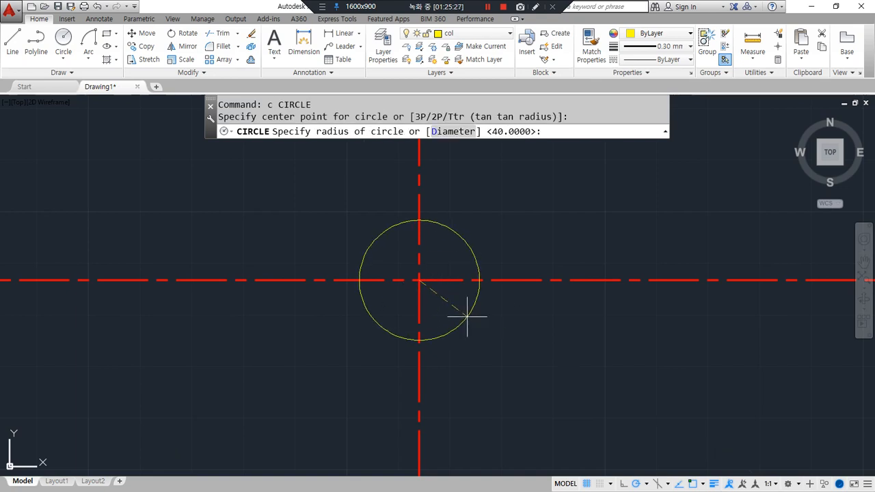
{"action": "type", "text": "33.6"}
{"action": "key", "text": "Return"}
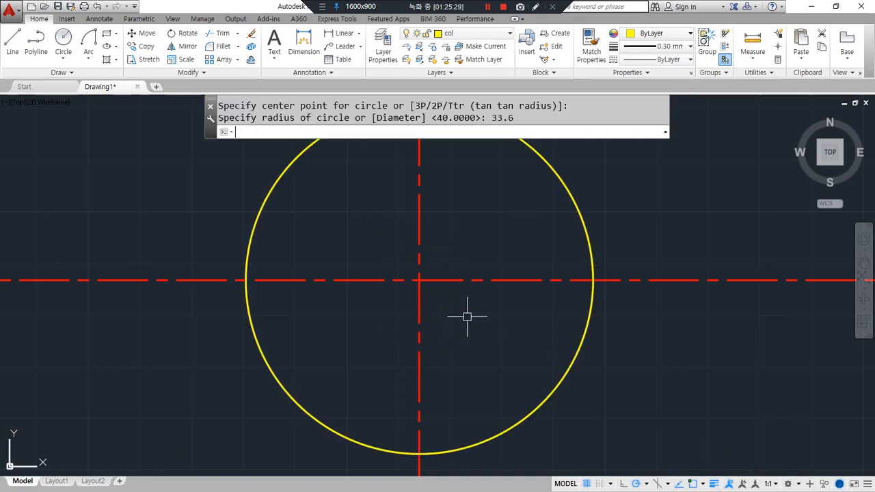
Calculate the construction line angle 90-28 with the CAL command.
{"action": "scroll", "coordinate": [467, 316], "scroll_direction": "down", "scroll_amount": 2}
{"action": "middle_click_drag", "start_coordinate": [434, 275], "coordinate": [380, 317]}
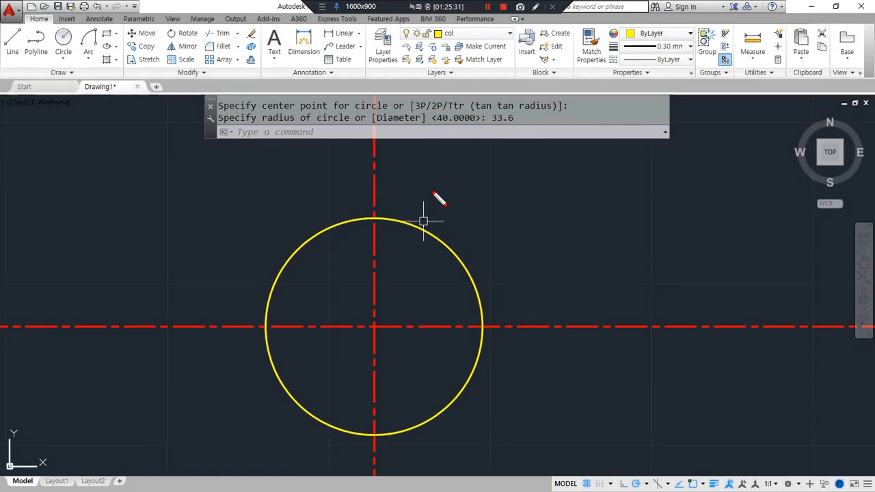
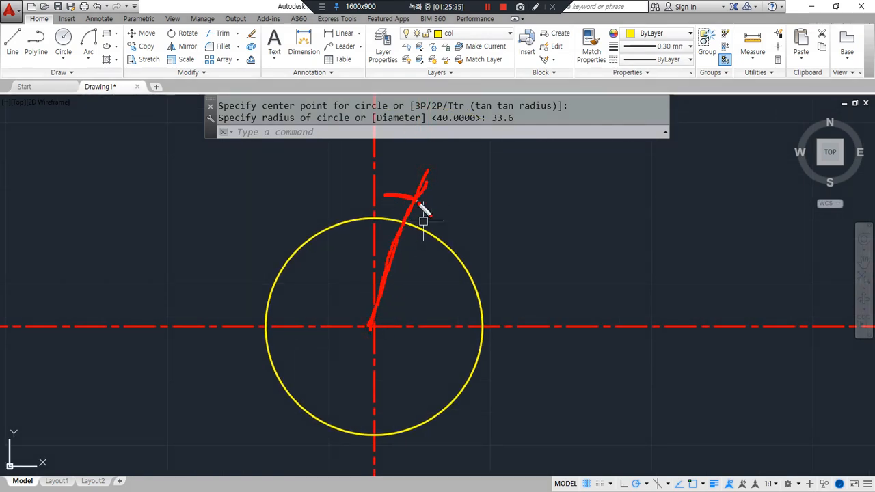
{"action": "left_click", "coordinate": [401, 132]}
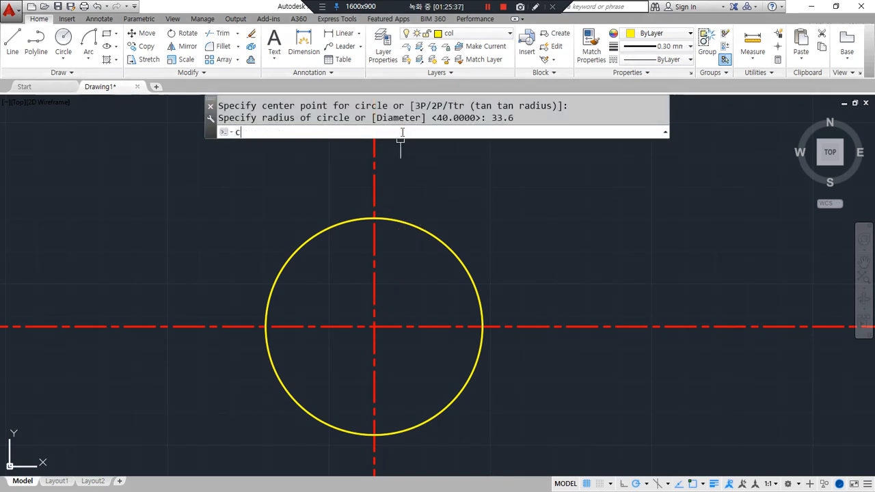
{"action": "key", "text": "Return"}
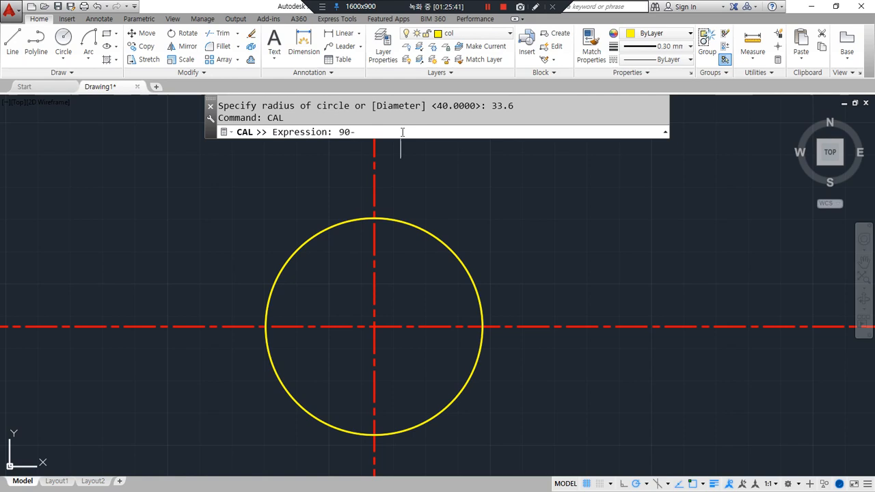
{"action": "key", "text": "Return"}
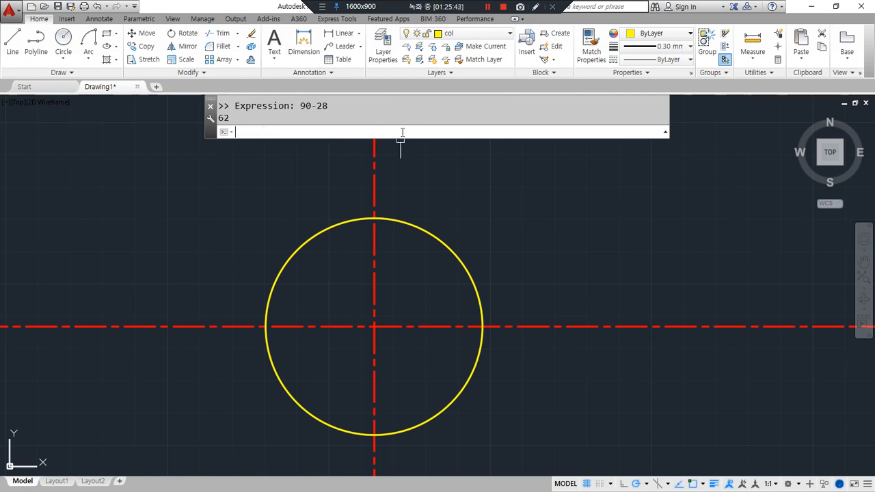
Draw a construction line at an angle of 62 degrees through the circle's centre.
{"action": "type", "text": "xl"}
{"action": "key", "text": "Return"}
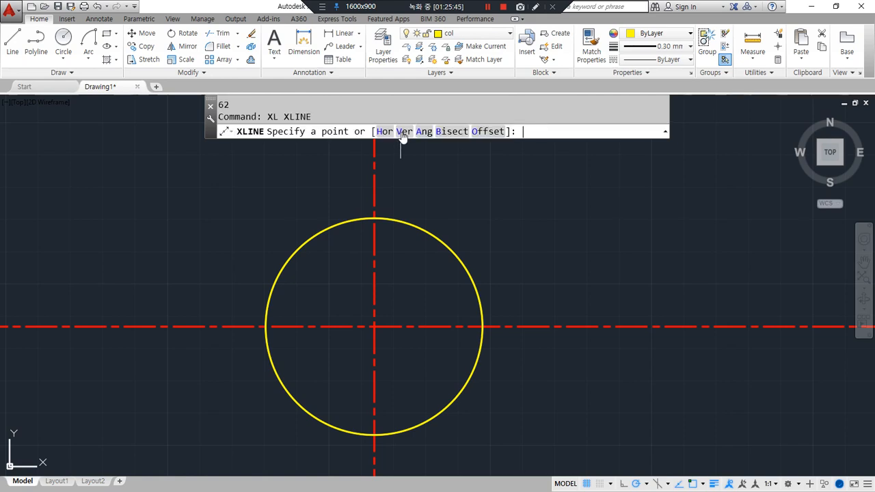
{"action": "type", "text": "a"}
{"action": "key", "text": "Return"}
{"action": "type", "text": "6"}
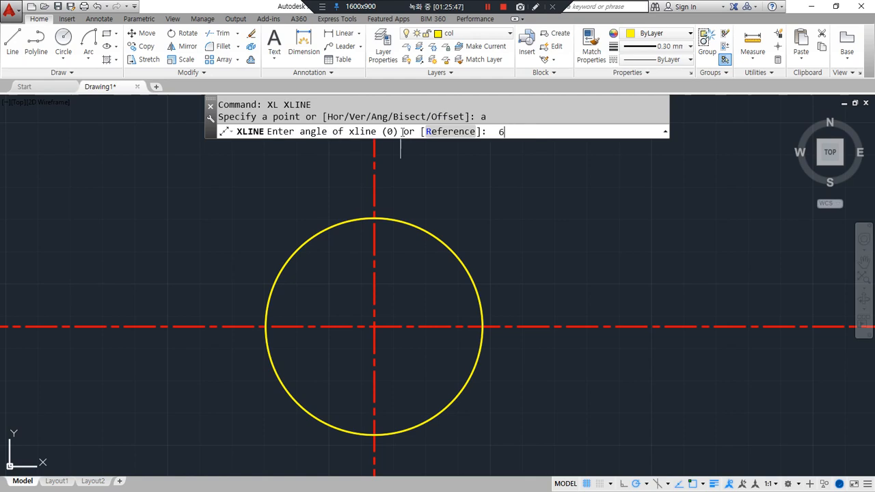
{"action": "type", "text": "2"}
{"action": "key", "text": "Return"}
{"action": "left_click", "coordinate": [374, 327]}
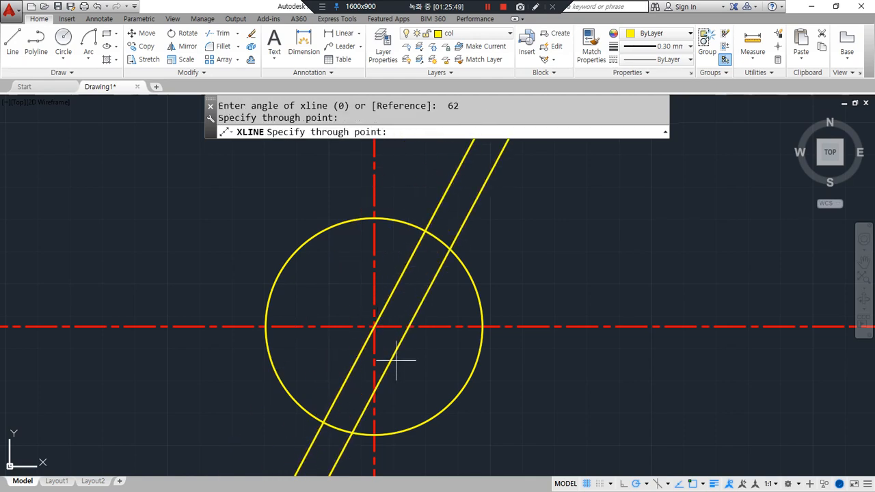
{"action": "key", "text": "Return"}
Match the angled construction line's properties to the horizontal centre line.
{"action": "type", "text": "ma"}
{"action": "key", "text": "Return"}
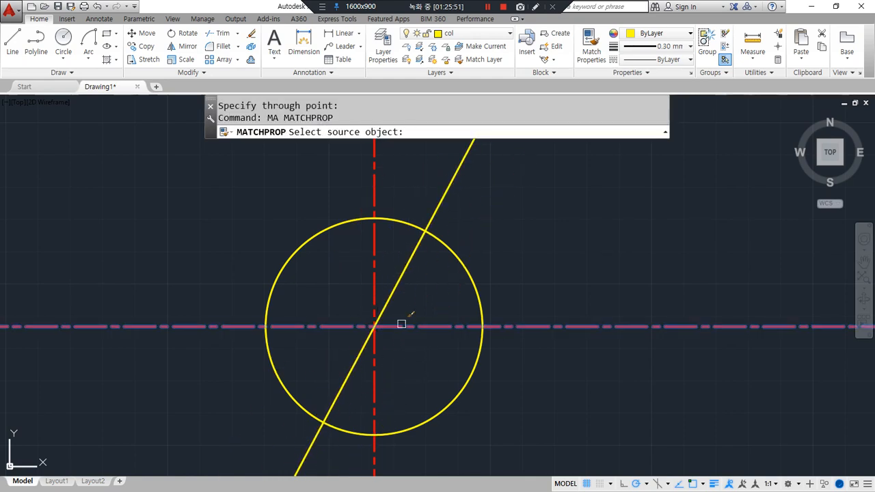
{"action": "left_click", "coordinate": [401, 329]}
{"action": "left_click", "coordinate": [393, 288]}
{"action": "key", "text": "Return"}
Remove the half of the angled line below the circle's centre by trimming it and erasing the leftover piece.
{"action": "type", "text": "tr"}
{"action": "key", "text": "Return"}
{"action": "key", "text": "Return"}
{"action": "left_click", "coordinate": [338, 394]}
{"action": "key", "text": "Return"}
{"action": "left_click", "coordinate": [316, 434]}
{"action": "type", "text": "e"}
{"action": "key", "text": "Return"}
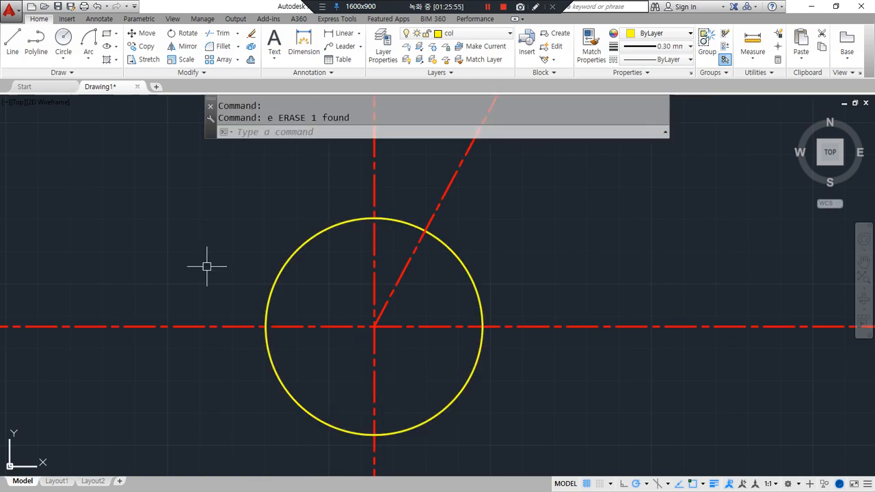
Draw a circle of radius 38.4 concentric with the 33.6 circle.
{"action": "type", "text": "c"}
{"action": "key", "text": "Return"}
{"action": "left_click", "coordinate": [375, 328]}
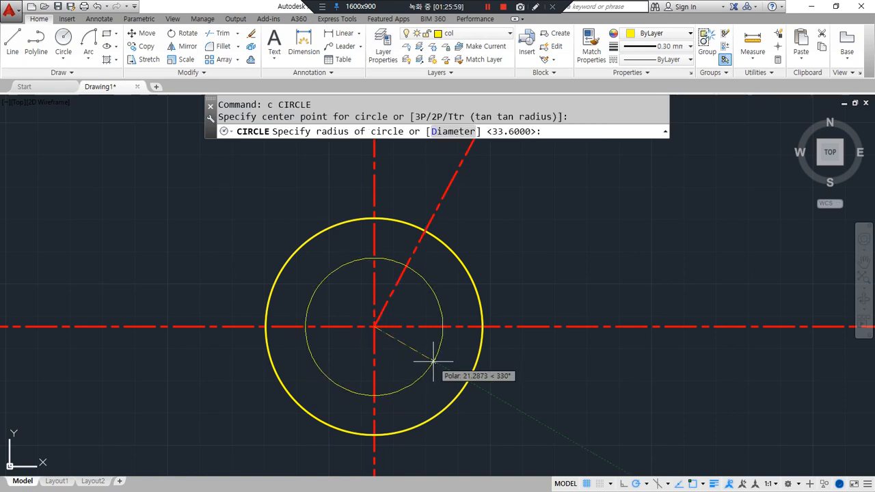
{"action": "type", "text": "38.4"}
{"action": "key", "text": "Return"}
Match the radius 38.4 circle's properties to the angled centre line.
{"action": "type", "text": "ma"}
{"action": "key", "text": "Return"}
{"action": "left_click", "coordinate": [439, 196]}
{"action": "left_click", "coordinate": [448, 226]}
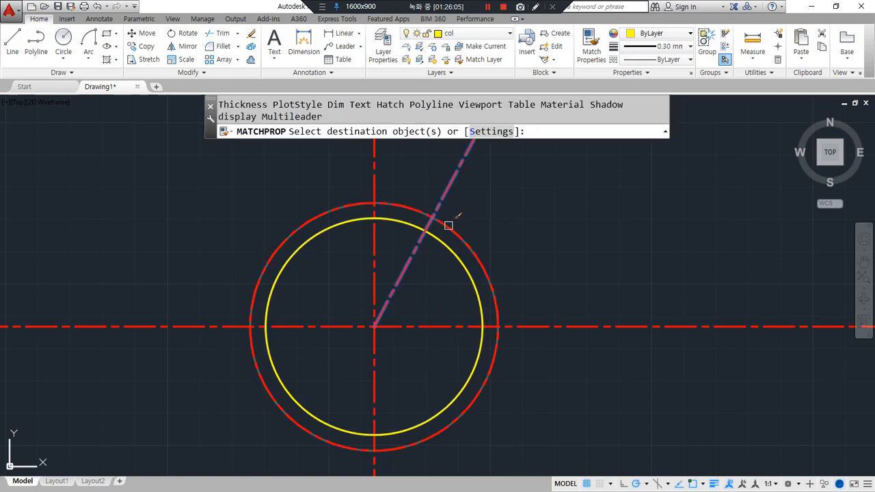
{"action": "key", "text": "Return"}
Draw a circle of radius 6.4 where the angled centre line crosses the radius 38.4 circle.
{"action": "type", "text": "c"}
{"action": "key", "text": "Return"}
{"action": "left_click", "coordinate": [432, 218]}
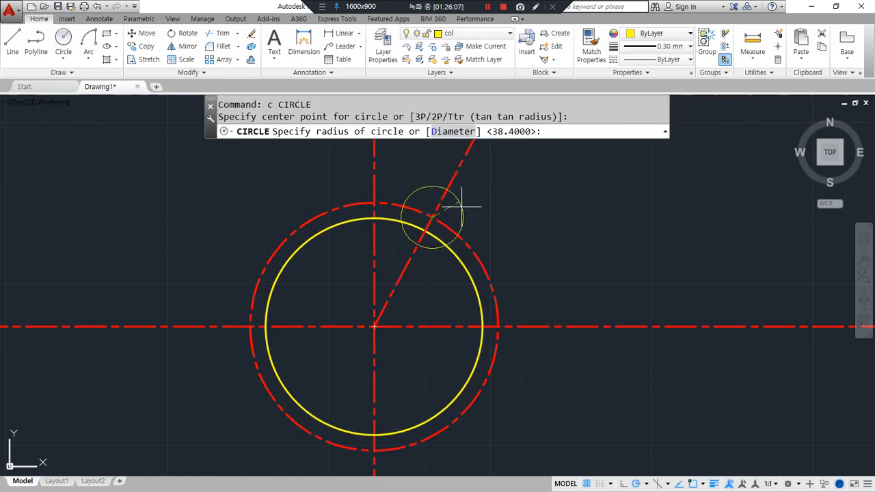
{"action": "type", "text": "6.4"}
{"action": "key", "text": "Return"}
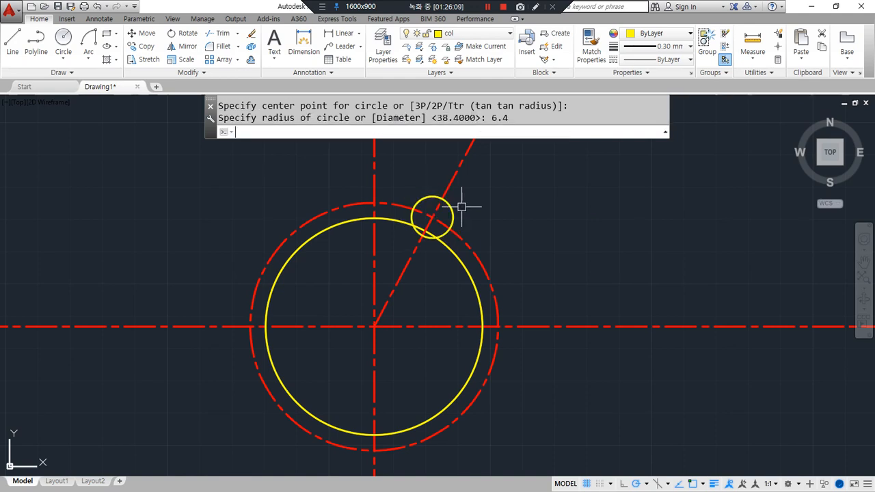
Offset the angled centre line by 6.4 to both sides so the copies run tangent to the small circle.
{"action": "scroll", "coordinate": [426, 220], "scroll_direction": "up", "scroll_amount": 4}
{"action": "type", "text": "o"}
{"action": "key", "text": "Return"}
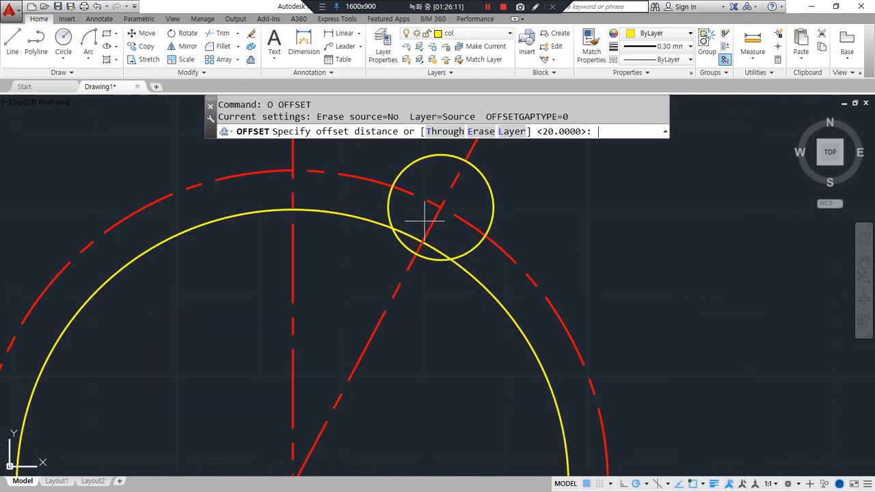
{"action": "type", "text": "6.4"}
{"action": "key", "text": "Return"}
{"action": "left_click", "coordinate": [397, 287]}
{"action": "left_click", "coordinate": [385, 280]}
{"action": "left_click", "coordinate": [402, 294]}
{"action": "left_click", "coordinate": [413, 305]}
{"action": "key", "text": "Return"}
Match the properties of both offset angled lines to the yellow radius 6.4 circle.
{"action": "type", "text": "ma"}
{"action": "key", "text": "Return"}
{"action": "left_click", "coordinate": [463, 247]}
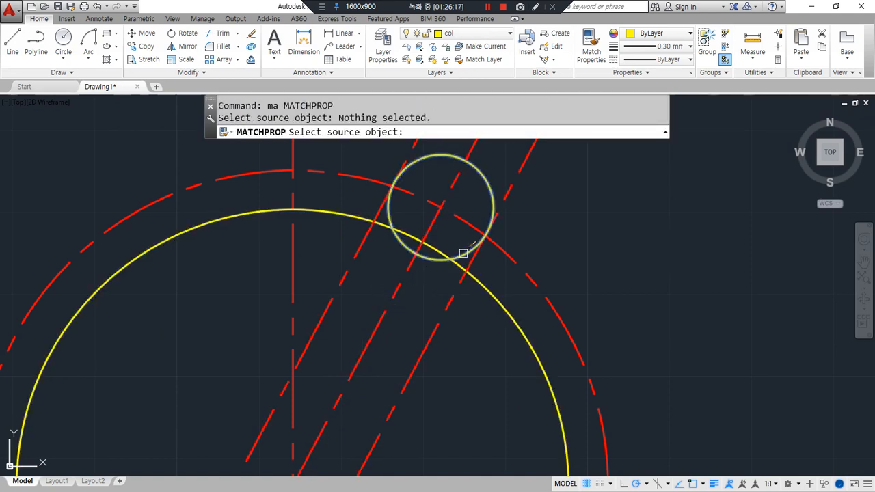
{"action": "left_click", "coordinate": [465, 251]}
{"action": "left_click", "coordinate": [461, 281]}
{"action": "left_click", "coordinate": [363, 249]}
{"action": "key", "text": "Return"}
{"action": "type", "text": "f"}
{"action": "key", "text": "Return"}
{"action": "left_click", "coordinate": [389, 215]}
{"action": "left_click", "coordinate": [414, 259]}
{"action": "key", "text": "Escape"}
Shorten the left offset line to the span between the small circle and the radius 33.6 circle using radius 0 fillets.
{"action": "type", "text": "f"}
{"action": "key", "text": "Return"}
{"action": "type", "text": "r"}
{"action": "key", "text": "Return"}
{"action": "type", "text": "0"}
{"action": "key", "text": "Return"}
{"action": "left_click", "coordinate": [380, 209]}
{"action": "left_click", "coordinate": [387, 206]}
{"action": "key", "text": "Return"}
{"action": "left_click", "coordinate": [379, 211]}
{"action": "left_click", "coordinate": [358, 212]}
Shorten the right offset line to the span between the small circle and the radius 33.6 circle using radius 0 fillets.
{"action": "key", "text": "Return"}
{"action": "left_click", "coordinate": [470, 266]}
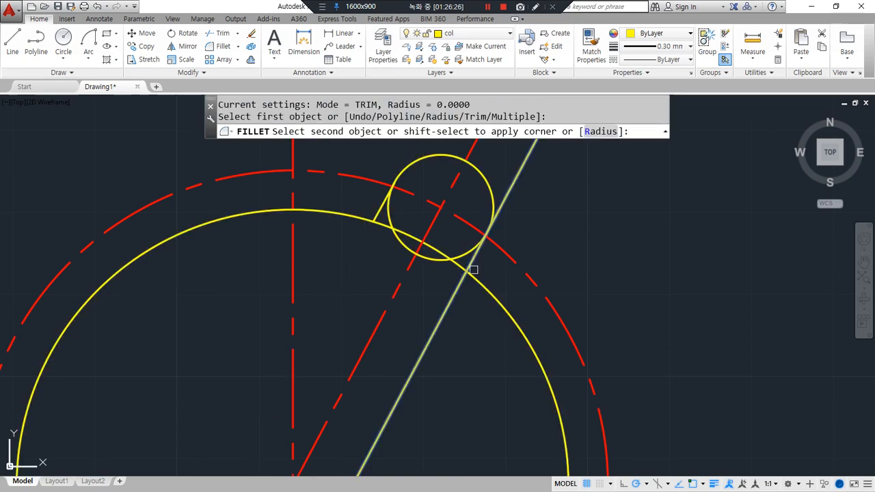
{"action": "left_click", "coordinate": [494, 187]}
Trim away the small circle's inner arc and the part of the radius 33.6 circle between the two notch sides.
{"action": "type", "text": "tr"}
{"action": "key", "text": "Return"}
{"action": "key", "text": "Return"}
{"action": "left_click", "coordinate": [442, 260]}
{"action": "left_click", "coordinate": [387, 225]}
{"action": "left_click_drag", "start_coordinate": [460, 247], "coordinate": [455, 255]}
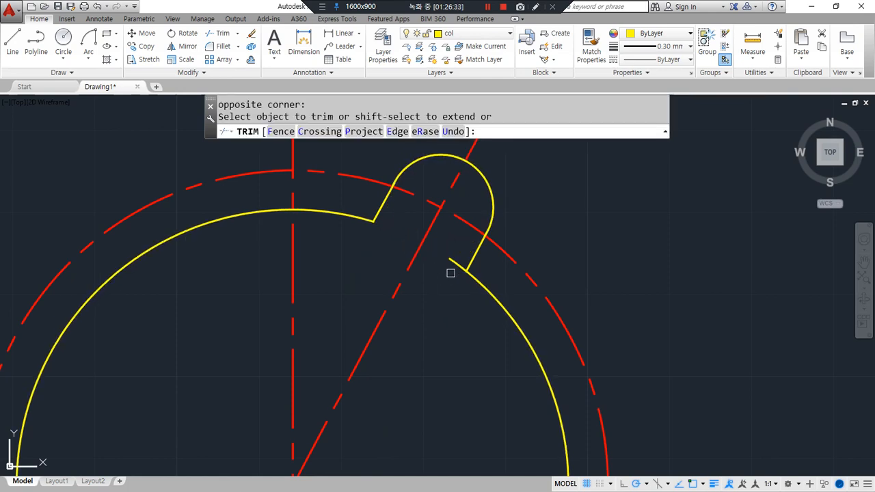
{"action": "key", "text": "Return"}
{"action": "key", "text": "Escape"}
{"action": "key", "text": "Escape"}
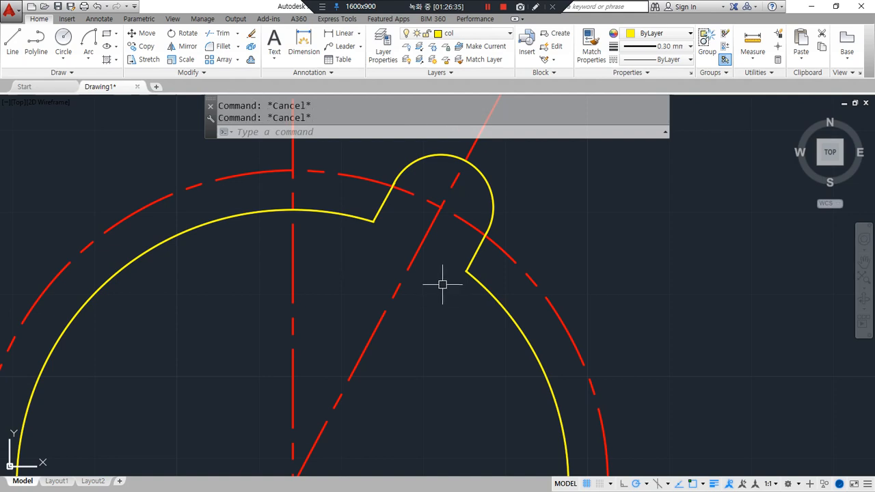
Offset both straight sides of the notch outward by 3 as trimming guides.
{"action": "type", "text": "o"}
{"action": "key", "text": "Return"}
{"action": "type", "text": "3"}
{"action": "key", "text": "Return"}
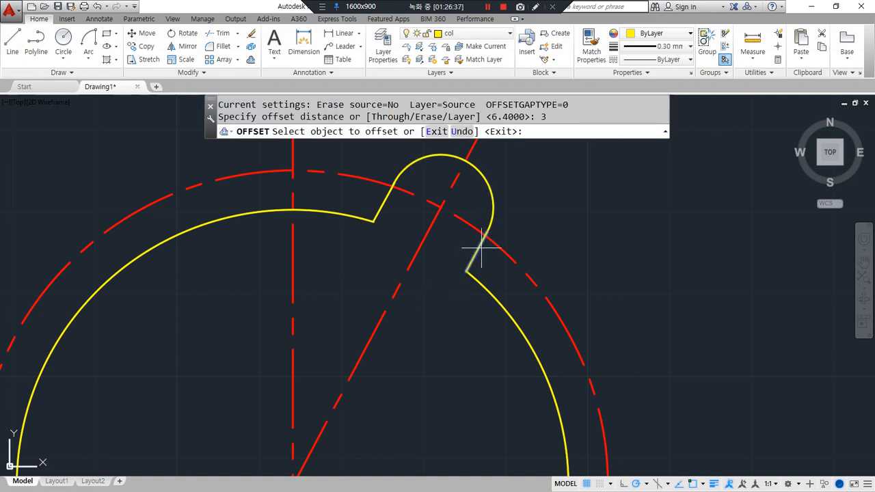
{"action": "left_click", "coordinate": [481, 247]}
{"action": "left_click", "coordinate": [380, 212]}
{"action": "left_click", "coordinate": [363, 203]}
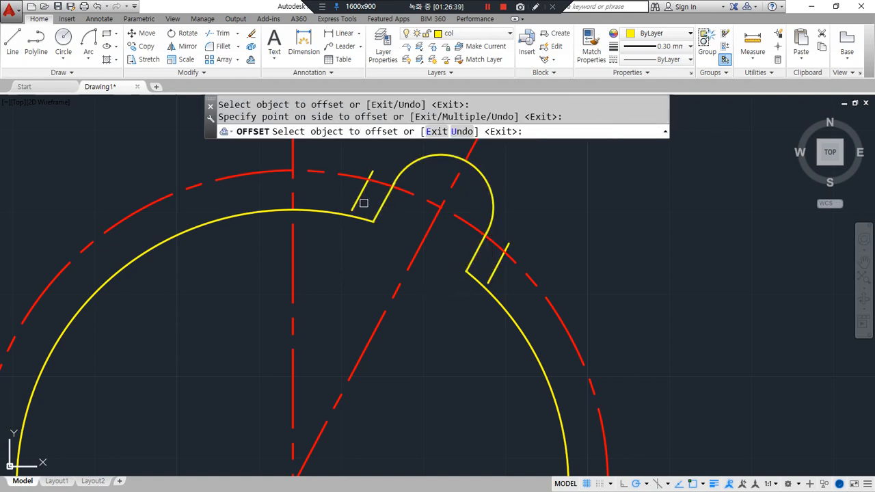
{"action": "key", "text": "Escape"}
{"action": "key", "text": "Escape"}
Trim the radius 38.4 centre-line circle to the span between the two guide lines, and erase both guides.
{"action": "type", "text": "tr"}
{"action": "key", "text": "Return"}
{"action": "left_click", "coordinate": [361, 197]}
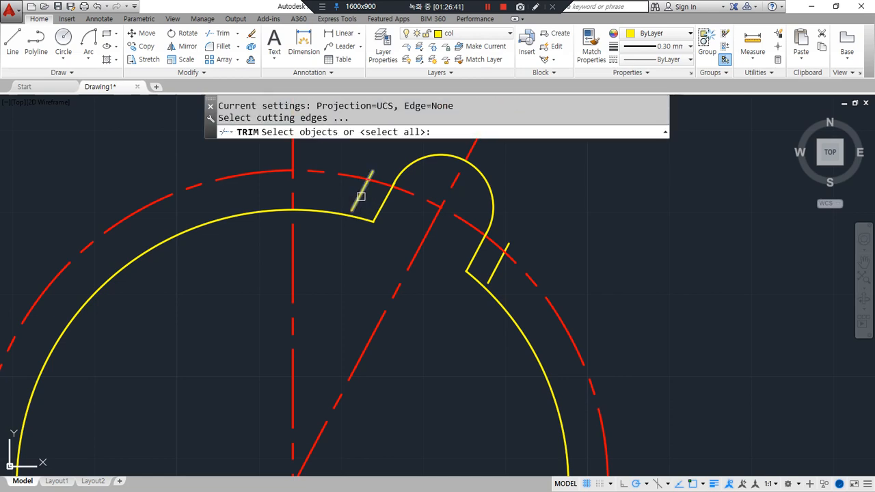
{"action": "left_click", "coordinate": [498, 263]}
{"action": "key", "text": "Return"}
{"action": "left_click", "coordinate": [530, 274]}
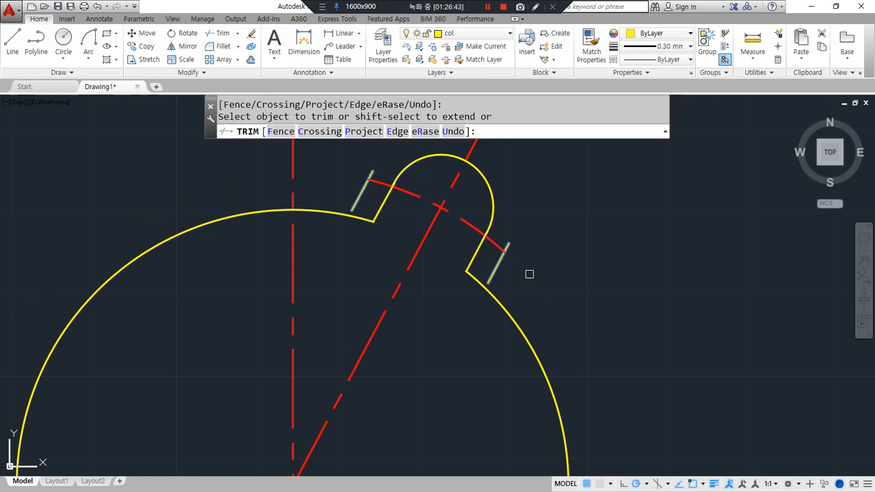
{"action": "left_click", "coordinate": [496, 257]}
{"action": "left_click", "coordinate": [502, 274]}
{"action": "left_click", "coordinate": [494, 266]}
{"action": "left_click", "coordinate": [359, 197]}
{"action": "key", "text": "Delete"}
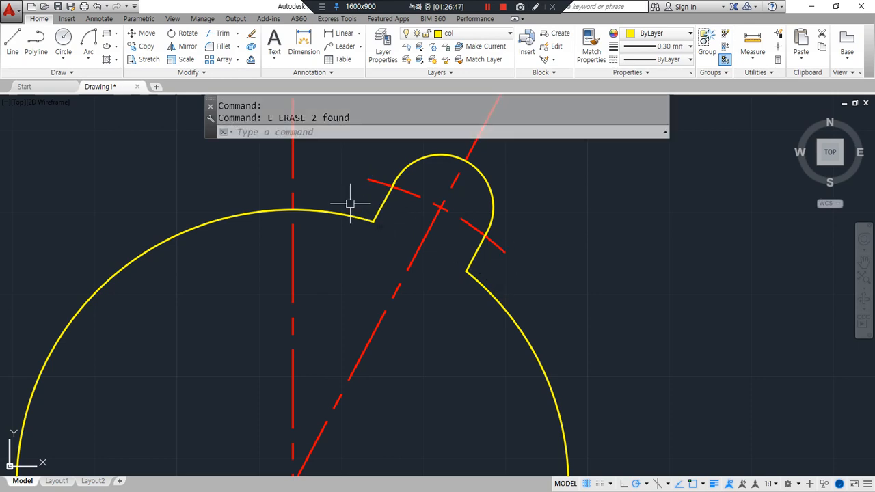
Offset the rounded end arc of the notch outward by 3 as a trimming guide.
{"action": "type", "text": "o"}
{"action": "key", "text": "Return"}
{"action": "type", "text": "3"}
{"action": "key", "text": "Return"}
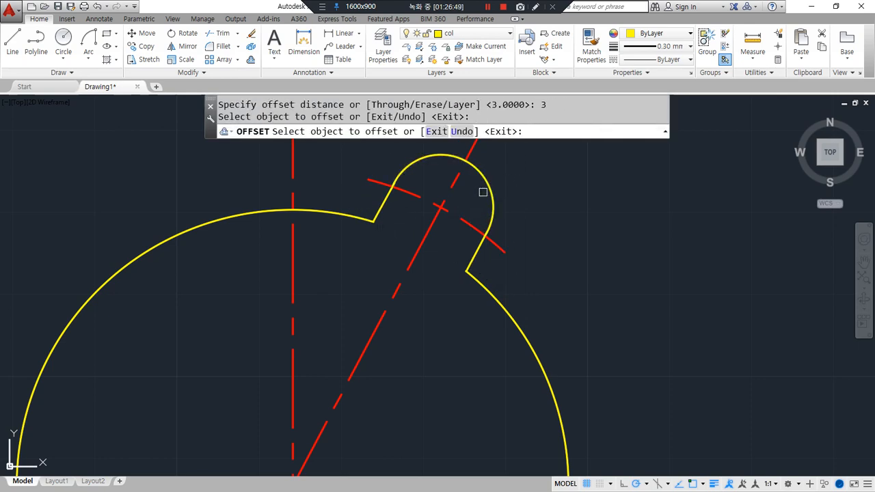
{"action": "left_click", "coordinate": [482, 192]}
{"action": "left_click", "coordinate": [521, 187]}
{"action": "middle_click_drag", "start_coordinate": [521, 187], "coordinate": [492, 233]}
{"action": "key", "text": "Return"}
Trim the angled centre line beyond the offset arc and erase that guide arc.
{"action": "type", "text": "tr"}
{"action": "key", "text": "Return"}
{"action": "left_click", "coordinate": [487, 227]}
{"action": "key", "text": "Return"}
{"action": "key", "text": "Return"}
{"action": "type", "text": "e"}
{"action": "key", "text": "Return"}
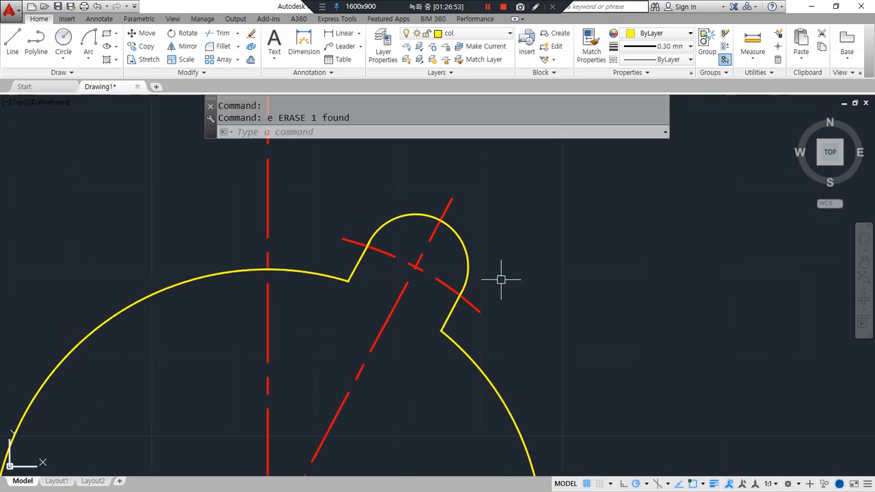
{"action": "scroll", "coordinate": [502, 280], "scroll_direction": "down", "scroll_amount": 6}
{"action": "middle_click_drag", "start_coordinate": [430, 380], "coordinate": [412, 322]}
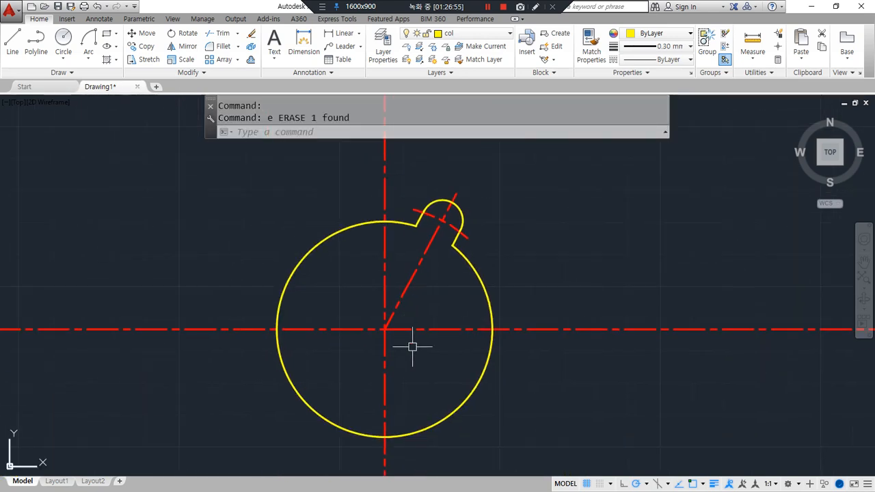
{"action": "mouse_move", "coordinate": [282, 440]}
{"action": "left_mouse_down"}
{"action": "mouse_move", "coordinate": [391, 165]}
{"action": "mouse_move", "coordinate": [563, 404]}
{"action": "mouse_move", "coordinate": [308, 427]}
{"action": "left_mouse_up"}
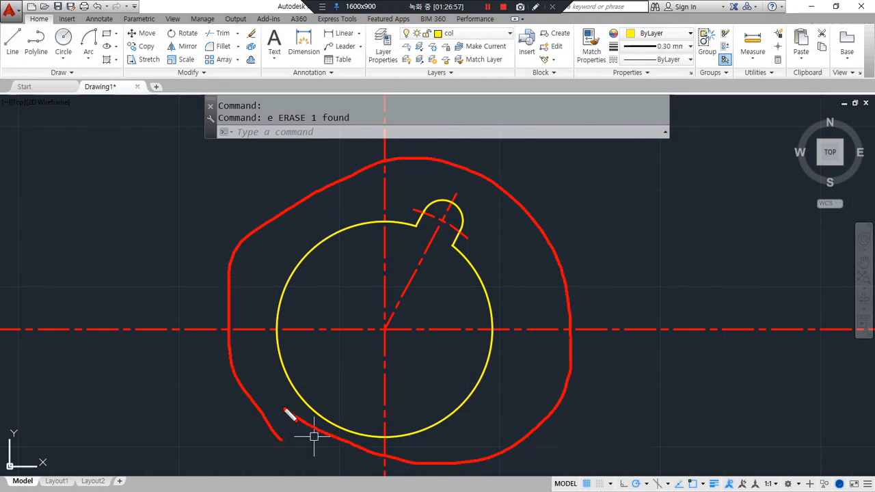
{"action": "key", "text": "Escape"}
{"action": "scroll", "coordinate": [408, 318], "scroll_direction": "down", "scroll_amount": 1}
{"action": "middle_click_drag", "start_coordinate": [403, 338], "coordinate": [348, 201]}
{"action": "key", "text": "ctrl+alt+d"}
{"action": "left_click_drag", "start_coordinate": [348, 303], "coordinate": [524, 305]}
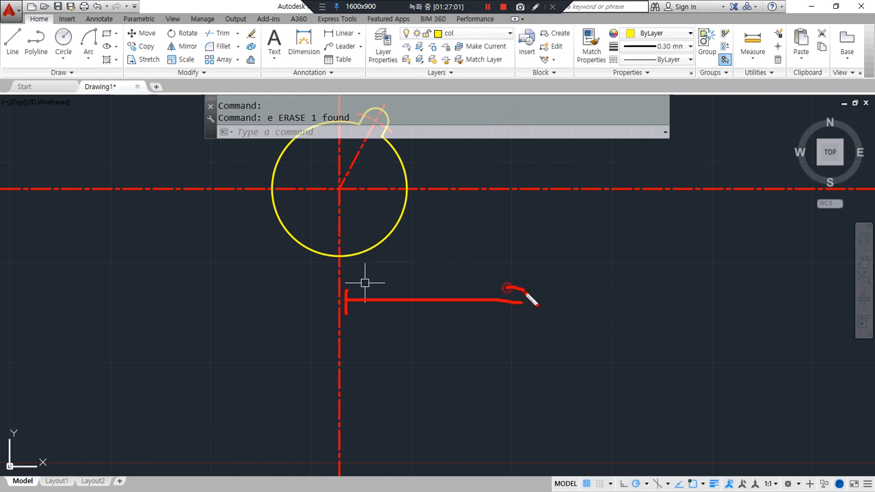
{"action": "key", "text": "Escape"}
Offset the vertical centre line by 84 to both sides.
{"action": "type", "text": "o"}
{"action": "key", "text": "Return"}
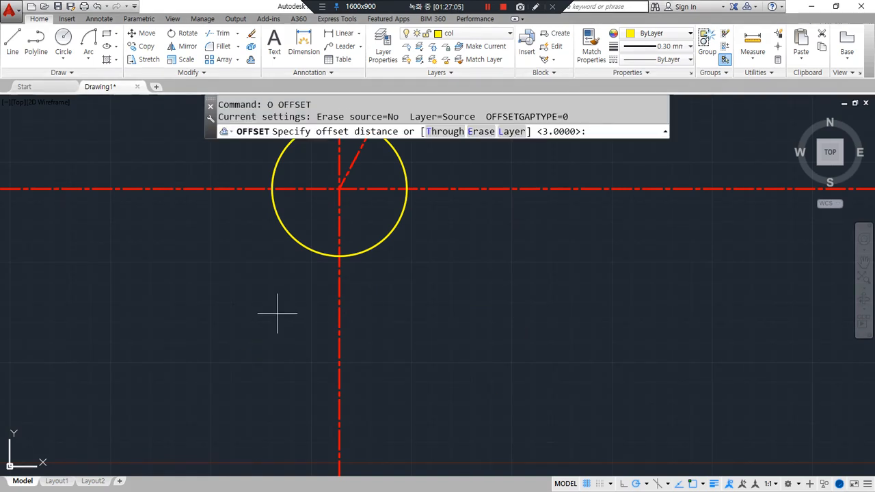
{"action": "type", "text": "84"}
{"action": "key", "text": "Return"}
{"action": "left_click", "coordinate": [341, 290]}
{"action": "left_click", "coordinate": [435, 299]}
{"action": "left_click", "coordinate": [337, 304]}
{"action": "left_click", "coordinate": [106, 305]}
{"action": "key", "text": "Return"}
{"action": "left_click_drag", "start_coordinate": [342, 310], "coordinate": [459, 319]}
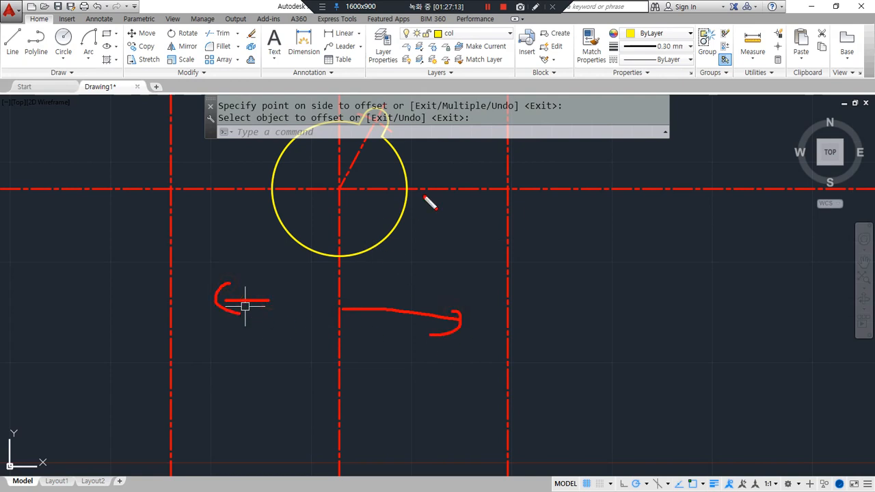
Offset the horizontal centre line downward by 45.
{"action": "type", "text": "o"}
{"action": "key", "text": "Return"}
{"action": "type", "text": "45"}
{"action": "key", "text": "Return"}
{"action": "left_click", "coordinate": [448, 188]}
{"action": "left_click", "coordinate": [425, 344]}
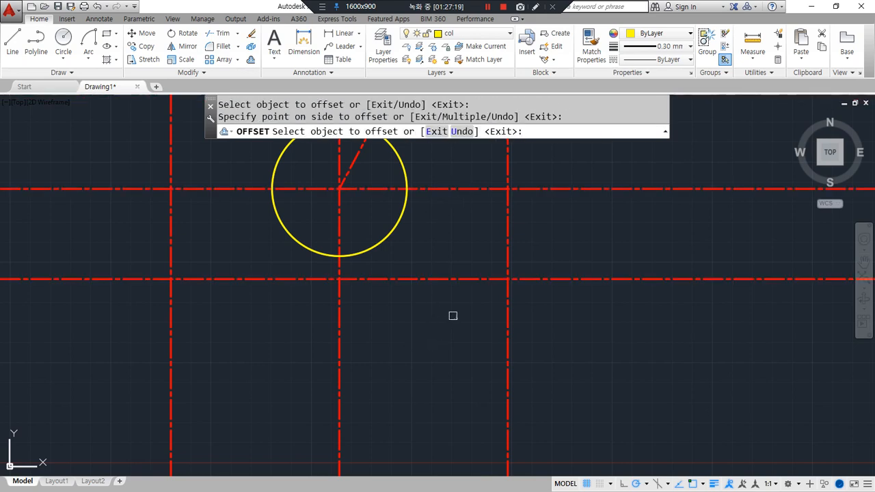
{"action": "key", "text": "Escape"}
Draw radius 5 circles where the lower horizontal centre line crosses the left and right vertical centre lines.
{"action": "type", "text": "c"}
{"action": "key", "text": "Return"}
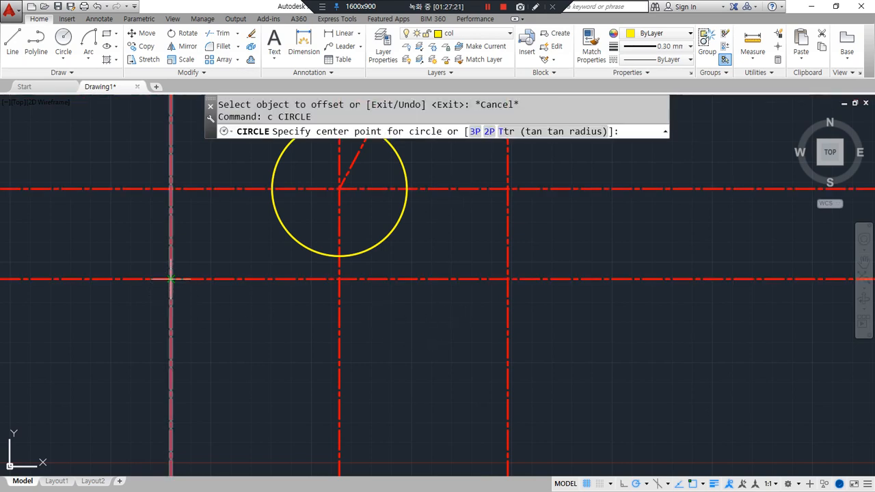
{"action": "left_click", "coordinate": [171, 279]}
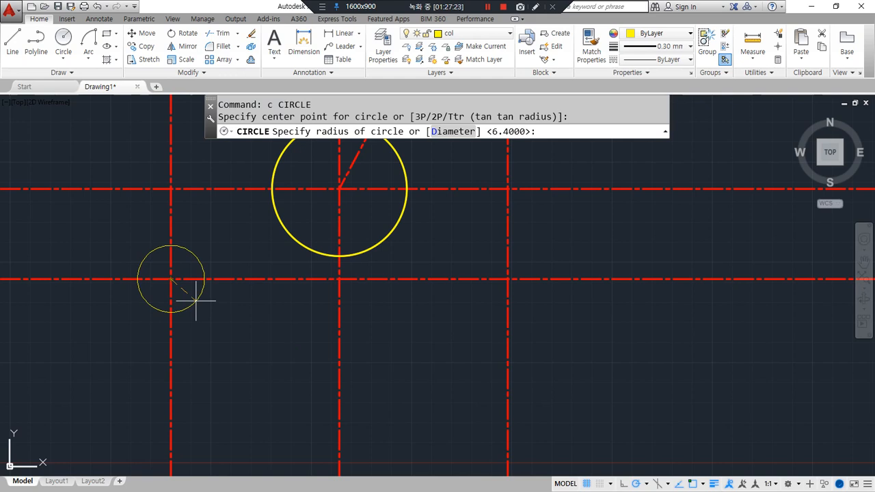
{"action": "type", "text": "5"}
{"action": "key", "text": "Return"}
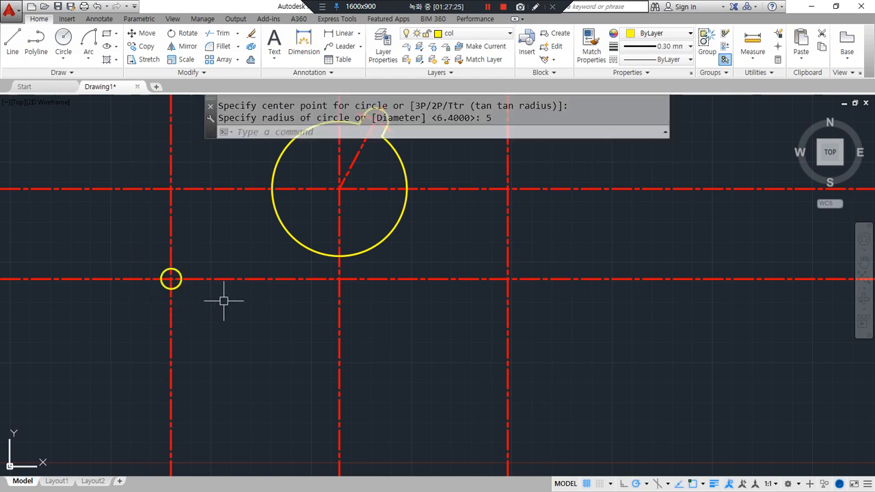
{"action": "key", "text": "Return"}
{"action": "left_click", "coordinate": [507, 279]}
{"action": "key", "text": "Return"}
Draw a concentric circle of radius 10 around each of the two radius 5 holes.
{"action": "key", "text": "Return"}
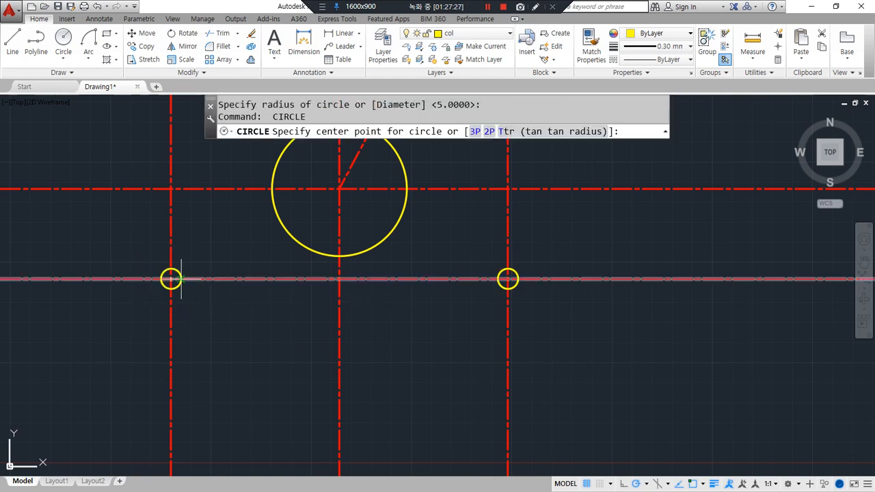
{"action": "left_click", "coordinate": [171, 279]}
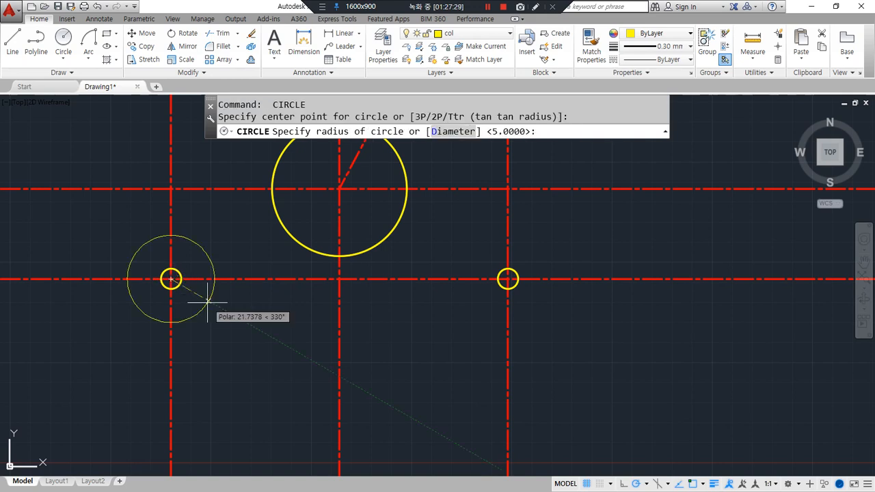
{"action": "type", "text": "10"}
{"action": "key", "text": "Return"}
{"action": "key", "text": "Return"}
{"action": "left_click", "coordinate": [507, 279]}
{"action": "key", "text": "Return"}
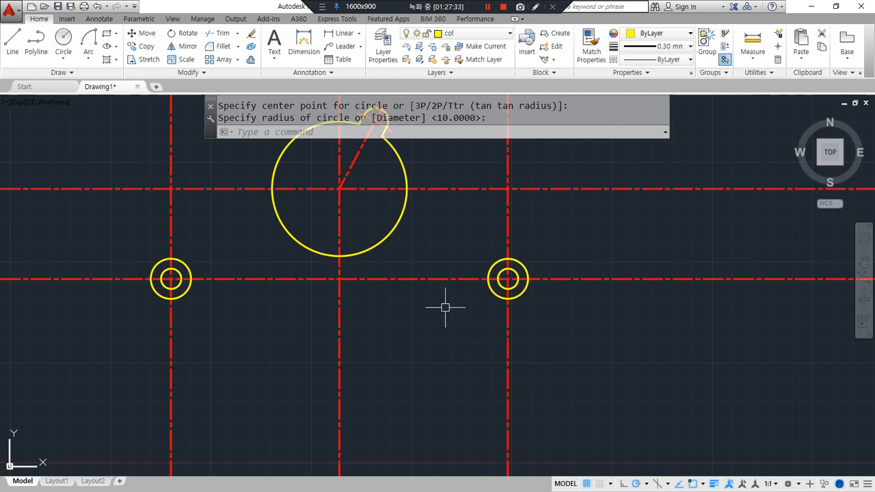
{"action": "middle_click_drag", "start_coordinate": [325, 318], "coordinate": [324, 325]}
{"action": "key", "text": "ctrl+alt+d"}
{"action": "left_click_drag", "start_coordinate": [168, 306], "coordinate": [467, 307]}
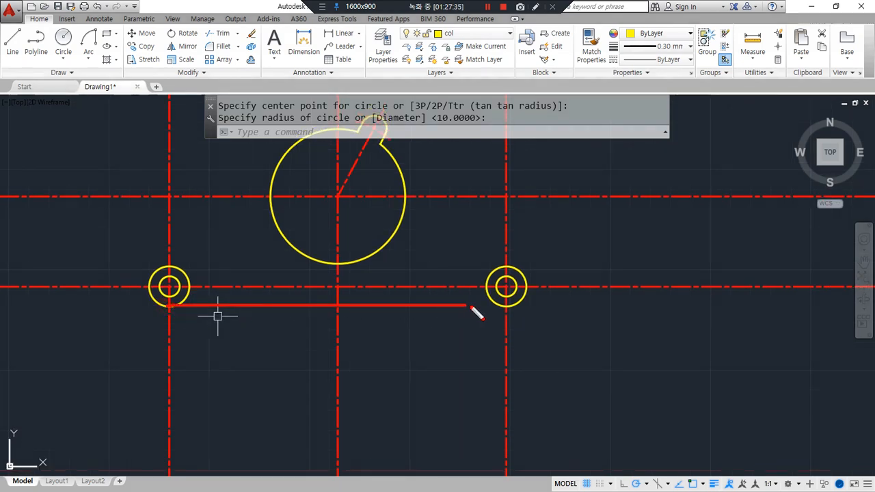
{"action": "key", "text": "ctrl+alt+d"}
Offset the lower horizontal centre line downward by 10 so the copy runs tangent to the two radius 10 circles.
{"action": "type", "text": "O"}
{"action": "key", "text": "Return"}
{"action": "type", "text": "10"}
{"action": "key", "text": "Return"}
{"action": "left_click", "coordinate": [406, 287]}
{"action": "left_click", "coordinate": [391, 315]}
{"action": "key", "text": "Return"}
Match the properties of the new bottom line to the yellow radius 10 circle.
{"action": "type", "text": "ma"}
{"action": "key", "text": "Return"}
{"action": "left_click", "coordinate": [183, 301]}
{"action": "left_click", "coordinate": [209, 297]}
{"action": "left_click", "coordinate": [203, 308]}
{"action": "key", "text": "Return"}
Shorten the bottom line to its tangent points on the two radius 10 circles using radius 0 fillets.
{"action": "type", "text": "f"}
{"action": "key", "text": "Return"}
{"action": "left_click", "coordinate": [189, 307]}
{"action": "left_click", "coordinate": [156, 300]}
{"action": "key", "text": "Return"}
{"action": "left_click", "coordinate": [460, 305]}
{"action": "left_click", "coordinate": [521, 302]}
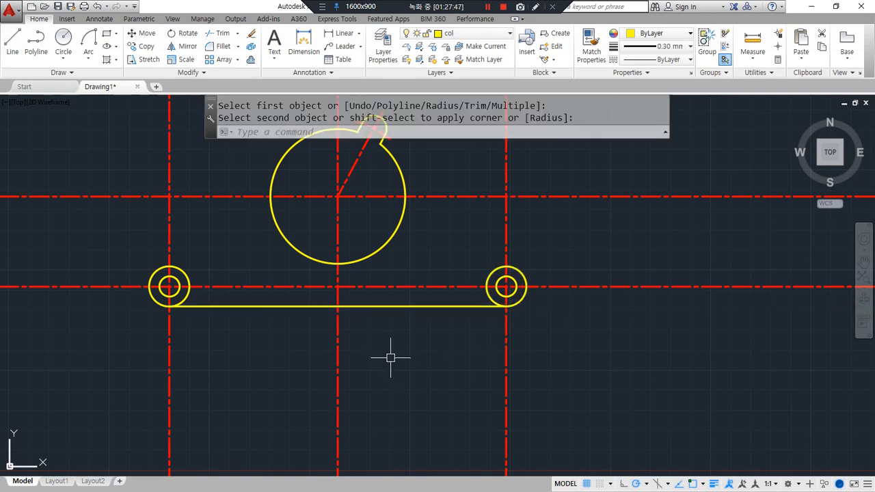
Offset the bottom edge line downward by 3 as a trimming guide.
{"action": "type", "text": "o"}
{"action": "key", "text": "Return"}
{"action": "type", "text": "3"}
{"action": "key", "text": "Return"}
{"action": "left_click", "coordinate": [387, 307]}
{"action": "left_click", "coordinate": [413, 370]}
{"action": "key", "text": "Return"}
Trim the three vertical centre lines below the guide line and erase the guide.
{"action": "type", "text": "tr"}
{"action": "key", "text": "Return"}
{"action": "key", "text": "Return"}
{"action": "left_click", "coordinate": [593, 410]}
{"action": "left_click", "coordinate": [141, 369]}
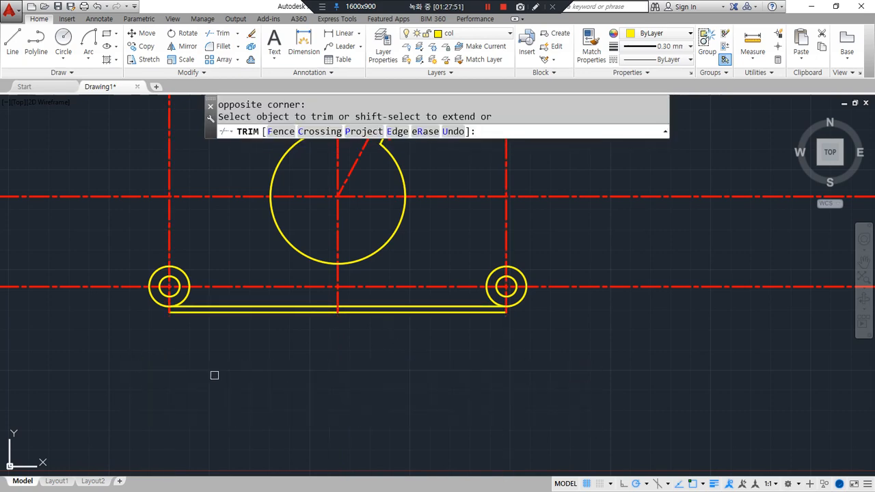
{"action": "key", "text": "Return"}
{"action": "left_click", "coordinate": [367, 311]}
{"action": "type", "text": "e"}
{"action": "key", "text": "Return"}
{"action": "scroll", "coordinate": [257, 322], "scroll_direction": "up", "scroll_amount": 2}
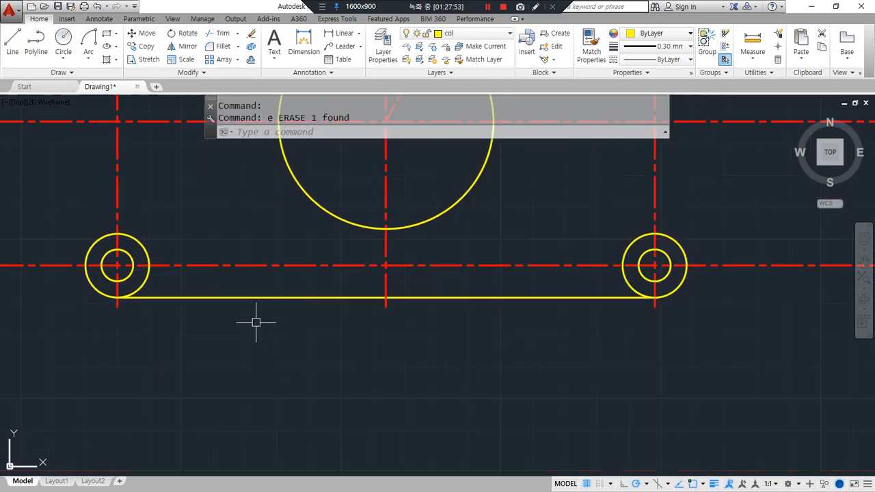
{"action": "middle_click_drag", "start_coordinate": [334, 337], "coordinate": [395, 377]}
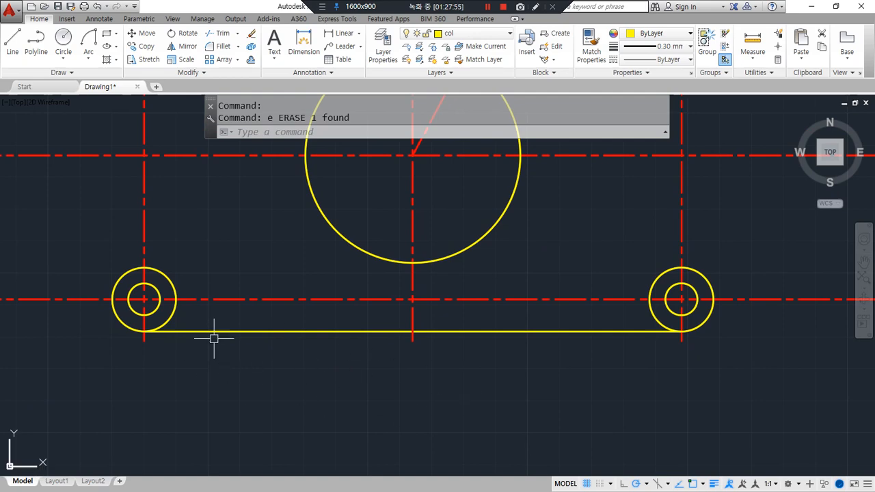
{"action": "scroll", "coordinate": [235, 332], "scroll_direction": "down", "scroll_amount": 4}
{"action": "scroll", "coordinate": [226, 305], "scroll_direction": "up", "scroll_amount": 4}
{"action": "middle_click_drag", "start_coordinate": [238, 351], "coordinate": [280, 357]}
{"action": "left_click_drag", "start_coordinate": [367, 195], "coordinate": [203, 415]}
{"action": "left_click_drag", "start_coordinate": [227, 384], "coordinate": [344, 233]}
{"action": "left_click_drag", "start_coordinate": [293, 315], "coordinate": [330, 385]}
{"action": "key", "text": "Escape"}
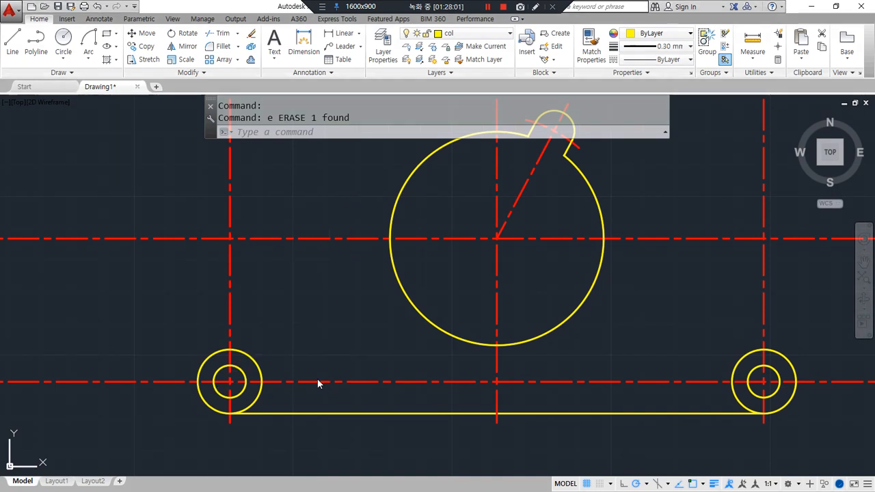
Draw a construction line at 47° through the centre of the lower-left hole.
{"action": "type", "text": "xl"}
{"action": "key", "text": "Return"}
{"action": "type", "text": "a"}
{"action": "key", "text": "Return"}
{"action": "type", "text": "47"}
{"action": "key", "text": "Return"}
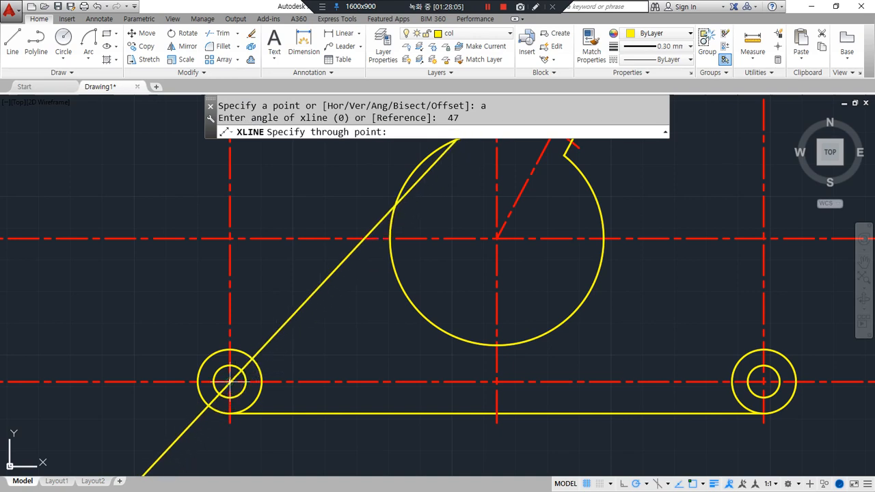
{"action": "left_click", "coordinate": [230, 382]}
{"action": "key", "text": "Return"}
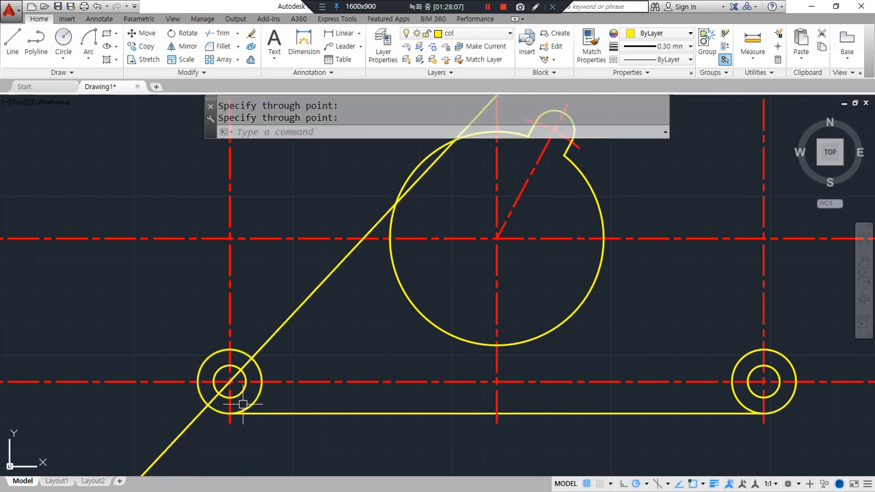
Offset the 47° construction line by 10 to its upper-left side and erase the original line.
{"action": "type", "text": "o"}
{"action": "key", "text": "Return"}
{"action": "type", "text": "10"}
{"action": "key", "text": "Return"}
{"action": "left_click", "coordinate": [264, 339]}
{"action": "left_click", "coordinate": [260, 319]}
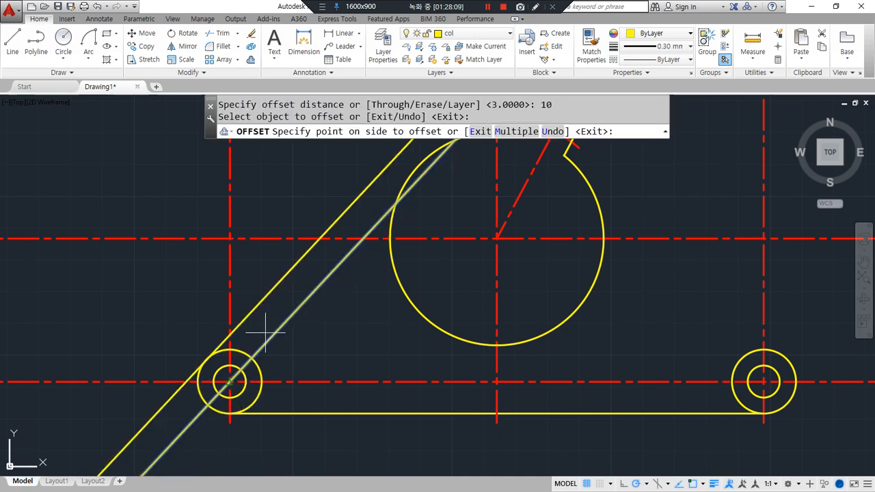
{"action": "key", "text": "Return"}
{"action": "left_click", "coordinate": [195, 419]}
{"action": "type", "text": "e"}
{"action": "key", "text": "Return"}
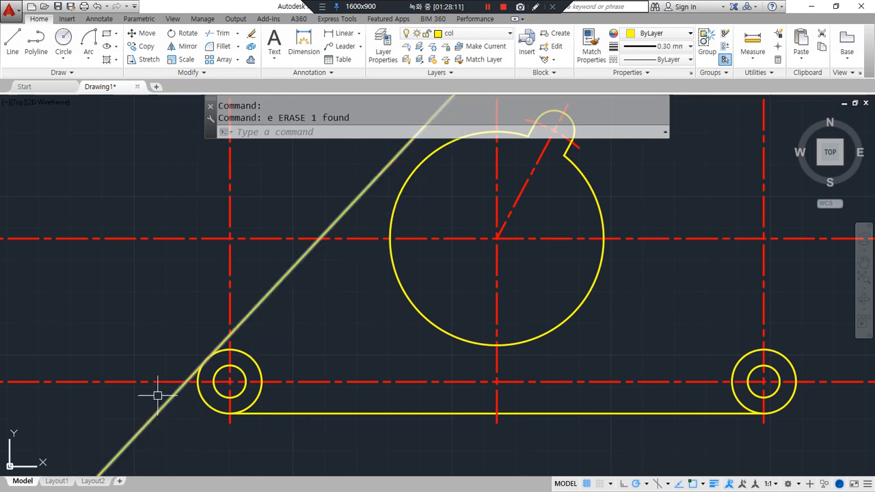
Shorten the 47° line to its tangent point on the lower-left radius 10 circle using a radius 0 fillet.
{"action": "type", "text": "f"}
{"action": "key", "text": "Return"}
{"action": "left_click", "coordinate": [198, 395]}
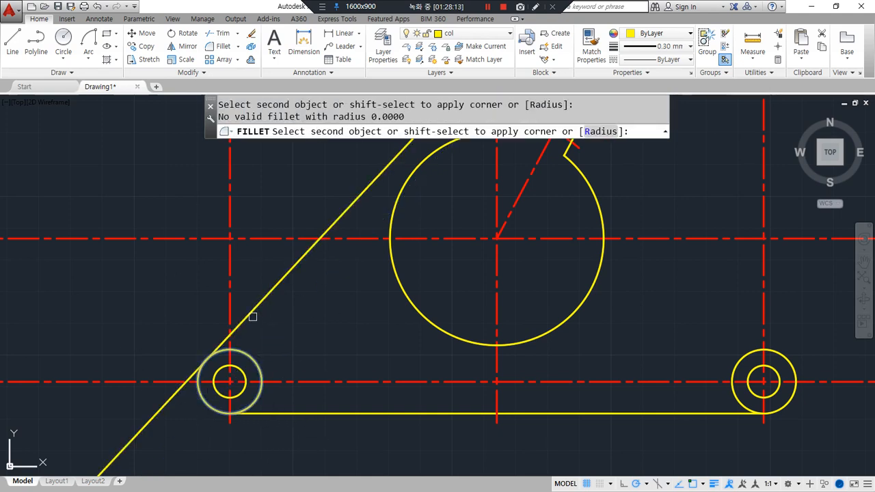
{"action": "left_click", "coordinate": [253, 316]}
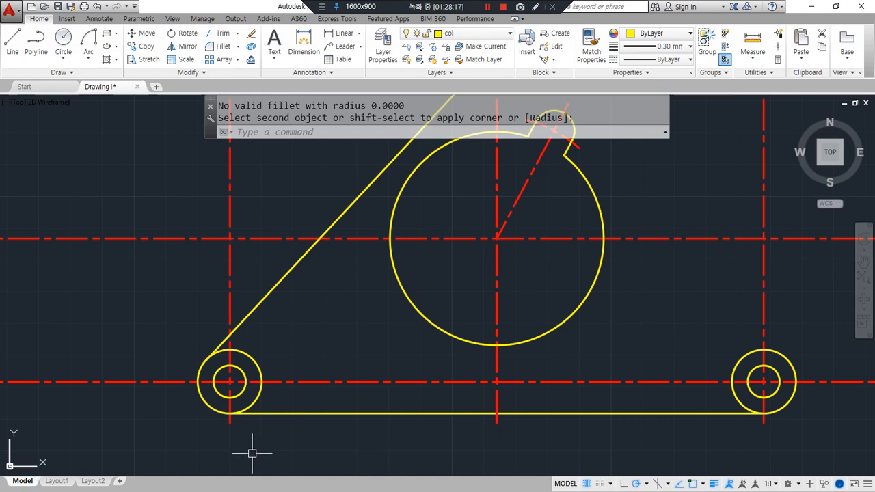
Trim the lower horizontal centre line to the left of a guide circle offset 3 outward from the lower-left circle, erasing the guide.
{"action": "type", "text": "o"}
{"action": "key", "text": "Return"}
{"action": "type", "text": "3"}
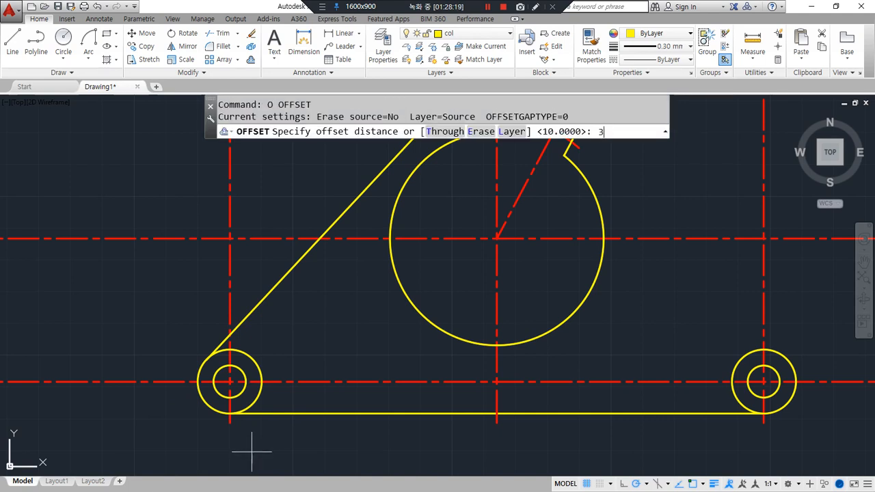
{"action": "key", "text": "Return"}
{"action": "left_click", "coordinate": [205, 400]}
{"action": "left_click", "coordinate": [161, 420]}
{"action": "key", "text": "Return"}
{"action": "type", "text": "tr"}
{"action": "key", "text": "Return"}
{"action": "key", "text": "Return"}
{"action": "key", "text": "Escape"}
{"action": "left_click", "coordinate": [256, 348]}
{"action": "type", "text": "e"}
{"action": "key", "text": "Return"}
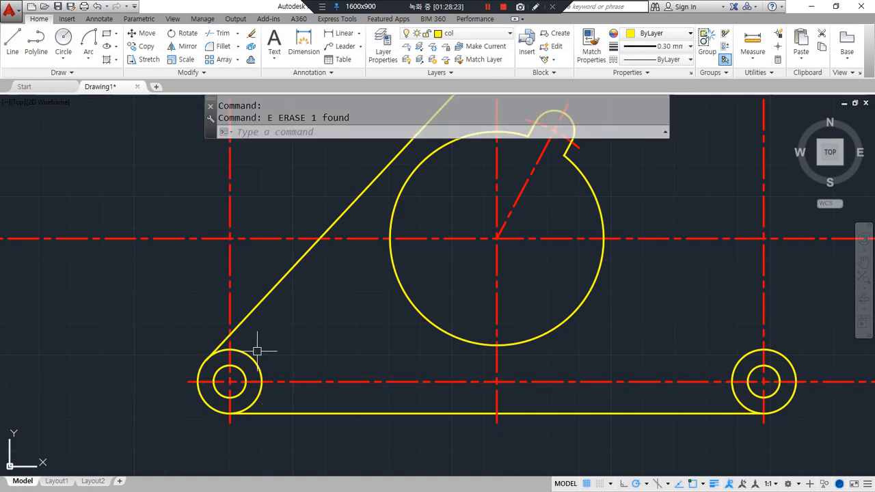
Trim the left vertical centre line above a guide offset 3 outward from the slanted edge, erasing the guide.
{"action": "type", "text": "o"}
{"action": "key", "text": "Return"}
{"action": "key", "text": "Return"}
{"action": "left_click", "coordinate": [247, 315]}
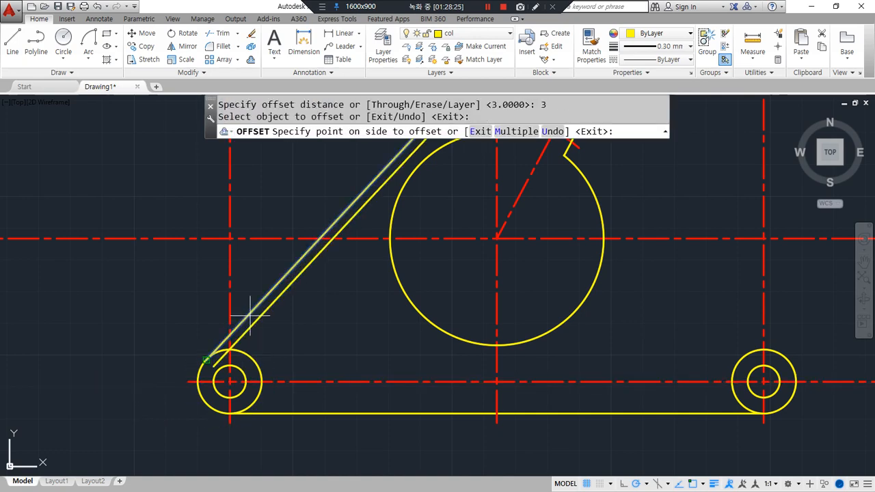
{"action": "left_click", "coordinate": [197, 297]}
{"action": "key", "text": "Return"}
{"action": "type", "text": "tr"}
{"action": "key", "text": "Return"}
{"action": "key", "text": "Return"}
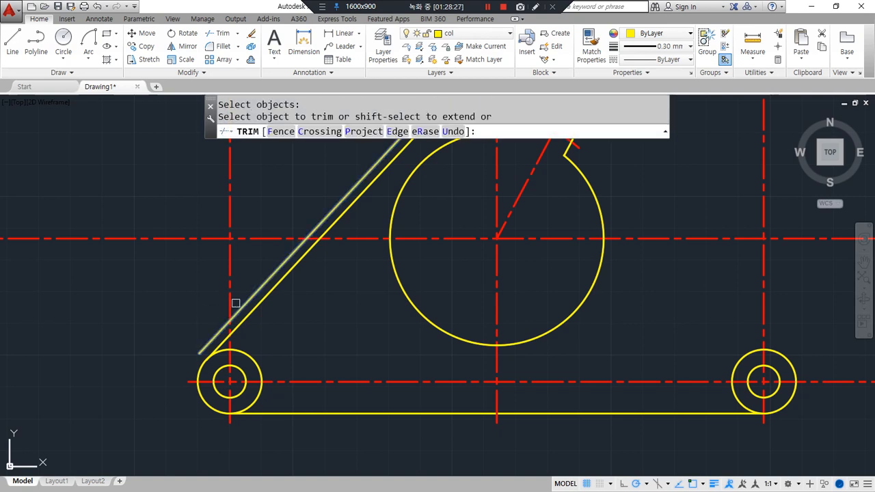
{"action": "key", "text": "Escape"}
{"action": "left_click", "coordinate": [230, 322]}
{"action": "type", "text": "e"}
{"action": "key", "text": "Return"}
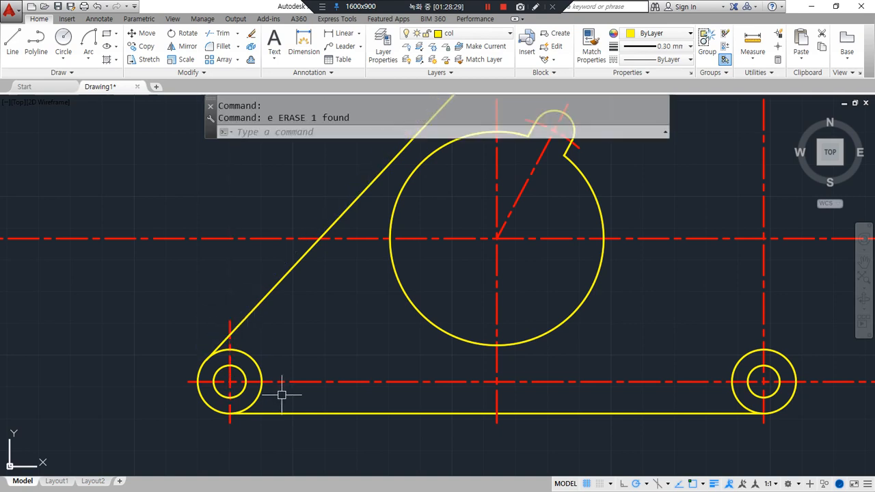
Trim the inner part of the lower-left radius 10 circle between the slanted and bottom edges.
{"action": "type", "text": "tr"}
{"action": "key", "text": "Return"}
{"action": "left_click", "coordinate": [279, 413]}
{"action": "key", "text": "Return"}
{"action": "left_click", "coordinate": [248, 356]}
{"action": "key", "text": "Return"}
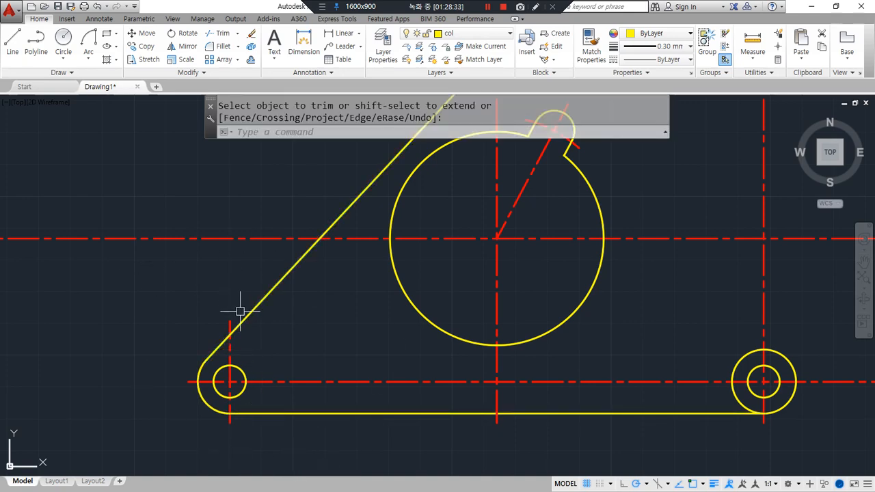
Trim the left slanted edge above the main horizontal centre line.
{"action": "scroll", "coordinate": [254, 331], "scroll_direction": "down", "scroll_amount": 3}
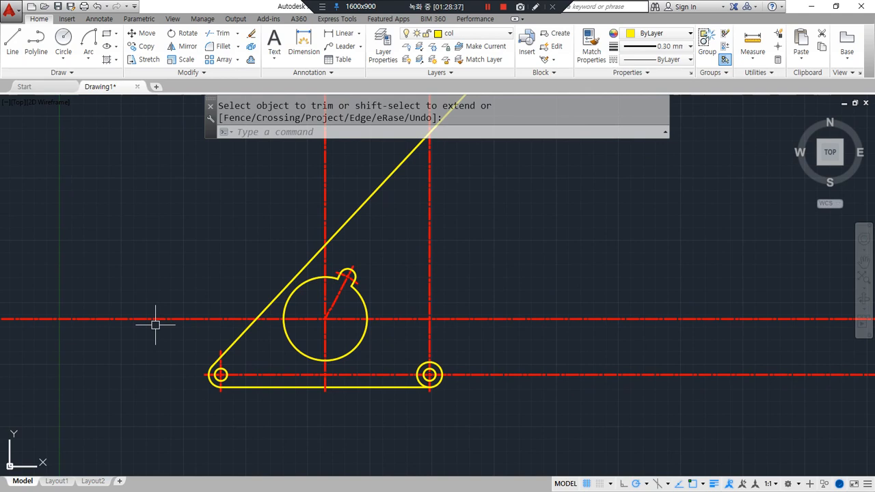
{"action": "key", "text": "Return"}
{"action": "left_click", "coordinate": [225, 317]}
{"action": "key", "text": "Return"}
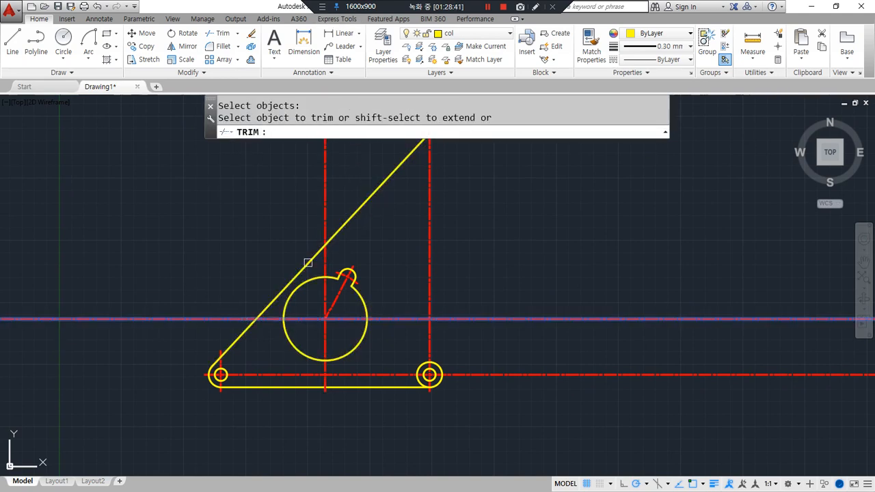
{"action": "left_click", "coordinate": [340, 225]}
{"action": "left_click", "coordinate": [352, 243]}
{"action": "key", "text": "Return"}
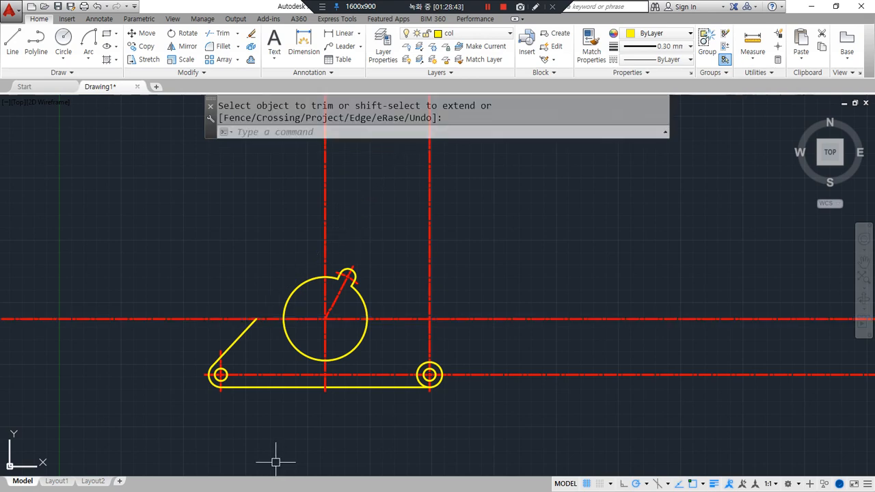
Calculate the supplementary angle of 47° for the right slanted edge.
{"action": "scroll", "coordinate": [423, 383], "scroll_direction": "up", "scroll_amount": 5}
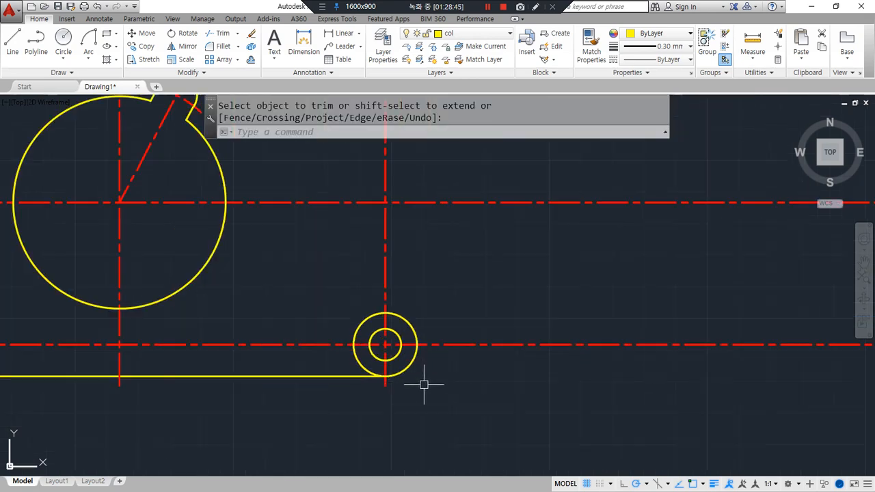
{"action": "left_click_drag", "start_coordinate": [422, 333], "coordinate": [457, 321]}
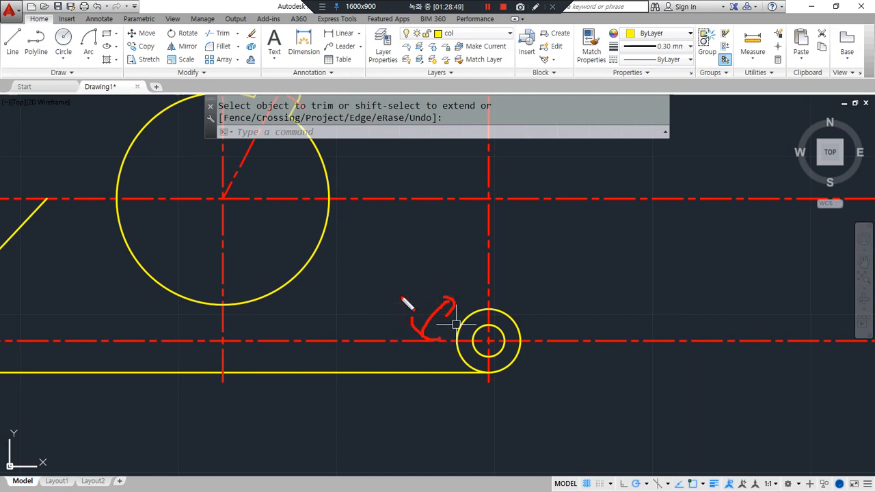
{"action": "left_click", "coordinate": [398, 133]}
{"action": "key", "text": "Return"}
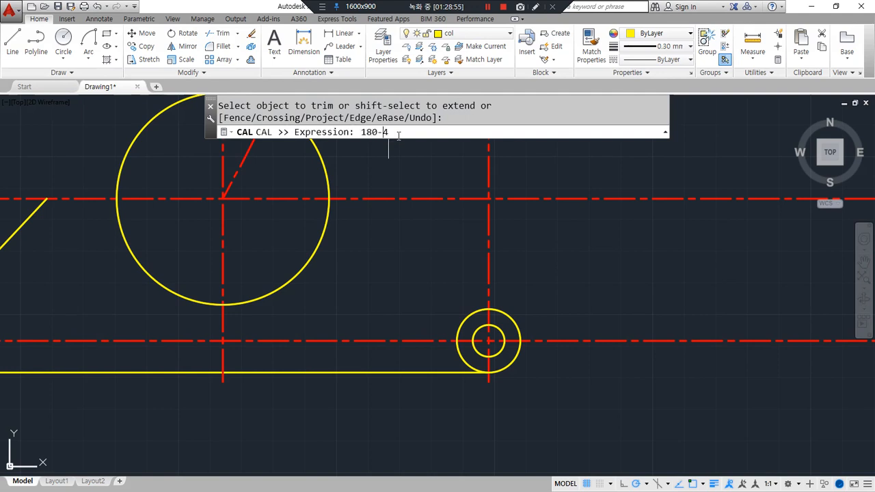
{"action": "key", "text": "Return"}
{"action": "left_click", "coordinate": [430, 277]}
Draw a construction line at 133° through the centre of the lower-right hole.
{"action": "type", "text": "xl"}
{"action": "key", "text": "Return"}
{"action": "type", "text": "a"}
{"action": "key", "text": "Return"}
{"action": "type", "text": "133"}
{"action": "key", "text": "Return"}
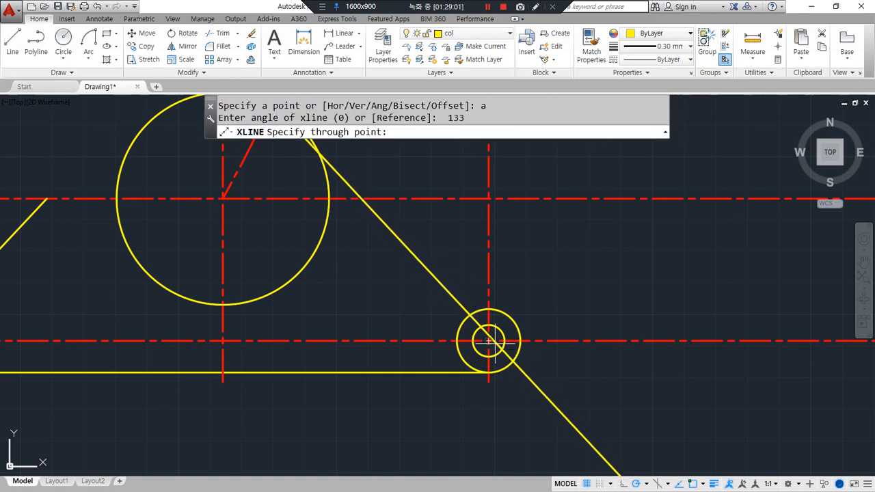
{"action": "left_click", "coordinate": [487, 348]}
{"action": "key", "text": "Return"}
Offset the 133° construction line by 10 to its upper-right side and erase the original line.
{"action": "type", "text": "o"}
{"action": "key", "text": "Return"}
{"action": "type", "text": "10"}
{"action": "key", "text": "Return"}
{"action": "left_click", "coordinate": [527, 381]}
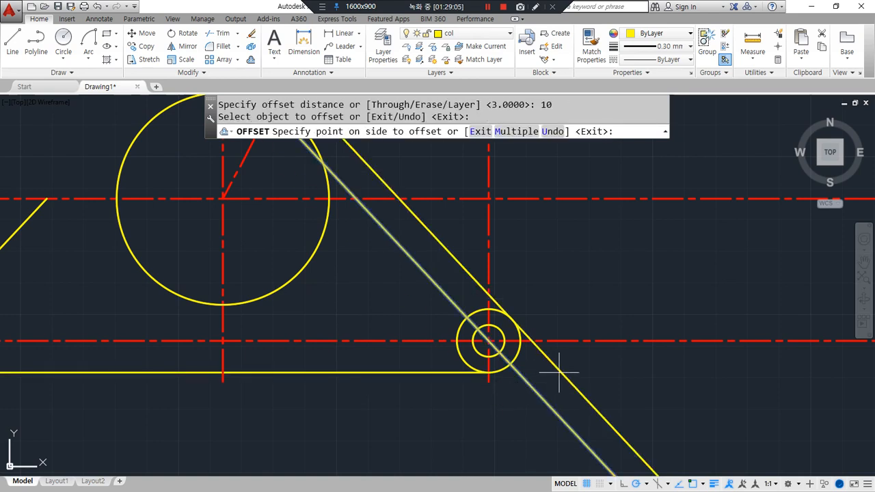
{"action": "left_click", "coordinate": [561, 365]}
{"action": "key", "text": "Return"}
{"action": "left_click", "coordinate": [532, 387]}
{"action": "type", "text": "e"}
{"action": "key", "text": "Return"}
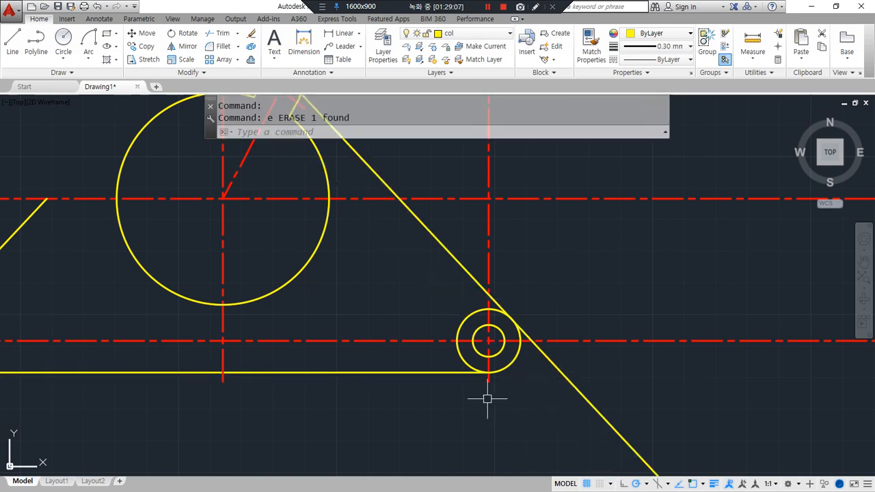
Shorten the 133° line to its tangent point on the lower-right radius 10 circle using a radius 0 fillet.
{"action": "type", "text": "f"}
{"action": "key", "text": "Return"}
{"action": "left_click", "coordinate": [474, 314]}
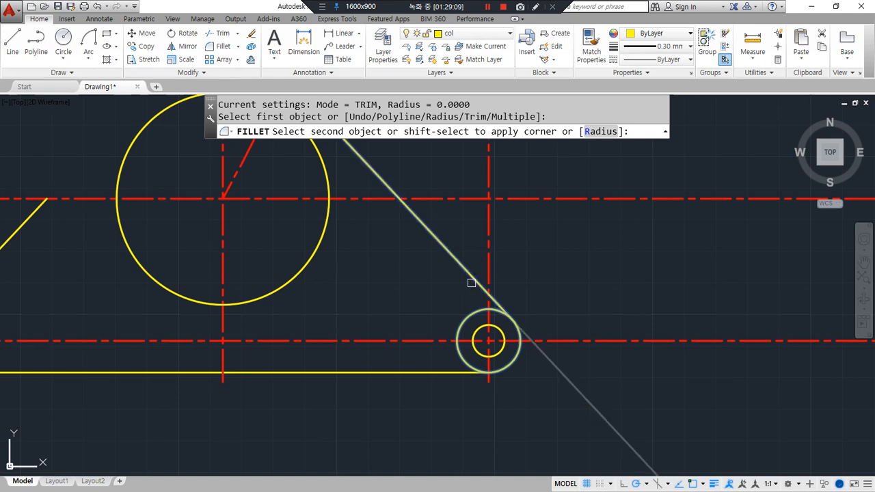
{"action": "left_click", "coordinate": [471, 283]}
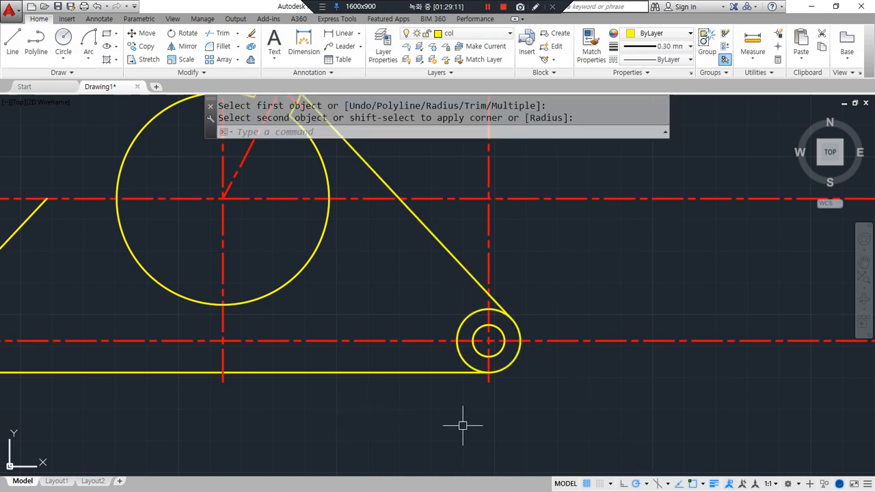
Offset the lower-right radius 10 circle and the right slanted edge outward by 3 as trimming guides.
{"action": "middle_click_drag", "start_coordinate": [471, 419], "coordinate": [524, 428]}
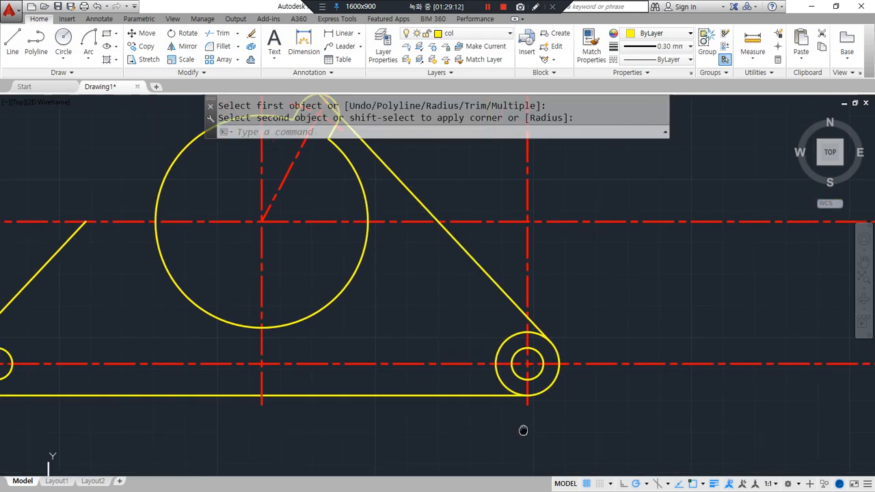
{"action": "type", "text": "o"}
{"action": "key", "text": "Return"}
{"action": "type", "text": "3"}
{"action": "key", "text": "Return"}
{"action": "left_click", "coordinate": [559, 378]}
{"action": "left_click", "coordinate": [591, 391]}
{"action": "left_click", "coordinate": [523, 309]}
{"action": "left_click", "coordinate": [561, 288]}
{"action": "key", "text": "Return"}
Trim the lower horizontal centre line beyond the guide circle and the right vertical centre line above the slanted guide.
{"action": "type", "text": "tr"}
{"action": "key", "text": "Return"}
{"action": "left_click", "coordinate": [567, 382]}
{"action": "key", "text": "Return"}
{"action": "left_click", "coordinate": [595, 363]}
{"action": "left_click", "coordinate": [595, 364]}
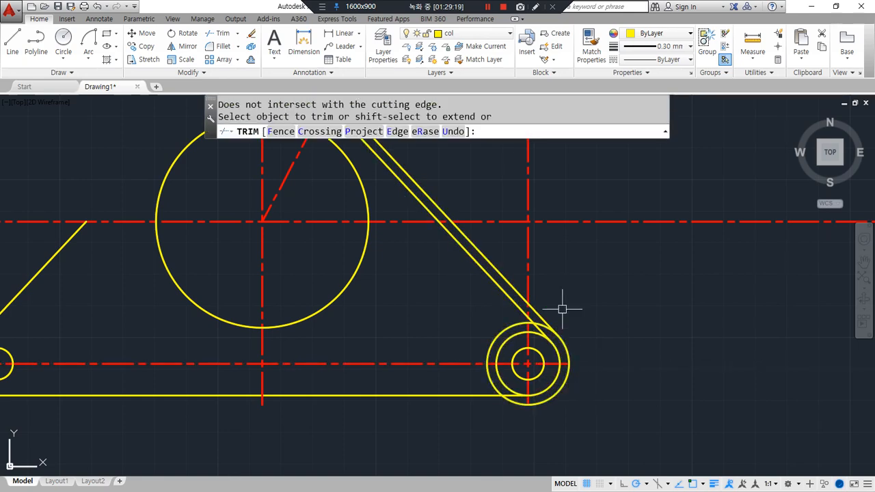
{"action": "key", "text": "Return"}
{"action": "key", "text": "Return"}
{"action": "left_click", "coordinate": [540, 312]}
{"action": "key", "text": "Return"}
{"action": "key", "text": "Return"}
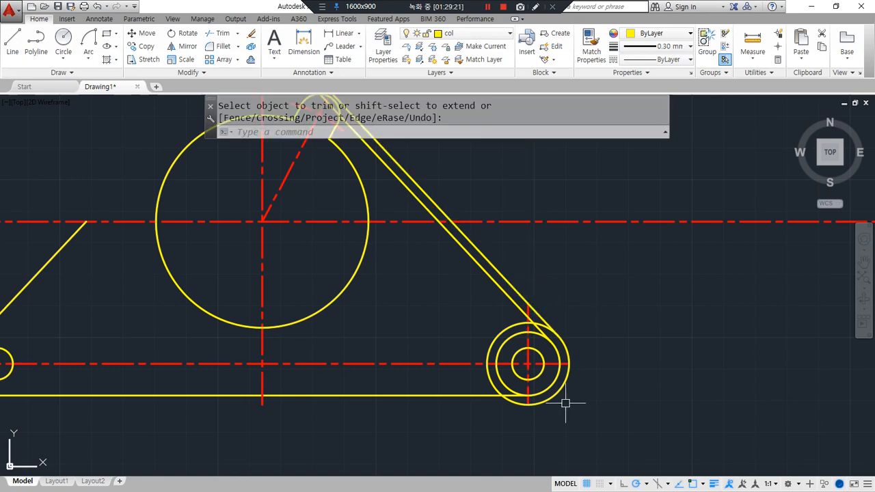
Erase the guide circle and the slanted guide line at the lower-right corner.
{"action": "key", "text": "Escape"}
{"action": "left_click", "coordinate": [560, 392]}
{"action": "type", "text": "e"}
{"action": "key", "text": "Return"}
{"action": "left_click", "coordinate": [552, 326]}
{"action": "key", "text": "Delete"}
Offset the lower-right radius 10 circle outward by 3 as a guide for trimming the centre line's inner side.
{"action": "middle_click_drag", "start_coordinate": [319, 397], "coordinate": [411, 385]}
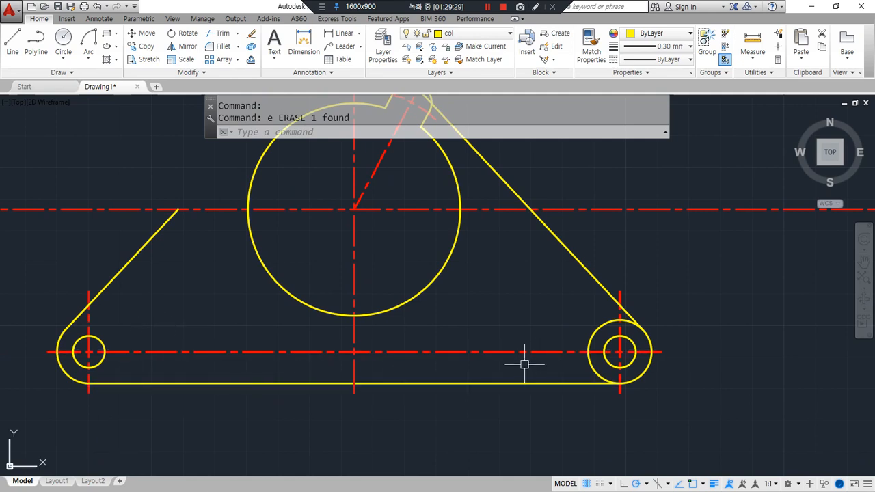
{"action": "type", "text": "o"}
{"action": "key", "text": "Return"}
{"action": "type", "text": "3"}
{"action": "key", "text": "Return"}
{"action": "left_click", "coordinate": [589, 363]}
{"action": "left_click", "coordinate": [558, 362]}
{"action": "key", "text": "Return"}
Draw a circle centred on the lower-left hole and reaching the bottom edge.
{"action": "type", "text": "c"}
{"action": "key", "text": "Return"}
{"action": "left_click", "coordinate": [89, 353]}
{"action": "left_click", "coordinate": [89, 384]}
Offset the new lower-left circle outward by 3 as a trimming guide and erase the source circle.
{"action": "type", "text": "o"}
{"action": "key", "text": "Return"}
{"action": "type", "text": "3"}
{"action": "key", "text": "Return"}
{"action": "left_click", "coordinate": [117, 367]}
{"action": "left_click", "coordinate": [146, 365]}
{"action": "key", "text": "Return"}
{"action": "left_click", "coordinate": [119, 362]}
{"action": "type", "text": "e"}
{"action": "key", "text": "Return"}
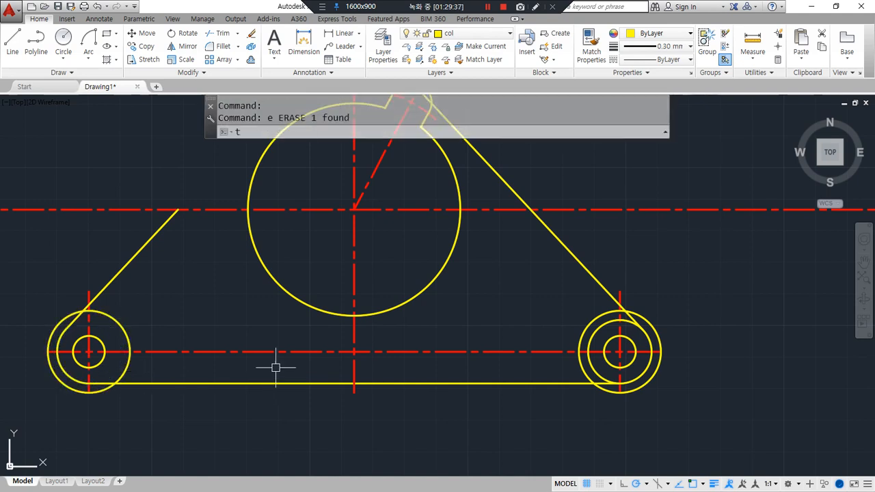
Trim the lower horizontal centre line between the two corner guide circles.
{"action": "type", "text": "tr"}
{"action": "key", "text": "Return"}
{"action": "left_click", "coordinate": [270, 351]}
{"action": "key", "text": "Escape"}
{"action": "key", "text": "Escape"}
{"action": "type", "text": "tr"}
{"action": "key", "text": "Return"}
{"action": "key", "text": "Return"}
{"action": "left_click", "coordinate": [274, 352]}
{"action": "left_click", "coordinate": [467, 352]}
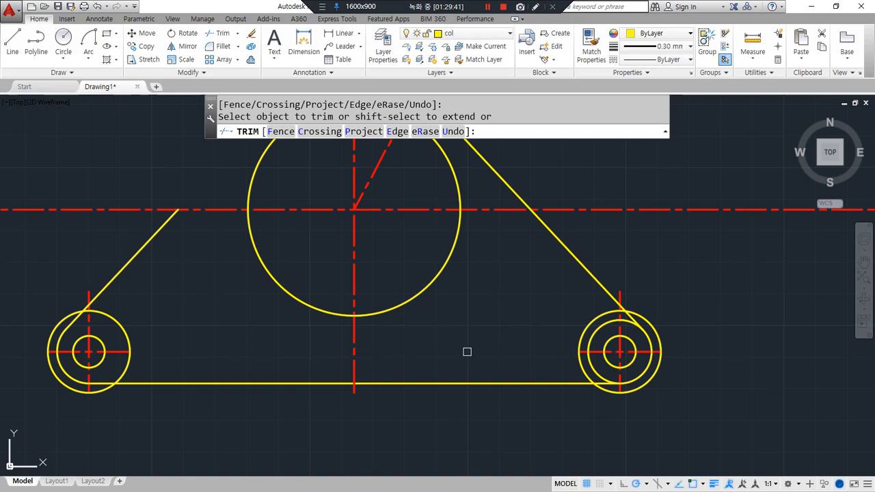
{"action": "key", "text": "Return"}
Erase the two guide circles around the lower corner holes.
{"action": "left_click", "coordinate": [576, 331]}
{"action": "left_click", "coordinate": [580, 331]}
{"action": "left_click", "coordinate": [580, 332]}
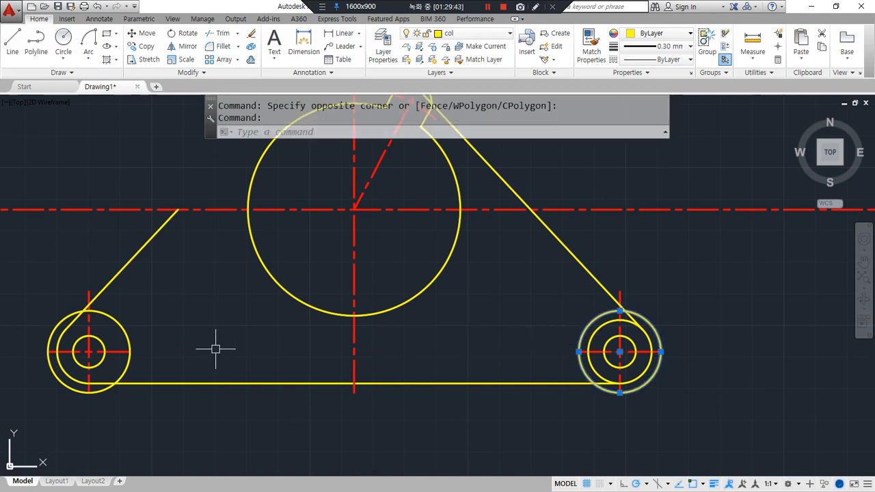
{"action": "left_click", "coordinate": [117, 326]}
{"action": "type", "text": "e"}
{"action": "key", "text": "Return"}
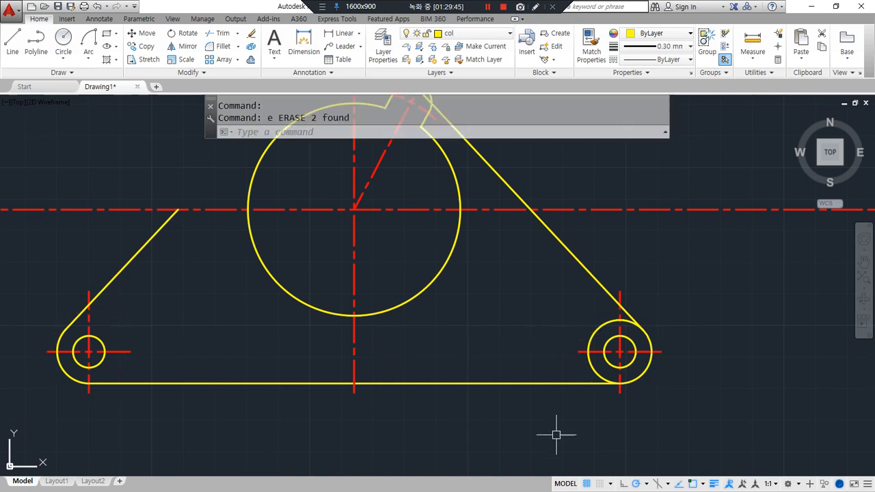
{"action": "middle_click_drag", "start_coordinate": [514, 317], "coordinate": [511, 353]}
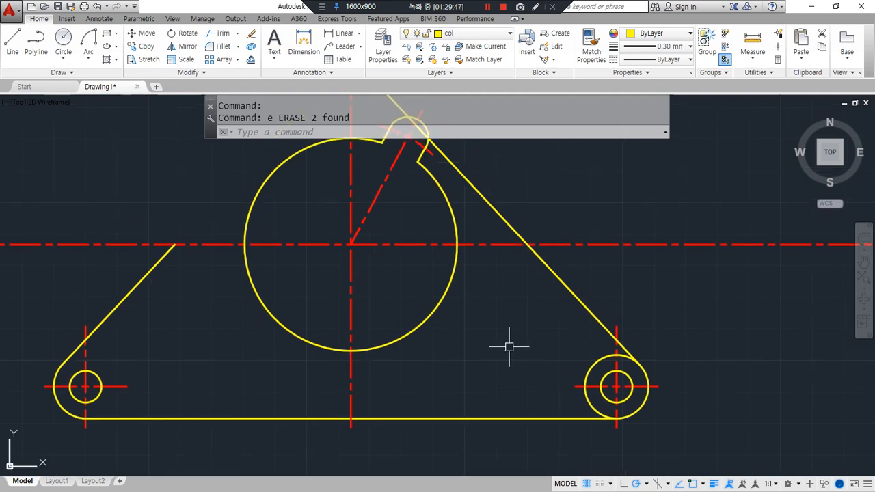
Trim the right slanted edge where it rises above the main horizontal centre line.
{"action": "scroll", "coordinate": [504, 336], "scroll_direction": "down", "scroll_amount": 2}
{"action": "middle_click_drag", "start_coordinate": [502, 322], "coordinate": [493, 352]}
{"action": "type", "text": "tr"}
{"action": "key", "text": "Return"}
{"action": "left_click", "coordinate": [534, 320]}
{"action": "key", "text": "Return"}
{"action": "left_click", "coordinate": [502, 307]}
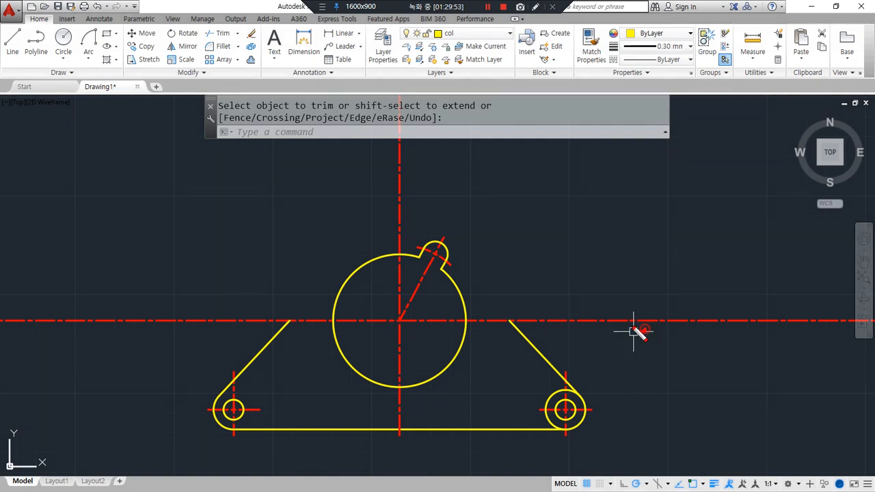
Offset the main horizontal centre line downward by 45 as a guide through the lower holes.
{"action": "mouse_move", "coordinate": [654, 321]}
{"action": "left_mouse_down"}
{"action": "mouse_move", "coordinate": [655, 404]}
{"action": "mouse_move", "coordinate": [640, 234]}
{"action": "left_mouse_up"}
{"action": "type", "text": "o"}
{"action": "key", "text": "Return"}
{"action": "type", "text": "45"}
{"action": "key", "text": "Return"}
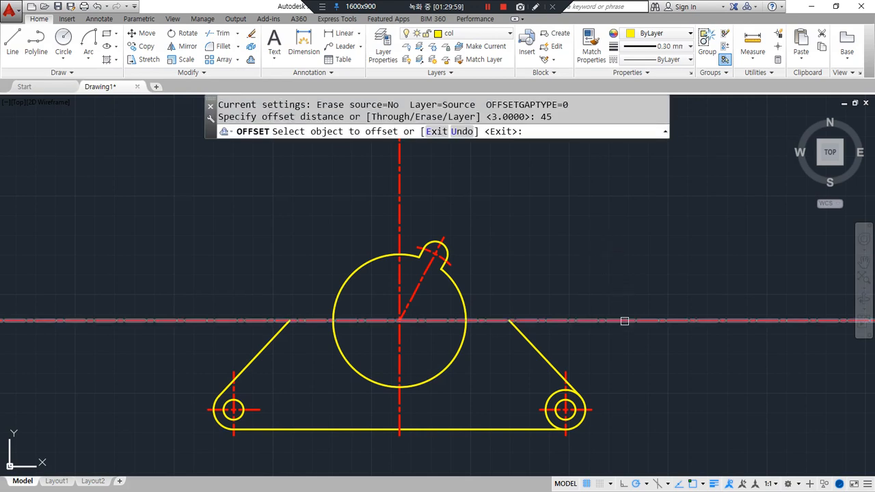
{"action": "left_click", "coordinate": [623, 319]}
{"action": "left_click", "coordinate": [631, 365]}
{"action": "key", "text": "Return"}
Offset the lower guide line upward by 104 for the plate's top edge and erase the guide.
{"action": "key", "text": "Return"}
{"action": "type", "text": "104"}
{"action": "key", "text": "Return"}
{"action": "left_click", "coordinate": [656, 409]}
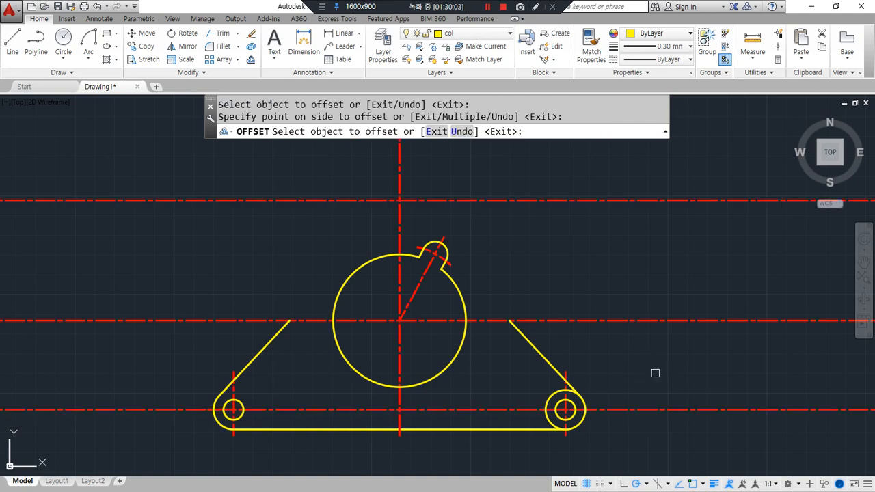
{"action": "left_click", "coordinate": [655, 380]}
{"action": "key", "text": "Return"}
{"action": "left_click", "coordinate": [650, 410]}
{"action": "type", "text": "e"}
{"action": "key", "text": "Return"}
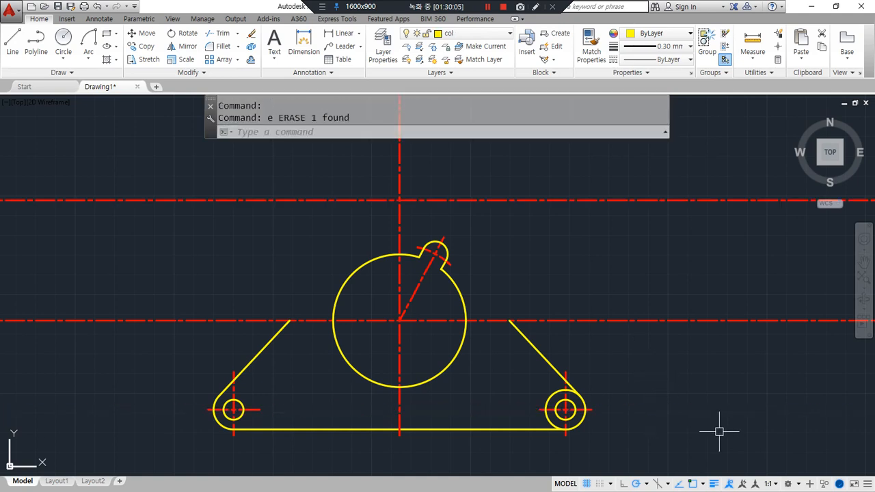
Offset the vertical centre line by 71 to both sides.
{"action": "mouse_move", "coordinate": [453, 221]}
{"action": "left_mouse_down"}
{"action": "mouse_move", "coordinate": [201, 157]}
{"action": "mouse_move", "coordinate": [555, 254]}
{"action": "mouse_move", "coordinate": [467, 256]}
{"action": "left_mouse_up"}
{"action": "type", "text": "o"}
{"action": "key", "text": "Return"}
{"action": "type", "text": "71"}
{"action": "key", "text": "Return"}
{"action": "left_click", "coordinate": [400, 219]}
{"action": "left_click", "coordinate": [370, 171]}
{"action": "left_click", "coordinate": [401, 182]}
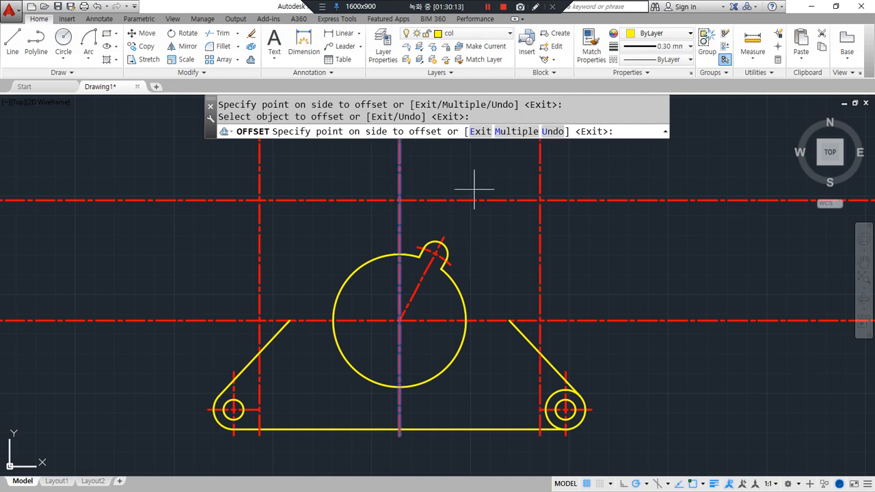
{"action": "left_click", "coordinate": [501, 200]}
{"action": "key", "text": "Return"}
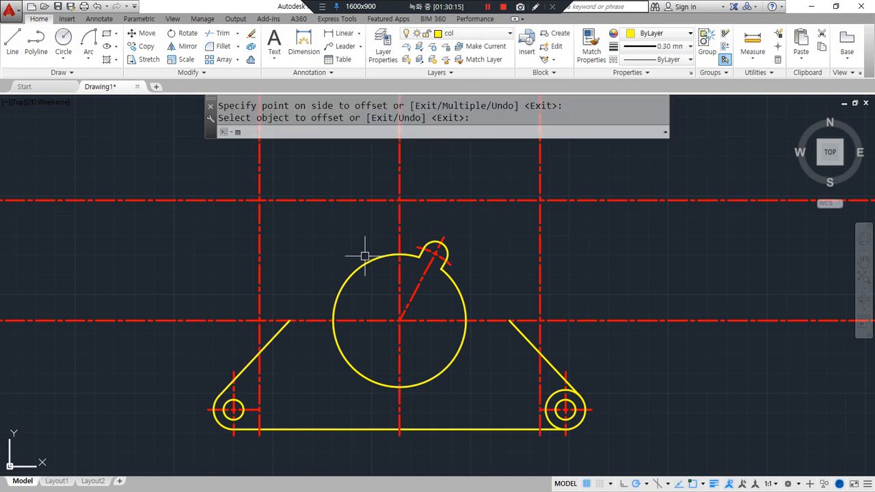
Match the new top horizontal line to the properties of the central circle's yellow outline.
{"action": "type", "text": "ma"}
{"action": "key", "text": "Return"}
{"action": "left_click", "coordinate": [354, 268]}
{"action": "left_click", "coordinate": [340, 201]}
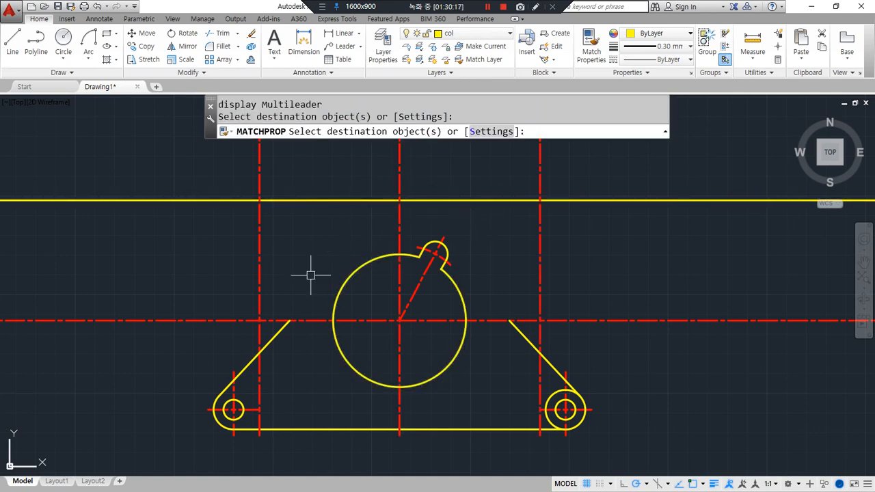
{"action": "key", "text": "Return"}
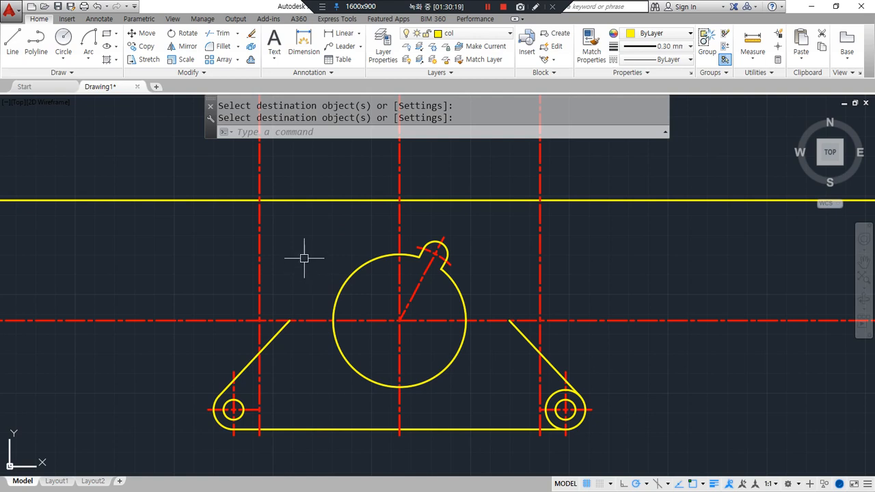
Offset the top edge line downward by 10.
{"action": "type", "text": "o"}
{"action": "key", "text": "Return"}
{"action": "type", "text": "10"}
{"action": "key", "text": "Return"}
{"action": "left_click", "coordinate": [297, 201]}
{"action": "left_click", "coordinate": [297, 225]}
{"action": "key", "text": "Return"}
Match the offset line below the top edge to the properties of the red centre line.
{"action": "type", "text": "ma"}
{"action": "key", "text": "Return"}
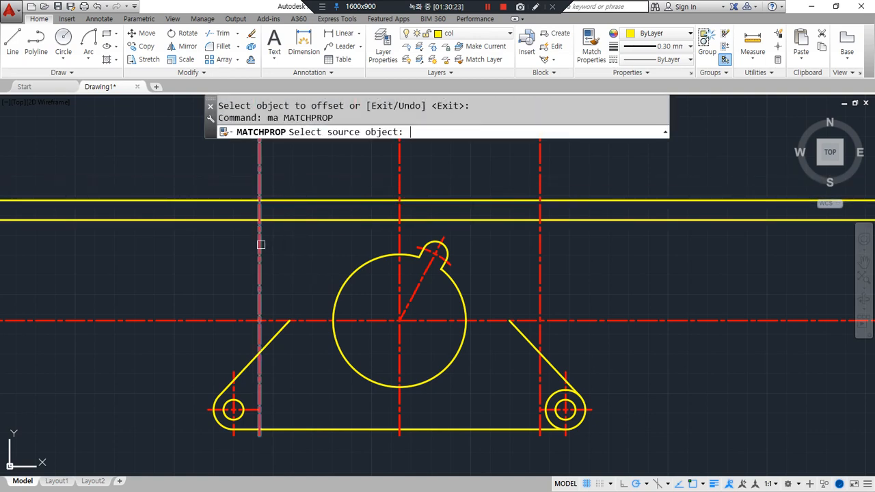
{"action": "left_click", "coordinate": [260, 244]}
{"action": "left_click", "coordinate": [287, 219]}
{"action": "key", "text": "Return"}
Draw circles of radius 10 at the two intersections of the upper horizontal and the side vertical centre lines.
{"action": "type", "text": "c"}
{"action": "key", "text": "Return"}
{"action": "left_click", "coordinate": [260, 220]}
{"action": "type", "text": "10"}
{"action": "key", "text": "Return"}
{"action": "key", "text": "Return"}
{"action": "left_click", "coordinate": [540, 219]}
{"action": "key", "text": "Return"}
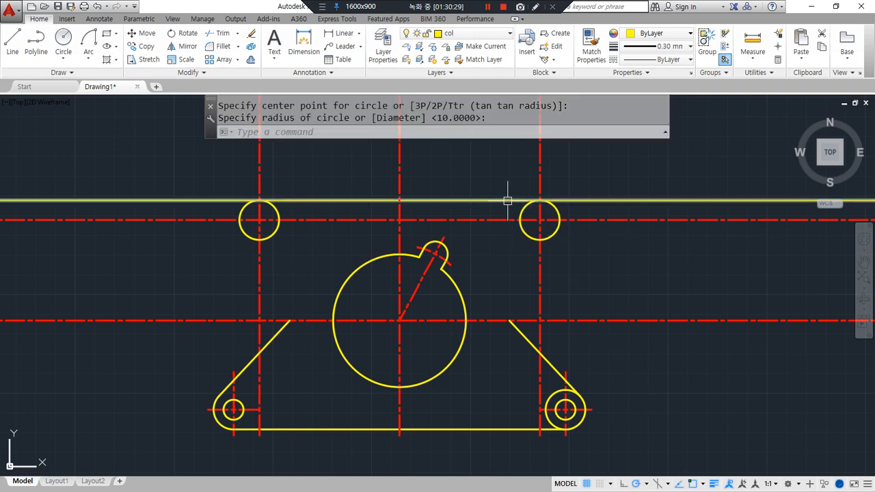
Offset the left and right vertical centre lines outward by 10.
{"action": "scroll", "coordinate": [248, 215], "scroll_direction": "up", "scroll_amount": 2}
{"action": "type", "text": "o"}
{"action": "key", "text": "Return"}
{"action": "type", "text": "10"}
{"action": "key", "text": "Return"}
{"action": "left_click", "coordinate": [267, 219]}
{"action": "left_click", "coordinate": [255, 220]}
{"action": "middle_click_drag", "start_coordinate": [573, 244], "coordinate": [250, 254]}
{"action": "left_click", "coordinate": [658, 271]}
{"action": "left_click", "coordinate": [718, 281]}
{"action": "key", "text": "Return"}
Match the two outer vertical lines to the properties of the yellow top edge.
{"action": "type", "text": "ma"}
{"action": "key", "text": "Return"}
{"action": "left_click", "coordinate": [736, 194]}
{"action": "left_click", "coordinate": [707, 275]}
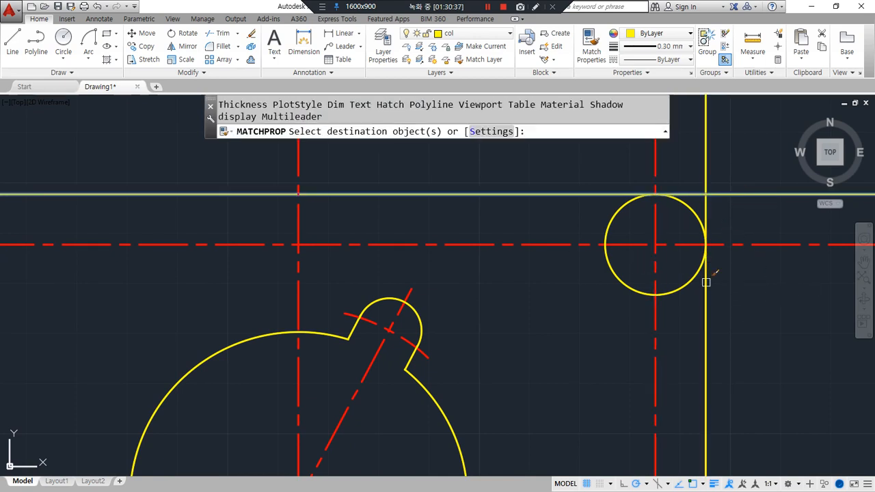
{"action": "scroll", "coordinate": [140, 263], "scroll_direction": "down", "scroll_amount": 2}
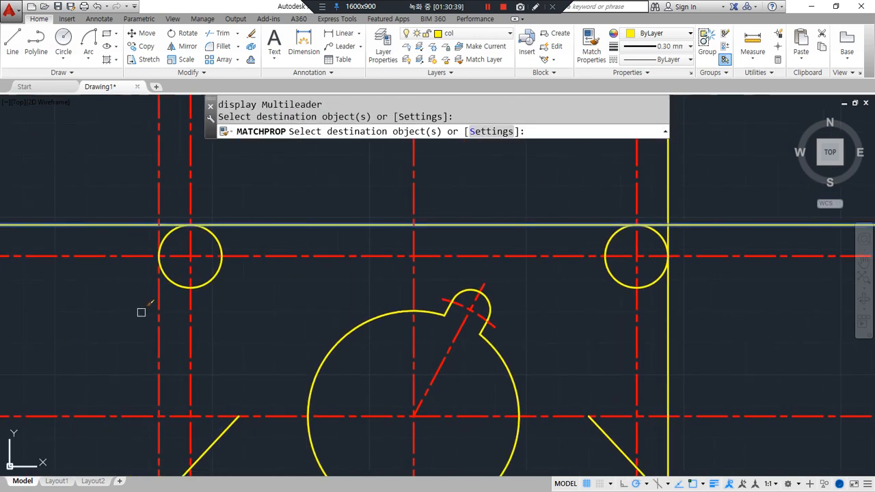
{"action": "left_click", "coordinate": [161, 310]}
{"action": "key", "text": "Return"}
Fillet the top edge with the left and right vertical edges into sharp corners with radius 0.
{"action": "type", "text": "f"}
{"action": "key", "text": "Return"}
{"action": "left_click", "coordinate": [160, 277]}
{"action": "left_click", "coordinate": [231, 226]}
{"action": "key", "text": "Return"}
{"action": "left_click", "coordinate": [602, 229]}
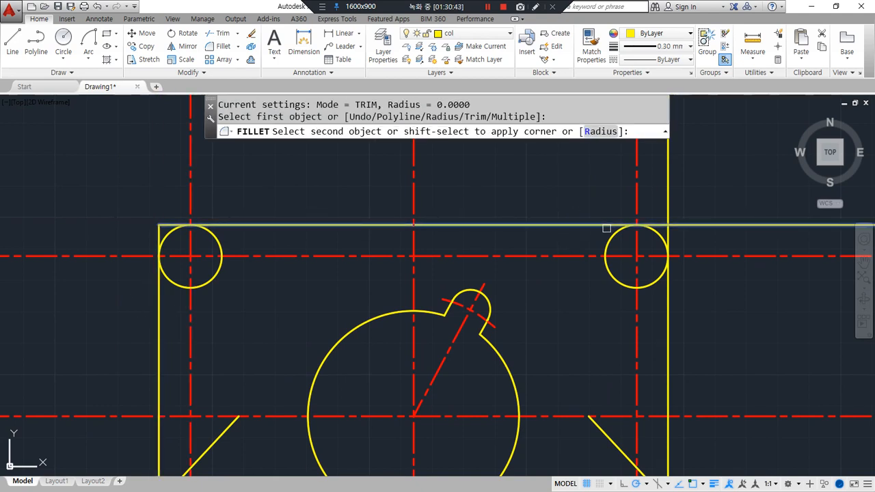
{"action": "left_click", "coordinate": [668, 291]}
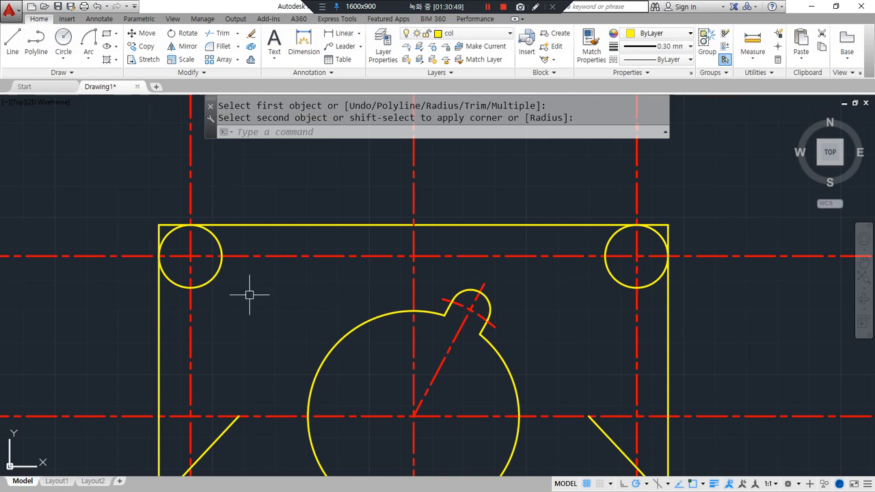
Offset the top, left and right edges outward by 3 as trimming guides.
{"action": "type", "text": "o"}
{"action": "key", "text": "Return"}
{"action": "type", "text": "3"}
{"action": "key", "text": "Return"}
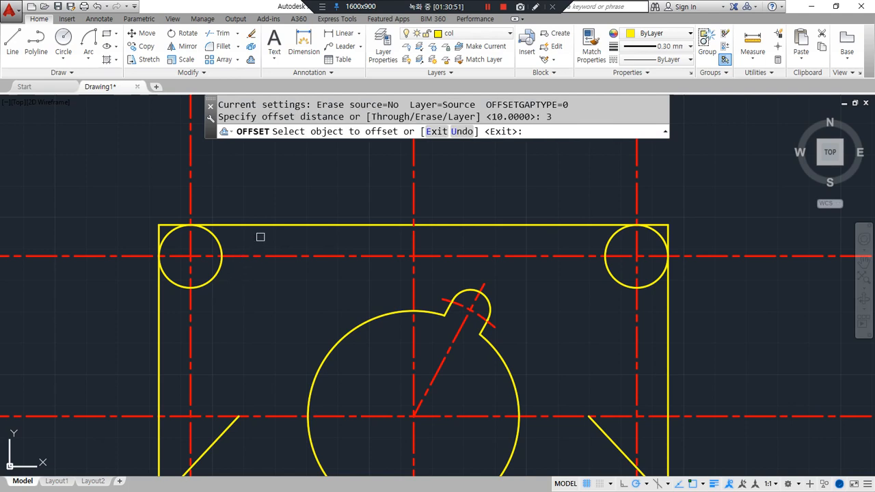
{"action": "left_click", "coordinate": [261, 225]}
{"action": "left_click", "coordinate": [252, 212]}
{"action": "left_click", "coordinate": [156, 287]}
{"action": "left_click", "coordinate": [124, 287]}
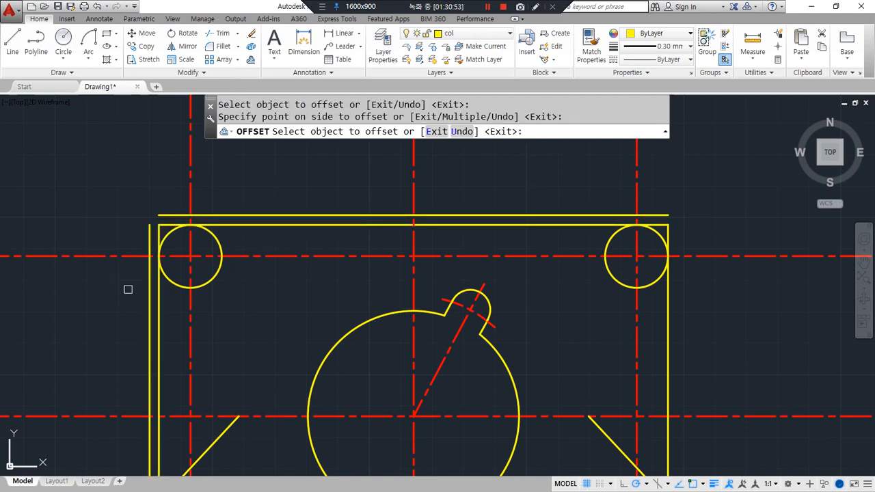
{"action": "left_click", "coordinate": [669, 302]}
{"action": "left_click", "coordinate": [745, 305]}
{"action": "key", "text": "Return"}
Trim the upper horizontal and the vertical centre lines where they extend beyond the outer guide lines.
{"action": "type", "text": "tr"}
{"action": "key", "text": "Return"}
{"action": "key", "text": "Return"}
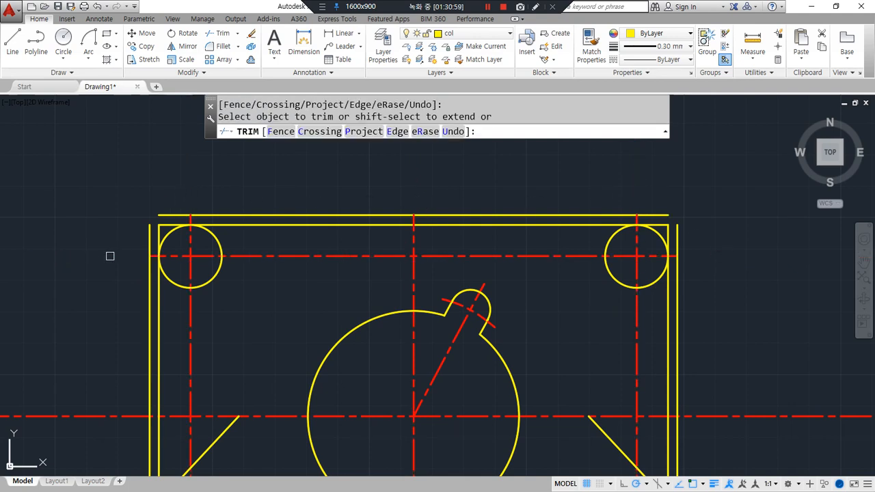
{"action": "key", "text": "Return"}
Erase the three guide lines outside the top, left and right edges.
{"action": "left_click", "coordinate": [149, 275]}
{"action": "left_click", "coordinate": [293, 215]}
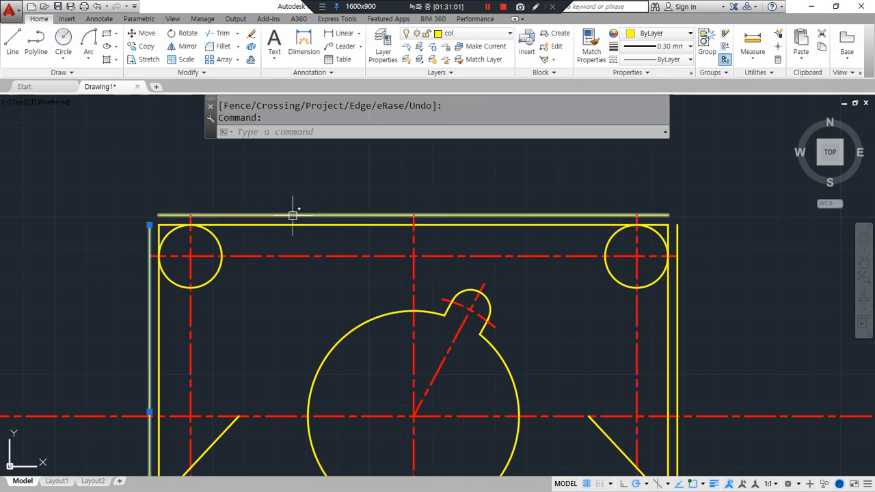
{"action": "left_click", "coordinate": [678, 290]}
{"action": "type", "text": "e"}
{"action": "key", "text": "Return"}
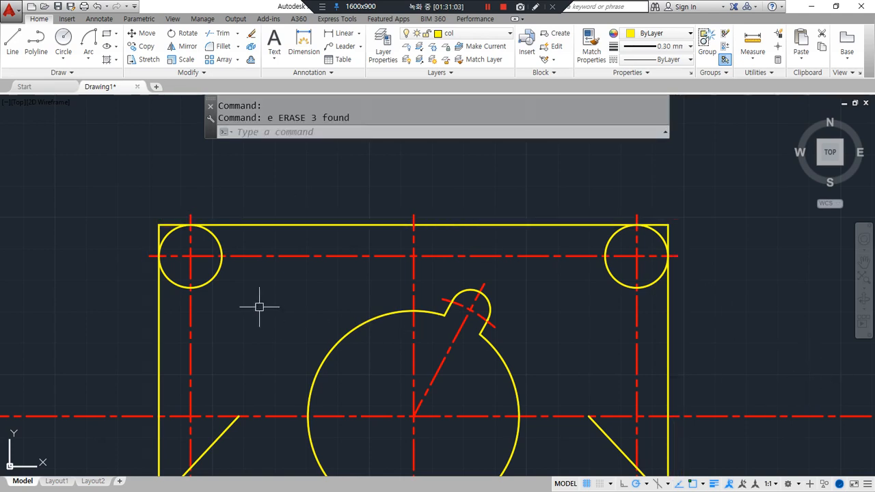
Draw a radius 5 hole at the centre of each upper corner circle.
{"action": "type", "text": "c"}
{"action": "key", "text": "Return"}
{"action": "left_click", "coordinate": [190, 257]}
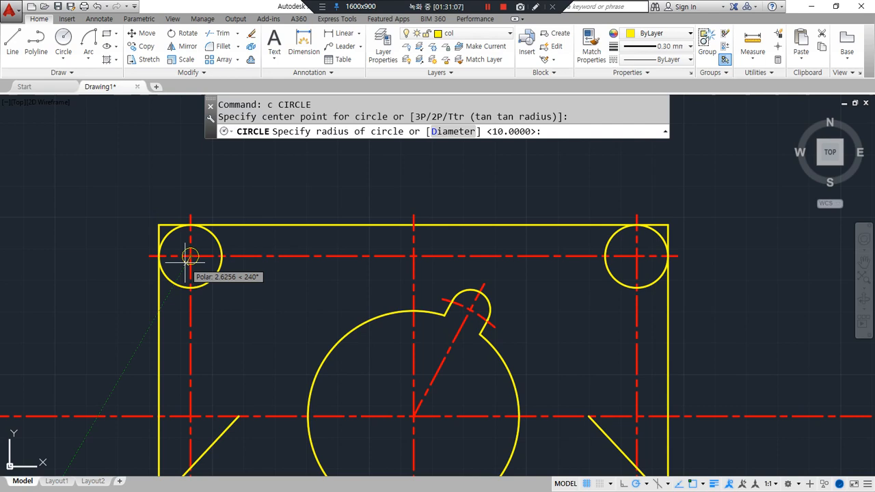
{"action": "type", "text": "5"}
{"action": "key", "text": "Return"}
{"action": "key", "text": "Return"}
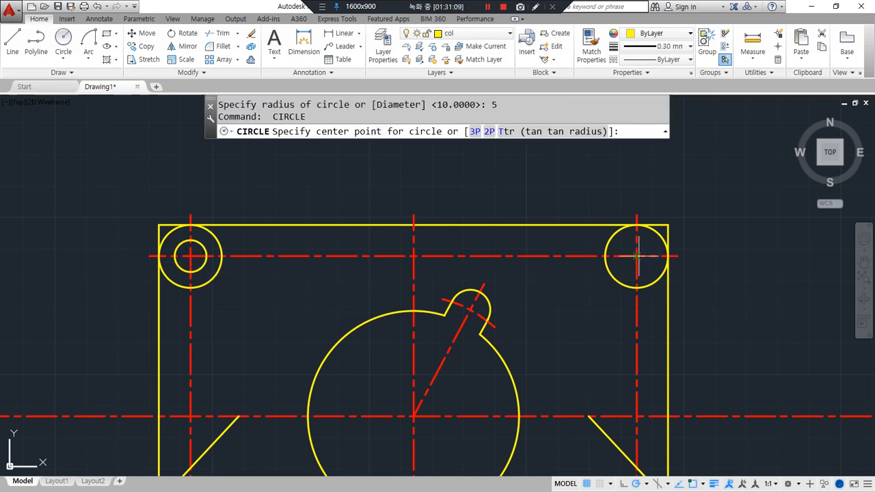
{"action": "left_click", "coordinate": [636, 256]}
{"action": "key", "text": "Return"}
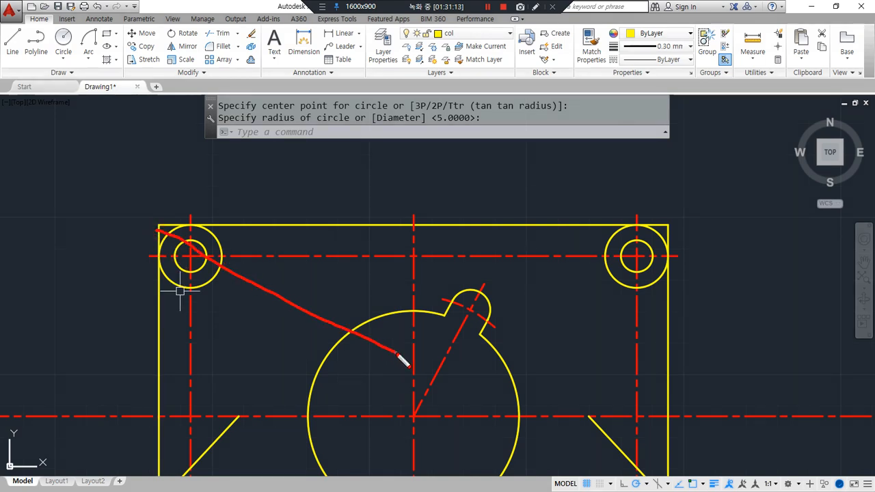
{"action": "key", "text": "Escape"}
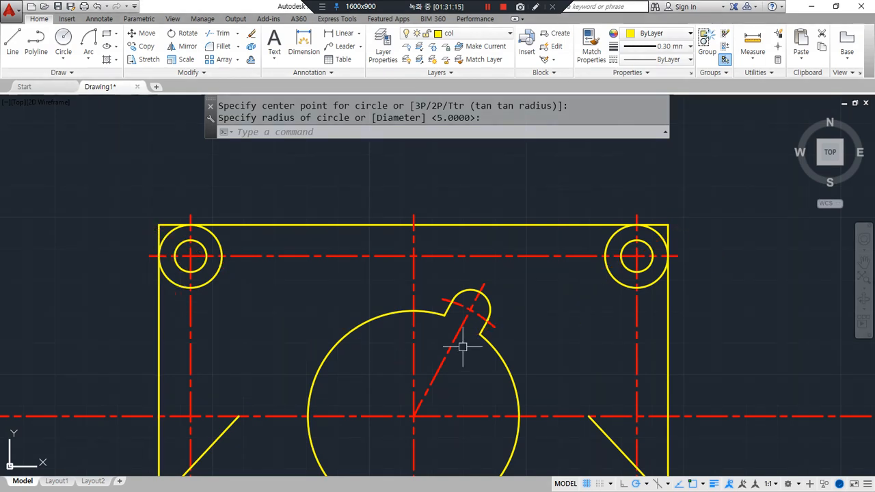
{"action": "type", "text": "xl"}
{"action": "key", "text": "Return"}
{"action": "type", "text": "a"}
{"action": "key", "text": "Return"}
{"action": "key", "text": "Return"}
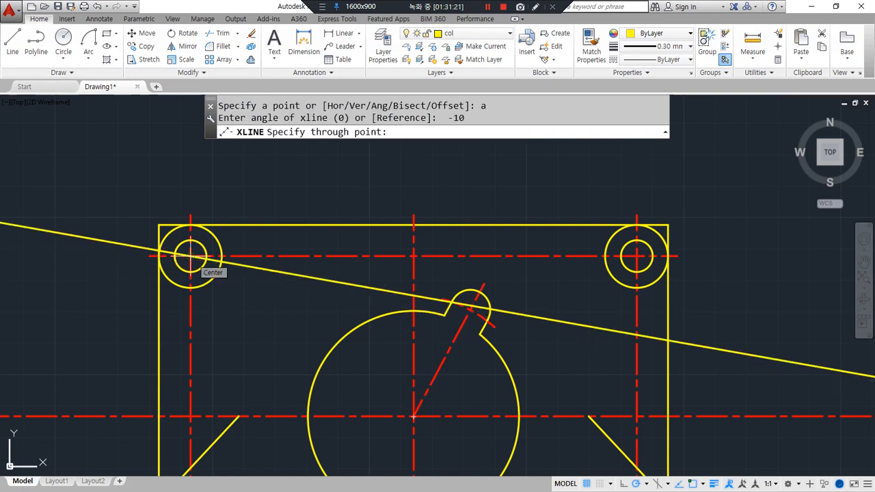
{"action": "key", "text": "Escape"}
Draw a construction line at -10 degrees through the centre of the upper-left hole.
{"action": "type", "text": "xl"}
{"action": "key", "text": "Return"}
{"action": "type", "text": "a"}
{"action": "key", "text": "Return"}
{"action": "type", "text": "-10"}
{"action": "key", "text": "Return"}
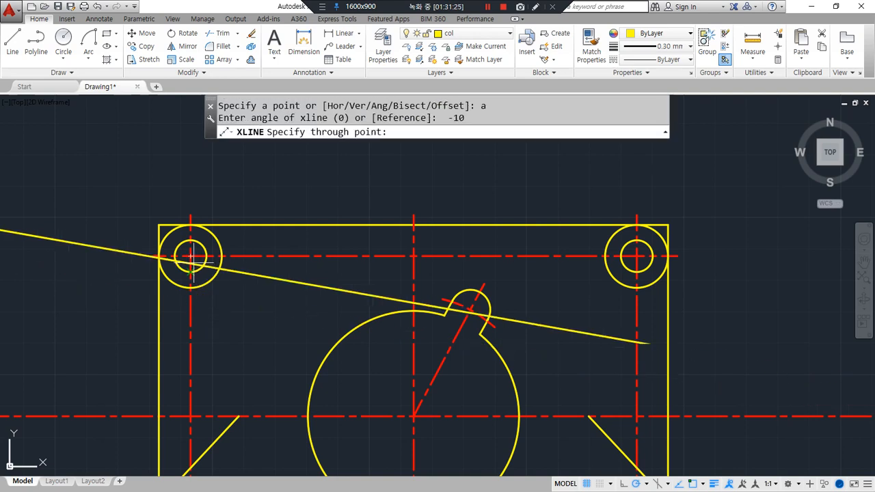
{"action": "left_click", "coordinate": [185, 256]}
{"action": "key", "text": "Return"}
Offset the slanted construction line downward by 10, tangent to the upper-left outer circle, and erase the original line.
{"action": "type", "text": "o"}
{"action": "key", "text": "Return"}
{"action": "type", "text": "1"}
{"action": "key", "text": "Return"}
{"action": "left_click", "coordinate": [290, 273]}
{"action": "left_click", "coordinate": [260, 336]}
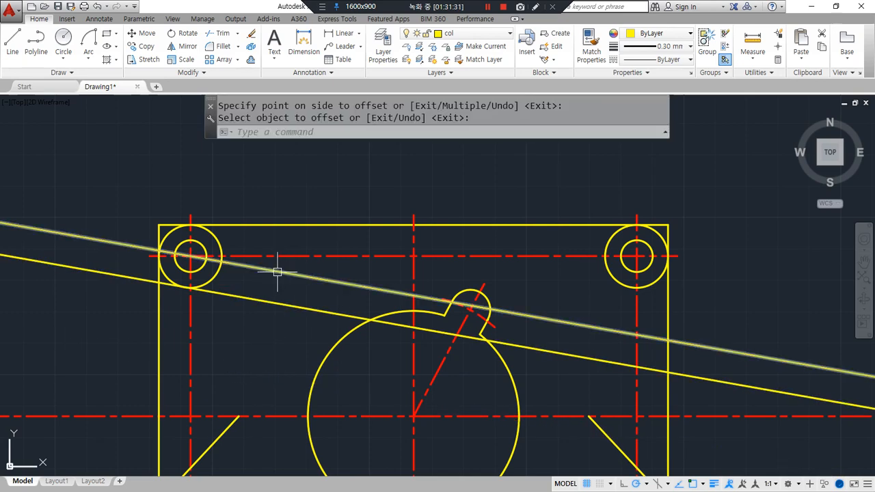
{"action": "key", "text": "Return"}
{"action": "left_click", "coordinate": [281, 272]}
{"action": "type", "text": "e ERASE 1 found"}
{"action": "key", "text": "Return"}
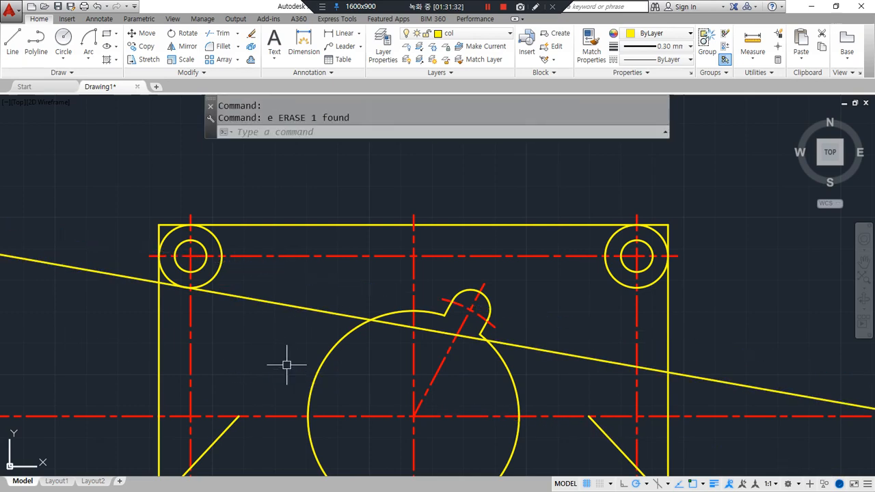
Fillet the slanted line and the left vertical edge to the upper-left outer circle with radius 0.
{"action": "type", "text": "f"}
{"action": "key", "text": "Return"}
{"action": "left_click", "coordinate": [228, 292]}
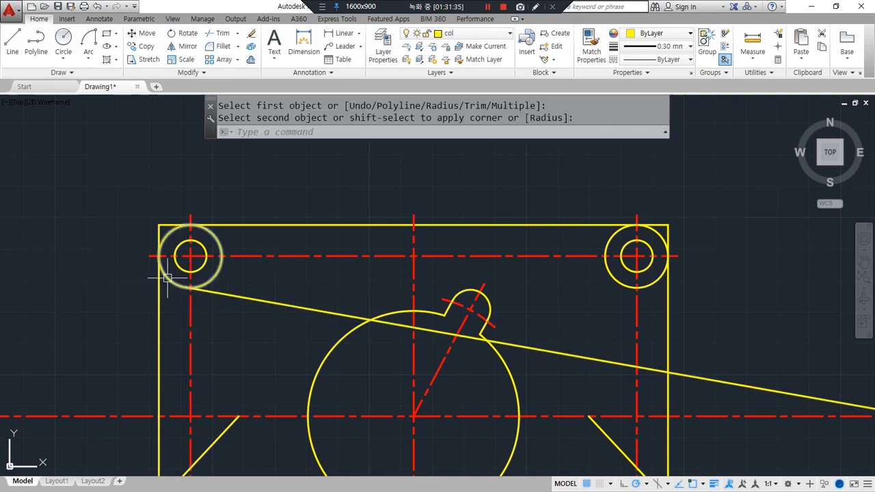
{"action": "left_click", "coordinate": [159, 239]}
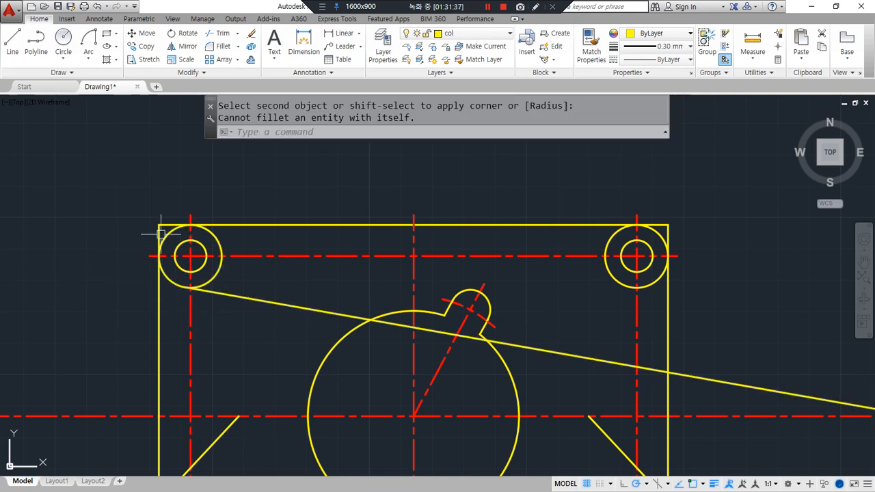
{"action": "key", "text": "Return"}
{"action": "left_click", "coordinate": [158, 238]}
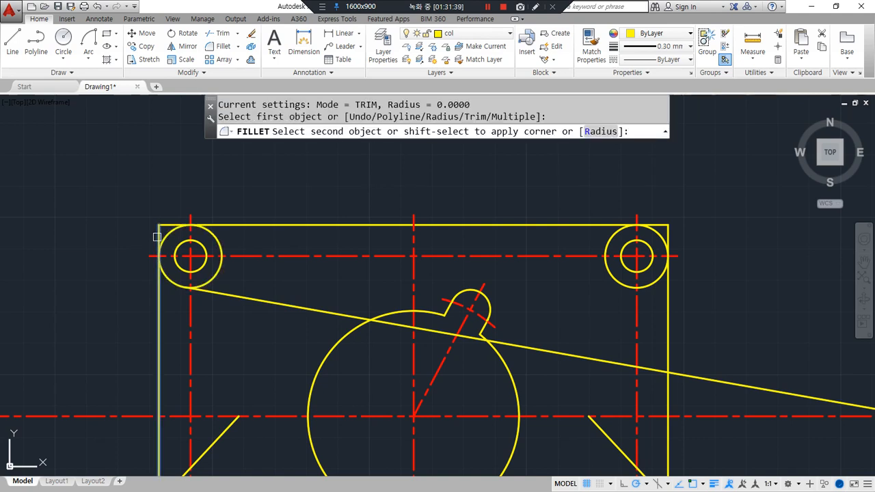
{"action": "left_click", "coordinate": [168, 276]}
Trim away the inner part of the upper-left outer circle between the left edge and the slanted line.
{"action": "type", "text": "tr"}
{"action": "key", "text": "Return"}
{"action": "key", "text": "Return"}
{"action": "key", "text": "Escape"}
{"action": "key", "text": "Return"}
{"action": "left_click", "coordinate": [222, 292]}
{"action": "left_click", "coordinate": [158, 242]}
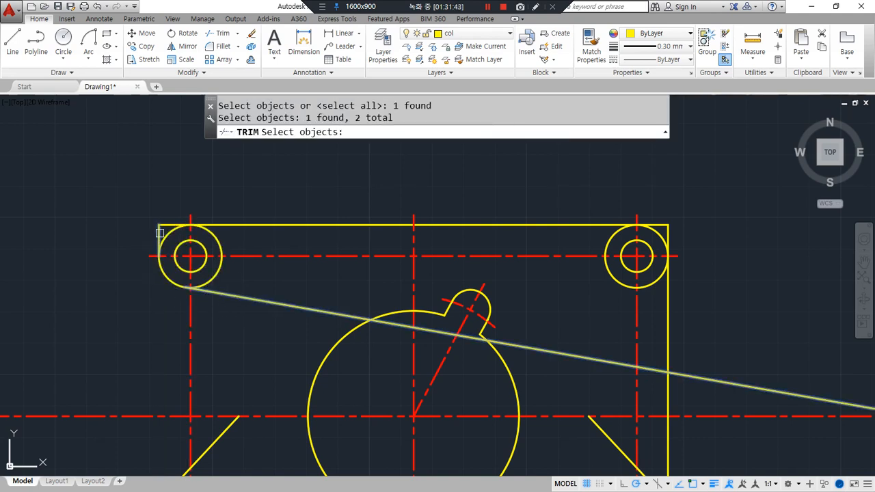
{"action": "key", "text": "Return"}
{"action": "left_click", "coordinate": [211, 237]}
{"action": "key", "text": "Return"}
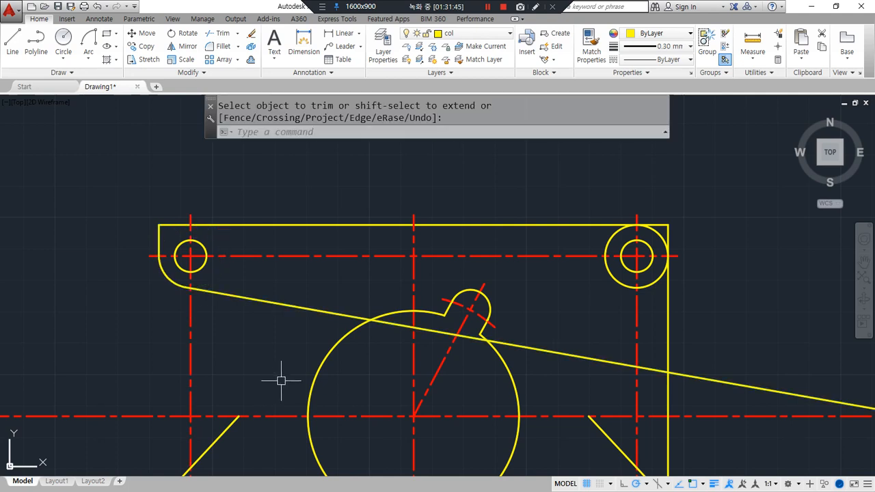
Trim the left slanted line where it meets the central circle and erase the leftover part beyond it.
{"action": "key", "text": "Return"}
{"action": "key", "text": "Return"}
{"action": "left_click", "coordinate": [355, 332]}
{"action": "key", "text": "Return"}
{"action": "left_click", "coordinate": [394, 322]}
{"action": "key", "text": "Return"}
{"action": "left_click", "coordinate": [564, 352]}
{"action": "type", "text": "e"}
{"action": "key", "text": "Return"}
Draw a construction line at 190 degrees through the centre of the upper-right hole.
{"action": "type", "text": "xl"}
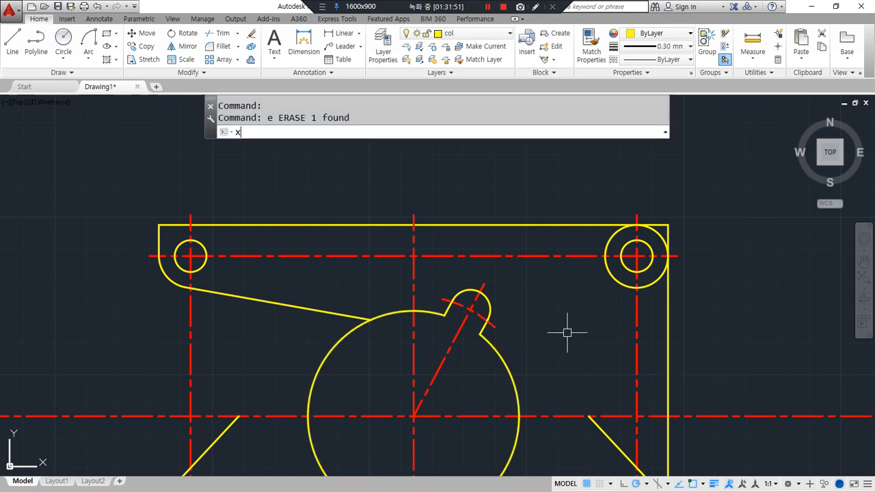
{"action": "key", "text": "Return"}
{"action": "type", "text": "a"}
{"action": "key", "text": "Return"}
{"action": "type", "text": "1"}
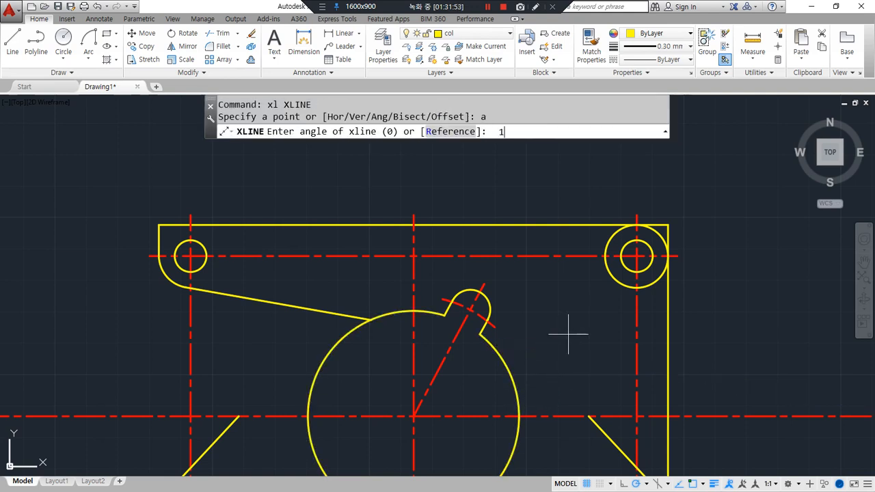
{"action": "type", "text": "90"}
{"action": "key", "text": "Return"}
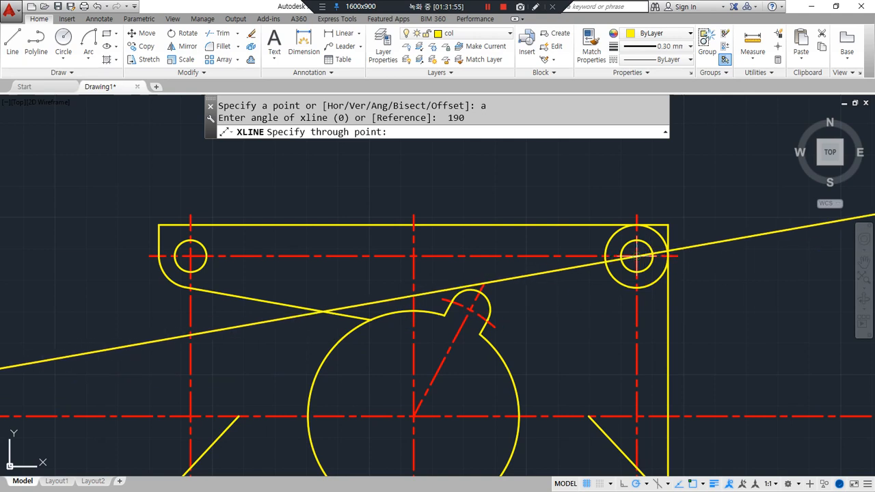
{"action": "left_click", "coordinate": [637, 256]}
{"action": "key", "text": "Return"}
Offset the 190-degree construction line downward by 10, tangent to the upper-right outer circle, and erase the original line.
{"action": "type", "text": "o"}
{"action": "key", "text": "Return"}
{"action": "type", "text": "1"}
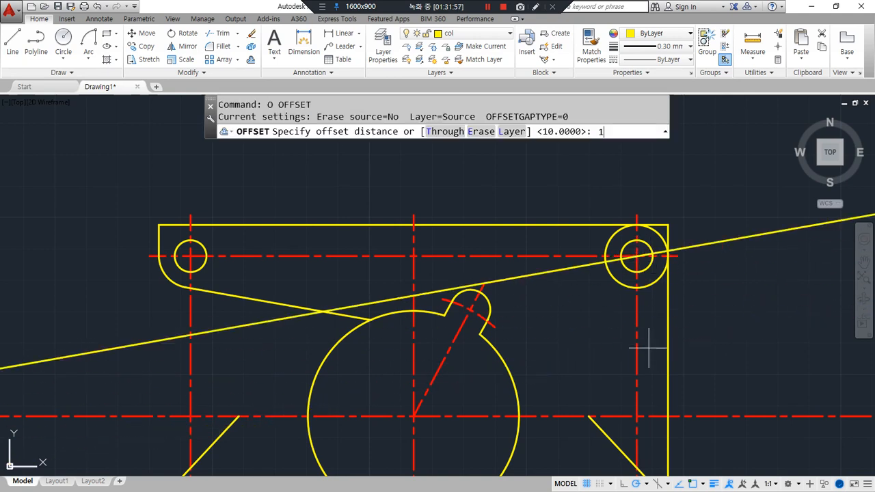
{"action": "type", "text": "0"}
{"action": "key", "text": "Return"}
{"action": "left_click", "coordinate": [567, 274]}
{"action": "left_click", "coordinate": [592, 313]}
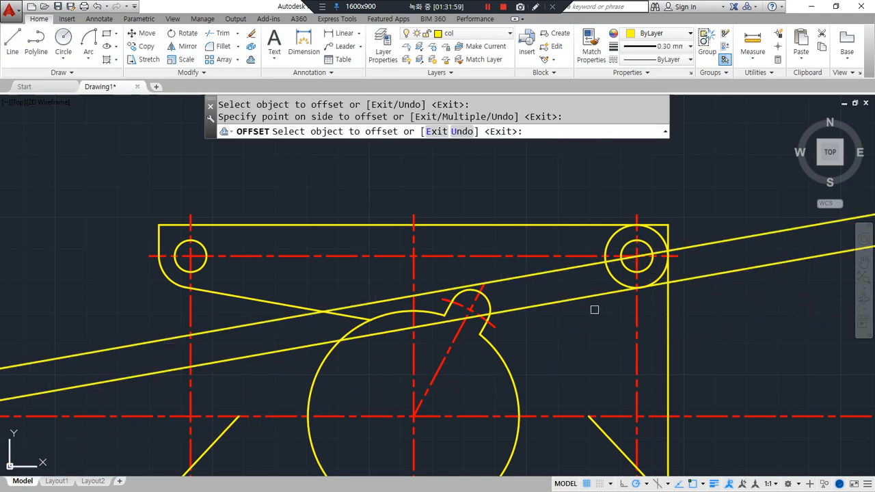
{"action": "key", "text": "Return"}
{"action": "left_click", "coordinate": [574, 270]}
{"action": "type", "text": "e"}
{"action": "key", "text": "Return"}
Fillet the right slanted line and the right vertical edge to the upper-right outer circle.
{"action": "type", "text": "f"}
{"action": "key", "text": "Return"}
{"action": "left_click", "coordinate": [634, 289]}
{"action": "left_click", "coordinate": [658, 276]}
{"action": "key", "text": "Return"}
{"action": "left_click", "coordinate": [660, 274]}
{"action": "left_click", "coordinate": [669, 235]}
{"action": "key", "text": "Escape"}
Trim away the inner part of the upper-right outer circle between the slanted line and the right edge.
{"action": "type", "text": "tr"}
{"action": "key", "text": "Return"}
{"action": "left_click", "coordinate": [617, 292]}
{"action": "left_click", "coordinate": [668, 235]}
{"action": "key", "text": "Return"}
{"action": "left_click", "coordinate": [667, 237]}
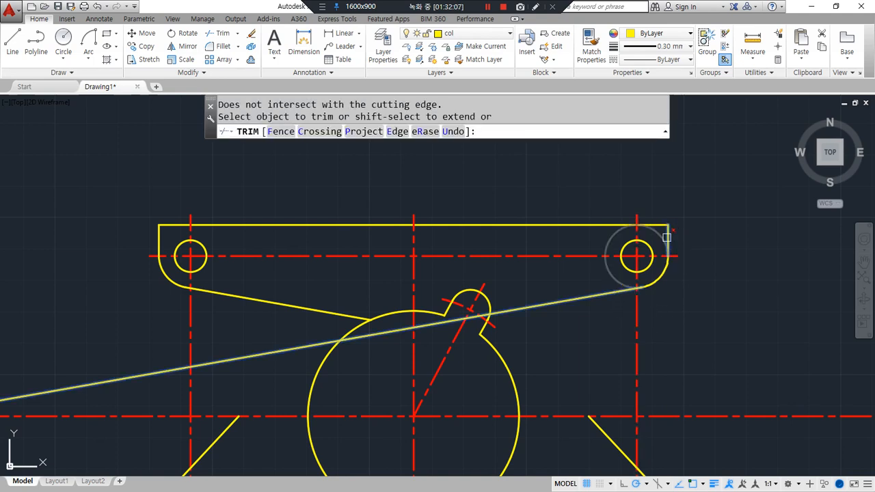
{"action": "key", "text": "Return"}
Trim the right slanted line near the notch and erase its leftover part to the left.
{"action": "middle_click_drag", "start_coordinate": [602, 364], "coordinate": [609, 343]}
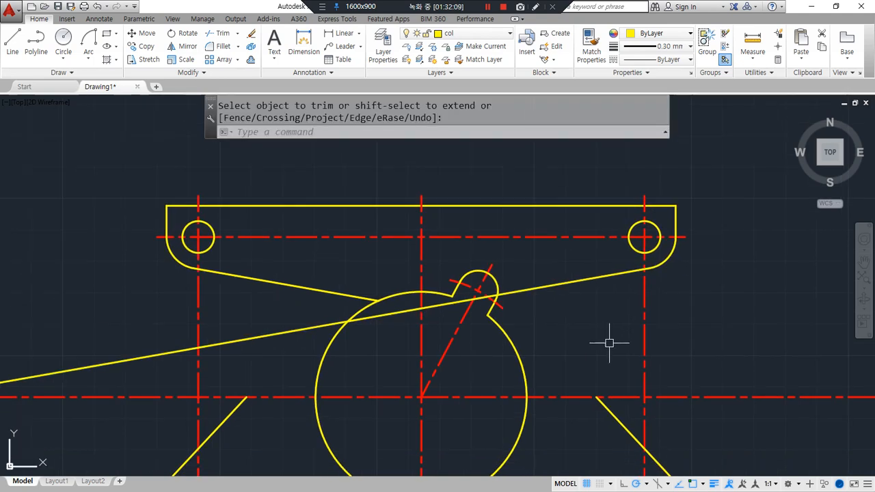
{"action": "type", "text": "tr"}
{"action": "key", "text": "Return"}
{"action": "key", "text": "Return"}
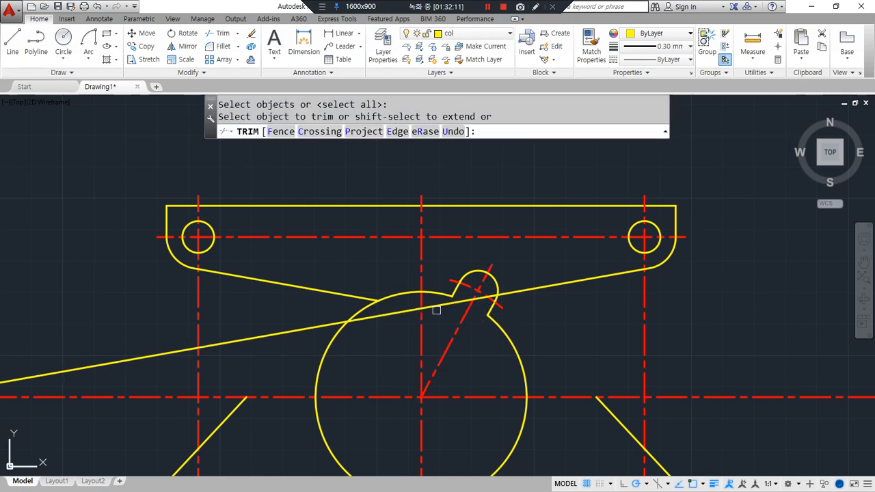
{"action": "key", "text": "Escape"}
{"action": "left_click", "coordinate": [397, 312]}
{"action": "type", "text": "e"}
{"action": "key", "text": "Return"}
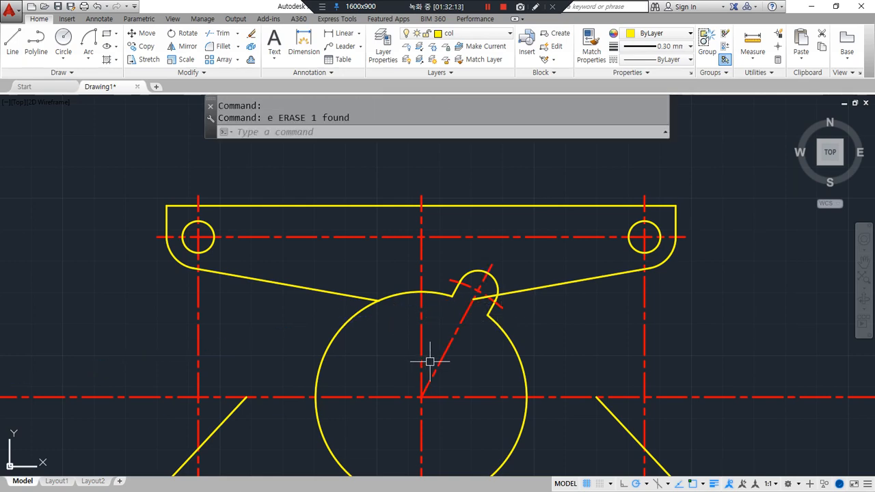
Offset the left and right slanted edges downward by 3 as limits for the upper holes' centre lines.
{"action": "mouse_move", "coordinate": [430, 362]}
{"action": "middle_mouse_down"}
{"action": "mouse_move", "coordinate": [433, 288]}
{"action": "mouse_move", "coordinate": [421, 353]}
{"action": "middle_mouse_up"}
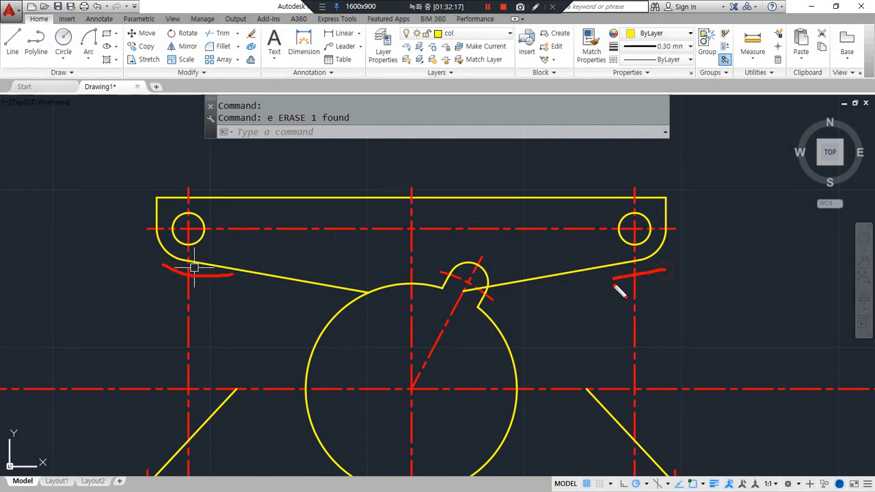
{"action": "type", "text": "o"}
{"action": "key", "text": "Return"}
{"action": "type", "text": "3"}
{"action": "key", "text": "Return"}
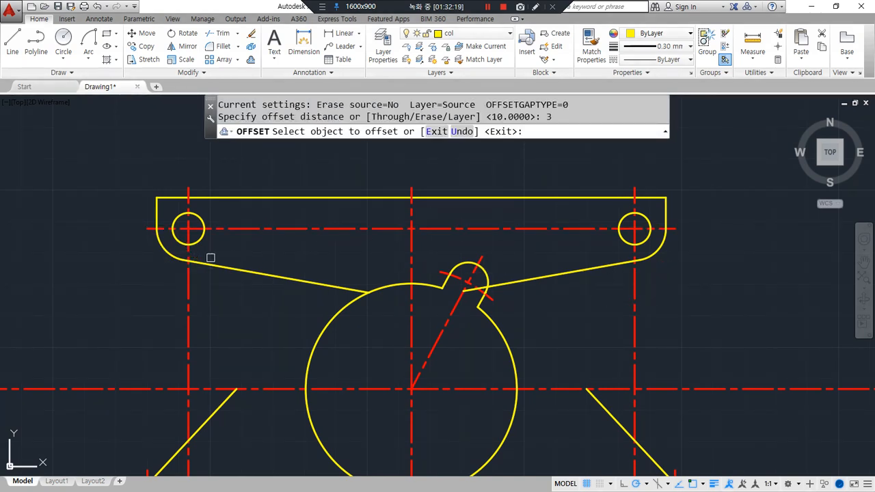
{"action": "left_click", "coordinate": [207, 264]}
{"action": "left_click", "coordinate": [200, 290]}
{"action": "left_click", "coordinate": [611, 266]}
{"action": "left_click", "coordinate": [629, 313]}
{"action": "key", "text": "Return"}
Trim the upper holes' vertical centre lines at the offset slanted lines, and erase those offset lines and the leftover centre-line pieces.
{"action": "type", "text": "tr"}
{"action": "key", "text": "Return"}
{"action": "key", "text": "Return"}
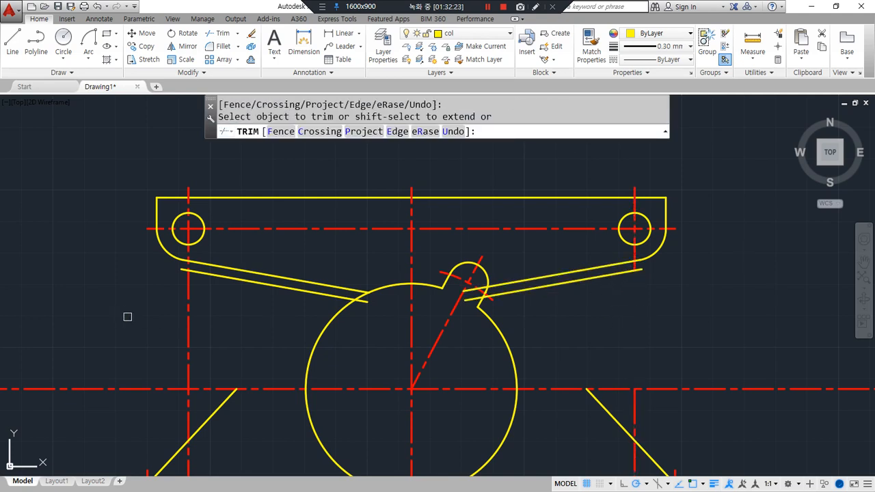
{"action": "key", "text": "Return"}
{"action": "left_click", "coordinate": [245, 280]}
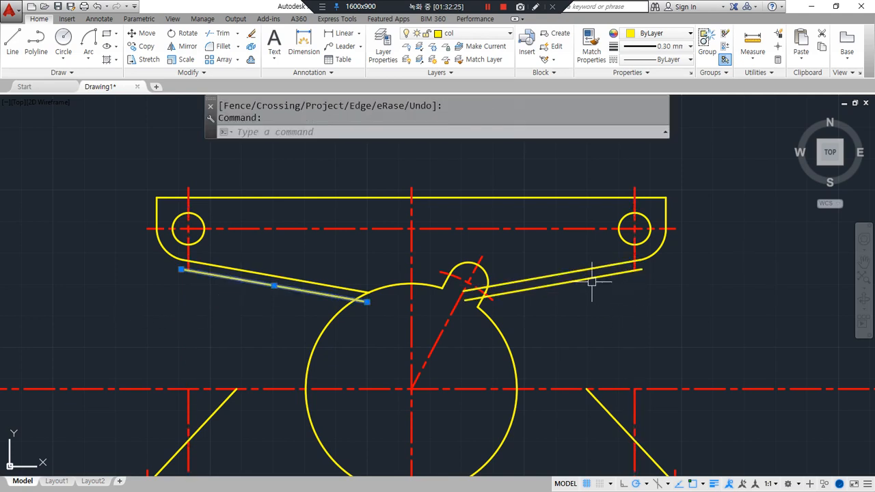
{"action": "left_click", "coordinate": [595, 284]}
{"action": "type", "text": "e"}
{"action": "key", "text": "Return"}
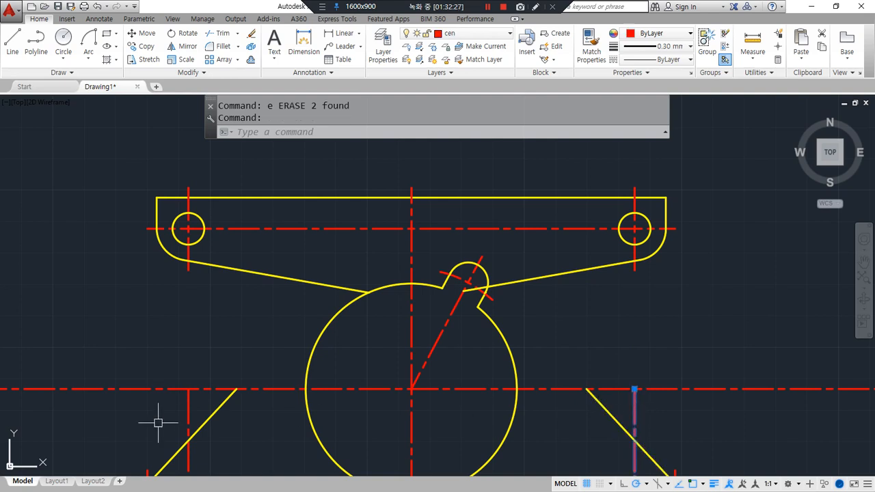
Offset the central circle outward by 3.
{"action": "scroll", "coordinate": [347, 402], "scroll_direction": "down", "scroll_amount": 2}
{"action": "middle_click_drag", "start_coordinate": [347, 401], "coordinate": [341, 309]}
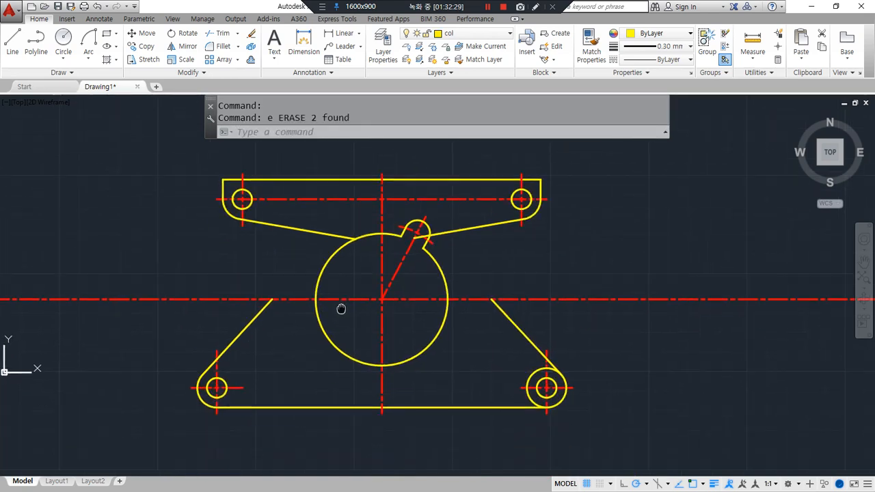
{"action": "type", "text": "o"}
{"action": "key", "text": "Return"}
{"action": "type", "text": "3"}
{"action": "key", "text": "Return"}
{"action": "left_click", "coordinate": [416, 360]}
{"action": "left_click", "coordinate": [448, 353]}
{"action": "key", "text": "Return"}
Trim the horizontal centre line on both sides outside the offset circle and erase that circle.
{"action": "type", "text": "tr"}
{"action": "key", "text": "Return"}
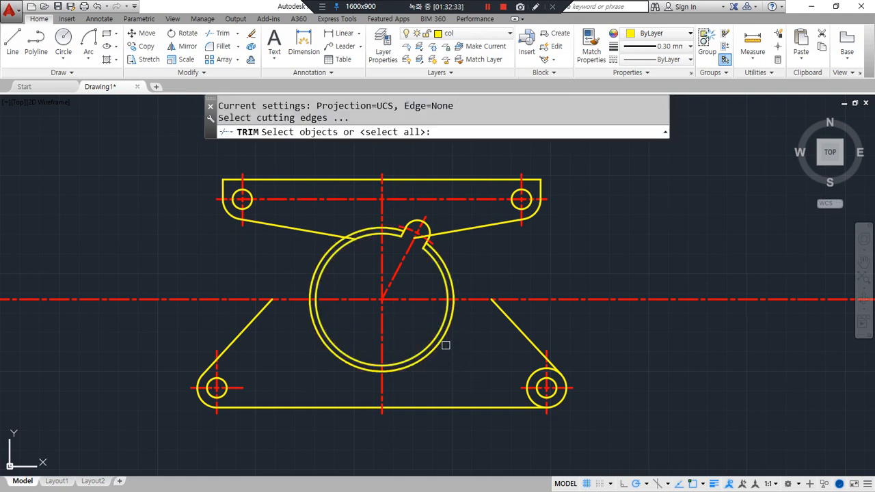
{"action": "left_click", "coordinate": [446, 340]}
{"action": "key", "text": "Return"}
{"action": "left_click", "coordinate": [469, 299]}
{"action": "key", "text": "Return"}
{"action": "left_click", "coordinate": [316, 331]}
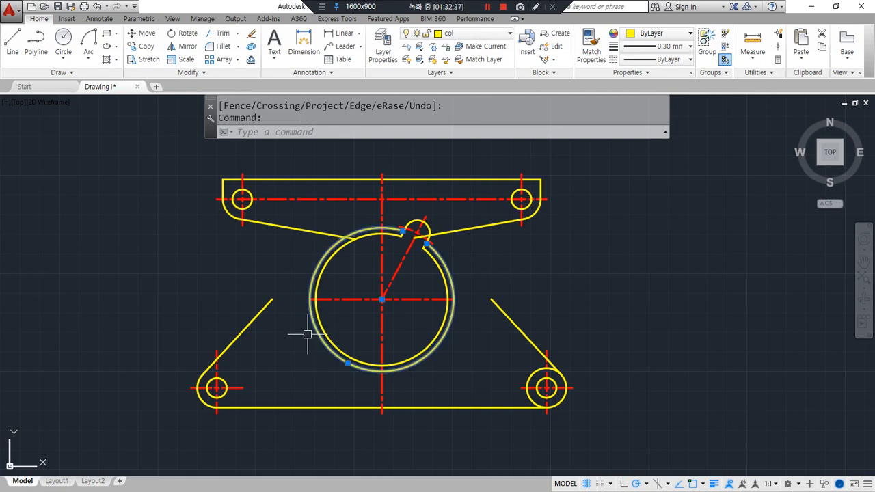
{"action": "type", "text": "e"}
{"action": "key", "text": "Return"}
Offset the plate's vertical centre line by 45 to both sides.
{"action": "middle_click_drag", "start_coordinate": [300, 341], "coordinate": [299, 362]}
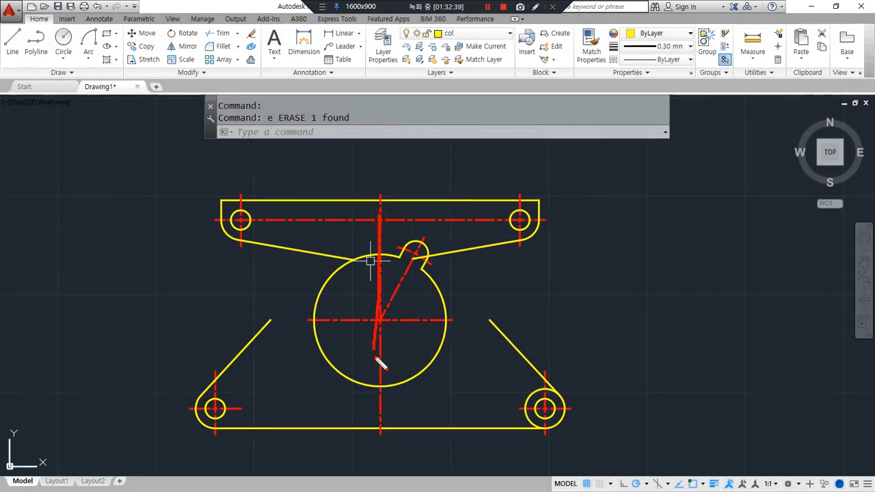
{"action": "key", "text": "Escape"}
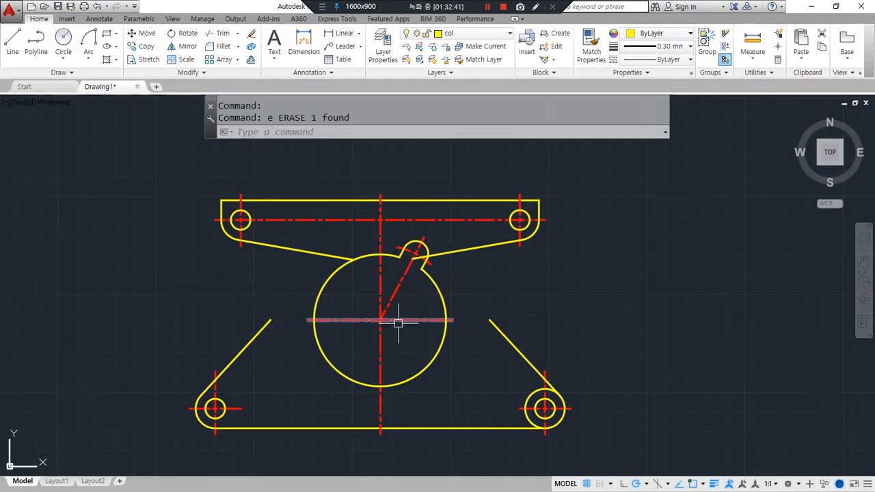
{"action": "type", "text": "o"}
{"action": "key", "text": "Return"}
{"action": "type", "text": "45"}
{"action": "key", "text": "Return"}
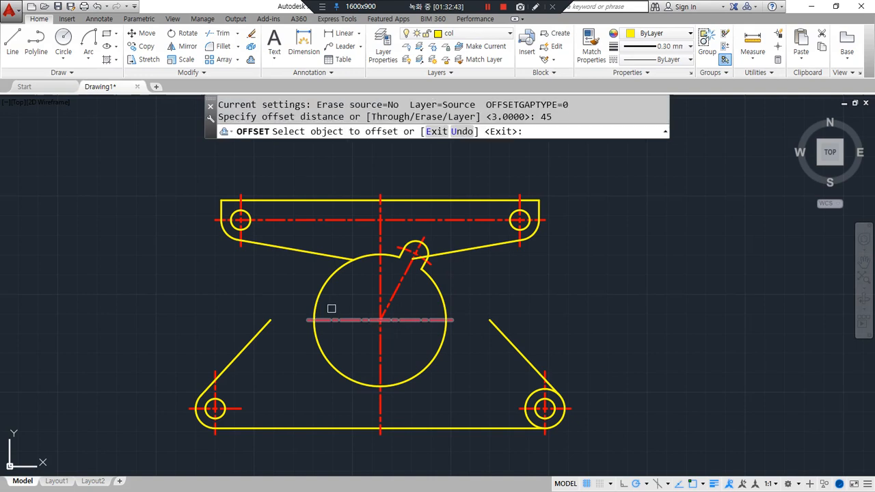
{"action": "left_click", "coordinate": [377, 280]}
{"action": "left_click", "coordinate": [356, 283]}
{"action": "left_click", "coordinate": [381, 287]}
{"action": "left_click", "coordinate": [469, 308]}
{"action": "key", "text": "Return"}
Match the two offset vertical lines to the properties of the yellow outline.
{"action": "type", "text": "ma"}
{"action": "key", "text": "Return"}
{"action": "left_click", "coordinate": [490, 328]}
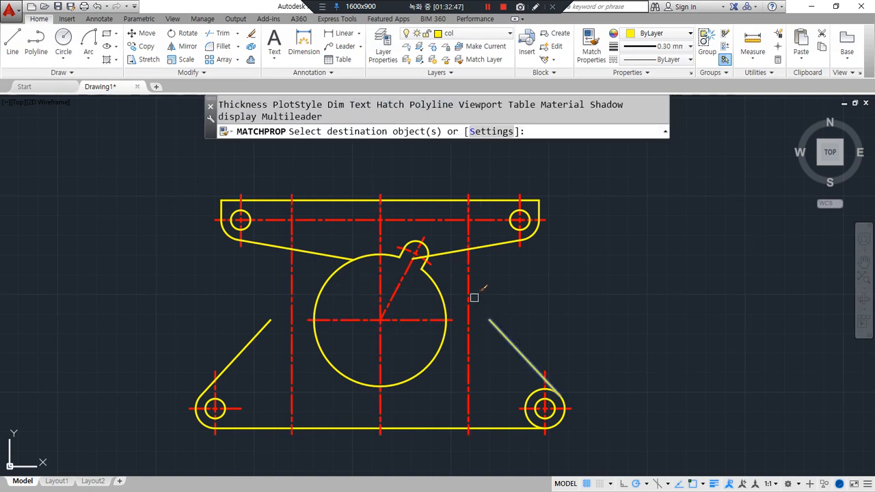
{"action": "left_click", "coordinate": [469, 293]}
{"action": "left_click", "coordinate": [293, 296]}
{"action": "key", "text": "Return"}
Fillet the left vertical line to the upper and lower slanted edges with radius 10.
{"action": "type", "text": "f"}
{"action": "key", "text": "Return"}
{"action": "type", "text": "r"}
{"action": "key", "text": "Return"}
{"action": "type", "text": "10"}
{"action": "key", "text": "Return"}
{"action": "left_click", "coordinate": [272, 247]}
{"action": "left_click", "coordinate": [292, 277]}
{"action": "key", "text": "Return"}
{"action": "left_click", "coordinate": [292, 282]}
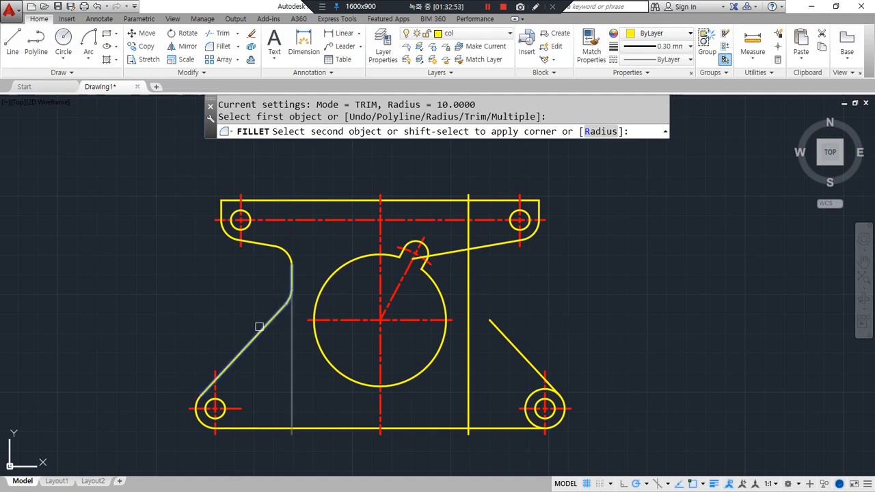
{"action": "left_click", "coordinate": [263, 324]}
Fillet the right vertical line to the lower and upper slanted edges with the same radius 10.
{"action": "key", "text": "Return"}
{"action": "left_click", "coordinate": [490, 322]}
{"action": "left_click", "coordinate": [469, 289]}
{"action": "key", "text": "Return"}
{"action": "left_click", "coordinate": [469, 260]}
{"action": "left_click", "coordinate": [484, 241]}
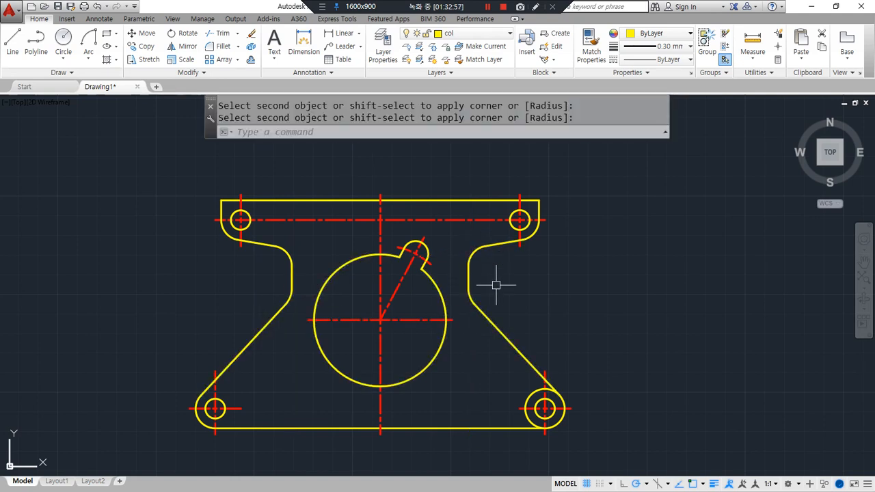
{"action": "key", "text": "Escape"}
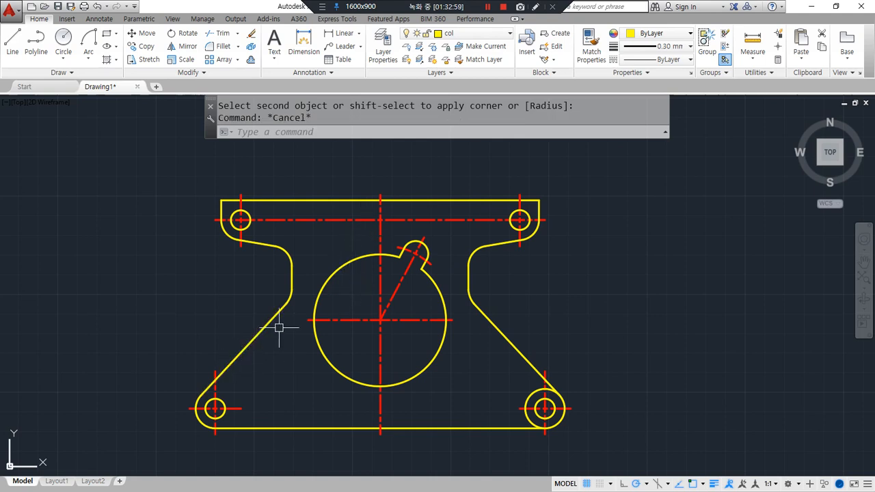
Draw helper circles centred on the two upper holes, sized to the plate's rounded outer corners.
{"action": "scroll", "coordinate": [243, 219], "scroll_direction": "up", "scroll_amount": 4}
{"action": "mouse_move", "coordinate": [332, 235]}
{"action": "middle_mouse_down"}
{"action": "mouse_move", "coordinate": [104, 260]}
{"action": "mouse_move", "coordinate": [146, 271]}
{"action": "middle_mouse_up"}
{"action": "type", "text": "c"}
{"action": "key", "text": "Return"}
{"action": "left_click", "coordinate": [100, 248]}
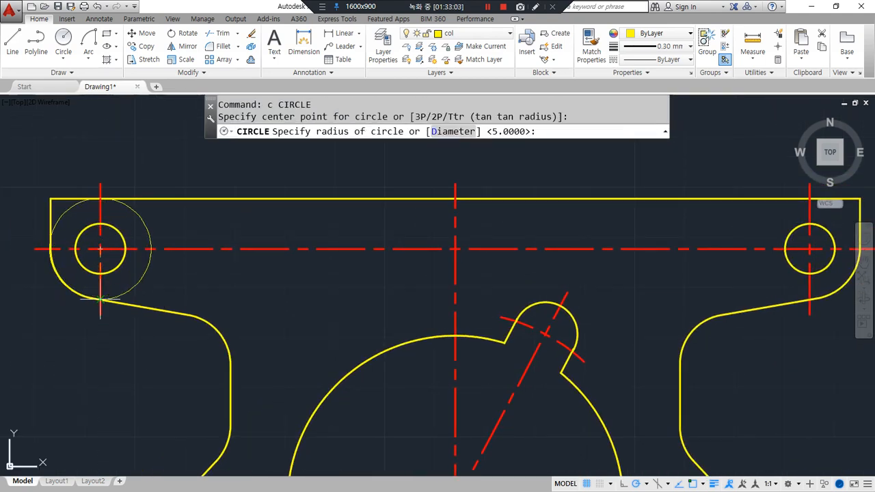
{"action": "left_click", "coordinate": [99, 299]}
{"action": "middle_click_drag", "start_coordinate": [336, 294], "coordinate": [212, 296]}
{"action": "key", "text": "Return"}
{"action": "left_click", "coordinate": [686, 250]}
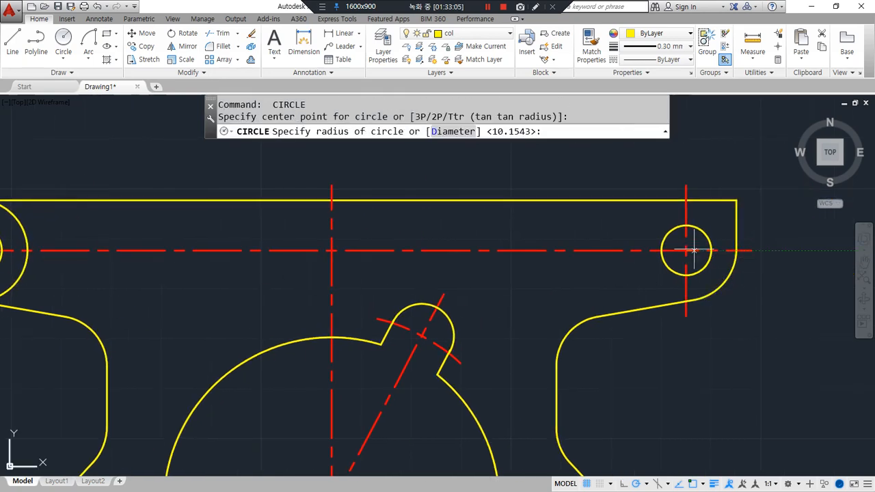
{"action": "left_click", "coordinate": [720, 250]}
Offset the helper circles around both upper holes outward by 3.
{"action": "type", "text": "o"}
{"action": "key", "text": "Return"}
{"action": "type", "text": "3"}
{"action": "key", "text": "Return"}
{"action": "left_click", "coordinate": [638, 274]}
{"action": "left_click", "coordinate": [612, 274]}
{"action": "left_click", "coordinate": [26, 266]}
{"action": "left_click", "coordinate": [83, 279]}
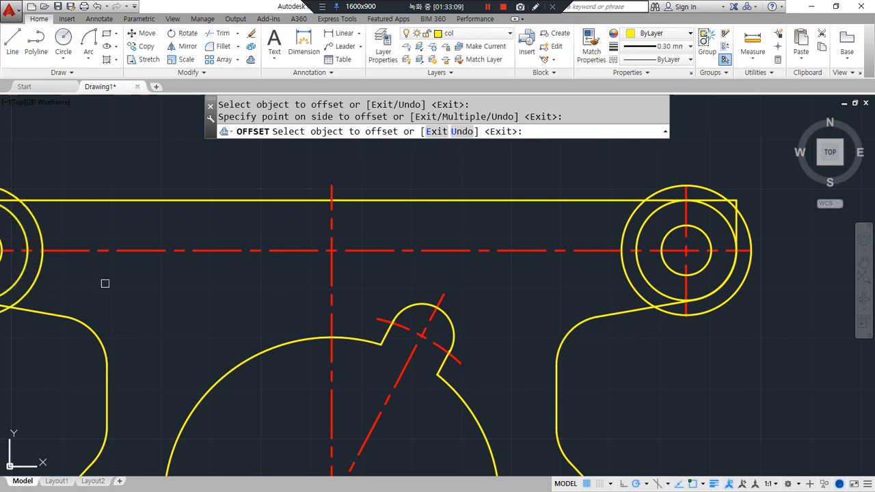
{"action": "key", "text": "Return"}
Trim the horizontal centre line between the two upper holes back to the offset circles.
{"action": "type", "text": "t"}
{"action": "key", "text": "Return"}
{"action": "left_click", "coordinate": [37, 277]}
{"action": "left_click", "coordinate": [618, 272]}
{"action": "left_click", "coordinate": [621, 267]}
{"action": "left_click", "coordinate": [622, 264]}
{"action": "key", "text": "Return"}
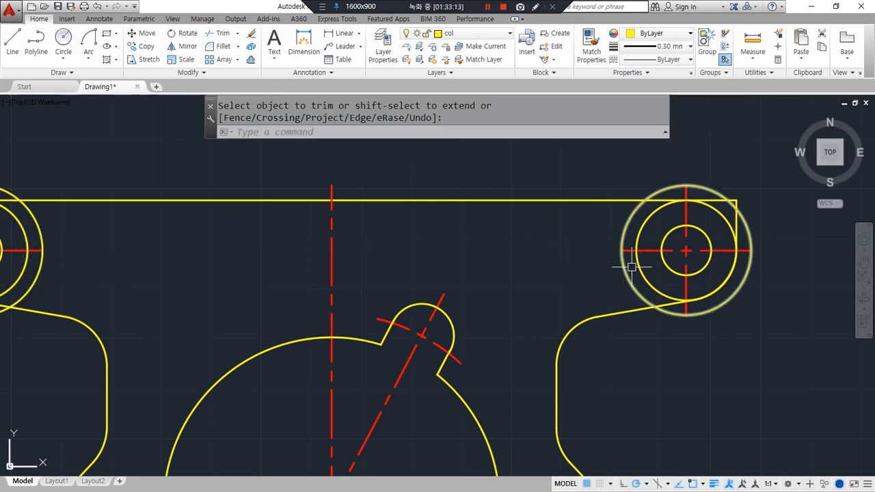
Erase the helper circles and their offsets around the upper-right and upper-left holes.
{"action": "left_click", "coordinate": [628, 272]}
{"action": "left_click", "coordinate": [639, 271]}
{"action": "type", "text": "e"}
{"action": "key", "text": "Return"}
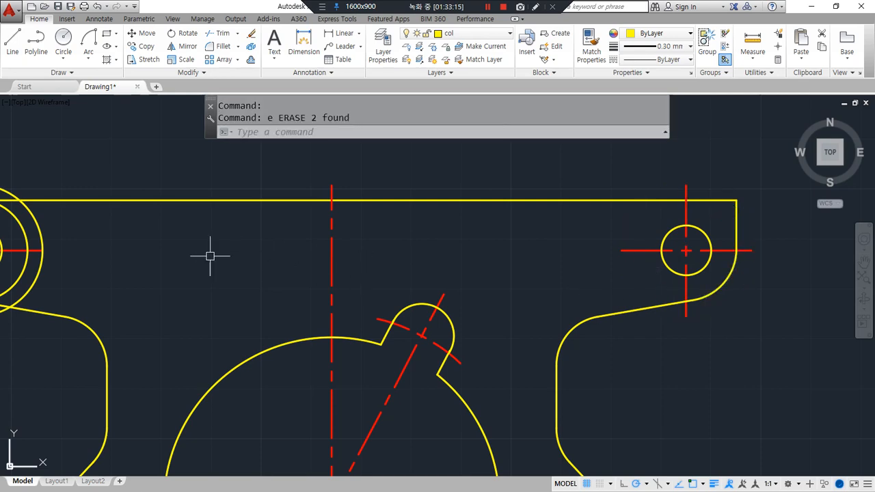
{"action": "middle_click_drag", "start_coordinate": [345, 271], "coordinate": [536, 283]}
{"action": "left_click", "coordinate": [257, 295]}
{"action": "left_click", "coordinate": [205, 281]}
{"action": "type", "text": "e"}
{"action": "key", "text": "Return"}
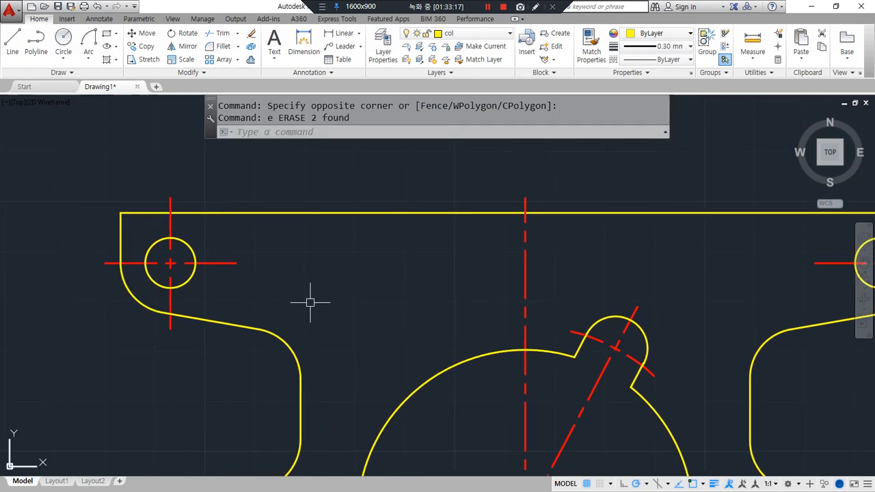
Offset the vertical centre line through the large hole by 30 to both sides.
{"action": "scroll", "coordinate": [311, 304], "scroll_direction": "down", "scroll_amount": 2}
{"action": "middle_click_drag", "start_coordinate": [440, 429], "coordinate": [340, 226]}
{"action": "middle_click_drag", "start_coordinate": [345, 410], "coordinate": [334, 375]}
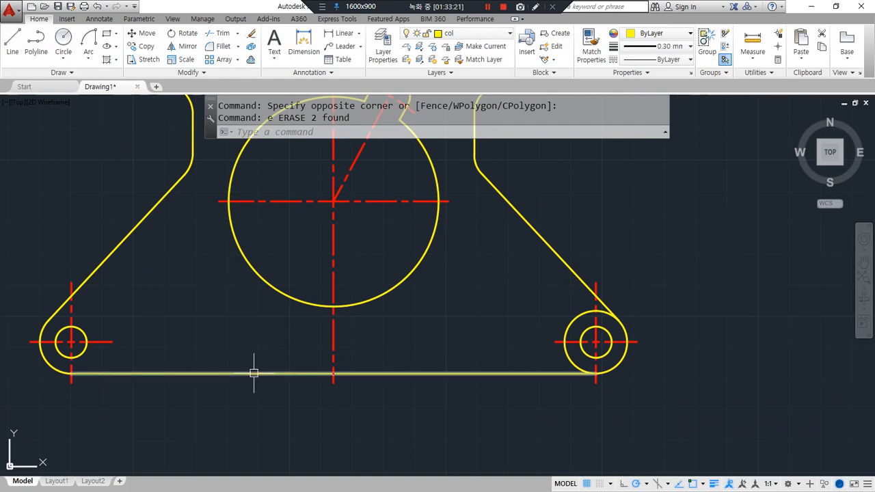
{"action": "type", "text": "o"}
{"action": "key", "text": "Return"}
{"action": "type", "text": "30"}
{"action": "key", "text": "Return"}
{"action": "left_click", "coordinate": [333, 363]}
{"action": "left_click", "coordinate": [326, 360]}
{"action": "left_click", "coordinate": [333, 357]}
{"action": "left_click", "coordinate": [402, 356]}
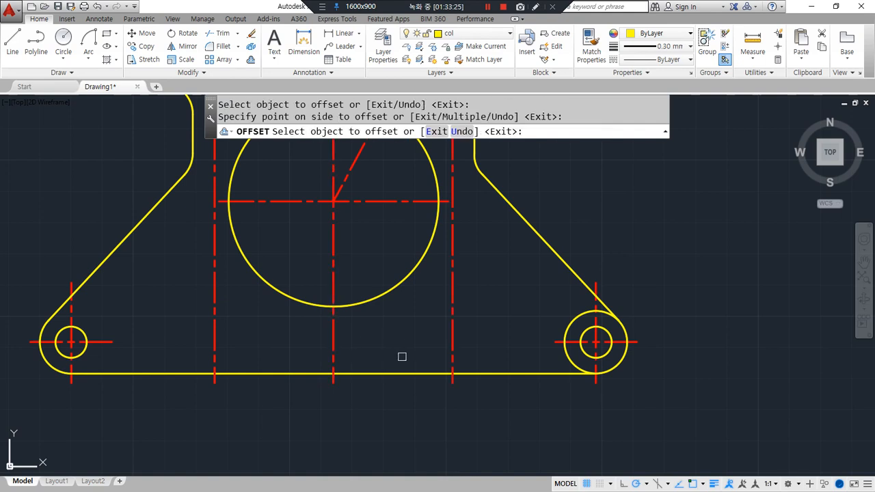
Match the two offset vertical lines to the properties of the plate's bottom edge.
{"action": "key", "text": "Return"}
{"action": "type", "text": "ma"}
{"action": "key", "text": "Return"}
{"action": "left_click", "coordinate": [420, 373]}
{"action": "left_click", "coordinate": [450, 356]}
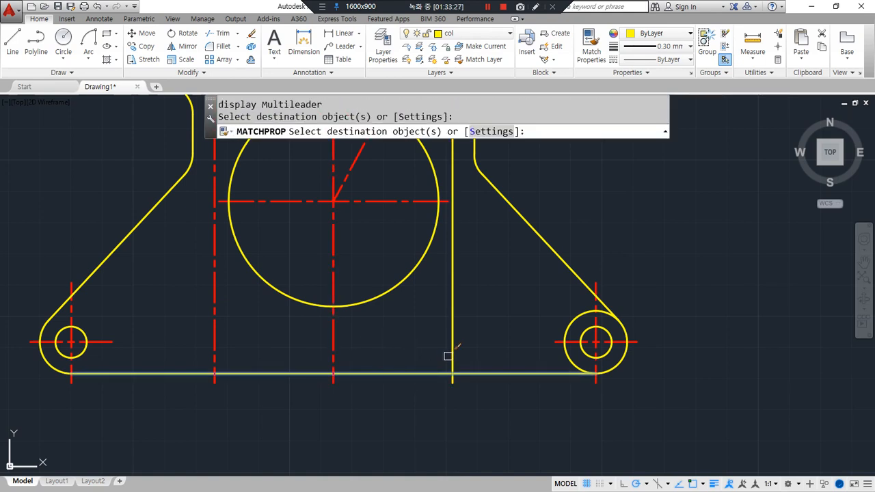
{"action": "left_click", "coordinate": [211, 339]}
{"action": "key", "text": "Return"}
Offset the plate's bottom edge upward by 4.
{"action": "type", "text": "o"}
{"action": "key", "text": "Return"}
{"action": "type", "text": "4"}
{"action": "key", "text": "Return"}
{"action": "left_click", "coordinate": [235, 374]}
{"action": "left_click", "coordinate": [238, 353]}
{"action": "key", "text": "Return"}
Trim away the plate's bottom edge between the two offset vertical lines.
{"action": "type", "text": "tr"}
{"action": "key", "text": "Return"}
{"action": "key", "text": "Return"}
{"action": "left_click", "coordinate": [364, 374]}
{"action": "key", "text": "Escape"}
Fillet both vertical lines to the remaining bottom edge segments with radius 0 to form sharp corners.
{"action": "type", "text": "f"}
{"action": "key", "text": "Return"}
{"action": "type", "text": "r"}
{"action": "key", "text": "Return"}
{"action": "type", "text": "0"}
{"action": "key", "text": "Return"}
{"action": "left_click", "coordinate": [213, 374]}
{"action": "left_click", "coordinate": [210, 348]}
{"action": "key", "text": "Return"}
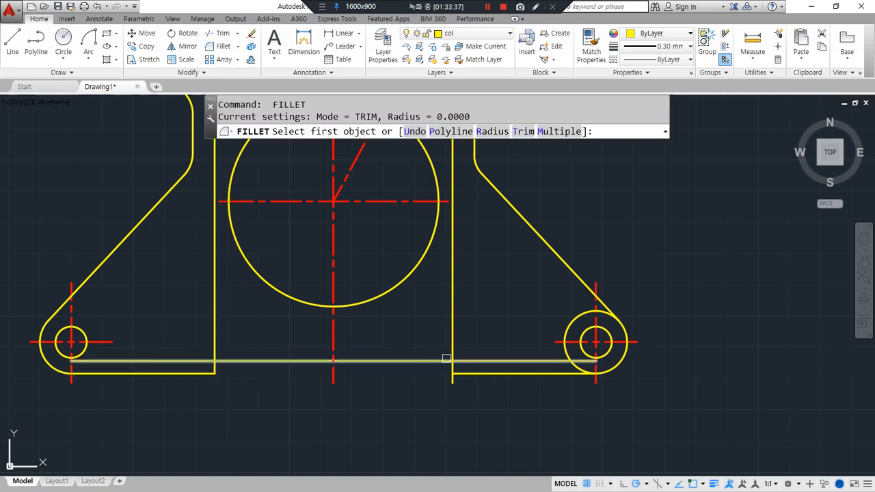
{"action": "left_click", "coordinate": [451, 345]}
{"action": "left_click", "coordinate": [465, 372]}
Fillet the two upper corners of the bottom recess with radius 2.4.
{"action": "type", "text": "f"}
{"action": "key", "text": "Return"}
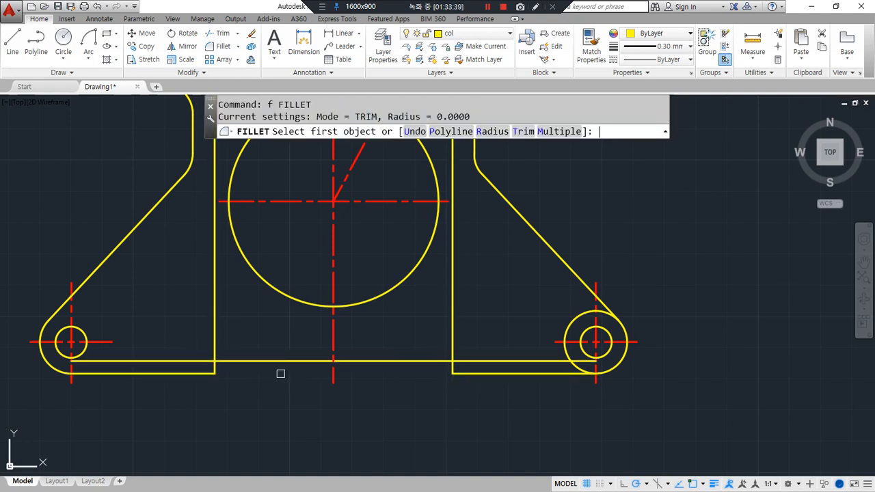
{"action": "type", "text": "r"}
{"action": "key", "text": "Return"}
{"action": "type", "text": "2.4"}
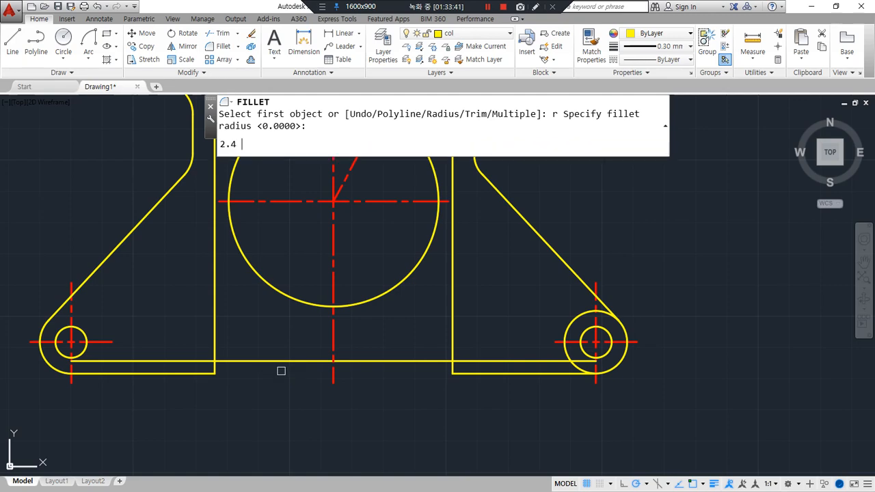
{"action": "key", "text": "Return"}
{"action": "scroll", "coordinate": [215, 369], "scroll_direction": "up", "scroll_amount": 6}
{"action": "left_click", "coordinate": [204, 362]}
{"action": "left_click", "coordinate": [232, 338]}
{"action": "scroll", "coordinate": [420, 380], "scroll_direction": "down", "scroll_amount": 4}
{"action": "middle_click_drag", "start_coordinate": [657, 387], "coordinate": [428, 353]}
{"action": "key", "text": "Return"}
{"action": "left_click", "coordinate": [464, 331]}
{"action": "left_click", "coordinate": [484, 344]}
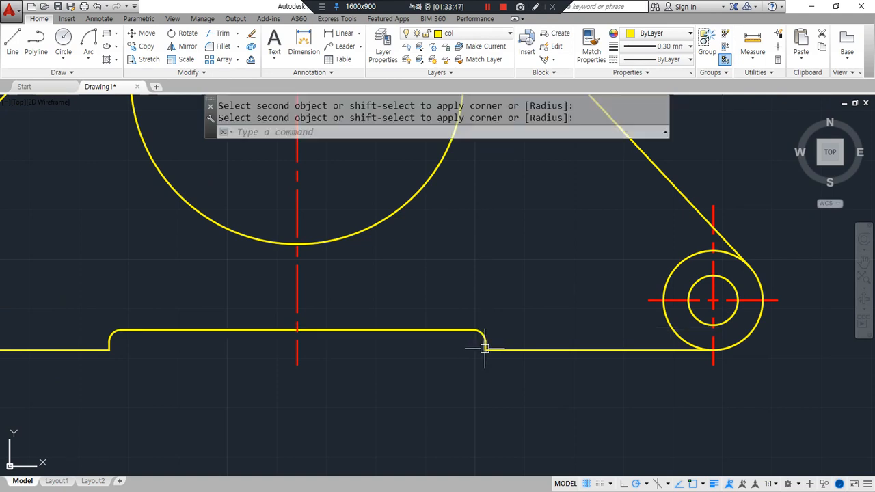
Trim the outer circle around the lower-right hole back to the bottom and slanted edges.
{"action": "scroll", "coordinate": [488, 346], "scroll_direction": "down", "scroll_amount": 3}
{"action": "middle_click_drag", "start_coordinate": [559, 324], "coordinate": [631, 373]}
{"action": "left_click", "coordinate": [669, 380]}
{"action": "type", "text": "e"}
{"action": "key", "text": "Return"}
{"action": "type", "text": "tr"}
{"action": "key", "text": "Return"}
{"action": "left_click", "coordinate": [664, 396]}
{"action": "left_click", "coordinate": [673, 293]}
{"action": "key", "text": "Return"}
{"action": "left_click", "coordinate": [677, 342]}
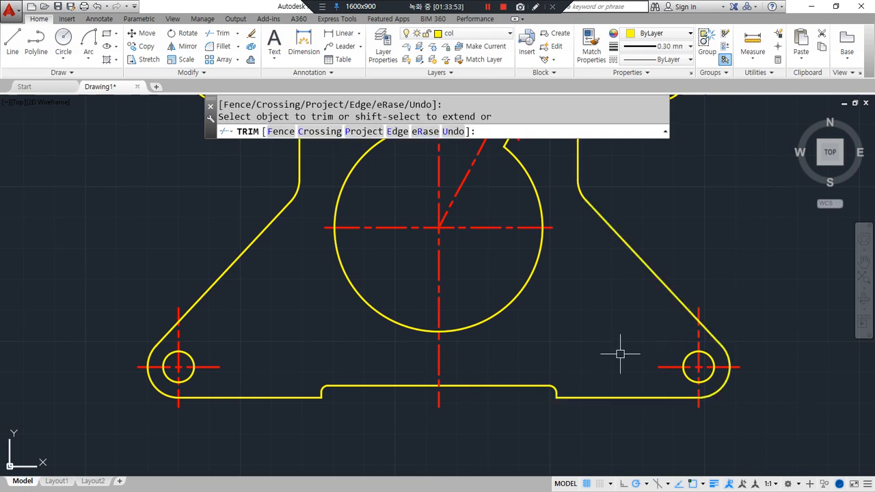
{"action": "key", "text": "Return"}
Draw a horizontal and a vertical construction line through one common point in an empty area.
{"action": "mouse_move", "coordinate": [583, 308]}
{"action": "middle_mouse_down"}
{"action": "mouse_move", "coordinate": [524, 410]}
{"action": "mouse_move", "coordinate": [522, 376]}
{"action": "middle_mouse_up"}
{"action": "scroll", "coordinate": [524, 410], "scroll_direction": "down", "scroll_amount": 2}
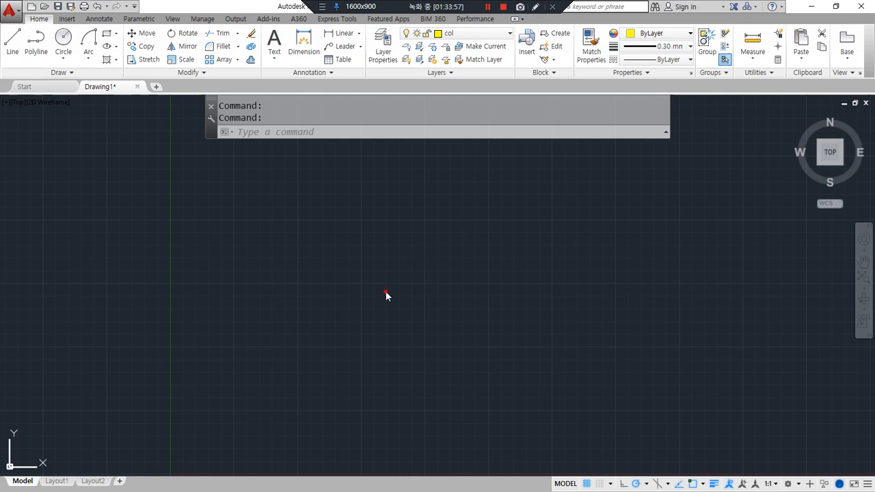
{"action": "scroll", "coordinate": [373, 333], "scroll_direction": "down", "scroll_amount": 3}
{"action": "scroll", "coordinate": [410, 337], "scroll_direction": "up", "scroll_amount": 2}
{"action": "middle_click_drag", "start_coordinate": [411, 336], "coordinate": [294, 346]}
{"action": "scroll", "coordinate": [294, 346], "scroll_direction": "down", "scroll_amount": 2}
{"action": "scroll", "coordinate": [289, 239], "scroll_direction": "up", "scroll_amount": 1}
{"action": "middle_click_drag", "start_coordinate": [288, 240], "coordinate": [290, 267]}
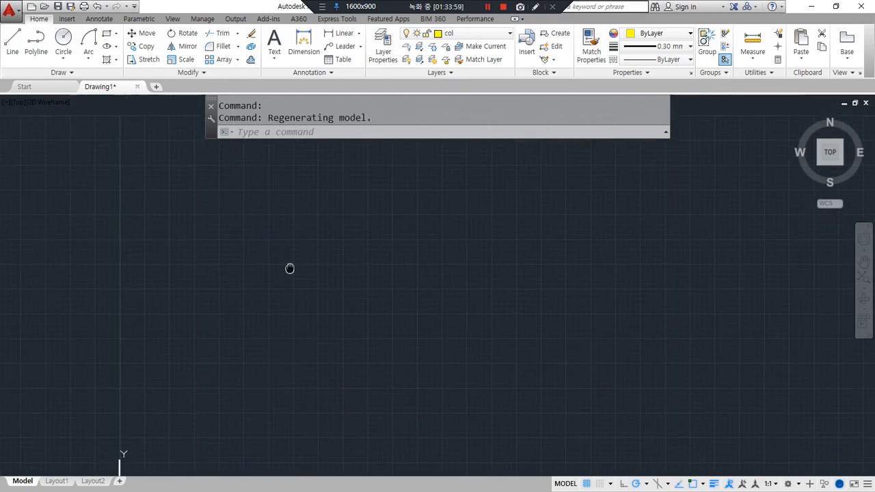
{"action": "type", "text": "xl"}
{"action": "key", "text": "Return"}
{"action": "left_click", "coordinate": [299, 258]}
{"action": "left_click", "coordinate": [345, 257]}
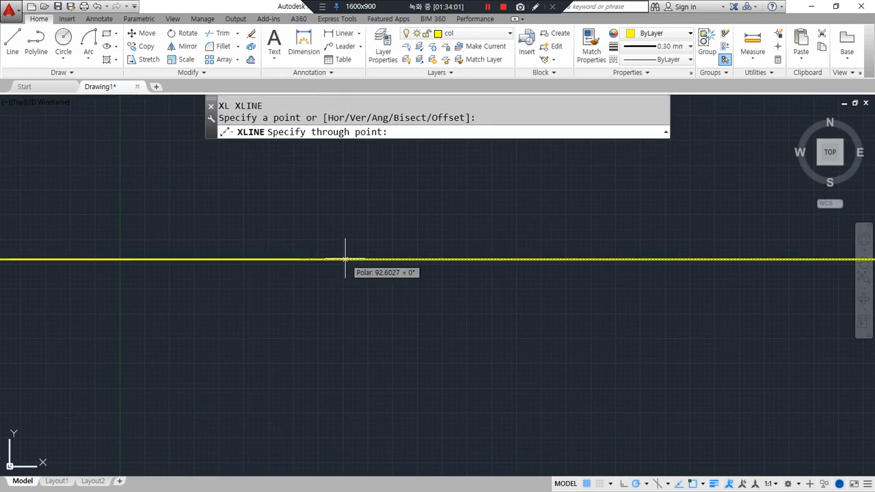
{"action": "left_click", "coordinate": [299, 223]}
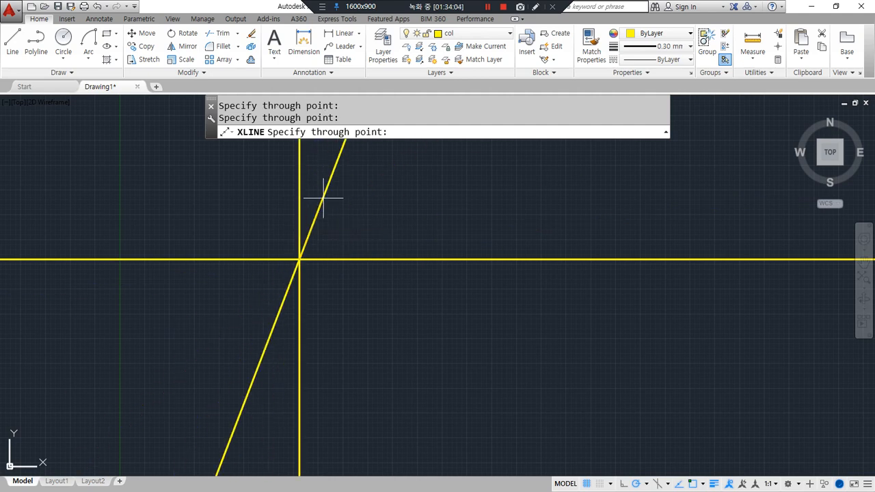
Add a 45° construction line through the crossing using polar tracking and trim away its lower-left half.
{"action": "left_click", "coordinate": [646, 483]}
{"action": "left_click", "coordinate": [646, 376]}
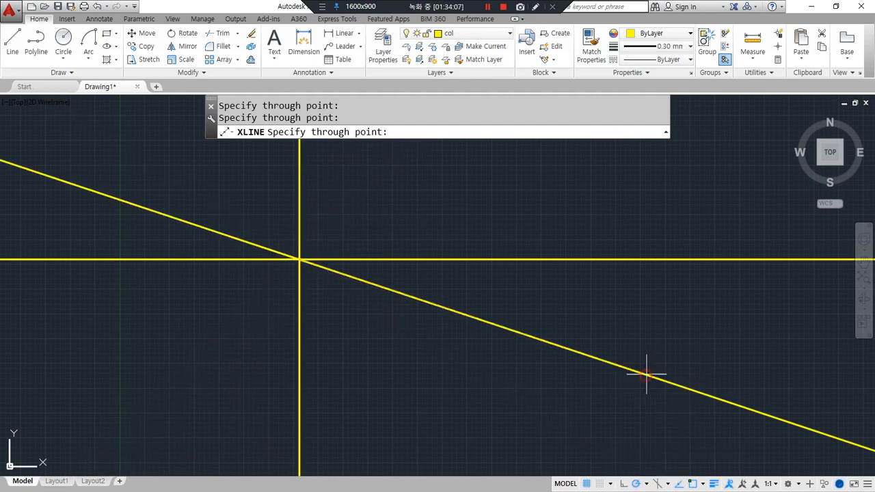
{"action": "left_click", "coordinate": [359, 197]}
{"action": "key", "text": "Return"}
{"action": "type", "text": "tr"}
{"action": "key", "text": "Return"}
{"action": "key", "text": "Return"}
{"action": "left_click", "coordinate": [244, 316]}
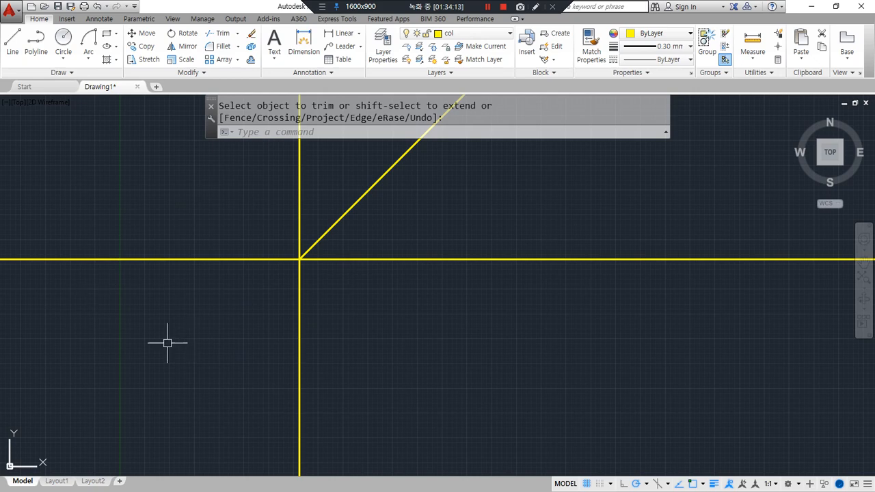
Switch to the browser's orthographic projection assignment page and examine the twelve isometric exercise solids.
{"action": "mouse_move", "coordinate": [166, 323]}
{"action": "middle_mouse_down"}
{"action": "mouse_move", "coordinate": [158, 304]}
{"action": "mouse_move", "coordinate": [194, 353]}
{"action": "mouse_move", "coordinate": [224, 356]}
{"action": "middle_mouse_up"}
{"action": "key", "text": "alt+Tab"}
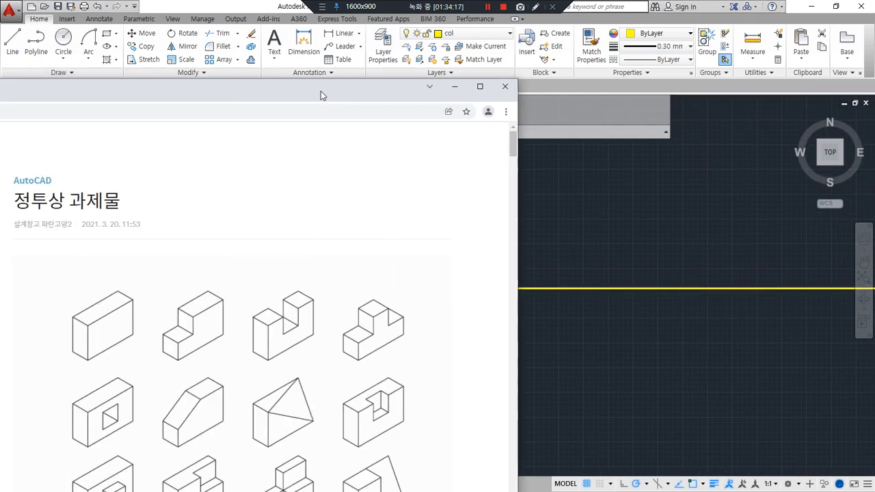
{"action": "scroll", "coordinate": [309, 326], "scroll_direction": "down", "scroll_amount": 2}
{"action": "mouse_move", "coordinate": [220, 396]}
{"action": "left_mouse_down"}
{"action": "mouse_move", "coordinate": [242, 70]}
{"action": "mouse_move", "coordinate": [574, 337]}
{"action": "left_mouse_up"}
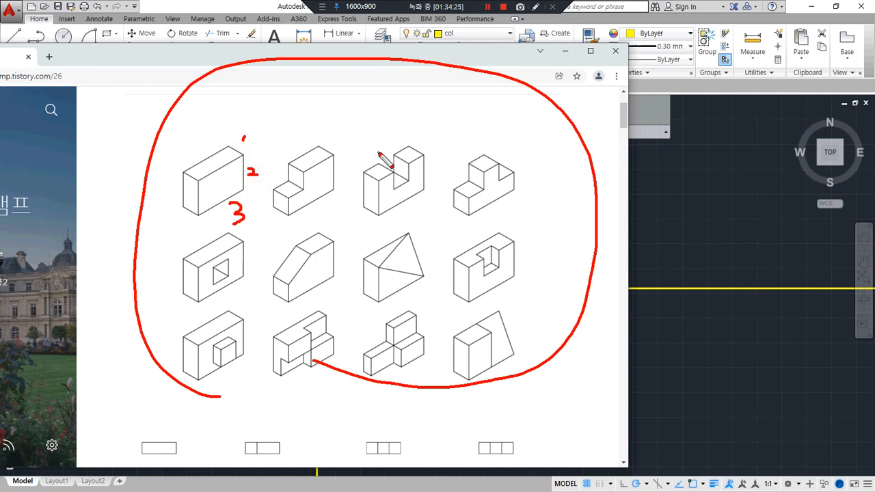
{"action": "key", "text": "Escape"}
{"action": "left_click_drag", "start_coordinate": [369, 55], "coordinate": [0, 37]}
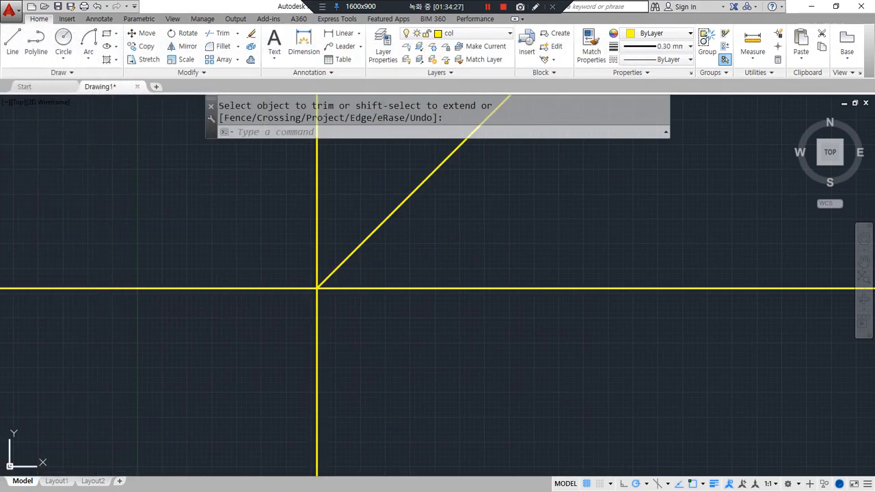
Back in AutoCAD, offset the vertical construction line to its left side.
{"action": "type", "text": "o"}
{"action": "key", "text": "Return"}
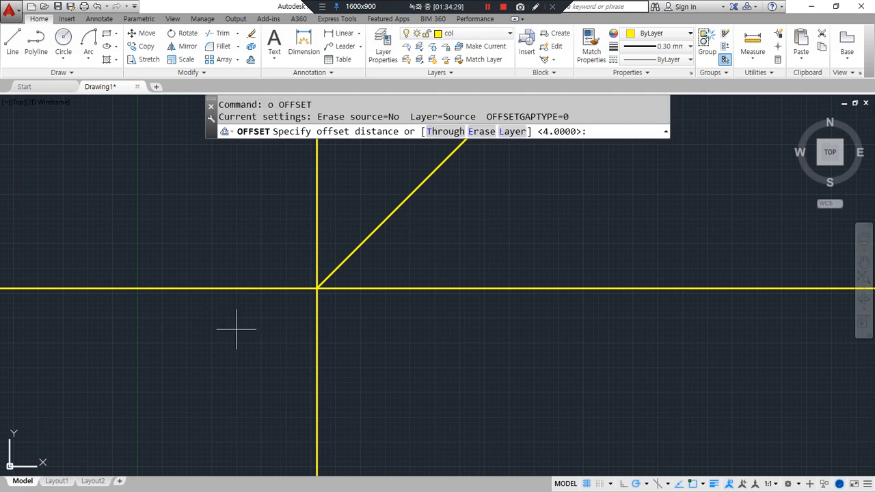
{"action": "key", "text": "Return"}
{"action": "left_click", "coordinate": [316, 316]}
{"action": "left_click", "coordinate": [276, 318]}
{"action": "scroll", "coordinate": [303, 301], "scroll_direction": "up", "scroll_amount": 5}
{"action": "middle_click_drag", "start_coordinate": [304, 301], "coordinate": [283, 381]}
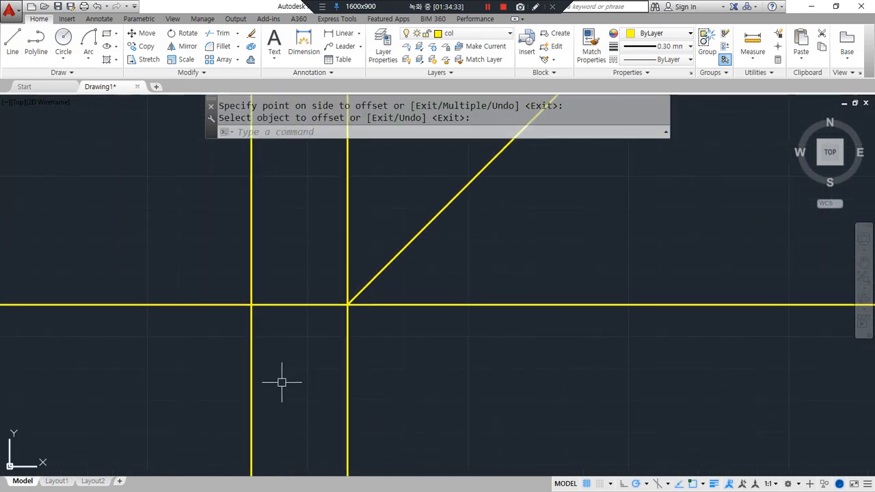
{"action": "type", "text": "o"}
{"action": "key", "text": "Return"}
{"action": "type", "text": "10"}
{"action": "key", "text": "Return"}
{"action": "left_click", "coordinate": [293, 305]}
{"action": "key", "text": "Escape"}
{"action": "left_click", "coordinate": [296, 334]}
{"action": "key", "text": "Escape"}
Offset the horizontal construction line downward by 20.
{"action": "type", "text": "o"}
{"action": "key", "text": "Return"}
{"action": "type", "text": "20"}
{"action": "key", "text": "Return"}
{"action": "left_click", "coordinate": [292, 305]}
{"action": "left_click", "coordinate": [289, 357]}
{"action": "key", "text": "Return"}
Trim the construction line ends that overhang the lower-left corner formed by the offset lines.
{"action": "type", "text": "tr"}
{"action": "key", "text": "Return"}
{"action": "key", "text": "Return"}
{"action": "left_click", "coordinate": [436, 421]}
{"action": "left_click", "coordinate": [179, 414]}
{"action": "left_click", "coordinate": [219, 418]}
{"action": "left_click", "coordinate": [182, 292]}
{"action": "key", "text": "Return"}
{"action": "scroll", "coordinate": [208, 324], "scroll_direction": "down", "scroll_amount": 1}
{"action": "middle_click_drag", "start_coordinate": [214, 323], "coordinate": [196, 366]}
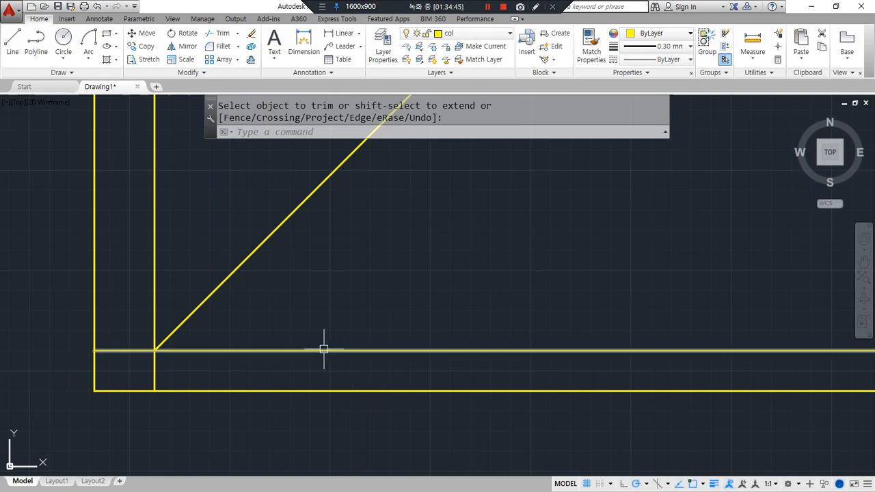
{"action": "type", "text": "x"}
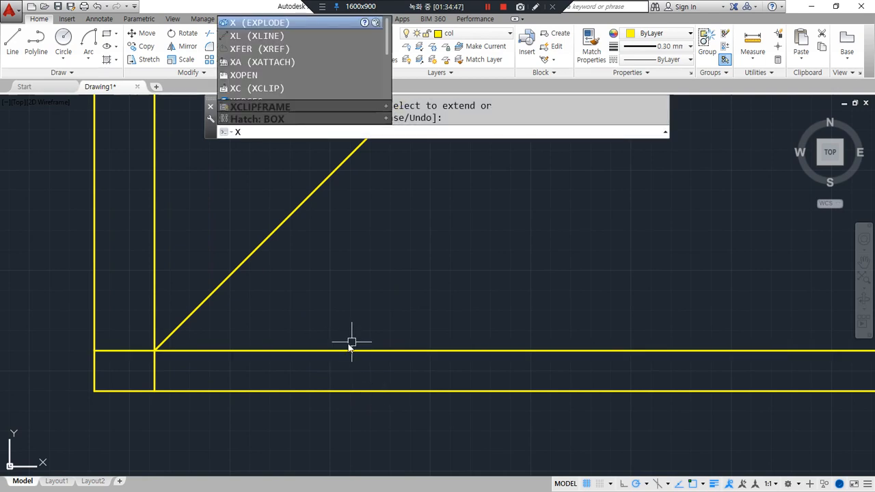
{"action": "type", "text": "l"}
{"action": "key", "text": "Return"}
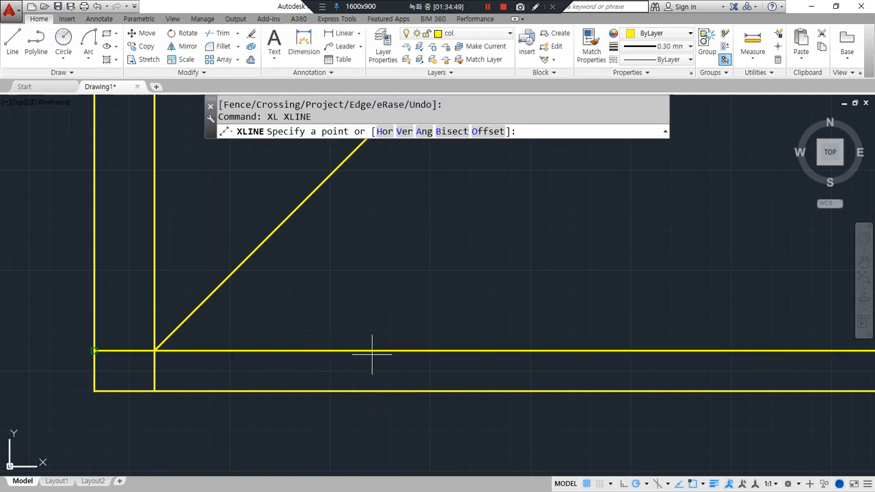
{"action": "key", "text": "Escape"}
{"action": "key", "text": "Escape"}
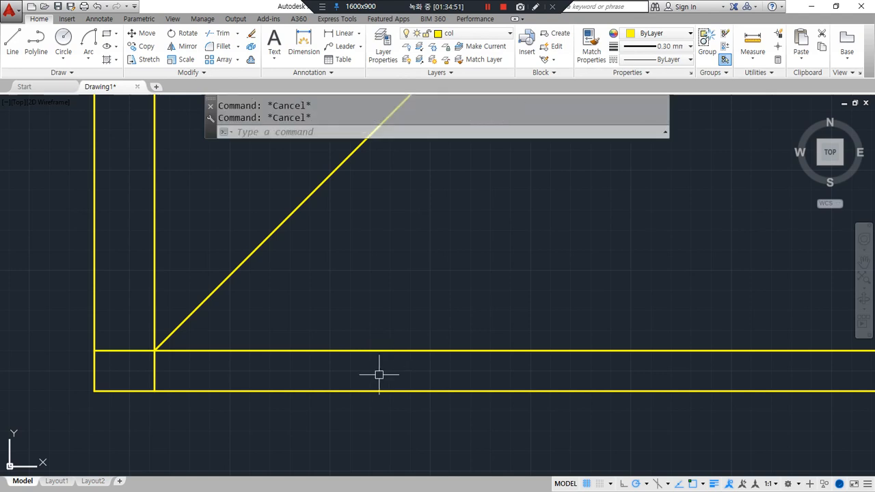
Offset the inner vertical line rightward by 150 four times in succession to make equal columns.
{"action": "type", "text": "o"}
{"action": "key", "text": "Return"}
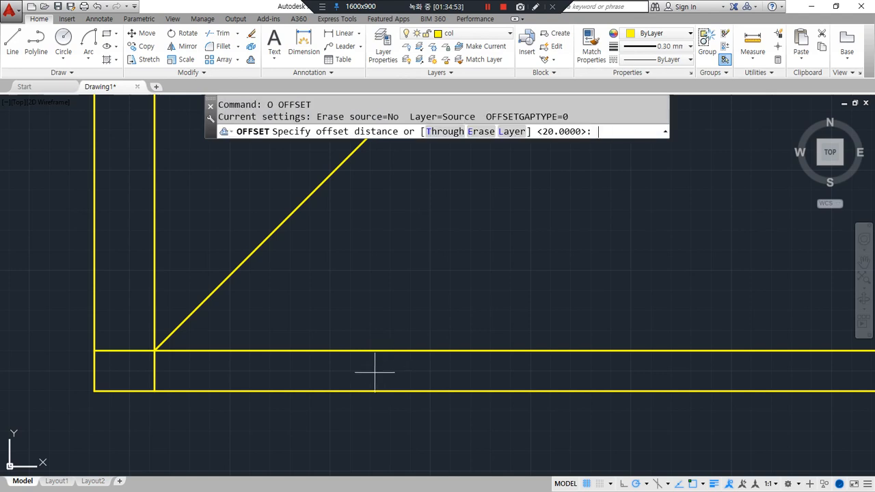
{"action": "key", "text": "Return"}
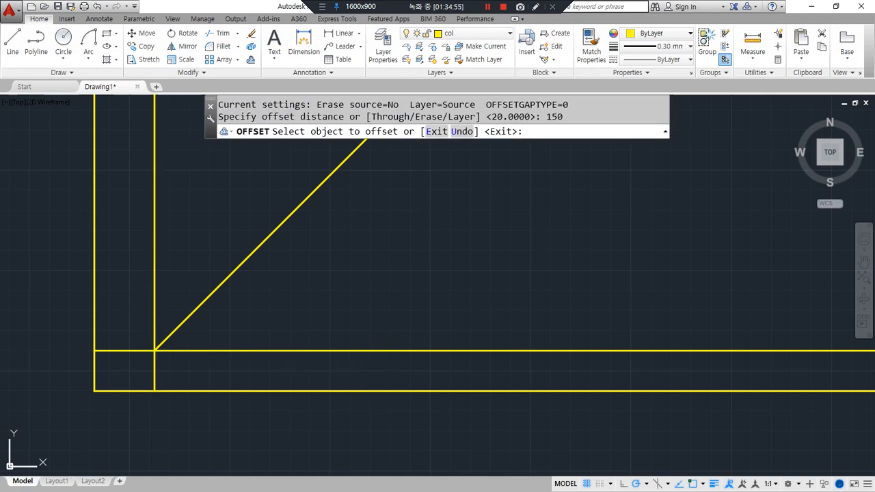
{"action": "left_click", "coordinate": [154, 317]}
{"action": "left_click", "coordinate": [383, 317]}
{"action": "scroll", "coordinate": [412, 319], "scroll_direction": "down", "scroll_amount": 1}
{"action": "middle_click_drag", "start_coordinate": [413, 320], "coordinate": [316, 323]}
{"action": "left_click", "coordinate": [342, 309]}
{"action": "left_click", "coordinate": [534, 307]}
{"action": "left_click", "coordinate": [530, 308]}
{"action": "left_click", "coordinate": [631, 308]}
{"action": "scroll", "coordinate": [626, 313], "scroll_direction": "down", "scroll_amount": 1}
{"action": "middle_click_drag", "start_coordinate": [625, 314], "coordinate": [527, 341]}
{"action": "left_click", "coordinate": [584, 329]}
{"action": "left_click", "coordinate": [688, 316]}
{"action": "key", "text": "Return"}
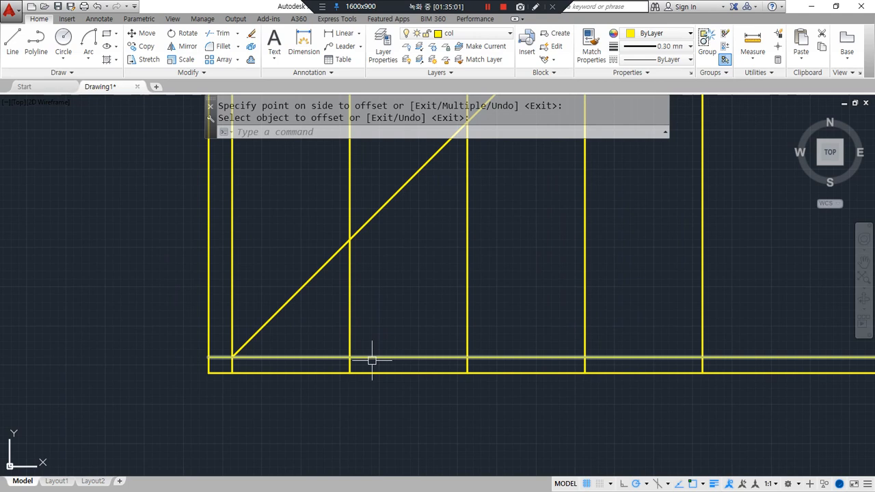
Draw 45° rays from the points where the first two 150-spaced column lines cross the upper of the two bottom horizontals.
{"action": "key", "text": "Escape"}
{"action": "key", "text": "Escape"}
{"action": "type", "text": "ray"}
{"action": "key", "text": "Return"}
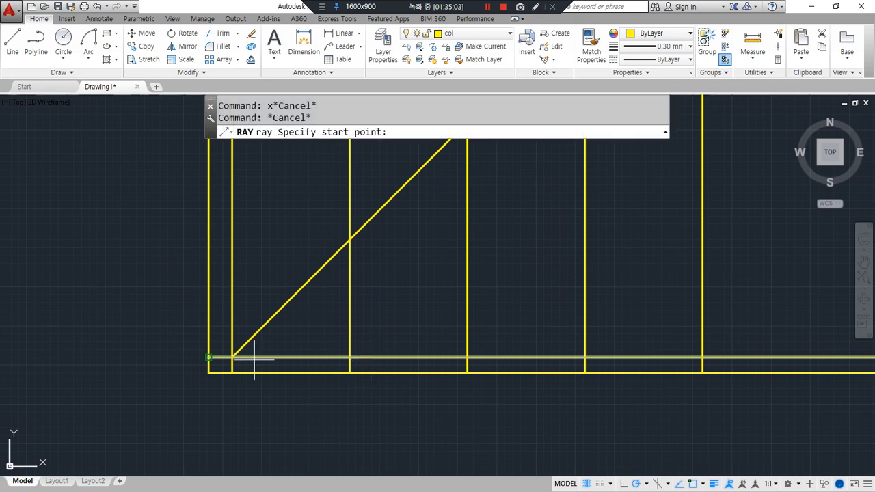
{"action": "left_click", "coordinate": [350, 357]}
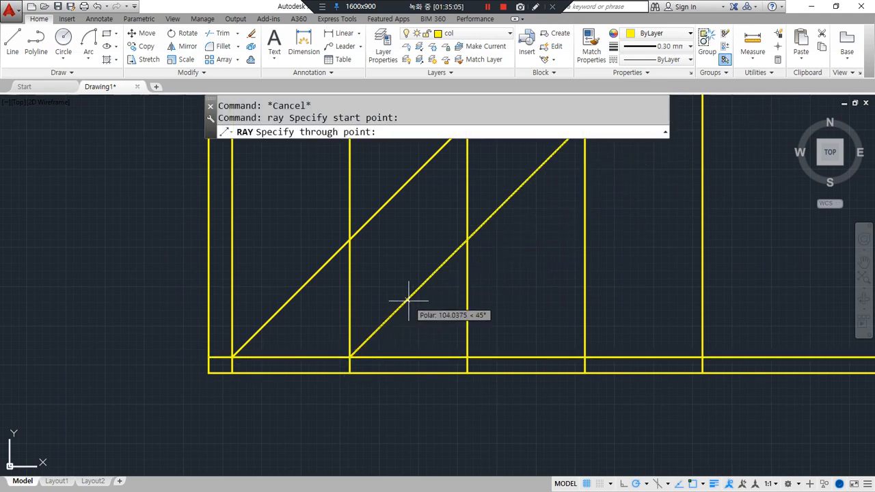
{"action": "left_click", "coordinate": [411, 301]}
{"action": "key", "text": "Return"}
{"action": "key", "text": "Return"}
{"action": "left_click", "coordinate": [468, 357]}
{"action": "left_click", "coordinate": [519, 304]}
{"action": "key", "text": "Return"}
Draw matching 45° rays from the third and fourth column lines' intersections with the same horizontal line.
{"action": "key", "text": "Return"}
{"action": "left_click", "coordinate": [583, 356]}
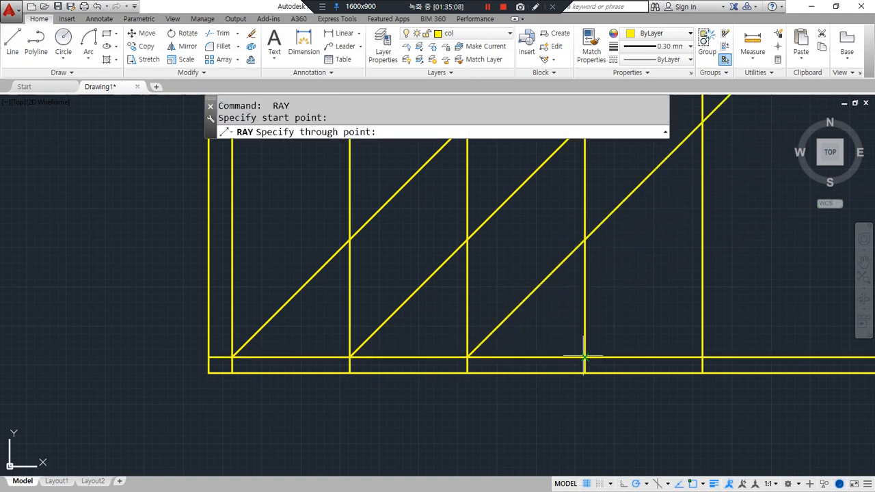
{"action": "left_click", "coordinate": [621, 322]}
{"action": "key", "text": "Return"}
{"action": "key", "text": "Return"}
{"action": "left_click", "coordinate": [702, 356]}
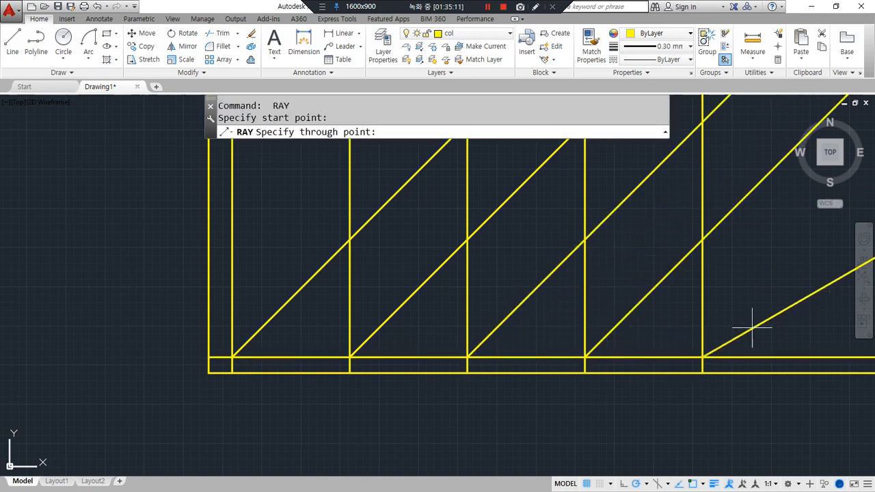
{"action": "left_click", "coordinate": [739, 321]}
{"action": "key", "text": "Return"}
Offset the first three 150-spaced column lines to their left by 30.
{"action": "middle_click_drag", "start_coordinate": [596, 357], "coordinate": [510, 371]}
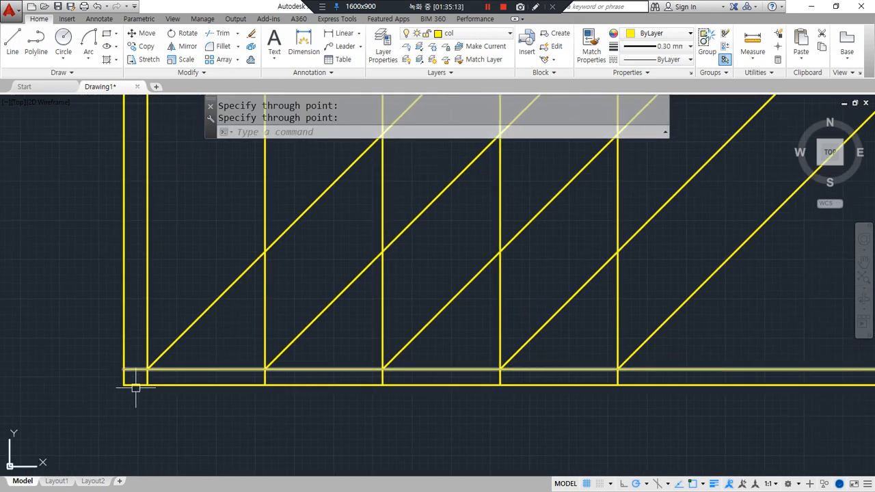
{"action": "scroll", "coordinate": [132, 371], "scroll_direction": "up", "scroll_amount": 4}
{"action": "middle_click_drag", "start_coordinate": [127, 381], "coordinate": [237, 398]}
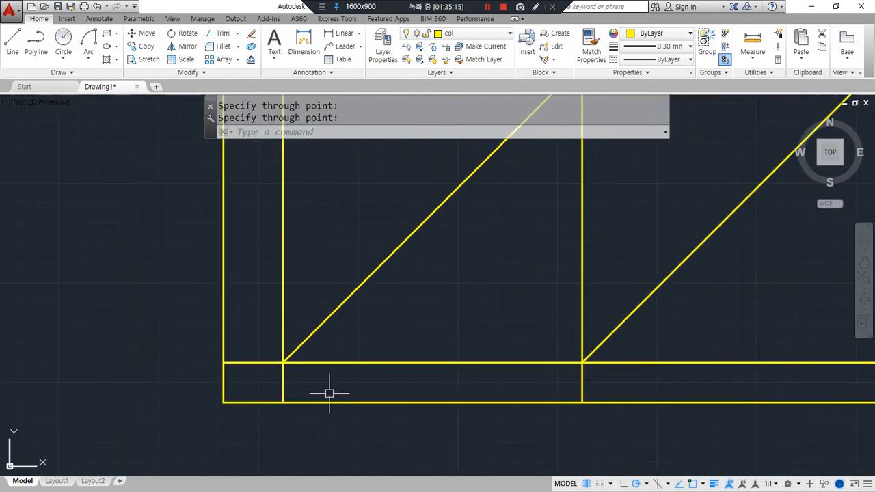
{"action": "type", "text": "o"}
{"action": "key", "text": "Return"}
{"action": "type", "text": "30"}
{"action": "key", "text": "Return"}
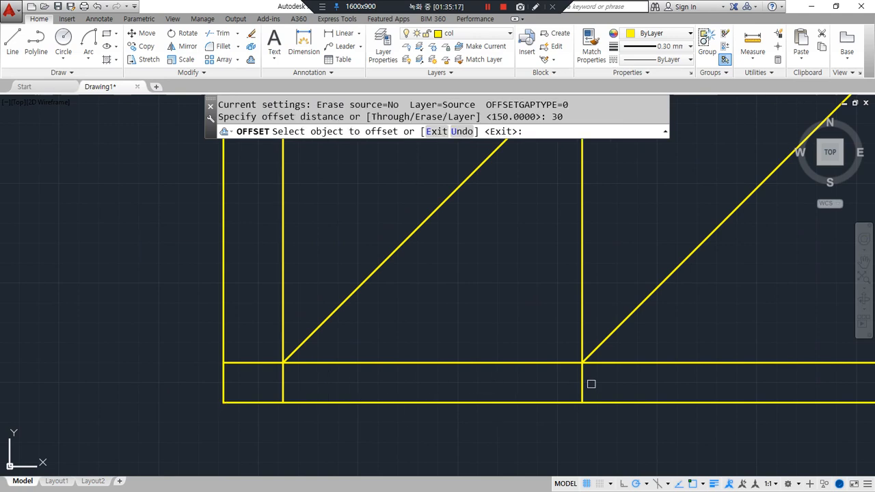
{"action": "left_click", "coordinate": [582, 382]}
{"action": "left_click", "coordinate": [519, 382]}
{"action": "mouse_move", "coordinate": [565, 383]}
{"action": "middle_mouse_down"}
{"action": "mouse_move", "coordinate": [588, 367]}
{"action": "mouse_move", "coordinate": [619, 374]}
{"action": "middle_mouse_up"}
{"action": "left_click", "coordinate": [605, 365]}
{"action": "left_click", "coordinate": [553, 370]}
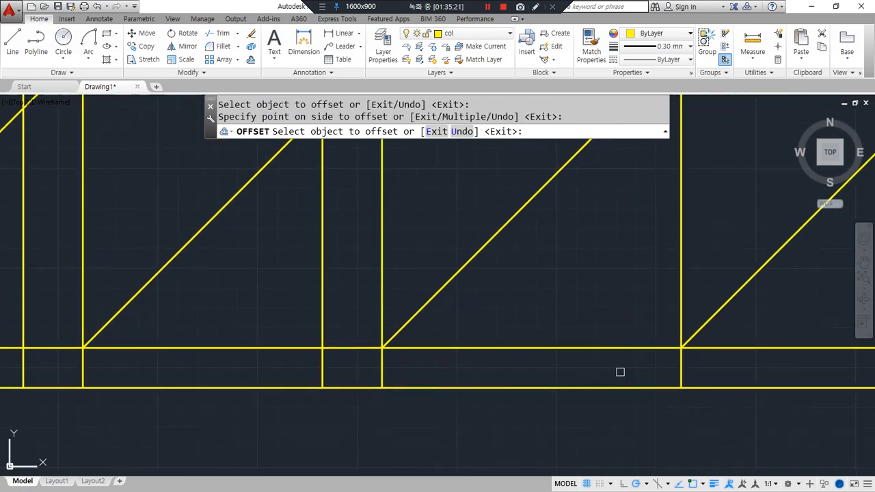
{"action": "left_click", "coordinate": [679, 362]}
{"action": "left_click", "coordinate": [639, 365]}
{"action": "scroll", "coordinate": [561, 373], "scroll_direction": "down", "scroll_amount": 3}
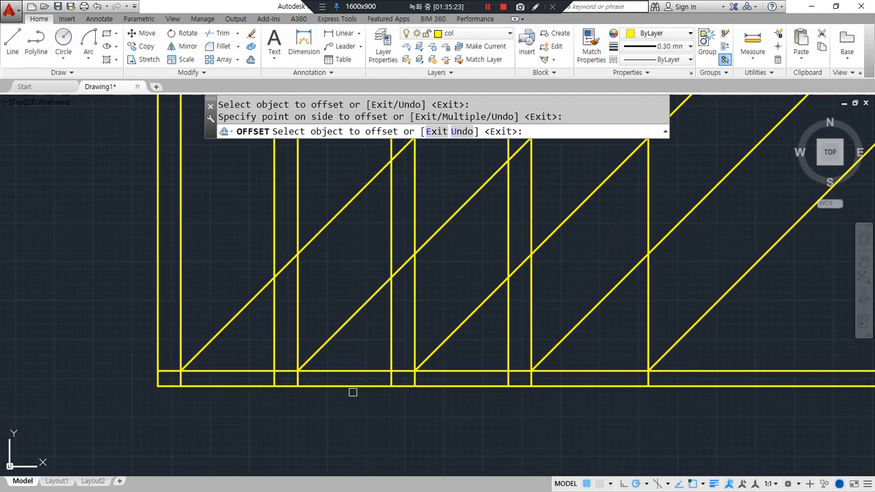
{"action": "key", "text": "Return"}
Erase the rightmost column line together with the 45° ray starting from it.
{"action": "left_click", "coordinate": [711, 346]}
{"action": "left_click", "coordinate": [622, 322]}
{"action": "type", "text": "e"}
{"action": "key", "text": "Return"}
{"action": "middle_click_drag", "start_coordinate": [385, 375], "coordinate": [380, 396]}
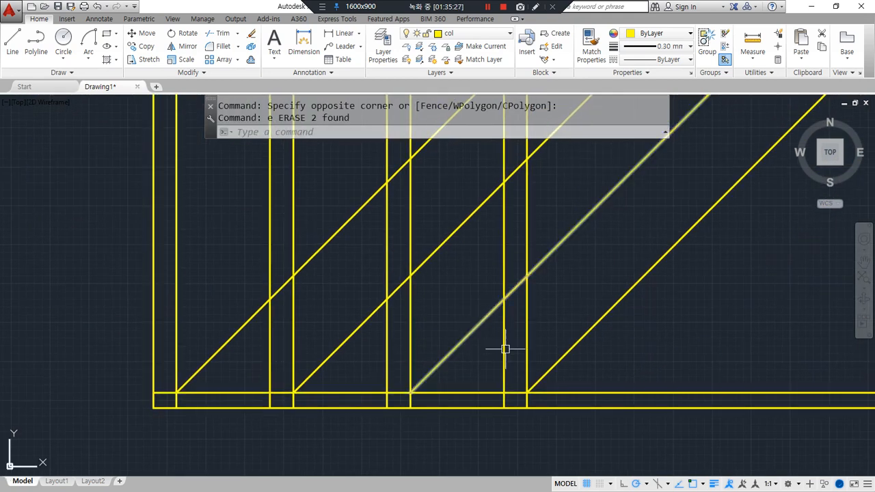
{"action": "type", "text": "l"}
{"action": "key", "text": "Return"}
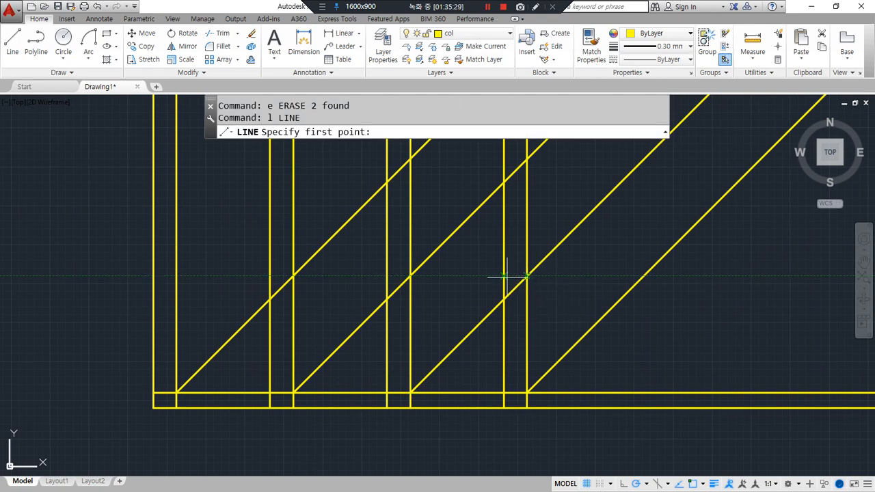
{"action": "key", "text": "Escape"}
Add a horizontal construction line through the intersection of the first 45° ray with the next column line.
{"action": "type", "text": "xl"}
{"action": "key", "text": "Return"}
{"action": "type", "text": "h"}
{"action": "key", "text": "Return"}
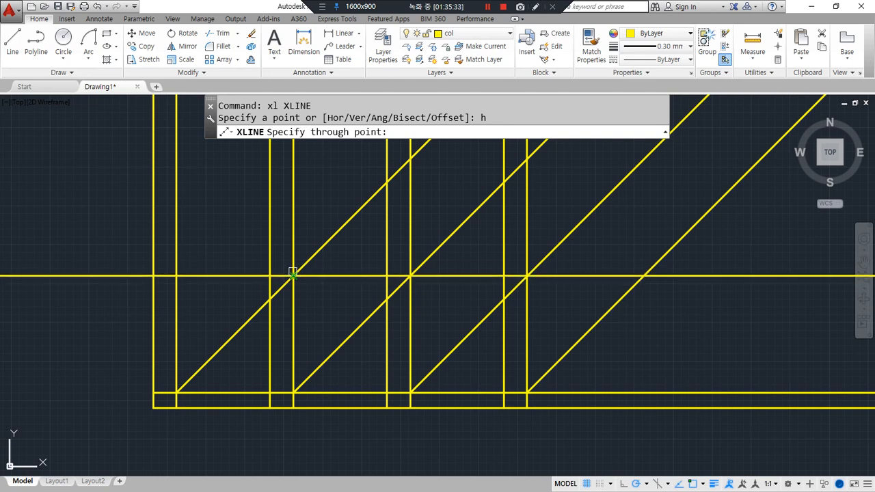
{"action": "left_click", "coordinate": [293, 276]}
{"action": "key", "text": "Return"}
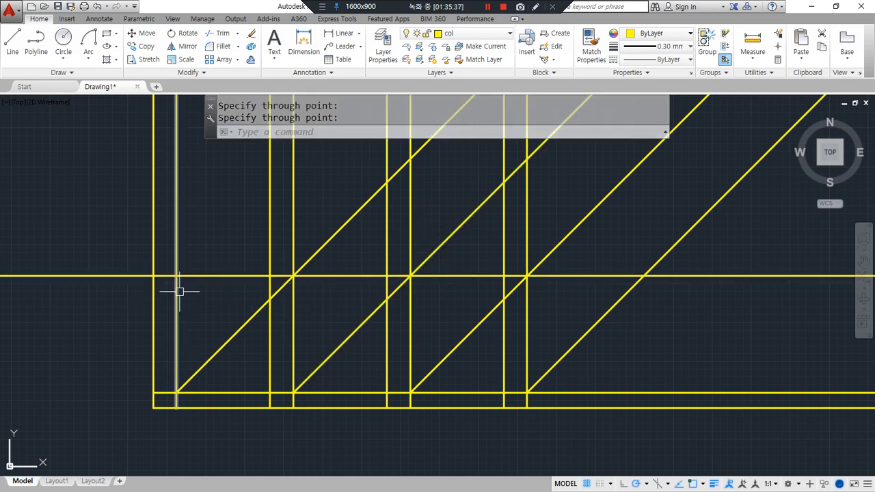
Draw a 45° ray from the intersection of the new horizontal construction line with the inner left vertical line.
{"action": "type", "text": "ray"}
{"action": "key", "text": "Return"}
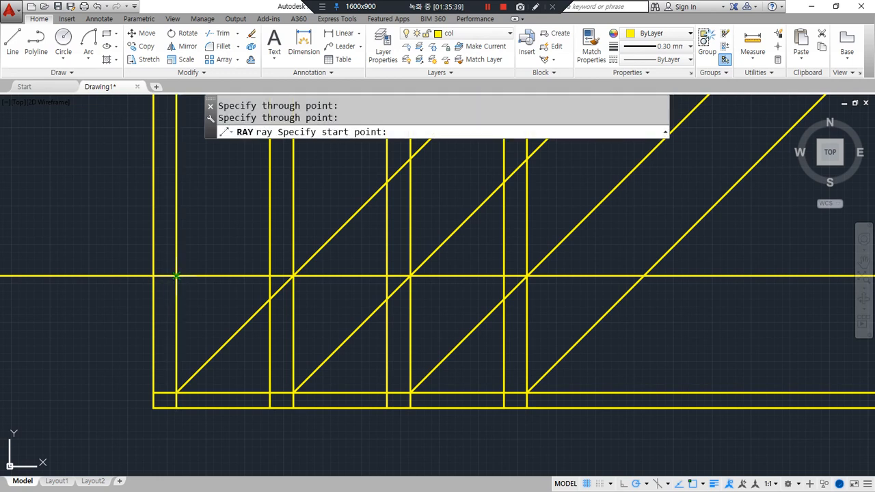
{"action": "left_click", "coordinate": [176, 275]}
{"action": "left_click", "coordinate": [214, 235]}
{"action": "key", "text": "Return"}
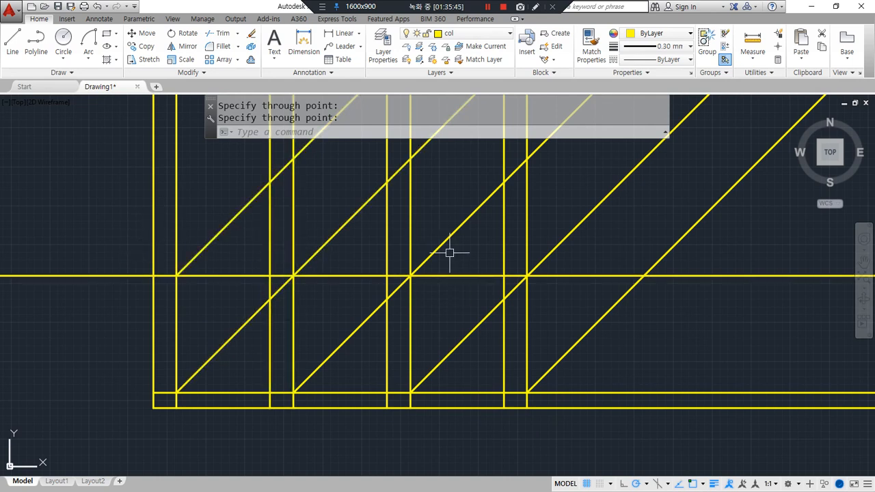
Offset the new horizontal construction line downward, matching the spacing of the two bottom horizontal lines.
{"action": "type", "text": "o"}
{"action": "key", "text": "Return"}
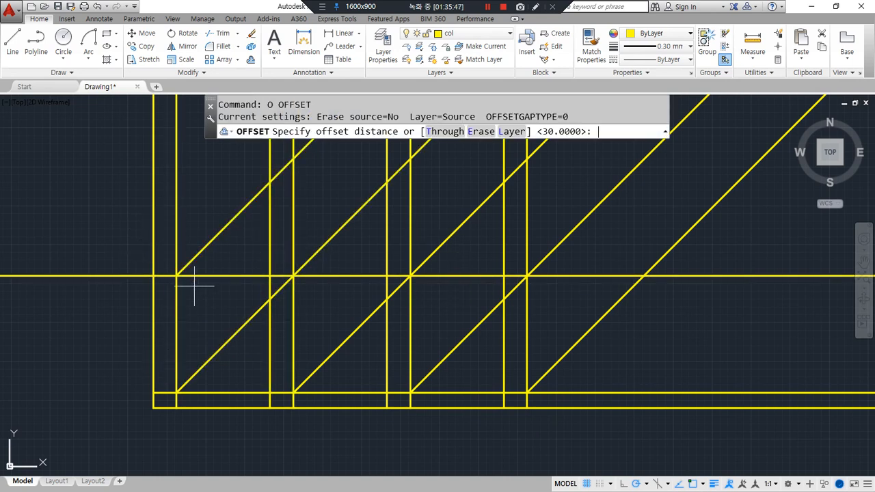
{"action": "key", "text": "Return"}
{"action": "left_click", "coordinate": [205, 275]}
{"action": "left_click", "coordinate": [203, 312]}
{"action": "key", "text": "Return"}
Try trimming the 45° ray inside the lower-left grid cell, and undo the trim.
{"action": "scroll", "coordinate": [210, 287], "scroll_direction": "up", "scroll_amount": 2}
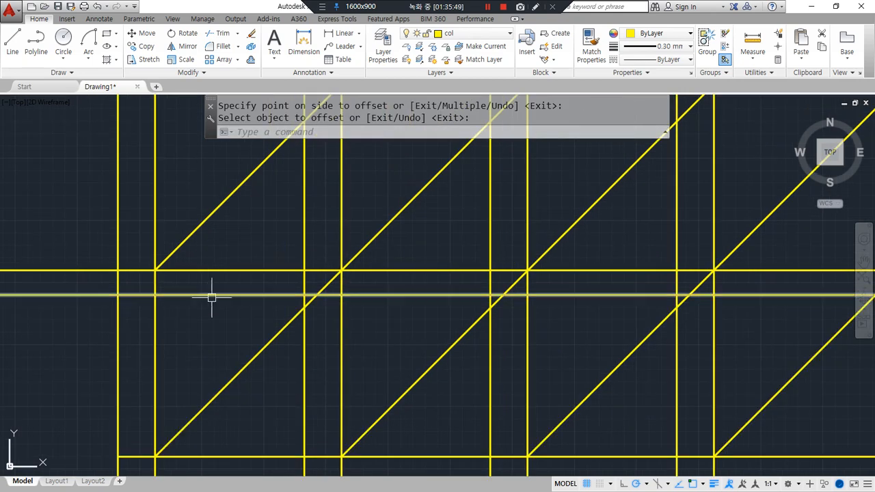
{"action": "middle_click_drag", "start_coordinate": [194, 355], "coordinate": [237, 266]}
{"action": "type", "text": "tr"}
{"action": "key", "text": "Return"}
{"action": "key", "text": "Return"}
{"action": "left_click", "coordinate": [245, 317]}
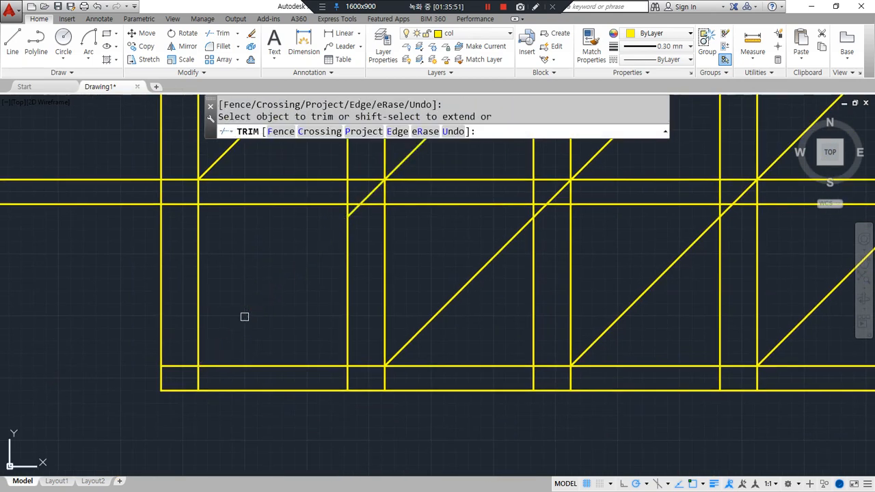
{"action": "key", "text": "Escape"}
{"action": "key", "text": "ctrl+z"}
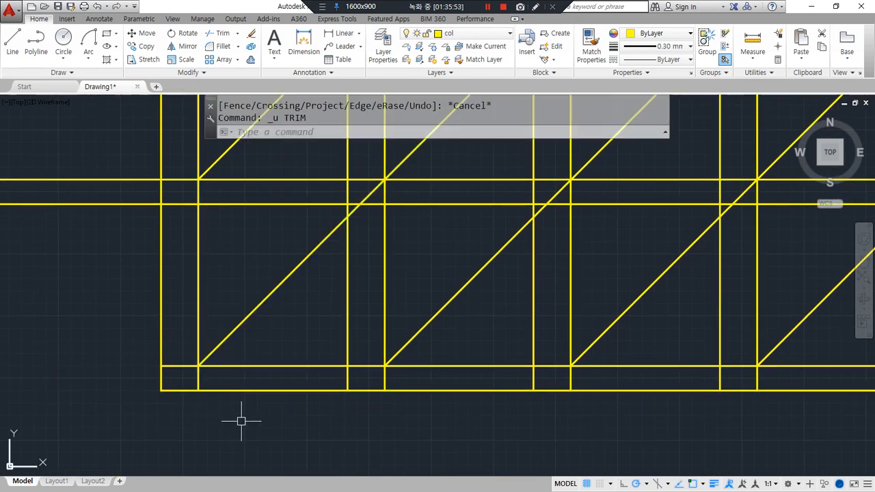
Draw a horizontal line from left of the lower-left cell to its 45° ray and continue it vertically down to the bottom line.
{"action": "scroll", "coordinate": [246, 401], "scroll_direction": "up", "scroll_amount": 3}
{"action": "middle_click_drag", "start_coordinate": [214, 354], "coordinate": [179, 396]}
{"action": "type", "text": "o"}
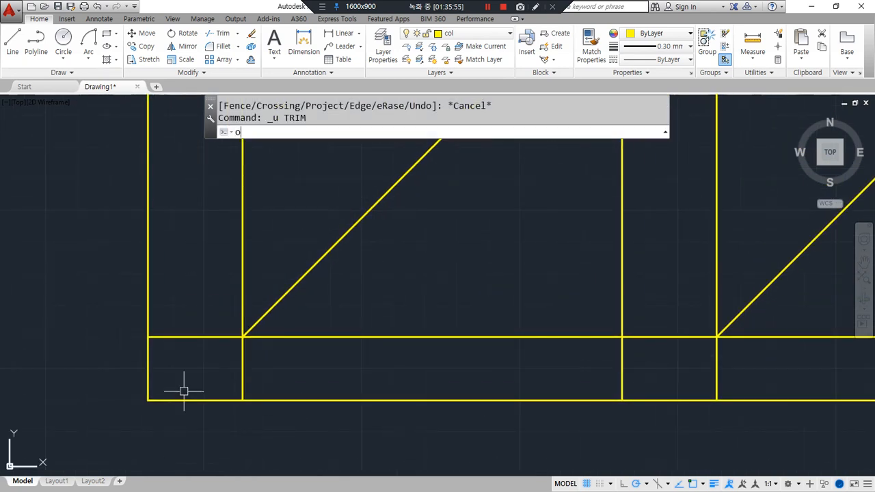
{"action": "type", "text": "l"}
{"action": "key", "text": "Return"}
{"action": "left_click", "coordinate": [112, 296]}
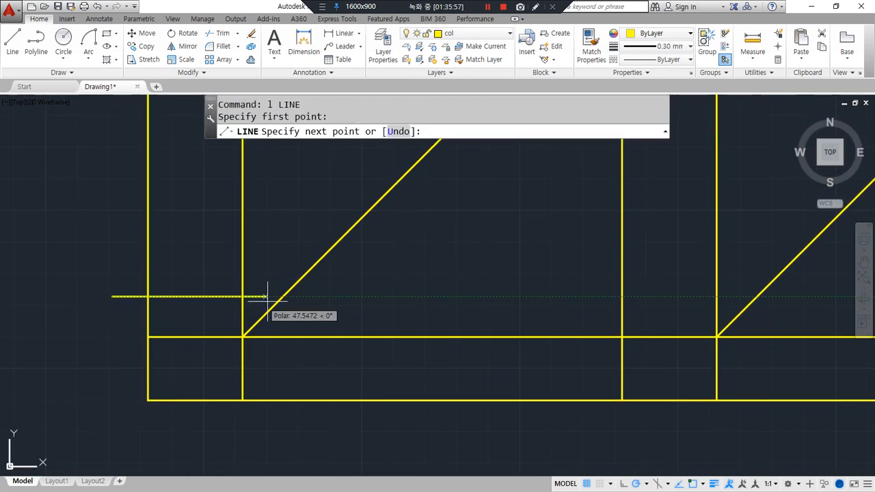
{"action": "left_click", "coordinate": [281, 297]}
{"action": "left_click", "coordinate": [283, 400]}
{"action": "key", "text": "Return"}
Offset the new horizontal segment upward and the new vertical segment to the right by equal distances.
{"action": "type", "text": "o"}
{"action": "key", "text": "Return"}
{"action": "key", "text": "Return"}
{"action": "left_click", "coordinate": [174, 297]}
{"action": "left_click", "coordinate": [174, 272]}
{"action": "left_click", "coordinate": [342, 372]}
{"action": "left_click", "coordinate": [284, 368]}
{"action": "left_click", "coordinate": [317, 328]}
Extend the outer offset vertical line up to the 45° ray.
{"action": "type", "text": "ex"}
{"action": "key", "text": "Return"}
{"action": "key", "text": "Return"}
{"action": "left_click", "coordinate": [315, 320]}
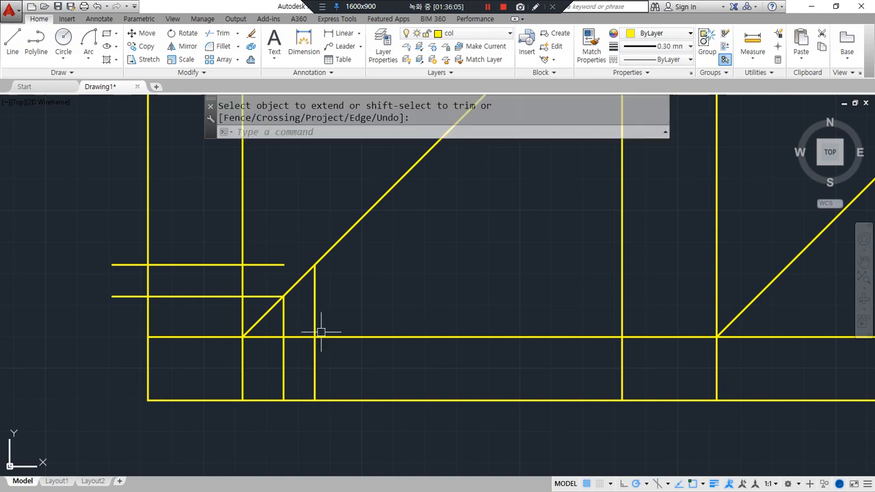
{"action": "key", "text": "Escape"}
Try joining the outer offset lines with Fillet at the current radius, and erase the fillet arc.
{"action": "type", "text": "f"}
{"action": "key", "text": "Return"}
{"action": "left_click", "coordinate": [280, 263]}
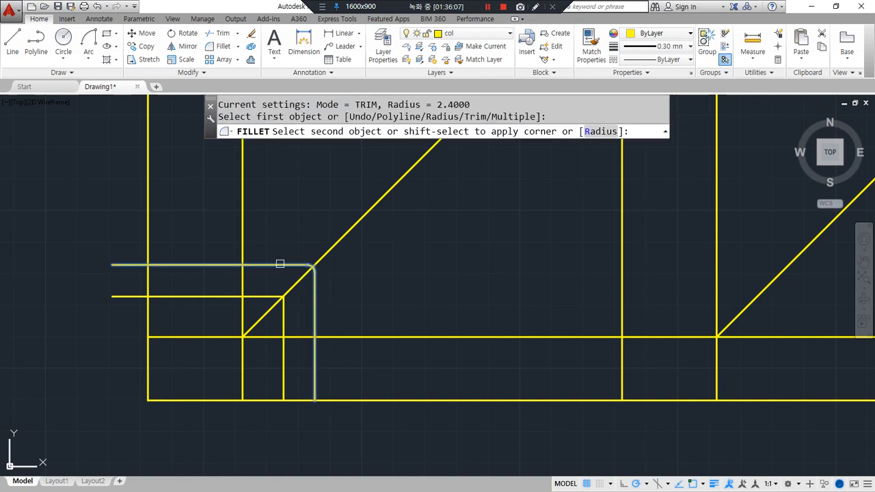
{"action": "left_click", "coordinate": [313, 289]}
{"action": "left_click", "coordinate": [280, 234]}
{"action": "left_click", "coordinate": [366, 306]}
{"action": "type", "text": "e"}
{"action": "key", "text": "Return"}
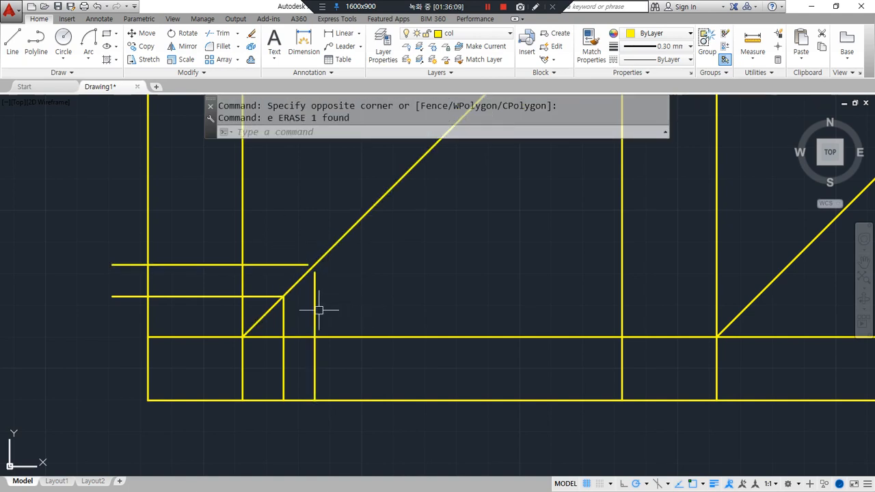
Fillet the outer offset horizontal and vertical lines with radius 0 to form a sharp corner on the 45° ray.
{"action": "type", "text": "f"}
{"action": "key", "text": "Return"}
{"action": "type", "text": "r"}
{"action": "key", "text": "Return"}
{"action": "type", "text": "0"}
{"action": "key", "text": "Return"}
{"action": "left_click", "coordinate": [314, 303]}
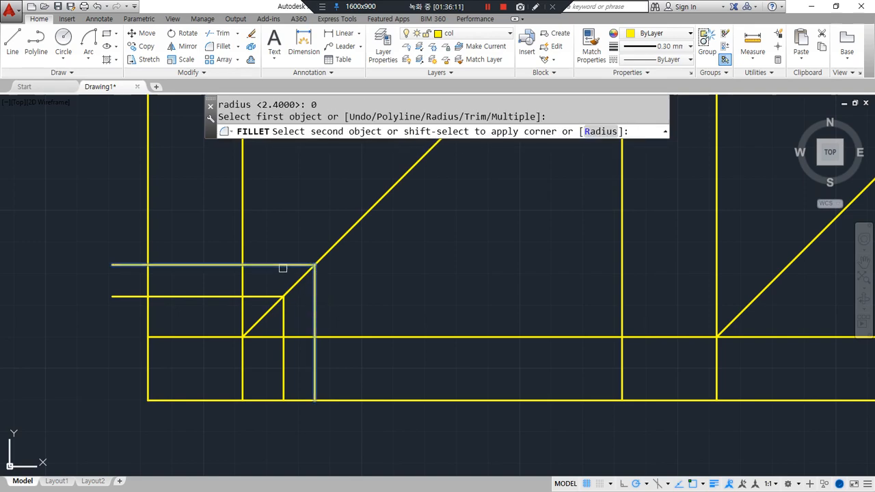
{"action": "left_click", "coordinate": [282, 269]}
Trim the ray beyond the outer corner, the verticals above the side view, and the horizontals between front and side views.
{"action": "scroll", "coordinate": [347, 285], "scroll_direction": "up", "scroll_amount": 5}
{"action": "type", "text": "tr"}
{"action": "key", "text": "Return"}
{"action": "key", "text": "Return"}
{"action": "scroll", "coordinate": [318, 321], "scroll_direction": "up", "scroll_amount": 4}
{"action": "left_click", "coordinate": [335, 333]}
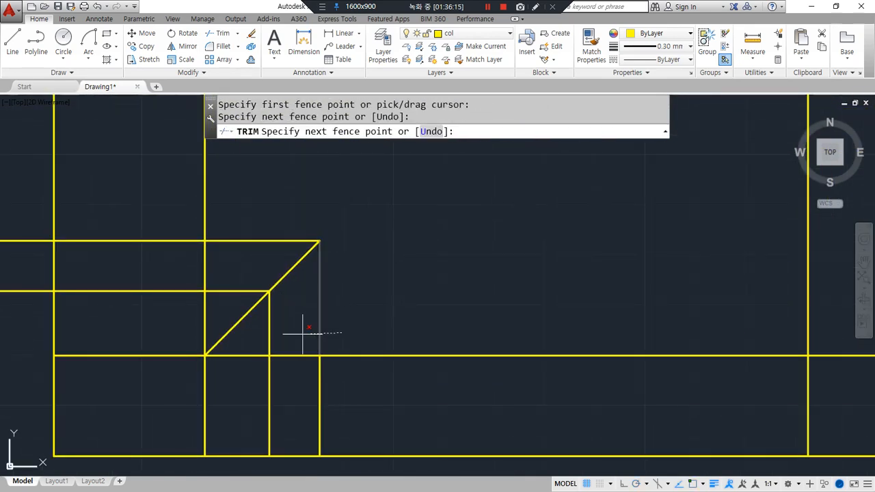
{"action": "key", "text": "Return"}
Try trimming the lines around the top view rectangle with a fence, and undo the trim.
{"action": "middle_click_drag", "start_coordinate": [235, 257], "coordinate": [337, 249]}
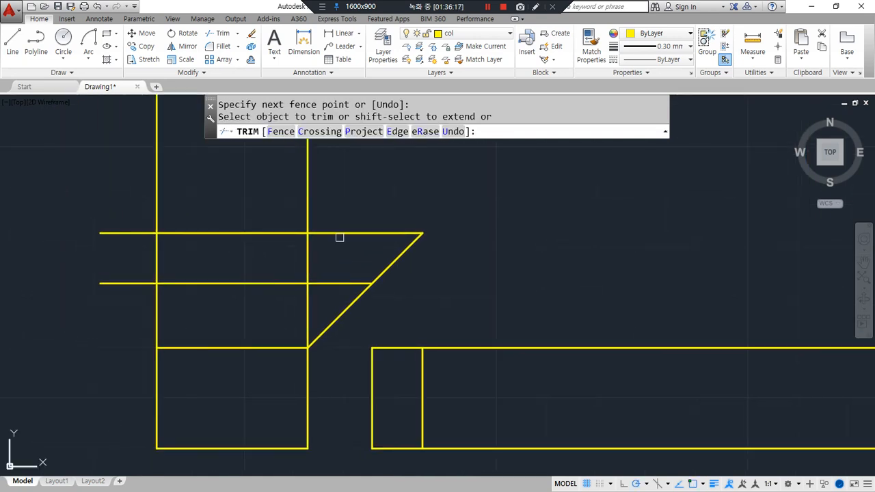
{"action": "type", "text": "f"}
{"action": "key", "text": "Return"}
{"action": "left_click", "coordinate": [106, 205]}
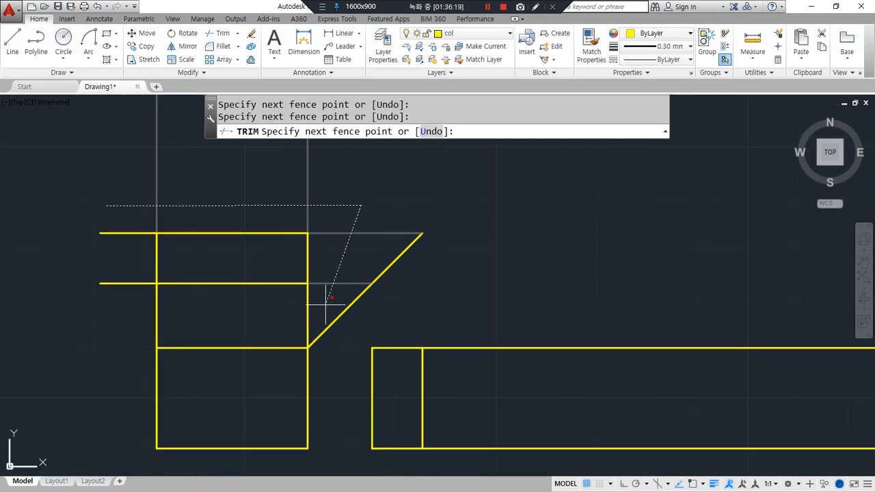
{"action": "key", "text": "Return"}
{"action": "scroll", "coordinate": [61, 297], "scroll_direction": "down", "scroll_amount": 6}
{"action": "left_click", "coordinate": [84, 280]}
{"action": "middle_click_drag", "start_coordinate": [86, 275], "coordinate": [123, 394]}
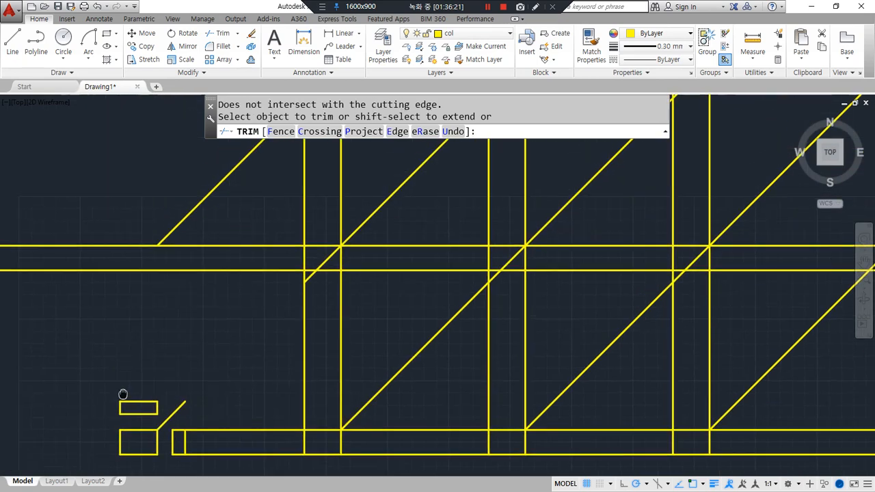
{"action": "key", "text": "ctrl+z"}
Fence-trim the surplus verticals and horizontal overhangs around the upper rectangle, leaving a closed top view above the front view.
{"action": "scroll", "coordinate": [215, 395], "scroll_direction": "down", "scroll_amount": 6}
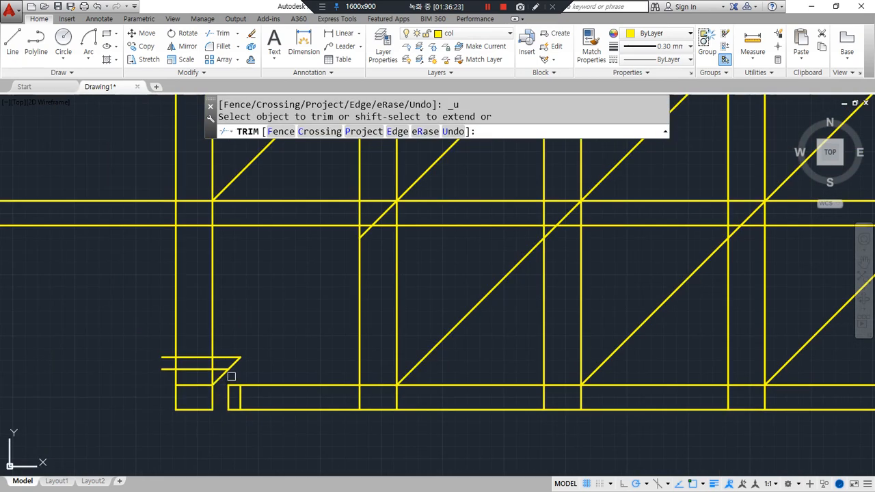
{"action": "scroll", "coordinate": [231, 375], "scroll_direction": "up", "scroll_amount": 4}
{"action": "middle_click_drag", "start_coordinate": [215, 367], "coordinate": [353, 361]}
{"action": "scroll", "coordinate": [303, 377], "scroll_direction": "down", "scroll_amount": 2}
{"action": "middle_click_drag", "start_coordinate": [303, 377], "coordinate": [253, 401]}
{"action": "type", "text": "f"}
{"action": "key", "text": "Return"}
{"action": "left_click", "coordinate": [179, 340]}
{"action": "left_click", "coordinate": [284, 339]}
{"action": "left_click", "coordinate": [275, 373]}
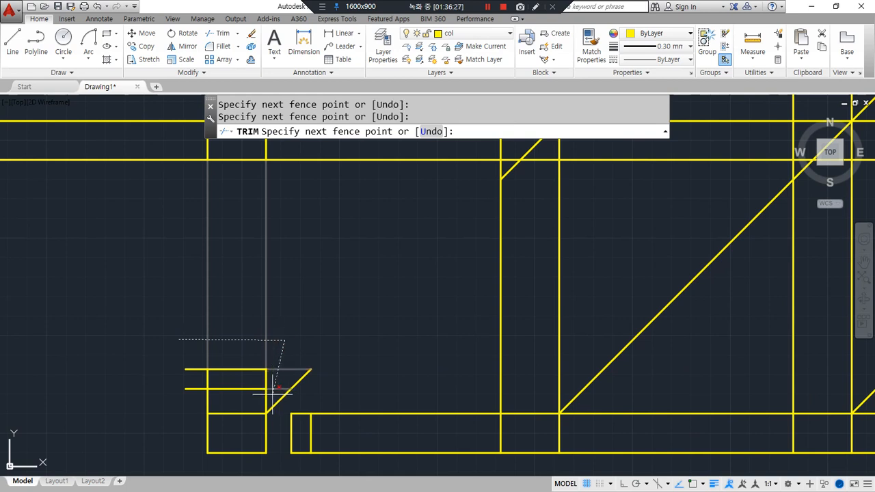
{"action": "key", "text": "Return"}
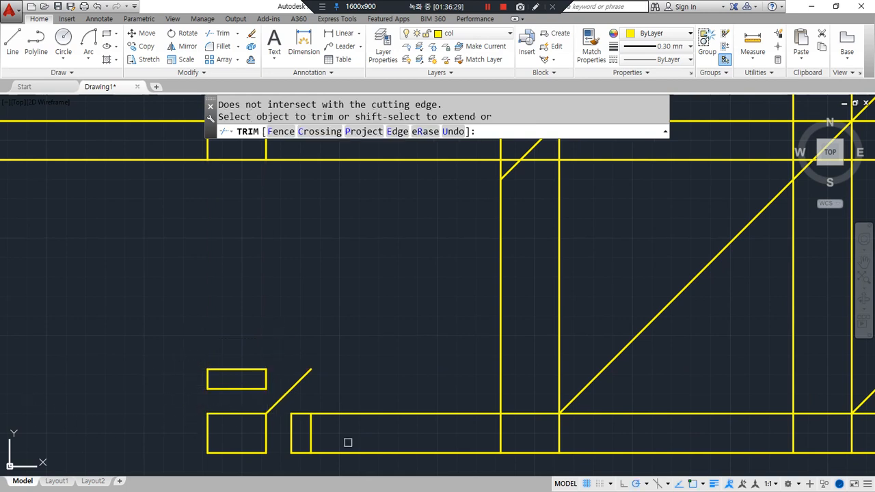
Fence-trim the two horizontal lines running right from the side view to leave it as a separate closed rectangle.
{"action": "middle_click_drag", "start_coordinate": [342, 441], "coordinate": [280, 382]}
{"action": "type", "text": "f"}
{"action": "key", "text": "Return"}
{"action": "left_click", "coordinate": [311, 331]}
{"action": "left_click", "coordinate": [315, 432]}
{"action": "key", "text": "Return"}
{"action": "scroll", "coordinate": [137, 420], "scroll_direction": "up", "scroll_amount": 4}
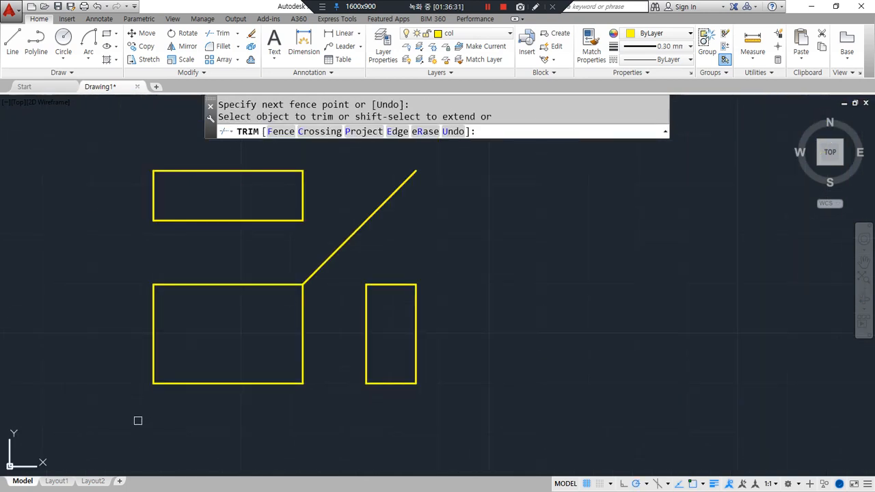
Move the 45° projection line between the three views to the cen layer.
{"action": "middle_click_drag", "start_coordinate": [292, 350], "coordinate": [264, 376]}
{"action": "key", "text": "Return"}
{"action": "left_click", "coordinate": [338, 274]}
{"action": "left_click", "coordinate": [336, 228]}
{"action": "left_click", "coordinate": [484, 33]}
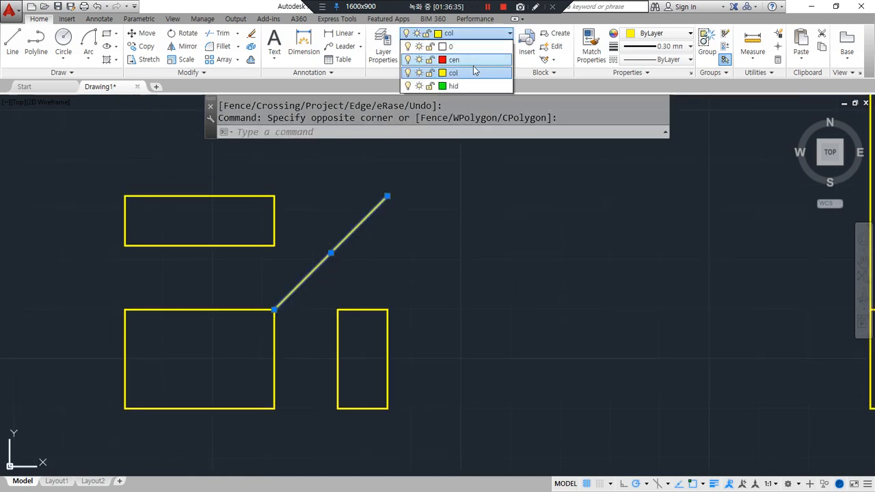
{"action": "left_click", "coordinate": [466, 60]}
{"action": "key", "text": "Escape"}
{"action": "key", "text": "Escape"}
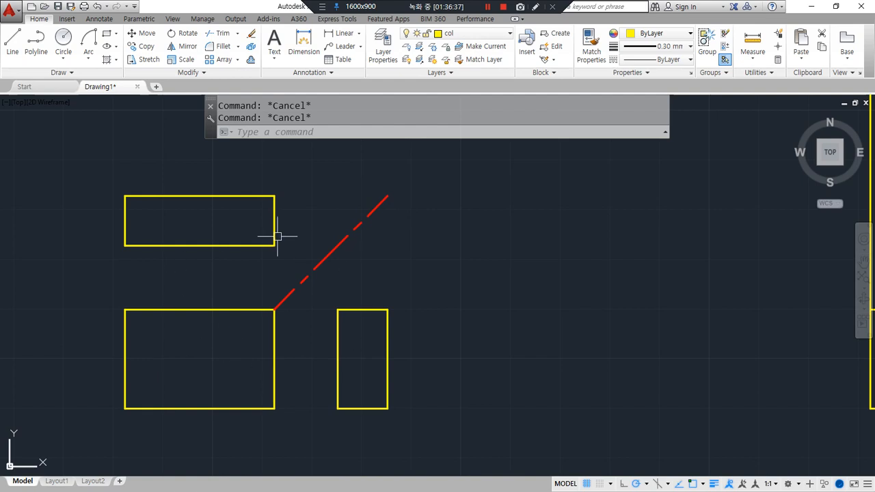
In the adjacent grid cell, draw a horizontal line from outside the cell to the 45° line and down to the base line.
{"action": "scroll", "coordinate": [218, 326], "scroll_direction": "down", "scroll_amount": 4}
{"action": "middle_click_drag", "start_coordinate": [486, 324], "coordinate": [293, 355]}
{"action": "scroll", "coordinate": [294, 356], "scroll_direction": "up", "scroll_amount": 2}
{"action": "middle_click_drag", "start_coordinate": [244, 372], "coordinate": [332, 373]}
{"action": "type", "text": "l"}
{"action": "key", "text": "Return"}
{"action": "left_click", "coordinate": [171, 319]}
{"action": "left_click", "coordinate": [356, 319]}
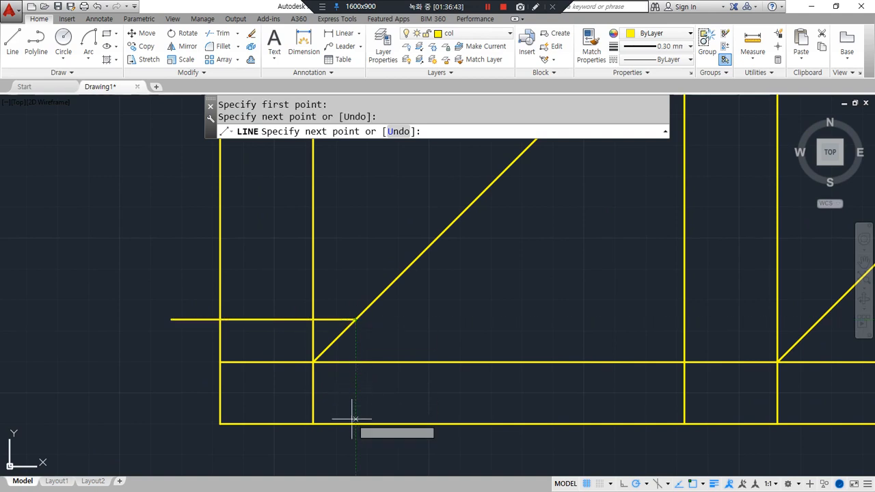
{"action": "left_click", "coordinate": [355, 423]}
{"action": "key", "text": "Return"}
Offset the new vertical to the outside and the new horizontal upward by 10, and extend the offset vertical to the 45° line.
{"action": "type", "text": "o"}
{"action": "key", "text": "Return"}
{"action": "type", "text": "10"}
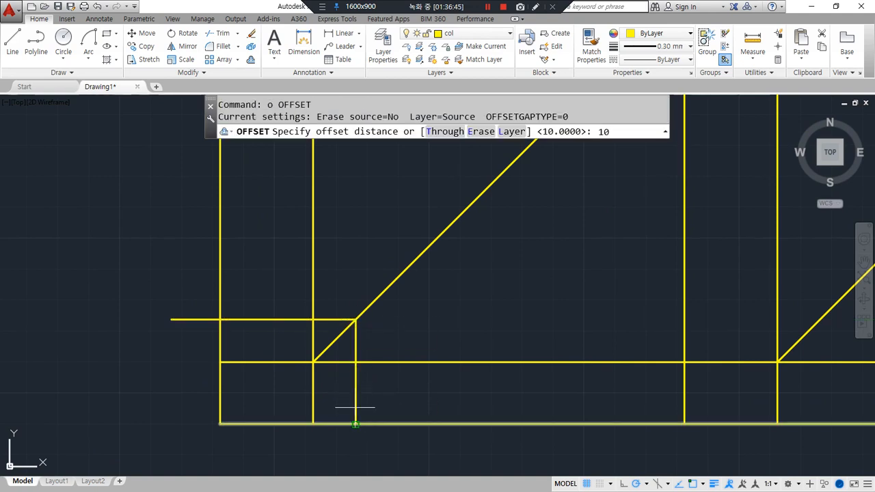
{"action": "key", "text": "Return"}
{"action": "left_click", "coordinate": [356, 396]}
{"action": "left_click", "coordinate": [282, 319]}
{"action": "left_click", "coordinate": [277, 292]}
{"action": "key", "text": "Return"}
{"action": "type", "text": "ex"}
{"action": "key", "text": "Return"}
{"action": "key", "text": "Return"}
{"action": "left_click", "coordinate": [387, 336]}
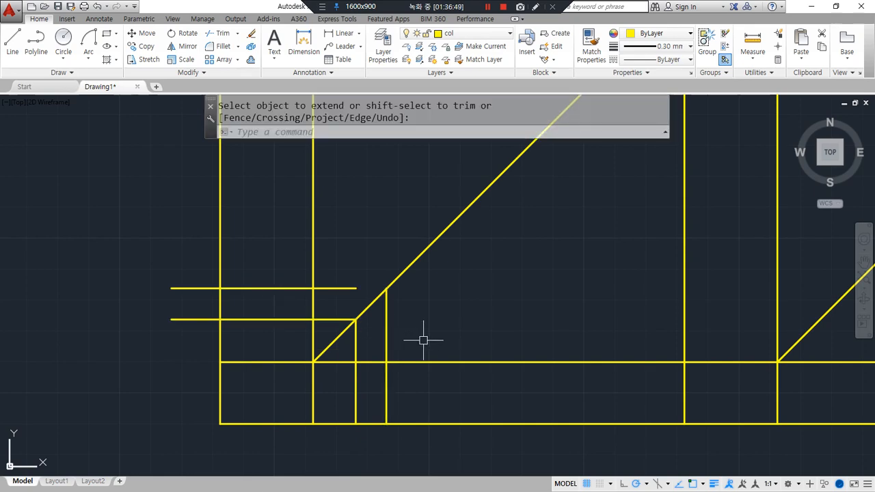
Fence-trim the surplus grid lines and overhangs around the new view frames.
{"action": "scroll", "coordinate": [424, 339], "scroll_direction": "down", "scroll_amount": 2}
{"action": "middle_click_drag", "start_coordinate": [424, 314], "coordinate": [384, 365]}
{"action": "type", "text": "tr"}
{"action": "key", "text": "Return"}
{"action": "key", "text": "Return"}
{"action": "type", "text": "f"}
{"action": "key", "text": "Return"}
{"action": "left_click", "coordinate": [410, 451]}
{"action": "left_click", "coordinate": [220, 293]}
{"action": "key", "text": "Return"}
Fence-trim the lines joining the front and side views and the verticals below the 45° line, leaving a separate side view rectangle.
{"action": "left_click", "coordinate": [389, 377]}
{"action": "left_click", "coordinate": [341, 392]}
{"action": "left_click", "coordinate": [326, 452]}
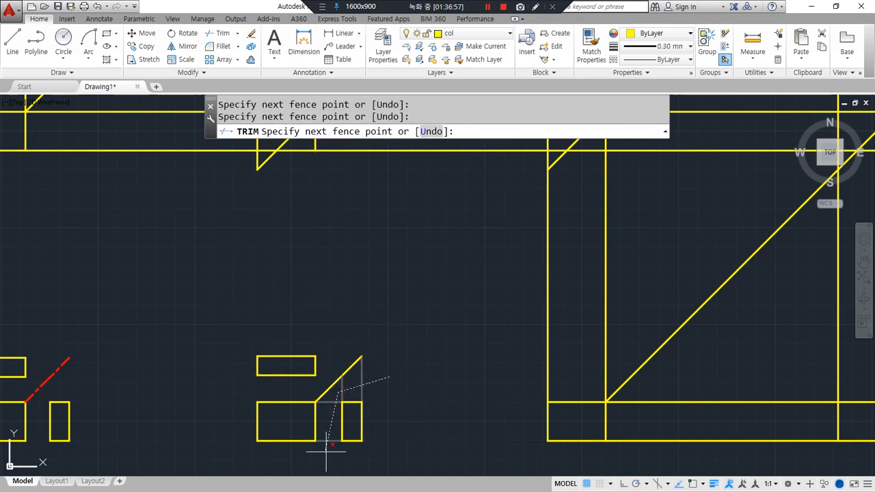
{"action": "key", "text": "Return"}
Offset the front view's left edge and top edge inward by 10.
{"action": "scroll", "coordinate": [277, 437], "scroll_direction": "up", "scroll_amount": 3}
{"action": "scroll", "coordinate": [283, 415], "scroll_direction": "down", "scroll_amount": 1}
{"action": "middle_click_drag", "start_coordinate": [303, 390], "coordinate": [293, 372]}
{"action": "key", "text": "Escape"}
{"action": "type", "text": "o"}
{"action": "key", "text": "Return"}
{"action": "type", "text": "10"}
{"action": "key", "text": "Return"}
{"action": "left_click", "coordinate": [220, 349]}
{"action": "left_click", "coordinate": [242, 335]}
{"action": "left_click", "coordinate": [241, 326]}
{"action": "left_click", "coordinate": [240, 367]}
{"action": "key", "text": "Return"}
Fillet the front view's edges and offset lines into sharp corners, forming an L-shaped outline with the upper-left corner notched out.
{"action": "type", "text": "f"}
{"action": "key", "text": "Return"}
{"action": "left_click", "coordinate": [279, 327]}
{"action": "left_click", "coordinate": [269, 349]}
{"action": "key", "text": "Return"}
{"action": "left_click", "coordinate": [237, 374]}
{"action": "left_click", "coordinate": [220, 389]}
{"action": "key", "text": "Return"}
{"action": "left_click", "coordinate": [244, 377]}
{"action": "left_click", "coordinate": [267, 362]}
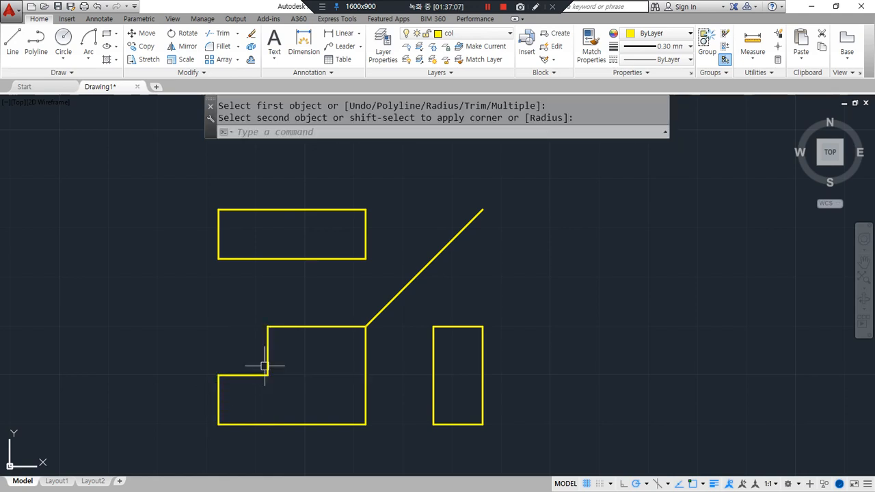
Offset the top view's left edge inward by 10 to show the notch edge.
{"action": "mouse_move", "coordinate": [294, 460]}
{"action": "left_mouse_down"}
{"action": "mouse_move", "coordinate": [208, 317]}
{"action": "mouse_move", "coordinate": [344, 441]}
{"action": "mouse_move", "coordinate": [281, 441]}
{"action": "left_mouse_up"}
{"action": "type", "text": "o"}
{"action": "key", "text": "Return"}
{"action": "type", "text": "1"}
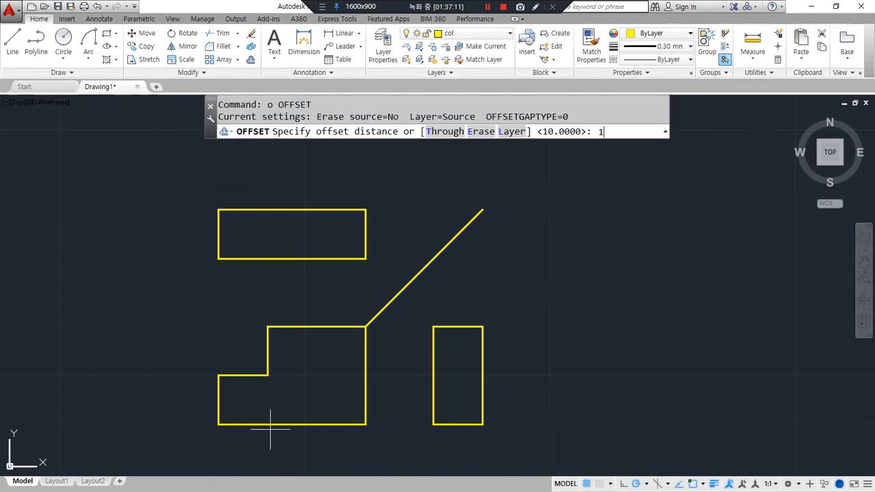
{"action": "type", "text": "0"}
{"action": "key", "text": "Return"}
{"action": "left_click", "coordinate": [218, 232]}
{"action": "left_click", "coordinate": [252, 232]}
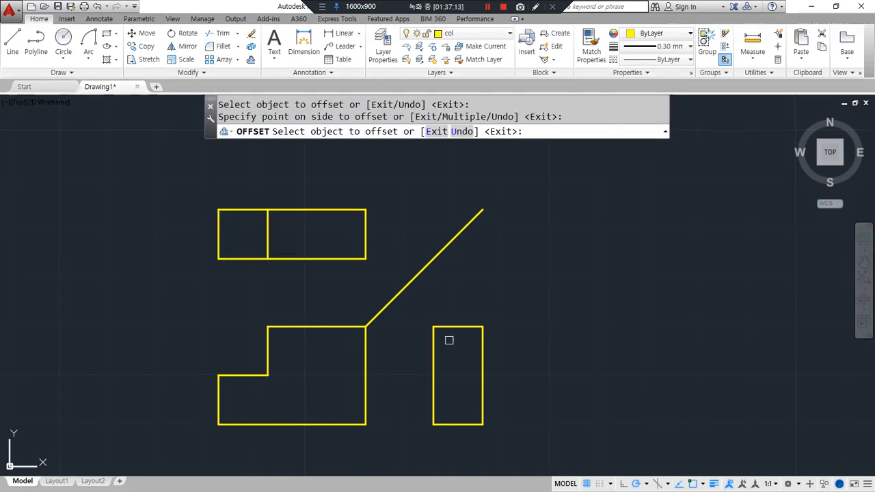
{"action": "key", "text": "Return"}
{"action": "left_click_drag", "start_coordinate": [482, 376], "coordinate": [404, 369]}
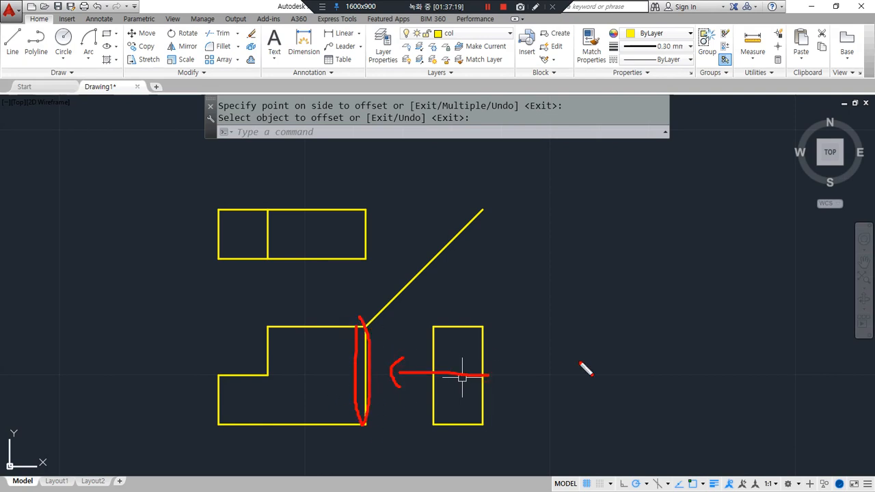
{"action": "mouse_move", "coordinate": [523, 328]}
{"action": "left_mouse_down"}
{"action": "mouse_move", "coordinate": [543, 406]}
{"action": "mouse_move", "coordinate": [462, 303]}
{"action": "left_mouse_up"}
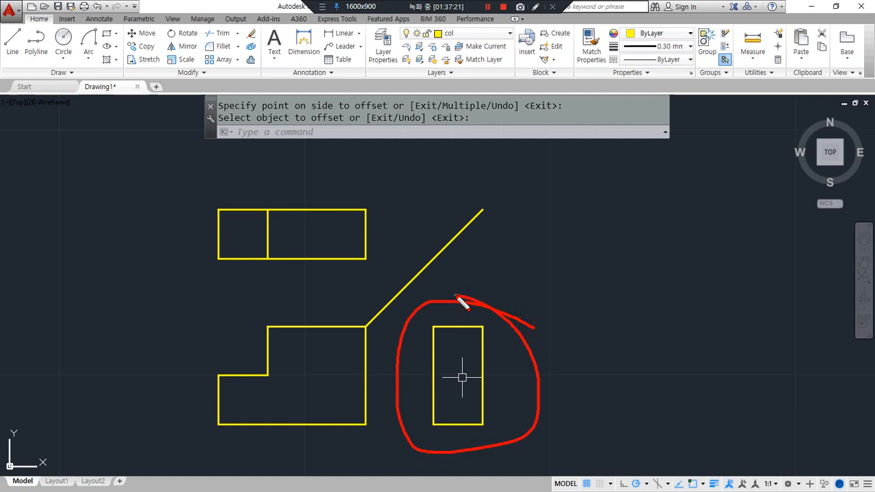
{"action": "left_click_drag", "start_coordinate": [201, 399], "coordinate": [253, 337]}
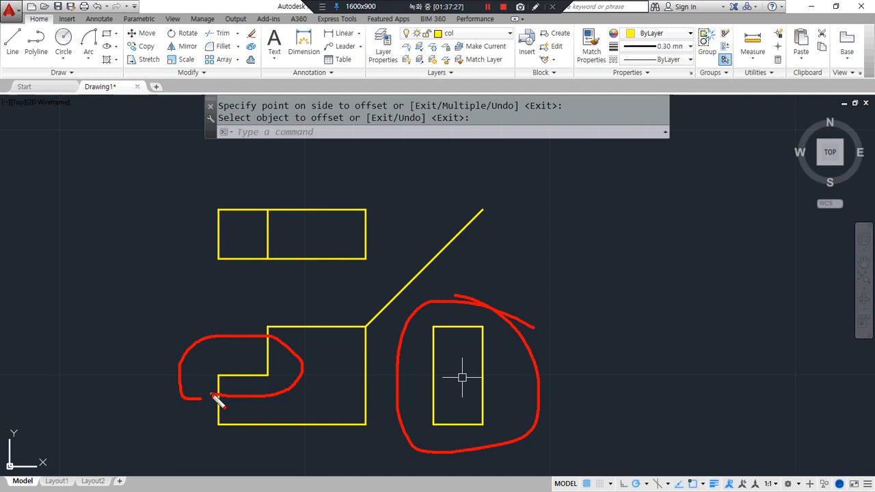
{"action": "key", "text": "Escape"}
Offset the side view's top edge downward by 10 for the notch's horizontal edge.
{"action": "type", "text": "o"}
{"action": "key", "text": "Return"}
{"action": "type", "text": "1"}
{"action": "key", "text": "Return"}
{"action": "left_click", "coordinate": [465, 327]}
{"action": "left_click", "coordinate": [469, 379]}
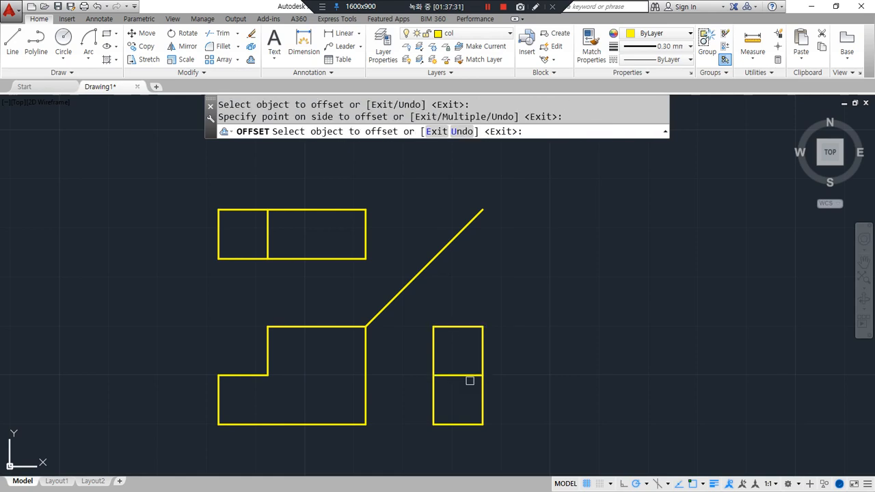
{"action": "key", "text": "Return"}
Move the horizontal line across the middle of the side view to the hid layer.
{"action": "left_click", "coordinate": [458, 376]}
{"action": "left_click", "coordinate": [479, 34]}
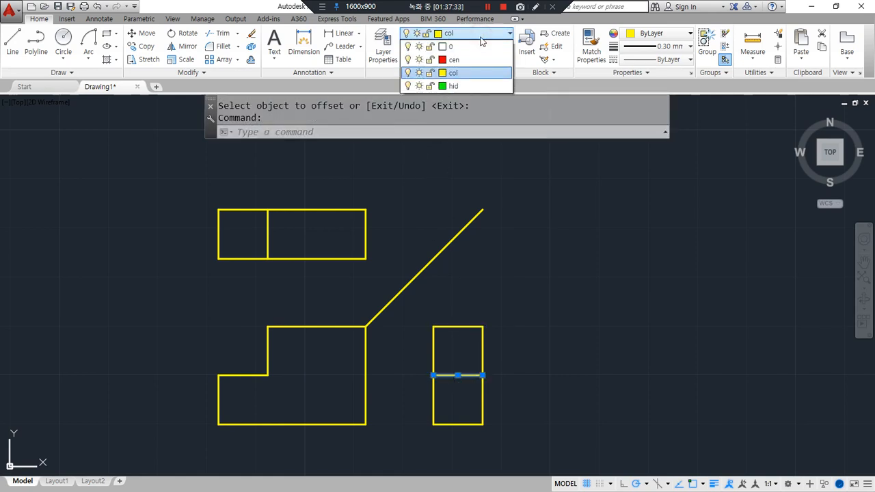
{"action": "left_click", "coordinate": [469, 86]}
{"action": "key", "text": "Escape"}
{"action": "scroll", "coordinate": [443, 410], "scroll_direction": "up", "scroll_amount": 3}
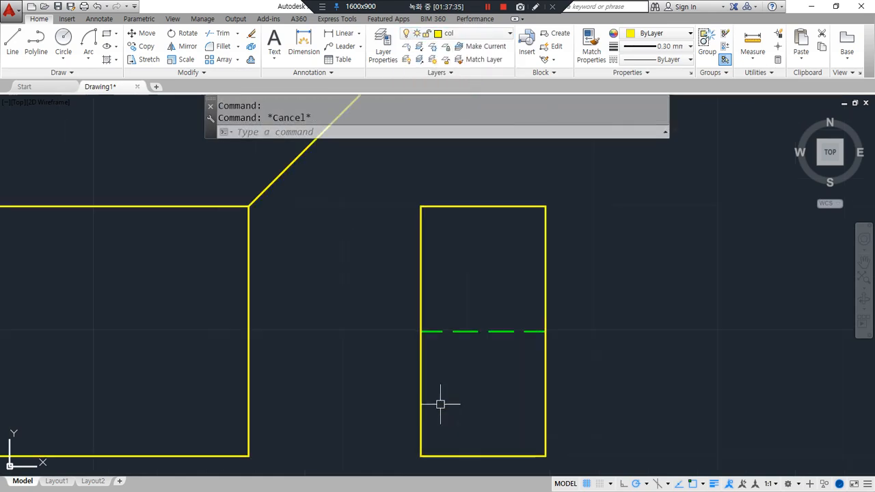
{"action": "mouse_move", "coordinate": [433, 470]}
{"action": "left_mouse_down"}
{"action": "mouse_move", "coordinate": [420, 473]}
{"action": "mouse_move", "coordinate": [686, 247]}
{"action": "mouse_move", "coordinate": [539, 488]}
{"action": "left_mouse_up"}
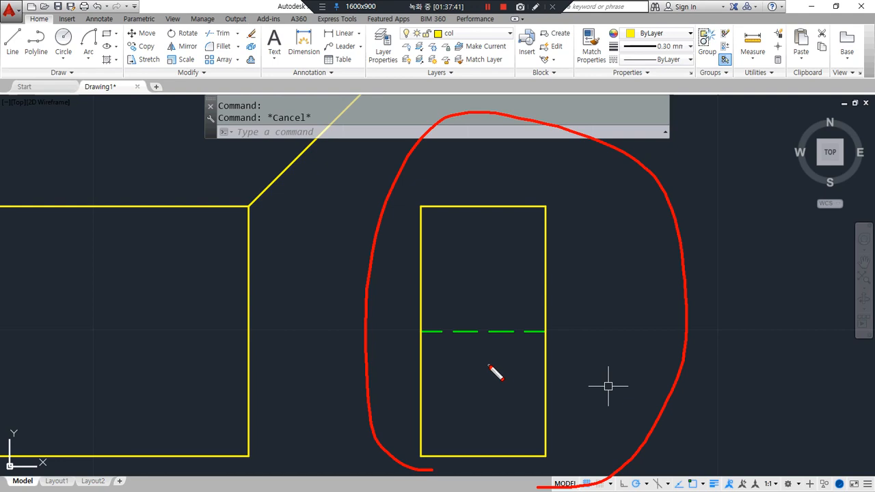
{"action": "left_click_drag", "start_coordinate": [504, 333], "coordinate": [483, 347]}
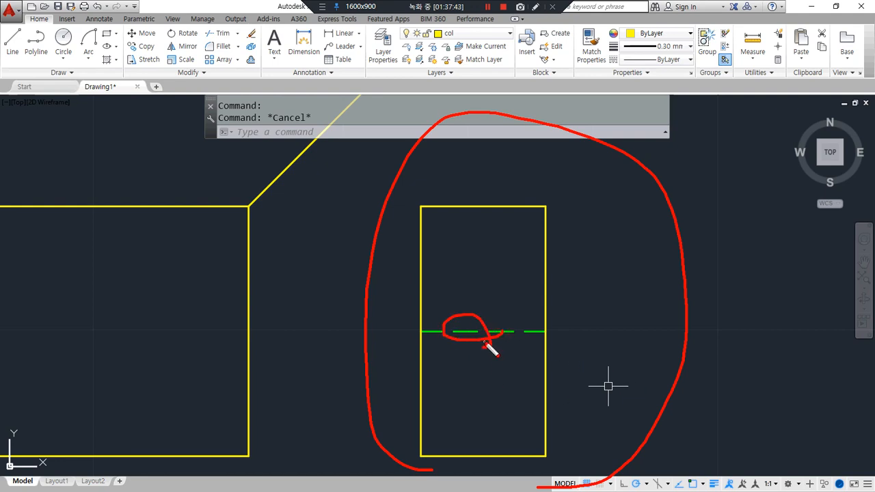
{"action": "key", "text": "Escape"}
{"action": "scroll", "coordinate": [366, 395], "scroll_direction": "down", "scroll_amount": 5}
{"action": "middle_click_drag", "start_coordinate": [355, 391], "coordinate": [422, 392]}
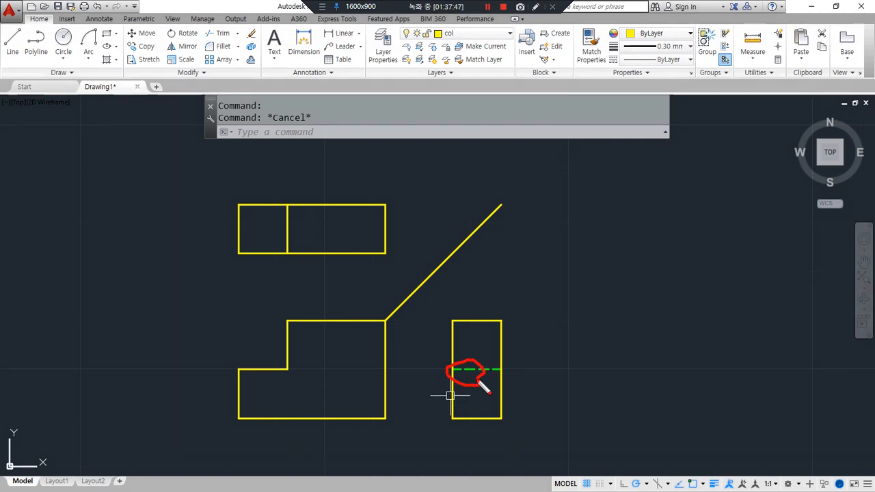
{"action": "left_click_drag", "start_coordinate": [465, 373], "coordinate": [310, 374]}
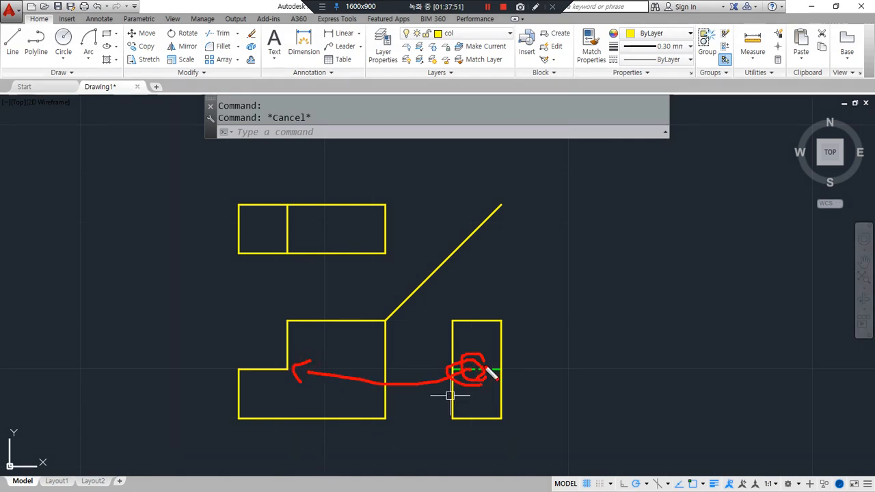
{"action": "left_click_drag", "start_coordinate": [475, 366], "coordinate": [342, 240]}
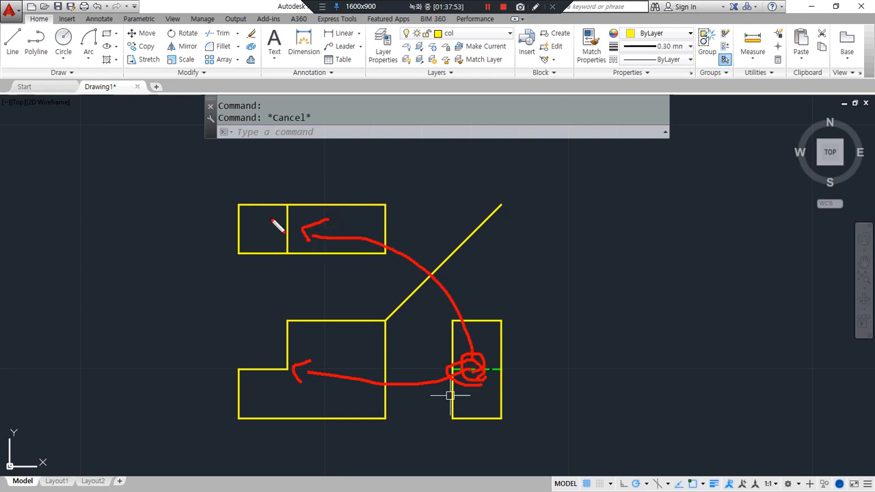
{"action": "left_click_drag", "start_coordinate": [281, 212], "coordinate": [255, 242]}
{"action": "left_click_drag", "start_coordinate": [265, 372], "coordinate": [270, 250]}
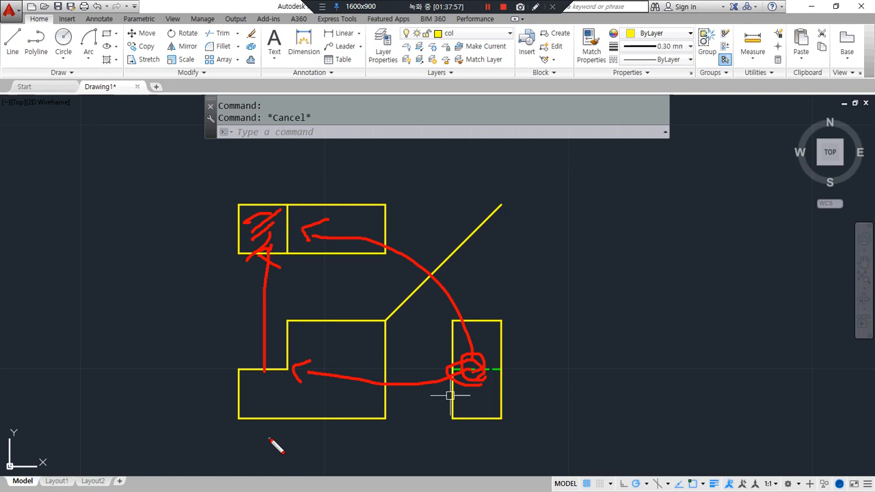
{"action": "key", "text": "Escape"}
In the next untrimmed grid cell, draw a horizontal line meeting the 45° line and a vertical from there to the base line.
{"action": "scroll", "coordinate": [585, 378], "scroll_direction": "down", "scroll_amount": 1}
{"action": "middle_click_drag", "start_coordinate": [627, 376], "coordinate": [174, 385]}
{"action": "middle_click_drag", "start_coordinate": [479, 383], "coordinate": [369, 381]}
{"action": "type", "text": "l"}
{"action": "key", "text": "Return"}
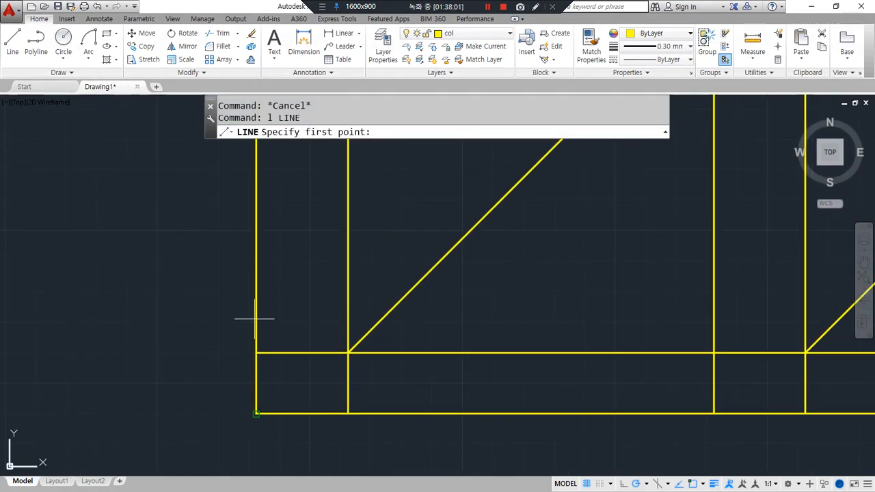
{"action": "left_click", "coordinate": [225, 297]}
{"action": "left_click", "coordinate": [403, 298]}
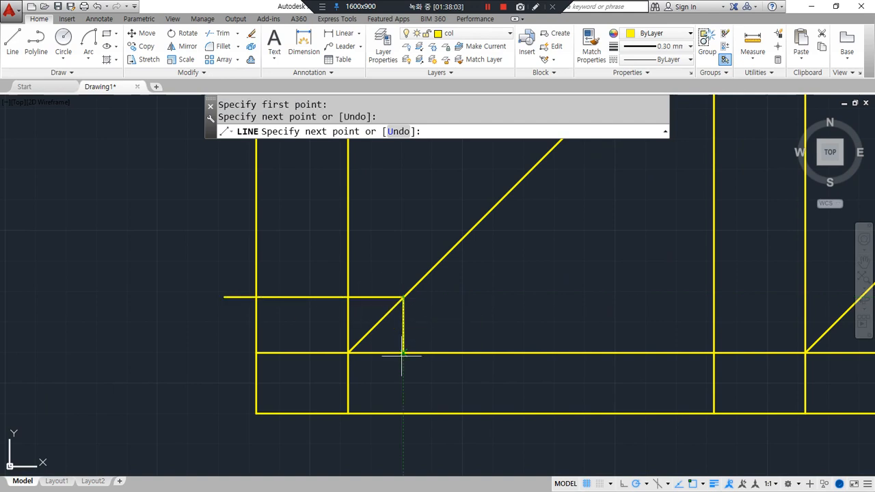
{"action": "left_click", "coordinate": [402, 413]}
{"action": "key", "text": "Return"}
Offset that vertical outward and that horizontal upward by 10, extending the offset vertical up to the 45° line.
{"action": "type", "text": "o"}
{"action": "key", "text": "Return"}
{"action": "type", "text": "10"}
{"action": "key", "text": "Return"}
{"action": "left_click", "coordinate": [403, 393]}
{"action": "left_click", "coordinate": [426, 384]}
{"action": "left_click", "coordinate": [371, 298]}
{"action": "left_click", "coordinate": [372, 275]}
{"action": "key", "text": "Return"}
{"action": "type", "text": "ex"}
{"action": "key", "text": "Return"}
{"action": "key", "text": "Return"}
{"action": "left_click", "coordinate": [433, 313]}
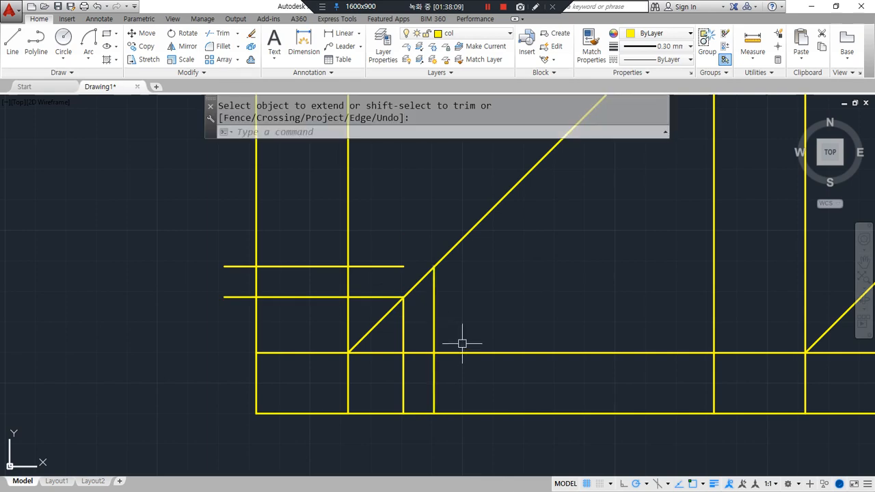
Fence-trim the surplus grid lines around the third layout and between its front and side views, isolating the side view rectangle.
{"action": "scroll", "coordinate": [460, 349], "scroll_direction": "down", "scroll_amount": 4}
{"action": "middle_click_drag", "start_coordinate": [465, 332], "coordinate": [420, 344]}
{"action": "key", "text": "Escape"}
{"action": "type", "text": "tr"}
{"action": "key", "text": "Return"}
{"action": "key", "text": "Return"}
{"action": "type", "text": "f"}
{"action": "key", "text": "Return"}
{"action": "left_click", "coordinate": [318, 287]}
{"action": "left_click", "coordinate": [468, 286]}
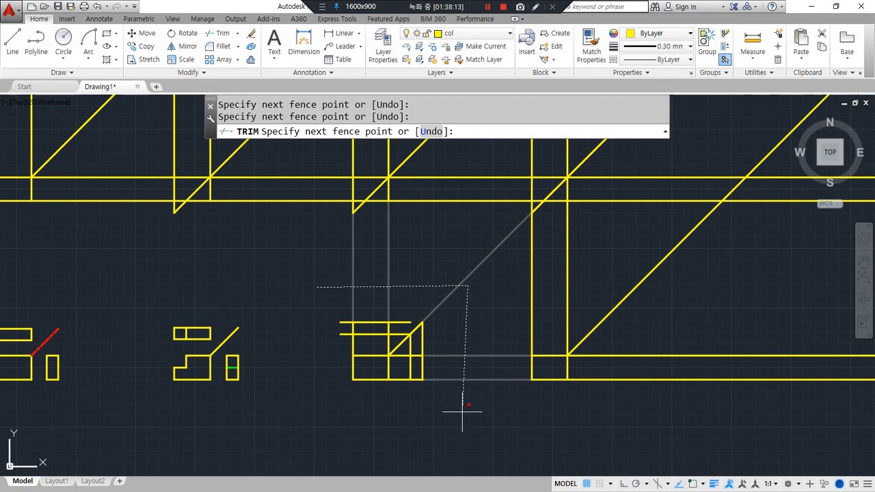
{"action": "left_click", "coordinate": [419, 403]}
{"action": "left_click", "coordinate": [391, 349]}
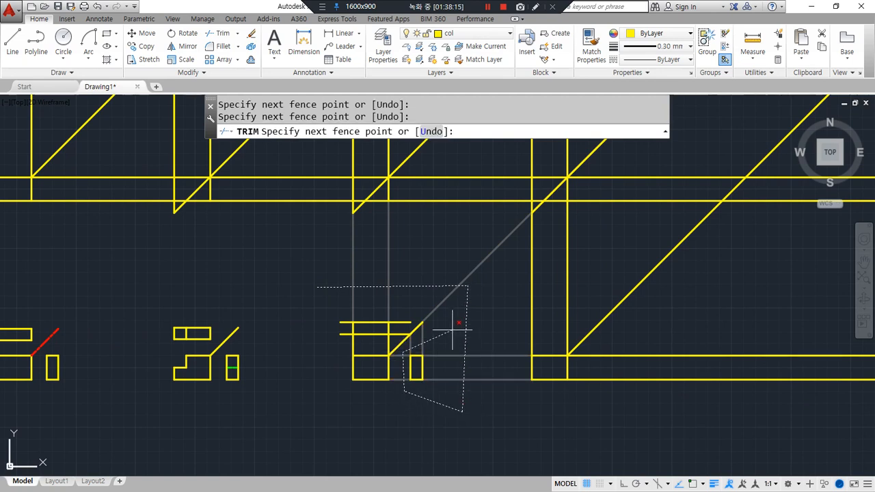
{"action": "key", "text": "Return"}
Fence-trim the horizontal overhangs and the verticals between the top and front views, leaving a closed top view rectangle.
{"action": "type", "text": "f"}
{"action": "key", "text": "Return"}
{"action": "left_click", "coordinate": [397, 302]}
{"action": "left_click", "coordinate": [396, 337]}
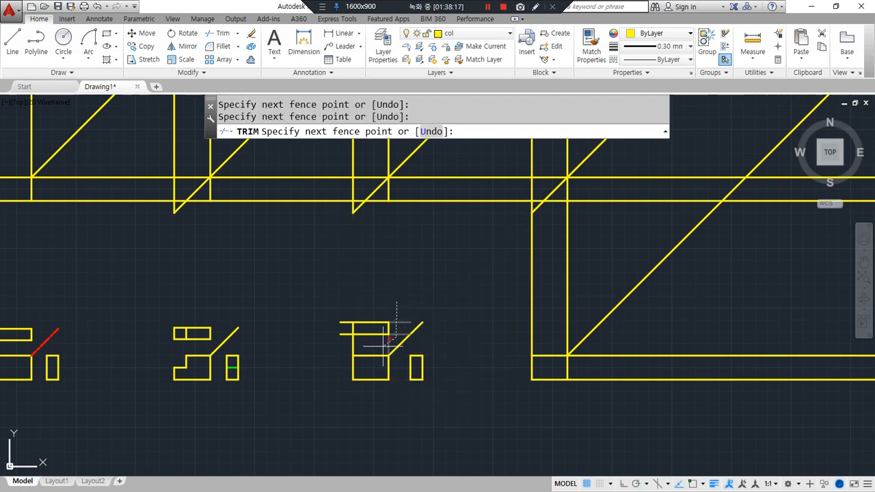
{"action": "key", "text": "Return"}
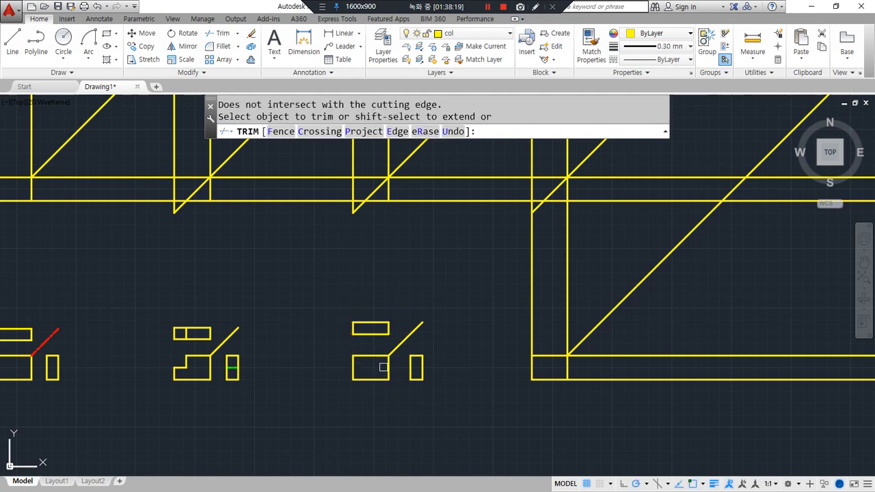
{"action": "scroll", "coordinate": [383, 367], "scroll_direction": "up", "scroll_amount": 5}
{"action": "key", "text": "Escape"}
{"action": "key", "text": "Escape"}
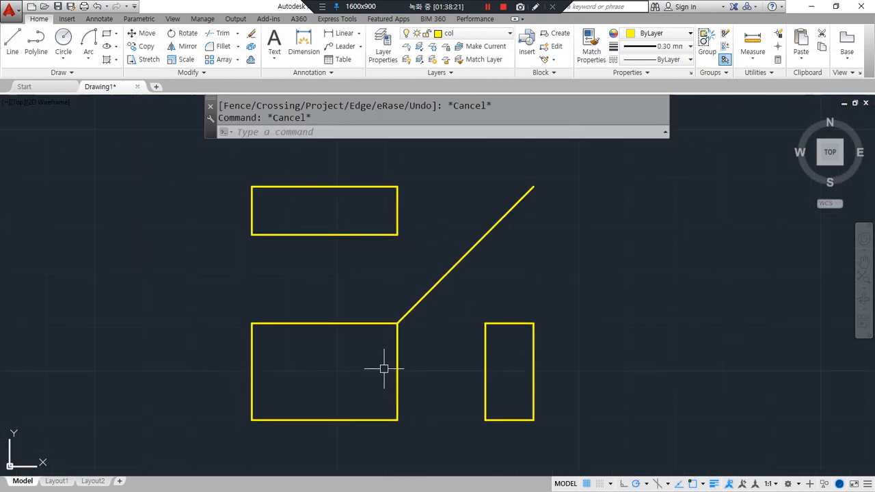
Offset the front view's left, right and top edges inward by 10 in the third layout.
{"action": "type", "text": "o"}
{"action": "key", "text": "Return"}
{"action": "type", "text": "10"}
{"action": "key", "text": "Return"}
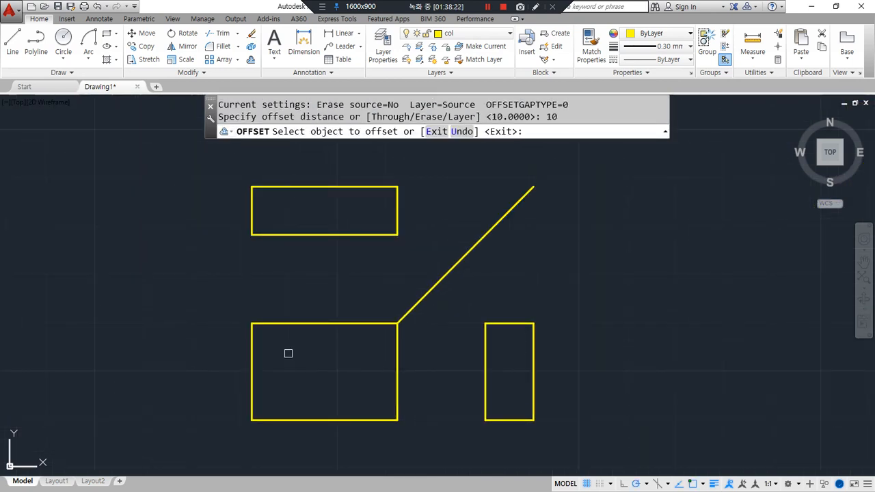
{"action": "left_click", "coordinate": [251, 358]}
{"action": "left_click", "coordinate": [317, 359]}
{"action": "left_click", "coordinate": [395, 360]}
{"action": "left_click", "coordinate": [346, 359]}
{"action": "left_click", "coordinate": [336, 325]}
{"action": "left_click", "coordinate": [334, 349]}
{"action": "key", "text": "Return"}
Trim the front view's offset lines and the middle of its top edge to leave a U-shaped profile with a central notch.
{"action": "type", "text": "f"}
{"action": "key", "text": "Return"}
{"action": "left_click", "coordinate": [348, 359]}
{"action": "left_click", "coordinate": [328, 371]}
{"action": "key", "text": "Return"}
{"action": "left_click", "coordinate": [301, 357]}
{"action": "left_click", "coordinate": [318, 371]}
{"action": "type", "text": "tr"}
{"action": "key", "text": "Return"}
{"action": "left_click", "coordinate": [324, 323]}
{"action": "key", "text": "Return"}
Offset the top view's left and right edges inward by 10 to show the notch edges.
{"action": "type", "text": "o"}
{"action": "key", "text": "Return"}
{"action": "type", "text": "10"}
{"action": "key", "text": "Return"}
{"action": "left_click", "coordinate": [253, 197]}
{"action": "left_click", "coordinate": [391, 208]}
{"action": "left_click", "coordinate": [396, 209]}
{"action": "left_click", "coordinate": [349, 212]}
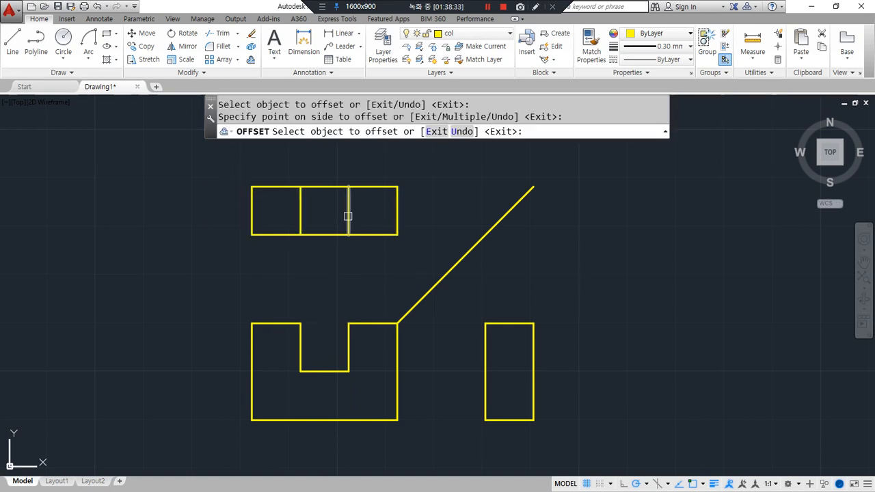
{"action": "key", "text": "Return"}
{"action": "mouse_move", "coordinate": [435, 390]}
{"action": "left_mouse_down"}
{"action": "mouse_move", "coordinate": [391, 362]}
{"action": "mouse_move", "coordinate": [457, 390]}
{"action": "left_mouse_up"}
{"action": "mouse_move", "coordinate": [494, 432]}
{"action": "left_mouse_down"}
{"action": "mouse_move", "coordinate": [516, 303]}
{"action": "mouse_move", "coordinate": [527, 416]}
{"action": "left_mouse_up"}
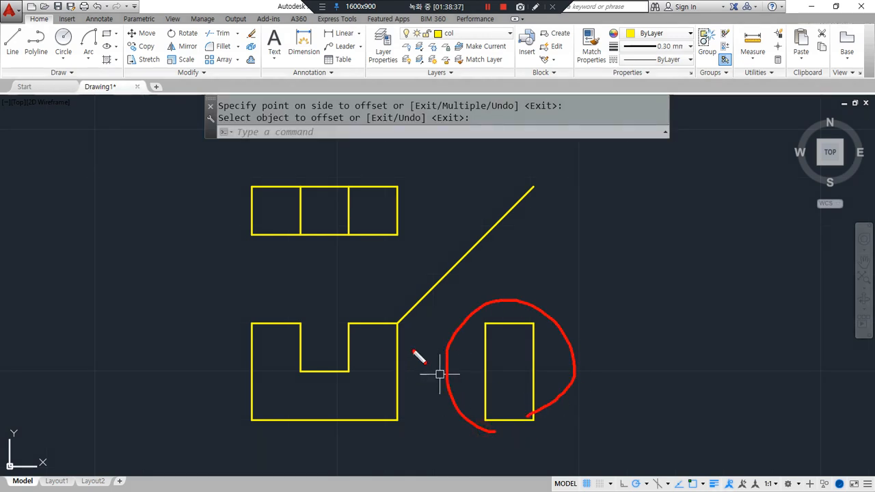
{"action": "mouse_move", "coordinate": [346, 382]}
{"action": "left_mouse_down"}
{"action": "mouse_move", "coordinate": [276, 353]}
{"action": "mouse_move", "coordinate": [326, 389]}
{"action": "left_mouse_up"}
Offset the side view's top edge downward by 10 to mark the notch floor.
{"action": "type", "text": "o"}
{"action": "key", "text": "Return"}
{"action": "type", "text": "10"}
{"action": "key", "text": "Return"}
{"action": "left_click", "coordinate": [525, 322]}
{"action": "left_click", "coordinate": [508, 377]}
{"action": "key", "text": "Return"}
Move the side view's notch floor line to the hid layer.
{"action": "left_click", "coordinate": [508, 371]}
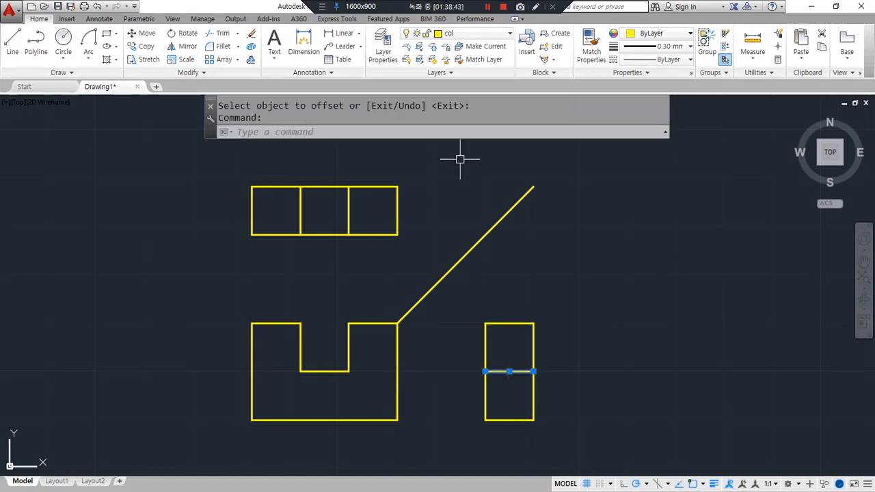
{"action": "left_click", "coordinate": [492, 33]}
{"action": "left_click", "coordinate": [477, 86]}
{"action": "key", "text": "Escape"}
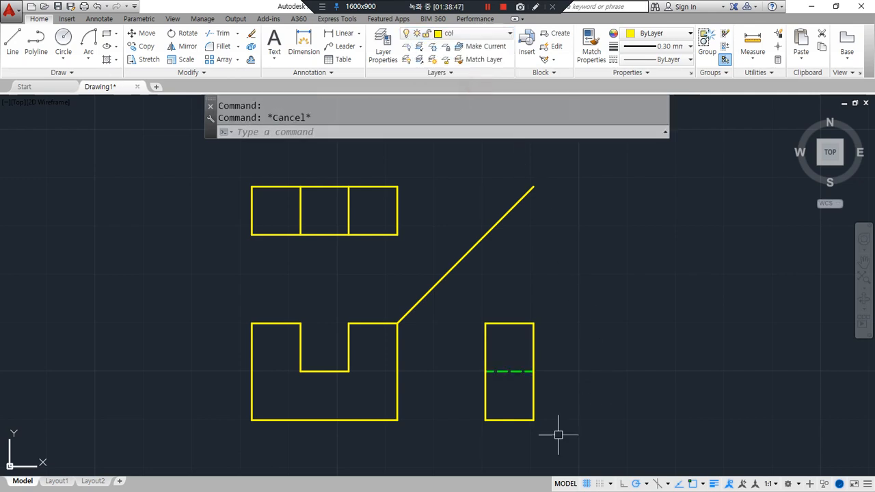
In the next untrimmed cell of the row, draw a horizontal line to the 45° line and a vertical down to the base line.
{"action": "scroll", "coordinate": [512, 302], "scroll_direction": "down", "scroll_amount": 3}
{"action": "middle_click_drag", "start_coordinate": [631, 296], "coordinate": [244, 316]}
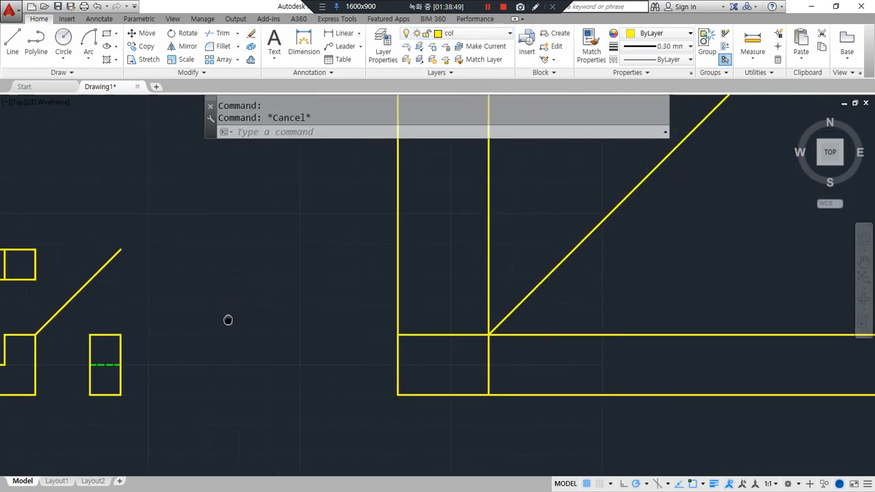
{"action": "middle_click_drag", "start_coordinate": [631, 316], "coordinate": [531, 344]}
{"action": "type", "text": "l"}
{"action": "key", "text": "Return"}
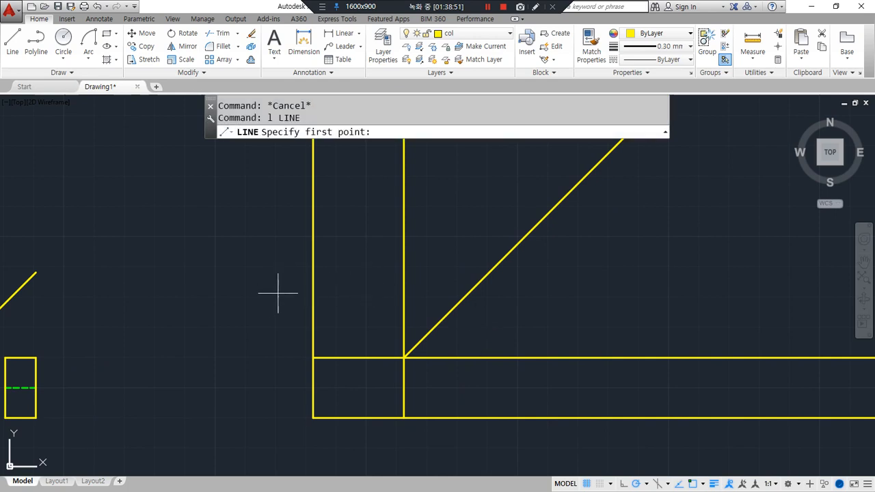
{"action": "left_click", "coordinate": [272, 302]}
{"action": "left_click", "coordinate": [459, 302]}
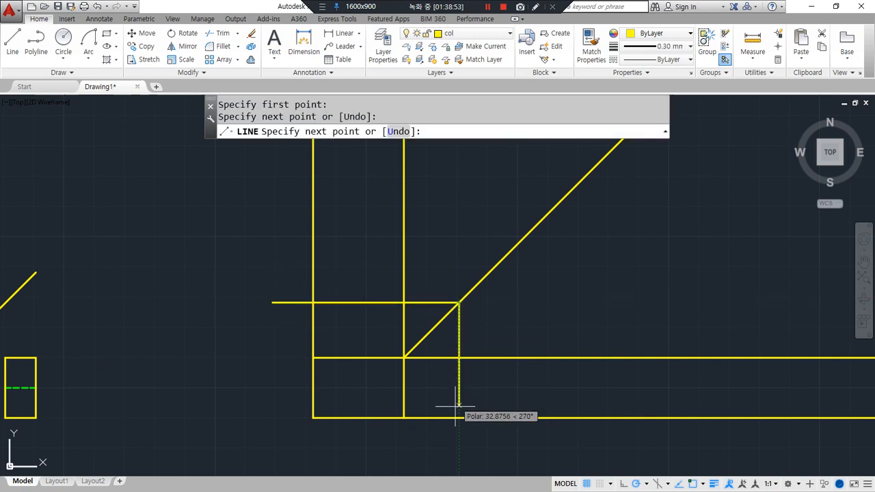
{"action": "left_click", "coordinate": [457, 417]}
{"action": "key", "text": "Return"}
Offset the new vertical outward and the new horizontal upward by 10, extending the offset vertical up to the 45° line.
{"action": "type", "text": "o"}
{"action": "key", "text": "Return"}
{"action": "type", "text": "10"}
{"action": "key", "text": "Return"}
{"action": "left_click", "coordinate": [457, 391]}
{"action": "left_click", "coordinate": [479, 385]}
{"action": "left_click", "coordinate": [441, 303]}
{"action": "left_click", "coordinate": [431, 267]}
{"action": "type", "text": "ex"}
{"action": "key", "text": "Return"}
{"action": "key", "text": "Return"}
{"action": "left_click", "coordinate": [489, 315]}
Fence-trim the surplus grid lines around the fourth layout and between its front and side views.
{"action": "scroll", "coordinate": [504, 324], "scroll_direction": "down", "scroll_amount": 3}
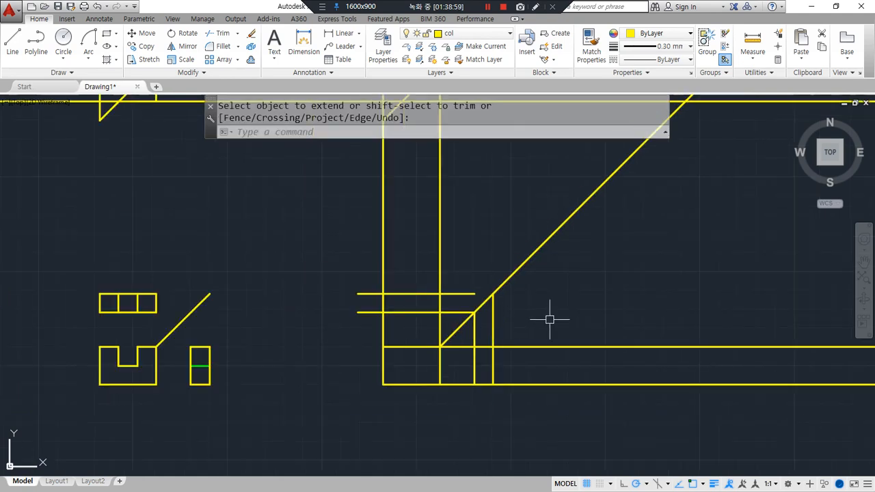
{"action": "middle_click_drag", "start_coordinate": [551, 317], "coordinate": [475, 371]}
{"action": "key", "text": "Escape"}
{"action": "type", "text": "tr"}
{"action": "key", "text": "Return"}
{"action": "key", "text": "Return"}
{"action": "type", "text": "f"}
{"action": "key", "text": "Return"}
{"action": "left_click_drag", "start_coordinate": [259, 303], "coordinate": [506, 308]}
{"action": "left_click", "coordinate": [506, 308]}
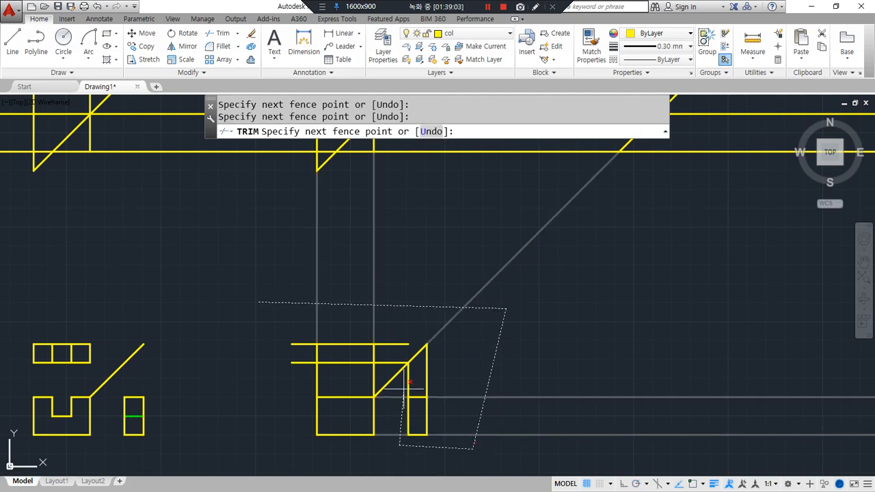
{"action": "key", "text": "Return"}
Trim the construction lines between the fourth layout's views and the horizontal overhangs, leaving a closed top view rectangle.
{"action": "type", "text": "f"}
{"action": "key", "text": "Return"}
{"action": "left_click", "coordinate": [390, 325]}
{"action": "left_click", "coordinate": [382, 374]}
{"action": "key", "text": "Return"}
{"action": "left_click", "coordinate": [289, 309]}
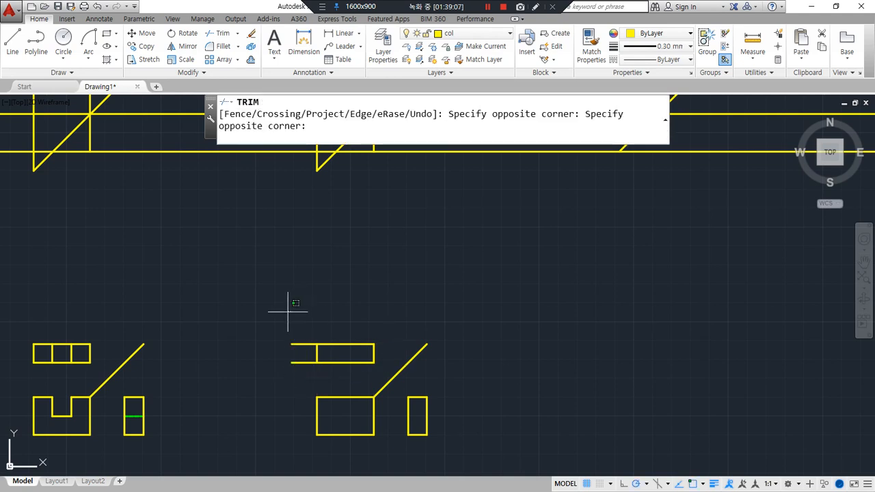
{"action": "left_click", "coordinate": [301, 379]}
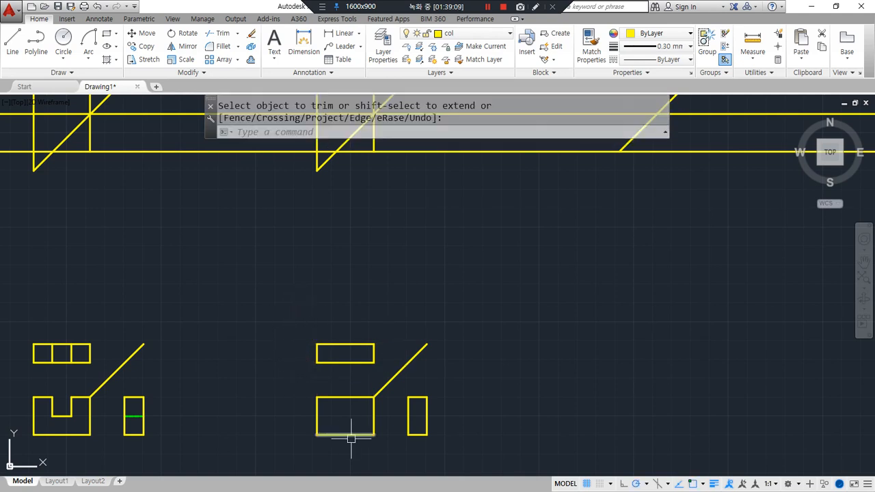
Offset the fourth layout's front view left, right and top edges inward by 10.
{"action": "scroll", "coordinate": [387, 434], "scroll_direction": "up", "scroll_amount": 2}
{"action": "scroll", "coordinate": [388, 402], "scroll_direction": "up", "scroll_amount": 2}
{"action": "key", "text": "Escape"}
{"action": "type", "text": "o"}
{"action": "key", "text": "Return"}
{"action": "type", "text": "10"}
{"action": "key", "text": "Return"}
{"action": "left_click", "coordinate": [201, 357]}
{"action": "left_click", "coordinate": [263, 357]}
{"action": "left_click", "coordinate": [350, 355]}
{"action": "left_click", "coordinate": [316, 348]}
{"action": "left_click", "coordinate": [289, 317]}
{"action": "left_click", "coordinate": [275, 348]}
{"action": "key", "text": "Return"}
Trim the front view's upper corners and inner segments to leave an inverted T profile.
{"action": "type", "text": "tr"}
{"action": "key", "text": "Return"}
{"action": "key", "text": "Return"}
{"action": "mouse_move", "coordinate": [172, 357]}
{"action": "left_mouse_down"}
{"action": "mouse_move", "coordinate": [224, 336]}
{"action": "mouse_move", "coordinate": [278, 288]}
{"action": "left_mouse_up"}
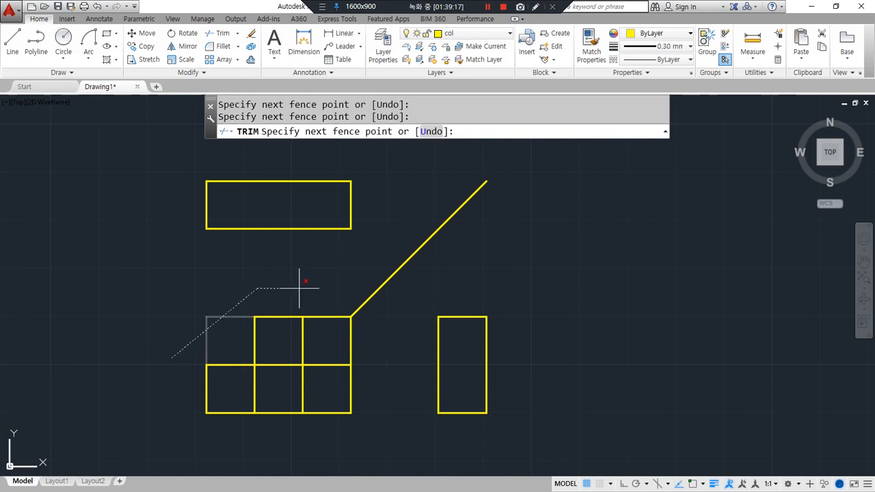
{"action": "mouse_move", "coordinate": [325, 311]}
{"action": "left_mouse_down"}
{"action": "mouse_move", "coordinate": [361, 348]}
{"action": "mouse_move", "coordinate": [360, 377]}
{"action": "mouse_move", "coordinate": [316, 392]}
{"action": "mouse_move", "coordinate": [271, 356]}
{"action": "left_mouse_up"}
{"action": "left_click_drag", "start_coordinate": [248, 398], "coordinate": [253, 394]}
{"action": "key", "text": "Escape"}
Offset the top view's left and right edges inward and the side view's top edge downward by 10.
{"action": "type", "text": "o"}
{"action": "key", "text": "Return"}
{"action": "type", "text": "10"}
{"action": "key", "text": "Return"}
{"action": "left_click", "coordinate": [206, 207]}
{"action": "left_click", "coordinate": [316, 212]}
{"action": "left_click", "coordinate": [349, 211]}
{"action": "left_click", "coordinate": [341, 217]}
{"action": "left_click", "coordinate": [461, 318]}
{"action": "left_click", "coordinate": [451, 371]}
{"action": "key", "text": "Return"}
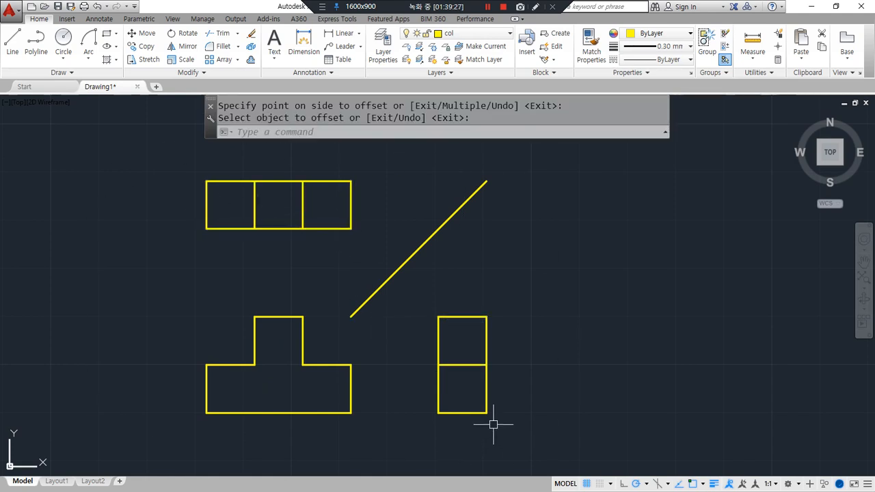
In the first cell of the grid row above, draw a horizontal line to the 45° line and a vertical down to the base line.
{"action": "scroll", "coordinate": [494, 421], "scroll_direction": "down", "scroll_amount": 5}
{"action": "scroll", "coordinate": [353, 323], "scroll_direction": "up", "scroll_amount": 1}
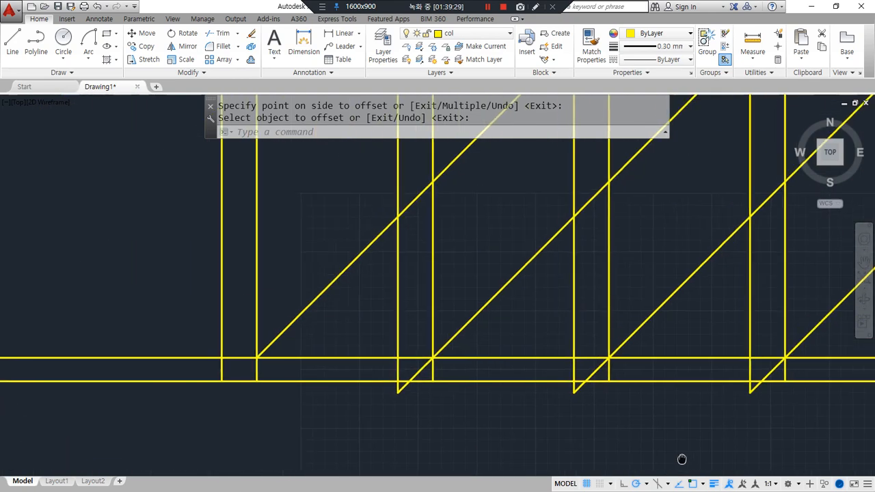
{"action": "scroll", "coordinate": [278, 385], "scroll_direction": "up", "scroll_amount": 4}
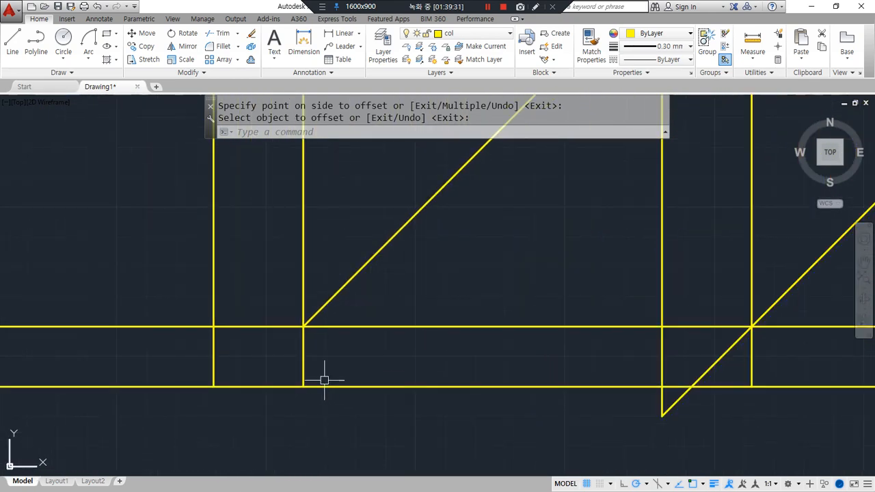
{"action": "type", "text": "l"}
{"action": "key", "text": "Return"}
{"action": "left_click", "coordinate": [175, 267]}
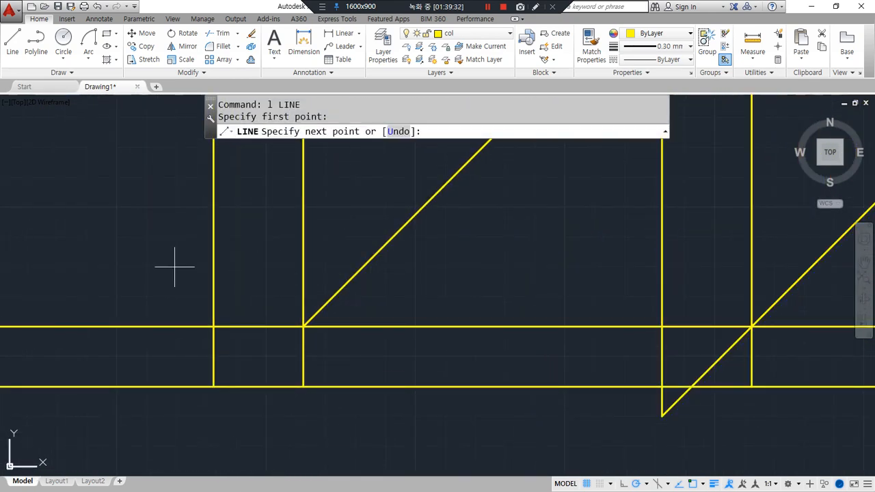
{"action": "left_click", "coordinate": [363, 267]}
{"action": "left_click", "coordinate": [362, 387]}
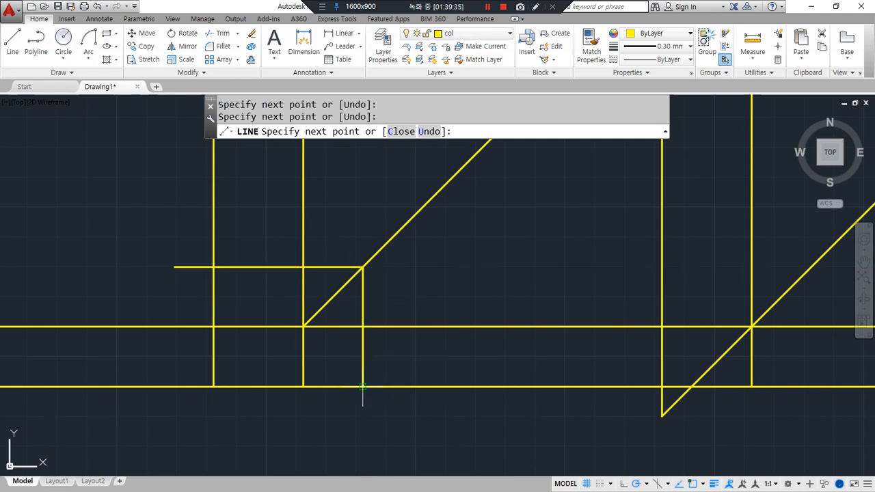
{"action": "key", "text": "Return"}
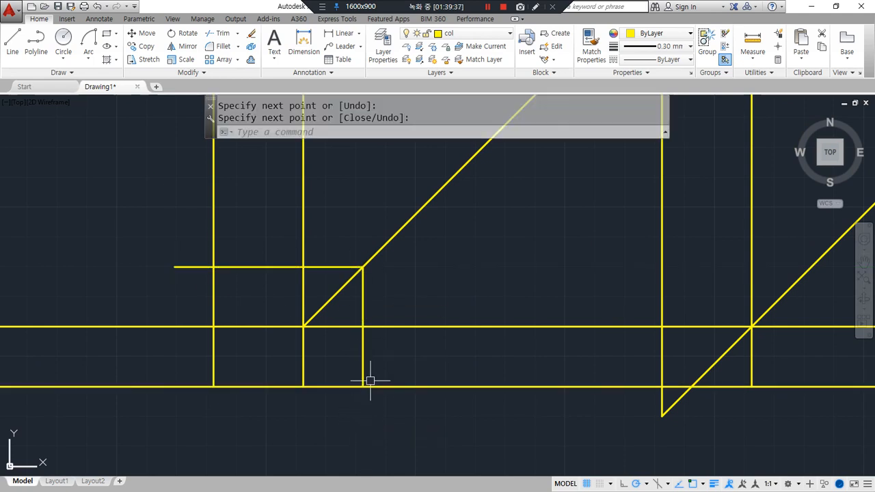
Offset the newly drawn vertical outward by 10.
{"action": "type", "text": "o"}
{"action": "key", "text": "Return"}
{"action": "type", "text": "10"}
{"action": "key", "text": "Return"}
{"action": "left_click", "coordinate": [363, 341]}
{"action": "left_click", "coordinate": [364, 347]}
{"action": "key", "text": "Return"}
Add a horizontal construction line through the intersection of the first 45° line and the second column's left vertical.
{"action": "scroll", "coordinate": [402, 344], "scroll_direction": "down", "scroll_amount": 5}
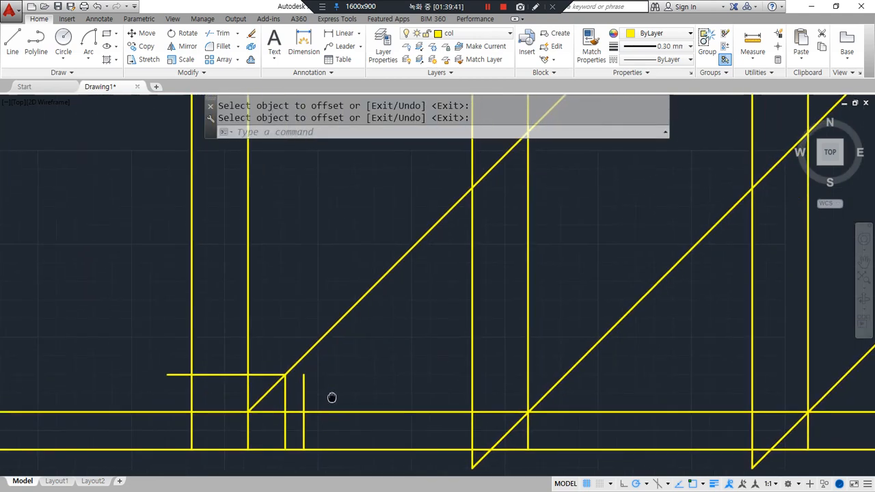
{"action": "type", "text": "xl"}
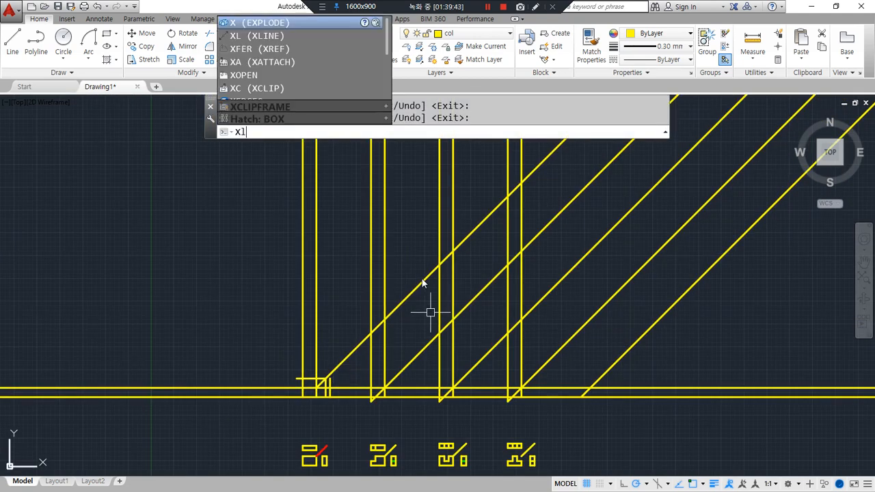
{"action": "key", "text": "Return"}
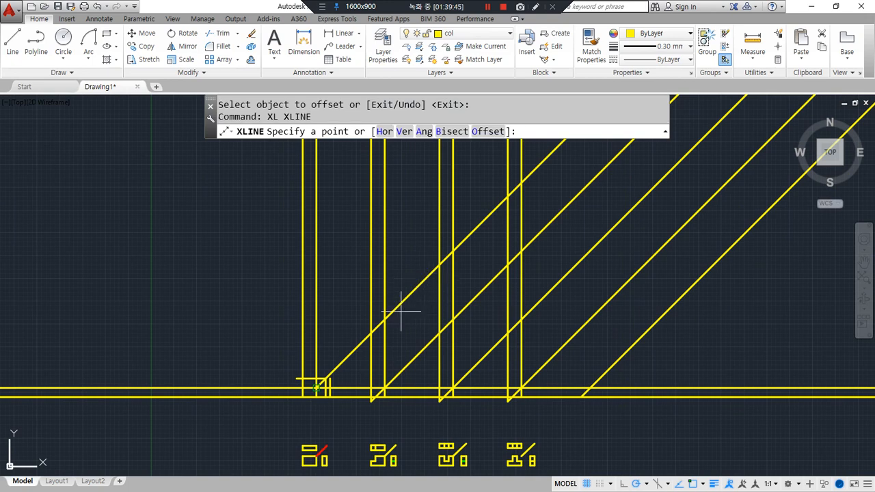
{"action": "type", "text": "h"}
{"action": "key", "text": "Return"}
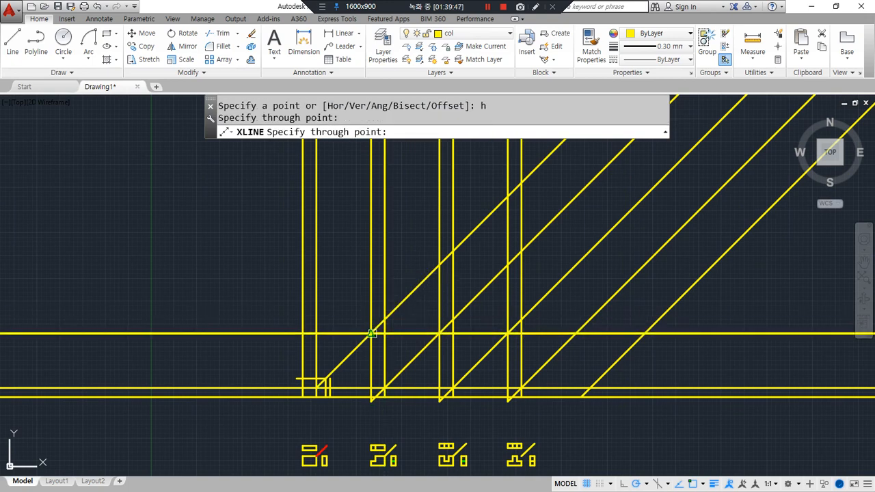
{"action": "left_click", "coordinate": [371, 334]}
{"action": "key", "text": "Return"}
Offset the cell's short horizontal line upward by 10 and extend the offset vertical up to the 45° line.
{"action": "scroll", "coordinate": [307, 390], "scroll_direction": "up", "scroll_amount": 4}
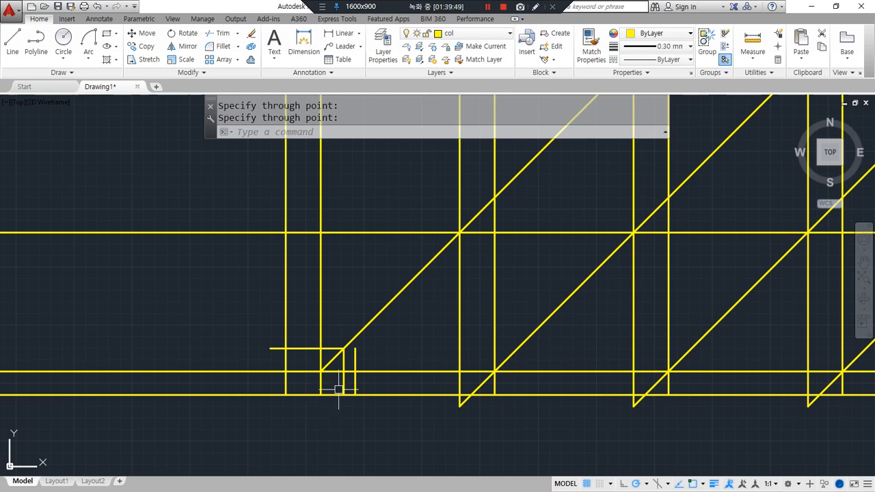
{"action": "scroll", "coordinate": [338, 389], "scroll_direction": "up", "scroll_amount": 3}
{"action": "middle_click_drag", "start_coordinate": [287, 358], "coordinate": [307, 371]}
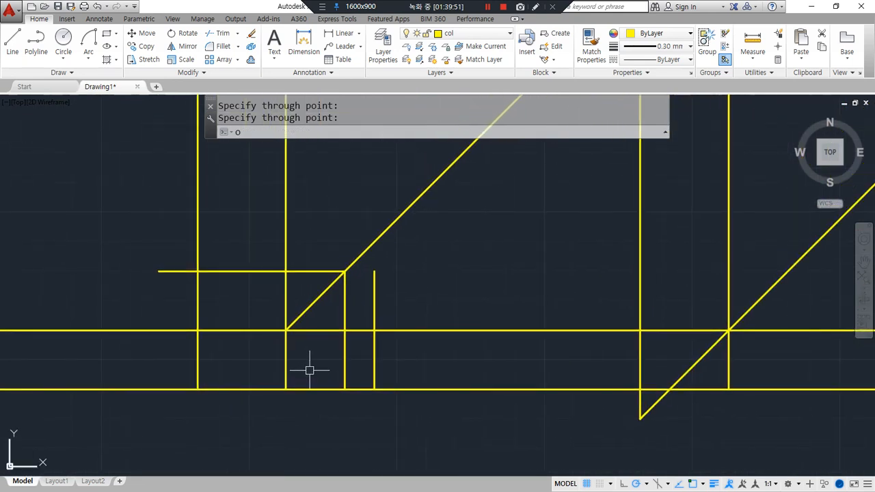
{"action": "key", "text": "Escape"}
{"action": "key", "text": "Return"}
{"action": "type", "text": "10"}
{"action": "key", "text": "Return"}
{"action": "left_click", "coordinate": [243, 272]}
{"action": "left_click", "coordinate": [243, 262]}
{"action": "key", "text": "Return"}
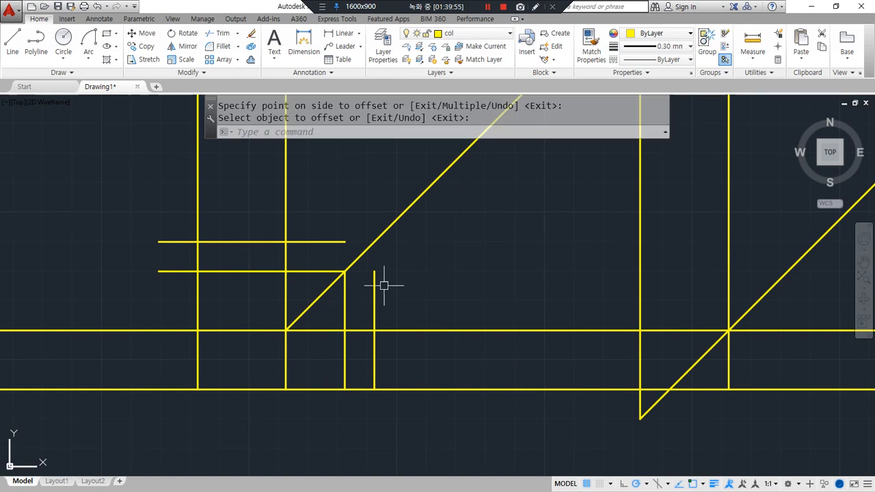
{"action": "type", "text": "ex"}
{"action": "key", "text": "Return"}
{"action": "key", "text": "Return"}
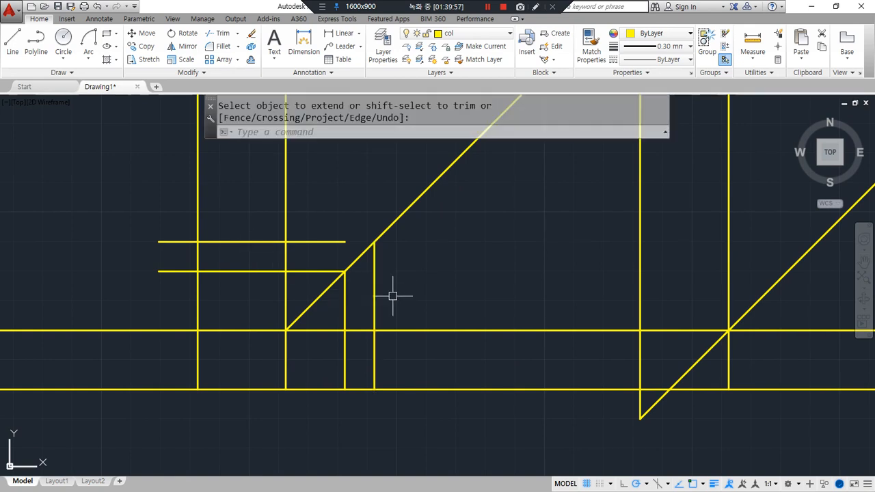
Trim away all grid lines running outside the first cell's outer frame, including the 45° line beyond the outer vertical, using a fence.
{"action": "middle_click_drag", "start_coordinate": [392, 297], "coordinate": [367, 386]}
{"action": "type", "text": "tr"}
{"action": "key", "text": "Return"}
{"action": "key", "text": "Return"}
{"action": "scroll", "coordinate": [393, 344], "scroll_direction": "down", "scroll_amount": 2}
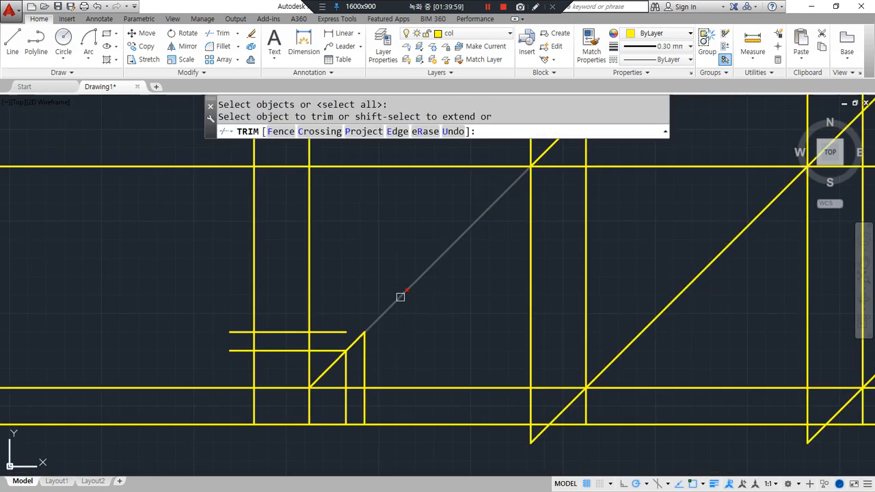
{"action": "type", "text": "f"}
{"action": "key", "text": "Return"}
{"action": "left_click", "coordinate": [424, 353]}
{"action": "left_click", "coordinate": [416, 444]}
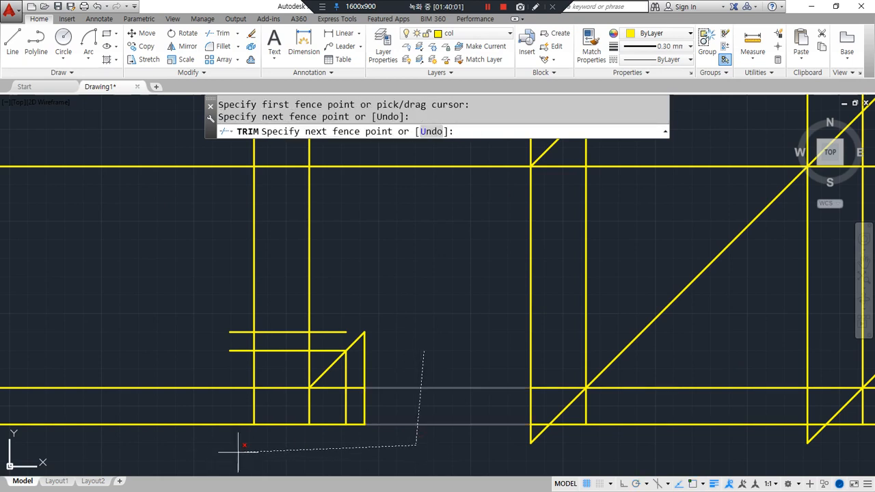
{"action": "left_click", "coordinate": [236, 452]}
{"action": "left_click", "coordinate": [238, 317]}
{"action": "left_click", "coordinate": [342, 315]}
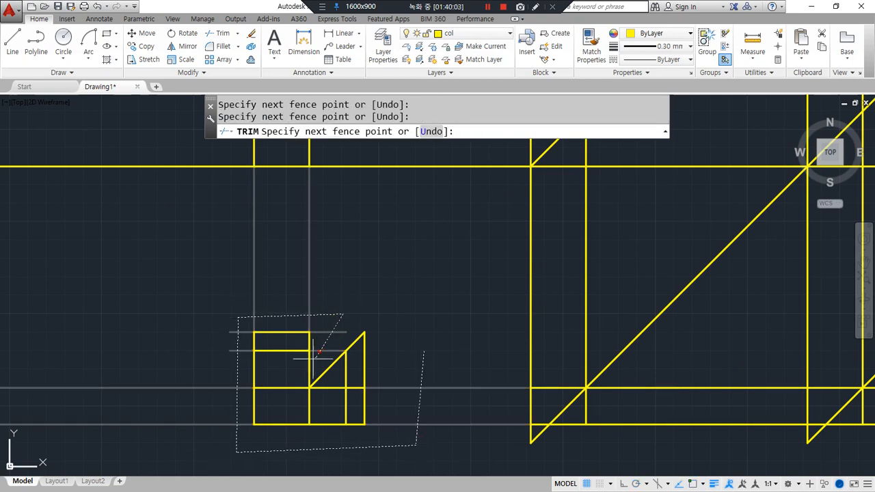
{"action": "key", "text": "Return"}
Trim the connecting lines between the three views with a fence, leaving separate top, front and side frames and the 45° line.
{"action": "type", "text": "f"}
{"action": "key", "text": "Return"}
{"action": "left_click", "coordinate": [390, 372]}
{"action": "left_click", "coordinate": [340, 377]}
{"action": "left_click", "coordinate": [317, 432]}
{"action": "key", "text": "Return"}
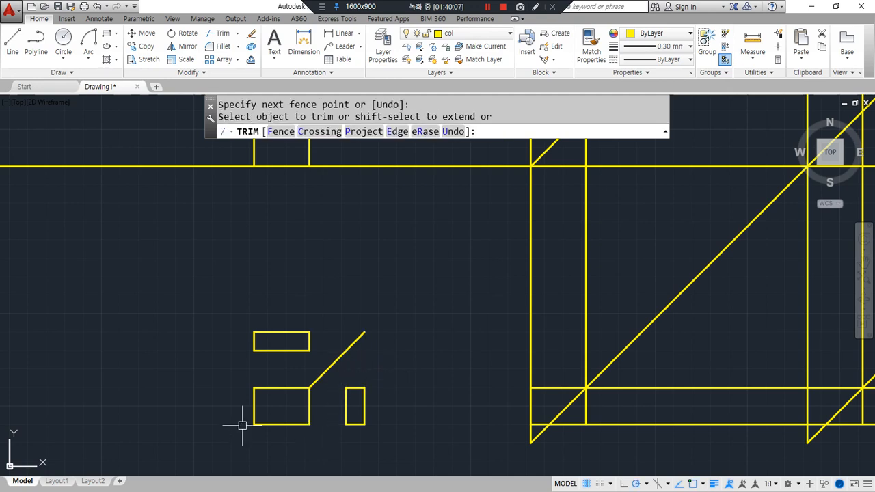
Offset the front view frame's left and right edges inward by 10.
{"action": "scroll", "coordinate": [250, 424], "scroll_direction": "up", "scroll_amount": 5}
{"action": "key", "text": "Return"}
{"action": "type", "text": "o"}
{"action": "key", "text": "Return"}
{"action": "type", "text": "10"}
{"action": "key", "text": "Return"}
{"action": "left_click", "coordinate": [172, 342]}
{"action": "left_click", "coordinate": [290, 344]}
{"action": "left_click", "coordinate": [398, 338]}
{"action": "left_click", "coordinate": [334, 338]}
{"action": "key", "text": "Return"}
Offset the front view frame's top and bottom edges inward by 5.
{"action": "key", "text": "Return"}
{"action": "left_click", "coordinate": [288, 260]}
{"action": "left_click", "coordinate": [294, 322]}
{"action": "left_click", "coordinate": [291, 409]}
{"action": "left_click", "coordinate": [263, 346]}
{"action": "key", "text": "Return"}
Fillet the four offset lines in the front view with radius 0 to form a closed inner square.
{"action": "type", "text": "f"}
{"action": "key", "text": "Return"}
{"action": "left_click", "coordinate": [257, 298]}
{"action": "left_click", "coordinate": [246, 342]}
{"action": "key", "text": "Return"}
{"action": "left_click", "coordinate": [245, 355]}
{"action": "left_click", "coordinate": [258, 373]}
{"action": "key", "text": "Return"}
{"action": "left_click", "coordinate": [309, 373]}
{"action": "left_click", "coordinate": [319, 357]}
{"action": "key", "text": "Return"}
{"action": "left_click", "coordinate": [317, 322]}
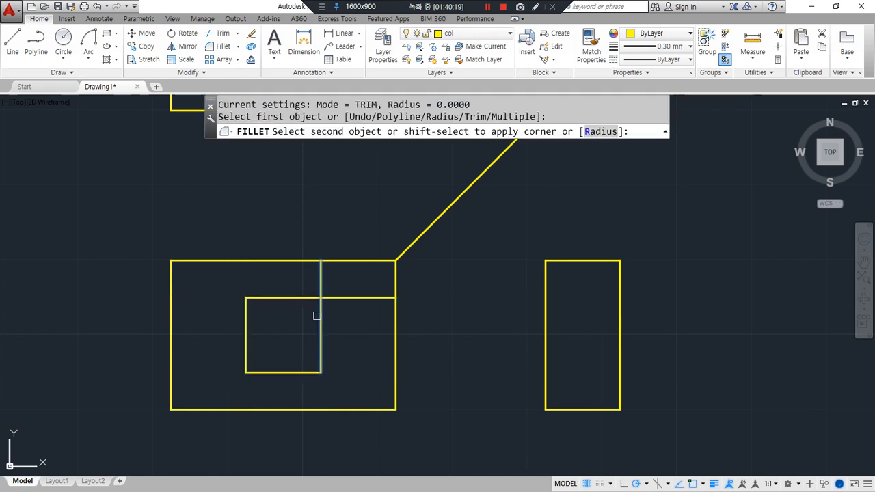
{"action": "left_click", "coordinate": [307, 299]}
Offset the top view frame's left and right edges inward by 10.
{"action": "scroll", "coordinate": [251, 286], "scroll_direction": "down", "scroll_amount": 3}
{"action": "scroll", "coordinate": [227, 263], "scroll_direction": "up", "scroll_amount": 1}
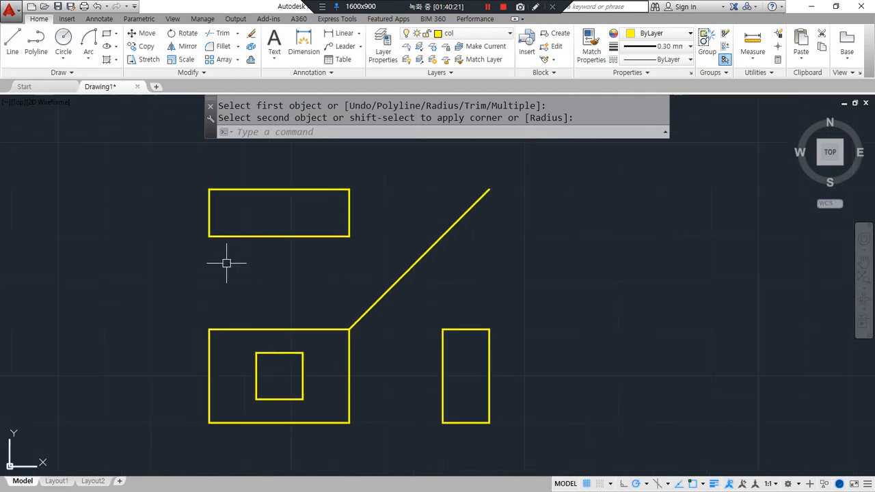
{"action": "type", "text": "o"}
{"action": "key", "text": "Return"}
{"action": "type", "text": "10"}
{"action": "key", "text": "Return"}
{"action": "left_click", "coordinate": [209, 209]}
{"action": "left_click", "coordinate": [317, 205]}
{"action": "left_click", "coordinate": [350, 205]}
{"action": "left_click", "coordinate": [310, 210]}
{"action": "key", "text": "Return"}
Move the two inner vertical lines of the top view to the hid layer.
{"action": "left_click", "coordinate": [310, 211]}
{"action": "left_click", "coordinate": [251, 221]}
{"action": "left_click", "coordinate": [471, 32]}
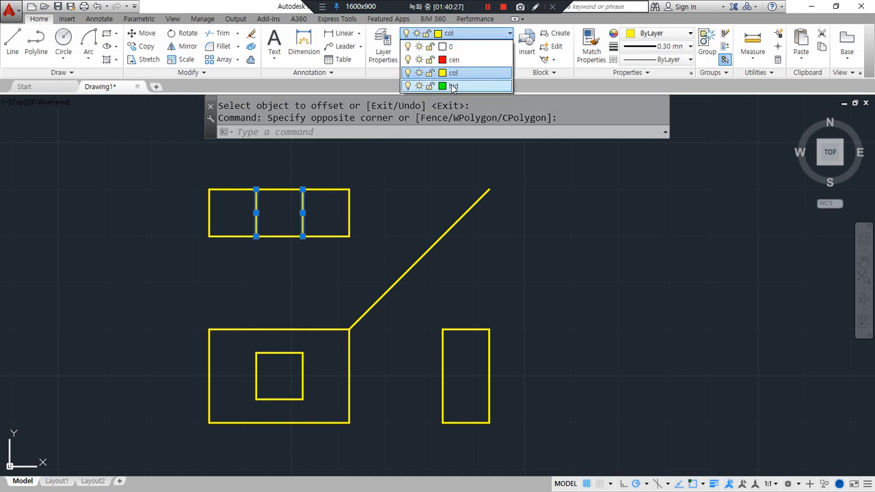
{"action": "left_click", "coordinate": [472, 73]}
{"action": "key", "text": "Escape"}
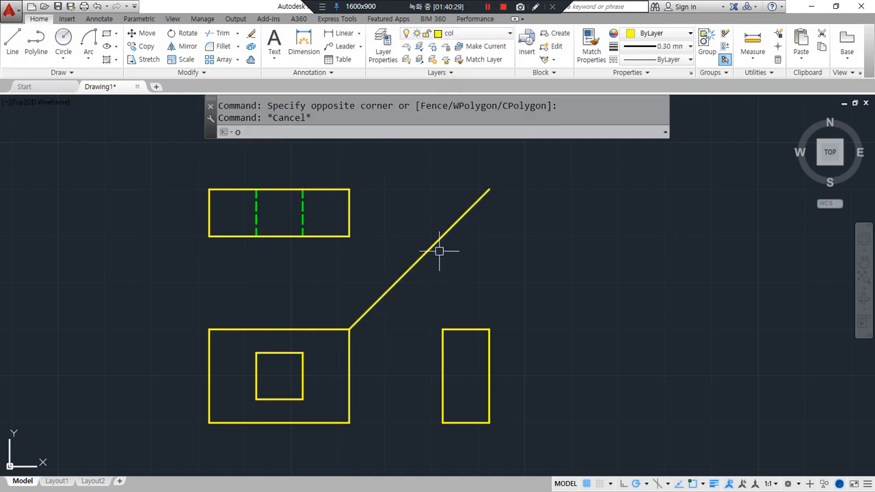
Offset the side view frame's top and bottom edges inward by 5.
{"action": "type", "text": "o"}
{"action": "key", "text": "Return"}
{"action": "type", "text": "5"}
{"action": "key", "text": "Return"}
{"action": "left_click", "coordinate": [455, 329]}
{"action": "left_click", "coordinate": [461, 376]}
{"action": "left_click", "coordinate": [460, 422]}
{"action": "left_click", "coordinate": [464, 390]}
{"action": "key", "text": "Return"}
Match the side view's two inner horizontal lines to the hidden line properties of the top view.
{"action": "type", "text": "ma"}
{"action": "key", "text": "Return"}
{"action": "left_click", "coordinate": [305, 217]}
{"action": "left_click", "coordinate": [469, 344]}
{"action": "left_click", "coordinate": [469, 434]}
{"action": "key", "text": "Return"}
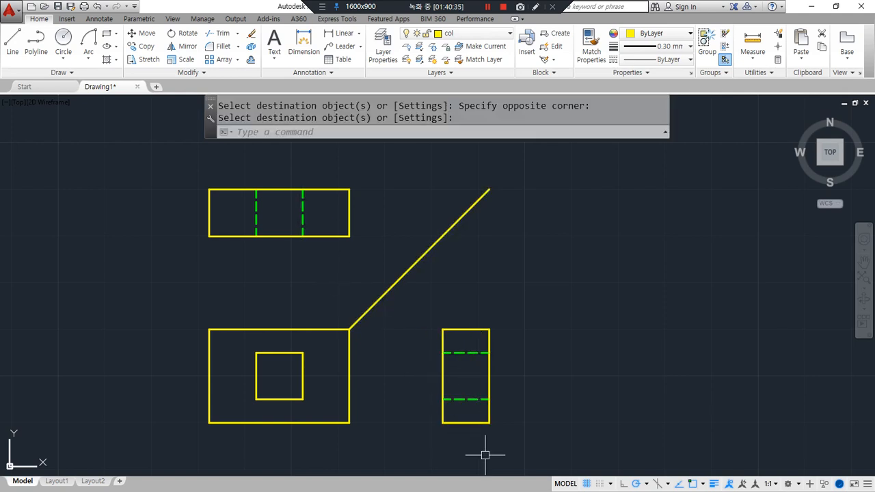
In the next cell of the row, trim the vertical below the base line and the 45° line below its upper horizontal.
{"action": "middle_click_drag", "start_coordinate": [574, 361], "coordinate": [103, 380]}
{"action": "mouse_move", "coordinate": [436, 354]}
{"action": "middle_mouse_down"}
{"action": "mouse_move", "coordinate": [229, 253]}
{"action": "mouse_move", "coordinate": [227, 240]}
{"action": "middle_mouse_up"}
{"action": "scroll", "coordinate": [383, 335], "scroll_direction": "down", "scroll_amount": 3}
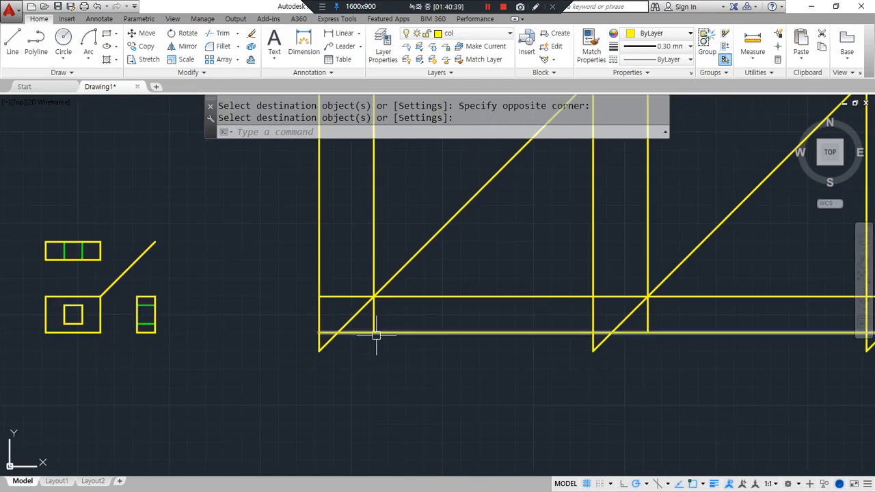
{"action": "scroll", "coordinate": [327, 338], "scroll_direction": "up", "scroll_amount": 1}
{"action": "type", "text": "tr"}
{"action": "key", "text": "Return"}
{"action": "key", "text": "Return"}
{"action": "left_click", "coordinate": [356, 371]}
{"action": "left_click", "coordinate": [287, 348]}
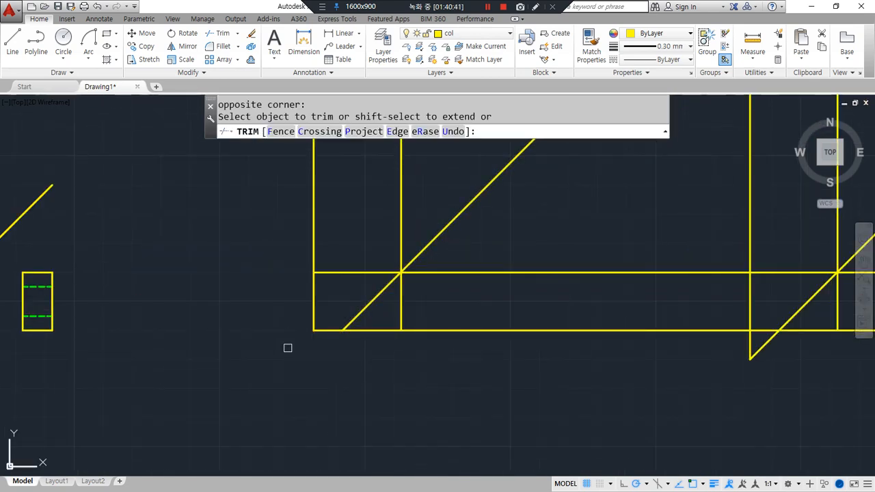
{"action": "key", "text": "Return"}
{"action": "middle_click_drag", "start_coordinate": [367, 330], "coordinate": [290, 359]}
{"action": "key", "text": "Return"}
{"action": "key", "text": "Return"}
{"action": "left_click", "coordinate": [287, 338]}
{"action": "key", "text": "Return"}
Draw a horizontal line from outside the cell's left edge to the 45° line and a vertical down to the base line.
{"action": "type", "text": "l"}
{"action": "key", "text": "Return"}
{"action": "left_click", "coordinate": [197, 201]}
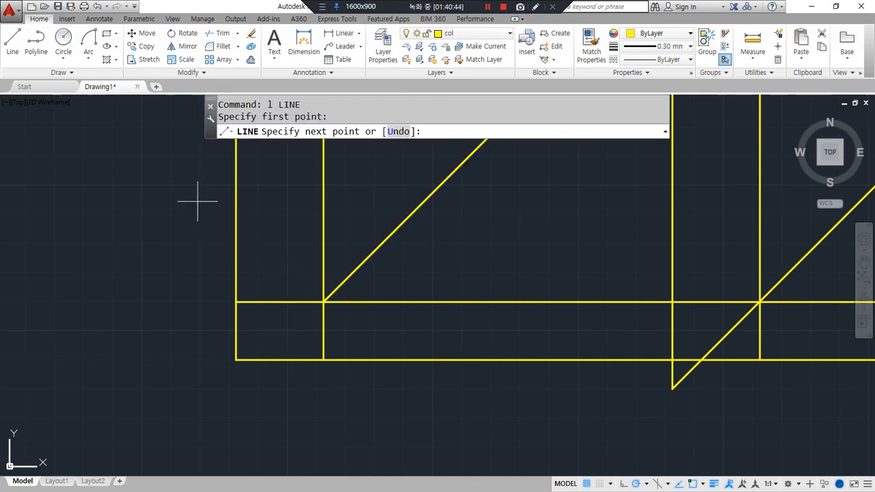
{"action": "left_click", "coordinate": [422, 202]}
{"action": "left_click", "coordinate": [423, 359]}
{"action": "key", "text": "Return"}
Offset the new vertical inward by 10 and the new horizontal downward by 10.
{"action": "type", "text": "o"}
{"action": "key", "text": "Return"}
{"action": "type", "text": "10"}
{"action": "key", "text": "Return"}
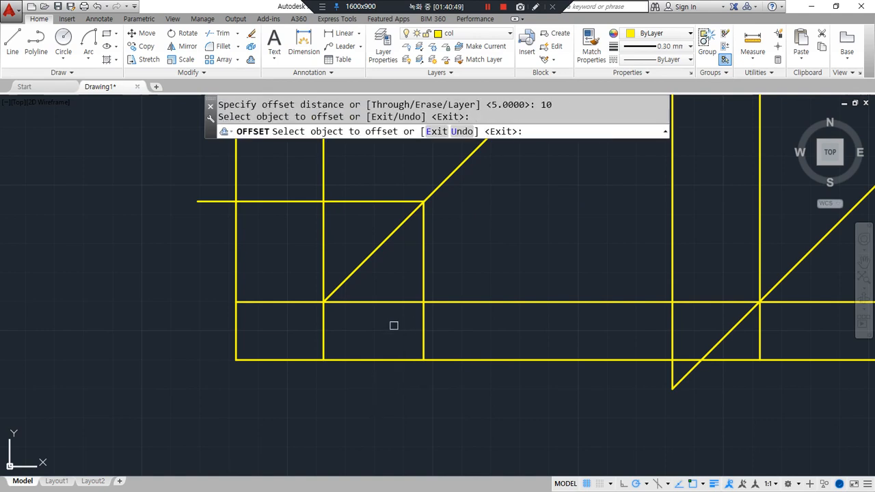
{"action": "left_click", "coordinate": [423, 327]}
{"action": "left_click", "coordinate": [362, 322]}
{"action": "left_click", "coordinate": [360, 202]}
{"action": "left_click", "coordinate": [332, 255]}
{"action": "key", "text": "Return"}
Trim the grid lines extending outside this cell's outer frame, along with the rest of its 45° line, using a fence.
{"action": "scroll", "coordinate": [289, 362], "scroll_direction": "down", "scroll_amount": 5}
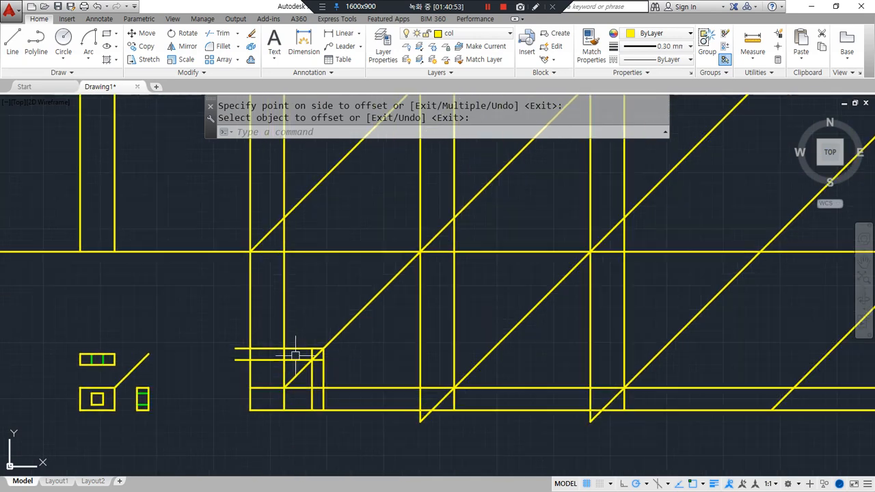
{"action": "type", "text": "tr"}
{"action": "key", "text": "Return"}
{"action": "key", "text": "Return"}
{"action": "type", "text": "f"}
{"action": "key", "text": "Return"}
{"action": "left_click", "coordinate": [241, 377]}
{"action": "left_click", "coordinate": [246, 324]}
{"action": "left_click", "coordinate": [352, 320]}
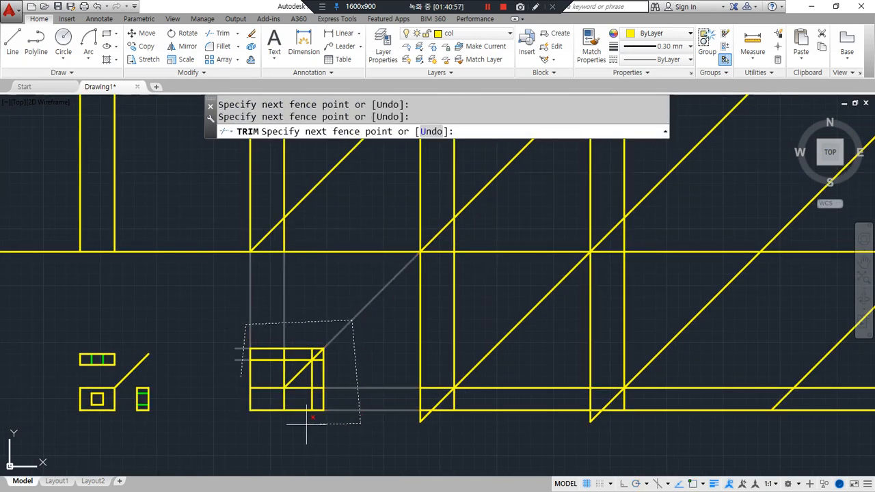
{"action": "key", "text": "Return"}
Trim the lines connecting this cell's three views with a fence and erase the leftover segments beside the top view.
{"action": "type", "text": "f"}
{"action": "key", "text": "Return"}
{"action": "left_click", "coordinate": [296, 331]}
{"action": "left_click", "coordinate": [294, 369]}
{"action": "key", "text": "Return"}
{"action": "key", "text": "Escape"}
{"action": "left_click", "coordinate": [300, 340]}
{"action": "left_click", "coordinate": [330, 368]}
{"action": "type", "text": "e"}
{"action": "key", "text": "Return"}
Draw a sloped line in the front view from the left edge's midpoint to the top edge's midpoint.
{"action": "scroll", "coordinate": [281, 419], "scroll_direction": "up", "scroll_amount": 2}
{"action": "scroll", "coordinate": [281, 419], "scroll_direction": "up", "scroll_amount": 4}
{"action": "type", "text": "l"}
{"action": "key", "text": "Return"}
{"action": "left_click", "coordinate": [226, 331]}
{"action": "left_click", "coordinate": [295, 286]}
{"action": "key", "text": "Return"}
Trim the front view's upper-left corner outside the sloped line.
{"action": "type", "text": "tr"}
{"action": "key", "text": "Return"}
{"action": "key", "text": "Return"}
{"action": "type", "text": "f"}
{"action": "key", "text": "Return"}
{"action": "left_click", "coordinate": [286, 271]}
{"action": "left_click", "coordinate": [193, 320]}
{"action": "key", "text": "Return"}
{"action": "key", "text": "Escape"}
Draw a vertical line across the top view from its bottom edge's midpoint to its top edge.
{"action": "type", "text": "l"}
{"action": "key", "text": "Return"}
{"action": "left_click", "coordinate": [284, 233]}
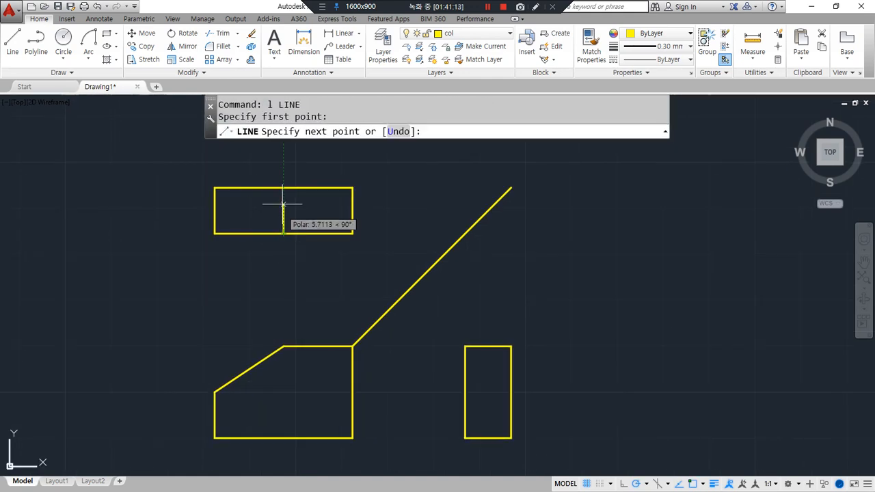
{"action": "key", "text": "Return"}
Draw a horizontal line across the side view from its left edge's midpoint to its right edge.
{"action": "key", "text": "Return"}
{"action": "left_click", "coordinate": [465, 395]}
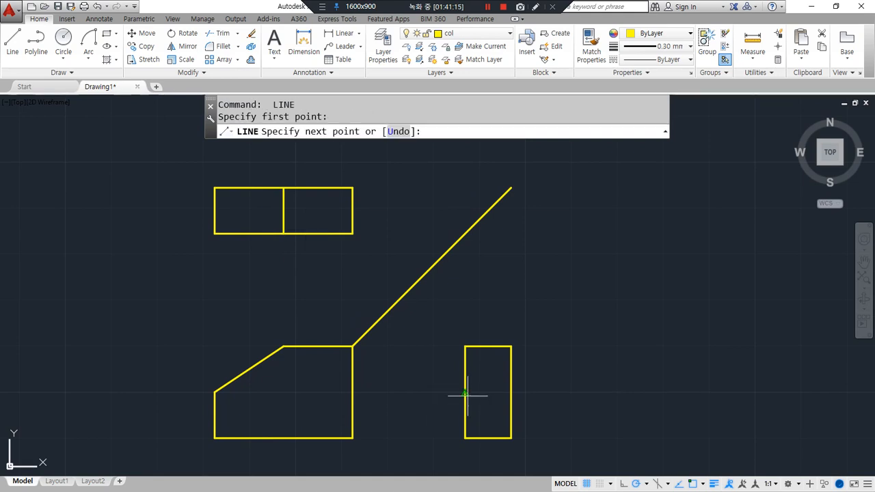
{"action": "left_click", "coordinate": [511, 393]}
{"action": "key", "text": "Return"}
Move the side view's middle horizontal line to the hid layer.
{"action": "left_click", "coordinate": [484, 392]}
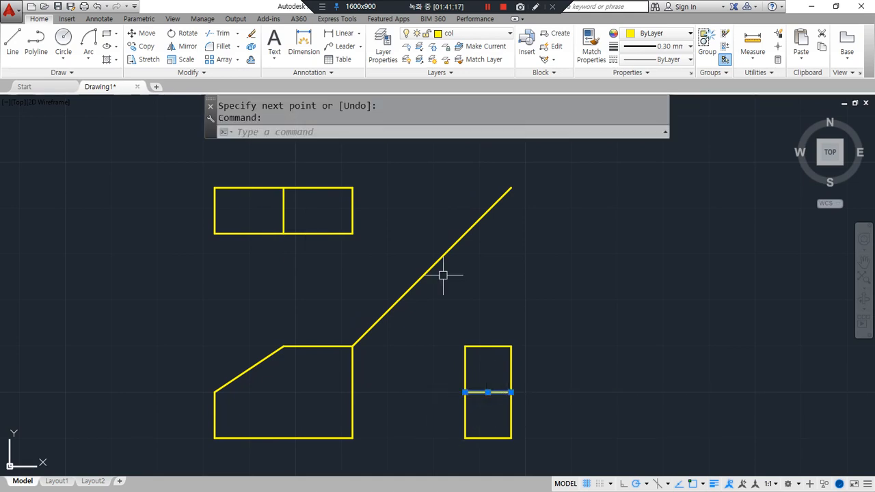
{"action": "left_click", "coordinate": [471, 32]}
{"action": "left_click", "coordinate": [460, 86]}
{"action": "key", "text": "Escape"}
{"action": "key", "text": "Escape"}
{"action": "type", "text": "l"}
{"action": "key", "text": "Return"}
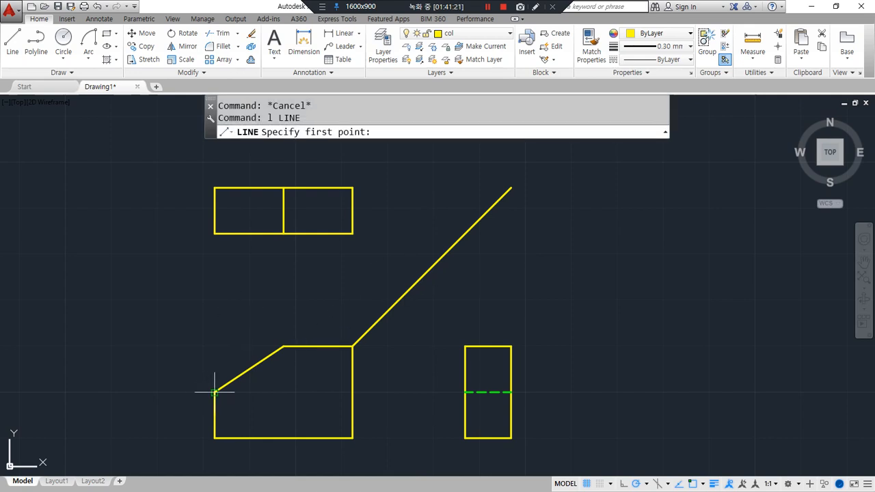
{"action": "left_click", "coordinate": [214, 393]}
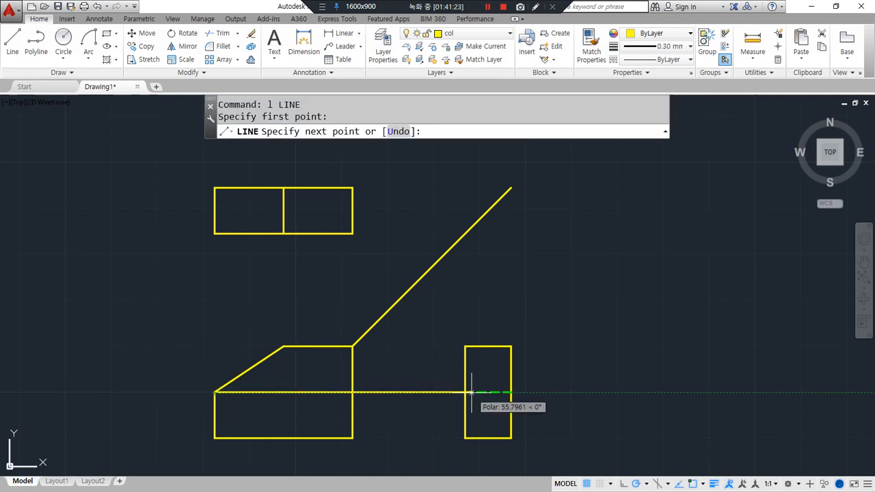
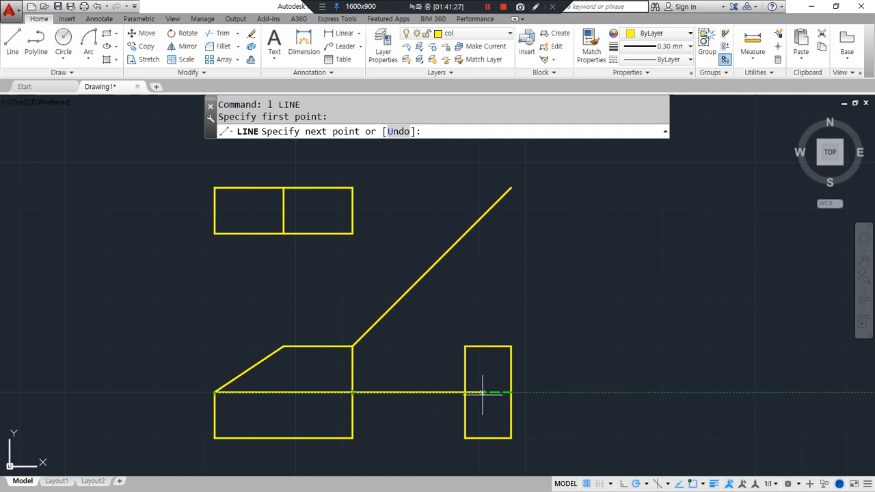
{"action": "key", "text": "Escape"}
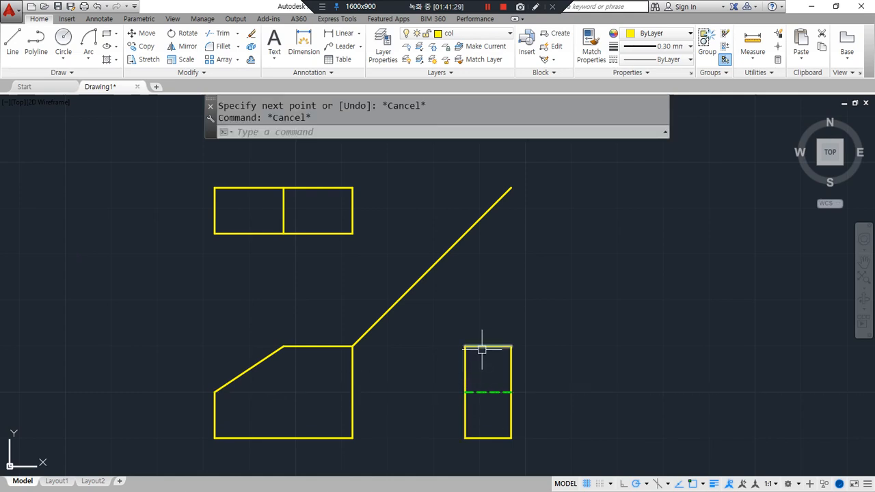
Trim the overhangs below the next cell's front view frame and the 45° line inside that frame.
{"action": "scroll", "coordinate": [570, 322], "scroll_direction": "down", "scroll_amount": 3}
{"action": "middle_click_drag", "start_coordinate": [570, 322], "coordinate": [146, 359]}
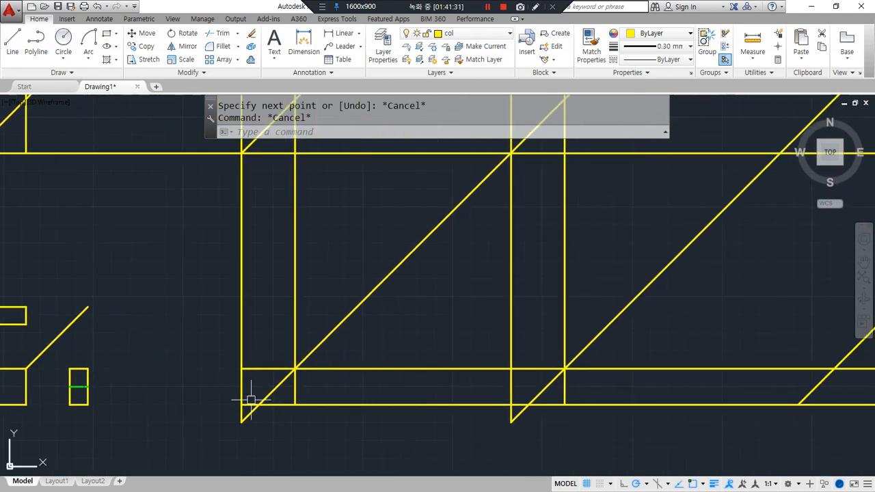
{"action": "middle_click_drag", "start_coordinate": [246, 391], "coordinate": [228, 377]}
{"action": "scroll", "coordinate": [244, 383], "scroll_direction": "up", "scroll_amount": 3}
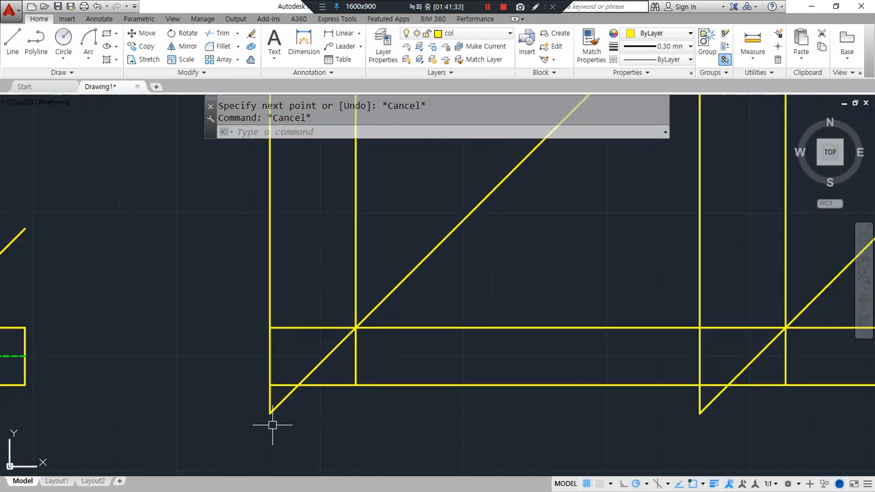
{"action": "type", "text": "tr"}
{"action": "key", "text": "Return"}
{"action": "key", "text": "Return"}
{"action": "left_click", "coordinate": [314, 417]}
{"action": "left_click", "coordinate": [252, 409]}
{"action": "key", "text": "Return"}
{"action": "key", "text": "Return"}
{"action": "key", "text": "Return"}
{"action": "left_click", "coordinate": [314, 369]}
{"action": "key", "text": "Return"}
Draw a horizontal line above the front view over to the 45° line, continuing vertically down to the bottom line.
{"action": "type", "text": "l"}
{"action": "key", "text": "Return"}
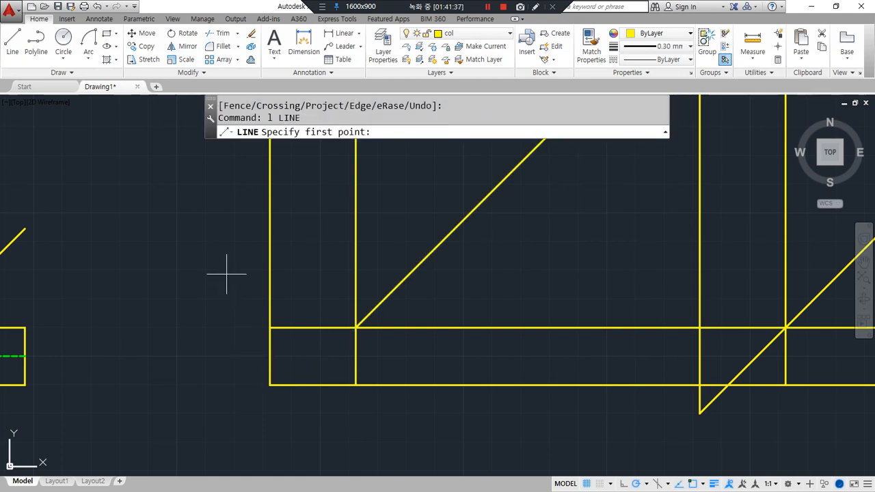
{"action": "left_click", "coordinate": [224, 236]}
{"action": "left_click", "coordinate": [447, 236]}
{"action": "left_click", "coordinate": [443, 384]}
{"action": "key", "text": "Return"}
Offset the new vertical line 10 to the left and the new horizontal line 10 downward.
{"action": "type", "text": "o"}
{"action": "key", "text": "Return"}
{"action": "type", "text": "10"}
{"action": "key", "text": "Return"}
{"action": "left_click", "coordinate": [445, 353]}
{"action": "left_click", "coordinate": [401, 351]}
{"action": "left_click", "coordinate": [327, 238]}
{"action": "left_click", "coordinate": [298, 276]}
{"action": "key", "text": "Return"}
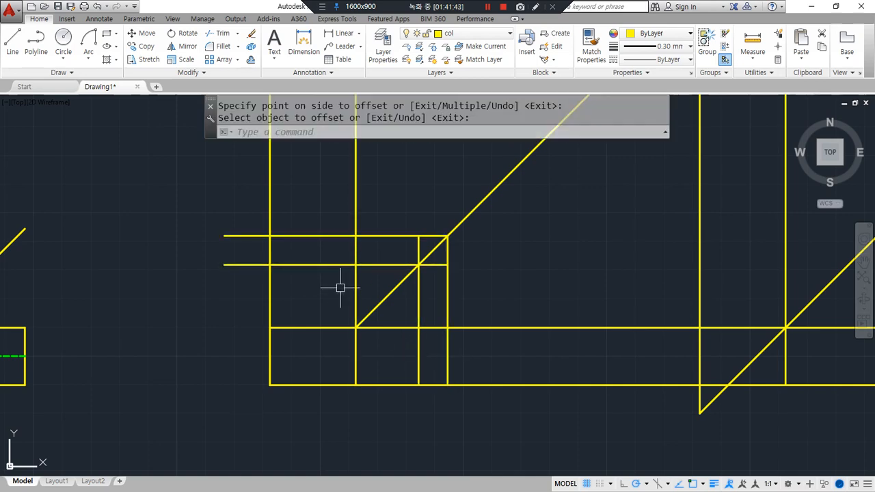
Trim the construction lines outside this cell and those between the front and side views with a fence.
{"action": "scroll", "coordinate": [340, 288], "scroll_direction": "down", "scroll_amount": 2}
{"action": "type", "text": "tr"}
{"action": "key", "text": "Return"}
{"action": "left_click", "coordinate": [241, 286]}
{"action": "left_click", "coordinate": [452, 281]}
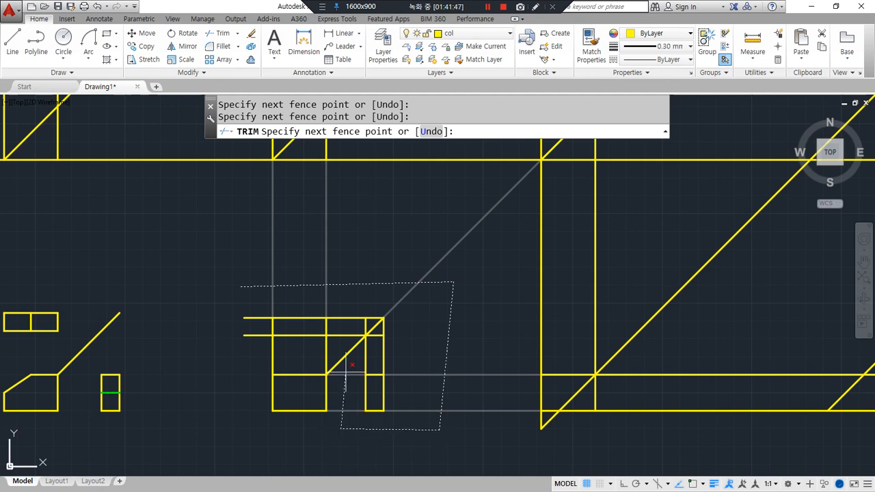
{"action": "key", "text": "Return"}
Trim the remaining lines connecting the top and side views with a fence and erase the leftover square beside the top view.
{"action": "left_click", "coordinate": [356, 284]}
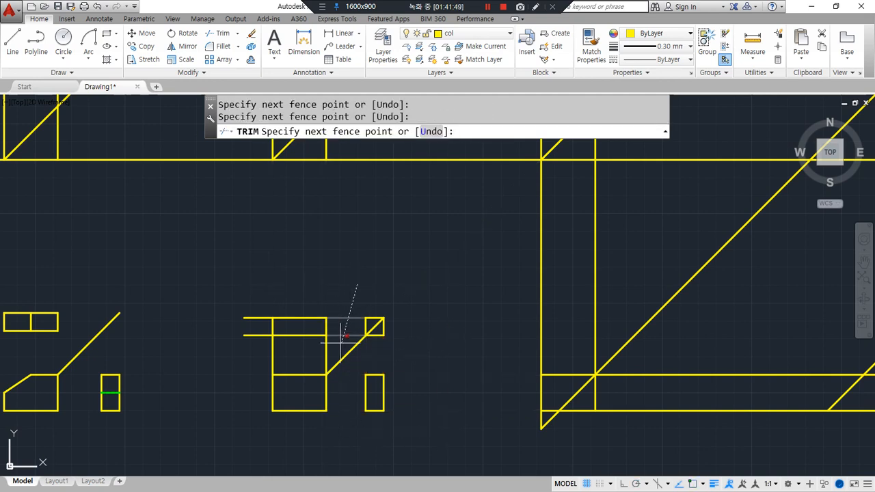
{"action": "key", "text": "Return"}
{"action": "key", "text": "Return"}
{"action": "left_click", "coordinate": [355, 300]}
{"action": "left_click", "coordinate": [388, 345]}
{"action": "type", "text": "e"}
{"action": "key", "text": "Return"}
Draw a diagonal in the top view from its lower-left corner to its upper-right corner.
{"action": "scroll", "coordinate": [272, 433], "scroll_direction": "up", "scroll_amount": 4}
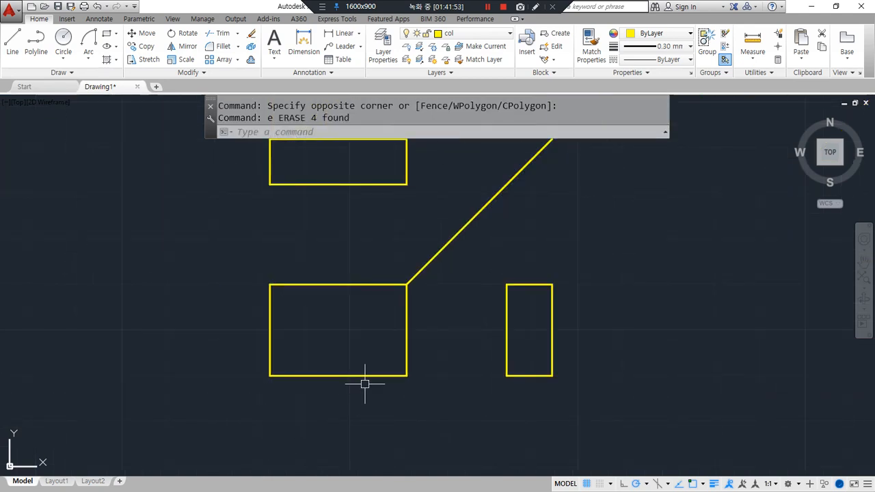
{"action": "middle_click_drag", "start_coordinate": [353, 356], "coordinate": [297, 391]}
{"action": "type", "text": "l"}
{"action": "key", "text": "Return"}
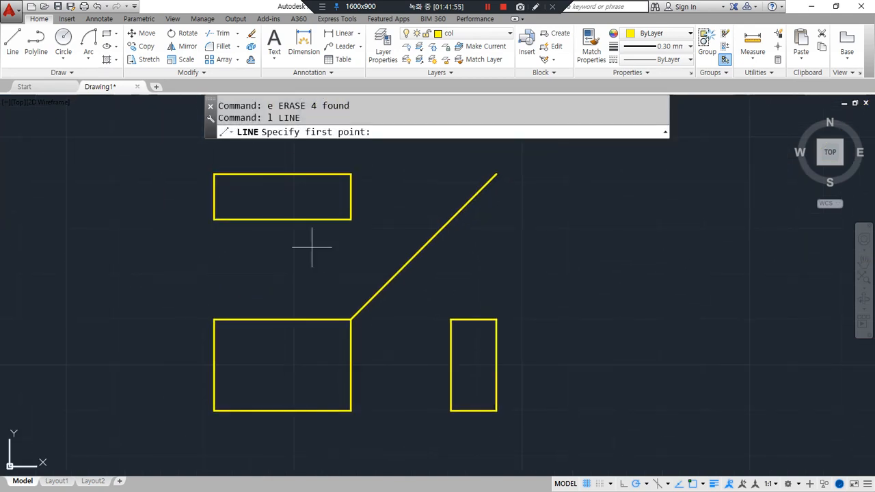
{"action": "left_click", "coordinate": [351, 173]}
{"action": "key", "text": "Return"}
{"action": "key", "text": "Return"}
{"action": "left_click", "coordinate": [214, 320]}
{"action": "key", "text": "Escape"}
Draw diagonals across the front view from upper-left to lower-right and the side view from lower-left to upper-right.
{"action": "key", "text": "Return"}
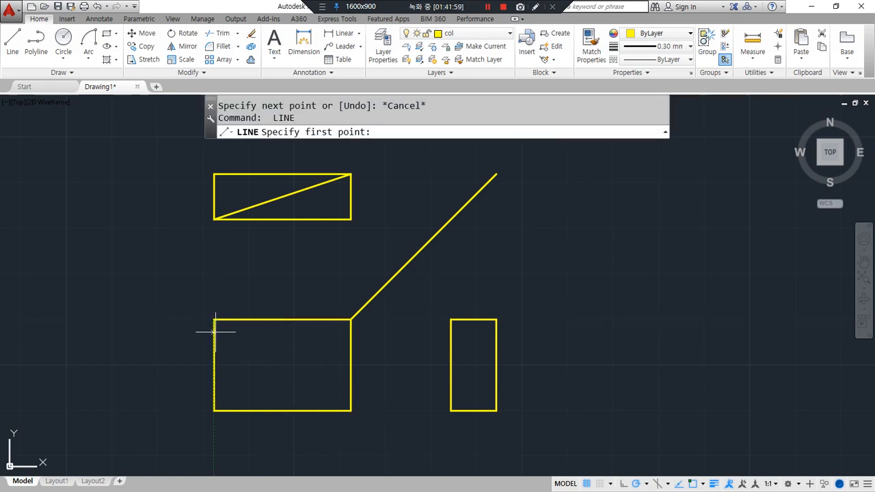
{"action": "left_click", "coordinate": [214, 319]}
{"action": "left_click", "coordinate": [350, 411]}
{"action": "key", "text": "Return"}
{"action": "key", "text": "Return"}
{"action": "left_click", "coordinate": [451, 410]}
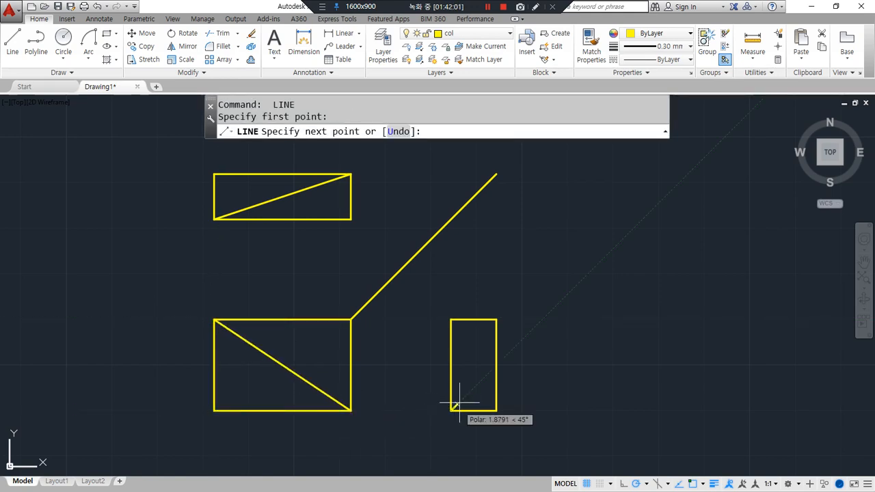
{"action": "left_click", "coordinate": [496, 319]}
{"action": "key", "text": "Return"}
Trim the overhanging lines at the lower-left corner of the row's third cell and the 45° line inside its front view.
{"action": "scroll", "coordinate": [624, 363], "scroll_direction": "down", "scroll_amount": 6}
{"action": "middle_click_drag", "start_coordinate": [625, 363], "coordinate": [338, 385]}
{"action": "scroll", "coordinate": [339, 385], "scroll_direction": "up", "scroll_amount": 4}
{"action": "type", "text": "tr"}
{"action": "key", "text": "Return"}
{"action": "key", "text": "Return"}
{"action": "left_click", "coordinate": [377, 434]}
{"action": "left_click", "coordinate": [298, 405]}
{"action": "left_click", "coordinate": [415, 358]}
{"action": "left_click", "coordinate": [392, 344]}
{"action": "key", "text": "Return"}
Draw a horizontal line above the third cell's front view to the 45° line, continuing vertically down to the bottom line.
{"action": "type", "text": "l"}
{"action": "key", "text": "Return"}
{"action": "left_click", "coordinate": [265, 167]}
{"action": "left_click", "coordinate": [589, 166]}
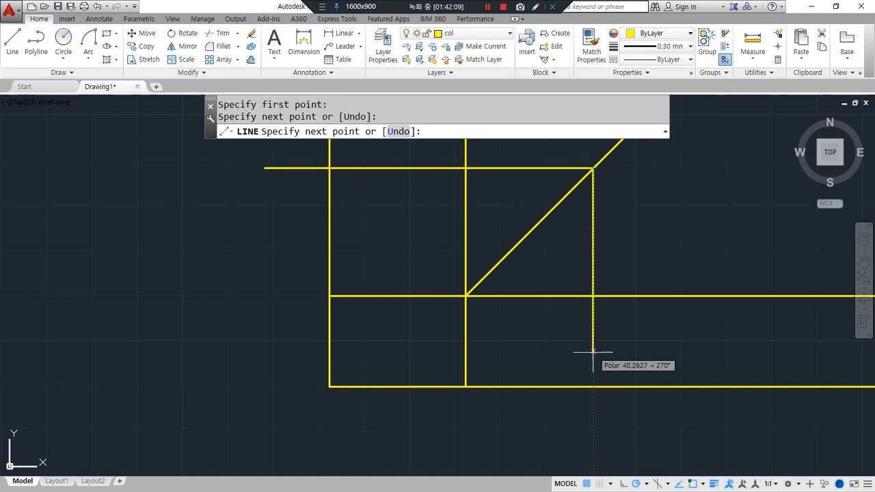
{"action": "left_click", "coordinate": [592, 388]}
{"action": "key", "text": "Return"}
Offset the third cell's new horizontal line 10 downward and its new vertical line 10 to the left.
{"action": "type", "text": "O"}
{"action": "key", "text": "Return"}
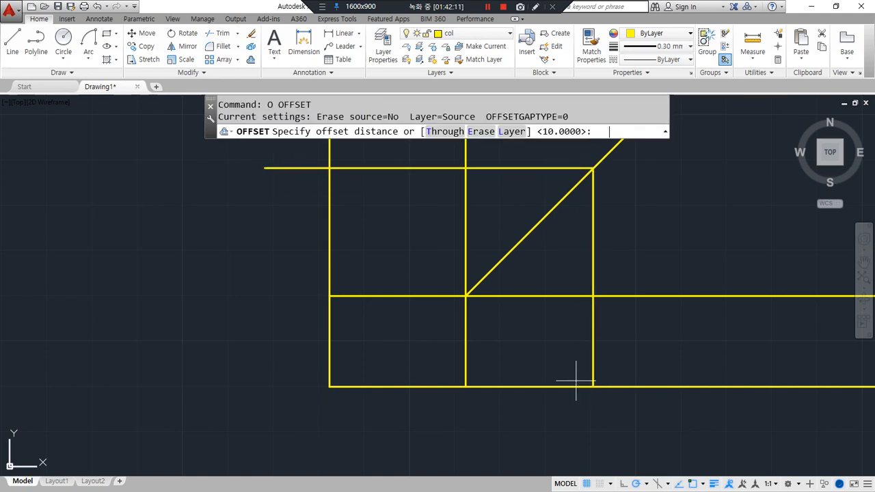
{"action": "type", "text": "10"}
{"action": "key", "text": "Return"}
{"action": "left_click", "coordinate": [497, 168]}
{"action": "left_click", "coordinate": [487, 206]}
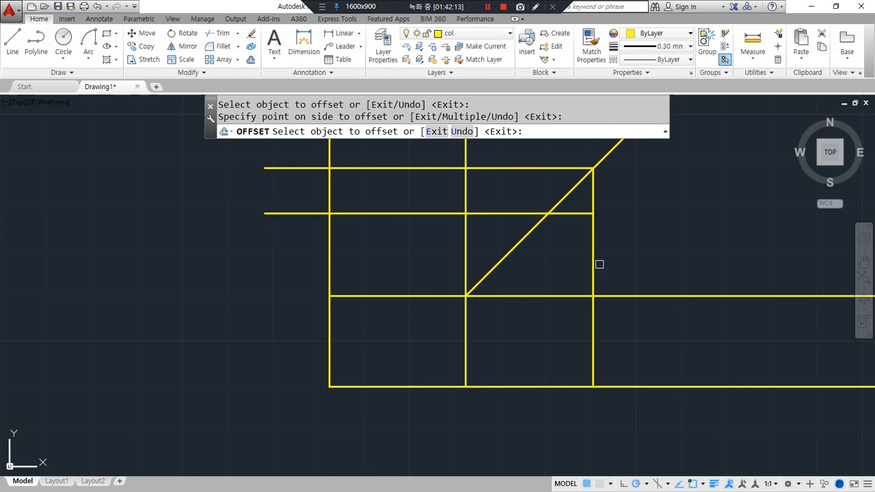
{"action": "left_click", "coordinate": [594, 267]}
{"action": "left_click", "coordinate": [538, 272]}
{"action": "key", "text": "Return"}
Trim the construction lines around and between the third cell's views with a multi-point fence.
{"action": "scroll", "coordinate": [538, 271], "scroll_direction": "down", "scroll_amount": 6}
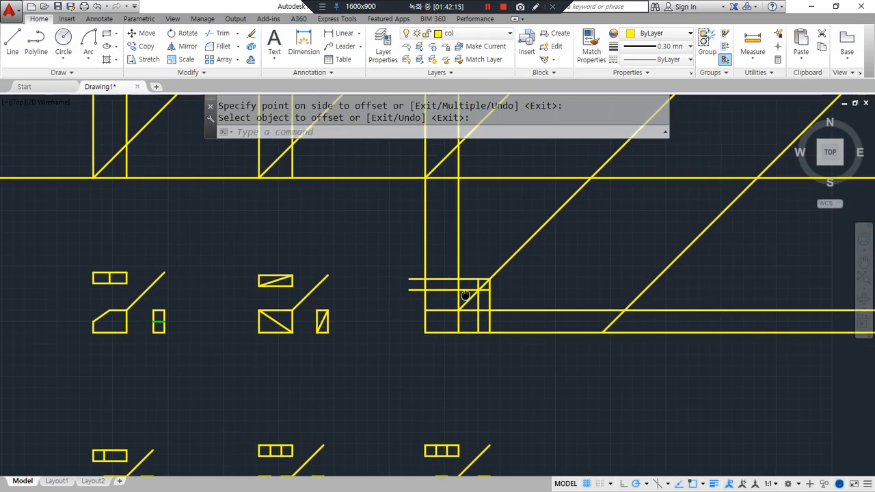
{"action": "type", "text": "tr"}
{"action": "key", "text": "Return"}
{"action": "key", "text": "Return"}
{"action": "type", "text": "f"}
{"action": "key", "text": "Return"}
{"action": "left_click", "coordinate": [498, 367]}
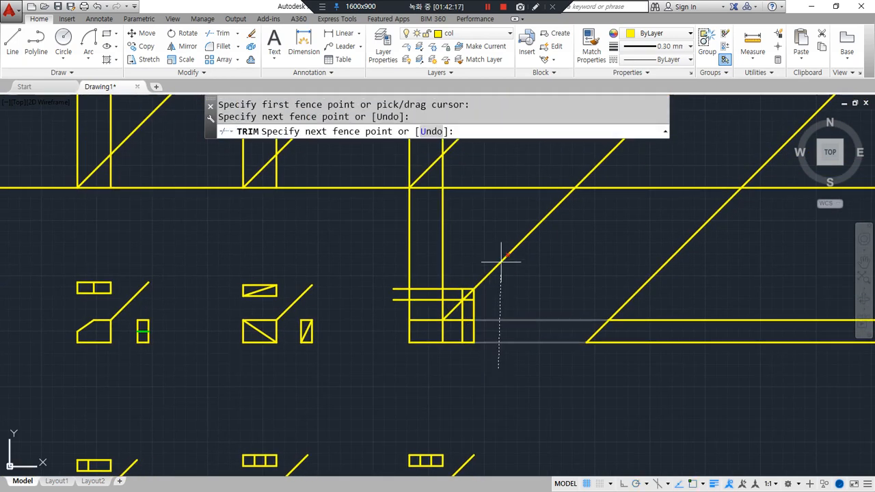
{"action": "left_click", "coordinate": [498, 246]}
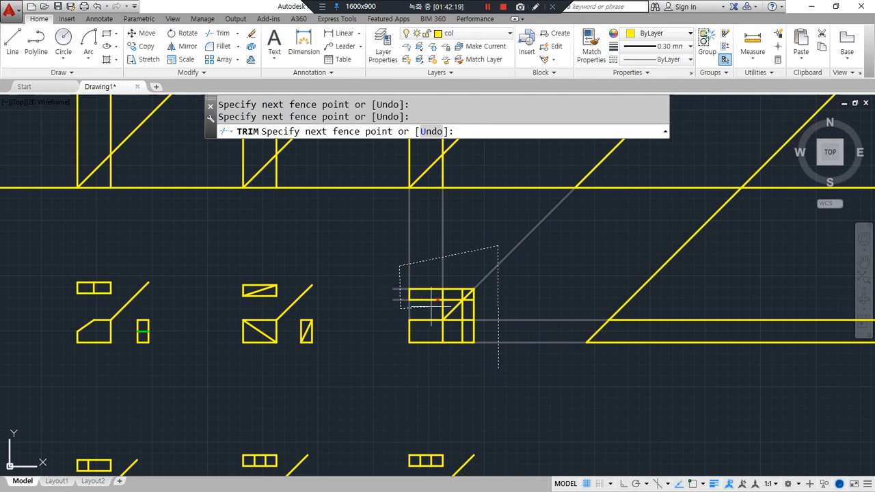
{"action": "key", "text": "Return"}
Finish trimming between the third cell's views and erase the leftover square beside the top view.
{"action": "type", "text": "f"}
{"action": "key", "text": "Return"}
{"action": "left_click", "coordinate": [492, 309]}
{"action": "key", "text": "Return"}
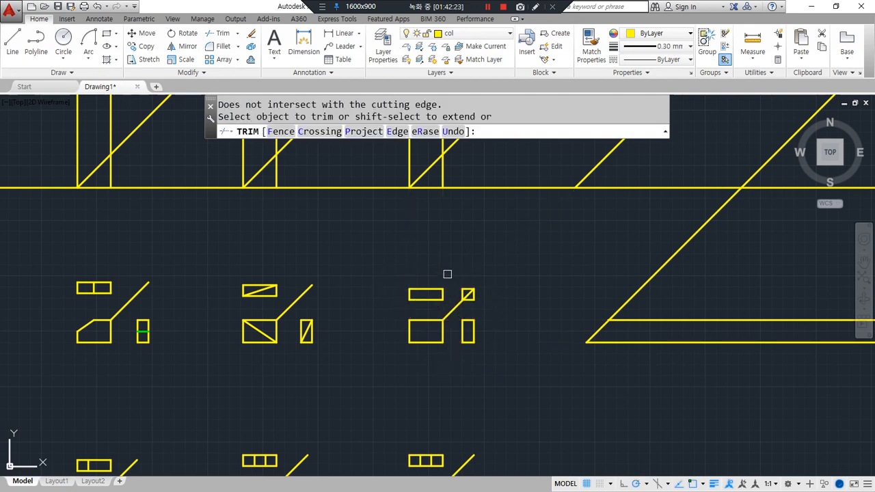
{"action": "key", "text": "Return"}
{"action": "left_click", "coordinate": [450, 275]}
{"action": "left_click", "coordinate": [484, 304]}
{"action": "type", "text": "e"}
{"action": "key", "text": "Return"}
Erase the leftover horizontal and 45° construction lines to the right of the third cell.
{"action": "left_click", "coordinate": [642, 374]}
{"action": "left_click", "coordinate": [592, 283]}
{"action": "type", "text": "e"}
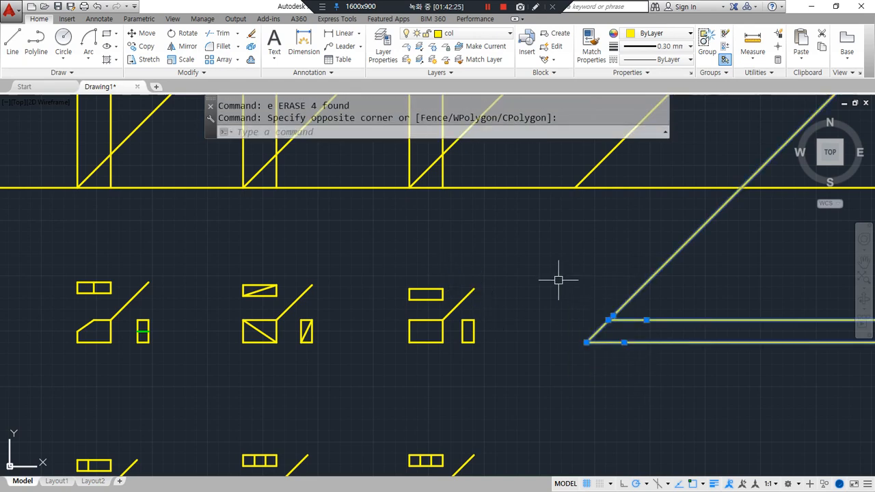
{"action": "key", "text": "Return"}
{"action": "left_click", "coordinate": [588, 176]}
{"action": "type", "text": "e"}
{"action": "key", "text": "Return"}
Offset the front view's left and right edges 10 inward and its top edge 10 downward.
{"action": "scroll", "coordinate": [419, 318], "scroll_direction": "up", "scroll_amount": 5}
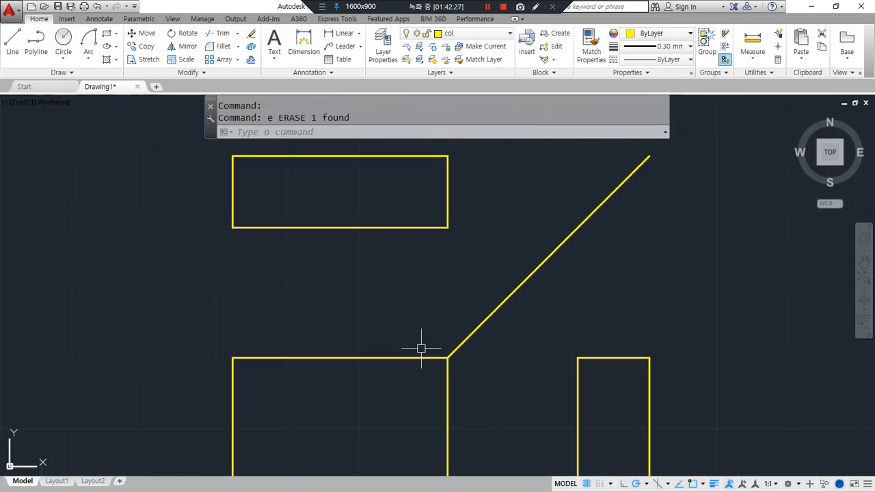
{"action": "type", "text": "o"}
{"action": "key", "text": "Return"}
{"action": "type", "text": "10"}
{"action": "key", "text": "Return"}
{"action": "left_click", "coordinate": [293, 352]}
{"action": "left_click", "coordinate": [389, 341]}
{"action": "left_click", "coordinate": [424, 341]}
{"action": "left_click", "coordinate": [383, 342]}
{"action": "left_click", "coordinate": [363, 309]}
{"action": "left_click", "coordinate": [360, 368]}
{"action": "key", "text": "Return"}
Try to fillet the front view's middle horizontal line with the left inner vertical line.
{"action": "type", "text": "f"}
{"action": "key", "text": "Return"}
{"action": "left_click", "coordinate": [364, 354]}
{"action": "left_click", "coordinate": [354, 354]}
{"action": "left_click", "coordinate": [338, 343]}
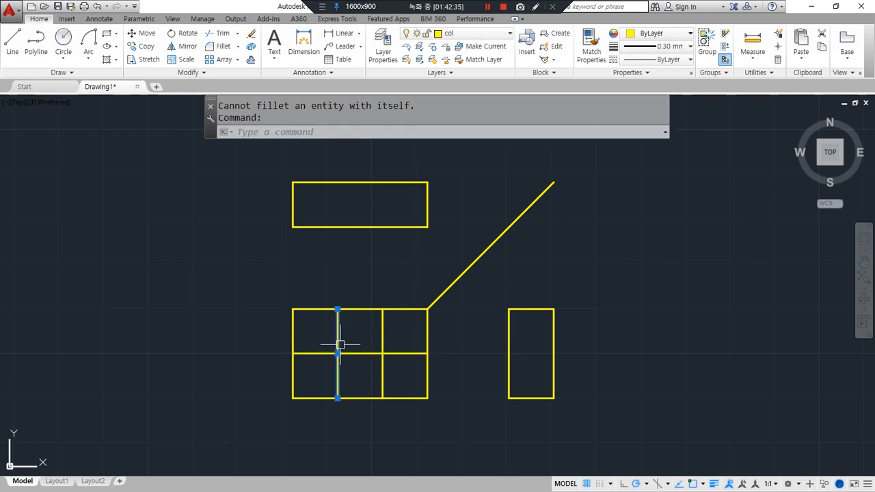
{"action": "key", "text": "Escape"}
Fillet the middle horizontal line with both inner vertical lines at radius 0 to form the front view's notch.
{"action": "type", "text": "f"}
{"action": "key", "text": "Return"}
{"action": "type", "text": "r"}
{"action": "key", "text": "Return"}
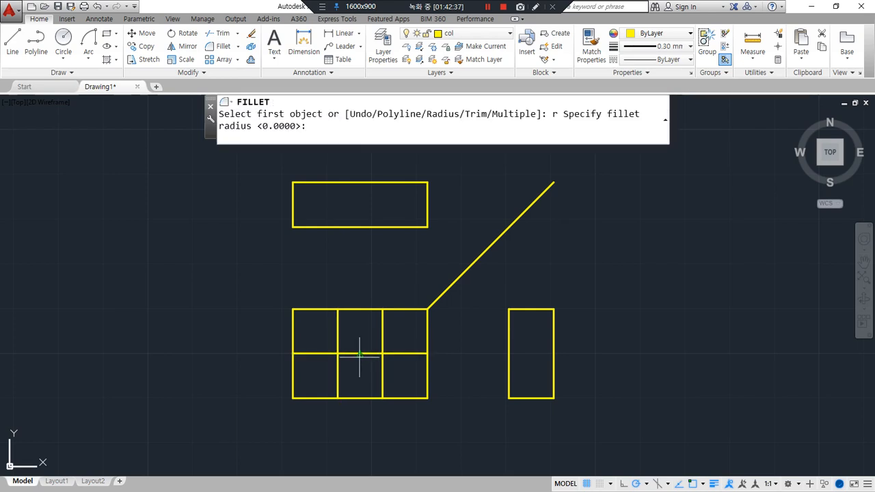
{"action": "type", "text": "0"}
{"action": "key", "text": "Return"}
{"action": "left_click", "coordinate": [356, 354]}
{"action": "key", "text": "Return"}
{"action": "left_click", "coordinate": [366, 353]}
{"action": "left_click", "coordinate": [382, 338]}
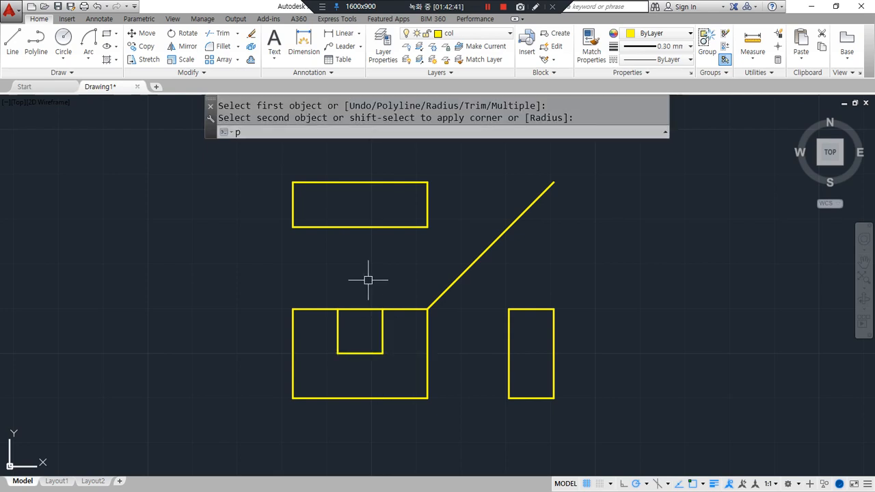
Offset the top view's left and right edges 10 inward.
{"action": "key", "text": "Escape"}
{"action": "type", "text": "o"}
{"action": "key", "text": "Return"}
{"action": "type", "text": "1"}
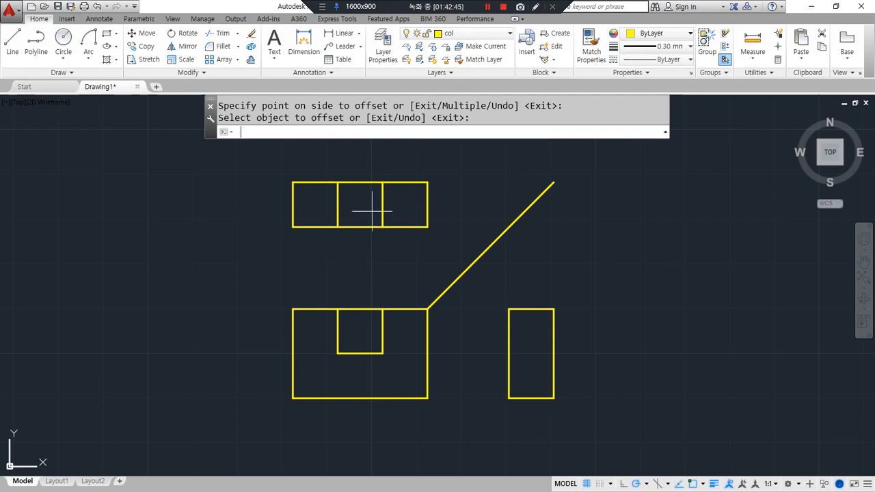
Fillet the top view's middle horizontal line with both inner vertical lines to form its notch.
{"action": "key", "text": "Escape"}
{"action": "type", "text": "f"}
{"action": "key", "text": "Return"}
{"action": "left_click", "coordinate": [342, 204]}
{"action": "left_click", "coordinate": [337, 213]}
{"action": "key", "text": "Return"}
{"action": "left_click", "coordinate": [366, 204]}
{"action": "left_click", "coordinate": [382, 216]}
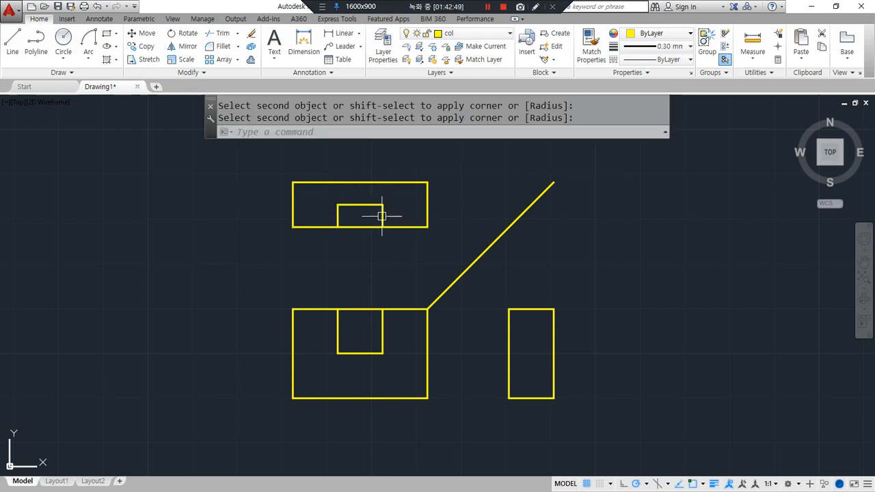
Offset the side view's top edge 10 downward and its left edge 5 inward.
{"action": "type", "text": "o"}
{"action": "key", "text": "Return"}
{"action": "type", "text": "1"}
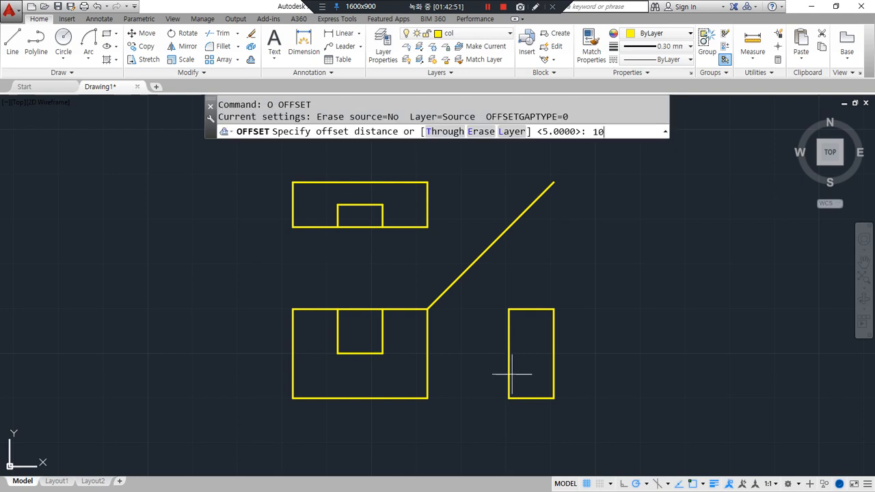
{"action": "type", "text": "0"}
{"action": "key", "text": "Return"}
{"action": "left_click", "coordinate": [523, 309]}
{"action": "left_click", "coordinate": [527, 356]}
{"action": "key", "text": "Return"}
{"action": "key", "text": "Return"}
{"action": "type", "text": "5"}
{"action": "key", "text": "Return"}
{"action": "left_click", "coordinate": [510, 329]}
{"action": "left_click", "coordinate": [533, 332]}
{"action": "key", "text": "Return"}
Fillet the side view's inner horizontal and vertical lines into a corner.
{"action": "type", "text": "f"}
{"action": "key", "text": "Return"}
{"action": "left_click", "coordinate": [521, 353]}
{"action": "left_click", "coordinate": [531, 335]}
{"action": "type", "text": "l"}
{"action": "key", "text": "Return"}
{"action": "left_click", "coordinate": [383, 354]}
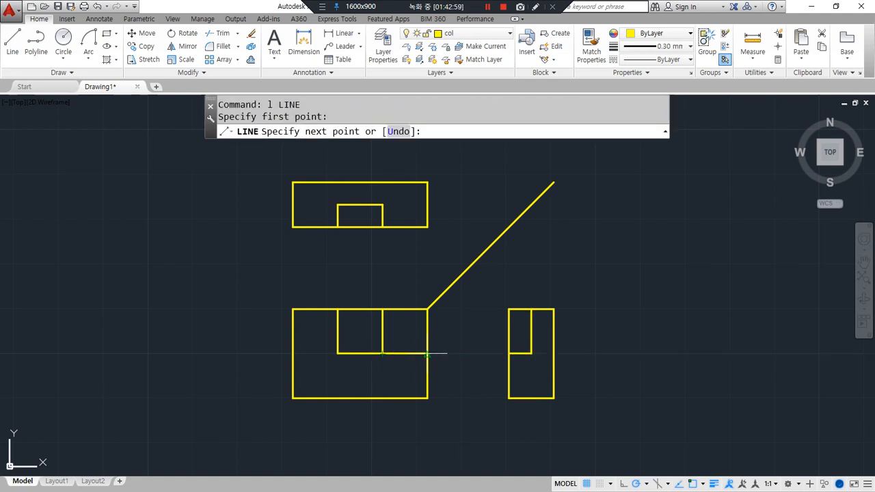
{"action": "key", "text": "Escape"}
Put the side view's two inner notch lines on the hid layer.
{"action": "left_click", "coordinate": [535, 354]}
{"action": "left_click", "coordinate": [522, 237]}
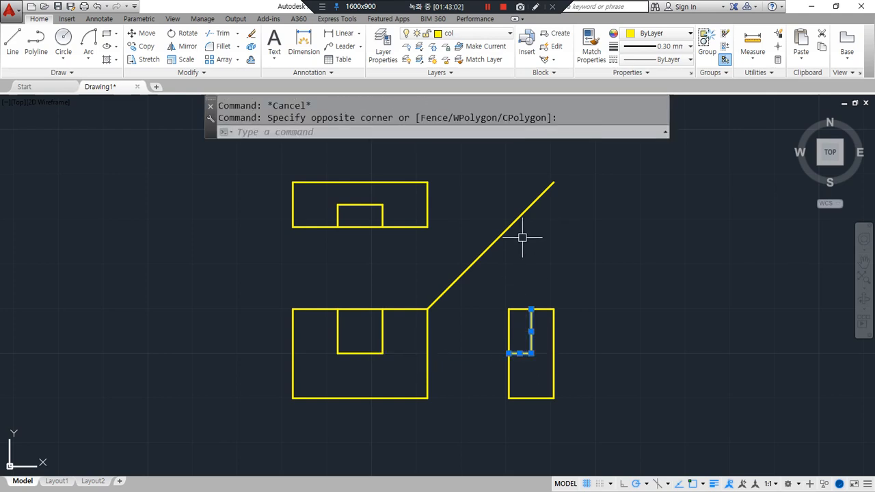
{"action": "left_click", "coordinate": [478, 33]}
{"action": "left_click", "coordinate": [464, 86]}
{"action": "key", "text": "Escape"}
Offset the next grid row's bottom horizontal line 20 upward.
{"action": "scroll", "coordinate": [486, 344], "scroll_direction": "down", "scroll_amount": 3}
{"action": "mouse_move", "coordinate": [287, 293]}
{"action": "middle_mouse_down"}
{"action": "mouse_move", "coordinate": [522, 401]}
{"action": "mouse_move", "coordinate": [510, 396]}
{"action": "middle_mouse_up"}
{"action": "scroll", "coordinate": [236, 357], "scroll_direction": "up", "scroll_amount": 4}
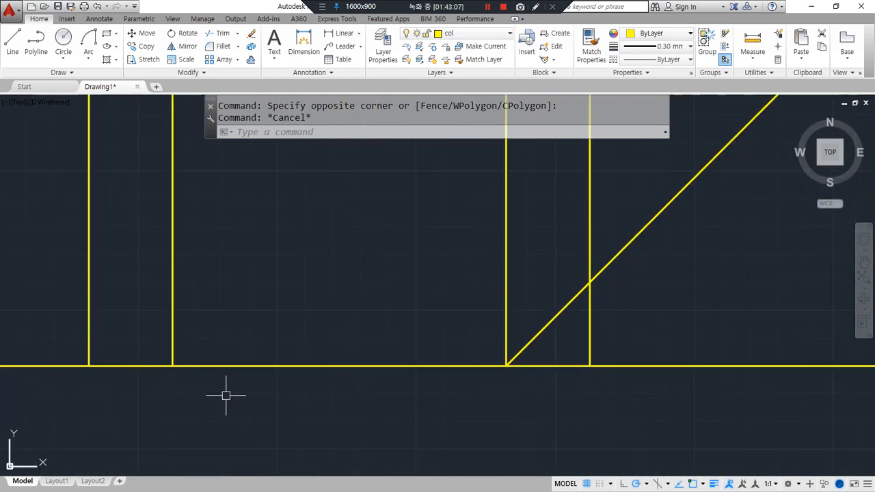
{"action": "scroll", "coordinate": [224, 394], "scroll_direction": "down", "scroll_amount": 2}
{"action": "type", "text": "o"}
{"action": "key", "text": "Return"}
{"action": "type", "text": "20"}
{"action": "key", "text": "Return"}
{"action": "left_click", "coordinate": [266, 379]}
{"action": "left_click", "coordinate": [259, 317]}
{"action": "key", "text": "Return"}
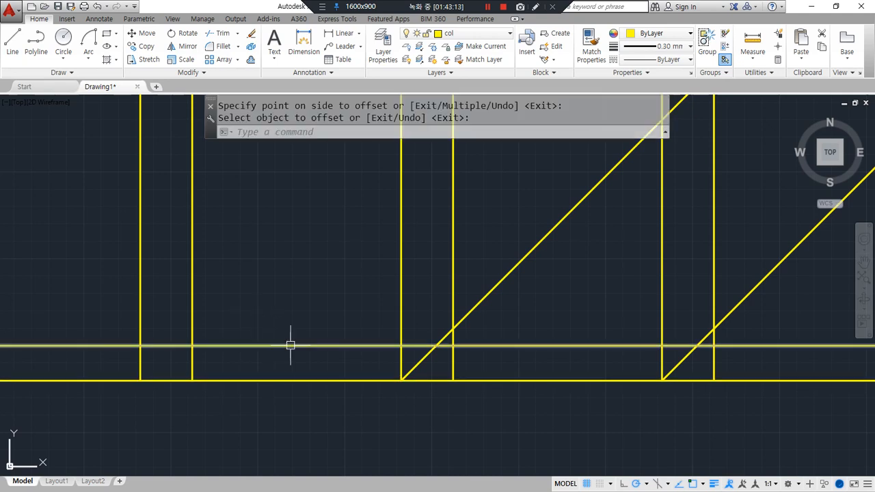
Erase the offset horizontal line and the row's original bottom horizontal line.
{"action": "key", "text": "Return"}
{"action": "left_click", "coordinate": [357, 347]}
{"action": "type", "text": "e"}
{"action": "key", "text": "Return"}
{"action": "left_click", "coordinate": [373, 381]}
{"action": "type", "text": "e"}
{"action": "key", "text": "Return"}
Draw a horizontal construction line through the intersection of the 45° ray and the second vertical line of its column.
{"action": "type", "text": "xl"}
{"action": "key", "text": "Return"}
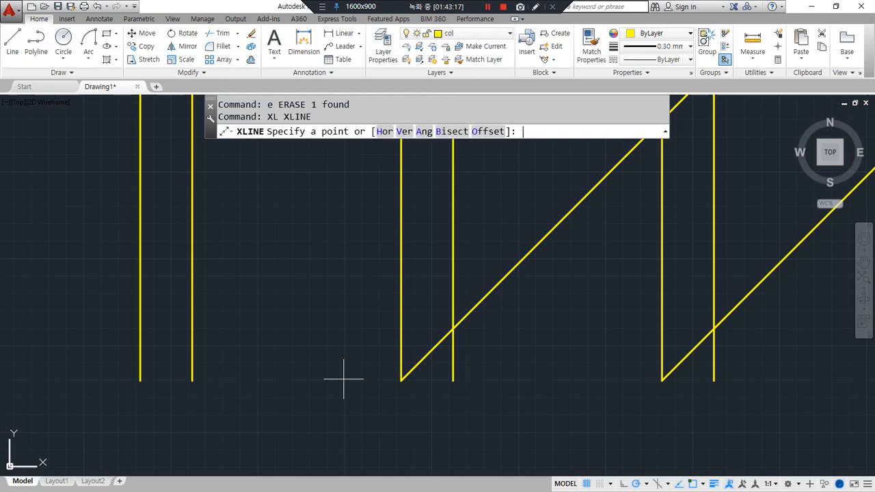
{"action": "type", "text": "h"}
{"action": "key", "text": "Return"}
{"action": "left_click", "coordinate": [453, 329]}
{"action": "key", "text": "Return"}
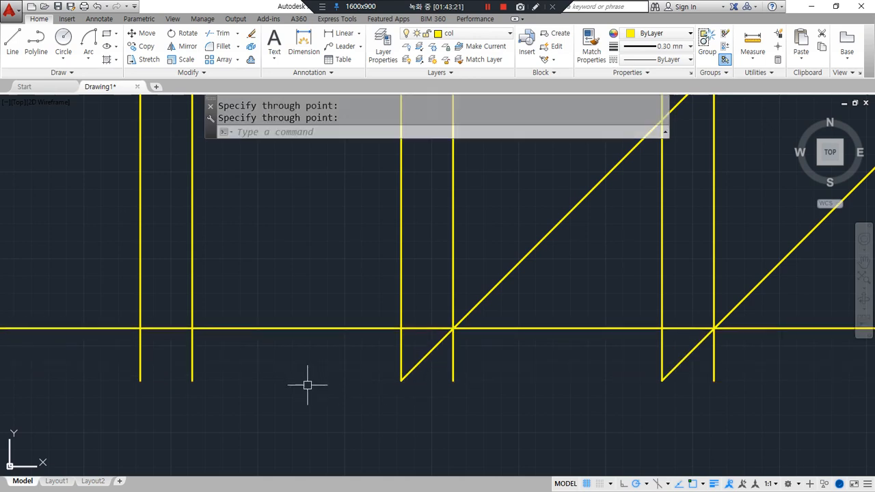
Draw a 45° ray upward from the first column's right vertical line where it meets the new horizontal construction line.
{"action": "type", "text": "ray"}
{"action": "key", "text": "Return"}
{"action": "left_click", "coordinate": [192, 329]}
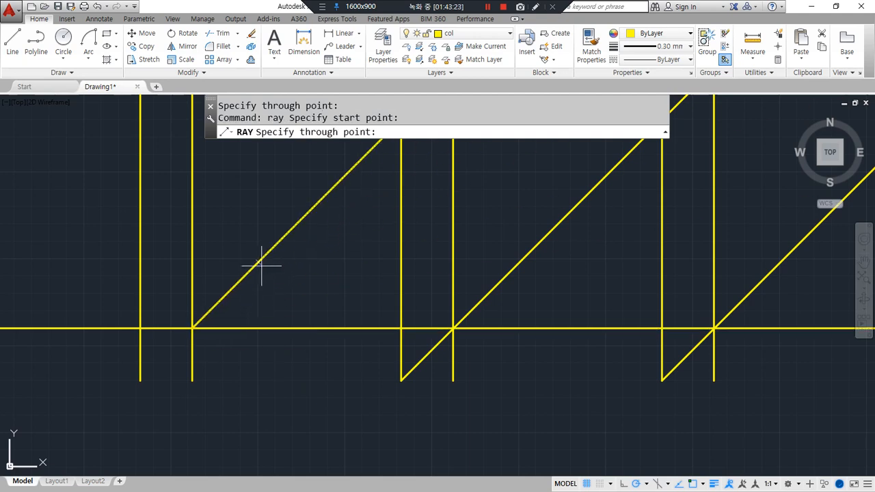
{"action": "left_click", "coordinate": [259, 260]}
{"action": "key", "text": "Return"}
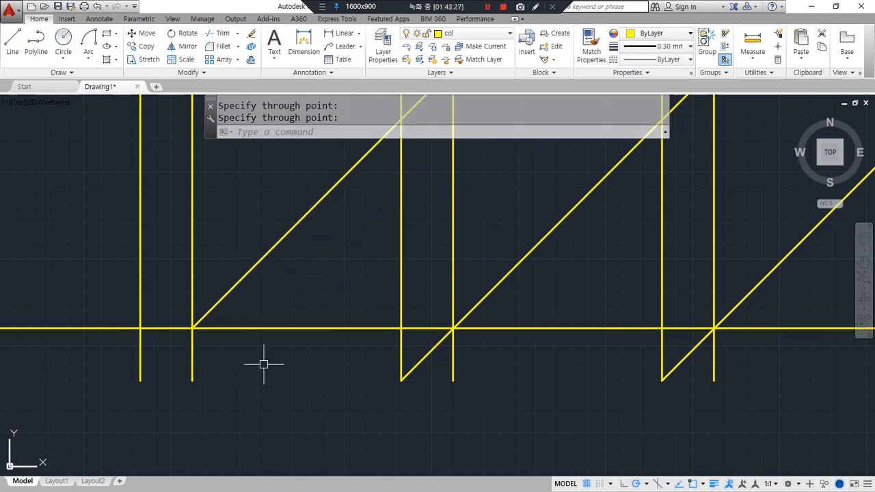
Offset the new horizontal construction line 20 downward.
{"action": "type", "text": "o"}
{"action": "key", "text": "Return"}
{"action": "key", "text": "Return"}
{"action": "left_click", "coordinate": [288, 328]}
{"action": "left_click", "coordinate": [282, 360]}
{"action": "key", "text": "Return"}
{"action": "type", "text": "tr"}
{"action": "key", "text": "Return"}
{"action": "key", "text": "Escape"}
{"action": "scroll", "coordinate": [152, 349], "scroll_direction": "up", "scroll_amount": 4}
{"action": "type", "text": "l"}
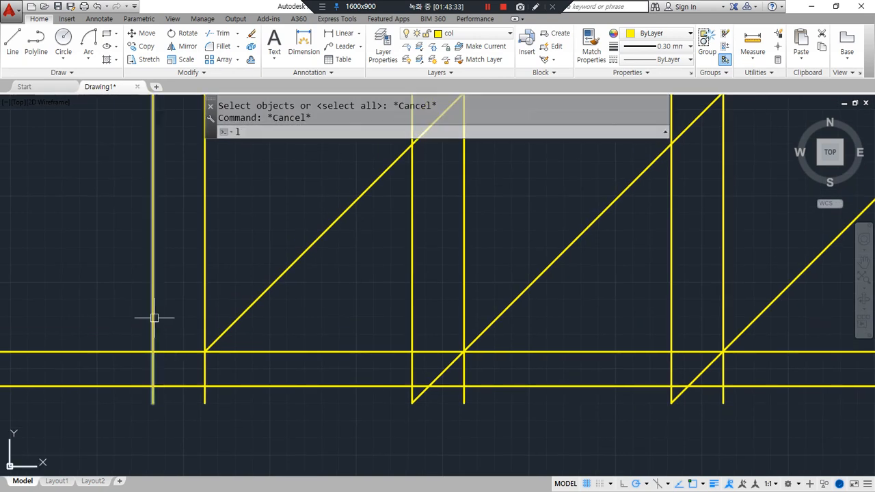
{"action": "key", "text": "Return"}
{"action": "left_click", "coordinate": [126, 309]}
{"action": "key", "text": "Escape"}
Draw a line horizontally across the first column to the 45° ray, continuing vertically down to the lower horizontal line.
{"action": "scroll", "coordinate": [129, 340], "scroll_direction": "up", "scroll_amount": 3}
{"action": "scroll", "coordinate": [143, 346], "scroll_direction": "down", "scroll_amount": 1}
{"action": "middle_click_drag", "start_coordinate": [140, 336], "coordinate": [108, 262]}
{"action": "key", "text": "Return"}
{"action": "left_click", "coordinate": [112, 256]}
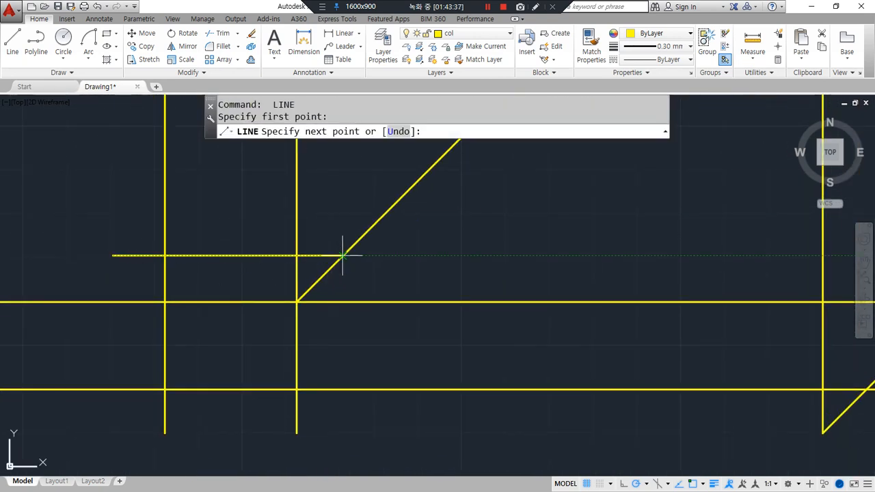
{"action": "left_click", "coordinate": [344, 256]}
{"action": "left_click", "coordinate": [346, 390]}
{"action": "key", "text": "Return"}
Offset the new vertical line 10 outward and the new horizontal line 10 upward.
{"action": "type", "text": "o"}
{"action": "key", "text": "Return"}
{"action": "type", "text": "10"}
{"action": "key", "text": "Return"}
{"action": "left_click", "coordinate": [345, 352]}
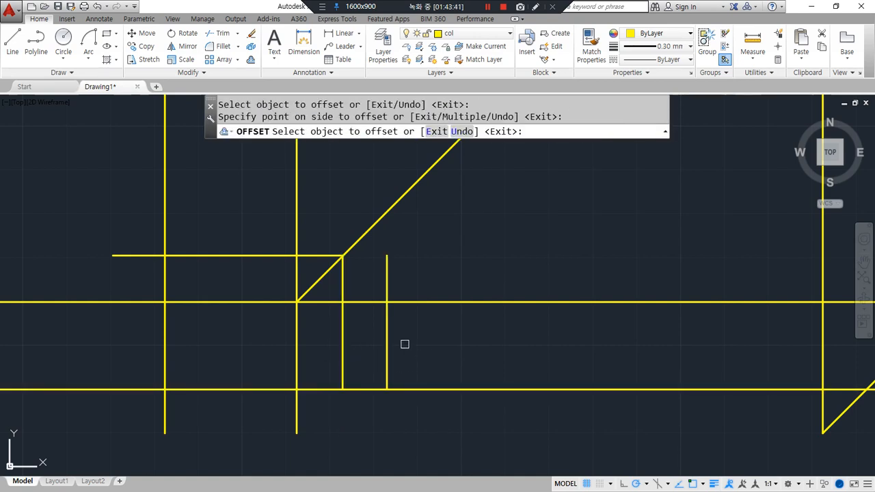
{"action": "left_click", "coordinate": [251, 255]}
{"action": "left_click", "coordinate": [267, 225]}
{"action": "key", "text": "Return"}
Fillet the outer vertical line with the 45° ray to close their corner.
{"action": "type", "text": "f"}
{"action": "key", "text": "Return"}
{"action": "left_click", "coordinate": [385, 260]}
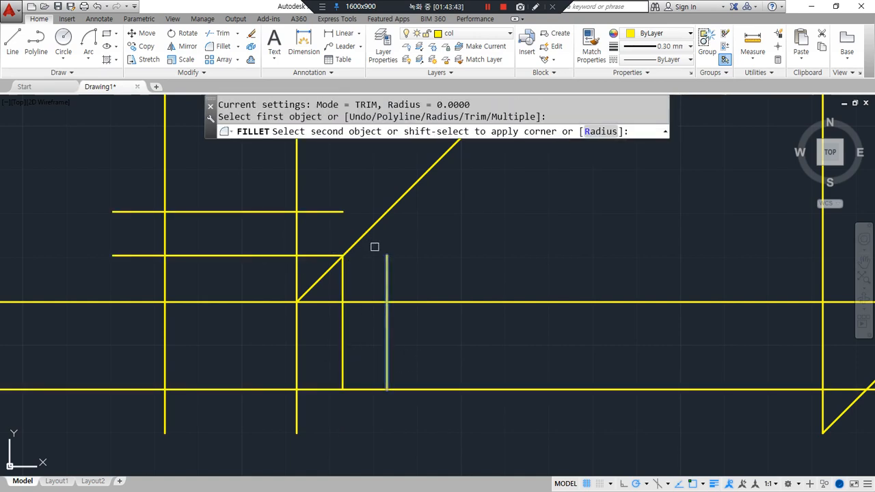
{"action": "left_click", "coordinate": [368, 235]}
Fence-trim the excess vertical and horizontal line ends around the top view frame.
{"action": "type", "text": "tr"}
{"action": "key", "text": "Return"}
{"action": "key", "text": "Return"}
{"action": "type", "text": "f"}
{"action": "key", "text": "Return"}
{"action": "left_click", "coordinate": [140, 169]}
{"action": "left_click", "coordinate": [322, 184]}
{"action": "left_click", "coordinate": [316, 237]}
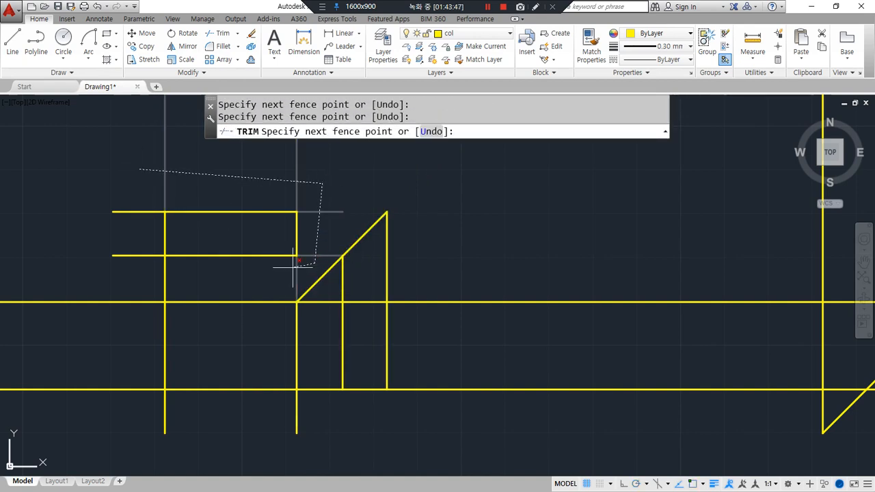
{"action": "key", "text": "Return"}
Fence-trim the remaining excess construction lines around the front and side view frames.
{"action": "type", "text": "f"}
{"action": "key", "text": "Return"}
{"action": "left_click", "coordinate": [127, 286]}
{"action": "left_click", "coordinate": [129, 415]}
{"action": "left_click", "coordinate": [407, 274]}
{"action": "key", "text": "Return"}
{"action": "key", "text": "Escape"}
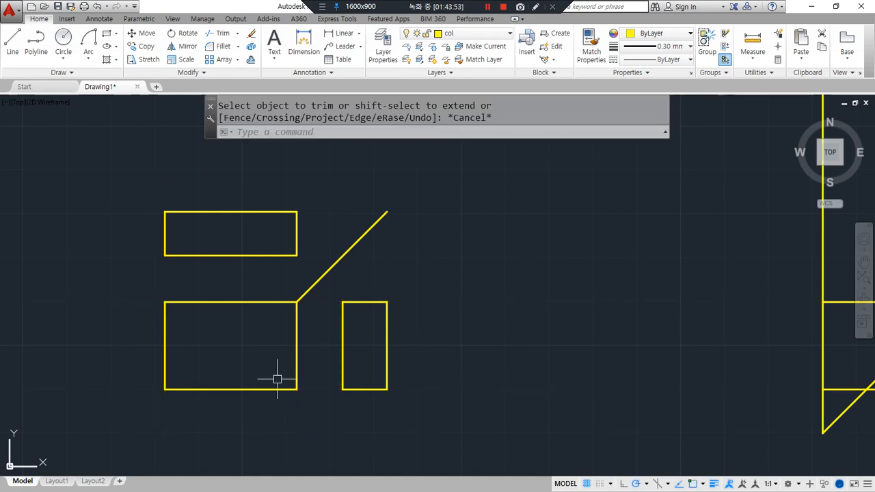
Offset the front view's left and right edges 10 inward.
{"action": "type", "text": "o"}
{"action": "key", "text": "Return"}
{"action": "type", "text": "10"}
{"action": "key", "text": "Return"}
{"action": "left_click", "coordinate": [164, 338]}
{"action": "left_click", "coordinate": [225, 338]}
{"action": "left_click", "coordinate": [296, 345]}
{"action": "left_click", "coordinate": [270, 345]}
Offset the top view's left and right edges 10 inward.
{"action": "left_click", "coordinate": [164, 238]}
{"action": "left_click", "coordinate": [213, 236]}
{"action": "left_click", "coordinate": [298, 236]}
{"action": "left_click", "coordinate": [290, 267]}
{"action": "key", "text": "Return"}
Offset the top view's bottom edge 5 downward, outside the frame.
{"action": "type", "text": "o"}
{"action": "key", "text": "Return"}
{"action": "type", "text": "5"}
{"action": "key", "text": "Return"}
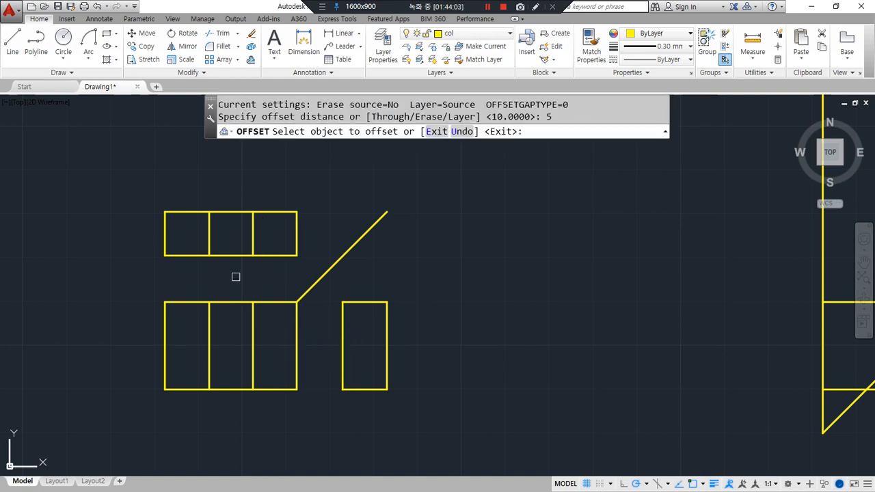
{"action": "left_click", "coordinate": [225, 255]}
{"action": "left_click", "coordinate": [230, 274]}
Offset the front view's top and bottom edges 5 inward and the side view's left edge 5 outward.
{"action": "left_click", "coordinate": [239, 301]}
{"action": "left_click", "coordinate": [235, 332]}
{"action": "left_click", "coordinate": [235, 387]}
{"action": "left_click", "coordinate": [235, 363]}
{"action": "left_click", "coordinate": [342, 340]}
{"action": "left_click", "coordinate": [325, 342]}
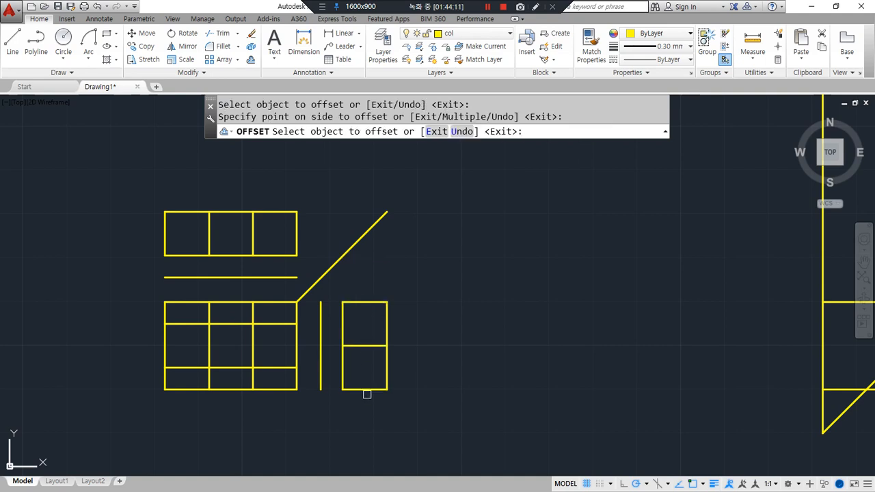
Offset the side view's top and bottom edges 5 inward.
{"action": "key", "text": "Escape"}
{"action": "type", "text": "O"}
{"action": "key", "text": "Return"}
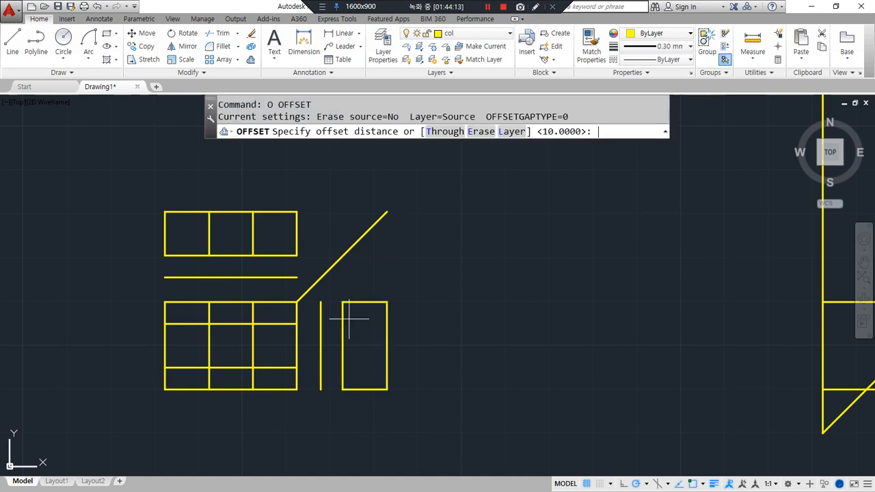
{"action": "key", "text": "Escape"}
{"action": "left_click", "coordinate": [363, 349]}
{"action": "left_click", "coordinate": [356, 342]}
{"action": "type", "text": "o"}
{"action": "key", "text": "Return"}
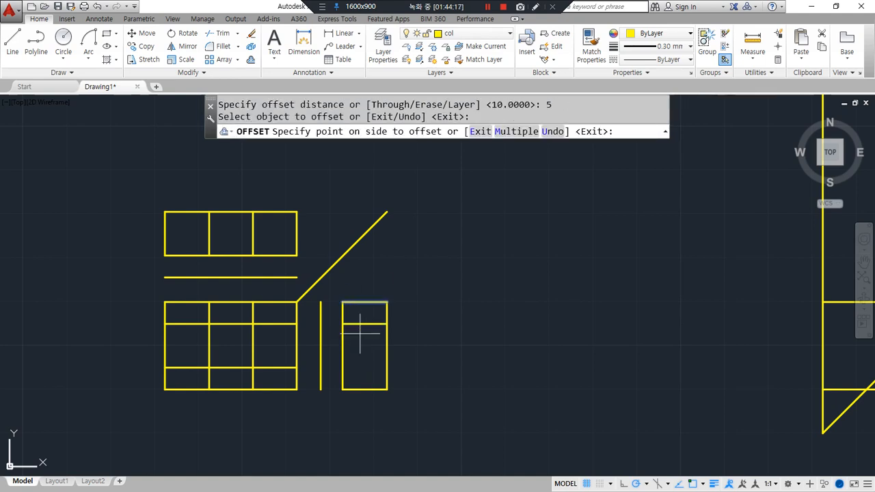
{"action": "left_click", "coordinate": [363, 365]}
{"action": "key", "text": "Return"}
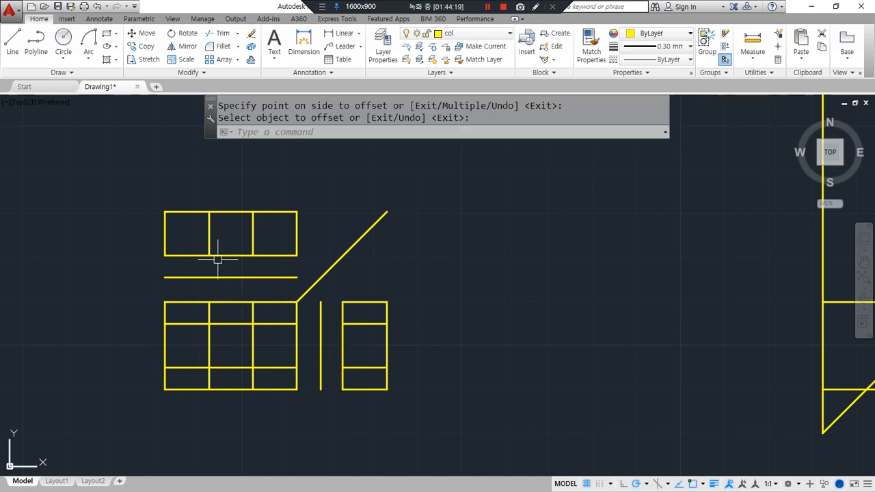
Join the line below the top view to the inner vertical lines using zero-radius fillets.
{"action": "type", "text": "f"}
{"action": "key", "text": "Return"}
{"action": "left_click", "coordinate": [224, 279]}
{"action": "left_click", "coordinate": [252, 245]}
Fillet the four inner offset lines of the front view at their corners into a closed central square.
{"action": "key", "text": "Return"}
{"action": "left_click", "coordinate": [226, 323]}
{"action": "left_click", "coordinate": [210, 357]}
{"action": "key", "text": "Return"}
{"action": "left_click", "coordinate": [212, 363]}
{"action": "left_click", "coordinate": [229, 369]}
{"action": "key", "text": "Return"}
{"action": "left_click", "coordinate": [240, 369]}
{"action": "left_click", "coordinate": [252, 344]}
{"action": "key", "text": "Return"}
{"action": "left_click", "coordinate": [252, 339]}
{"action": "left_click", "coordinate": [243, 323]}
Fillet the side view's two inner horizontal lines to the offset line outside its left edge.
{"action": "key", "text": "Return"}
{"action": "left_click", "coordinate": [346, 323]}
{"action": "left_click", "coordinate": [321, 340]}
{"action": "key", "text": "Return"}
{"action": "left_click", "coordinate": [357, 368]}
{"action": "left_click", "coordinate": [320, 353]}
Trim the leftover offset segments inside the side view and top view frames, leaving only the protruding boss outlines.
{"action": "type", "text": "tr"}
{"action": "key", "text": "Return"}
{"action": "key", "text": "Return"}
{"action": "left_click", "coordinate": [373, 378]}
{"action": "left_click", "coordinate": [360, 318]}
{"action": "left_click", "coordinate": [281, 233]}
{"action": "left_click", "coordinate": [182, 238]}
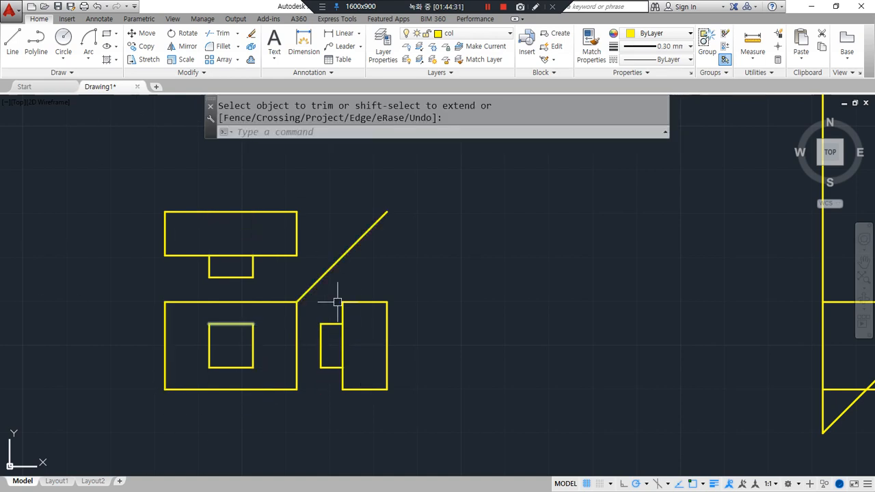
In the next grid cell, draw a horizontal line above the front view to the 45° line, continuing down to the lower grid line.
{"action": "scroll", "coordinate": [315, 307], "scroll_direction": "down", "scroll_amount": 3}
{"action": "scroll", "coordinate": [451, 293], "scroll_direction": "up", "scroll_amount": 6}
{"action": "middle_click_drag", "start_coordinate": [408, 364], "coordinate": [283, 400]}
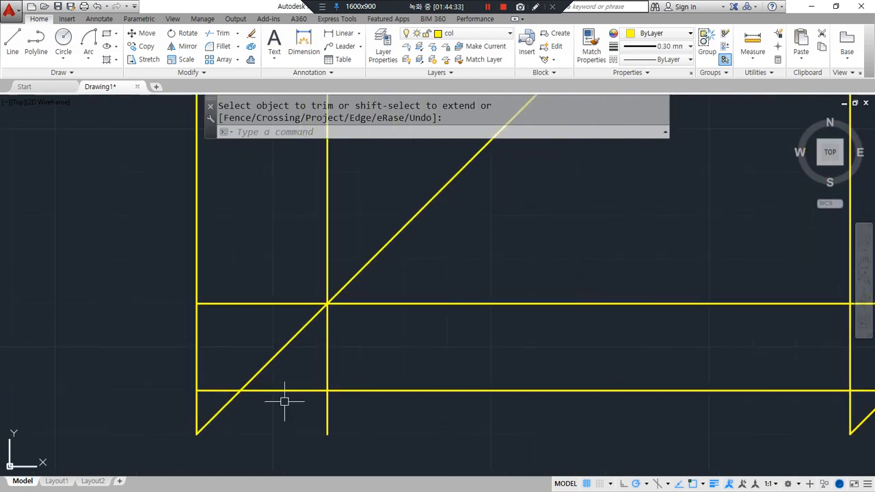
{"action": "key", "text": "Return"}
{"action": "type", "text": "l"}
{"action": "key", "text": "Return"}
{"action": "left_click", "coordinate": [151, 250]}
{"action": "left_click", "coordinate": [380, 251]}
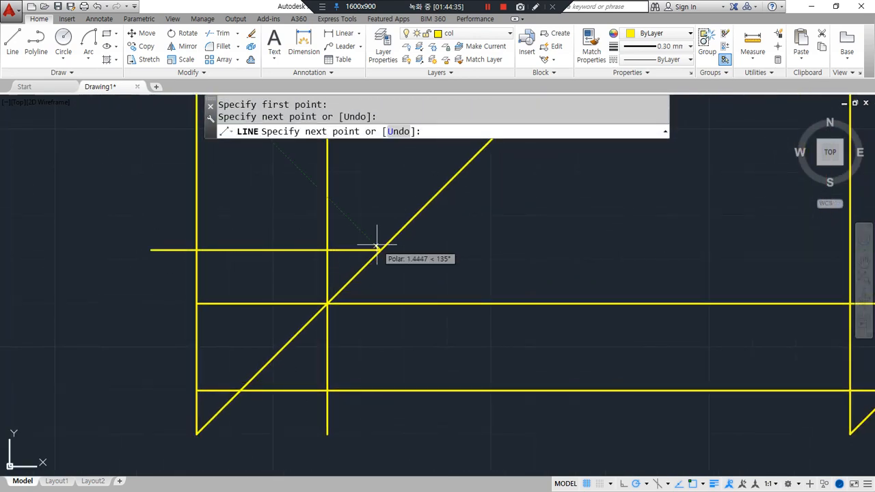
{"action": "left_click", "coordinate": [380, 394]}
{"action": "key", "text": "Return"}
Offset the new vertical line 10 to the right and the new horizontal line 10 upward.
{"action": "type", "text": "o"}
{"action": "key", "text": "Return"}
{"action": "type", "text": "10"}
{"action": "key", "text": "Return"}
{"action": "left_click", "coordinate": [381, 352]}
{"action": "left_click", "coordinate": [431, 362]}
{"action": "left_click", "coordinate": [342, 250]}
{"action": "left_click", "coordinate": [348, 223]}
{"action": "key", "text": "Return"}
Fillet the outer vertical line with the 45° line to form their upper corner.
{"action": "type", "text": "f"}
{"action": "key", "text": "Return"}
{"action": "left_click", "coordinate": [422, 269]}
{"action": "left_click", "coordinate": [400, 231]}
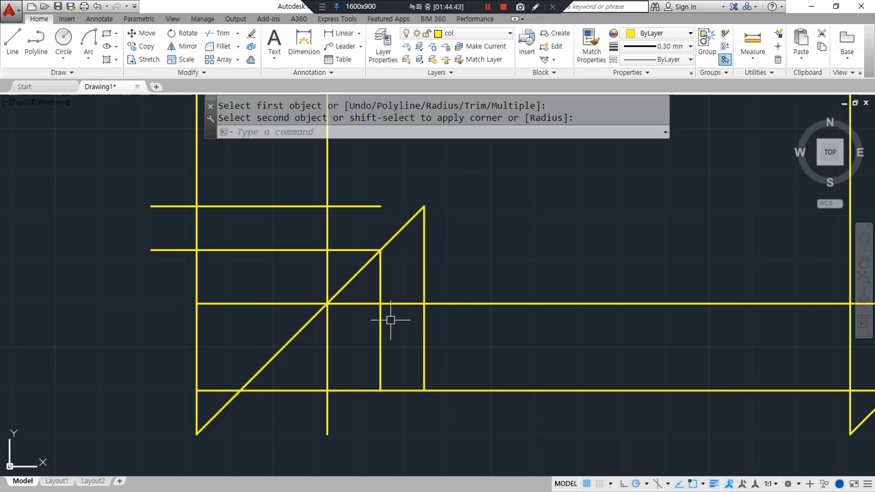
Fence-trim the grid lines around the top, front and side views, leaving three closed rectangular frames.
{"action": "type", "text": "tr"}
{"action": "key", "text": "Return"}
{"action": "type", "text": "f"}
{"action": "key", "text": "Return"}
{"action": "left_click", "coordinate": [469, 417]}
{"action": "left_click", "coordinate": [448, 275]}
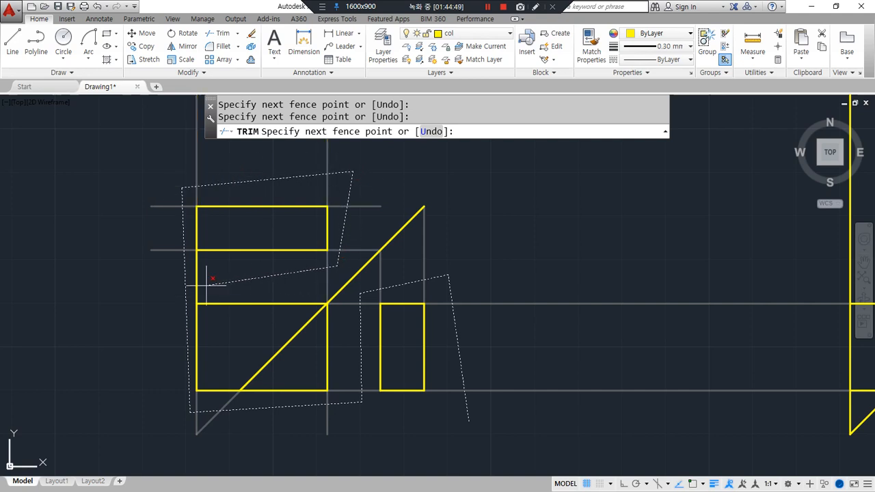
{"action": "key", "text": "Return"}
{"action": "key", "text": "Return"}
{"action": "key", "text": "Escape"}
{"action": "key", "text": "Escape"}
Trim the 45° line's portion inside the front view frame.
{"action": "key", "text": "Return"}
{"action": "key", "text": "Return"}
{"action": "left_click", "coordinate": [267, 362]}
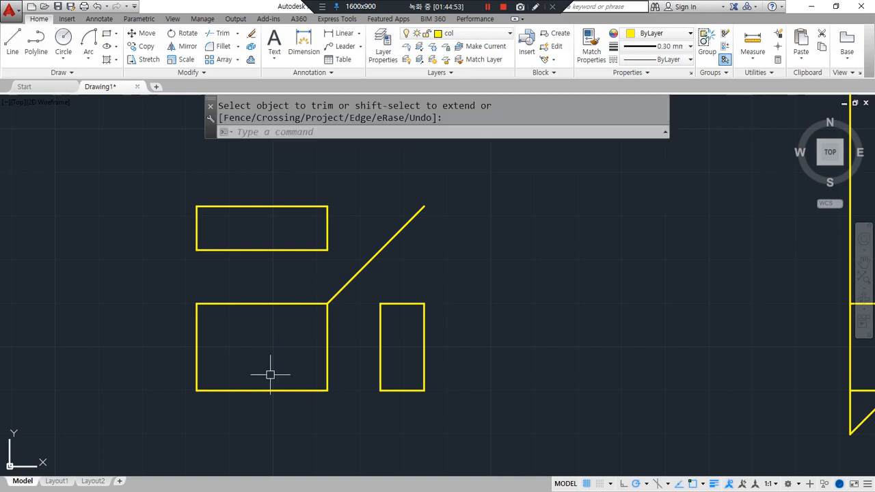
{"action": "key", "text": "Return"}
Draw the vertical and horizontal centre lines of the front view between its edge midpoints.
{"action": "type", "text": "l LINE"}
{"action": "key", "text": "Return"}
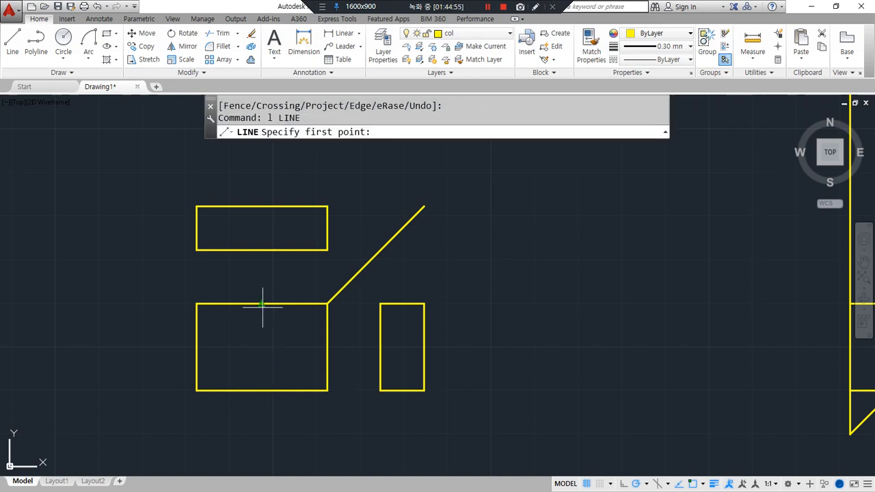
{"action": "left_click", "coordinate": [262, 304]}
{"action": "left_click", "coordinate": [263, 390]}
{"action": "key", "text": "Return"}
{"action": "key", "text": "Return"}
{"action": "left_click", "coordinate": [196, 348]}
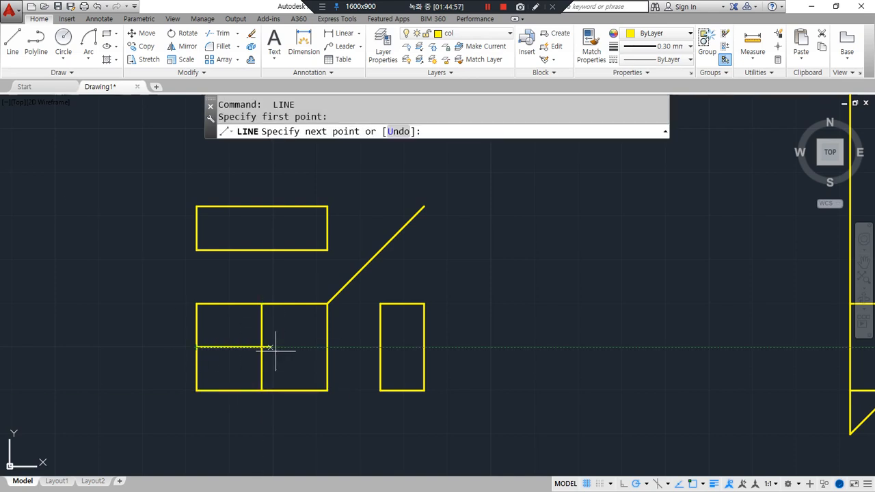
{"action": "left_click", "coordinate": [328, 348]}
{"action": "key", "text": "Return"}
Draw the vertical and horizontal centre lines of the side view between its edge midpoints.
{"action": "key", "text": "Return"}
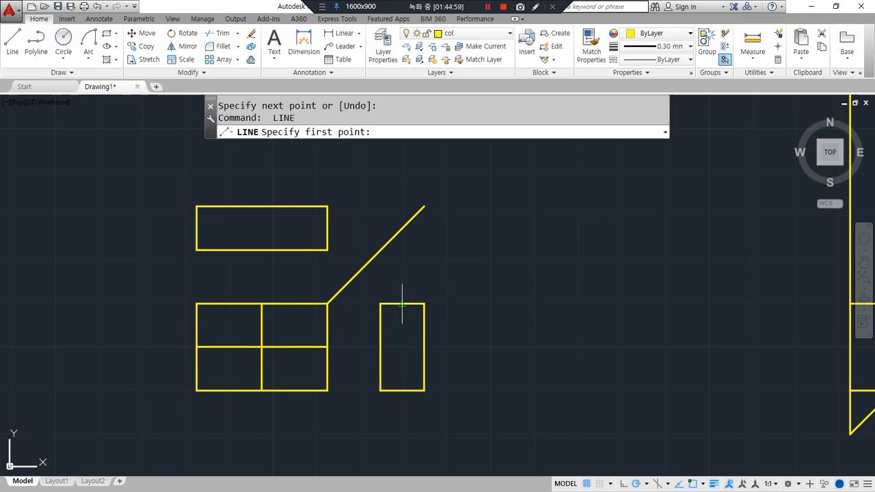
{"action": "left_click", "coordinate": [402, 304]}
{"action": "left_click", "coordinate": [402, 390]}
{"action": "key", "text": "Return"}
{"action": "key", "text": "Return"}
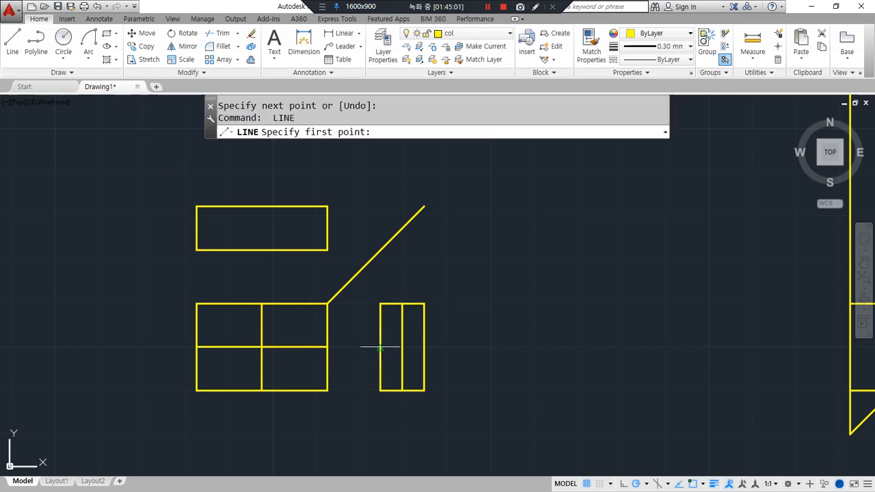
{"action": "left_click", "coordinate": [380, 348]}
{"action": "left_click", "coordinate": [425, 348]}
{"action": "key", "text": "Return"}
Draw the vertical and horizontal centre lines of the top view between its edge midpoints.
{"action": "key", "text": "Return"}
{"action": "left_click", "coordinate": [262, 250]}
{"action": "left_click", "coordinate": [262, 206]}
{"action": "key", "text": "Return"}
{"action": "key", "text": "Return"}
{"action": "left_click", "coordinate": [328, 228]}
{"action": "left_click", "coordinate": [198, 229]}
{"action": "key", "text": "Return"}
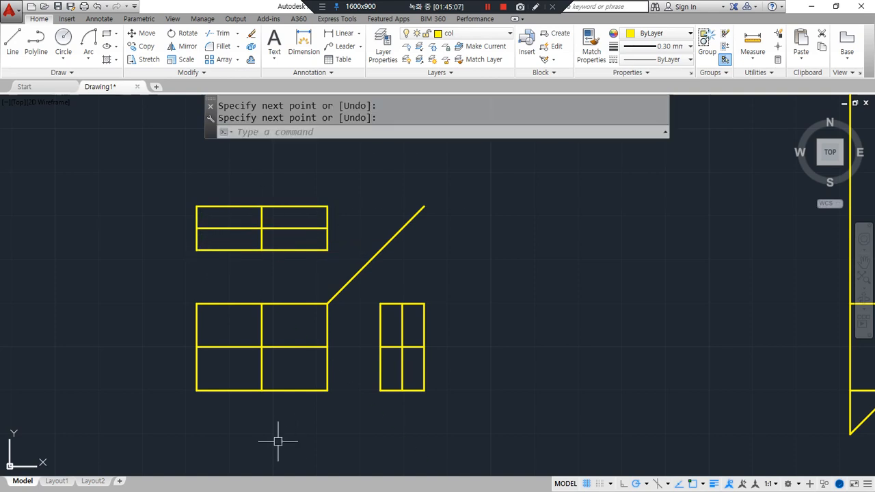
Fillet the top view's centre lines into a corner that encloses only the lower-right quarter.
{"action": "type", "text": "f"}
{"action": "key", "text": "Return"}
{"action": "left_click", "coordinate": [267, 228]}
{"action": "left_click", "coordinate": [262, 239]}
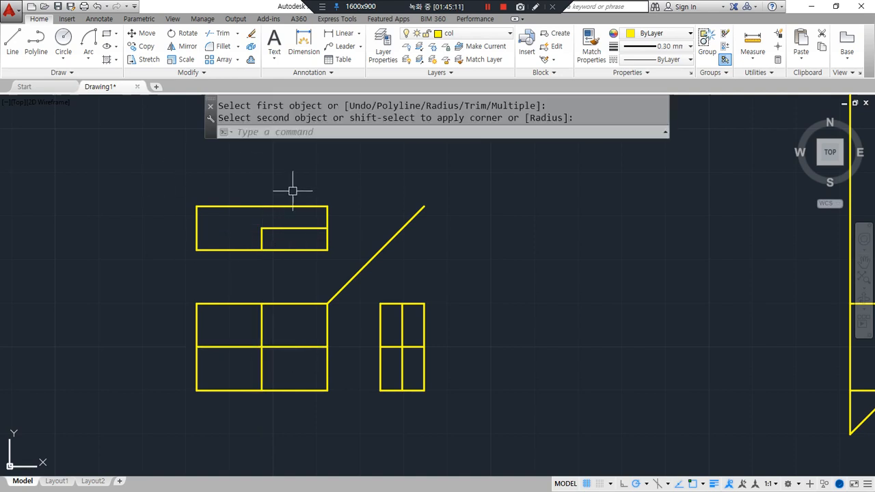
Fillet the side view's centre lines into a corner that encloses only the upper-left quarter.
{"action": "key", "text": "Return"}
{"action": "left_click", "coordinate": [399, 333]}
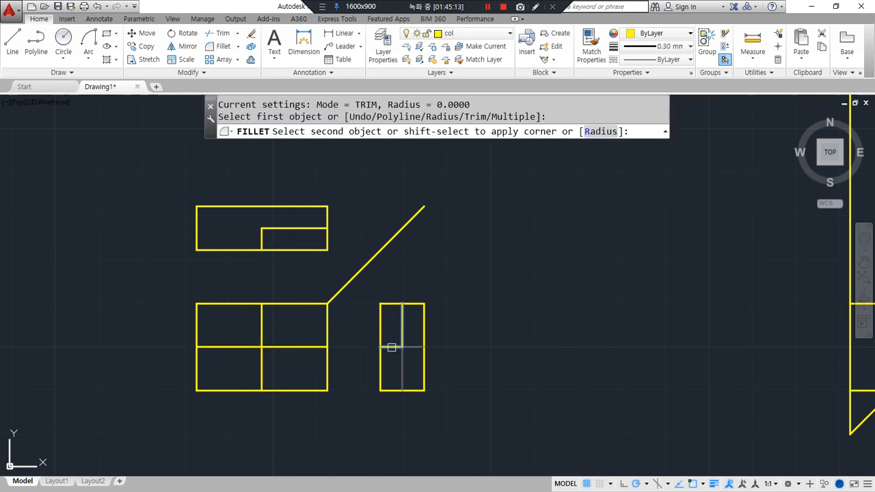
{"action": "left_click", "coordinate": [390, 347]}
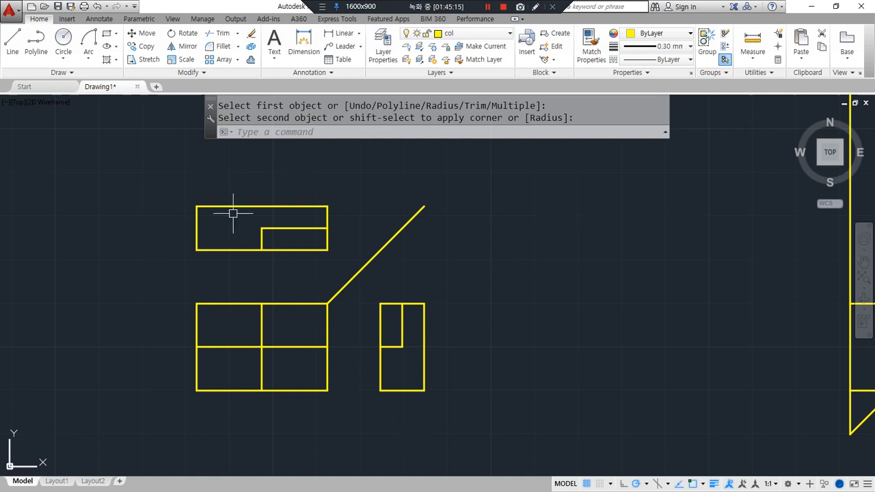
Draw a line from the top view's inner corner to its left edge and assign it to layer hid.
{"action": "type", "text": "l"}
{"action": "key", "text": "Return"}
{"action": "left_click", "coordinate": [261, 227]}
{"action": "left_click", "coordinate": [196, 228]}
{"action": "key", "text": "Return"}
{"action": "left_click", "coordinate": [228, 227]}
{"action": "left_click", "coordinate": [436, 34]}
{"action": "left_click", "coordinate": [465, 81]}
{"action": "key", "text": "Escape"}
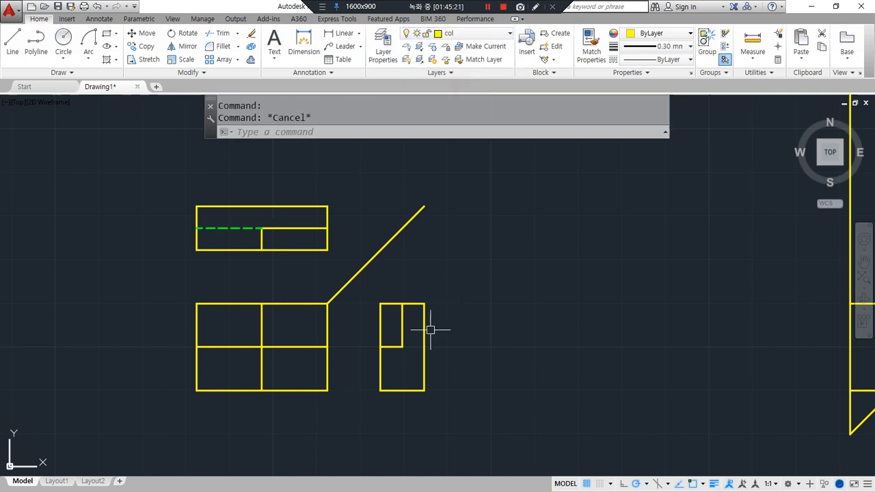
Draw a line from the side view's inner corner down to its bottom edge and assign it to layer hid.
{"action": "type", "text": "l"}
{"action": "key", "text": "Return"}
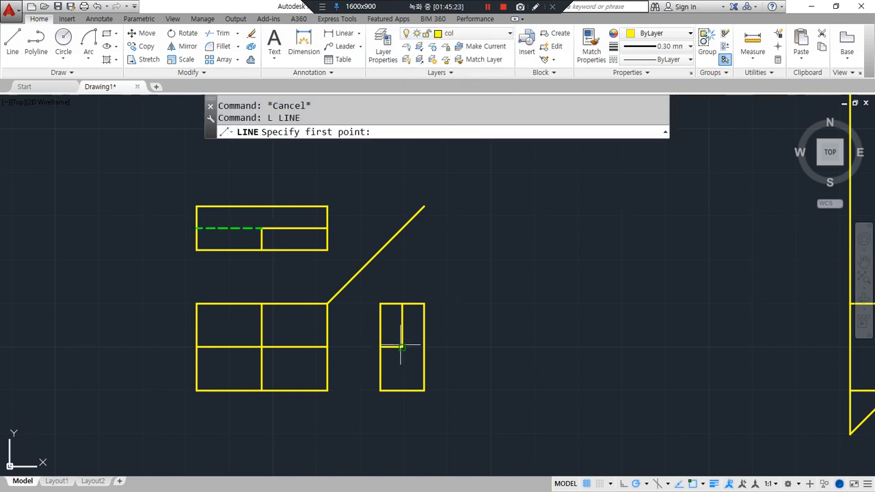
{"action": "left_click", "coordinate": [402, 347]}
{"action": "left_click", "coordinate": [402, 391]}
{"action": "key", "text": "Return"}
{"action": "left_click", "coordinate": [402, 385]}
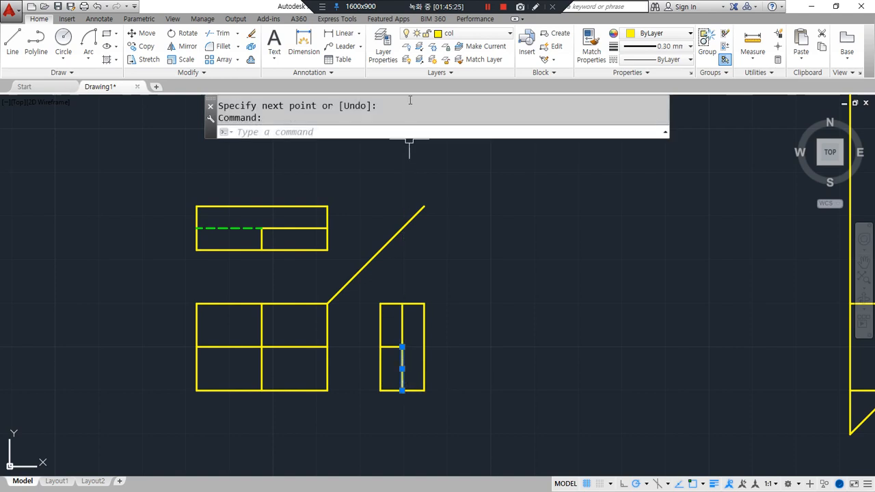
{"action": "left_click", "coordinate": [465, 34]}
{"action": "left_click", "coordinate": [453, 86]}
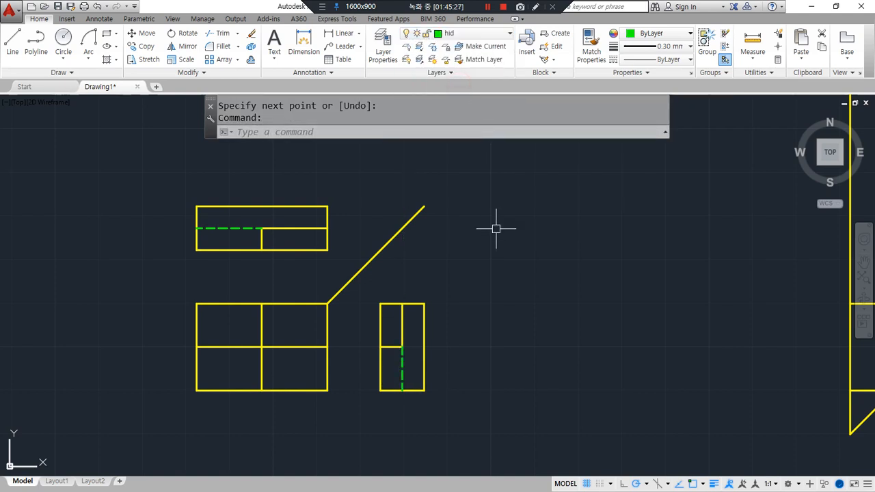
{"action": "key", "text": "Escape"}
In the following grid cell, draw a horizontal line to the 45° line and continue it down to the lower grid line.
{"action": "scroll", "coordinate": [456, 272], "scroll_direction": "down", "scroll_amount": 1}
{"action": "middle_click_drag", "start_coordinate": [566, 262], "coordinate": [144, 294]}
{"action": "scroll", "coordinate": [256, 340], "scroll_direction": "up", "scroll_amount": 1}
{"action": "middle_click_drag", "start_coordinate": [329, 329], "coordinate": [233, 318]}
{"action": "type", "text": "l"}
{"action": "key", "text": "Return"}
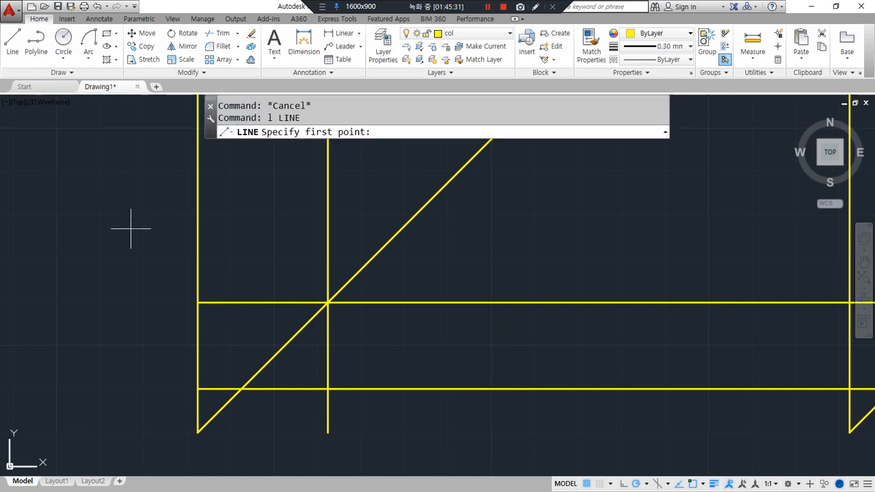
{"action": "left_click", "coordinate": [130, 229]}
{"action": "left_click", "coordinate": [401, 228]}
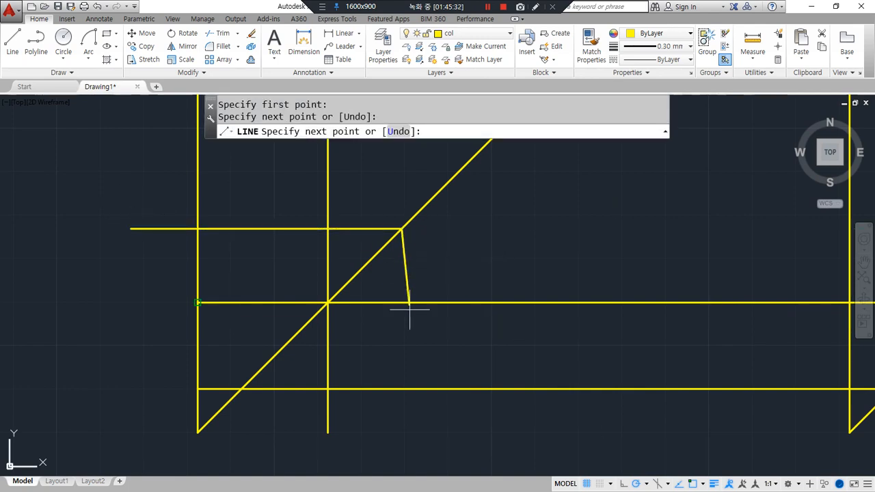
{"action": "left_click", "coordinate": [401, 388]}
{"action": "key", "text": "Return"}
Offset this cell's new vertical line 10 to the right and its horizontal line 10 upward.
{"action": "type", "text": "o"}
{"action": "key", "text": "Return"}
{"action": "type", "text": "10"}
{"action": "key", "text": "Return"}
{"action": "left_click", "coordinate": [402, 328]}
{"action": "left_click", "coordinate": [453, 314]}
{"action": "left_click", "coordinate": [294, 228]}
{"action": "left_click", "coordinate": [307, 211]}
{"action": "key", "text": "Escape"}
Fillet this cell's outer vertical line with its 45° line into an upper corner.
{"action": "type", "text": "f"}
{"action": "key", "text": "Return"}
{"action": "left_click", "coordinate": [445, 243]}
{"action": "left_click", "coordinate": [415, 215]}
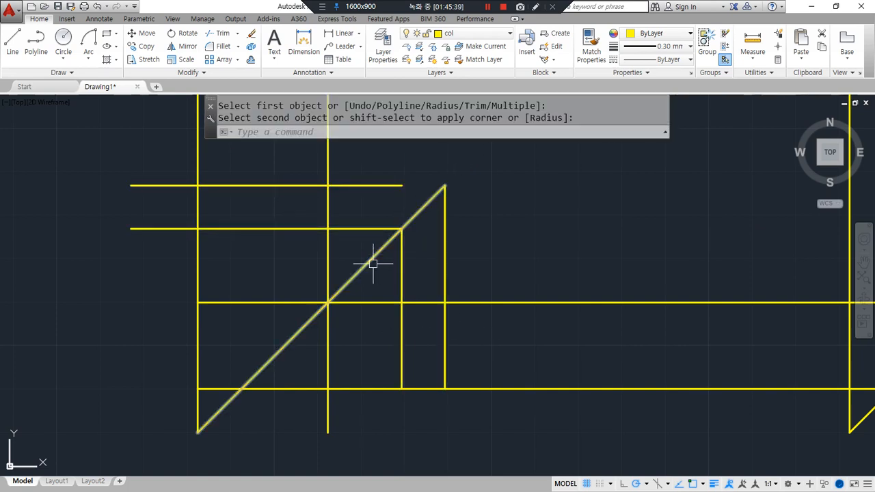
Trim this cell's surplus grid lines with a fence around the top, side and front view frames.
{"action": "type", "text": "tr"}
{"action": "key", "text": "Return"}
{"action": "key", "text": "Return"}
{"action": "type", "text": "f"}
{"action": "key", "text": "Return"}
{"action": "left_click", "coordinate": [358, 151]}
{"action": "left_click", "coordinate": [173, 173]}
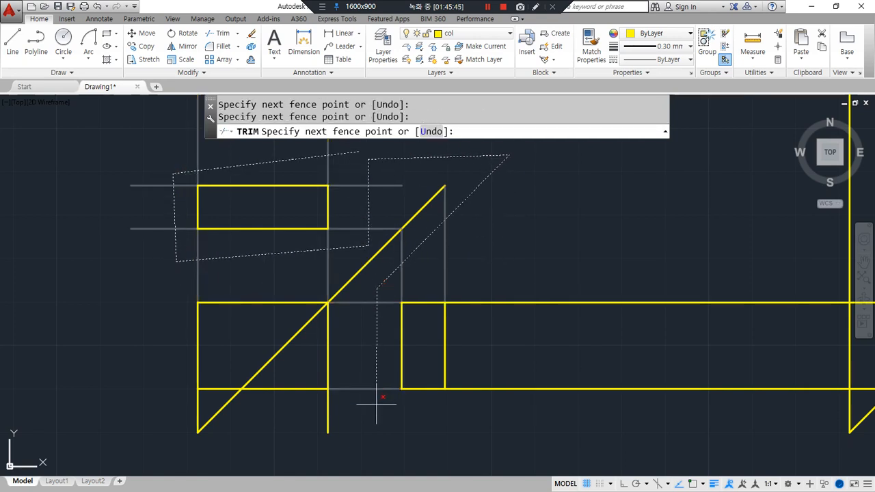
{"action": "left_click", "coordinate": [531, 407]}
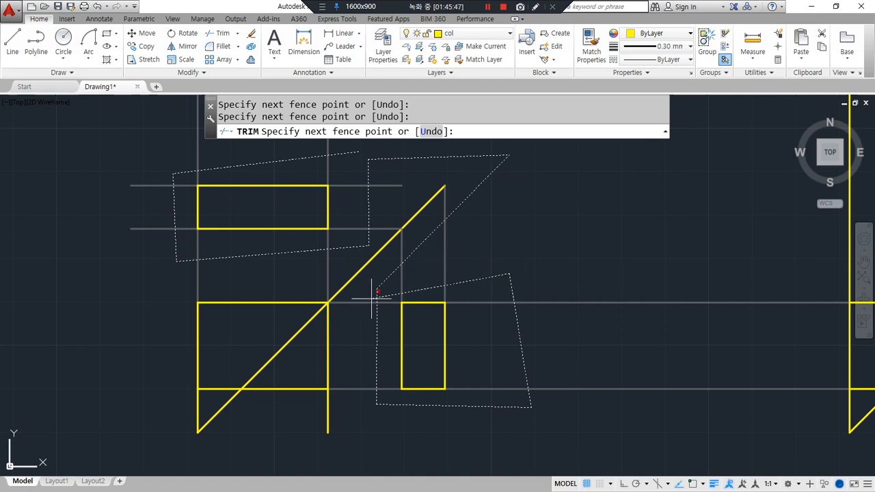
{"action": "left_click", "coordinate": [364, 415]}
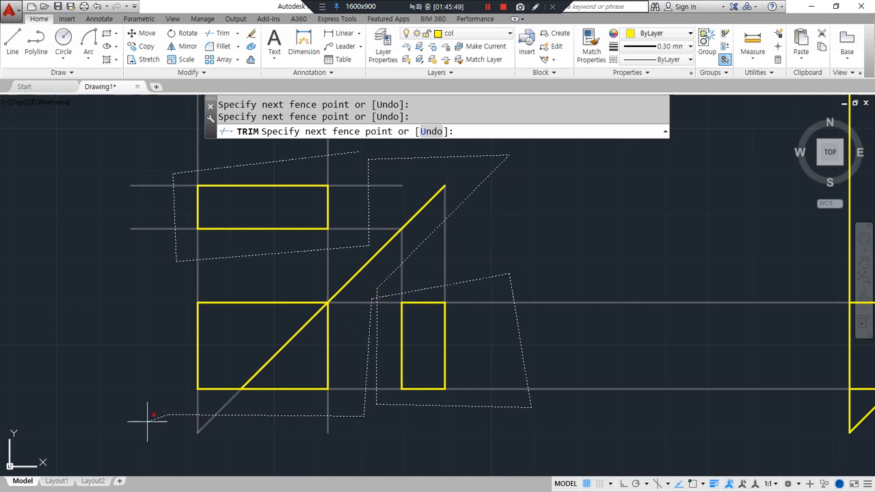
{"action": "key", "text": "Return"}
Trim the 45° line's segment inside this cell's front view frame.
{"action": "left_click", "coordinate": [239, 387]}
{"action": "key", "text": "Return"}
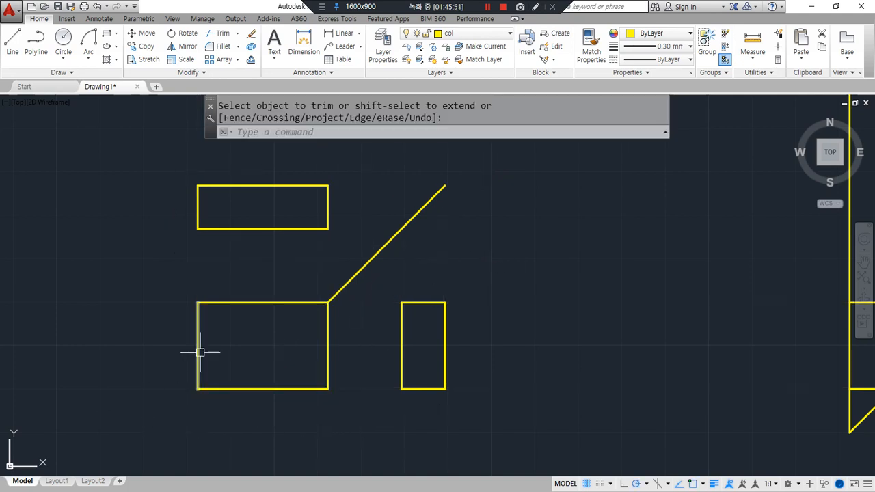
{"action": "key", "text": "Escape"}
Draw a vertical and a horizontal midline through this cell's front view frame.
{"action": "type", "text": "l"}
{"action": "key", "text": "Return"}
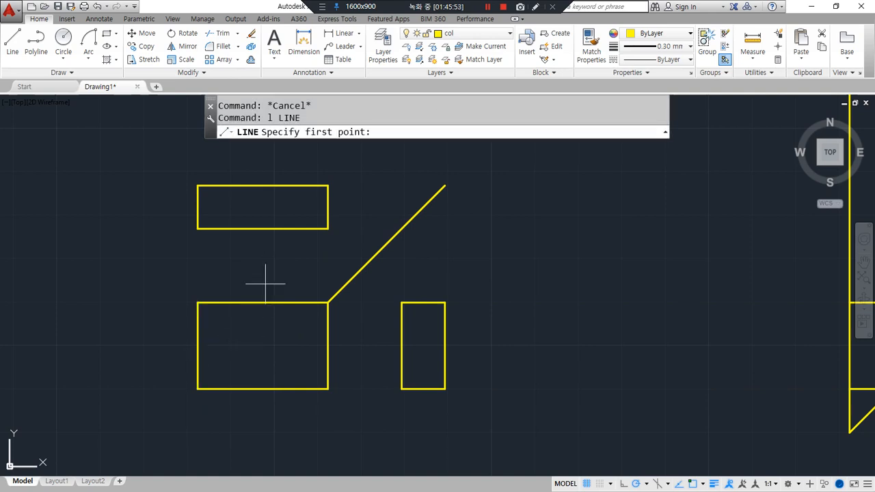
{"action": "left_click", "coordinate": [263, 302]}
{"action": "left_click", "coordinate": [259, 389]}
{"action": "key", "text": "Return"}
{"action": "key", "text": "Return"}
{"action": "left_click", "coordinate": [197, 346]}
{"action": "left_click", "coordinate": [328, 346]}
{"action": "key", "text": "Return"}
Draw a vertical and a horizontal midline through this cell's side view frame.
{"action": "key", "text": "Return"}
{"action": "left_click", "coordinate": [424, 302]}
{"action": "left_click", "coordinate": [423, 389]}
{"action": "key", "text": "Return"}
{"action": "key", "text": "Return"}
{"action": "left_click", "coordinate": [401, 346]}
{"action": "left_click", "coordinate": [445, 346]}
{"action": "key", "text": "Return"}
Draw a vertical and a horizontal midline through this cell's top view frame.
{"action": "key", "text": "Return"}
{"action": "left_click", "coordinate": [262, 186]}
{"action": "left_click", "coordinate": [262, 228]}
{"action": "key", "text": "Return"}
{"action": "key", "text": "Return"}
{"action": "left_click", "coordinate": [197, 206]}
{"action": "left_click", "coordinate": [329, 206]}
{"action": "key", "text": "Return"}
Fillet the front view's top and left edges with its midlines to cut away the upper-left quarter.
{"action": "type", "text": "f"}
{"action": "key", "text": "Return"}
{"action": "left_click", "coordinate": [270, 304]}
{"action": "left_click", "coordinate": [262, 327]}
{"action": "key", "text": "Return"}
{"action": "left_click", "coordinate": [219, 347]}
{"action": "left_click", "coordinate": [197, 356]}
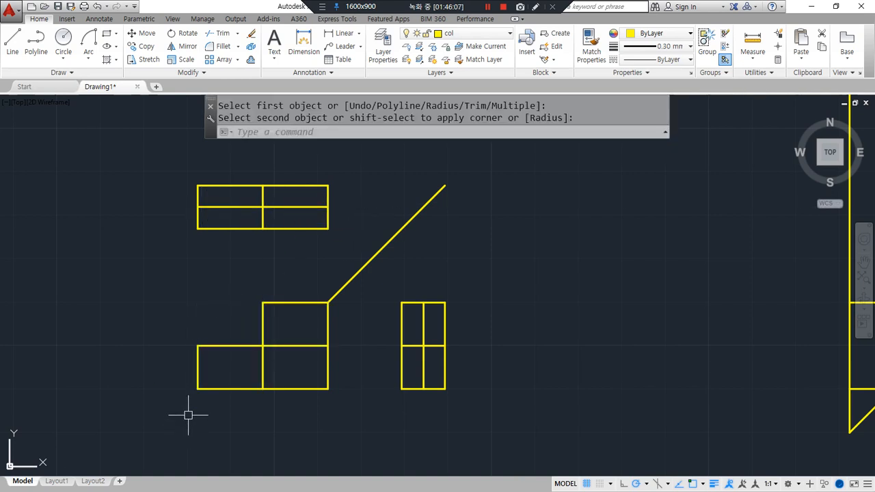
Cut away the top view's lower-left quarter and the side view's upper-left quarter, leaving the side view an L-shaped outline.
{"action": "type", "text": "tr"}
{"action": "key", "text": "Return"}
{"action": "left_click", "coordinate": [221, 240]}
{"action": "left_click", "coordinate": [191, 220]}
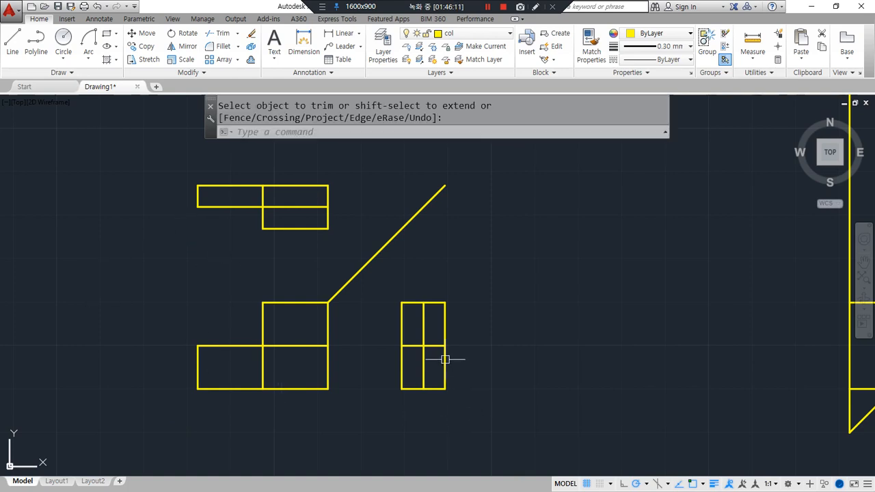
{"action": "key", "text": "Return"}
{"action": "key", "text": "Return"}
{"action": "left_click", "coordinate": [417, 333]}
{"action": "left_click", "coordinate": [389, 294]}
{"action": "key", "text": "Return"}
{"action": "key", "text": "Return"}
{"action": "key", "text": "Return"}
{"action": "key", "text": "Return"}
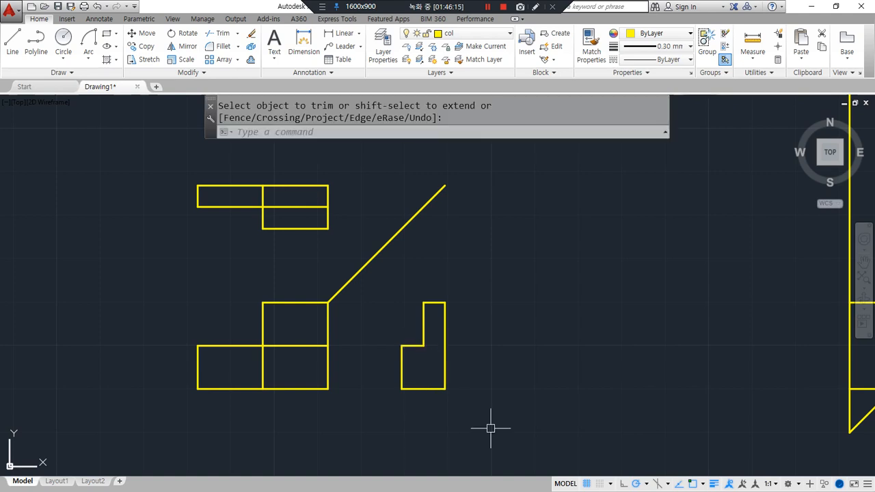
Draw lines from the side view's inner step corner across to its right edge and down to its bottom edge.
{"action": "type", "text": "l"}
{"action": "key", "text": "Return"}
{"action": "left_click", "coordinate": [423, 346]}
{"action": "left_click", "coordinate": [424, 389]}
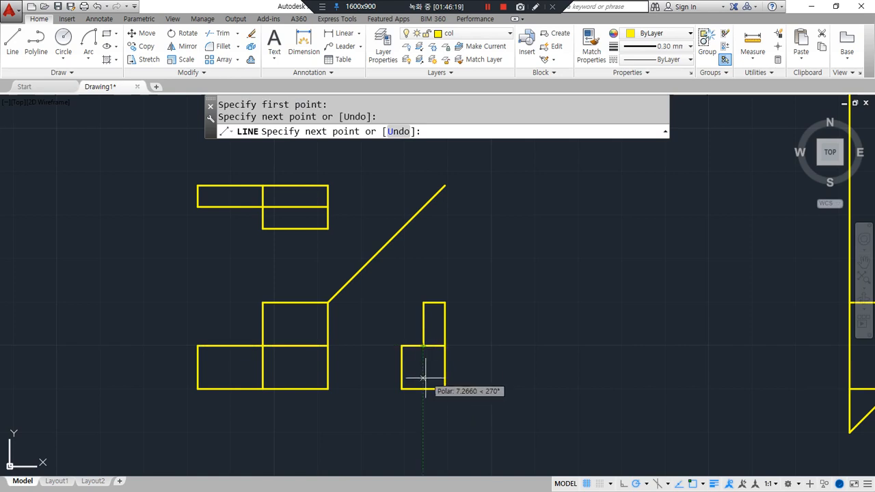
{"action": "left_click", "coordinate": [424, 372]}
{"action": "key", "text": "Return"}
Move the side view's two inner lines to the hid layer.
{"action": "left_click", "coordinate": [424, 371]}
{"action": "left_click", "coordinate": [431, 350]}
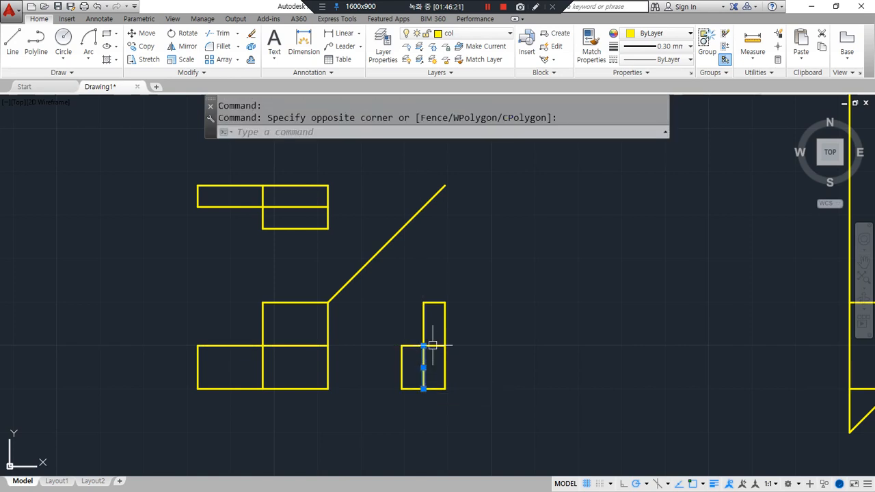
{"action": "left_click", "coordinate": [438, 147]}
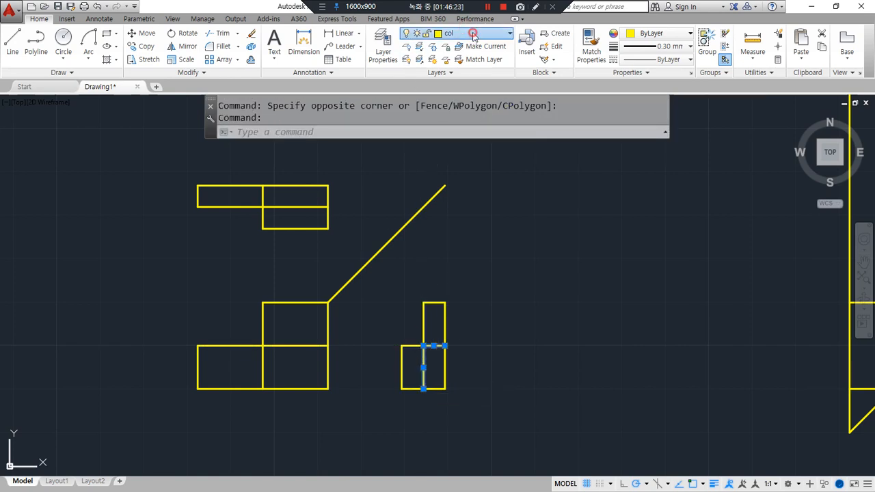
{"action": "left_click", "coordinate": [465, 33]}
{"action": "left_click", "coordinate": [453, 86]}
{"action": "key", "text": "Escape"}
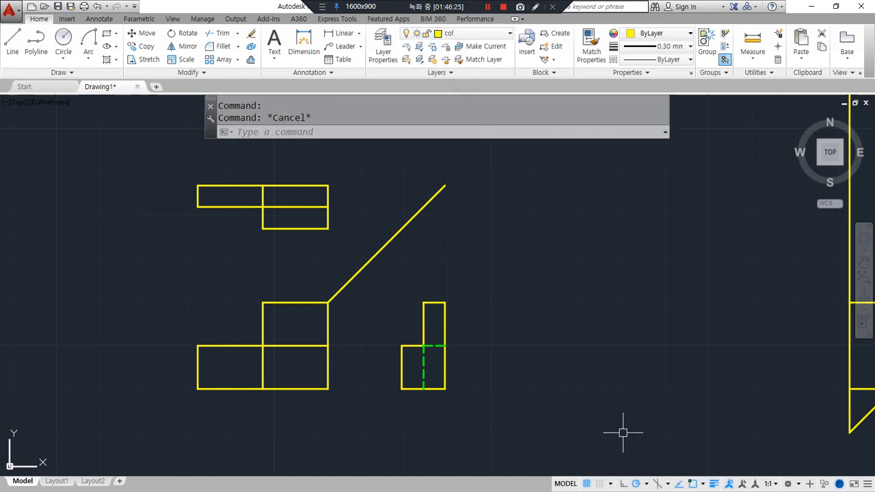
In the next cell, draw a horizontal line to the 45° line and a vertical line from there down to the lowest horizontal line.
{"action": "middle_click_drag", "start_coordinate": [702, 389], "coordinate": [270, 381]}
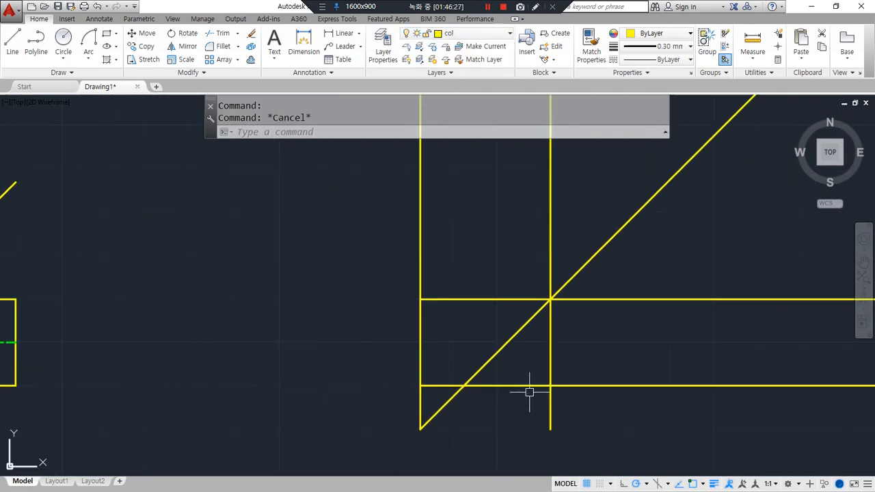
{"action": "middle_click_drag", "start_coordinate": [523, 390], "coordinate": [438, 392]}
{"action": "type", "text": "l"}
{"action": "key", "text": "Return"}
{"action": "left_click", "coordinate": [280, 254]}
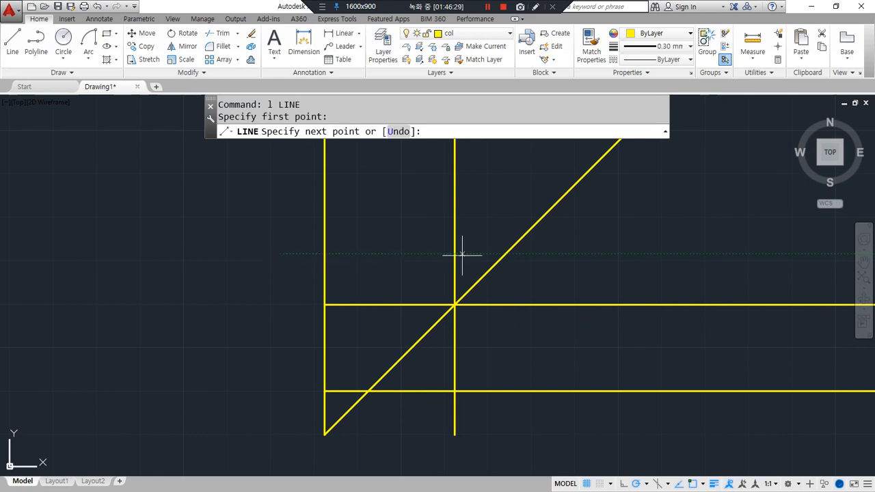
{"action": "left_click", "coordinate": [504, 255]}
{"action": "left_click", "coordinate": [506, 392]}
Offset this cell's new vertical line 10 to the right and its new horizontal line 10 upward.
{"action": "type", "text": "o"}
{"action": "key", "text": "Return"}
{"action": "type", "text": "10"}
{"action": "key", "text": "Return"}
{"action": "left_click", "coordinate": [506, 355]}
{"action": "left_click", "coordinate": [570, 347]}
{"action": "left_click", "coordinate": [469, 254]}
{"action": "left_click", "coordinate": [474, 205]}
{"action": "key", "text": "Return"}
Fillet the outer vertical line with the 45° line into an upper corner in this cell.
{"action": "type", "text": "f"}
{"action": "key", "text": "Return"}
{"action": "left_click", "coordinate": [549, 260]}
{"action": "left_click", "coordinate": [515, 235]}
Trim this cell's surplus grid lines with a fence around the three view frames, plus the 45° segment inside the front view.
{"action": "type", "text": "tr"}
{"action": "key", "text": "Return"}
{"action": "key", "text": "Return"}
{"action": "type", "text": "f"}
{"action": "key", "text": "Return"}
{"action": "left_click", "coordinate": [611, 423]}
{"action": "left_click", "coordinate": [590, 272]}
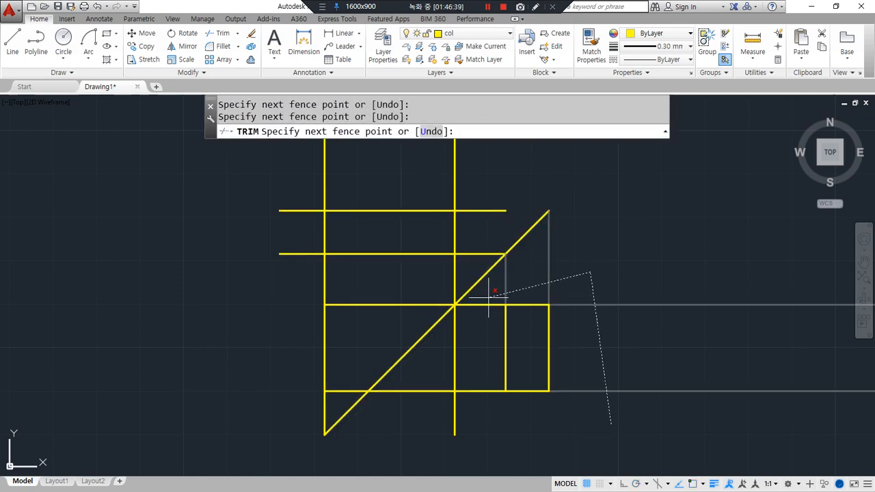
{"action": "left_click", "coordinate": [483, 415]}
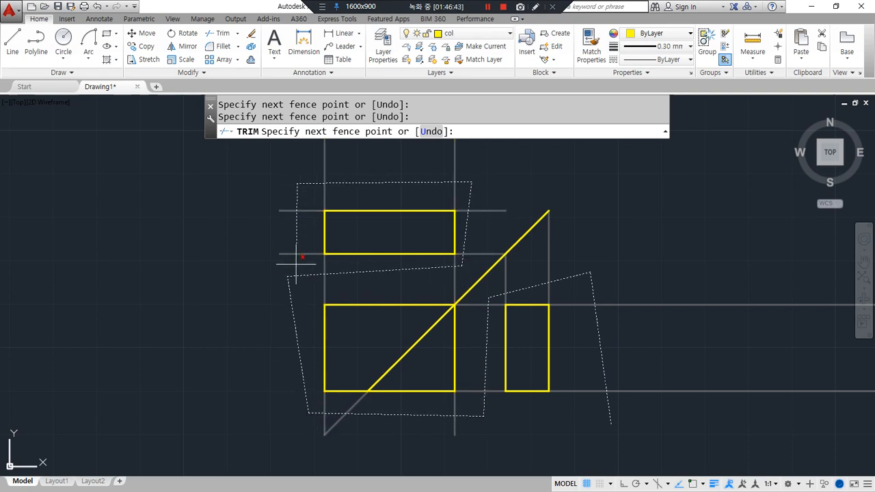
{"action": "key", "text": "Return"}
{"action": "left_click", "coordinate": [386, 375]}
{"action": "key", "text": "Return"}
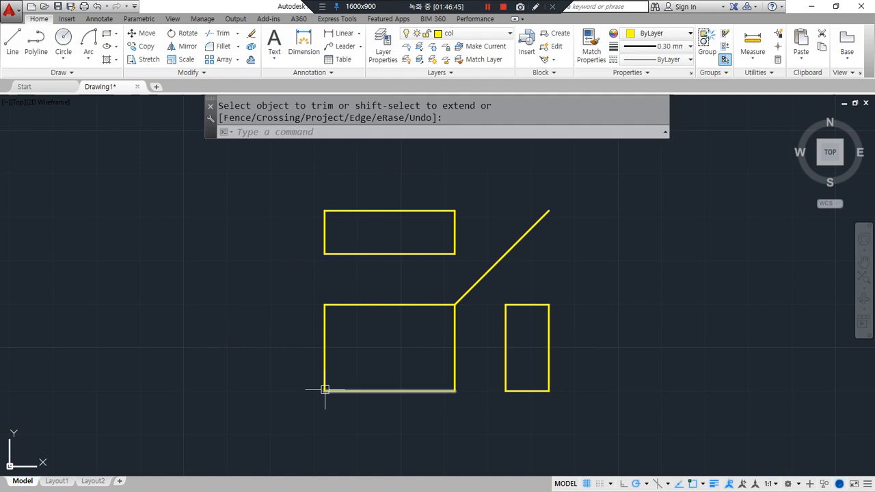
Draw vertical midlines through this cell's front view and top view frames.
{"action": "type", "text": "l"}
{"action": "key", "text": "Return"}
{"action": "left_click", "coordinate": [390, 305]}
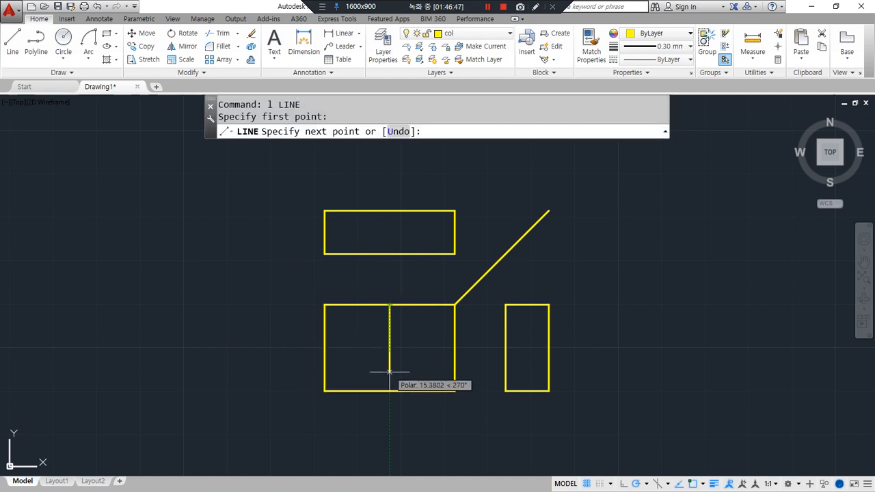
{"action": "left_click", "coordinate": [390, 393]}
{"action": "key", "text": "Return"}
{"action": "key", "text": "Return"}
{"action": "left_click", "coordinate": [389, 211]}
{"action": "left_click", "coordinate": [390, 254]}
{"action": "key", "text": "Return"}
Draw a diagonal in this cell's side view from the upper-right corner to the lower-left corner.
{"action": "key", "text": "Return"}
{"action": "left_click", "coordinate": [549, 305]}
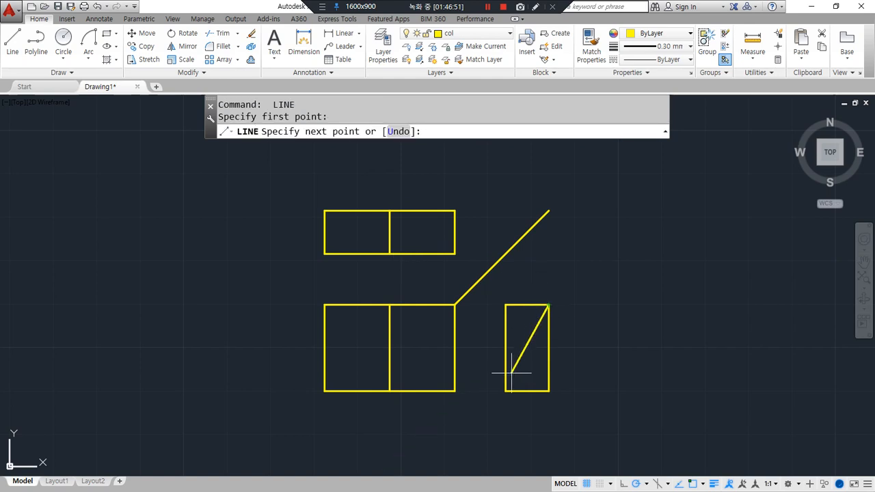
{"action": "left_click", "coordinate": [505, 391]}
{"action": "key", "text": "Return"}
Match the properties of the first cell's red 45° line onto the 45° lines of all the other cells.
{"action": "scroll", "coordinate": [243, 383], "scroll_direction": "down", "scroll_amount": 3}
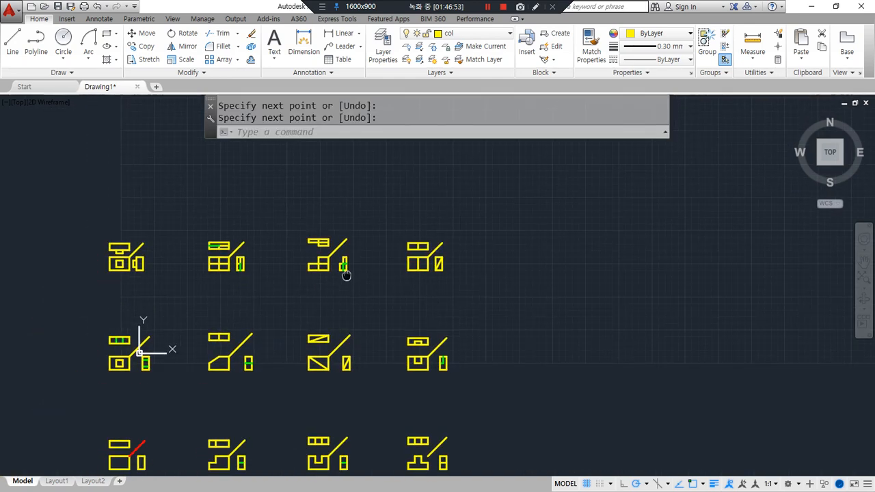
{"action": "type", "text": "ma"}
{"action": "key", "text": "Return"}
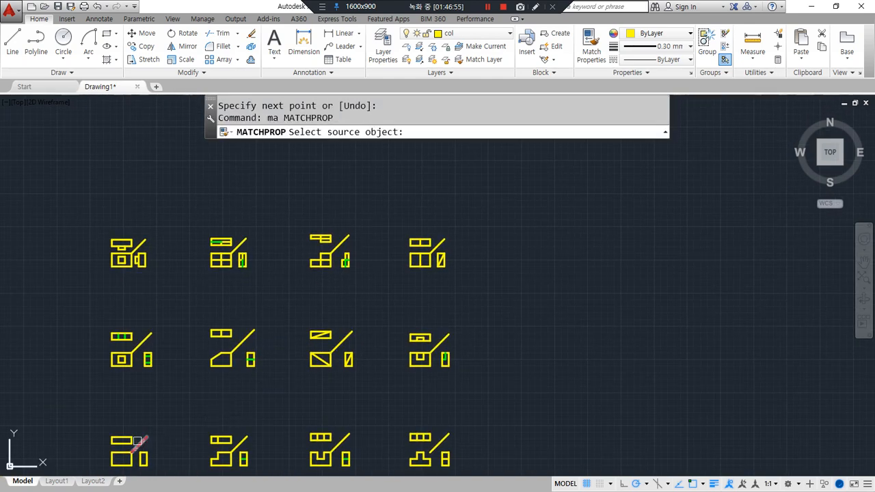
{"action": "left_click", "coordinate": [140, 443]}
{"action": "left_click", "coordinate": [240, 442]}
{"action": "left_click", "coordinate": [351, 434]}
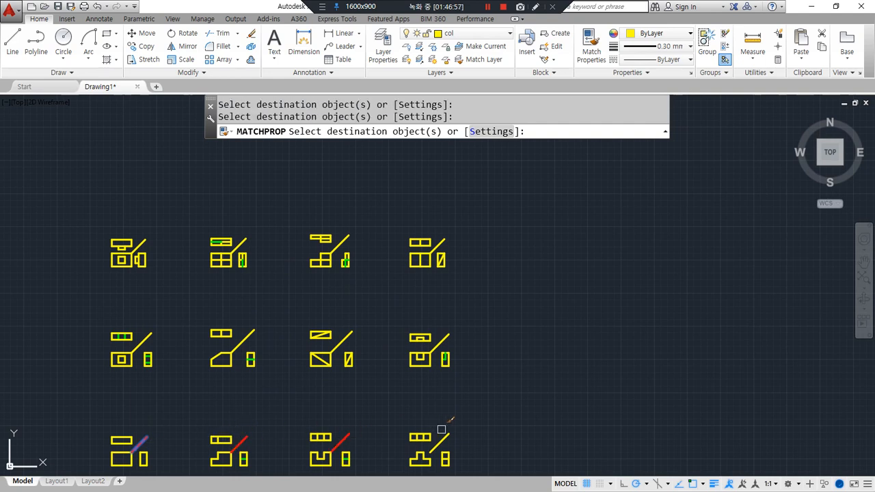
{"action": "left_click", "coordinate": [452, 333]}
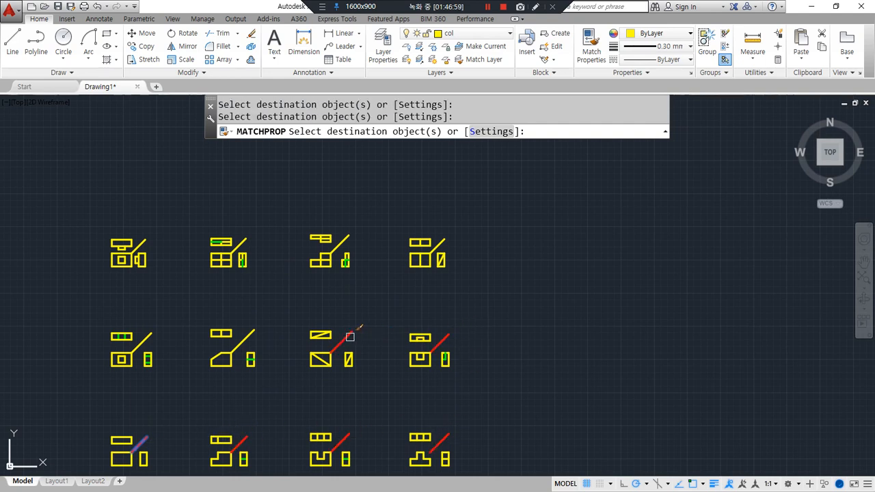
{"action": "left_click", "coordinate": [152, 339]}
{"action": "left_click", "coordinate": [152, 238]}
{"action": "left_click", "coordinate": [246, 240]}
{"action": "left_click", "coordinate": [346, 238]}
{"action": "key", "text": "Escape"}
Zoom to the drawing's extents to view the whole set of exercises.
{"action": "type", "text": "z"}
{"action": "key", "text": "Return"}
{"action": "type", "text": "e"}
{"action": "key", "text": "Return"}
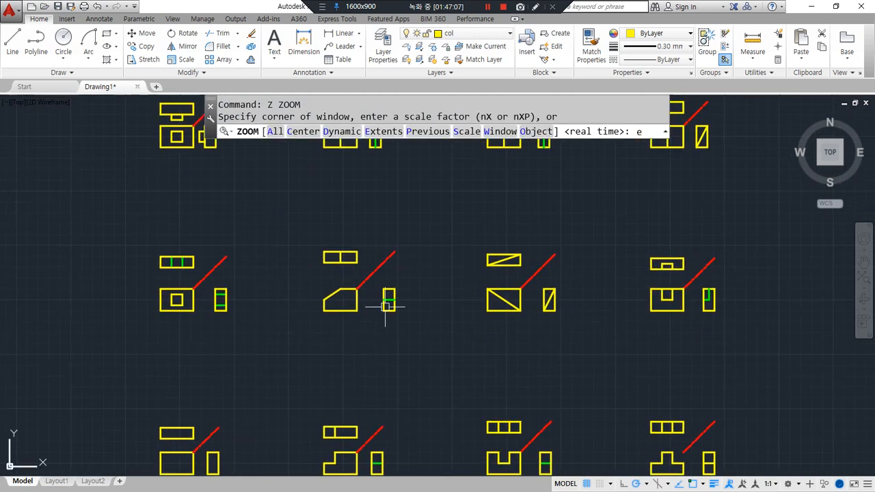